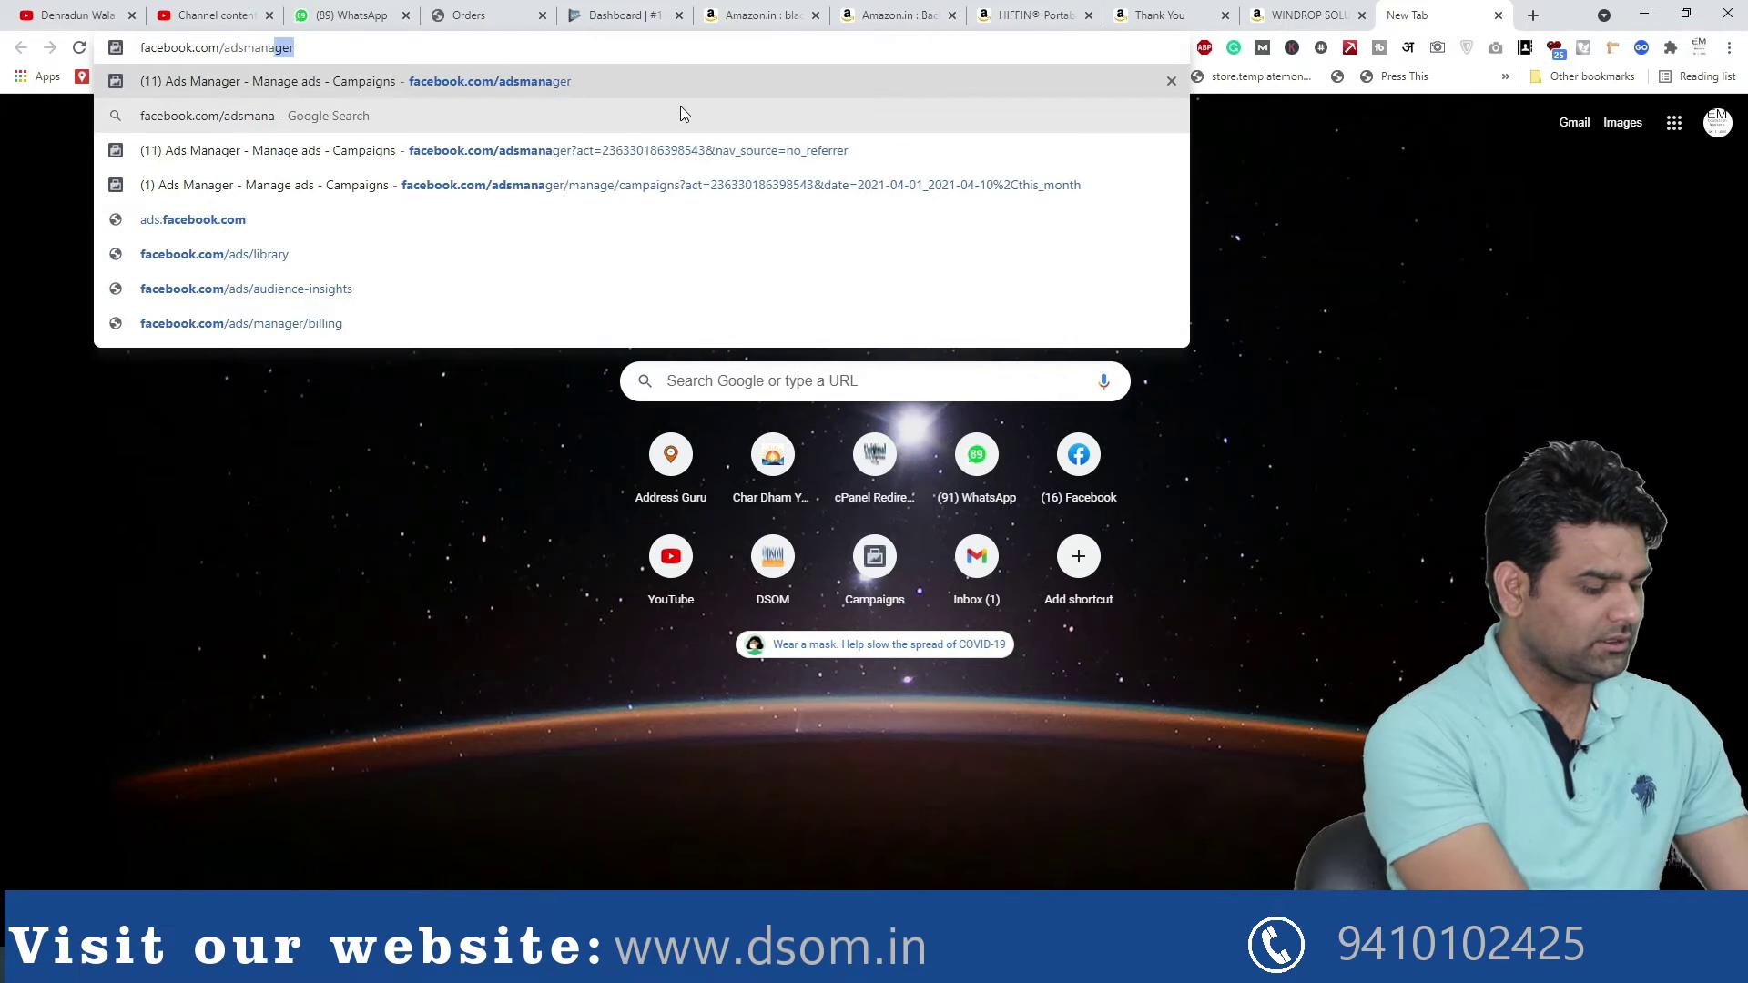
Open facebook.com/adsmanager and set the campaign list's date range to Lifetime
{"action": "key", "text": "Return"}
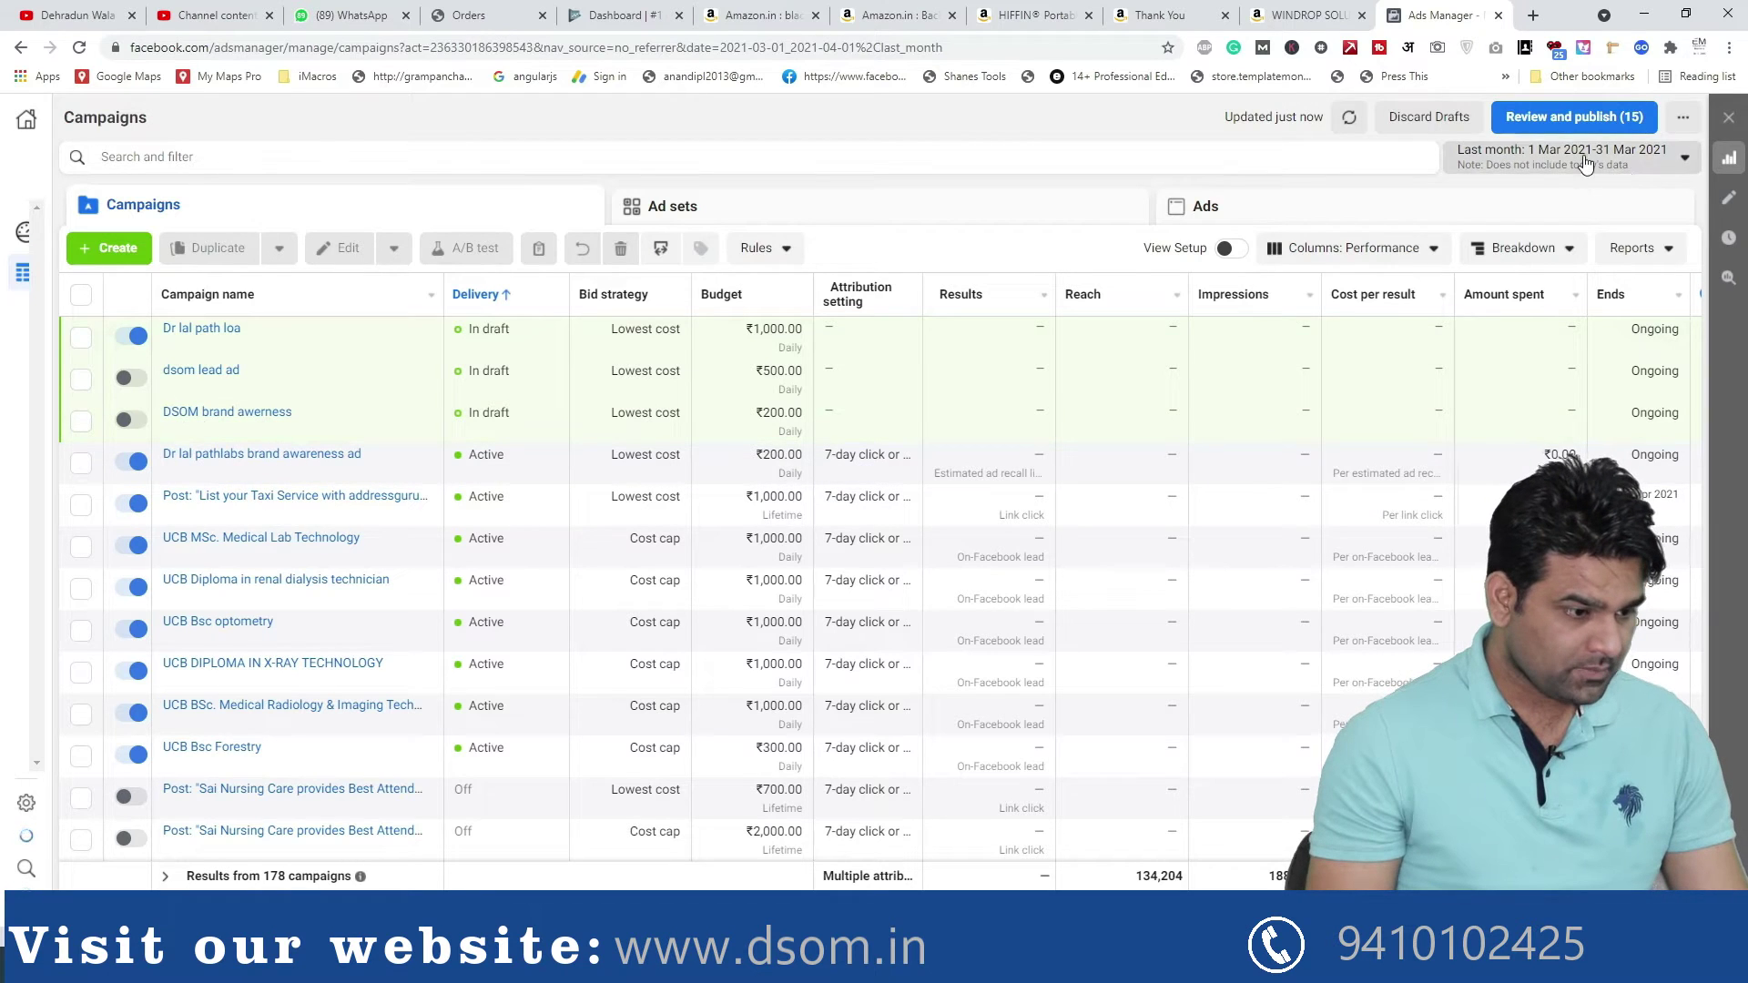
{"action": "left_click", "coordinate": [1648, 160]}
{"action": "left_click", "coordinate": [1616, 234]}
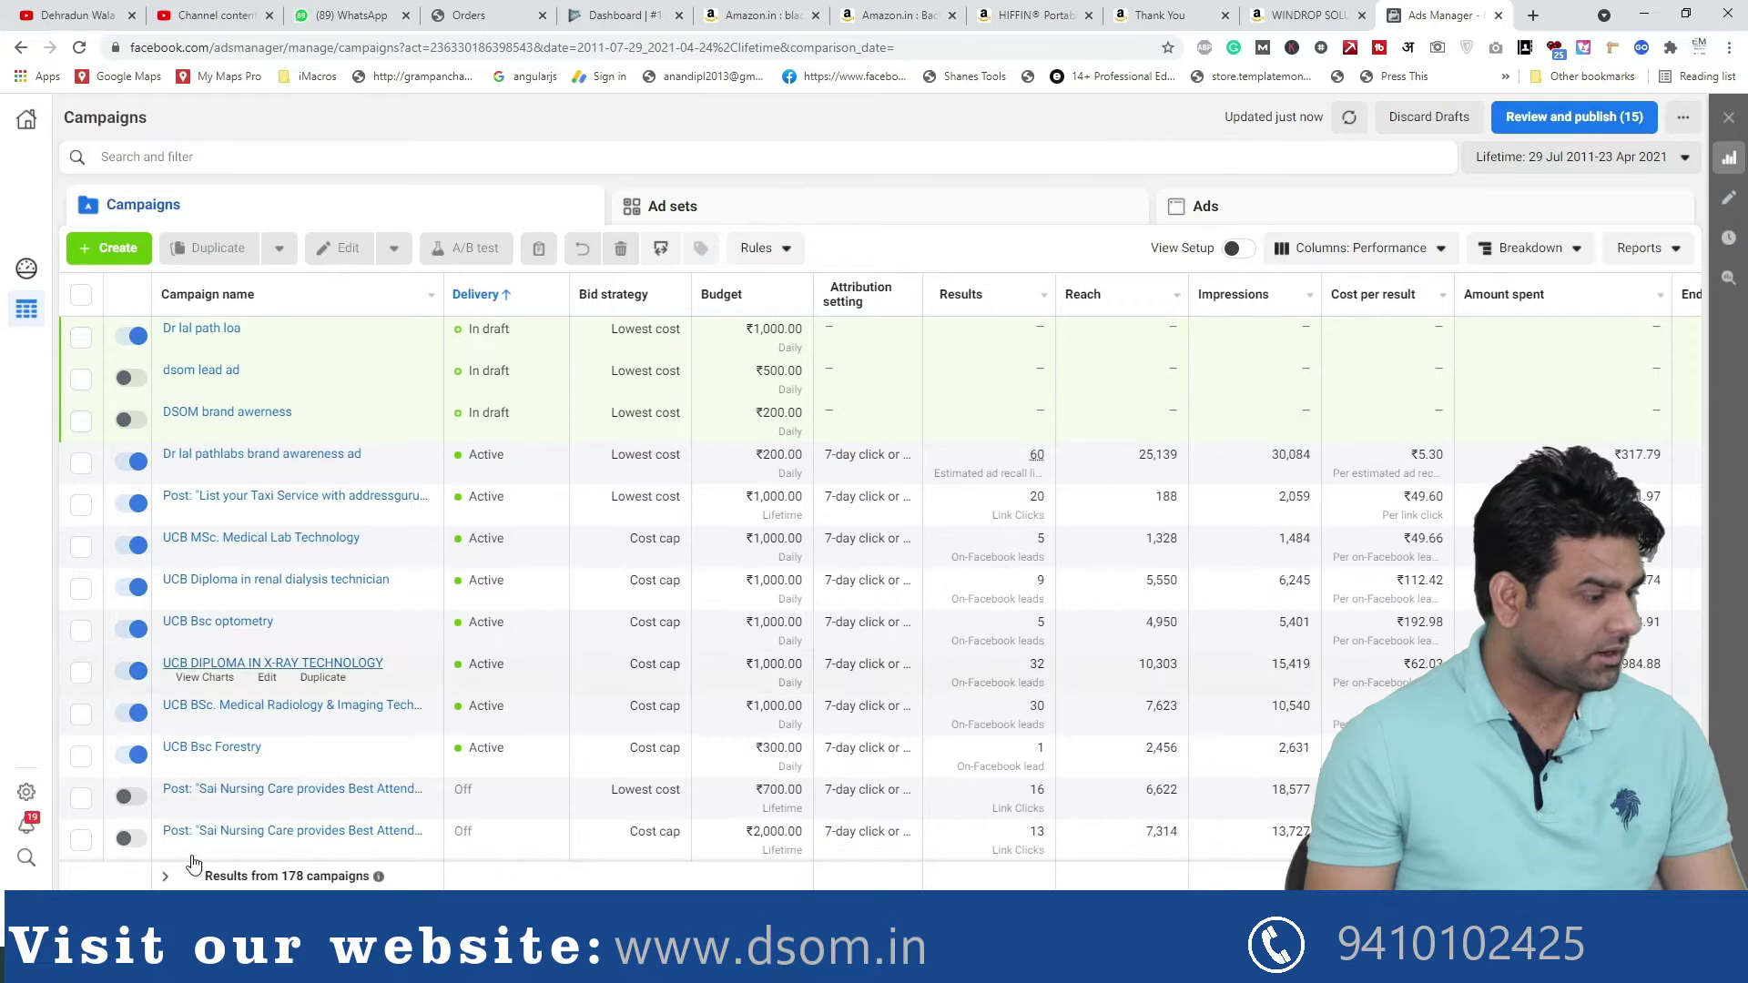
View the ad account's payment settings and return to the Ads Manager campaign list
{"action": "left_click", "coordinate": [22, 797]}
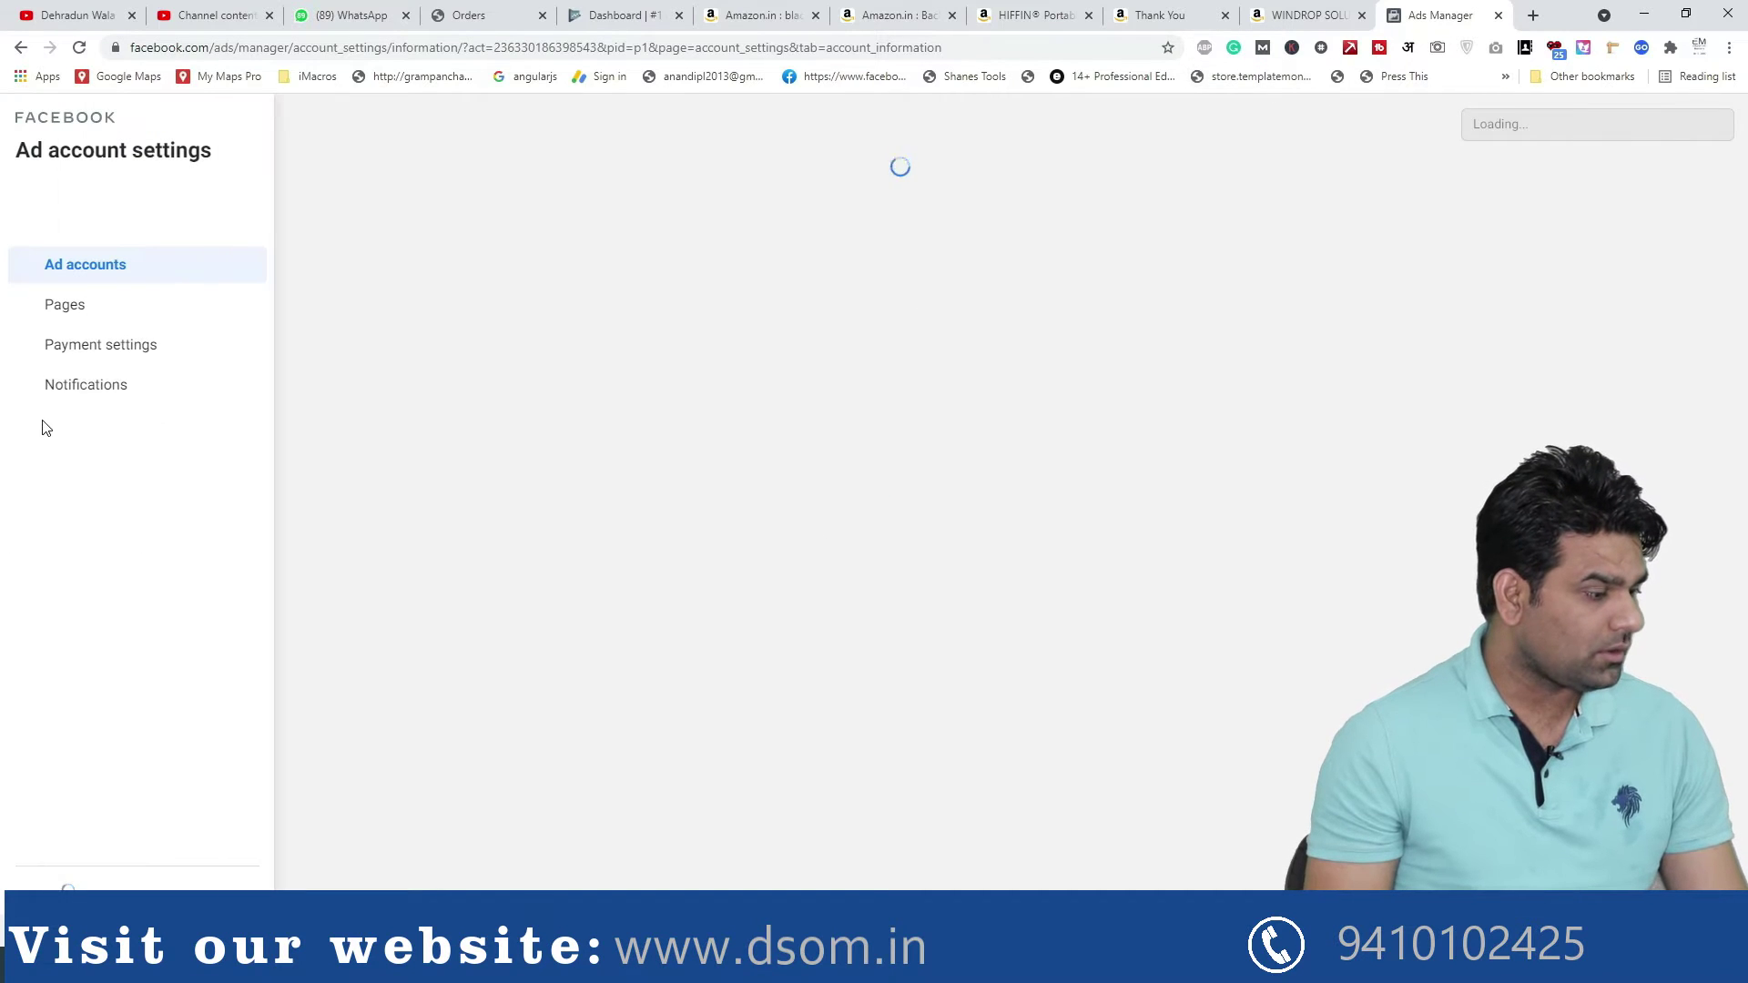
{"action": "left_click", "coordinate": [110, 353]}
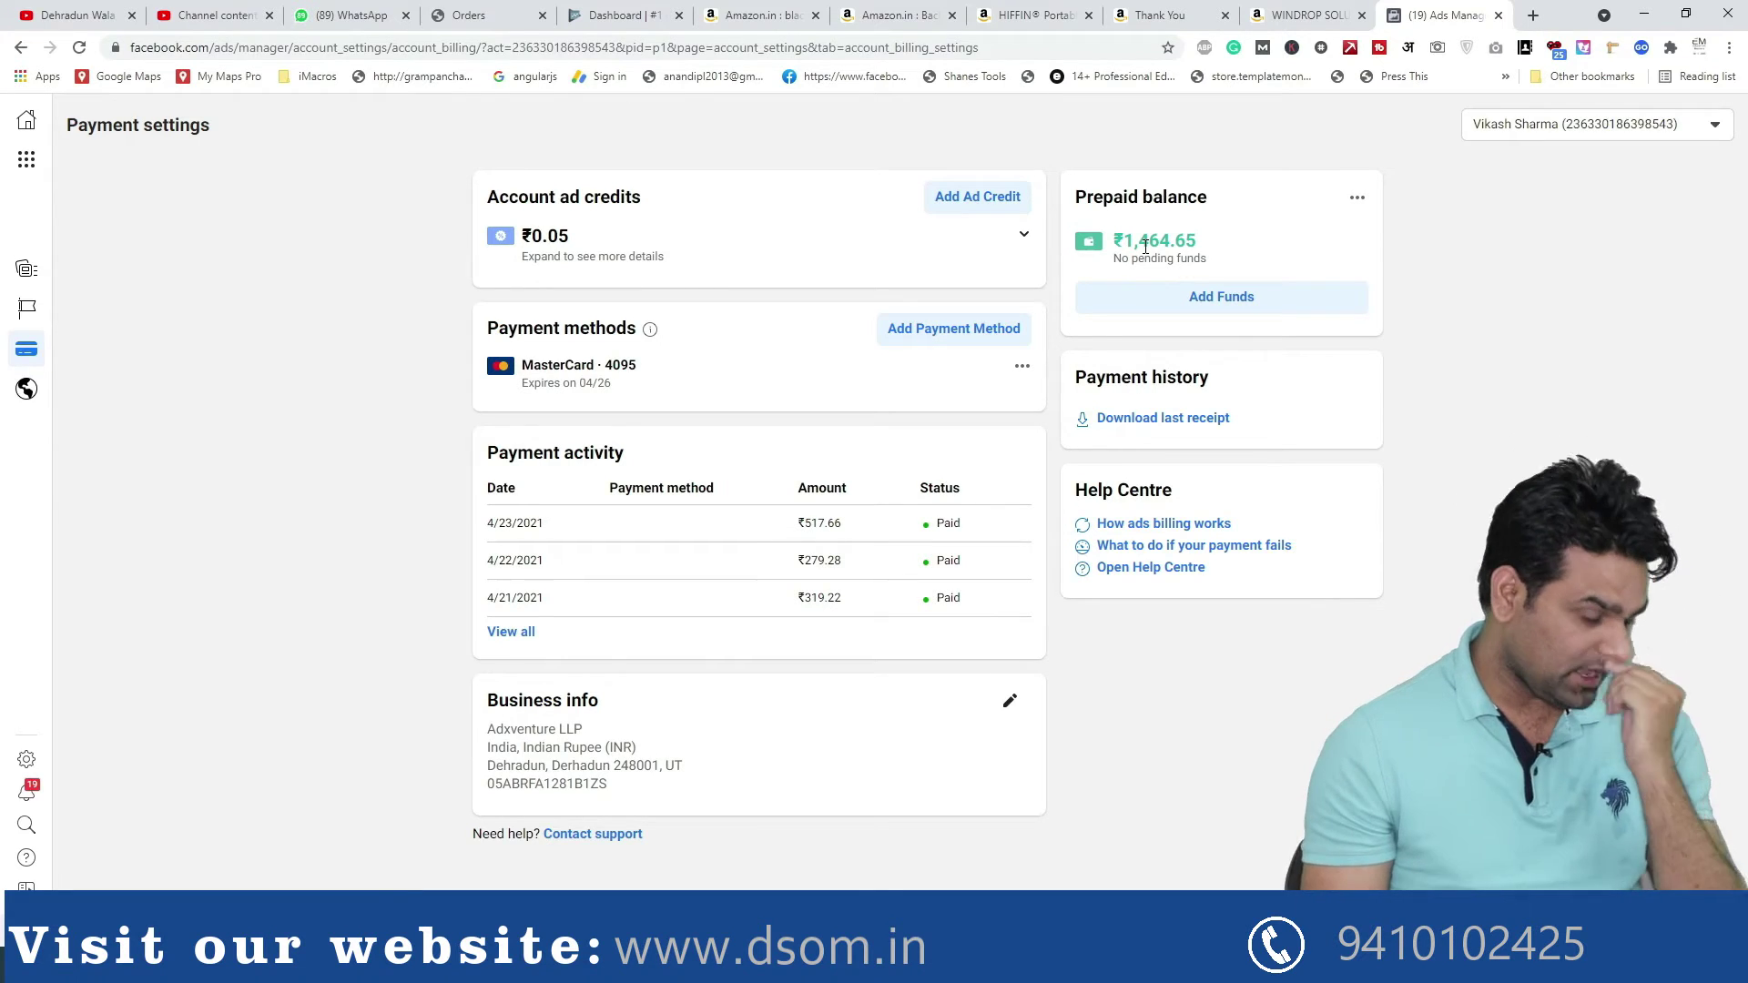
{"action": "left_click", "coordinate": [26, 159]}
{"action": "left_click", "coordinate": [119, 207]}
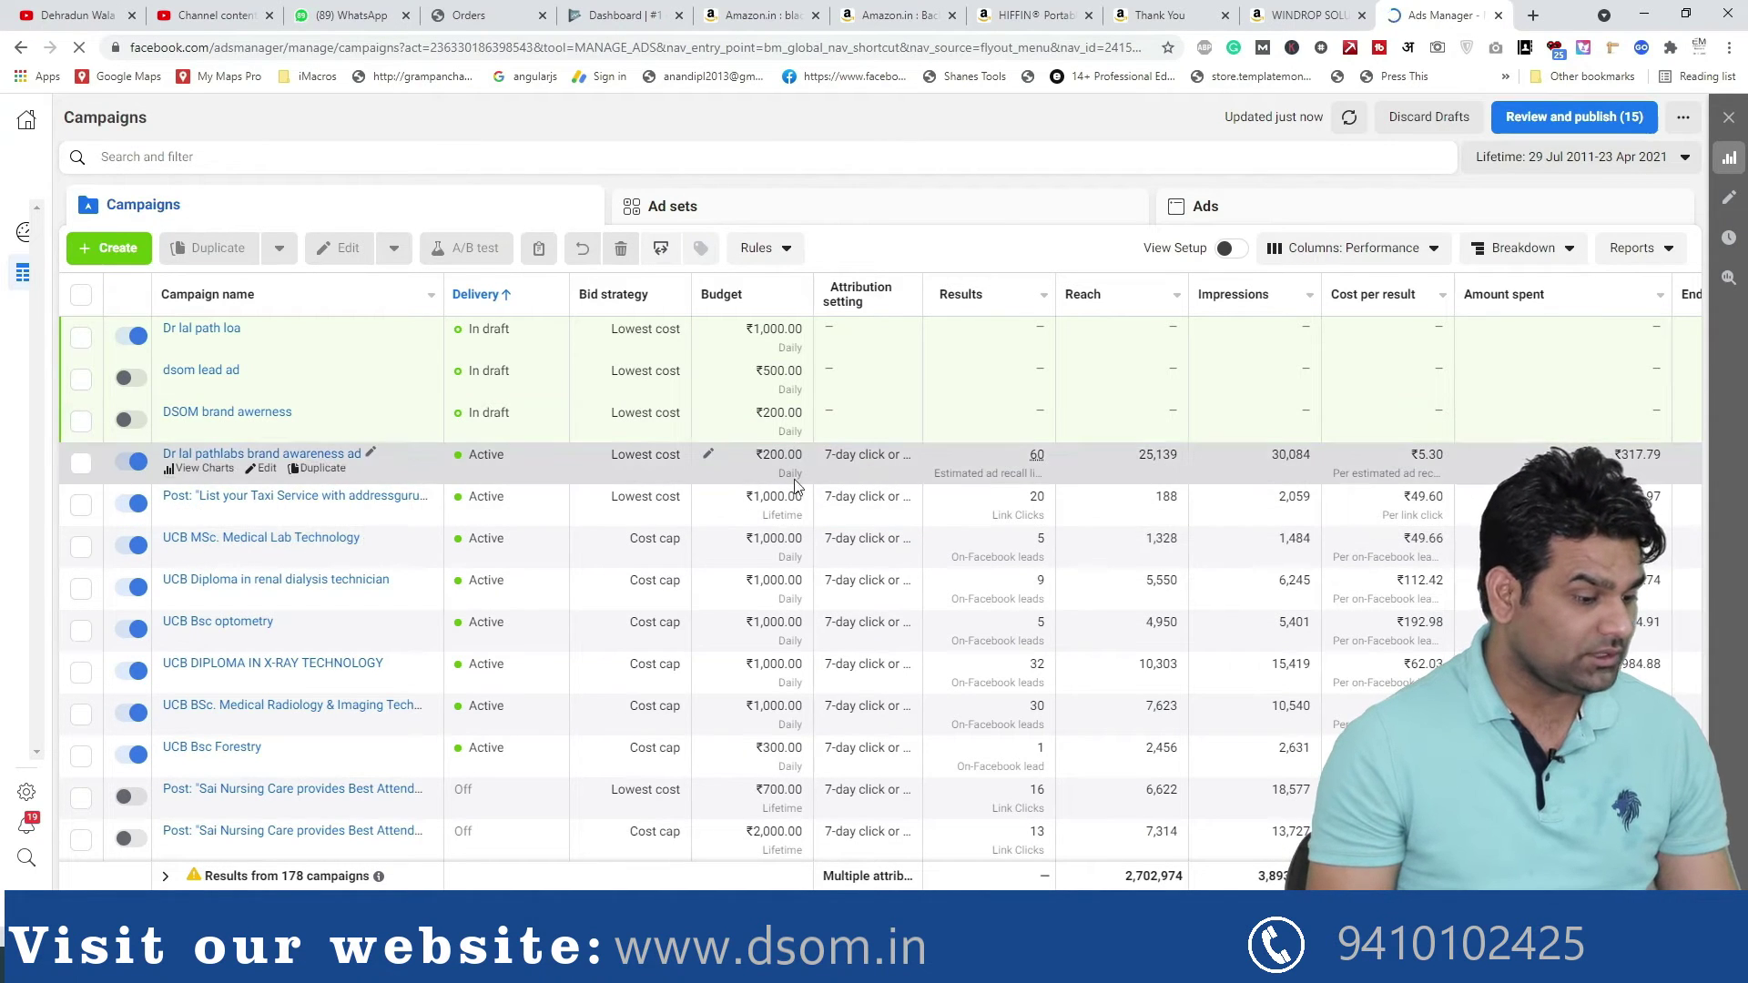
Examine the results, reach, impressions, cost per result and amount spent of the listed campaigns
{"action": "mouse_move", "coordinate": [1017, 476]}
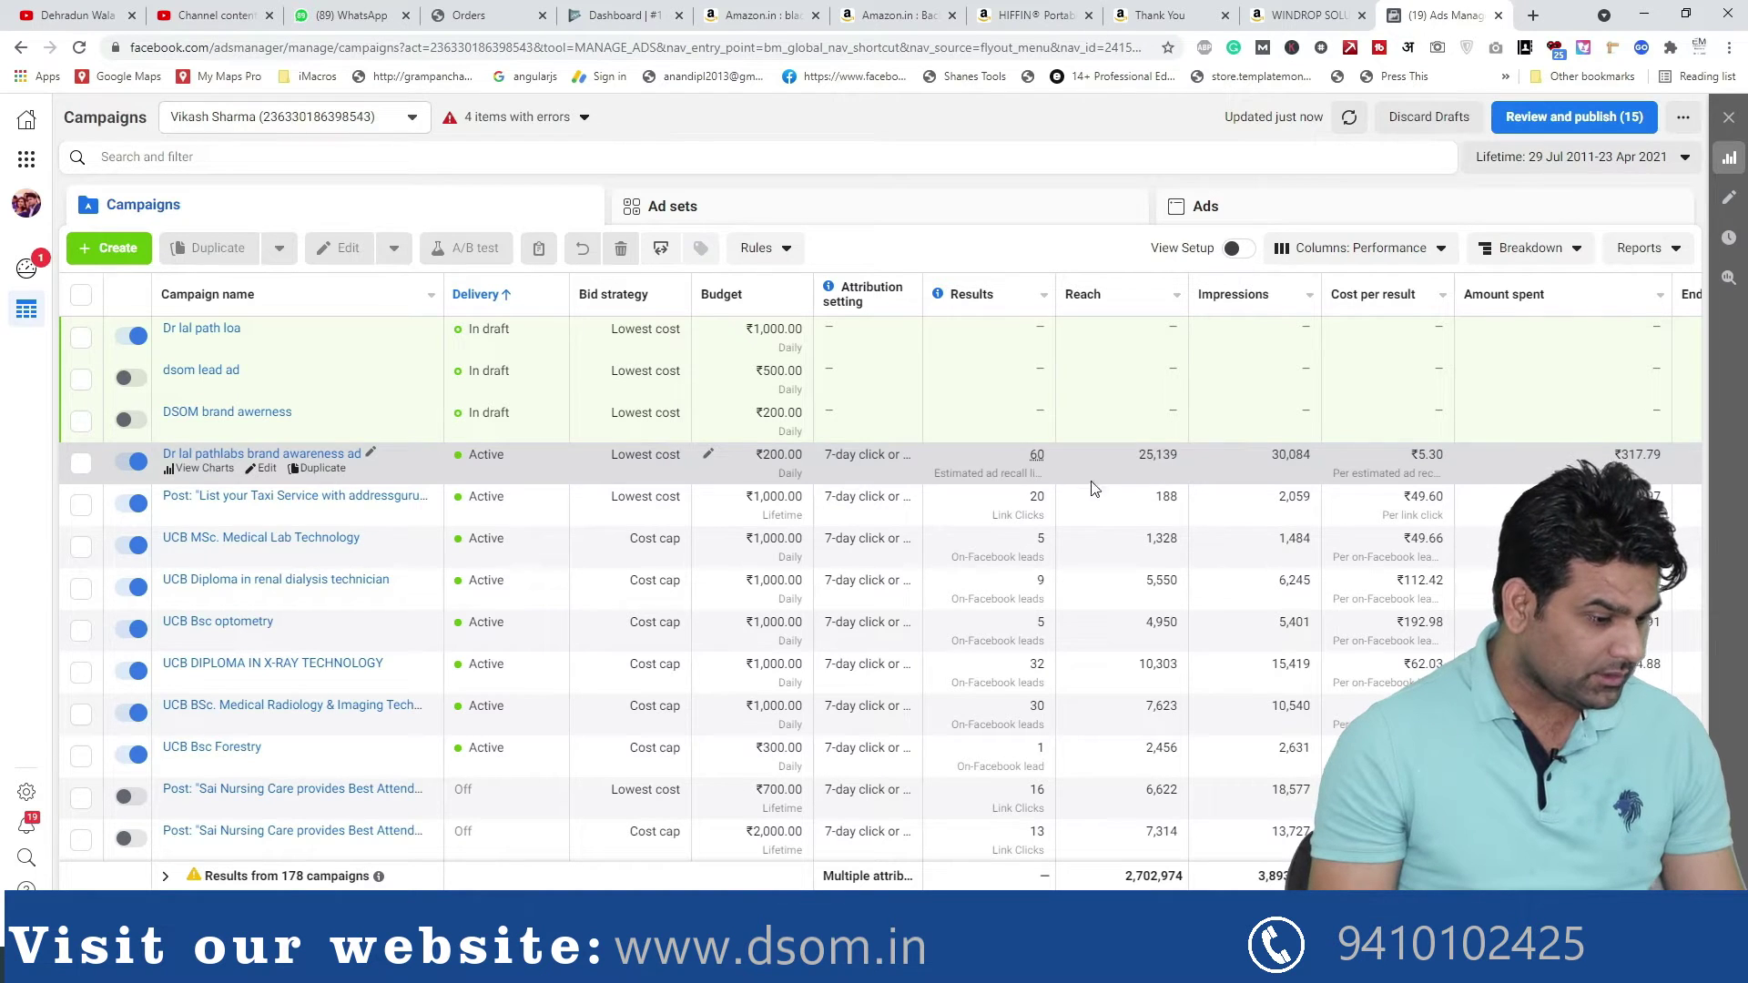
{"action": "scroll", "coordinate": [1514, 460], "scroll_direction": "right", "scroll_amount": 2}
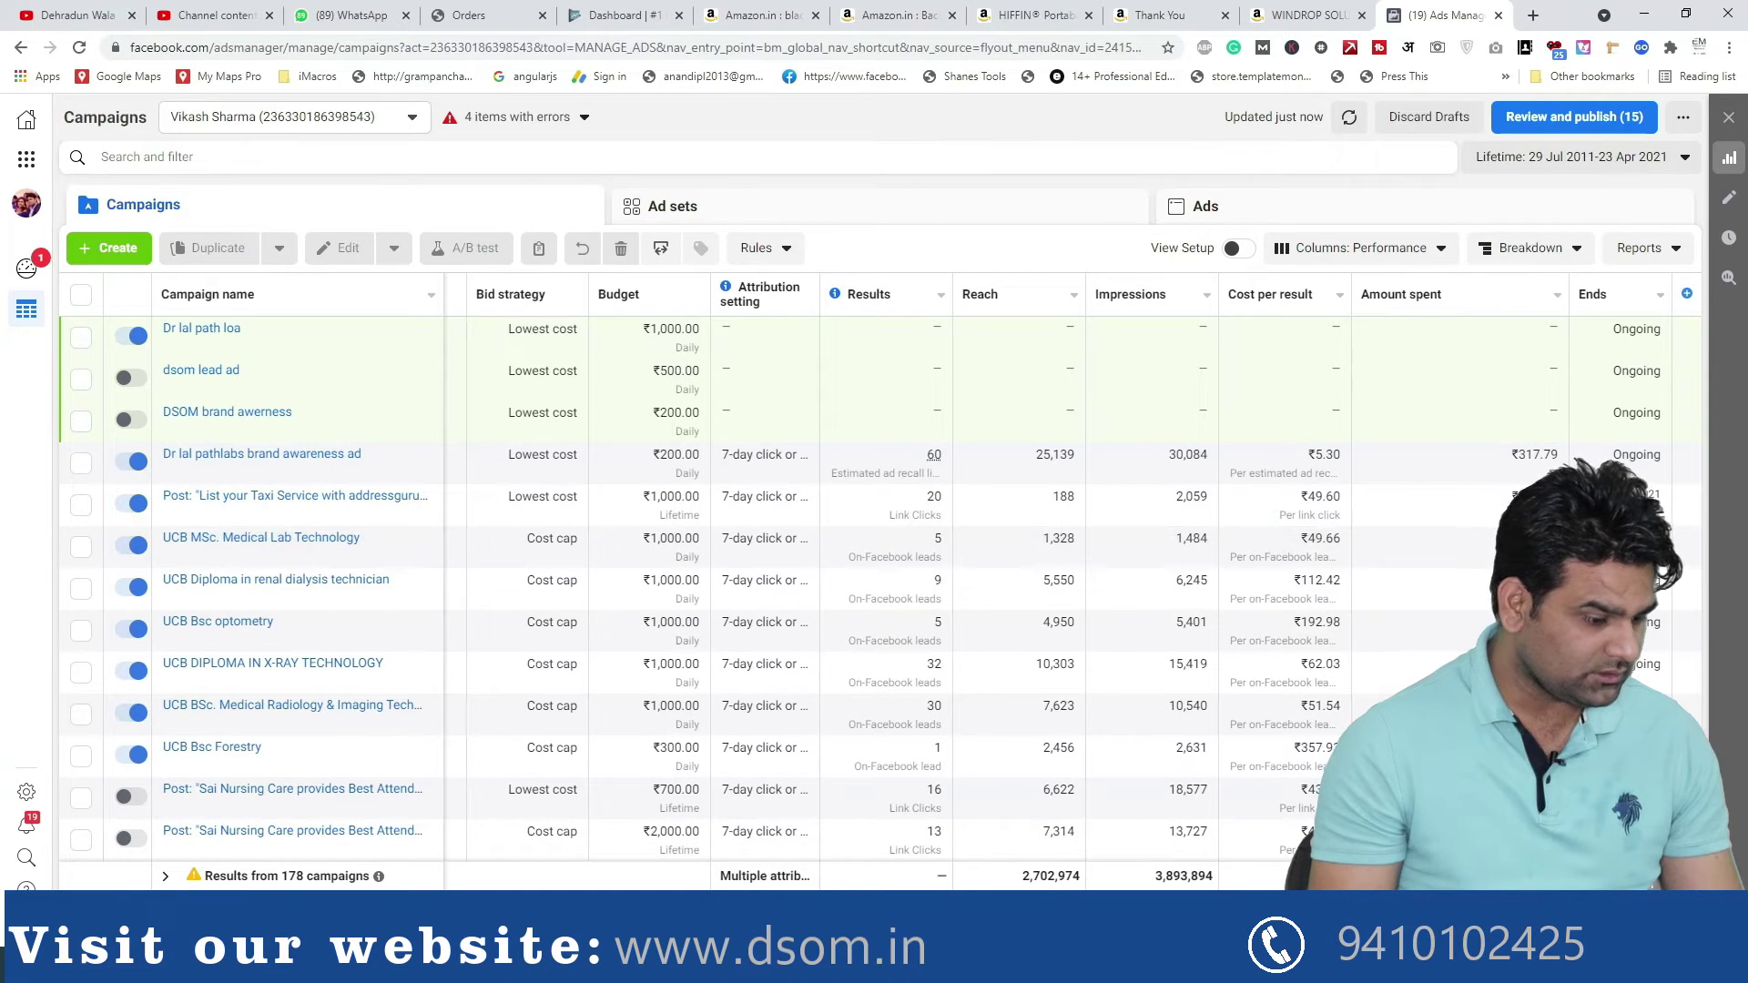
{"action": "scroll", "coordinate": [540, 562], "scroll_direction": "left", "scroll_amount": 2}
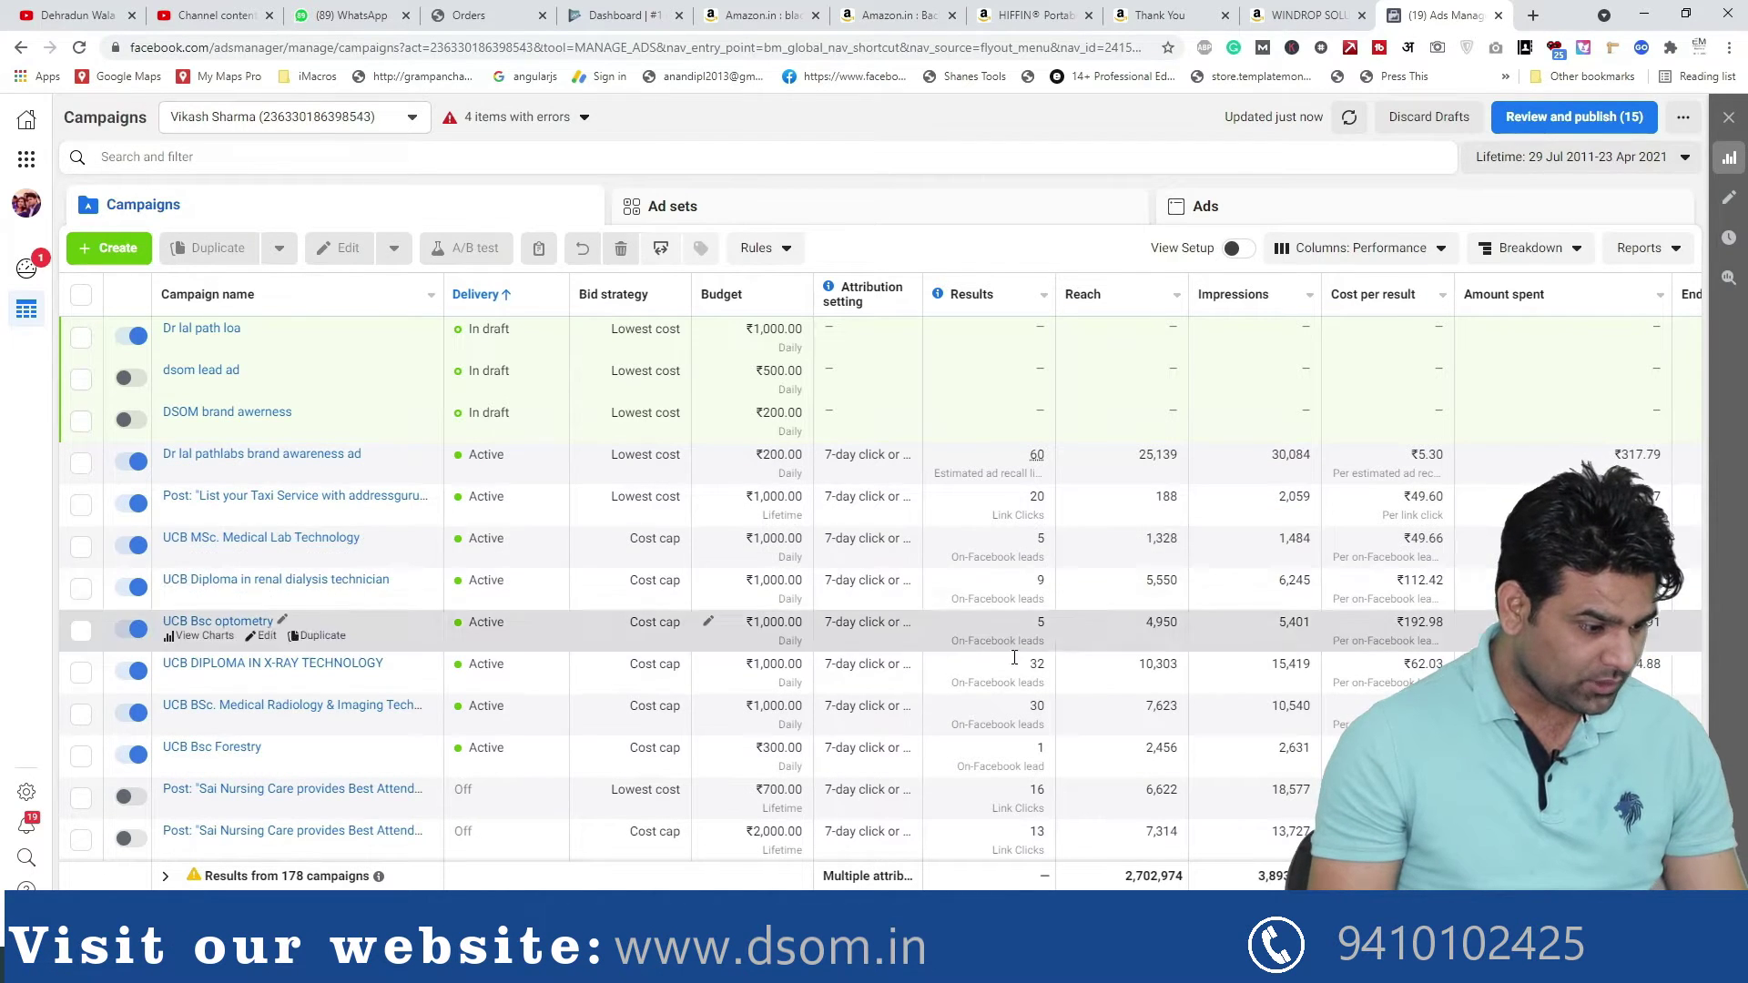
{"action": "scroll", "coordinate": [1009, 693], "scroll_direction": "down", "scroll_amount": 1}
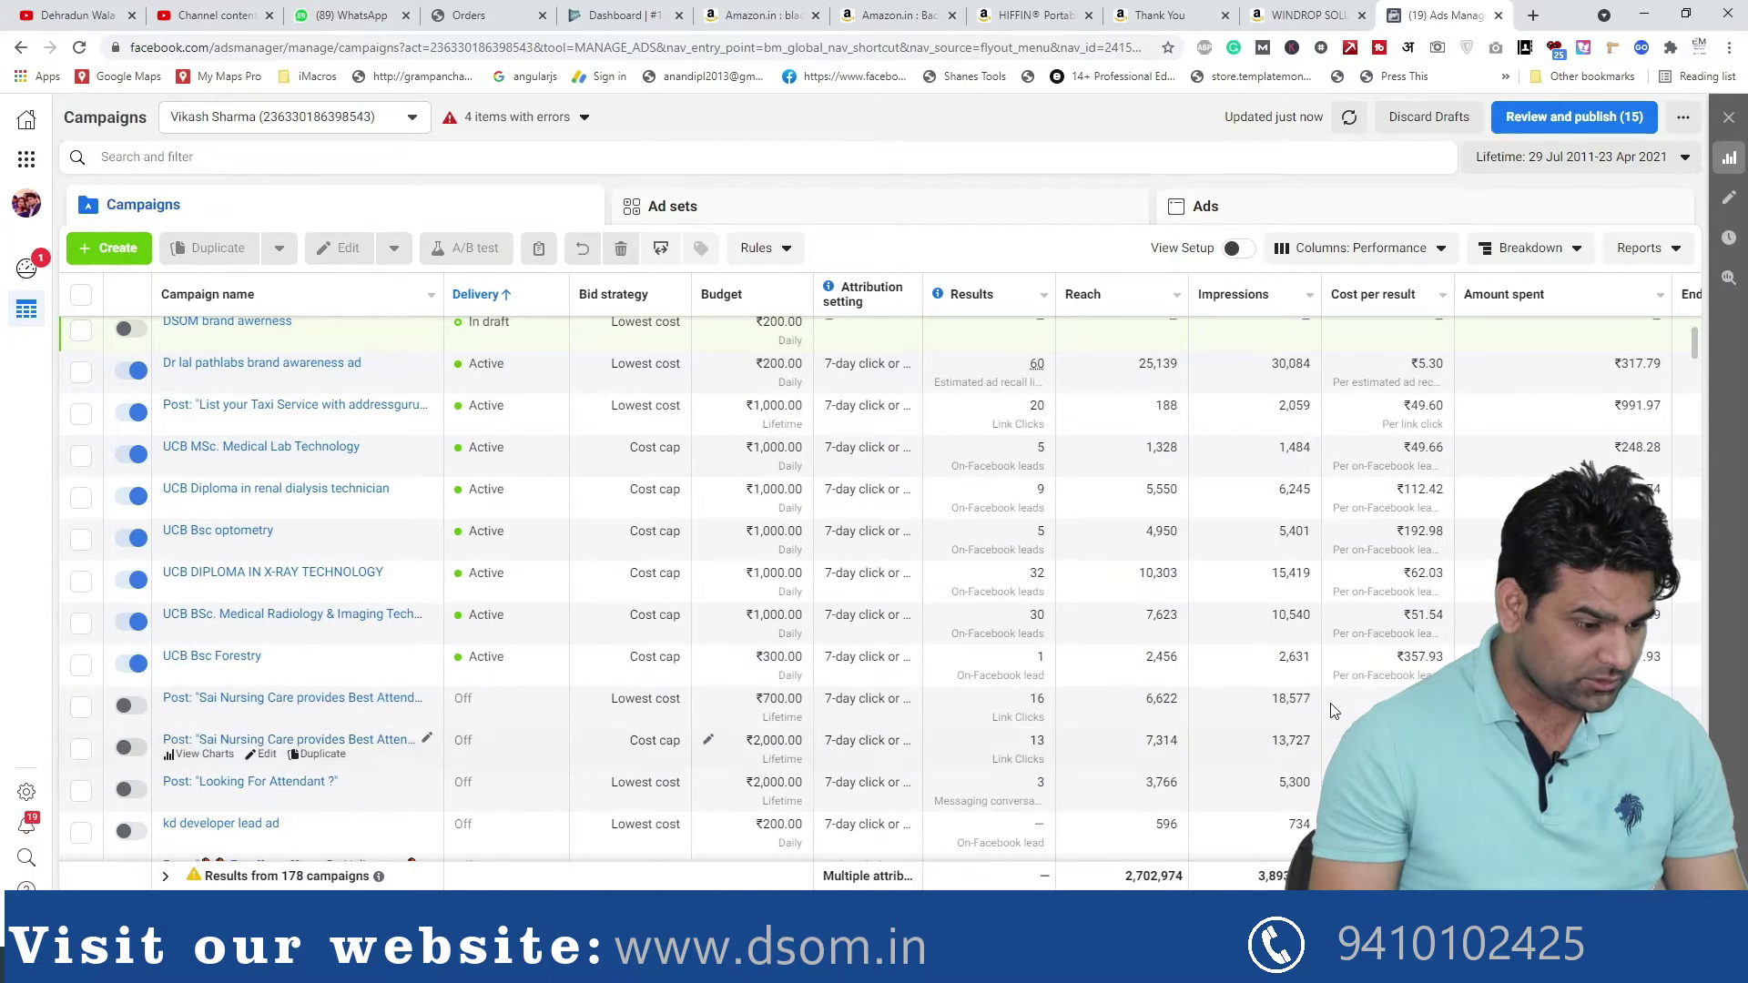
{"action": "scroll", "coordinate": [364, 591], "scroll_direction": "up", "scroll_amount": 1}
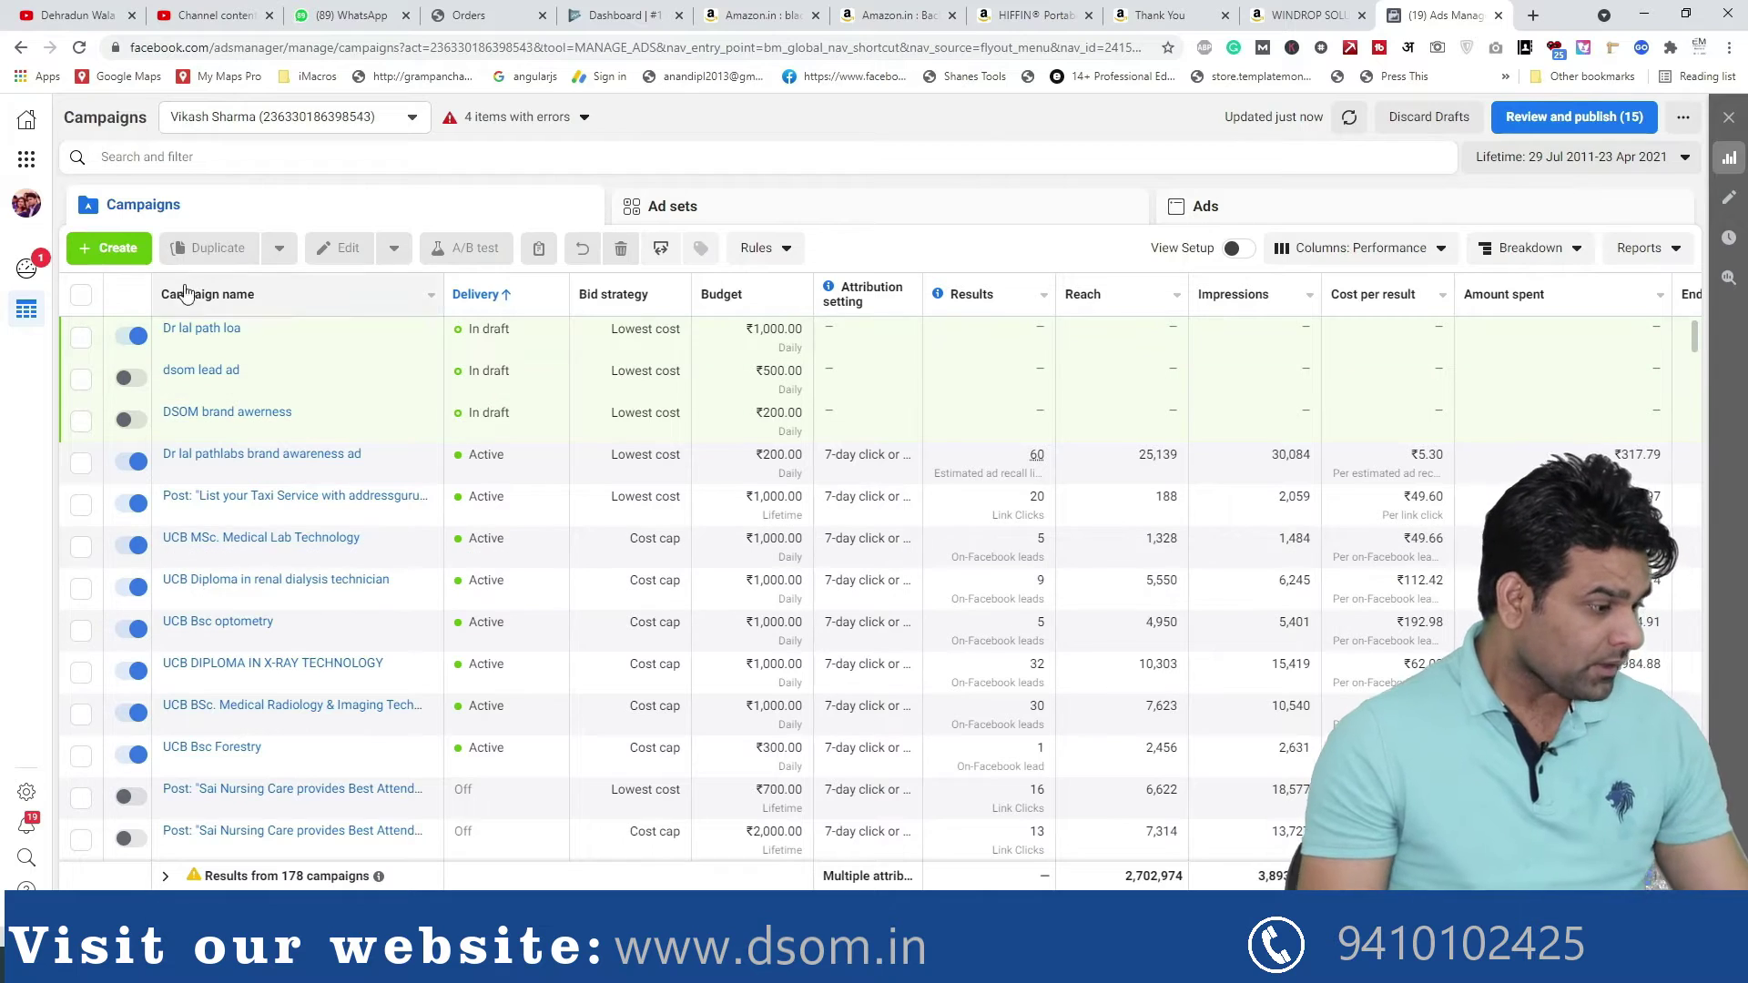
Create a new campaign with the Lead Generation objective and name it Kher Developer
{"action": "left_click", "coordinate": [89, 251]}
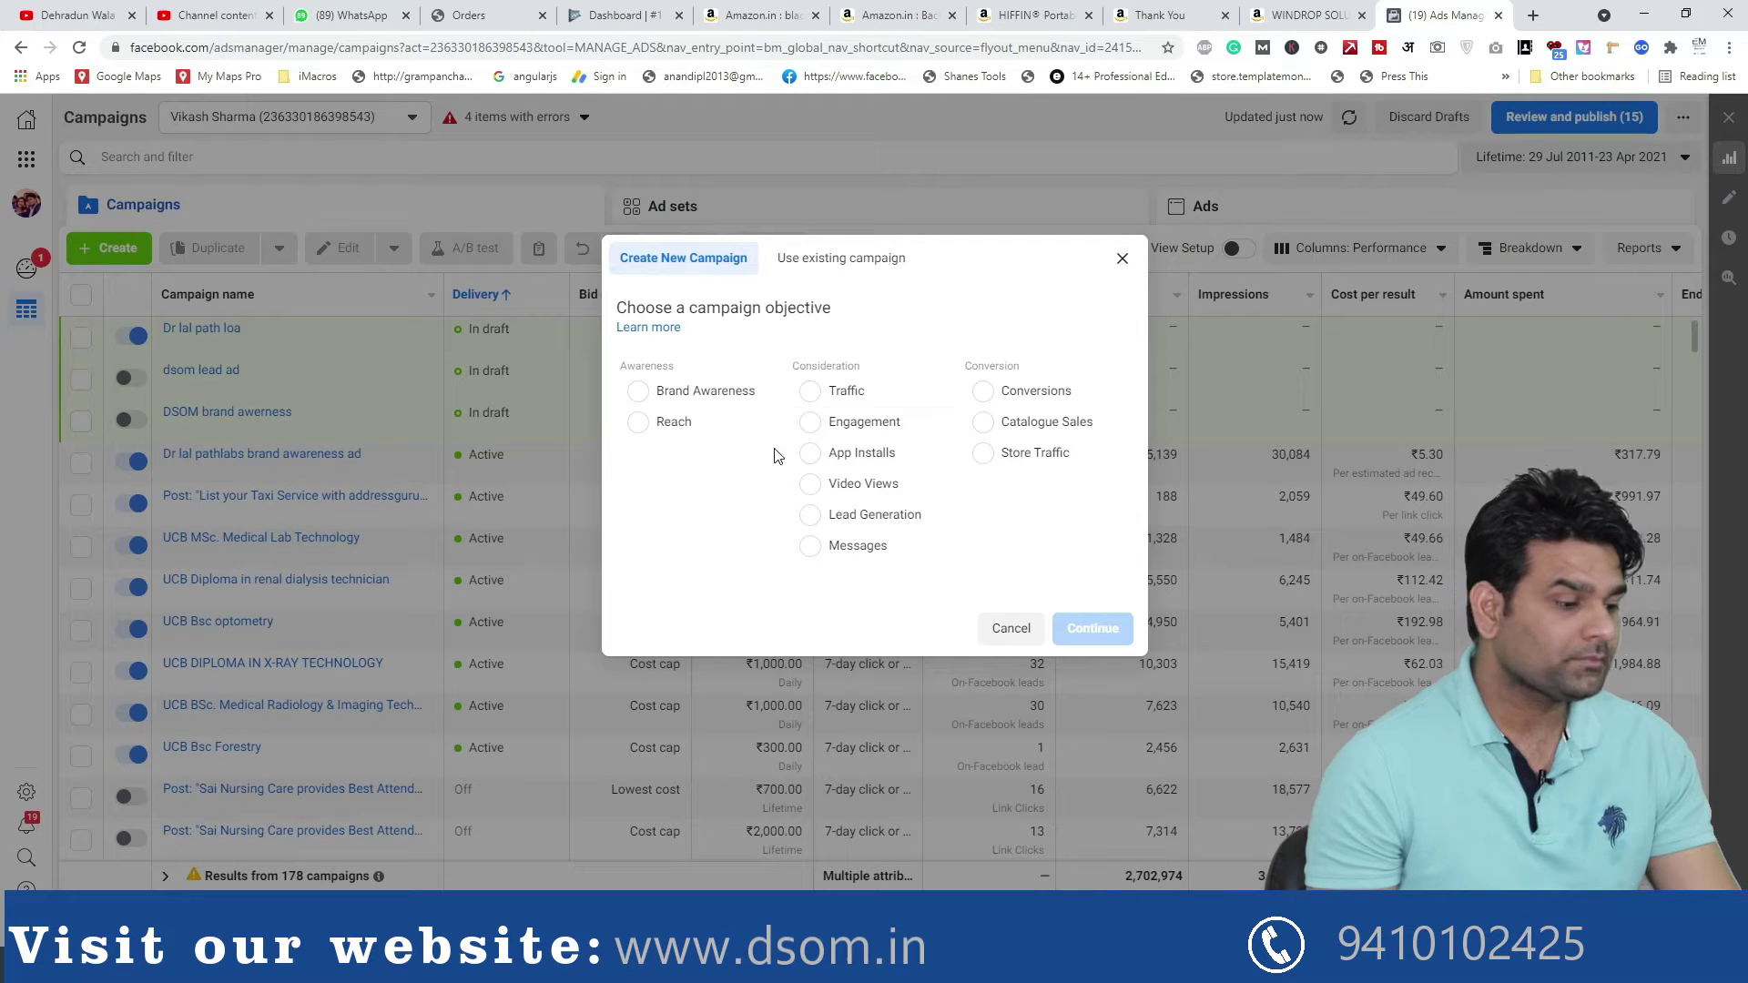
{"action": "left_click", "coordinate": [834, 519]}
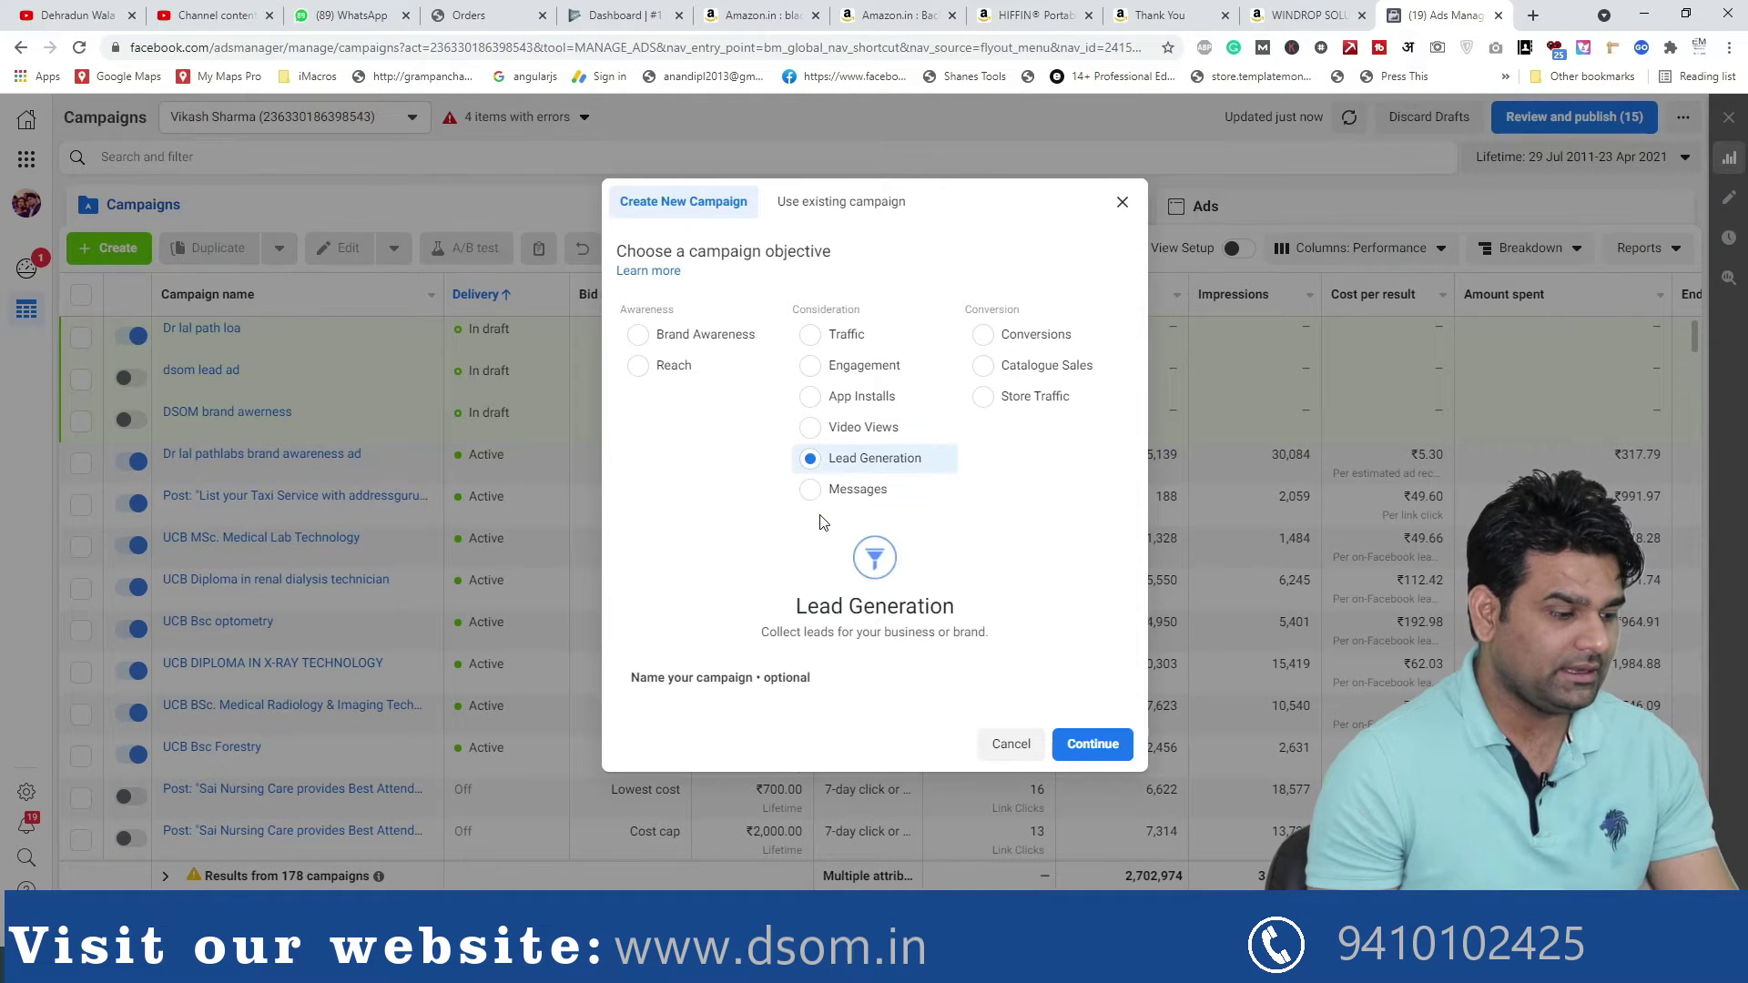
{"action": "left_click", "coordinate": [784, 678]}
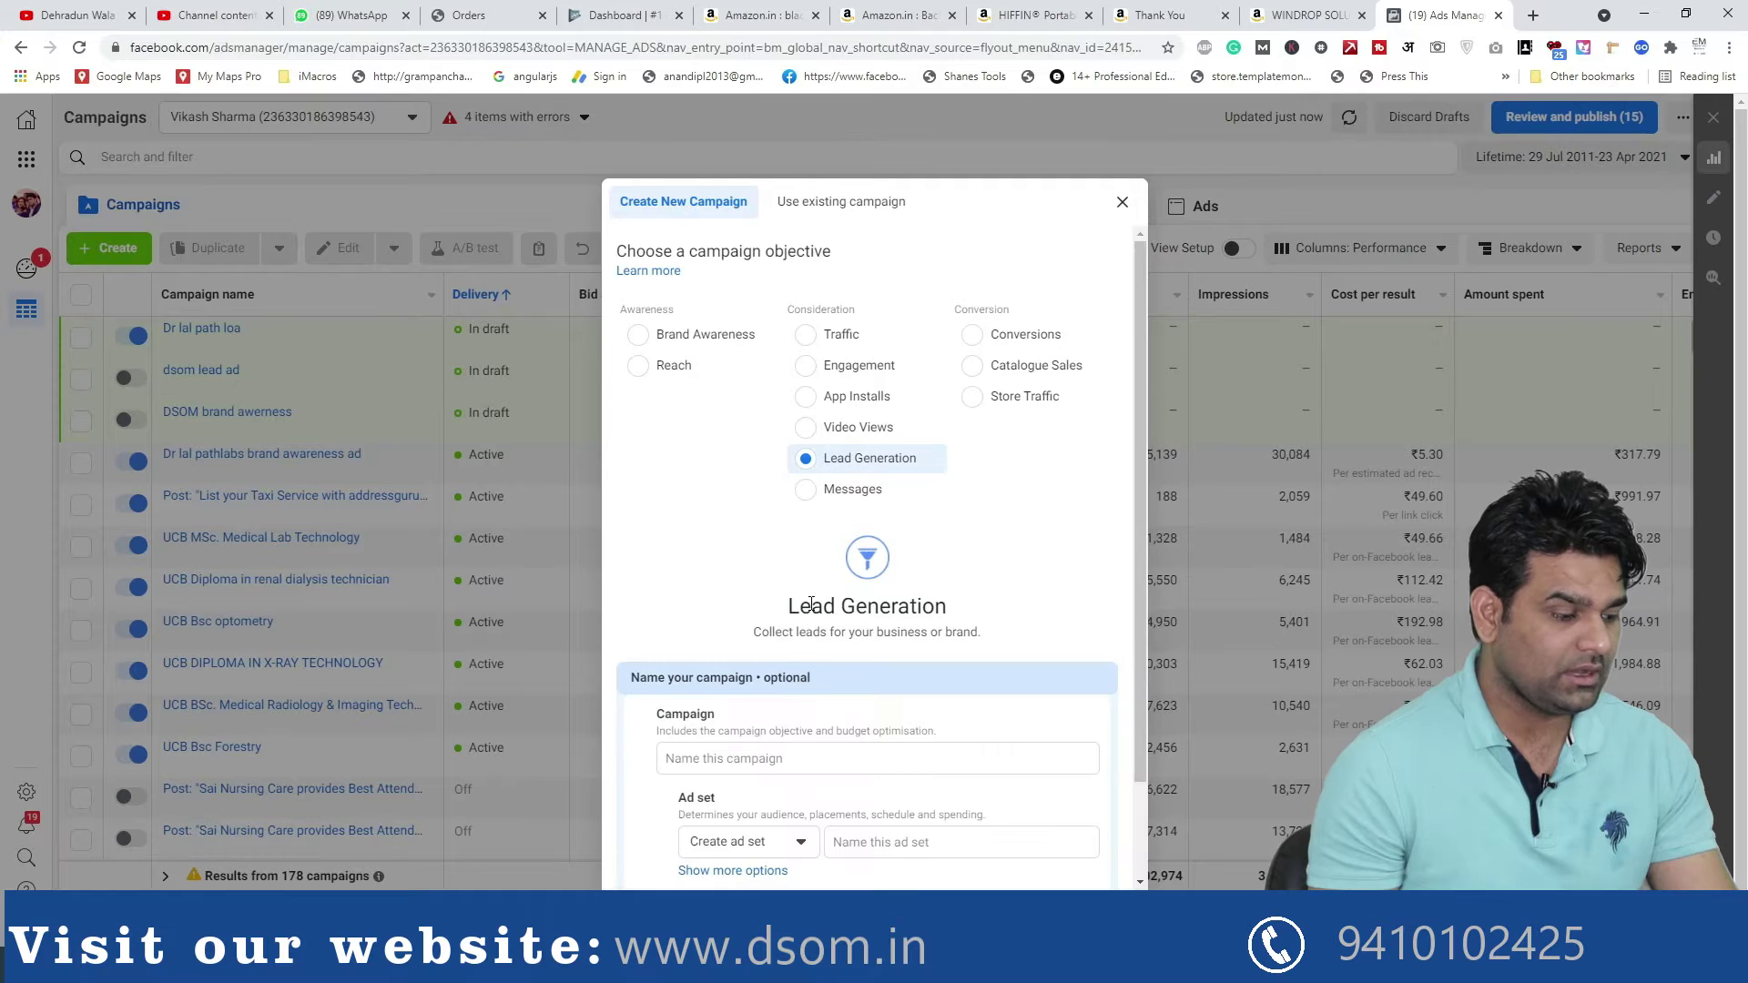
{"action": "left_click", "coordinate": [728, 644]}
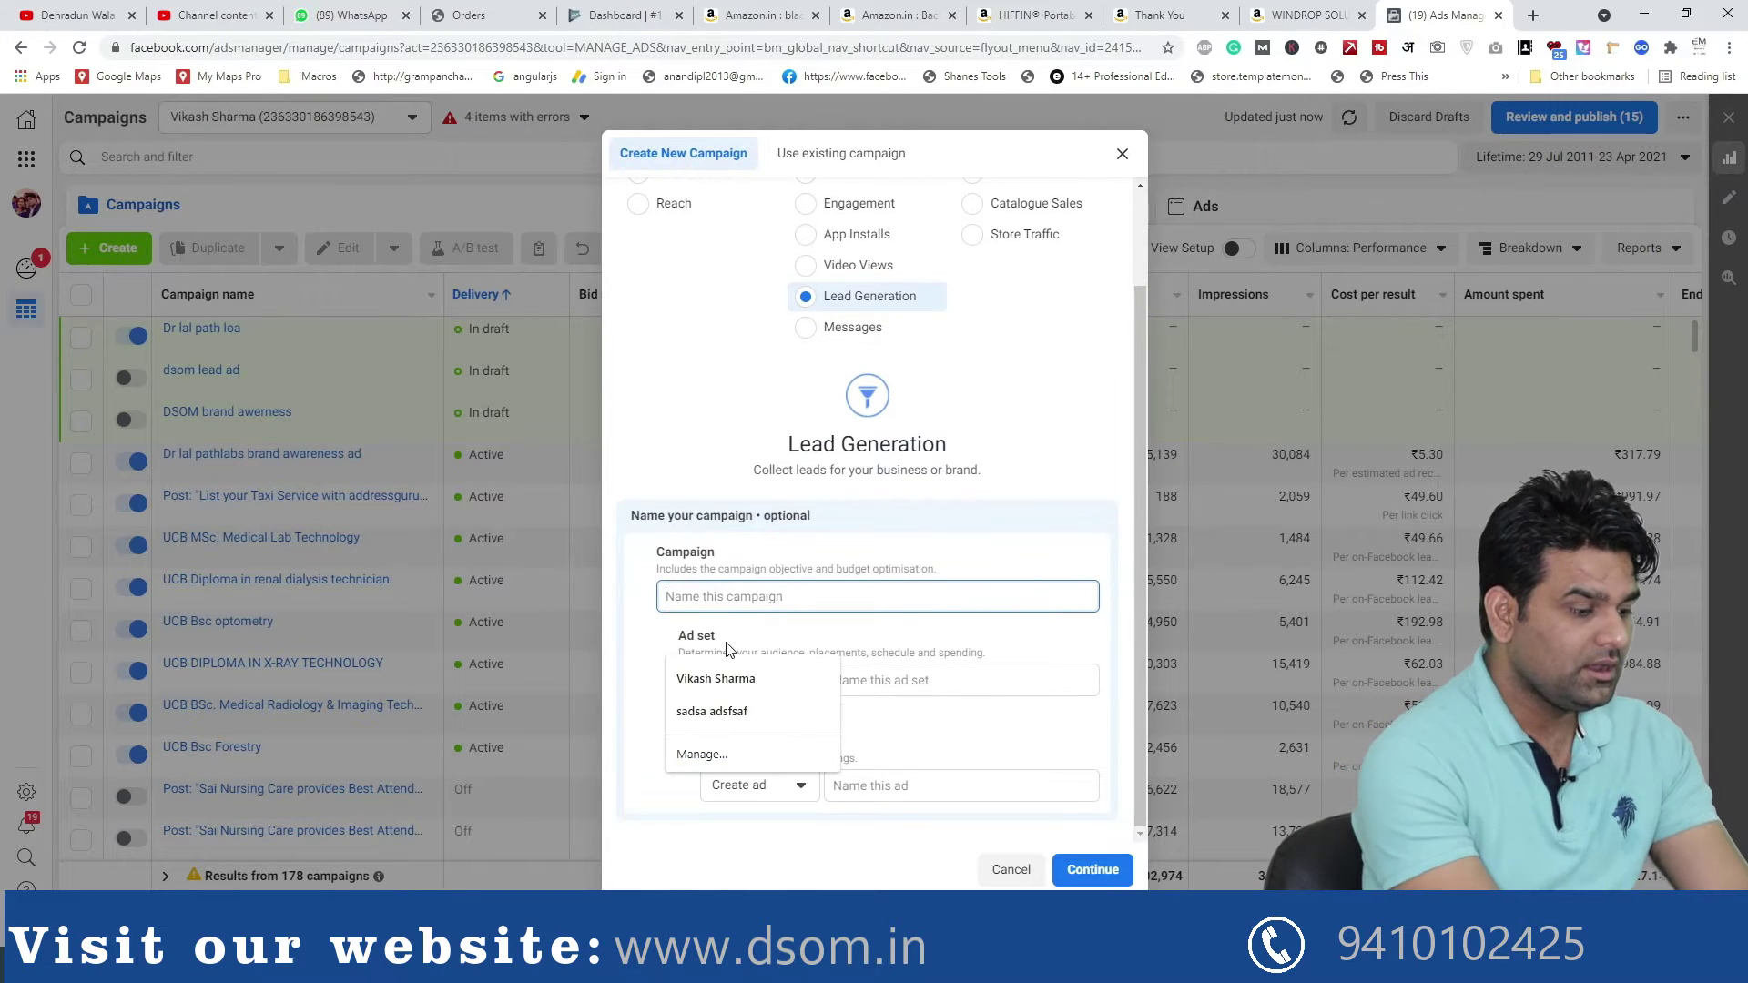
{"action": "type", "text": "Kher De"}
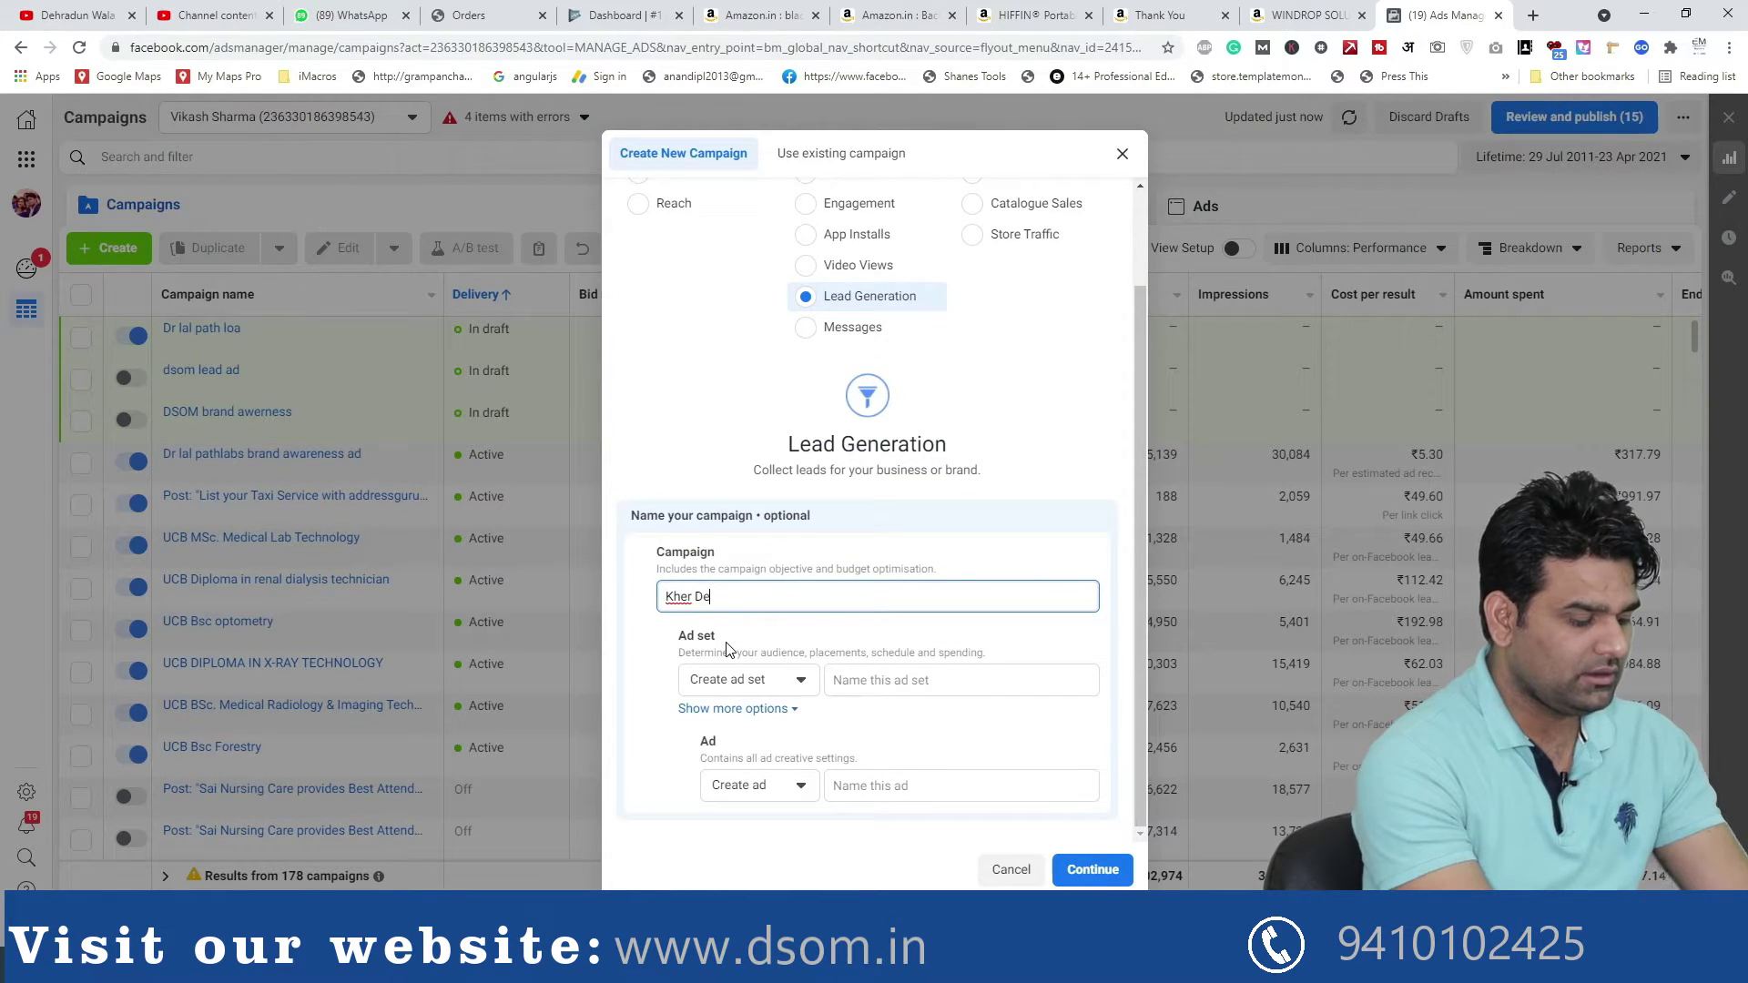
Name the ad set kher Developer and the ad Kher Developer, and continue to the campaign setup
{"action": "key", "text": "Tab"}
{"action": "key", "text": "Tab"}
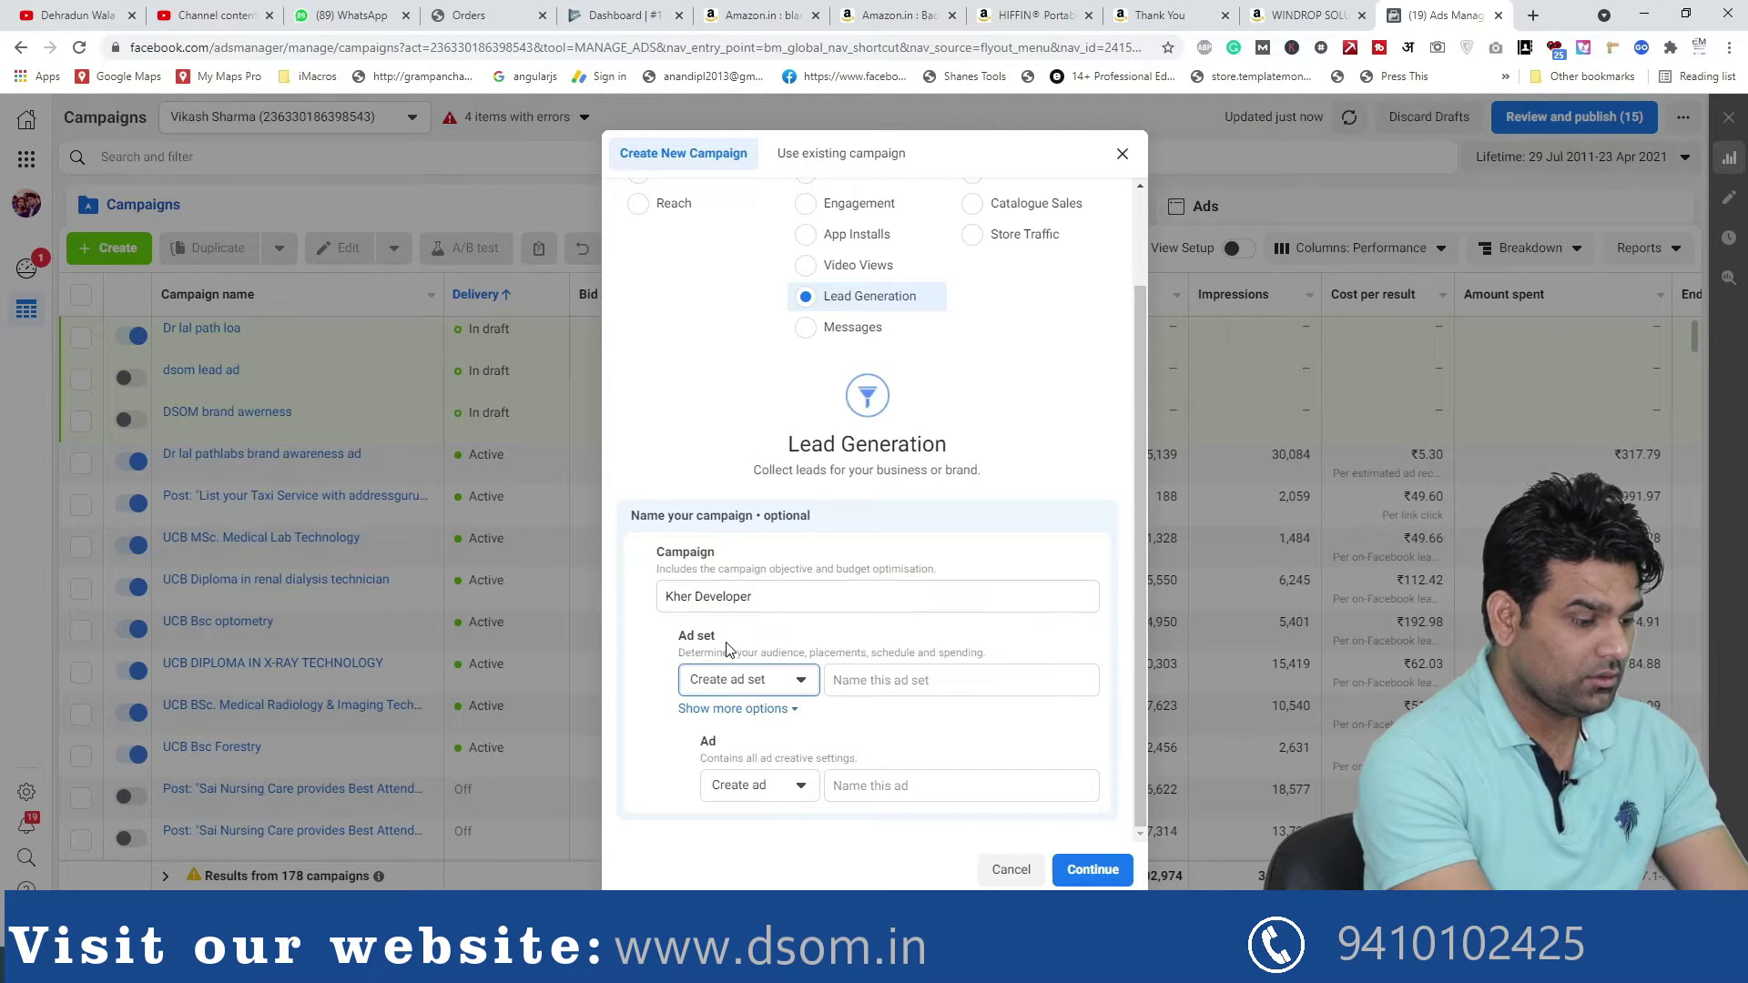
{"action": "type", "text": "J"}
{"action": "key", "text": "BackSpace"}
{"action": "type", "text": "kher Developer"}
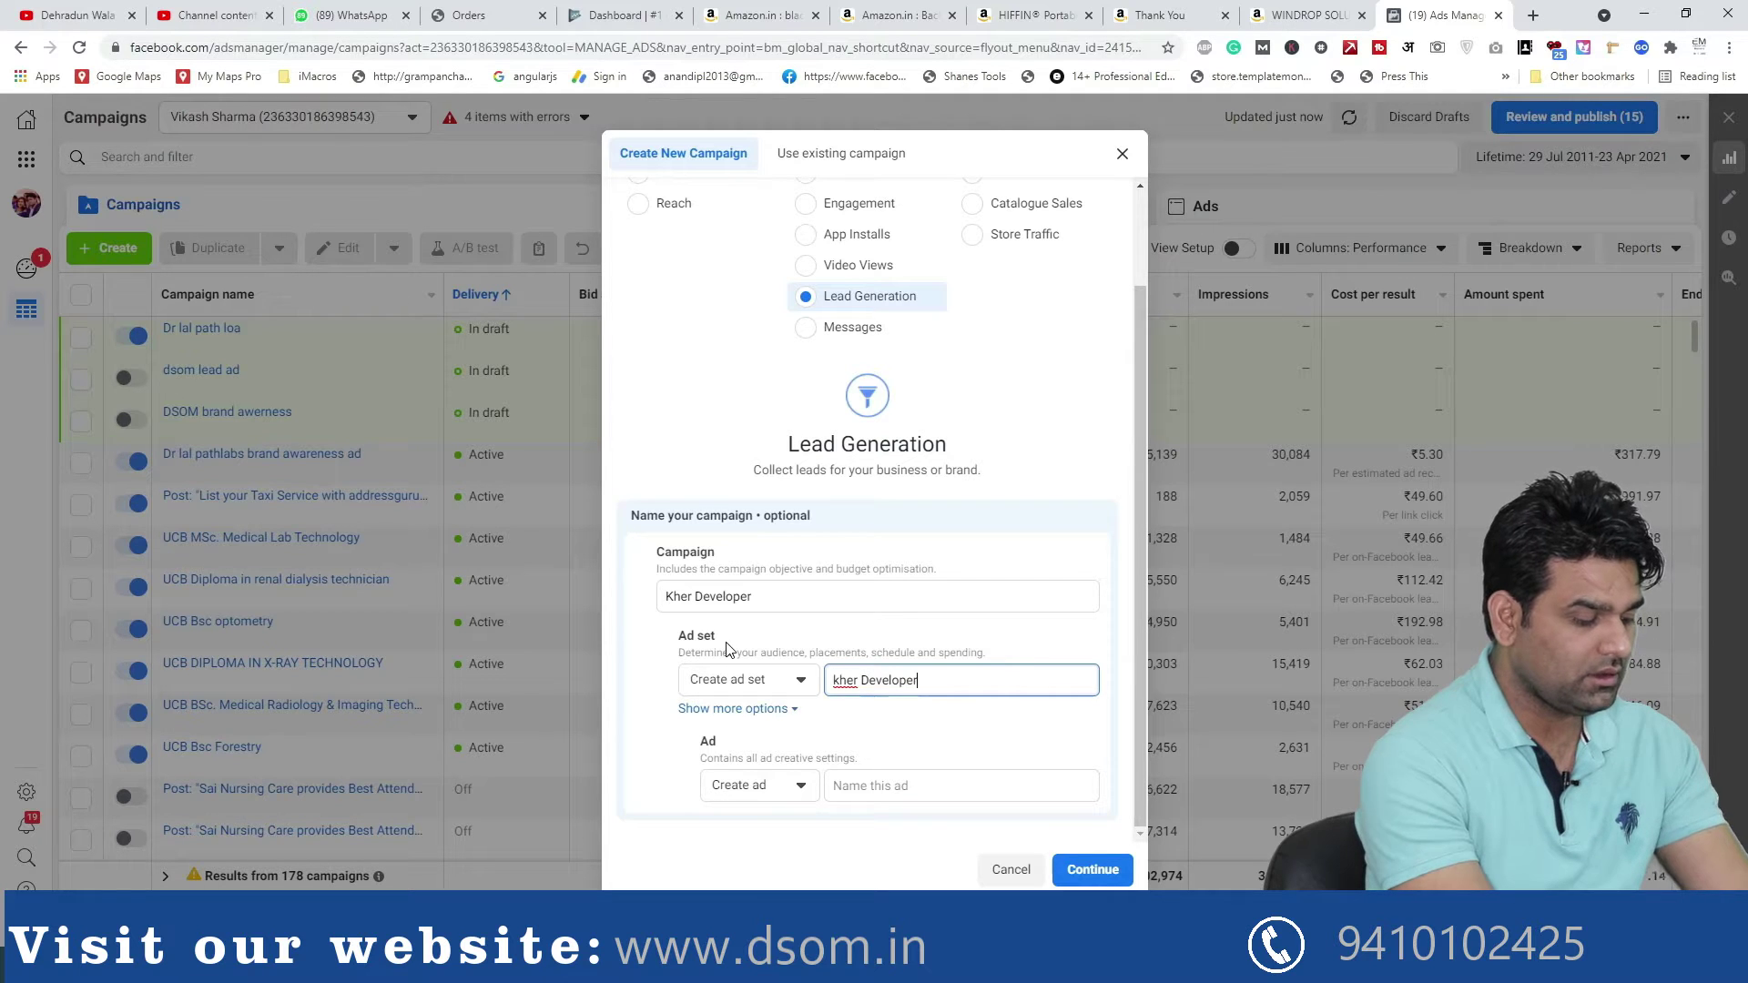
{"action": "left_click", "coordinate": [888, 798]}
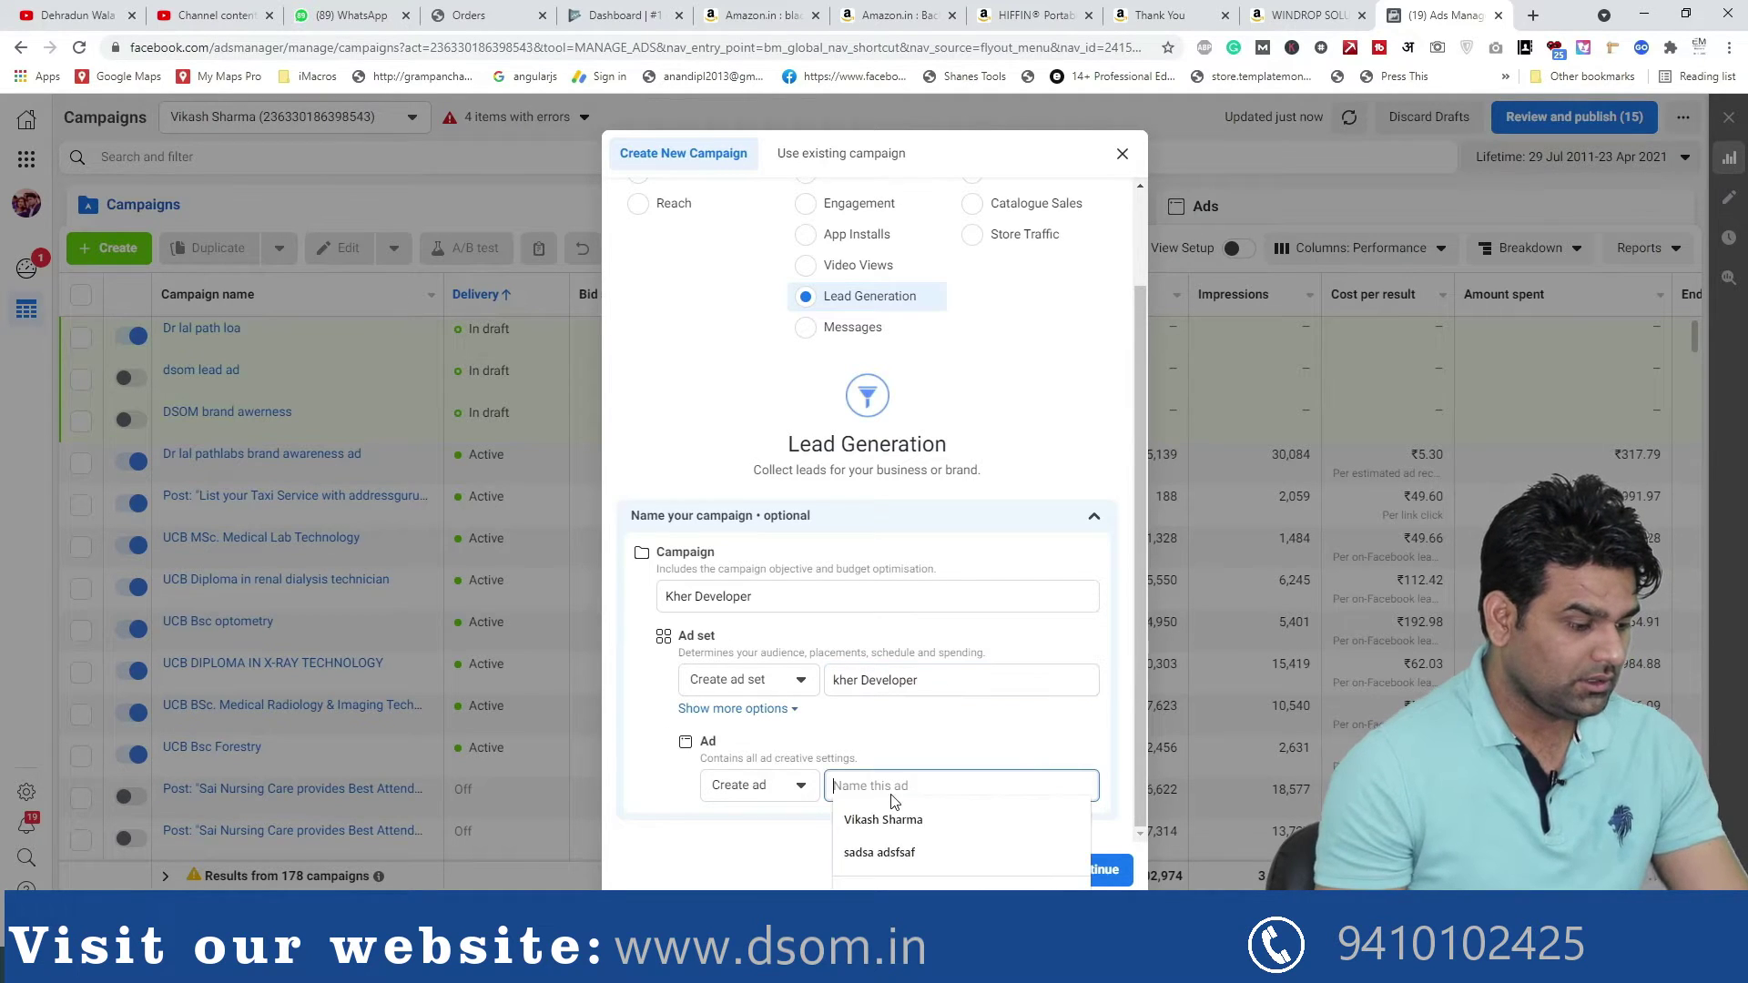
{"action": "type", "text": "Kher Developer"}
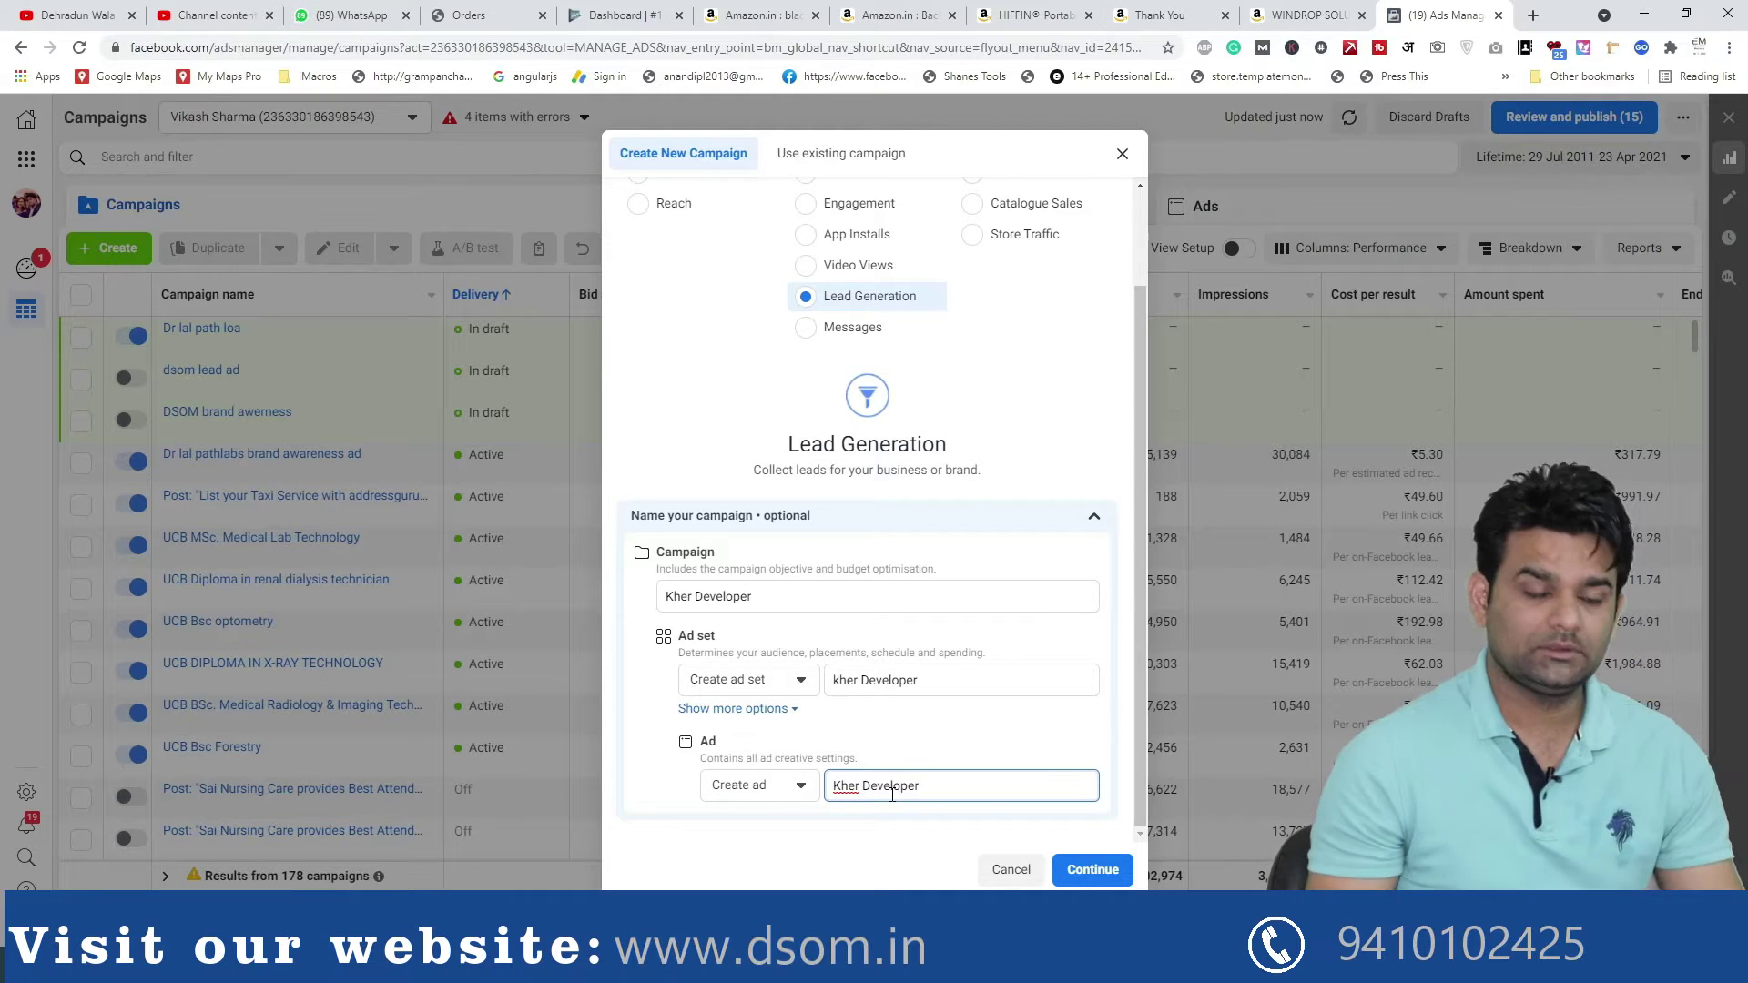
{"action": "left_click", "coordinate": [1080, 879]}
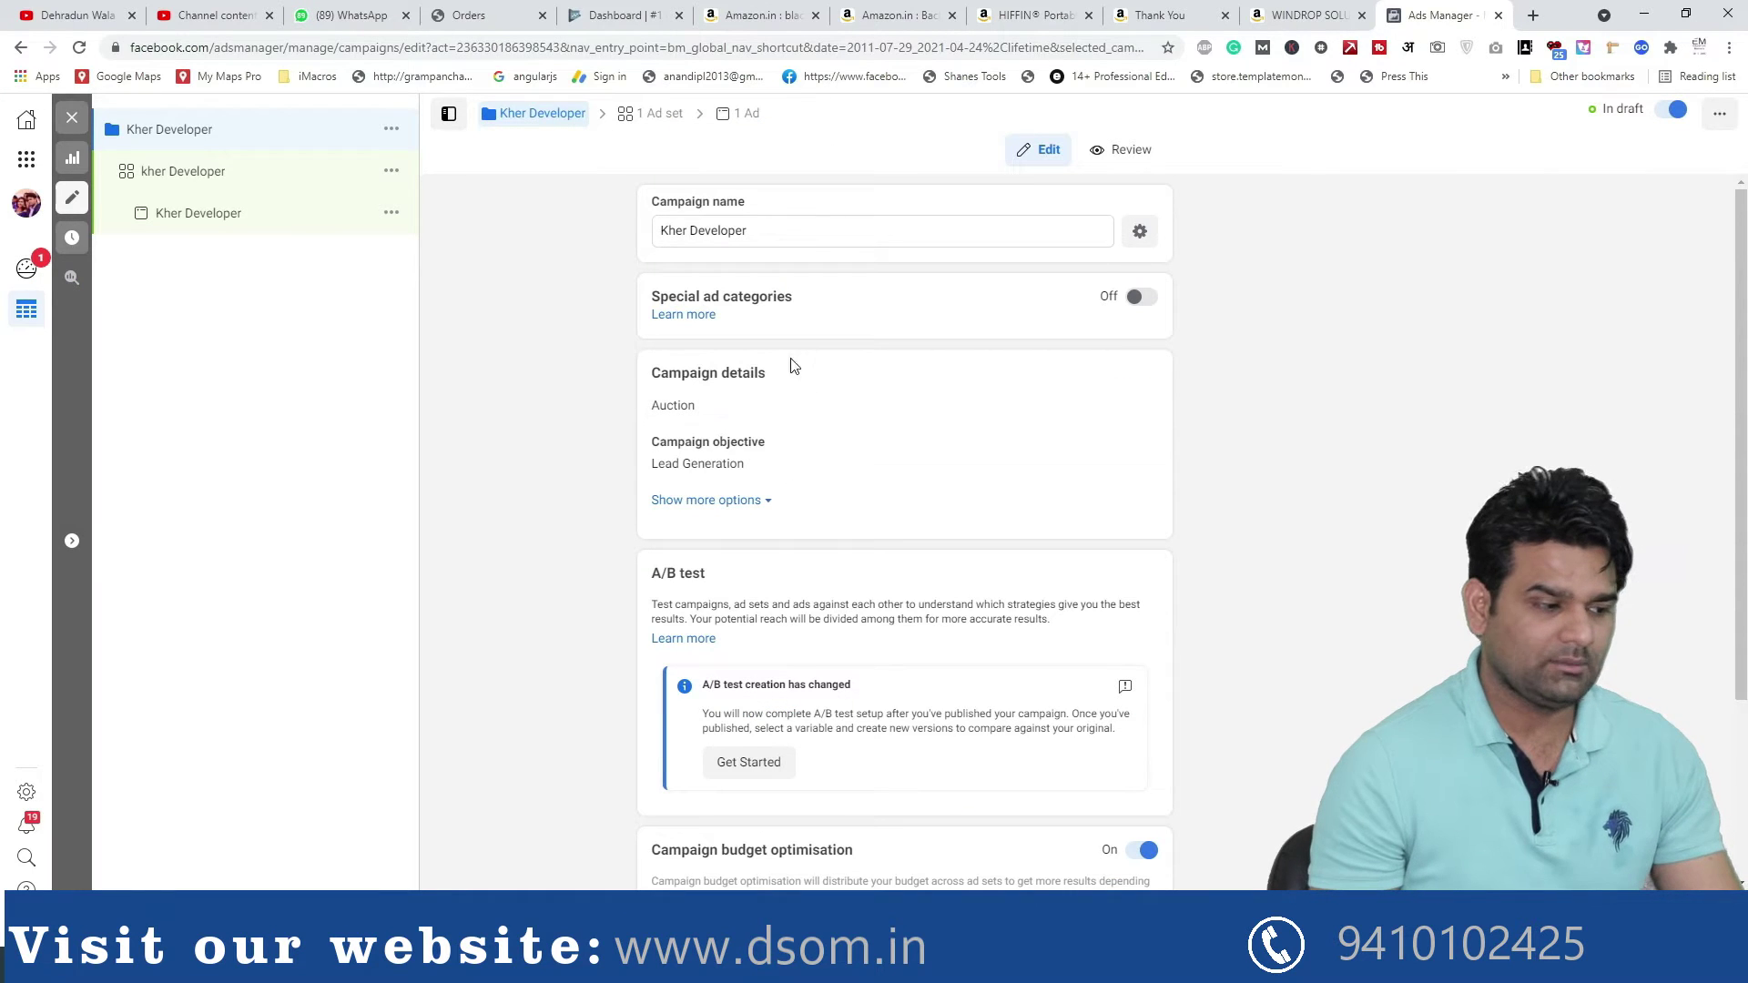
Turn on special ad categories for the campaign and declare Housing as its category
{"action": "left_click", "coordinate": [1144, 298]}
{"action": "left_click", "coordinate": [741, 364]}
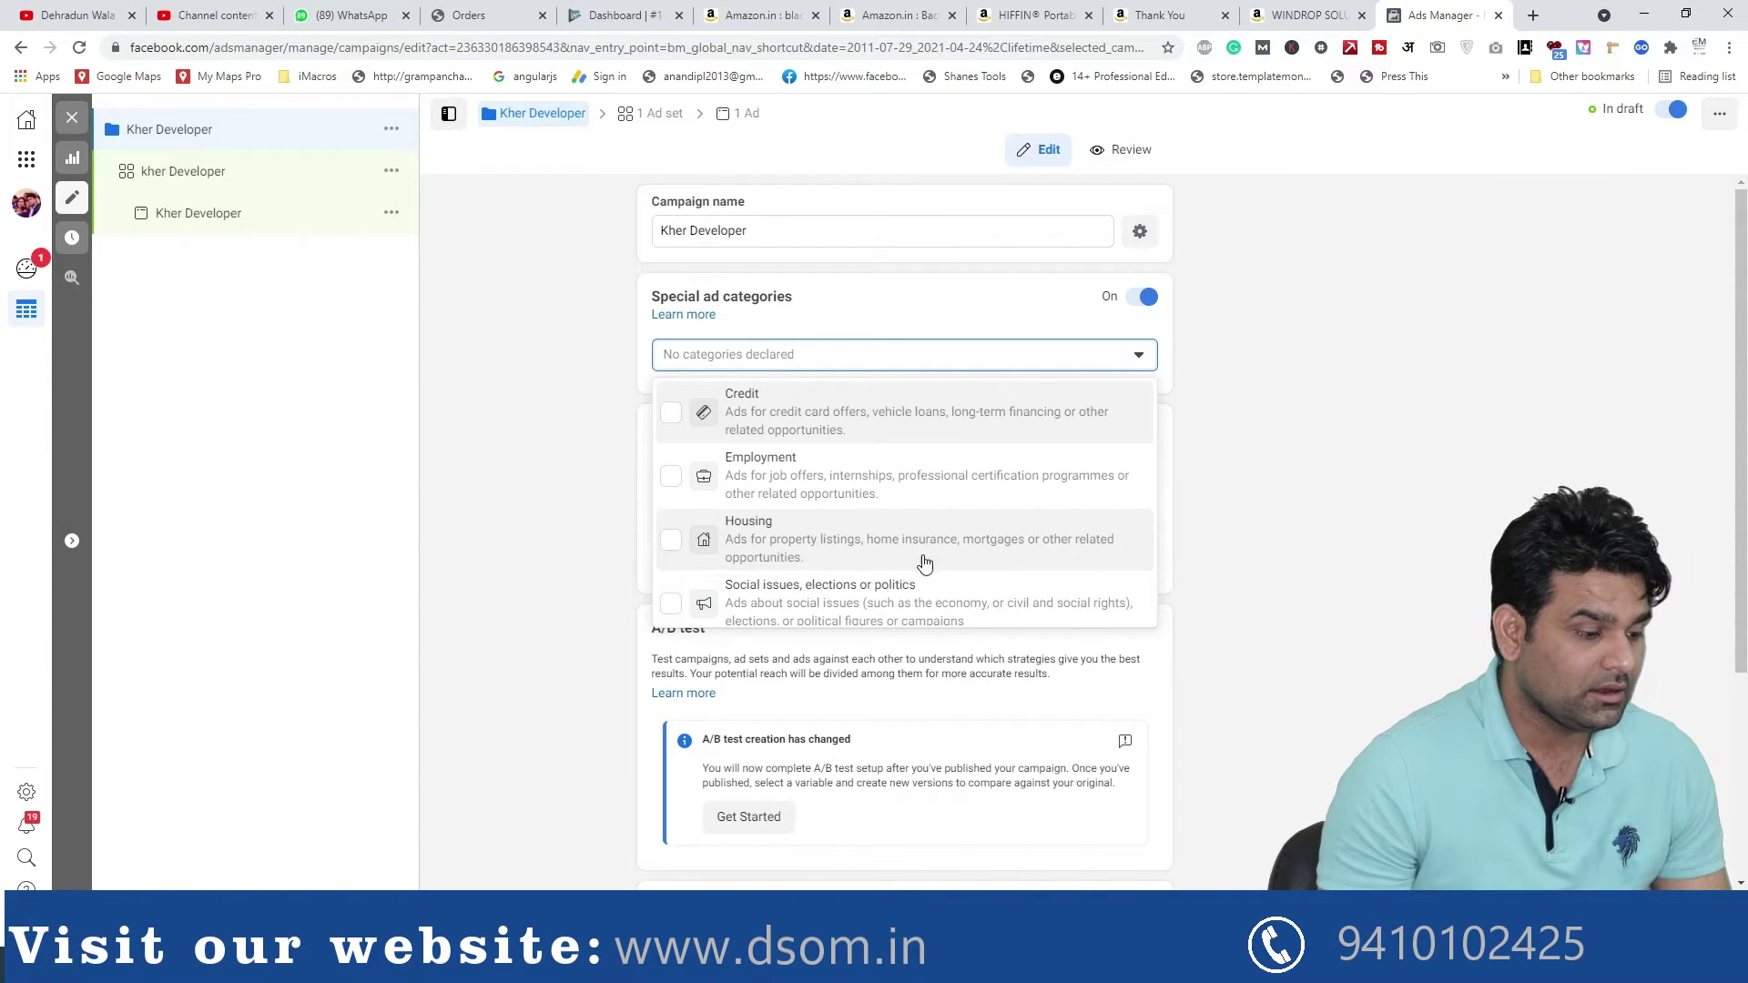
{"action": "left_click", "coordinate": [752, 548]}
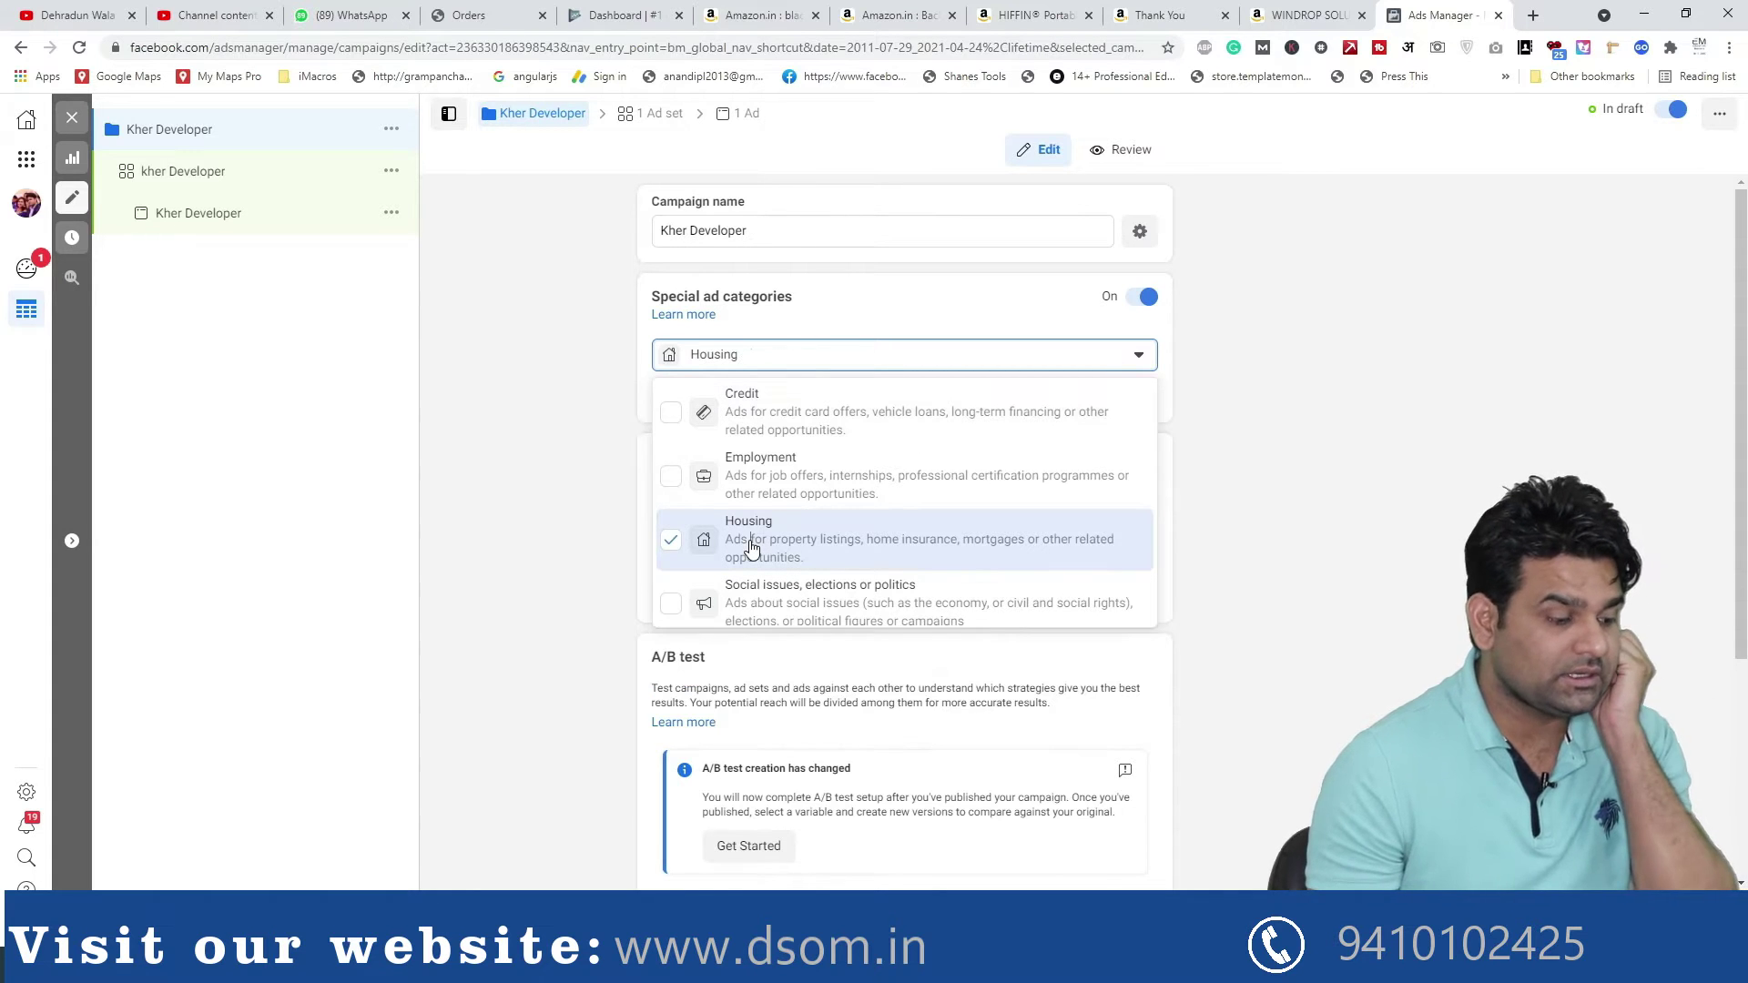
{"action": "scroll", "coordinate": [752, 547], "scroll_direction": "down", "scroll_amount": 1}
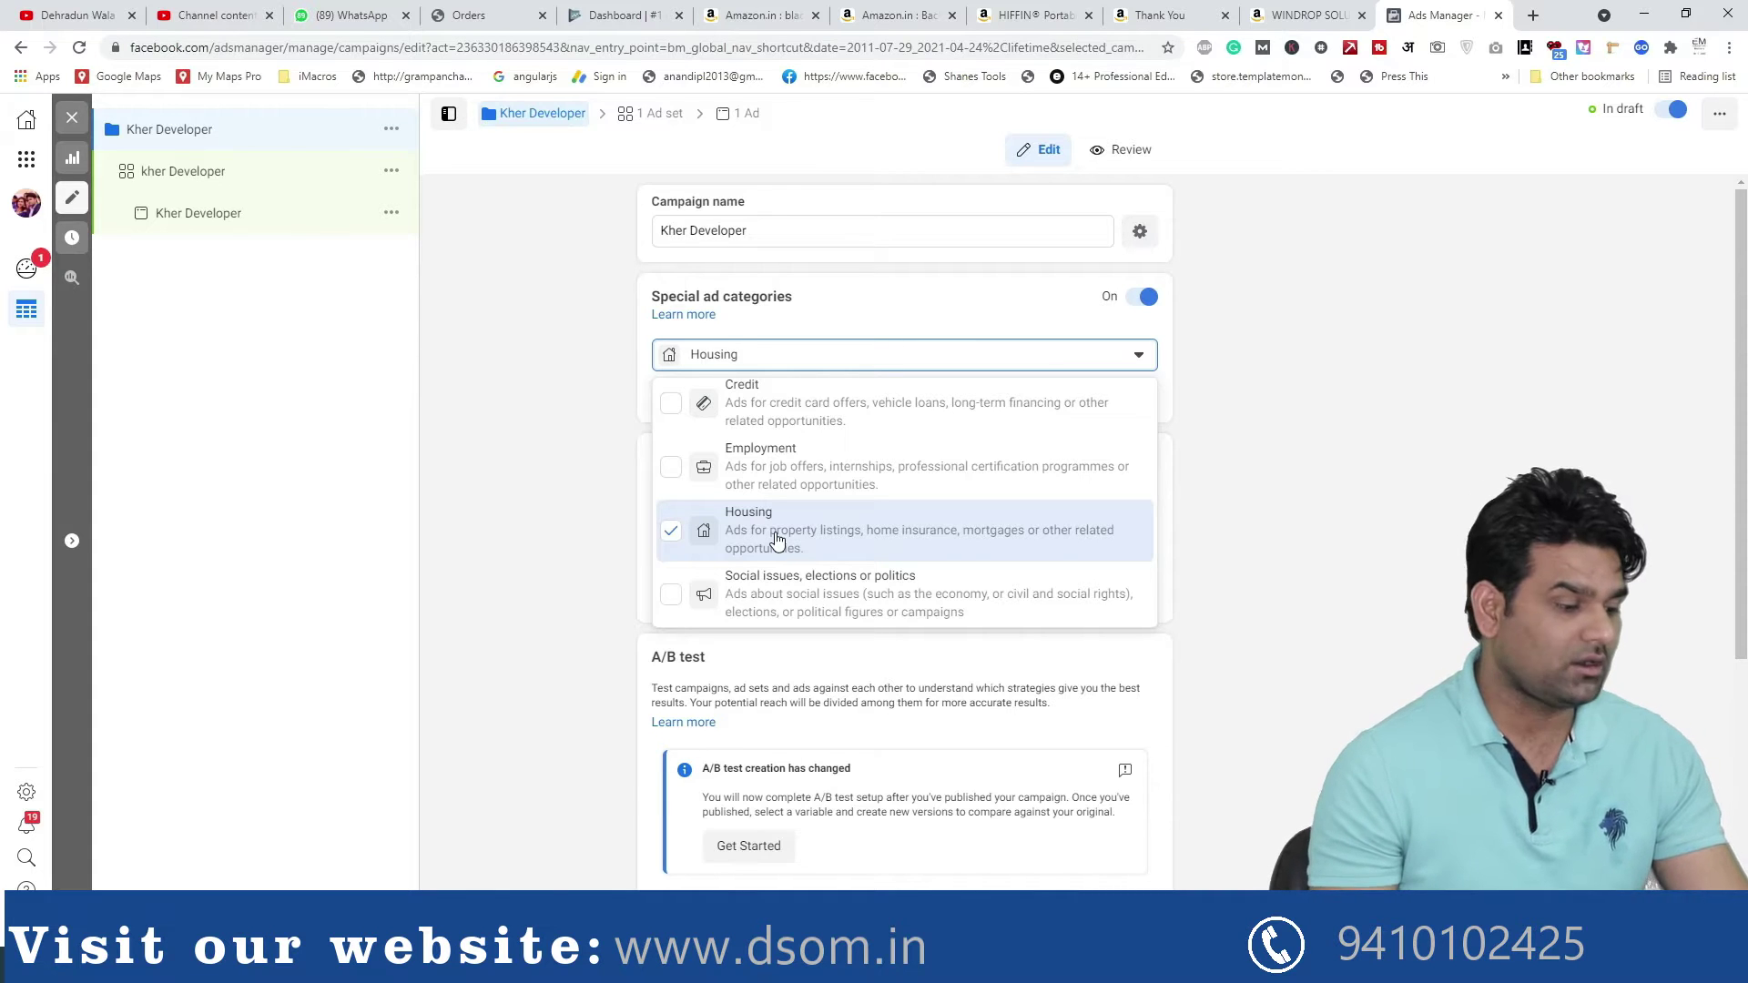
{"action": "scroll", "coordinate": [1221, 542], "scroll_direction": "down", "scroll_amount": 3}
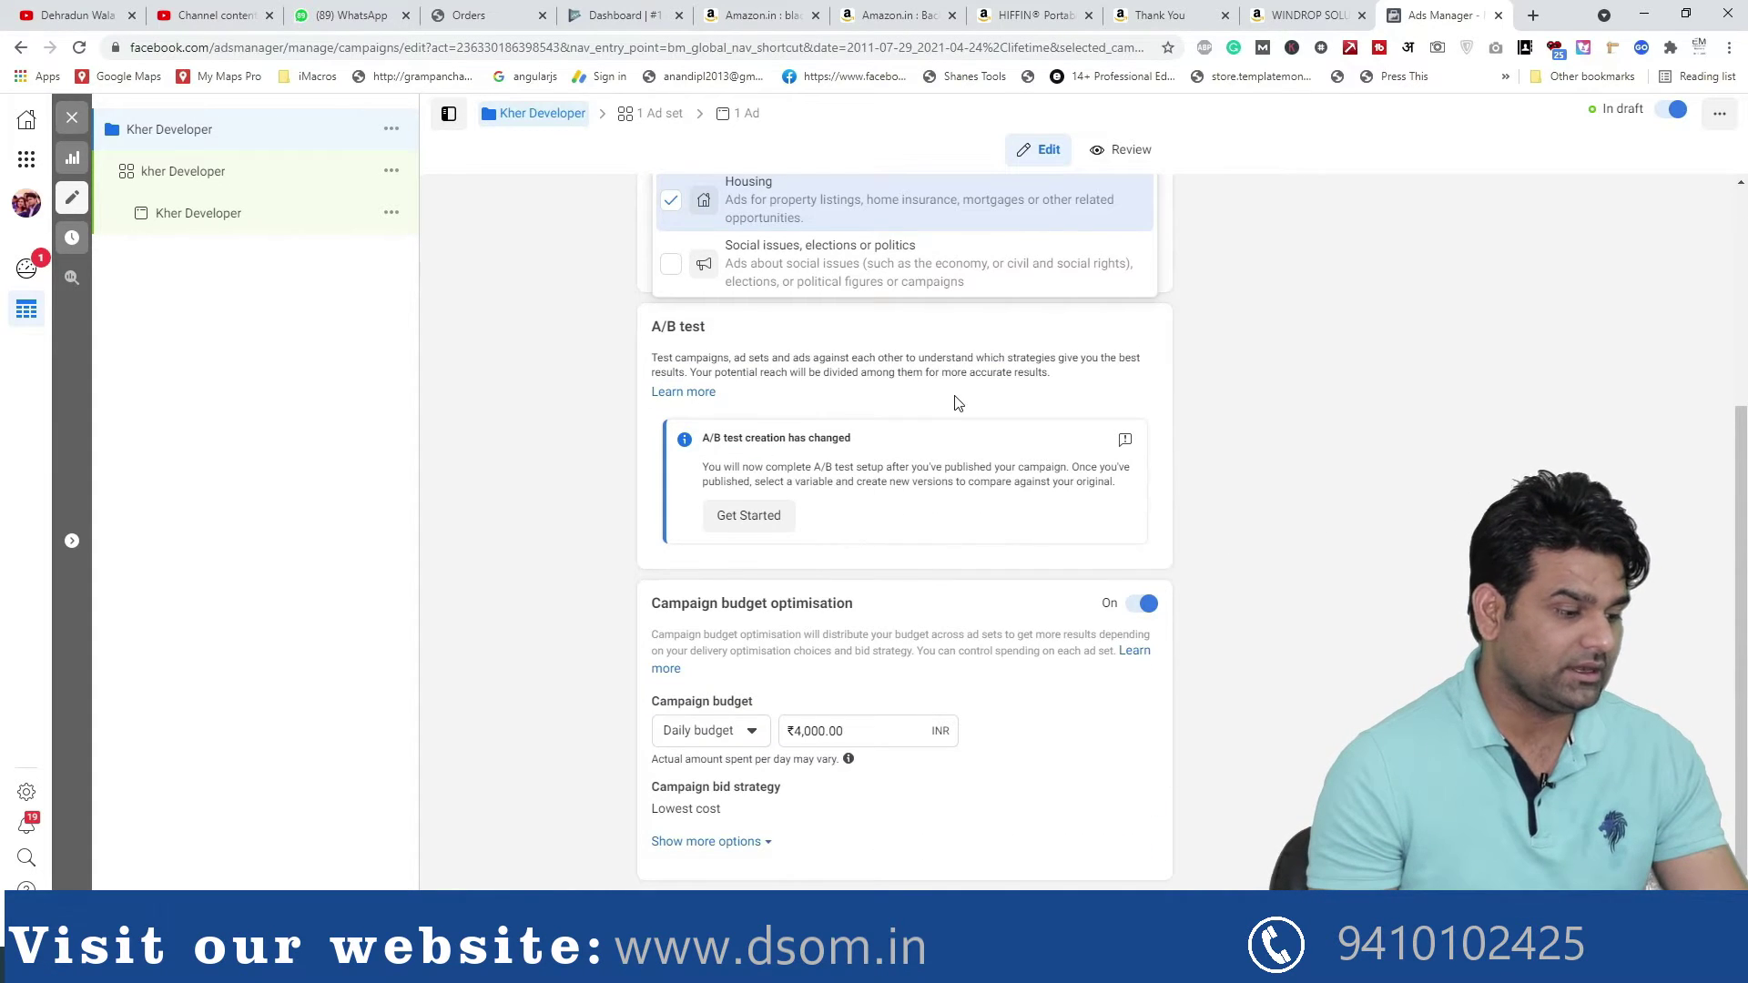
{"action": "scroll", "coordinate": [742, 737], "scroll_direction": "up", "scroll_amount": 3}
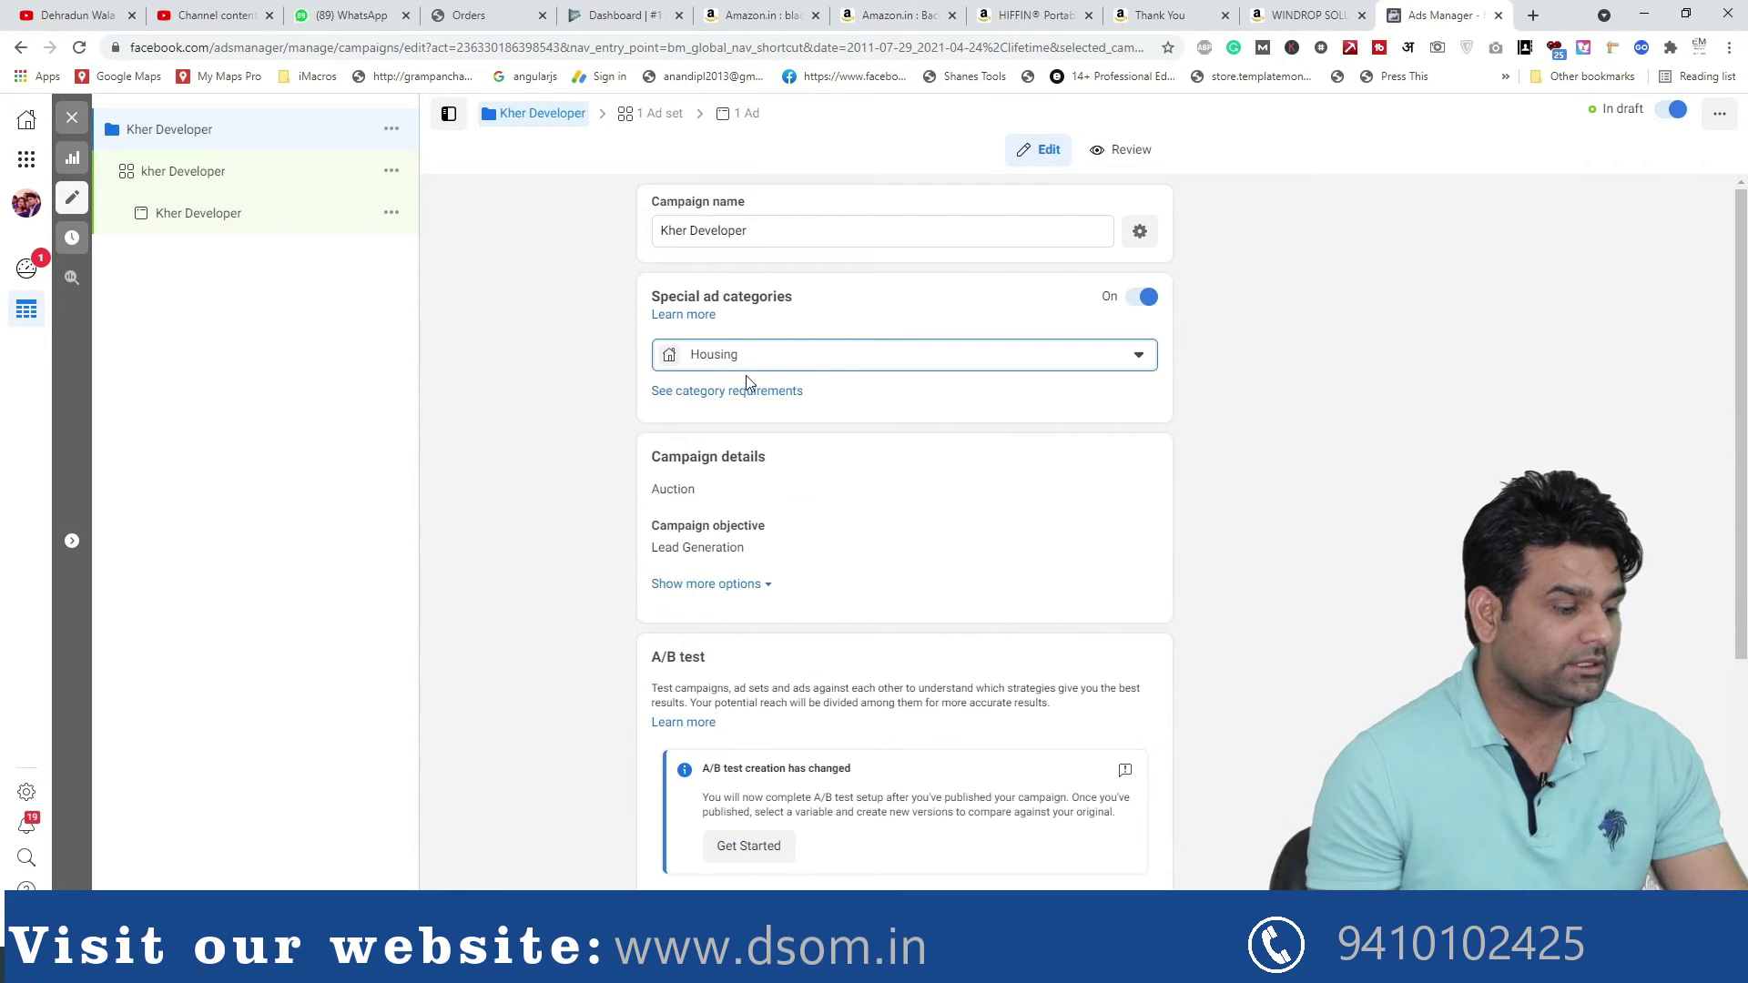
{"action": "scroll", "coordinate": [748, 391], "scroll_direction": "down", "scroll_amount": 4}
{"action": "scroll", "coordinate": [754, 465], "scroll_direction": "up", "scroll_amount": 4}
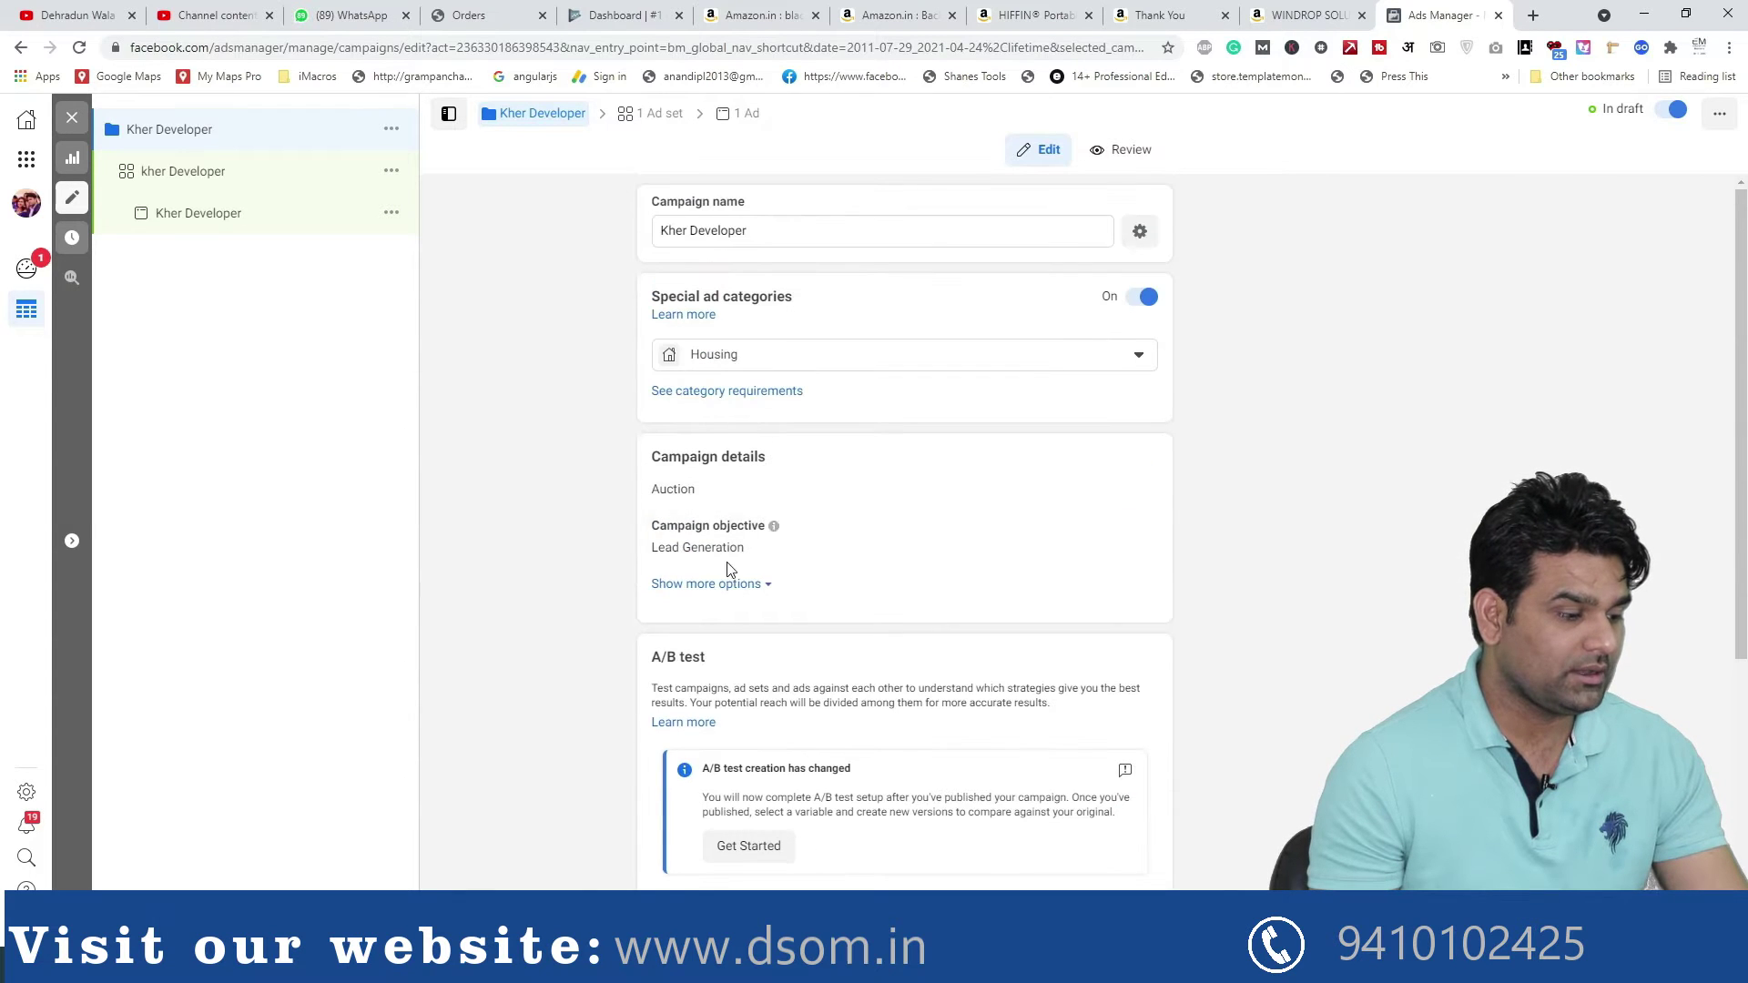
Set the campaign's daily budget to ₹300
{"action": "scroll", "coordinate": [741, 585], "scroll_direction": "down", "scroll_amount": 3}
{"action": "left_click", "coordinate": [828, 730]}
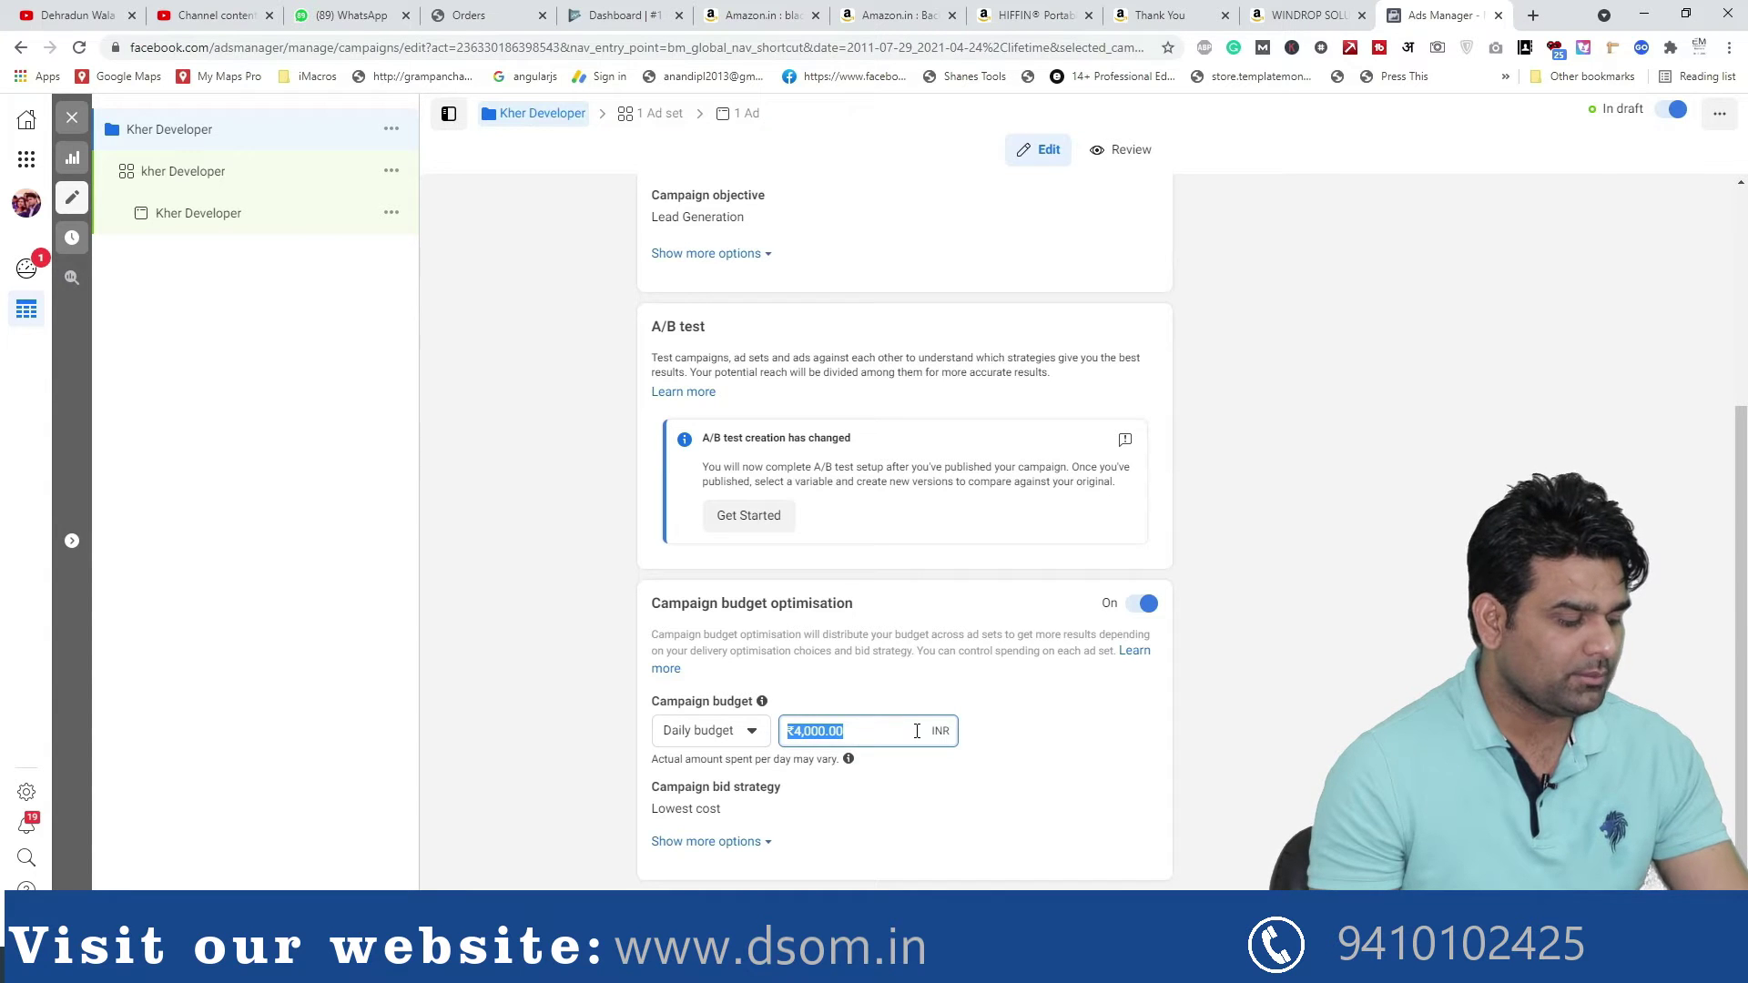
{"action": "type", "text": "30"}
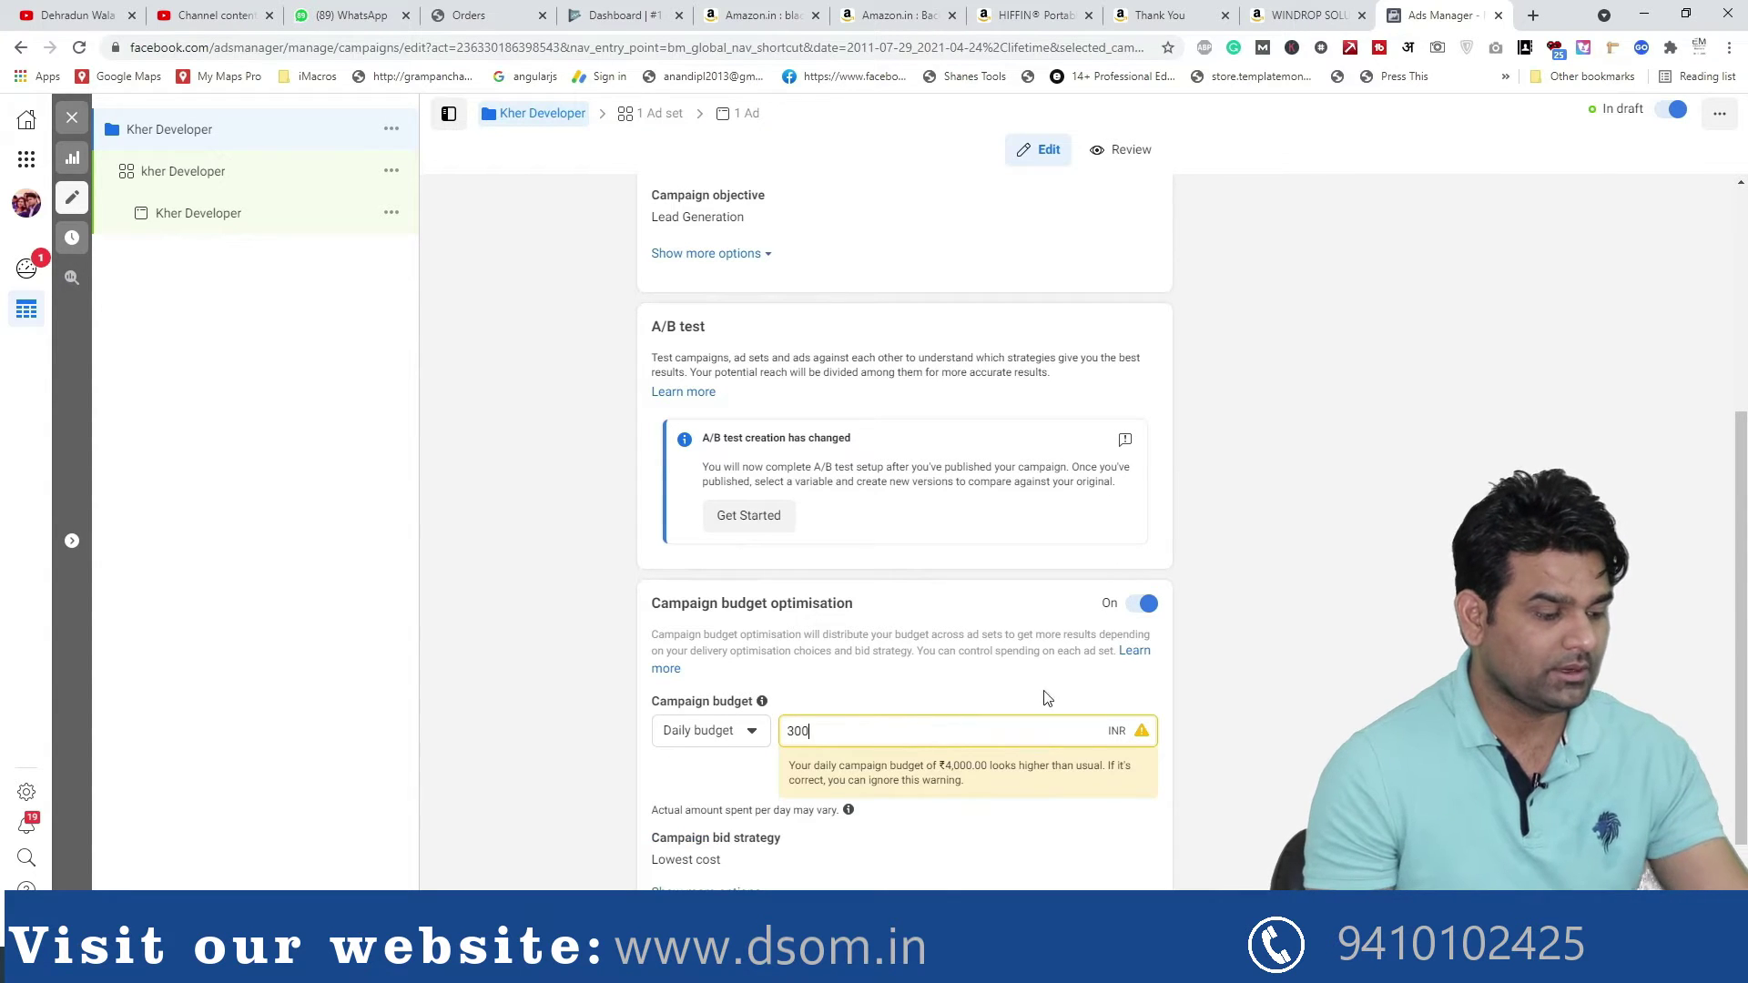
{"action": "type", "text": "0"}
{"action": "left_click", "coordinate": [1342, 587]}
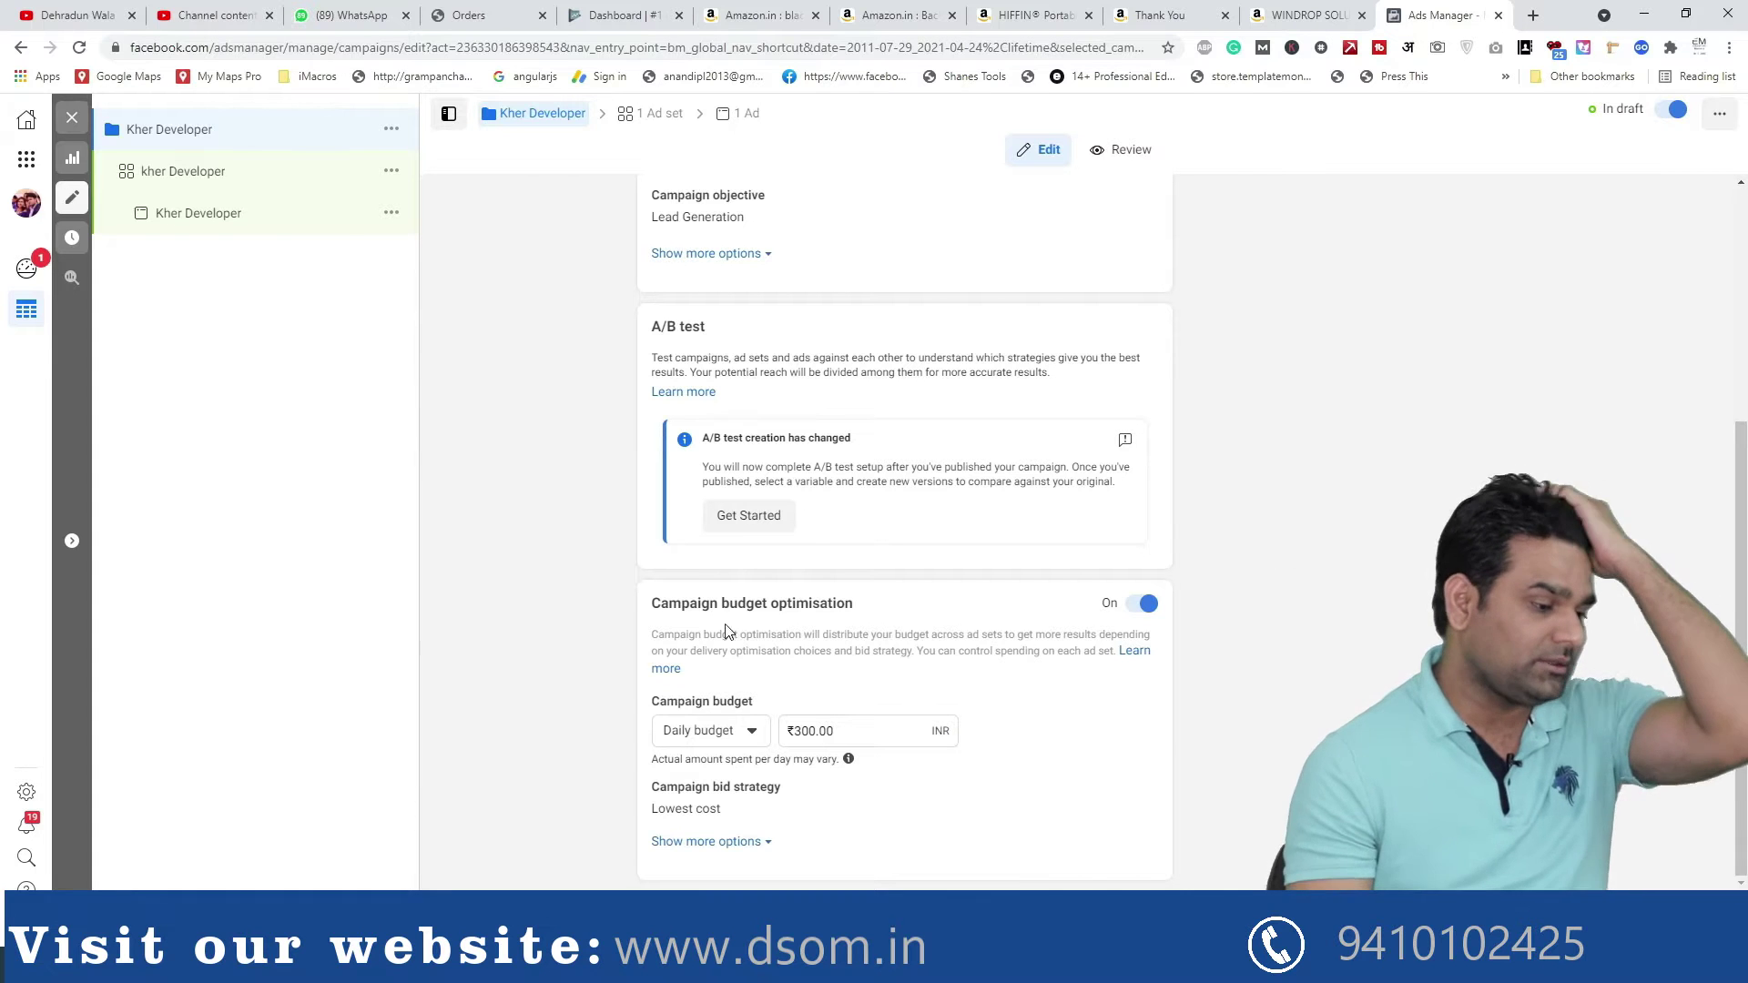
Proceed to the ad set and choose KHER Developers as the Facebook Page to promote
{"action": "left_click", "coordinate": [758, 842]}
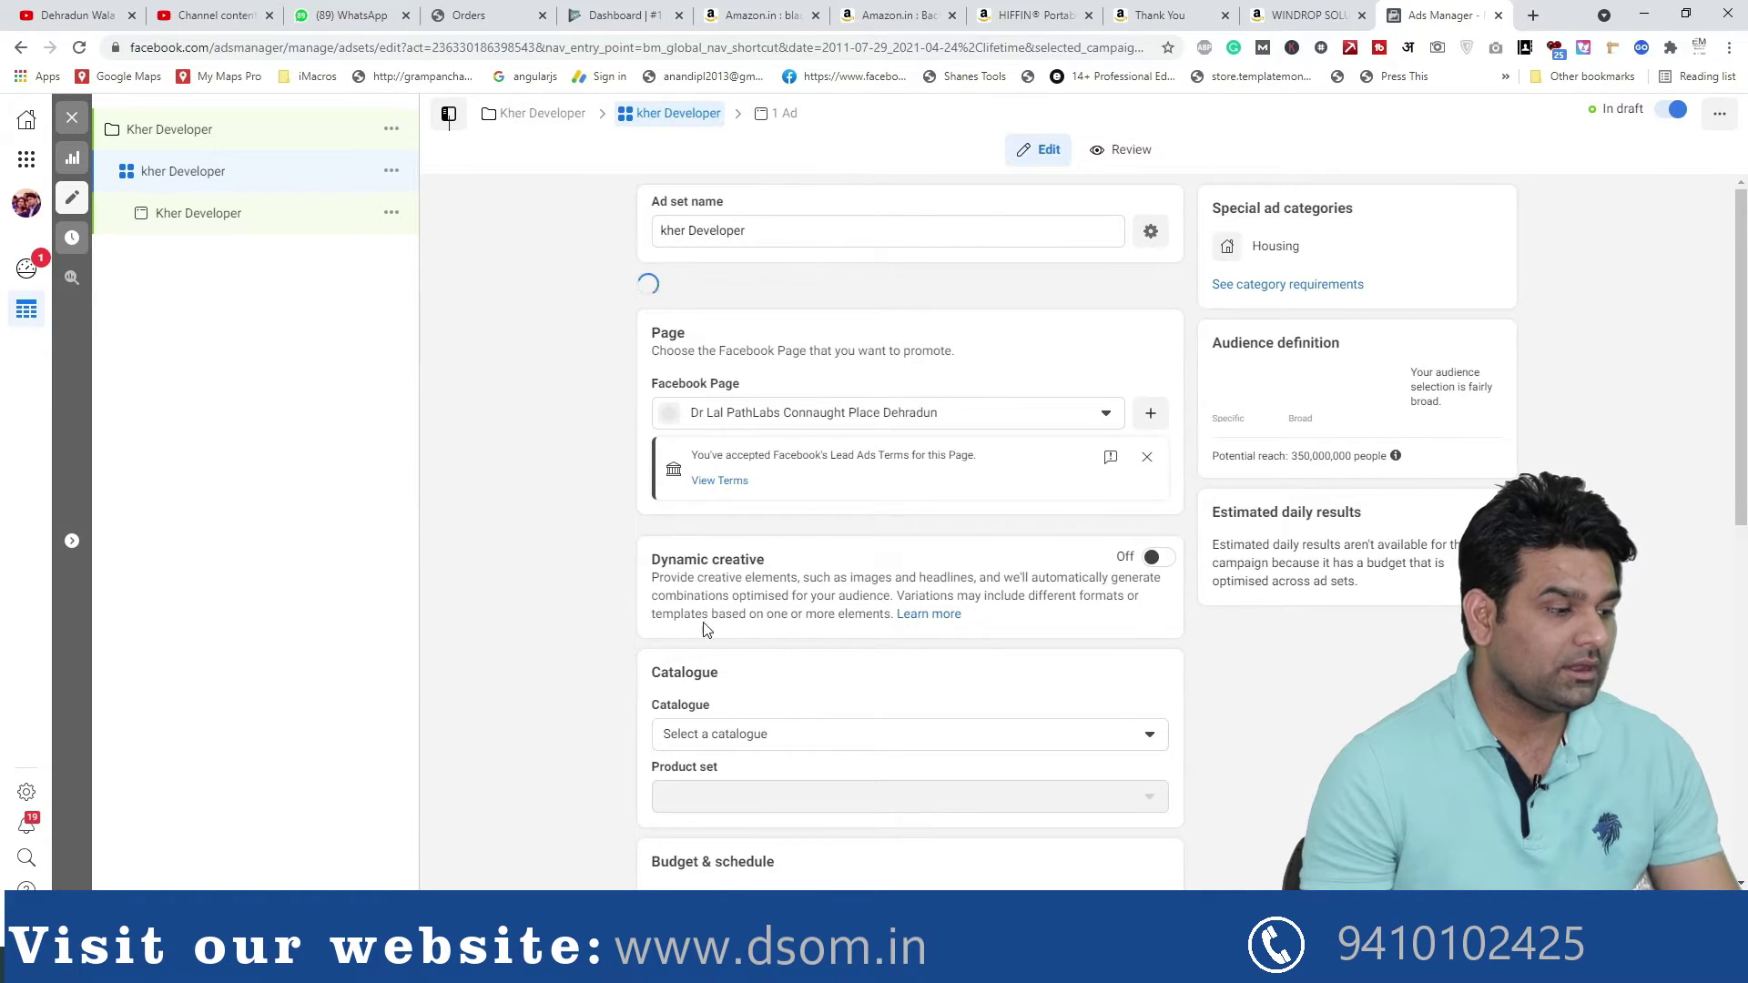
{"action": "left_click", "coordinate": [692, 230]}
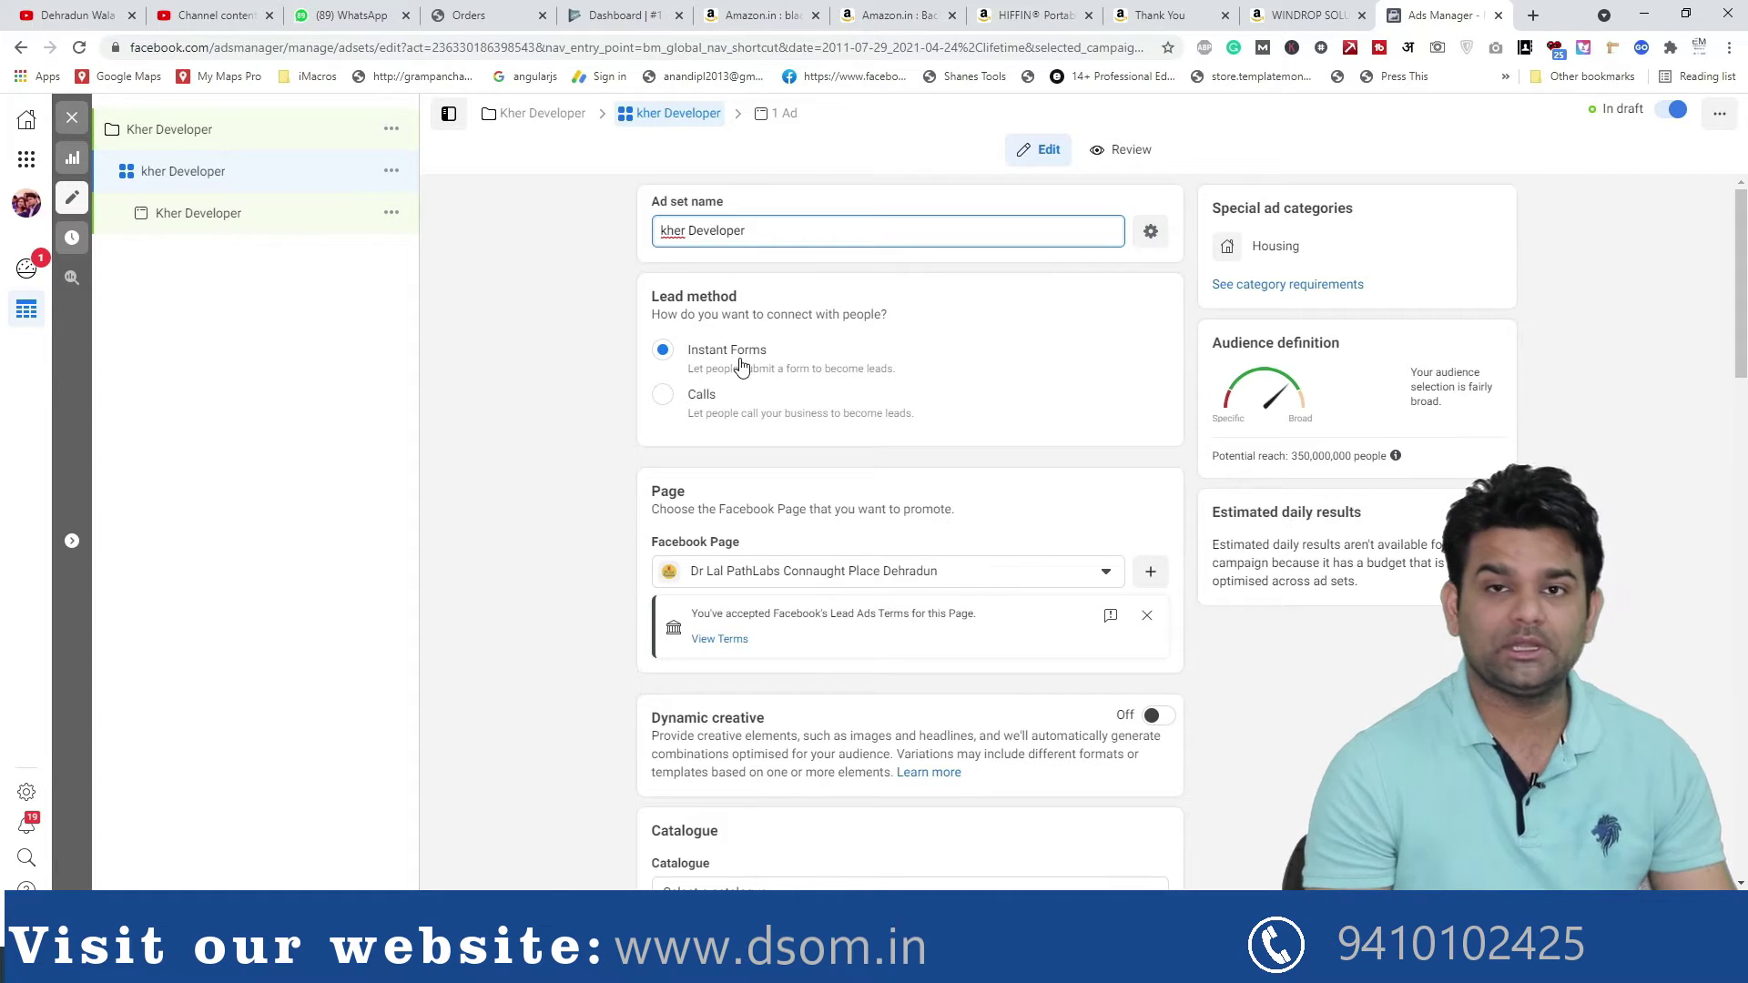
{"action": "left_click", "coordinate": [852, 578]}
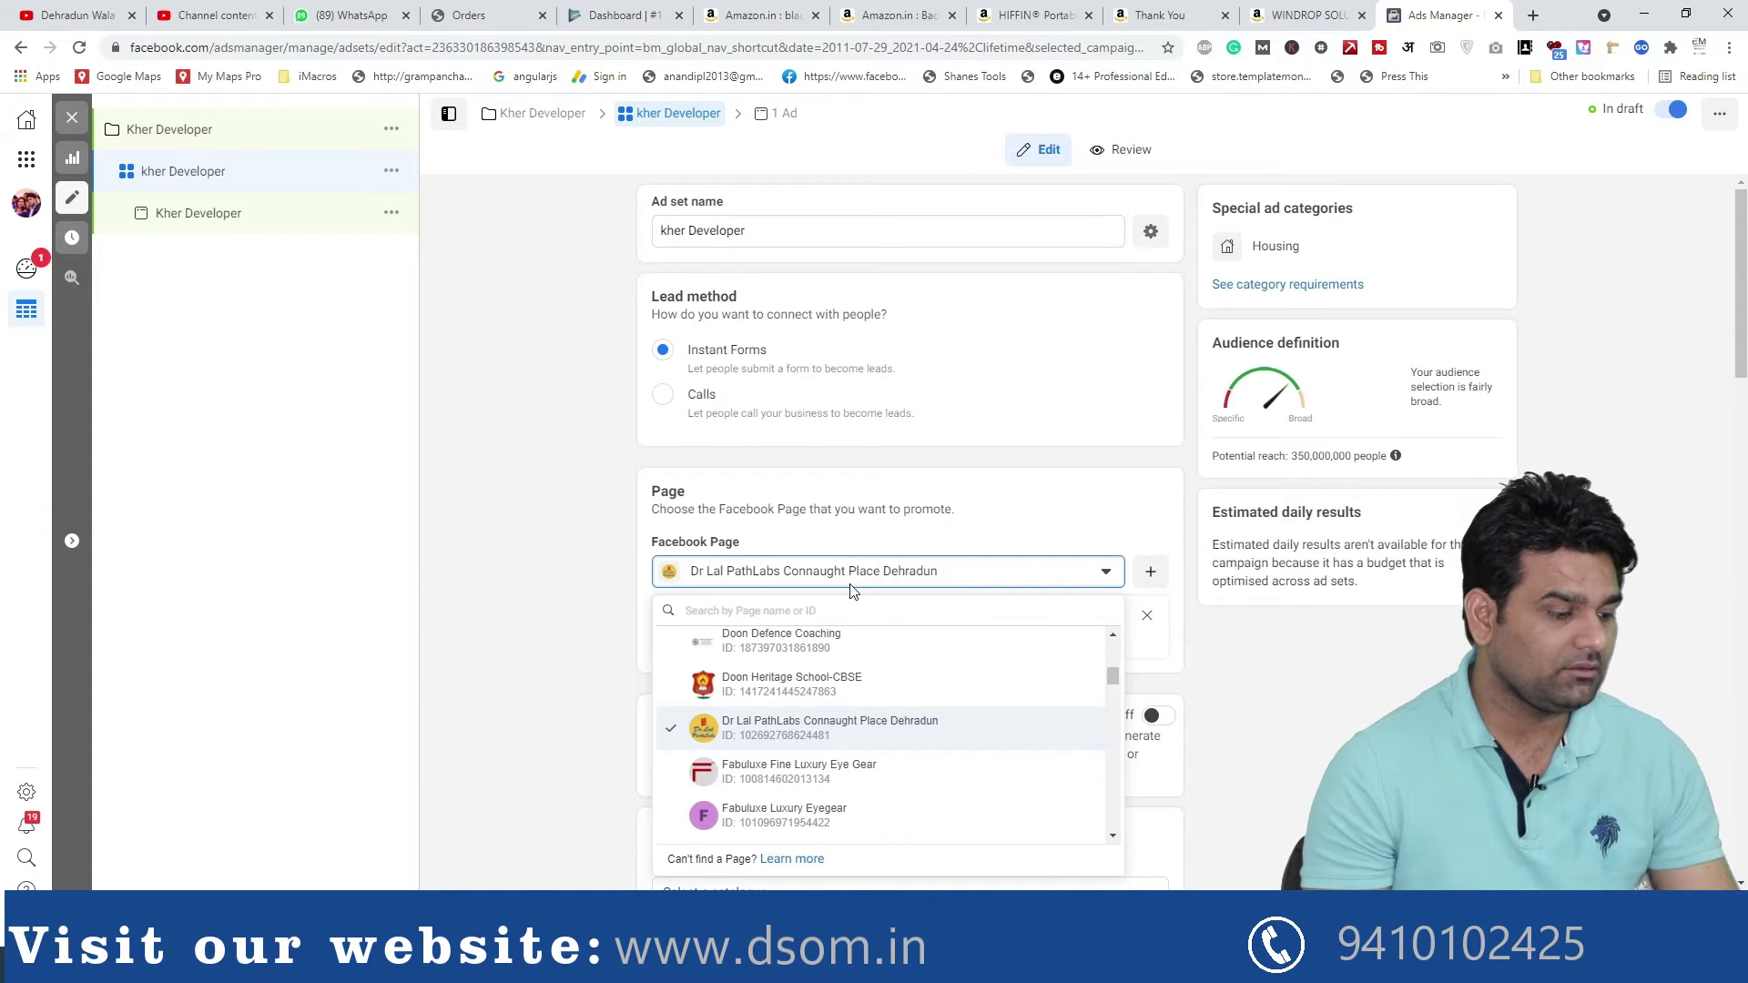
{"action": "type", "text": "kher"}
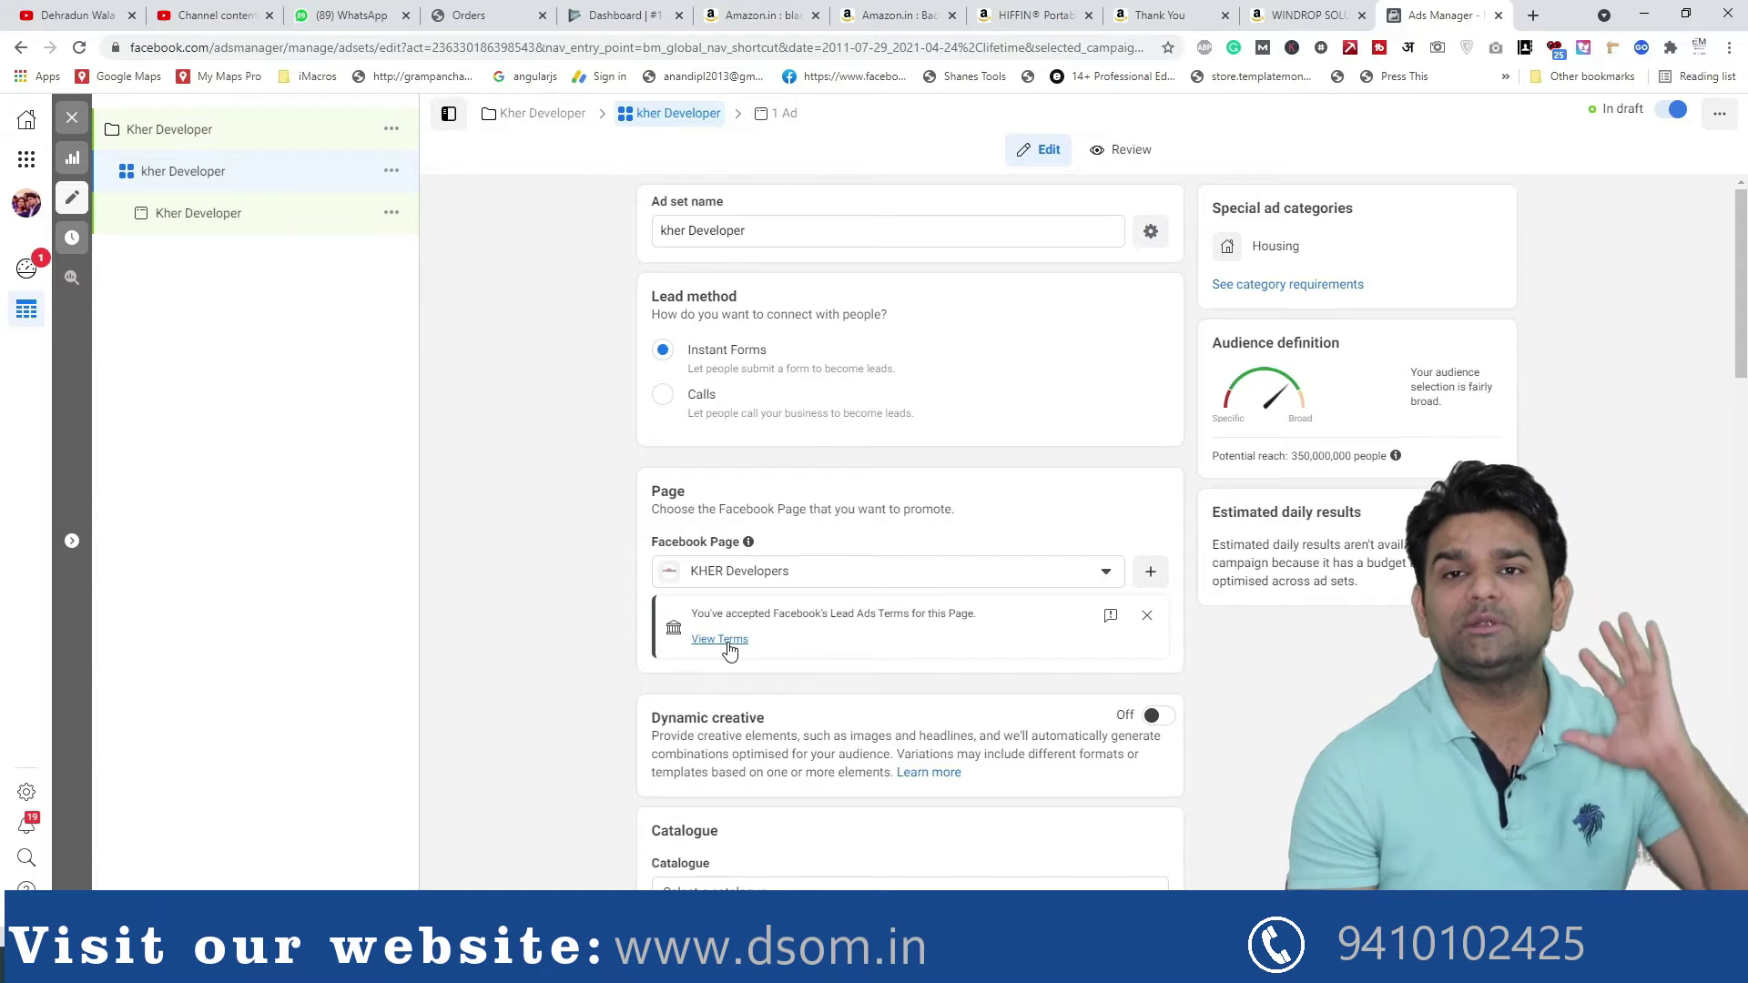
{"action": "scroll", "coordinate": [751, 657], "scroll_direction": "down", "scroll_amount": 1}
{"action": "scroll", "coordinate": [751, 658], "scroll_direction": "down", "scroll_amount": 5}
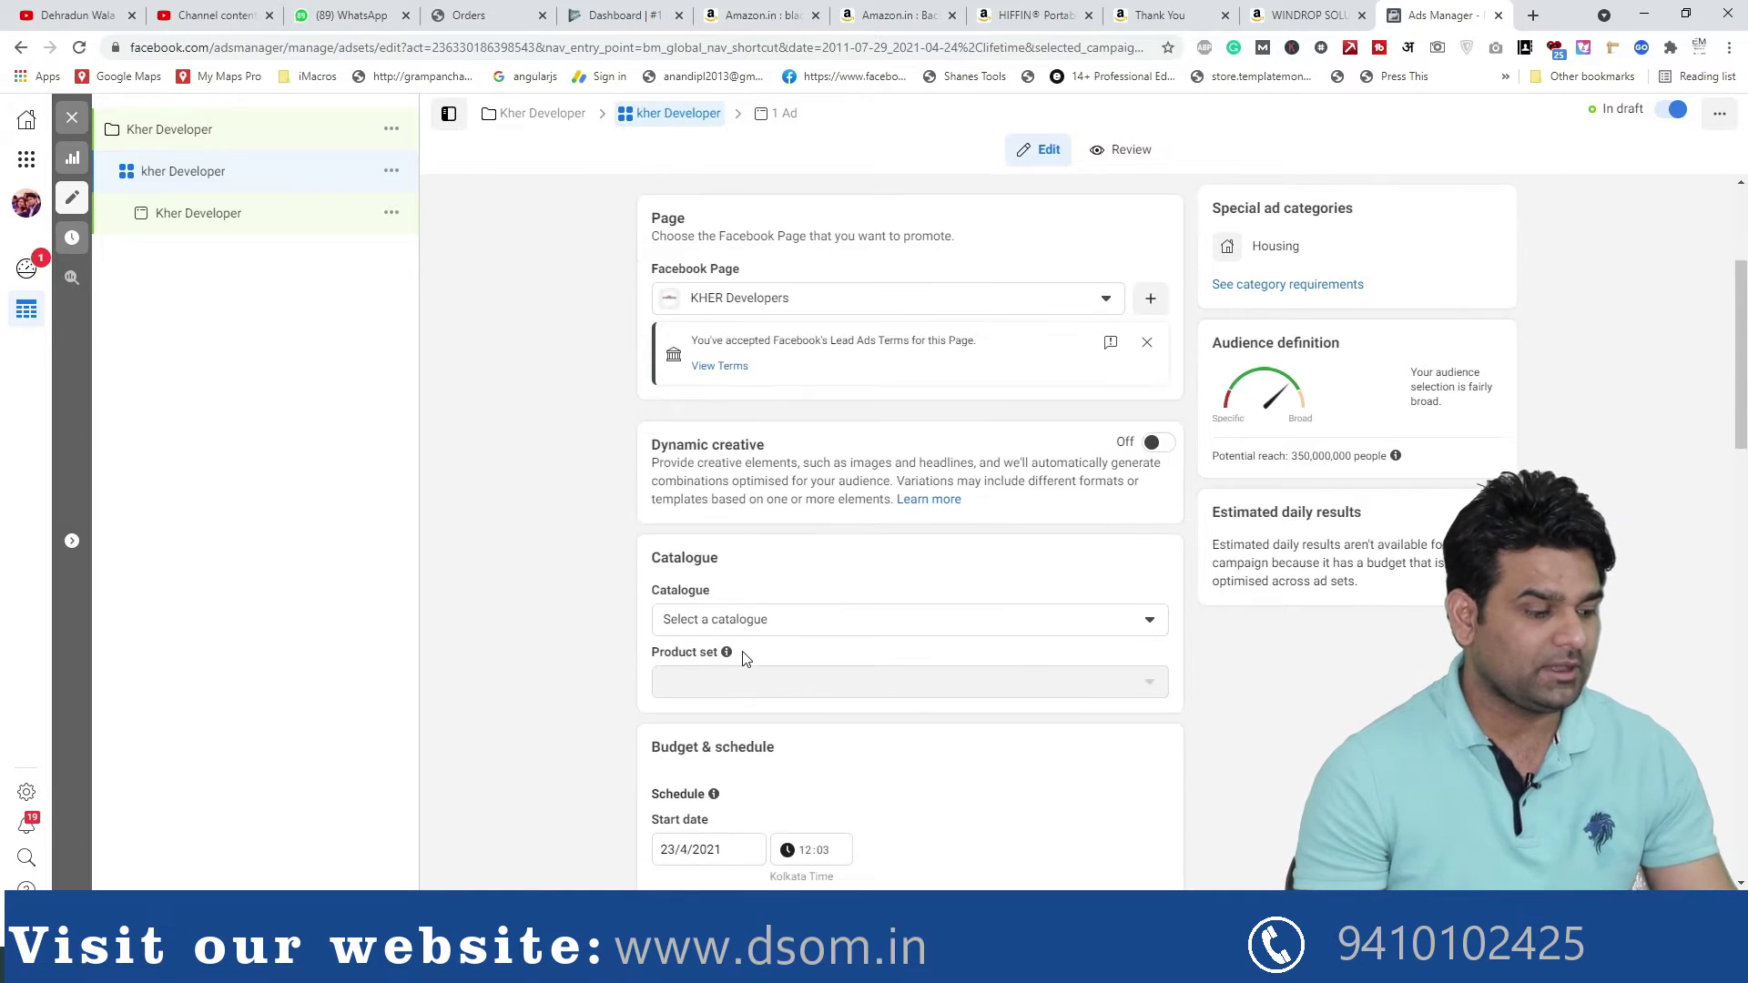
{"action": "left_click", "coordinate": [770, 351]}
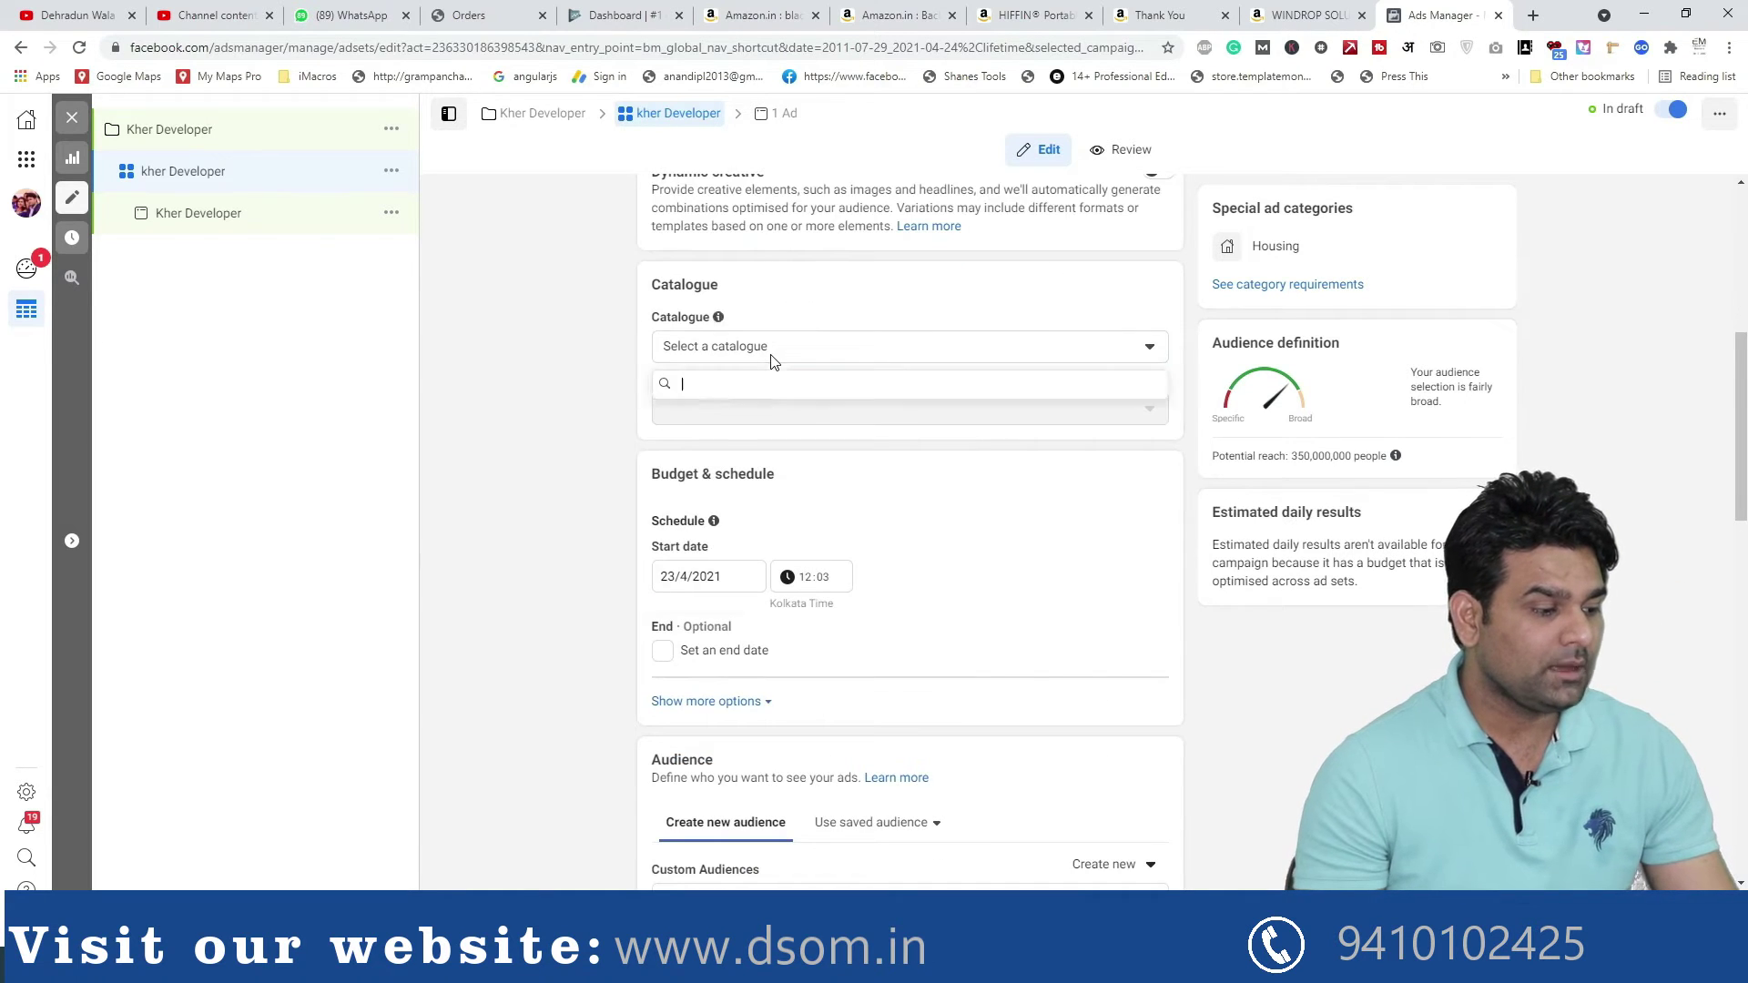
{"action": "left_click", "coordinate": [838, 343]}
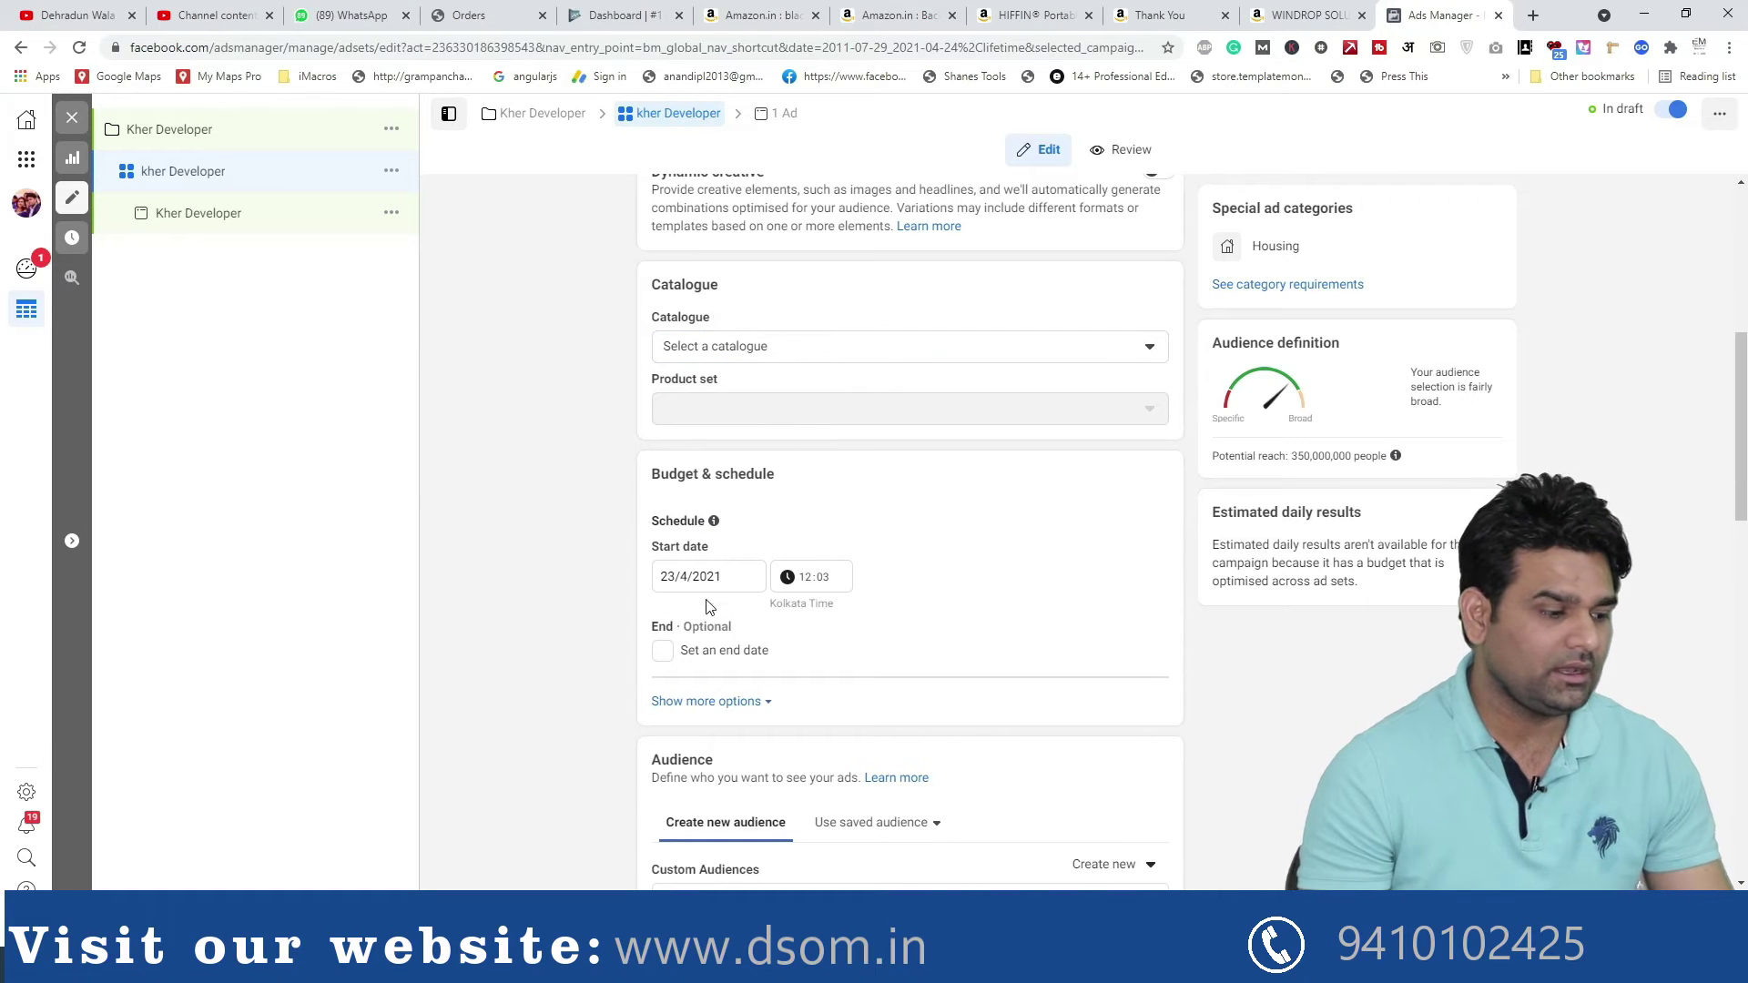
Set the ad set's start time to 01:00 on 23/4/2021 and enable an end date for the schedule
{"action": "left_click", "coordinate": [664, 581]}
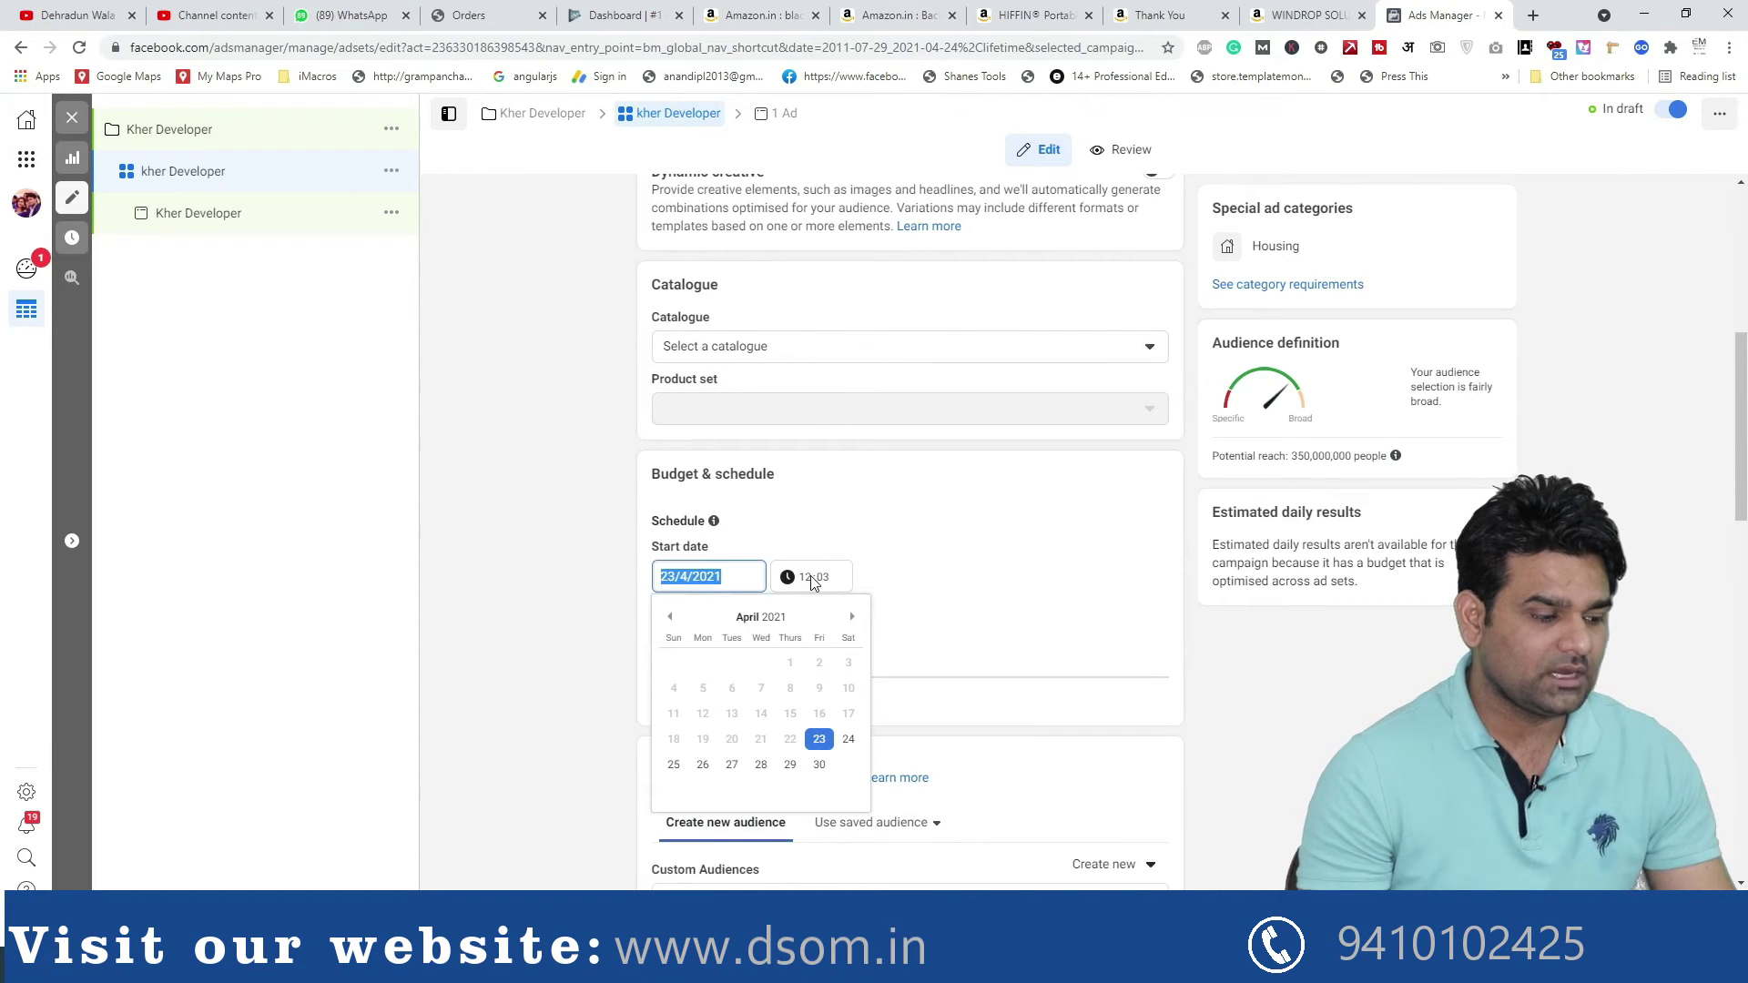
{"action": "left_click", "coordinate": [813, 581]}
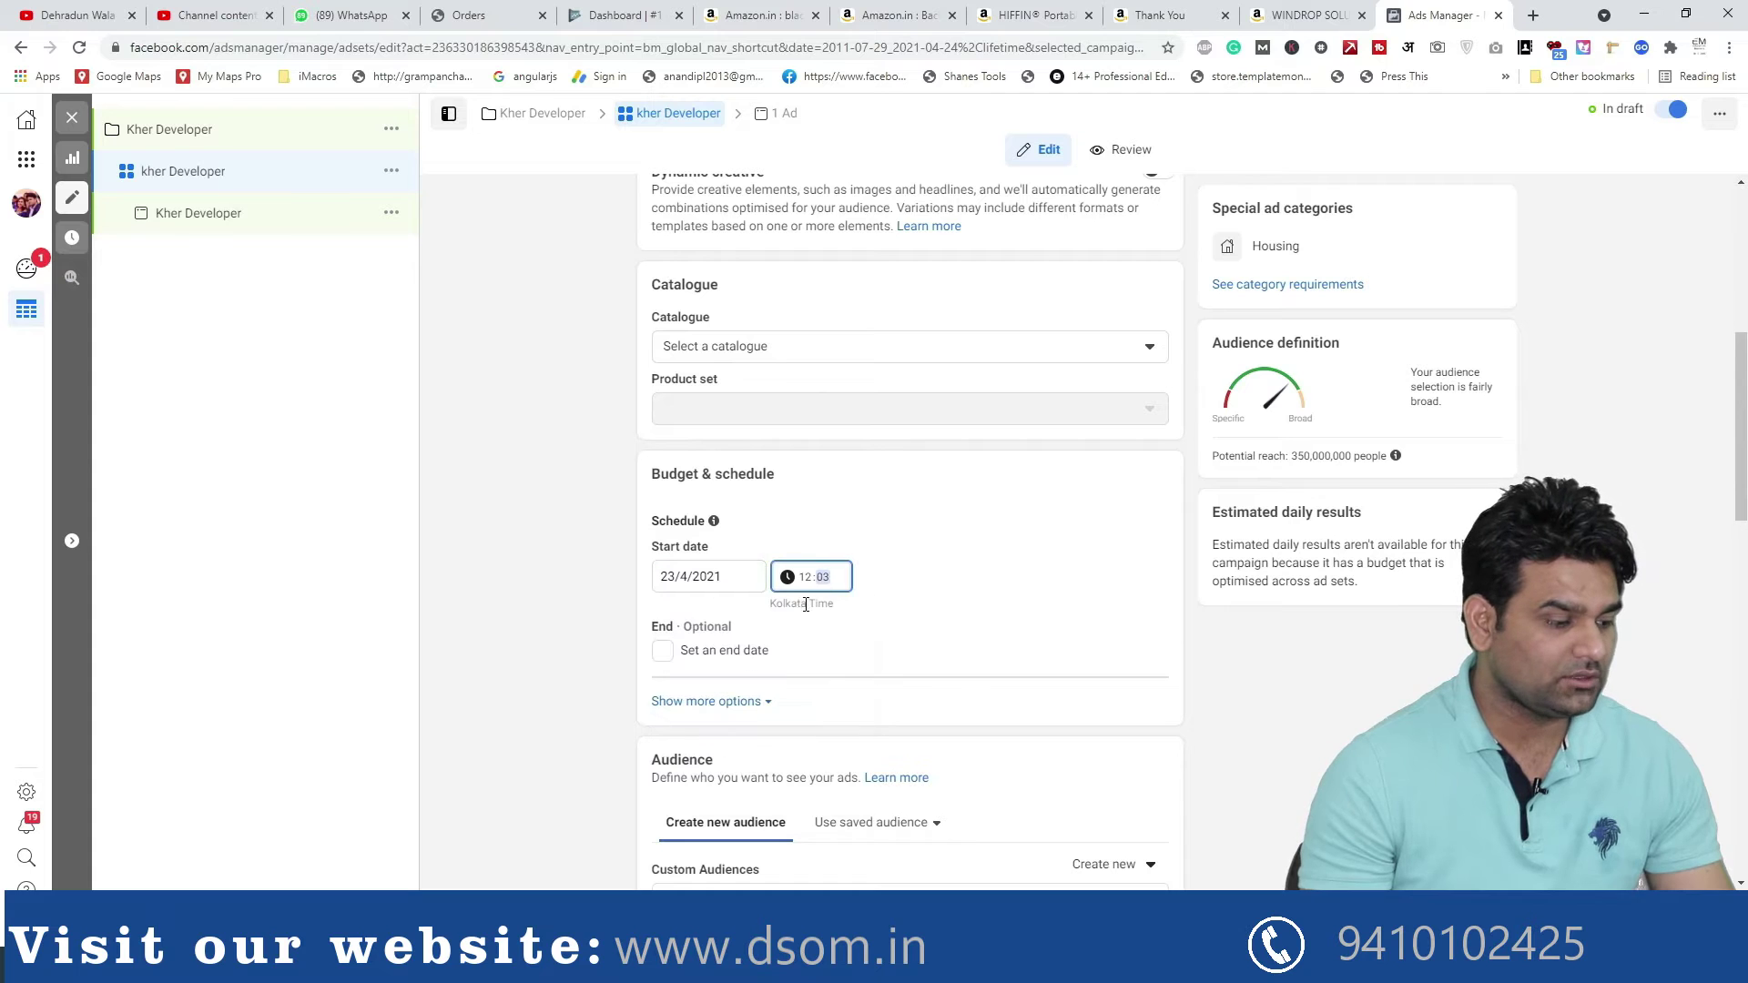
{"action": "left_click", "coordinate": [822, 584]}
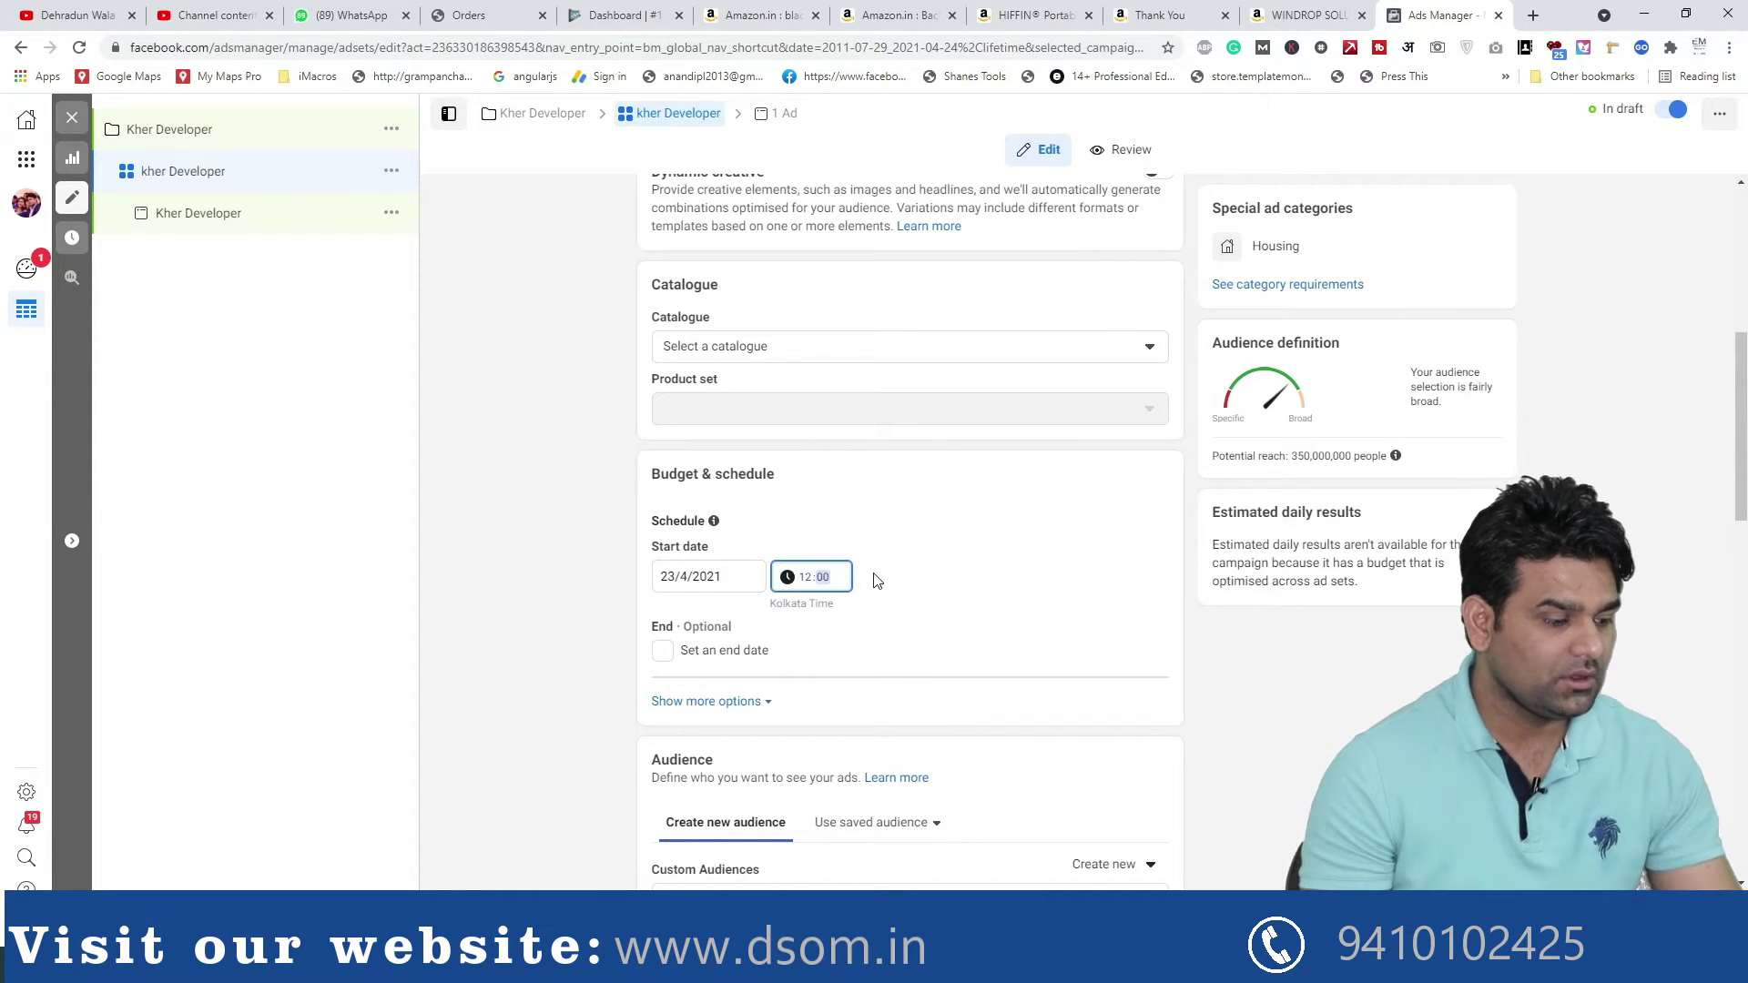
{"action": "left_click", "coordinate": [805, 581]}
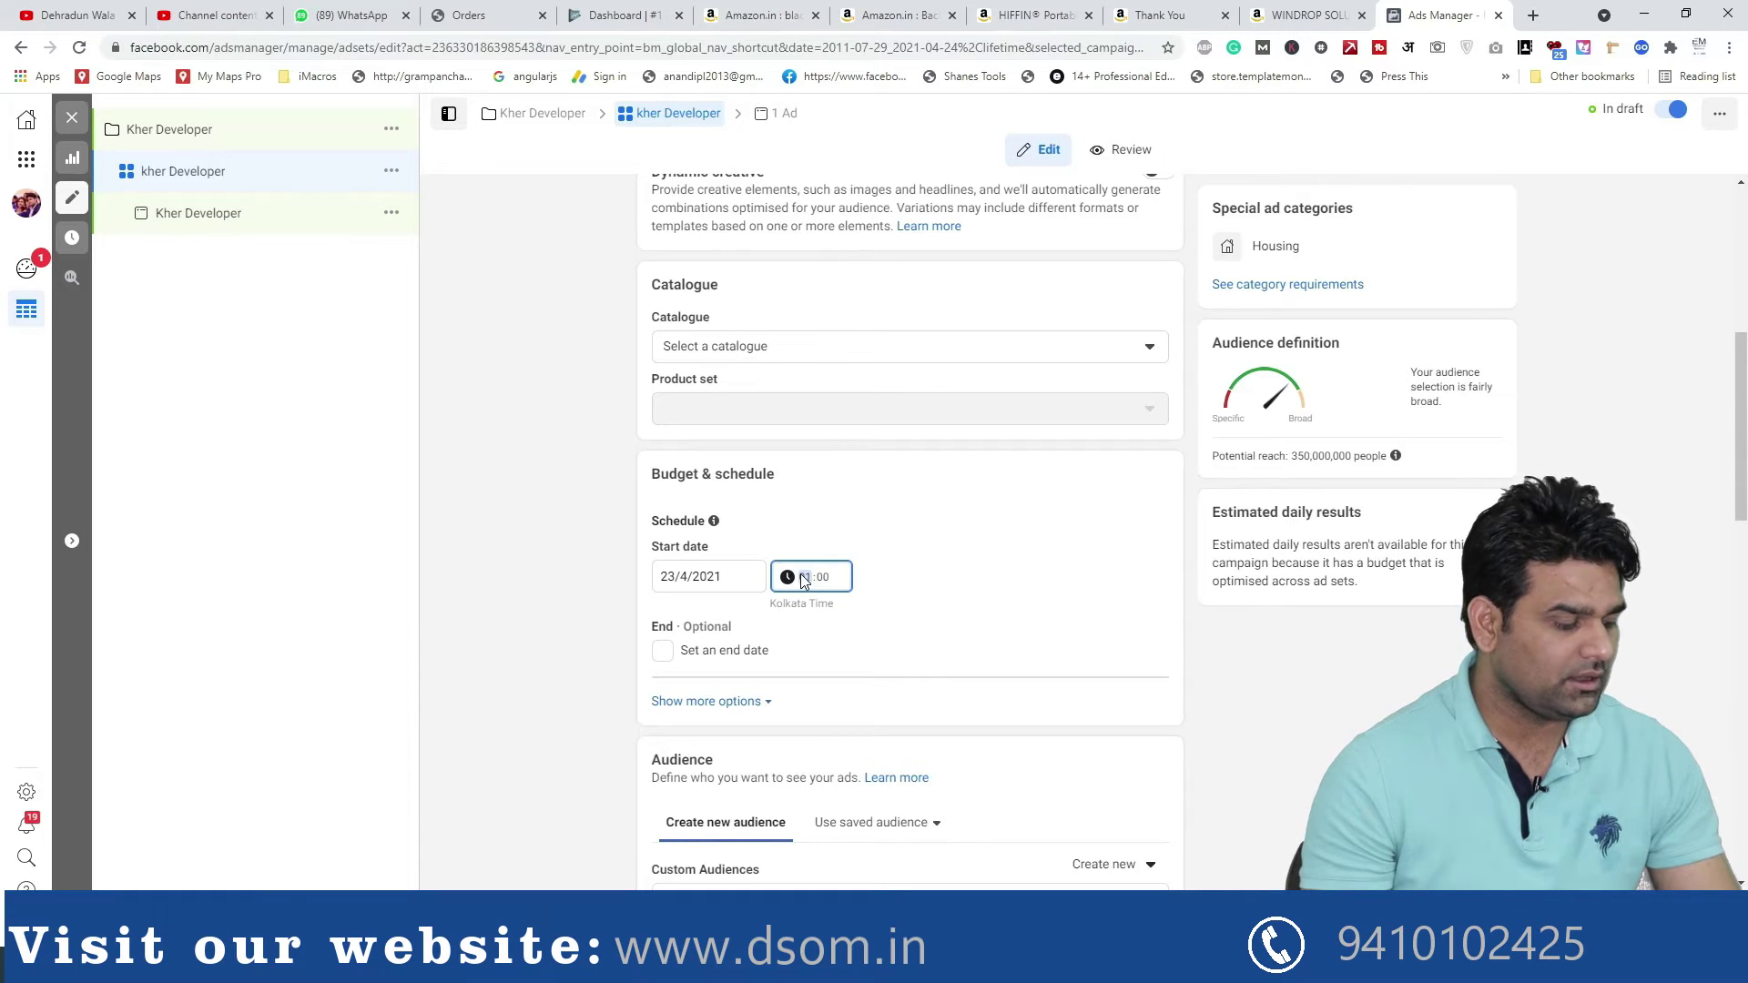
{"action": "left_click", "coordinate": [904, 580]}
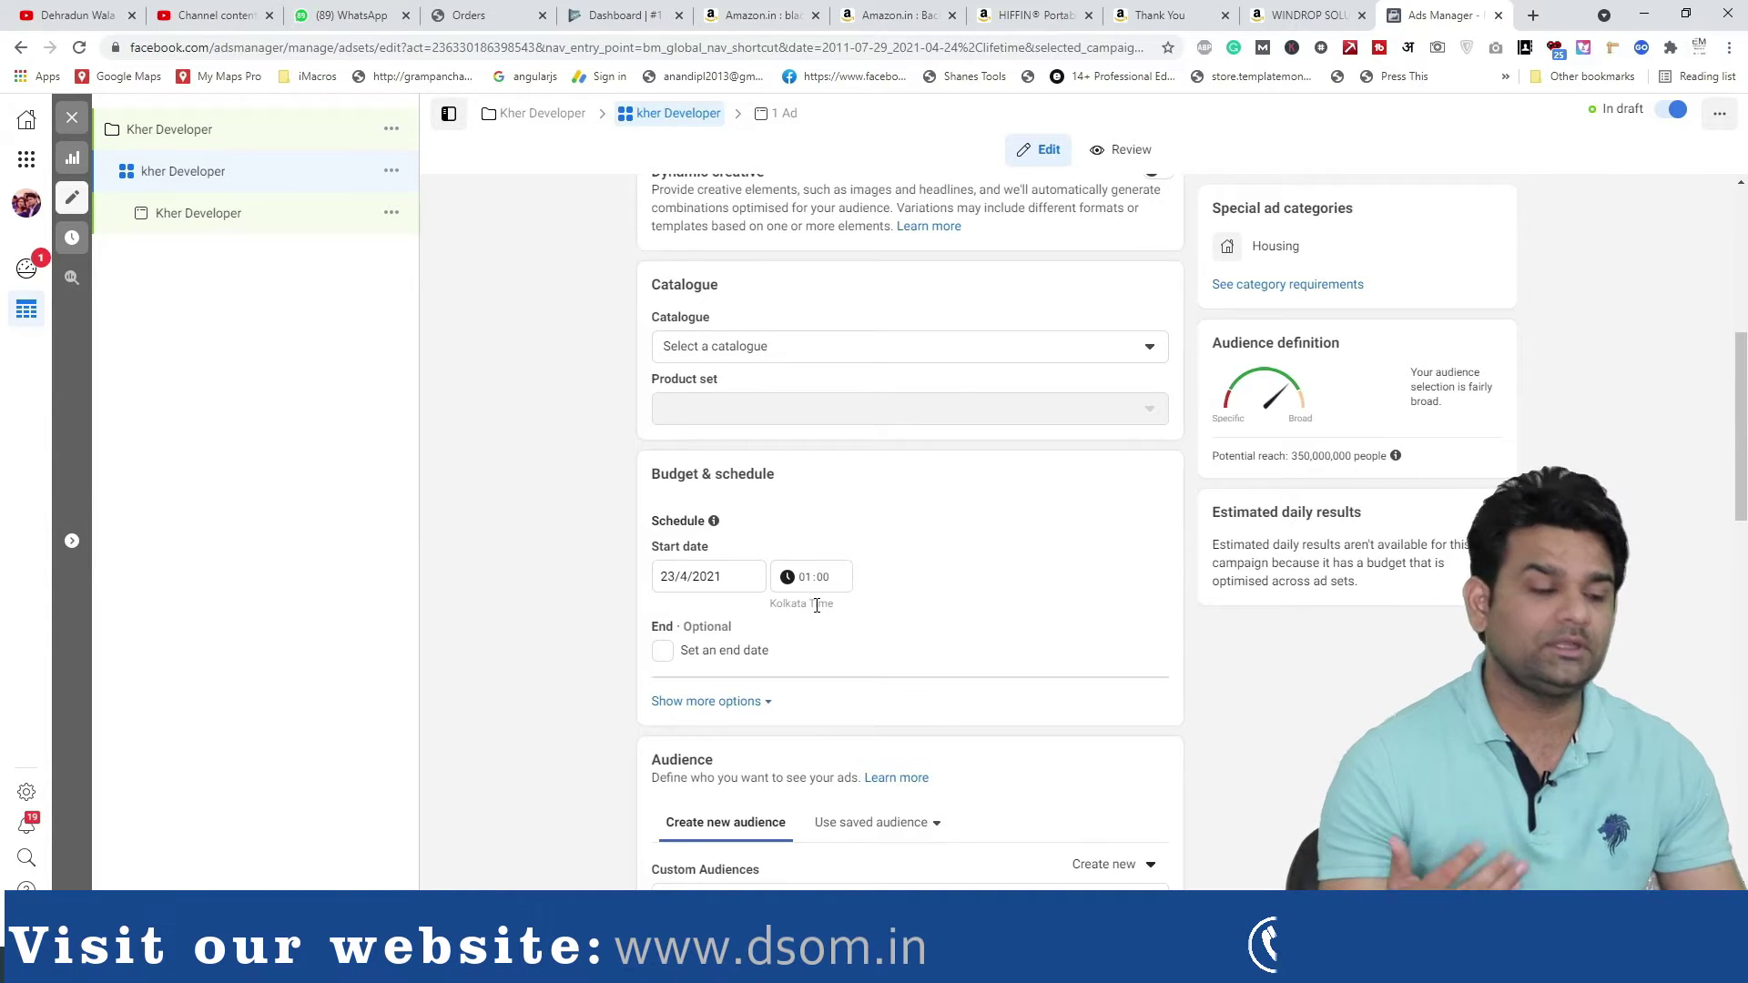
{"action": "left_click", "coordinate": [673, 657]}
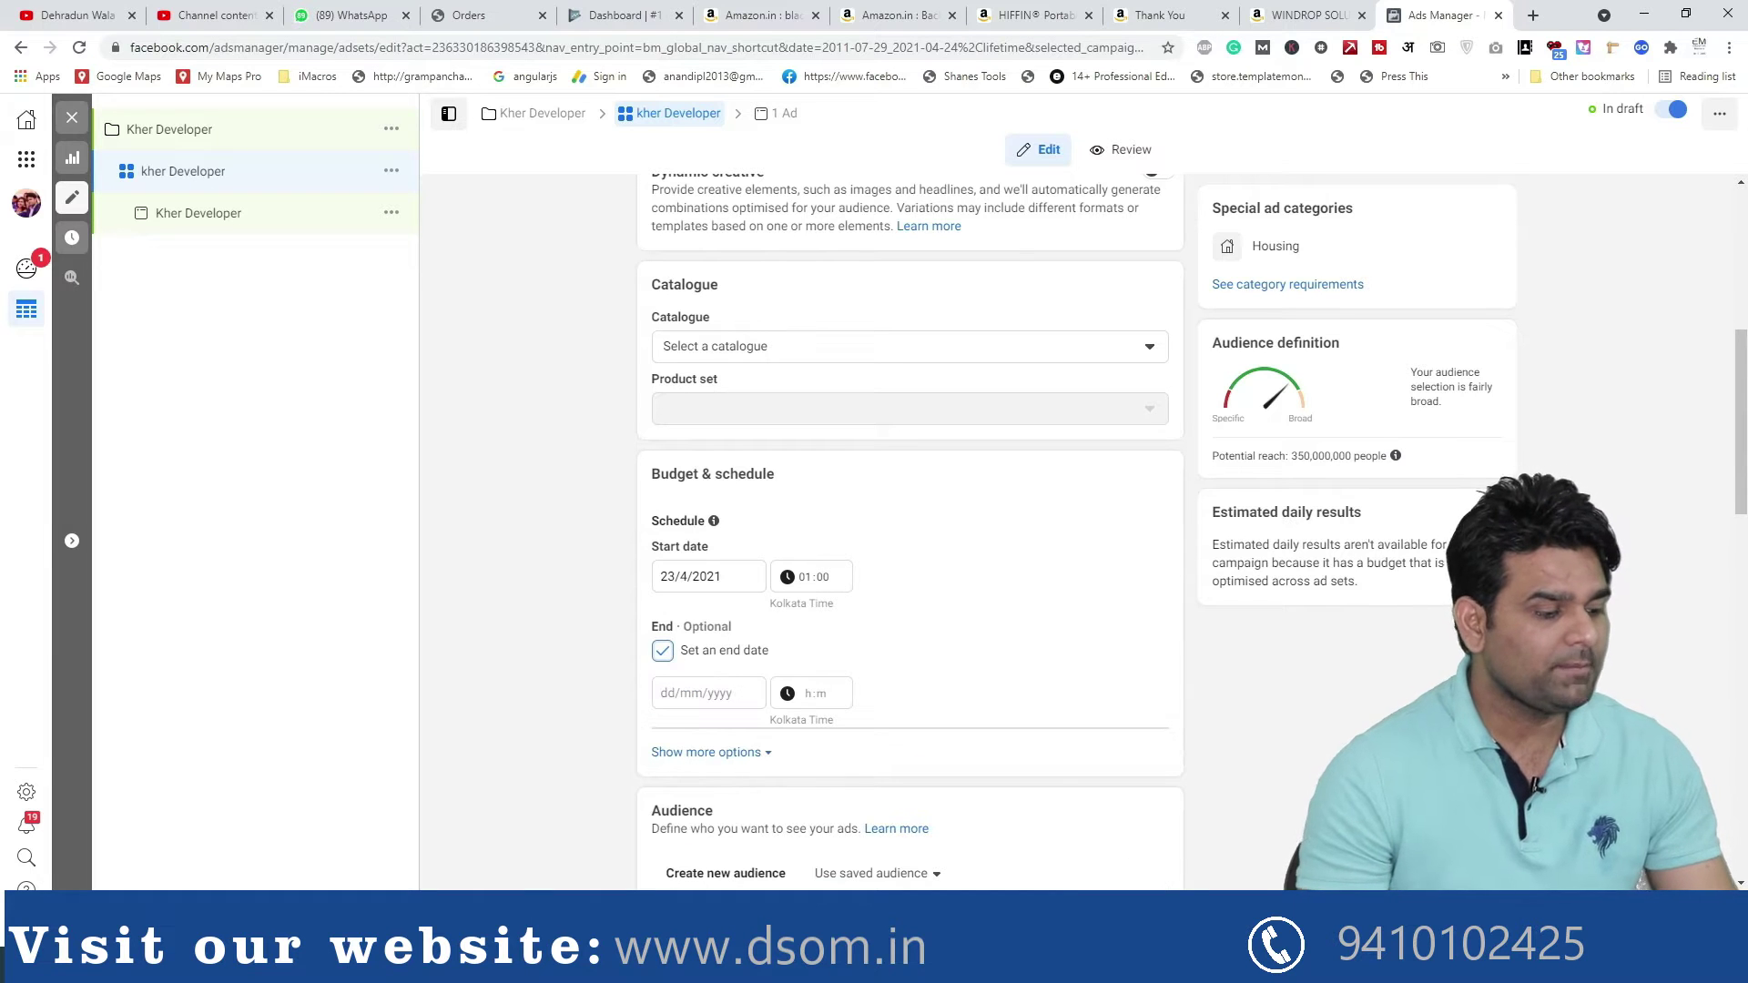
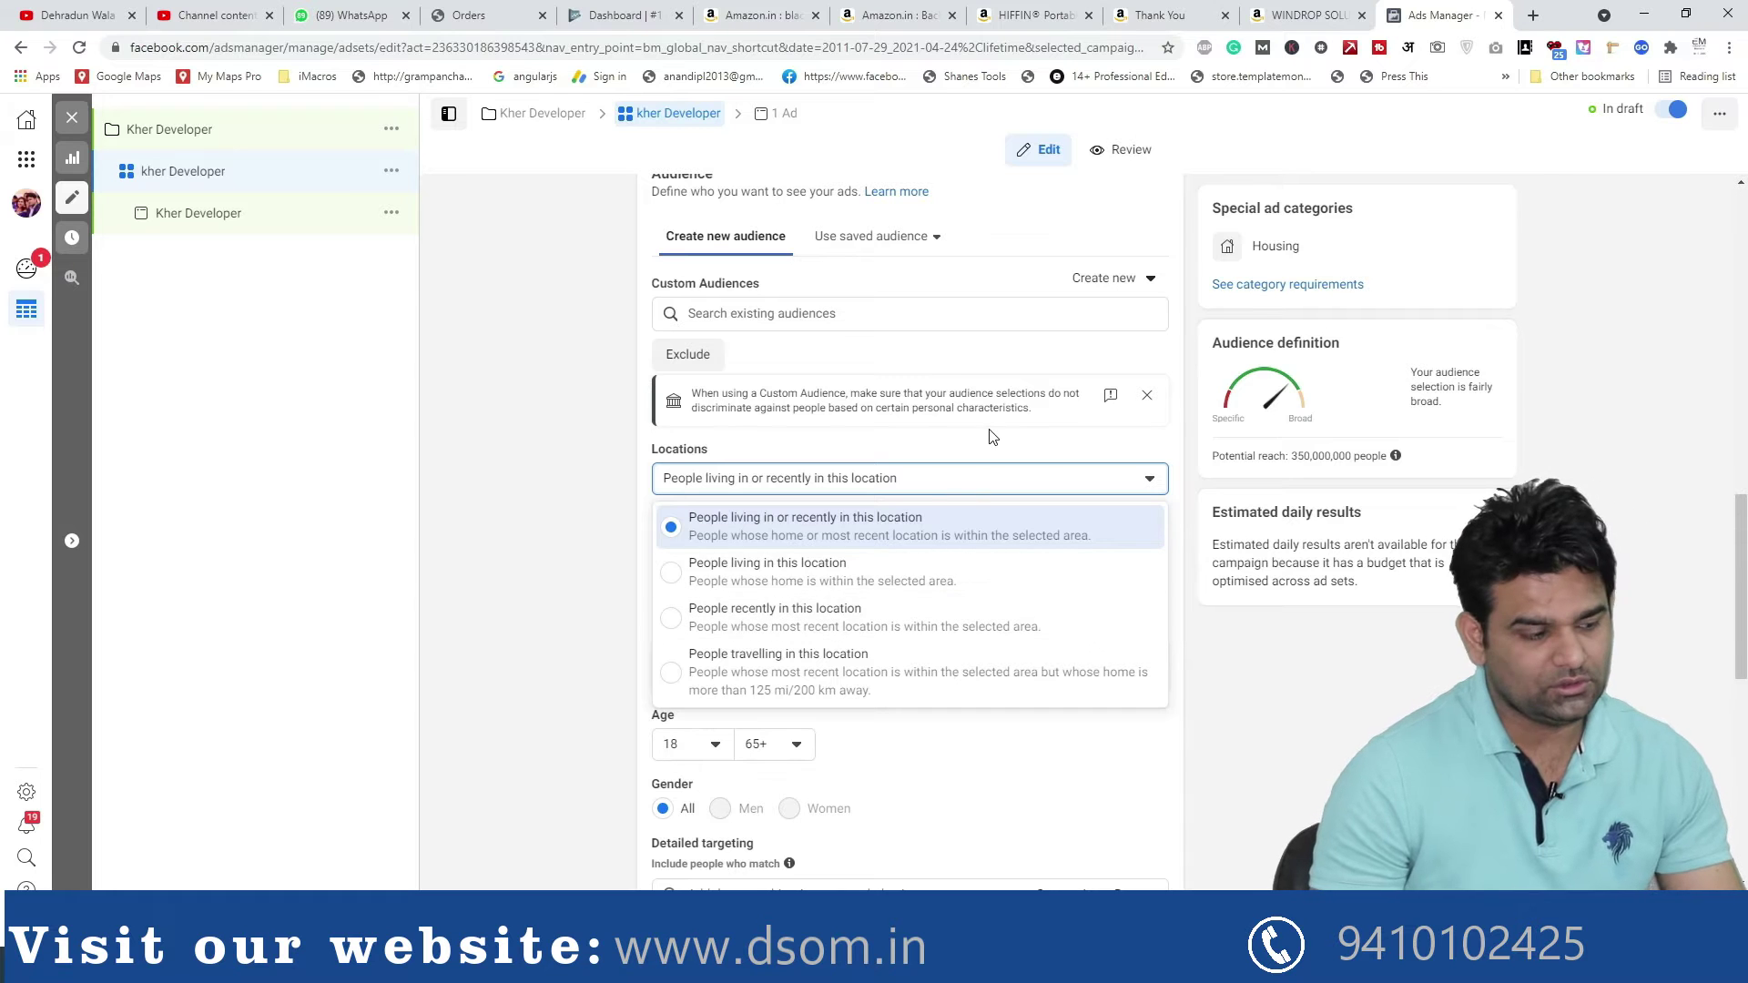
Keep the people living in or recently in this location option and remove India from the audience locations
{"action": "left_click", "coordinate": [979, 458]}
{"action": "left_click", "coordinate": [792, 556]}
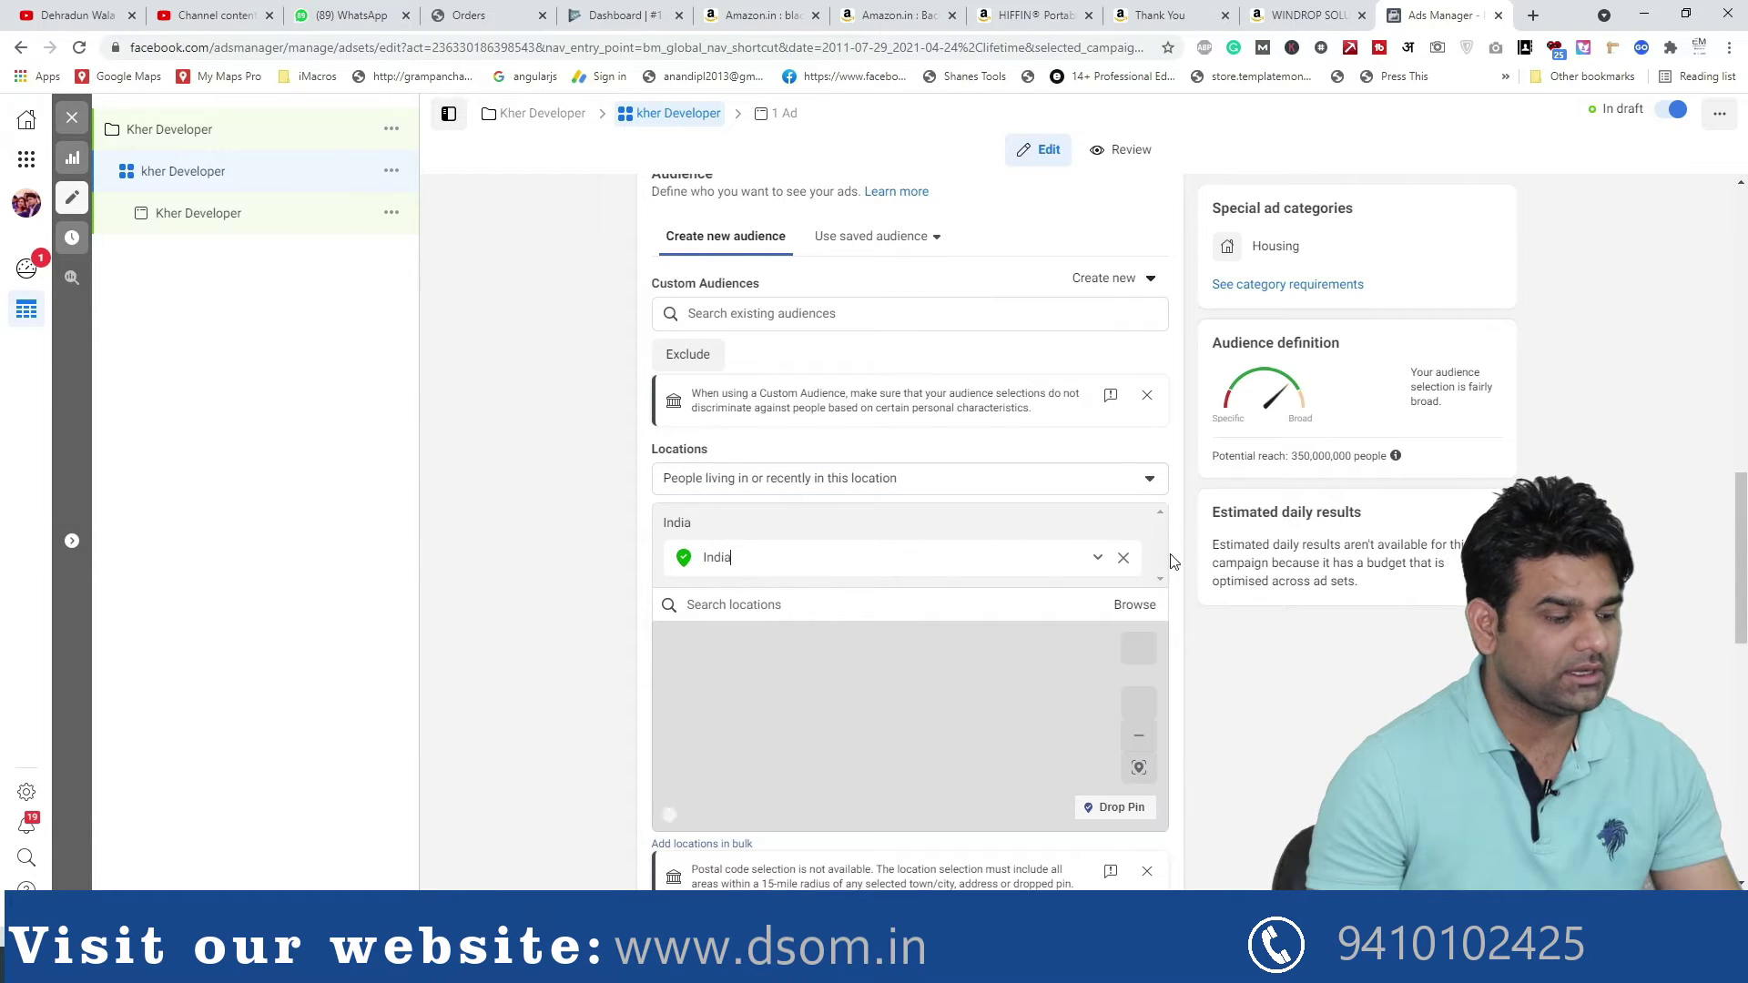
{"action": "left_click", "coordinate": [1122, 559]}
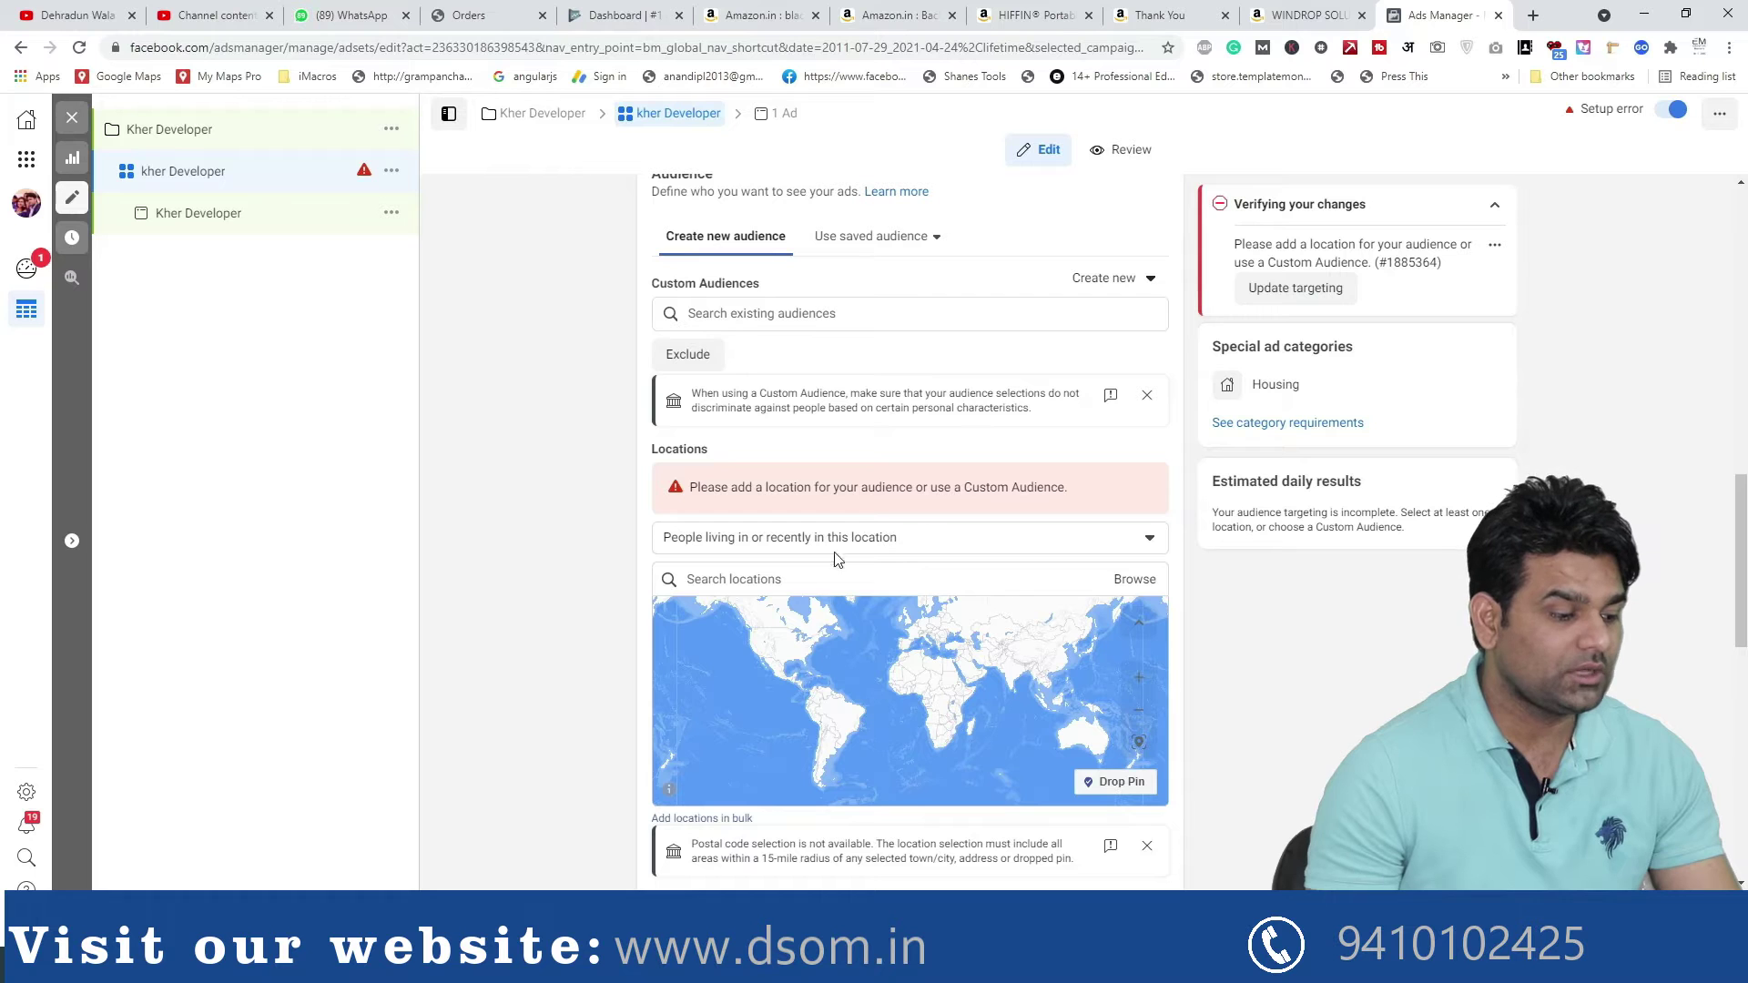
Add the cities Dehra Dun, Uttarakhand and Gurugram, Haryana to the audience locations
{"action": "left_click", "coordinate": [798, 576]}
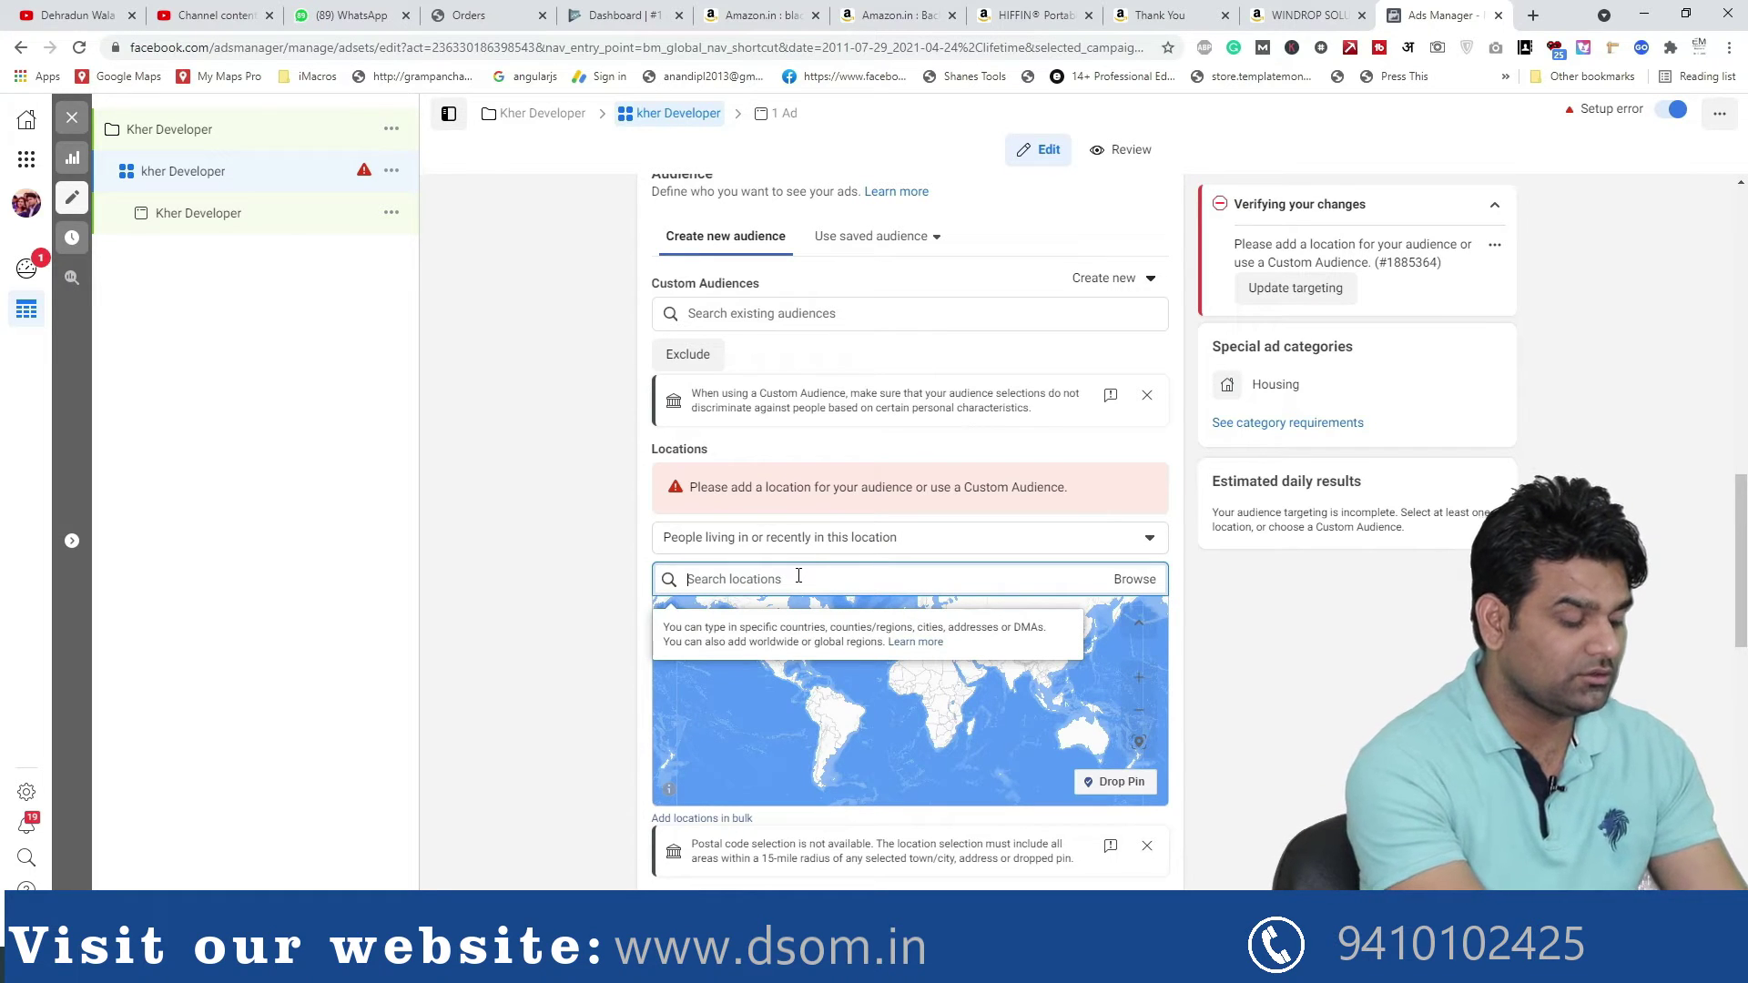
{"action": "type", "text": "dehradun"}
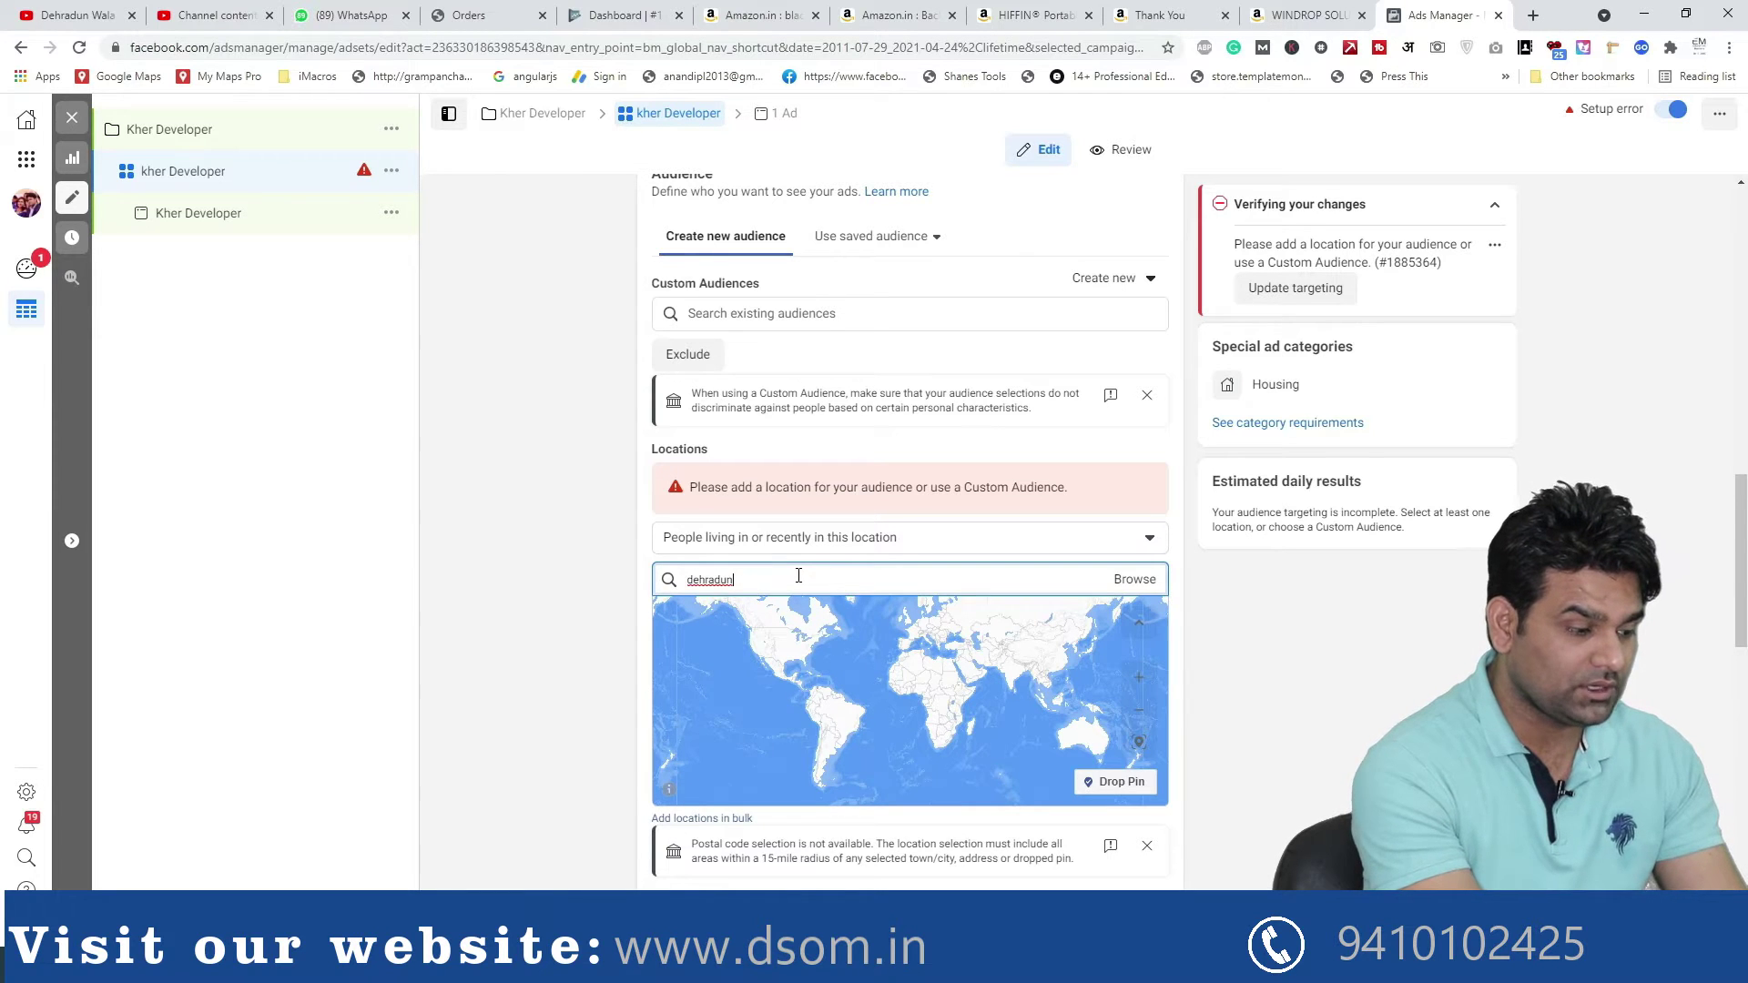
{"action": "key", "text": "BackSpace"}
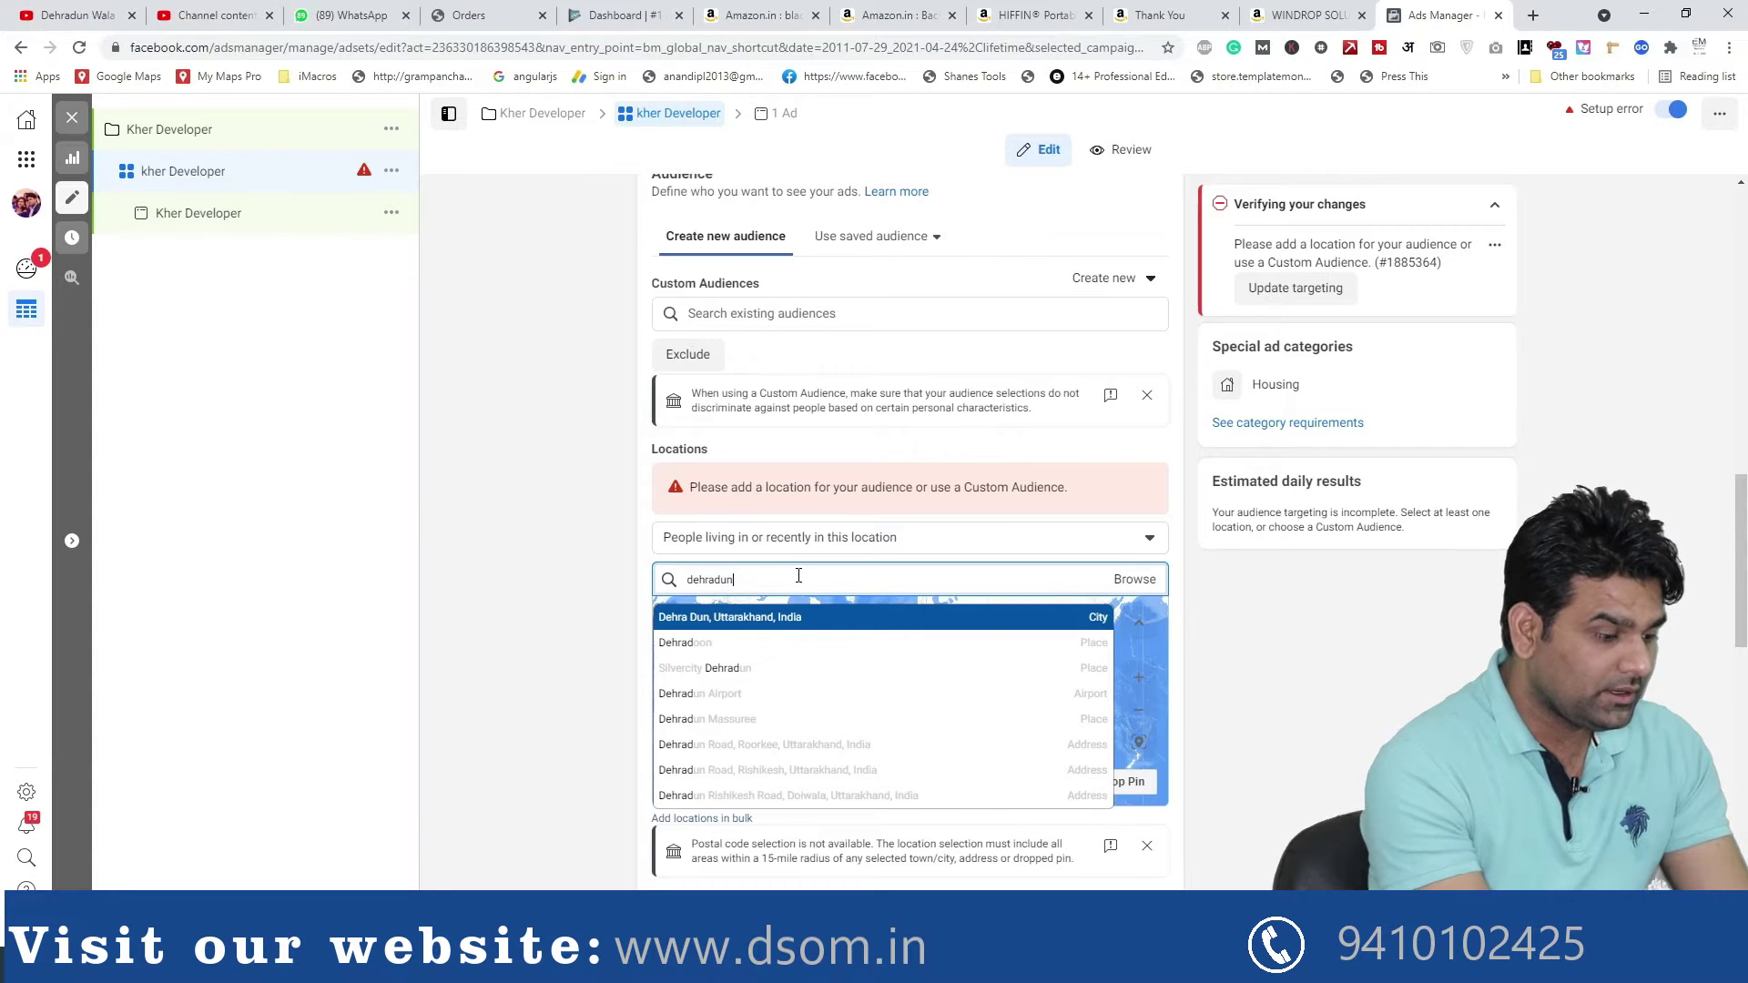
{"action": "key", "text": "Return"}
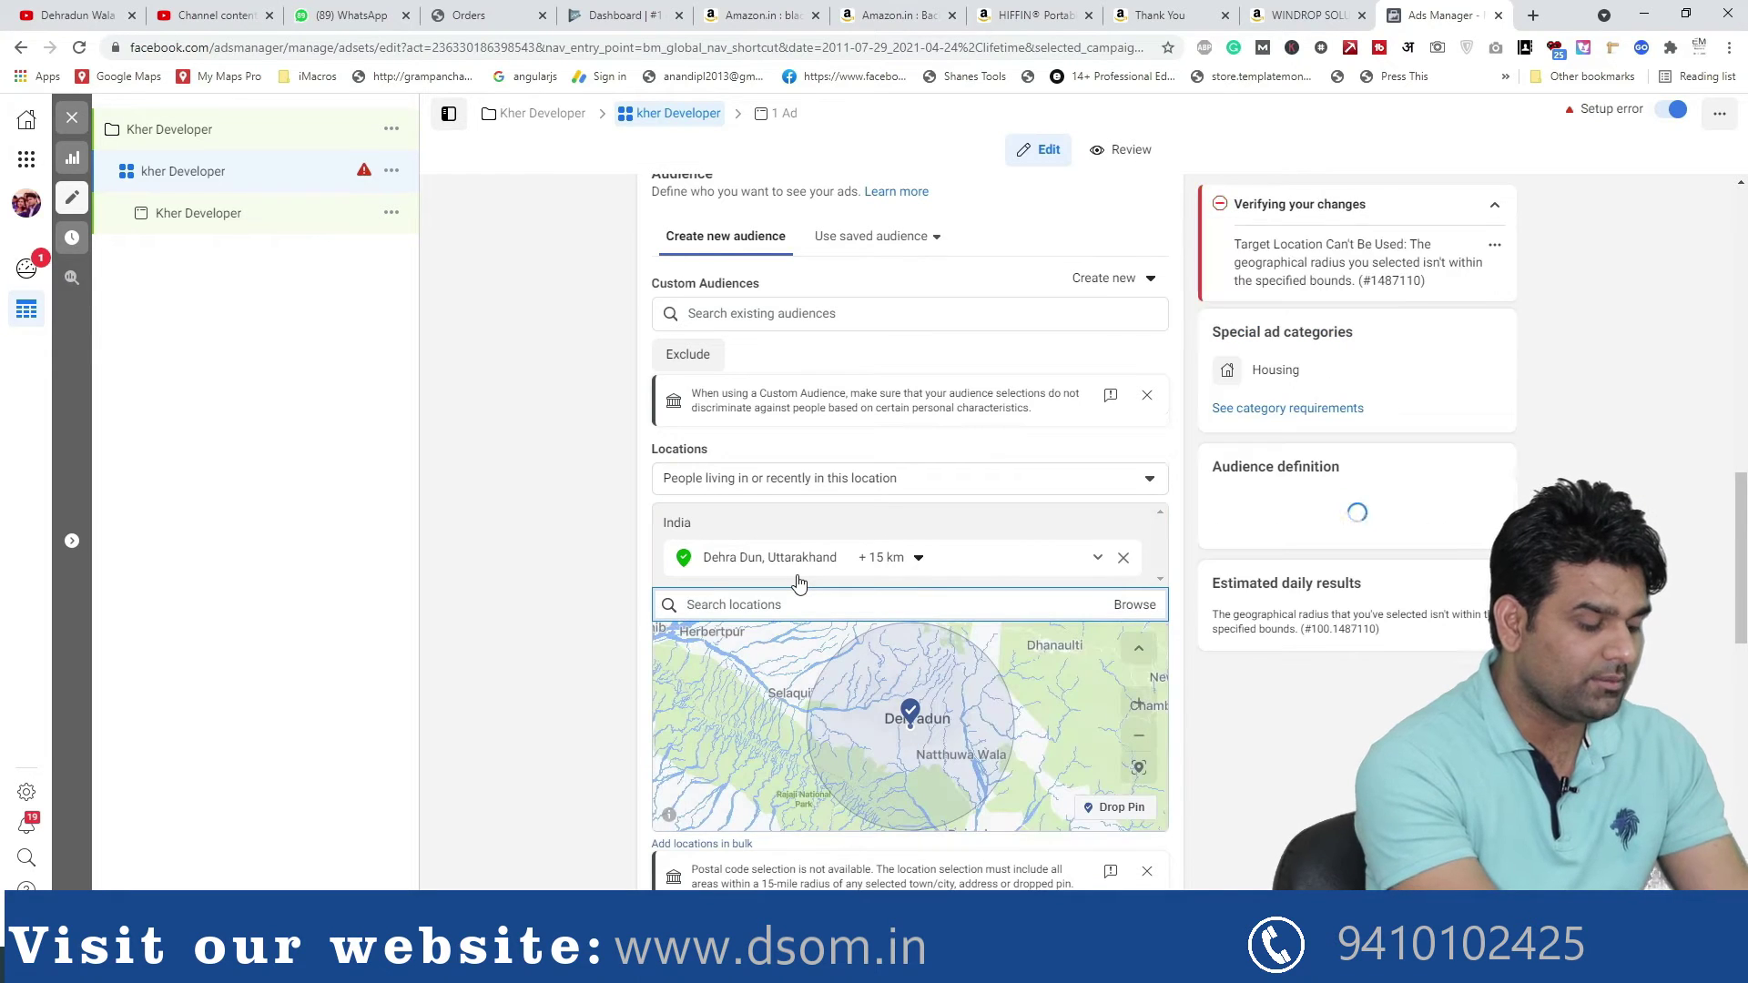
{"action": "type", "text": "gurugra"}
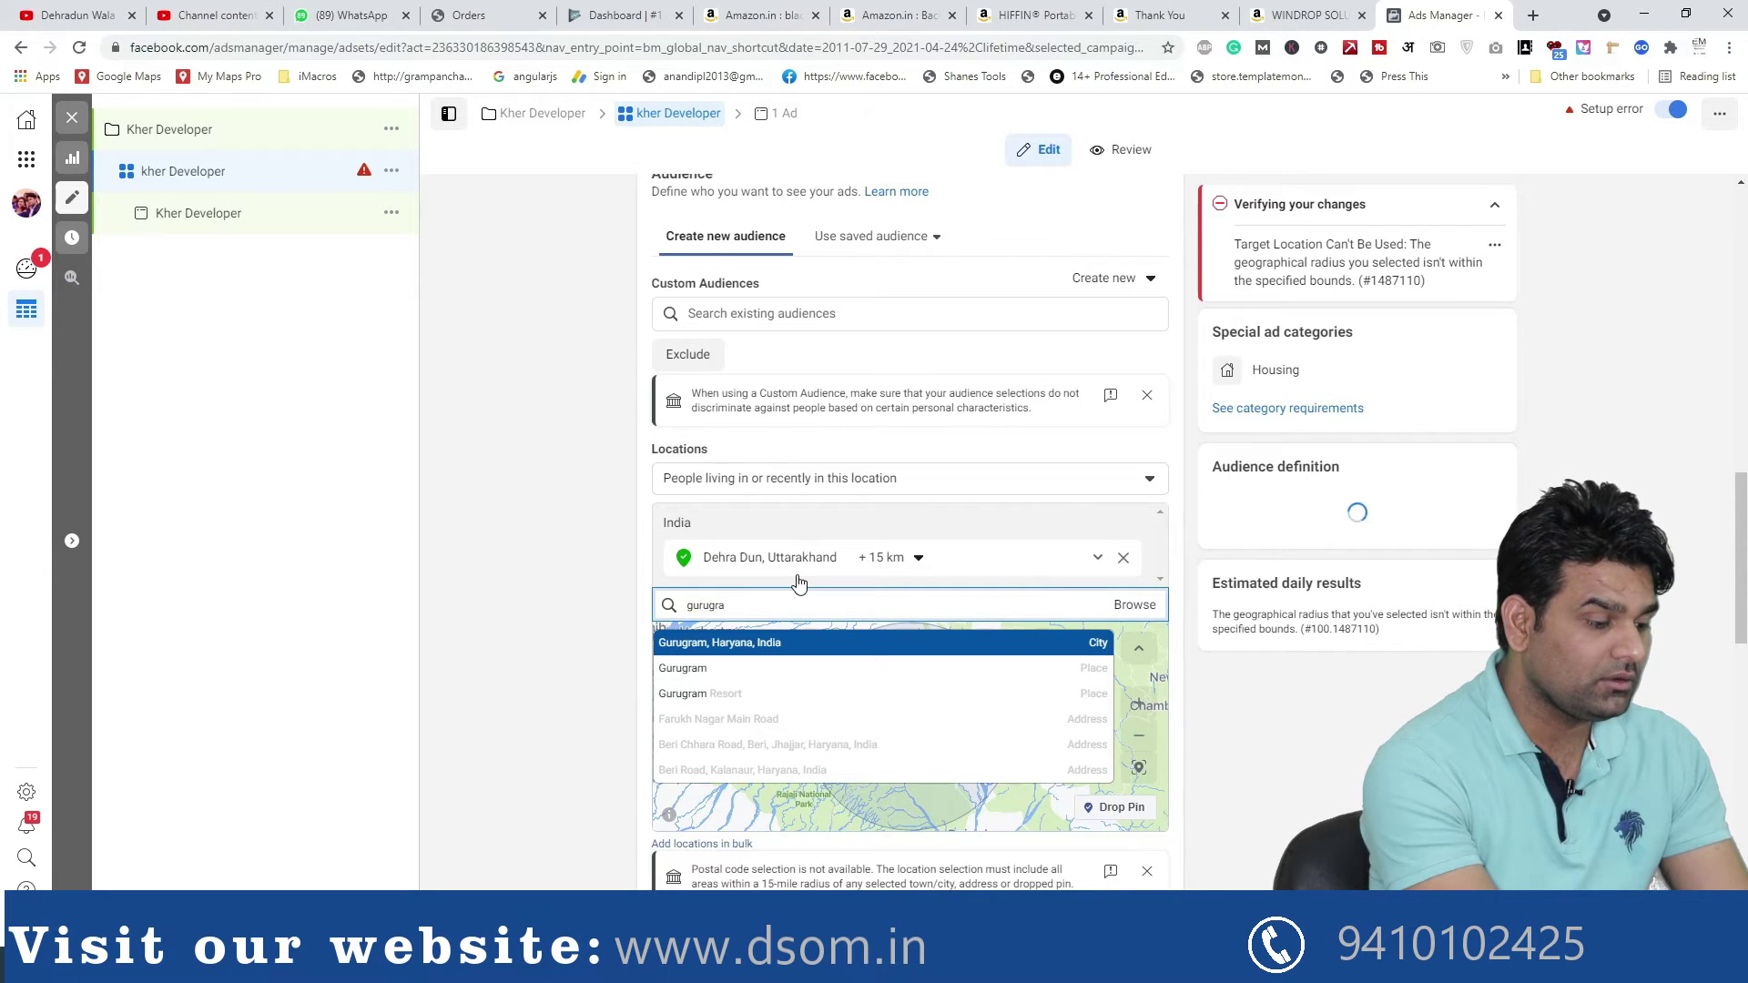
{"action": "key", "text": "Return"}
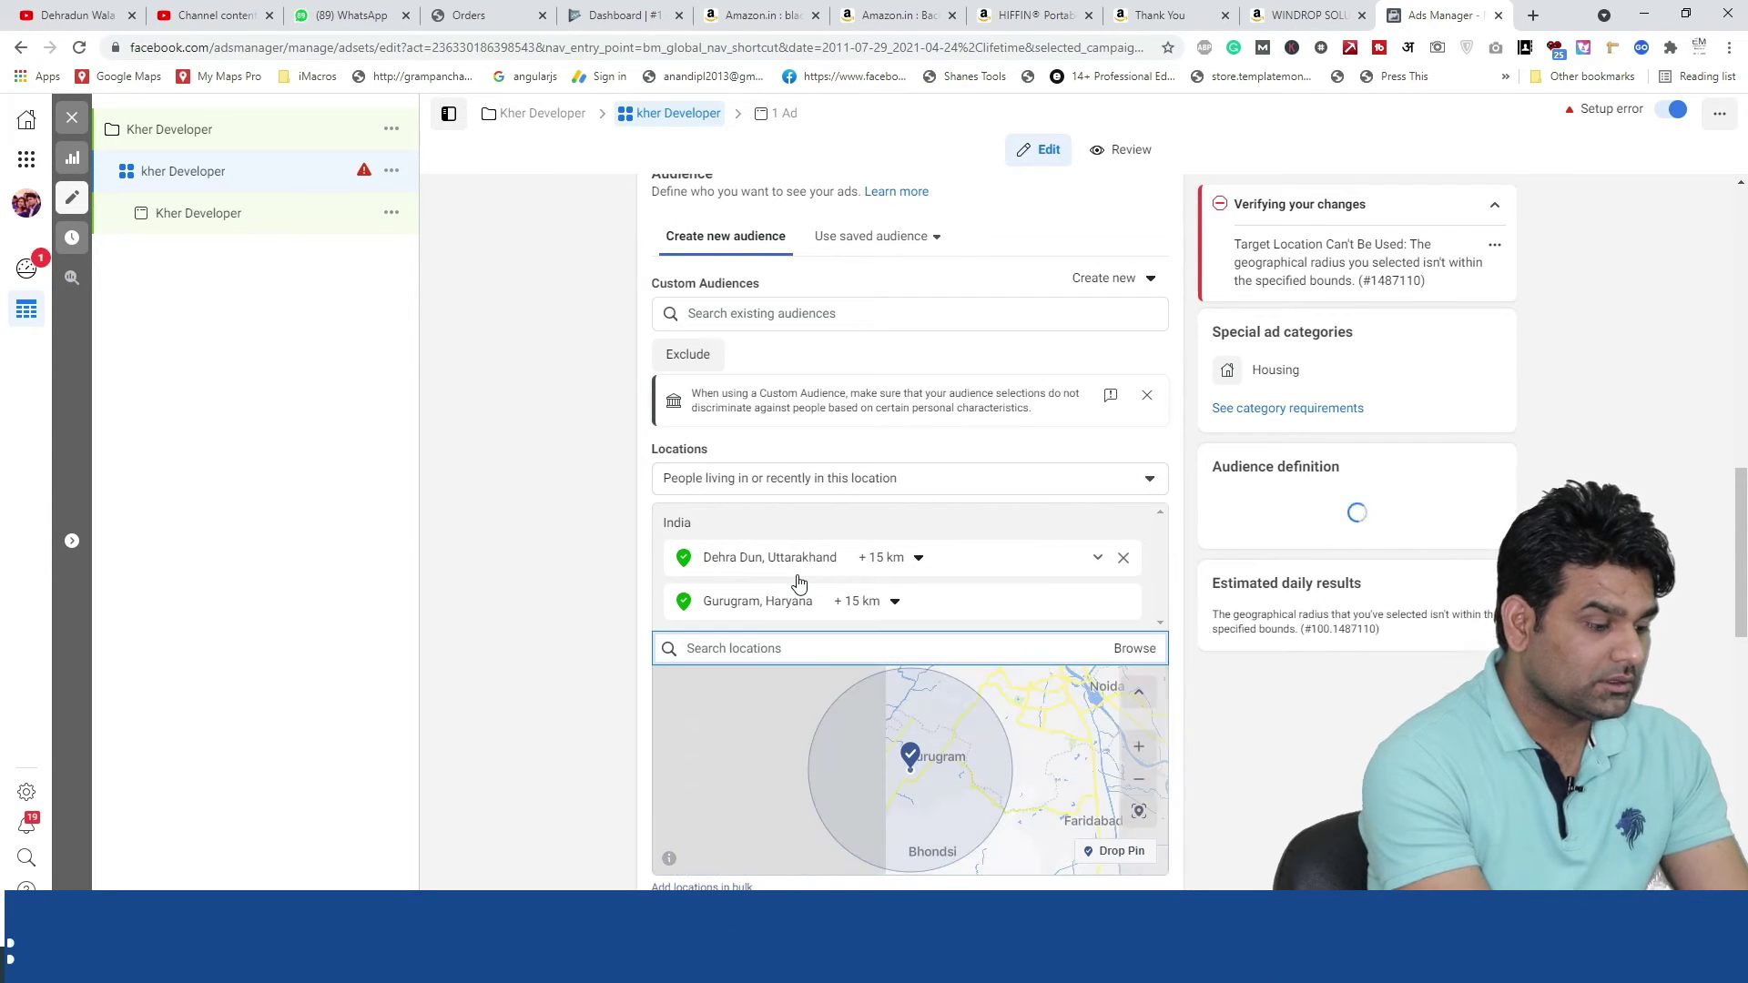
Add Yamunanagar, Haryana and Delhi to the audience locations
{"action": "type", "text": "y"}
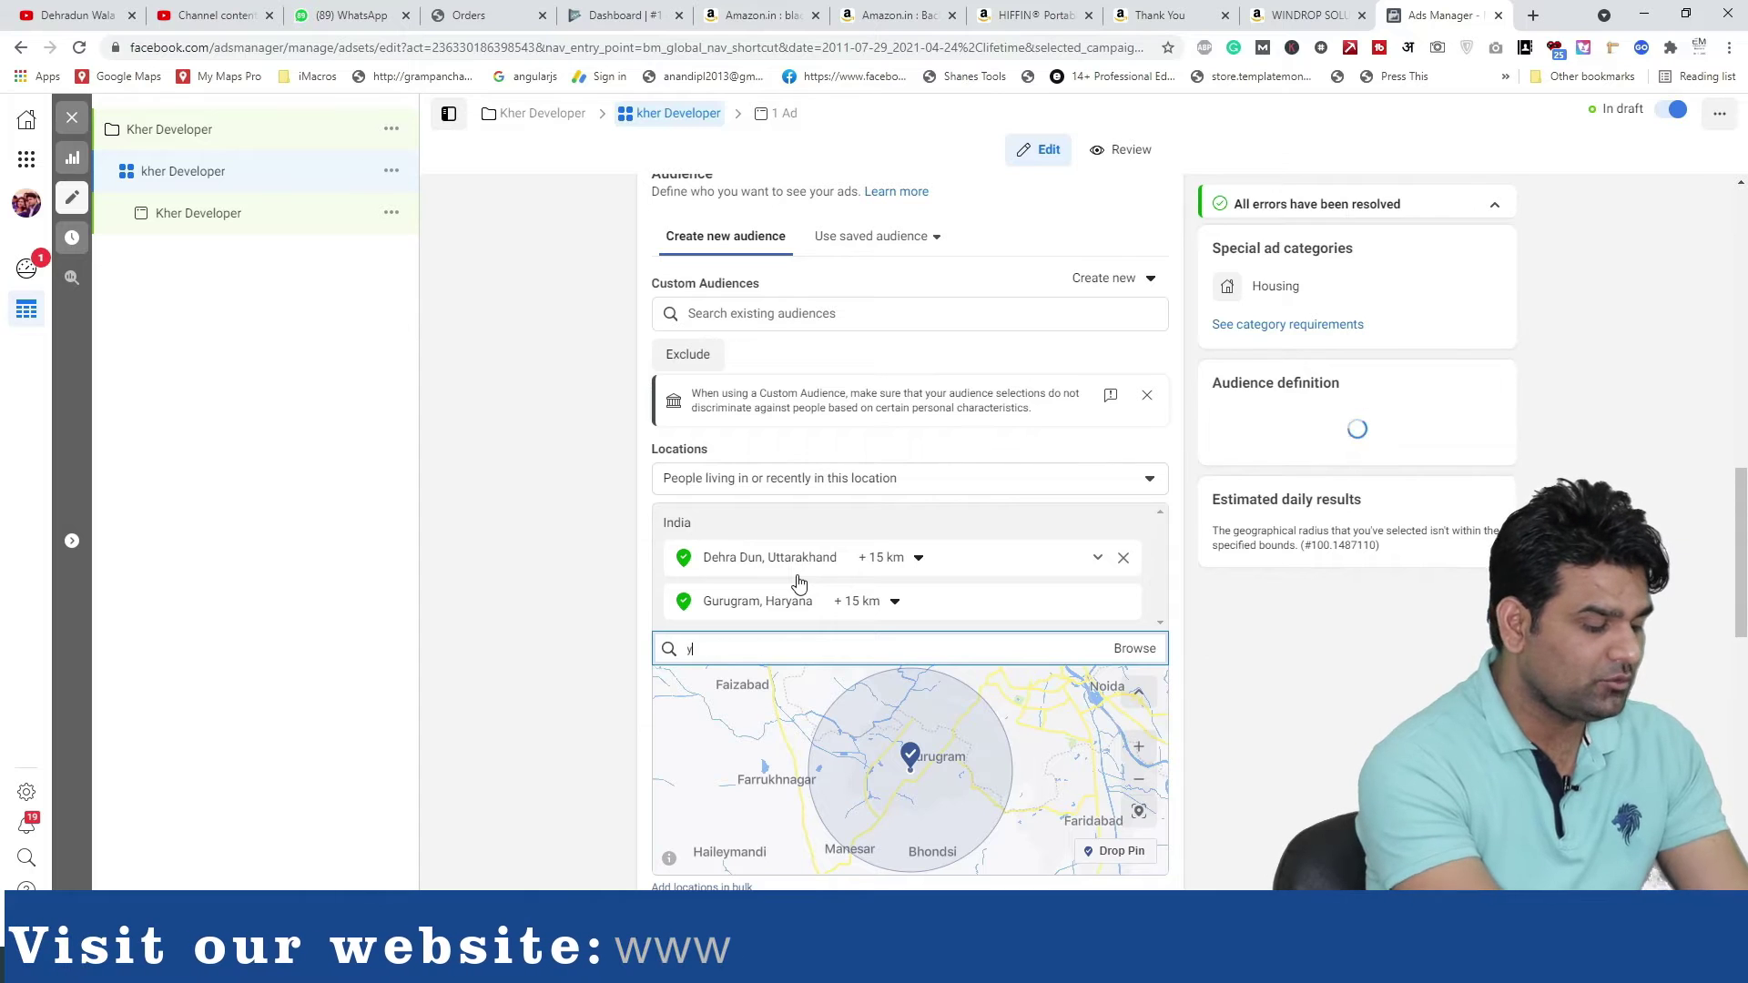
{"action": "type", "text": "amuna"}
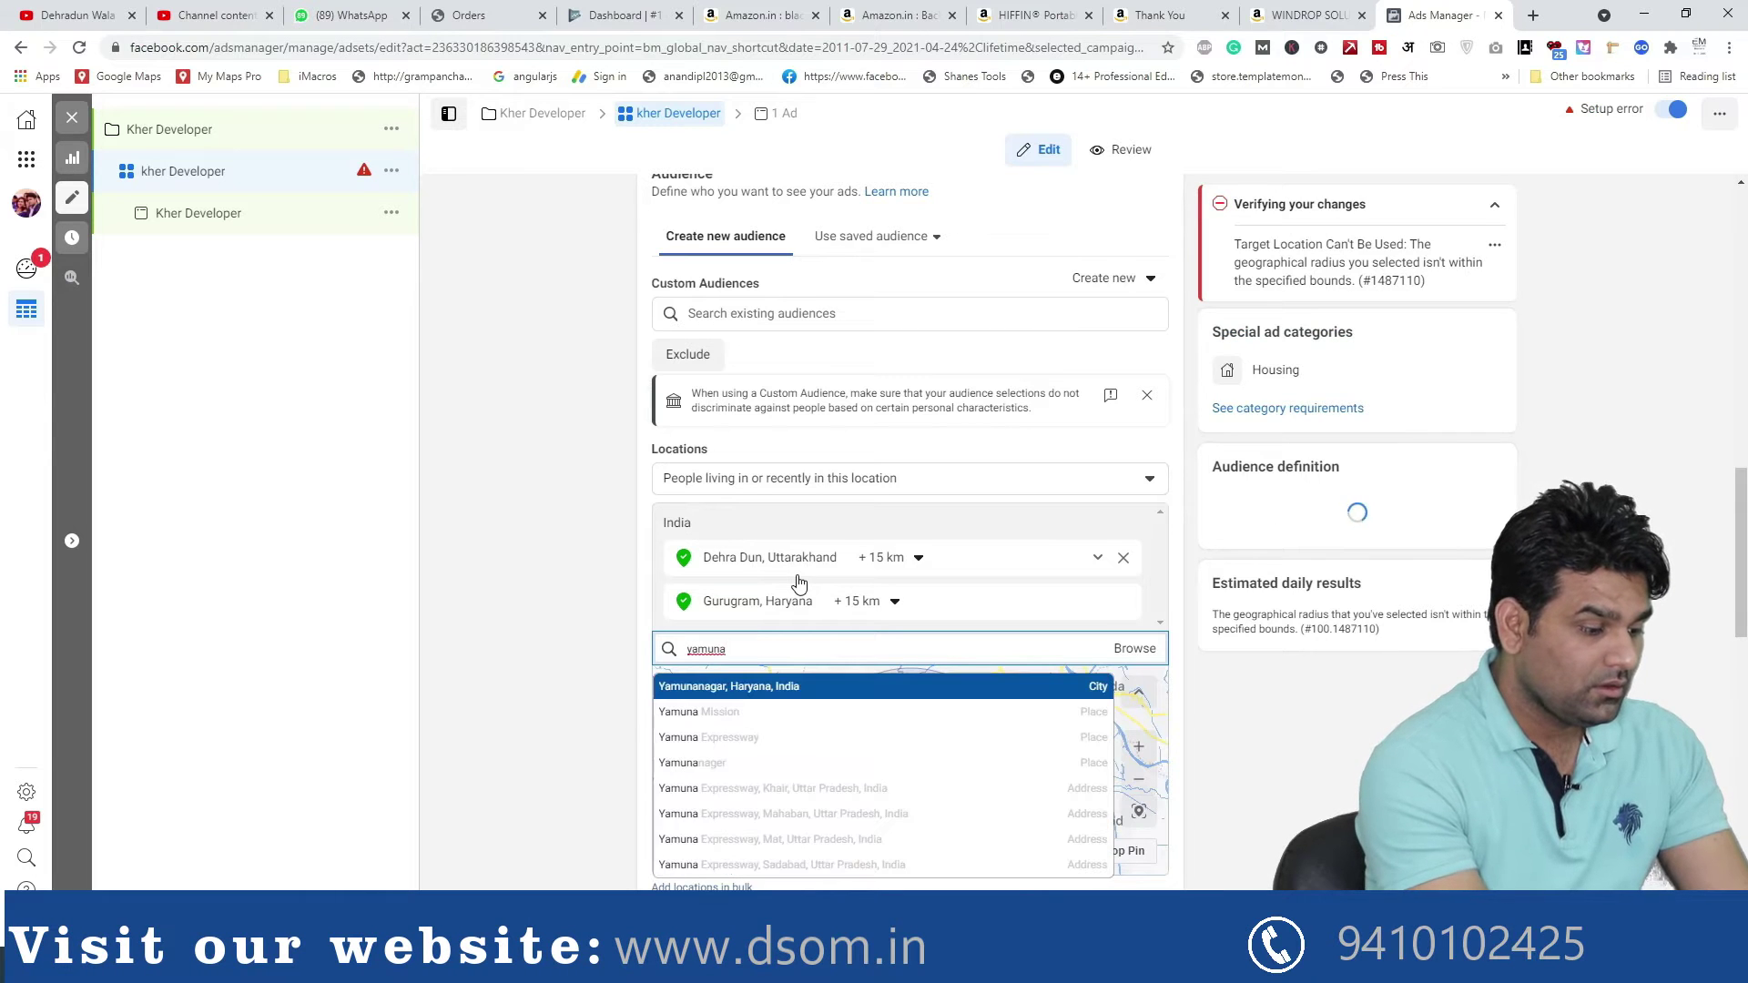
{"action": "key", "text": "Return"}
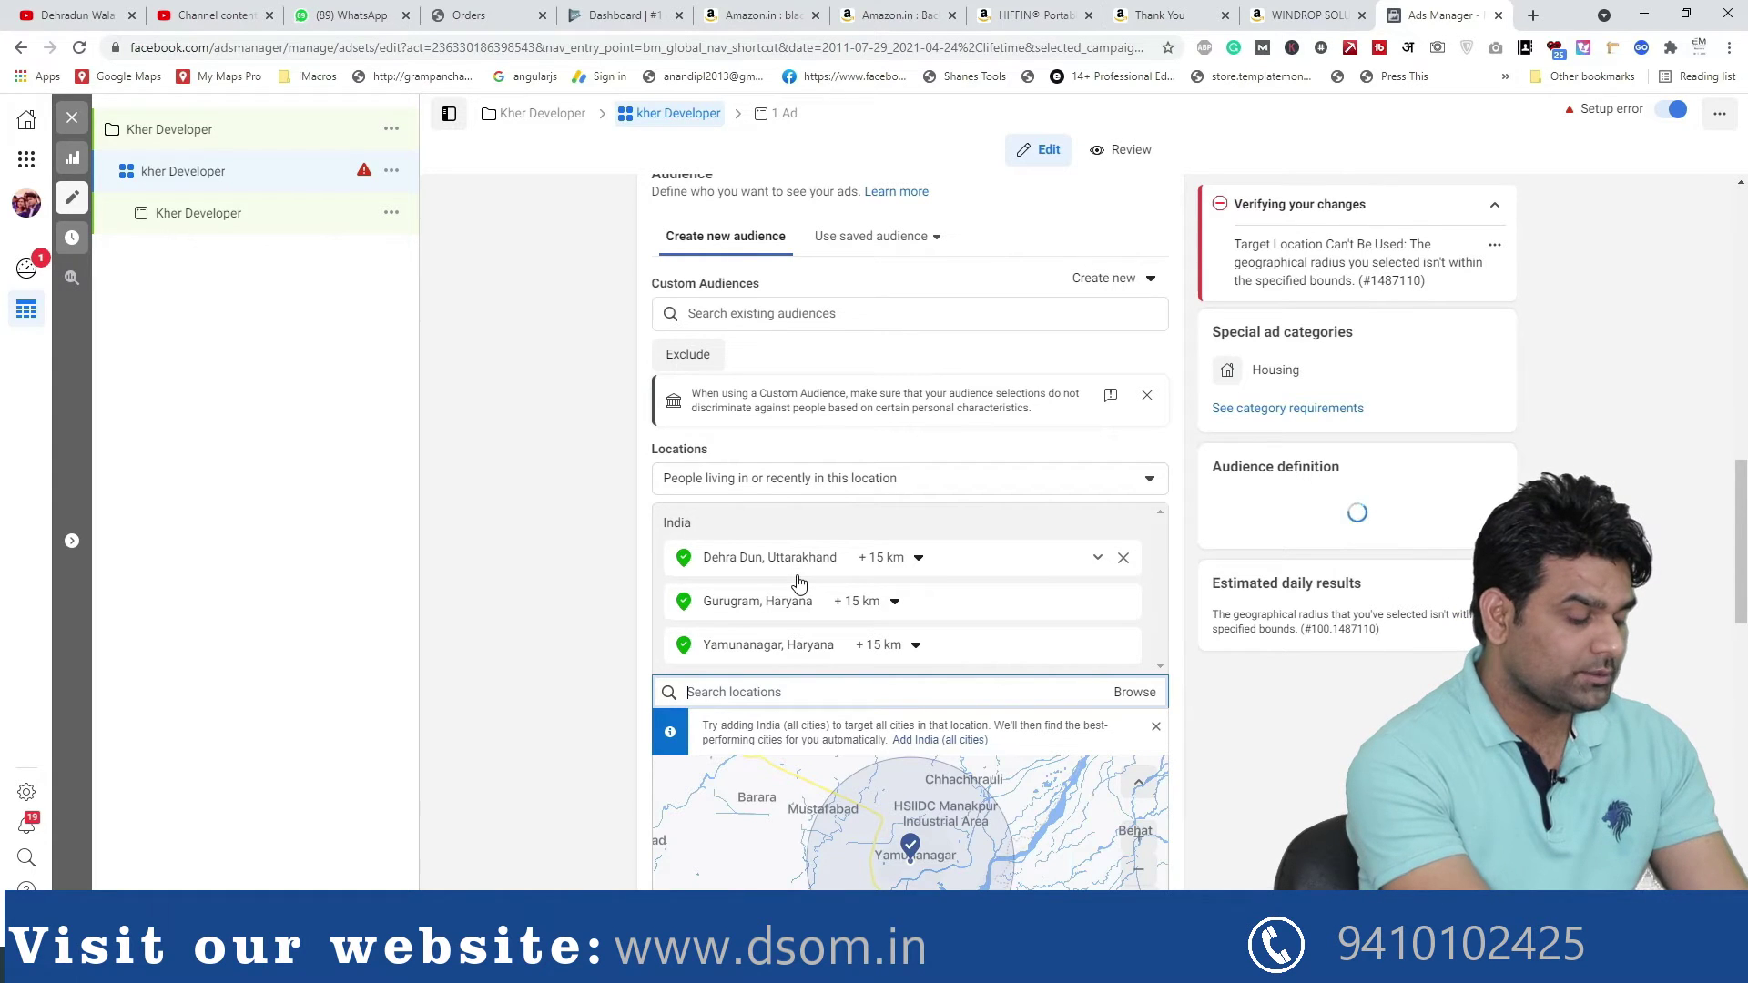
{"action": "type", "text": "delhi"}
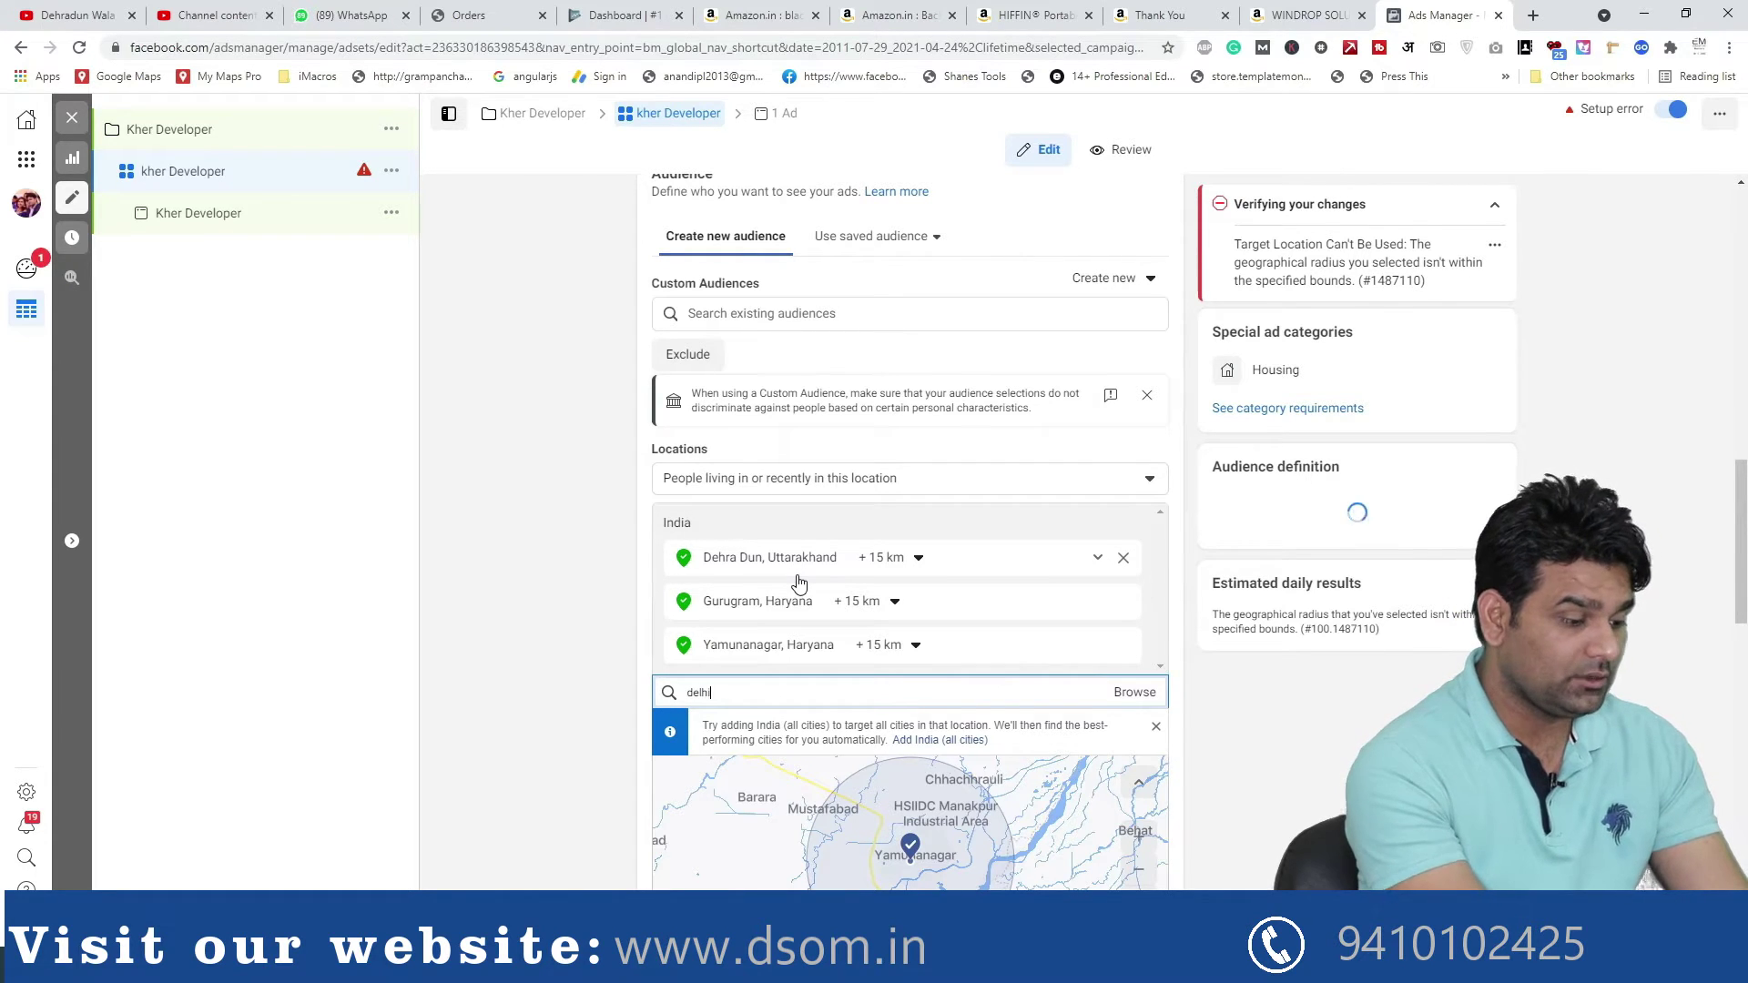
{"action": "key", "text": "Return"}
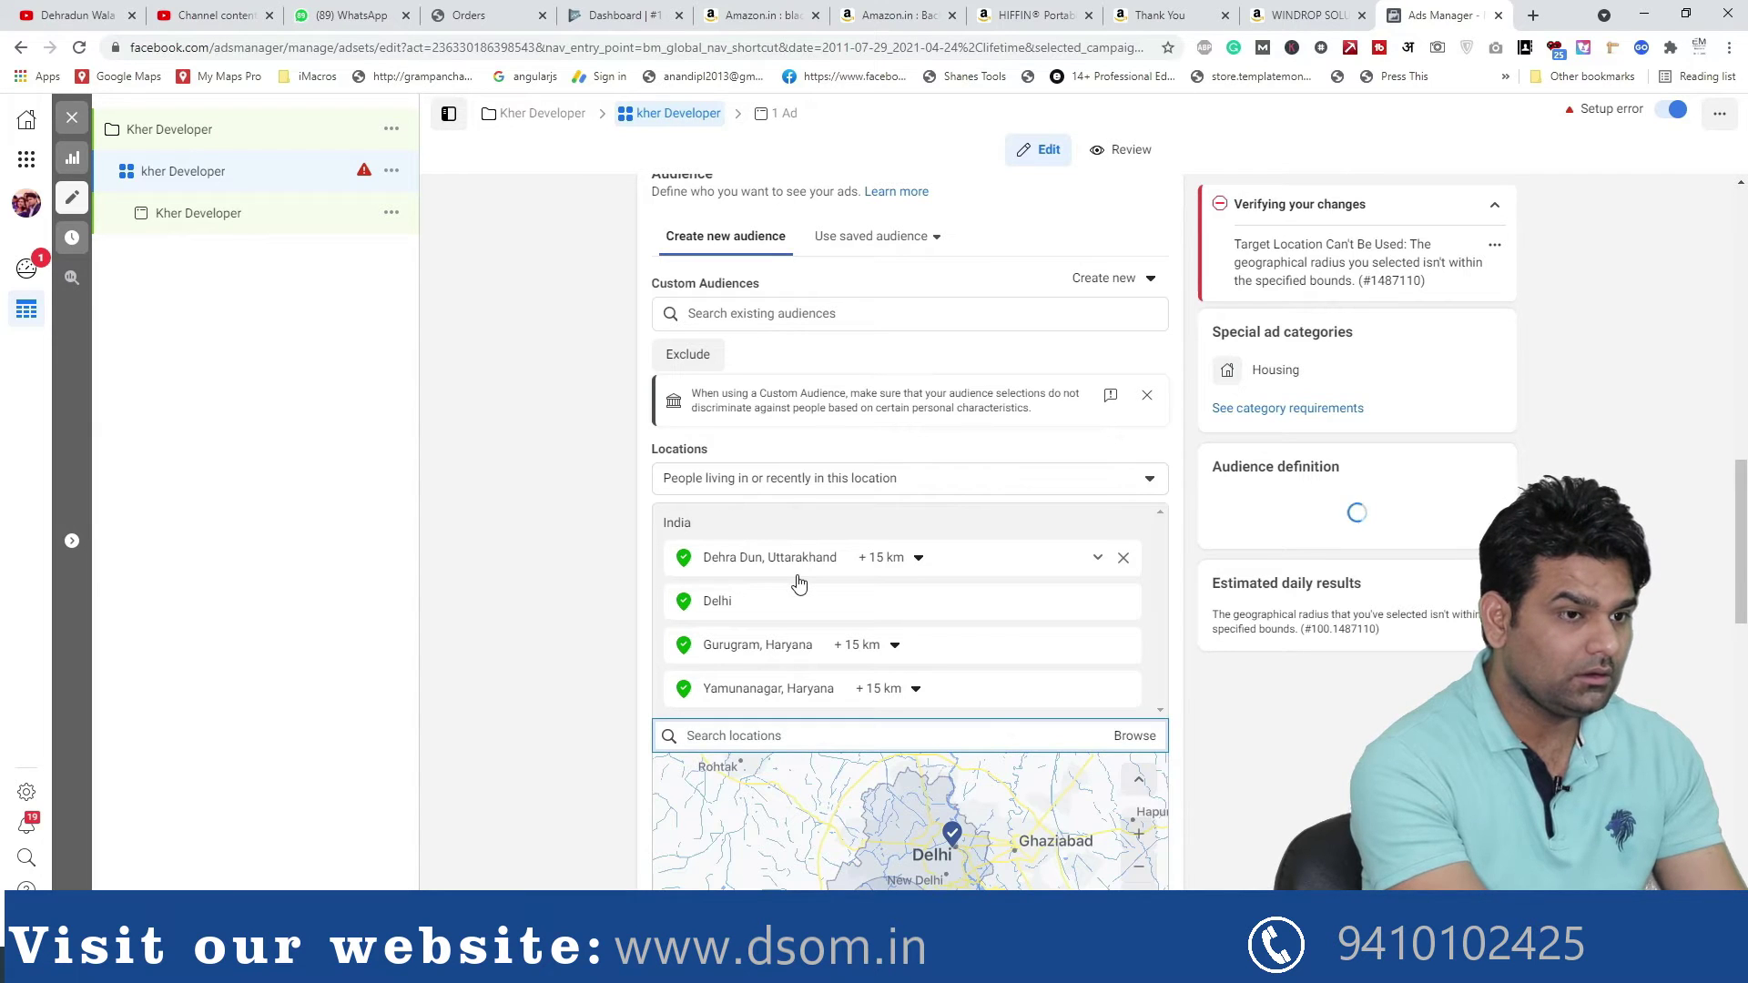
Add the cities Haridwar and Rishikesh in Uttarakhand to the audience locations
{"action": "type", "text": "haridwar"}
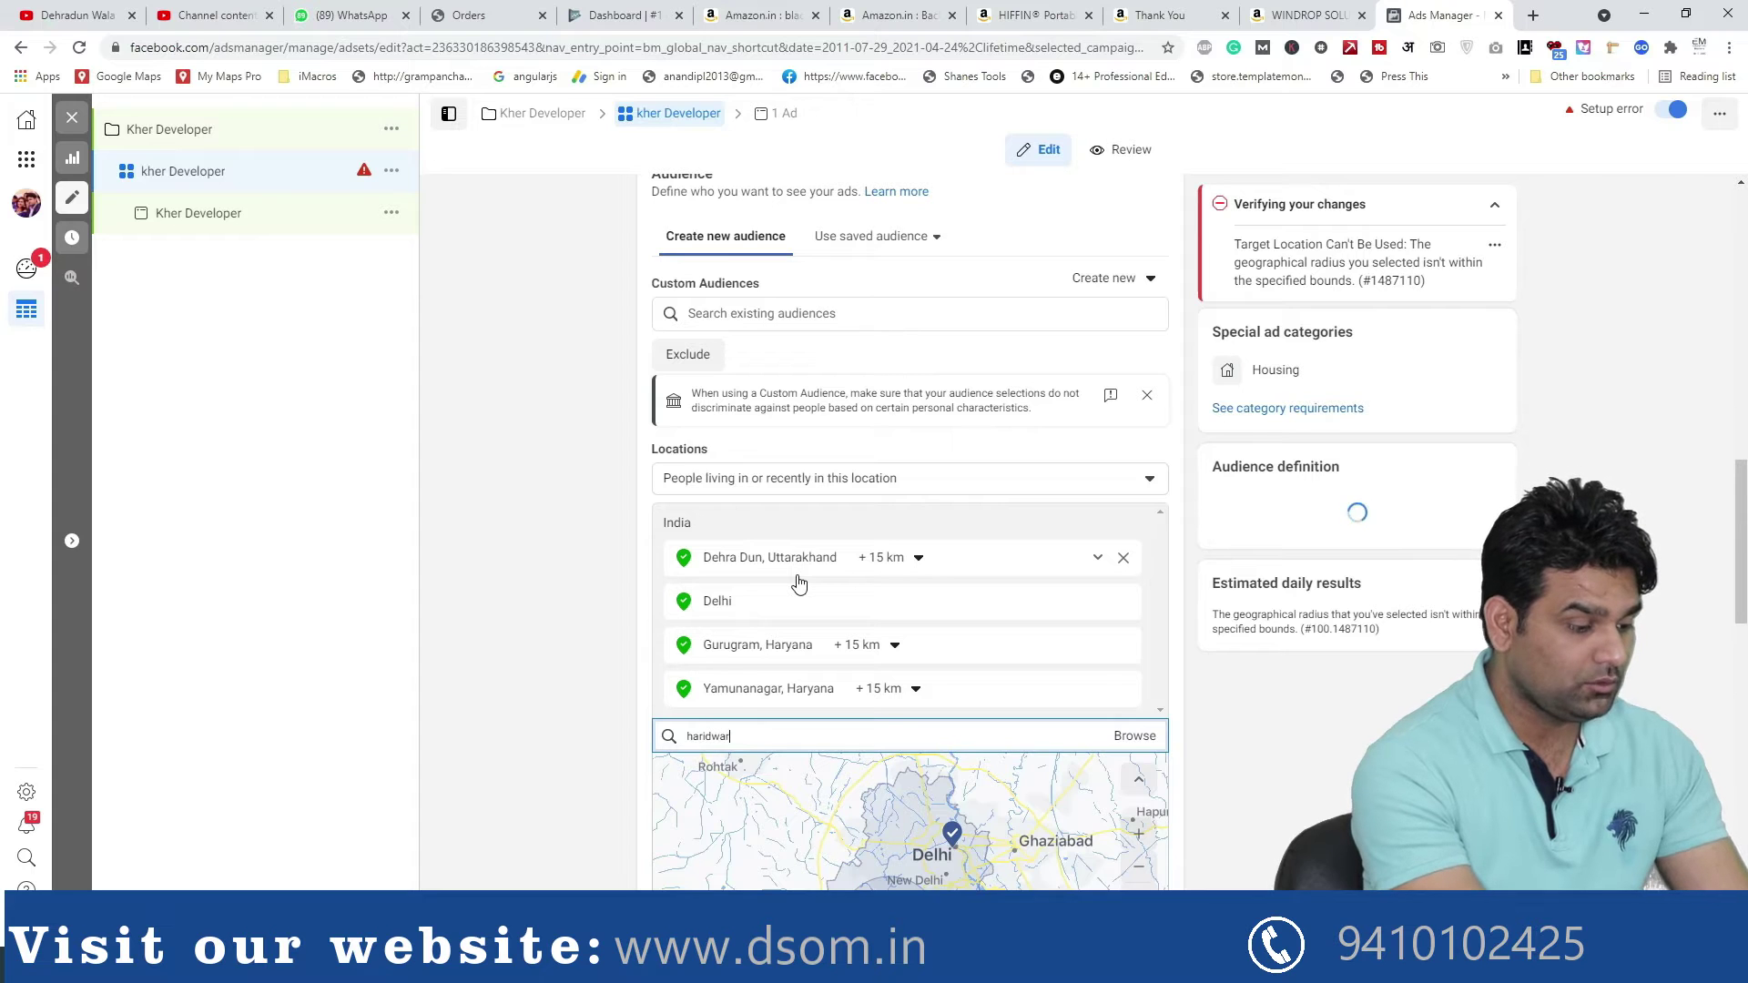
{"action": "key", "text": "Return"}
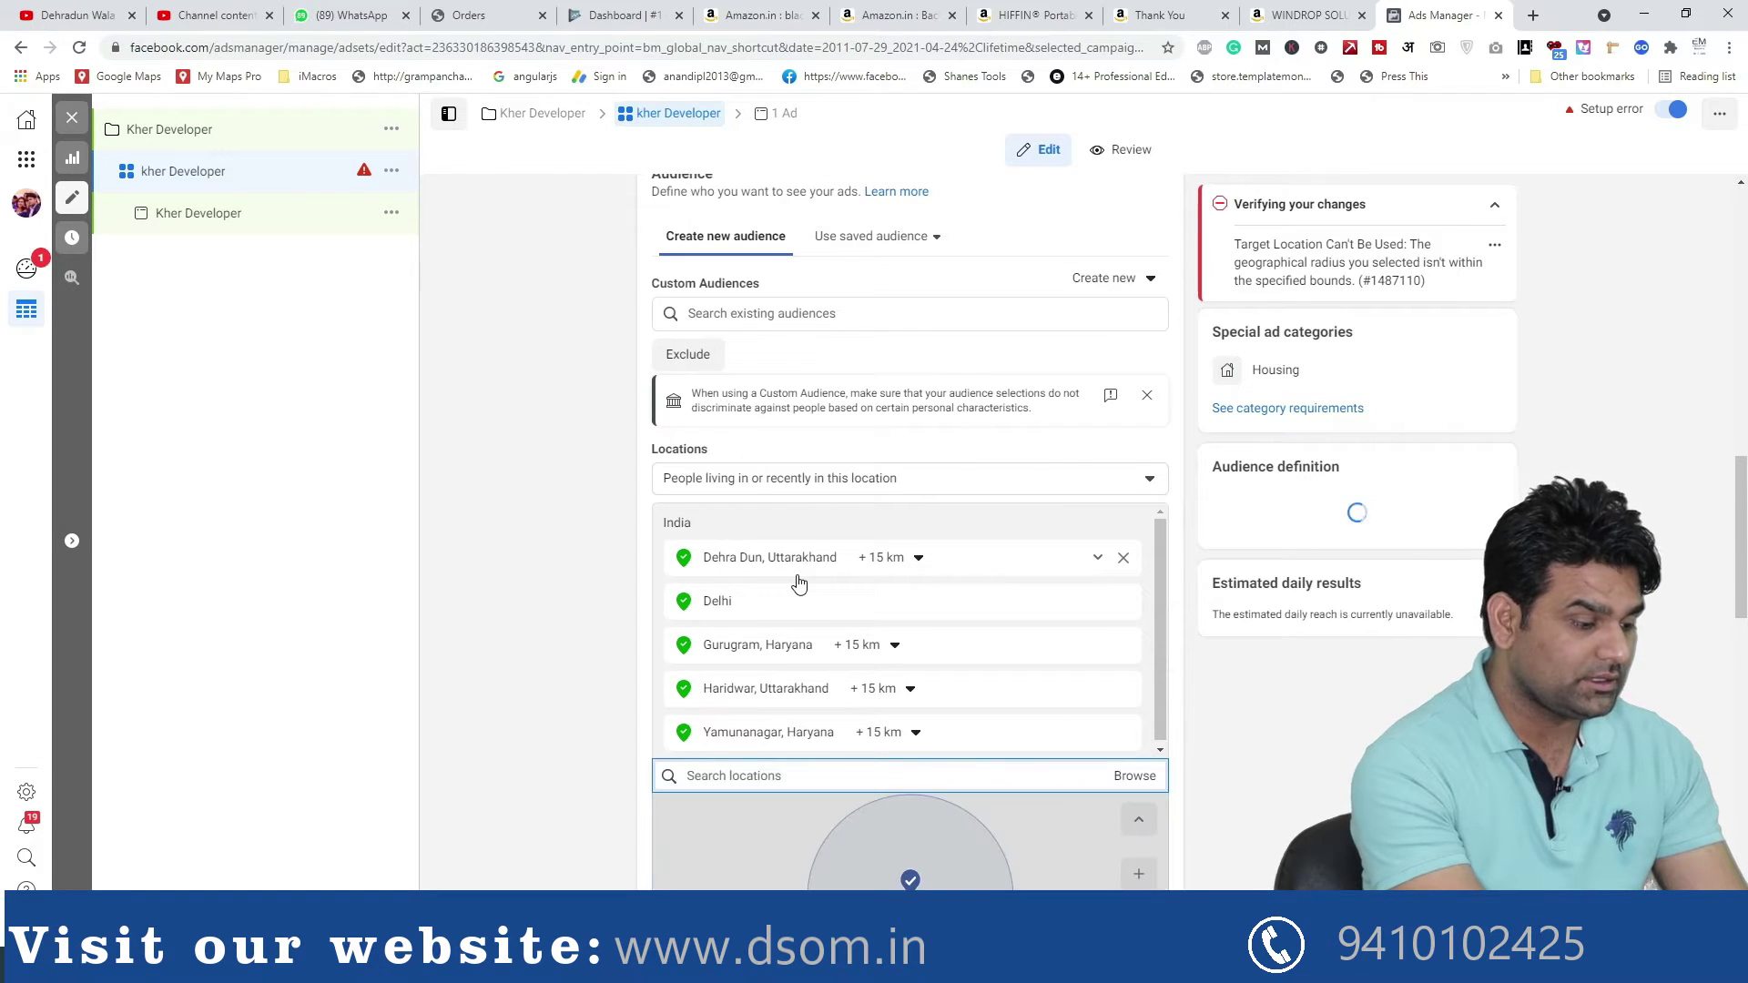
{"action": "type", "text": "rishies"}
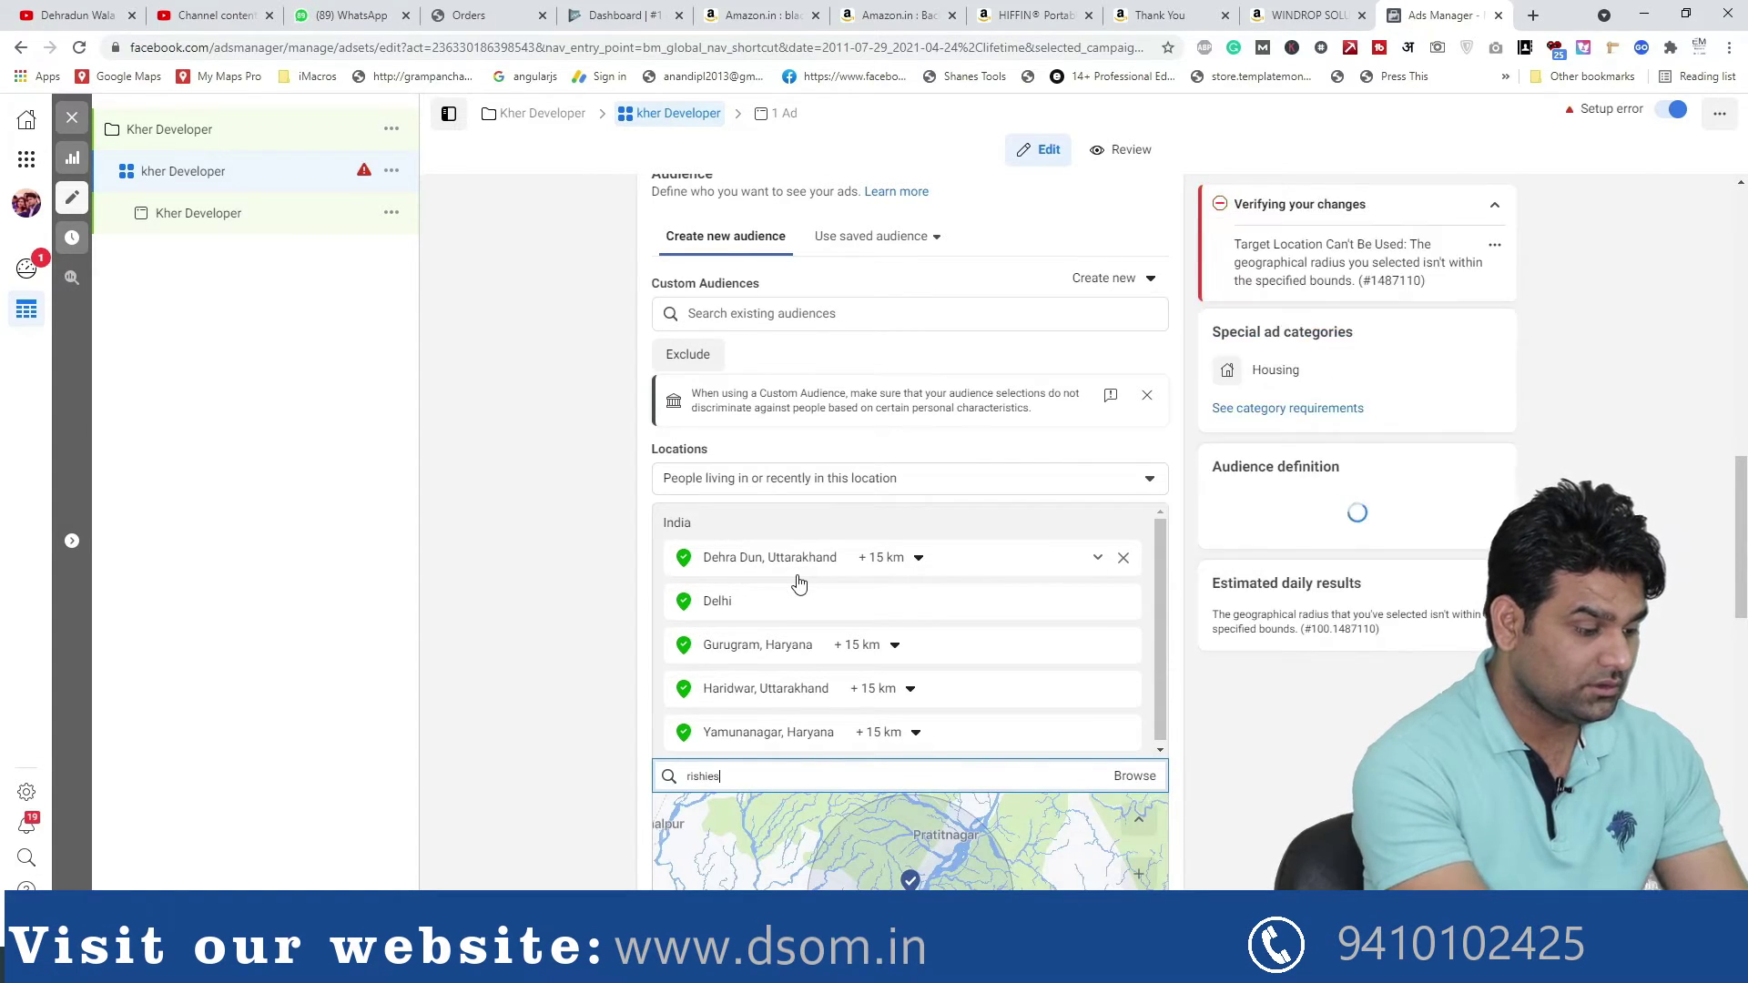
{"action": "type", "text": "ik"}
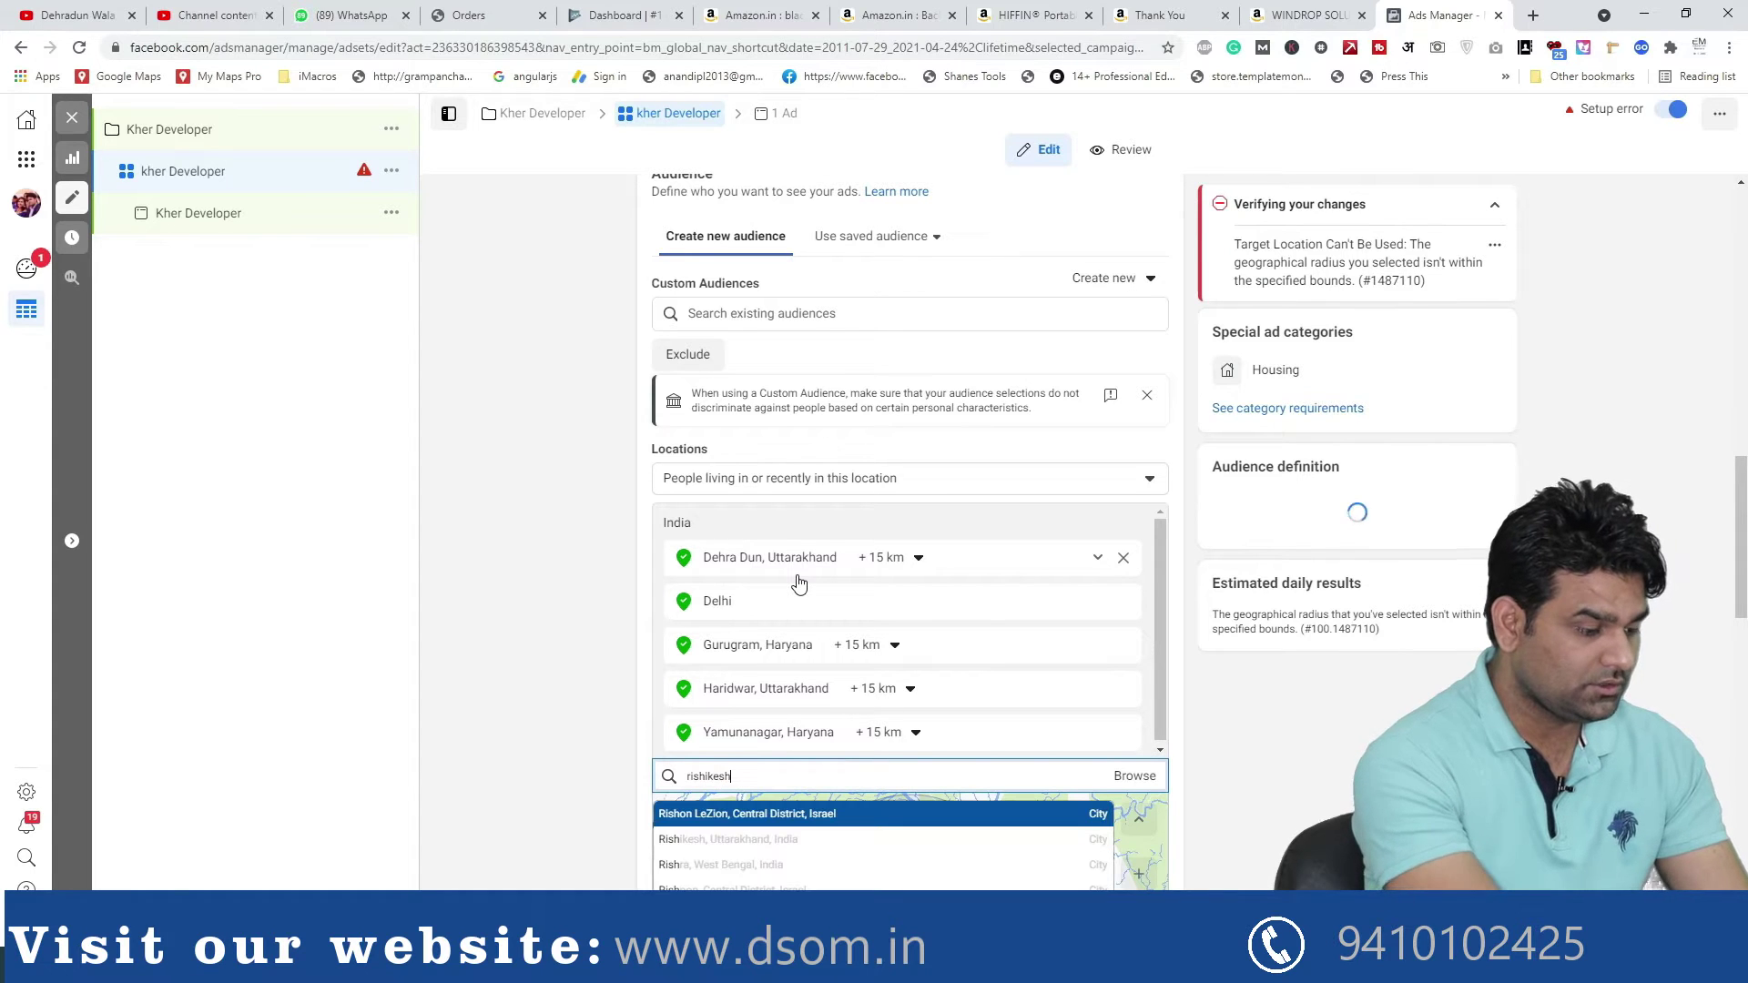
{"action": "key", "text": "Return"}
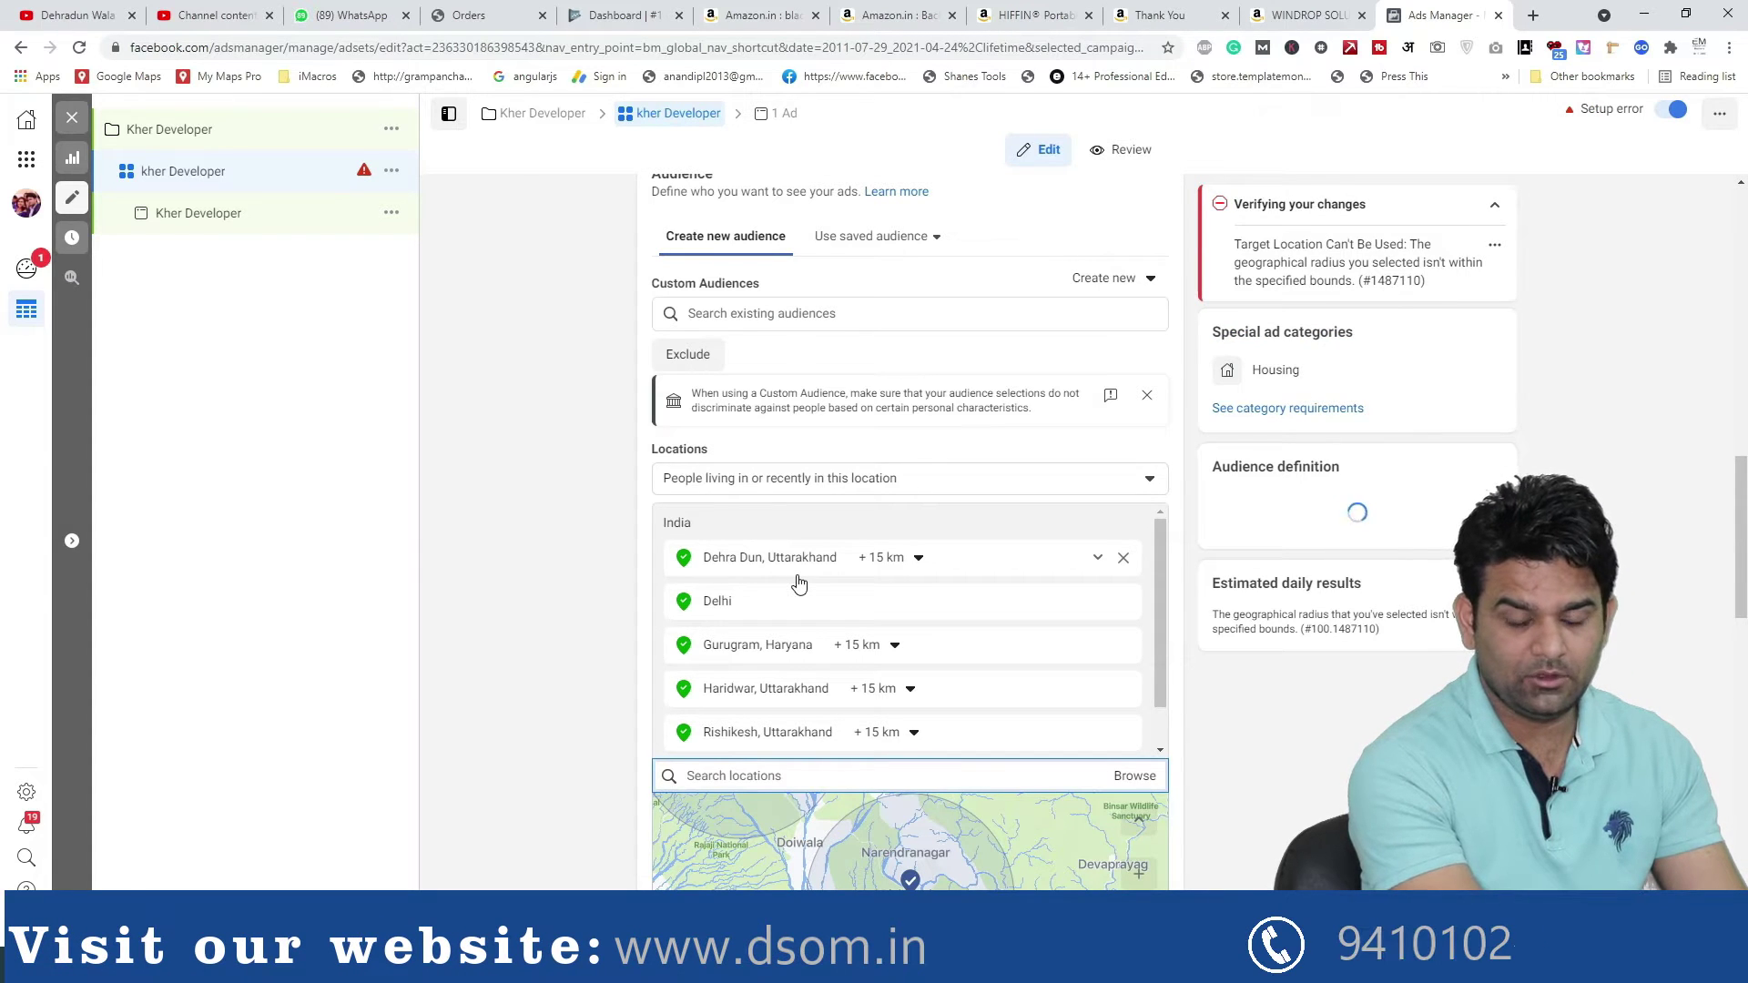
Add the place Yamunanager and the city Srinagar, Uttarakhand to the audience locations
{"action": "type", "text": "yamunanagar"}
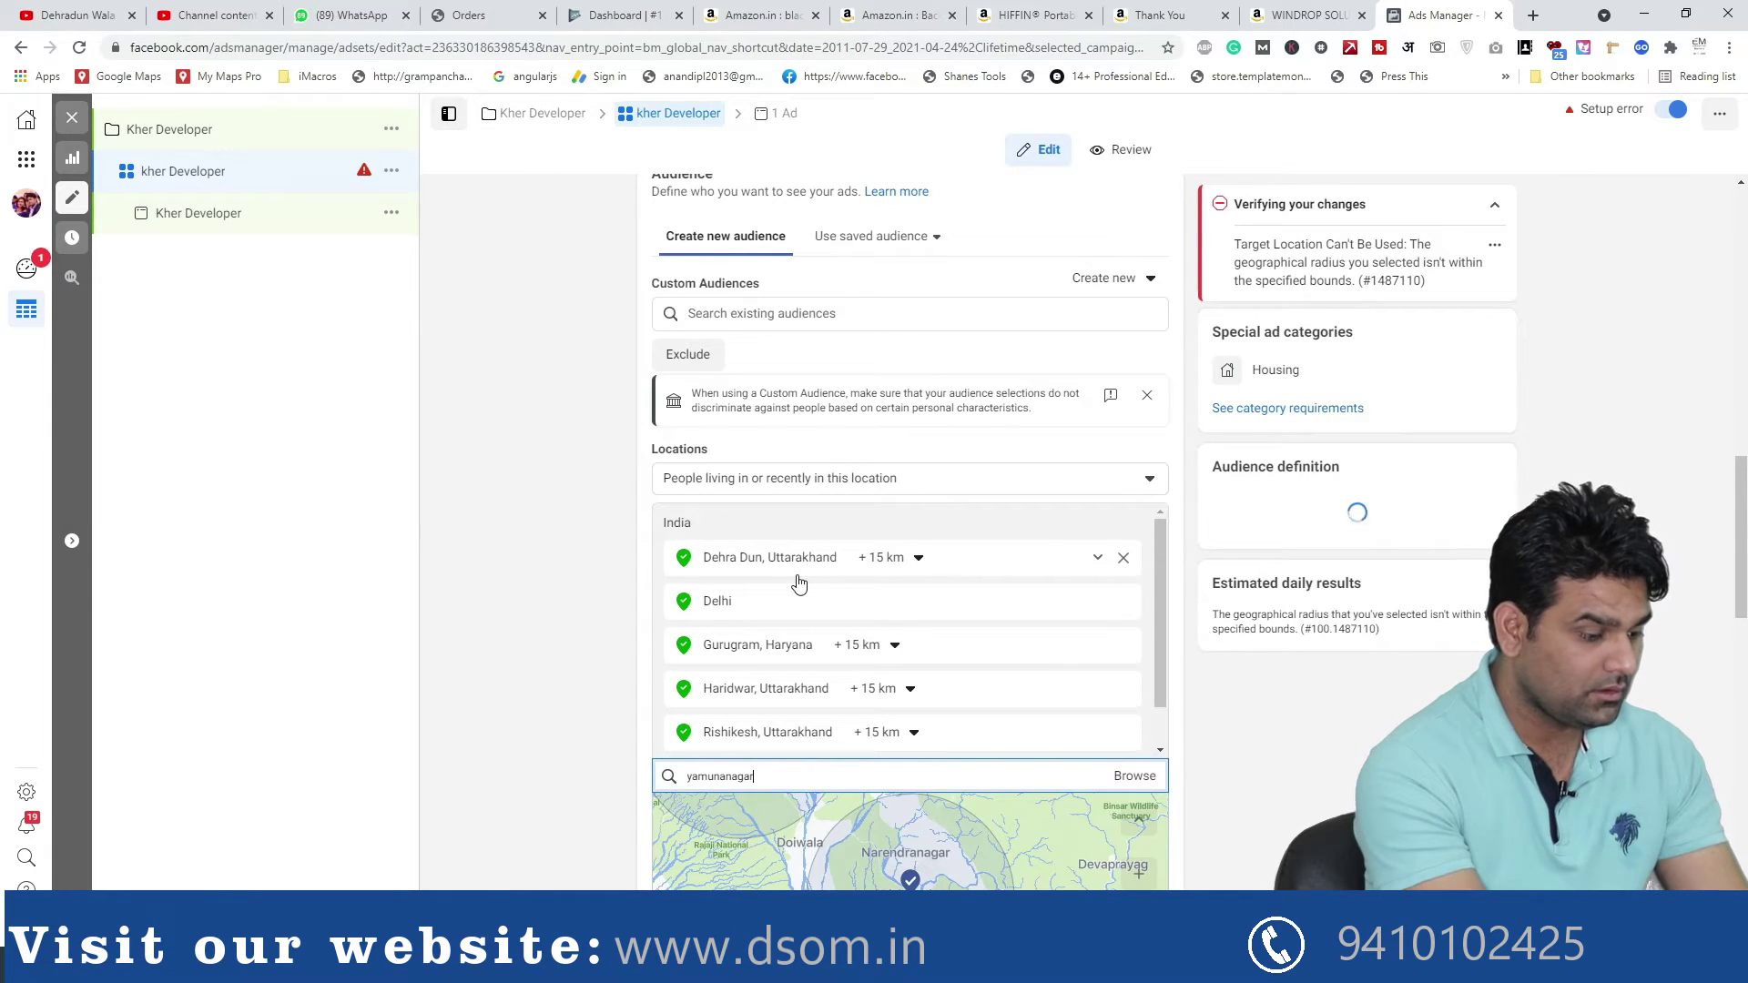
{"action": "key", "text": "Return"}
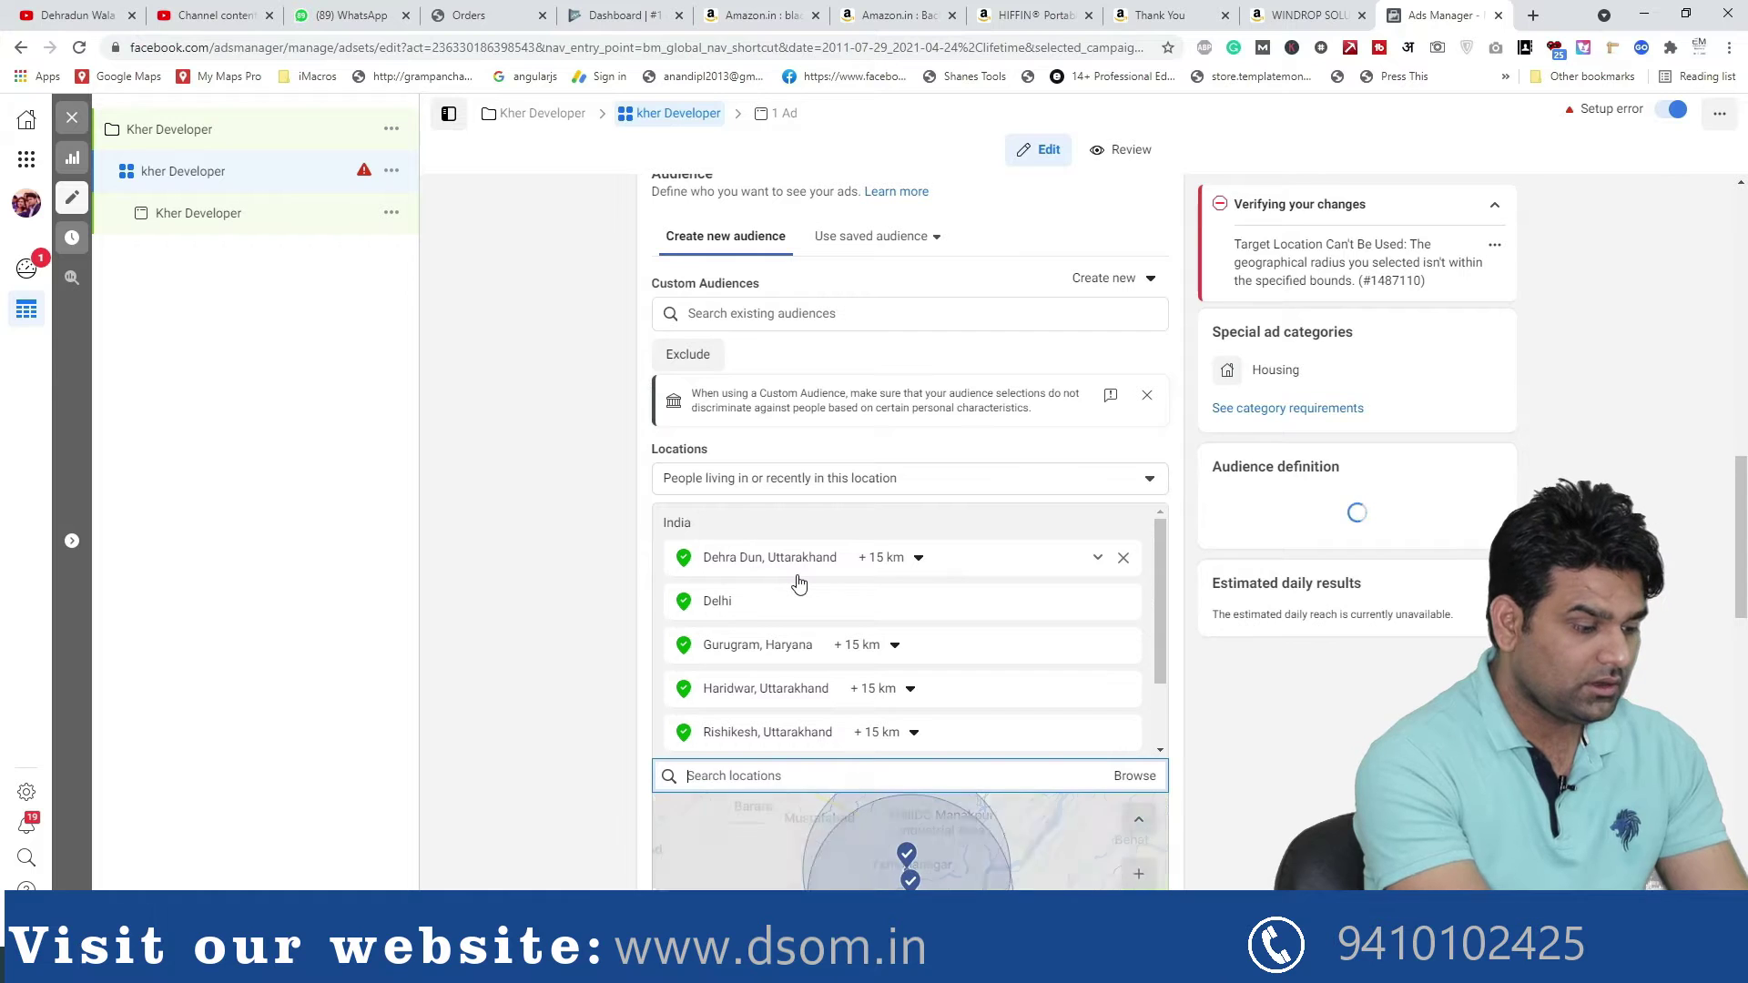
{"action": "type", "text": "srinag"}
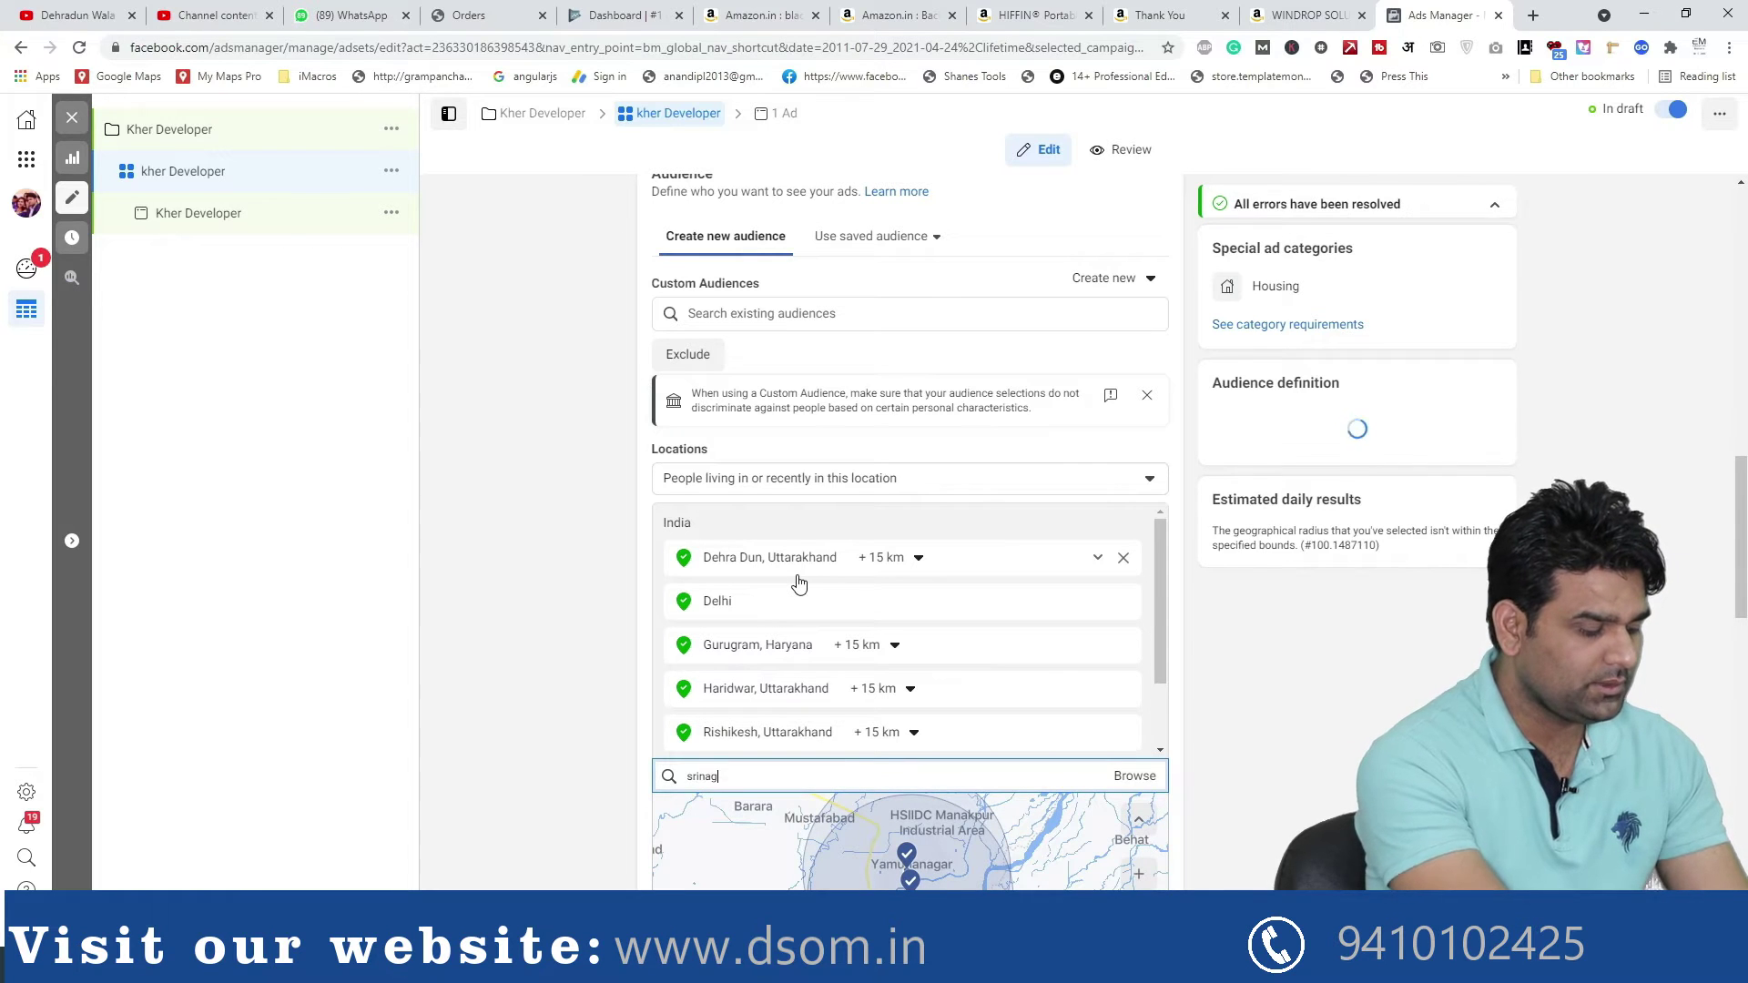
{"action": "type", "text": "ar"}
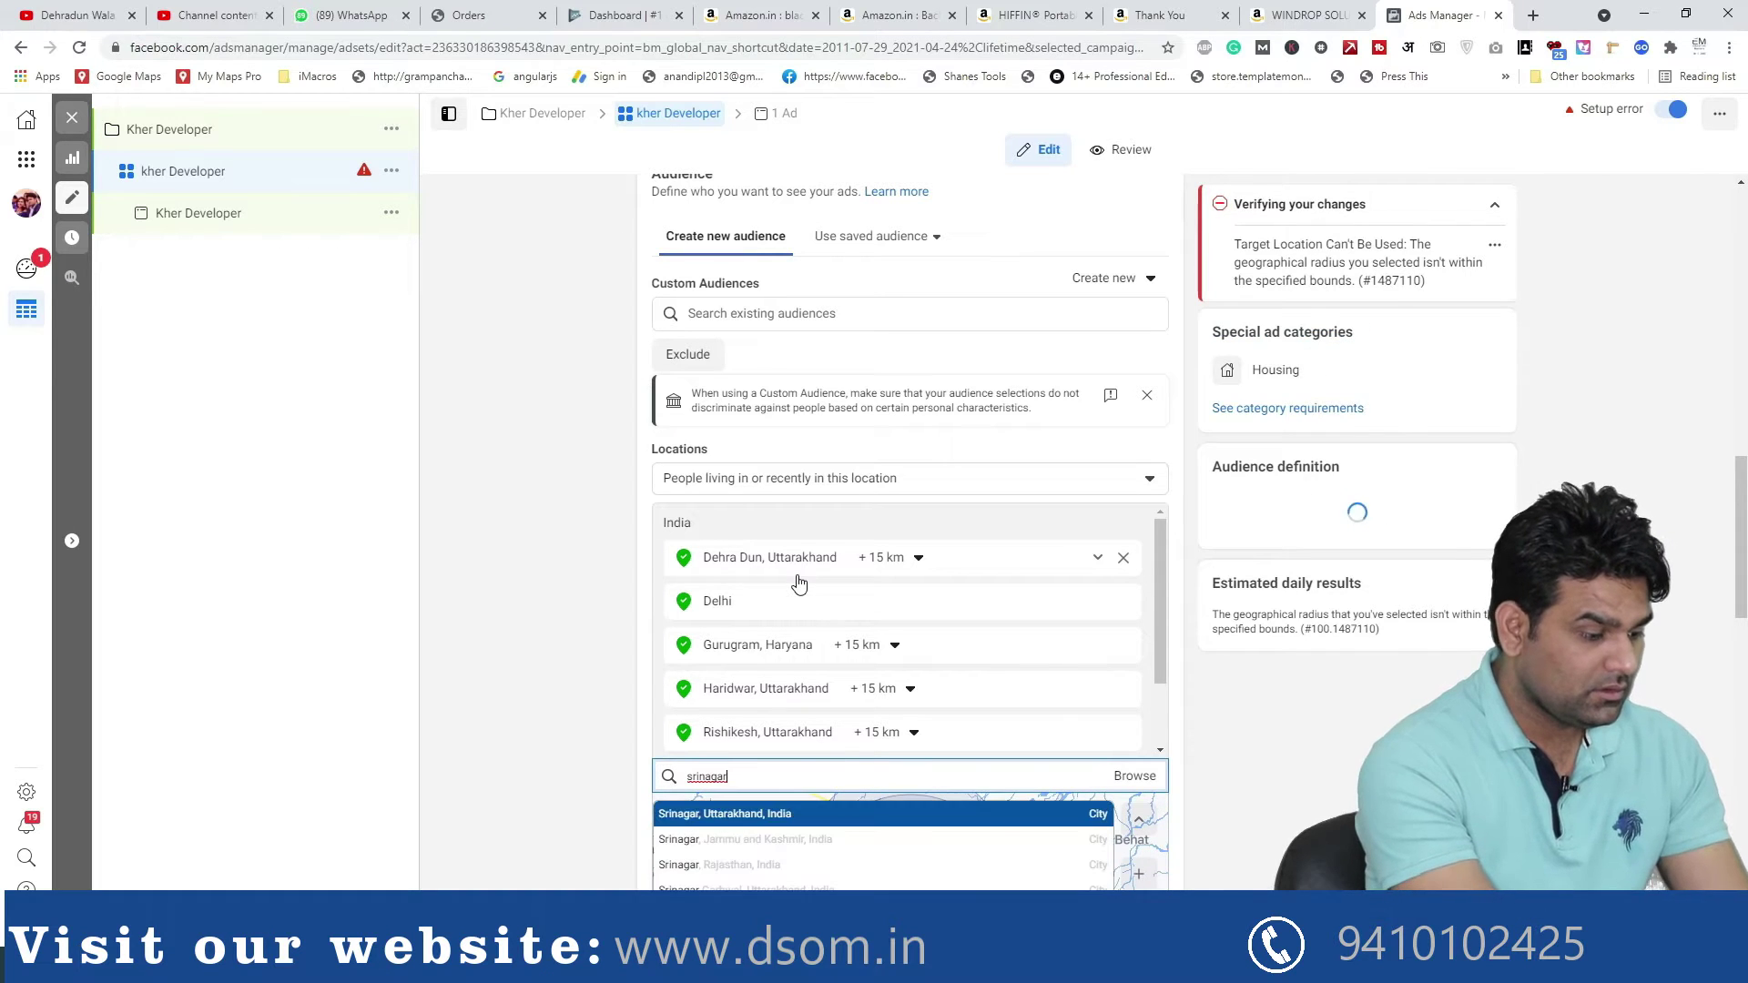
{"action": "key", "text": "Return"}
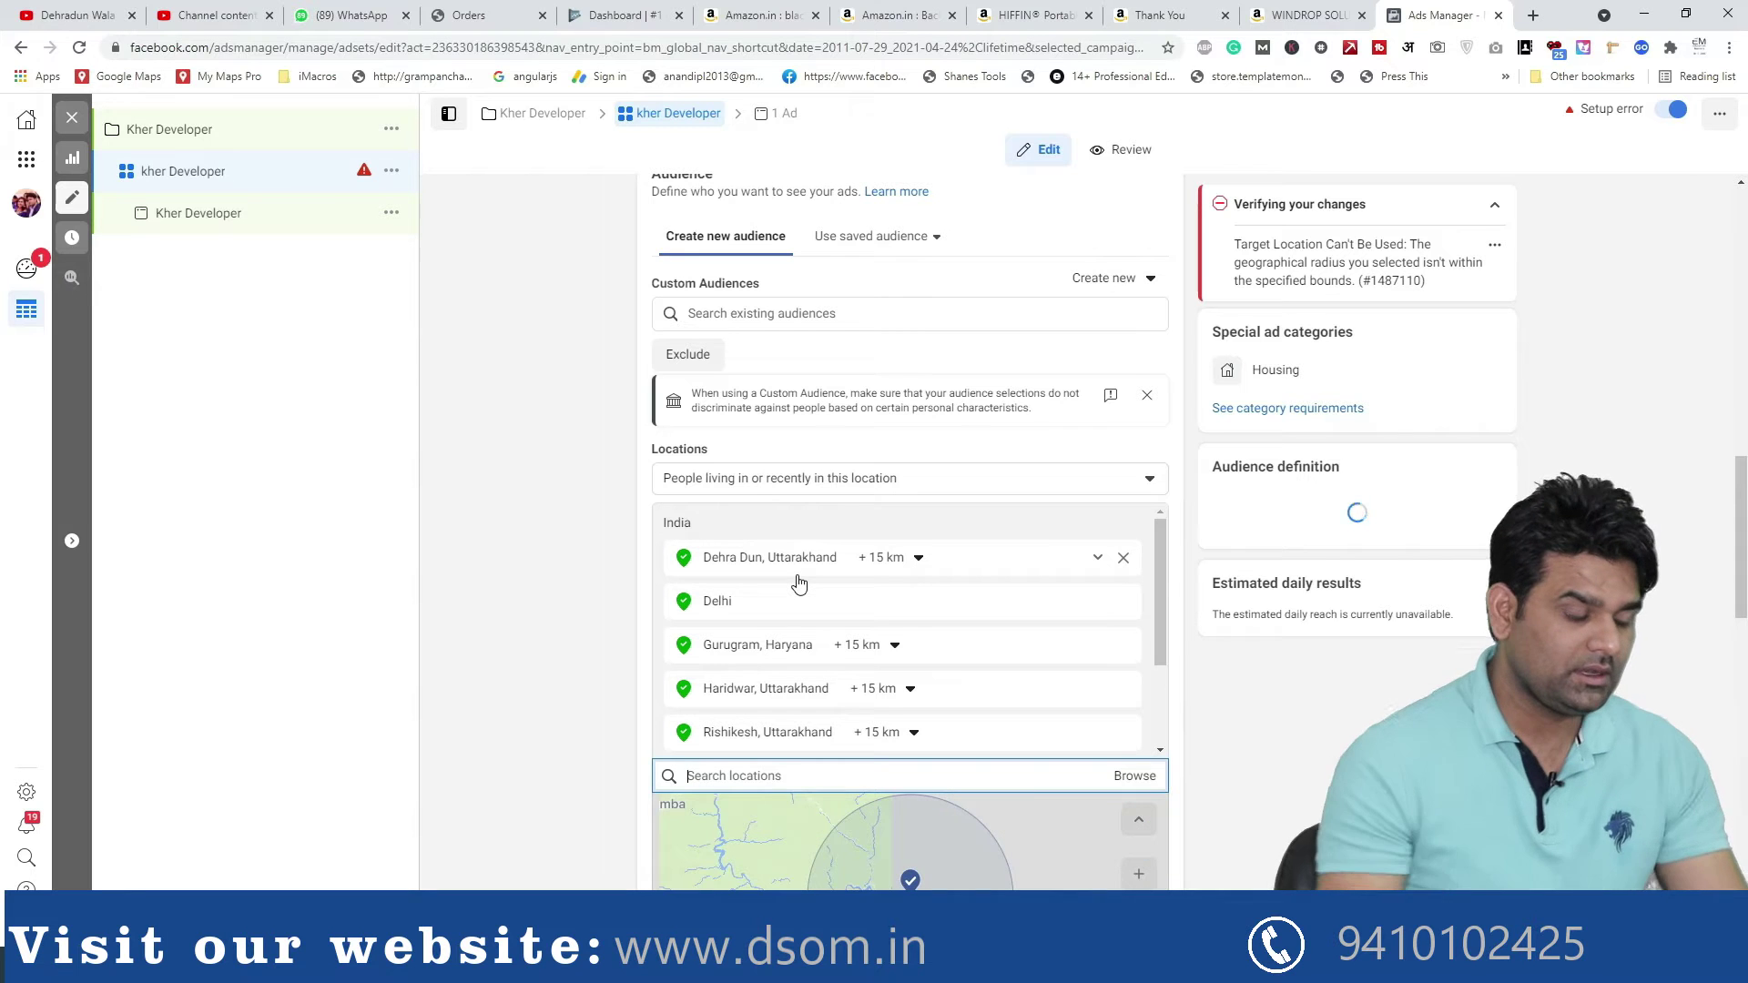
{"action": "scroll", "coordinate": [1109, 572], "scroll_direction": "down", "scroll_amount": 1}
{"action": "scroll", "coordinate": [1110, 572], "scroll_direction": "down", "scroll_amount": 1}
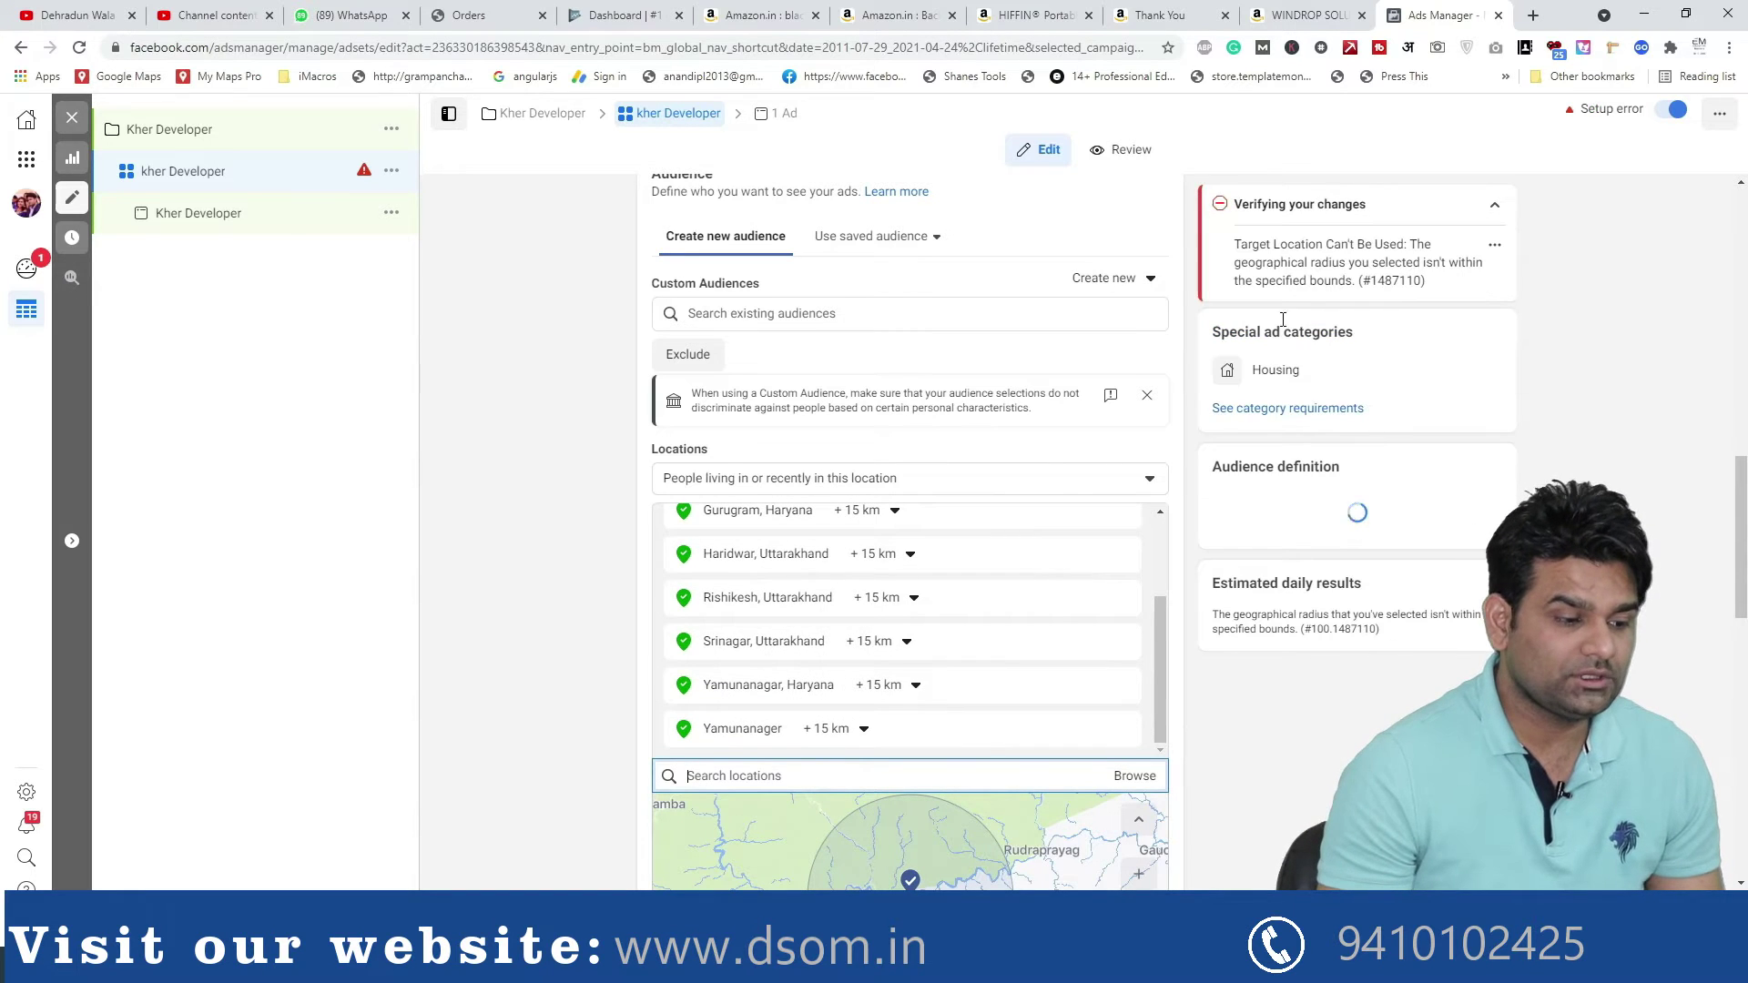
{"action": "scroll", "coordinate": [1041, 601], "scroll_direction": "down", "scroll_amount": 5}
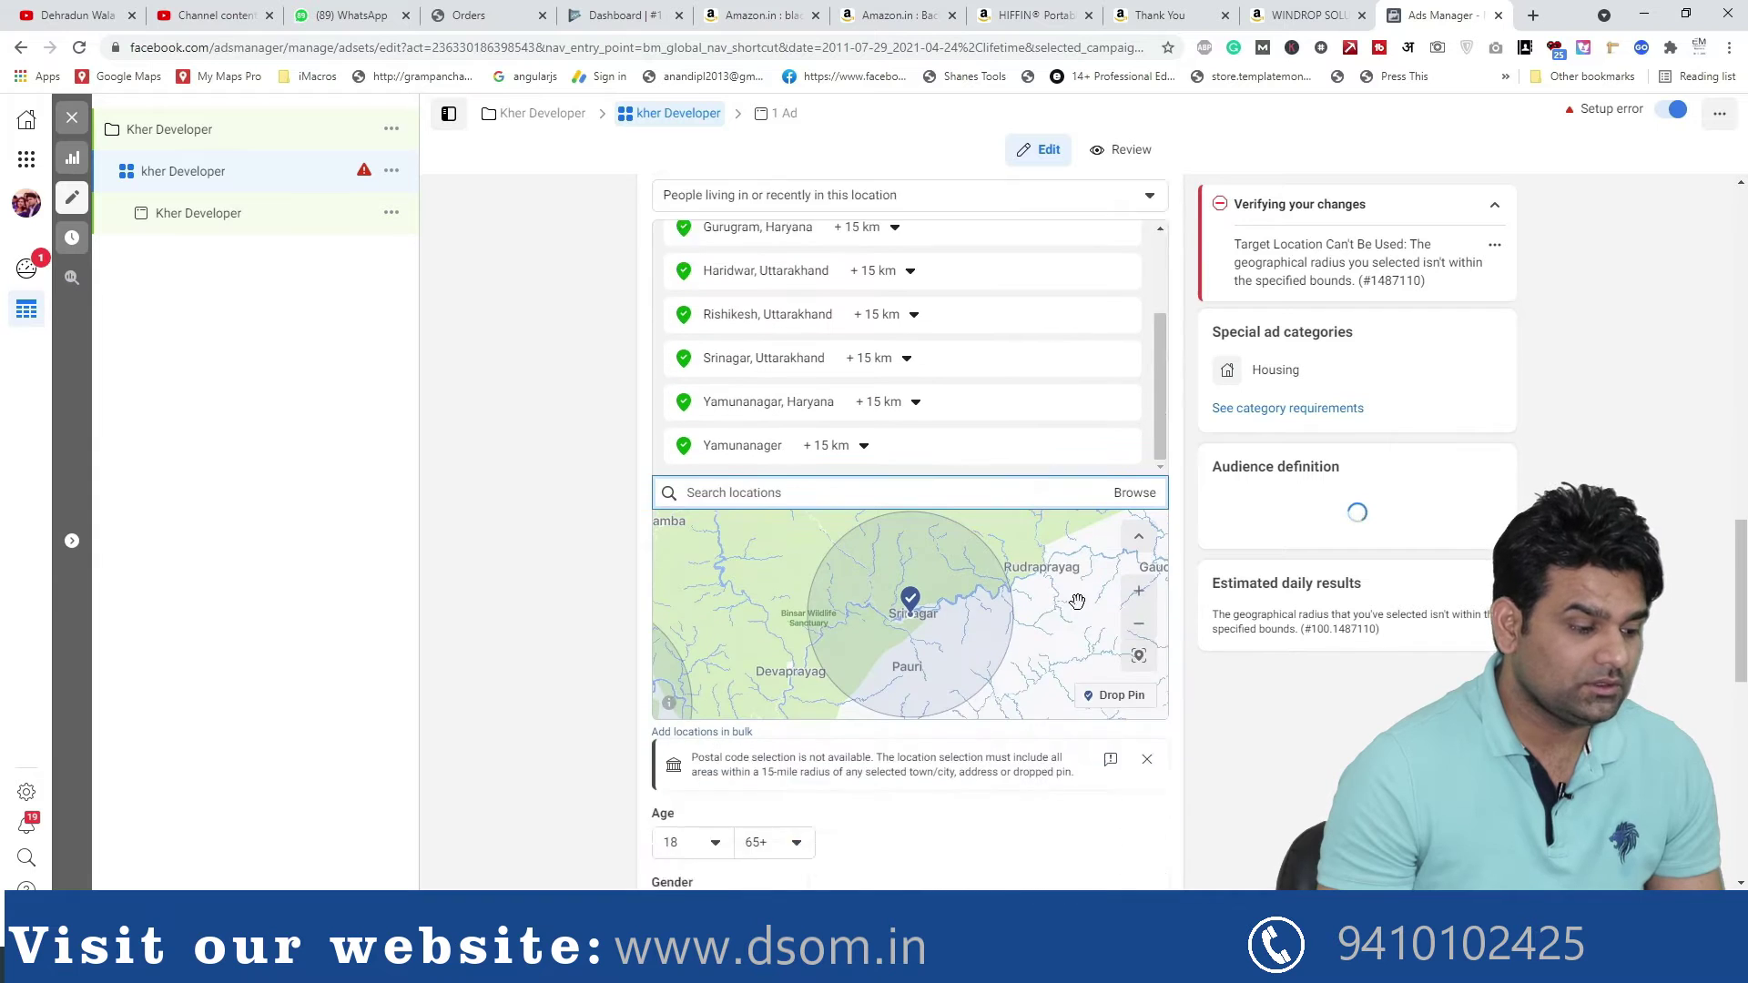
Zoom out the audience location map far enough to show all the targeted cities together
{"action": "left_click", "coordinate": [1138, 452]}
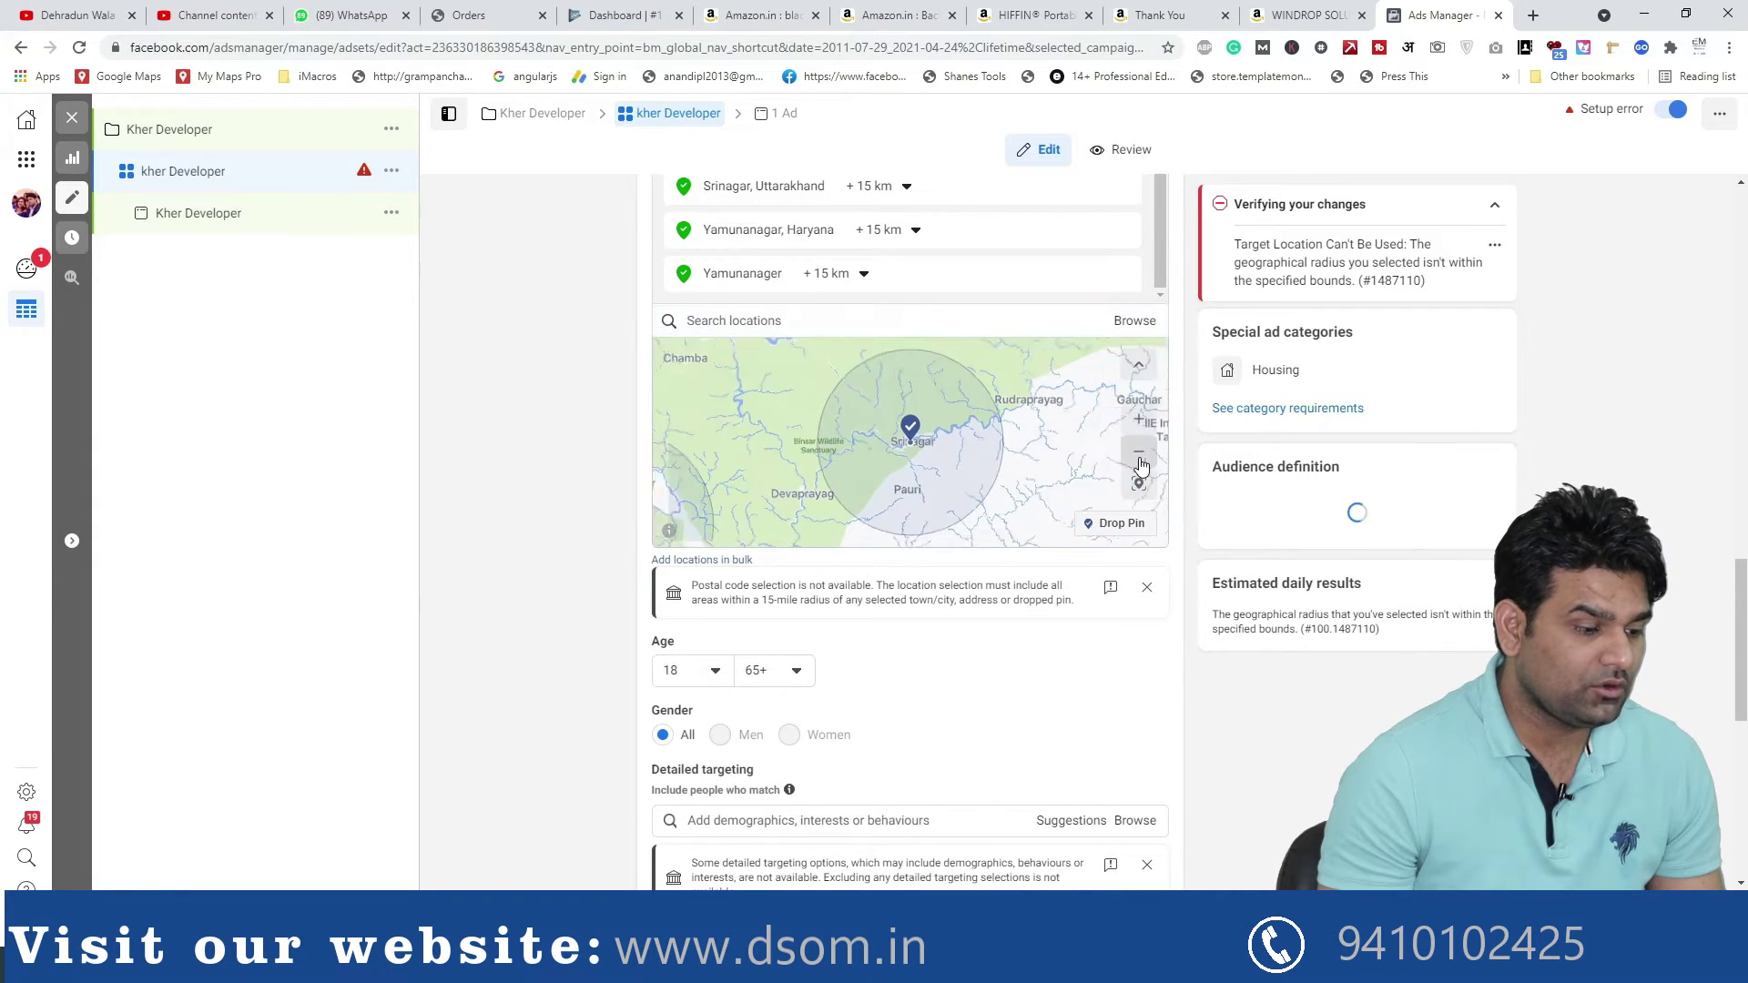
{"action": "left_click", "coordinate": [1138, 451]}
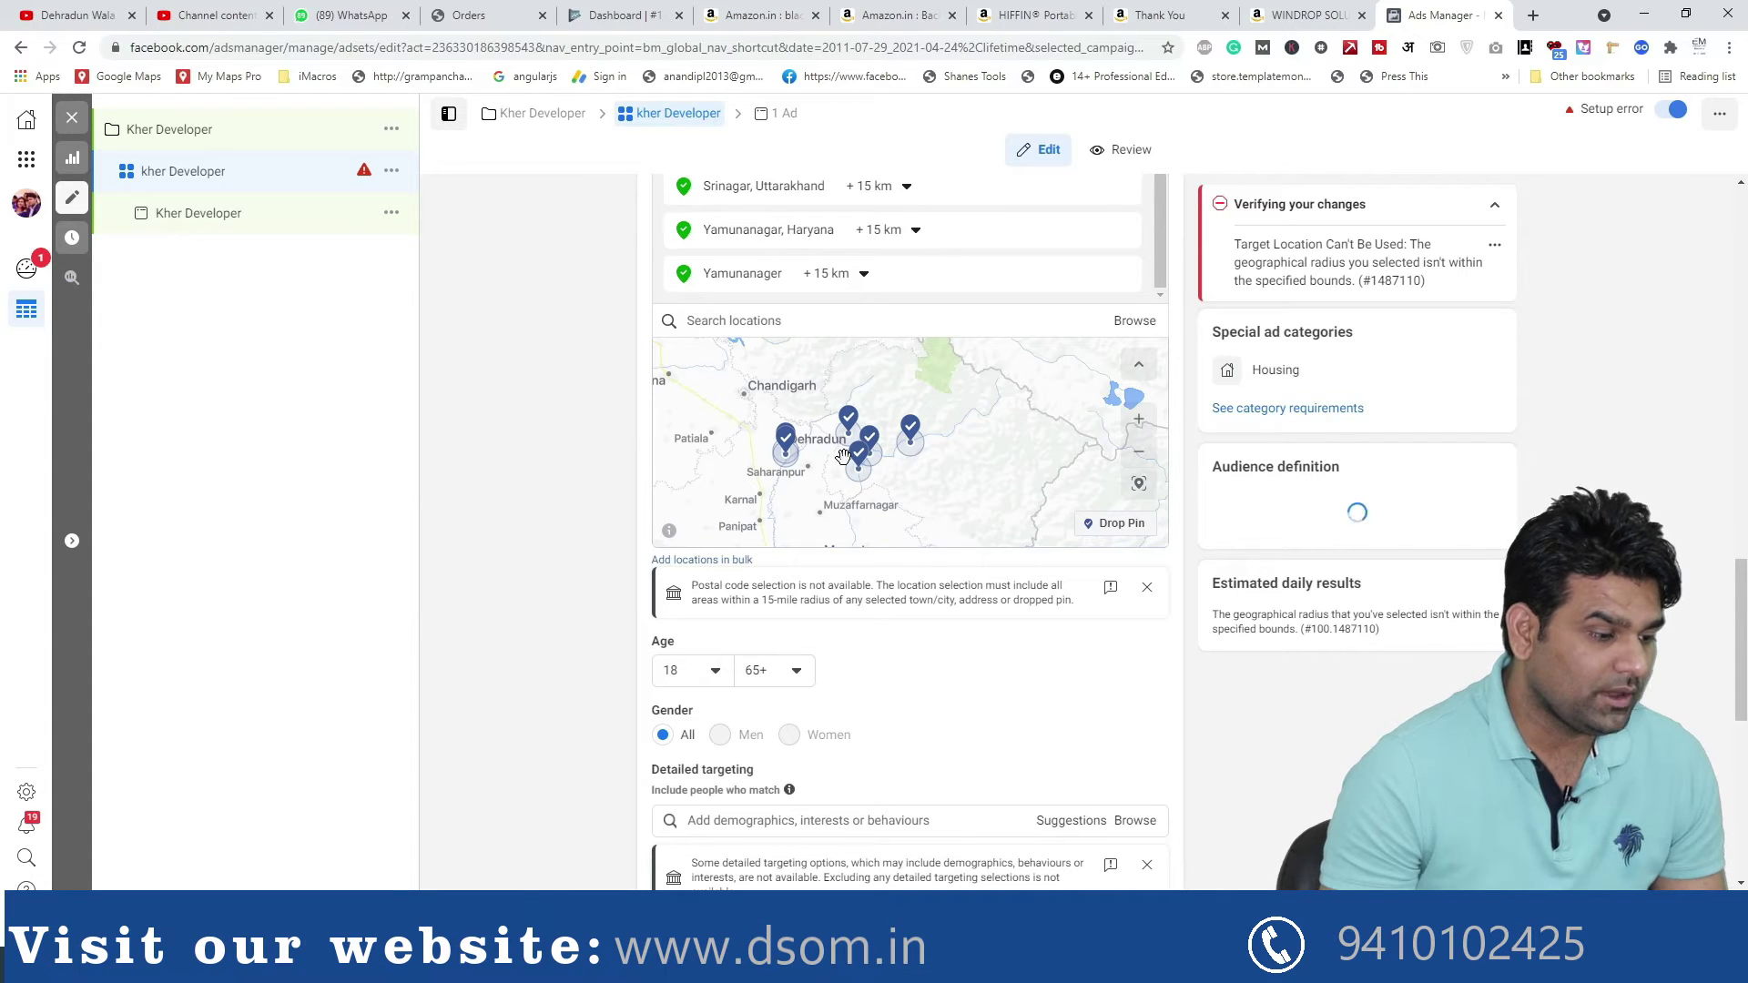
{"action": "scroll", "coordinate": [779, 488], "scroll_direction": "down", "scroll_amount": 1}
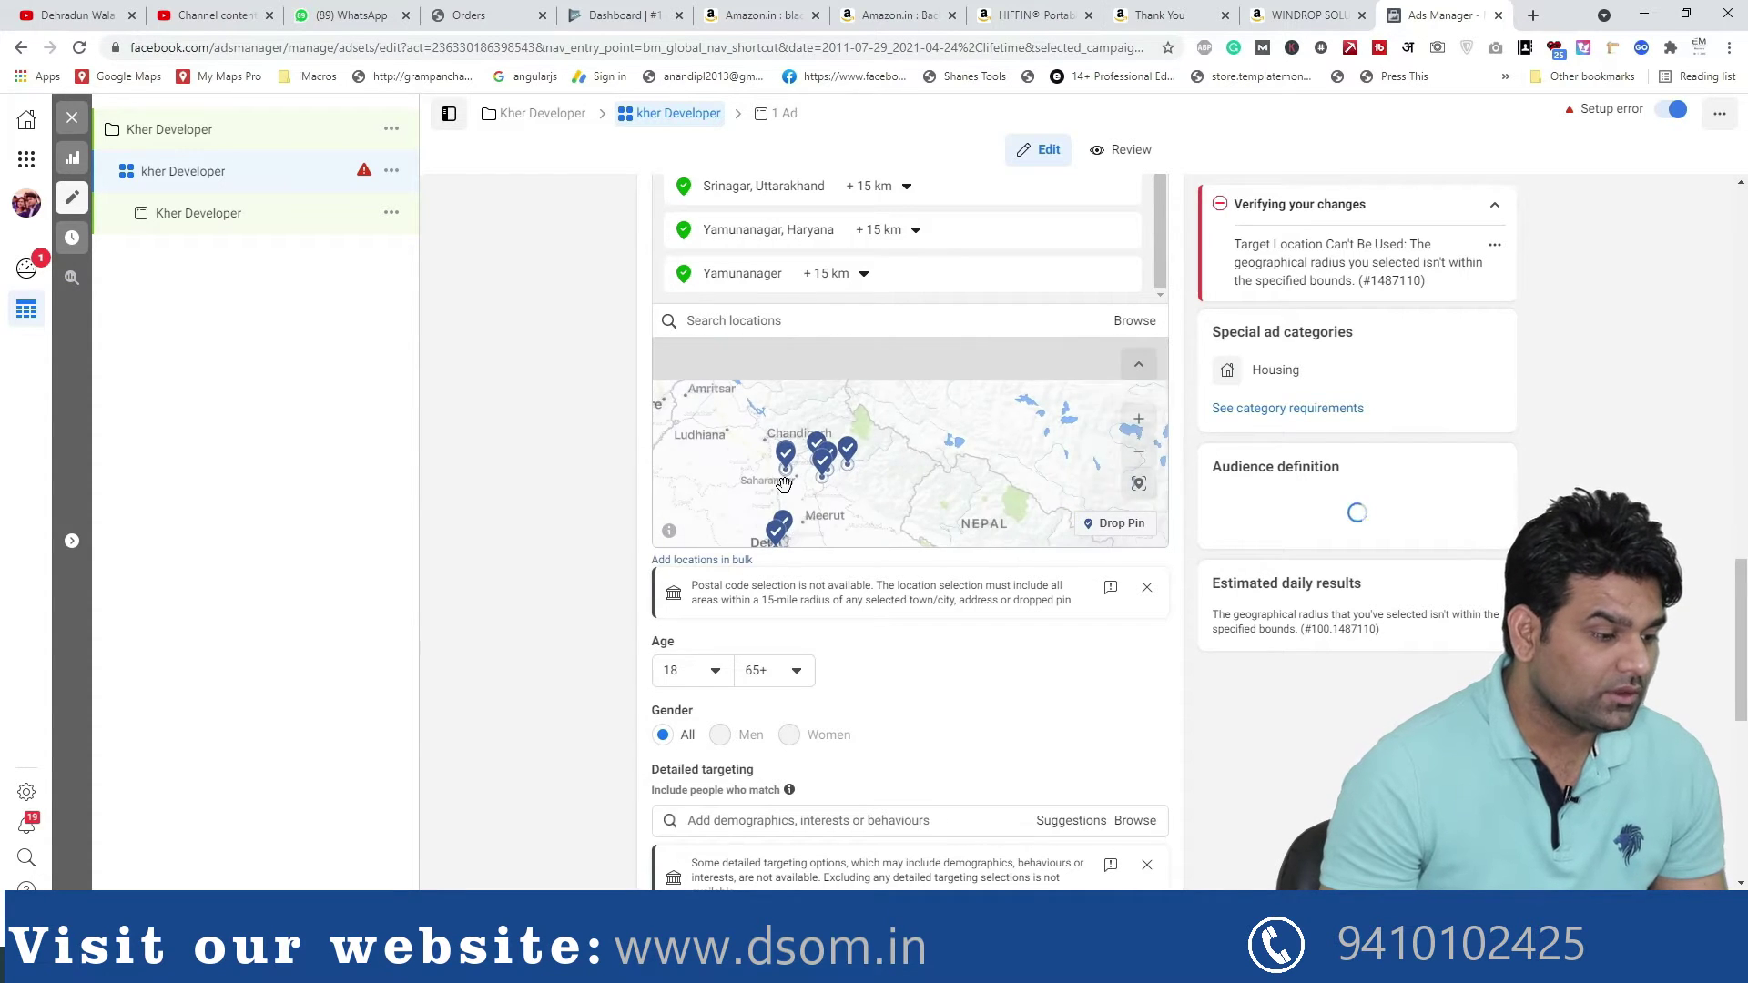
{"action": "scroll", "coordinate": [772, 496], "scroll_direction": "down", "scroll_amount": 1}
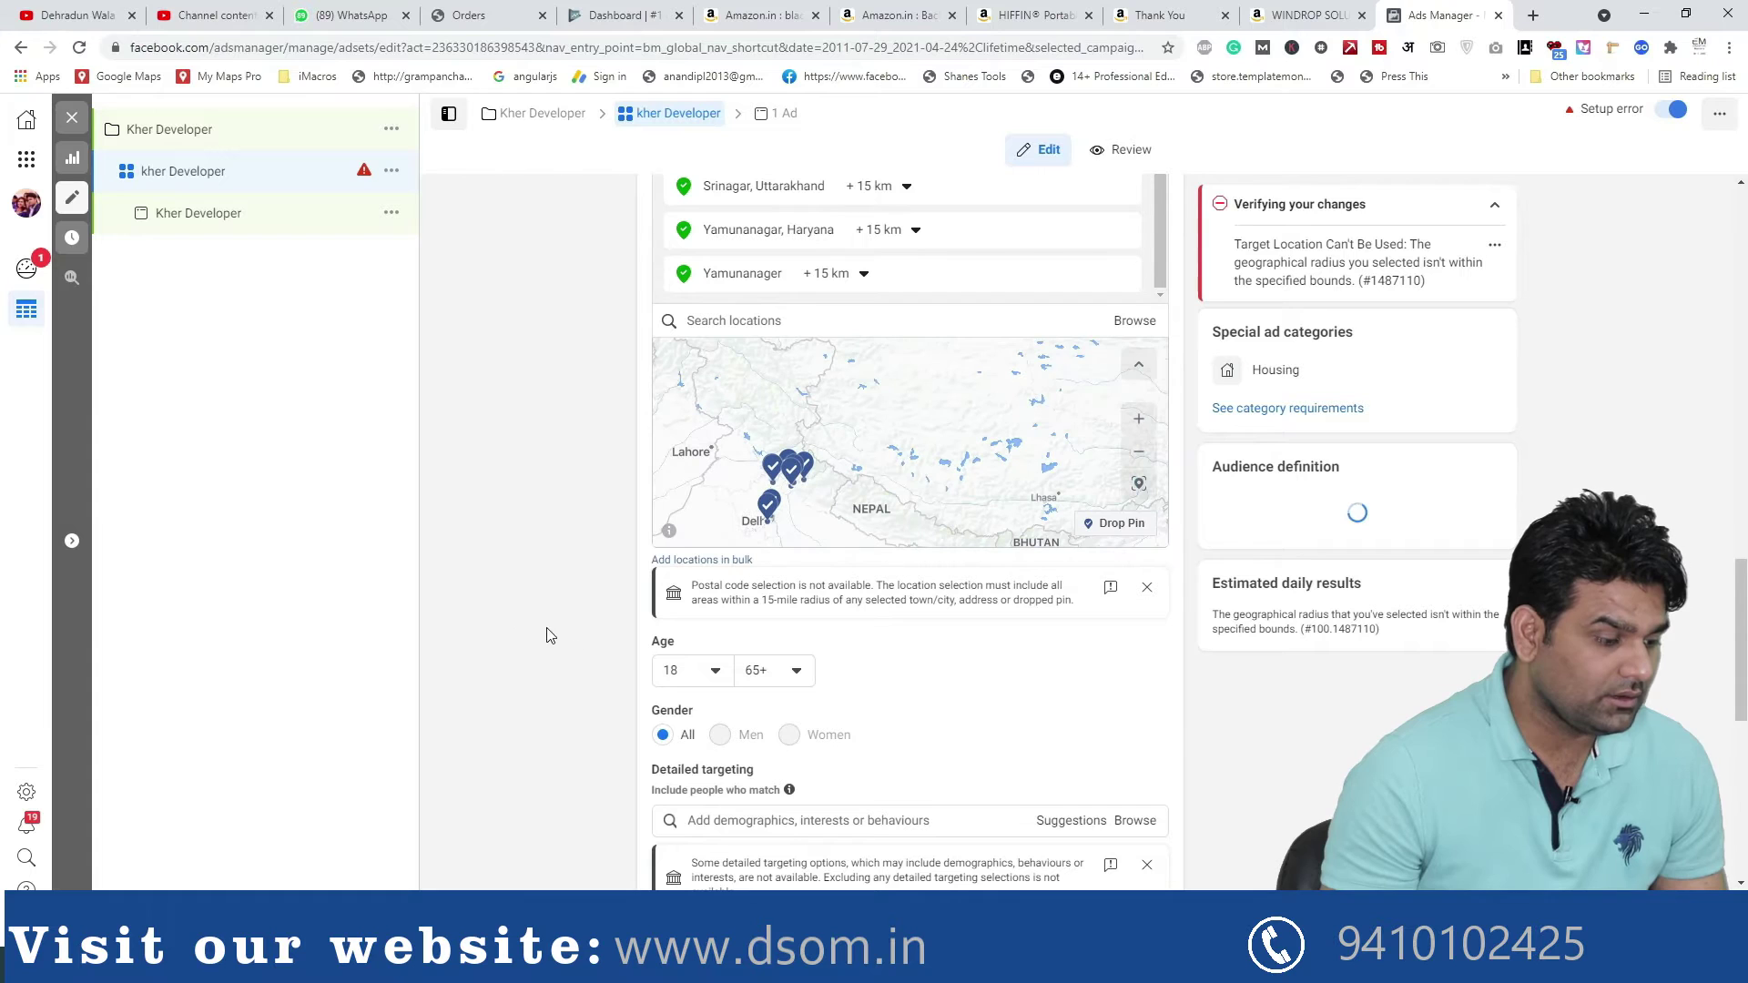
Check which minimum and maximum ages can be chosen for the ad set's audience
{"action": "left_click", "coordinate": [713, 674]}
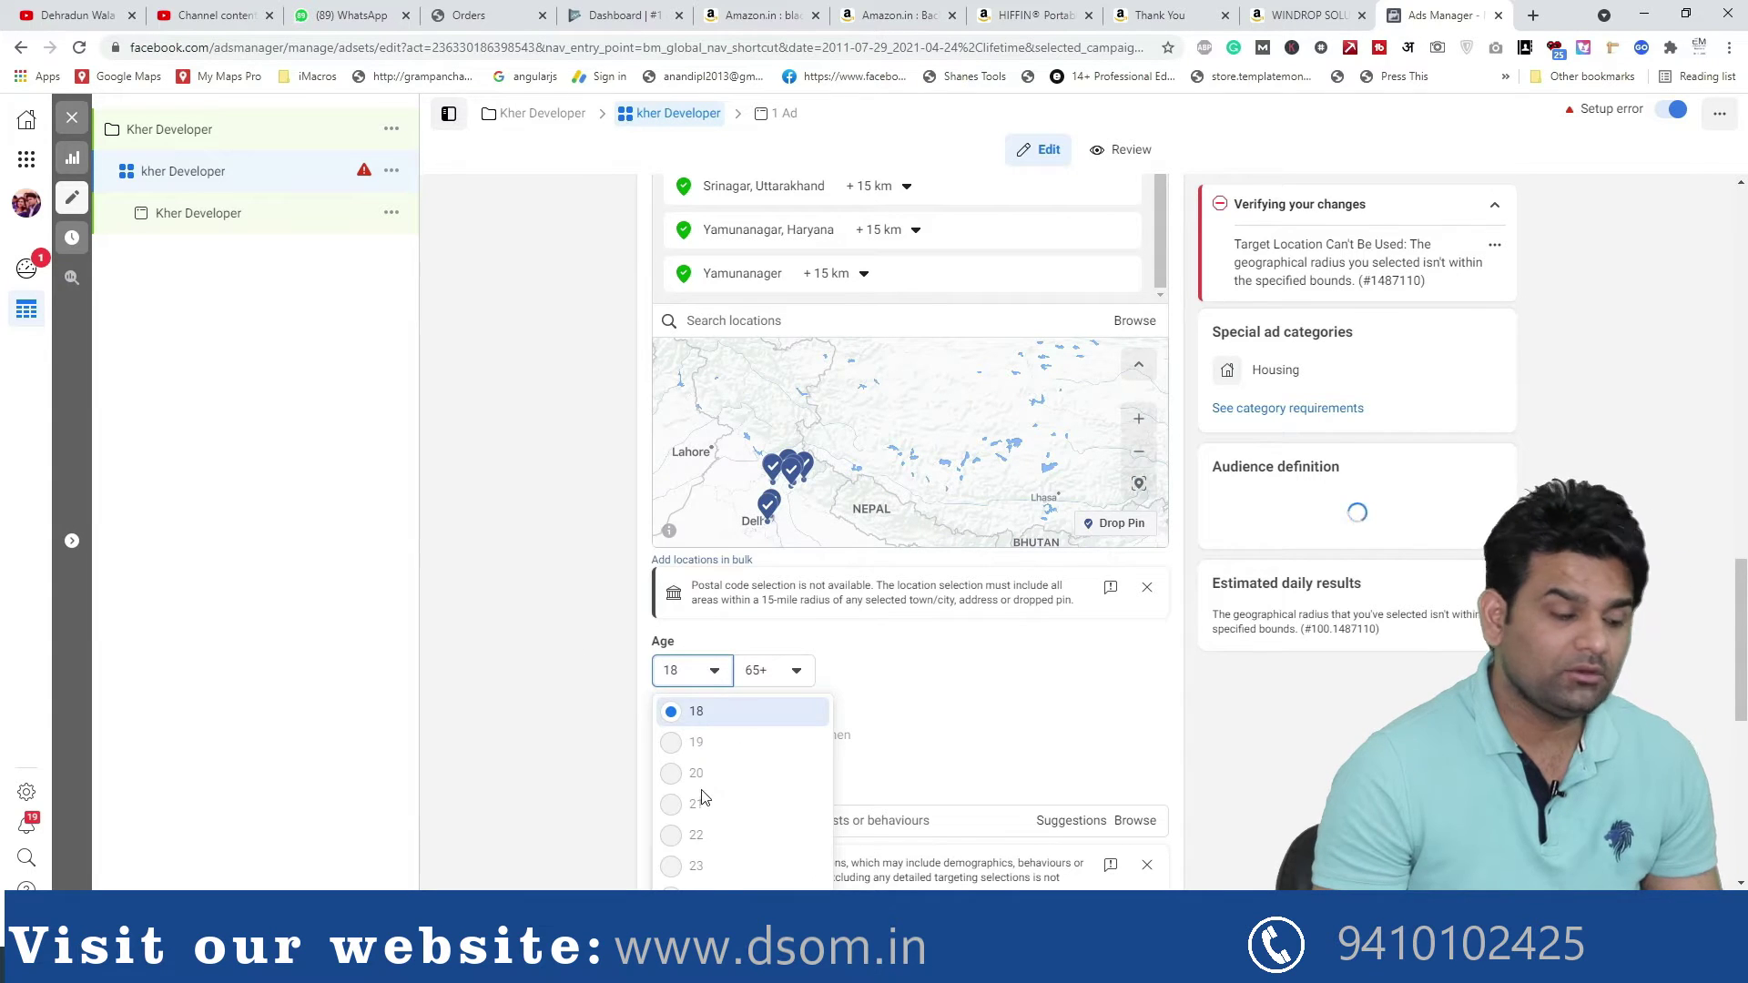
{"action": "scroll", "coordinate": [703, 800], "scroll_direction": "down", "scroll_amount": 1}
{"action": "scroll", "coordinate": [702, 800], "scroll_direction": "down", "scroll_amount": 1}
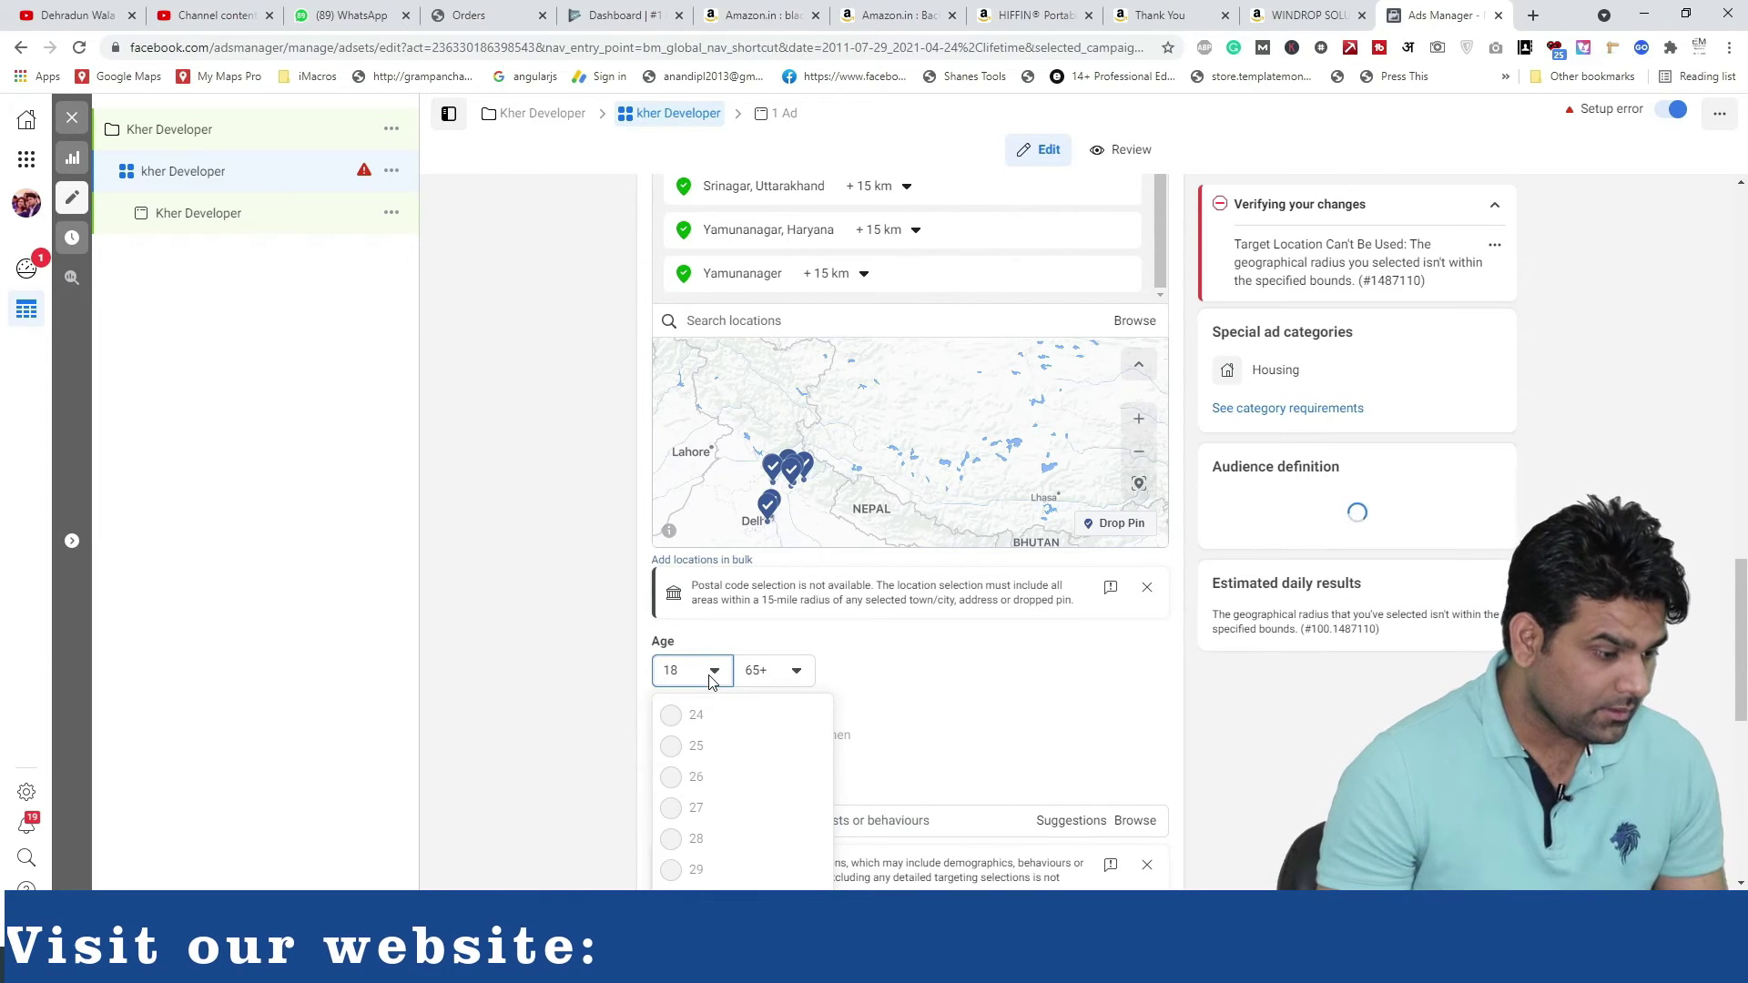
{"action": "left_click", "coordinate": [711, 683]}
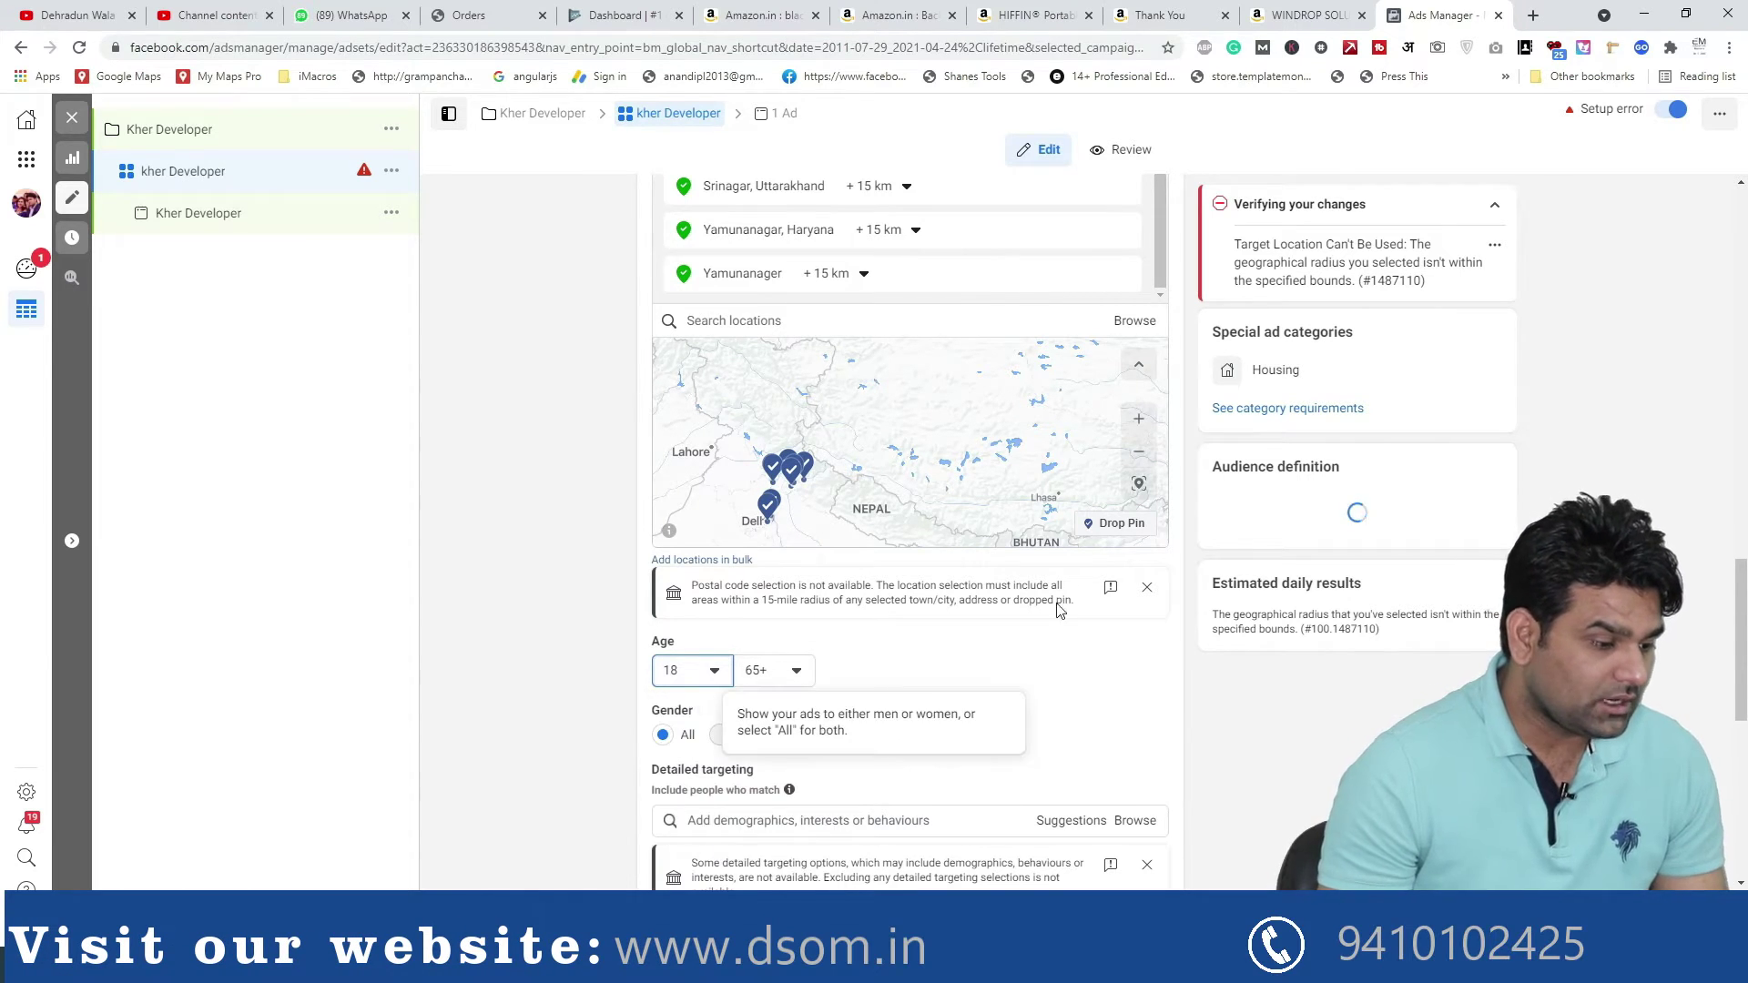
{"action": "scroll", "coordinate": [859, 587], "scroll_direction": "up", "scroll_amount": 1}
{"action": "scroll", "coordinate": [859, 587], "scroll_direction": "up", "scroll_amount": 3}
{"action": "scroll", "coordinate": [729, 510], "scroll_direction": "down", "scroll_amount": 7}
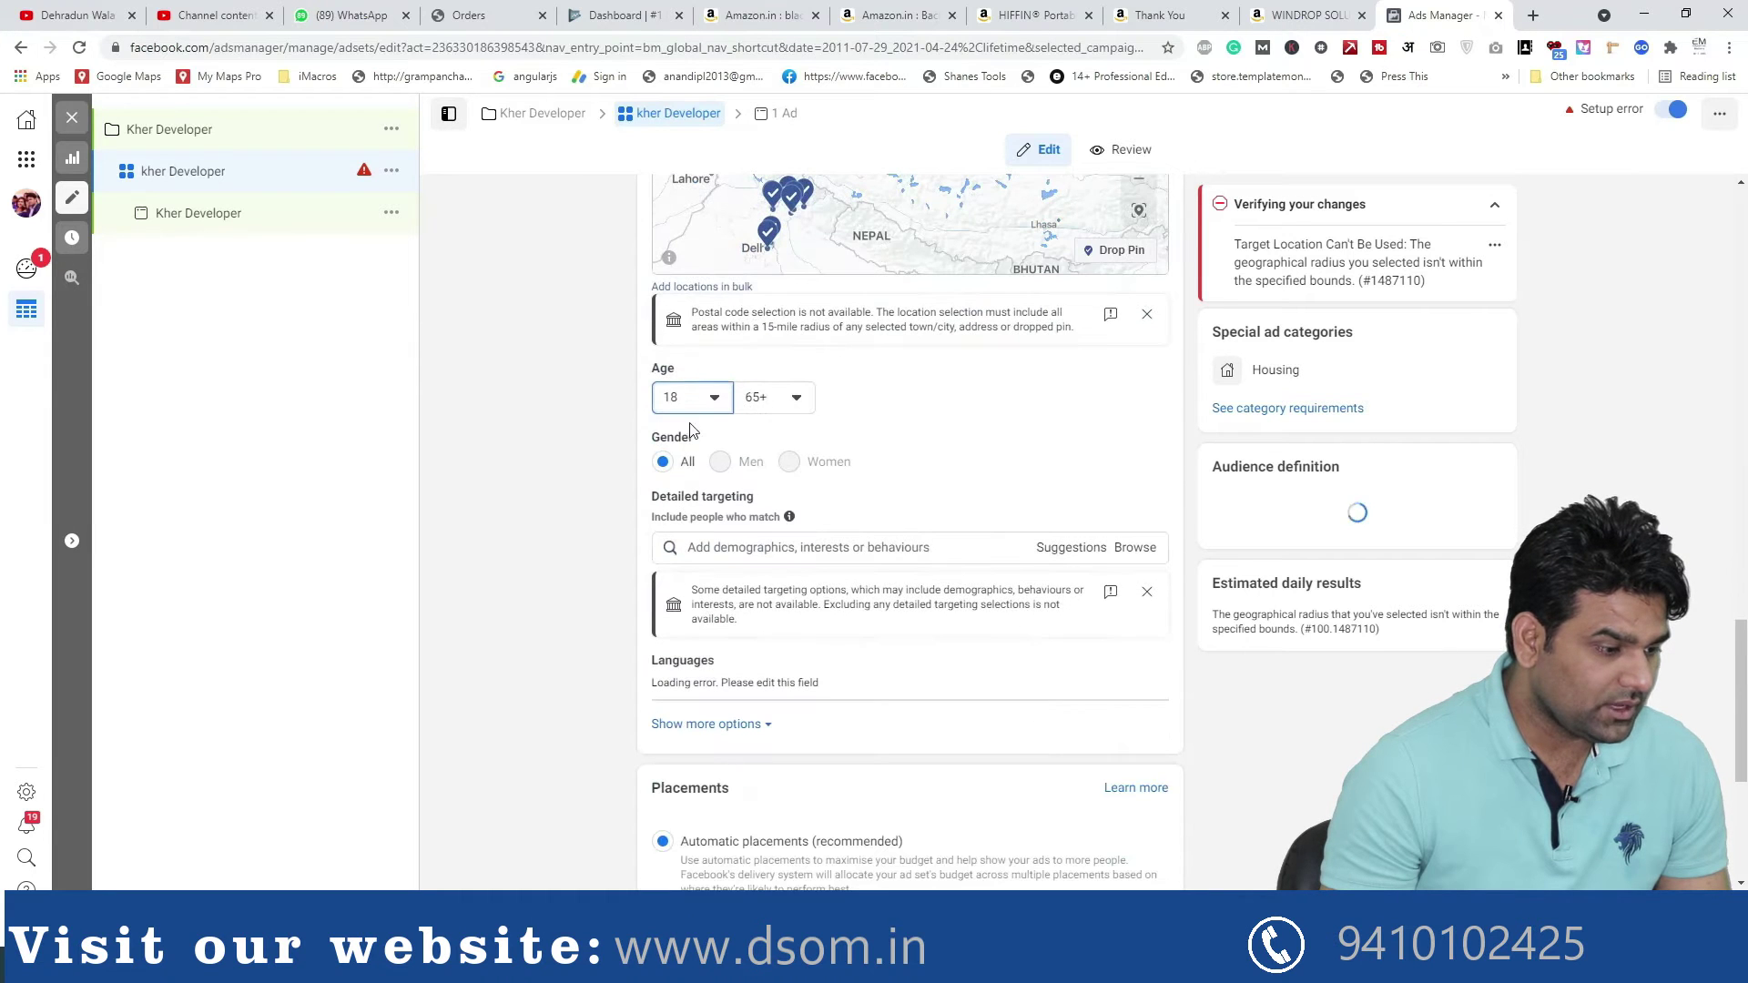
{"action": "left_click", "coordinate": [704, 401]}
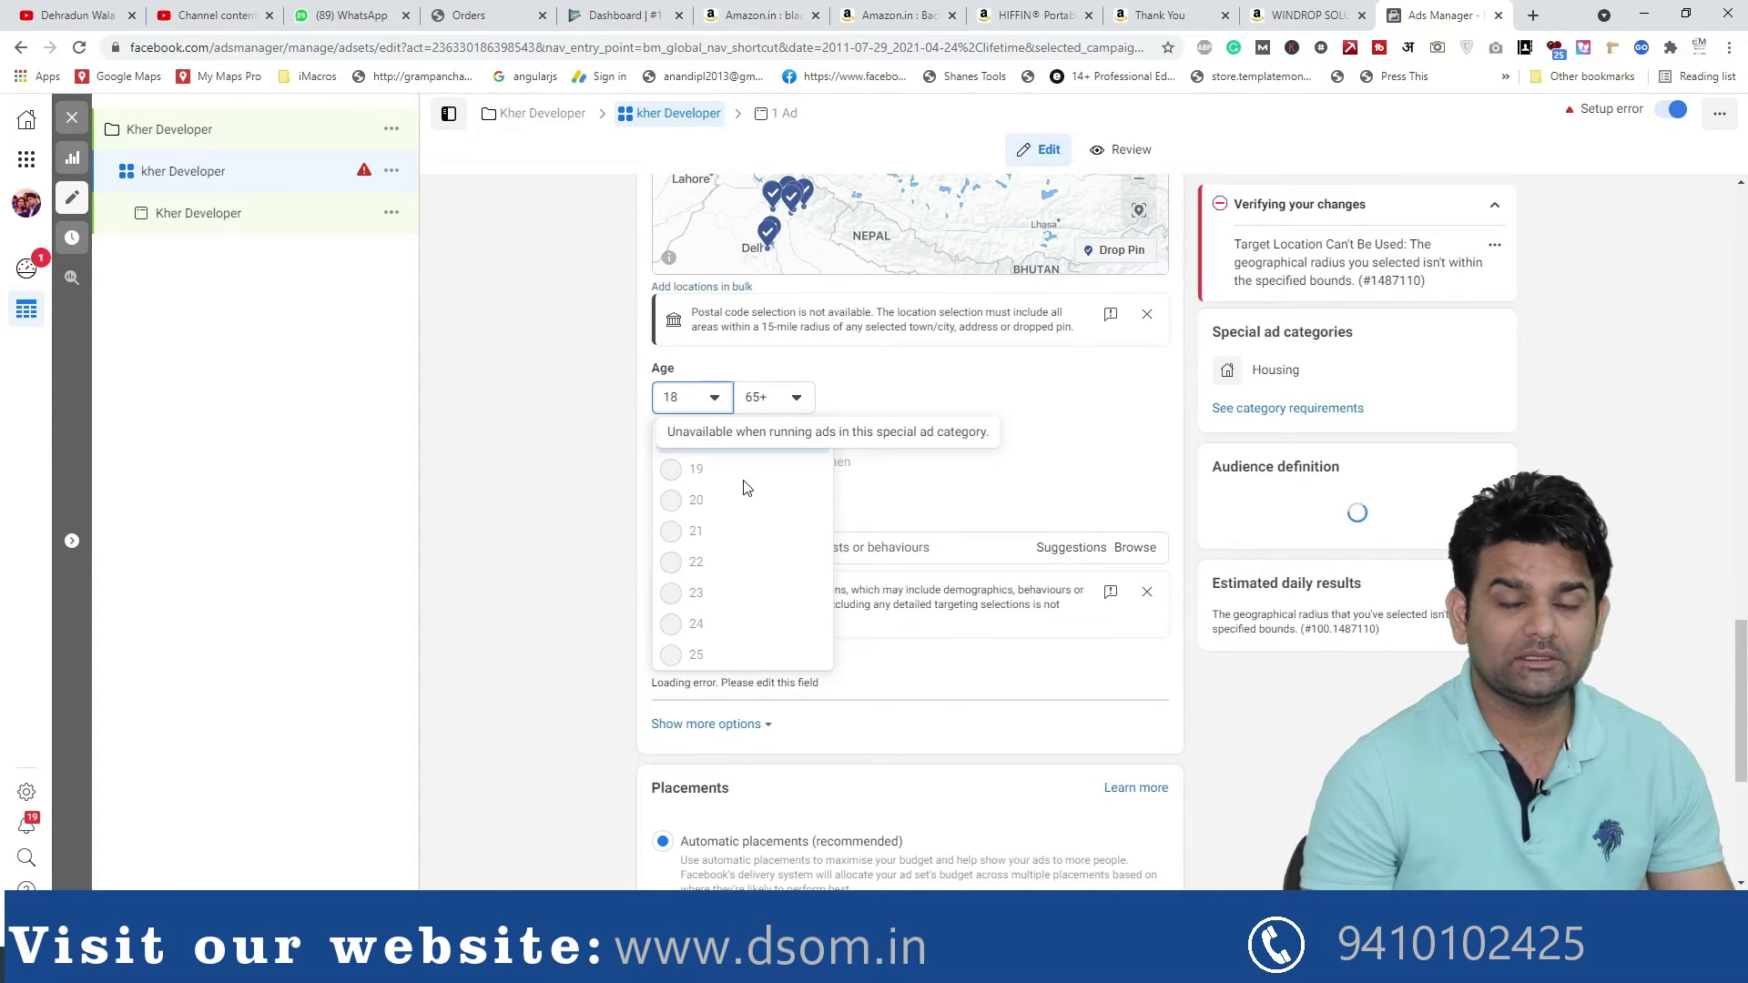
{"action": "scroll", "coordinate": [697, 610], "scroll_direction": "down", "scroll_amount": 5}
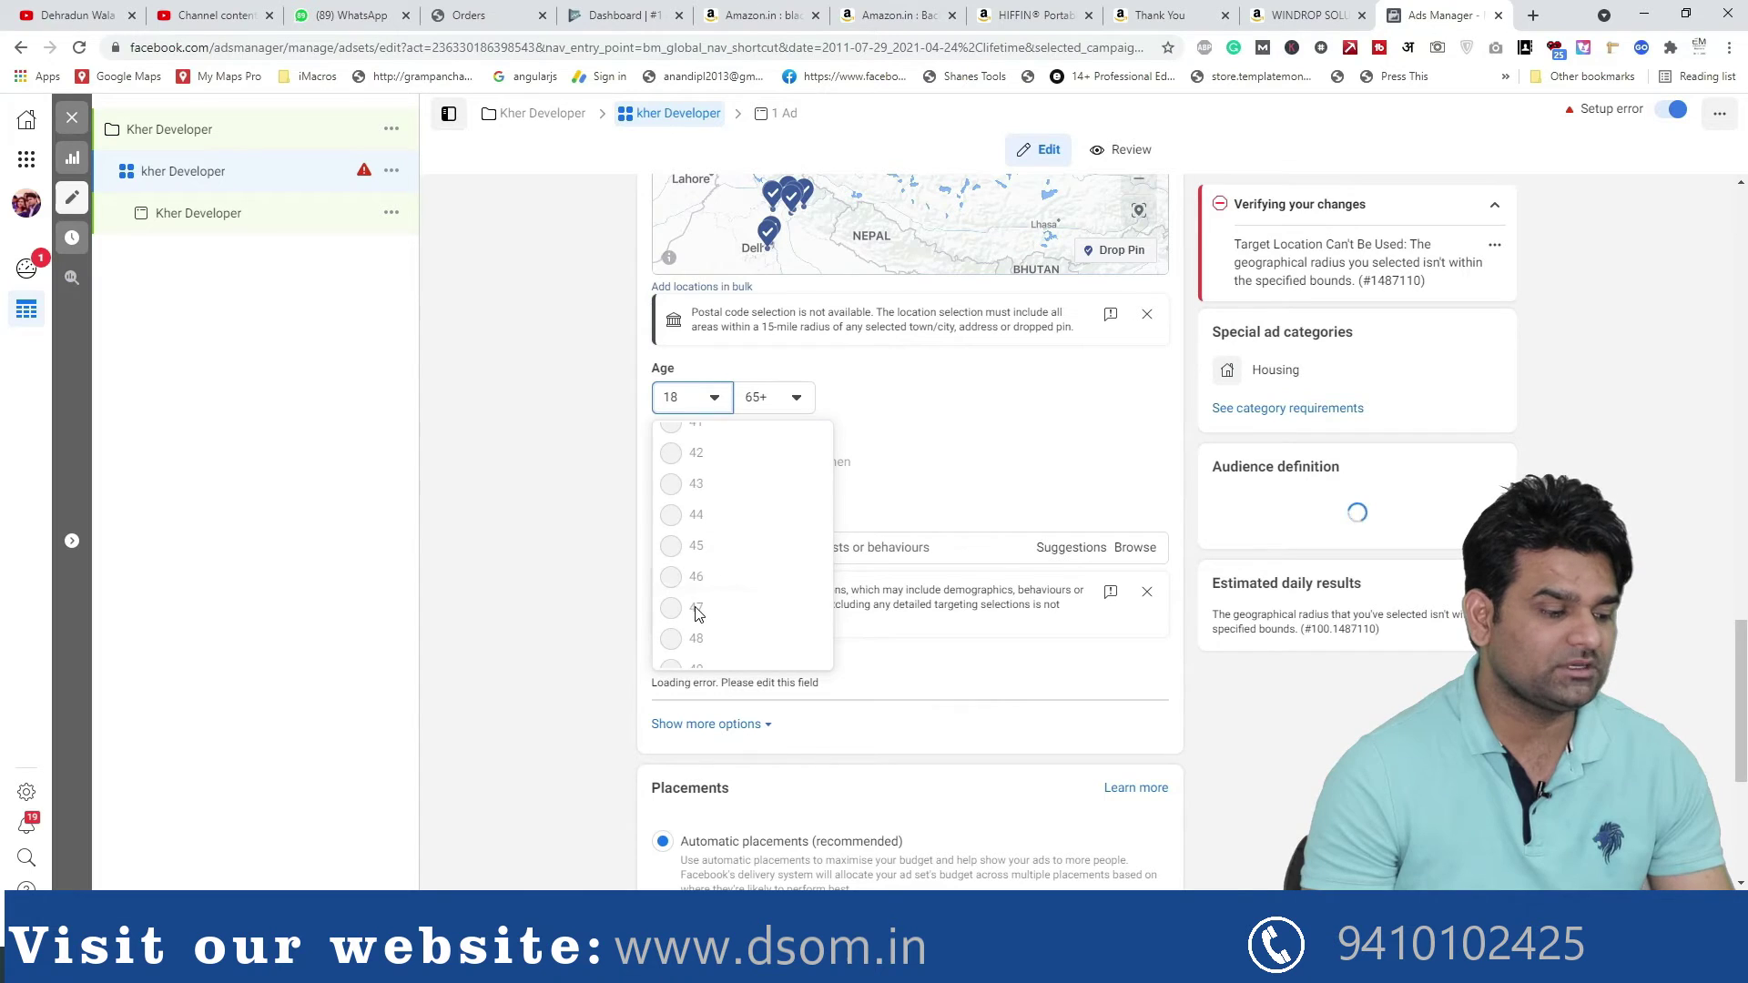
{"action": "left_click", "coordinate": [799, 401]}
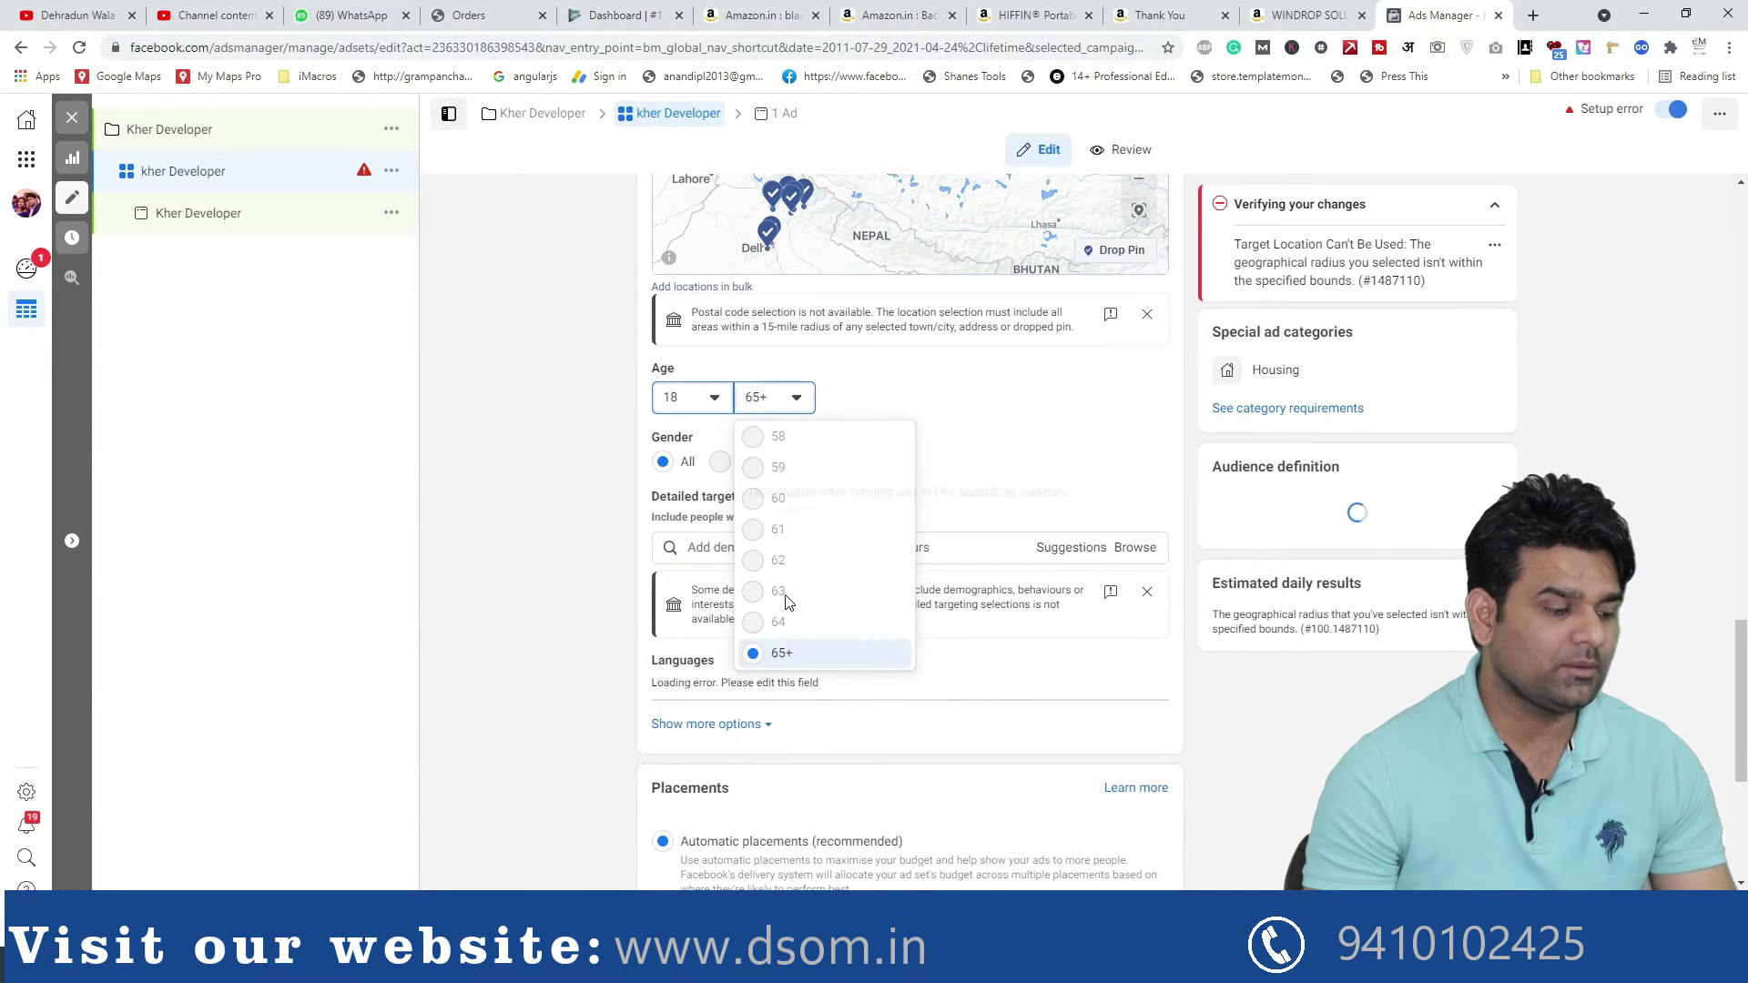
{"action": "middle_click", "coordinate": [1030, 477]}
{"action": "left_click", "coordinate": [1015, 486]}
Review the ad set's settings from the audience locations up to the catalogue, Facebook Page and lead method
{"action": "scroll", "coordinate": [681, 561], "scroll_direction": "up", "scroll_amount": 5}
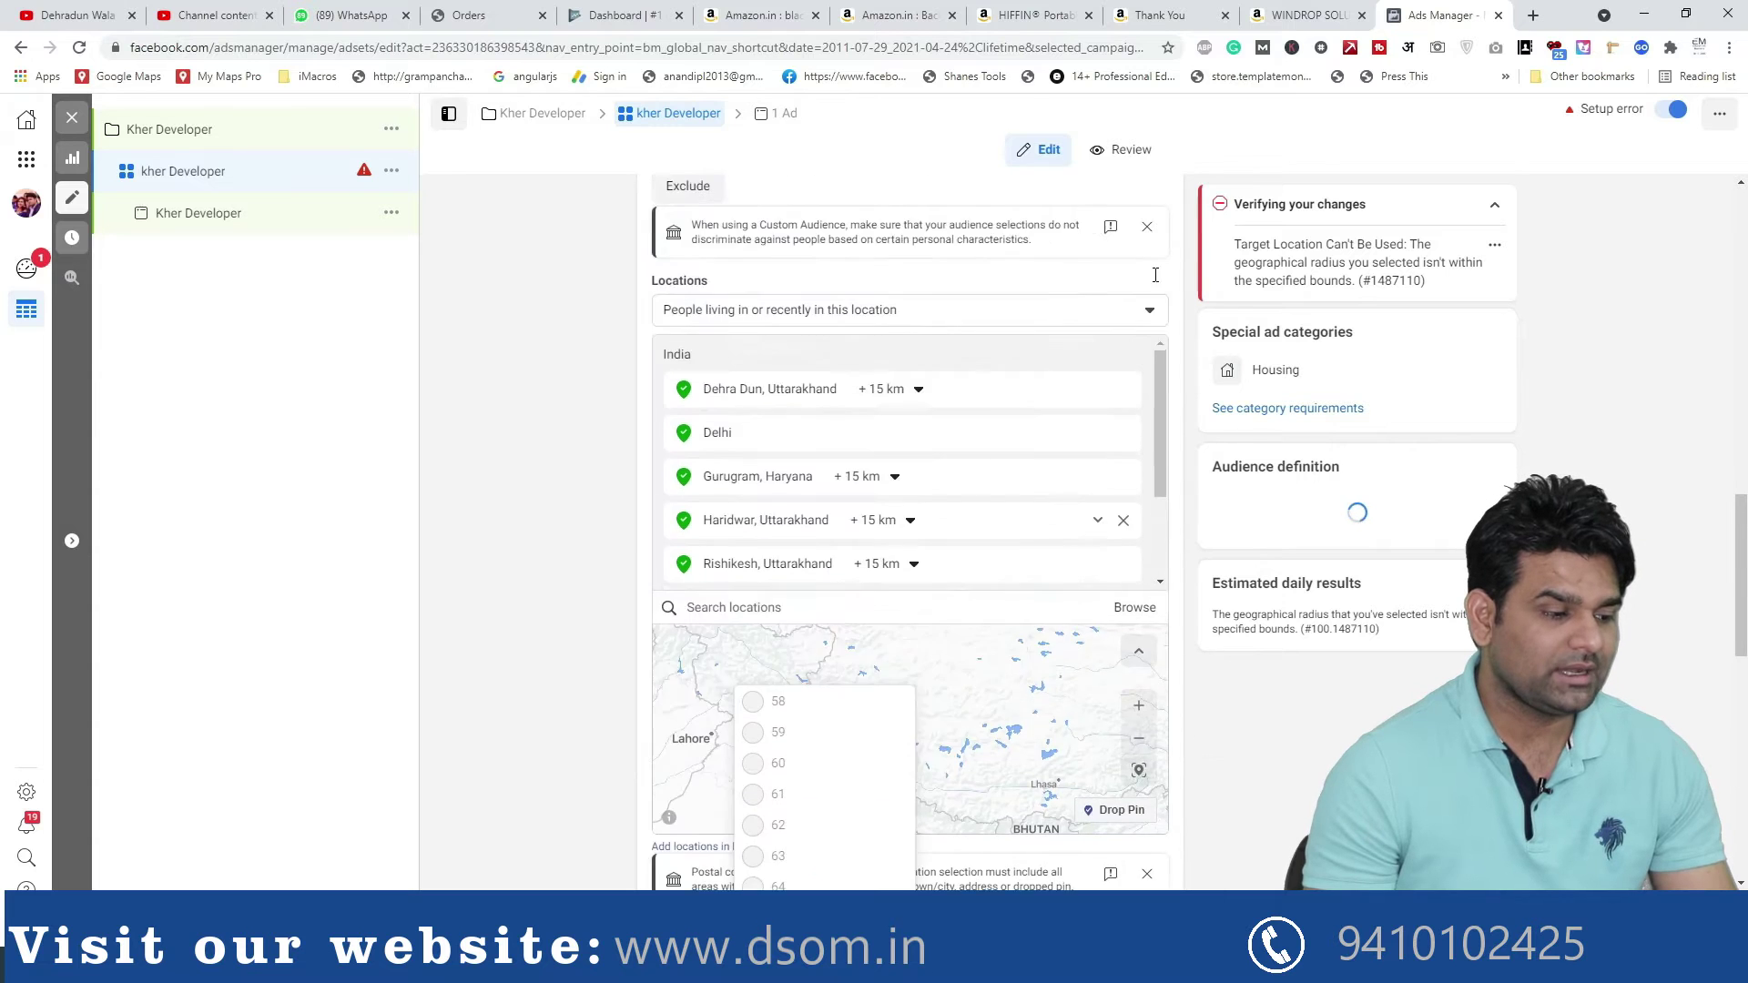
{"action": "scroll", "coordinate": [681, 562], "scroll_direction": "up", "scroll_amount": 1}
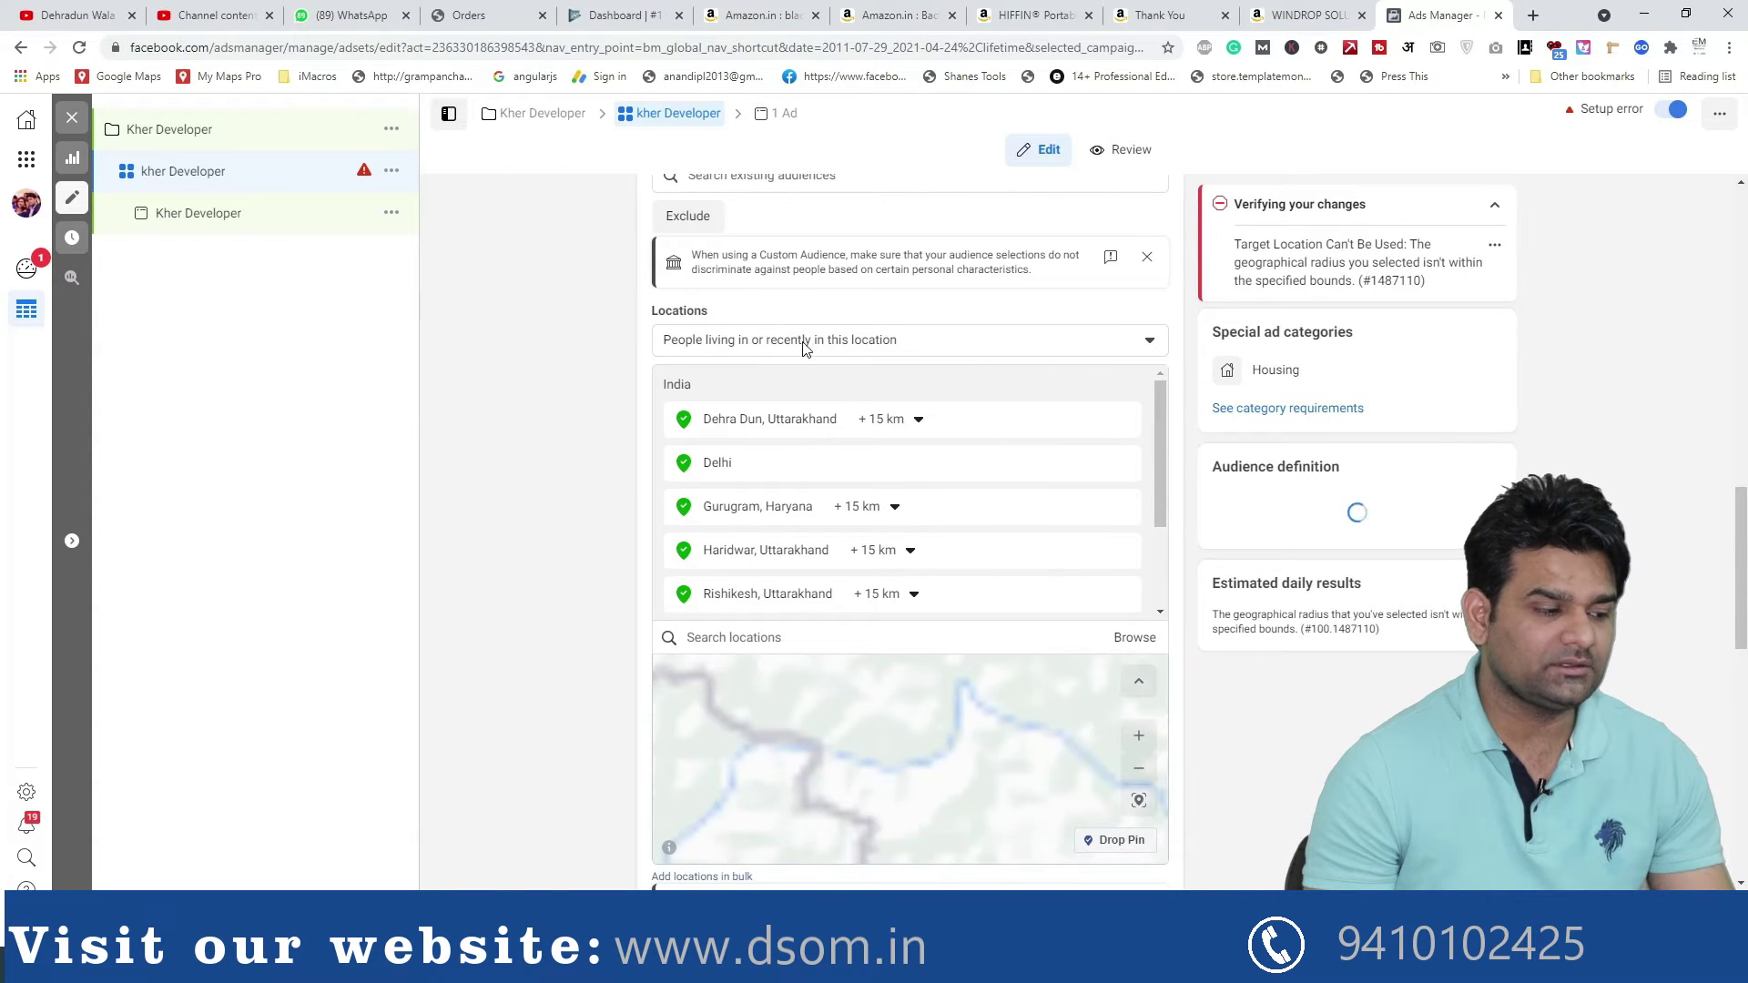
{"action": "scroll", "coordinate": [809, 343], "scroll_direction": "up", "scroll_amount": 5}
{"action": "scroll", "coordinate": [1002, 419], "scroll_direction": "up", "scroll_amount": 6}
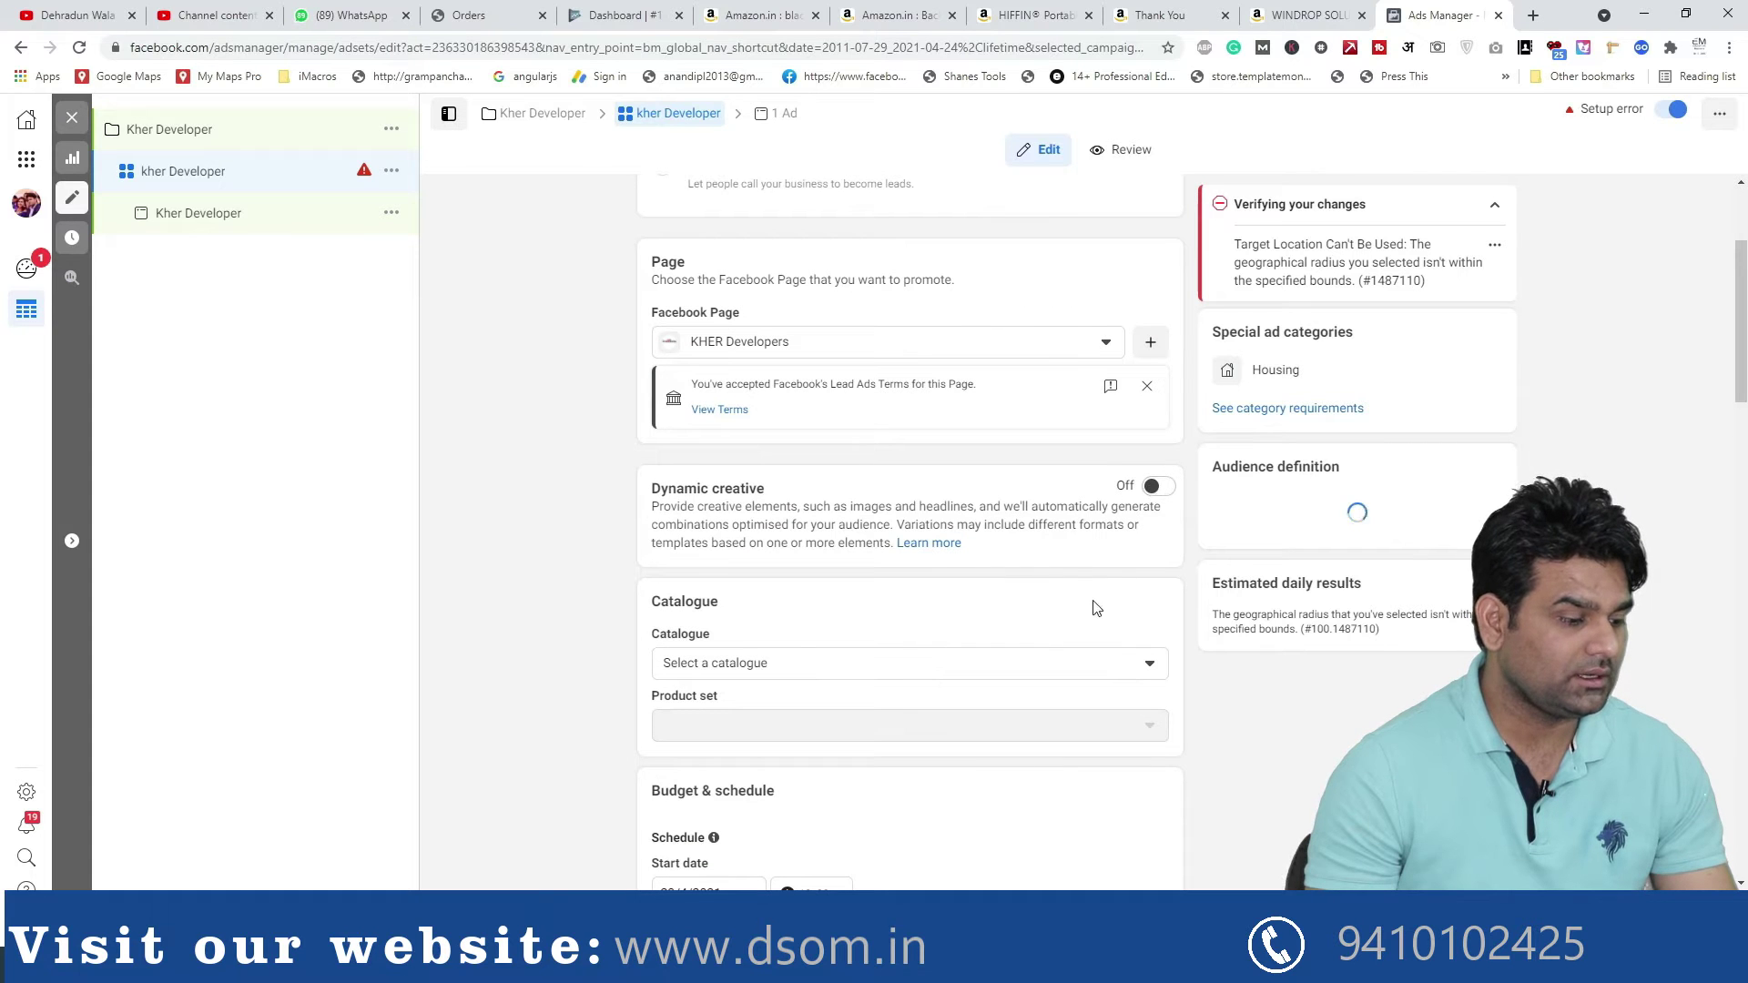
{"action": "scroll", "coordinate": [1002, 446], "scroll_direction": "up", "scroll_amount": 2}
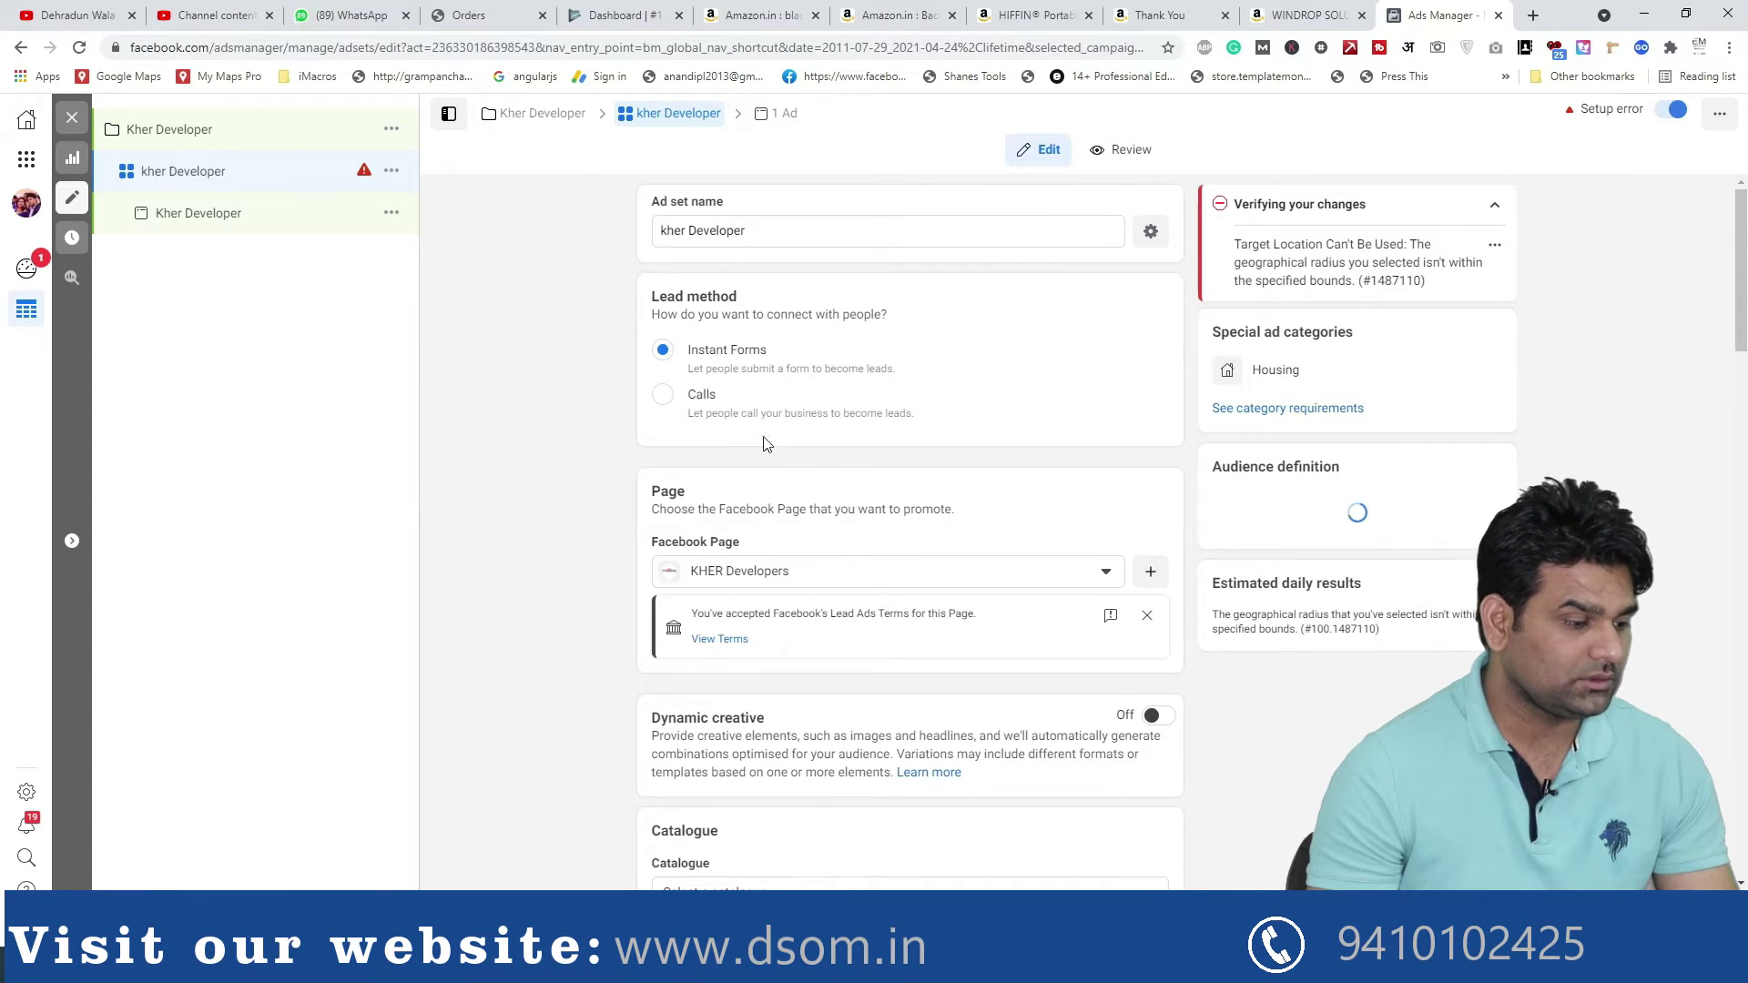
{"action": "scroll", "coordinate": [769, 492], "scroll_direction": "down", "scroll_amount": 1}
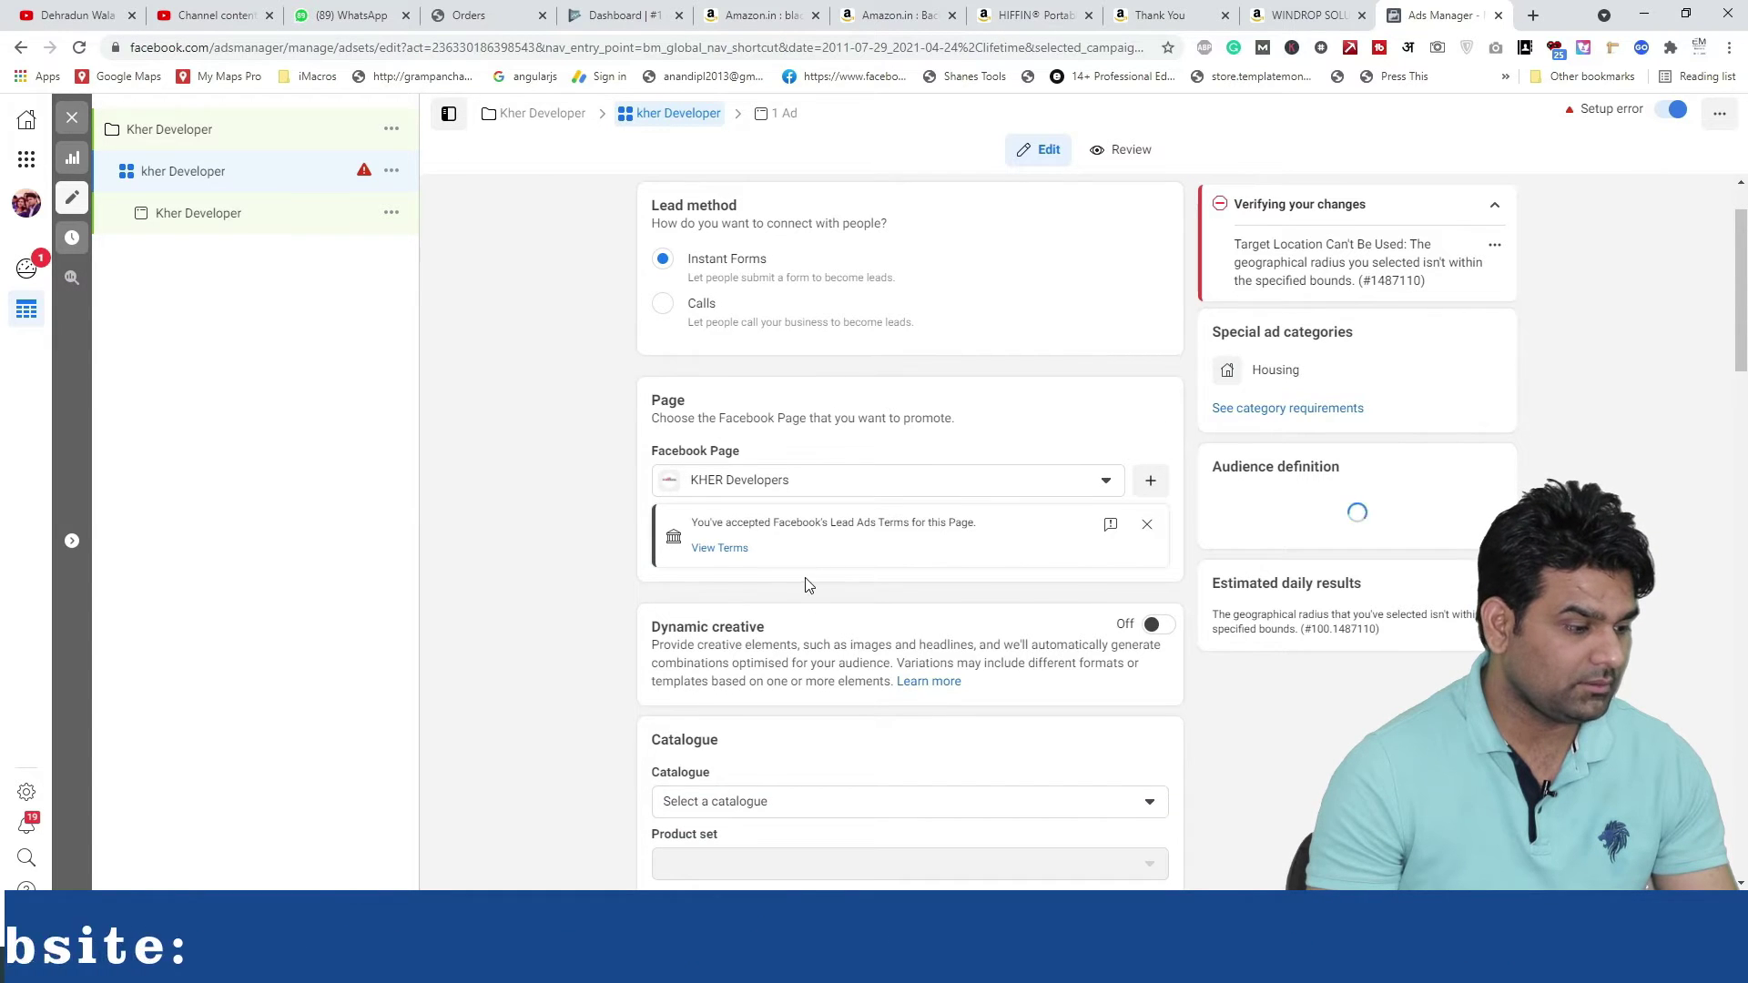
{"action": "scroll", "coordinate": [815, 556], "scroll_direction": "down", "scroll_amount": 8}
{"action": "scroll", "coordinate": [1002, 419], "scroll_direction": "up", "scroll_amount": 8}
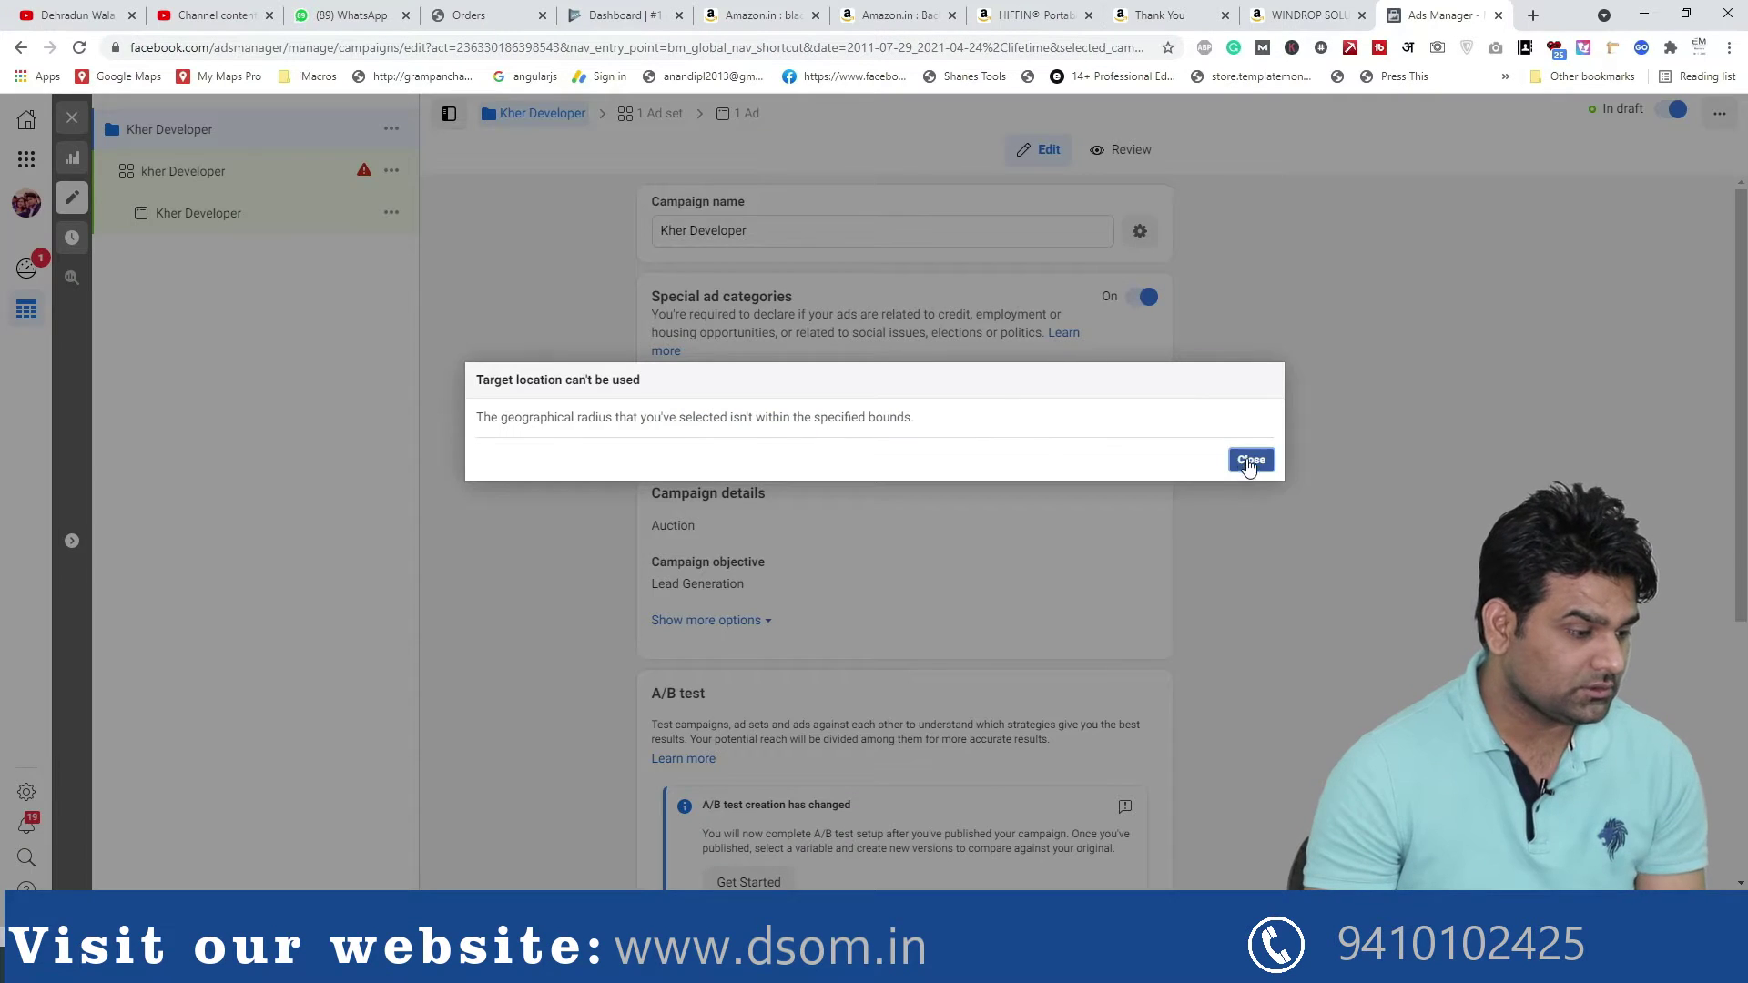
Dismiss the target location error and turn off special ad categories for the Kher Developer campaign
{"action": "left_click", "coordinate": [1251, 460]}
{"action": "left_click", "coordinate": [914, 392]}
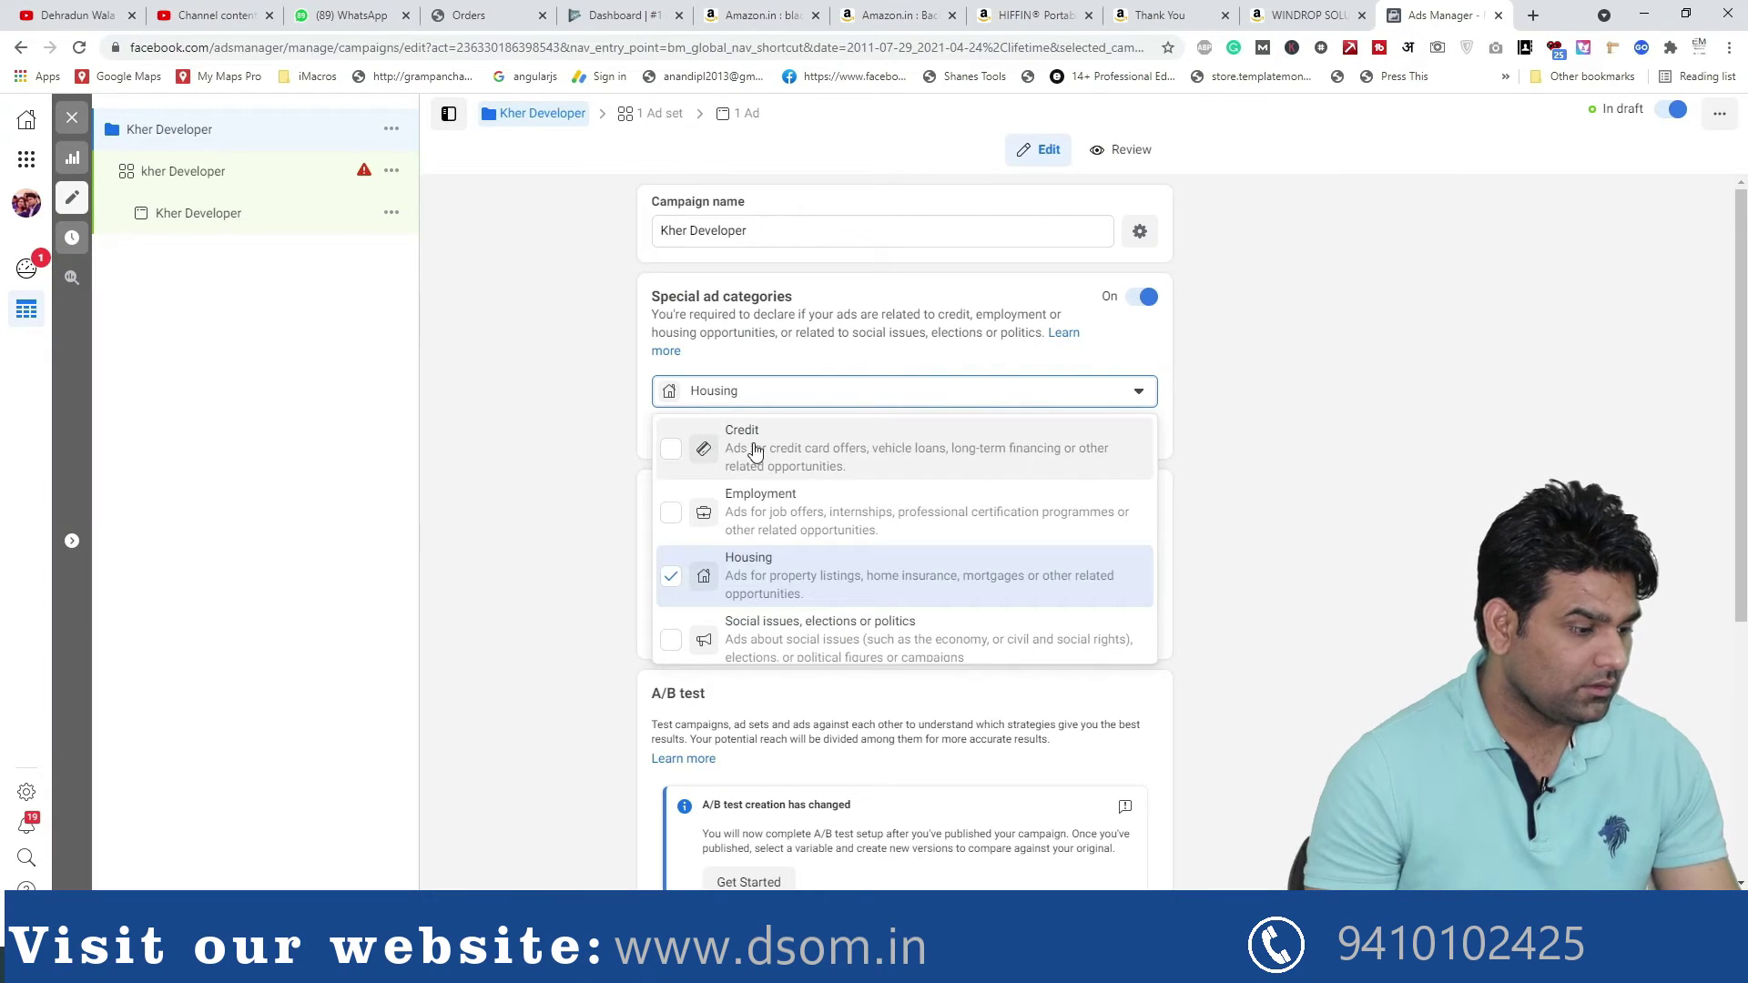
{"action": "left_click", "coordinate": [1339, 472]}
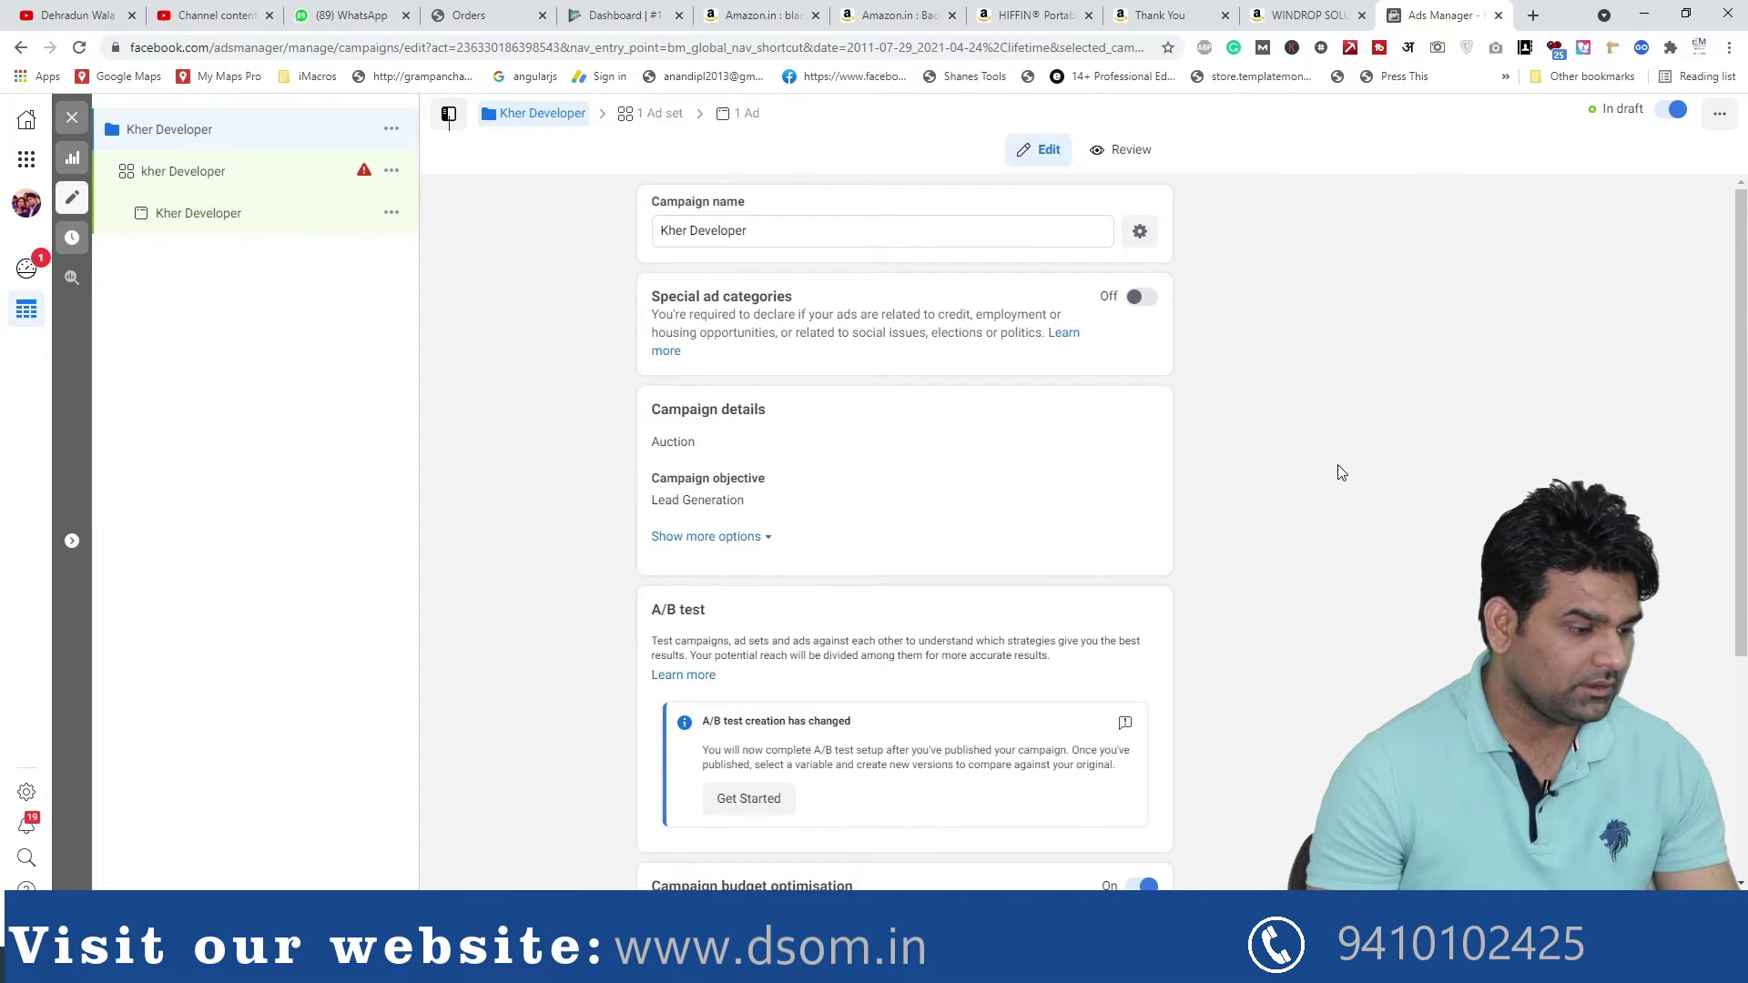
{"action": "scroll", "coordinate": [1338, 472], "scroll_direction": "down", "scroll_amount": 4}
Return to the kher Developer ad set and set the audience's minimum age to 30
{"action": "left_click", "coordinate": [650, 113]}
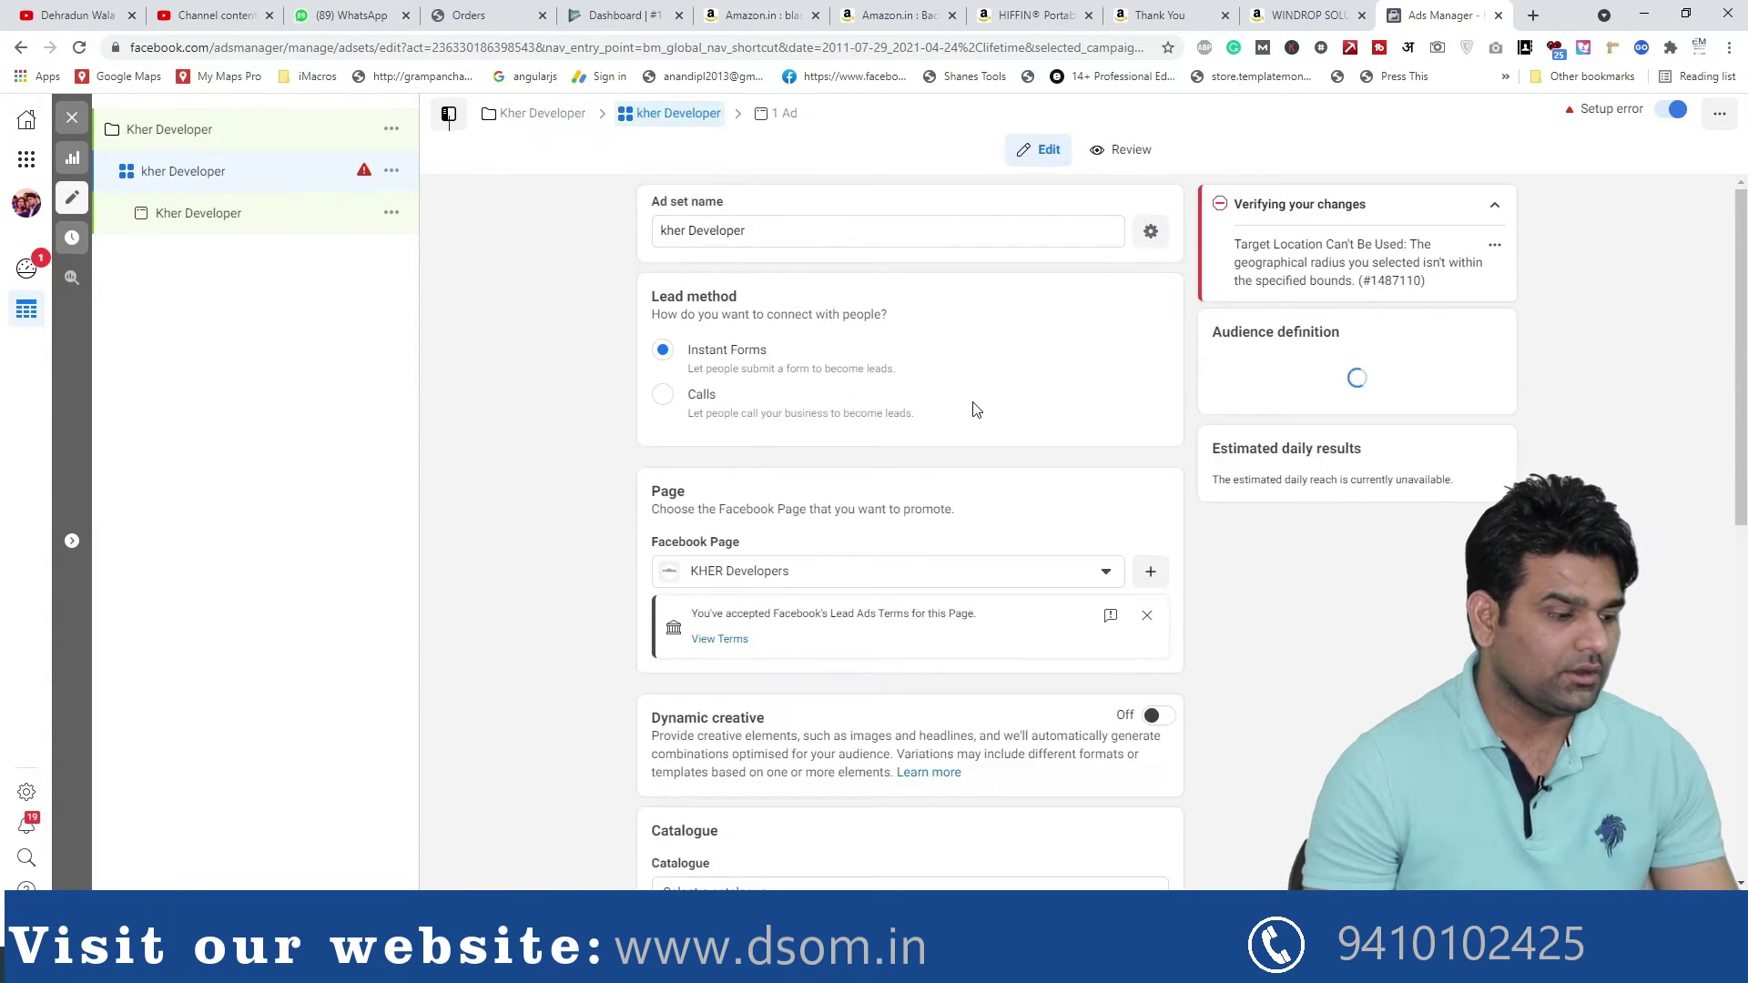
{"action": "scroll", "coordinate": [817, 587], "scroll_direction": "down", "scroll_amount": 3}
{"action": "scroll", "coordinate": [817, 587], "scroll_direction": "down", "scroll_amount": 15}
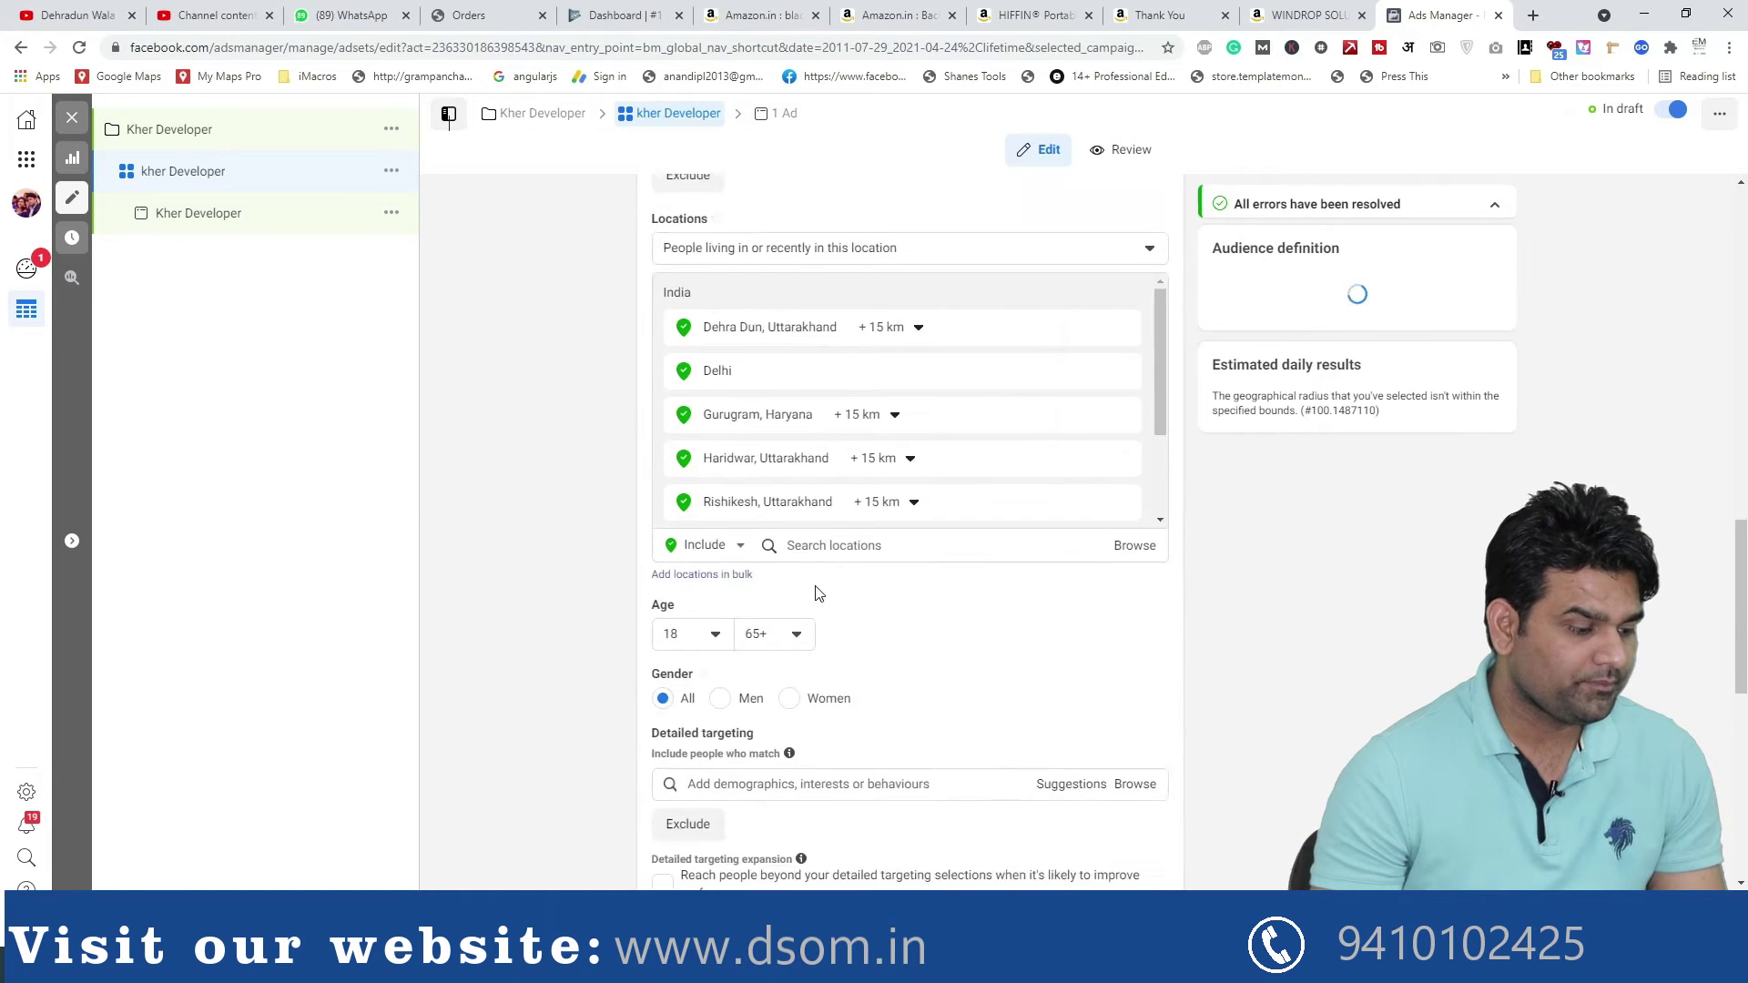
{"action": "scroll", "coordinate": [694, 283], "scroll_direction": "up", "scroll_amount": 5}
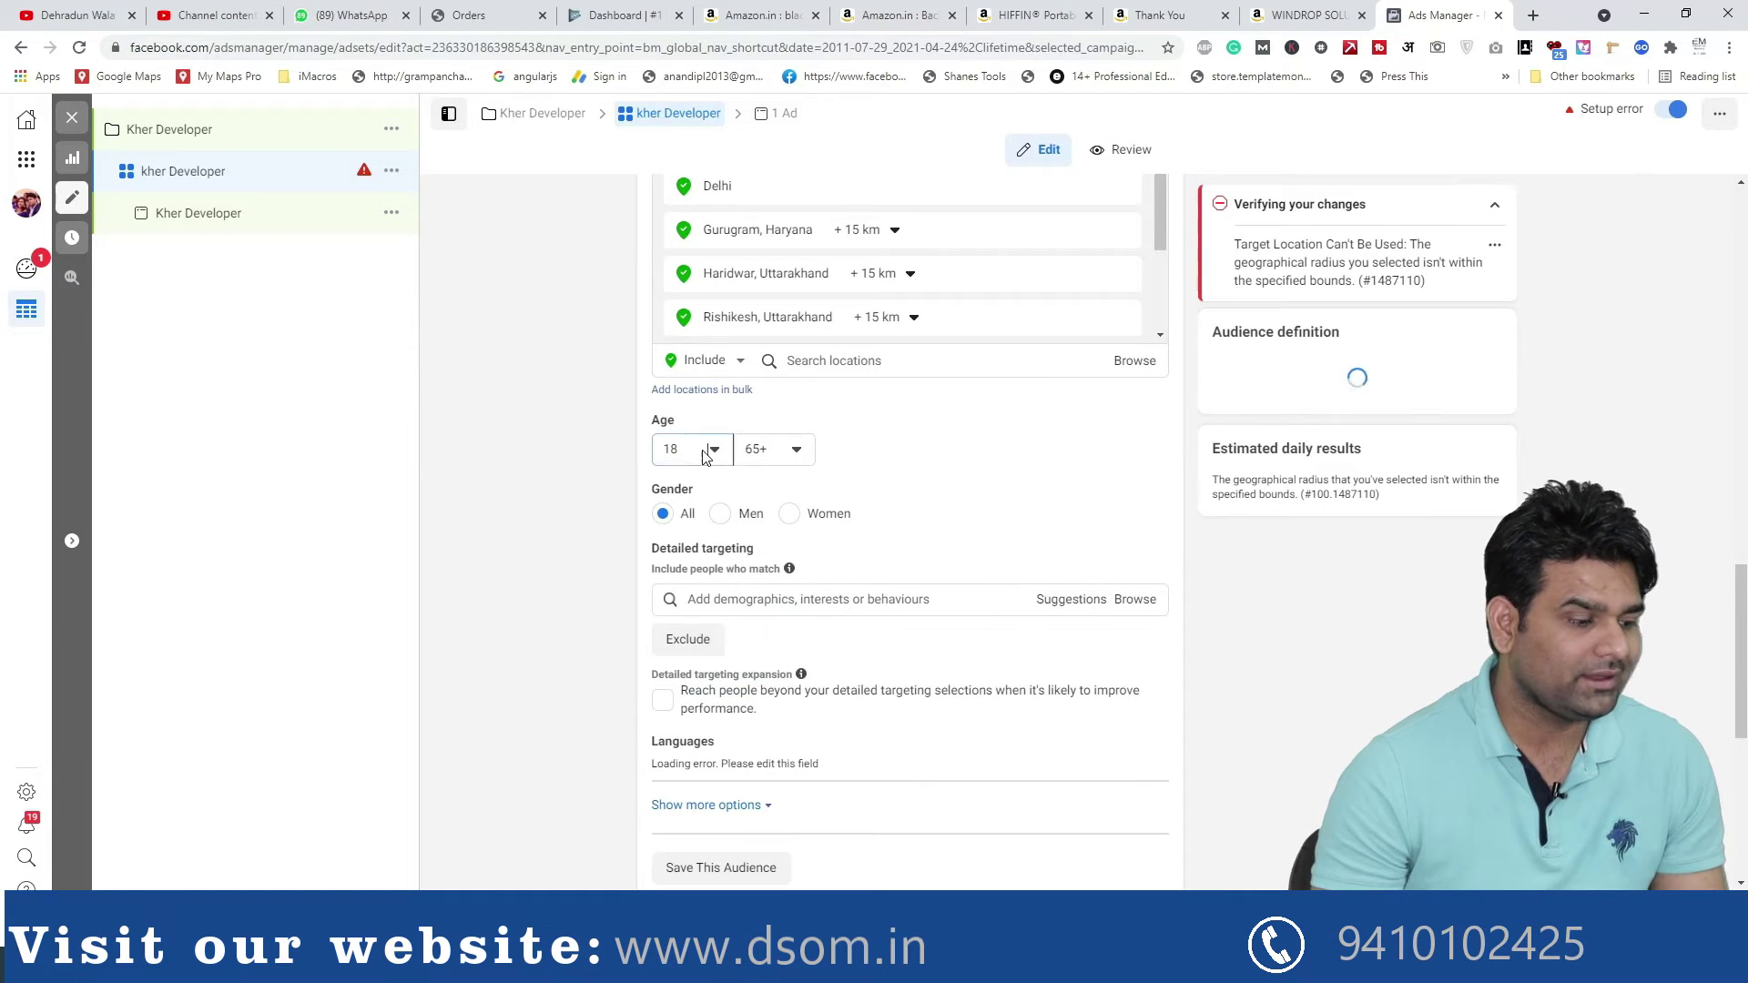
{"action": "left_click", "coordinate": [694, 449]}
{"action": "scroll", "coordinate": [696, 656], "scroll_direction": "down", "scroll_amount": 3}
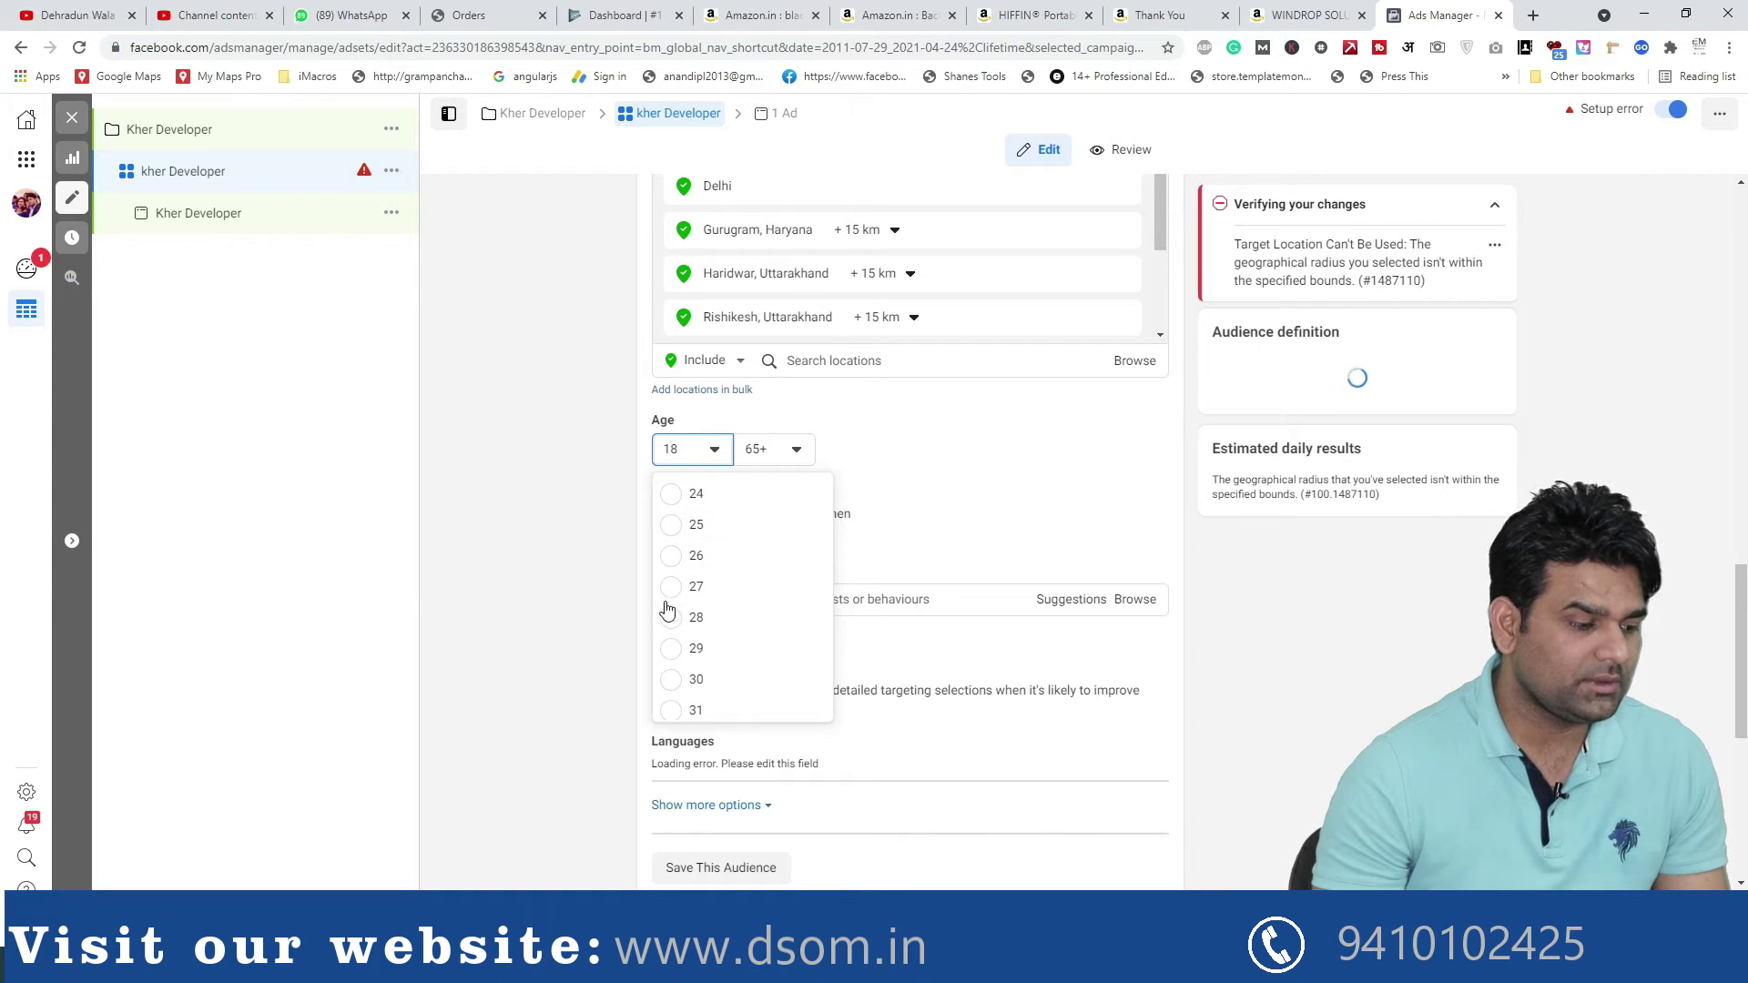
{"action": "left_click", "coordinate": [670, 681]}
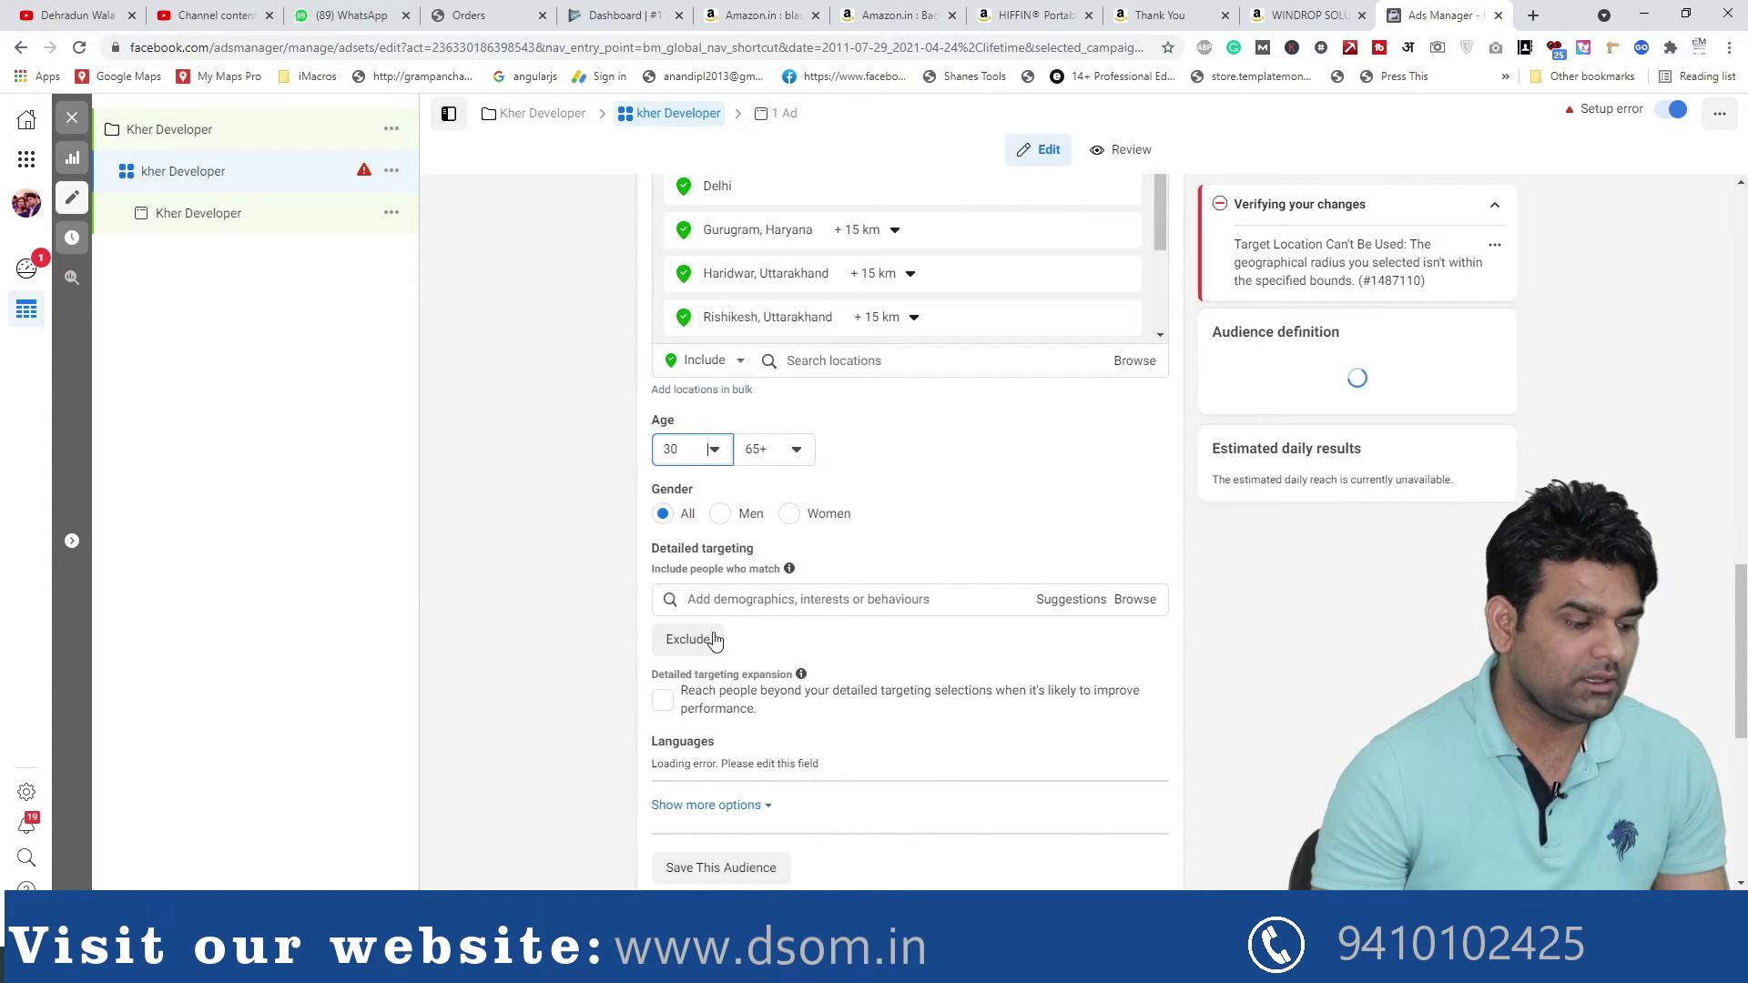
Set the audience's maximum age to 55
{"action": "left_click", "coordinate": [773, 450]}
{"action": "scroll", "coordinate": [775, 635], "scroll_direction": "up", "scroll_amount": 3}
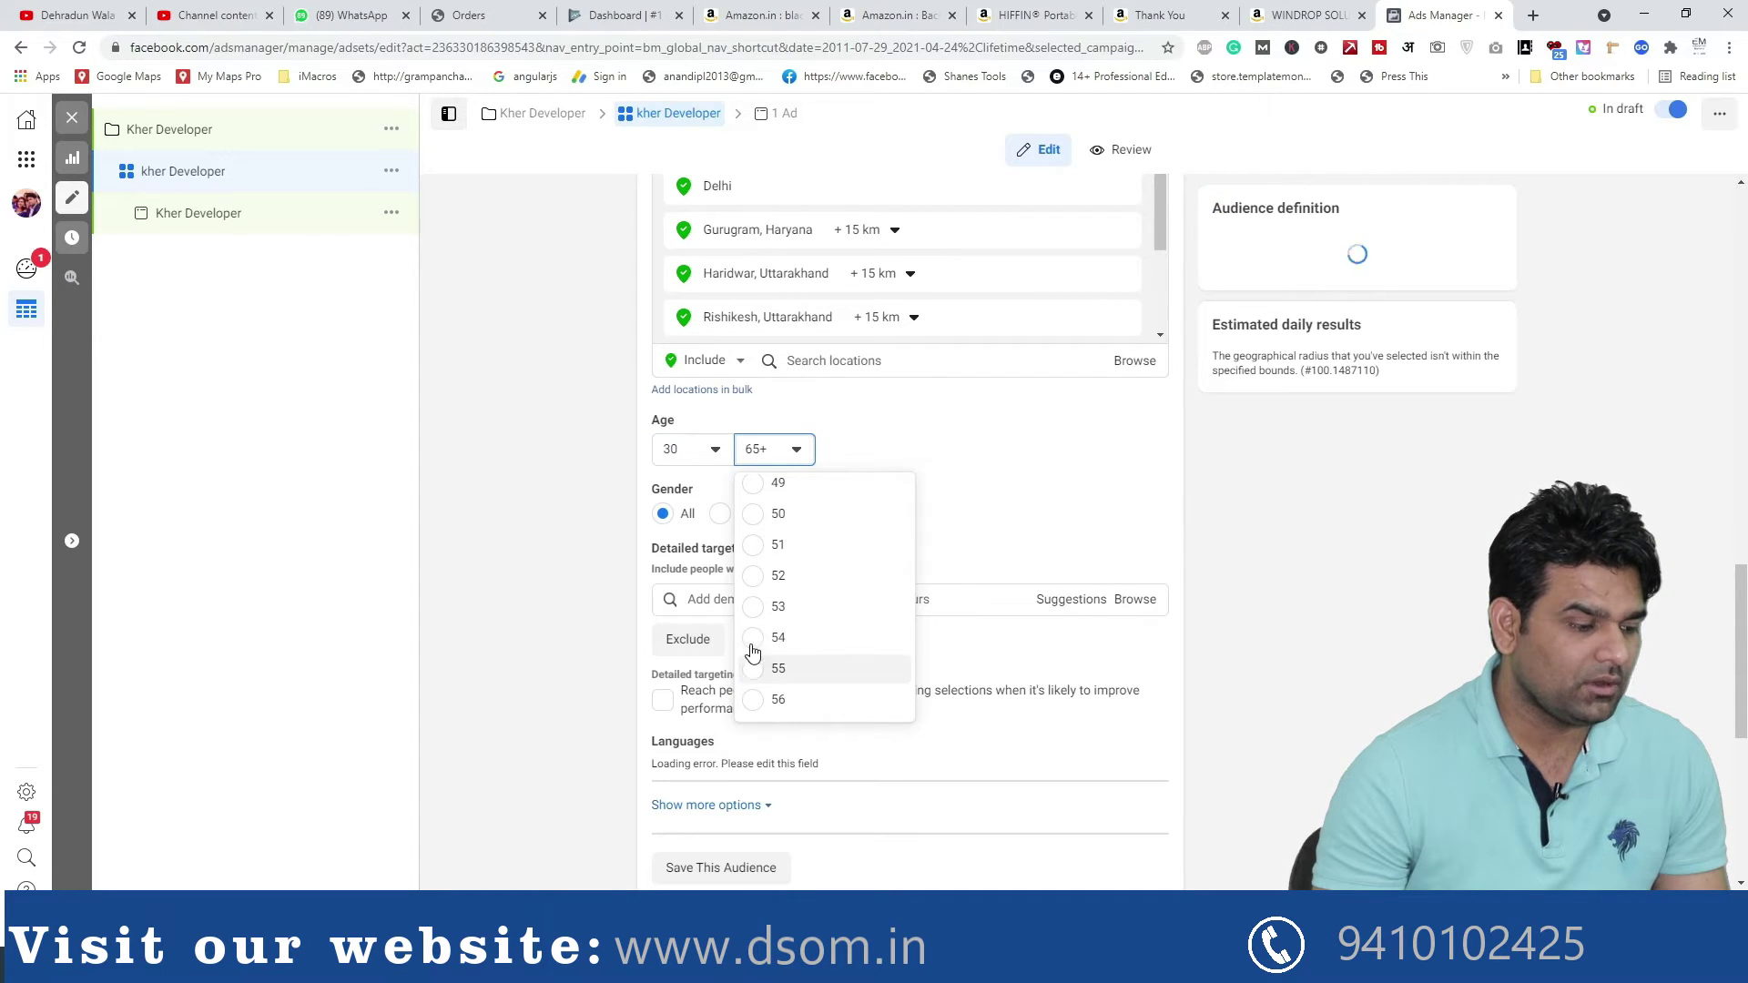
{"action": "left_click", "coordinate": [751, 671]}
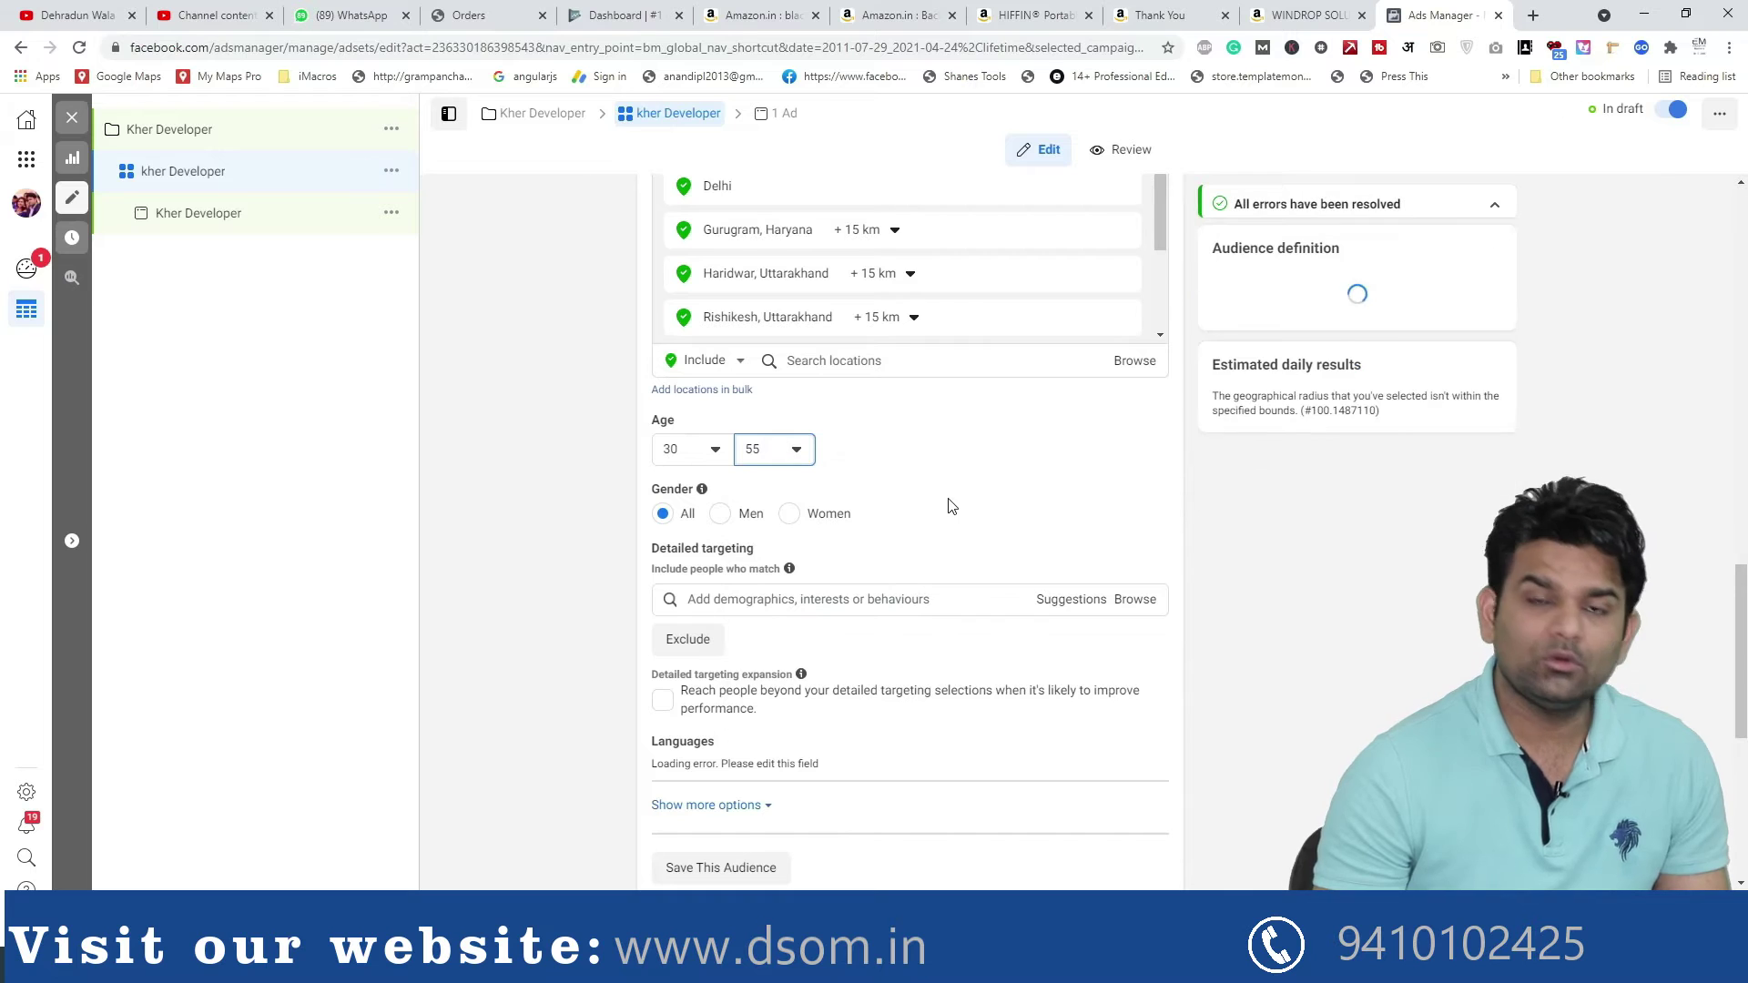
Set the audience's maximum age to 50 and restrict the gender to Men
{"action": "left_click", "coordinate": [791, 451]}
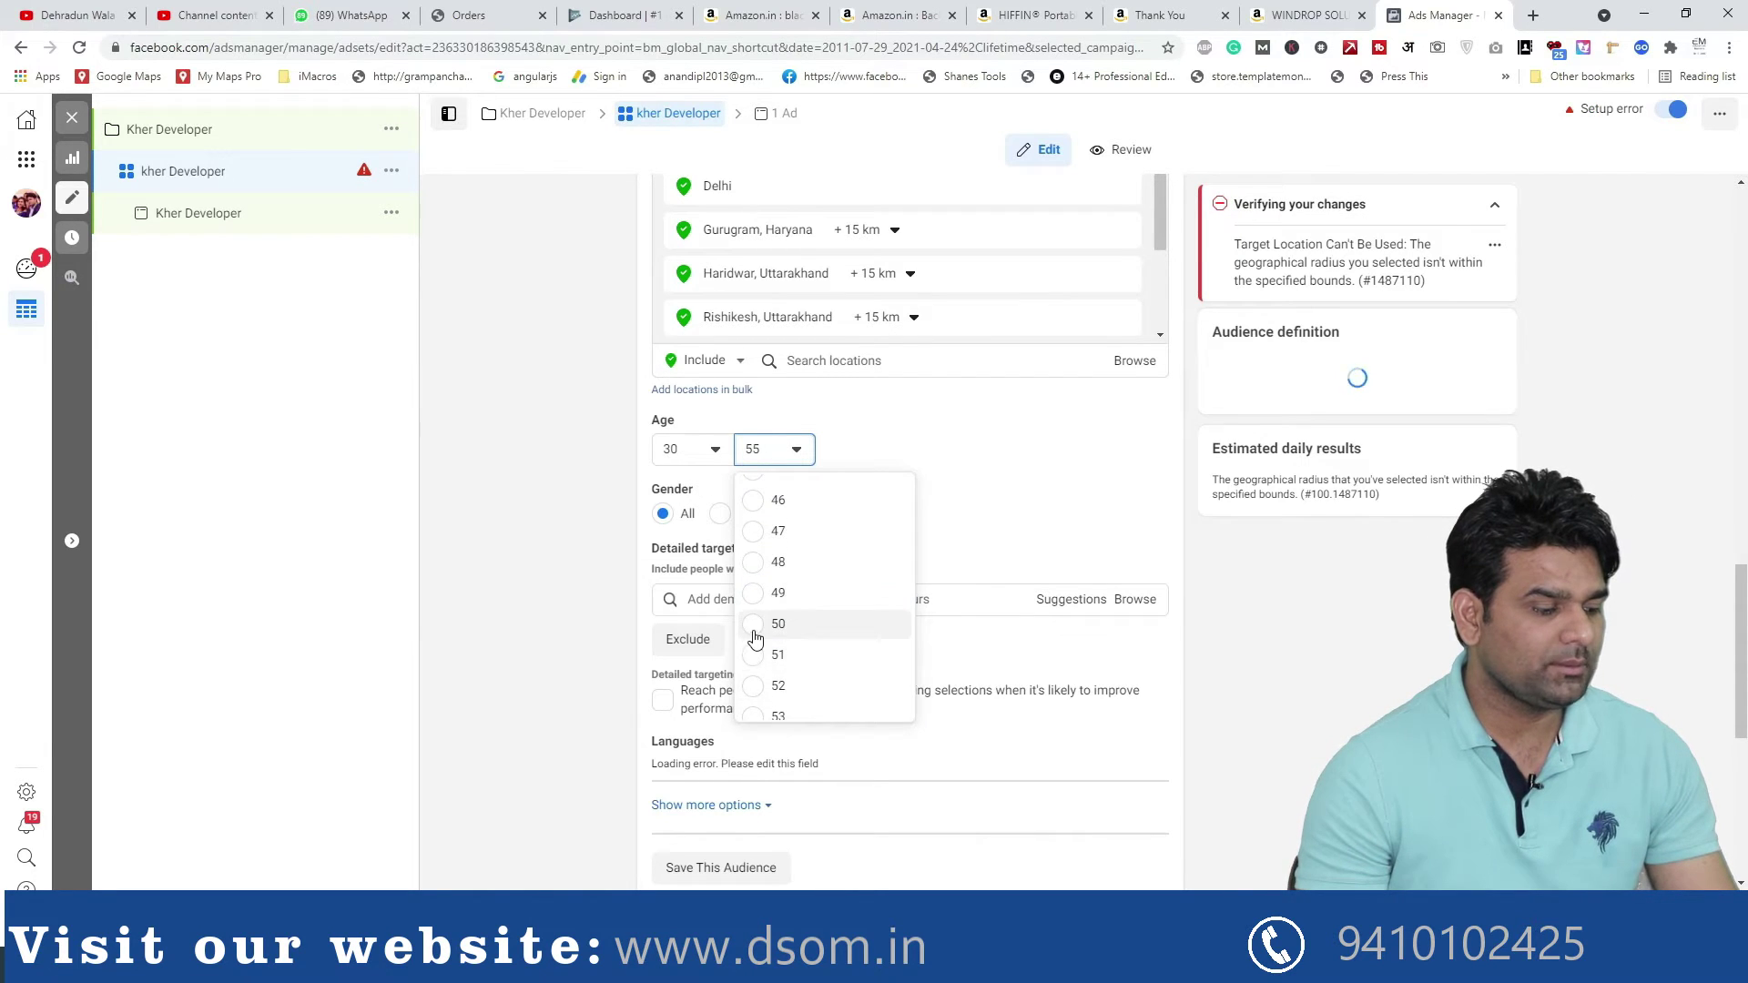
{"action": "left_click", "coordinate": [776, 621]}
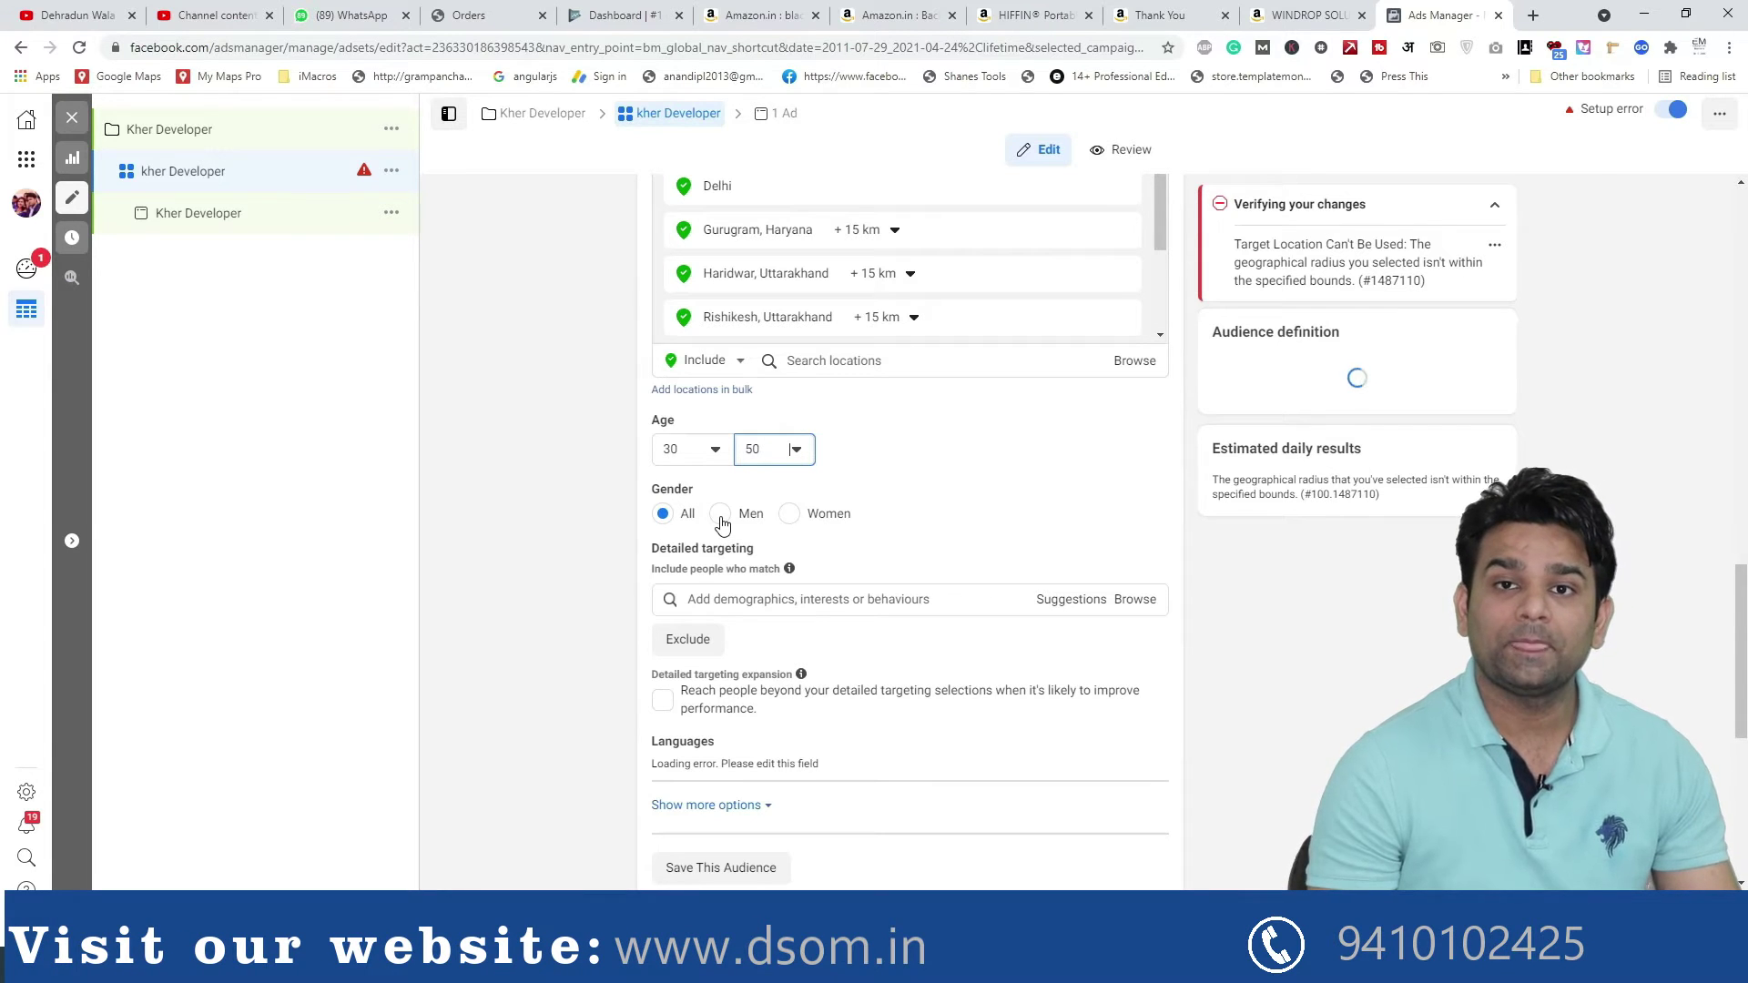
{"action": "left_click", "coordinate": [720, 515]}
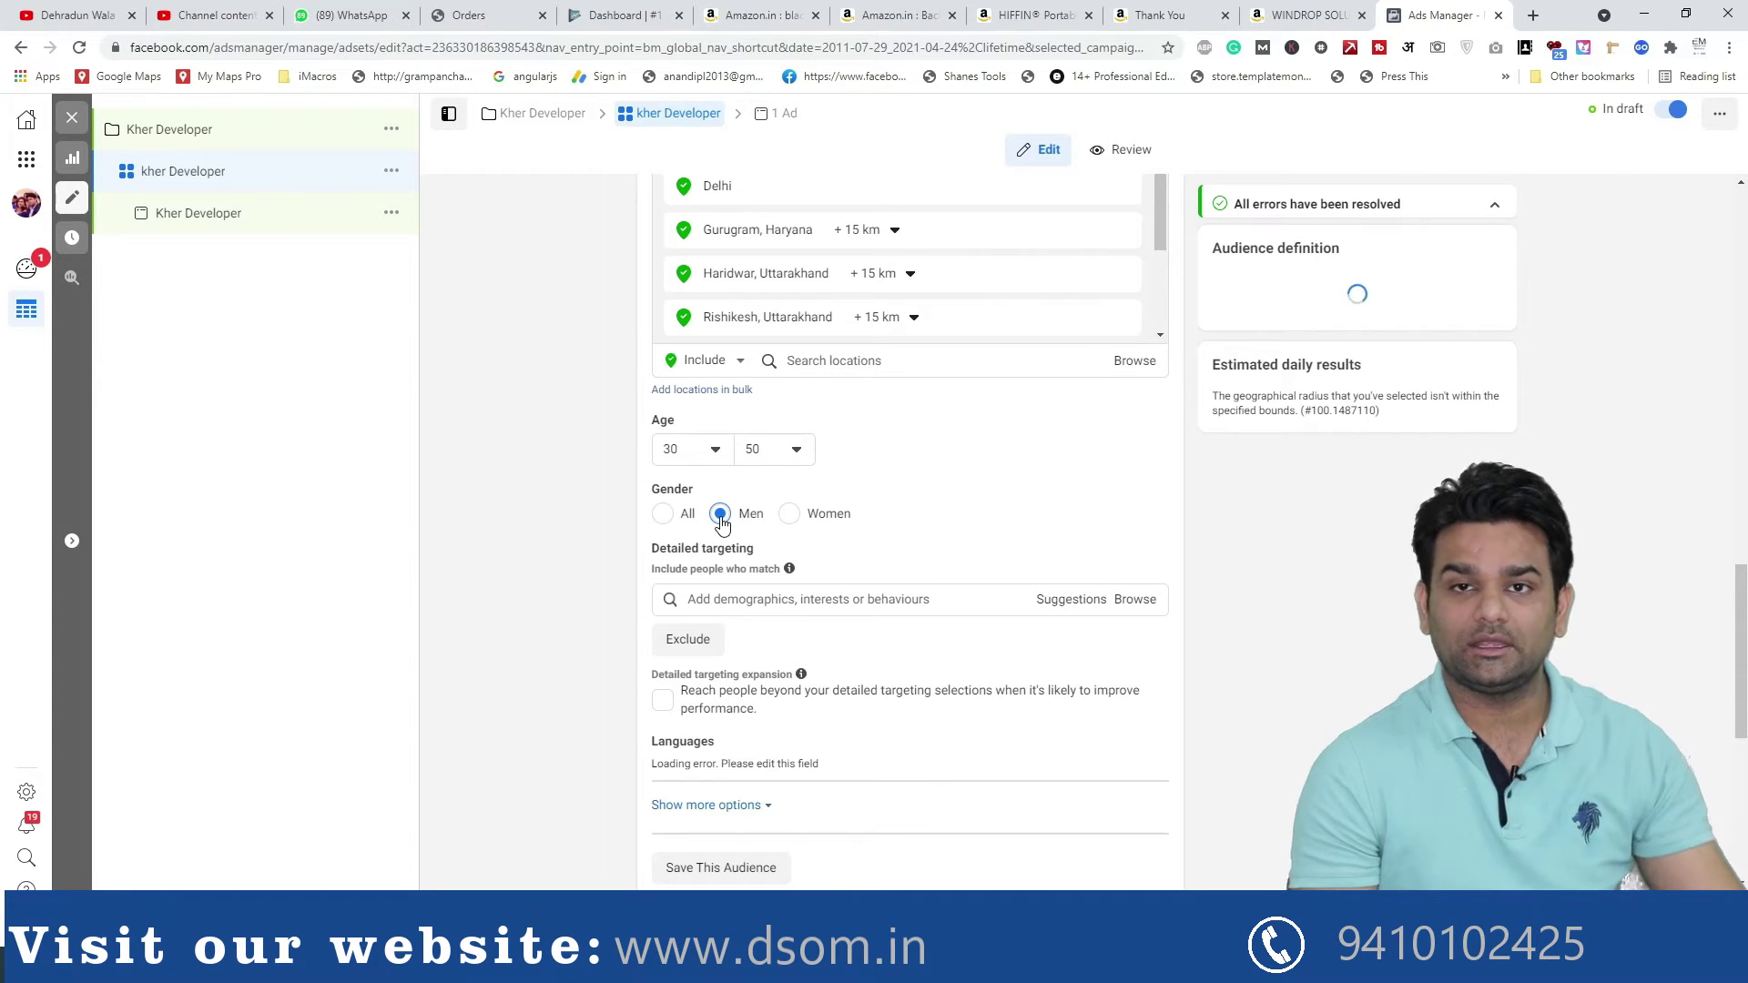
Browse the detailed targeting demographics and examine the Education and Financial income options
{"action": "left_click", "coordinate": [758, 601]}
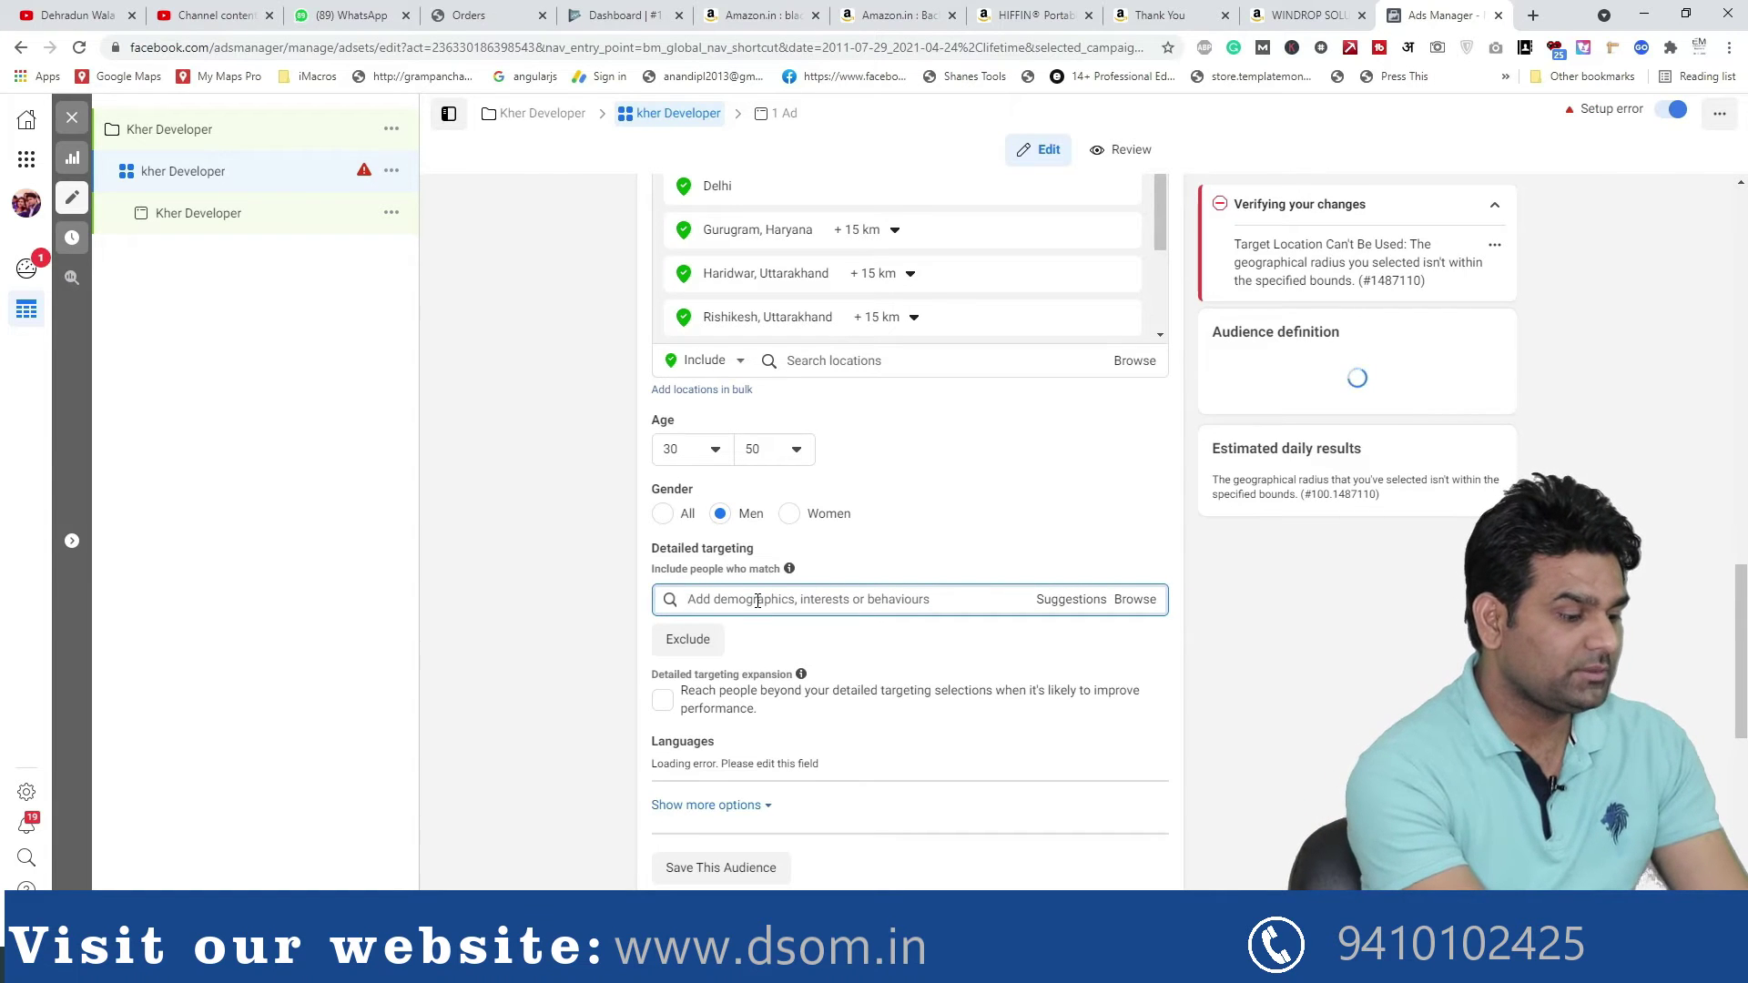
{"action": "left_click", "coordinate": [1133, 601]}
{"action": "left_click", "coordinate": [677, 645]}
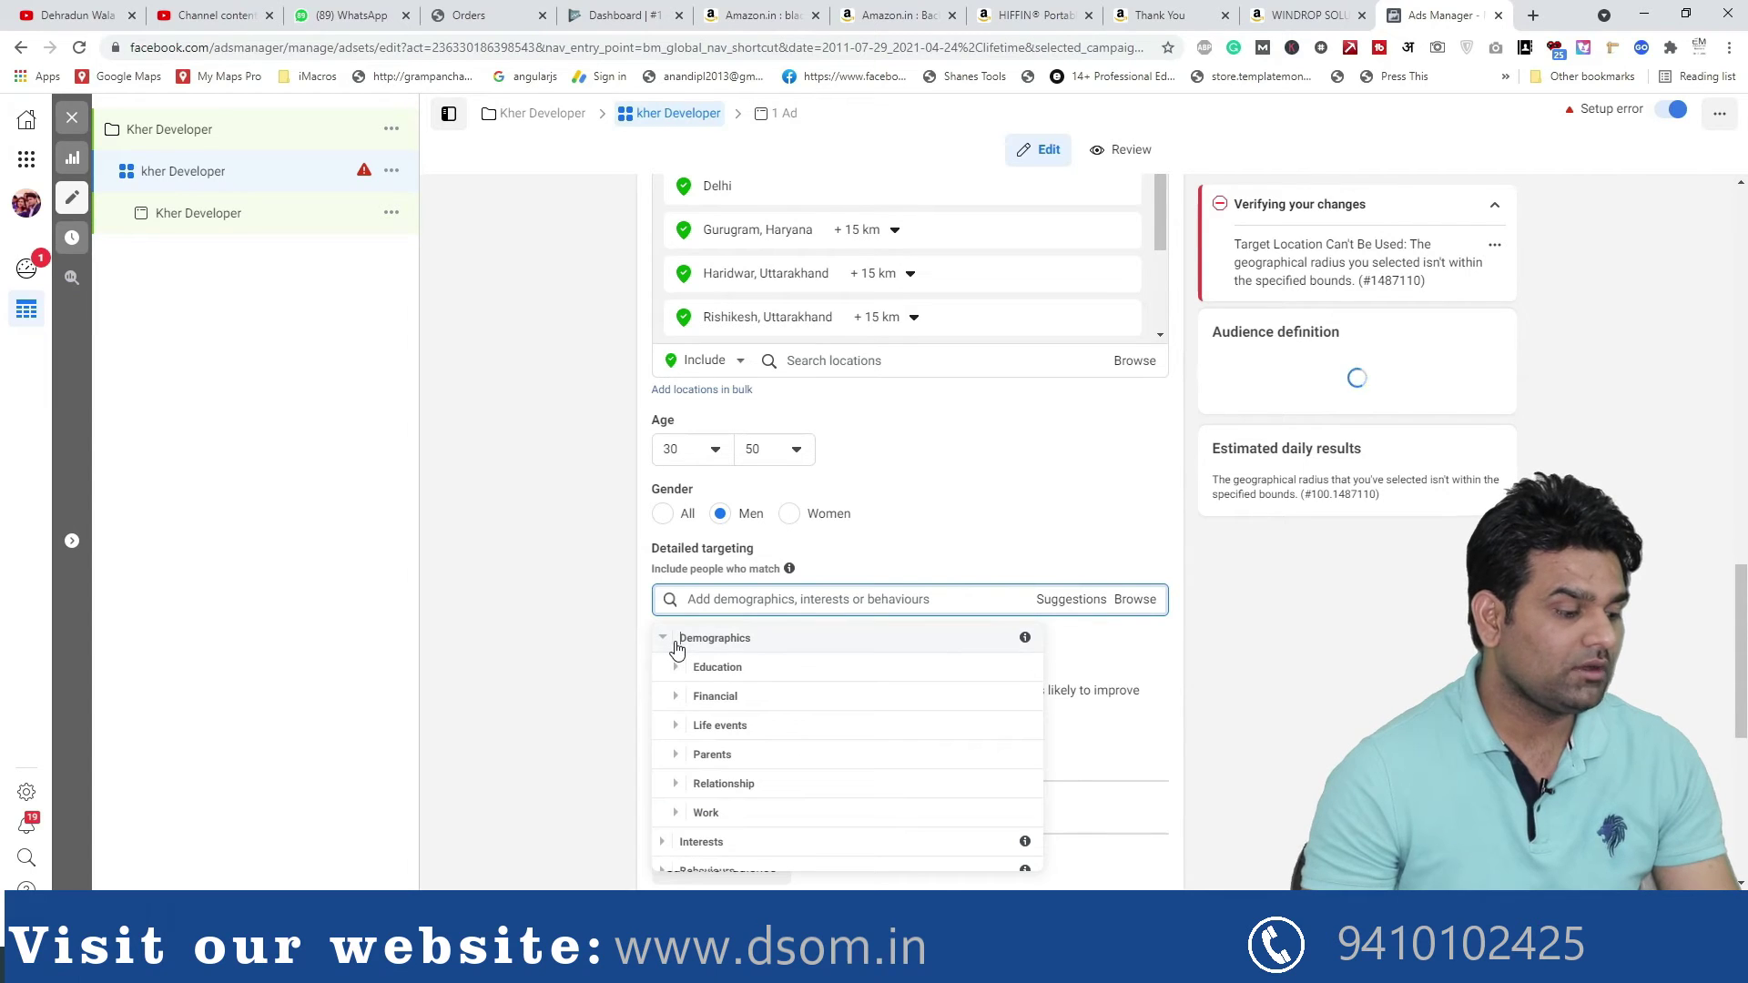
{"action": "left_click", "coordinate": [678, 669]}
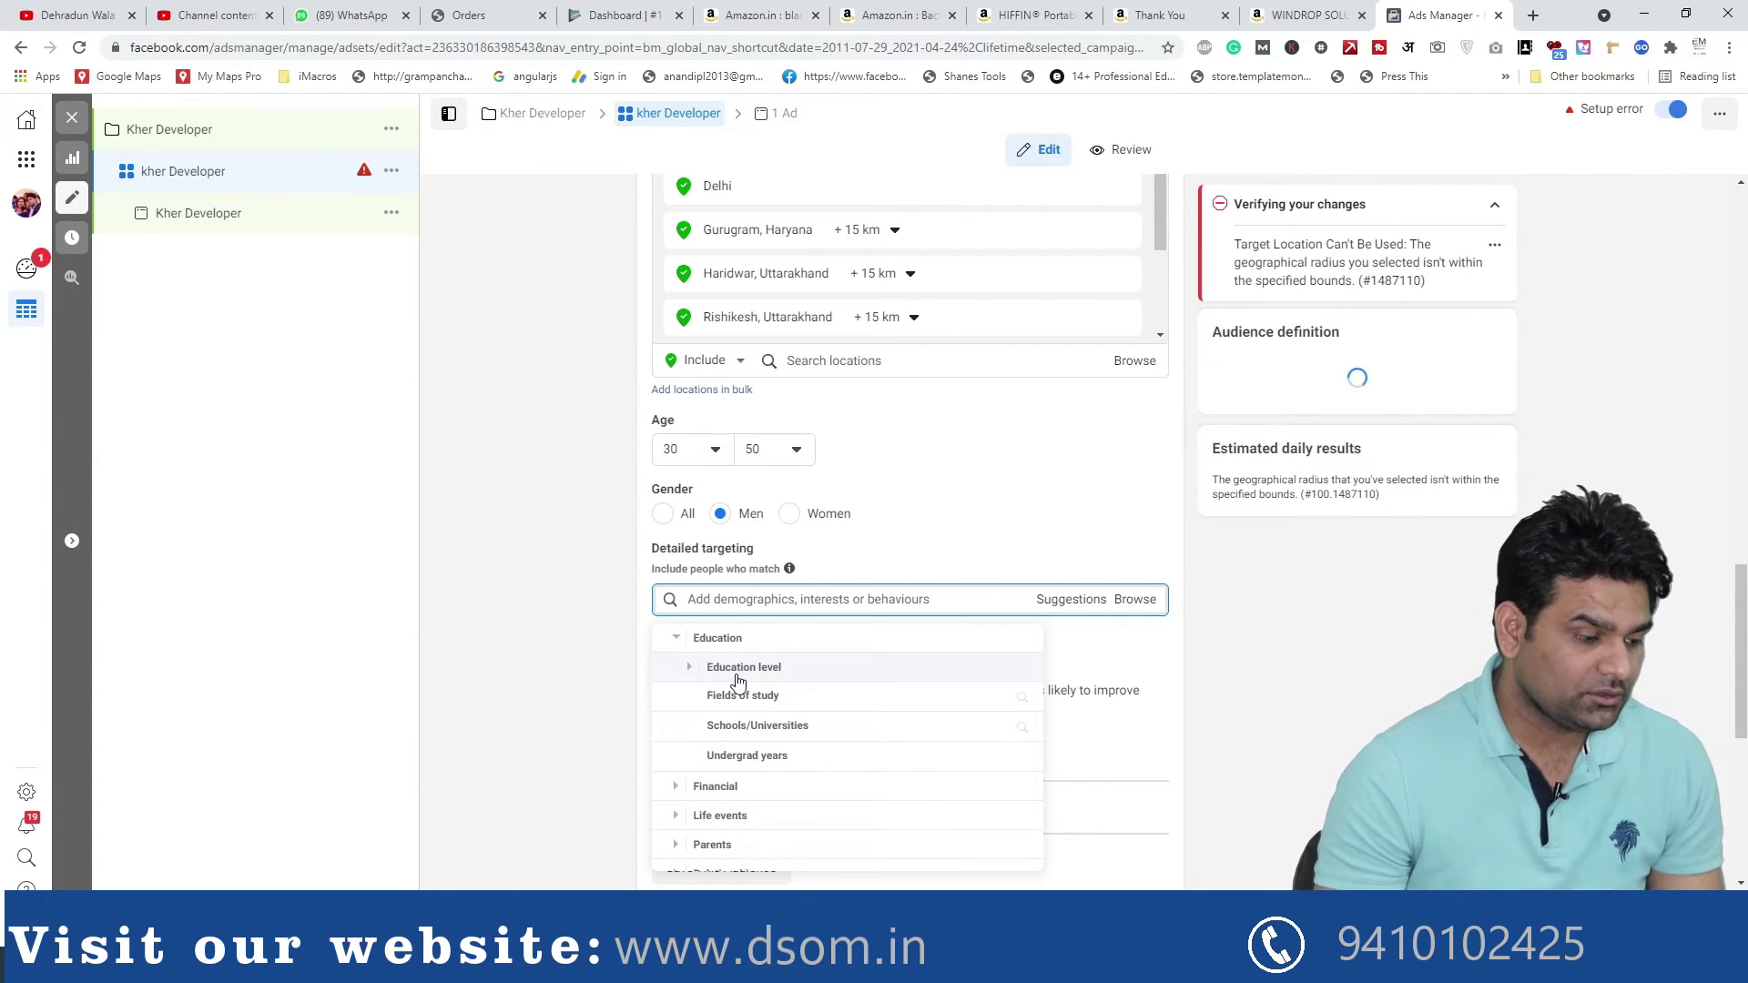
{"action": "left_click", "coordinate": [676, 788]}
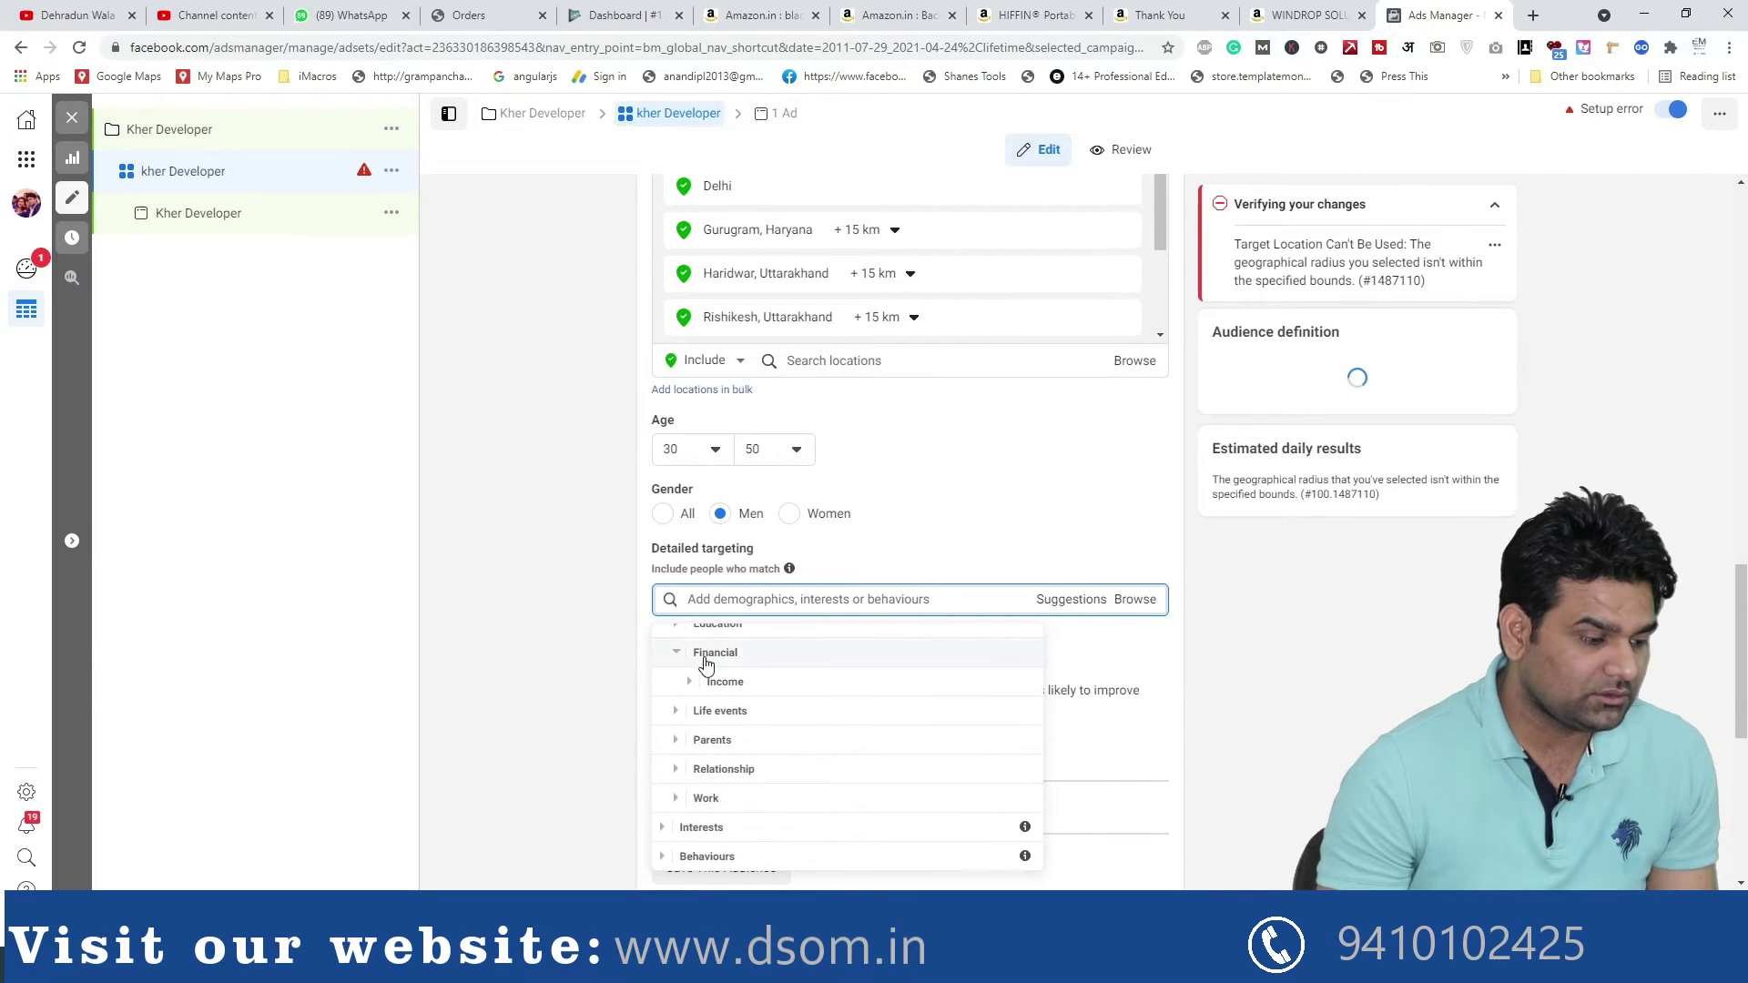
{"action": "left_click", "coordinate": [691, 729]}
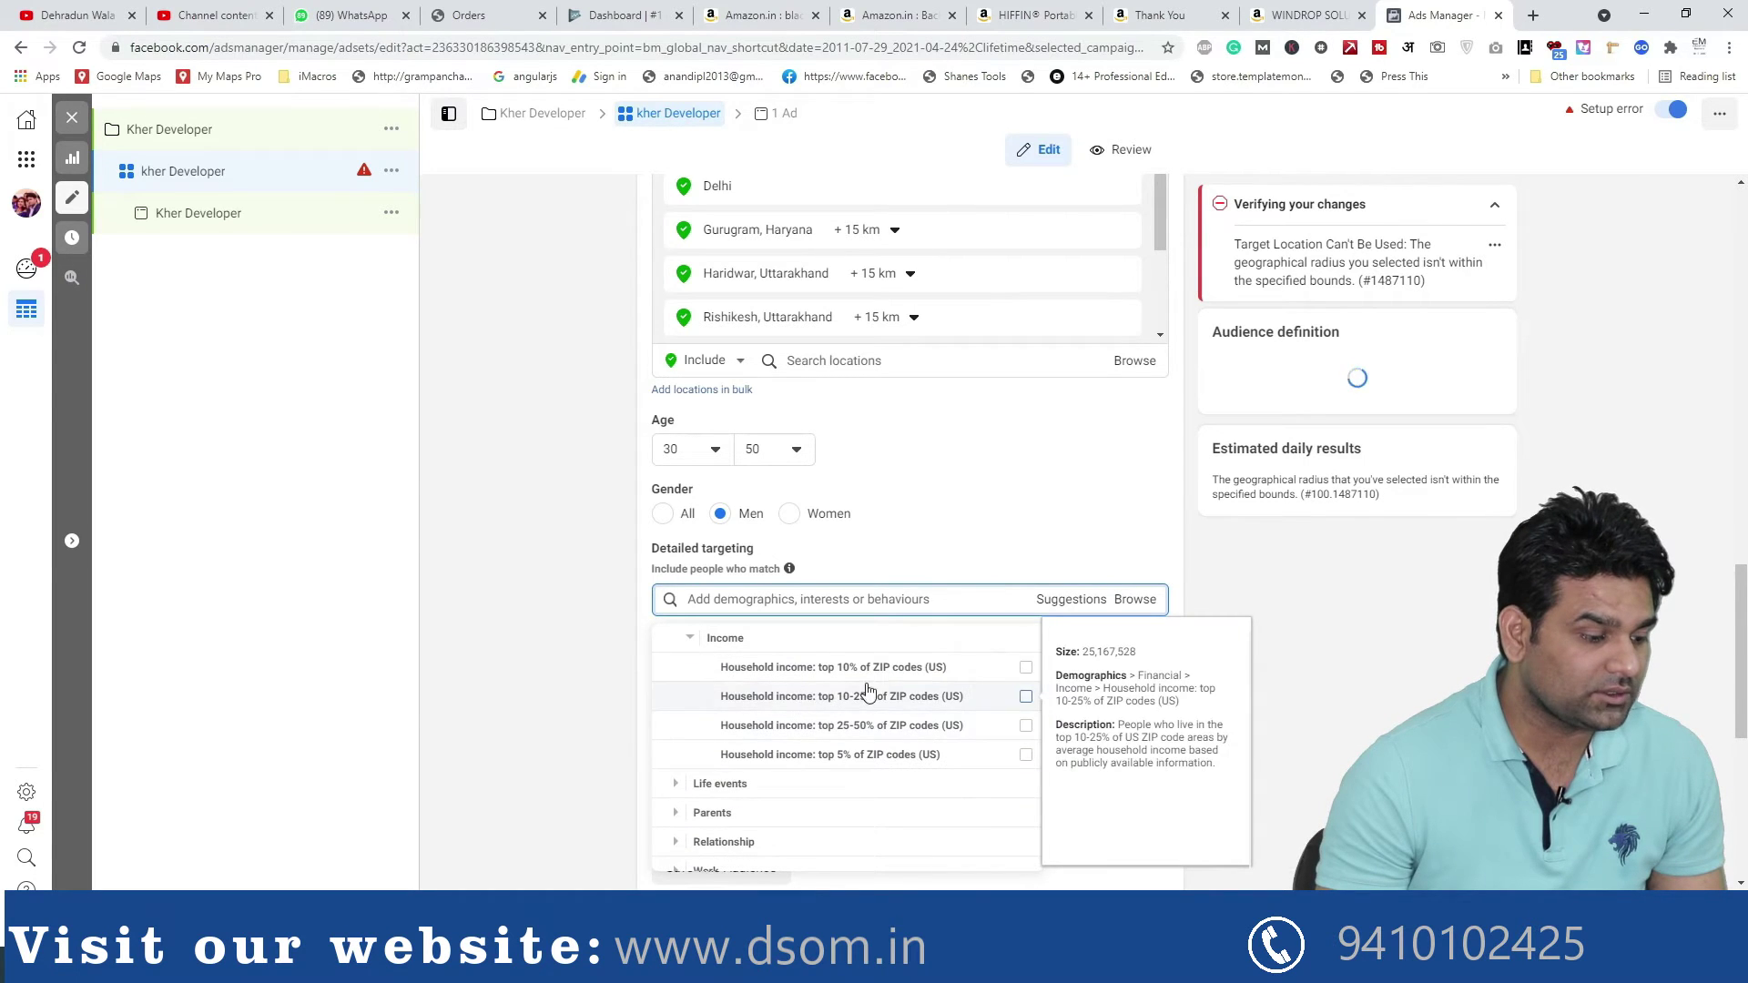
Examine the Life events and Parents categories in the detailed targeting demographics
{"action": "left_click", "coordinate": [678, 788]}
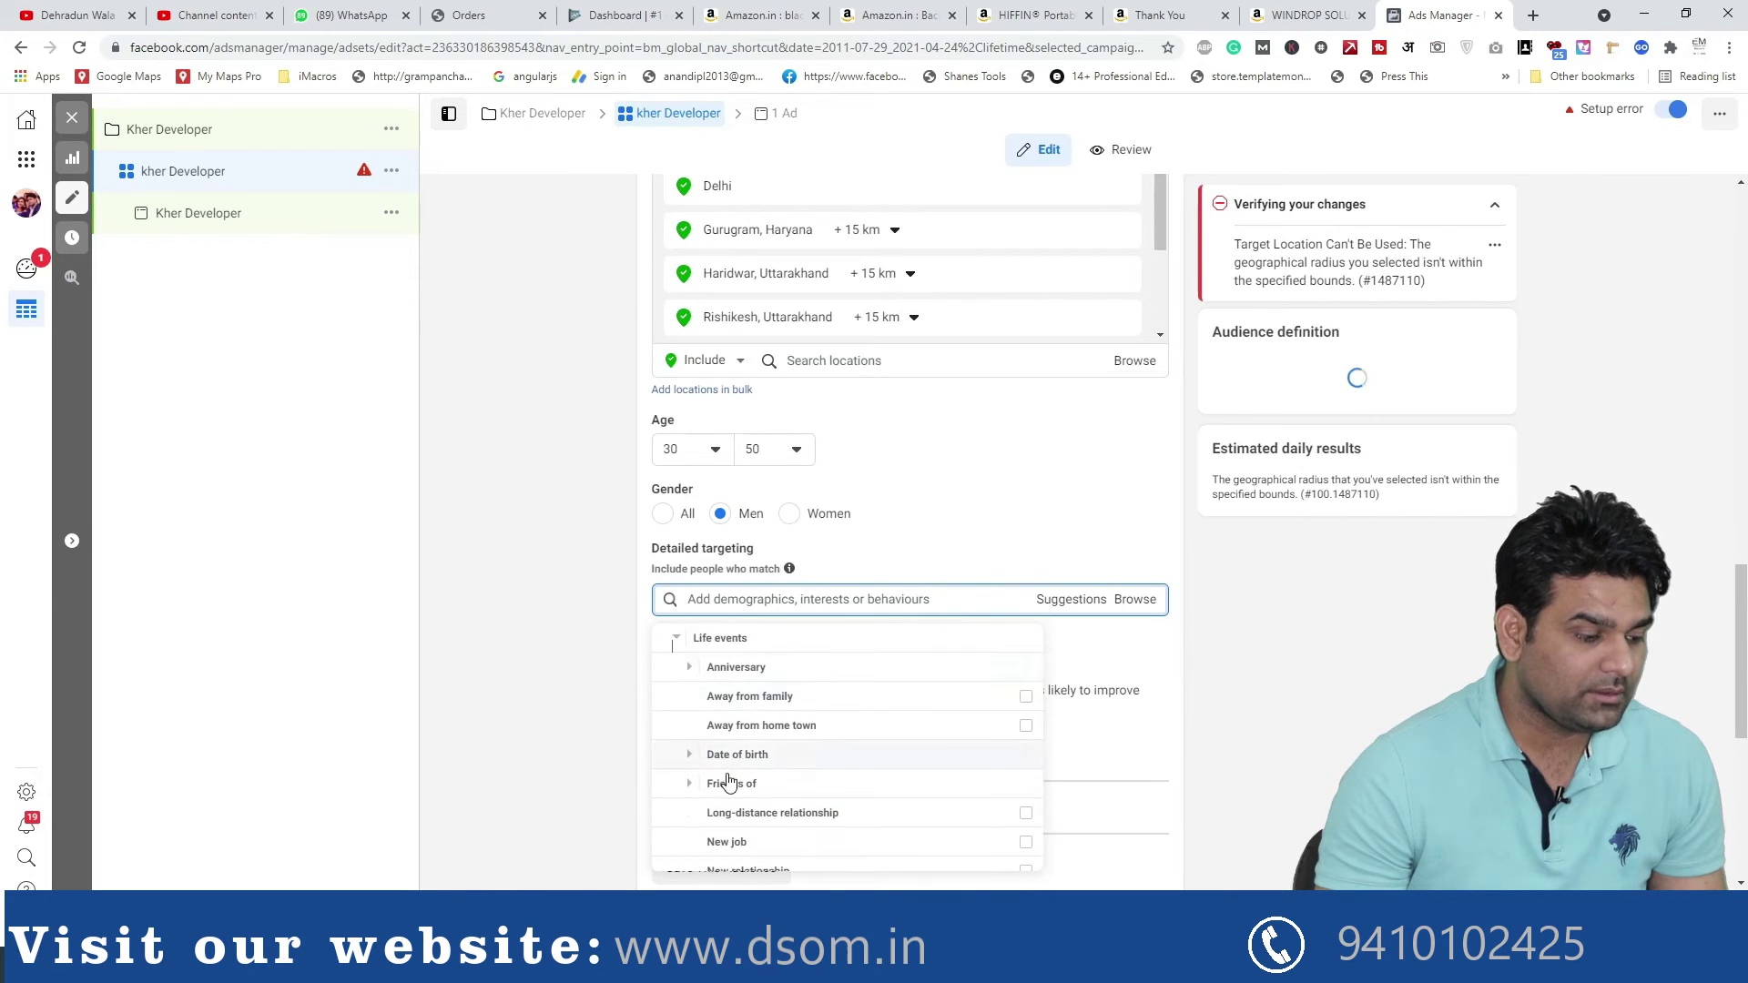
{"action": "scroll", "coordinate": [729, 783], "scroll_direction": "down", "scroll_amount": 3}
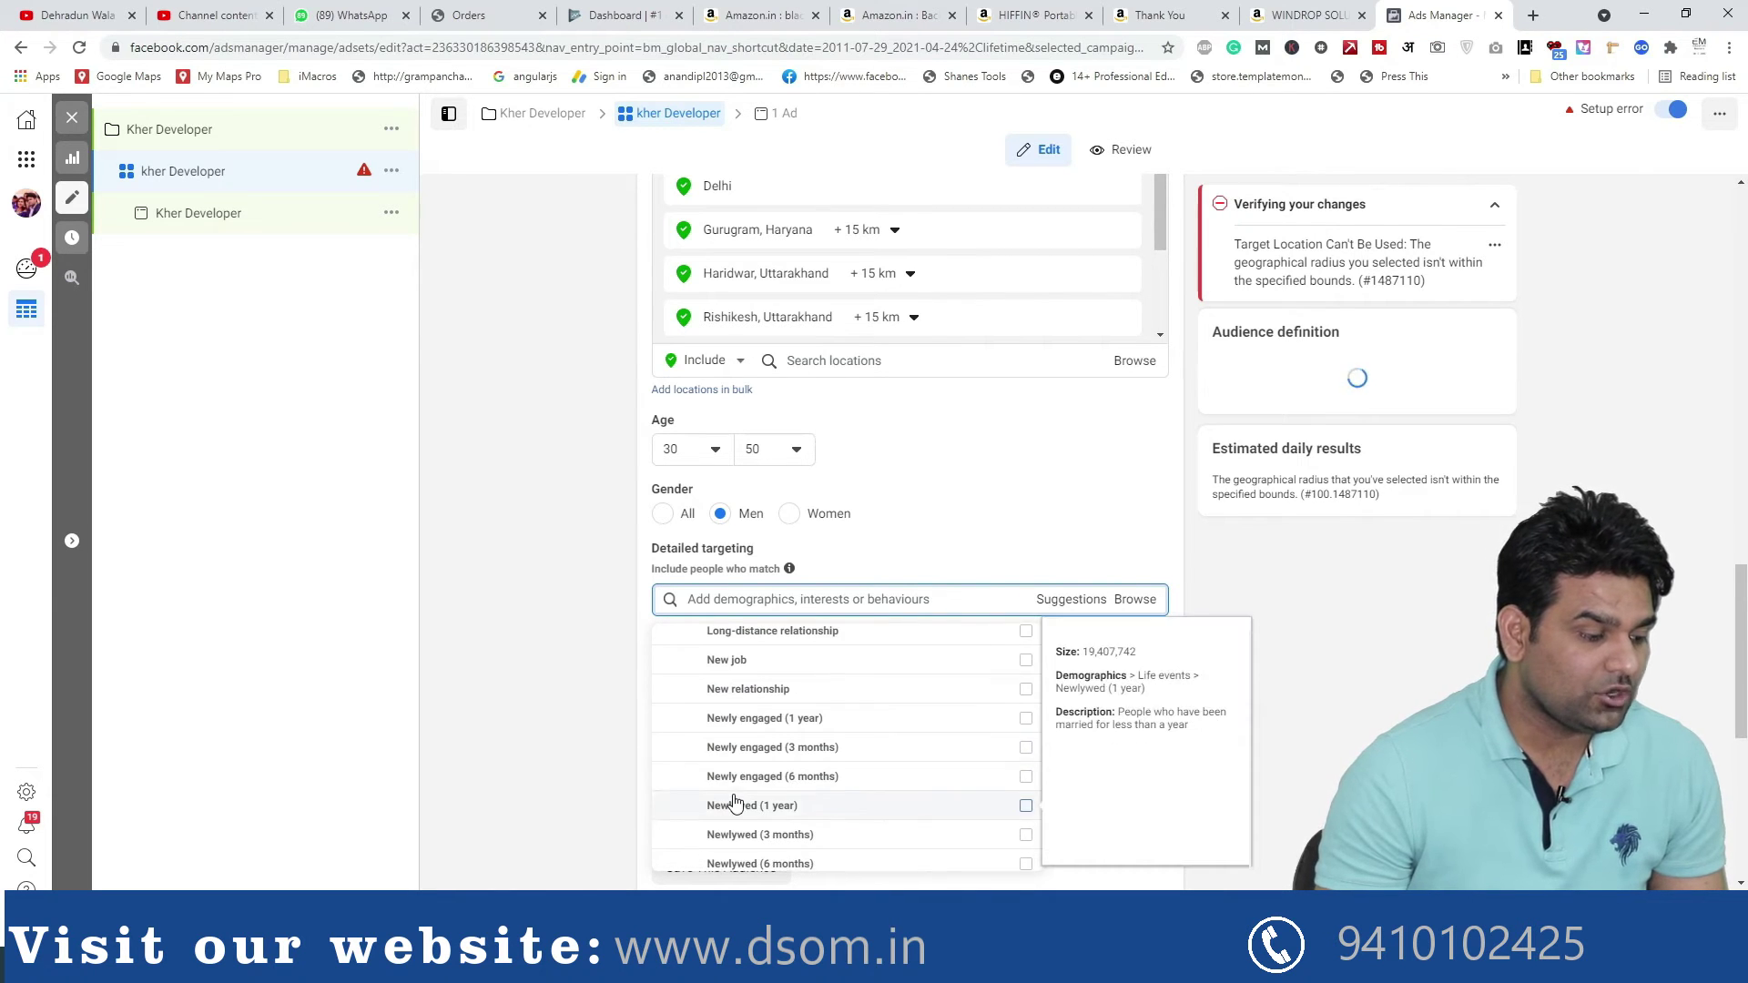
{"action": "scroll", "coordinate": [735, 765], "scroll_direction": "up", "scroll_amount": 1}
{"action": "scroll", "coordinate": [735, 761], "scroll_direction": "down", "scroll_amount": 4}
{"action": "left_click", "coordinate": [672, 755]}
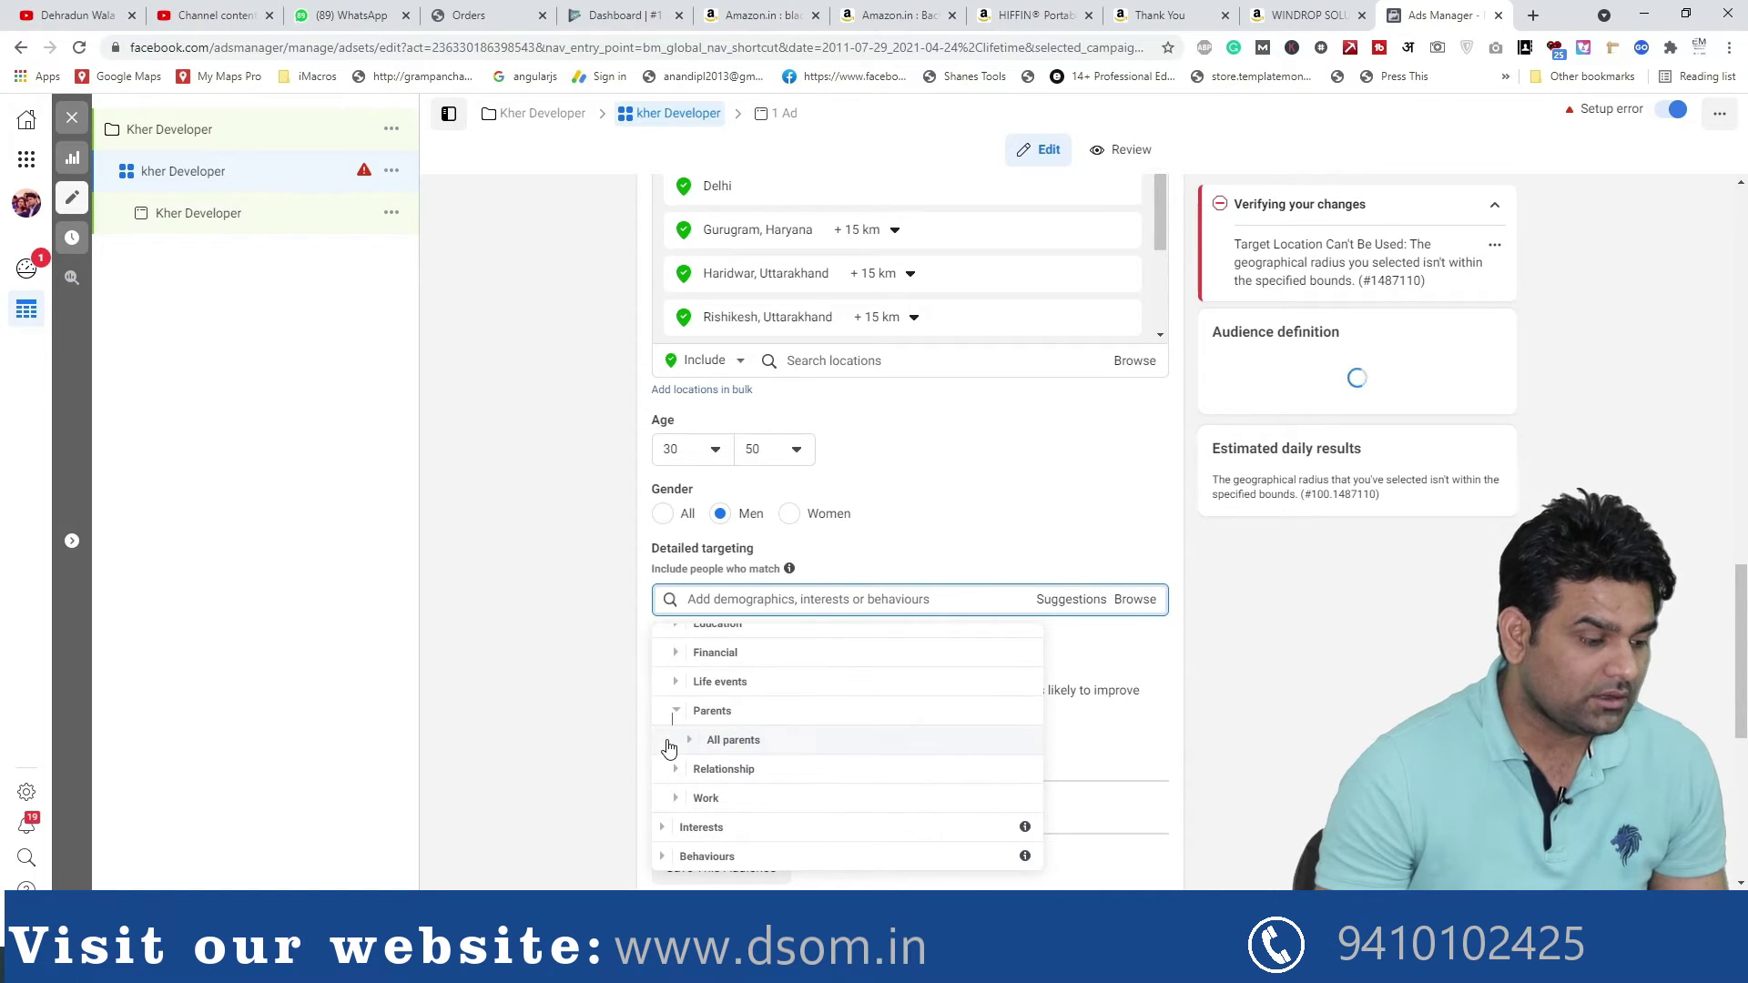
{"action": "scroll", "coordinate": [670, 801], "scroll_direction": "down", "scroll_amount": 2}
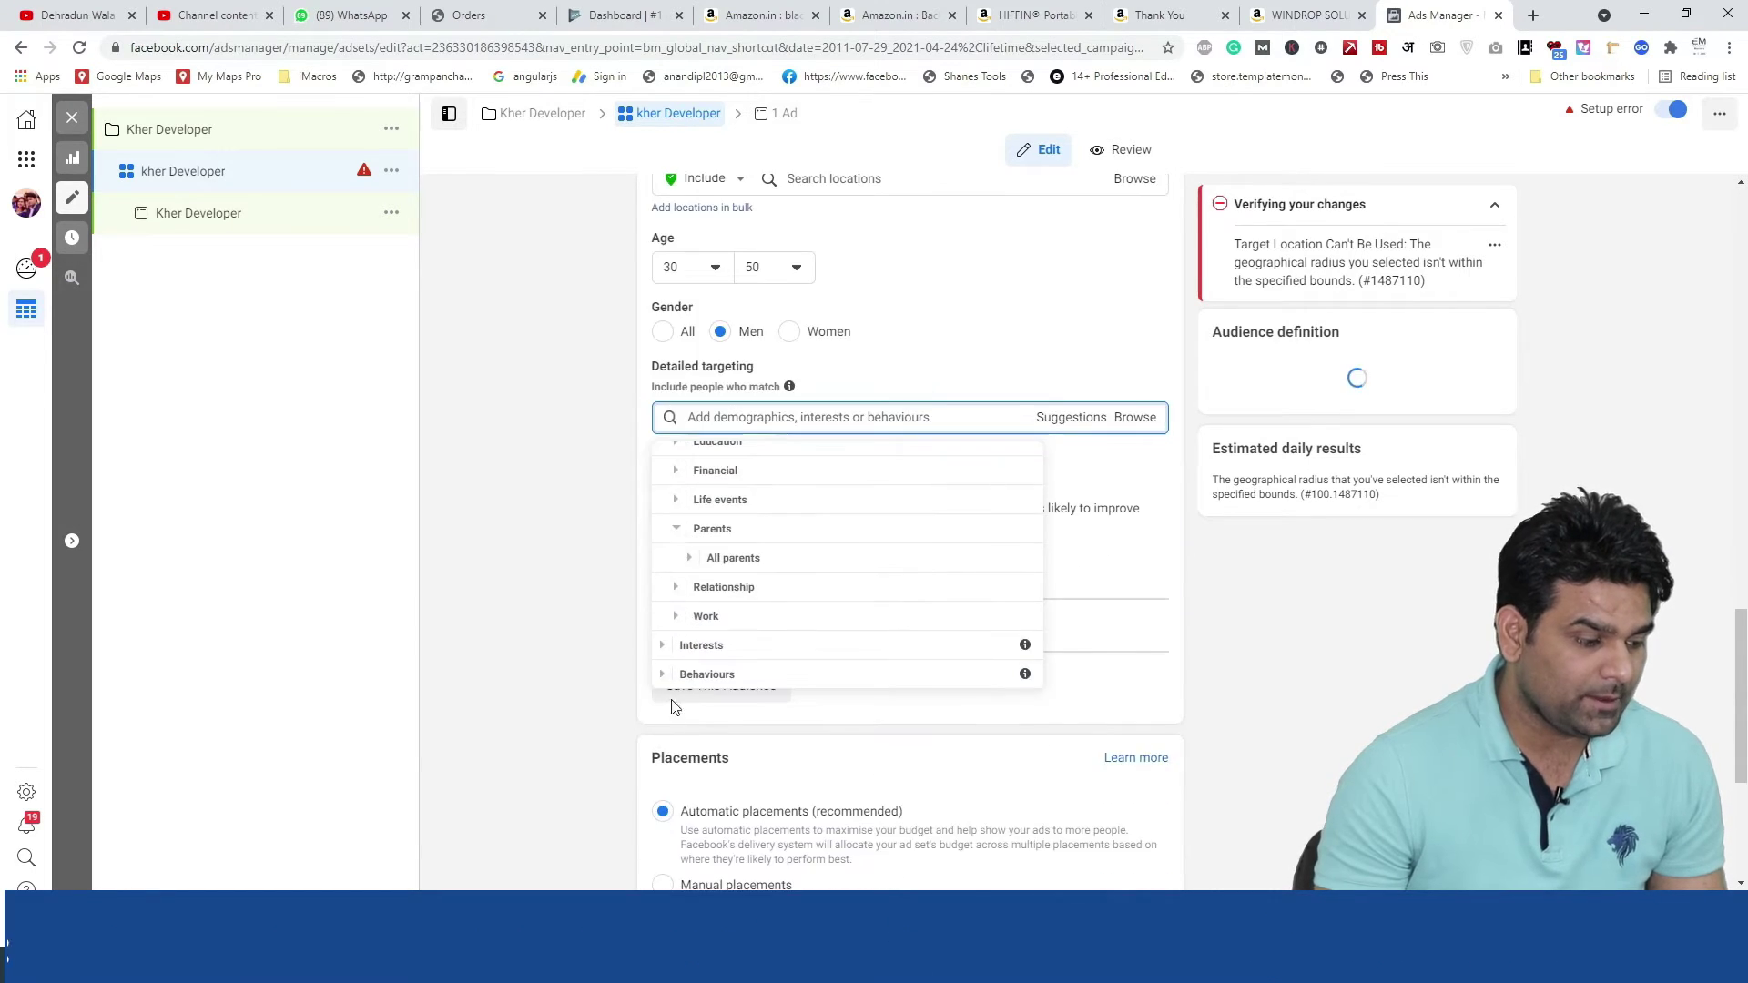
{"action": "left_click", "coordinate": [665, 646]}
{"action": "scroll", "coordinate": [676, 546], "scroll_direction": "up", "scroll_amount": 6}
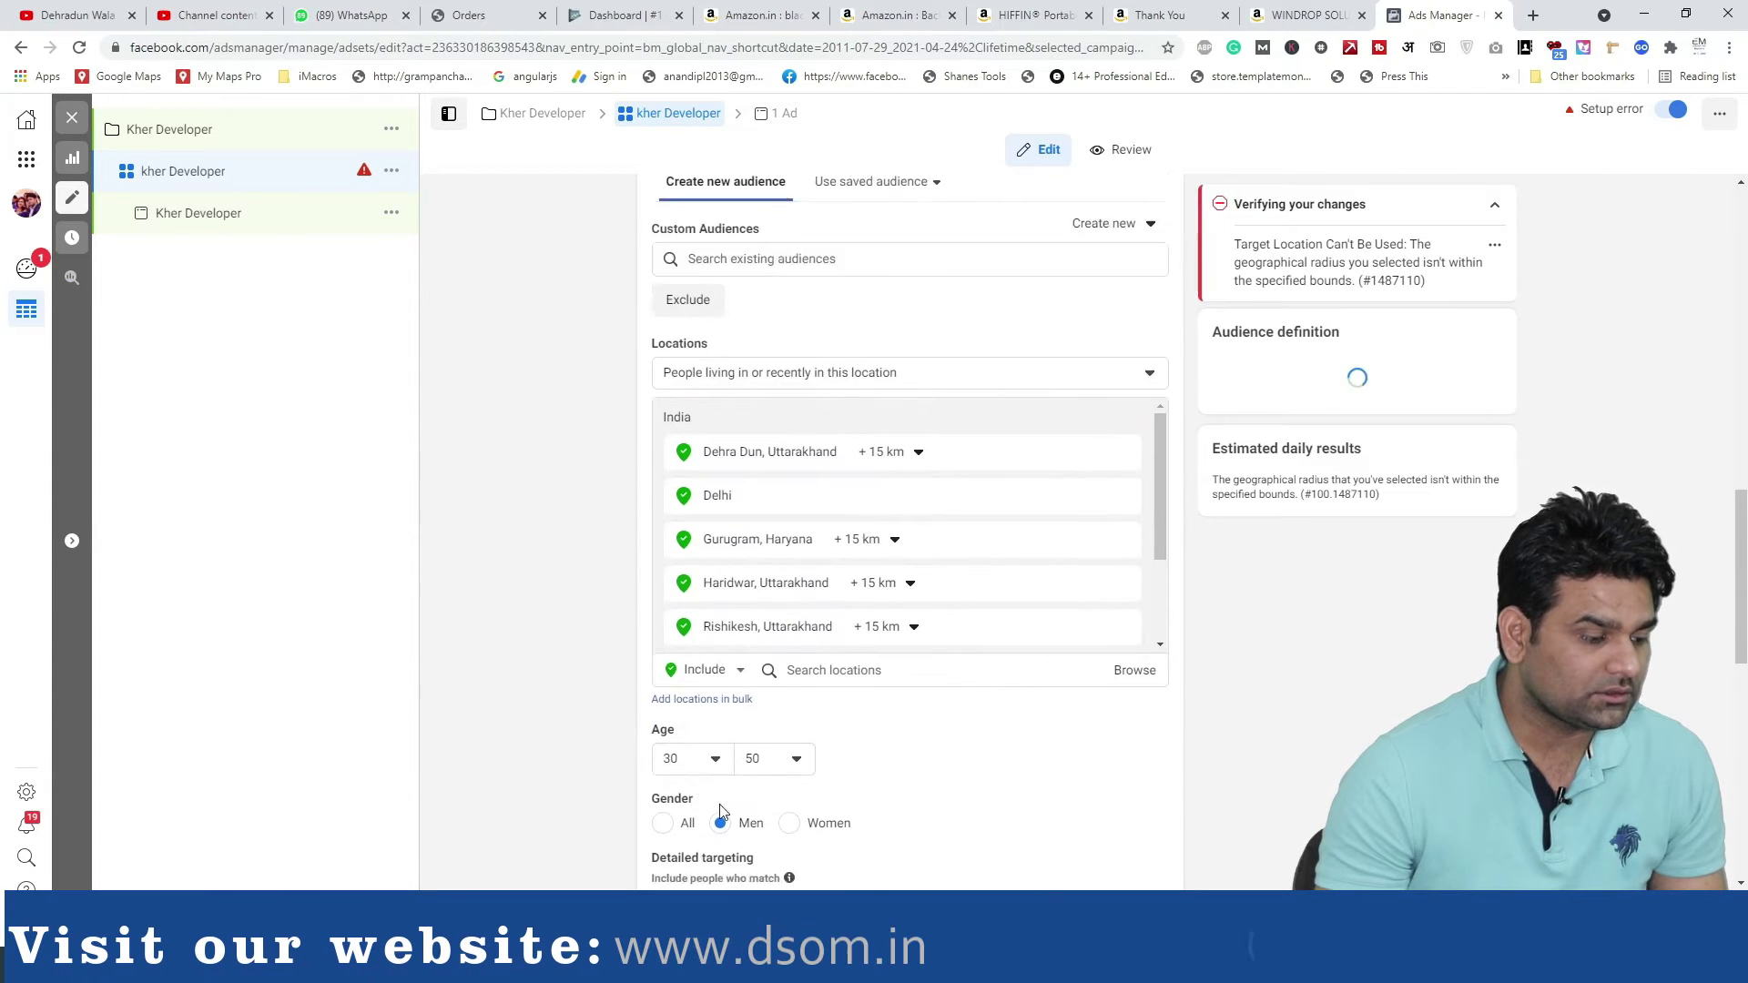
Examine the Education level options in the detailed targeting demographics
{"action": "scroll", "coordinate": [719, 811], "scroll_direction": "down", "scroll_amount": 1}
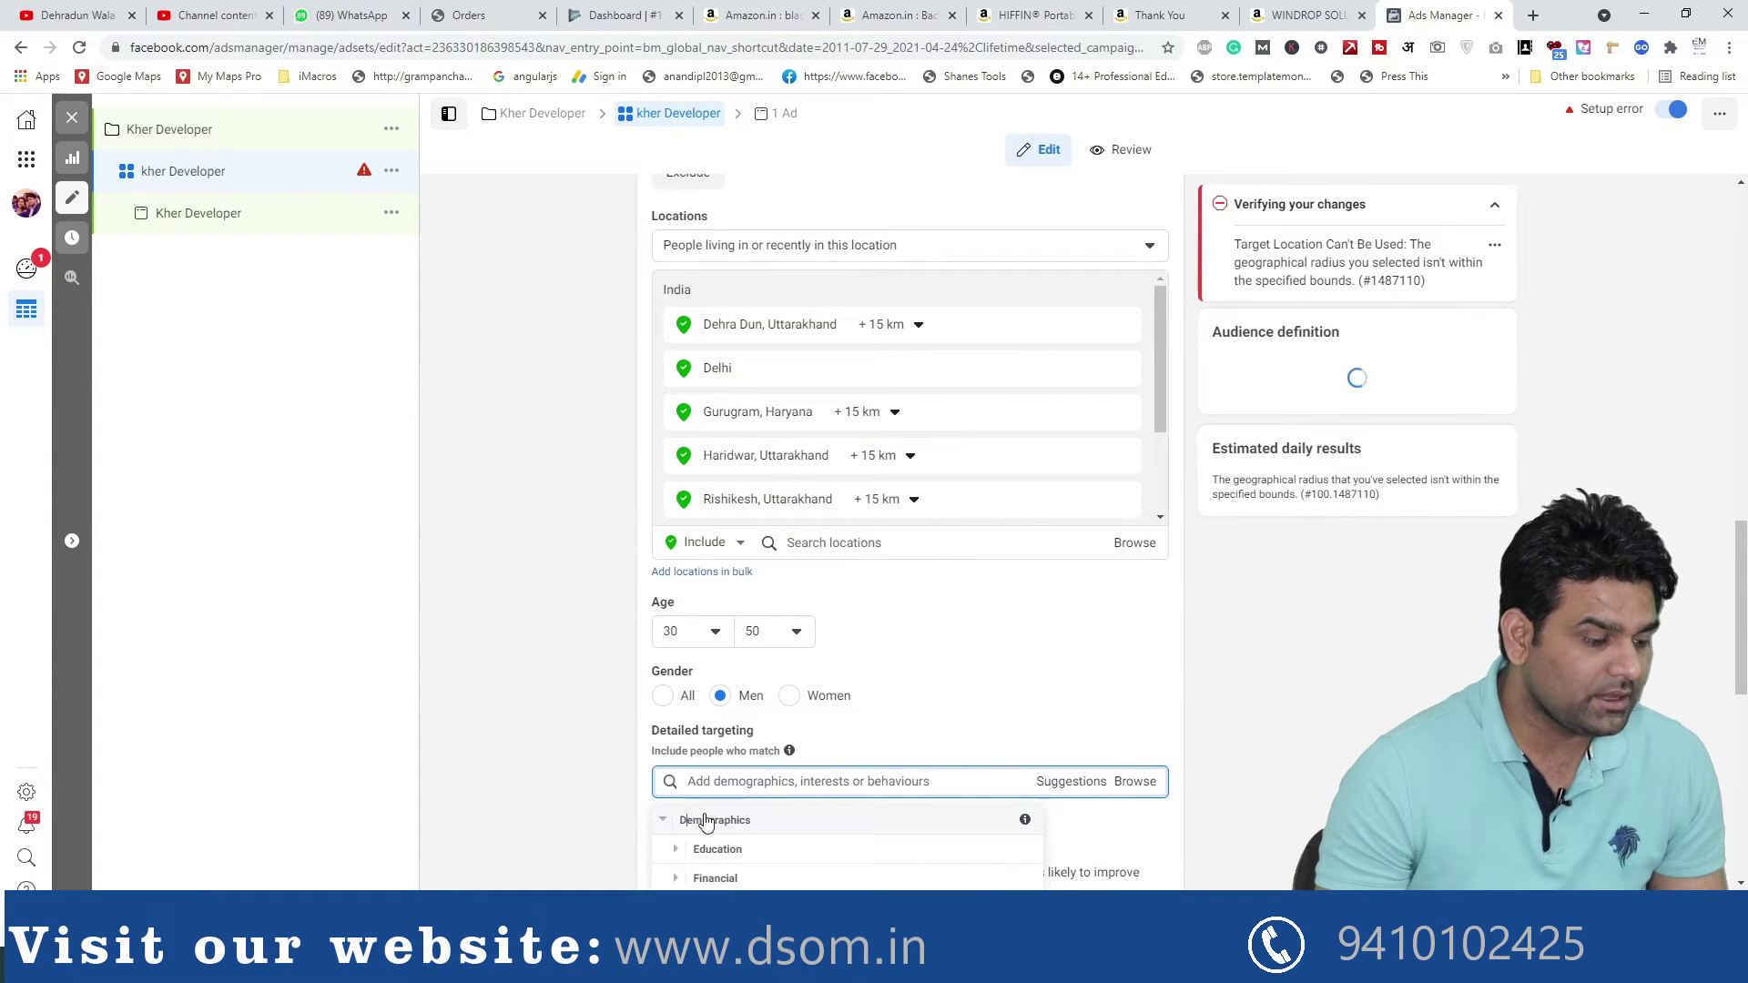
{"action": "scroll", "coordinate": [706, 822], "scroll_direction": "down", "scroll_amount": 1}
{"action": "left_click", "coordinate": [685, 845]}
{"action": "scroll", "coordinate": [685, 844], "scroll_direction": "down", "scroll_amount": 1}
{"action": "scroll", "coordinate": [685, 844], "scroll_direction": "up", "scroll_amount": 2}
{"action": "left_click", "coordinate": [765, 845]}
{"action": "scroll", "coordinate": [767, 845], "scroll_direction": "down", "scroll_amount": 3}
{"action": "scroll", "coordinate": [1288, 721], "scroll_direction": "down", "scroll_amount": 2}
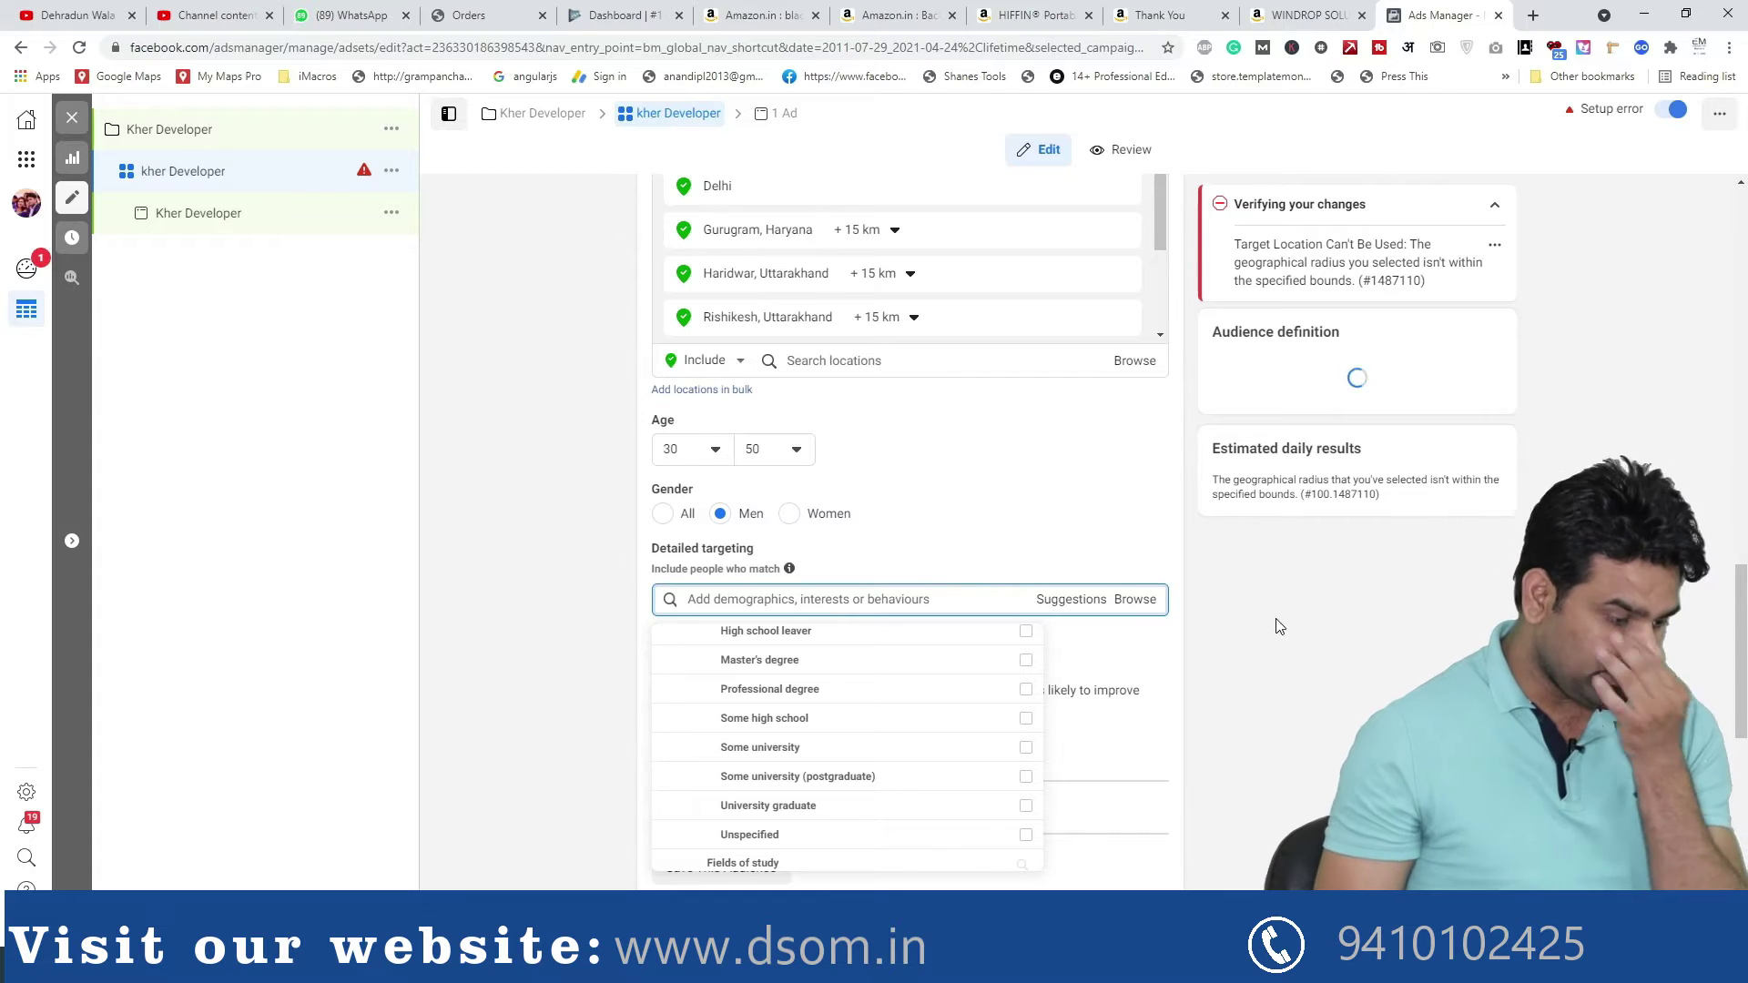
{"action": "scroll", "coordinate": [689, 726], "scroll_direction": "down", "scroll_amount": 3}
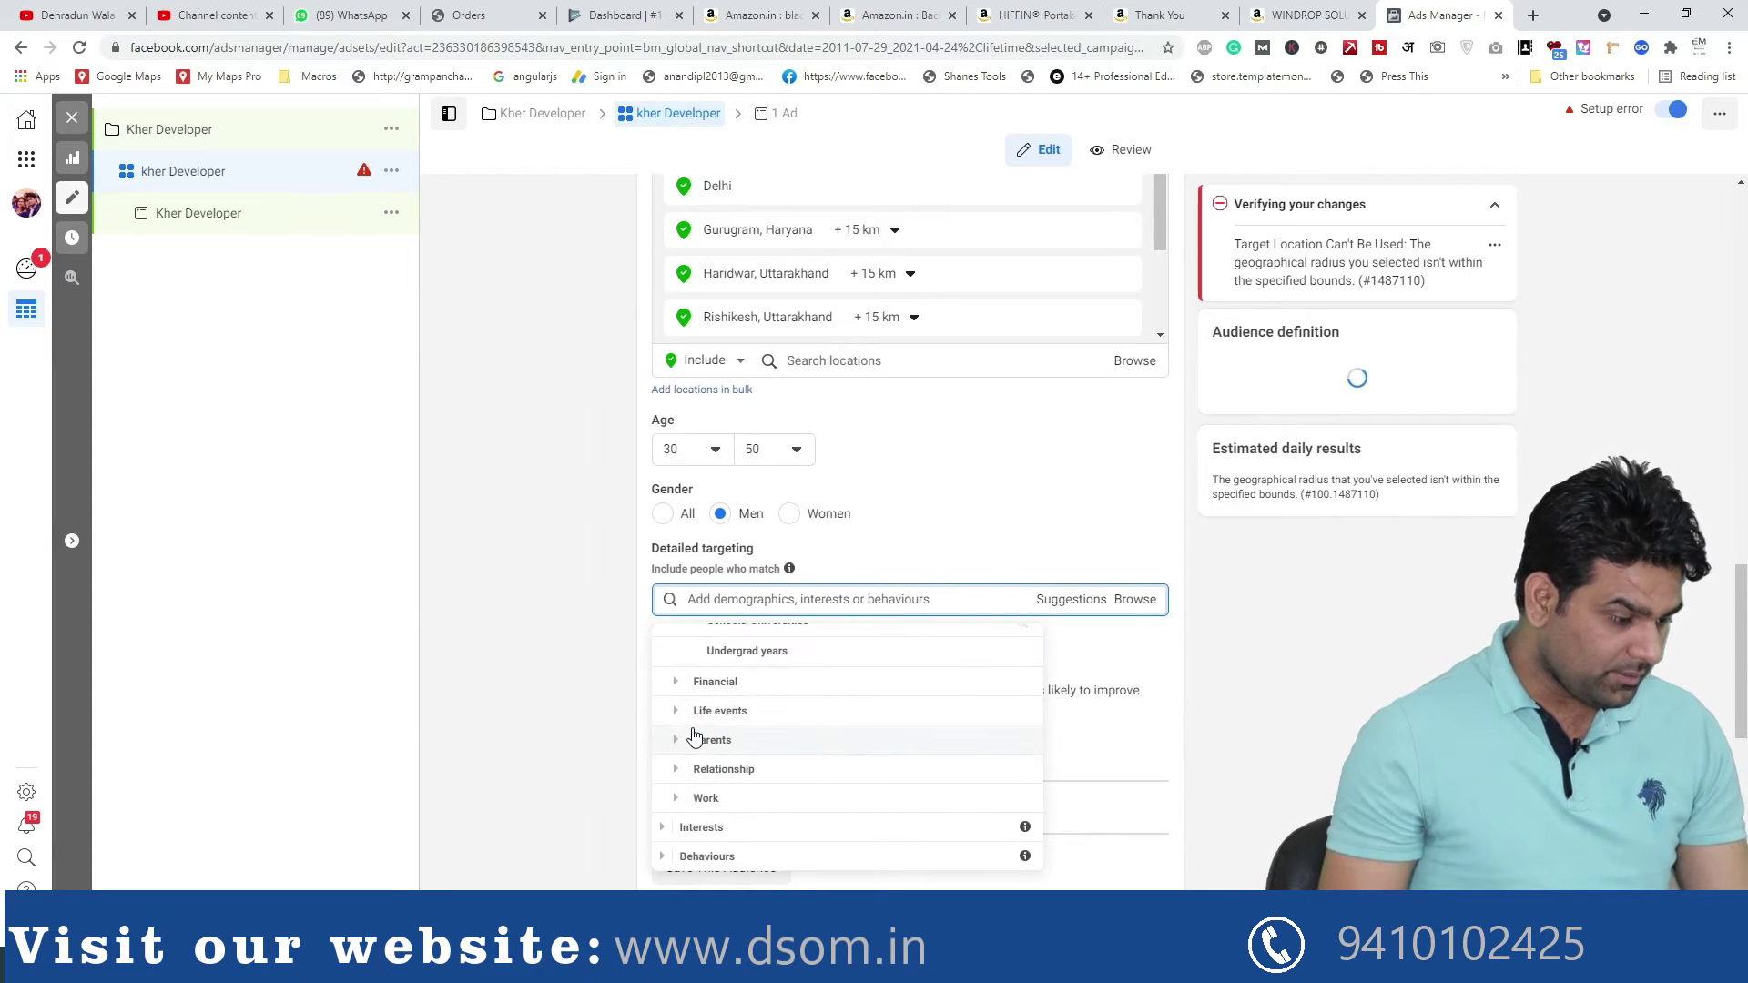
Look through the Financial and Work demographics and search the employers for "bank", then leave the employer search
{"action": "left_click", "coordinate": [666, 687]}
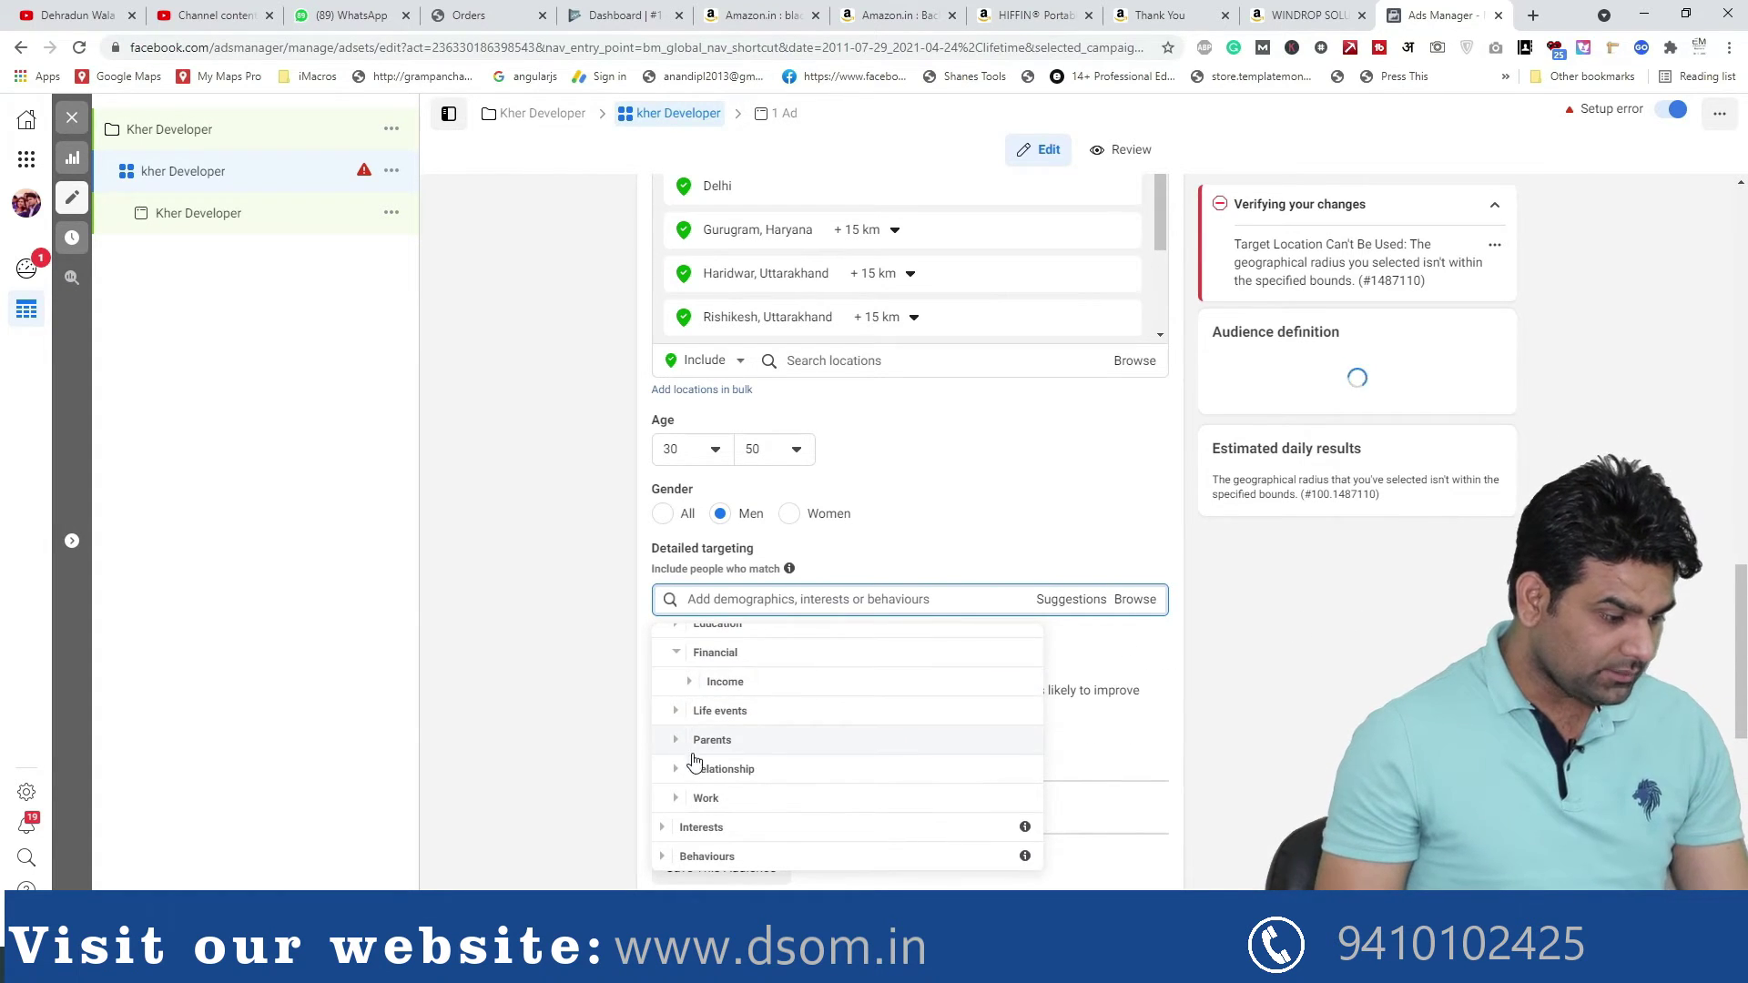
{"action": "left_click", "coordinate": [679, 798]}
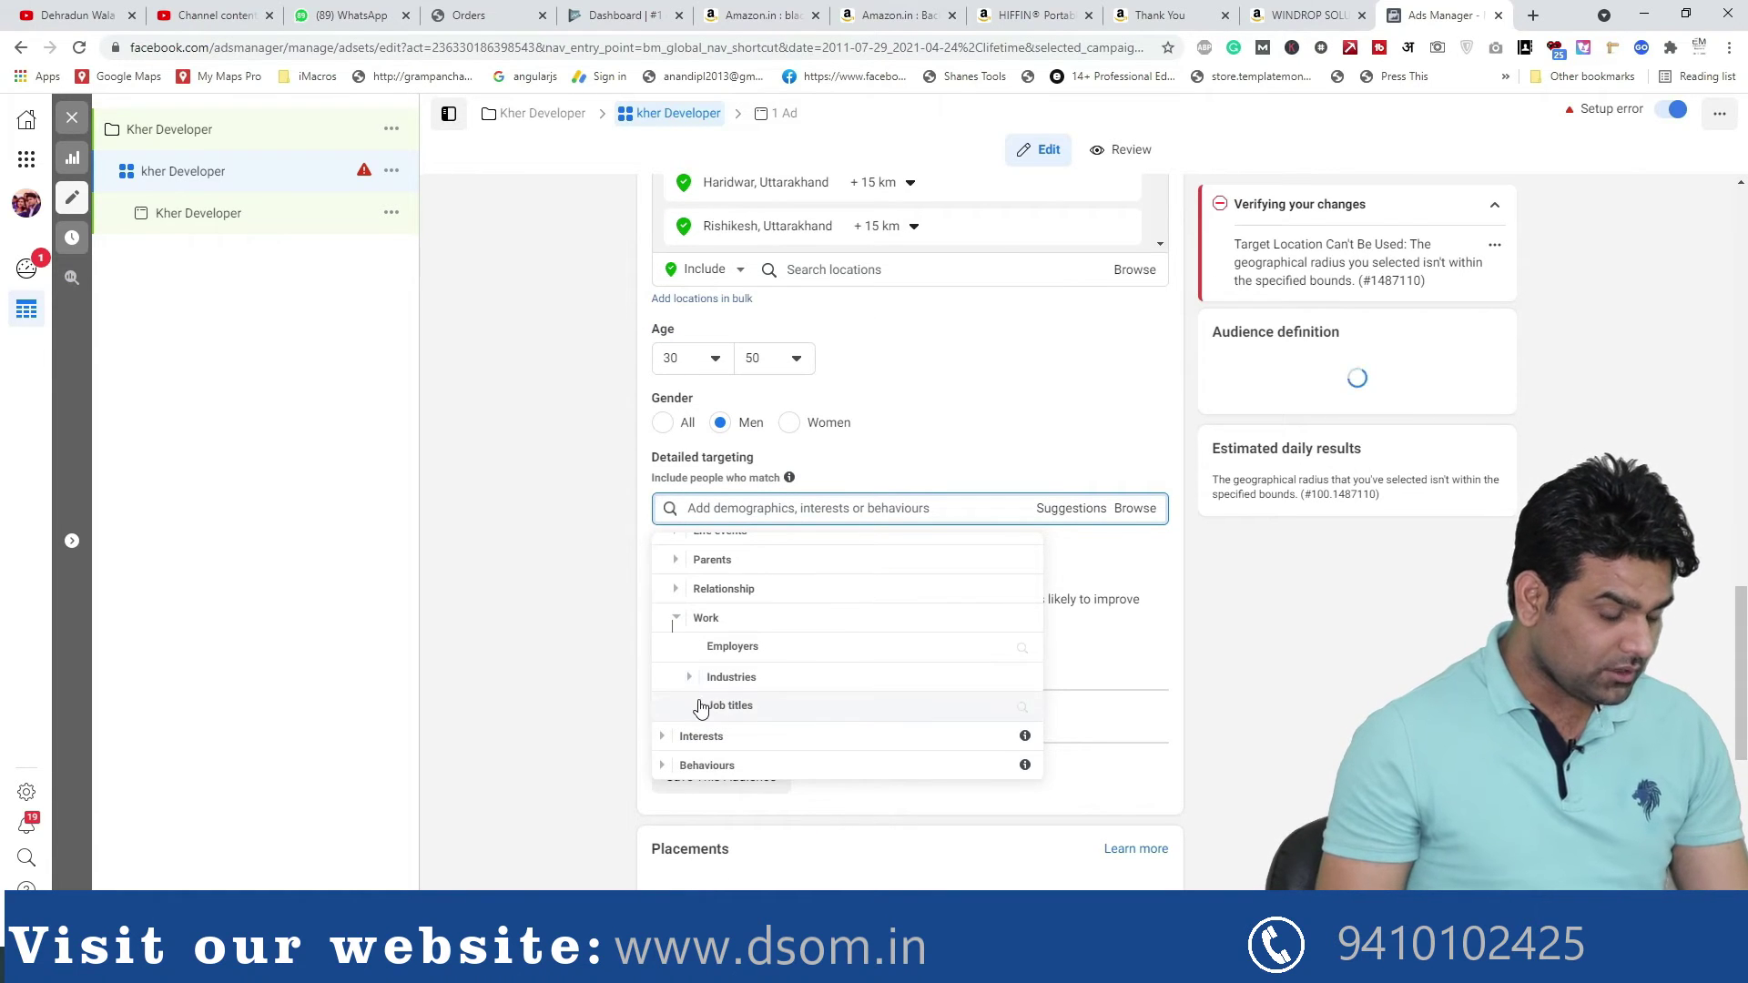
{"action": "left_click", "coordinate": [733, 648]}
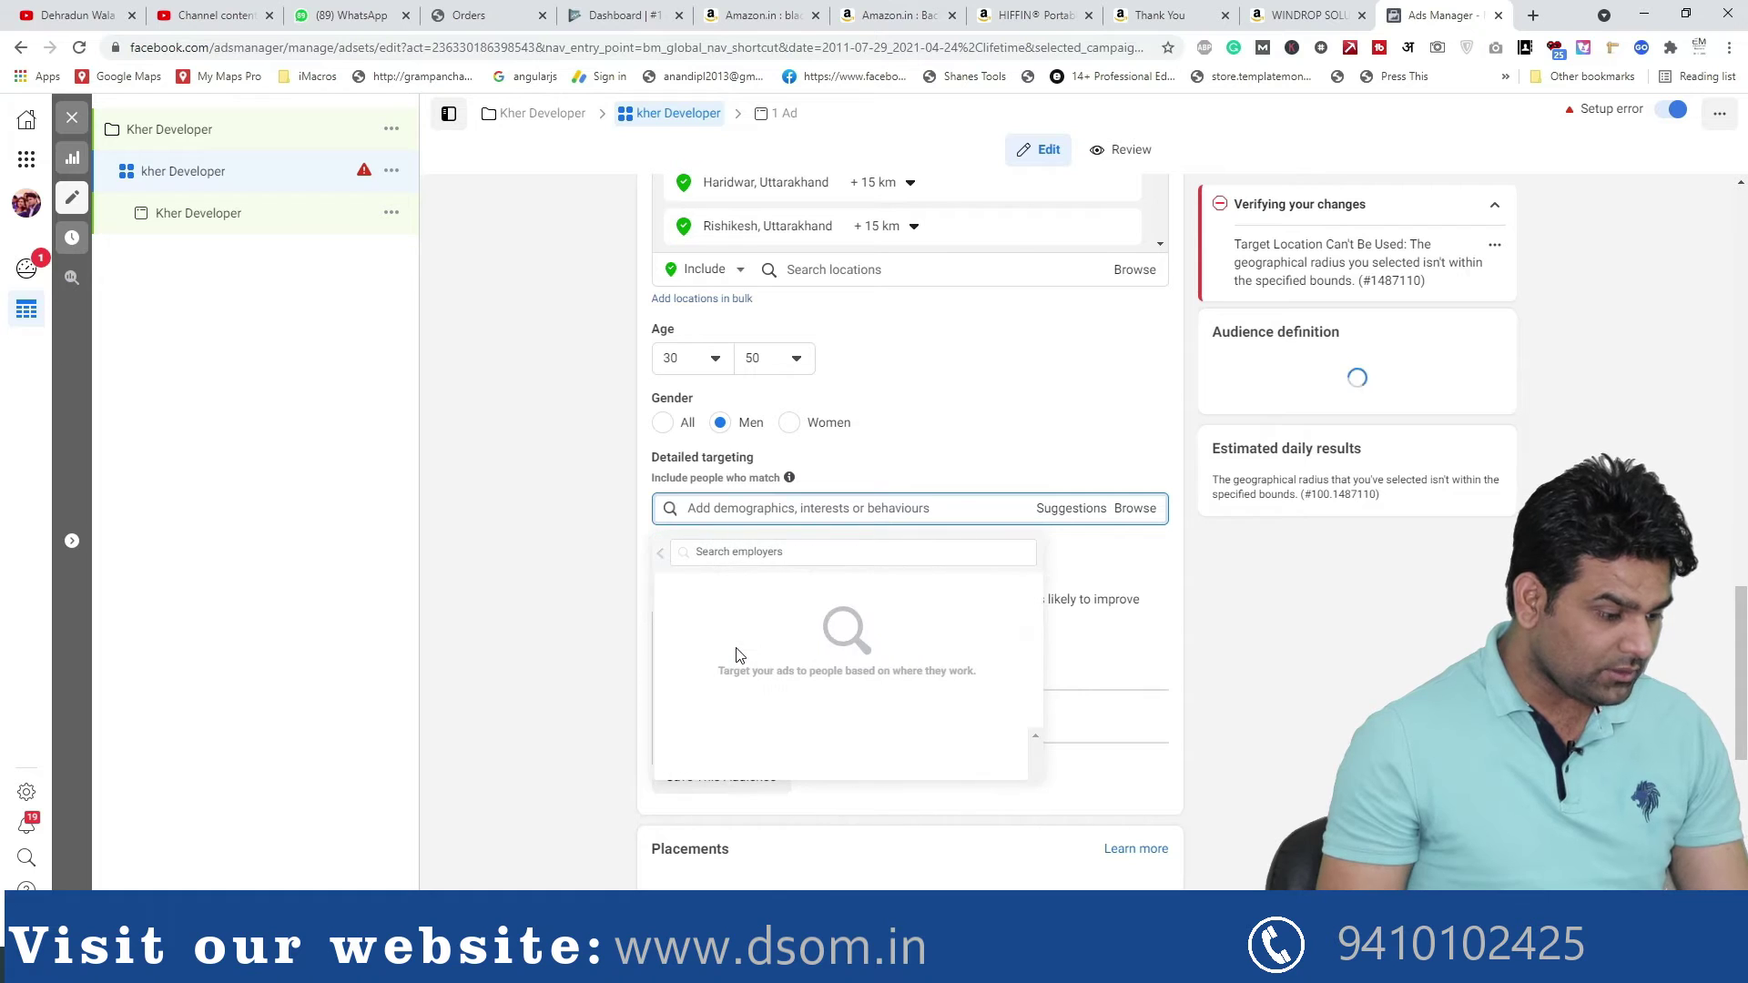
{"action": "left_click", "coordinate": [725, 554]}
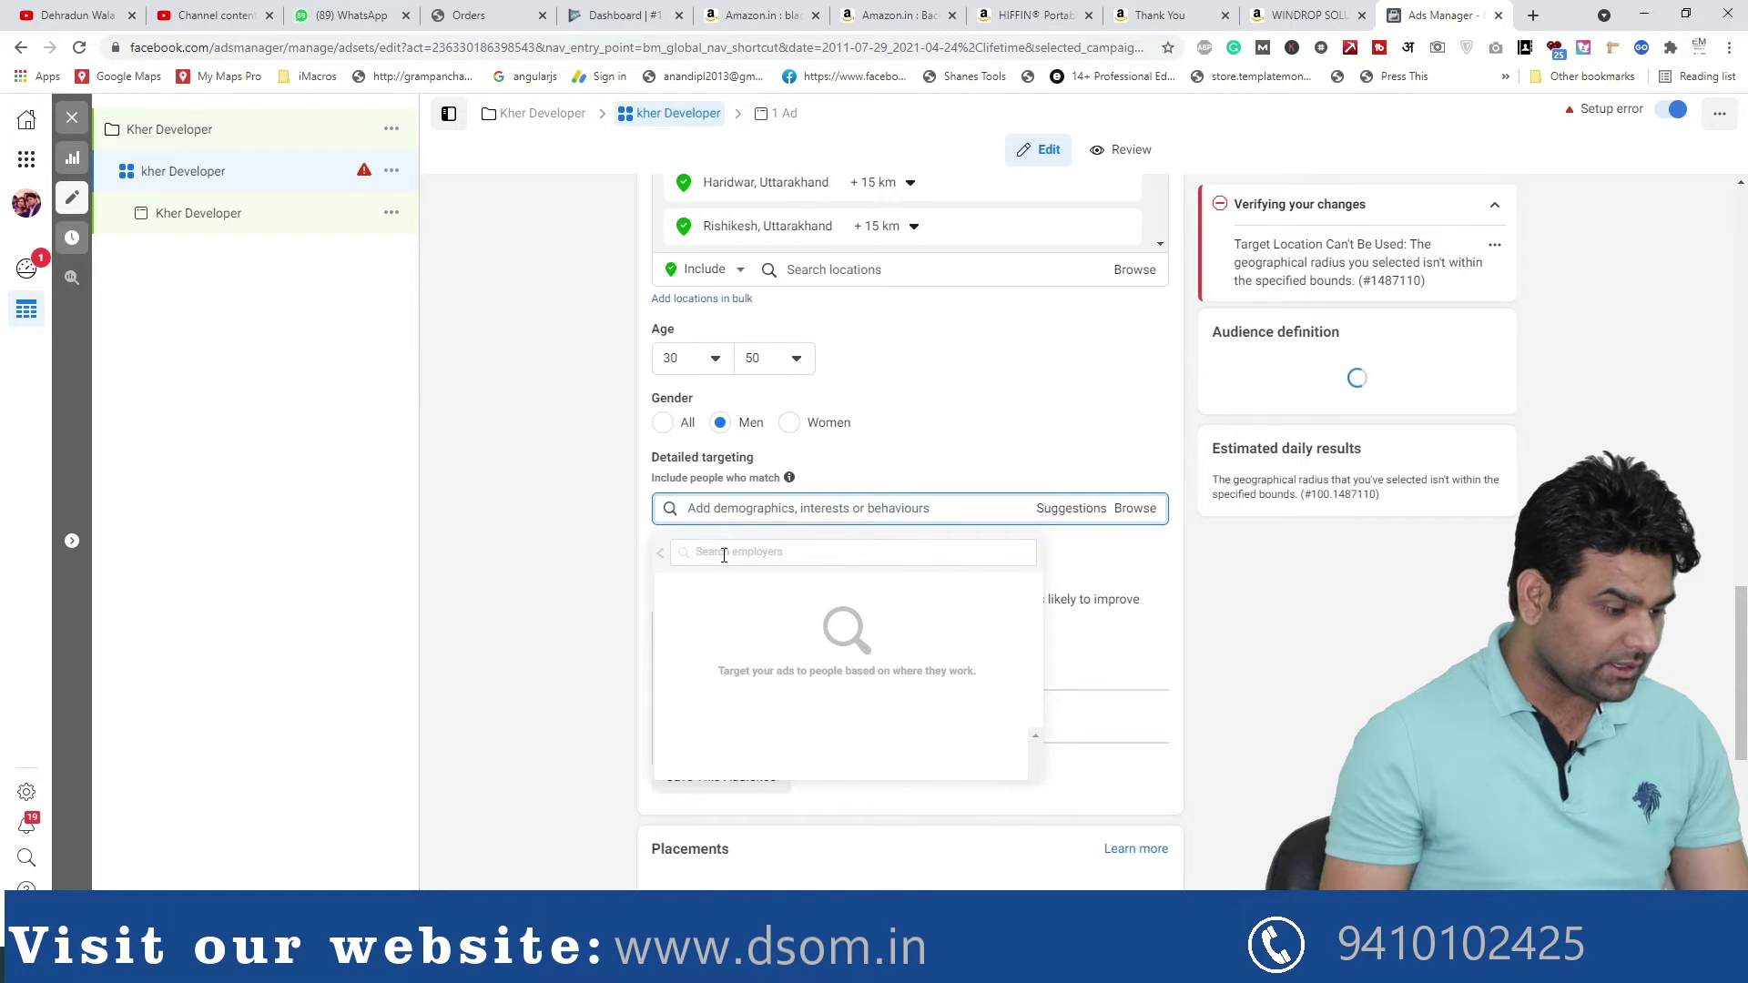
{"action": "type", "text": "bank"}
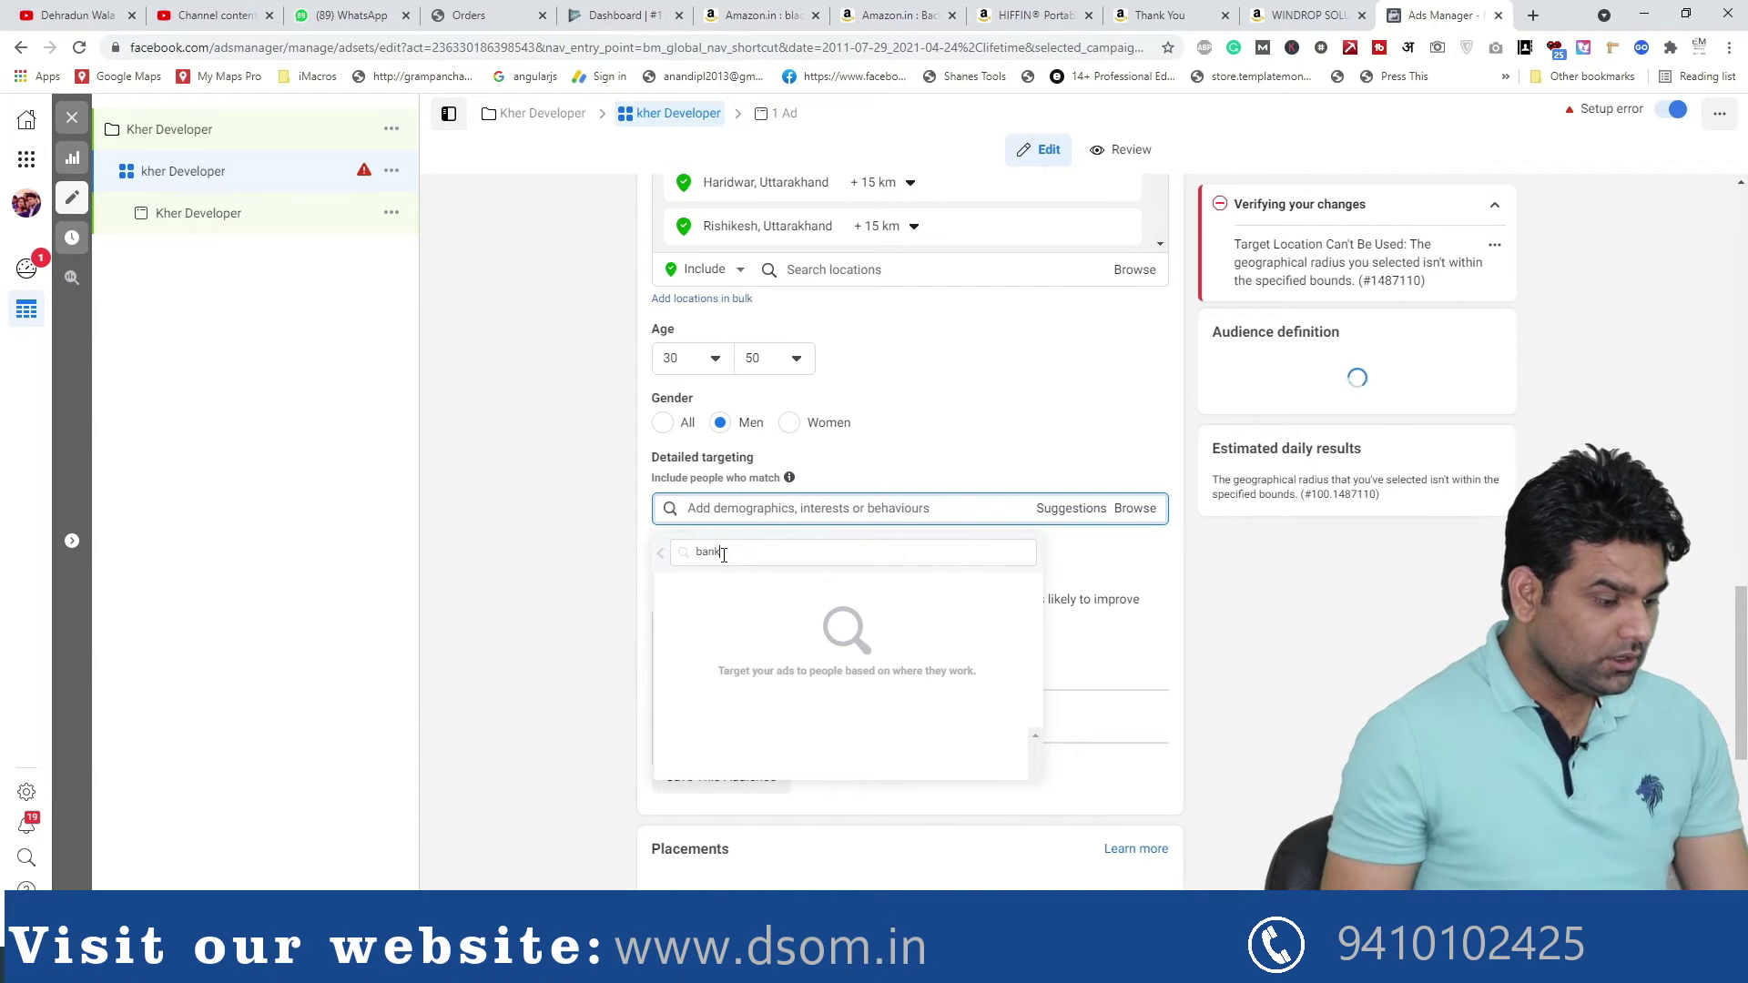
{"action": "key", "text": "BackSpace"}
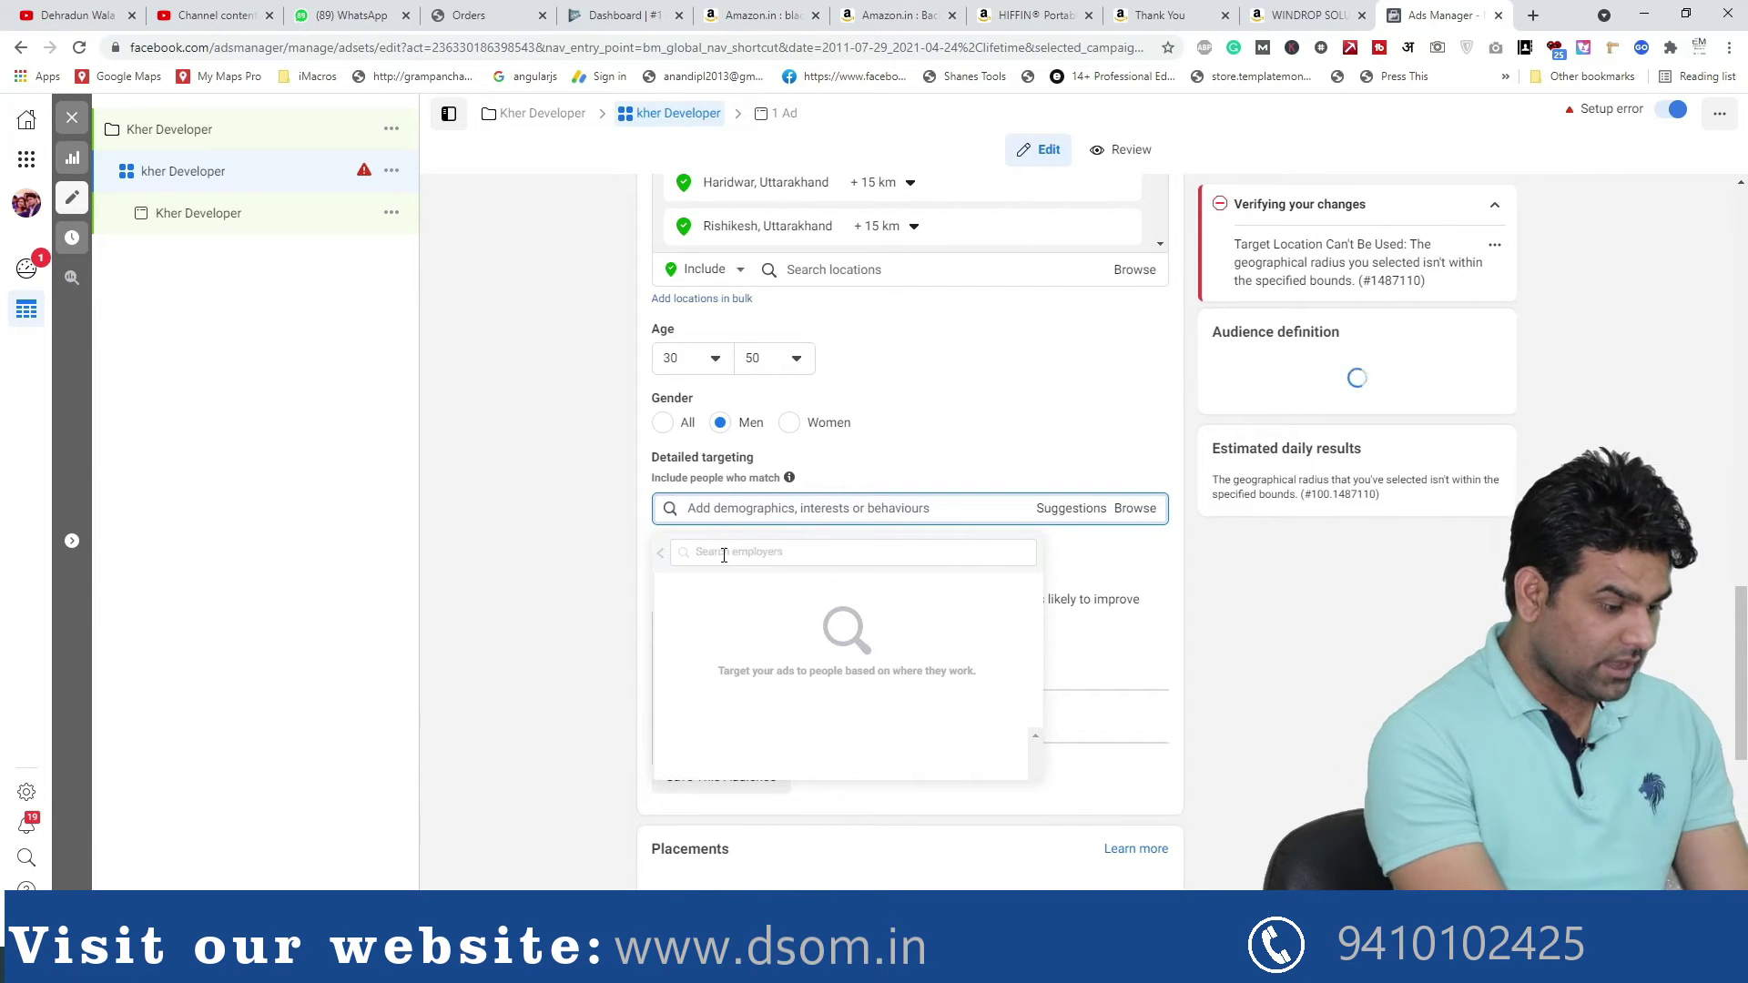
{"action": "left_click", "coordinate": [728, 508]}
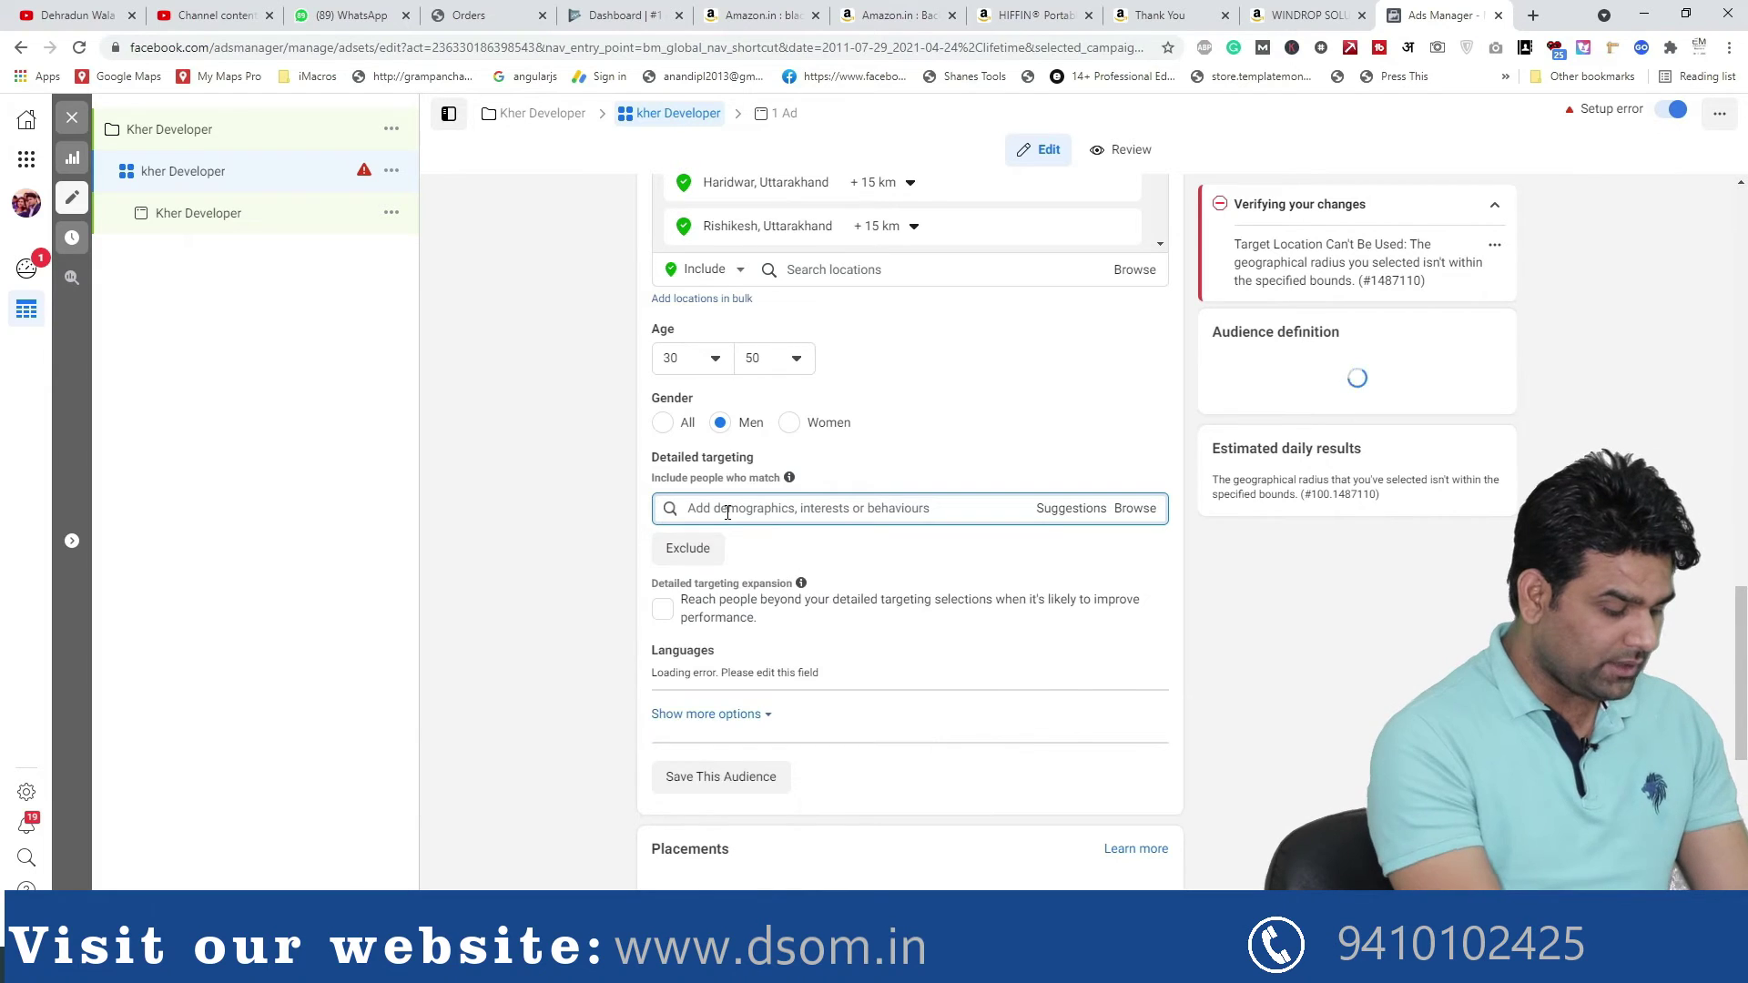
{"action": "type", "text": "bank"}
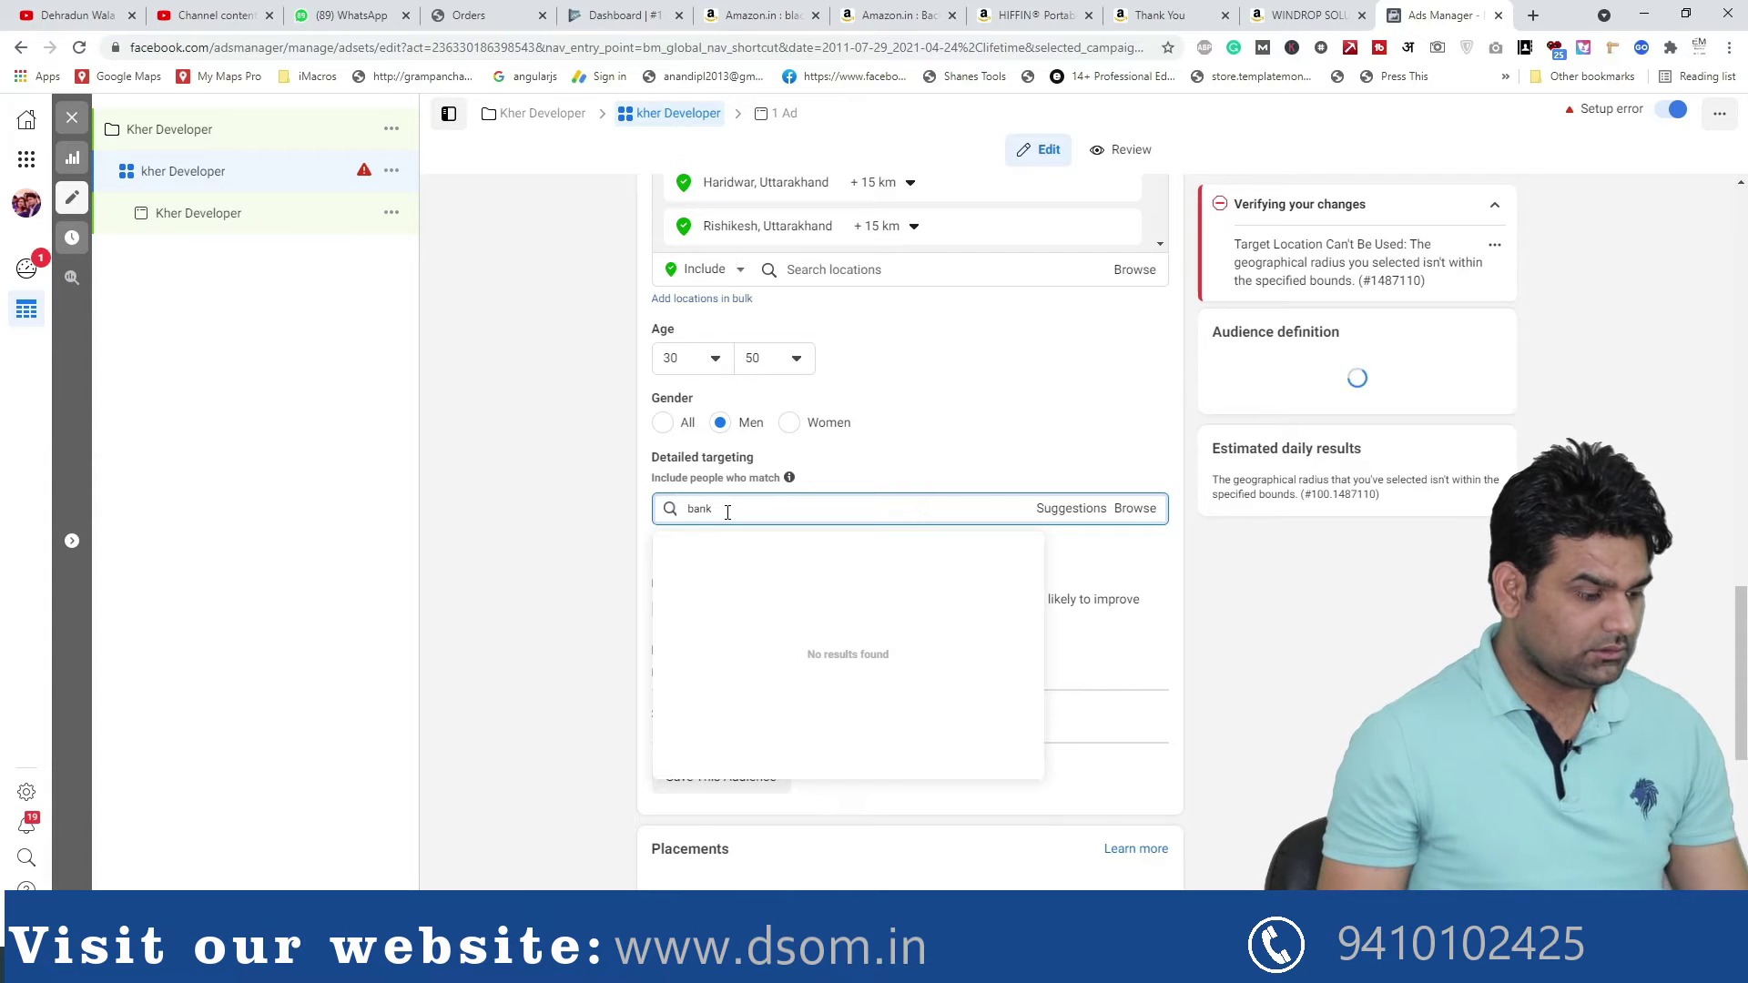
{"action": "key", "text": "BackSpace"}
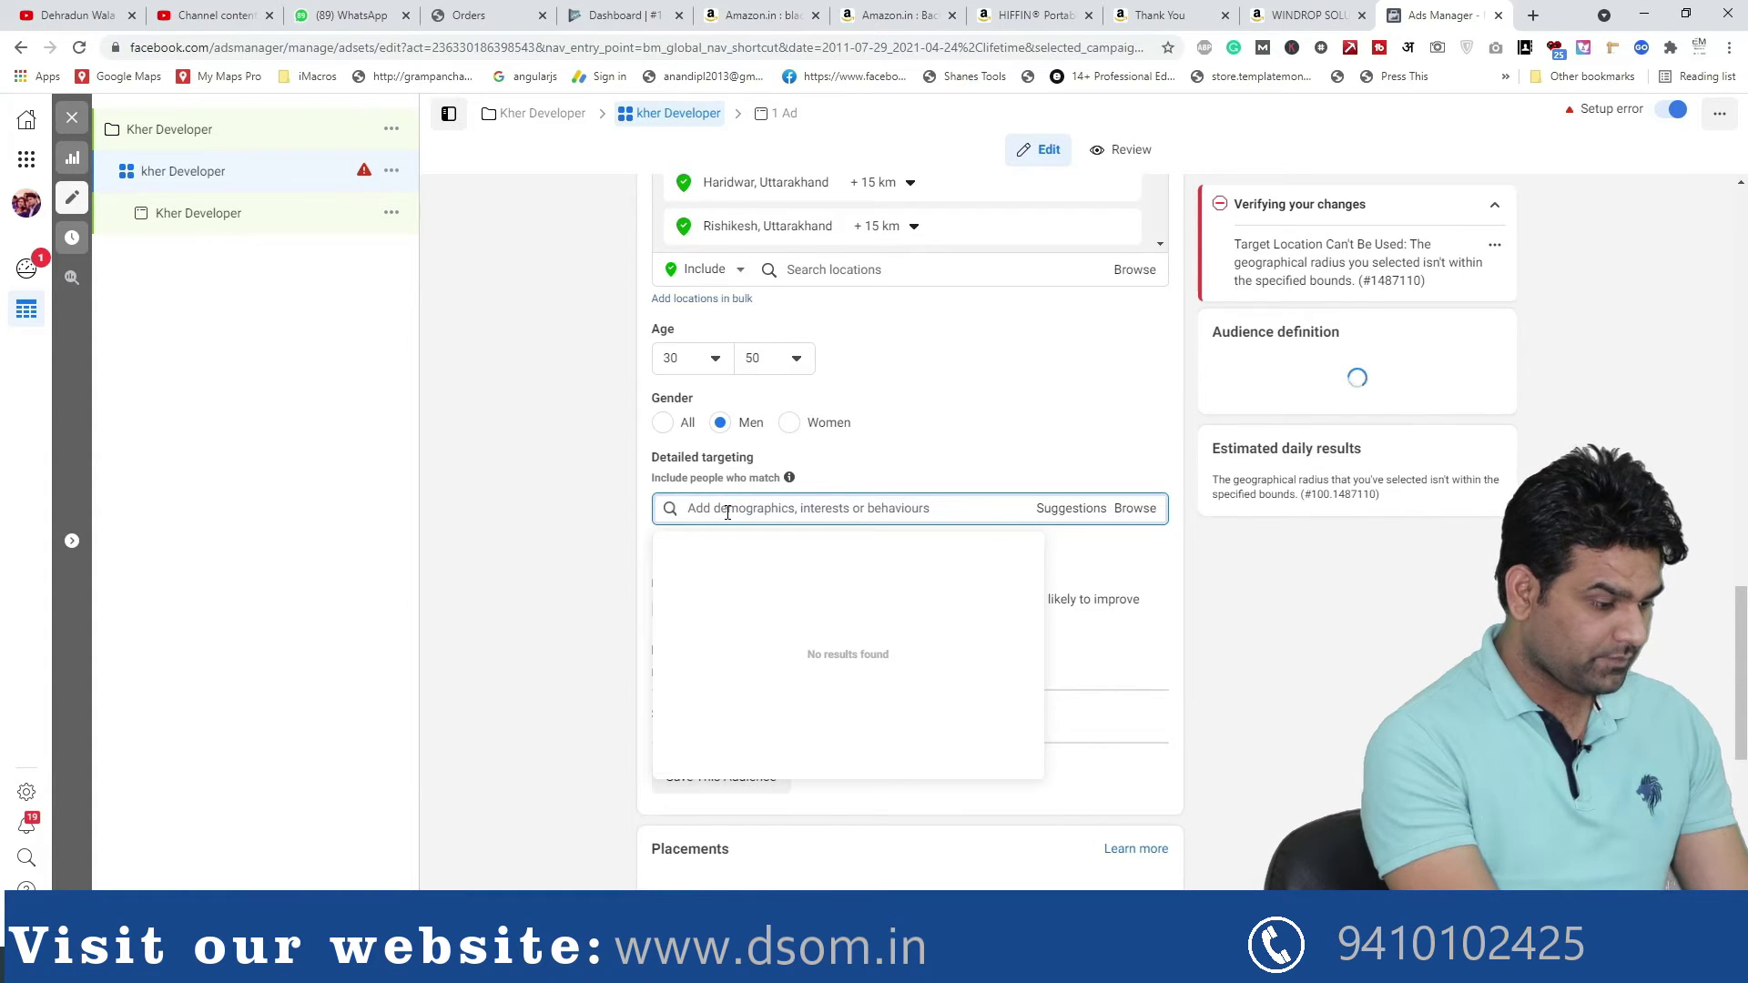
{"action": "type", "text": "bank"}
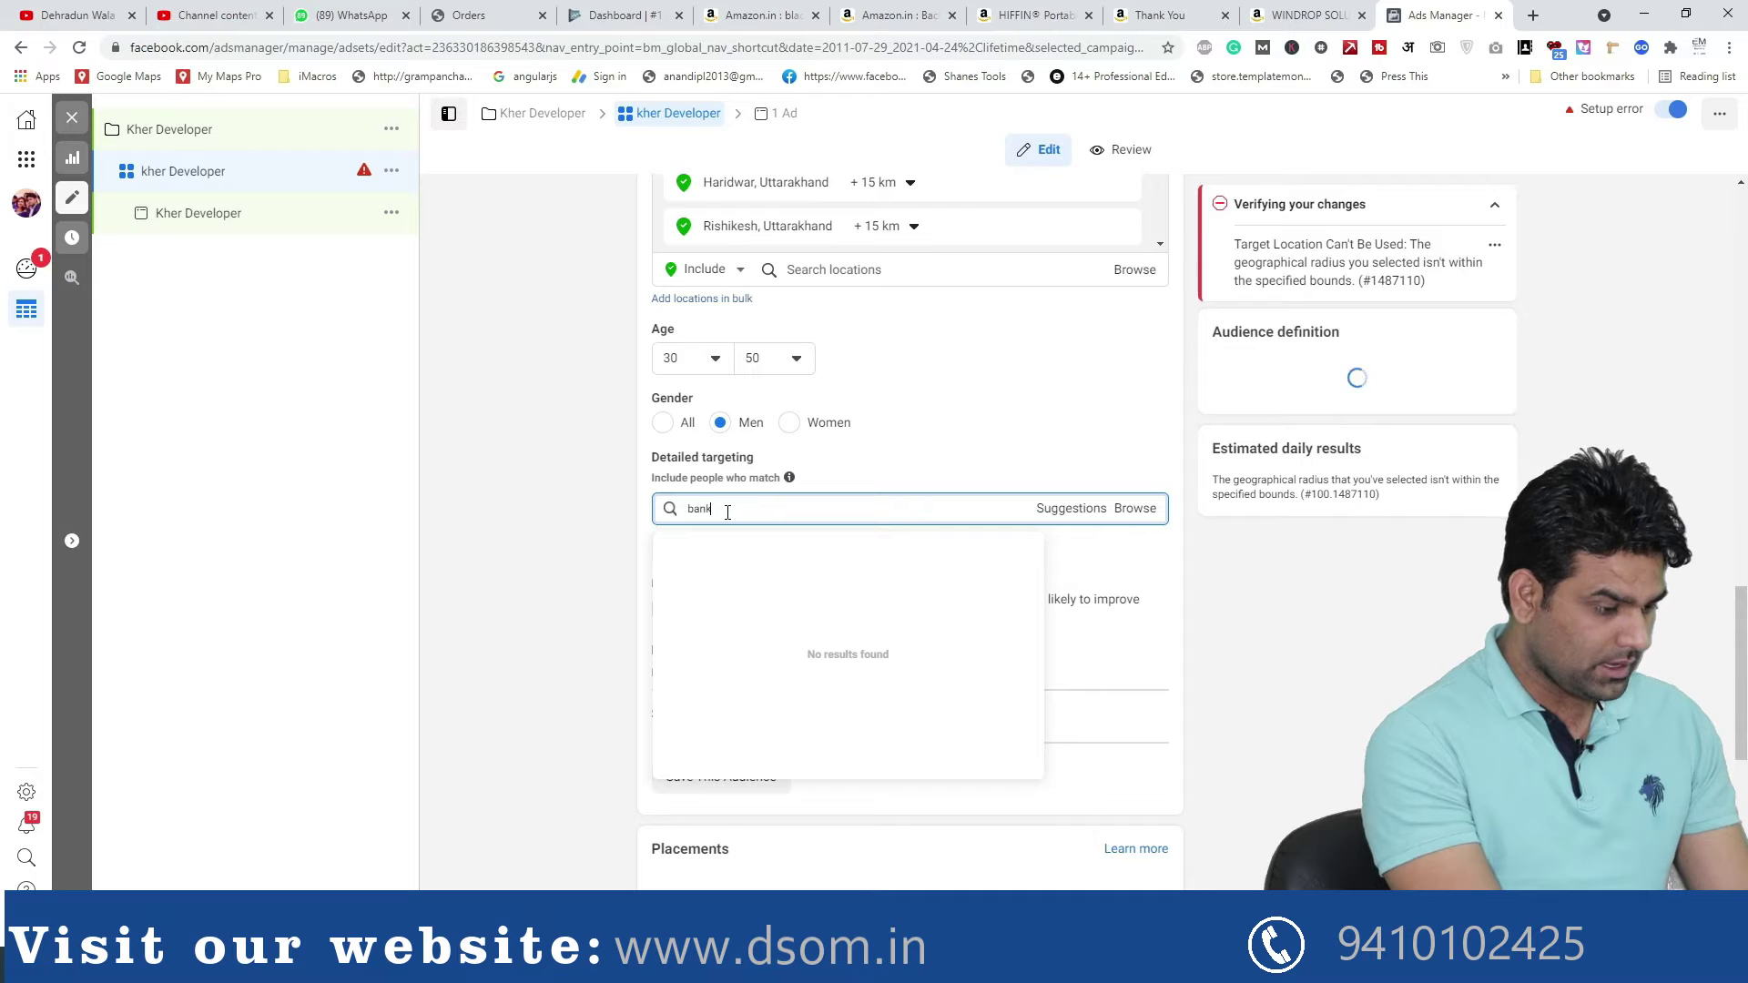
{"action": "key", "text": "BackSpace"}
{"action": "key", "text": "BackSpace"}
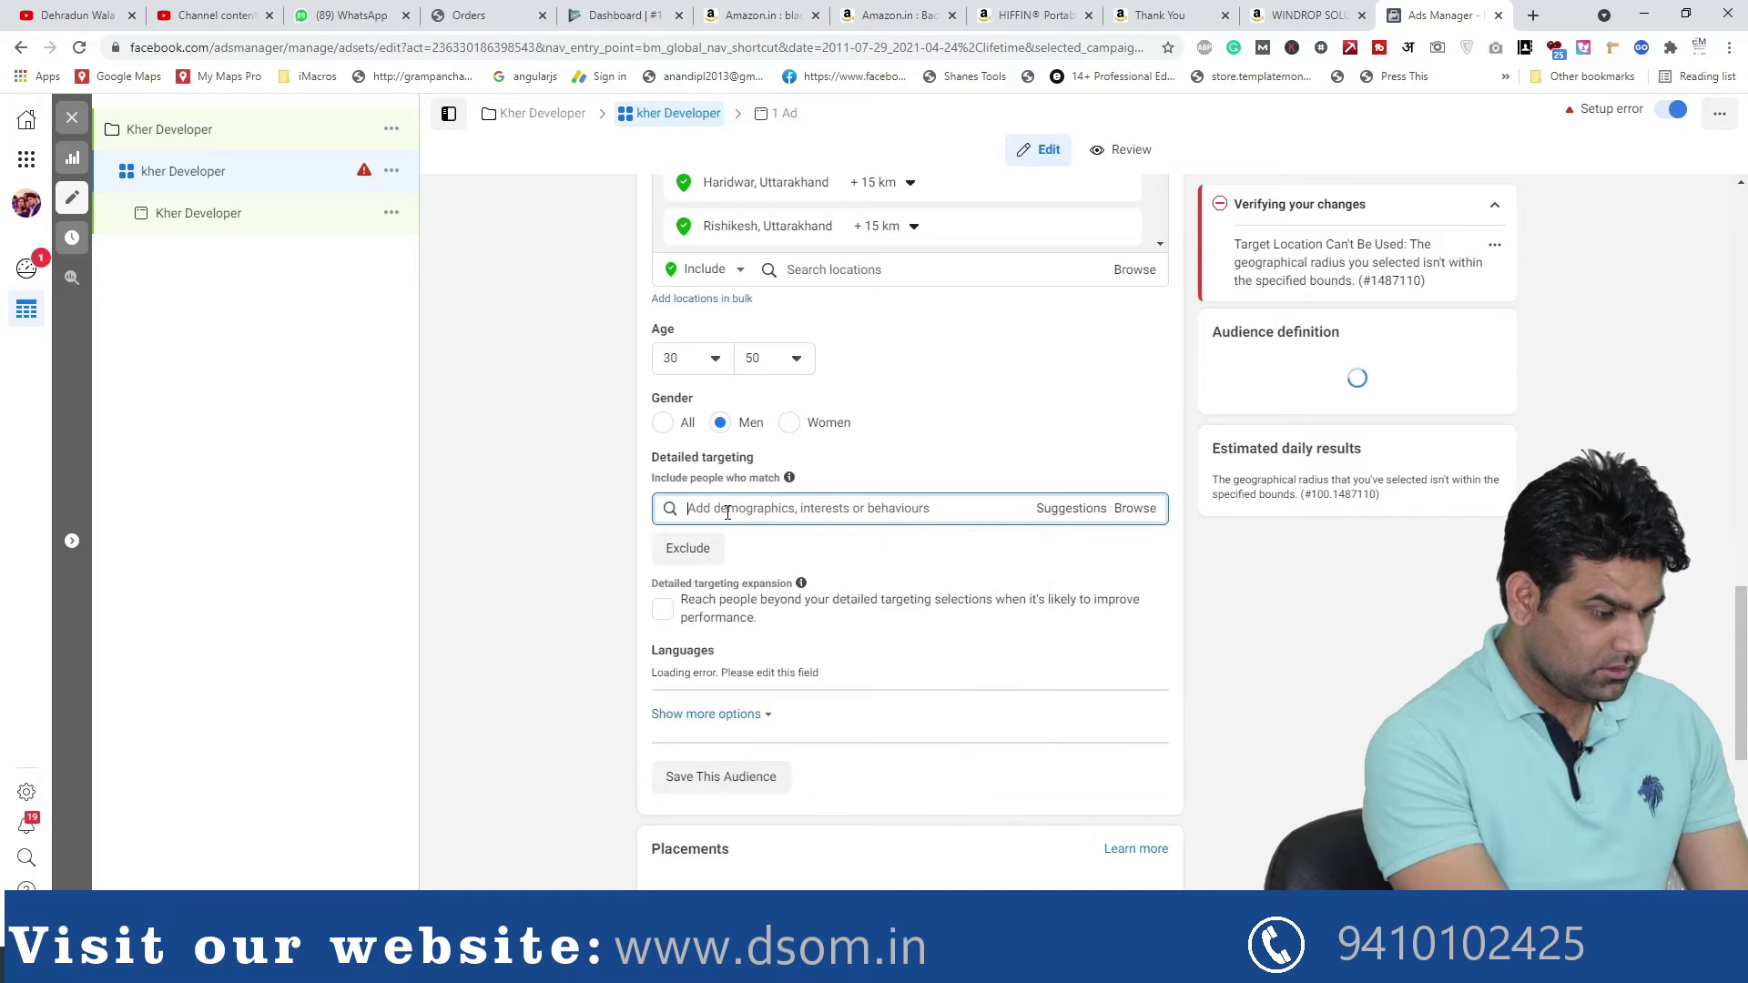
Search detailed targeting for "bank" and add the employer Punjab National Bank to the audience
{"action": "type", "text": "bank"}
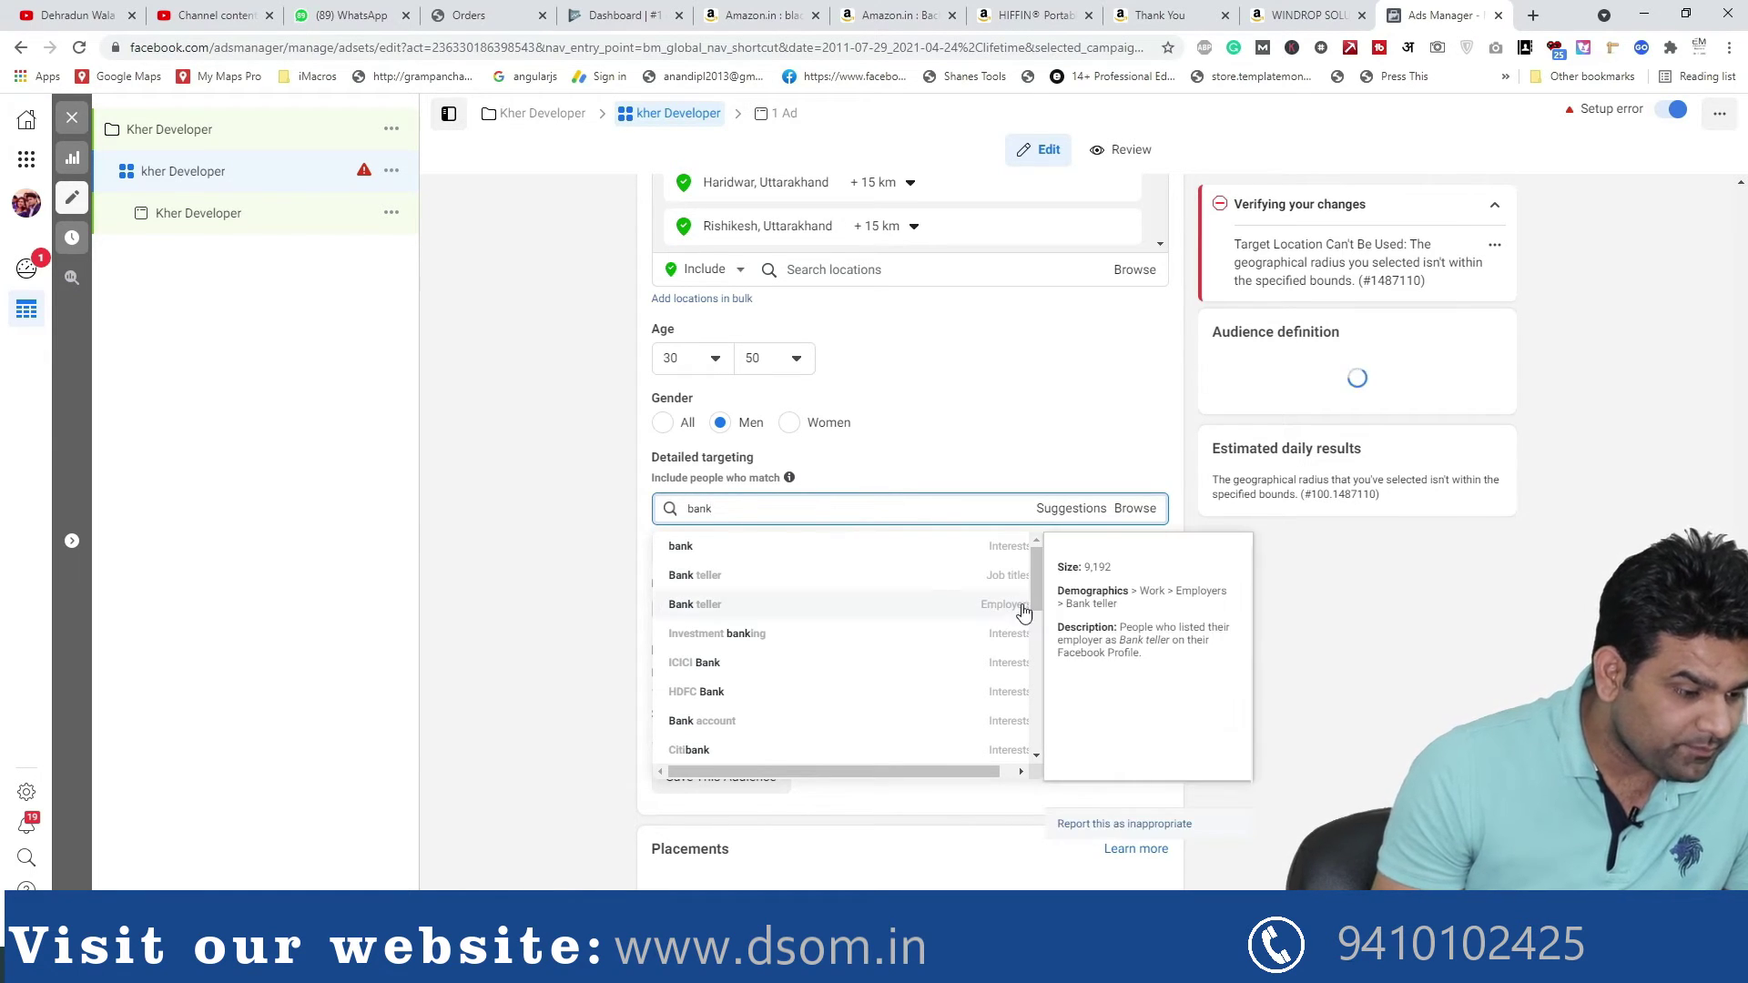
{"action": "left_click_drag", "start_coordinate": [1038, 587], "coordinate": [1037, 668]}
{"action": "mouse_move", "coordinate": [838, 644]}
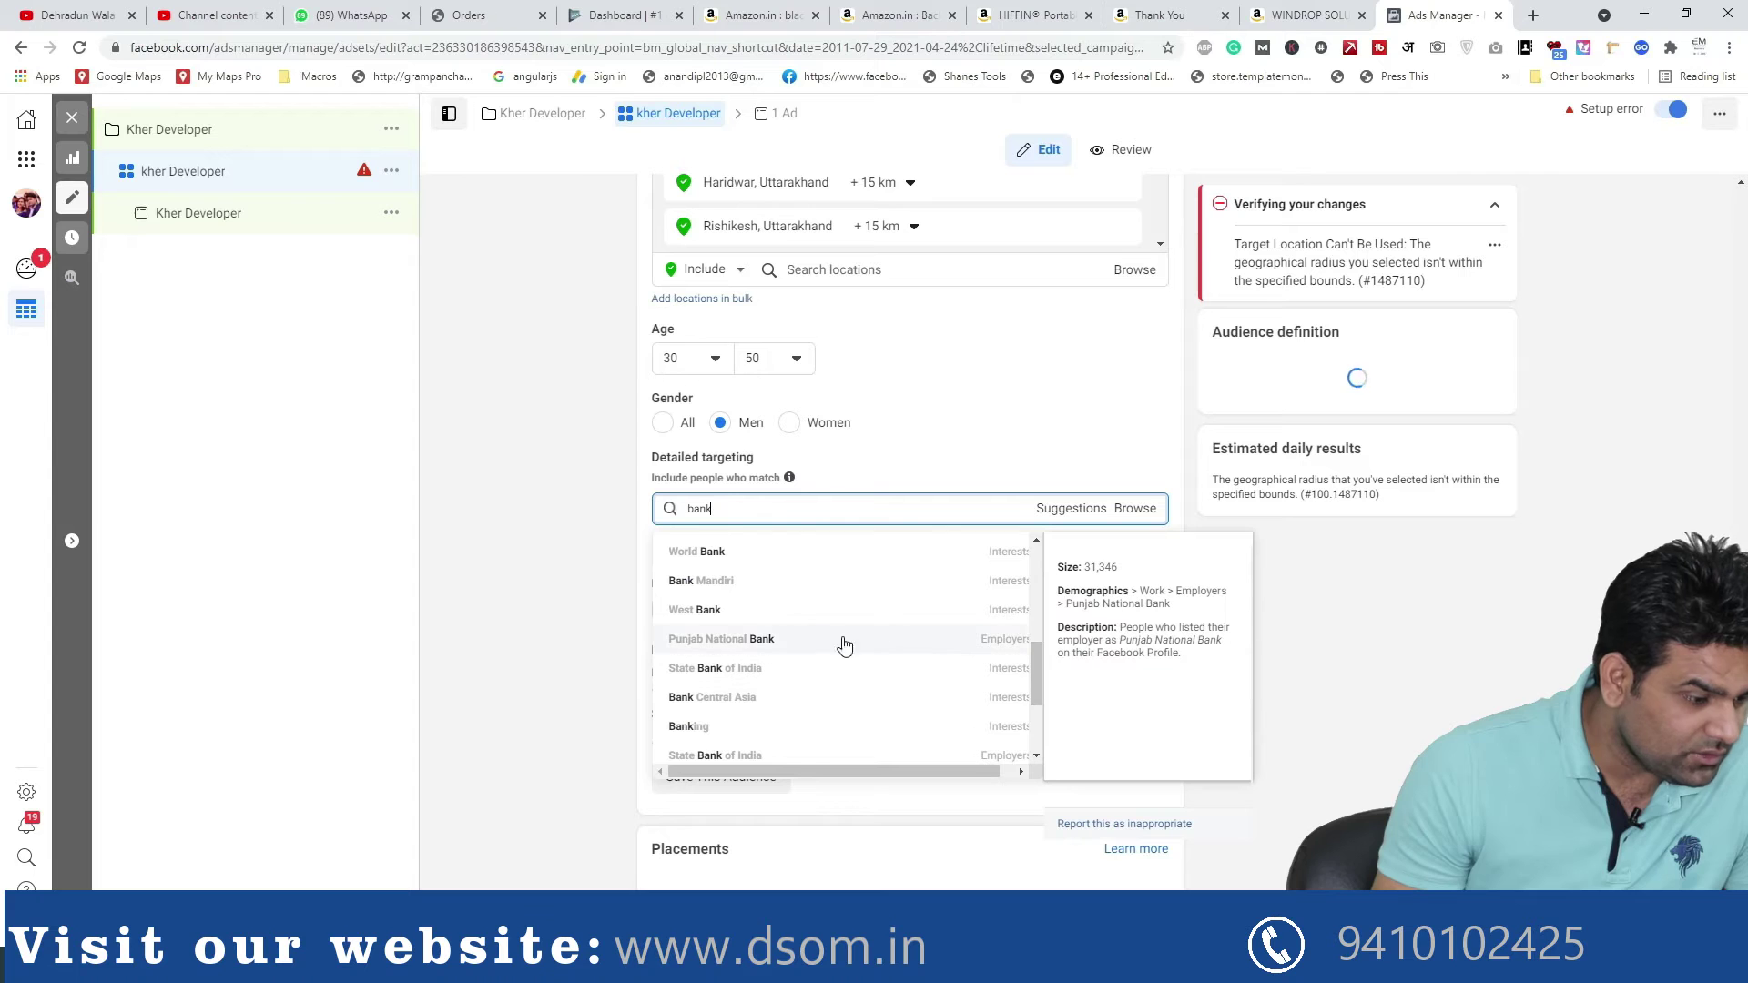
{"action": "left_click", "coordinate": [782, 649]}
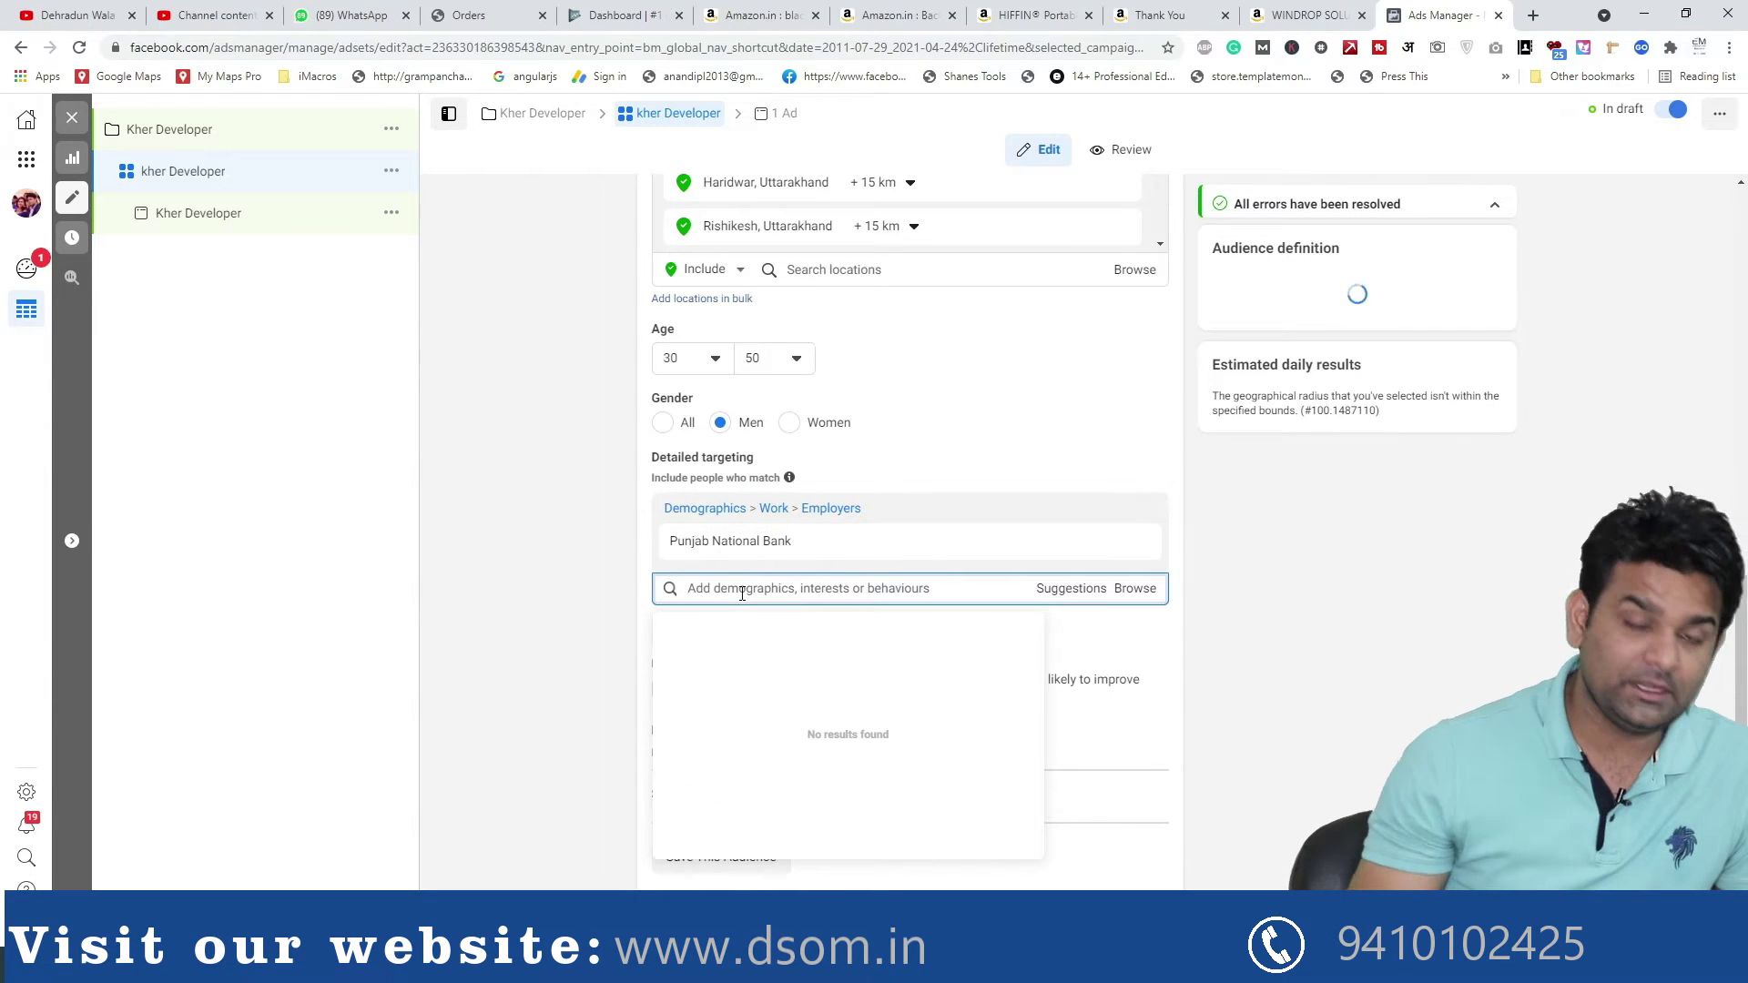
Search detailed targeting for "bank" again and add the employer State Bank of India
{"action": "type", "text": "t"}
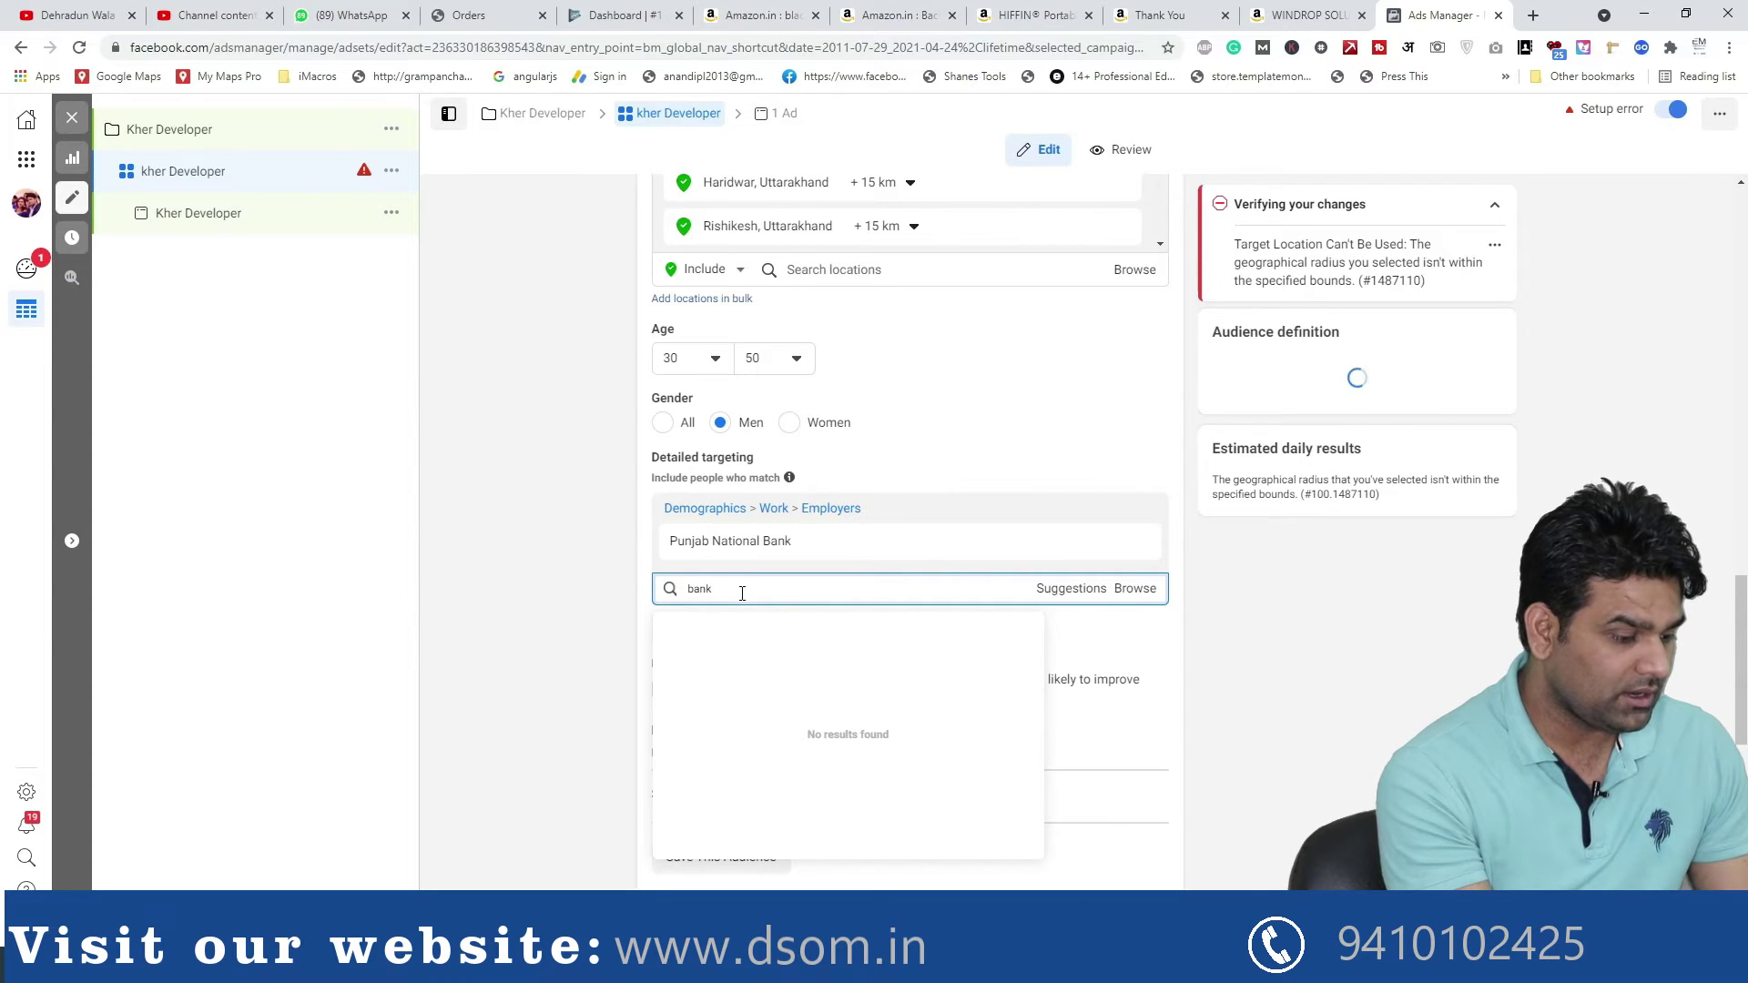
{"action": "key", "text": "BackSpace"}
{"action": "key", "text": "BackSpace"}
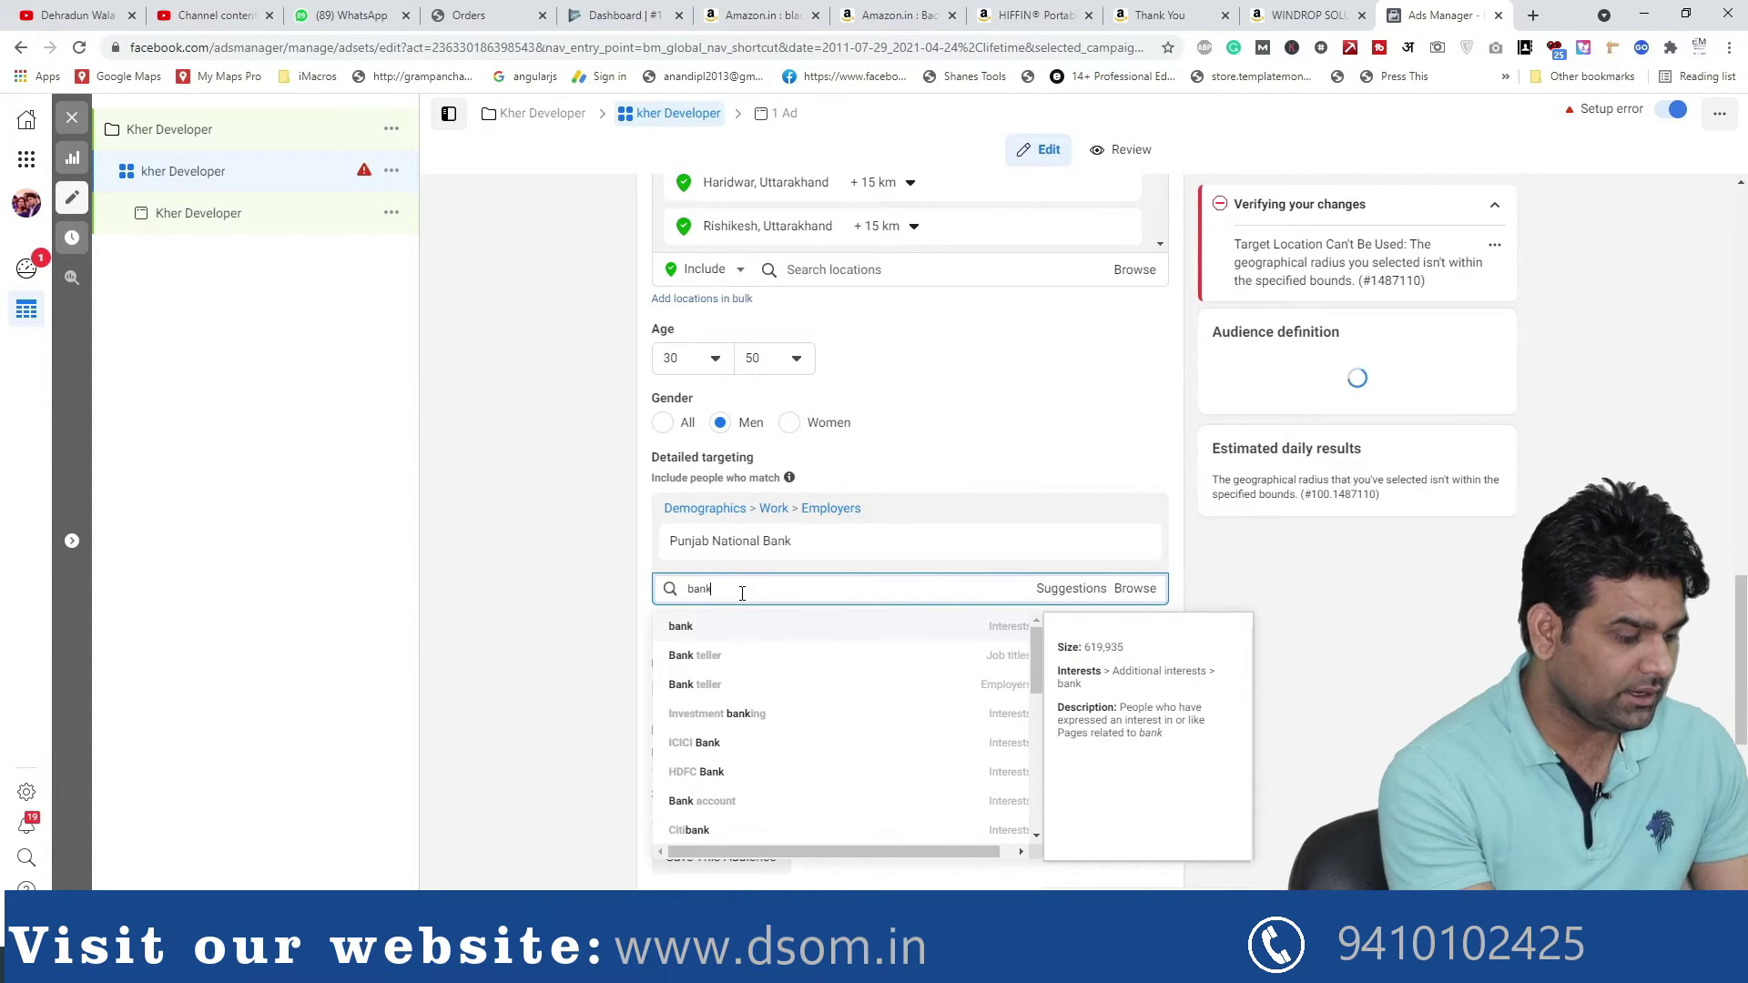
{"action": "scroll", "coordinate": [785, 692], "scroll_direction": "down", "scroll_amount": 2}
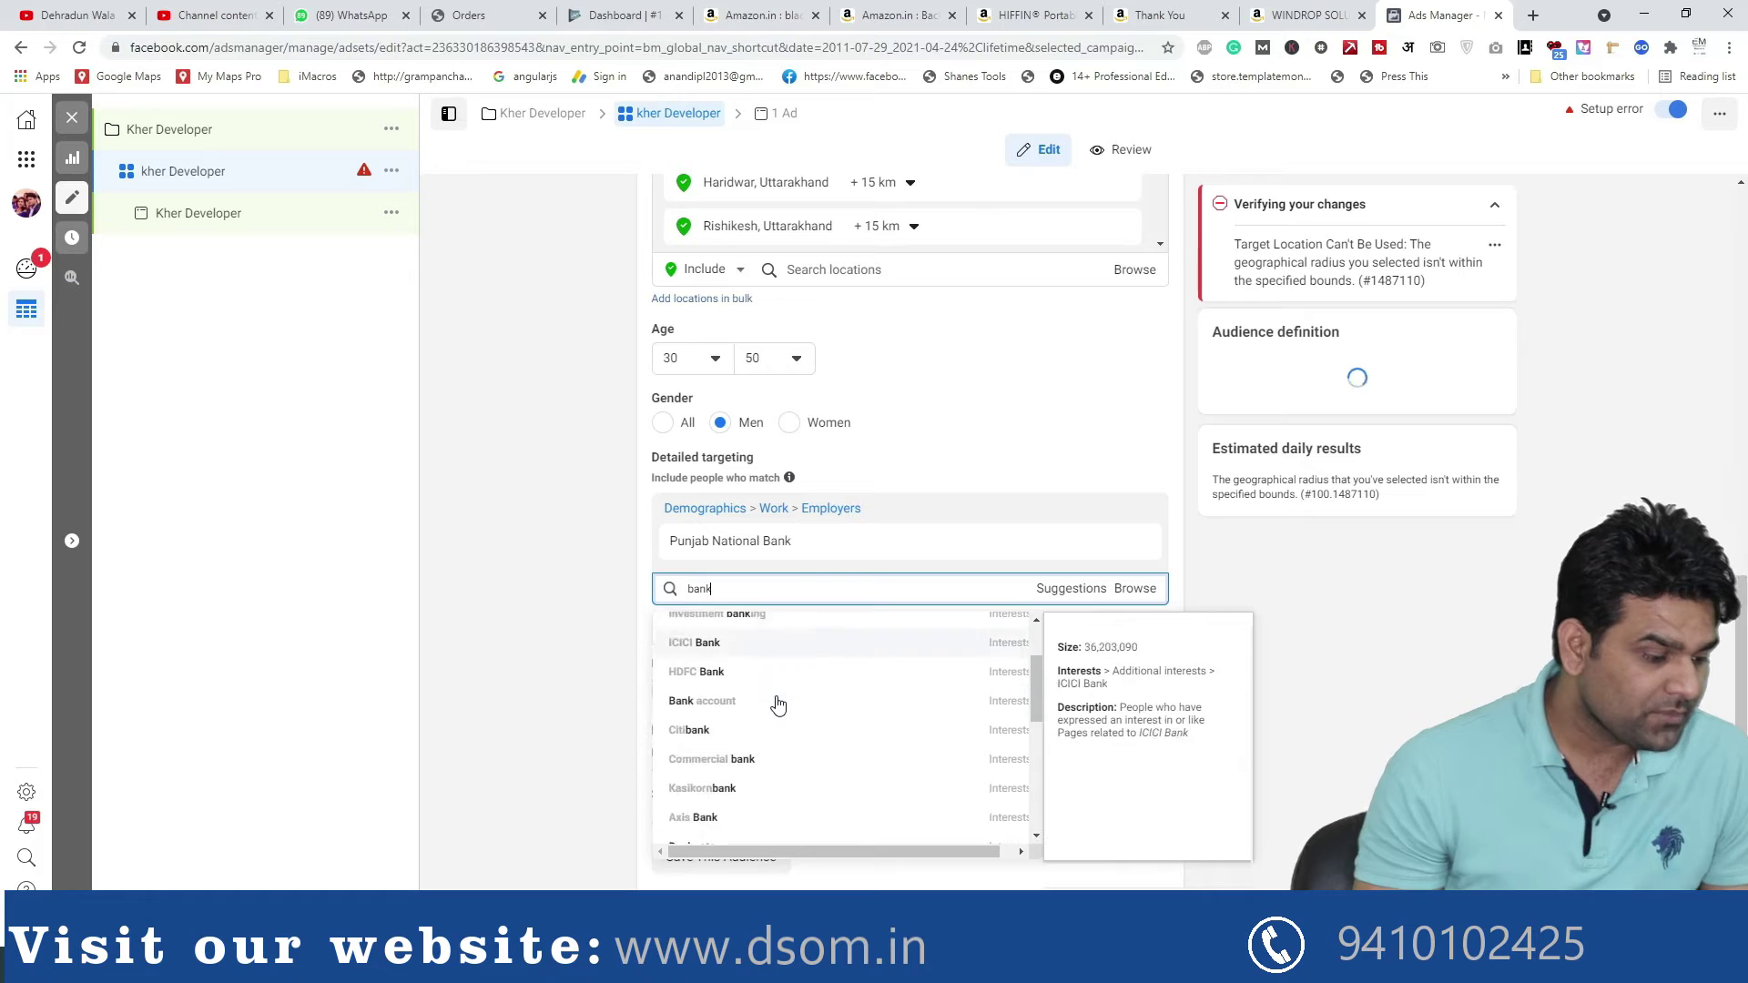
{"action": "scroll", "coordinate": [754, 720], "scroll_direction": "down", "scroll_amount": 5}
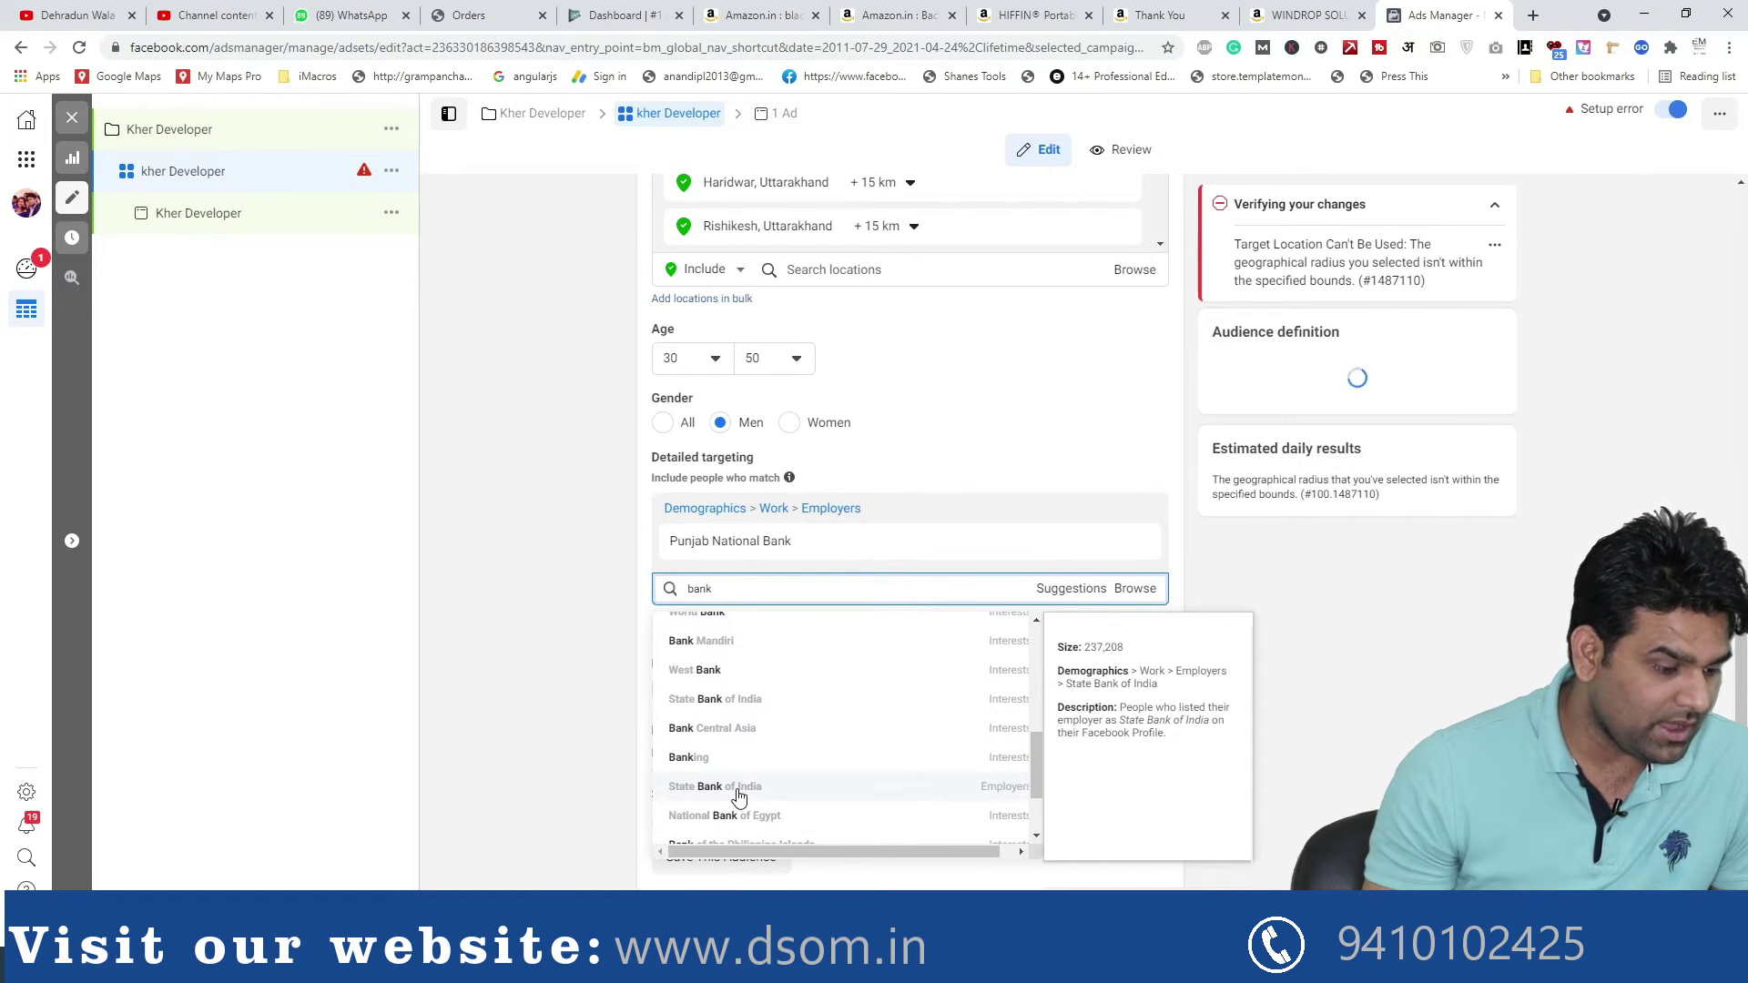
{"action": "left_click", "coordinate": [737, 795]}
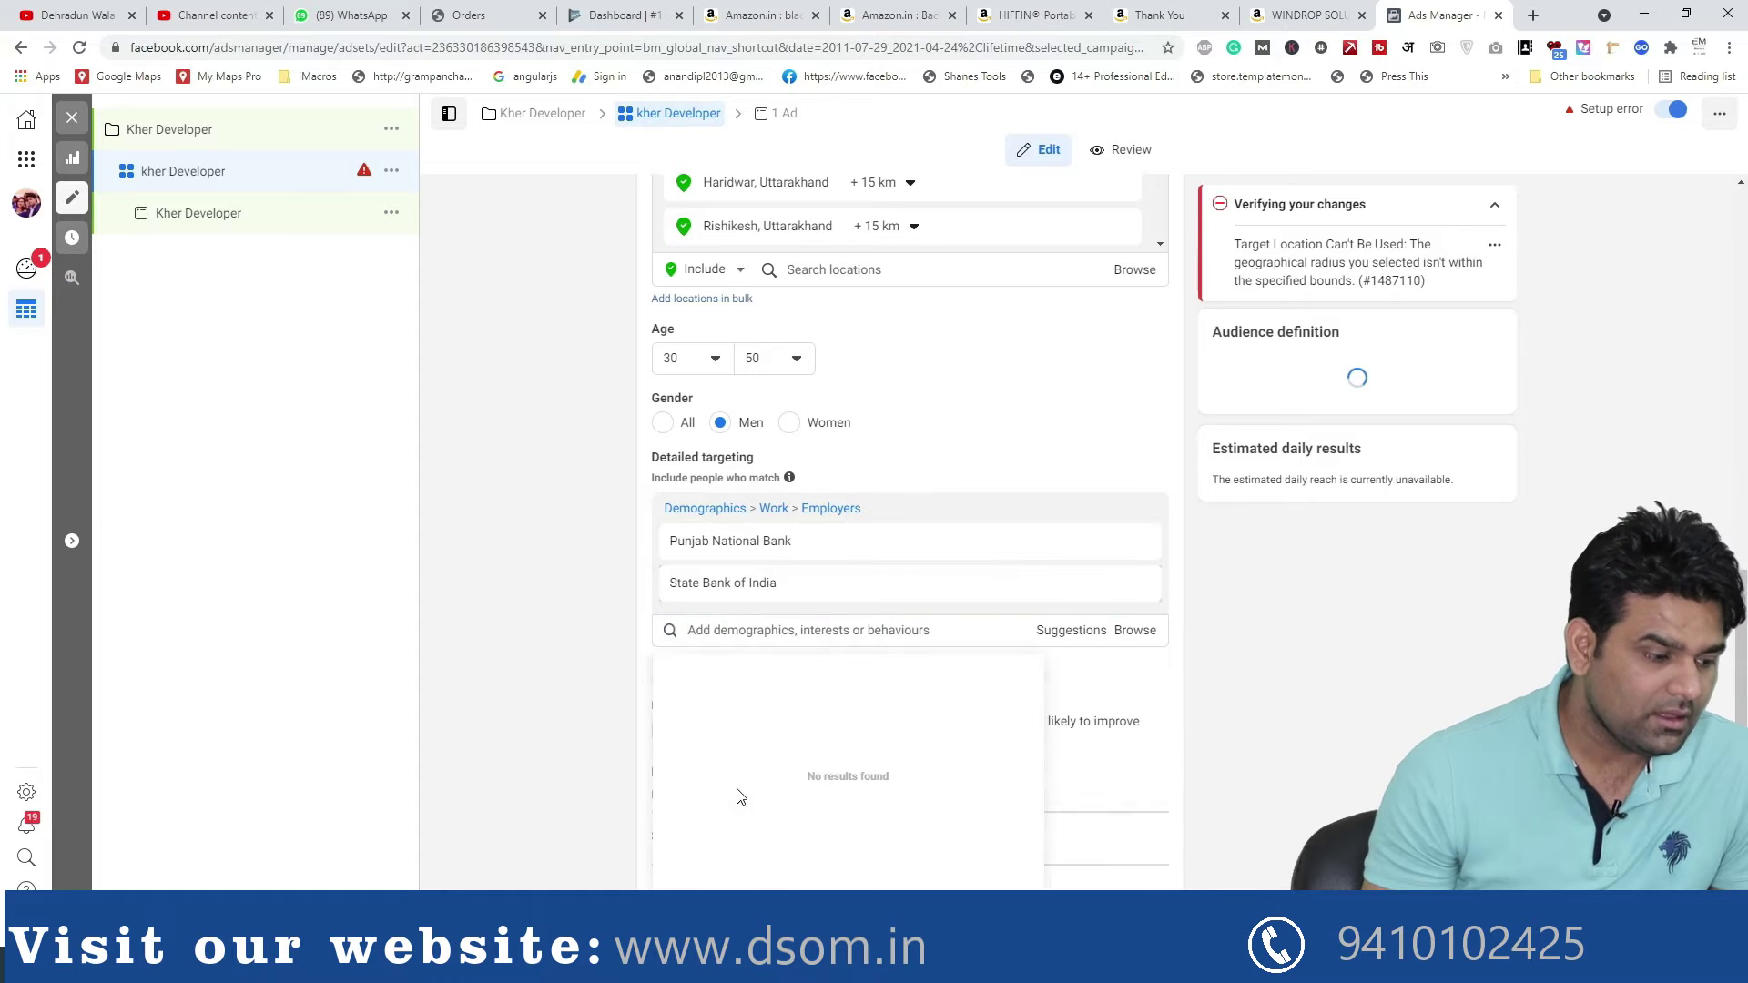
Search detailed targeting for "bank" and "bank emp", and add the industry Government employees (global) to the audience
{"action": "type", "text": "bank"}
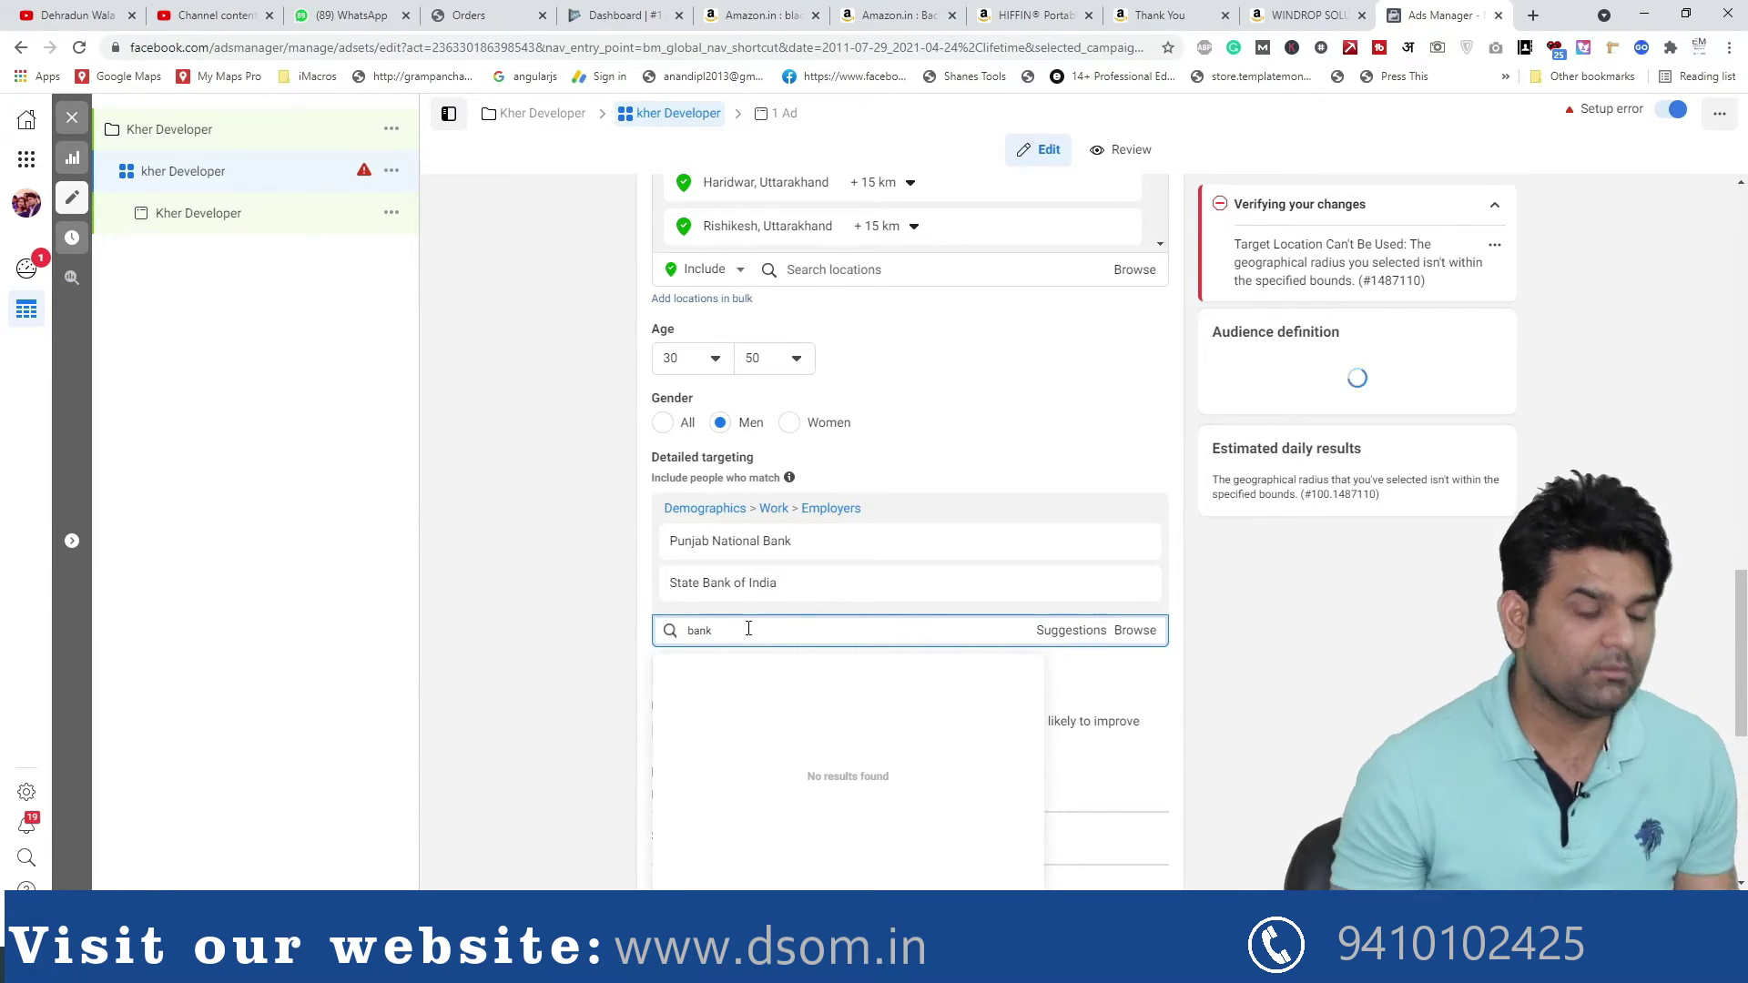
{"action": "scroll", "coordinate": [807, 792], "scroll_direction": "down", "scroll_amount": 3}
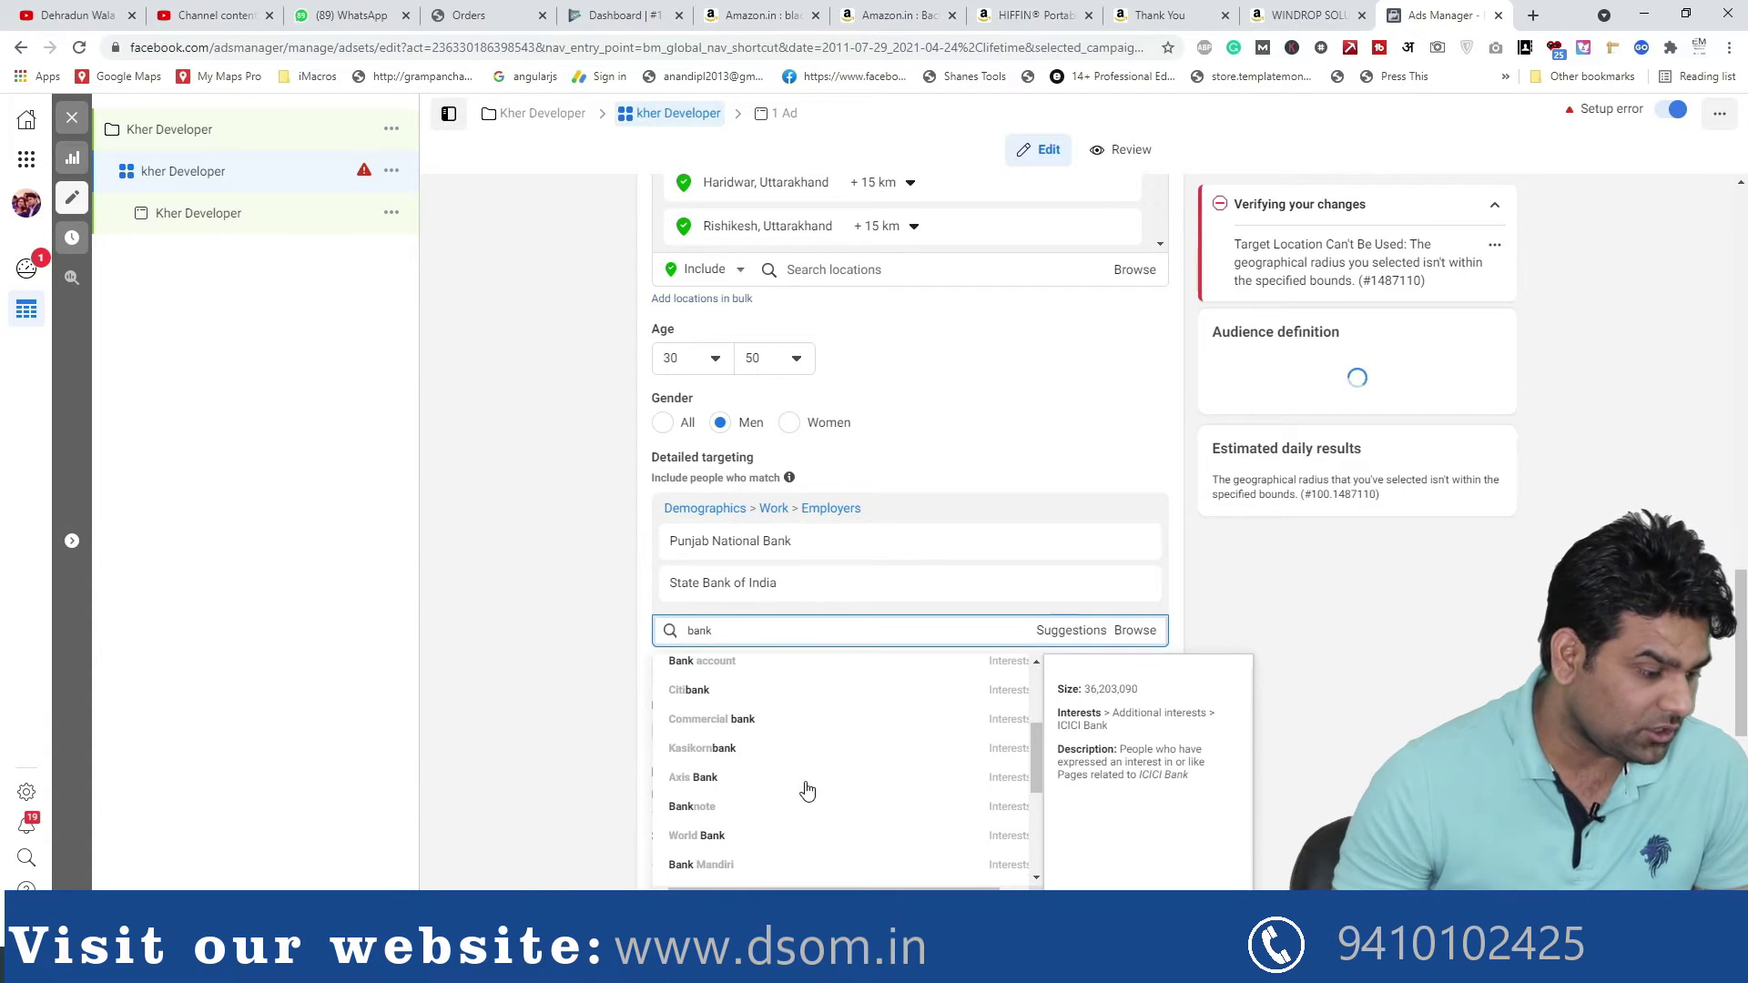
{"action": "scroll", "coordinate": [806, 801], "scroll_direction": "down", "scroll_amount": 1}
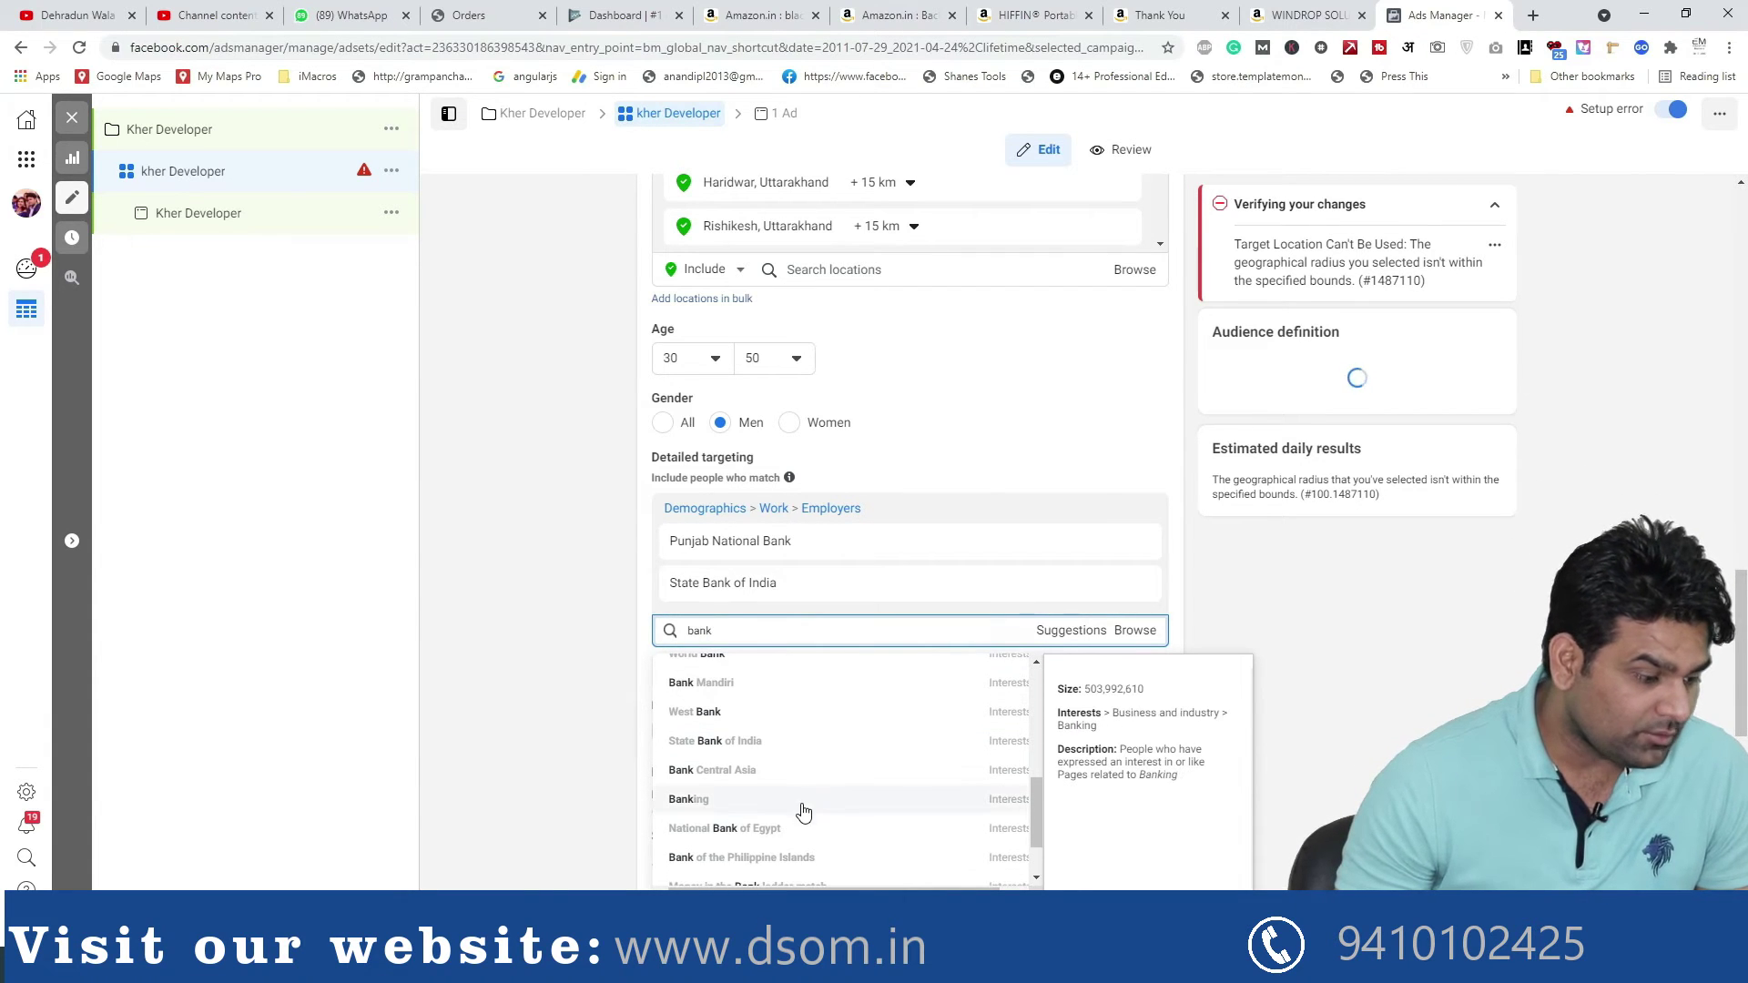
{"action": "scroll", "coordinate": [751, 844], "scroll_direction": "down", "scroll_amount": 4}
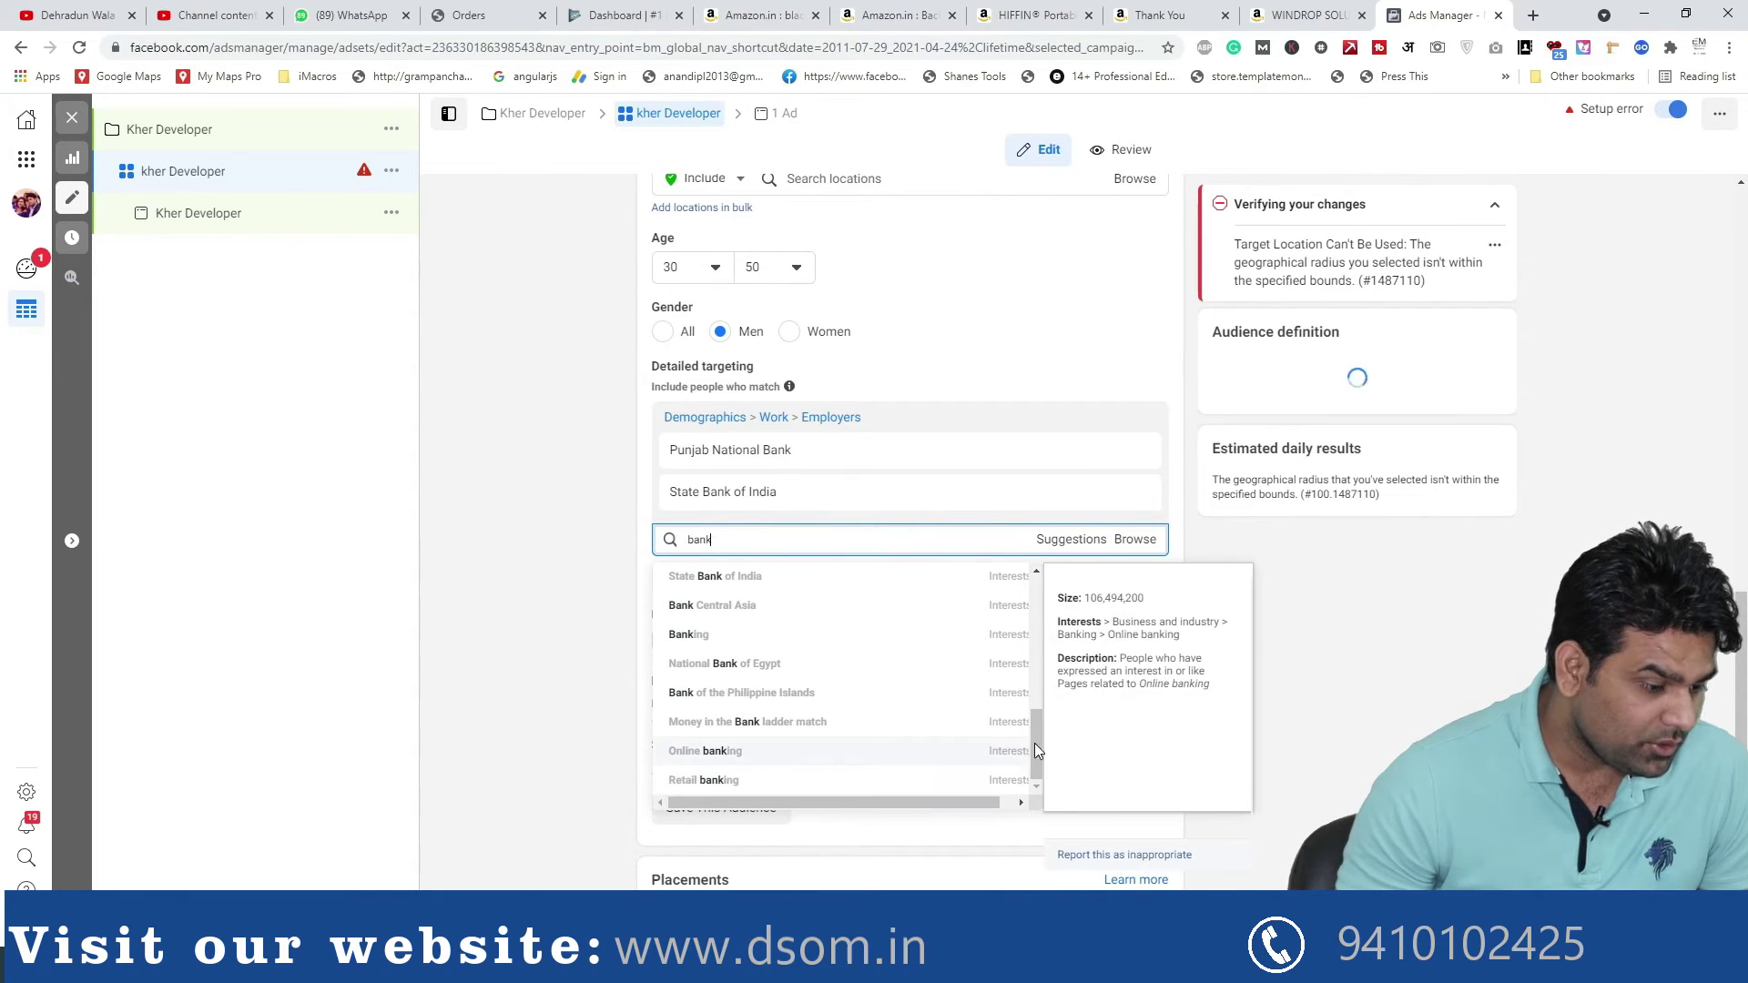
{"action": "left_click_drag", "start_coordinate": [953, 805], "coordinate": [968, 805]}
{"action": "left_click_drag", "start_coordinate": [1030, 745], "coordinate": [1045, 618]}
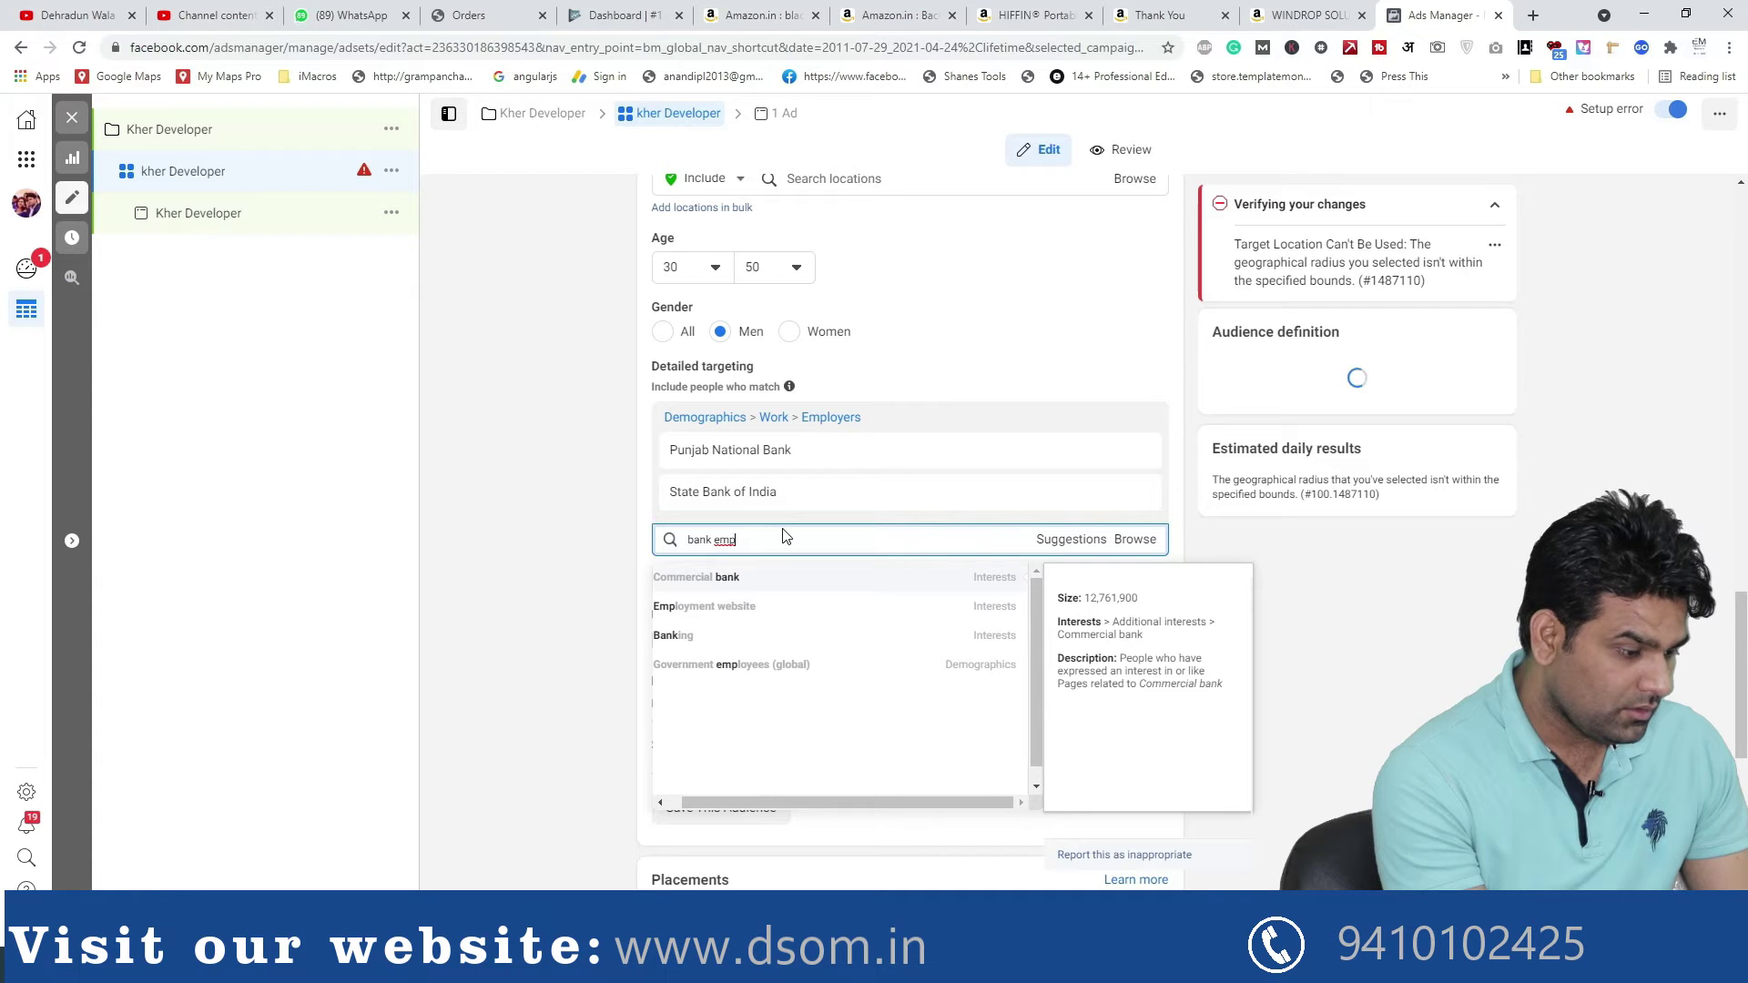
{"action": "left_click", "coordinate": [776, 673]}
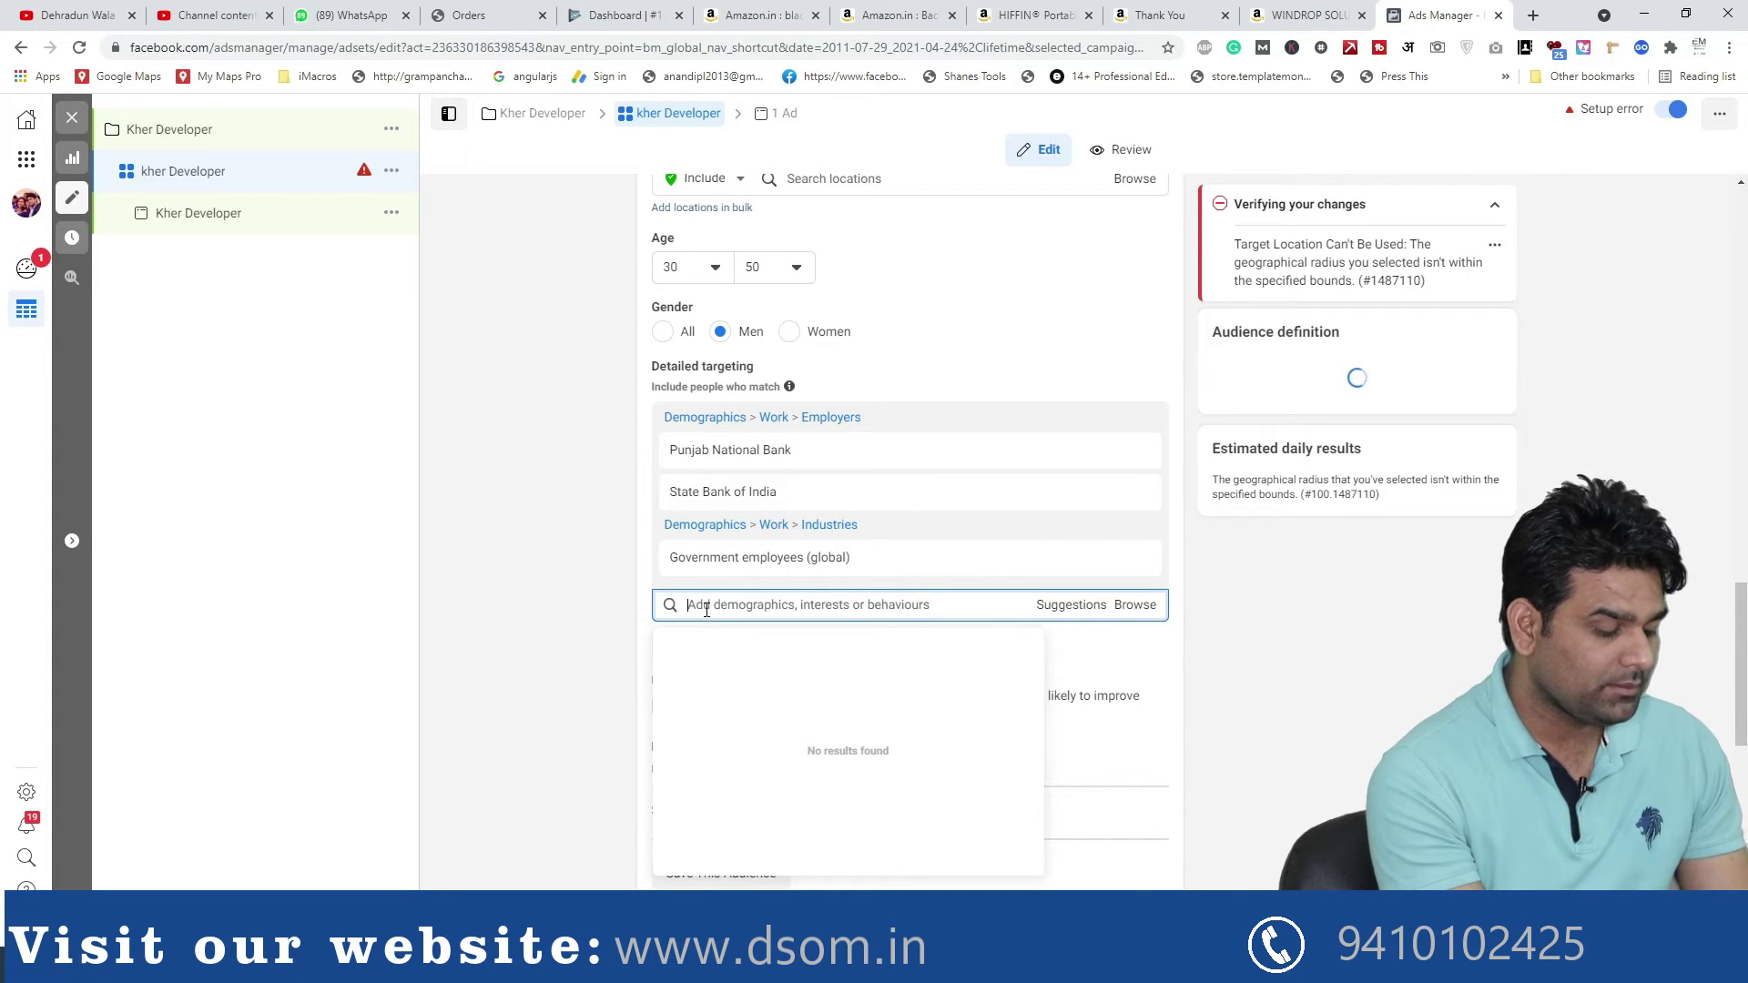
Search detailed targeting for "property dealer", shorten the search to "property", and look through the suggestions
{"action": "type", "text": "pro"}
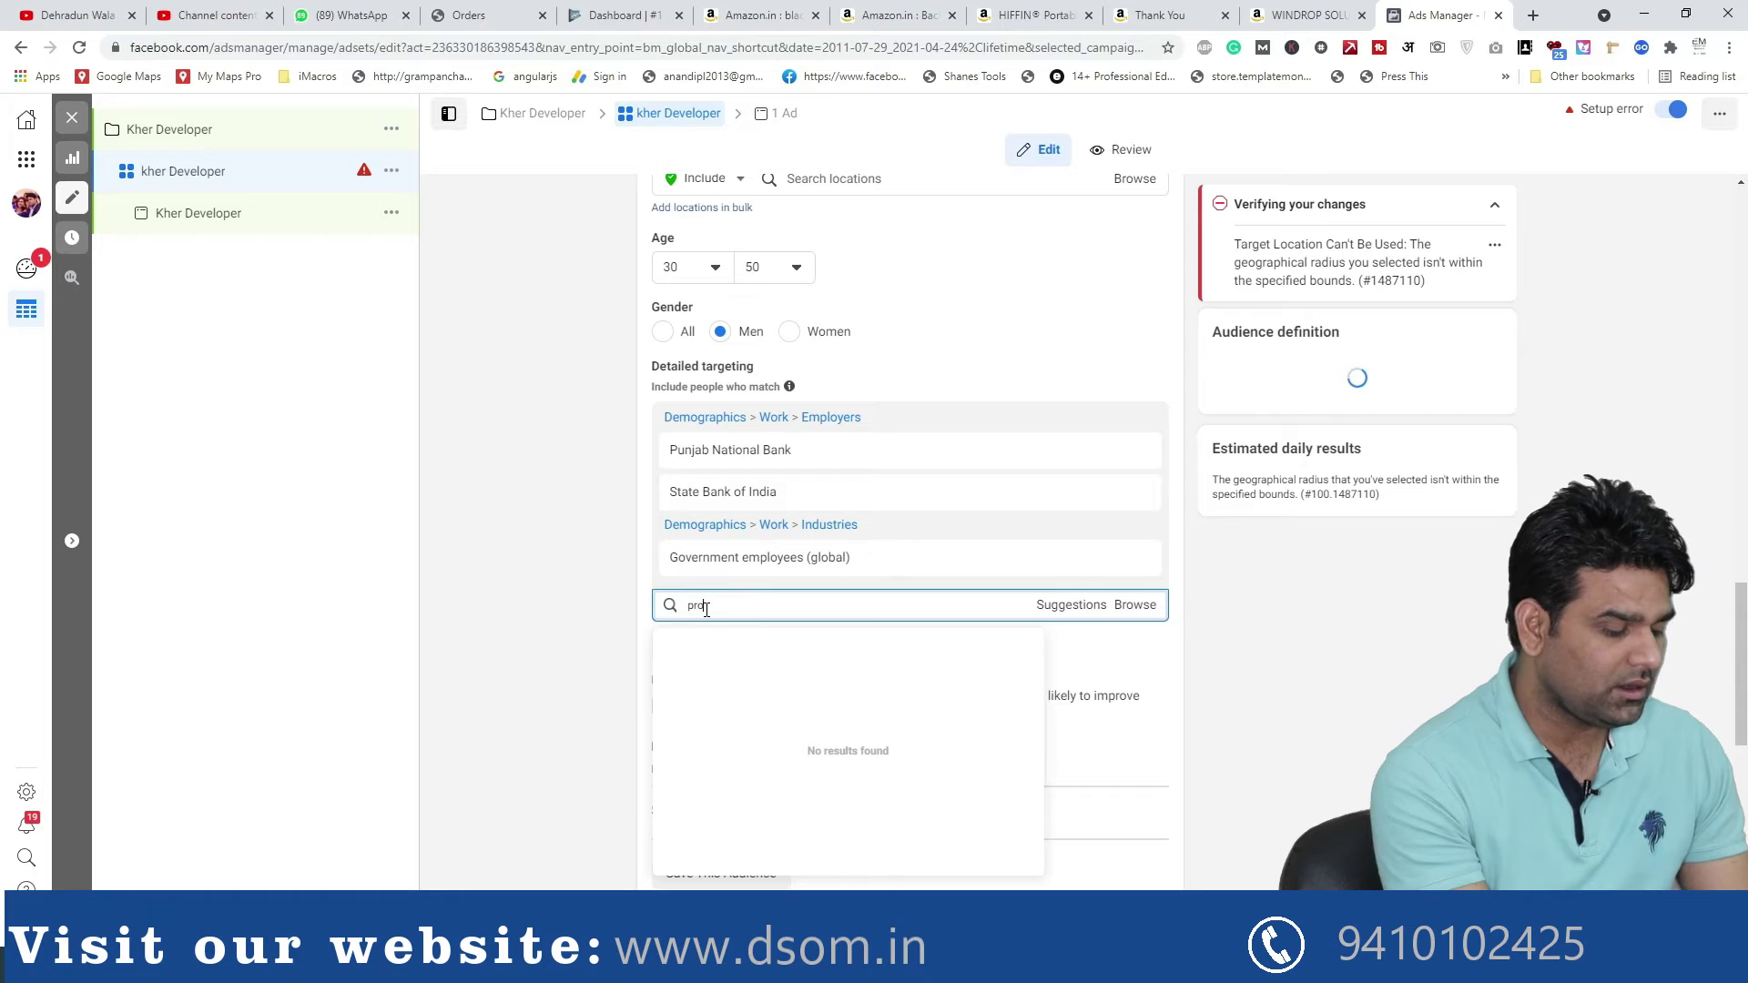
{"action": "type", "text": "perty dealer"}
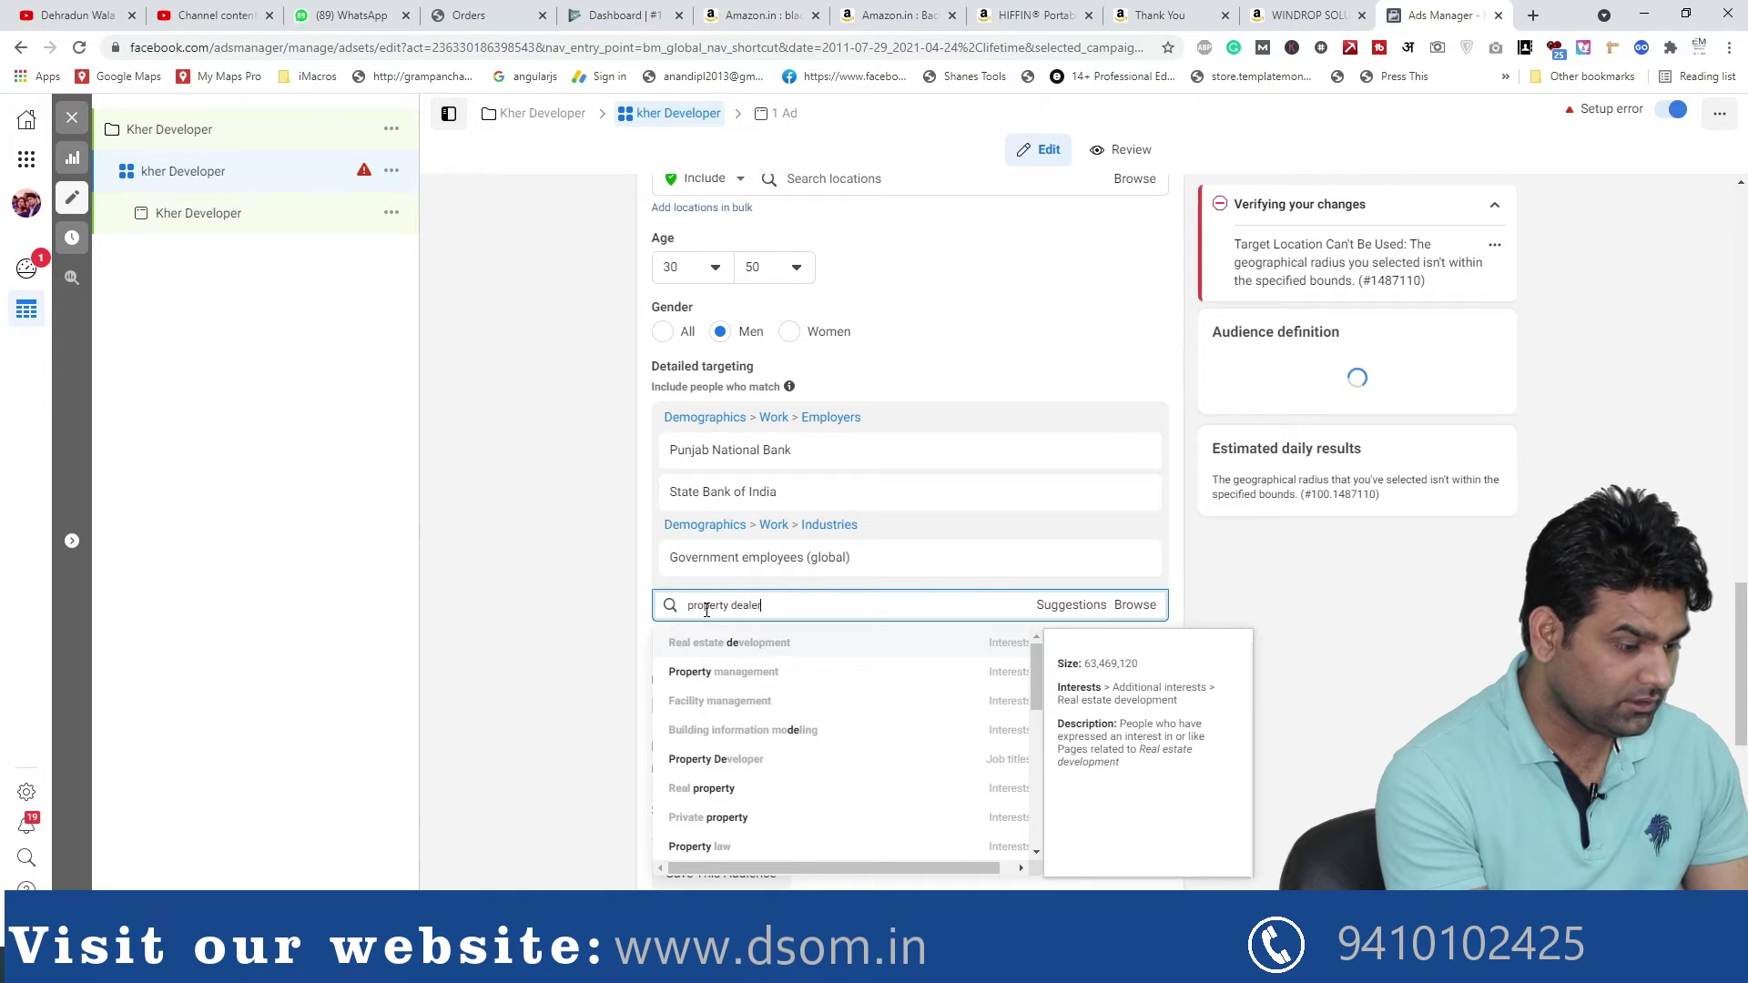
{"action": "key", "text": "BackSpace"}
{"action": "key", "text": "BackSpace"}
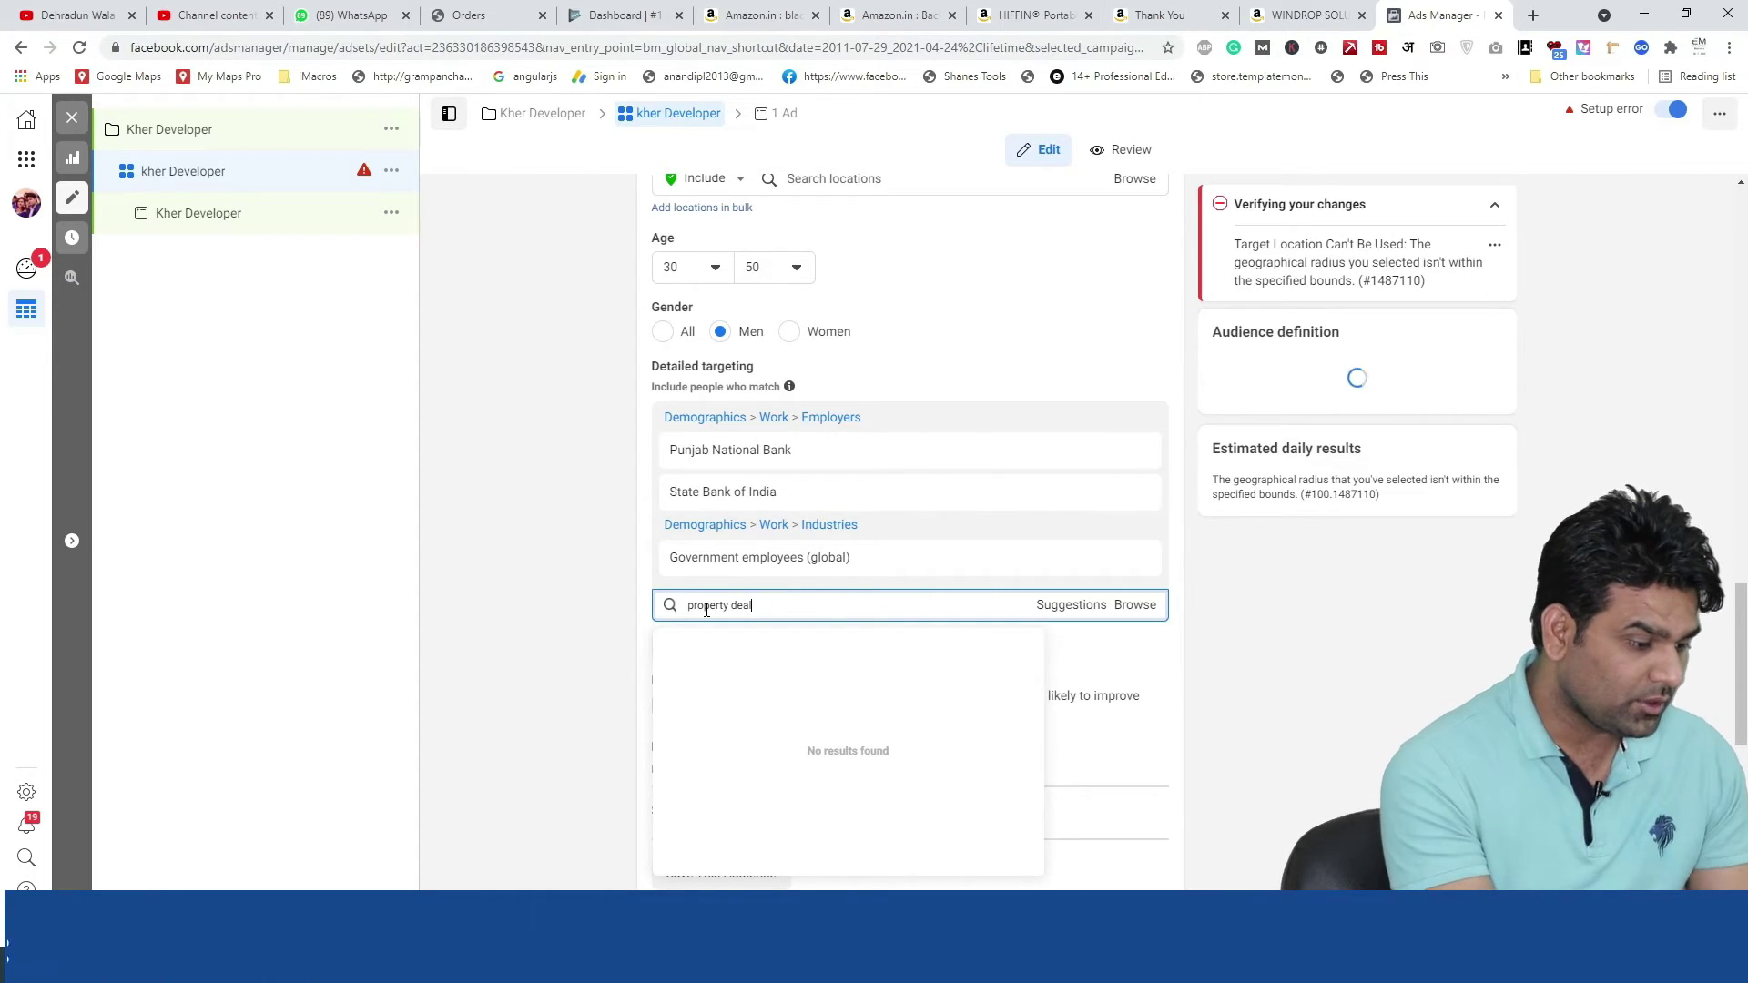
{"action": "key", "text": "BackSpace"}
{"action": "key", "text": "BackSpace"}
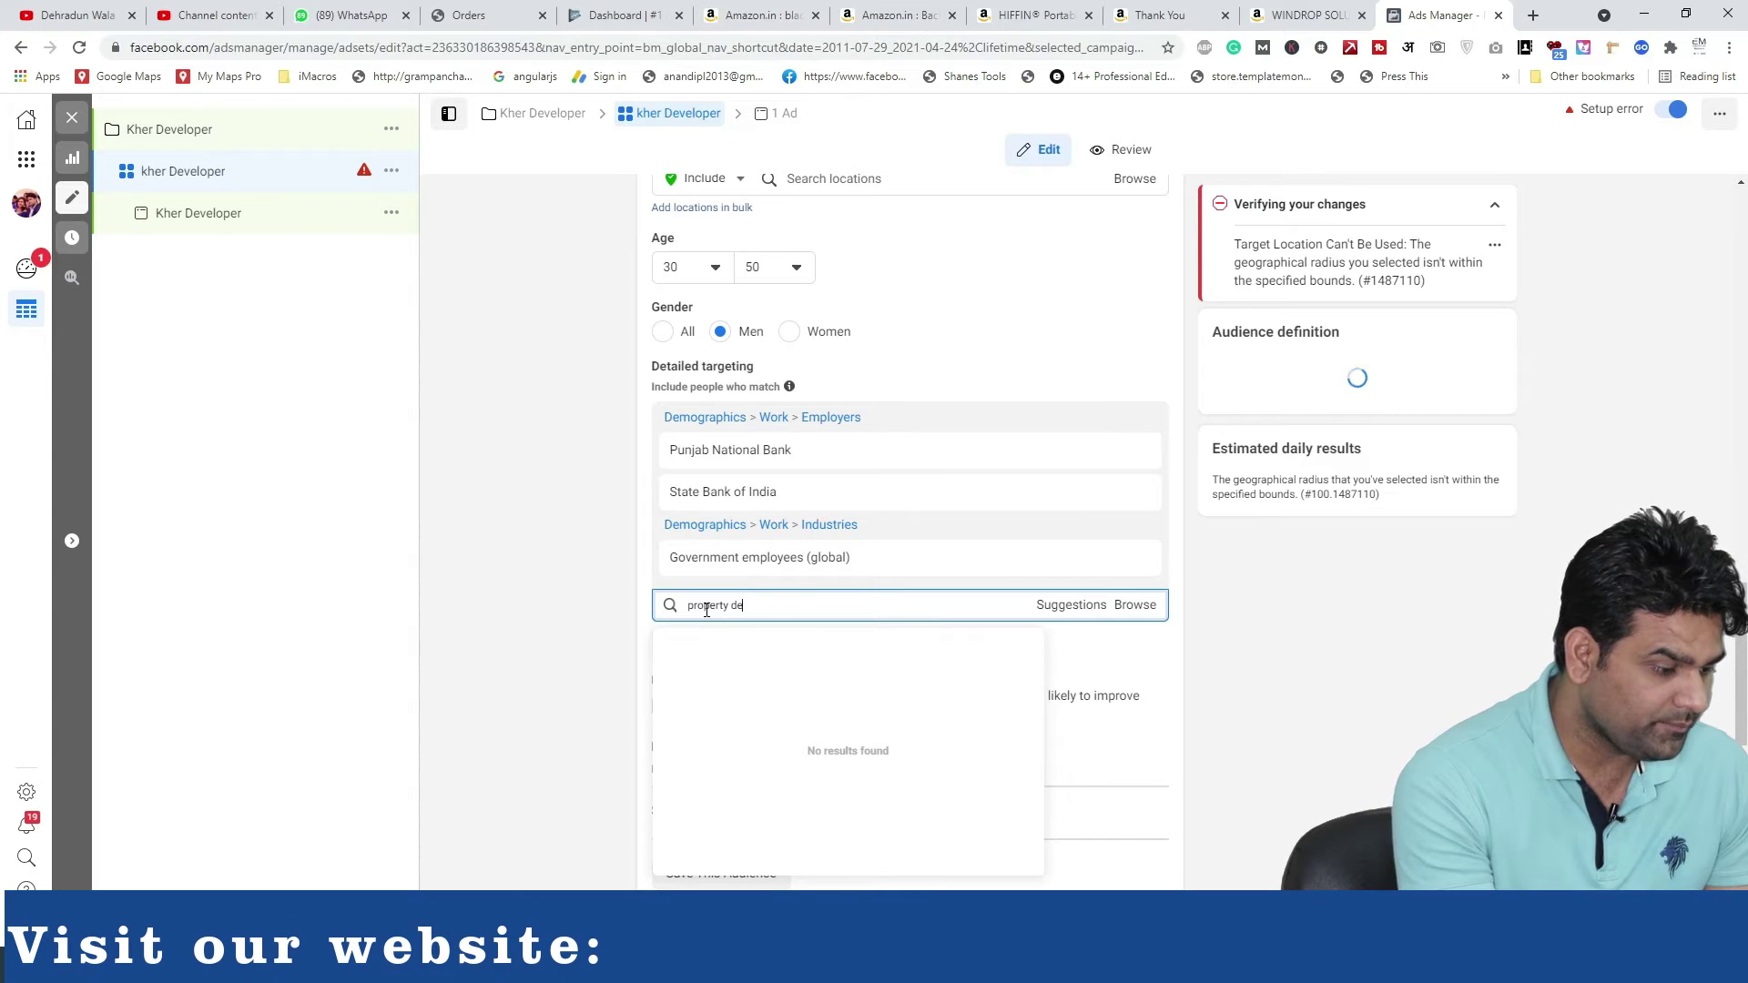
{"action": "key", "text": "BackSpace"}
{"action": "key", "text": "BackSpace"}
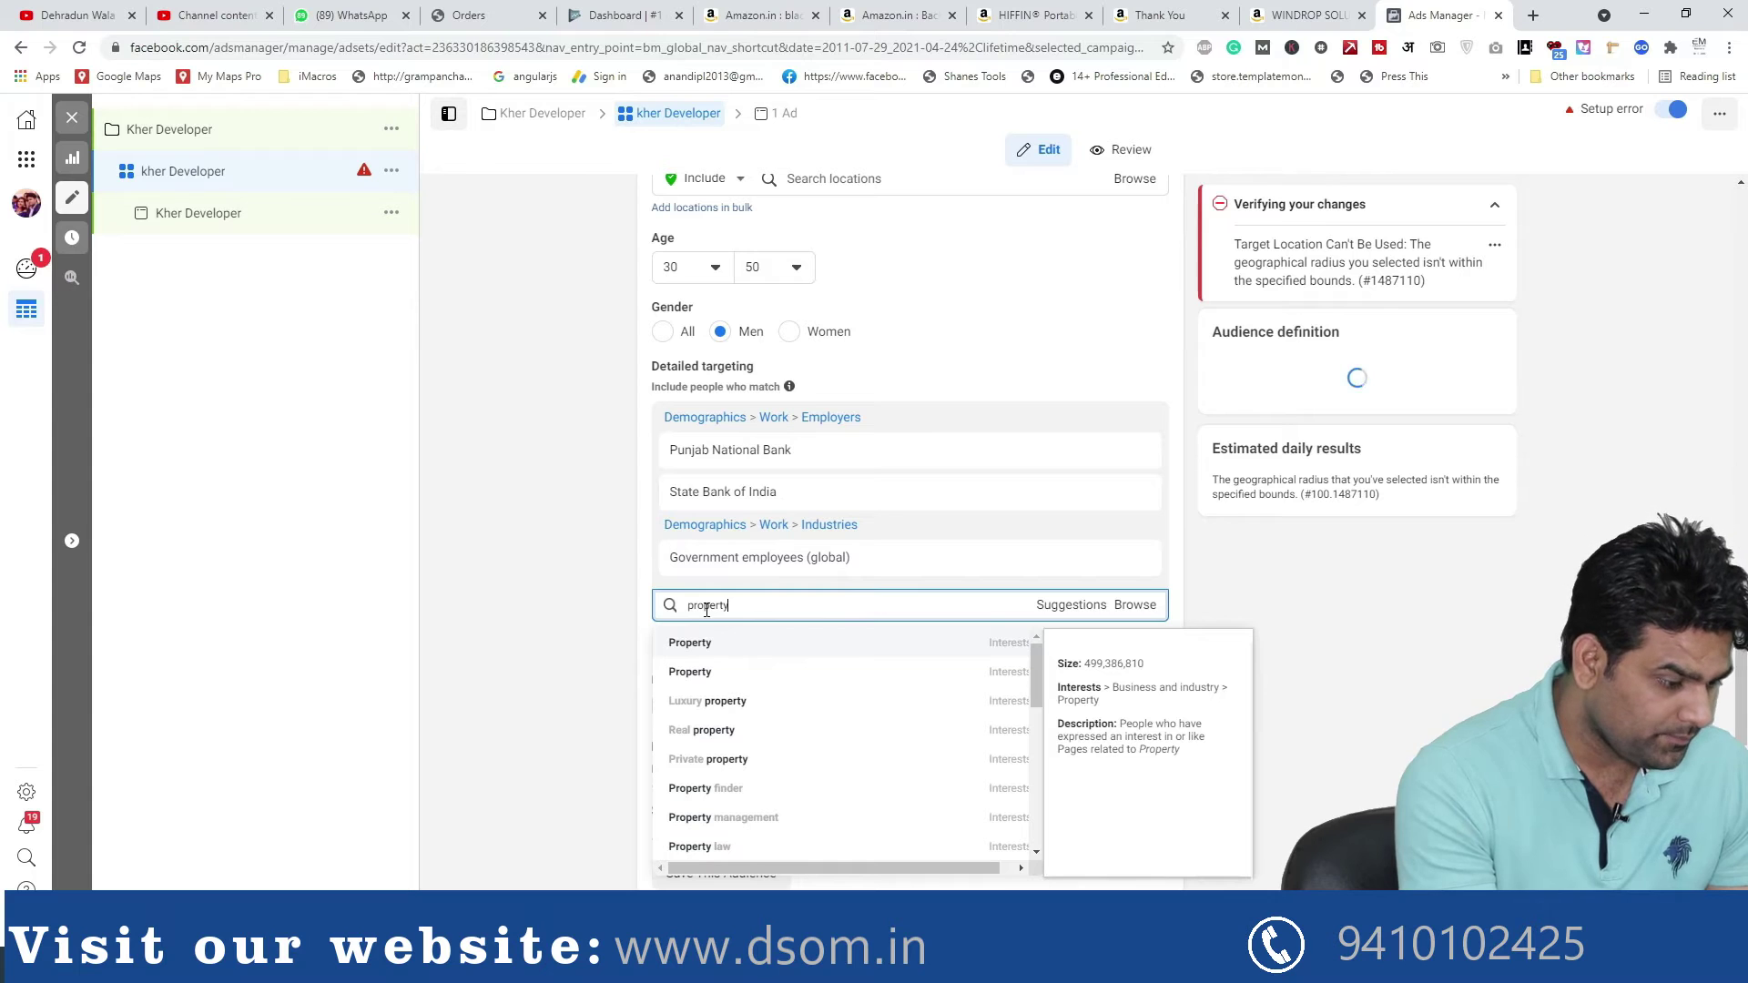
{"action": "left_click_drag", "start_coordinate": [1035, 654], "coordinate": [1044, 805]}
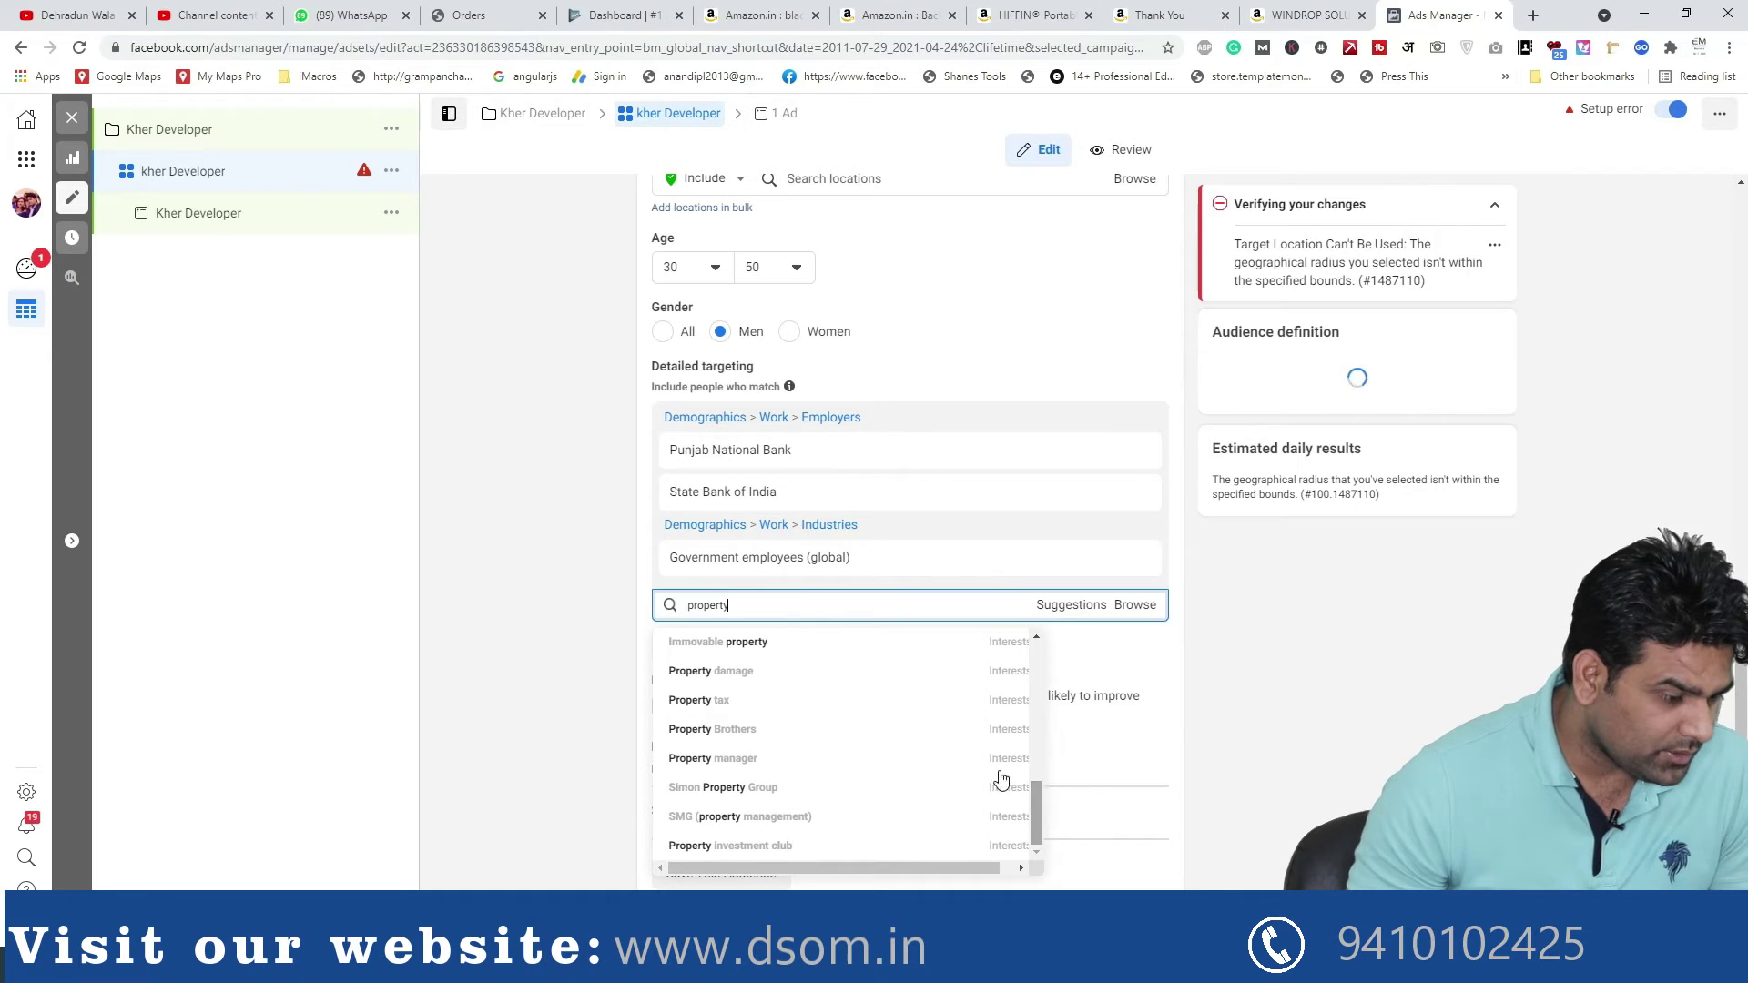
{"action": "mouse_move", "coordinate": [801, 690]}
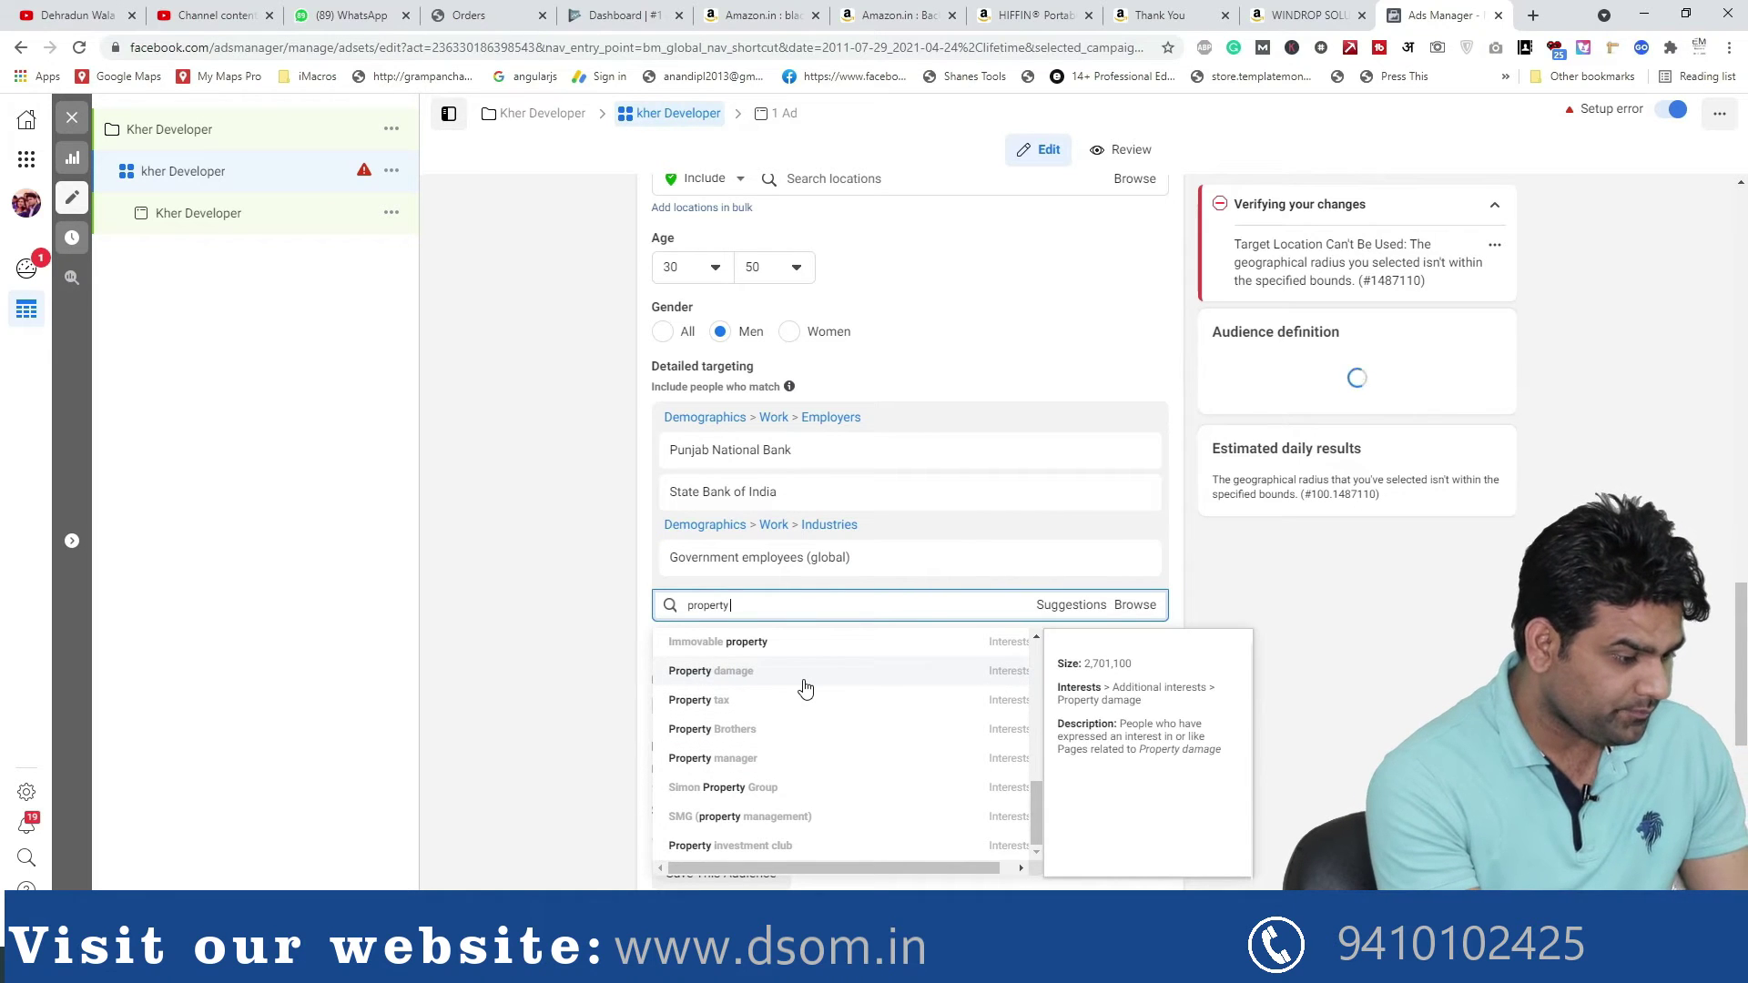
Look through the targeting suggestions for "property de" and clear the search
{"action": "scroll", "coordinate": [805, 689], "scroll_direction": "up", "scroll_amount": 3}
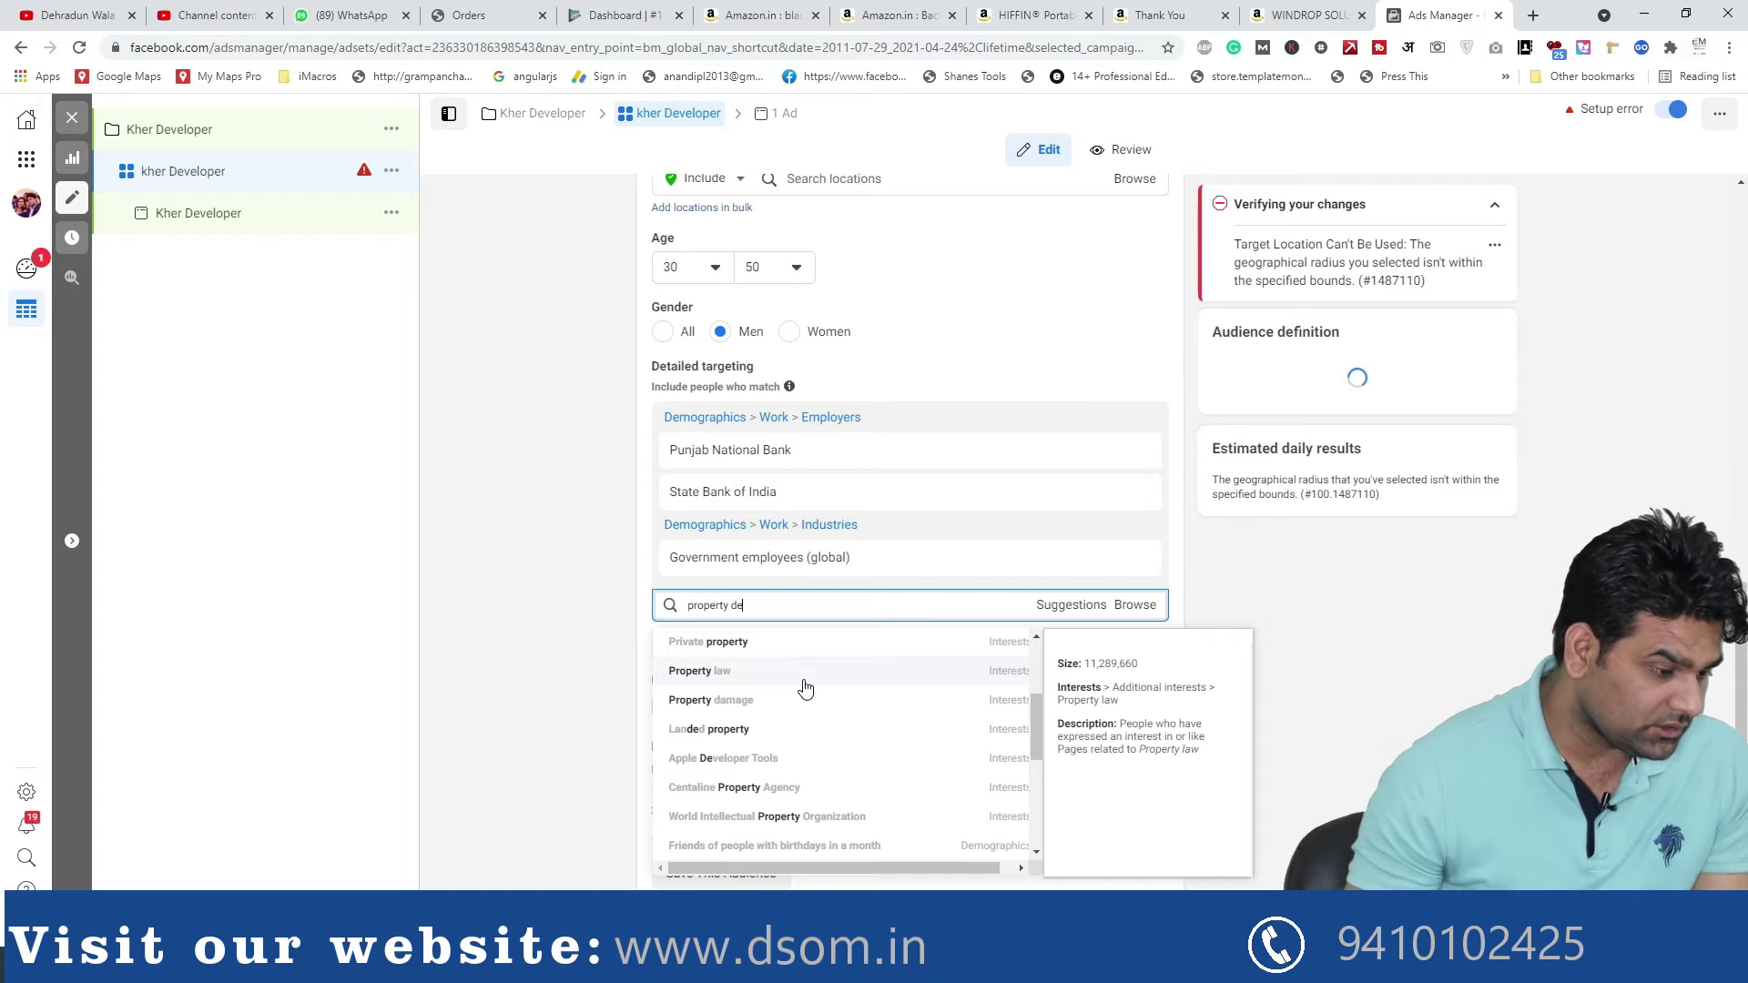
{"action": "scroll", "coordinate": [789, 763], "scroll_direction": "down", "scroll_amount": 3}
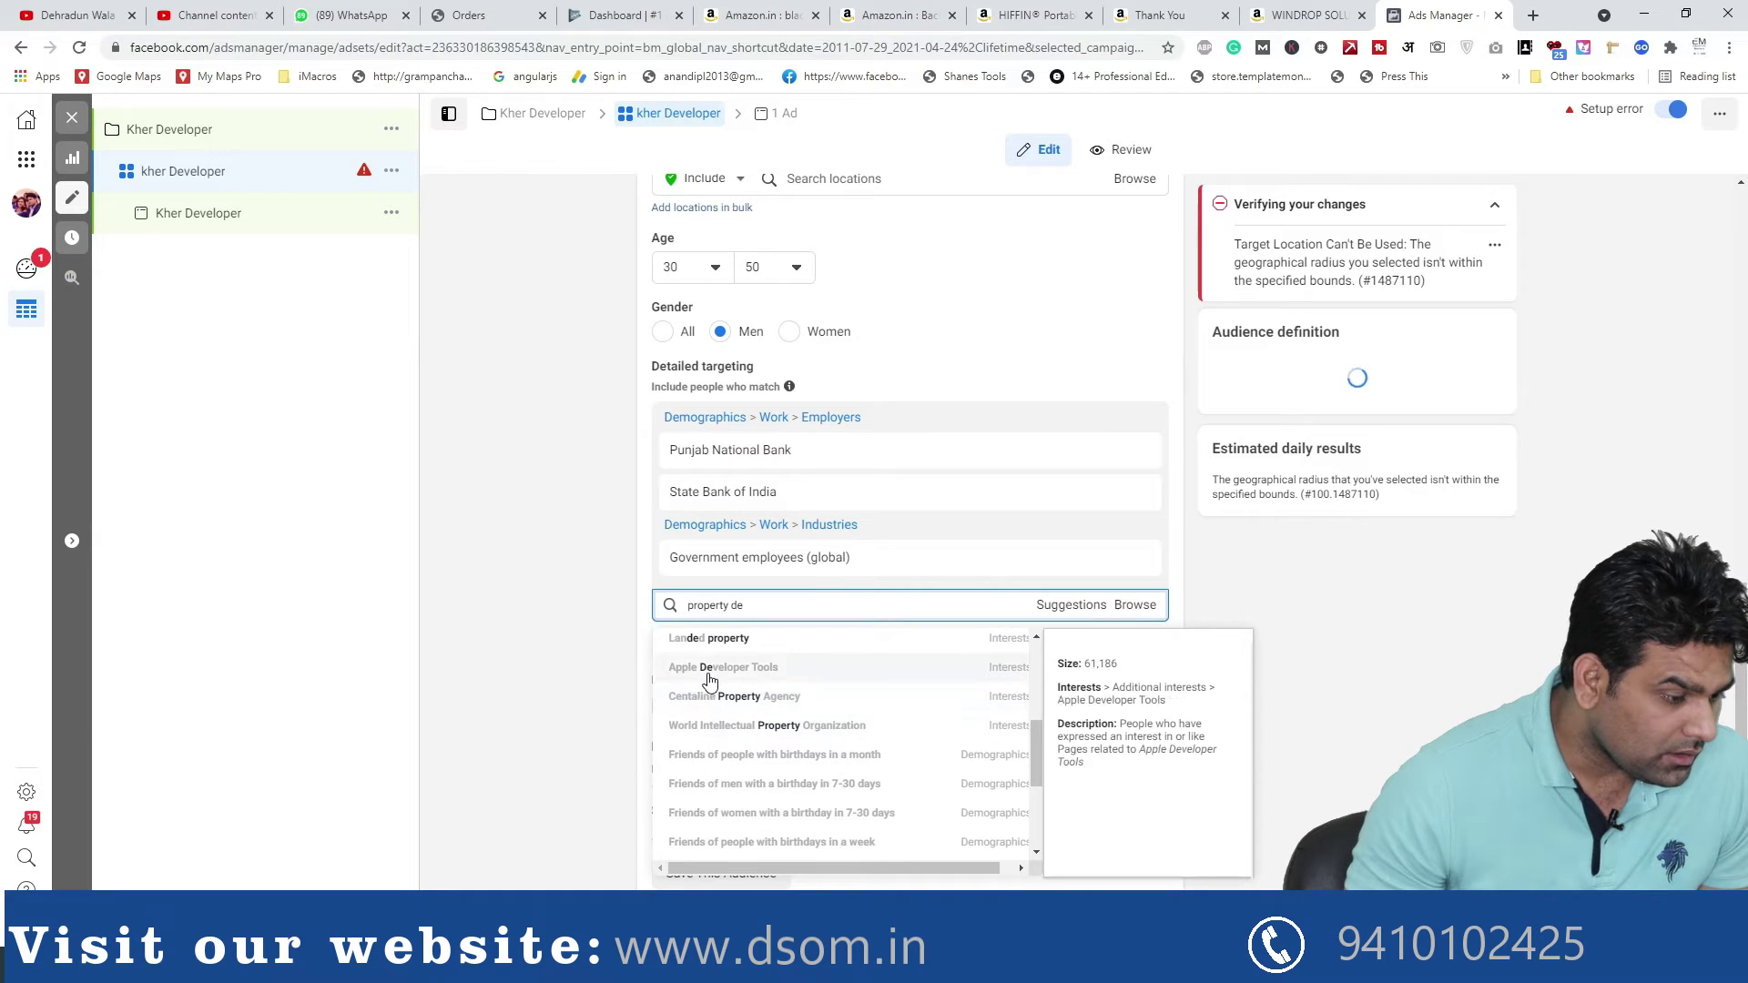
{"action": "scroll", "coordinate": [728, 719], "scroll_direction": "up", "scroll_amount": 1}
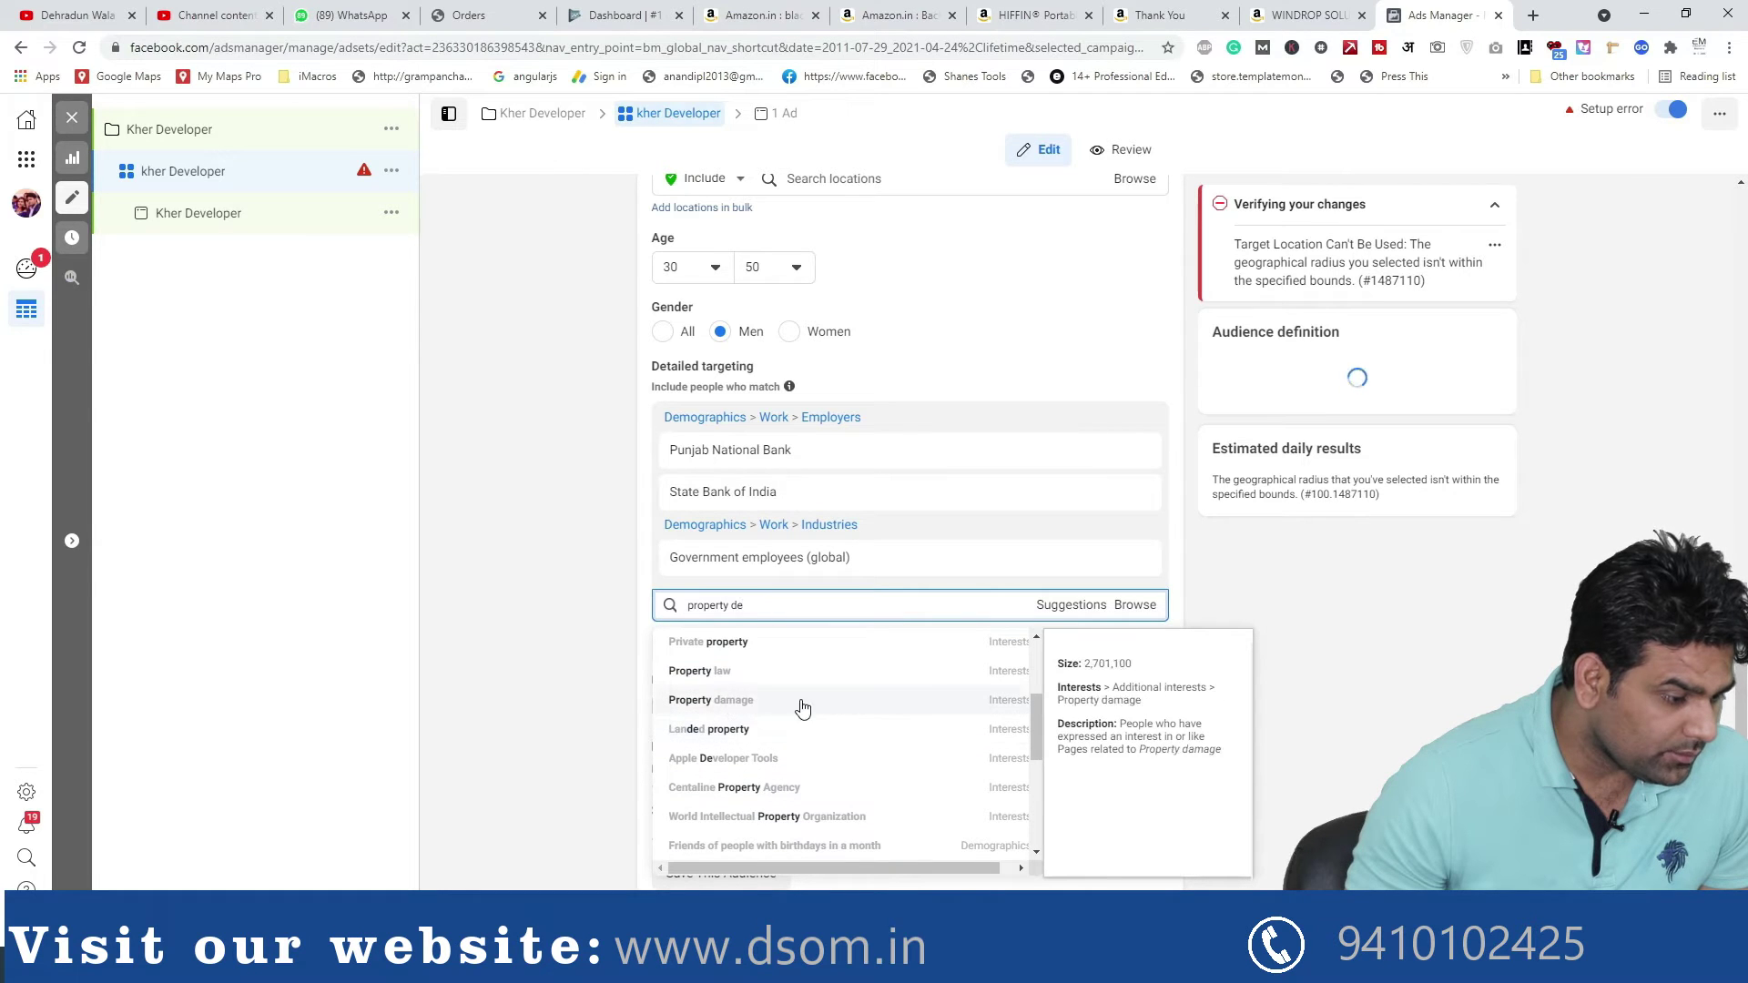
{"action": "scroll", "coordinate": [789, 705], "scroll_direction": "up", "scroll_amount": 2}
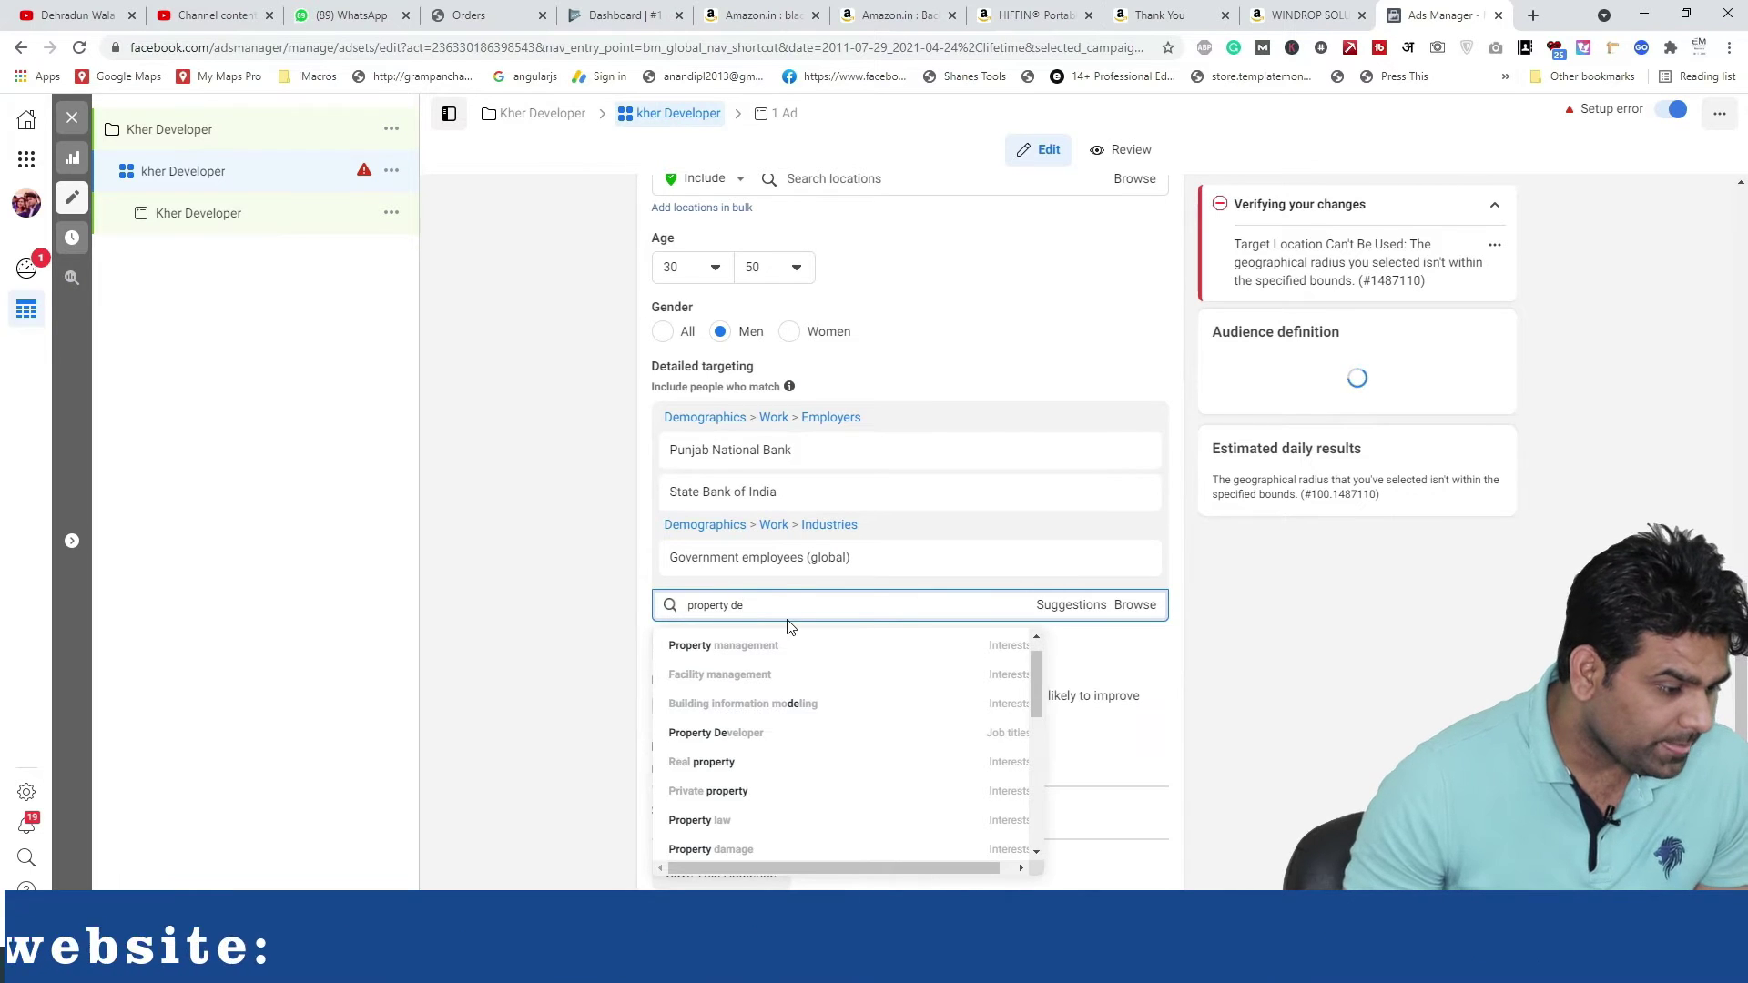
{"action": "scroll", "coordinate": [808, 693], "scroll_direction": "up", "scroll_amount": 1}
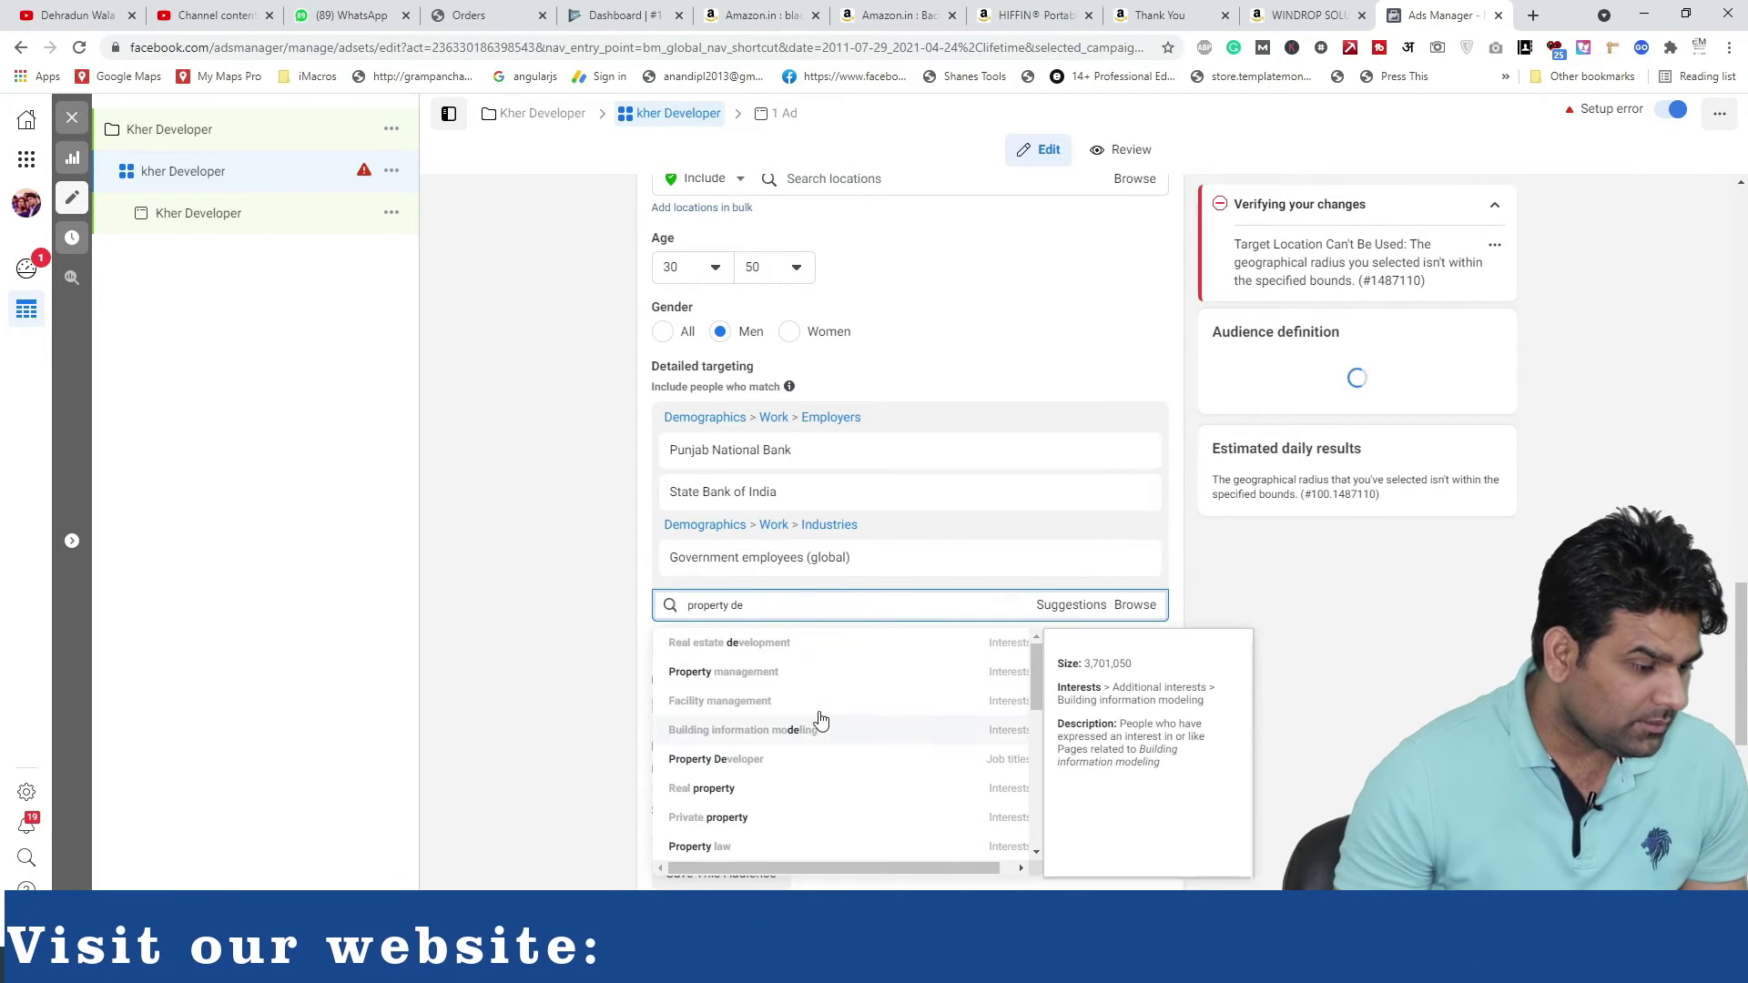
{"action": "triple_click", "coordinate": [787, 606]}
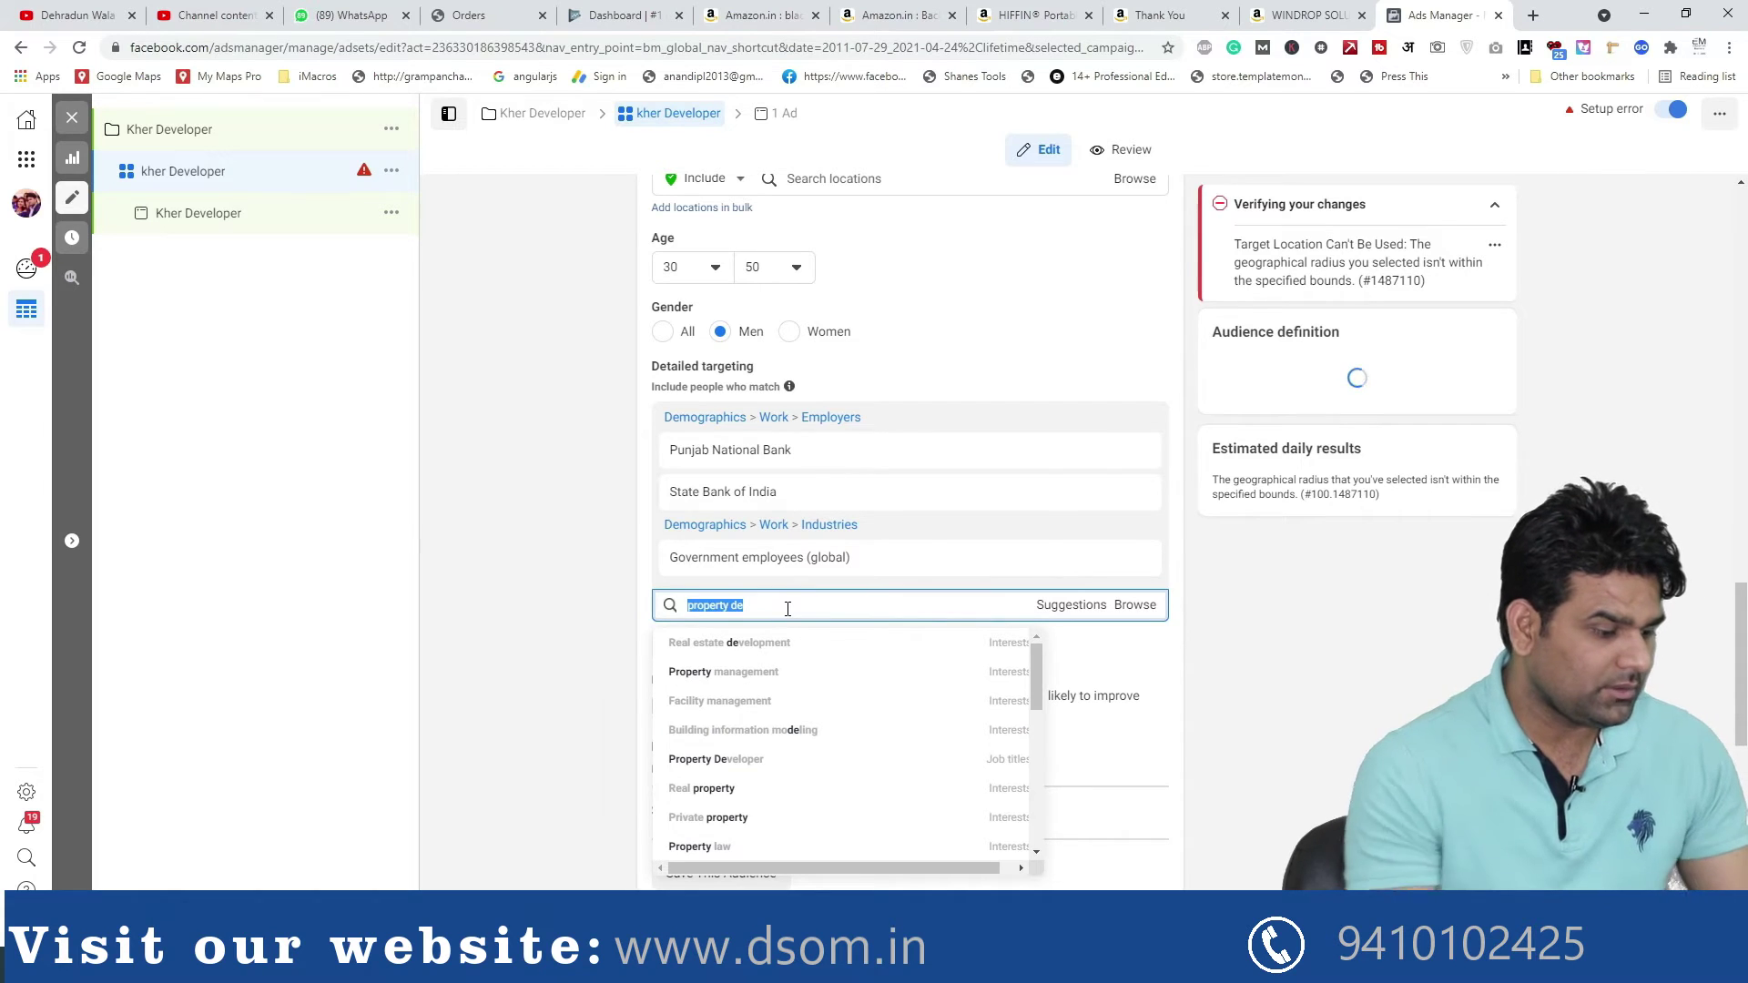
{"action": "key", "text": "BackSpace"}
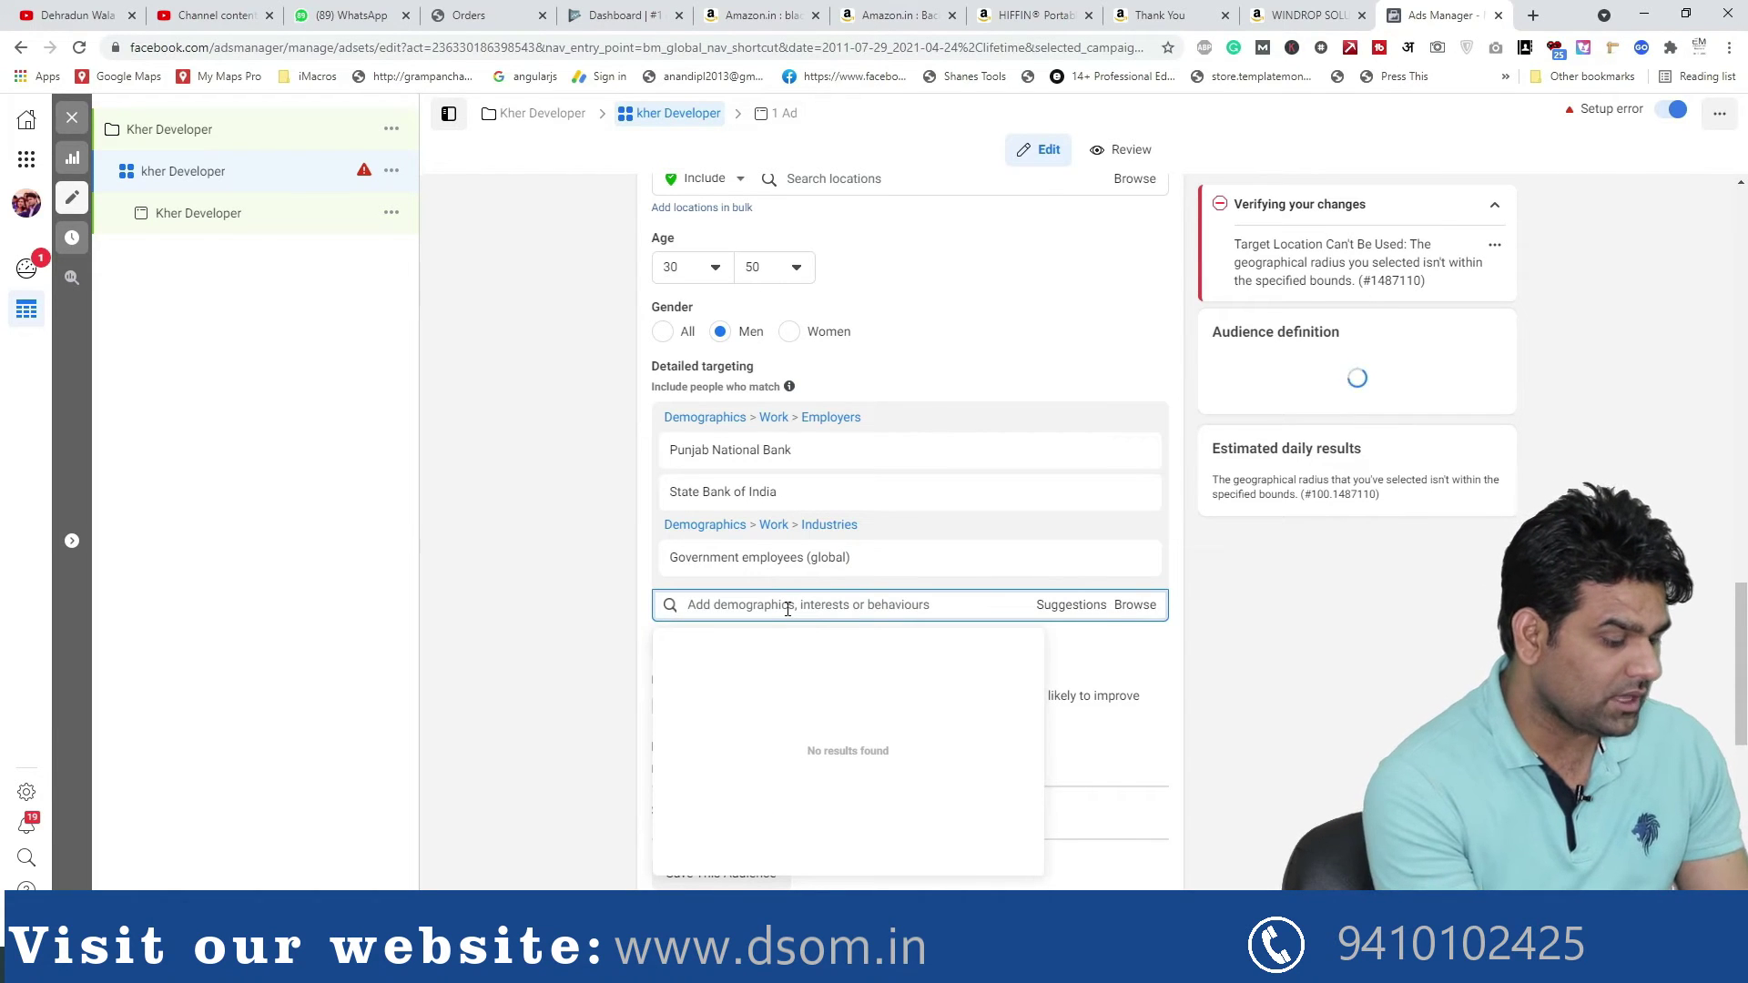
Search detailed targeting for "army" and "indian army", and add the employer ADGPI - Indian Army
{"action": "type", "text": "army"}
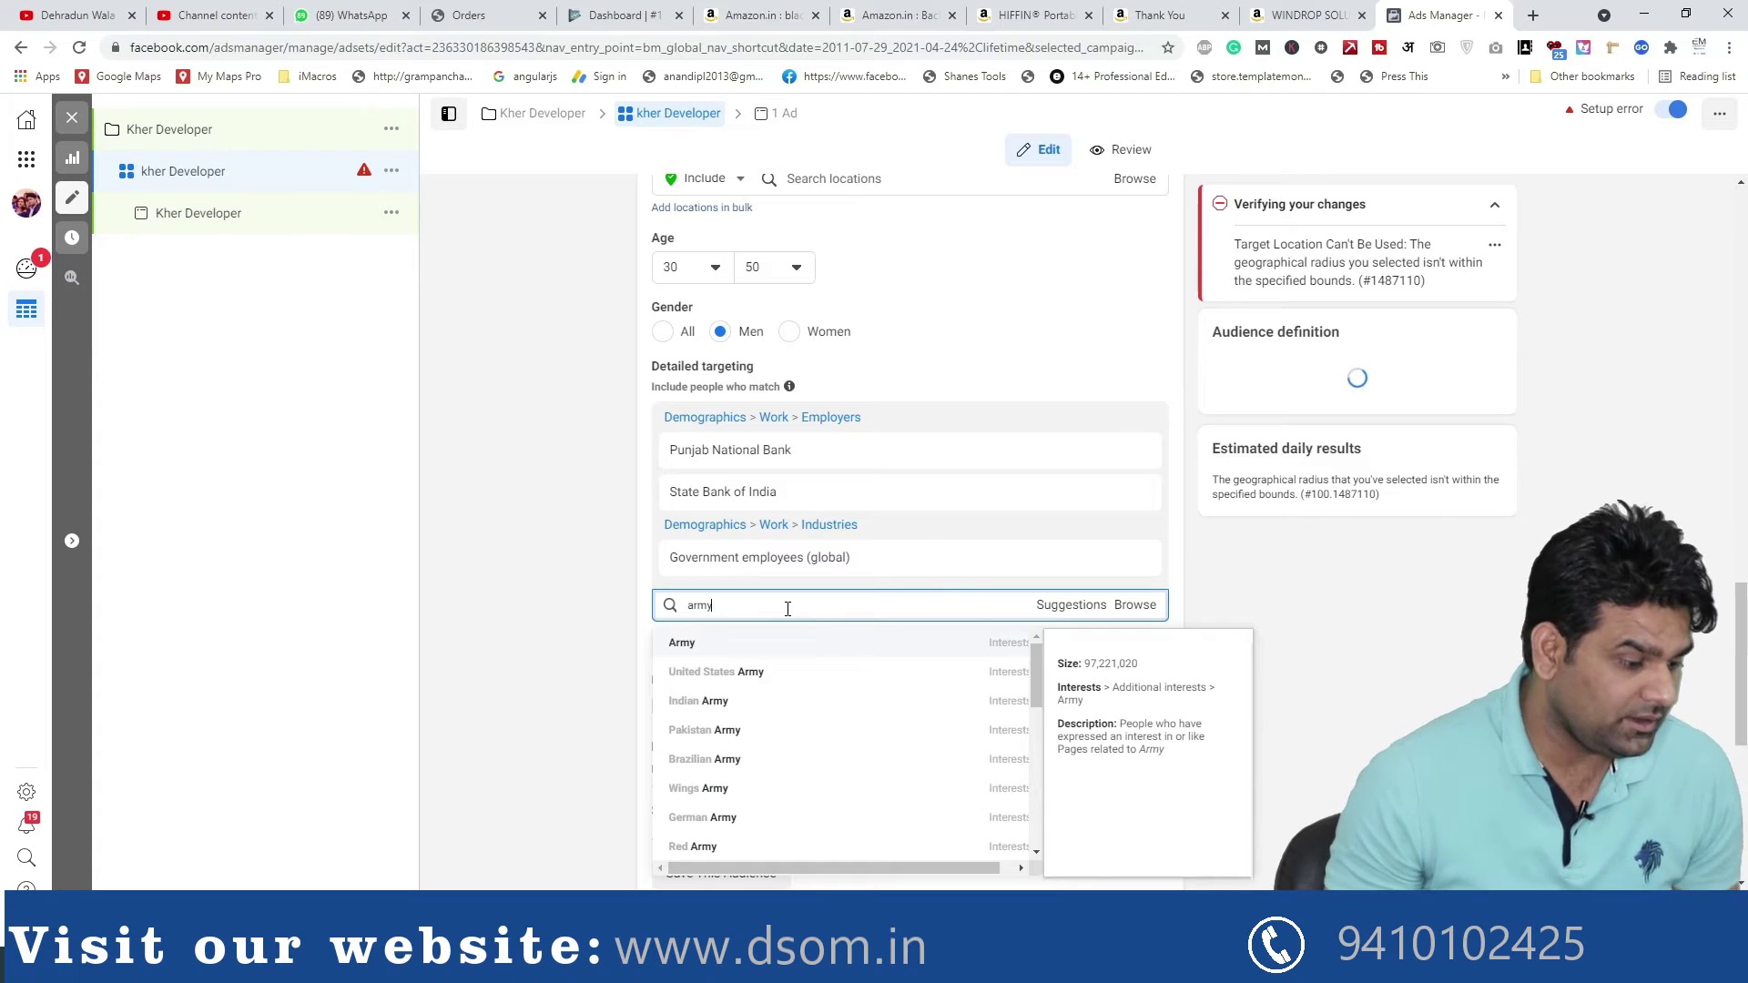
{"action": "scroll", "coordinate": [728, 719], "scroll_direction": "down", "scroll_amount": 2}
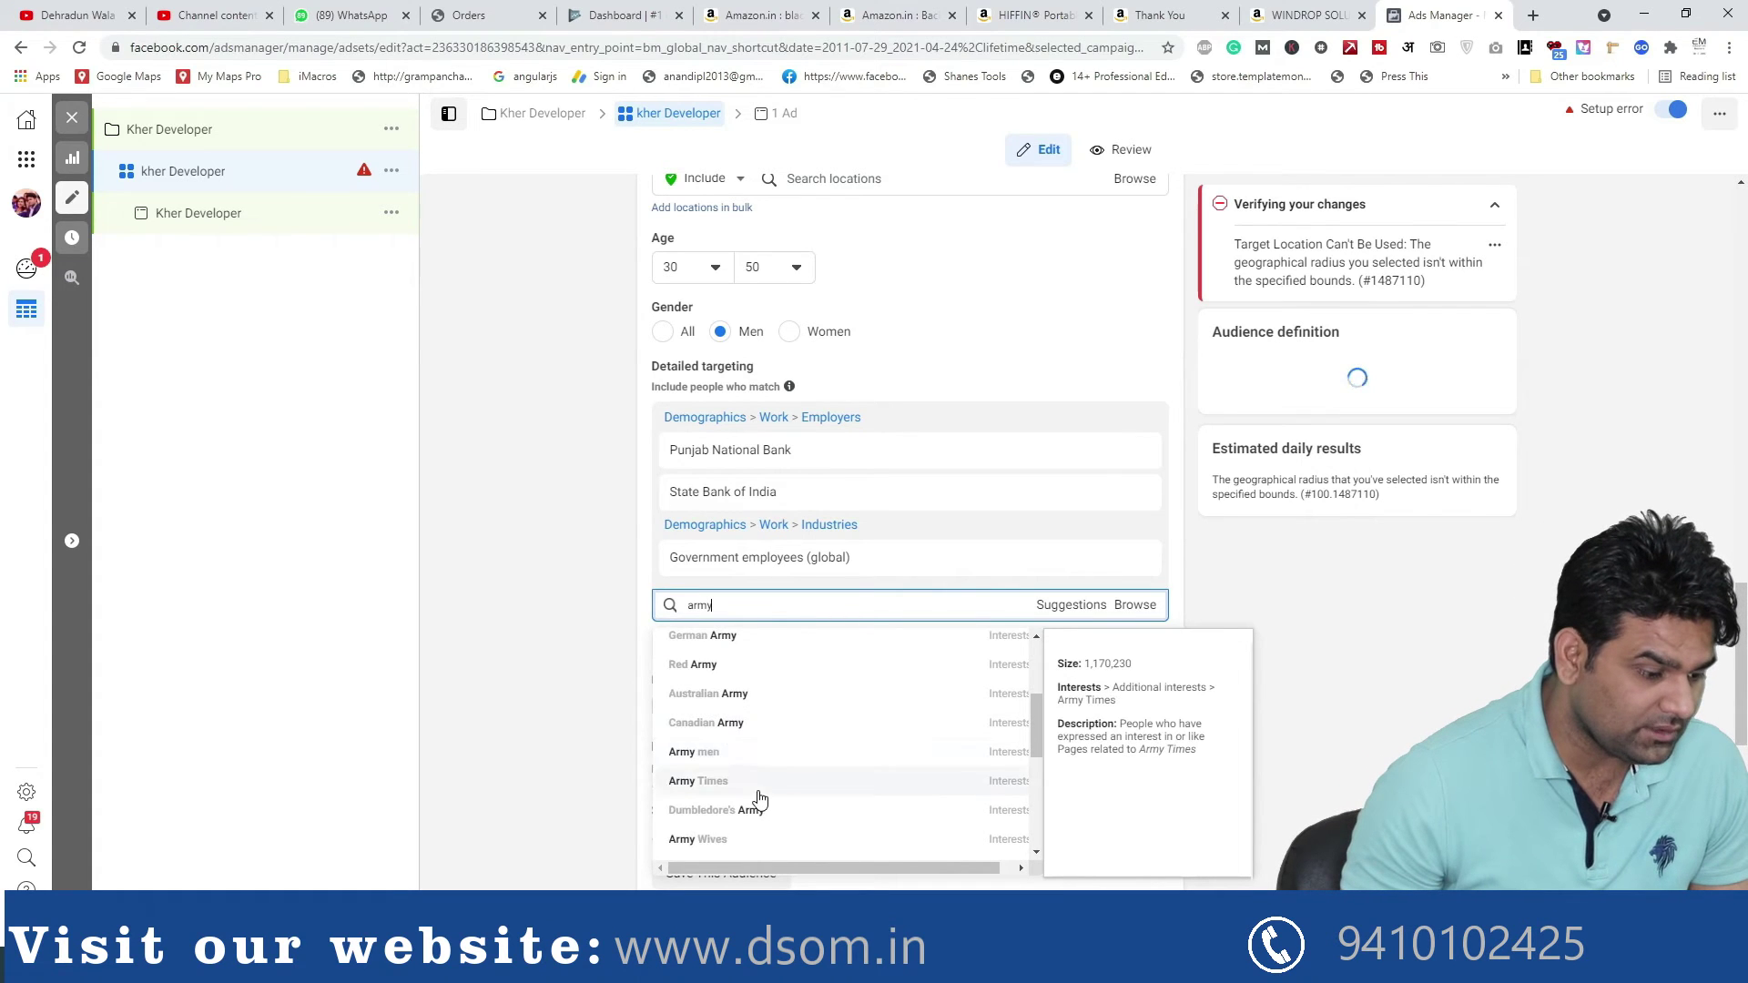
{"action": "scroll", "coordinate": [769, 765], "scroll_direction": "down", "scroll_amount": 2}
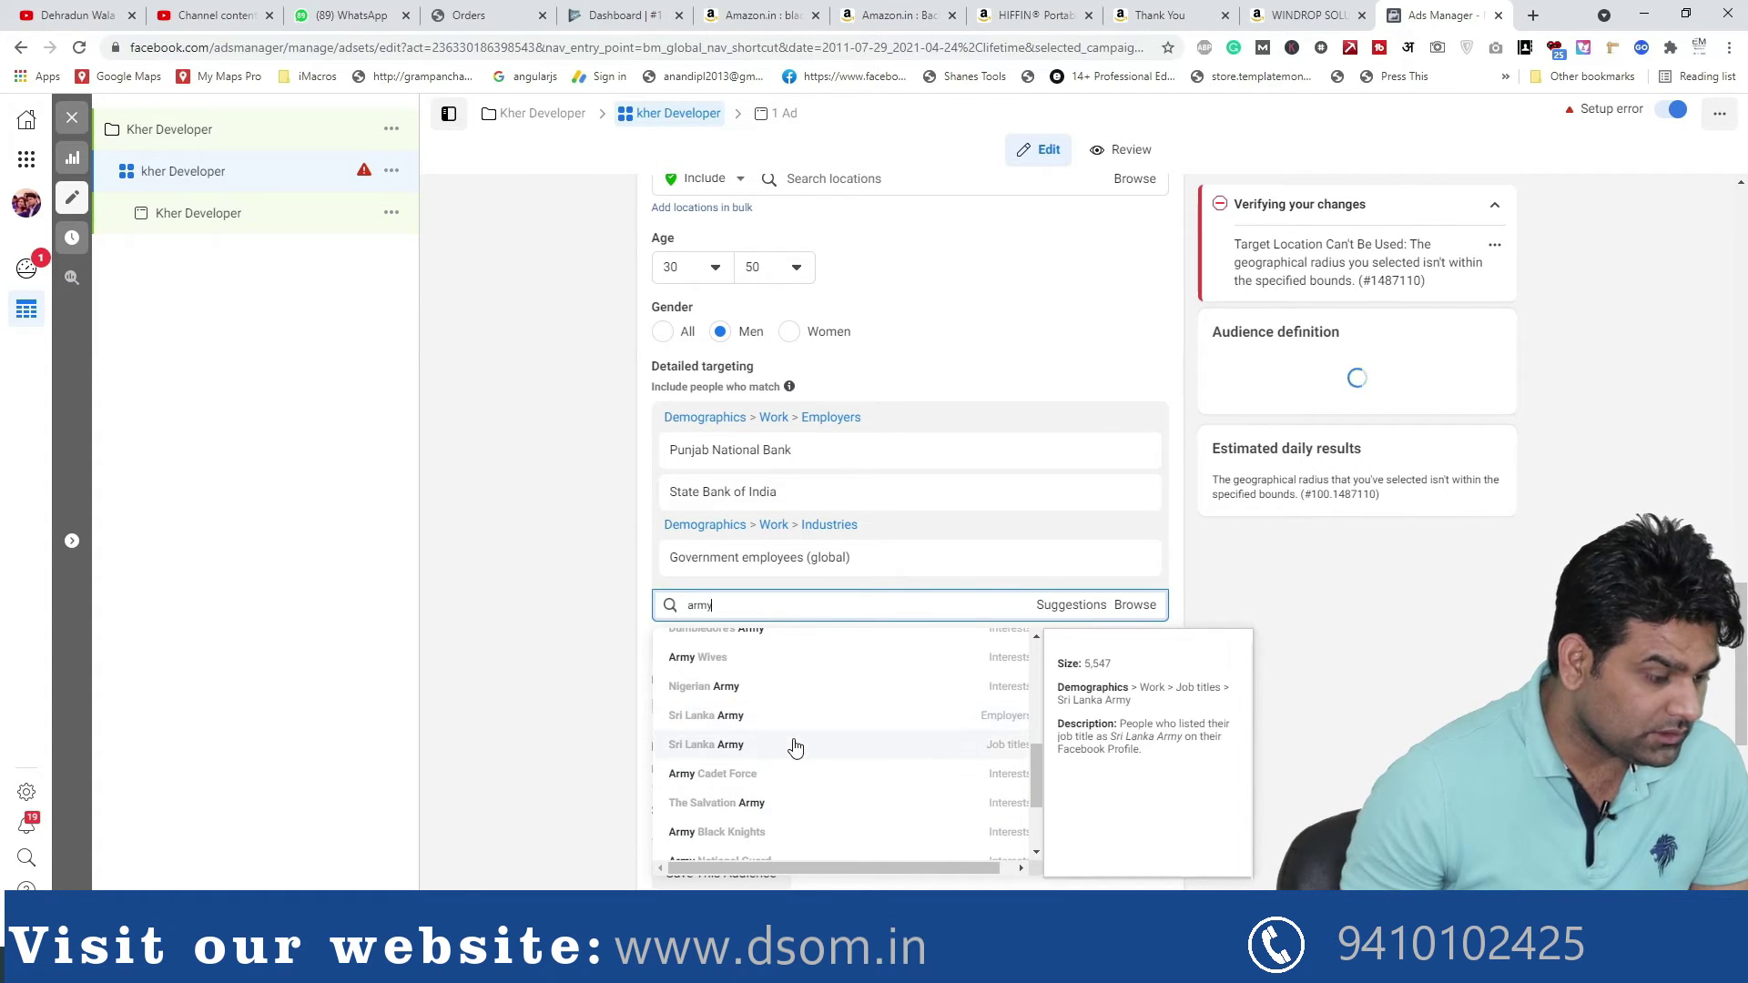
{"action": "scroll", "coordinate": [765, 778], "scroll_direction": "down", "scroll_amount": 1}
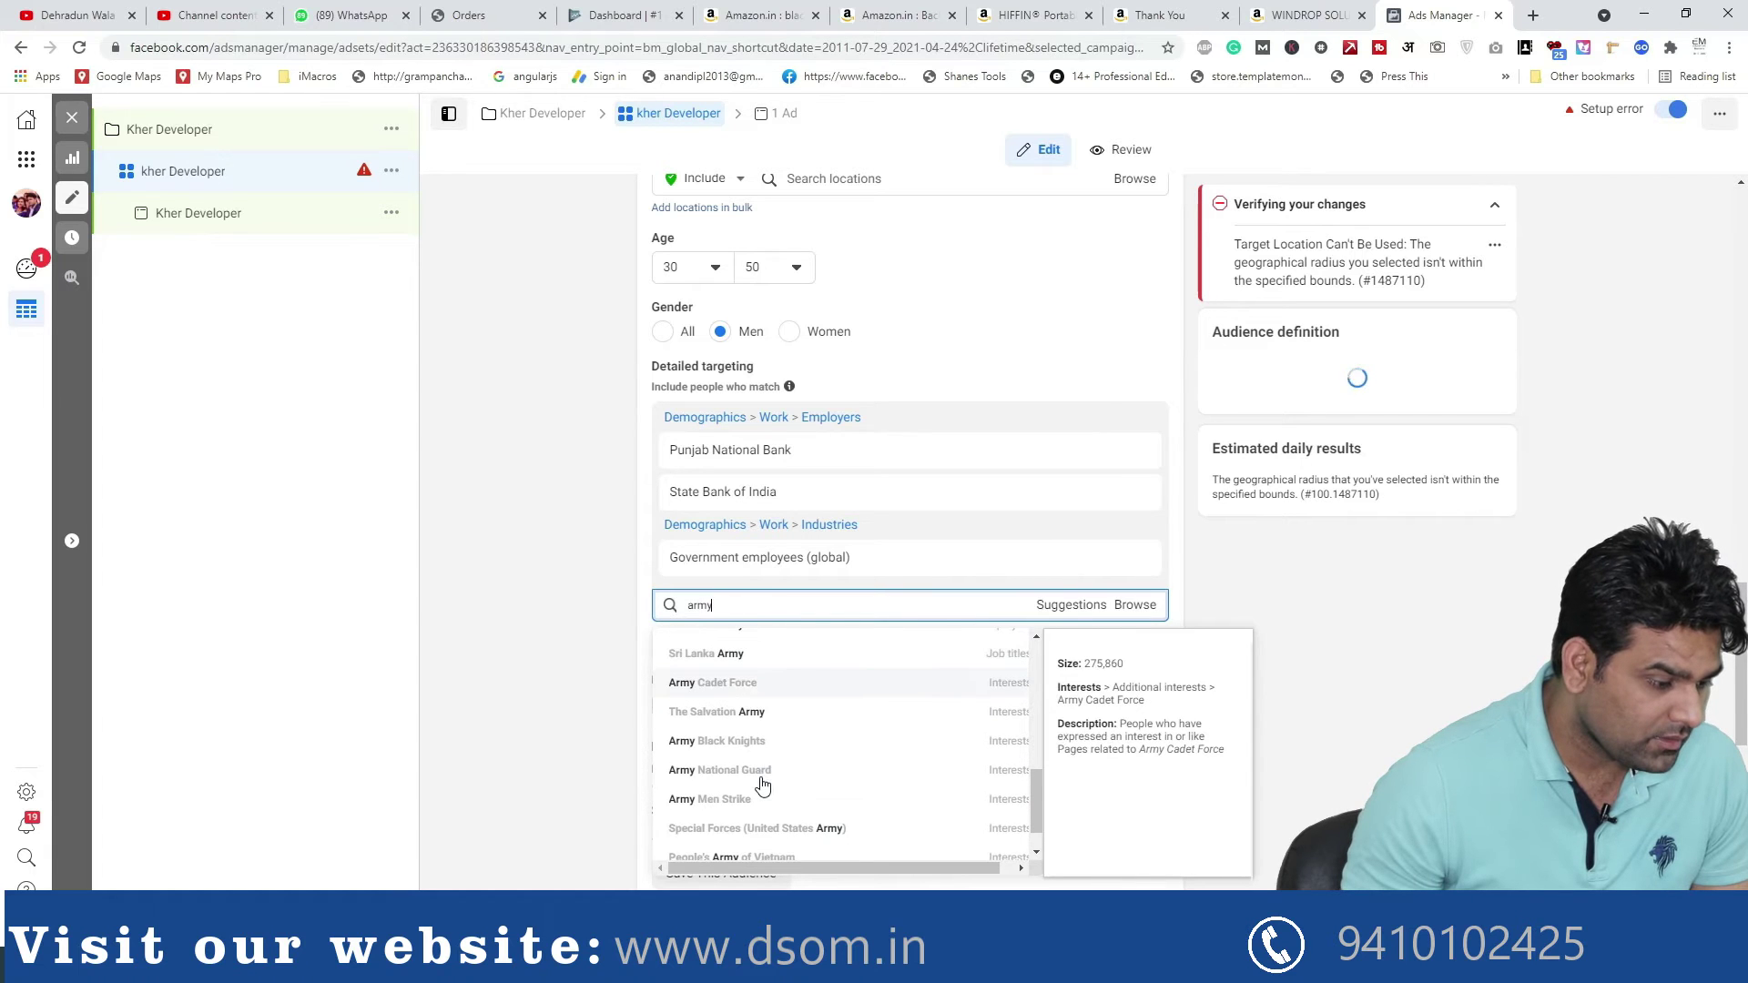
{"action": "scroll", "coordinate": [763, 783], "scroll_direction": "down", "scroll_amount": 2}
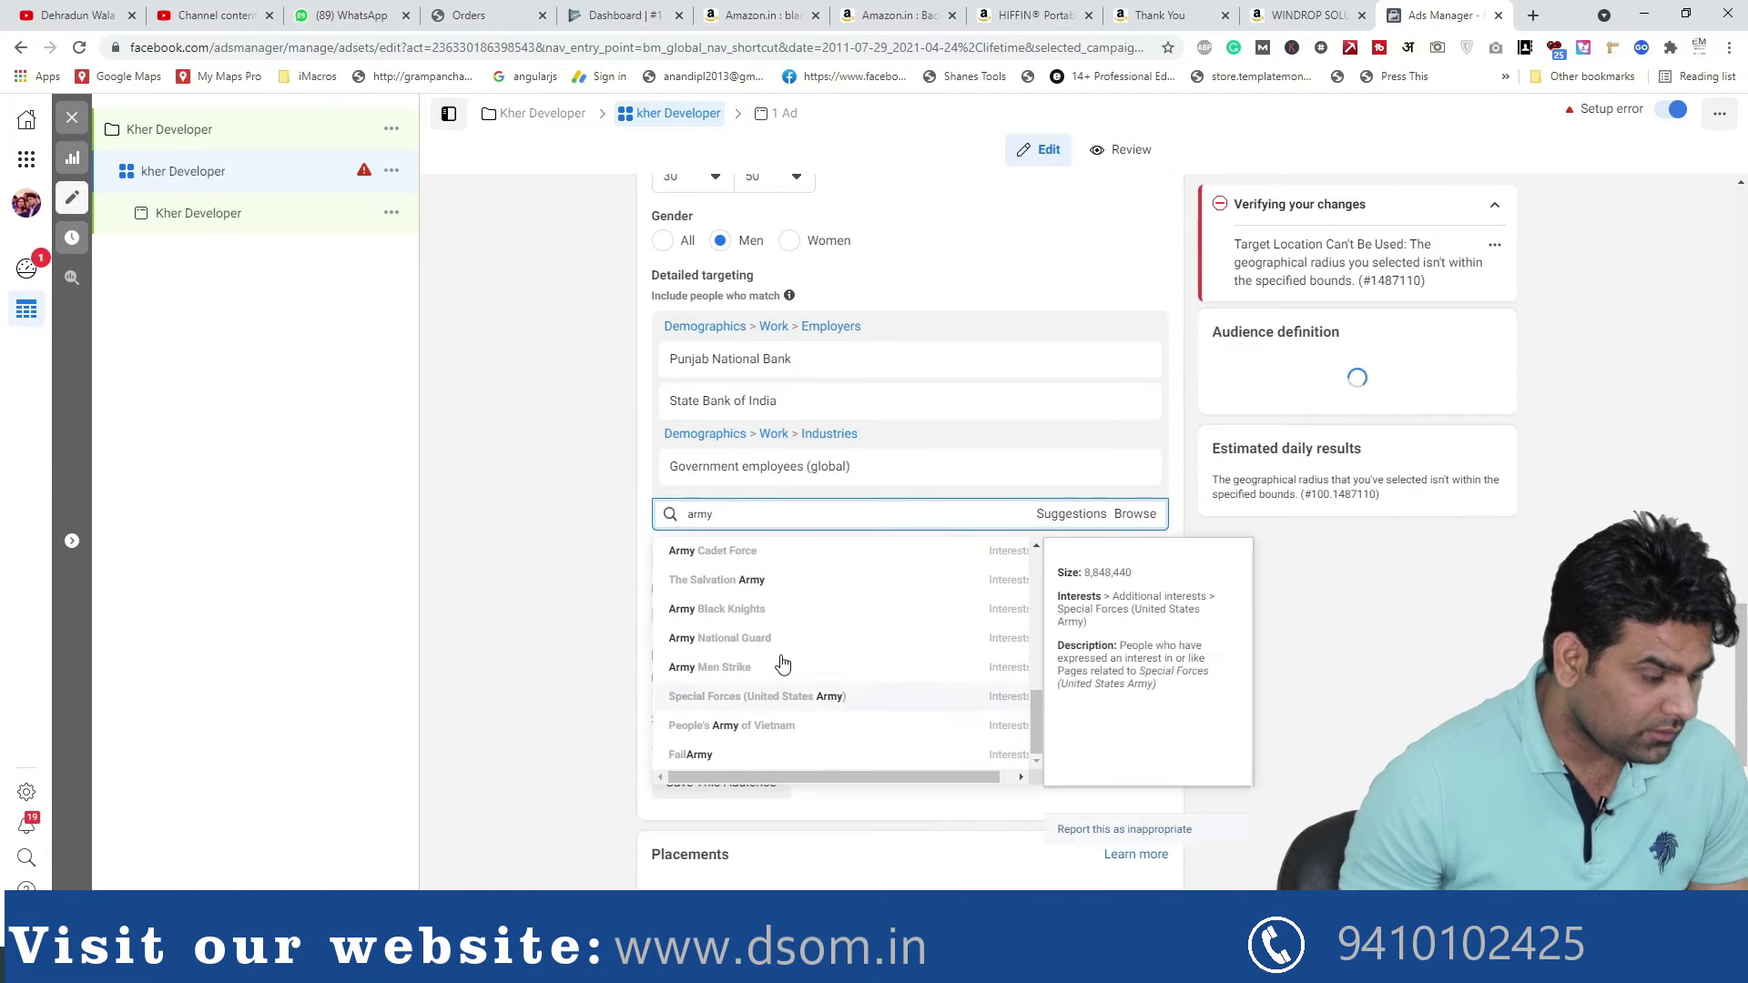
{"action": "key", "text": "ctrl+a"}
{"action": "type", "text": "in"}
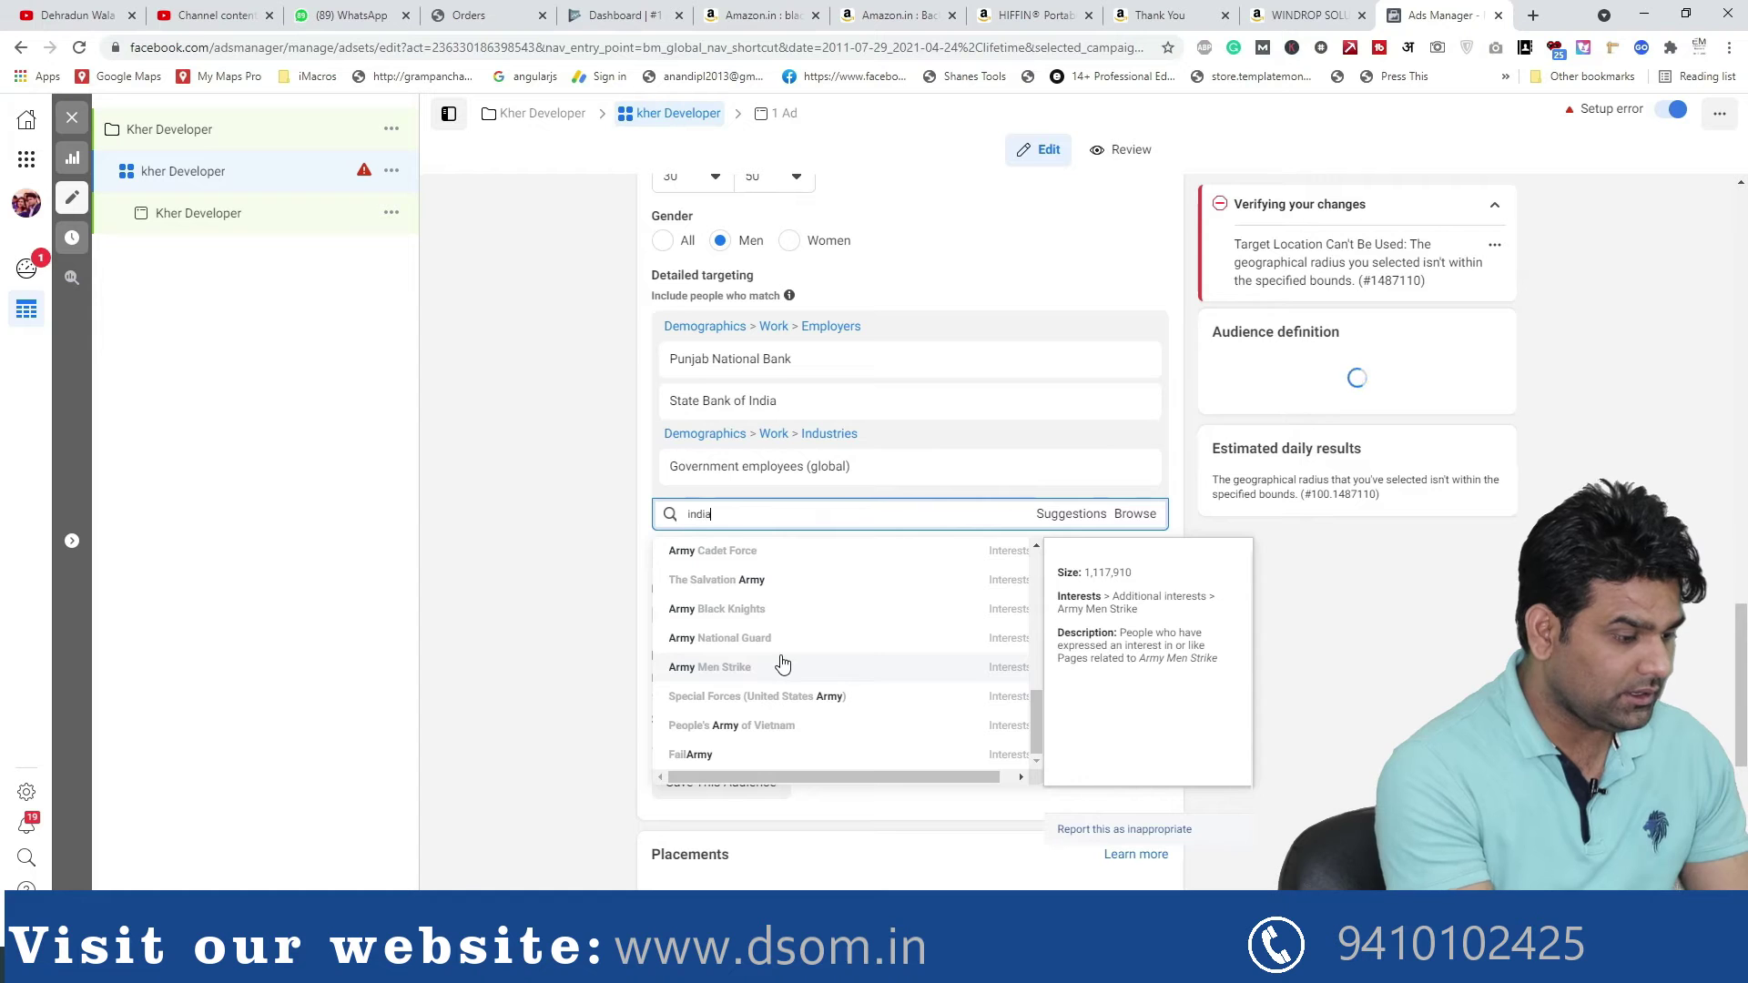
{"action": "type", "text": "dian army"}
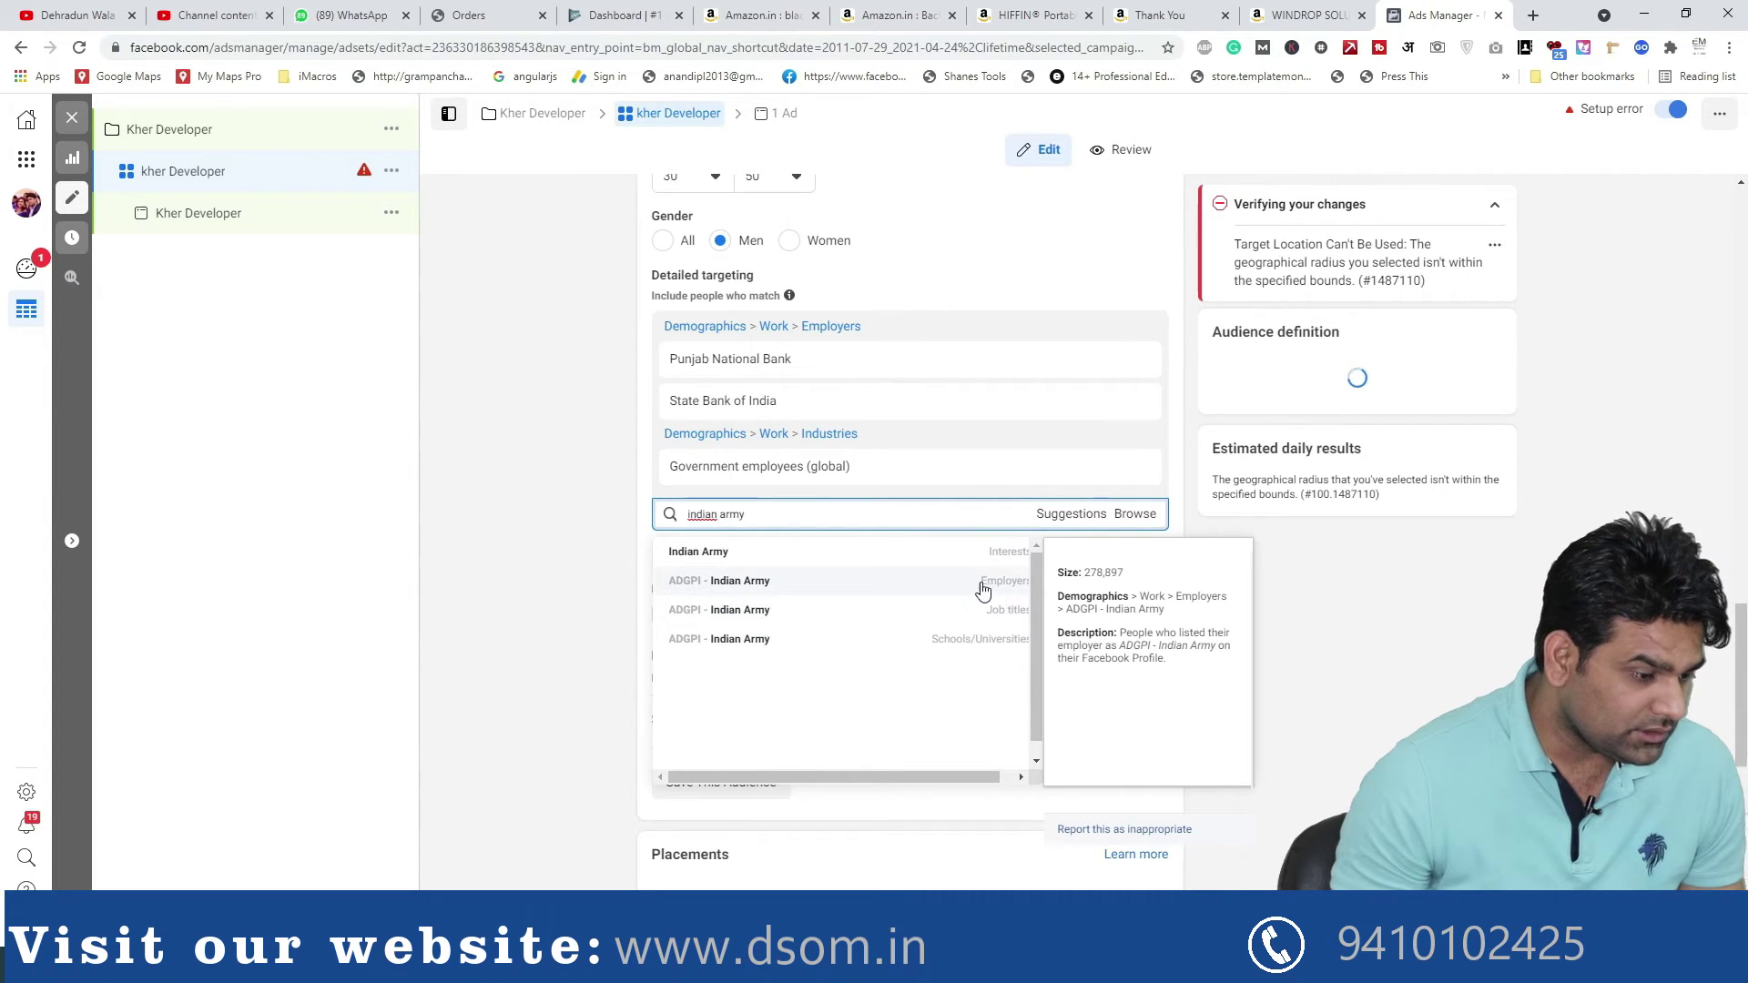
{"action": "left_click", "coordinate": [896, 594]}
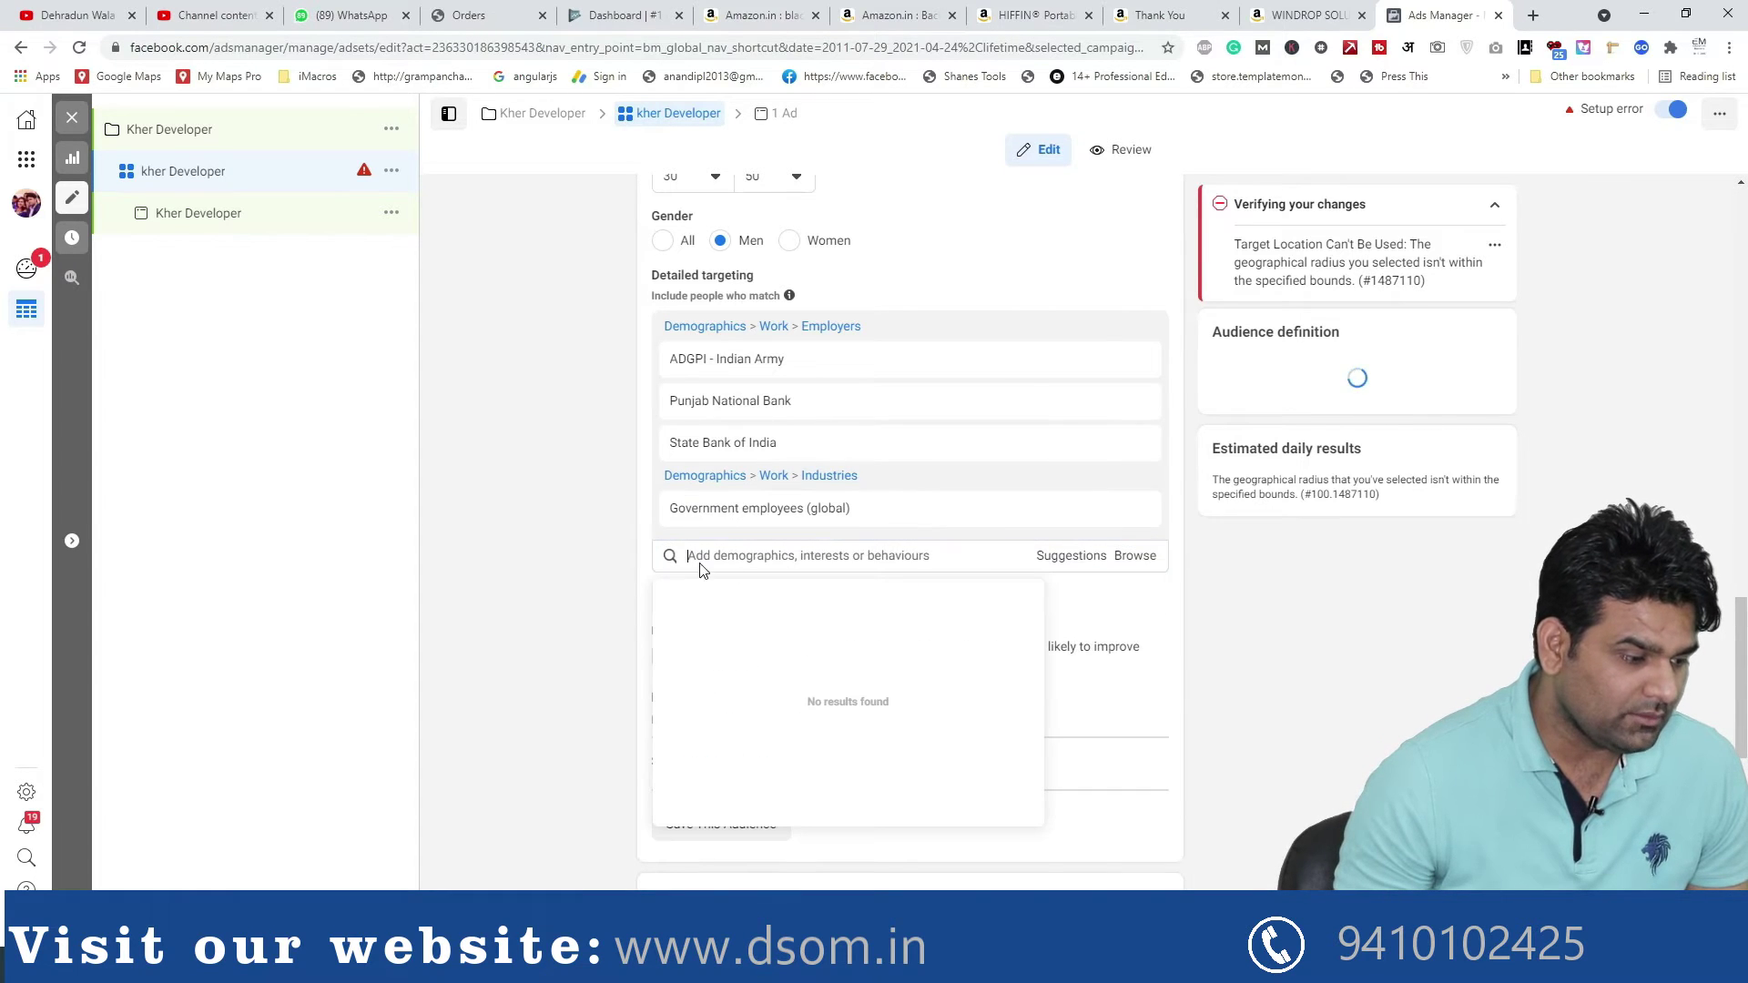
Search detailed targeting for "indian airforce"
{"action": "type", "text": "ai"}
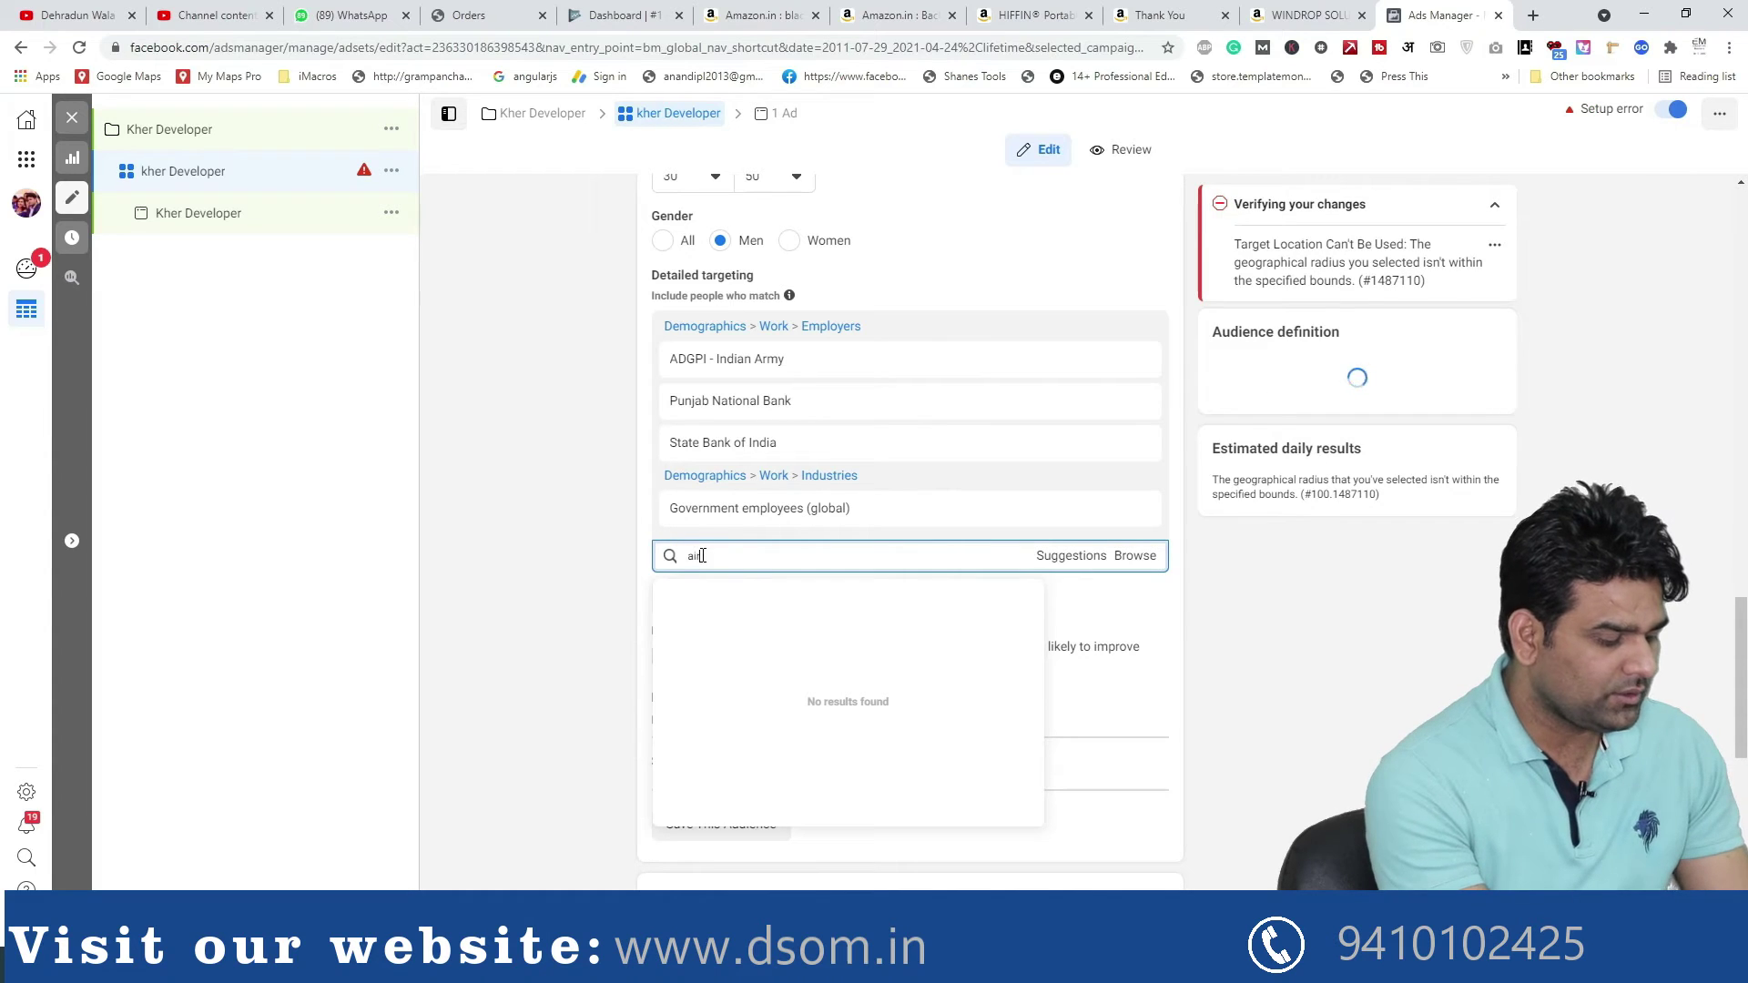
{"action": "type", "text": "r"}
{"action": "key", "text": "BackSpace"}
{"action": "key", "text": "BackSpace"}
{"action": "key", "text": "BackSpace"}
{"action": "type", "text": "indian"}
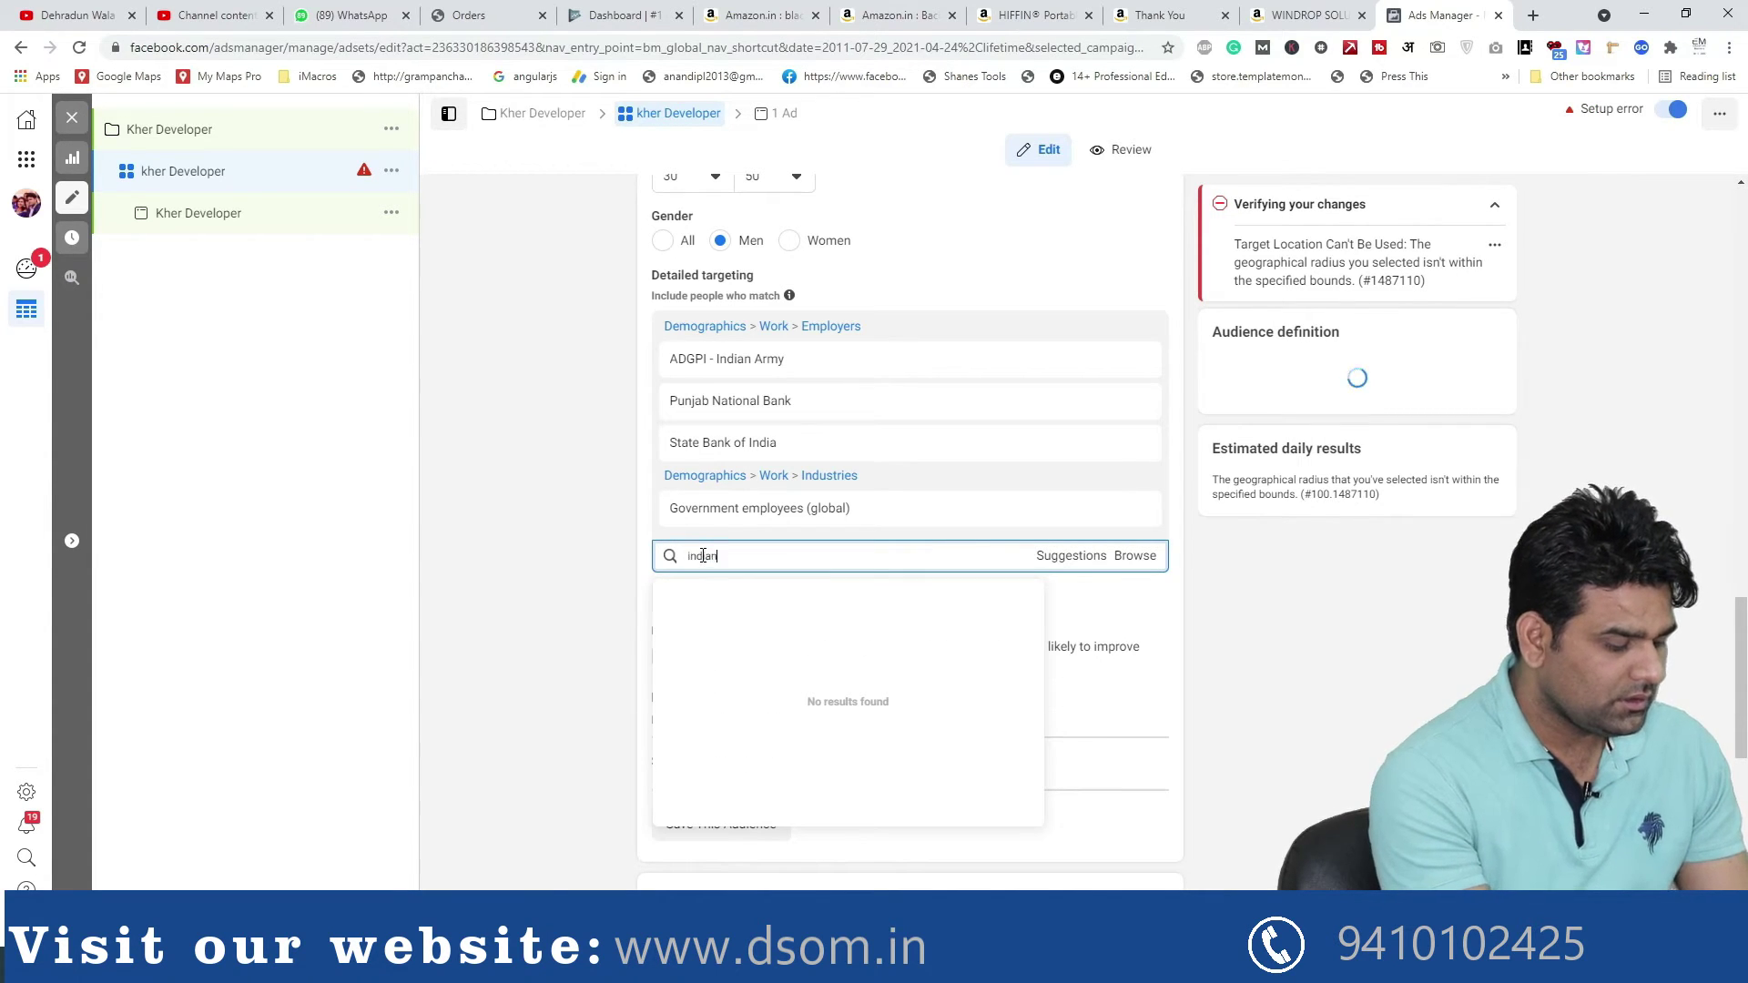
{"action": "type", "text": " airforce"}
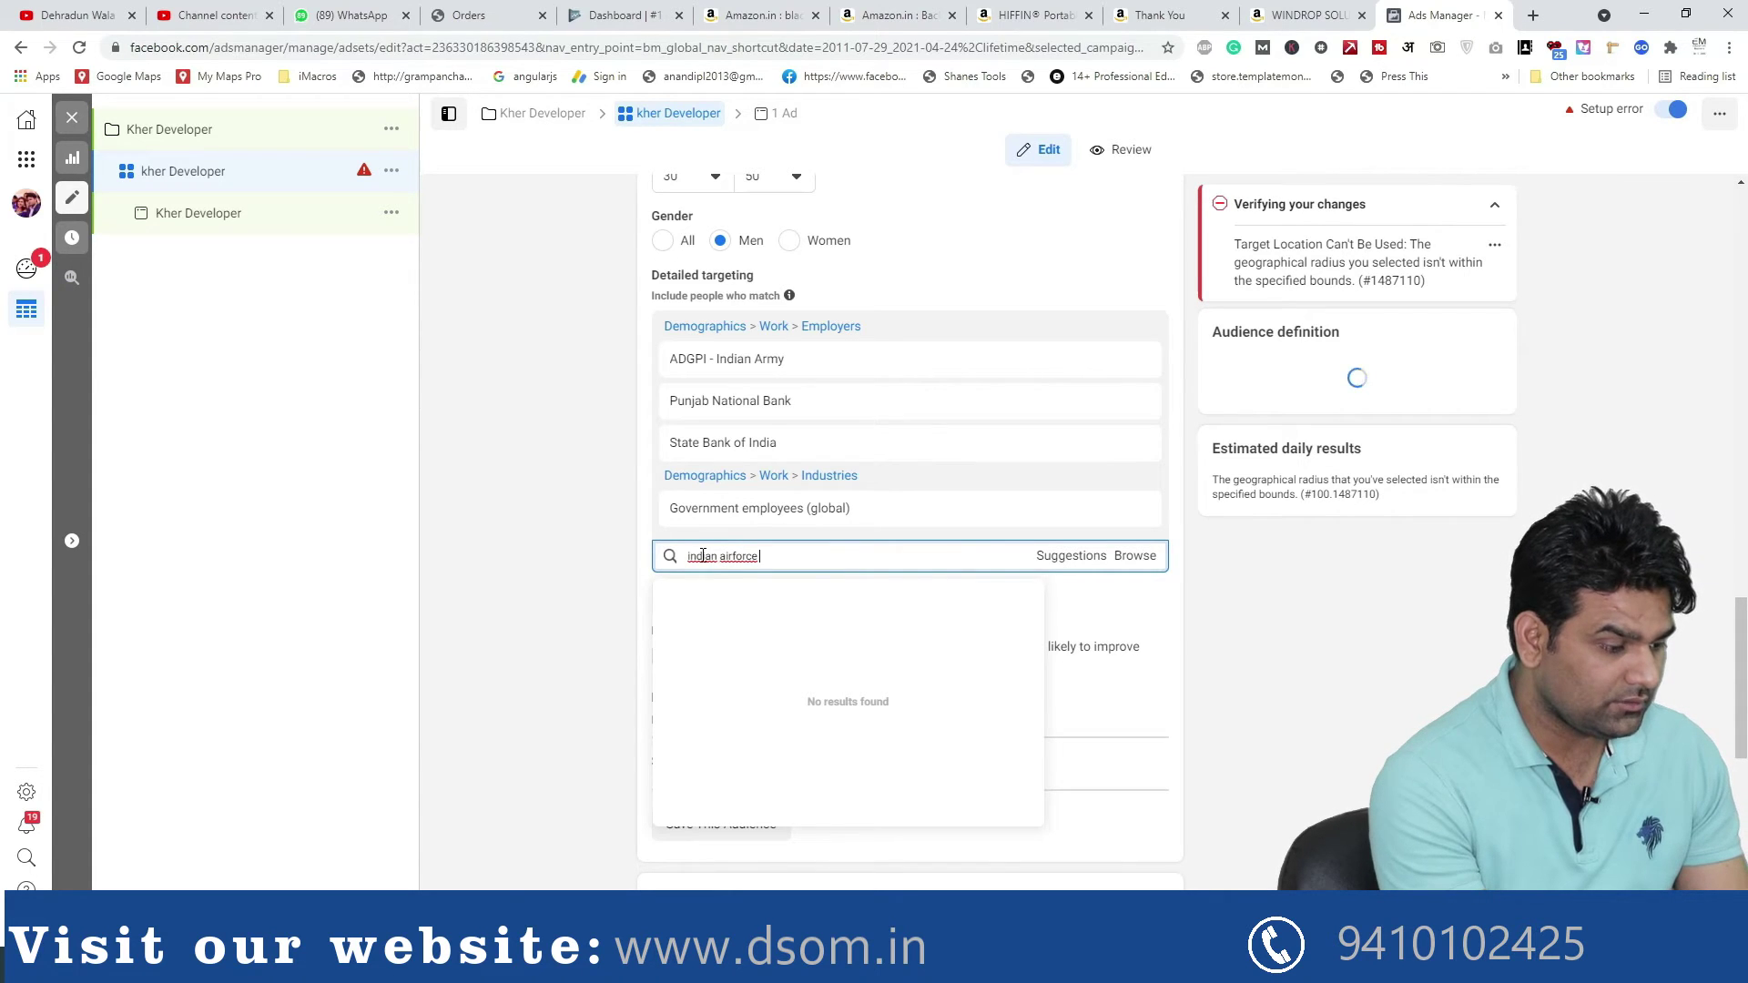
Replace the targeting search with "airforce" and check the suggestions
{"action": "key", "text": "BackSpace"}
{"action": "key", "text": "BackSpace"}
{"action": "key", "text": "BackSpace"}
{"action": "key", "text": "BackSpace"}
{"action": "key", "text": "BackSpace"}
{"action": "key", "text": "BackSpace"}
{"action": "key", "text": "BackSpace"}
{"action": "key", "text": "BackSpace"}
{"action": "key", "text": "BackSpace"}
{"action": "key", "text": "BackSpace"}
{"action": "key", "text": "BackSpace"}
{"action": "key", "text": "BackSpace"}
{"action": "key", "text": "BackSpace"}
{"action": "type", "text": "air"}
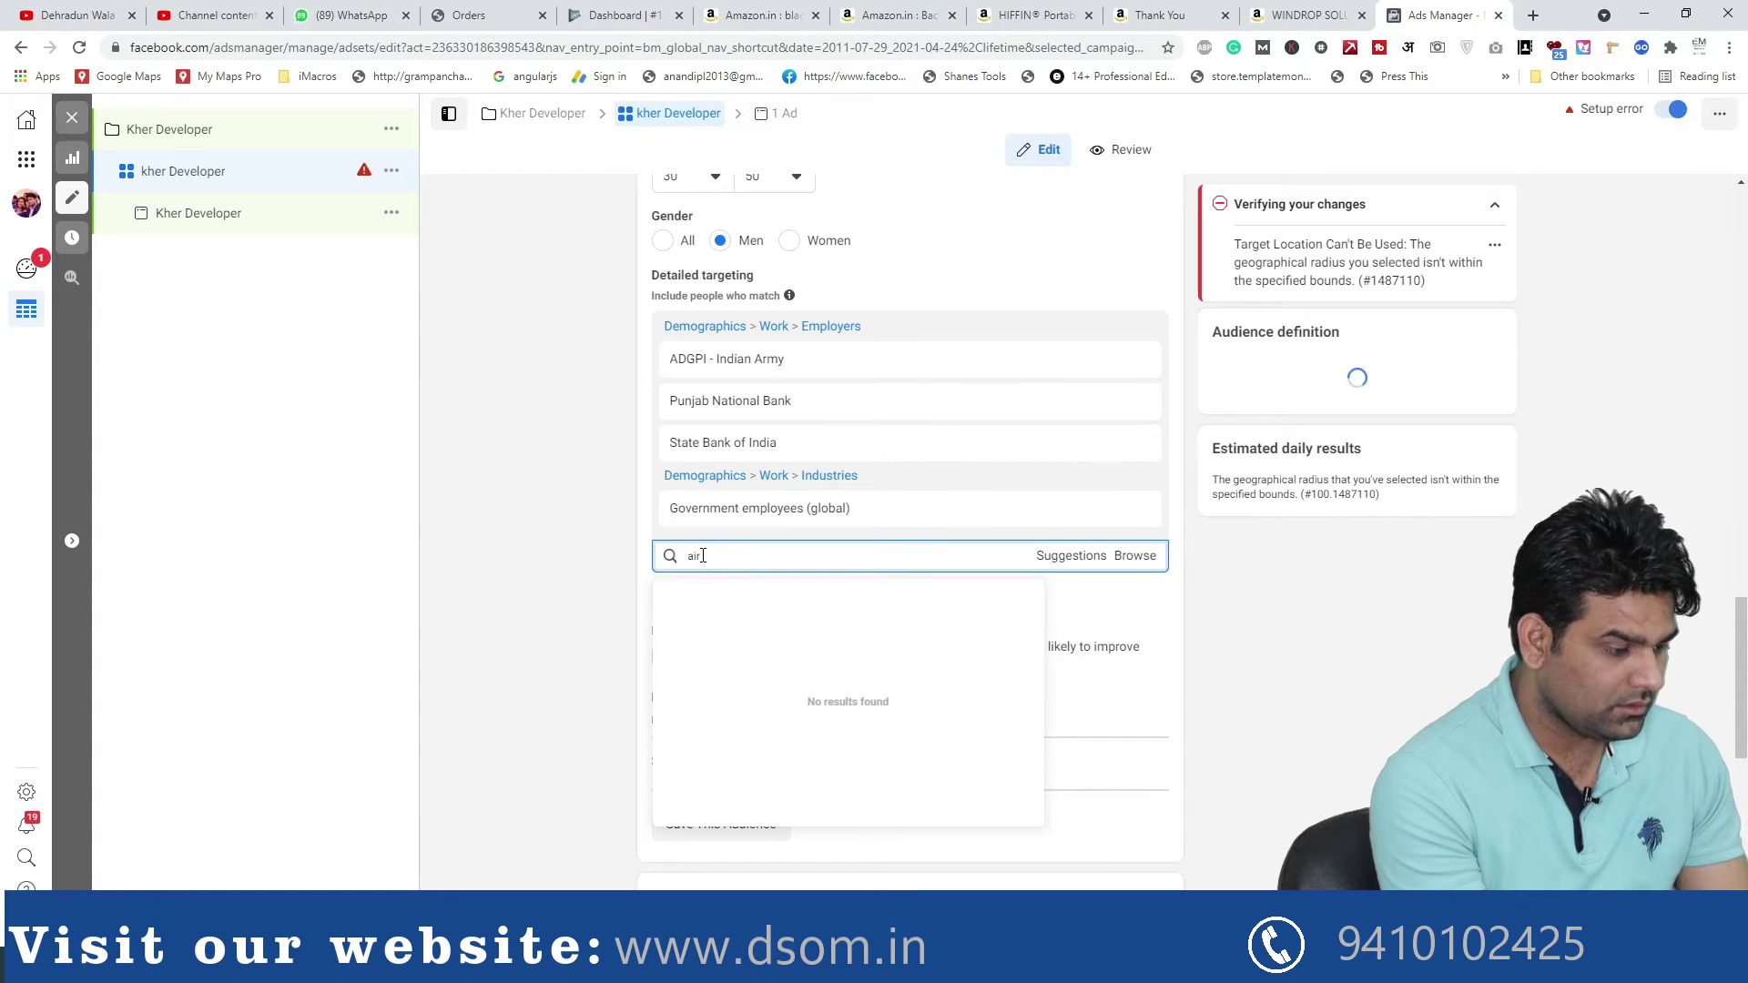
{"action": "type", "text": "force"}
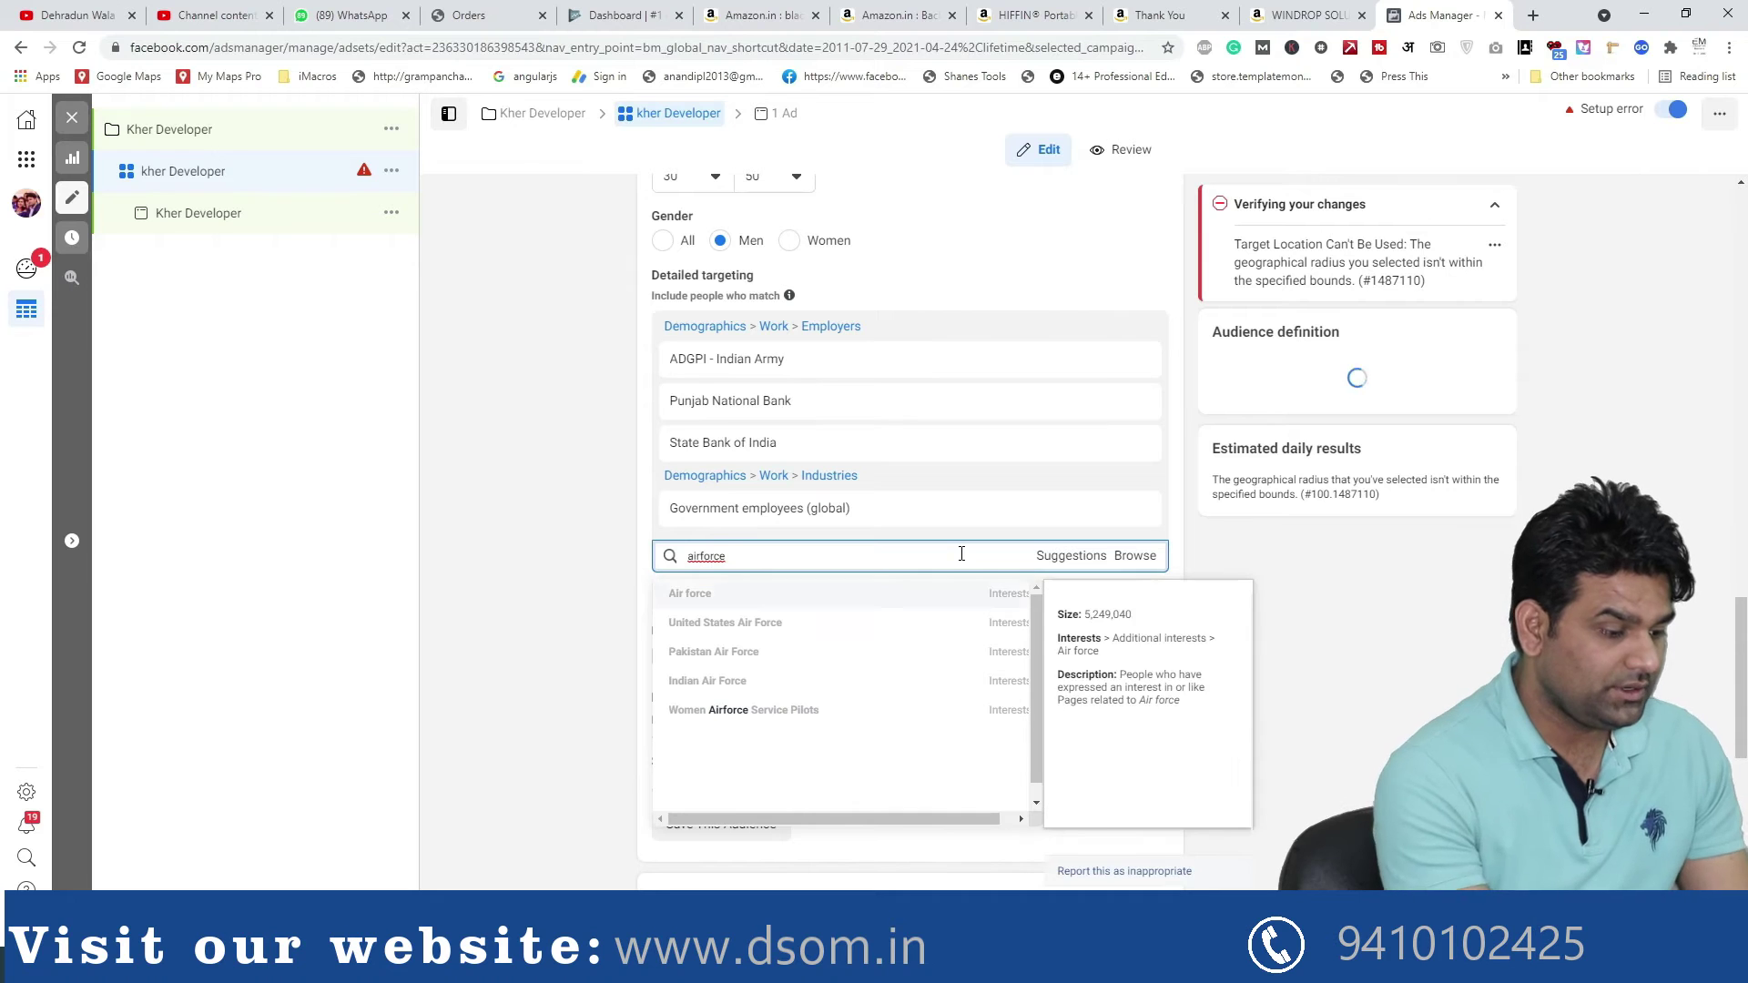
Replace the targeting search with "business ow" and add the Business and finance industry to detailed targeting
{"action": "key", "text": "BackSpace"}
{"action": "key", "text": "BackSpace"}
{"action": "key", "text": "BackSpace"}
{"action": "key", "text": "BackSpace"}
{"action": "key", "text": "BackSpace"}
{"action": "key", "text": "BackSpace"}
{"action": "key", "text": "BackSpace"}
{"action": "key", "text": "BackSpace"}
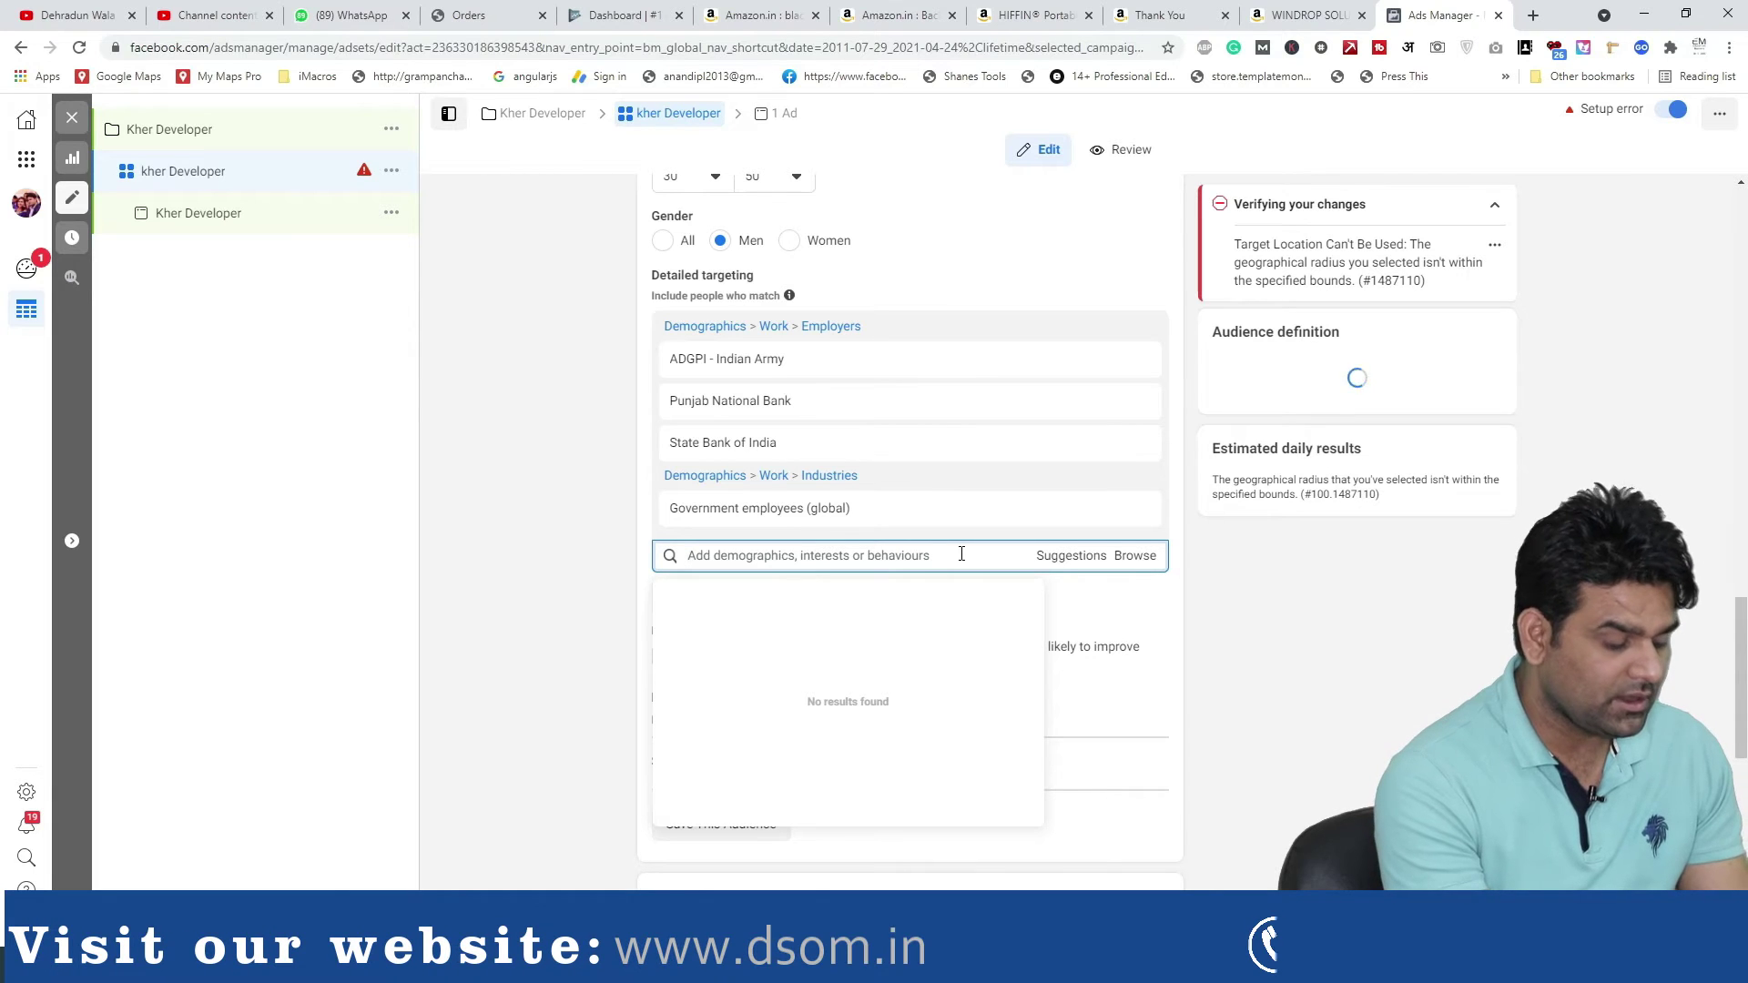
{"action": "type", "text": "b"}
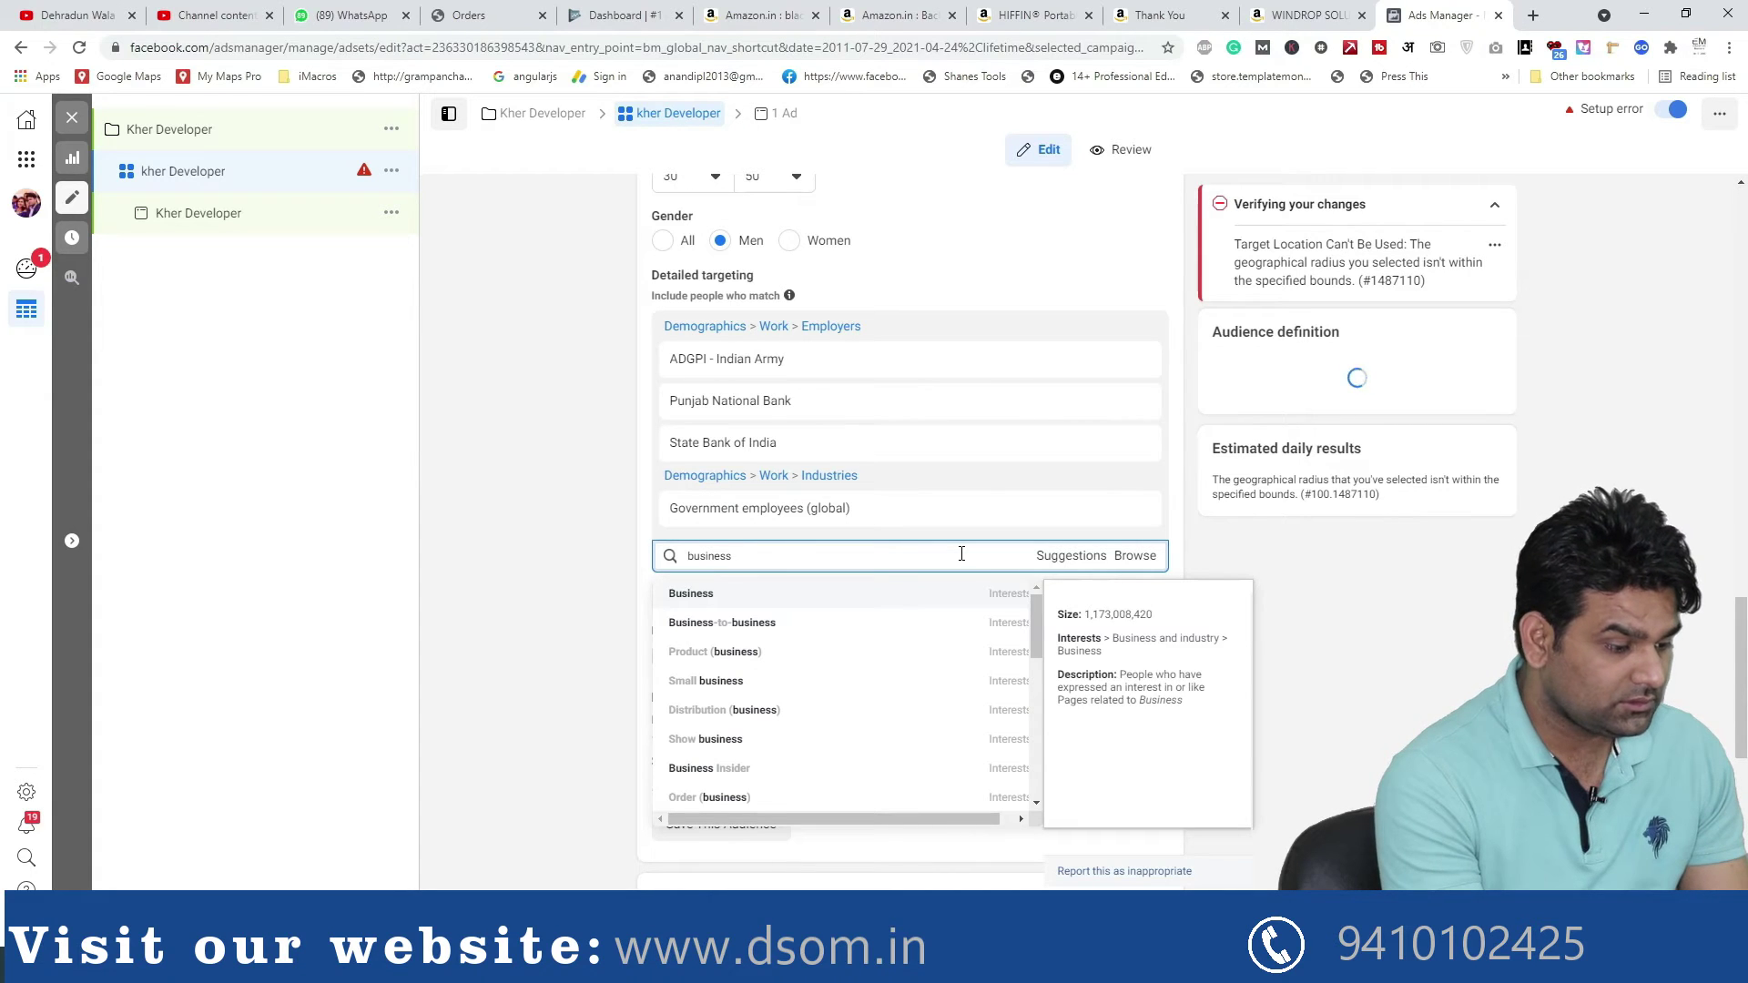
{"action": "type", "text": "usiness"}
{"action": "type", "text": " c"}
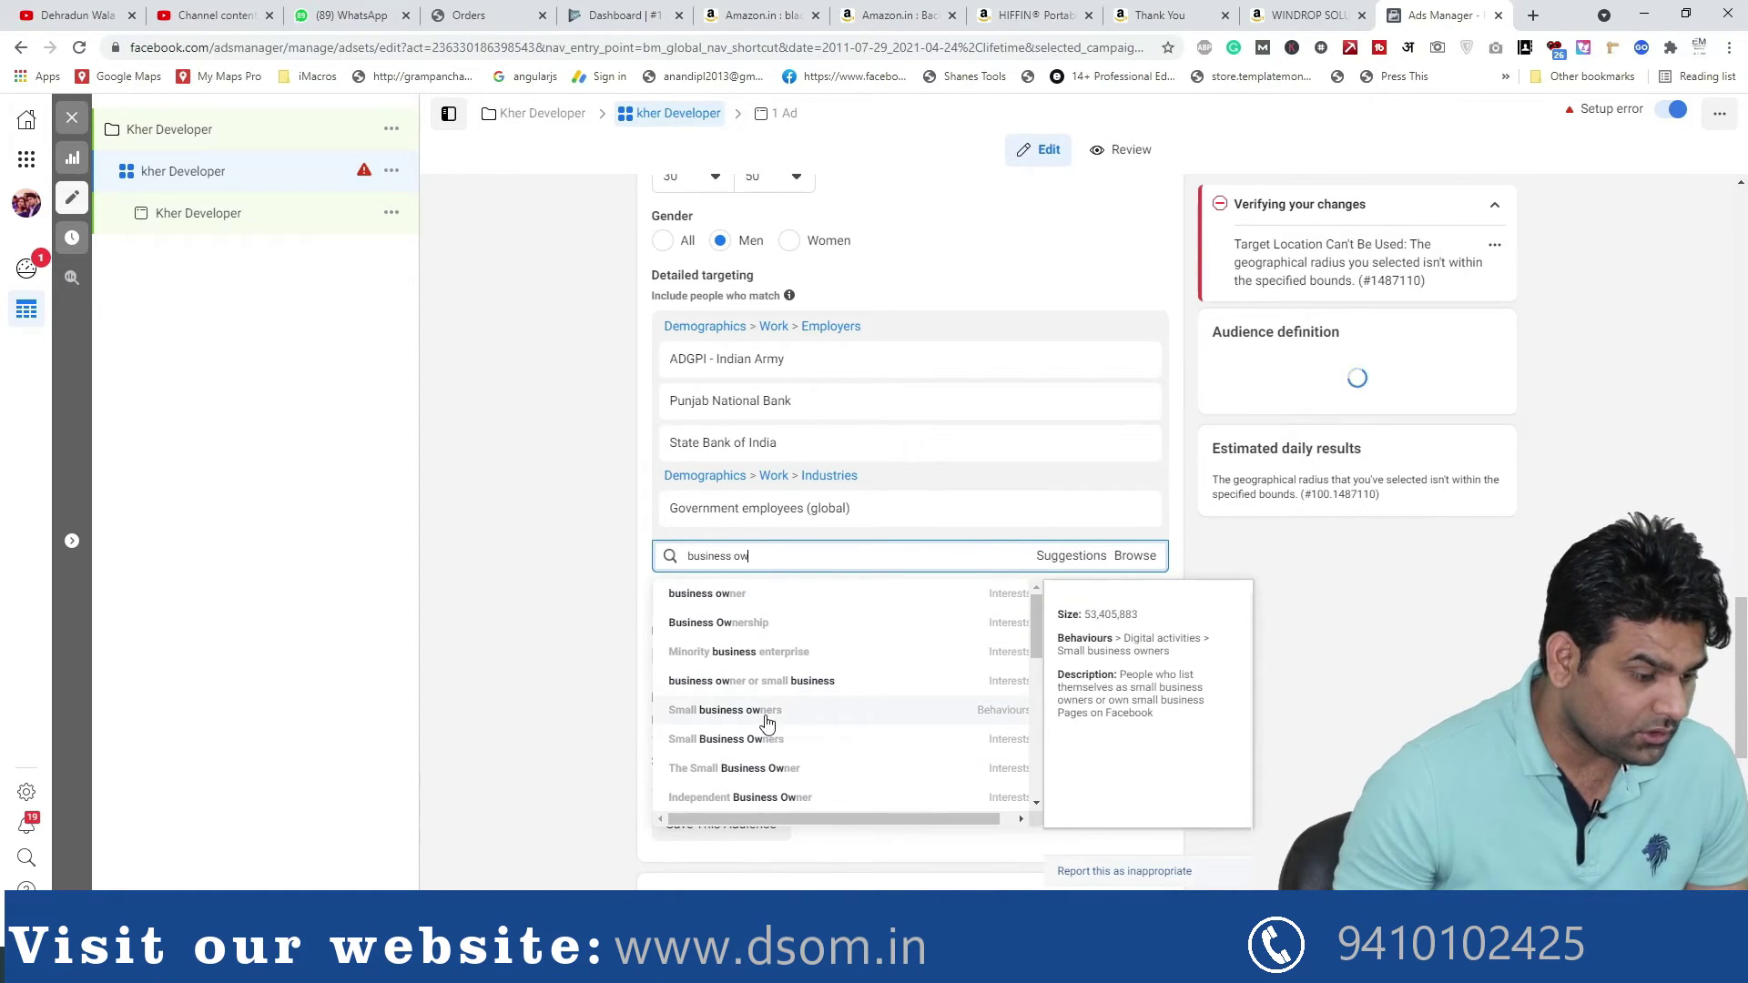
{"action": "left_click_drag", "start_coordinate": [1038, 618], "coordinate": [1041, 719]}
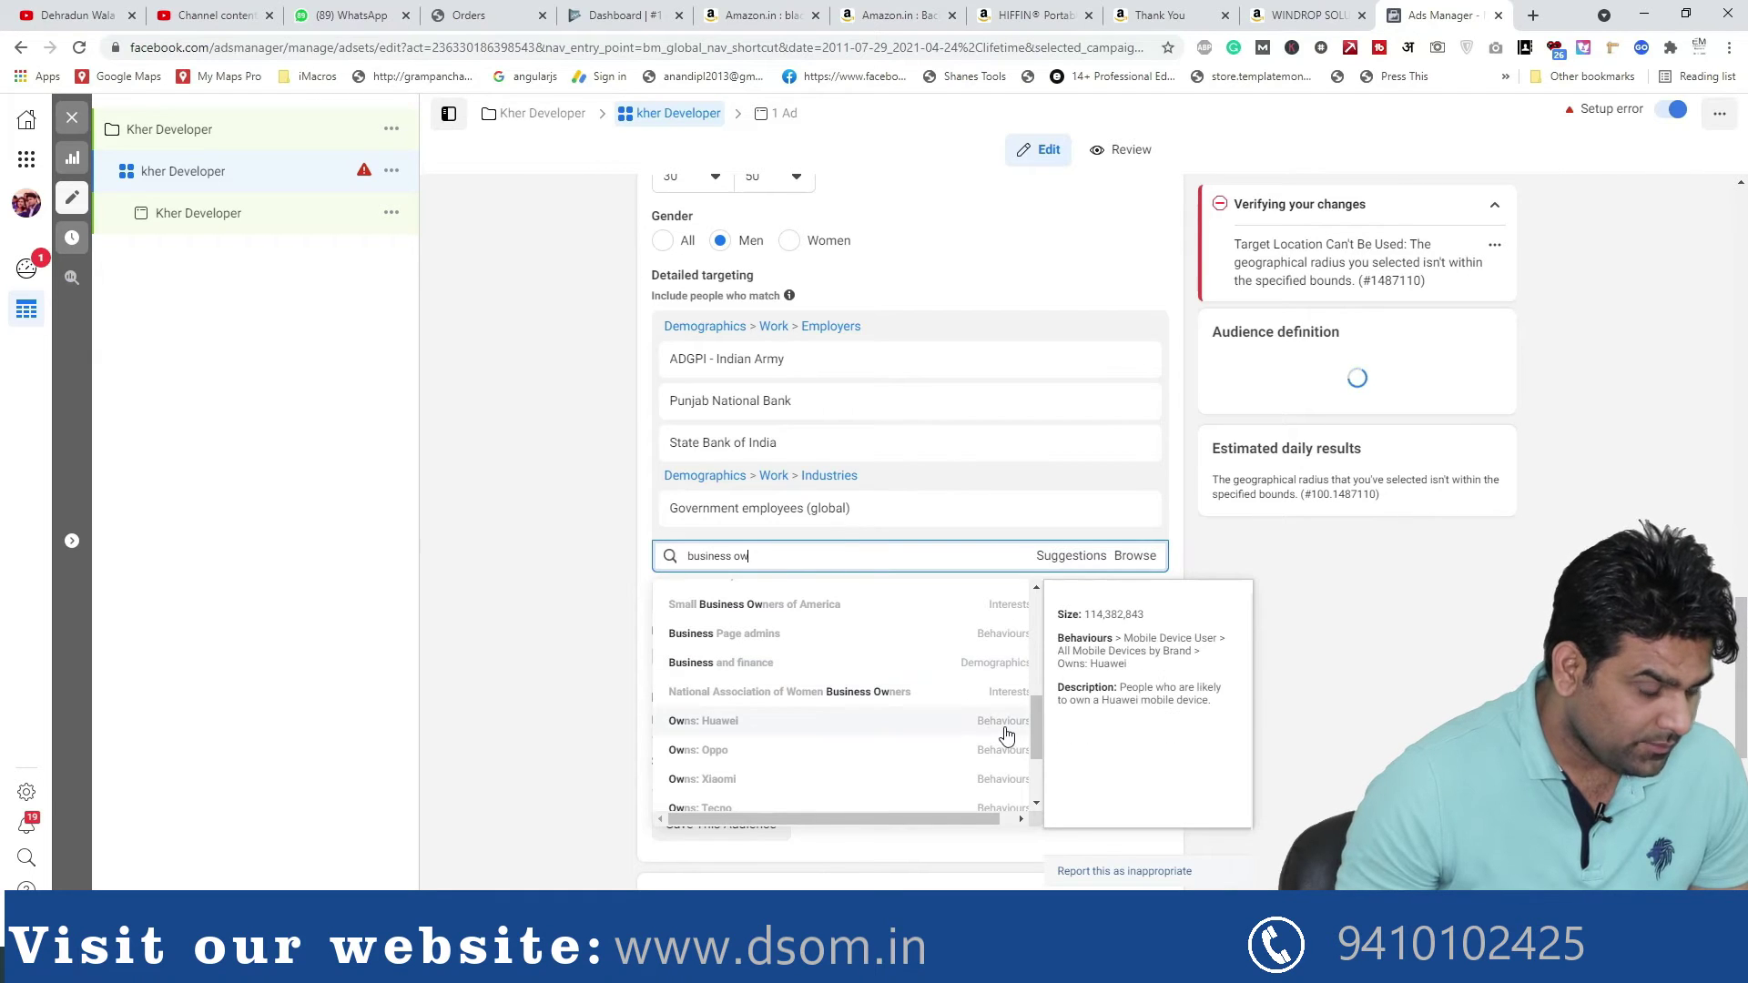
{"action": "mouse_move", "coordinate": [1034, 717]}
{"action": "left_mouse_down"}
{"action": "mouse_move", "coordinate": [1036, 762]}
{"action": "mouse_move", "coordinate": [1029, 710]}
{"action": "left_mouse_up"}
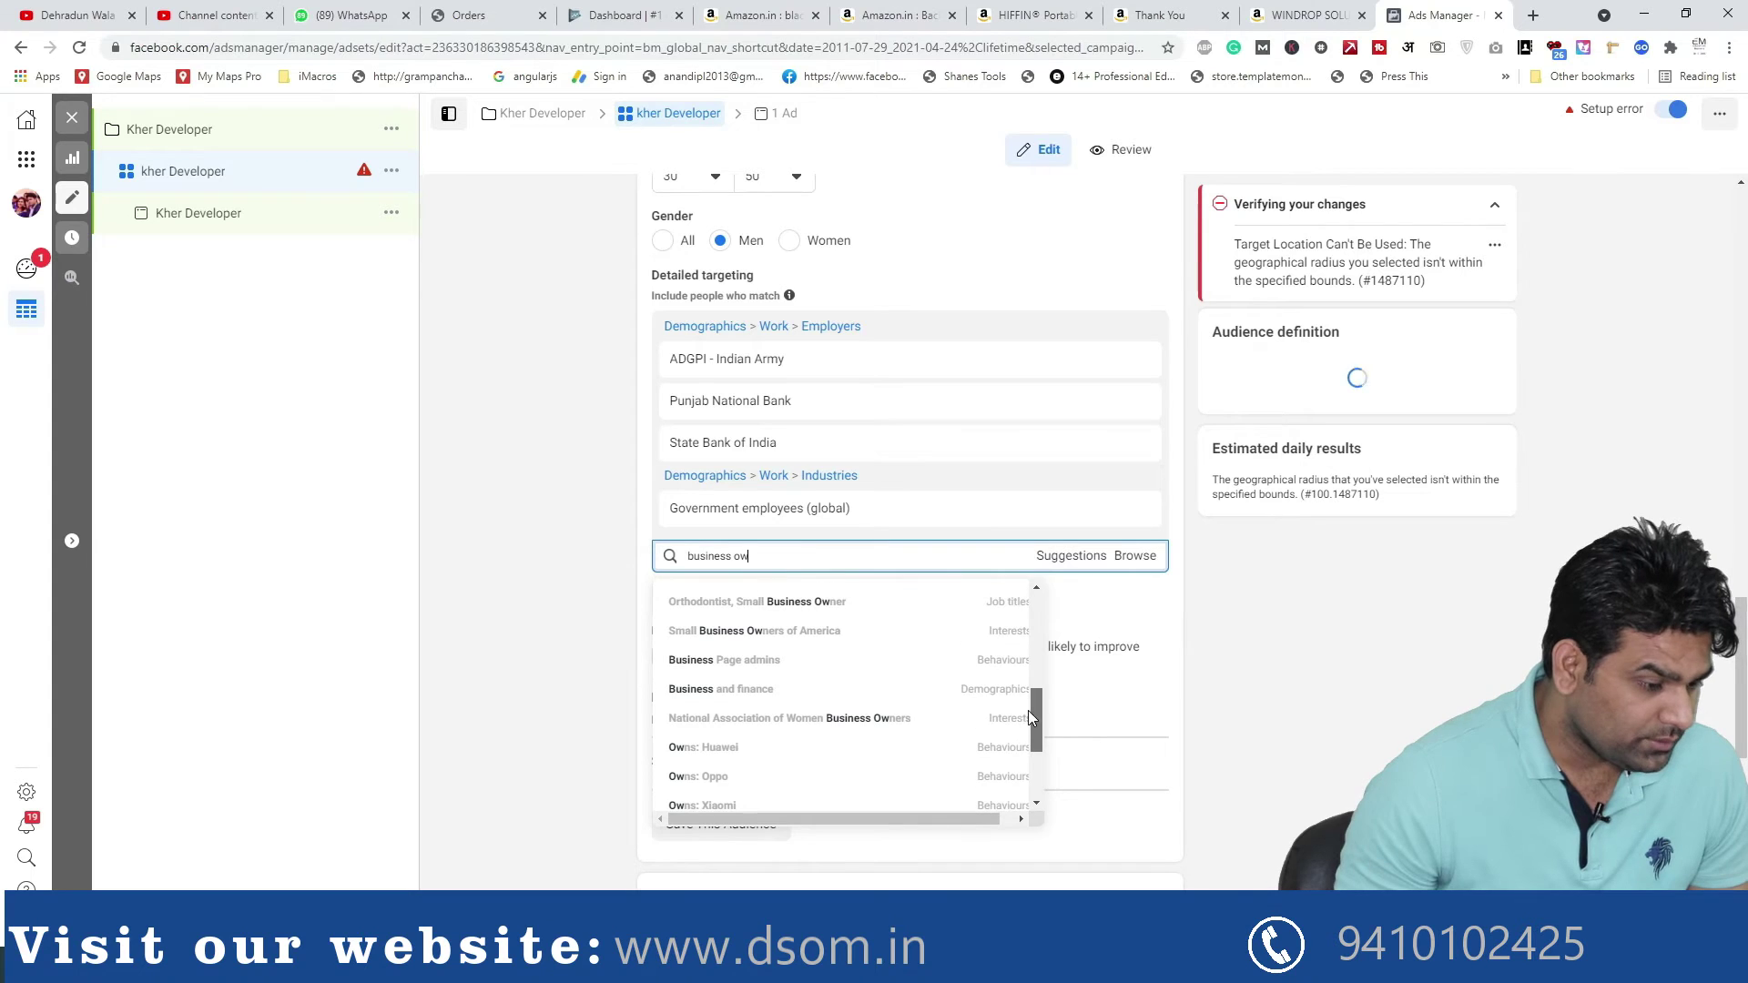
{"action": "left_click", "coordinate": [747, 698]}
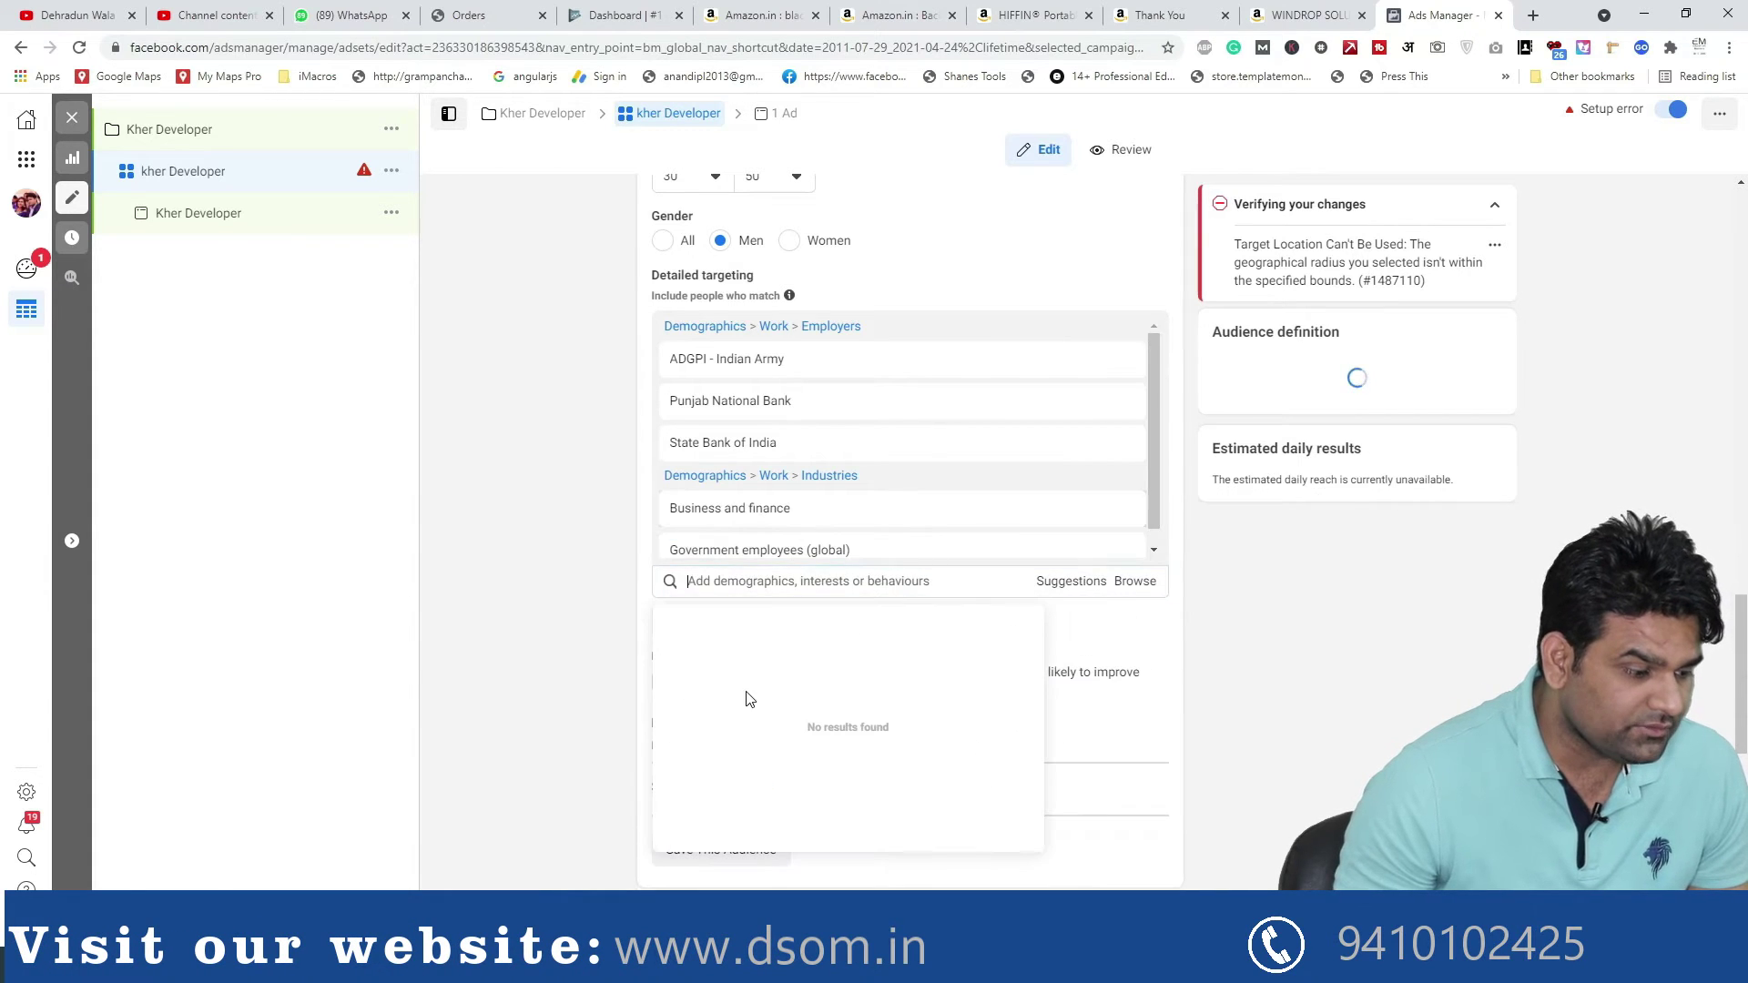
{"action": "left_click", "coordinate": [1279, 603]}
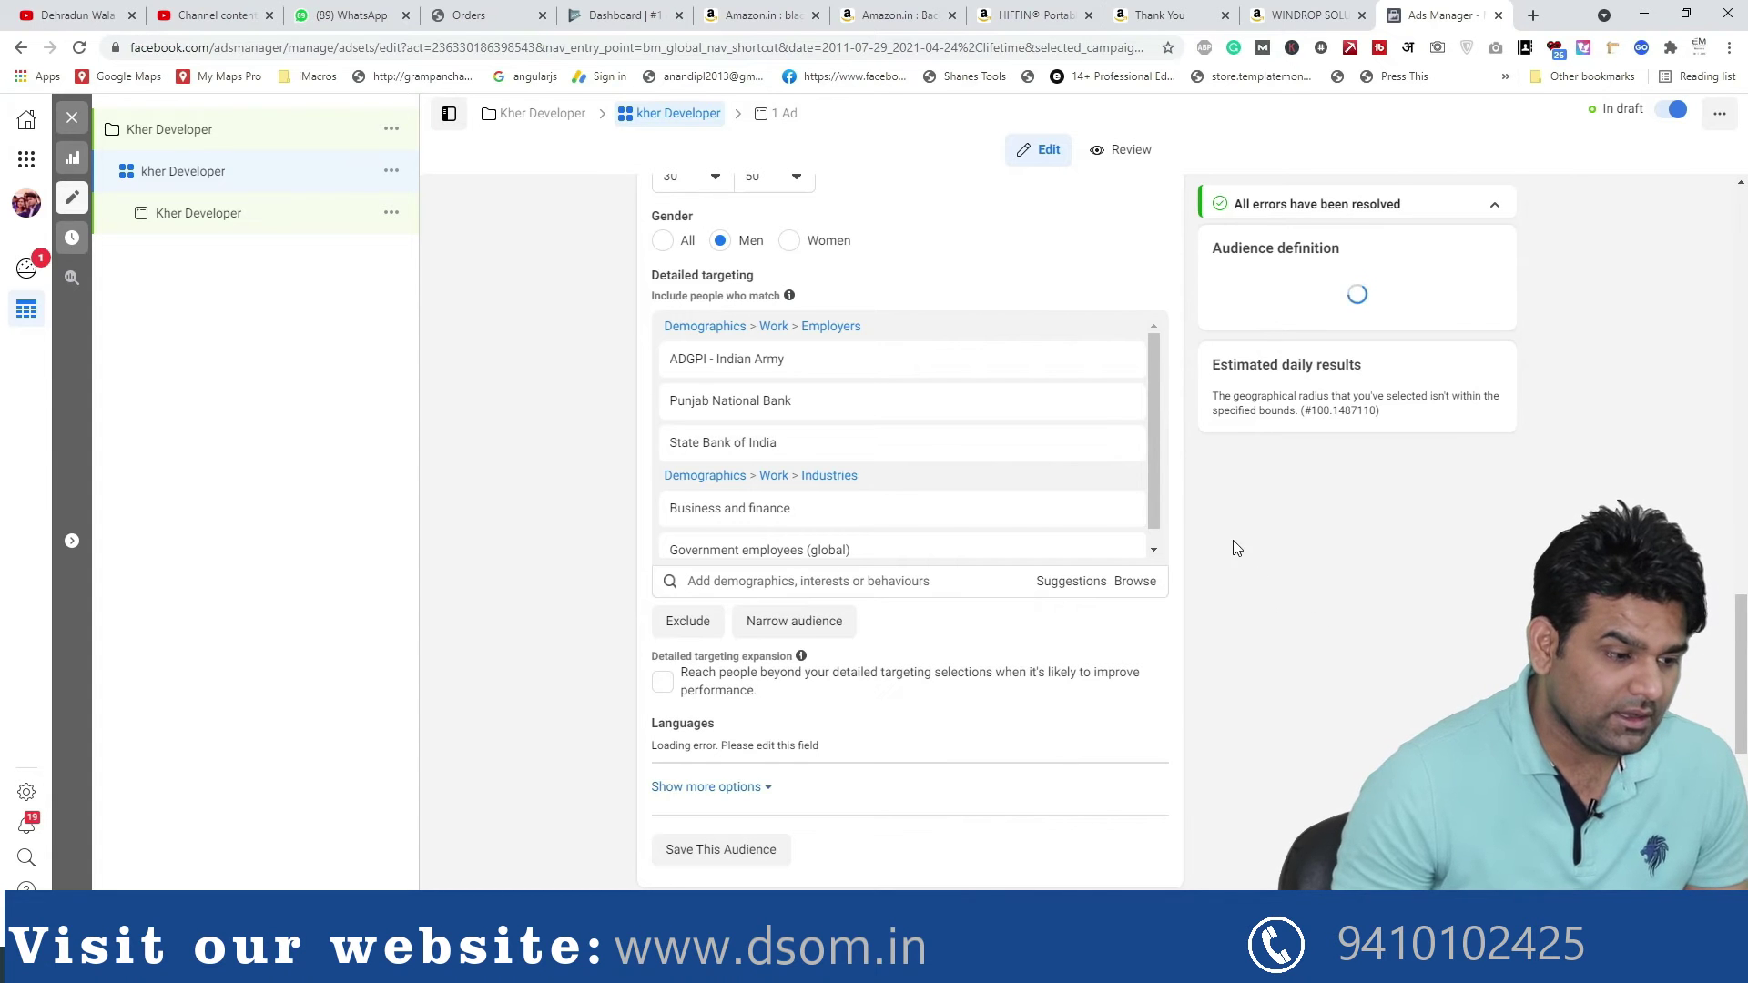
Search detailed targeting for "business" and add the Small business owners behaviour
{"action": "left_click", "coordinate": [740, 587]}
{"action": "type", "text": "business"}
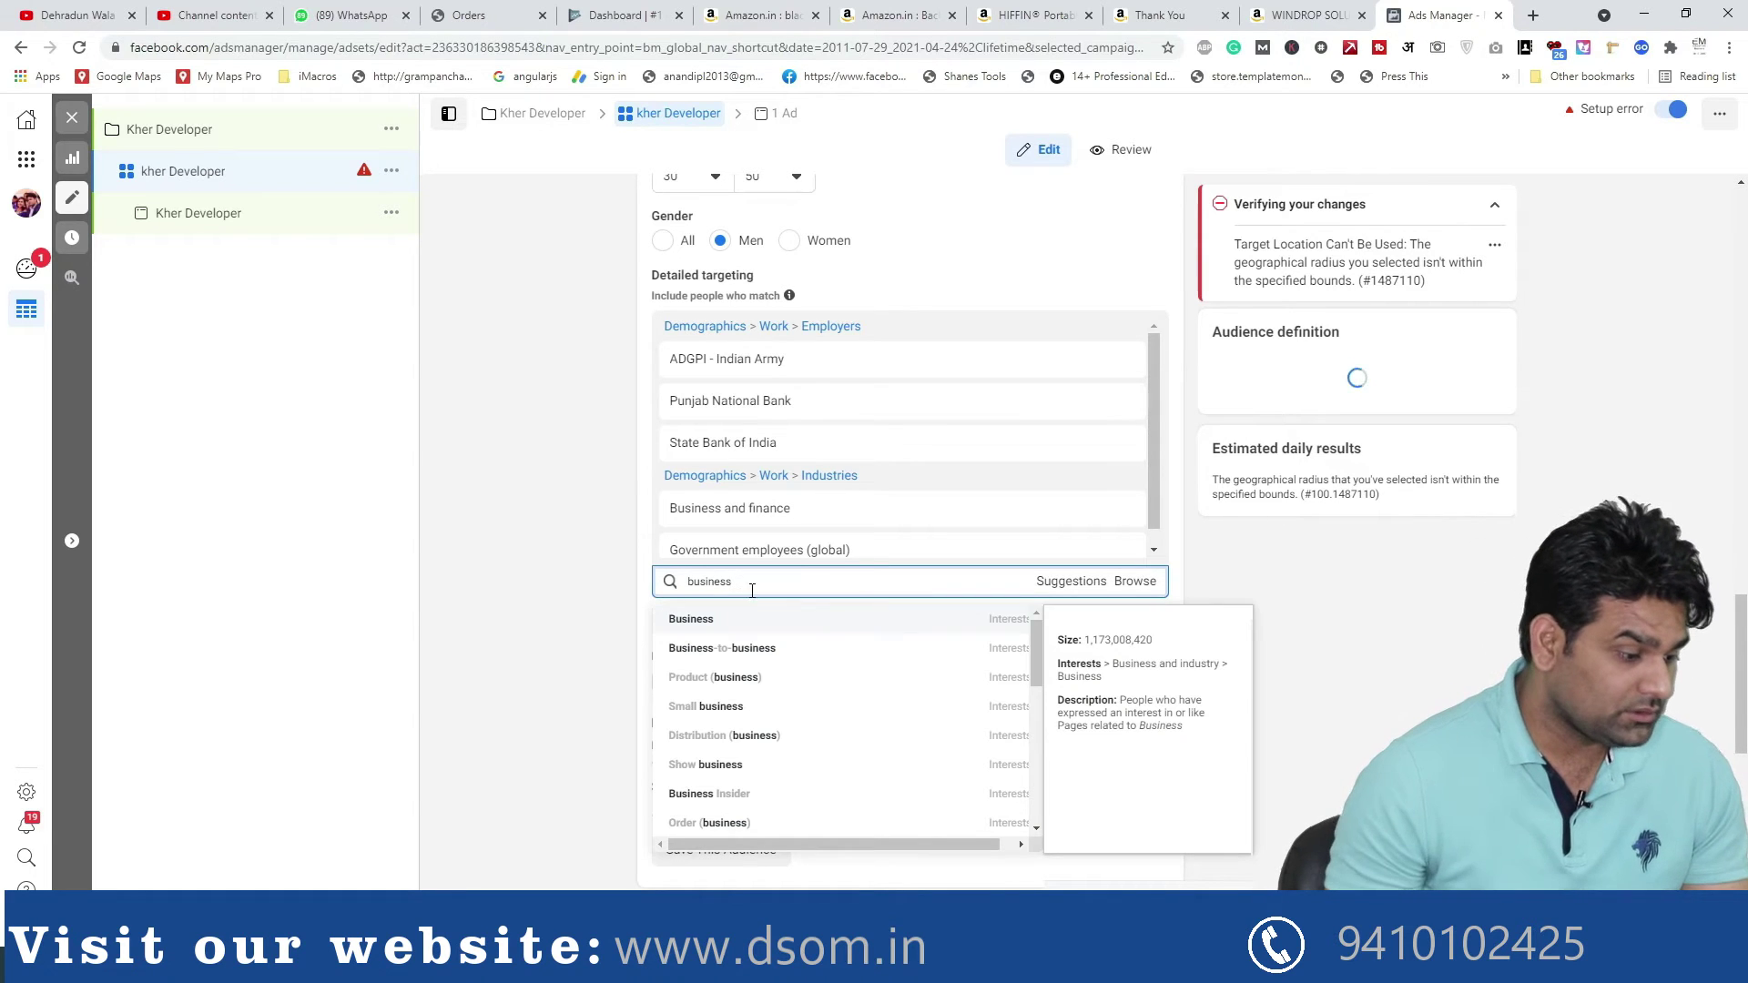
{"action": "left_click_drag", "start_coordinate": [1036, 653], "coordinate": [1036, 710]}
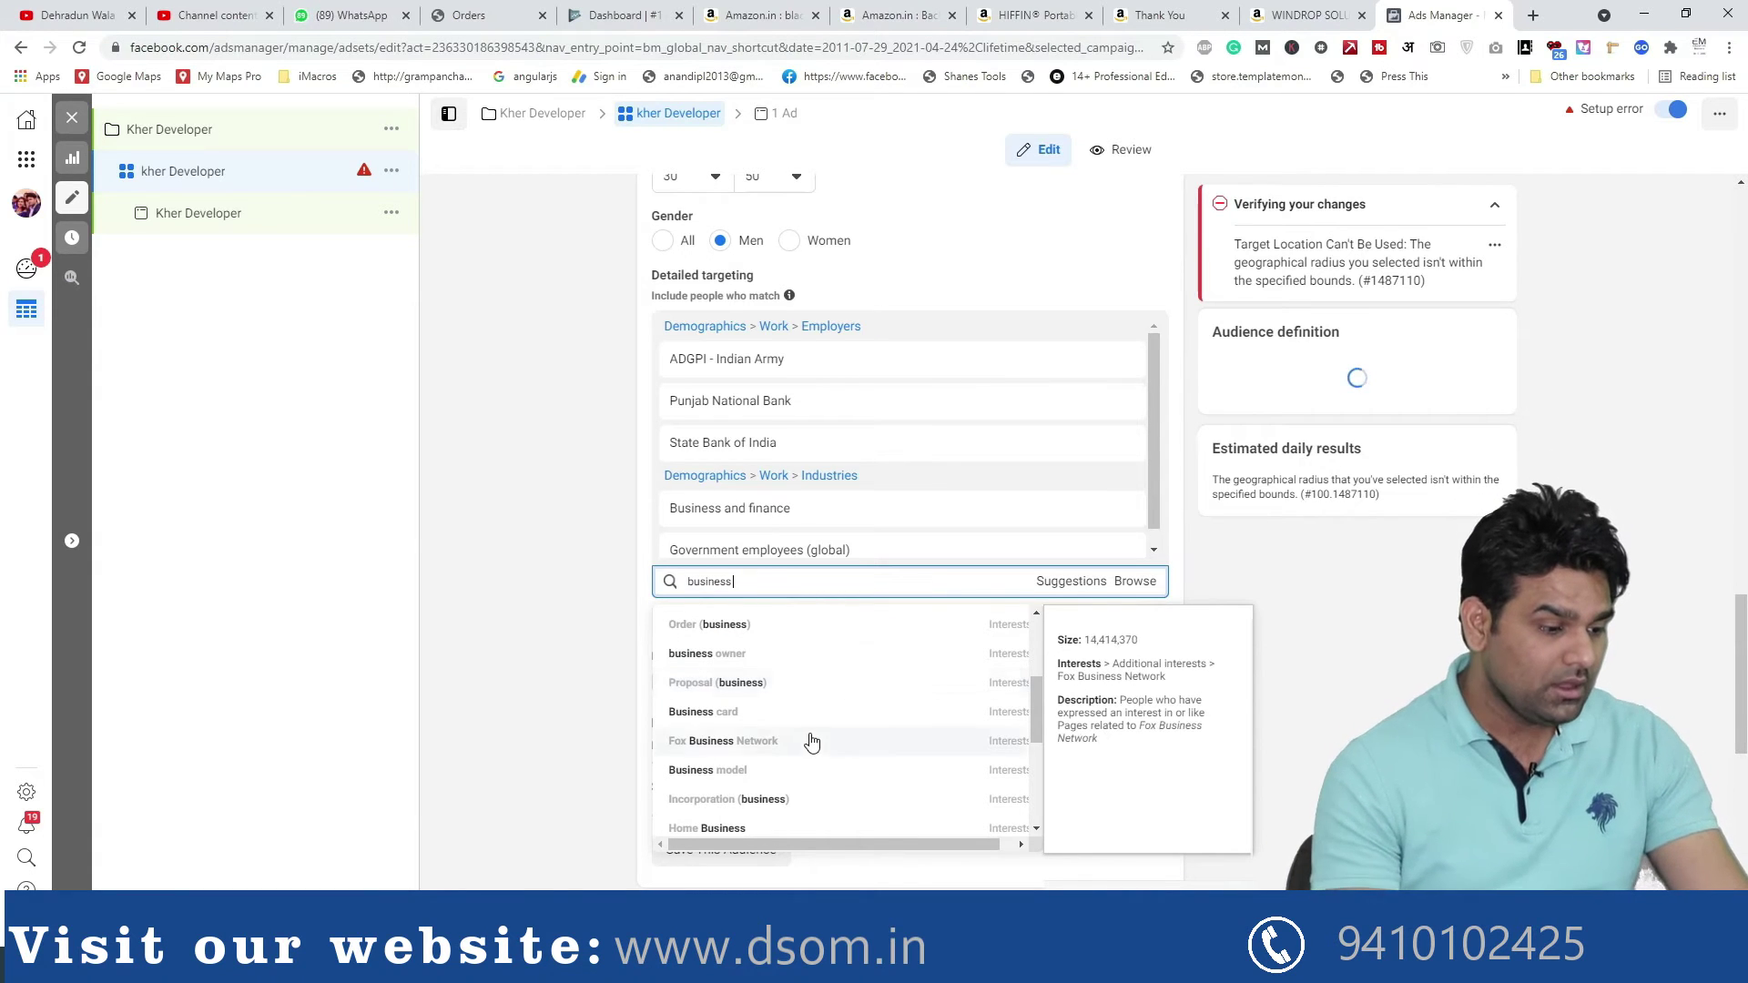
{"action": "scroll", "coordinate": [815, 769], "scroll_direction": "down", "scroll_amount": 2}
{"action": "scroll", "coordinate": [811, 783], "scroll_direction": "down", "scroll_amount": 1}
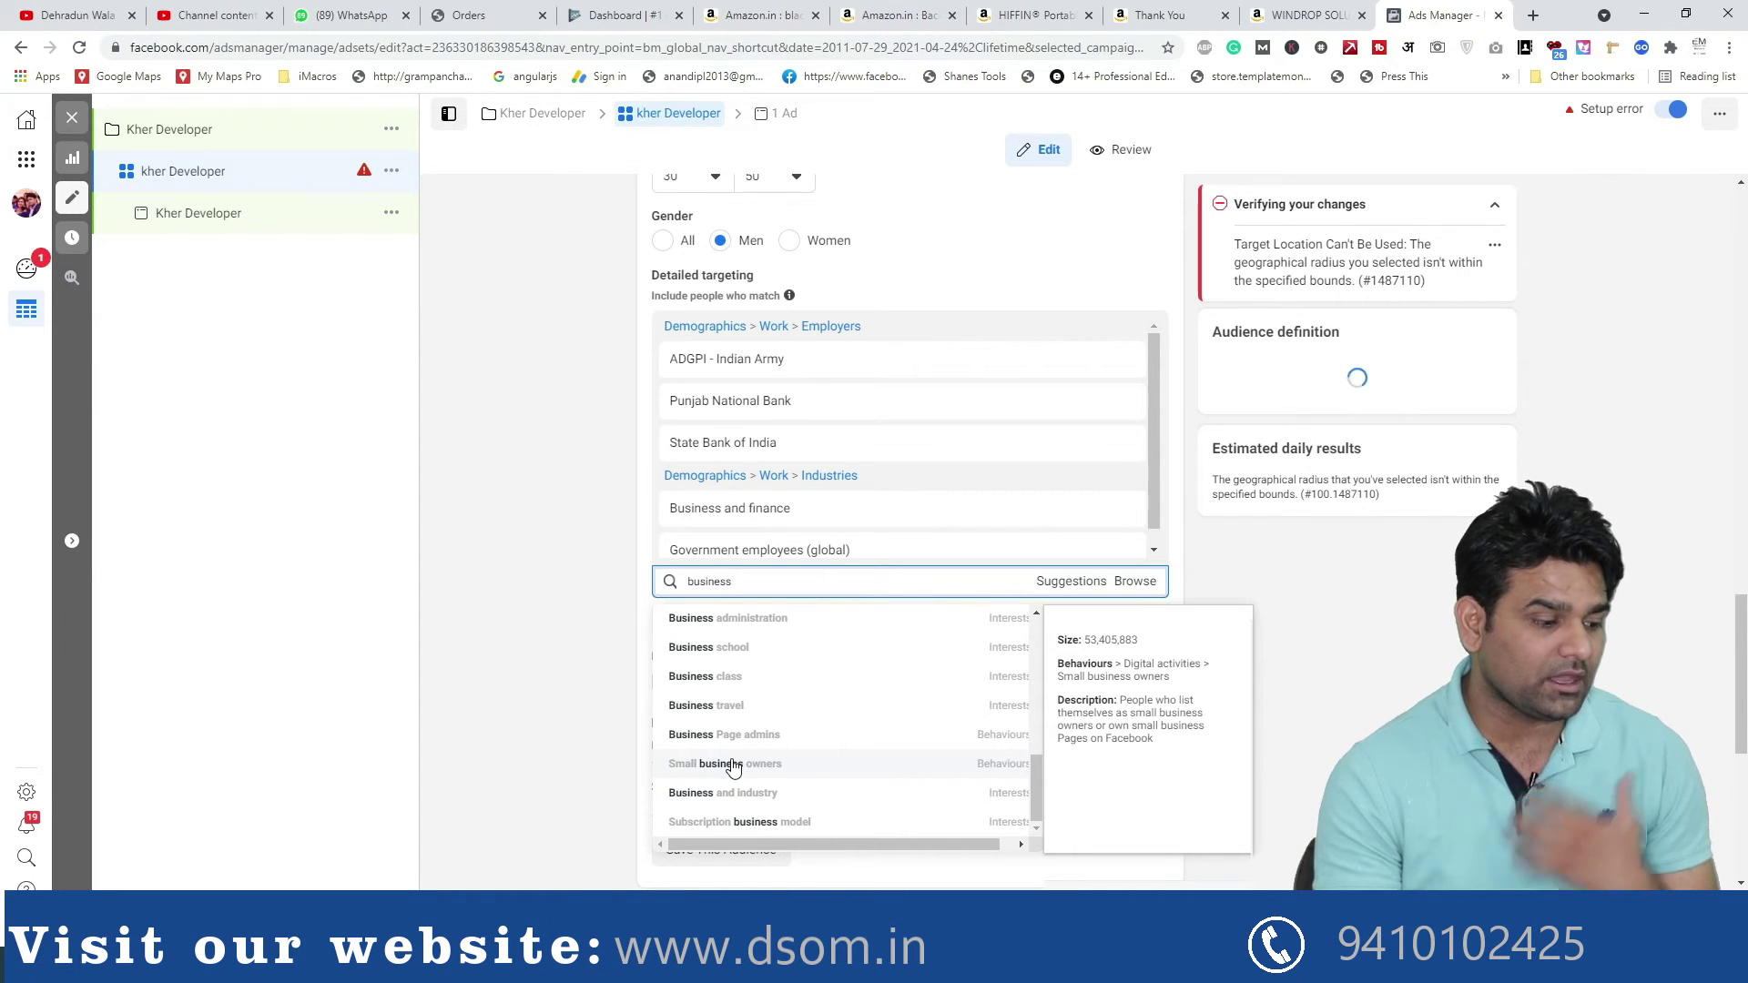
{"action": "left_click", "coordinate": [733, 765]}
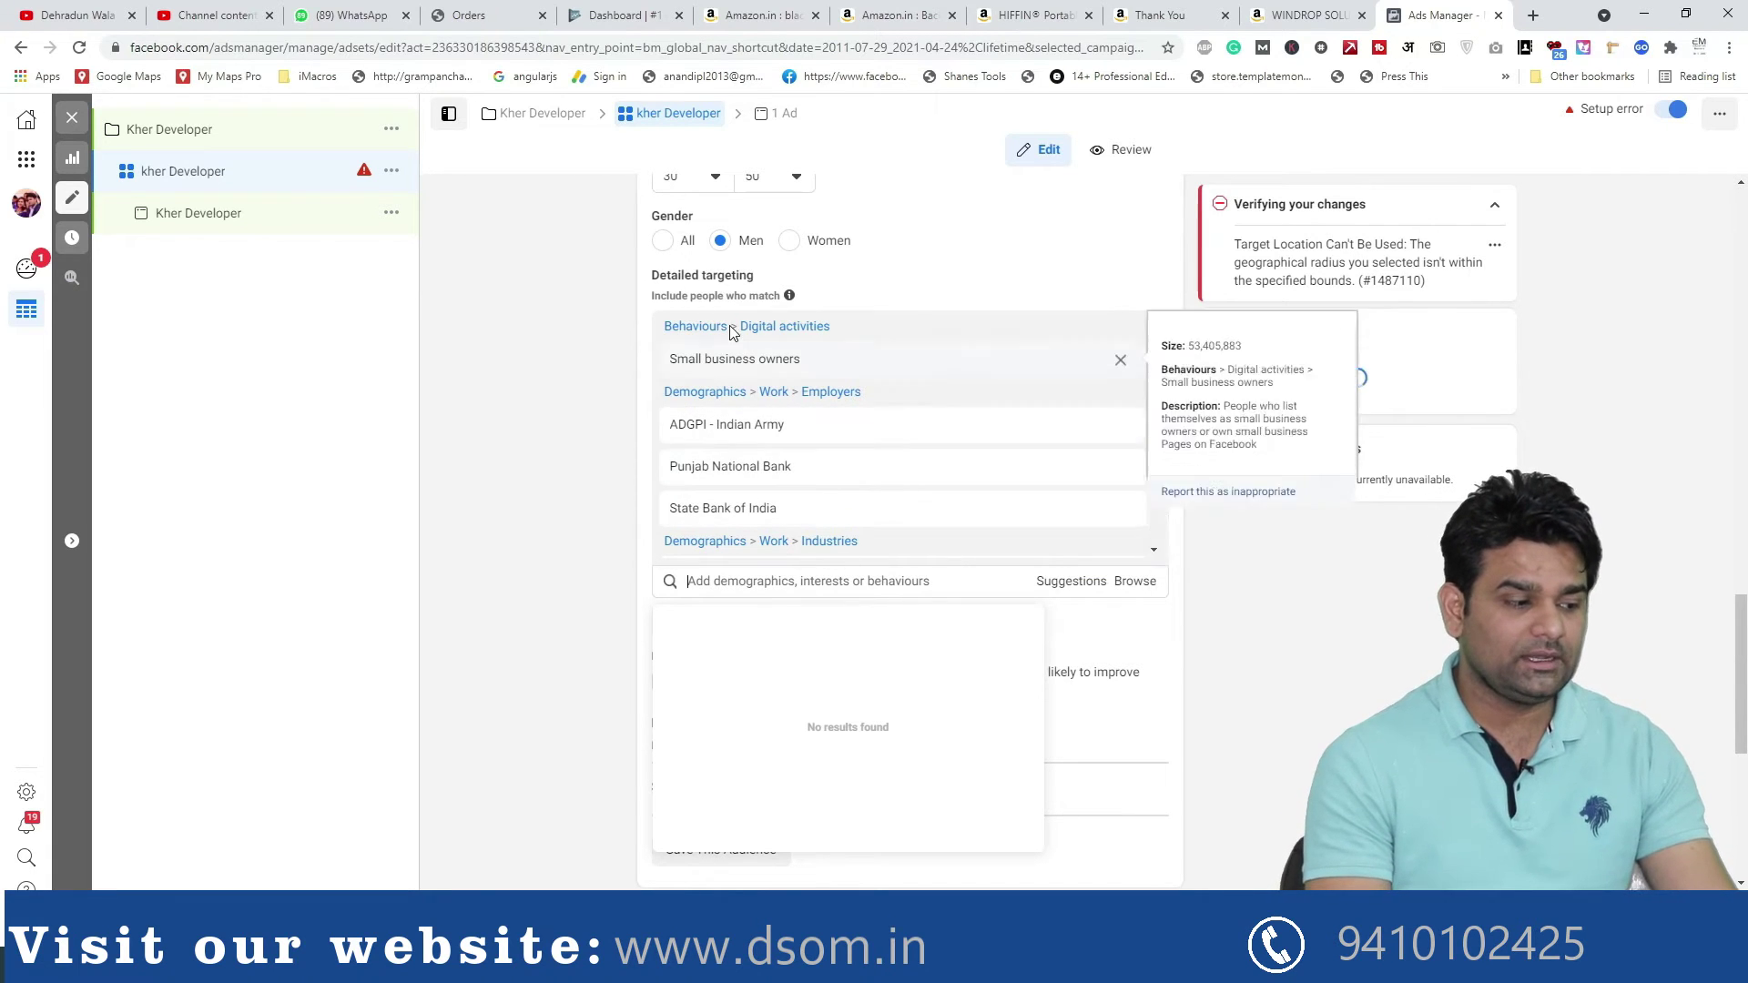
Search detailed targeting for "ceo", clearing and re-entering the term once
{"action": "left_click", "coordinate": [731, 580]}
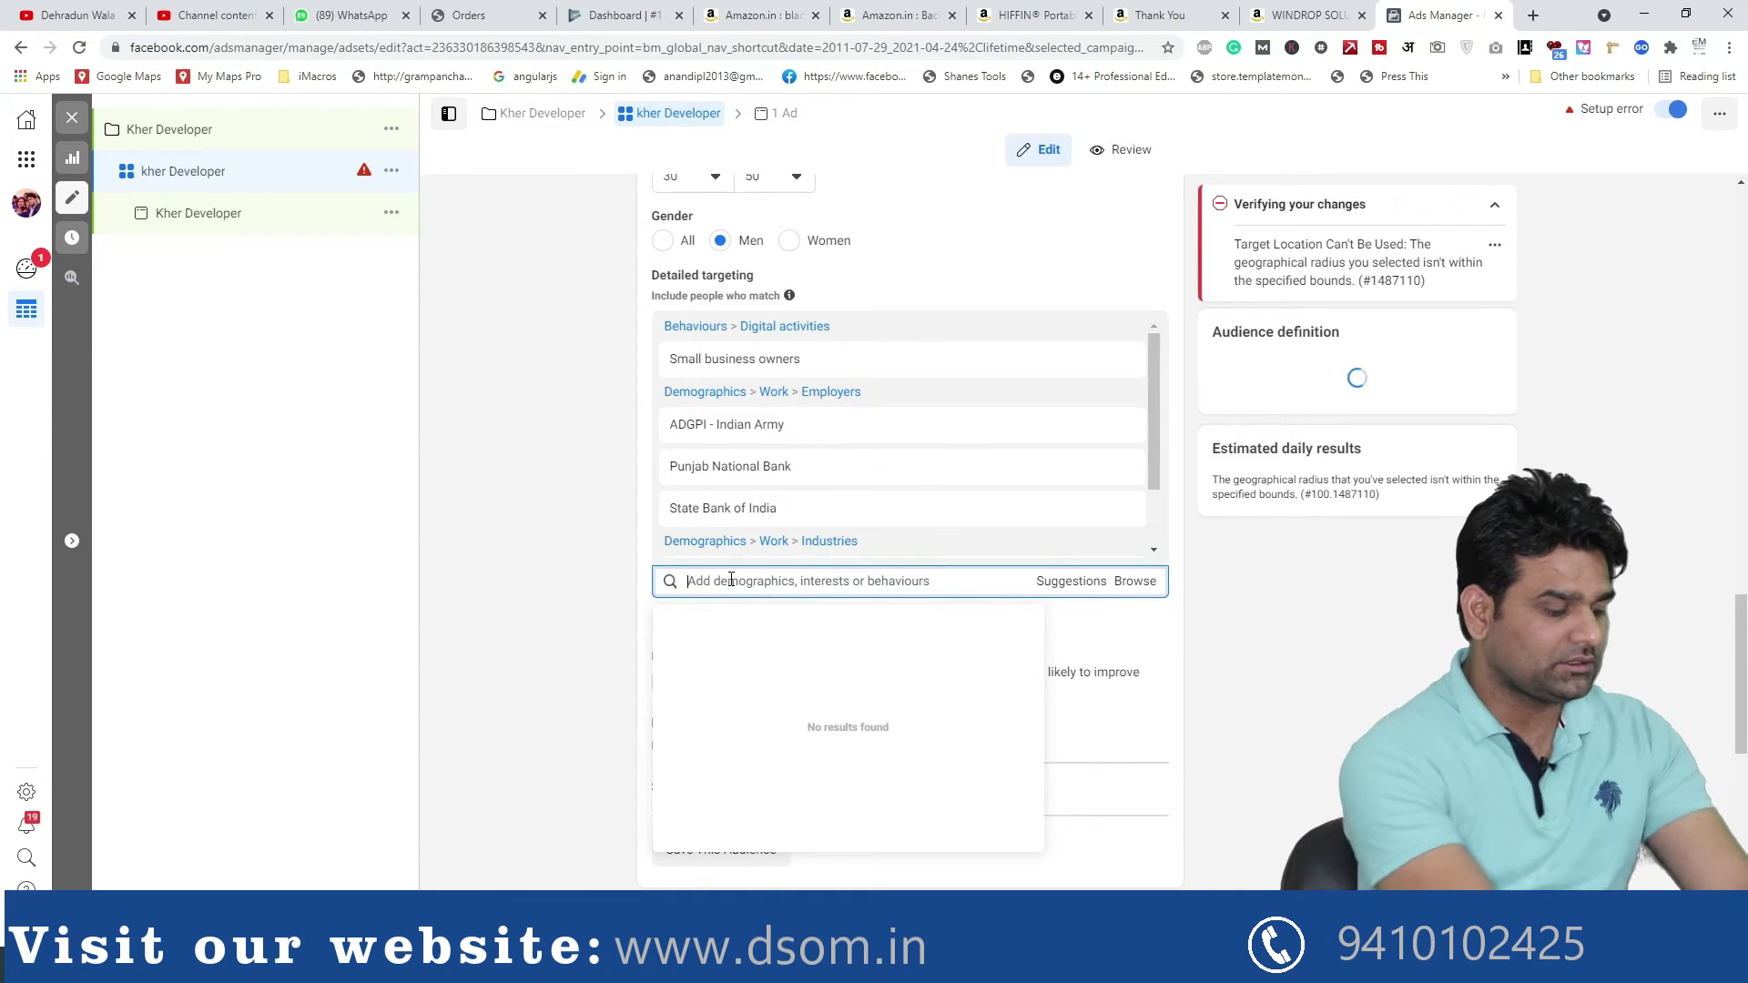
{"action": "type", "text": "ceo"}
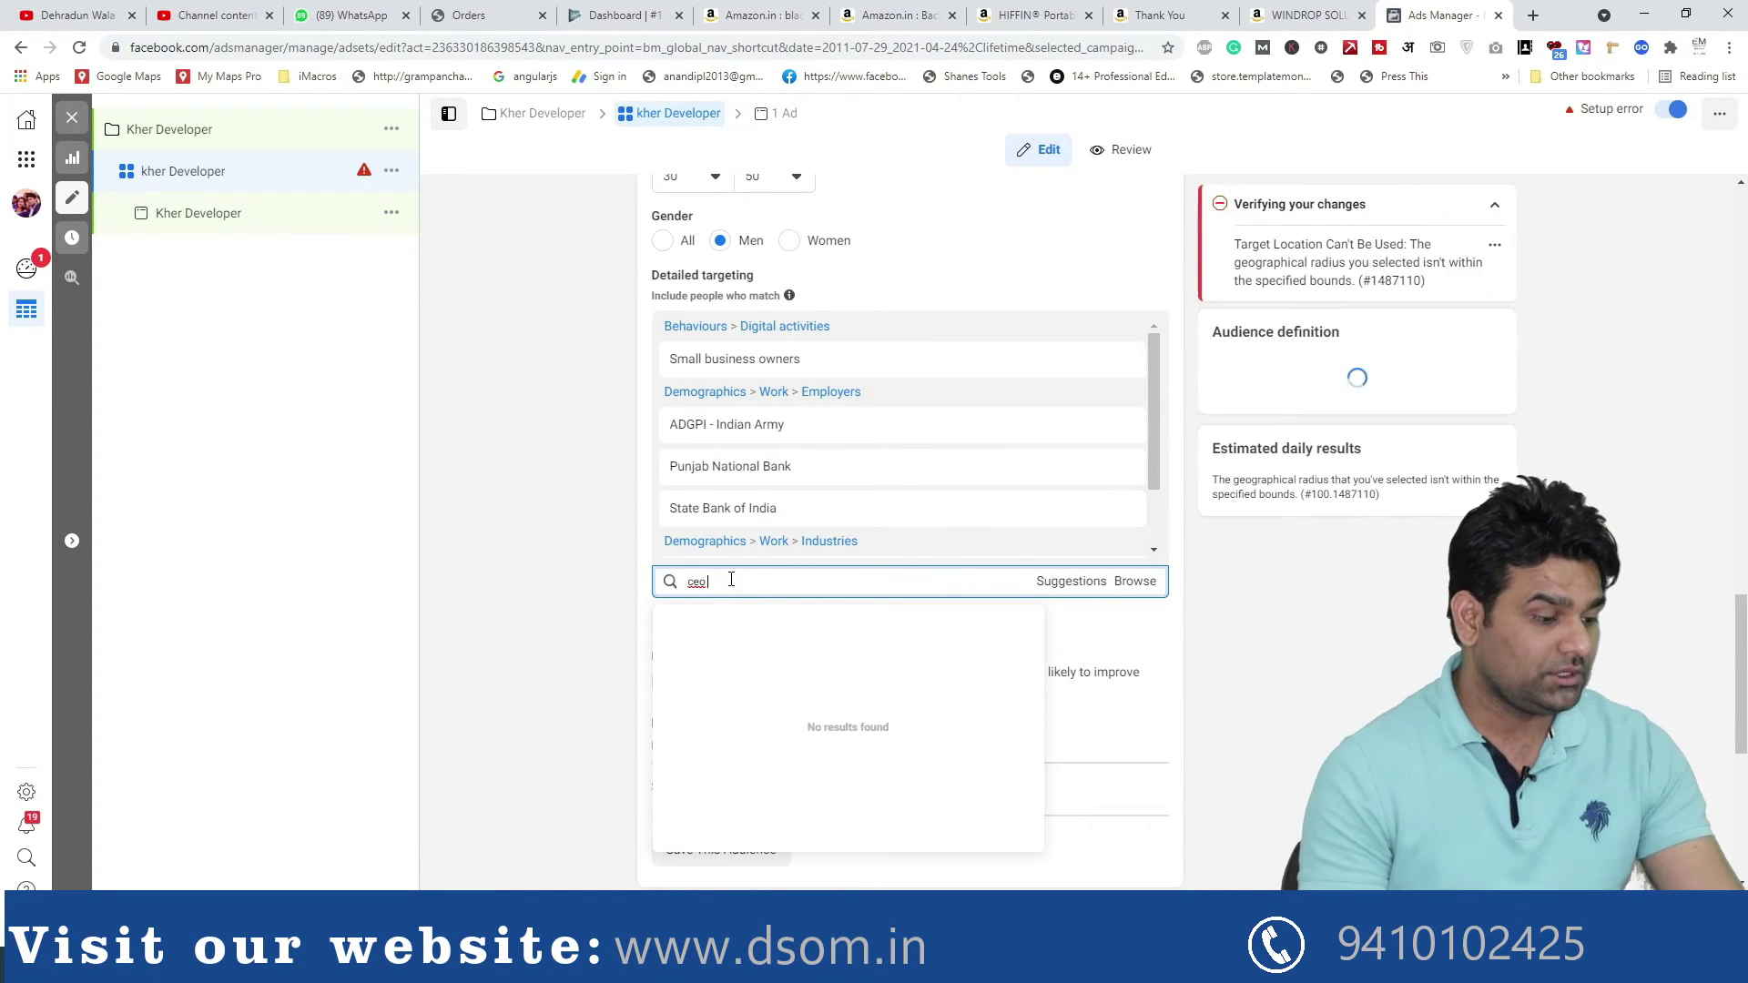
{"action": "key", "text": "BackSpace"}
{"action": "key", "text": "BackSpace"}
{"action": "key", "text": "BackSpace"}
{"action": "type", "text": "ceo"}
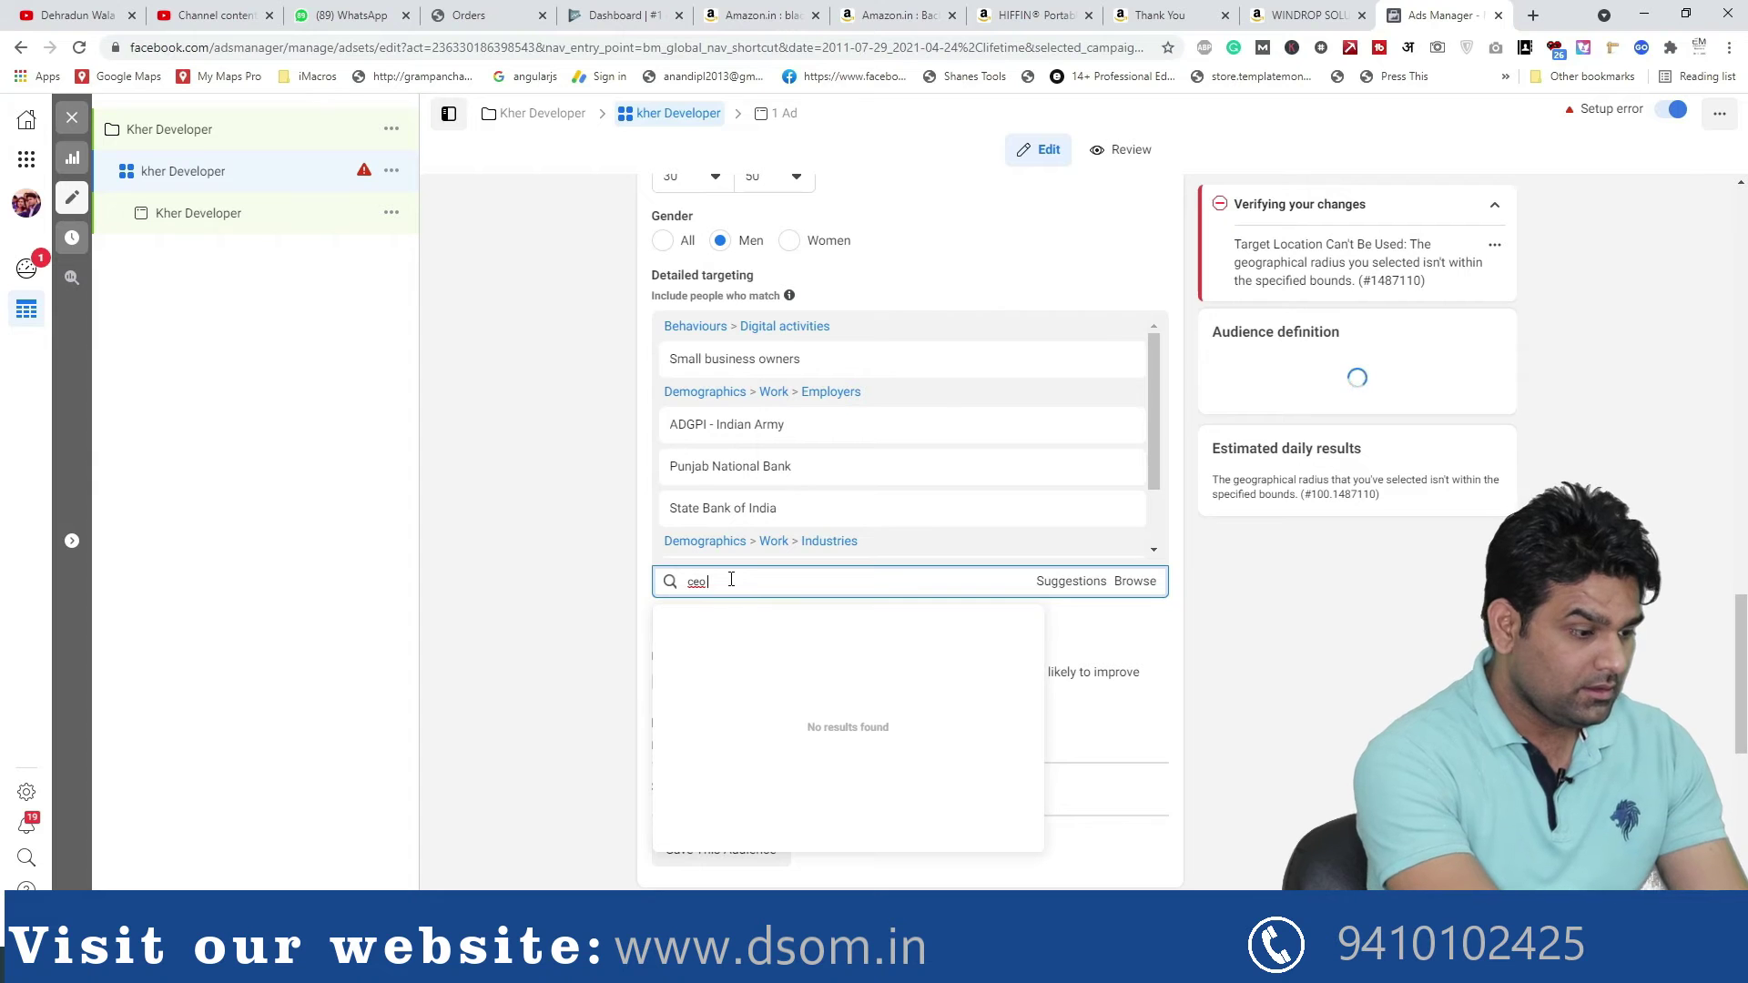
Replace the targeting search with "owner" and look through the suggested interests and job titles
{"action": "key", "text": "BackSpace"}
{"action": "type", "text": "c"}
{"action": "key", "text": "BackSpace"}
{"action": "type", "text": "cwner"}
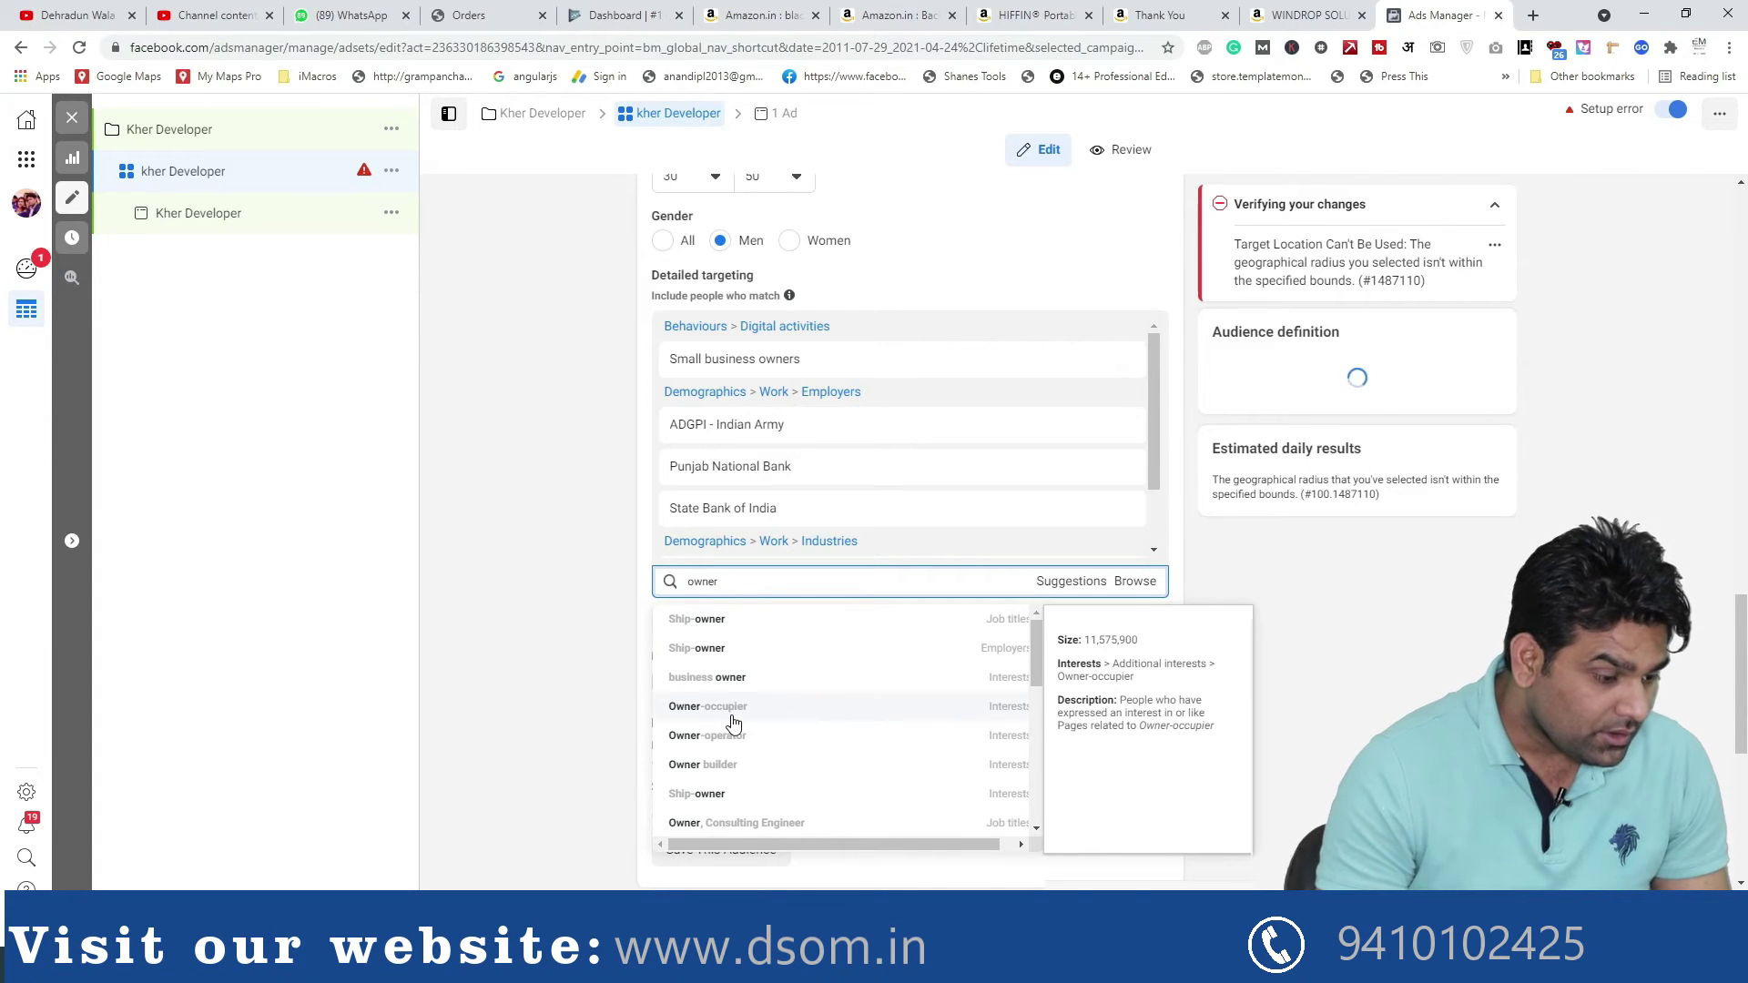
{"action": "scroll", "coordinate": [734, 722], "scroll_direction": "down", "scroll_amount": 1}
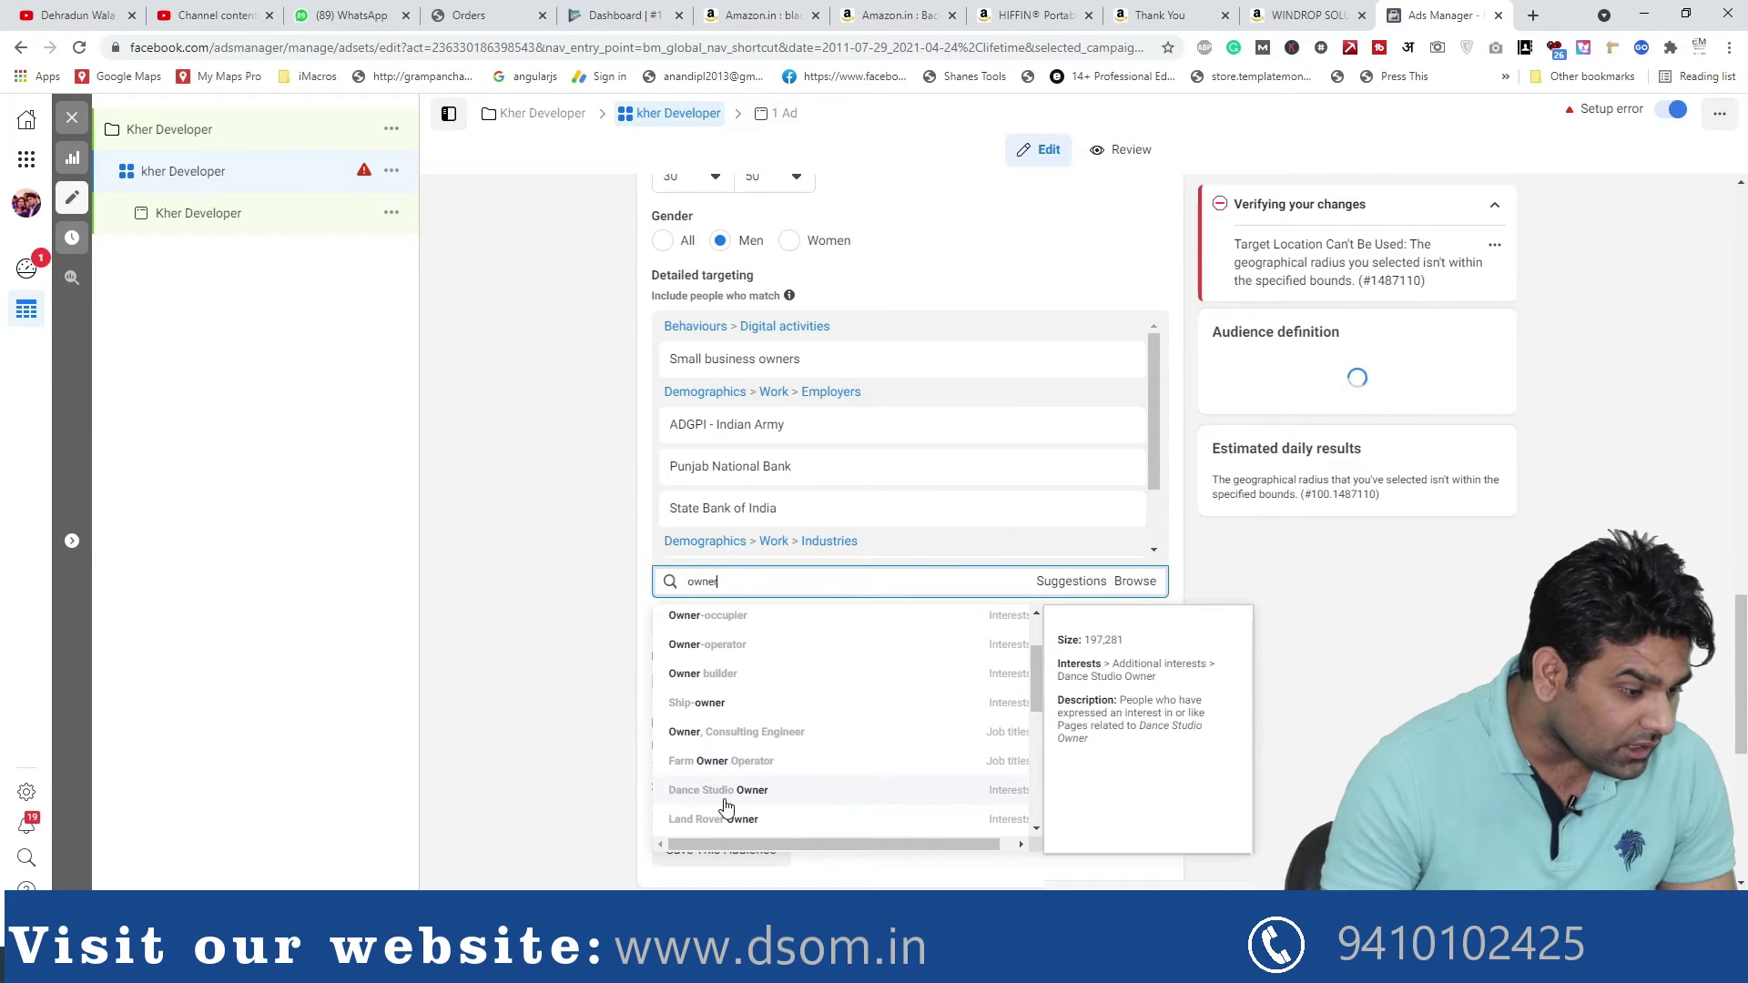
{"action": "scroll", "coordinate": [740, 806], "scroll_direction": "down", "scroll_amount": 1}
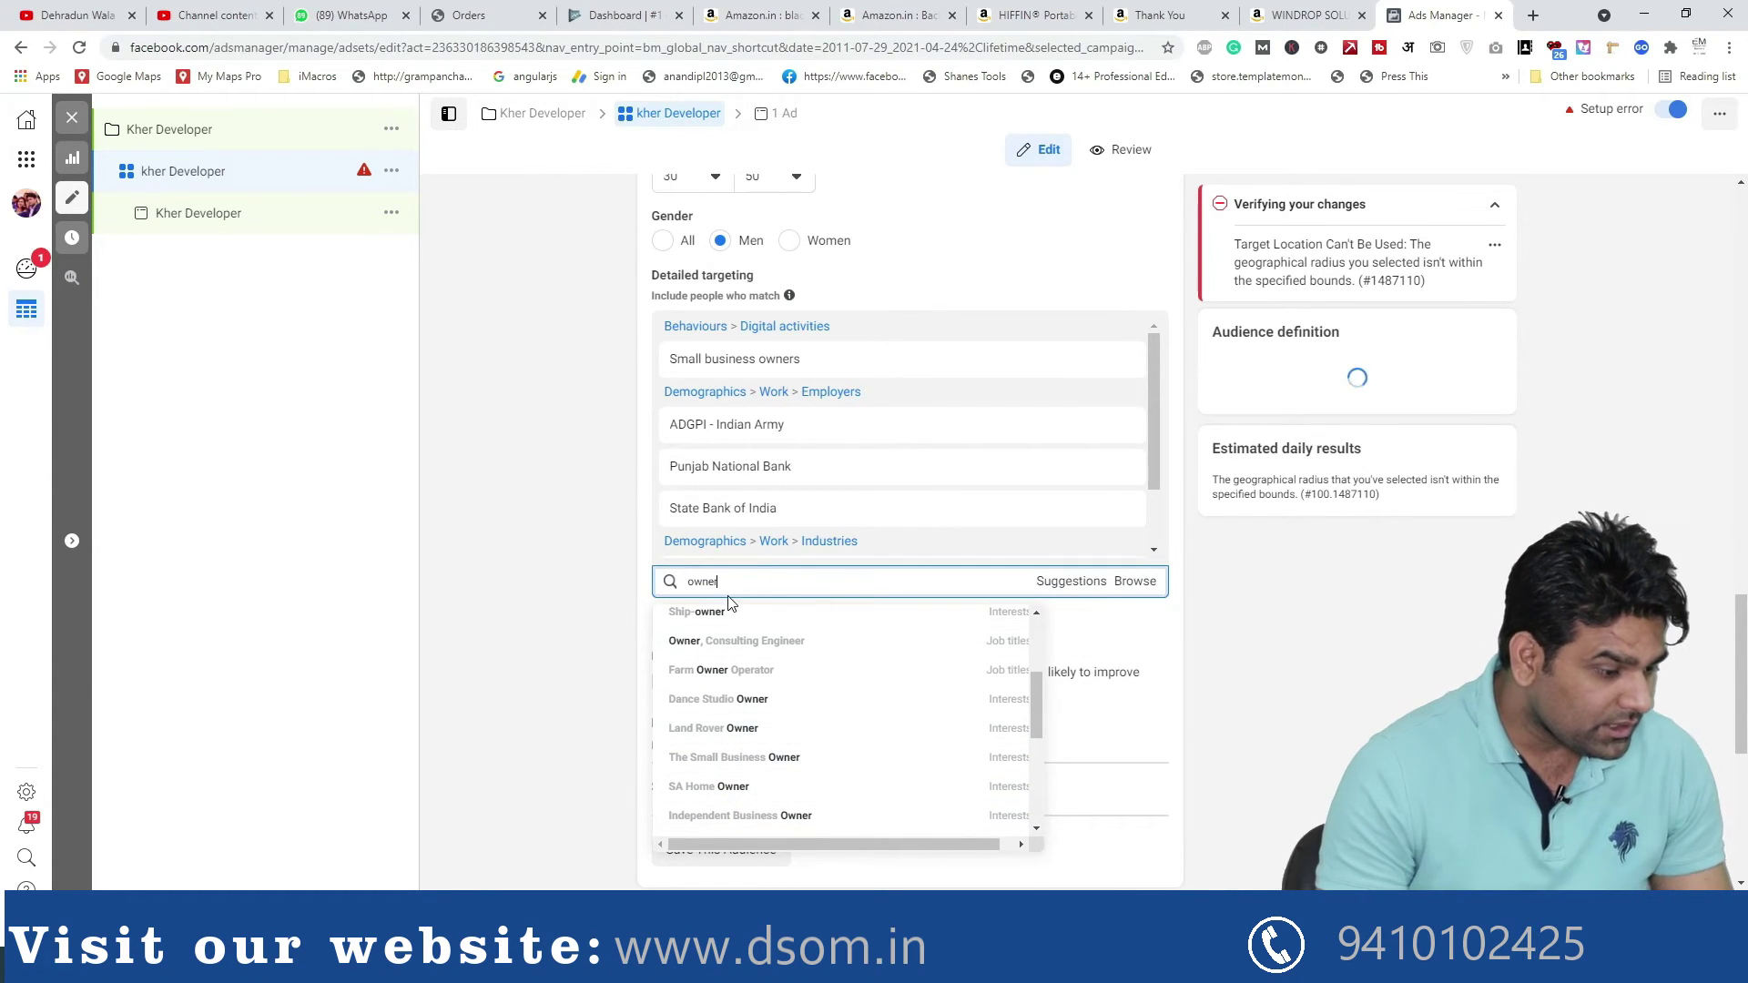
{"action": "scroll", "coordinate": [756, 720], "scroll_direction": "down", "scroll_amount": 1}
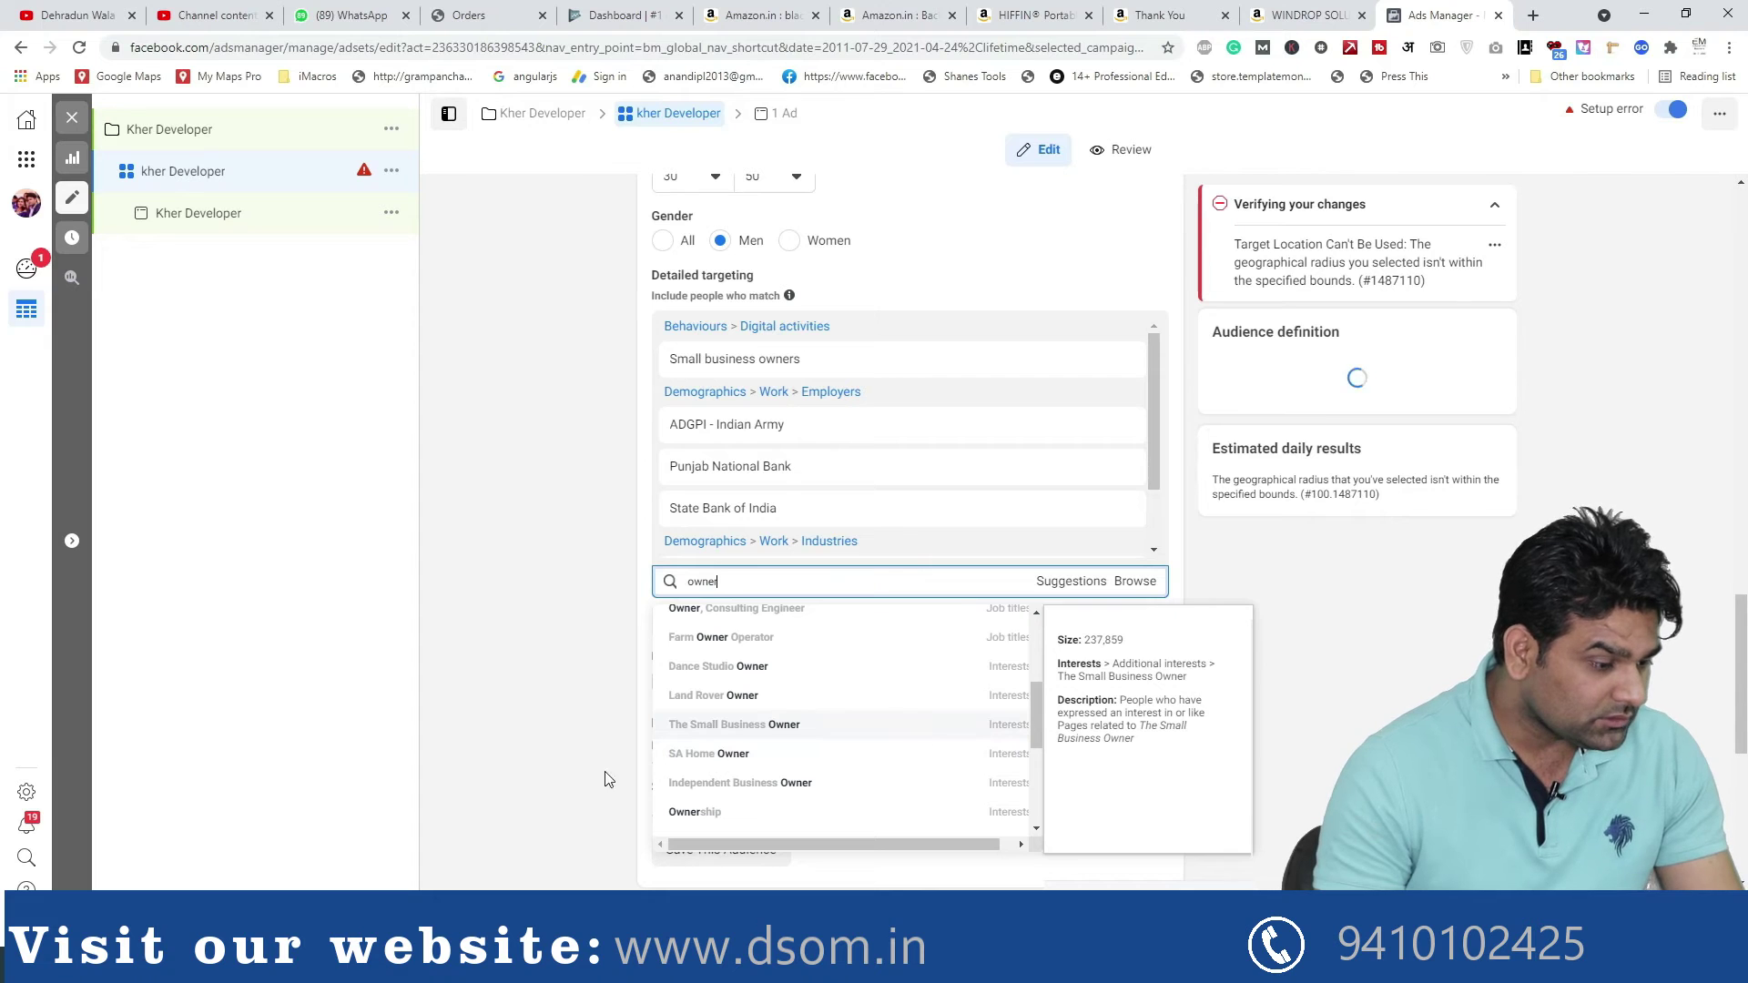
{"action": "scroll", "coordinate": [714, 781], "scroll_direction": "down", "scroll_amount": 2}
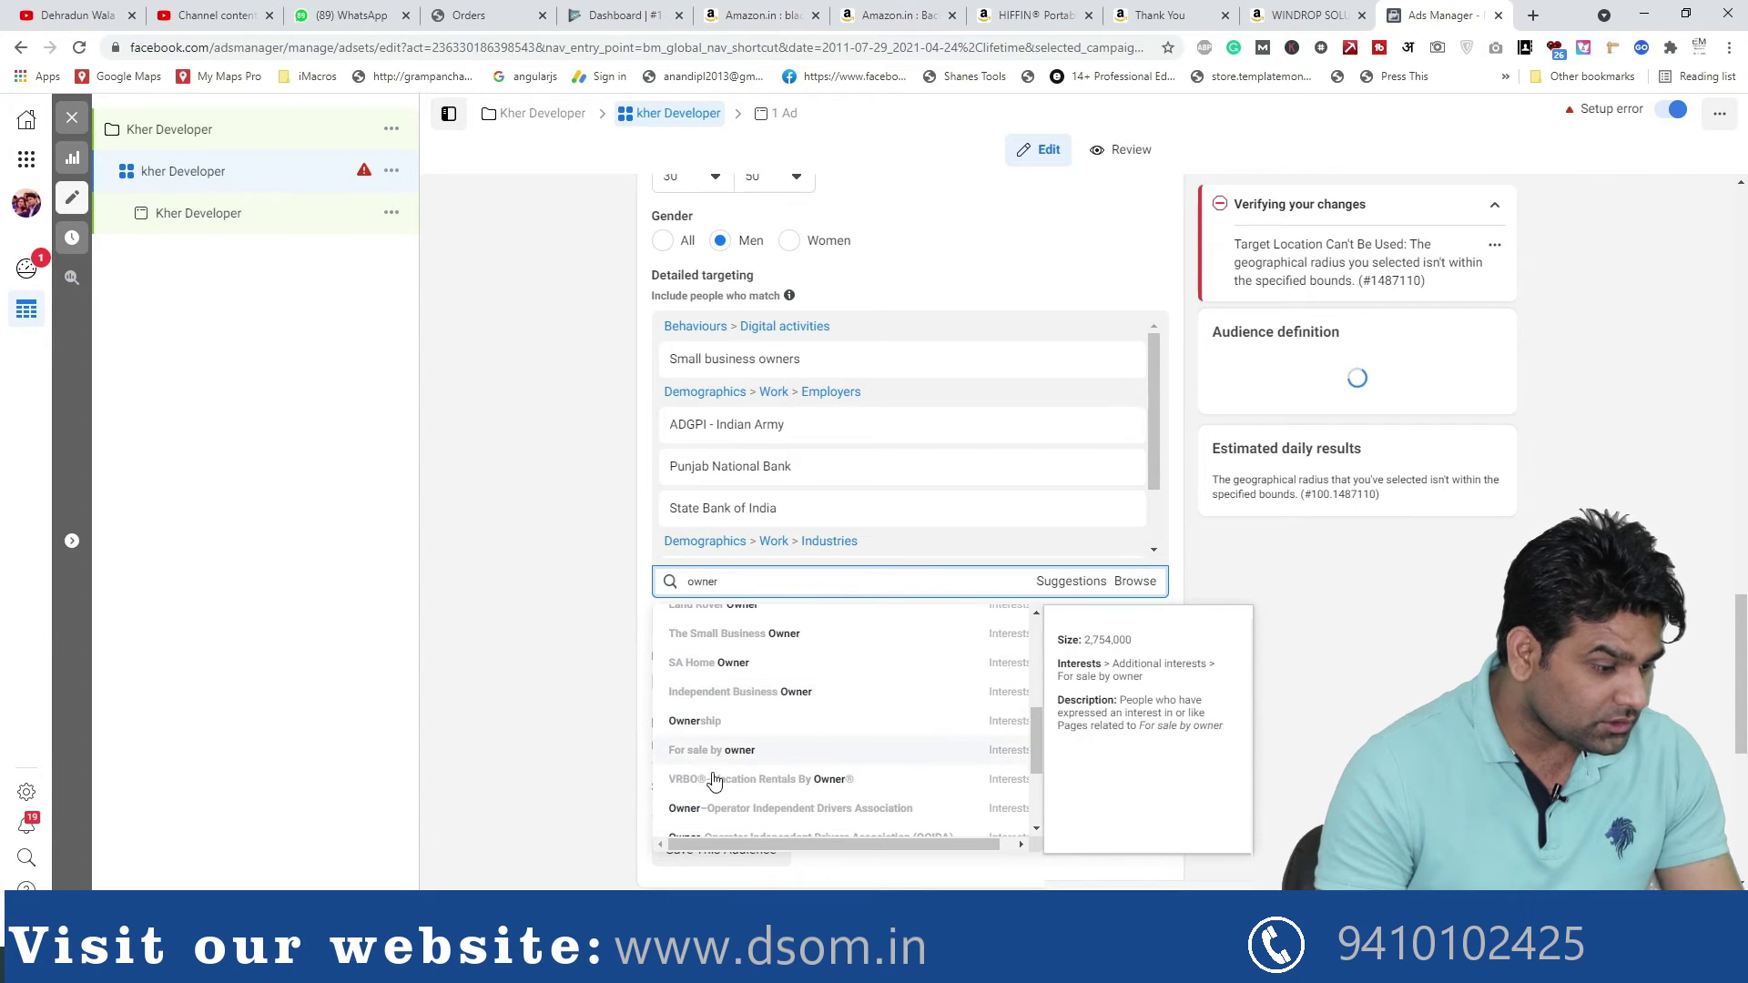
{"action": "scroll", "coordinate": [756, 792], "scroll_direction": "down", "scroll_amount": 3}
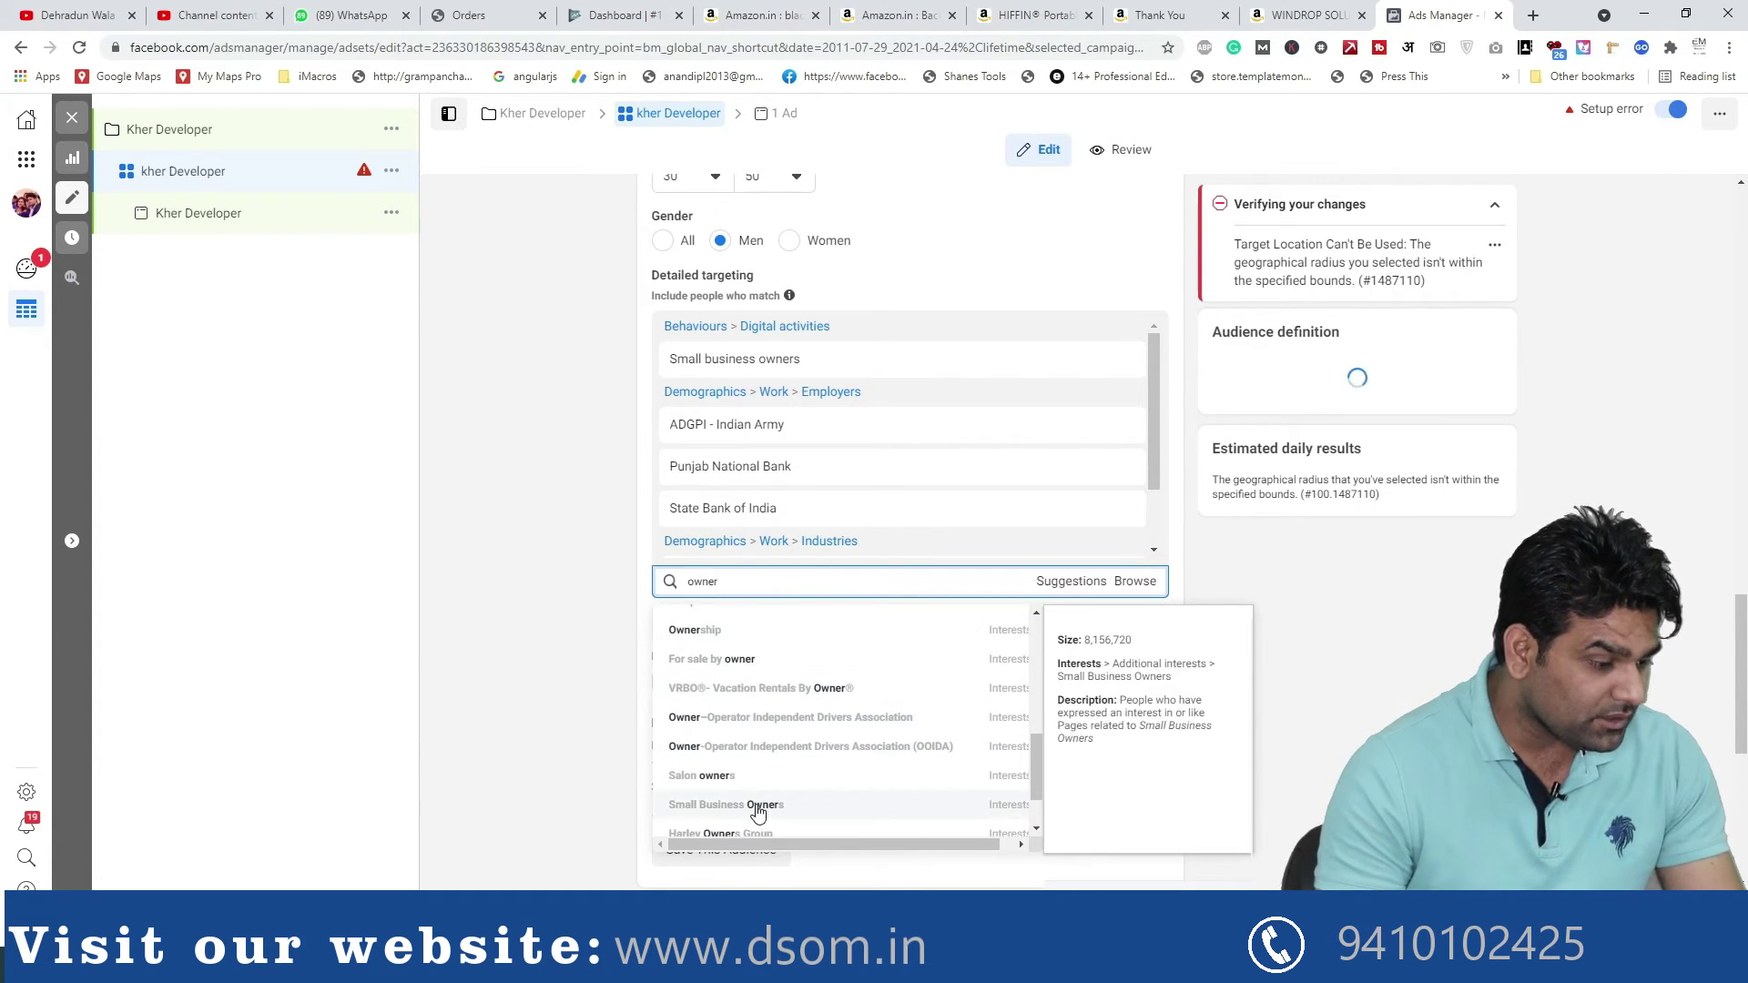
{"action": "scroll", "coordinate": [758, 810], "scroll_direction": "down", "scroll_amount": 2}
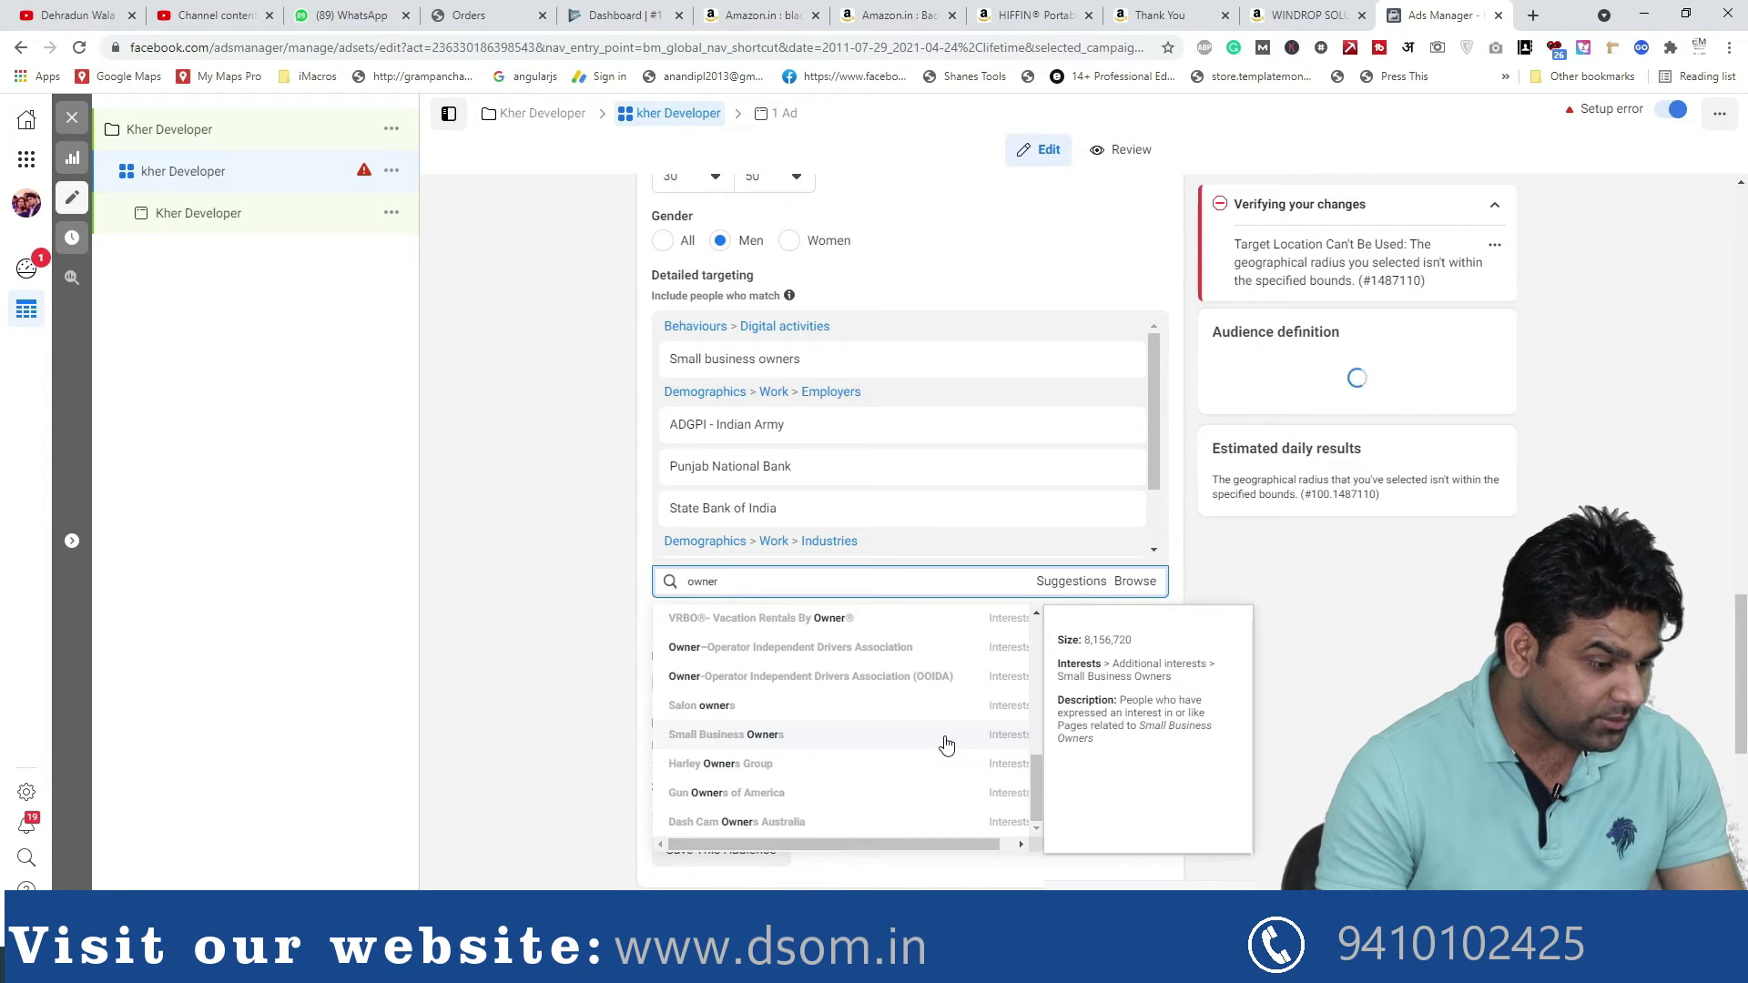
{"action": "scroll", "coordinate": [815, 792], "scroll_direction": "down", "scroll_amount": 2}
{"action": "scroll", "coordinate": [751, 674], "scroll_direction": "down", "scroll_amount": 3}
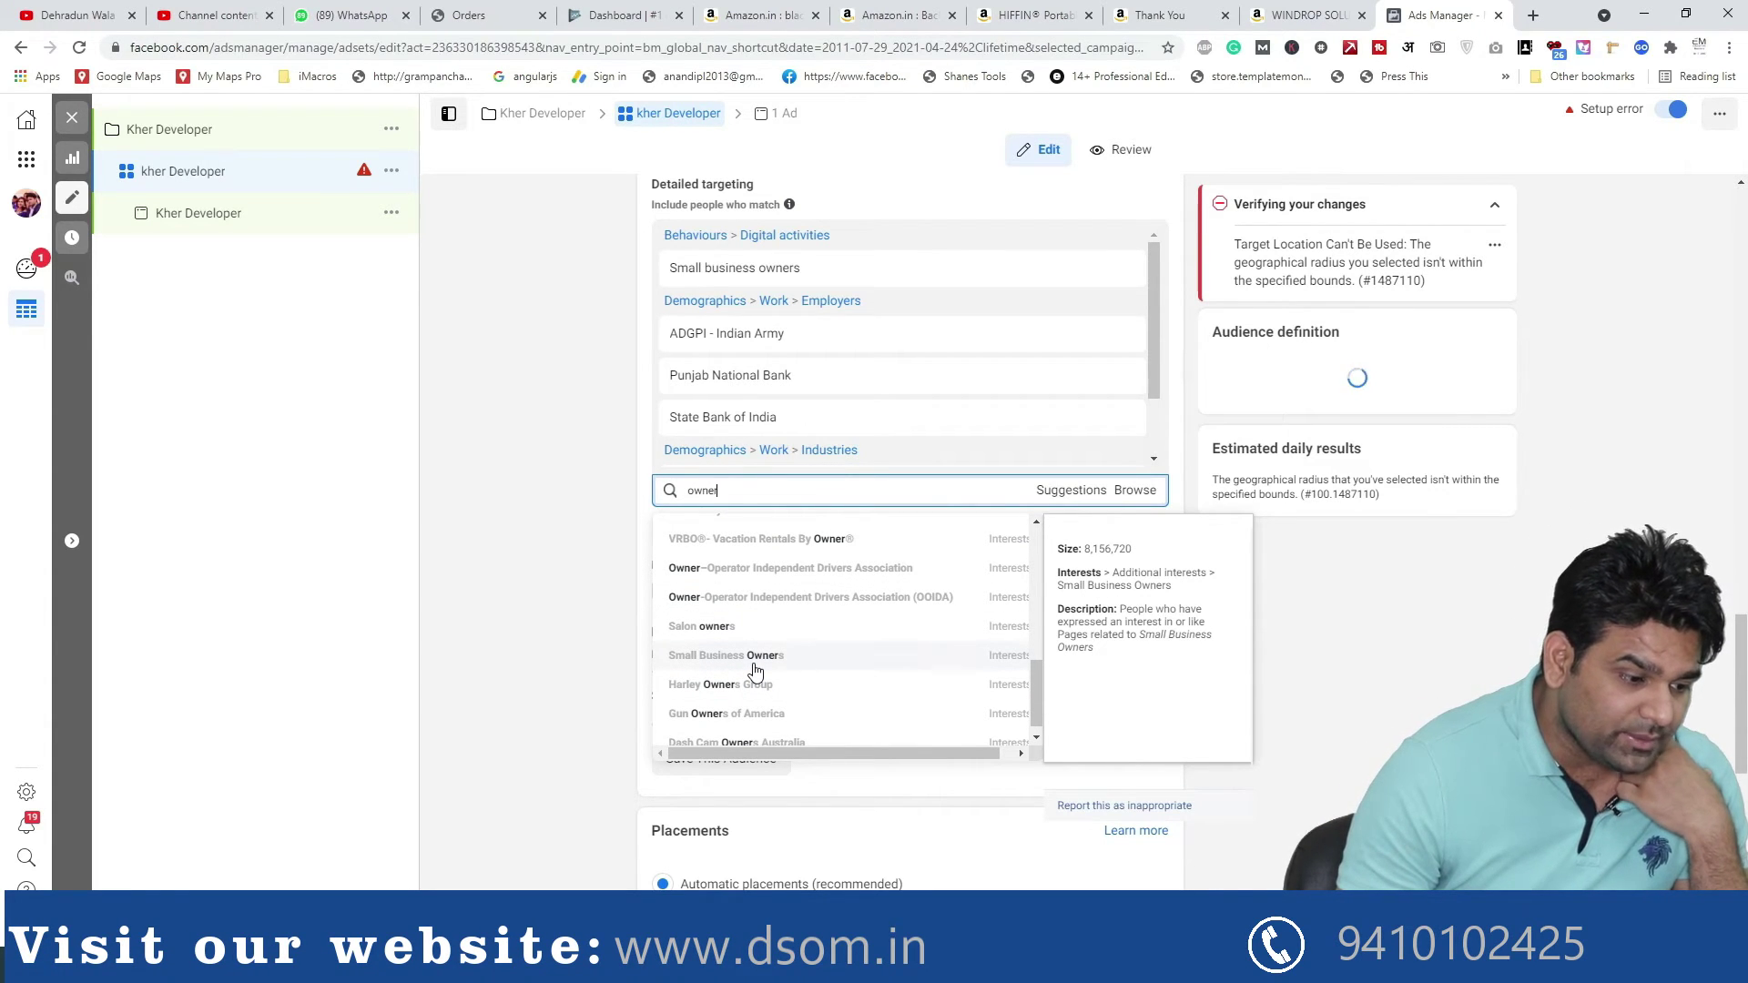
{"action": "scroll", "coordinate": [752, 671], "scroll_direction": "up", "scroll_amount": 4}
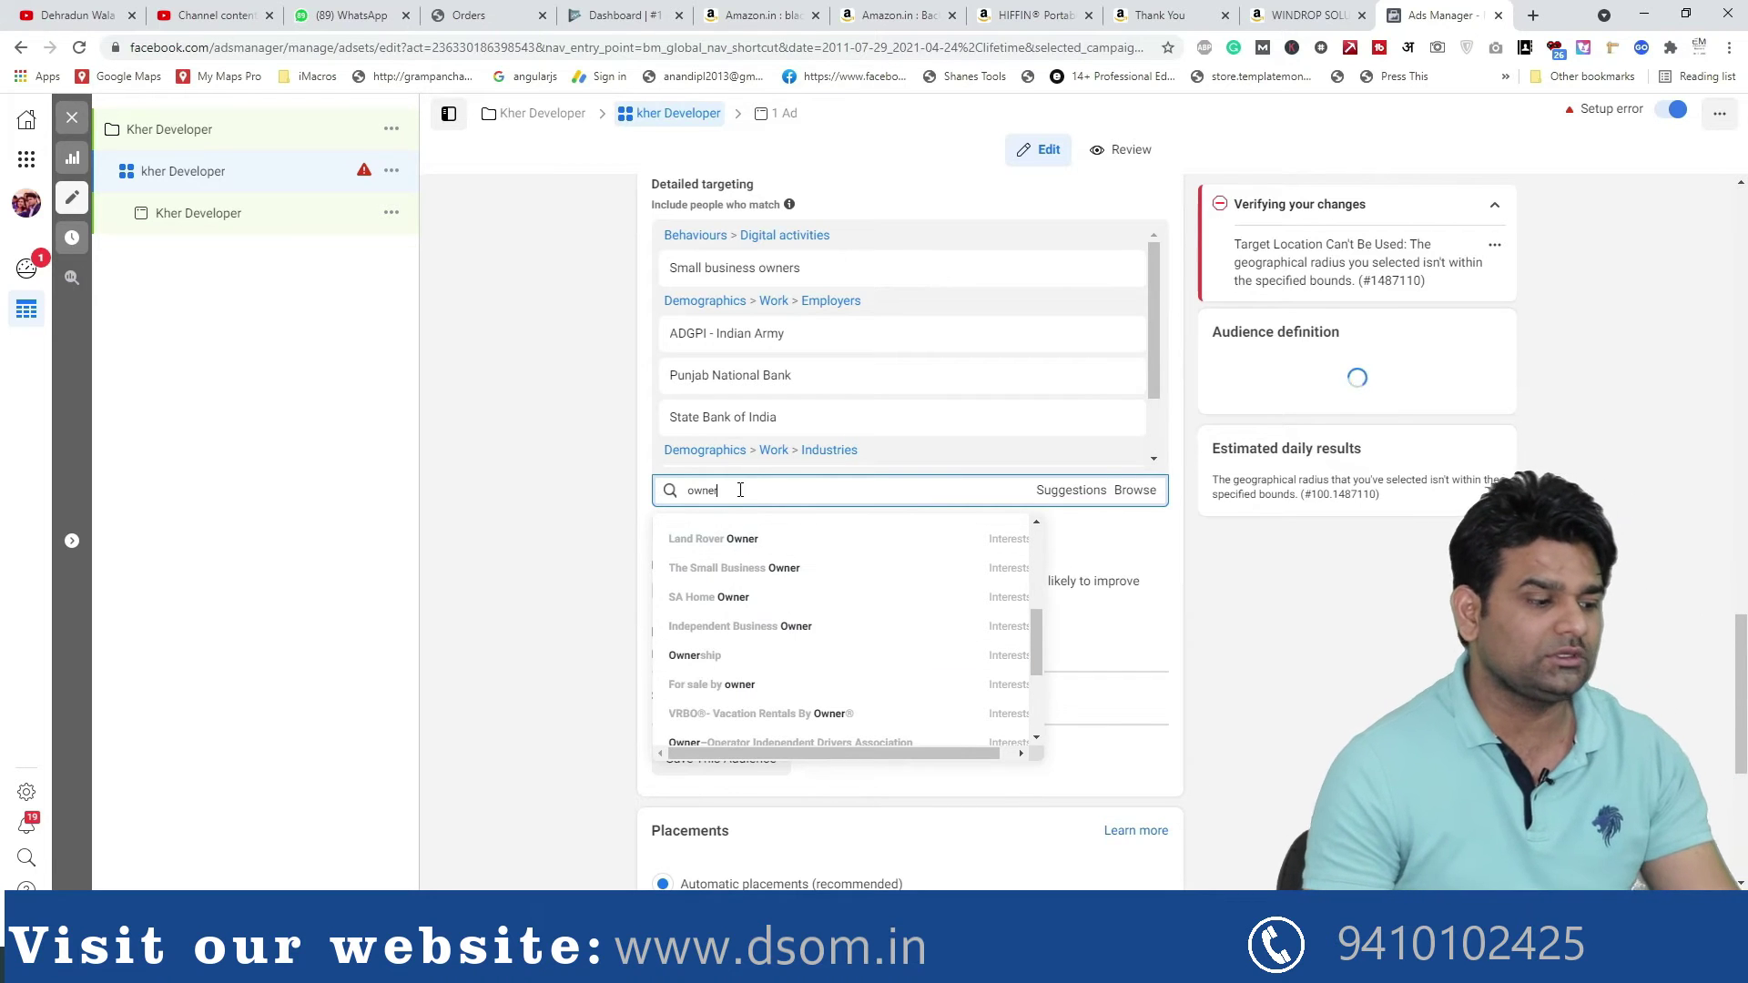
Search detailed targeting for "coaching insti", shorten it to "coaching" and look through the suggestions
{"action": "key", "text": "ctrl+a"}
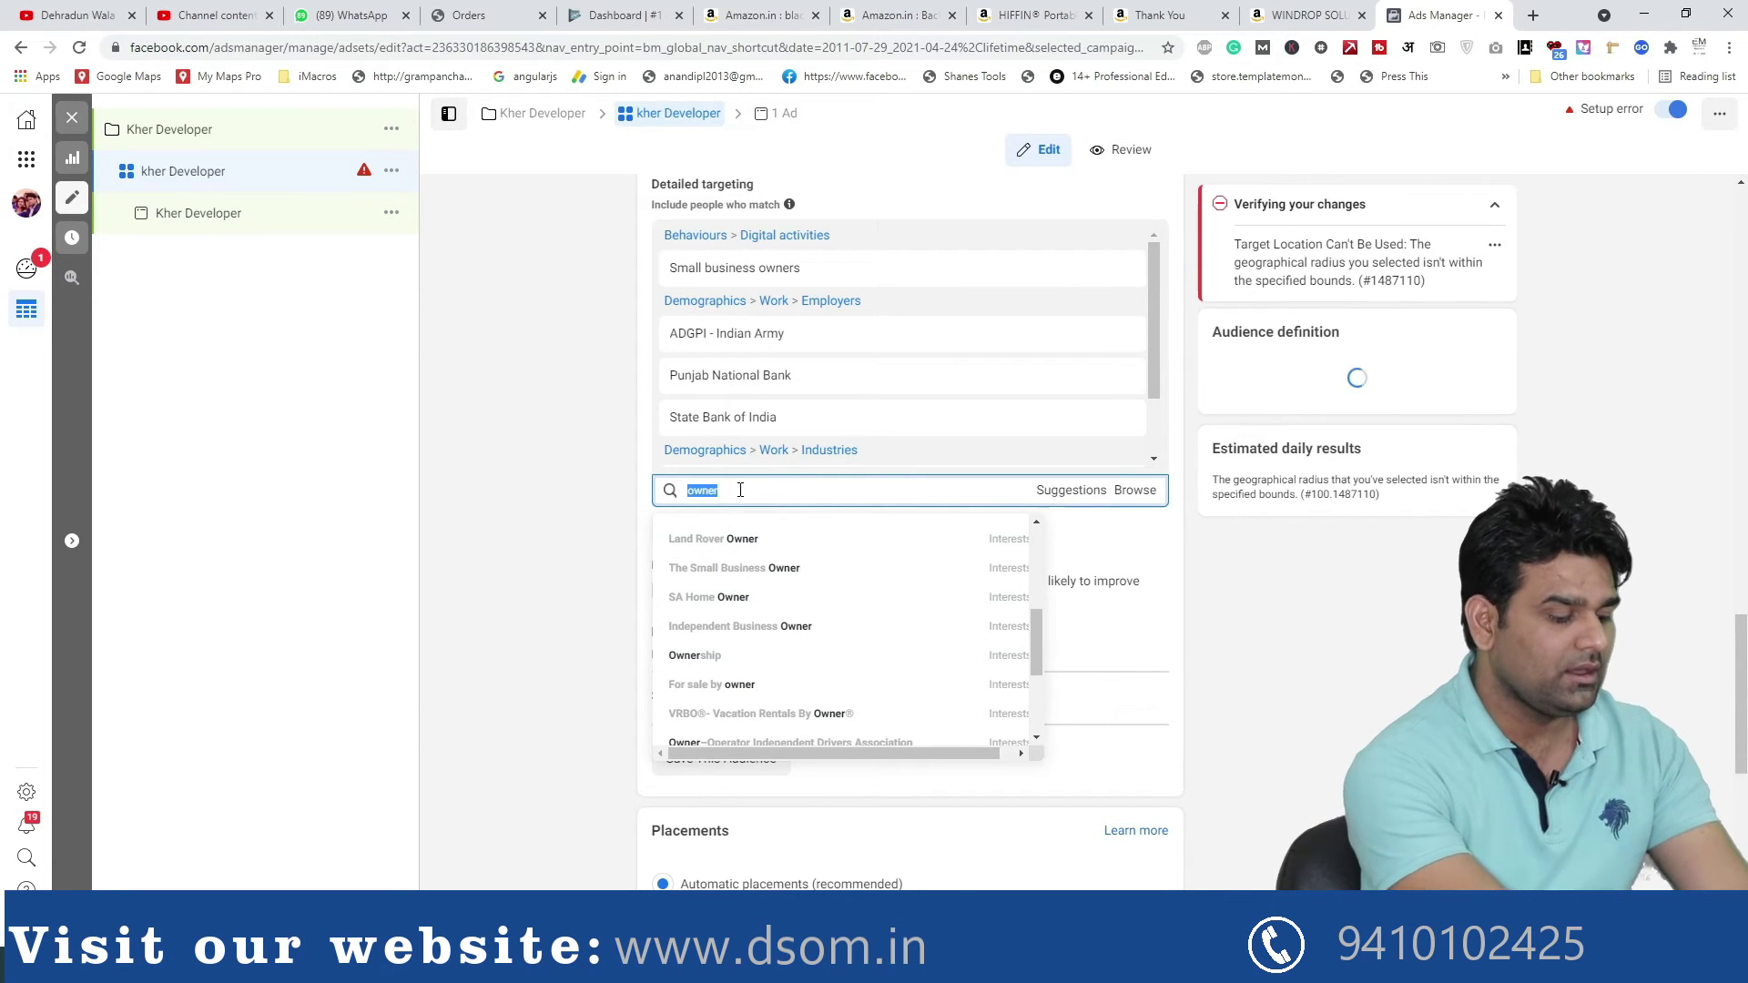
{"action": "type", "text": "d"}
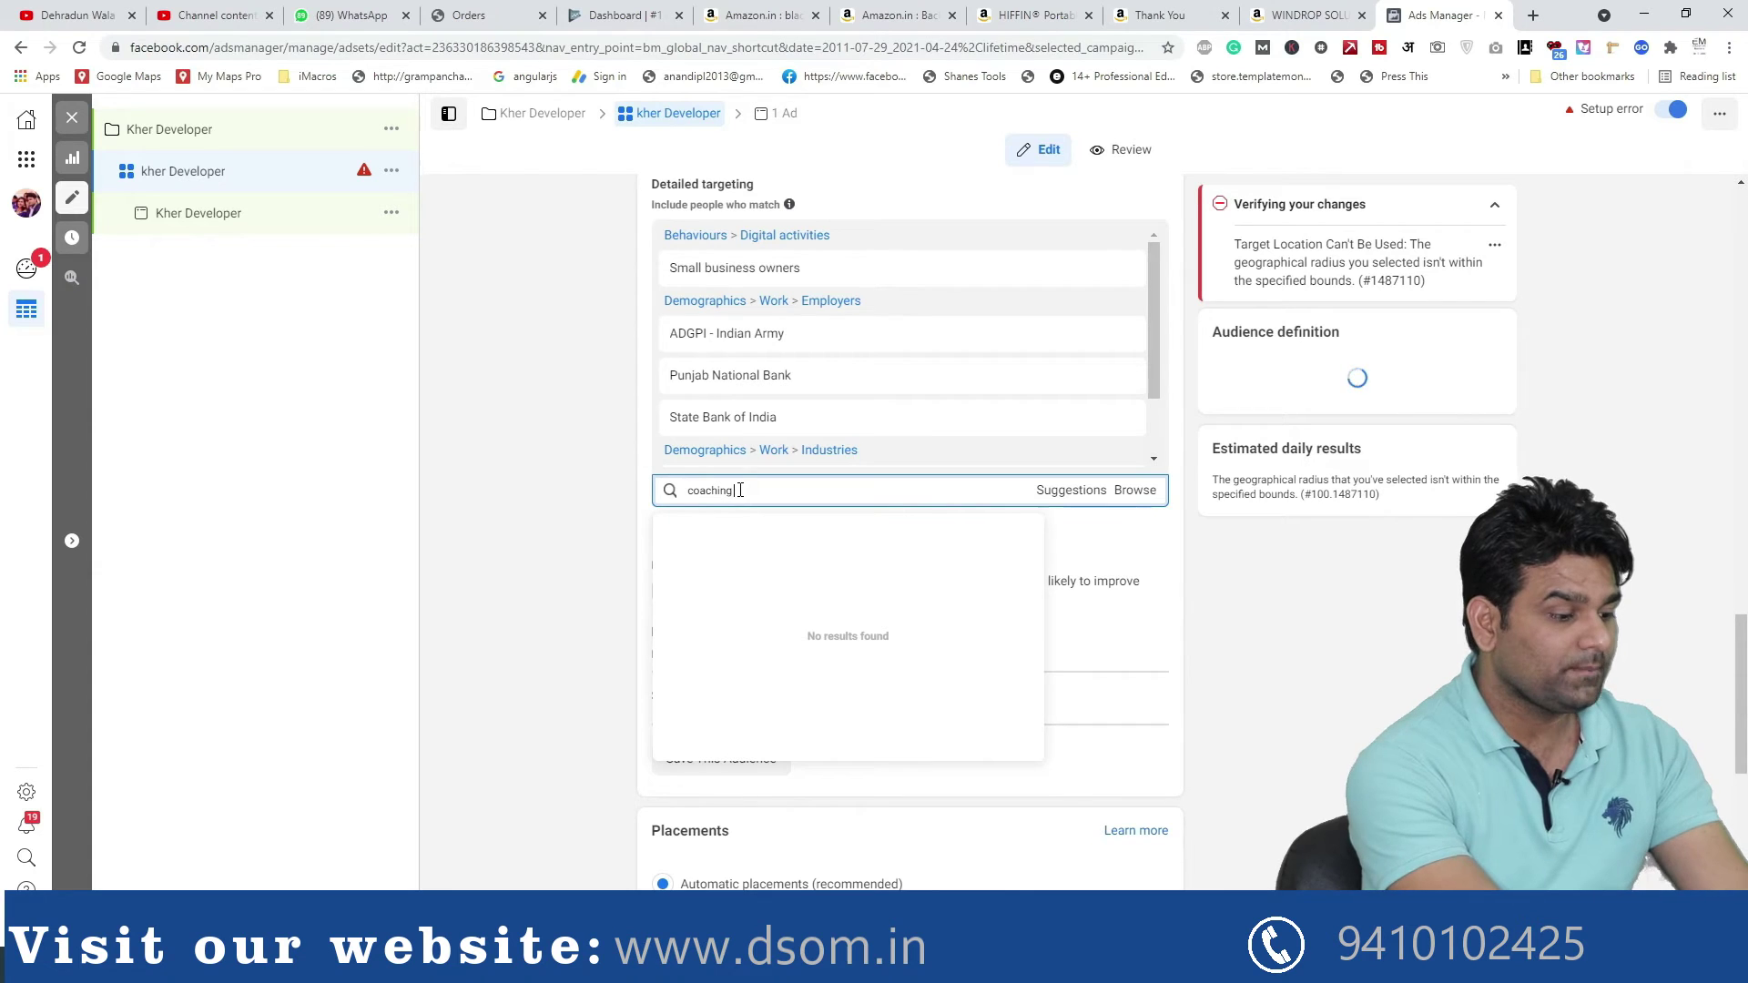
{"action": "type", "text": "oaching insti"}
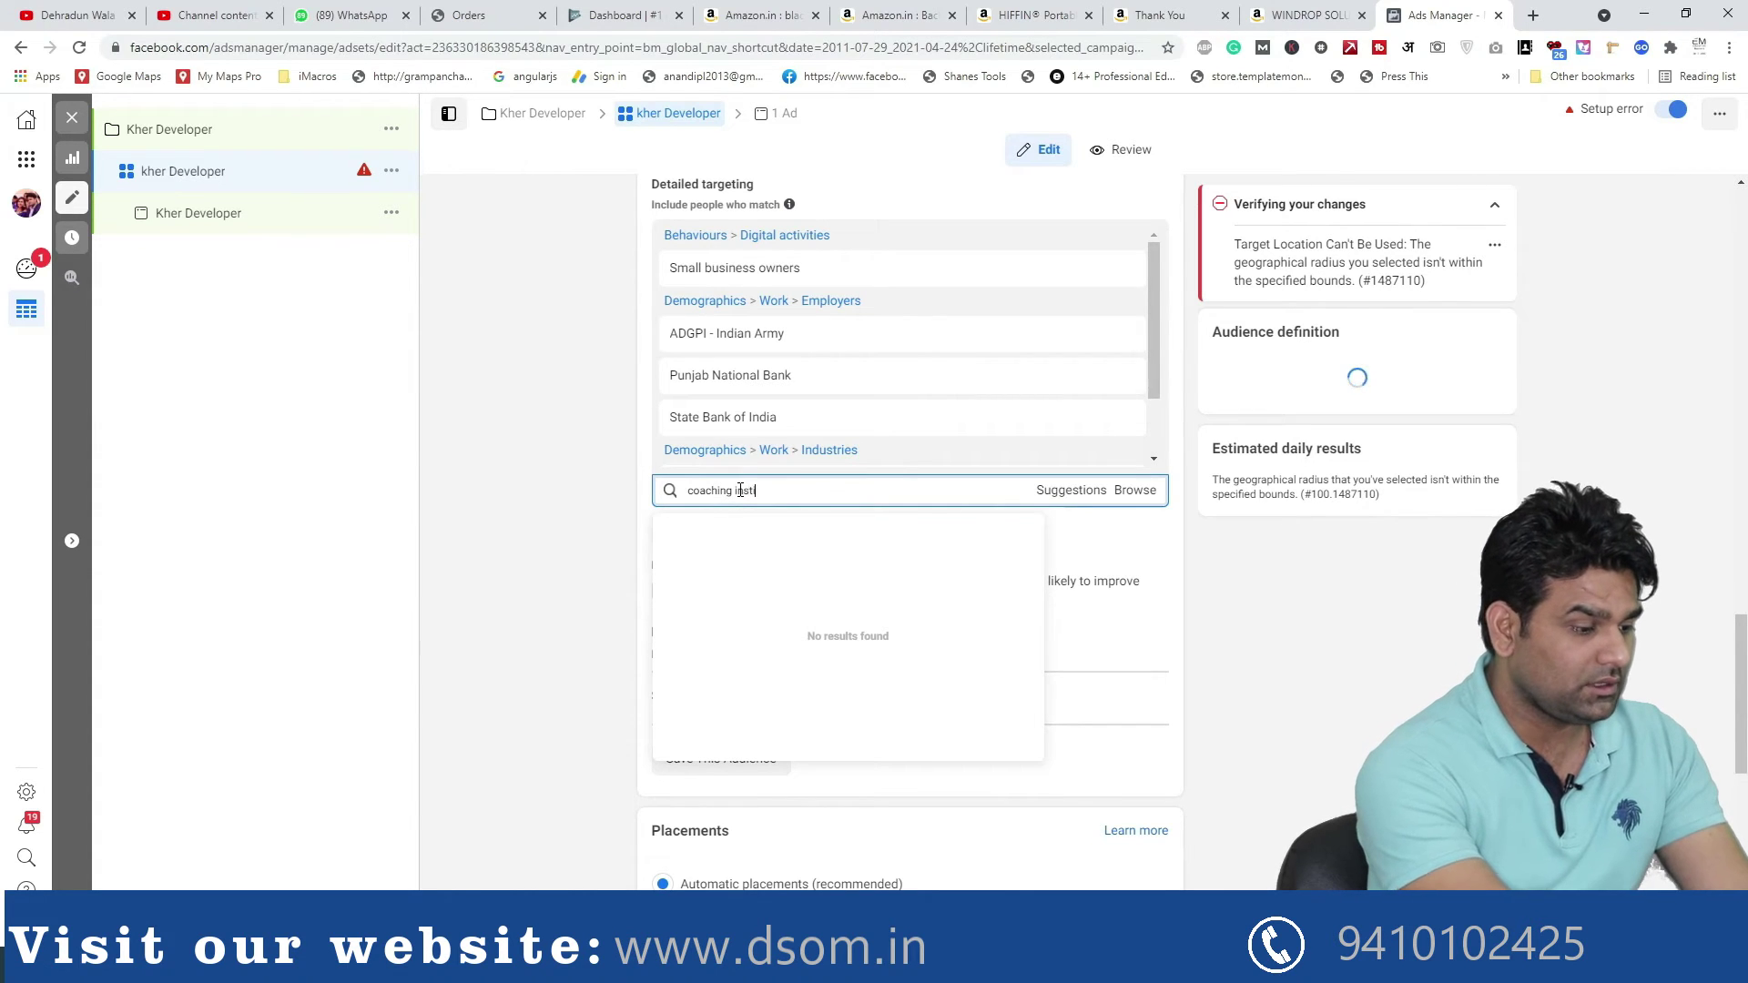
{"action": "key", "text": "BackSpace"}
{"action": "key", "text": "BackSpace"}
{"action": "key", "text": "BackSpace"}
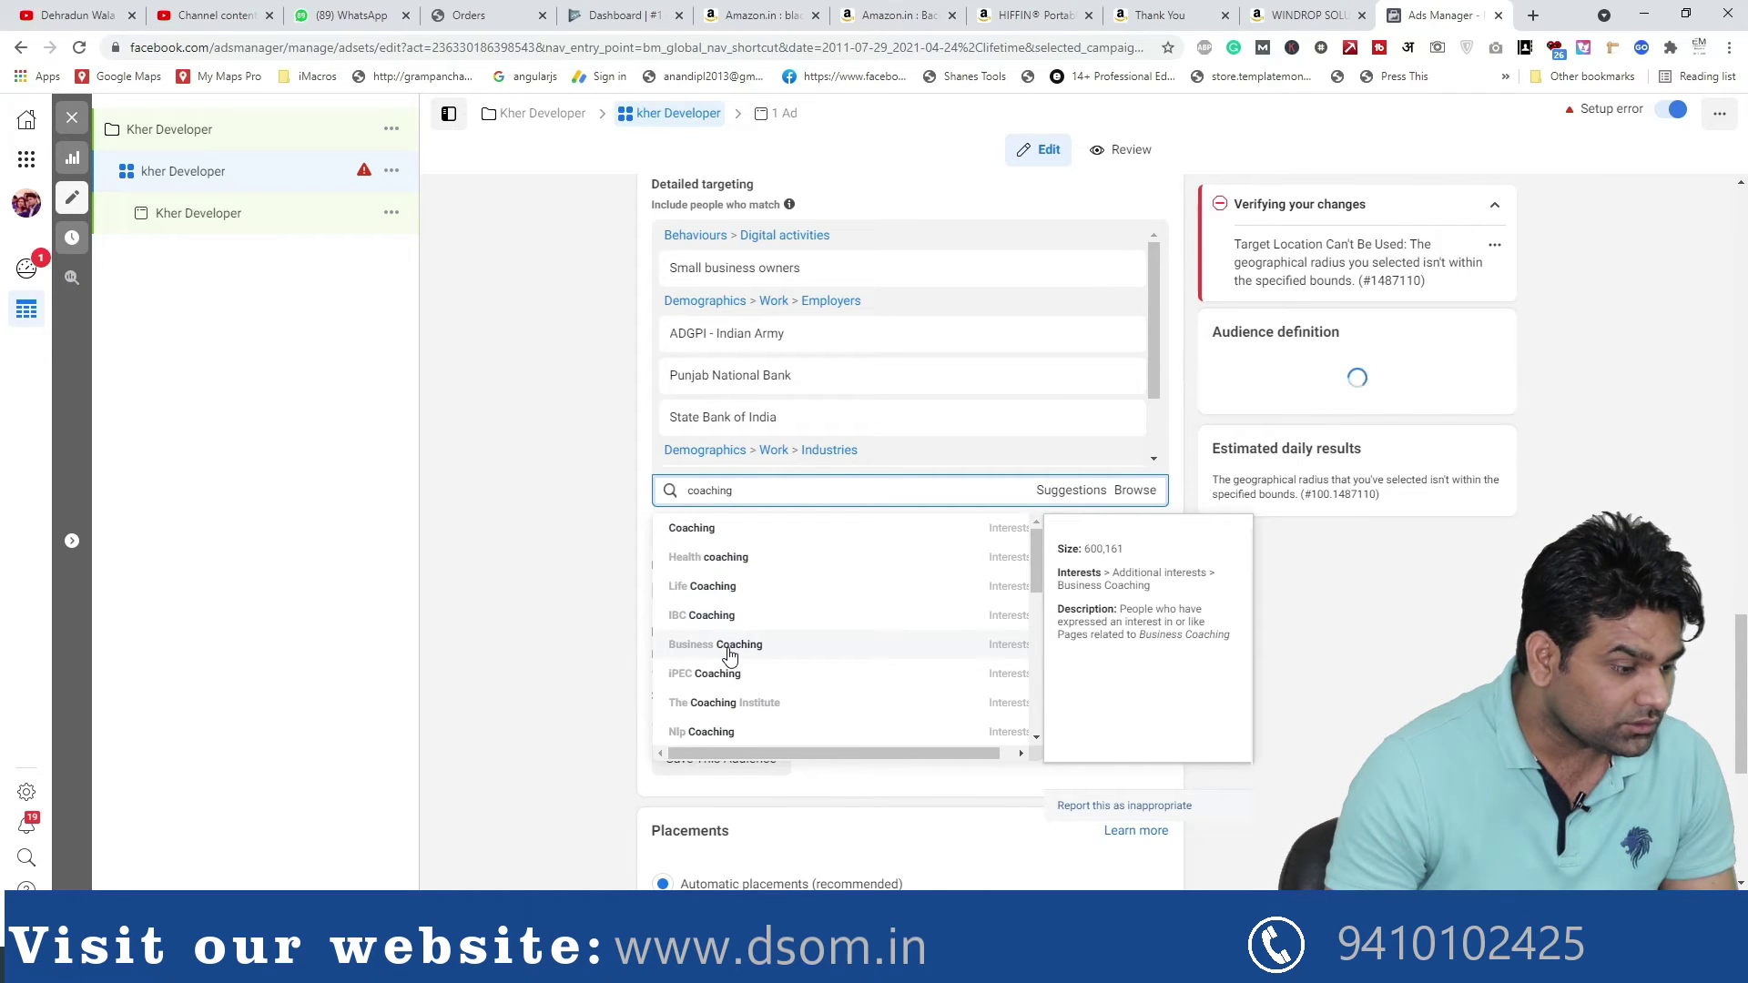
{"action": "scroll", "coordinate": [730, 655], "scroll_direction": "down", "scroll_amount": 5}
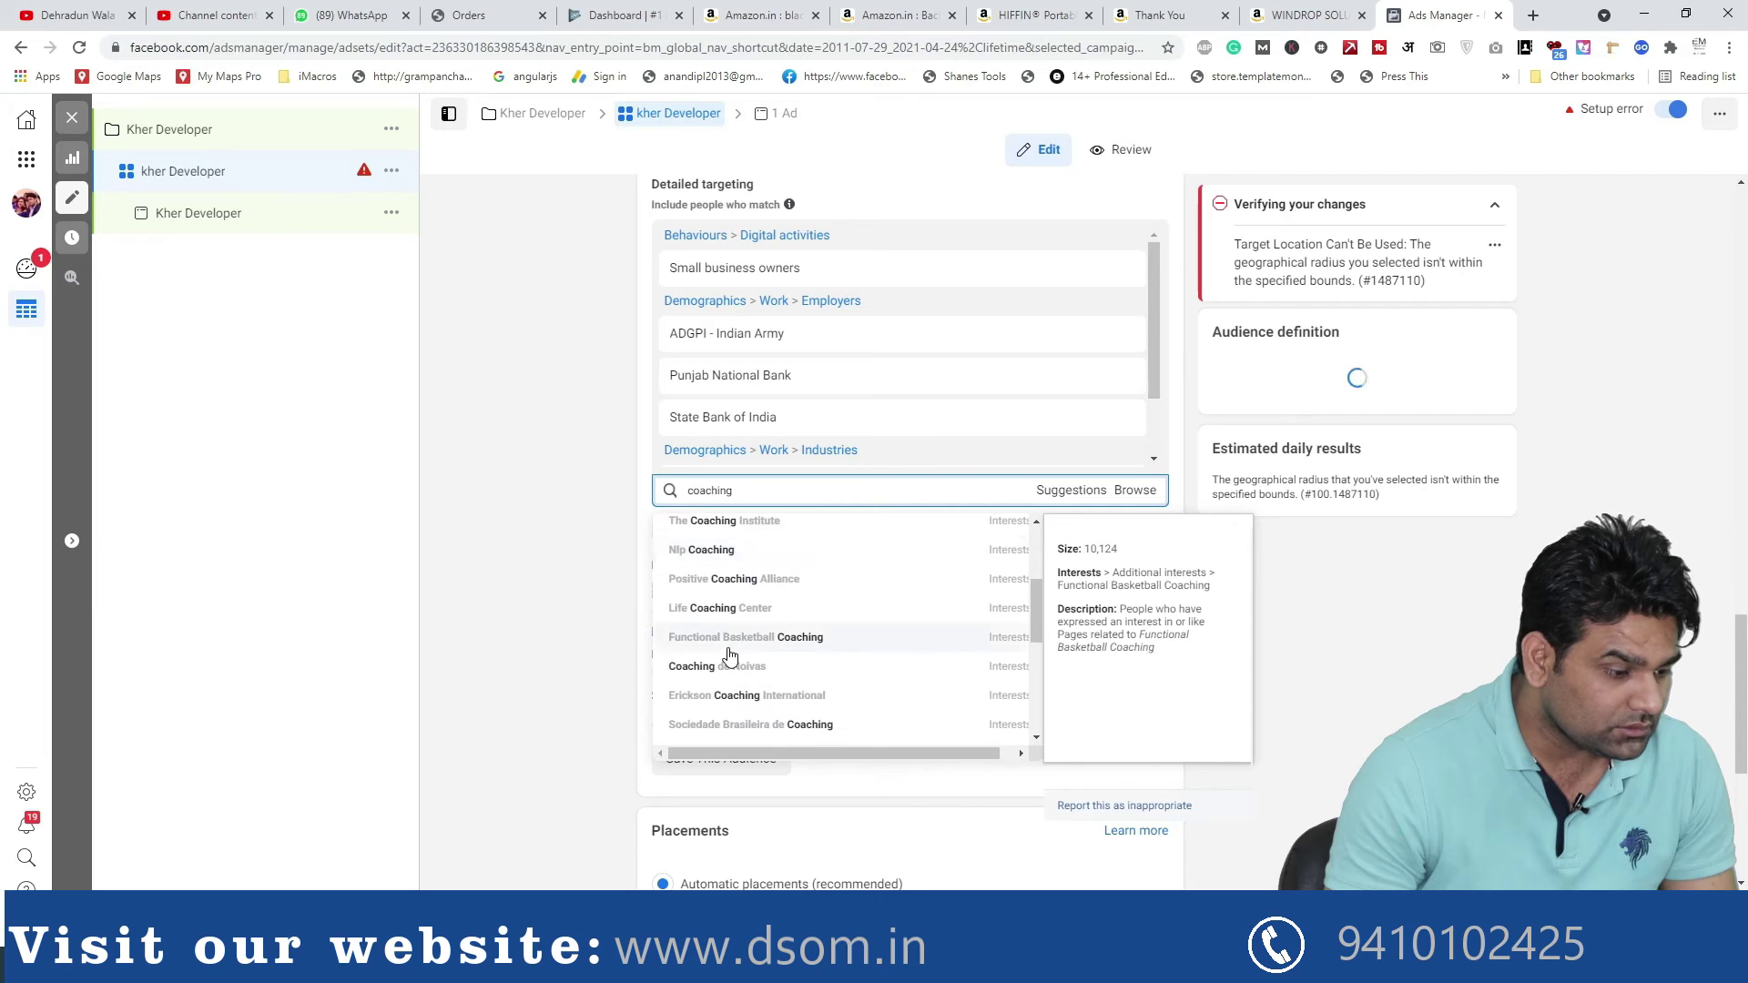
{"action": "scroll", "coordinate": [729, 656], "scroll_direction": "down", "scroll_amount": 2}
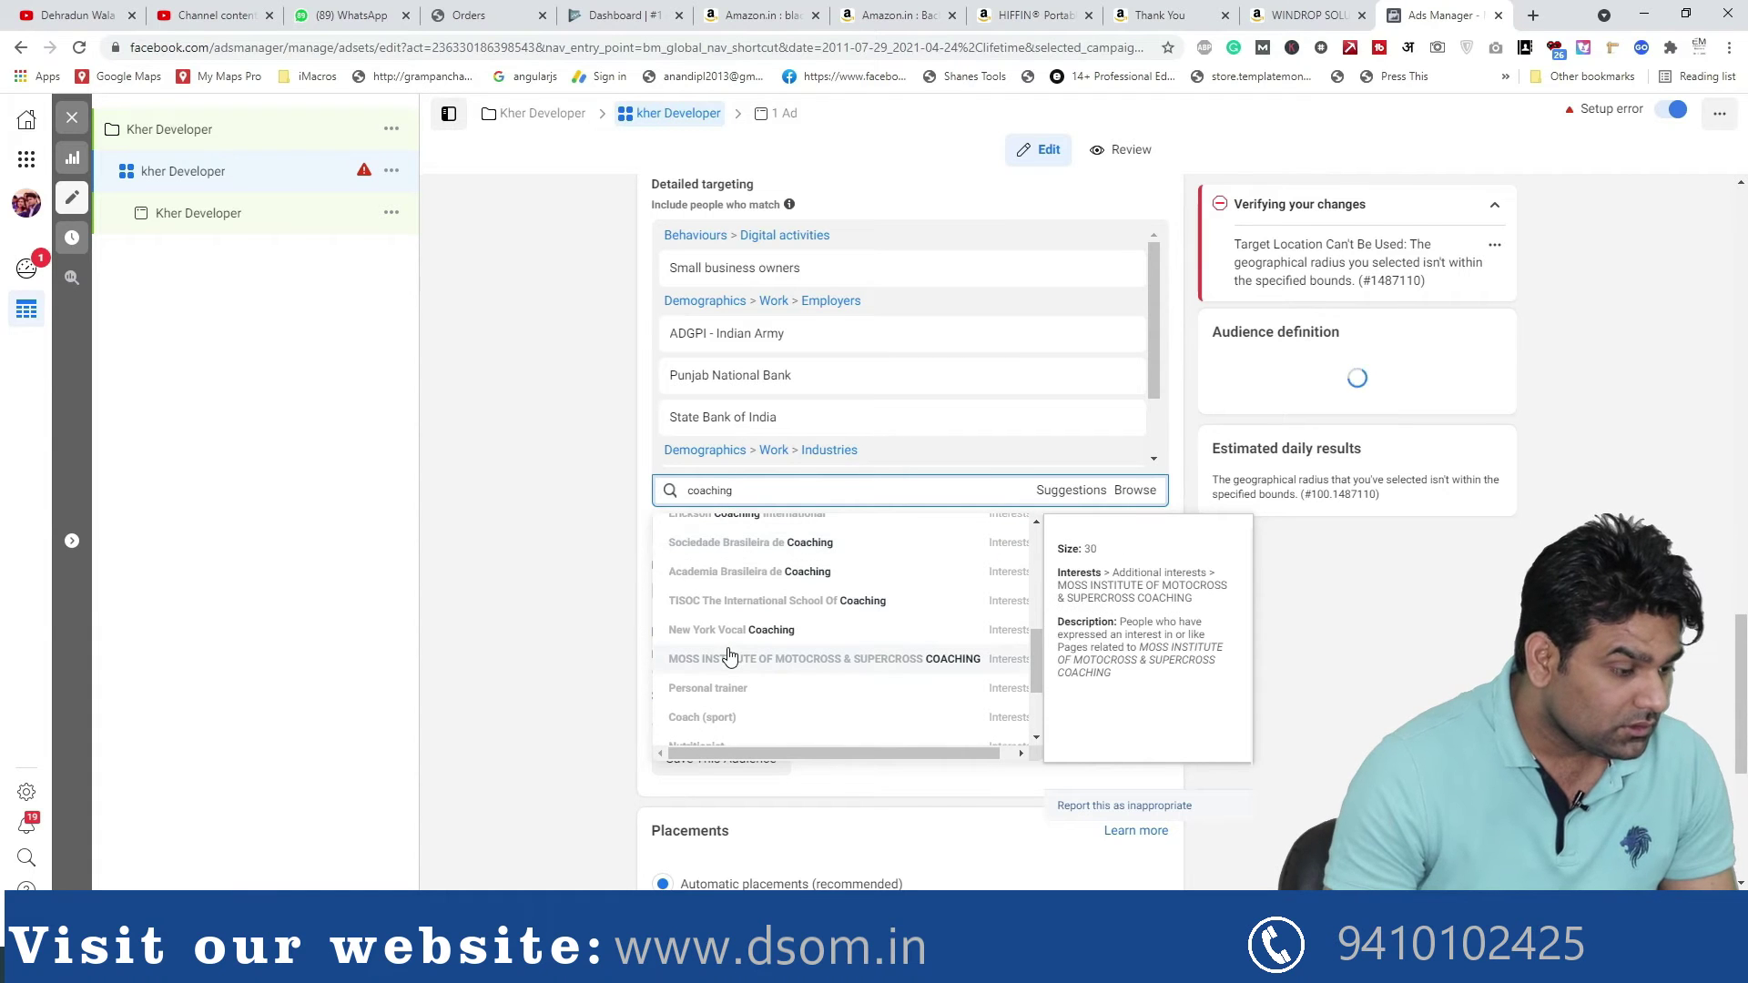
{"action": "scroll", "coordinate": [730, 655], "scroll_direction": "down", "scroll_amount": 3}
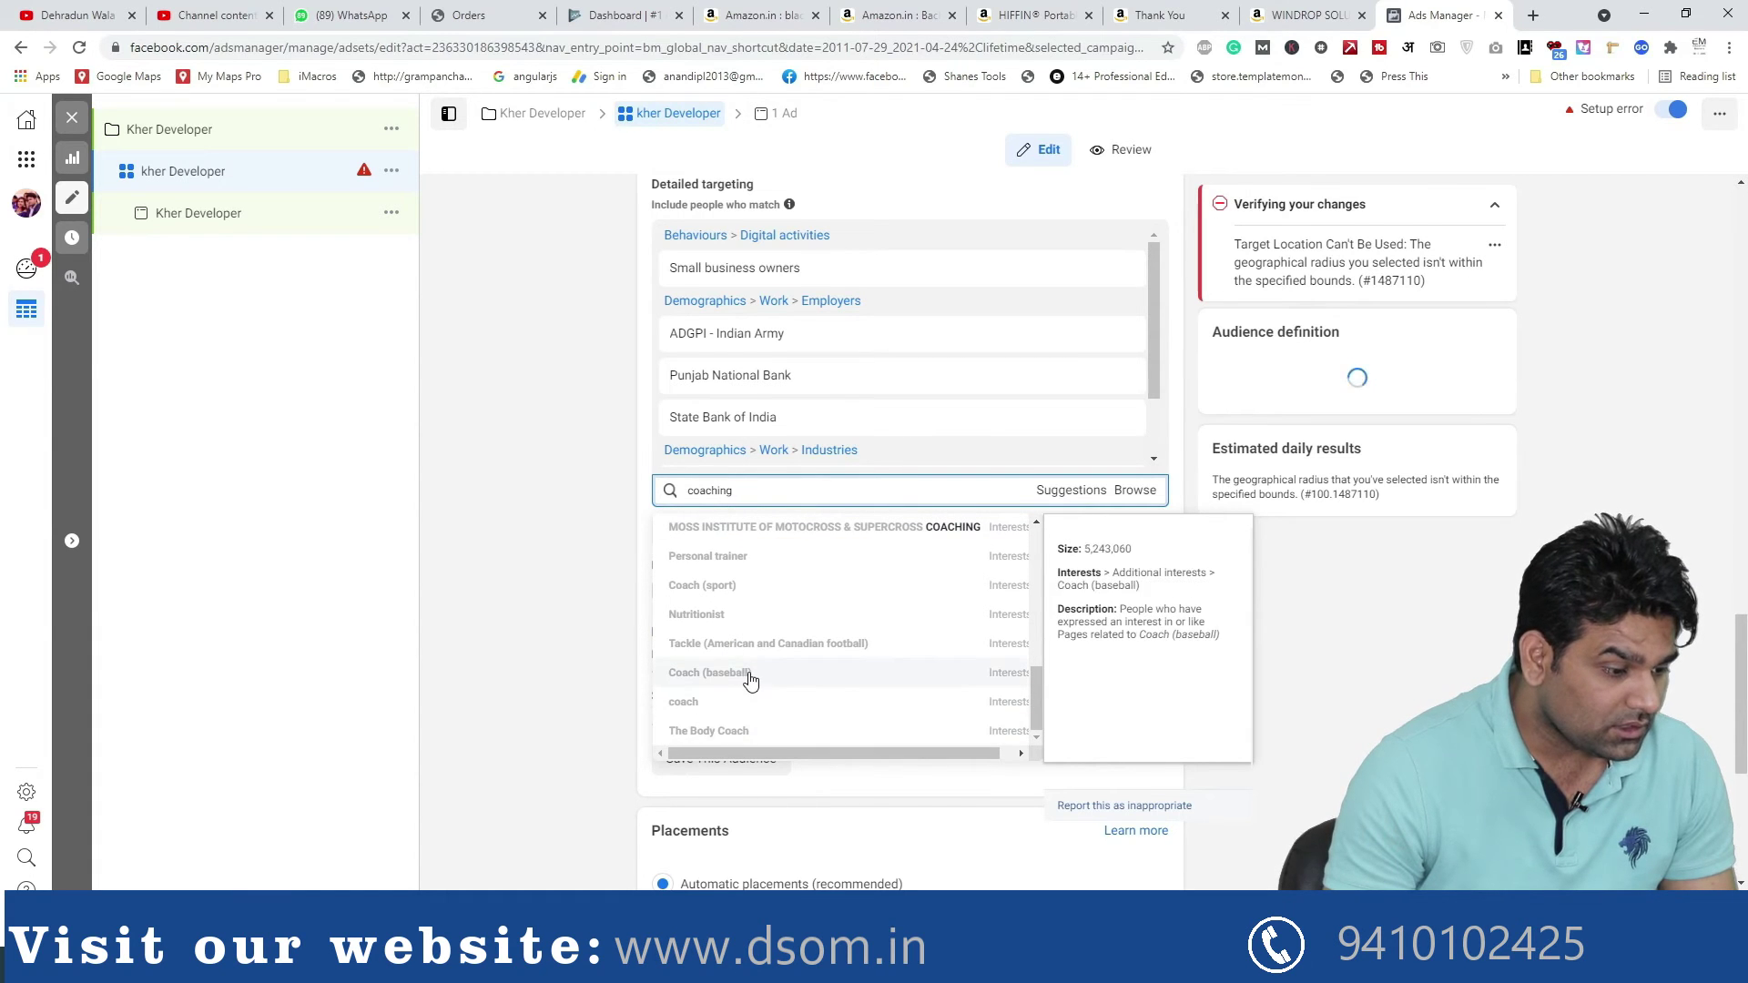
{"action": "scroll", "coordinate": [750, 681], "scroll_direction": "down", "scroll_amount": 2}
Extend the targeting search to "coaching own" and look through the suggestions
{"action": "scroll", "coordinate": [764, 521], "scroll_direction": "up", "scroll_amount": 10}
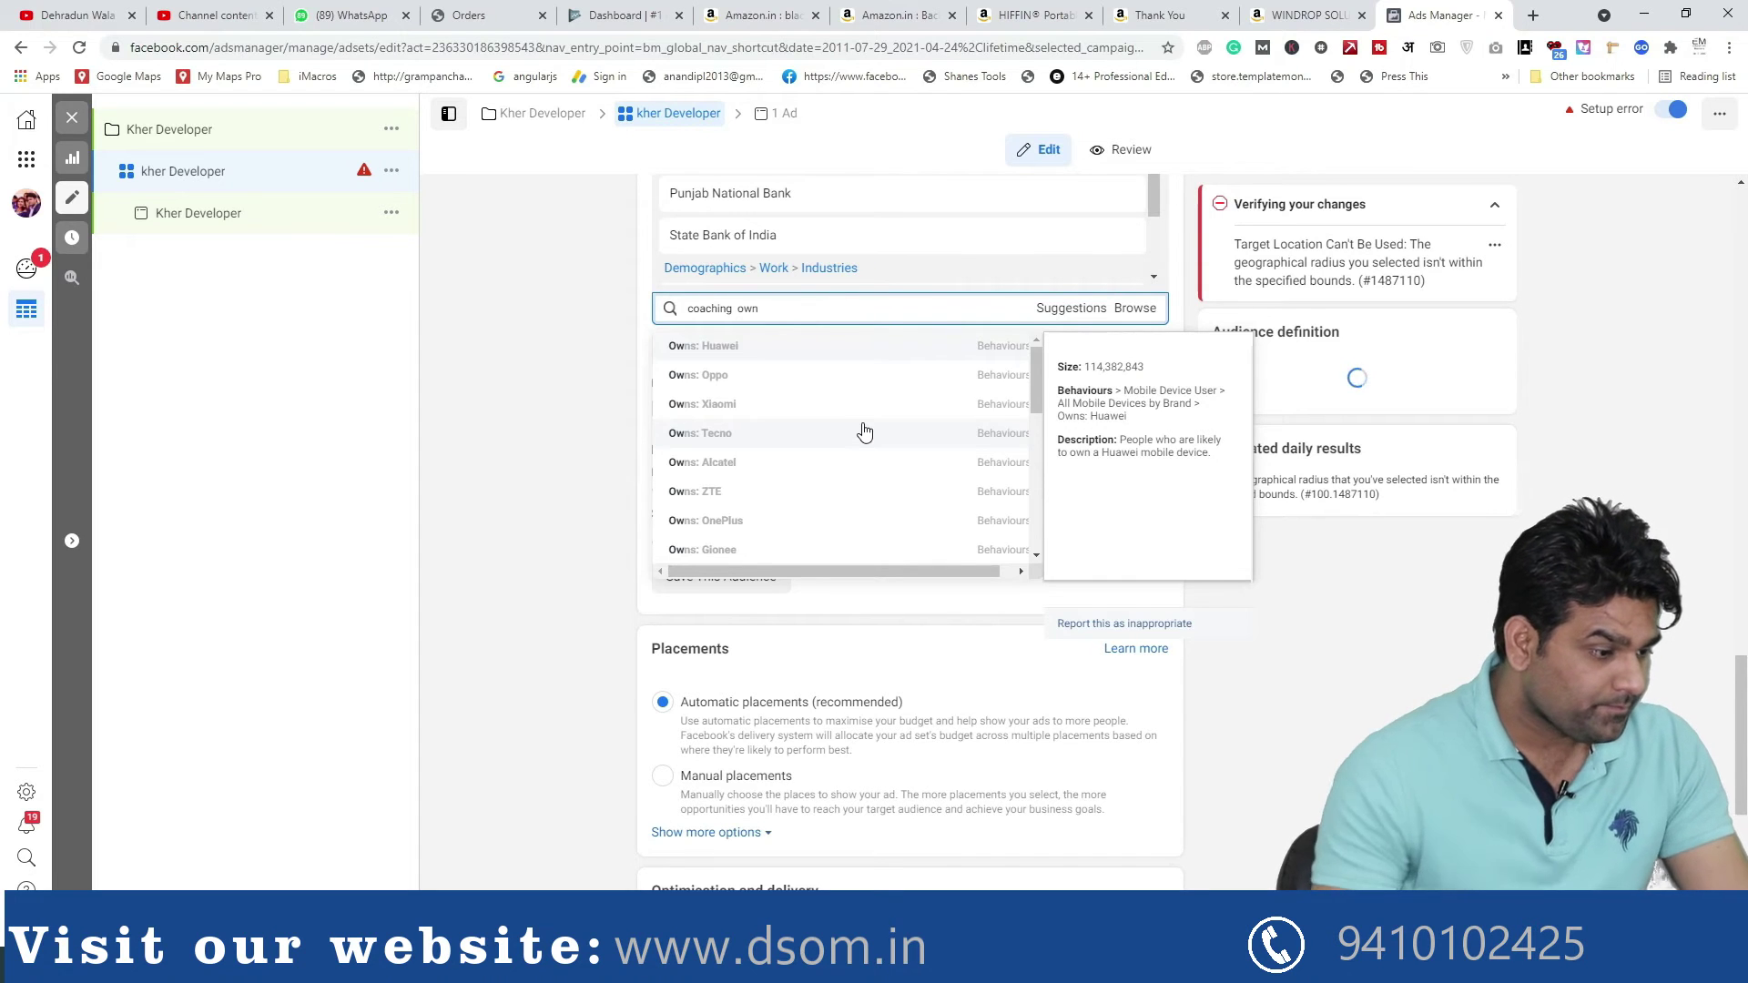
{"action": "scroll", "coordinate": [821, 394], "scroll_direction": "up", "scroll_amount": 3}
{"action": "scroll", "coordinate": [806, 719], "scroll_direction": "down", "scroll_amount": 5}
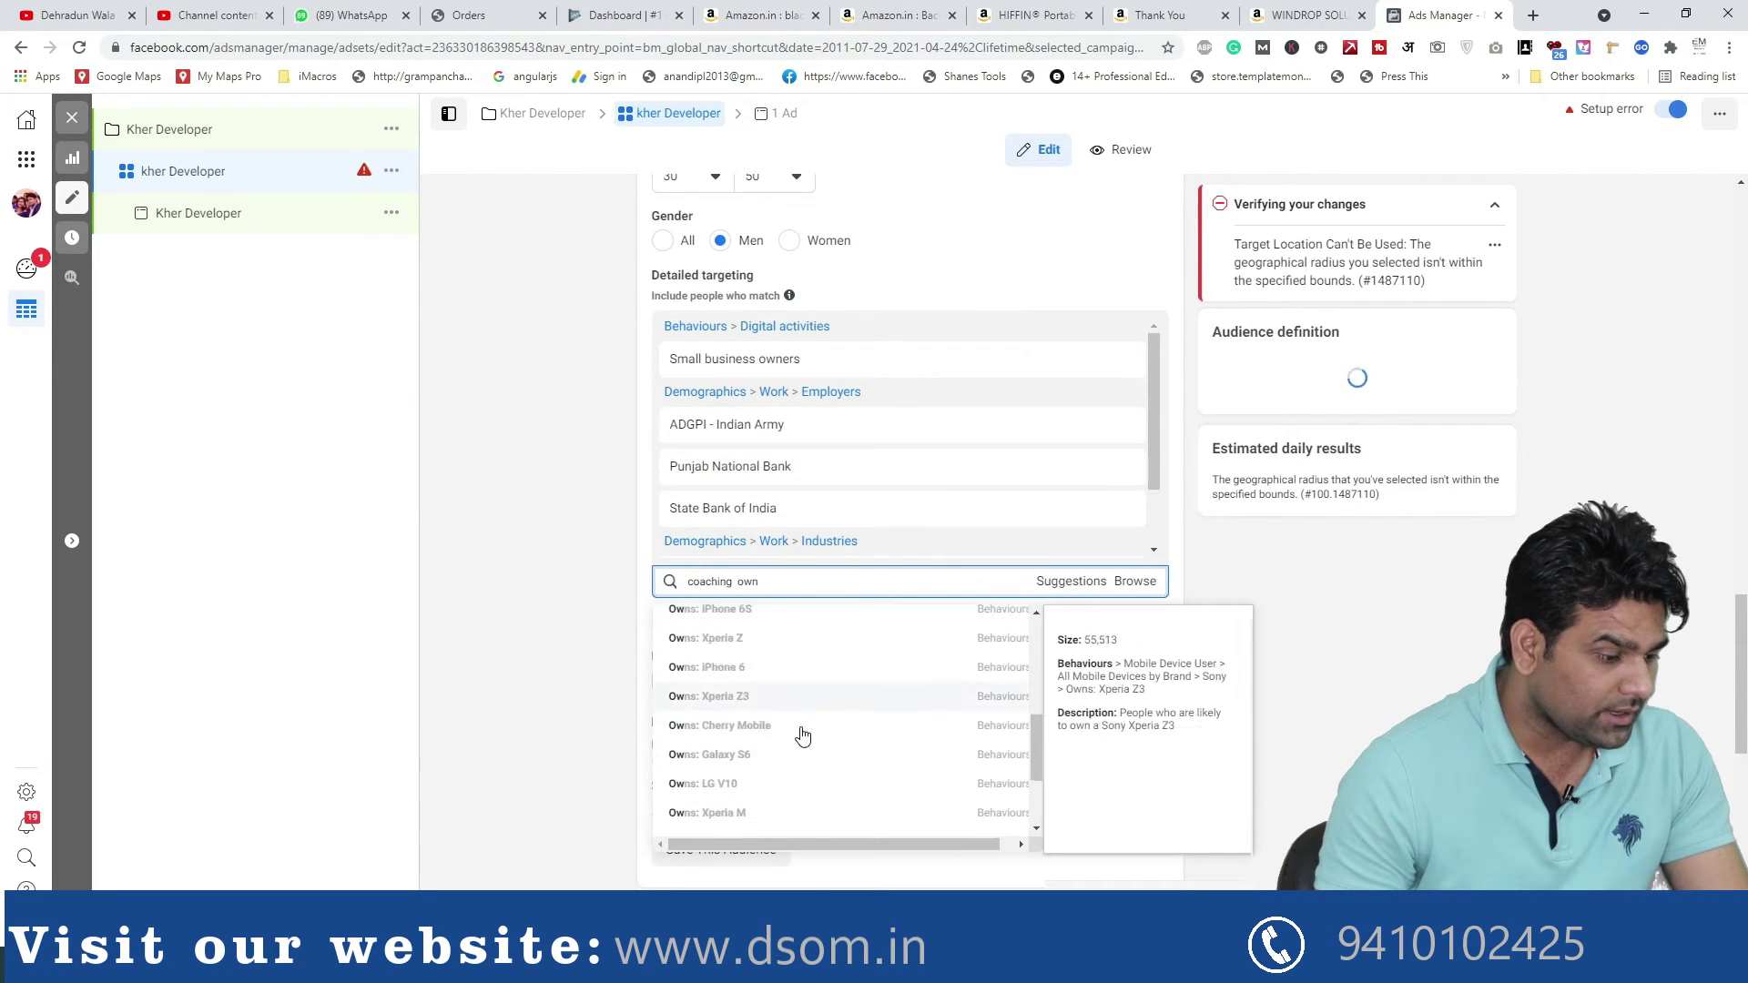
{"action": "left_click_drag", "start_coordinate": [1040, 796], "coordinate": [1029, 636]}
Replace the detailed targeting search term with "owner"
{"action": "key", "text": "BackSpace"}
{"action": "key", "text": "BackSpace"}
{"action": "key", "text": "BackSpace"}
{"action": "key", "text": "BackSpace"}
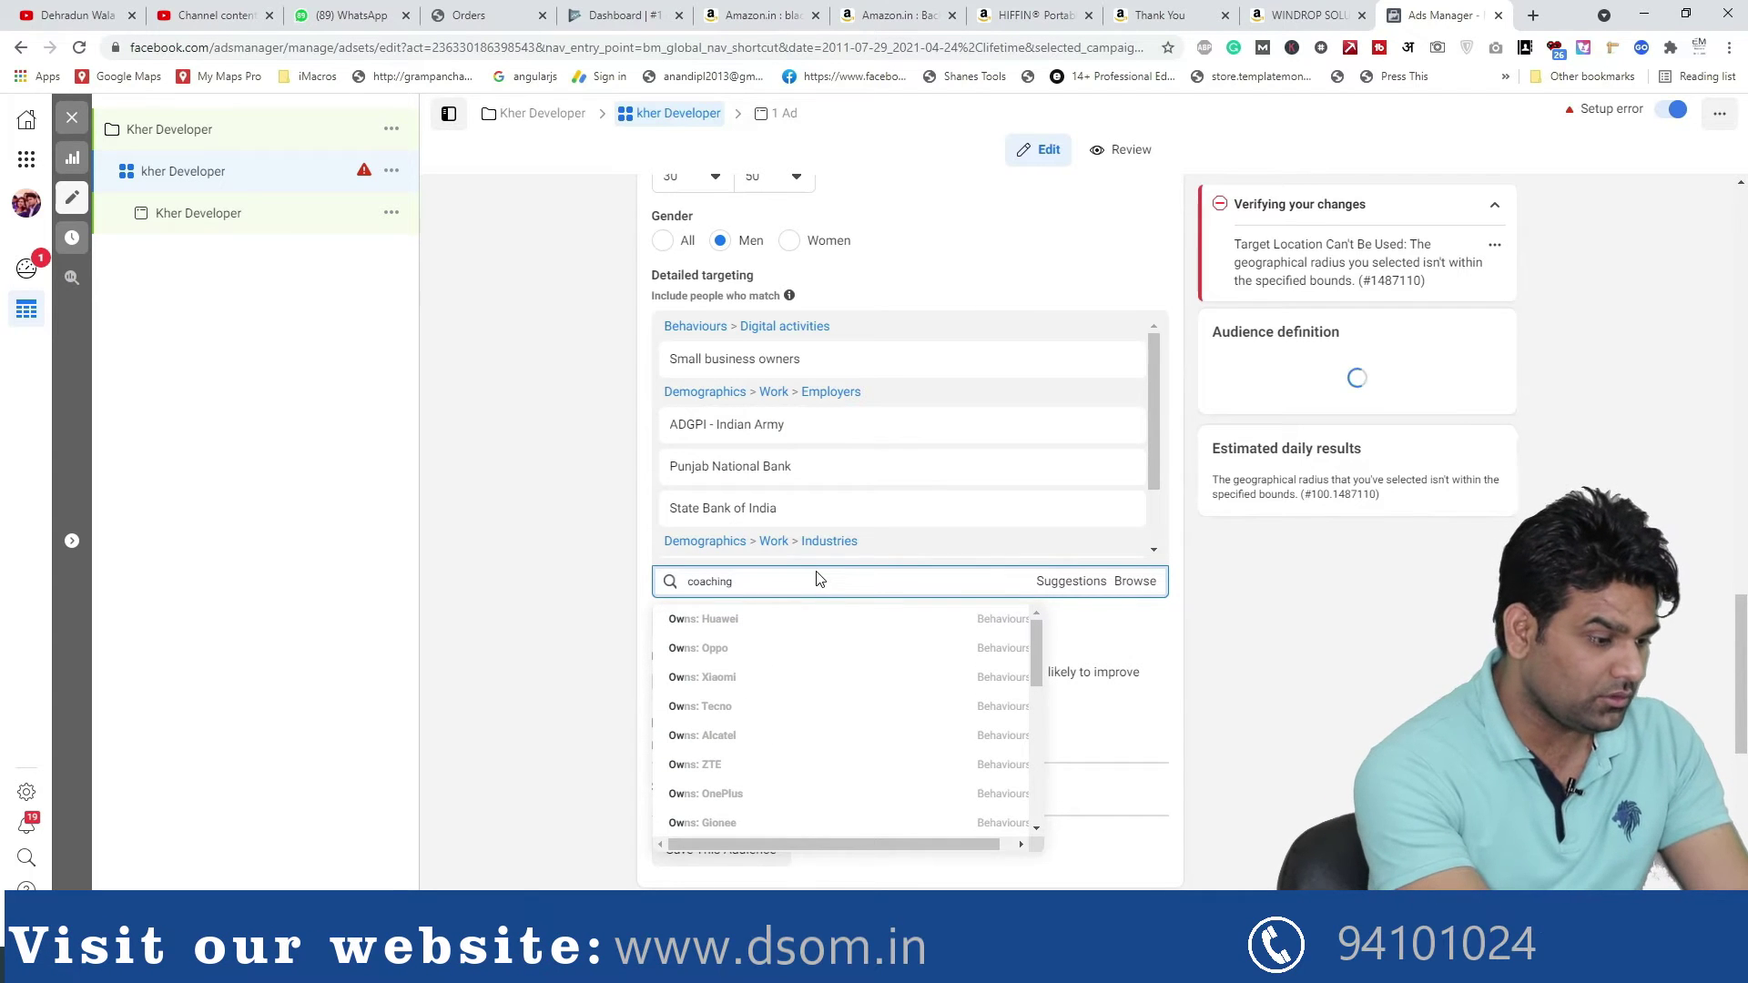
{"action": "key", "text": "BackSpace"}
{"action": "key", "text": "BackSpace"}
{"action": "key", "text": "BackSpace"}
{"action": "key", "text": "BackSpace"}
{"action": "key", "text": "BackSpace"}
{"action": "key", "text": "BackSpace"}
{"action": "key", "text": "BackSpace"}
{"action": "key", "text": "BackSpace"}
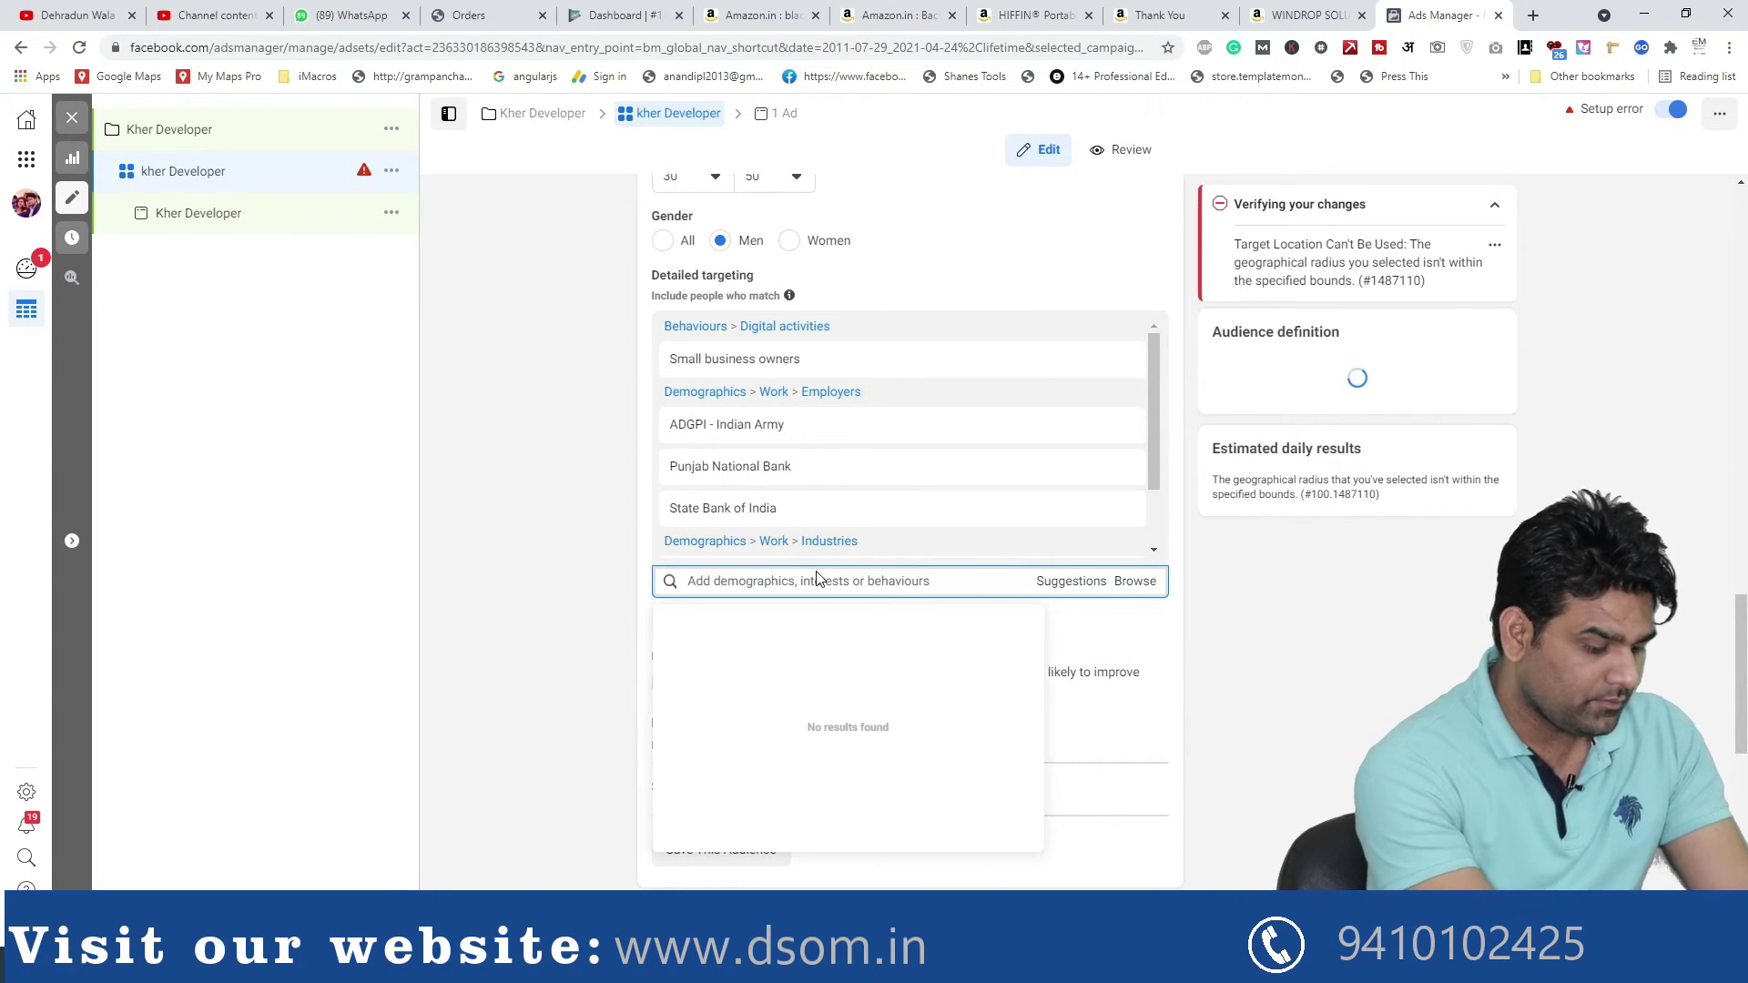
{"action": "type", "text": "c"}
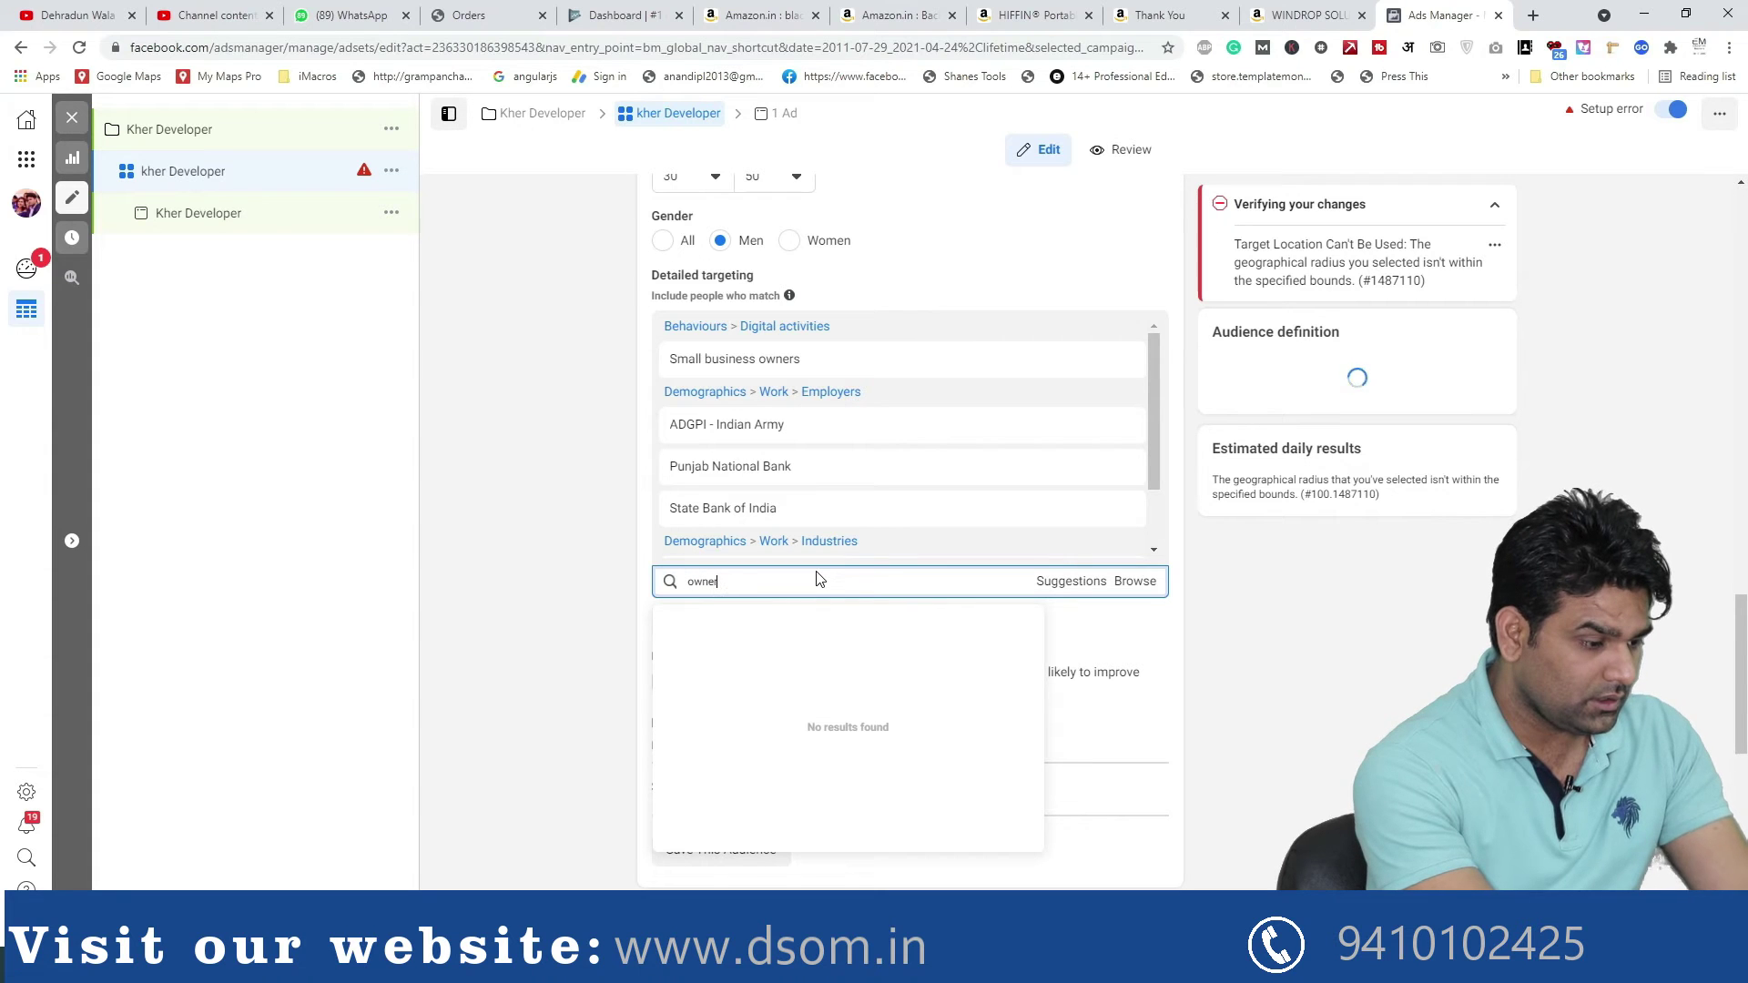
{"action": "type", "text": "wner"}
Replace the targeting search with "business" and add the Business Page admins behaviour to the audience
{"action": "key", "text": "BackSpace"}
{"action": "key", "text": "BackSpace"}
{"action": "key", "text": "BackSpace"}
{"action": "key", "text": "BackSpace"}
{"action": "key", "text": "BackSpace"}
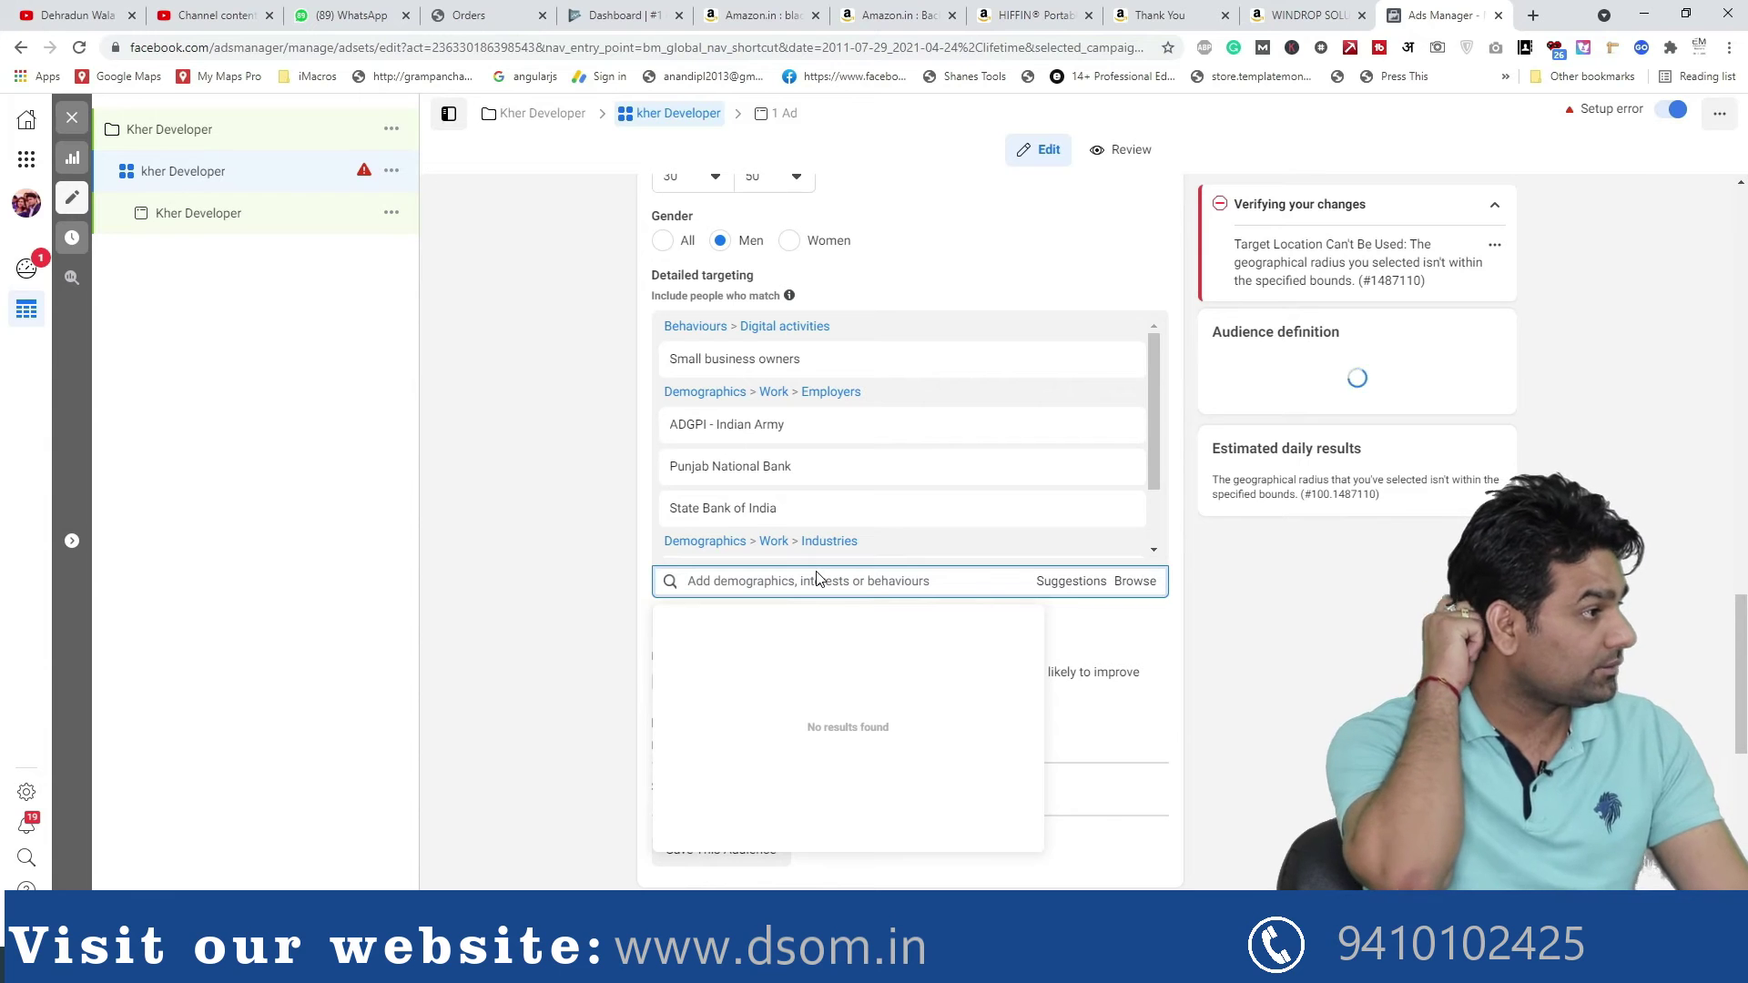
{"action": "type", "text": "business"}
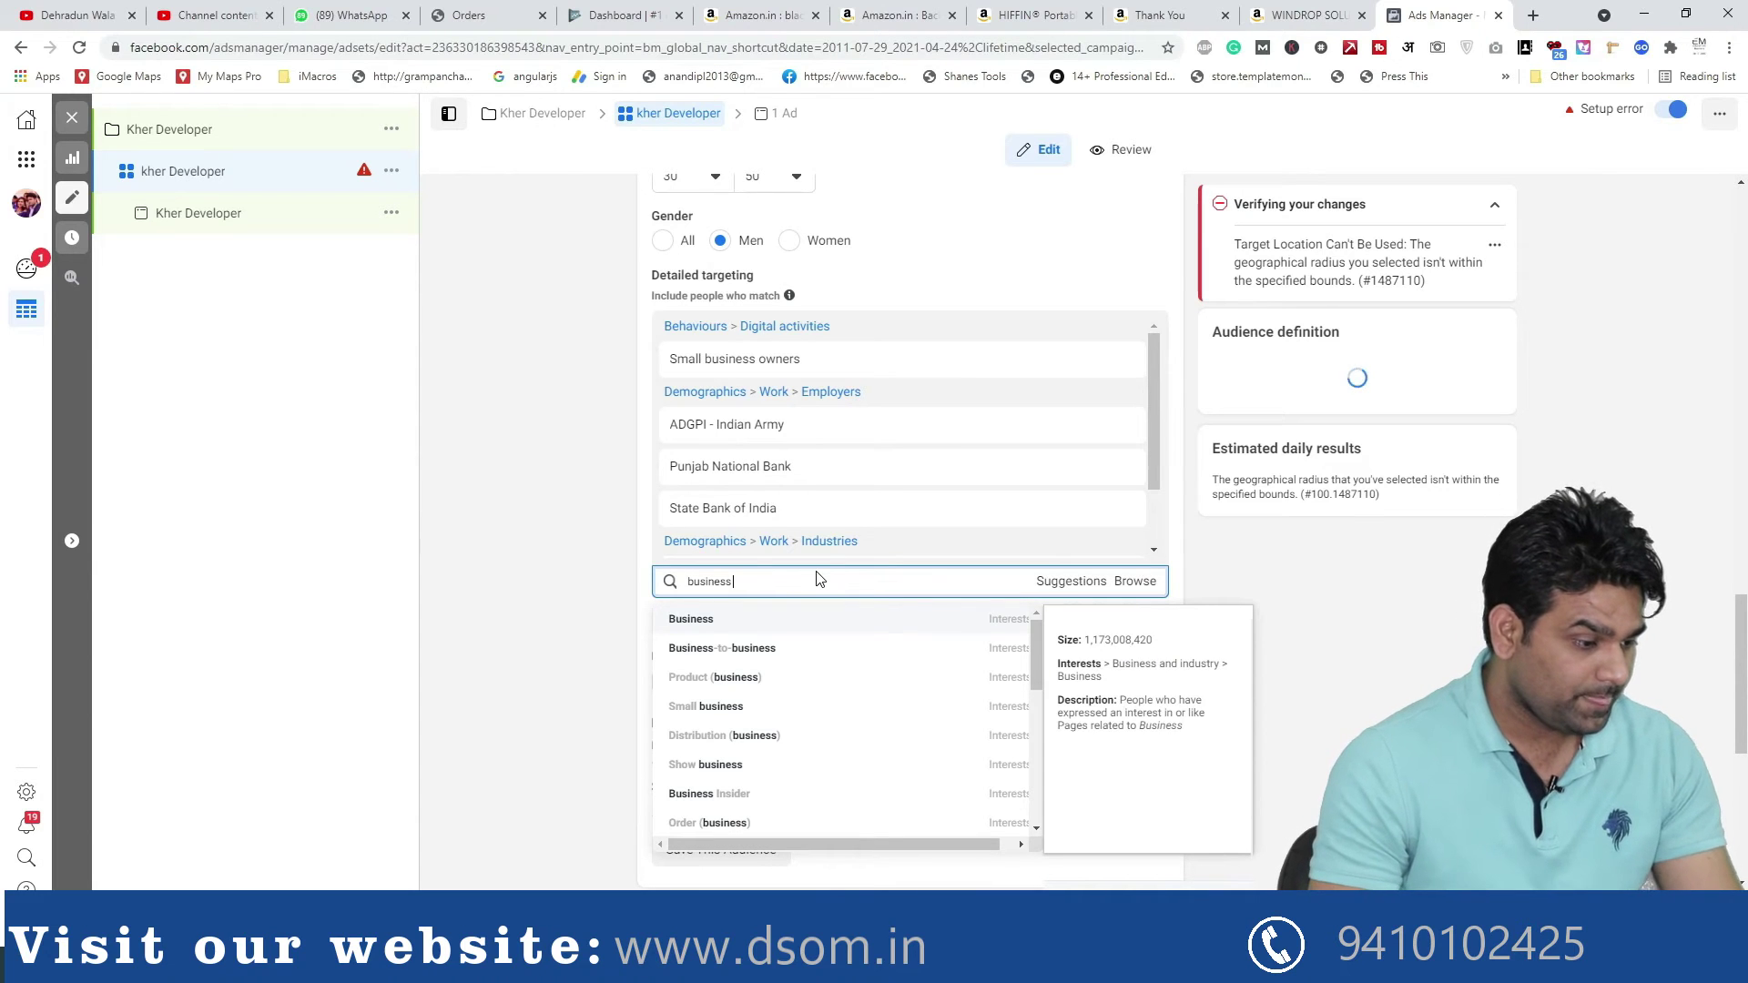
{"action": "scroll", "coordinate": [897, 724], "scroll_direction": "down", "scroll_amount": 5}
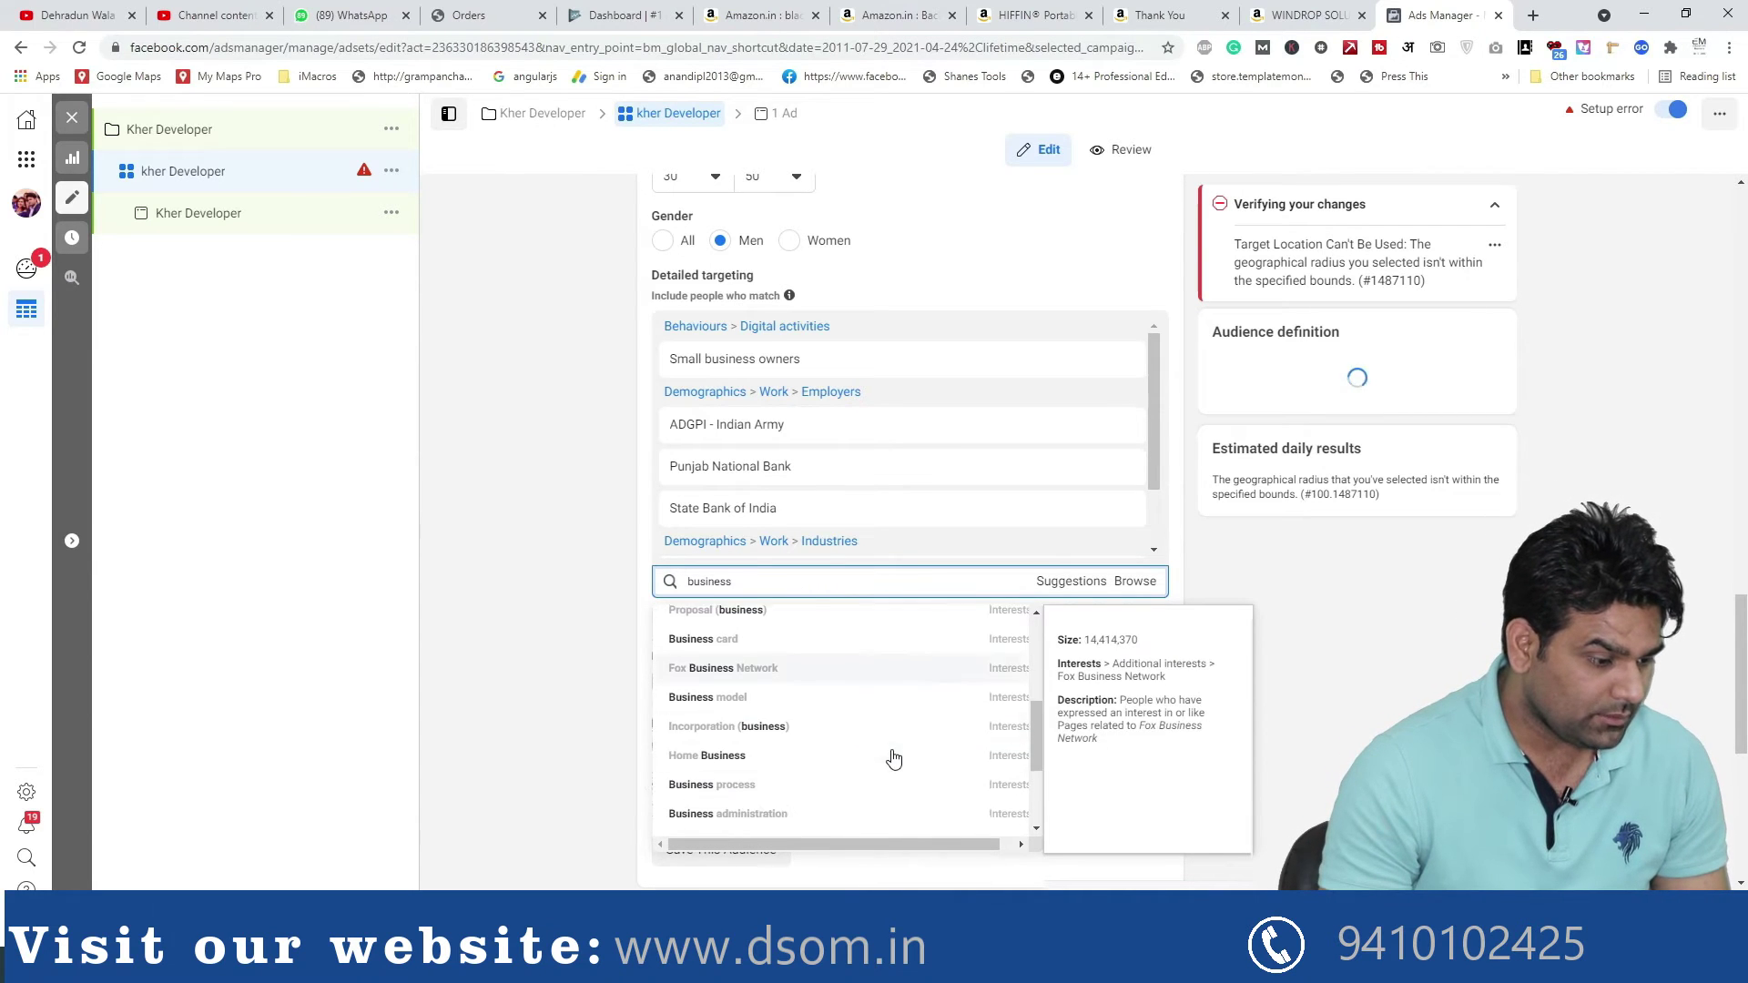
{"action": "scroll", "coordinate": [920, 792], "scroll_direction": "down", "scroll_amount": 4}
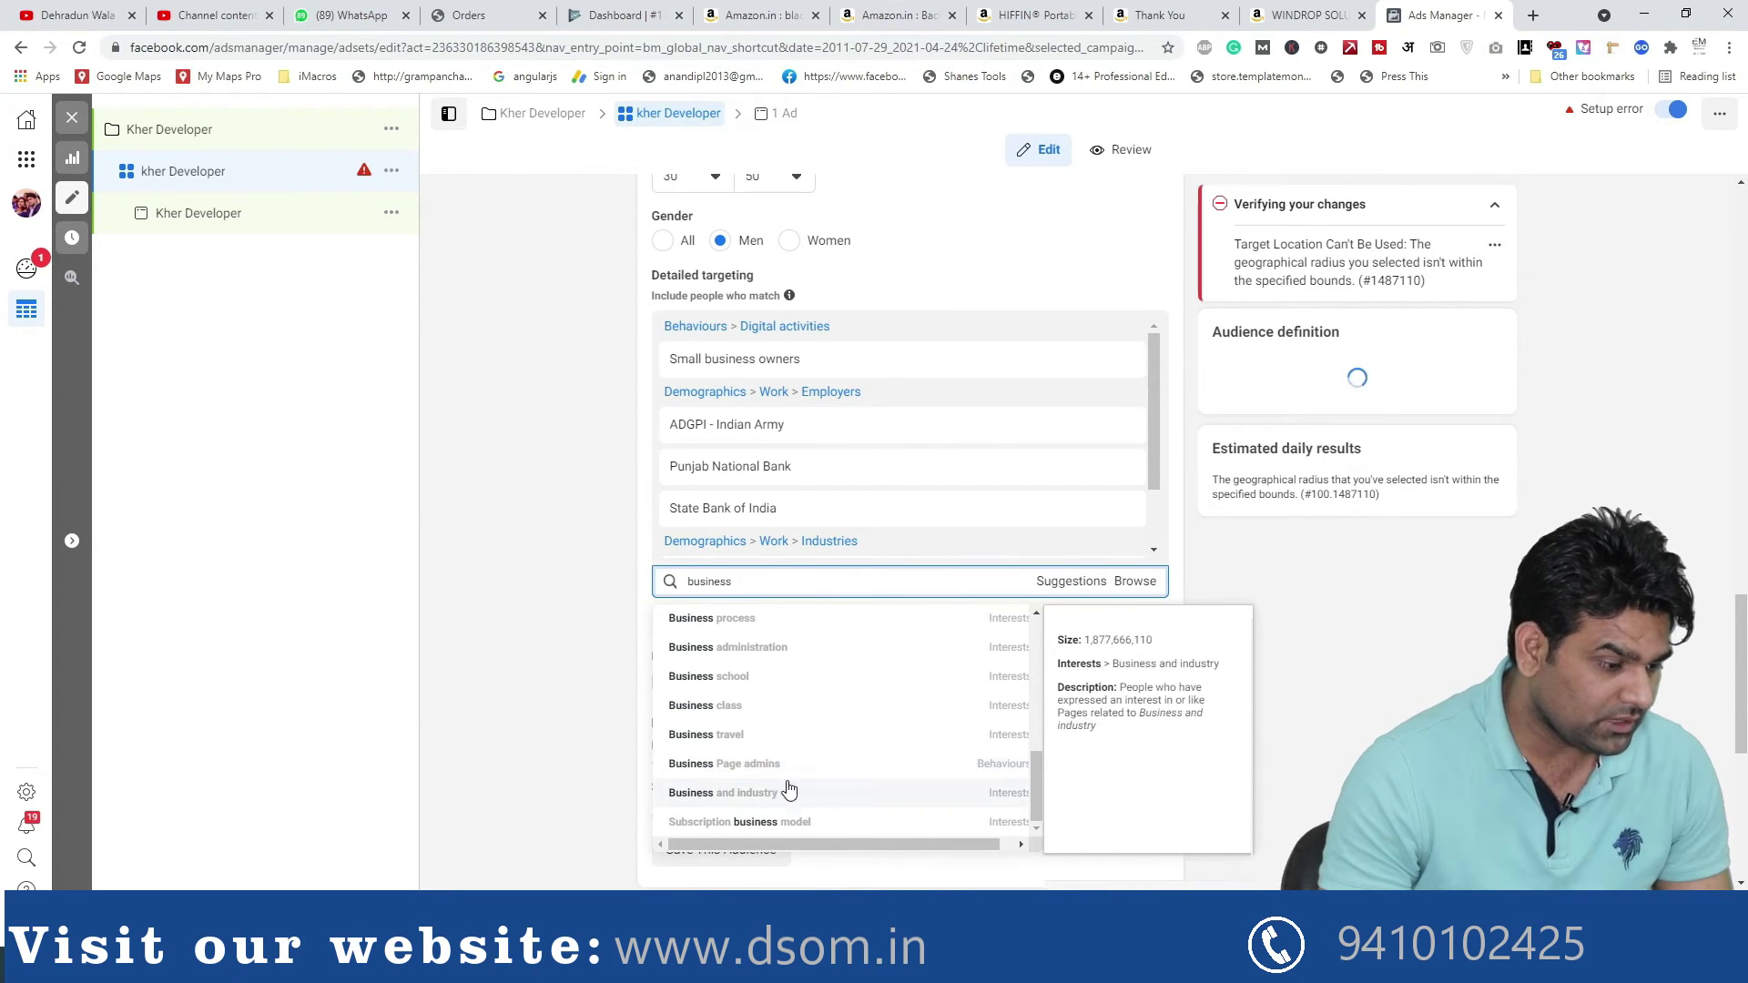
{"action": "scroll", "coordinate": [784, 792], "scroll_direction": "down", "scroll_amount": 1}
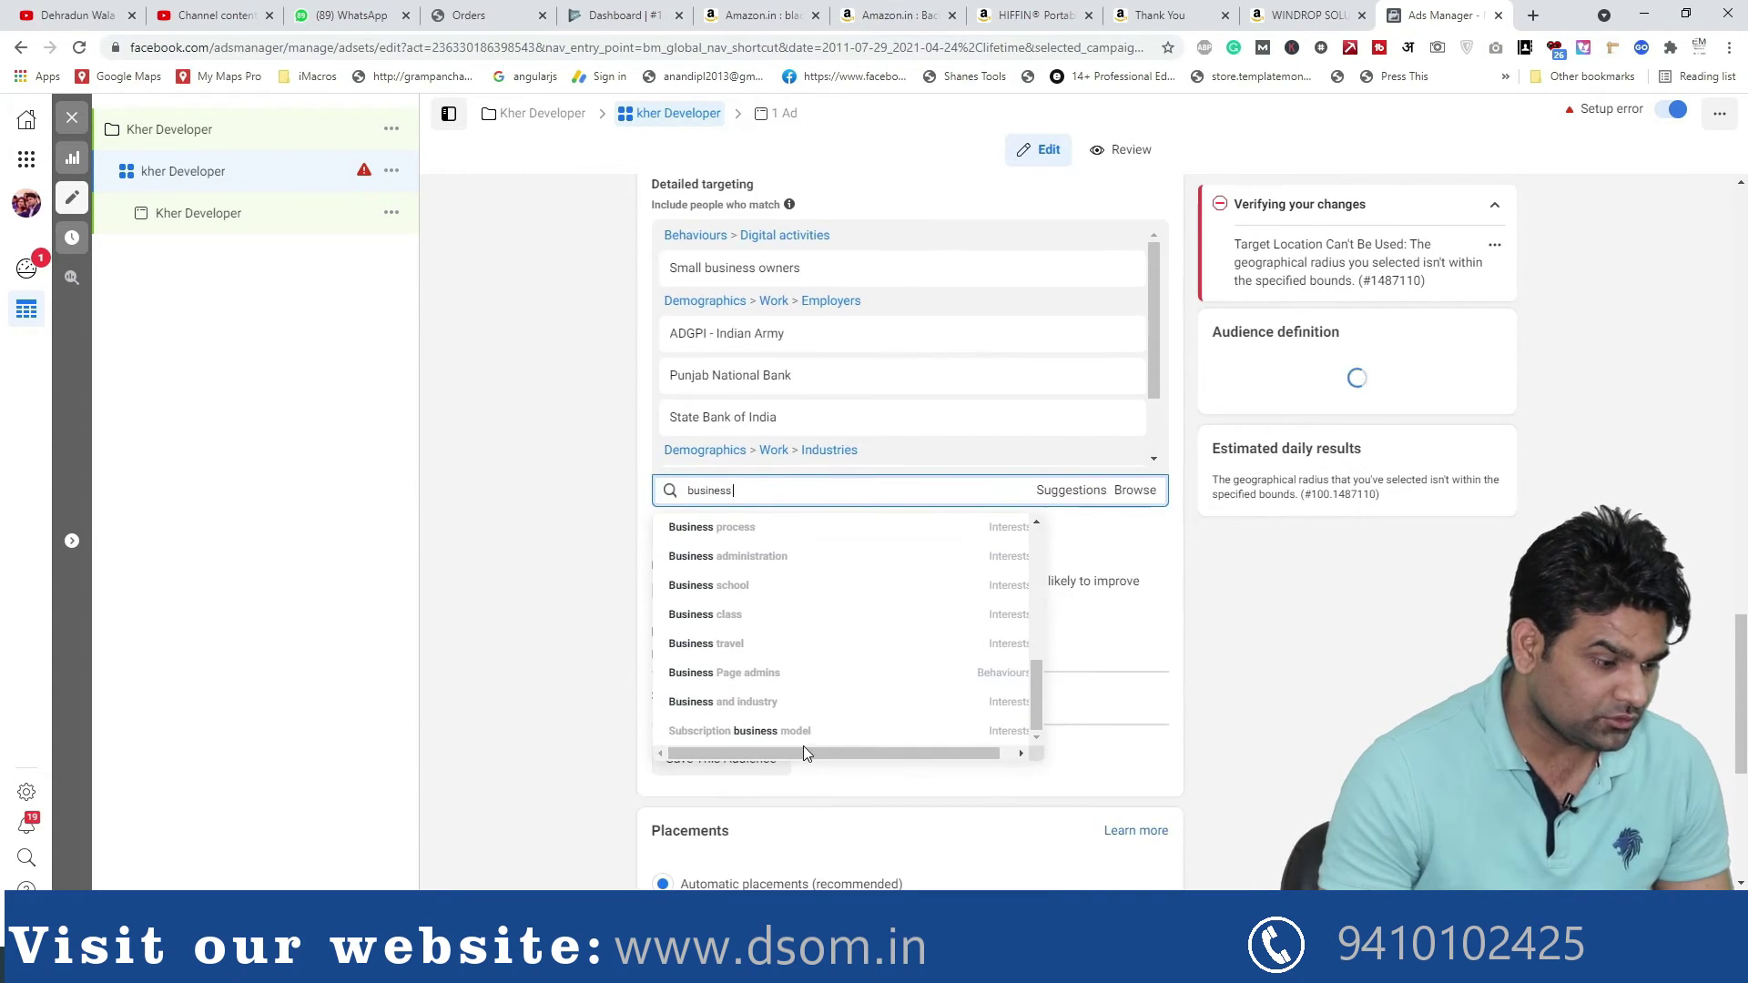
{"action": "left_click", "coordinate": [717, 674]}
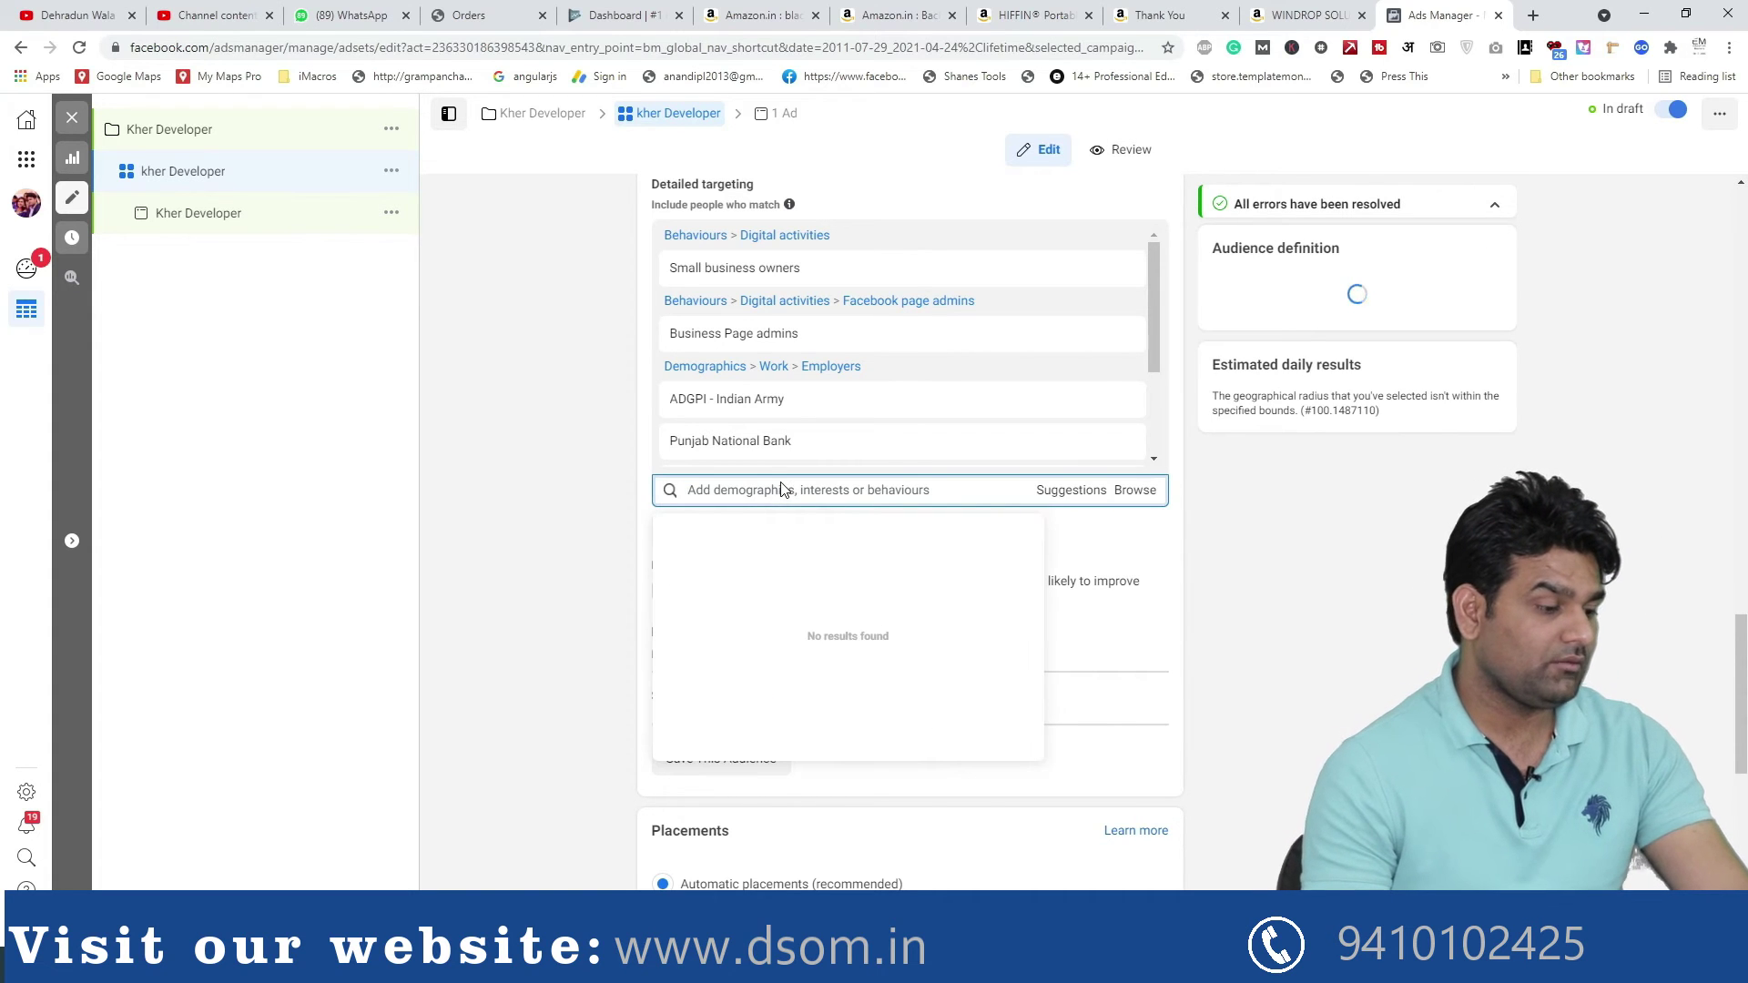
Search detailed targeting for "trainer", look through the suggestions, and close the list without adding any of them
{"action": "type", "text": "trainner"}
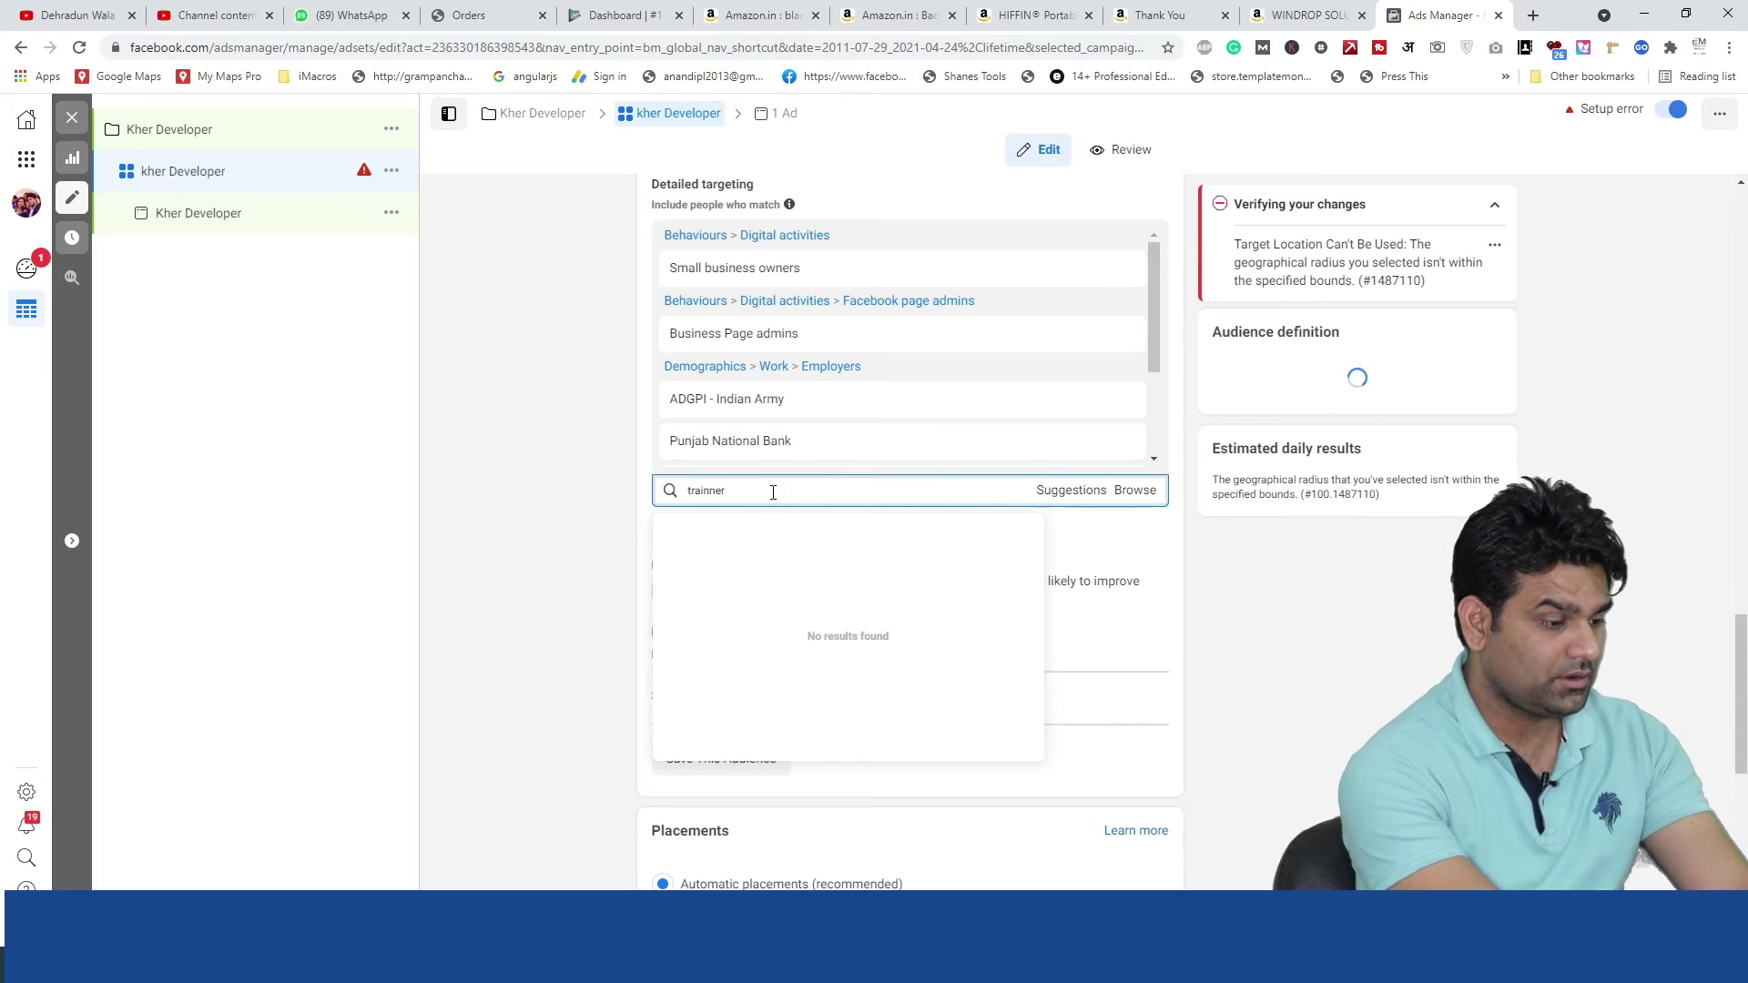
{"action": "key", "text": "BackSpace"}
{"action": "key", "text": "BackSpace"}
{"action": "key", "text": "BackSpace"}
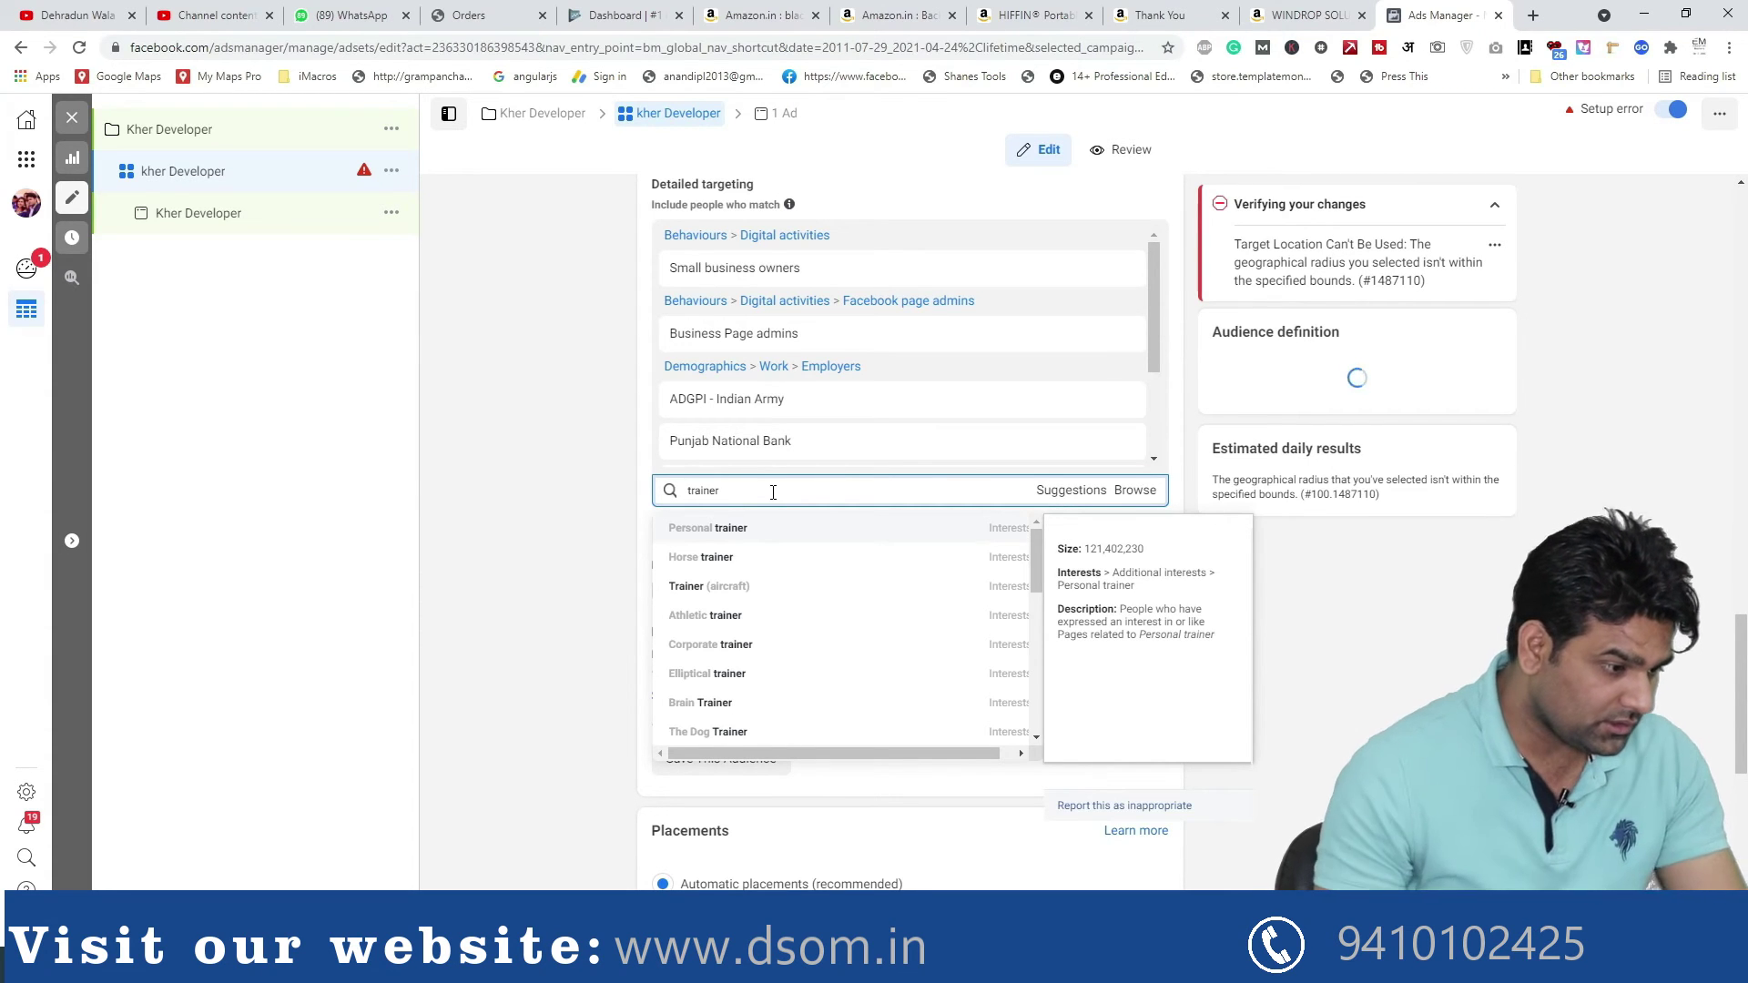
{"action": "scroll", "coordinate": [717, 678], "scroll_direction": "down", "scroll_amount": 2}
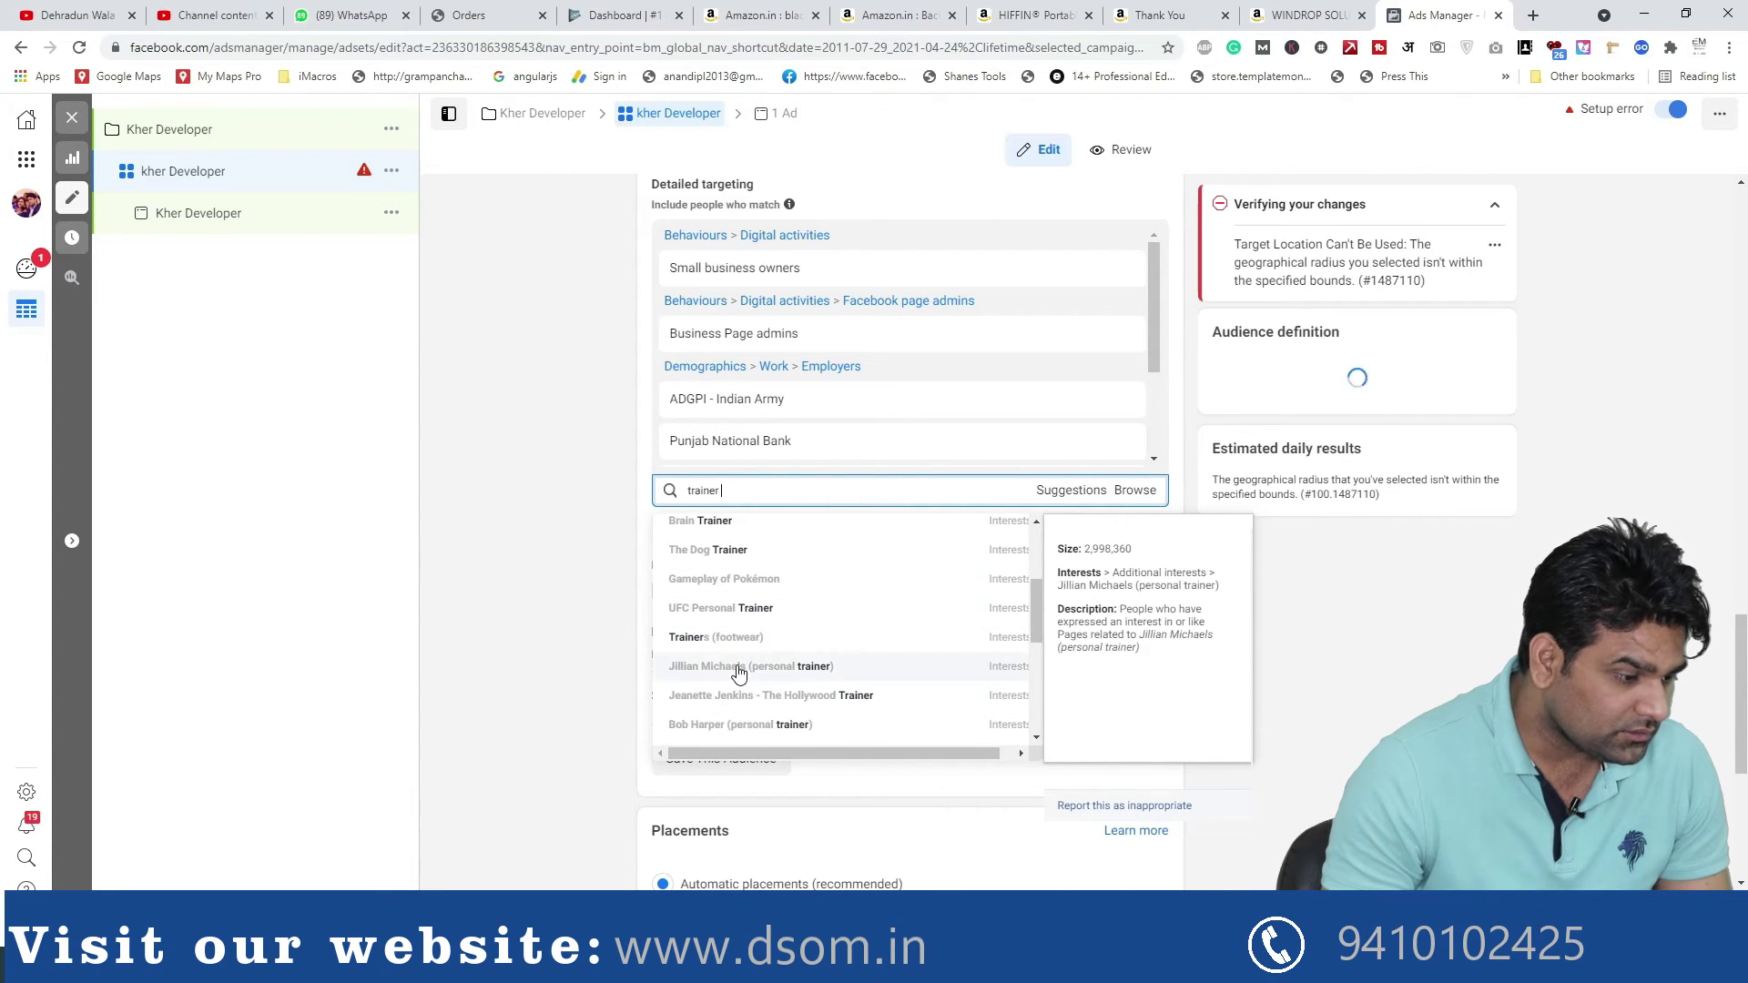
{"action": "scroll", "coordinate": [733, 699], "scroll_direction": "down", "scroll_amount": 2}
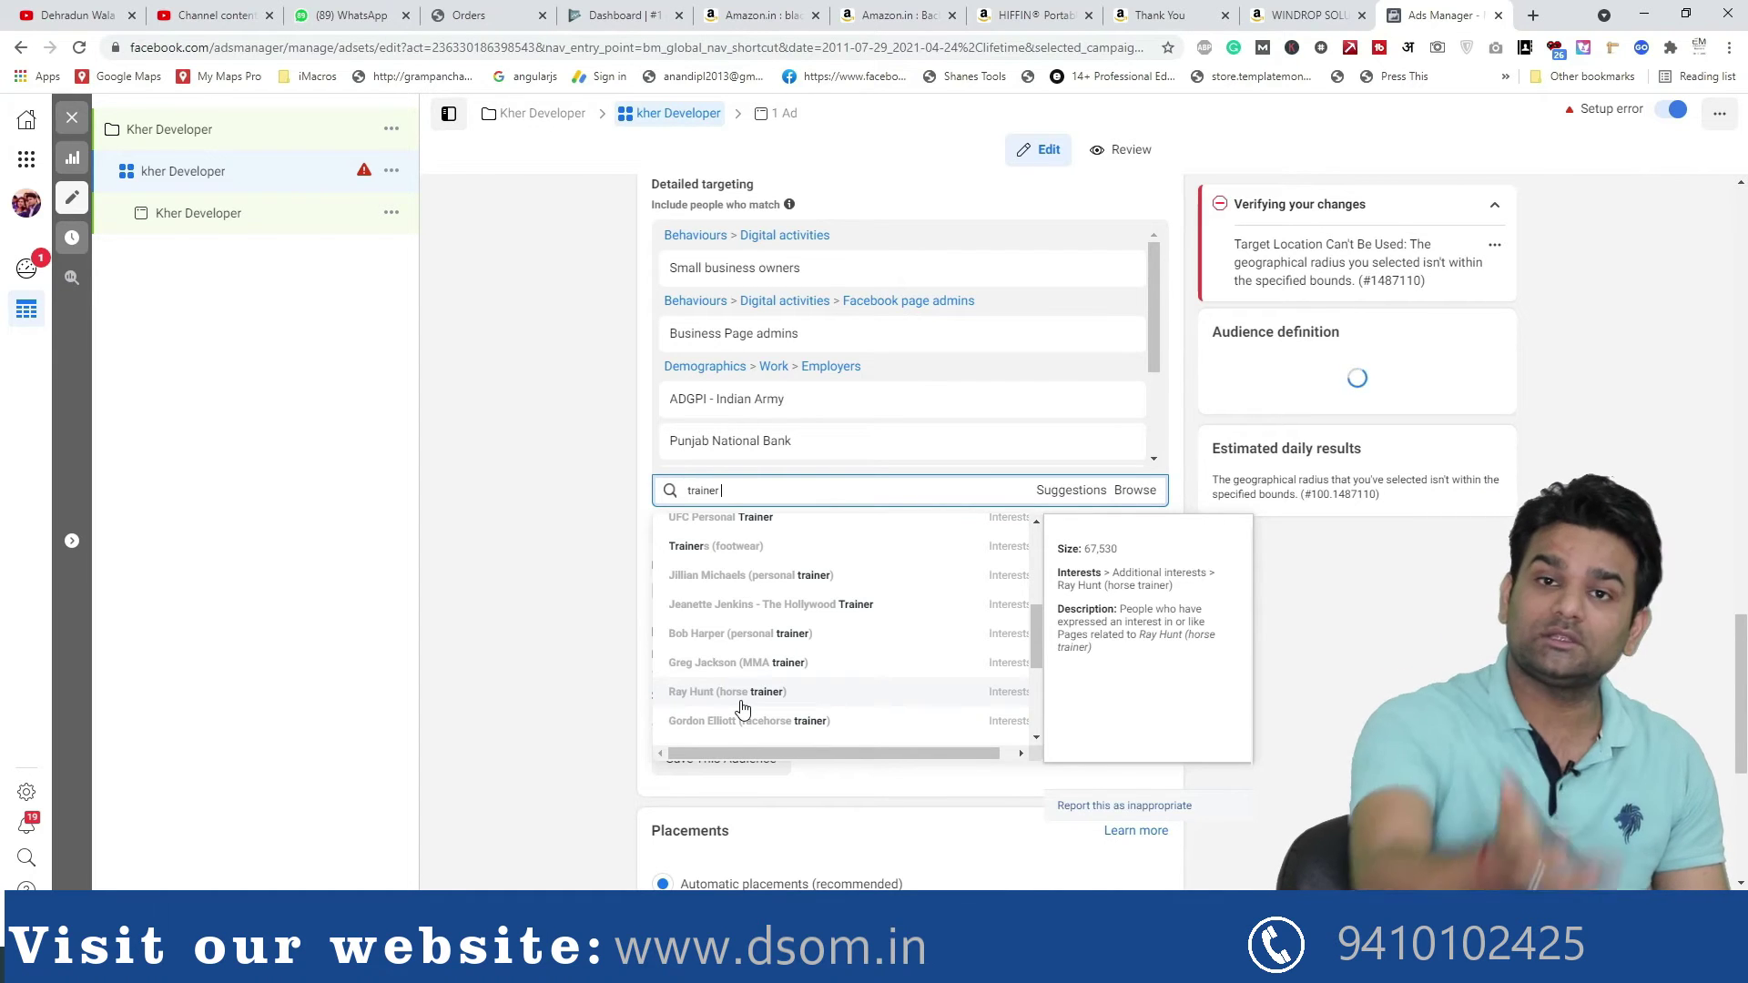
{"action": "scroll", "coordinate": [709, 710], "scroll_direction": "down", "scroll_amount": 4}
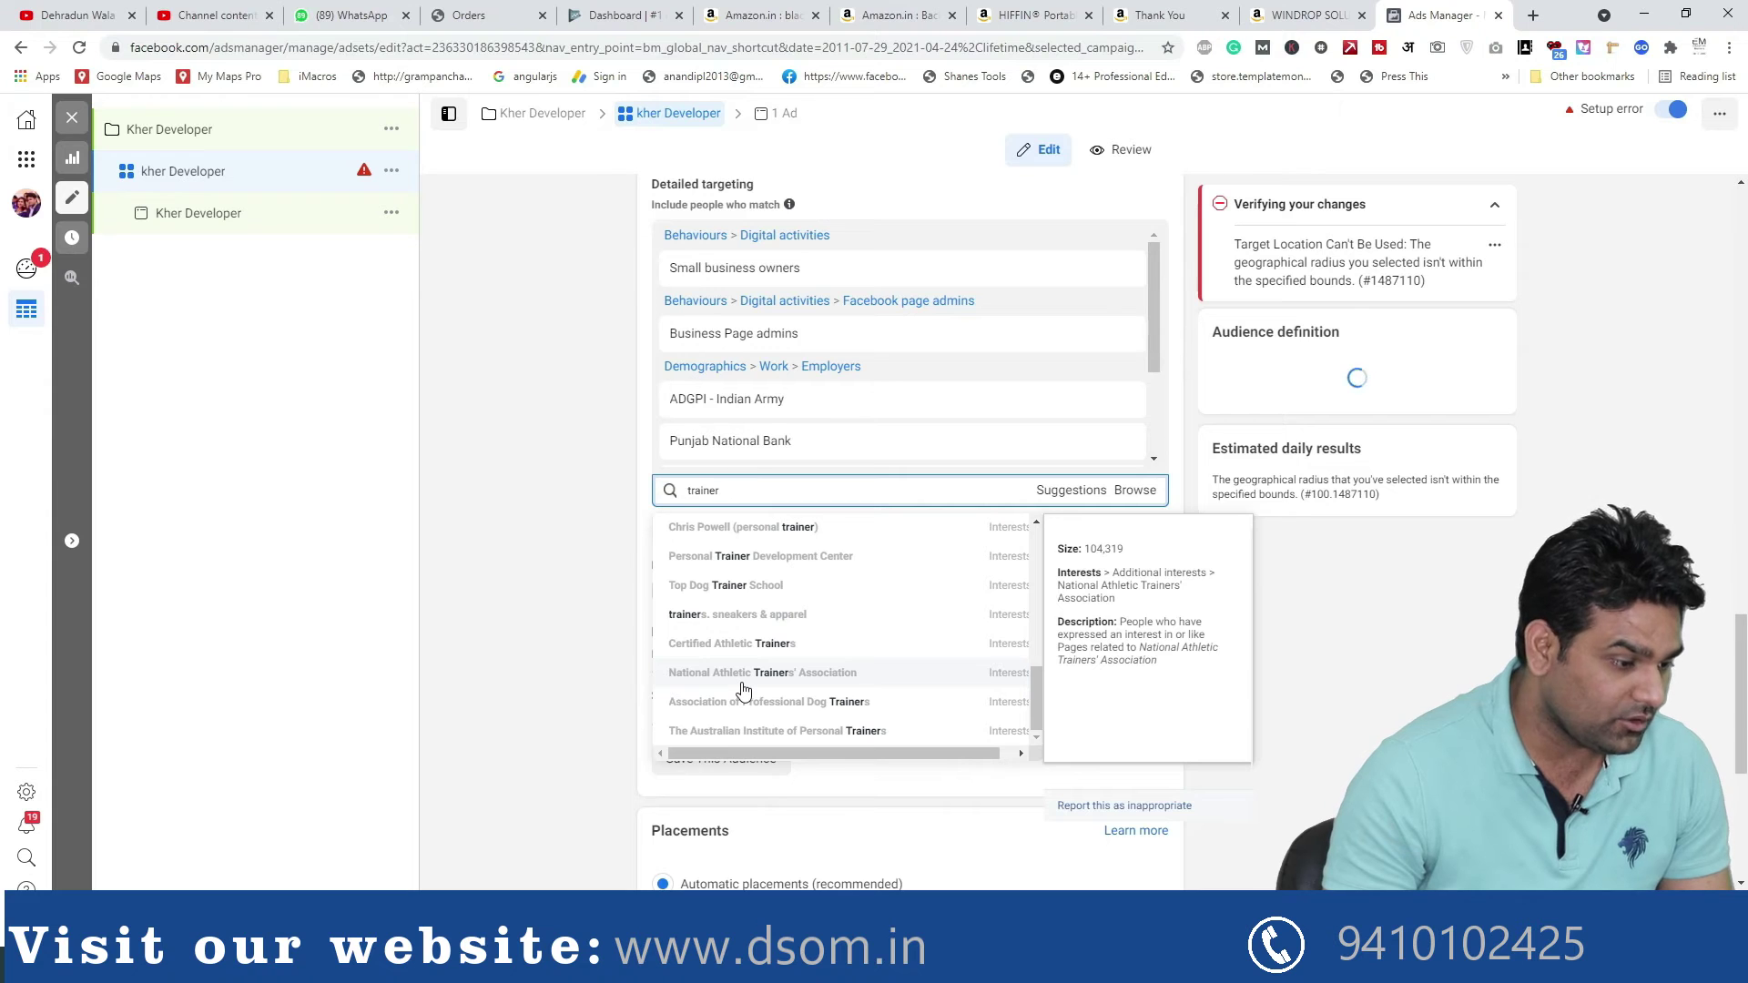
{"action": "scroll", "coordinate": [743, 690], "scroll_direction": "down", "scroll_amount": 1}
{"action": "mouse_move", "coordinate": [844, 598]}
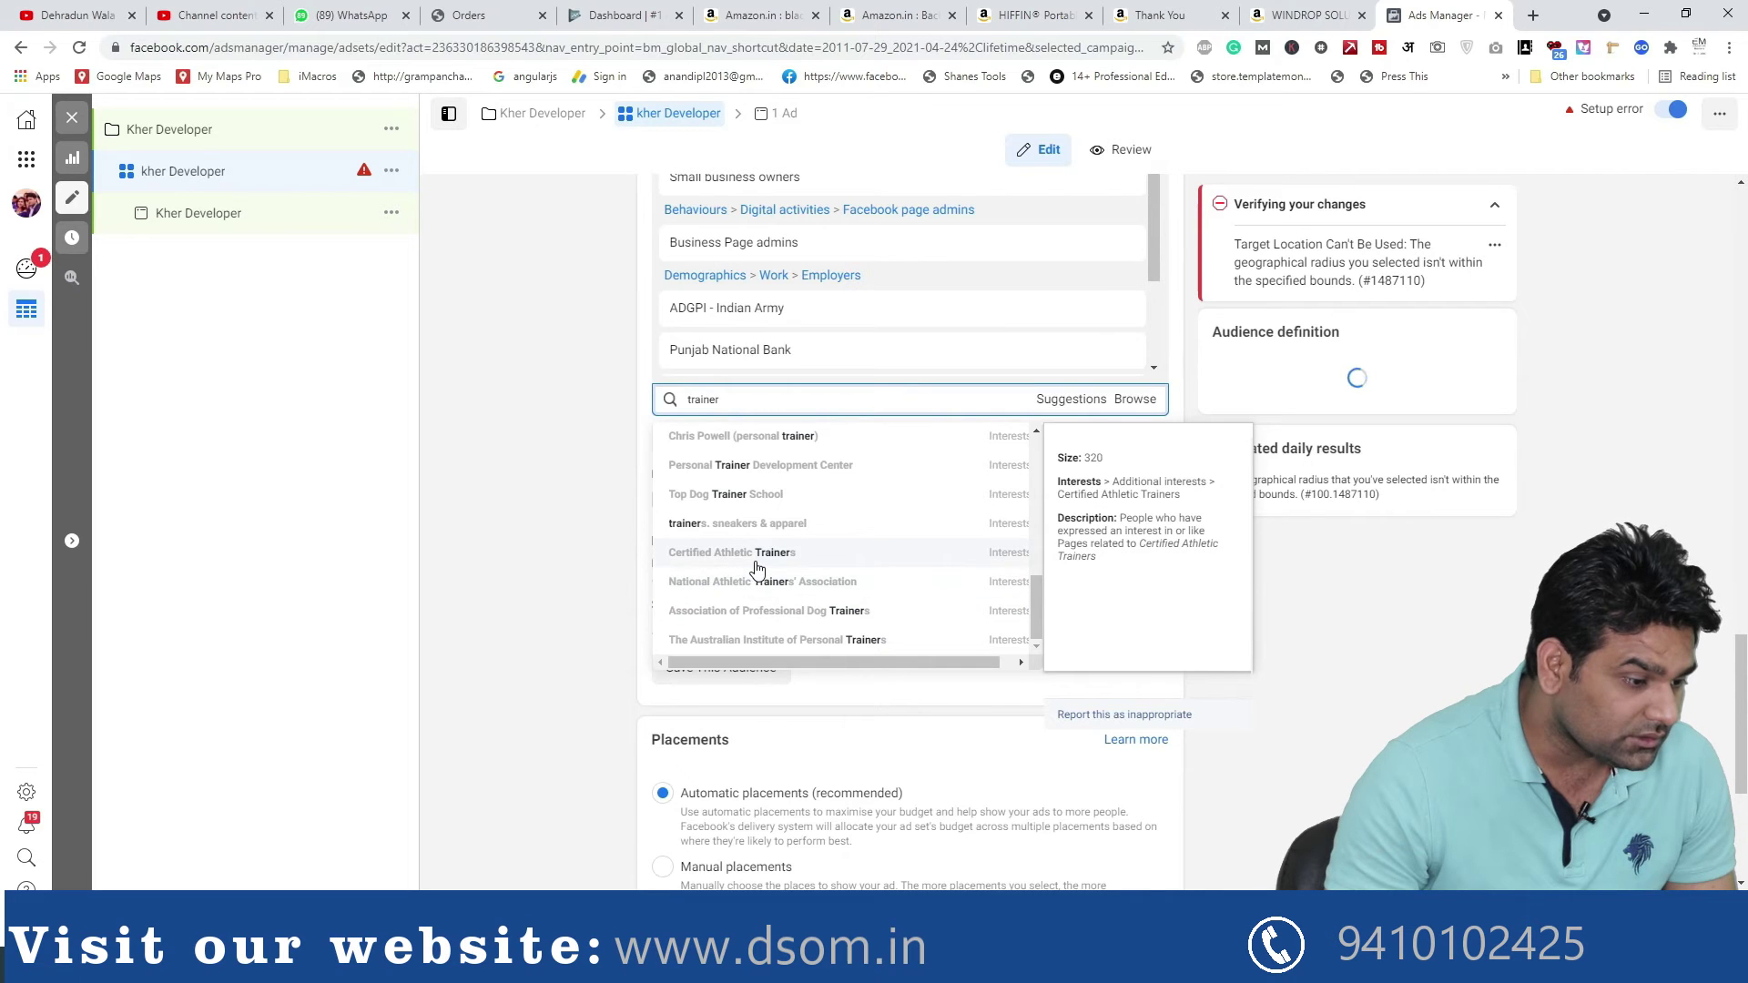
{"action": "scroll", "coordinate": [757, 569], "scroll_direction": "up", "scroll_amount": 5}
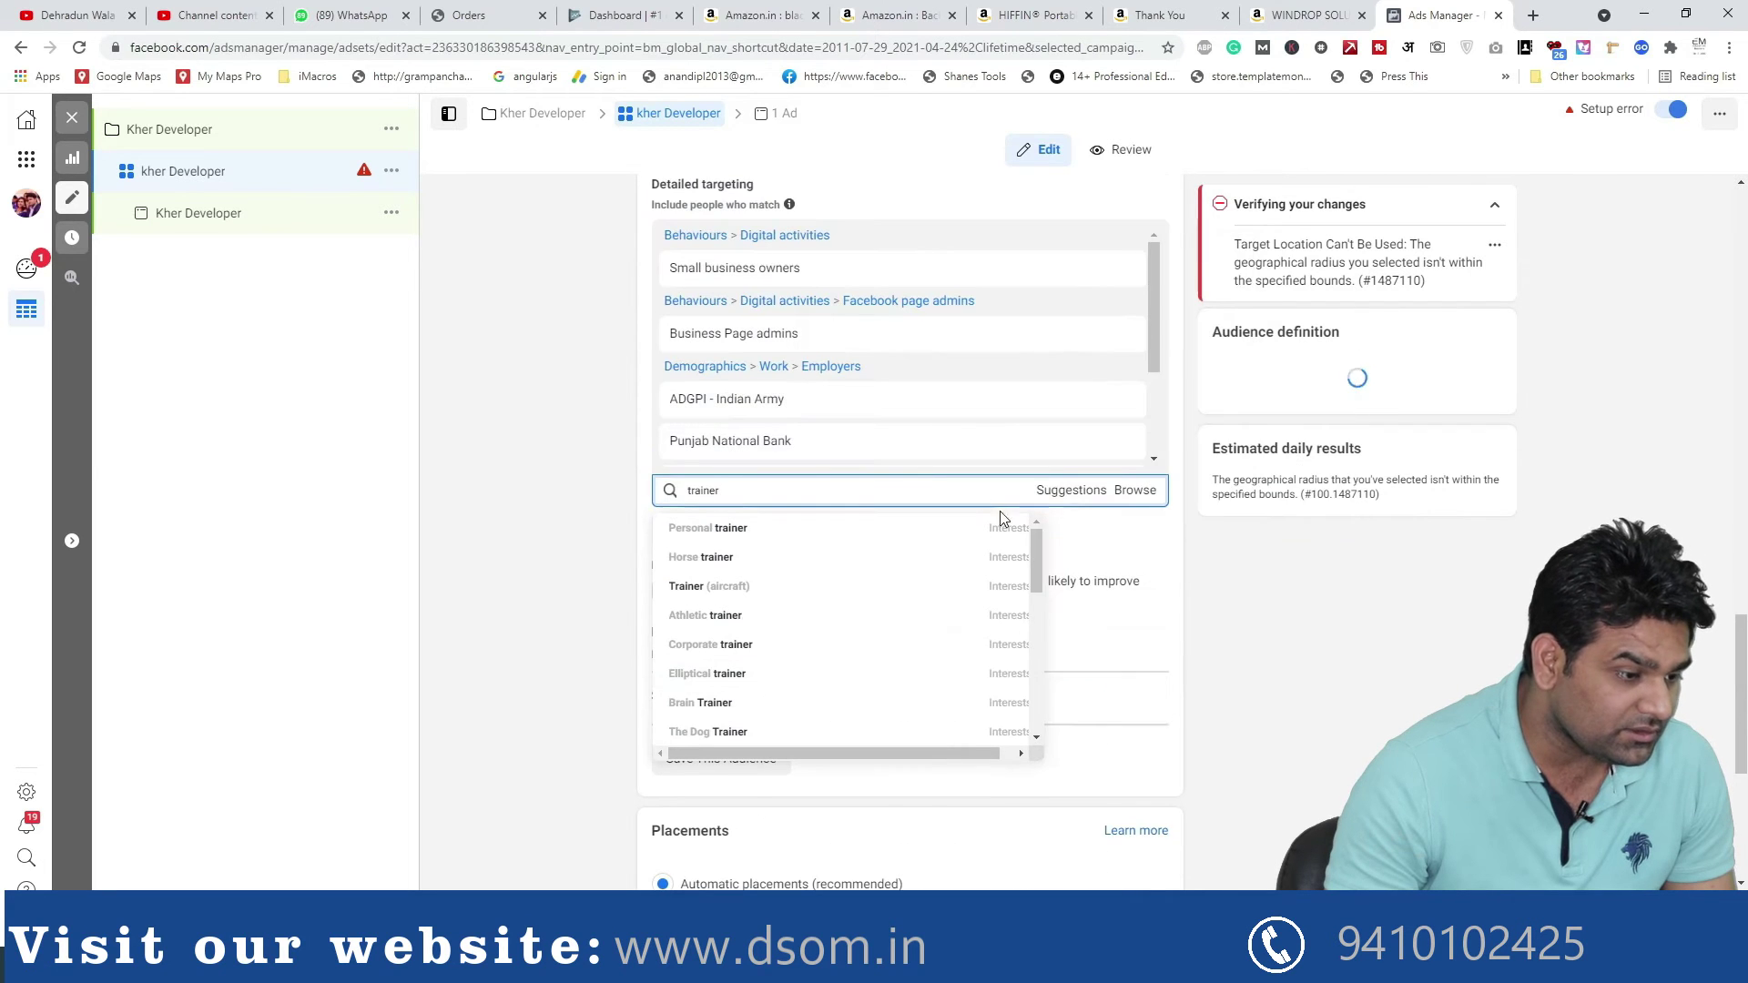
{"action": "key", "text": "Escape"}
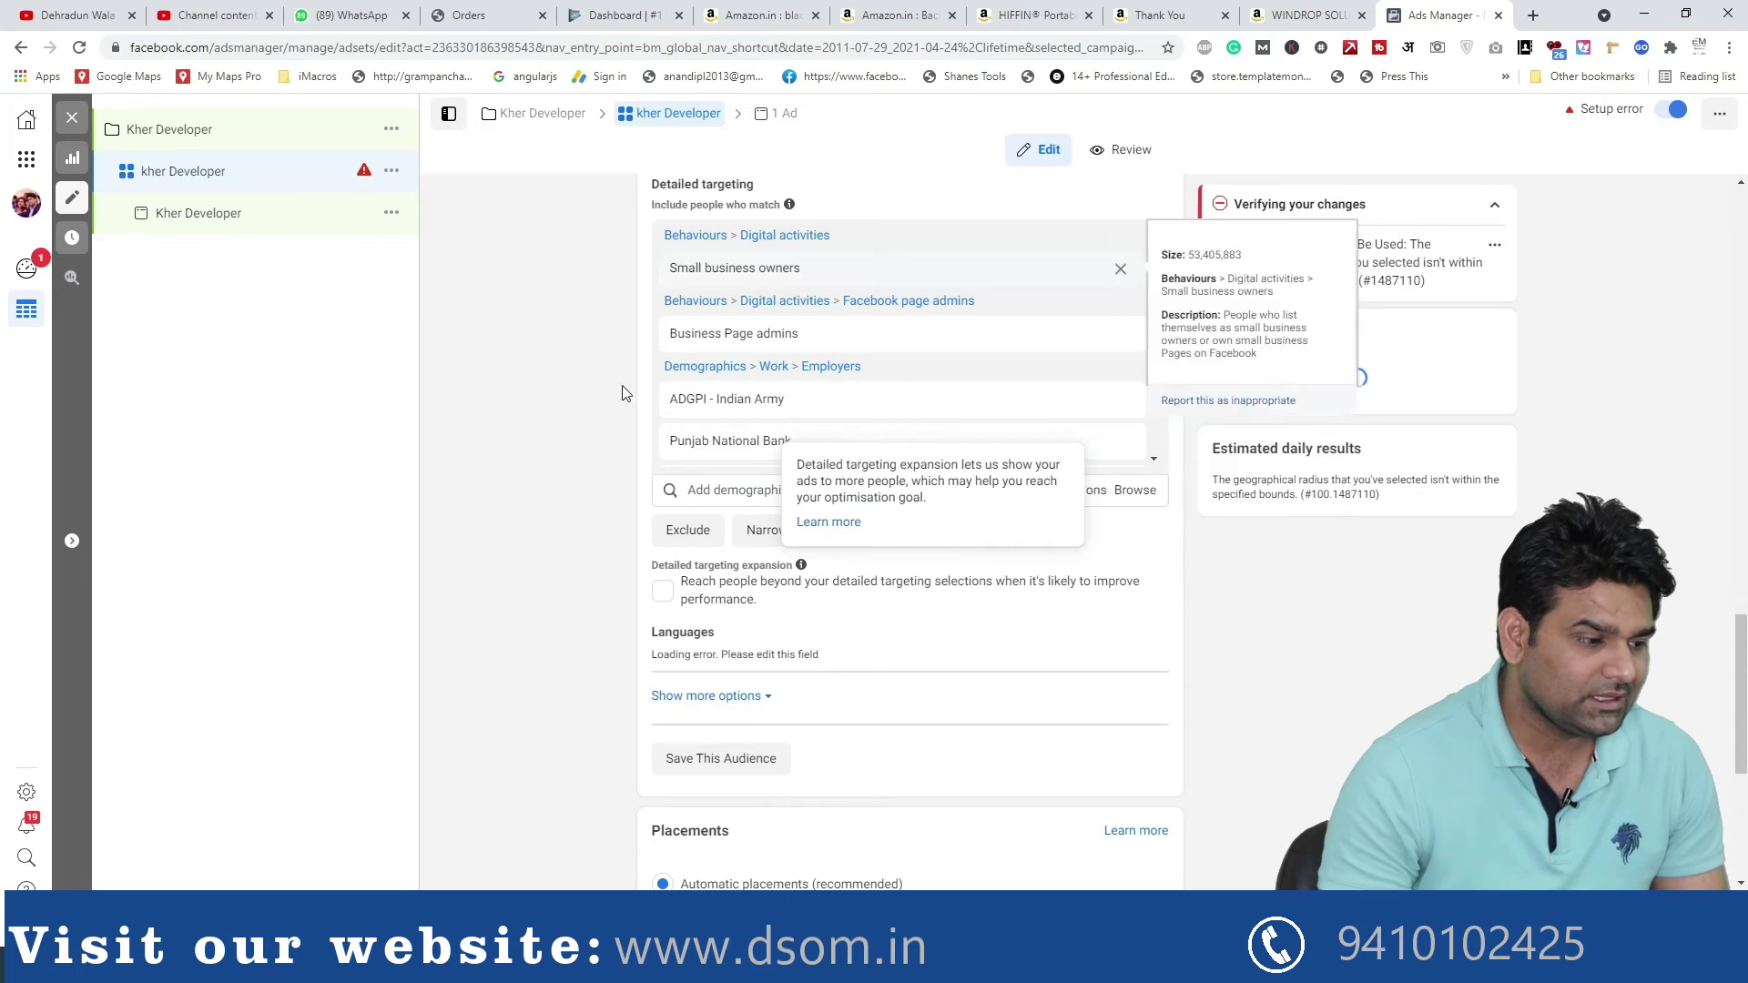
{"action": "scroll", "coordinate": [757, 346], "scroll_direction": "down", "scroll_amount": 3}
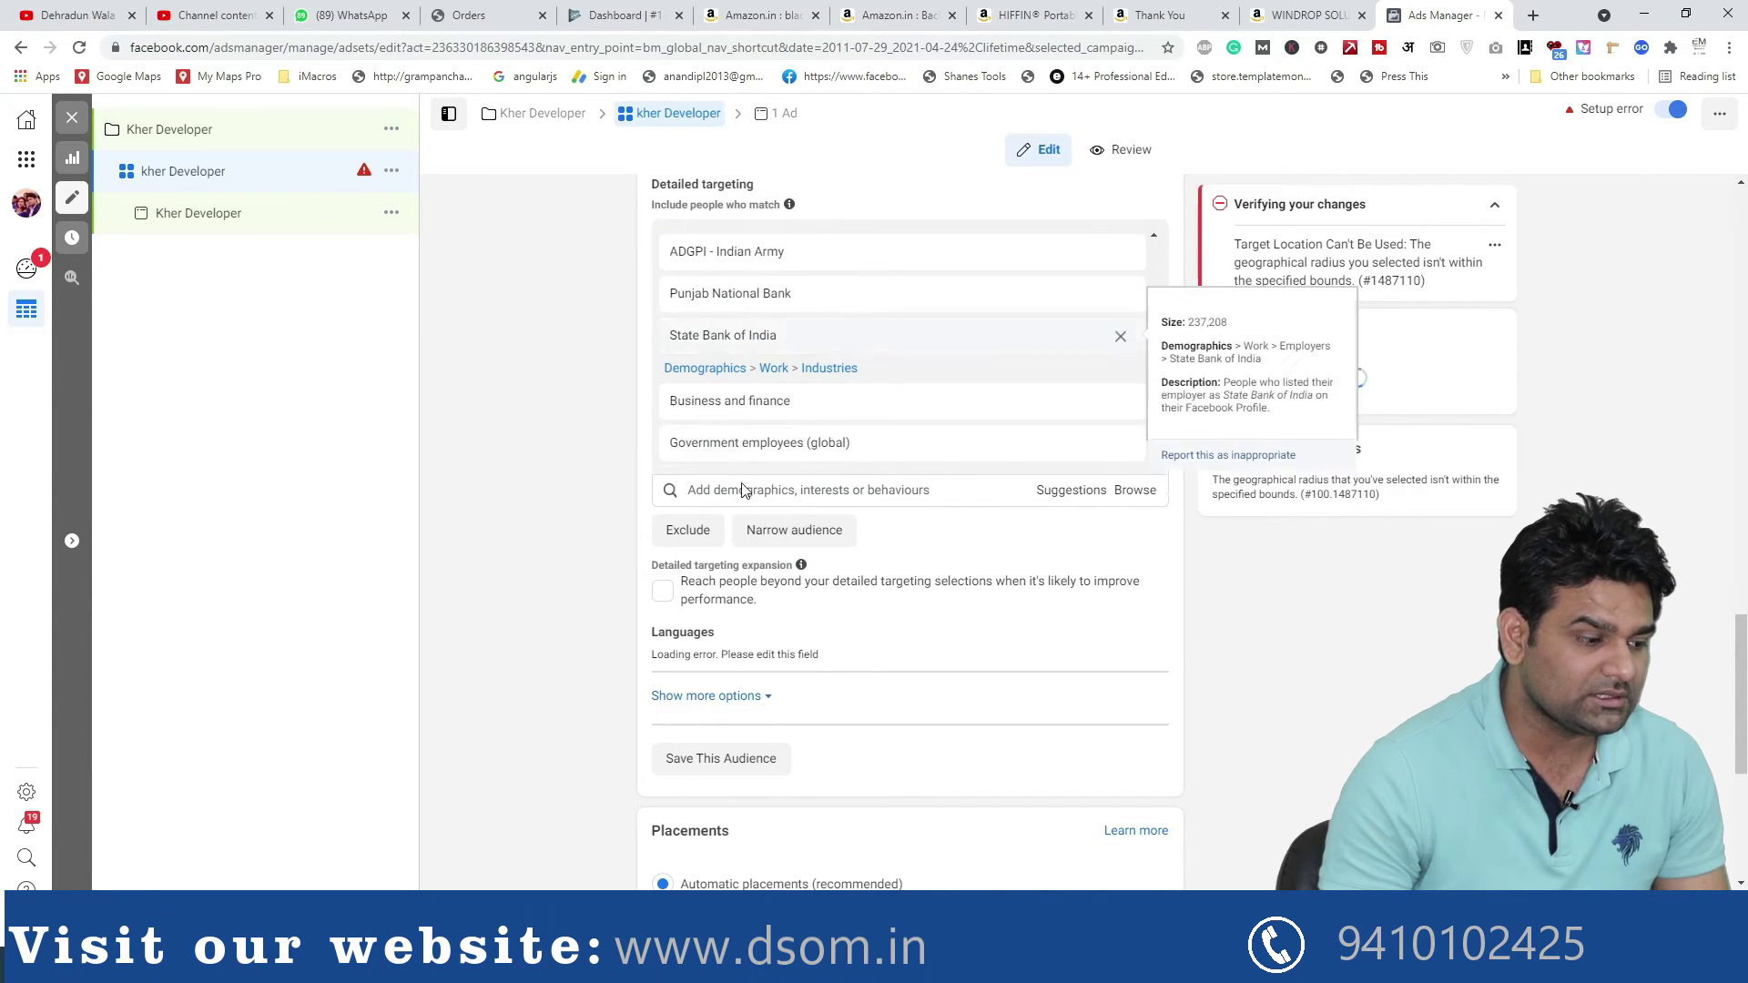
Switch detailed targeting expansion on and back off in the ad set's audience settings
{"action": "scroll", "coordinate": [744, 492], "scroll_direction": "down", "scroll_amount": 2}
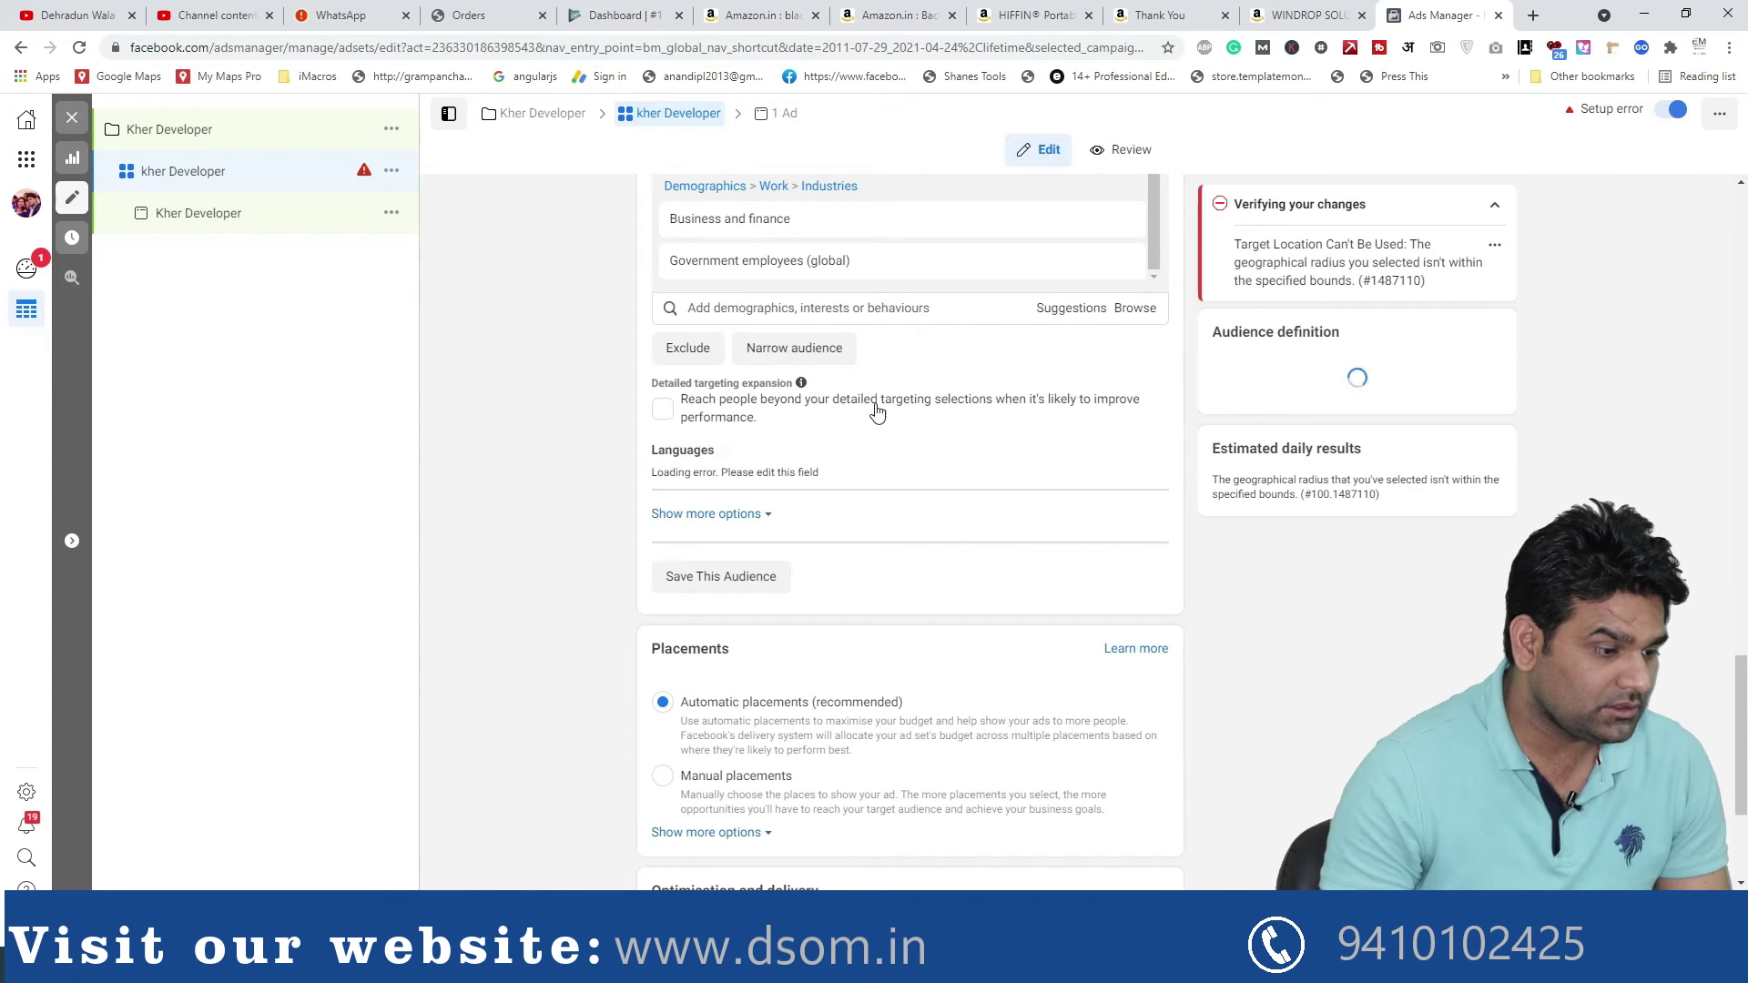
{"action": "left_click", "coordinate": [662, 411]}
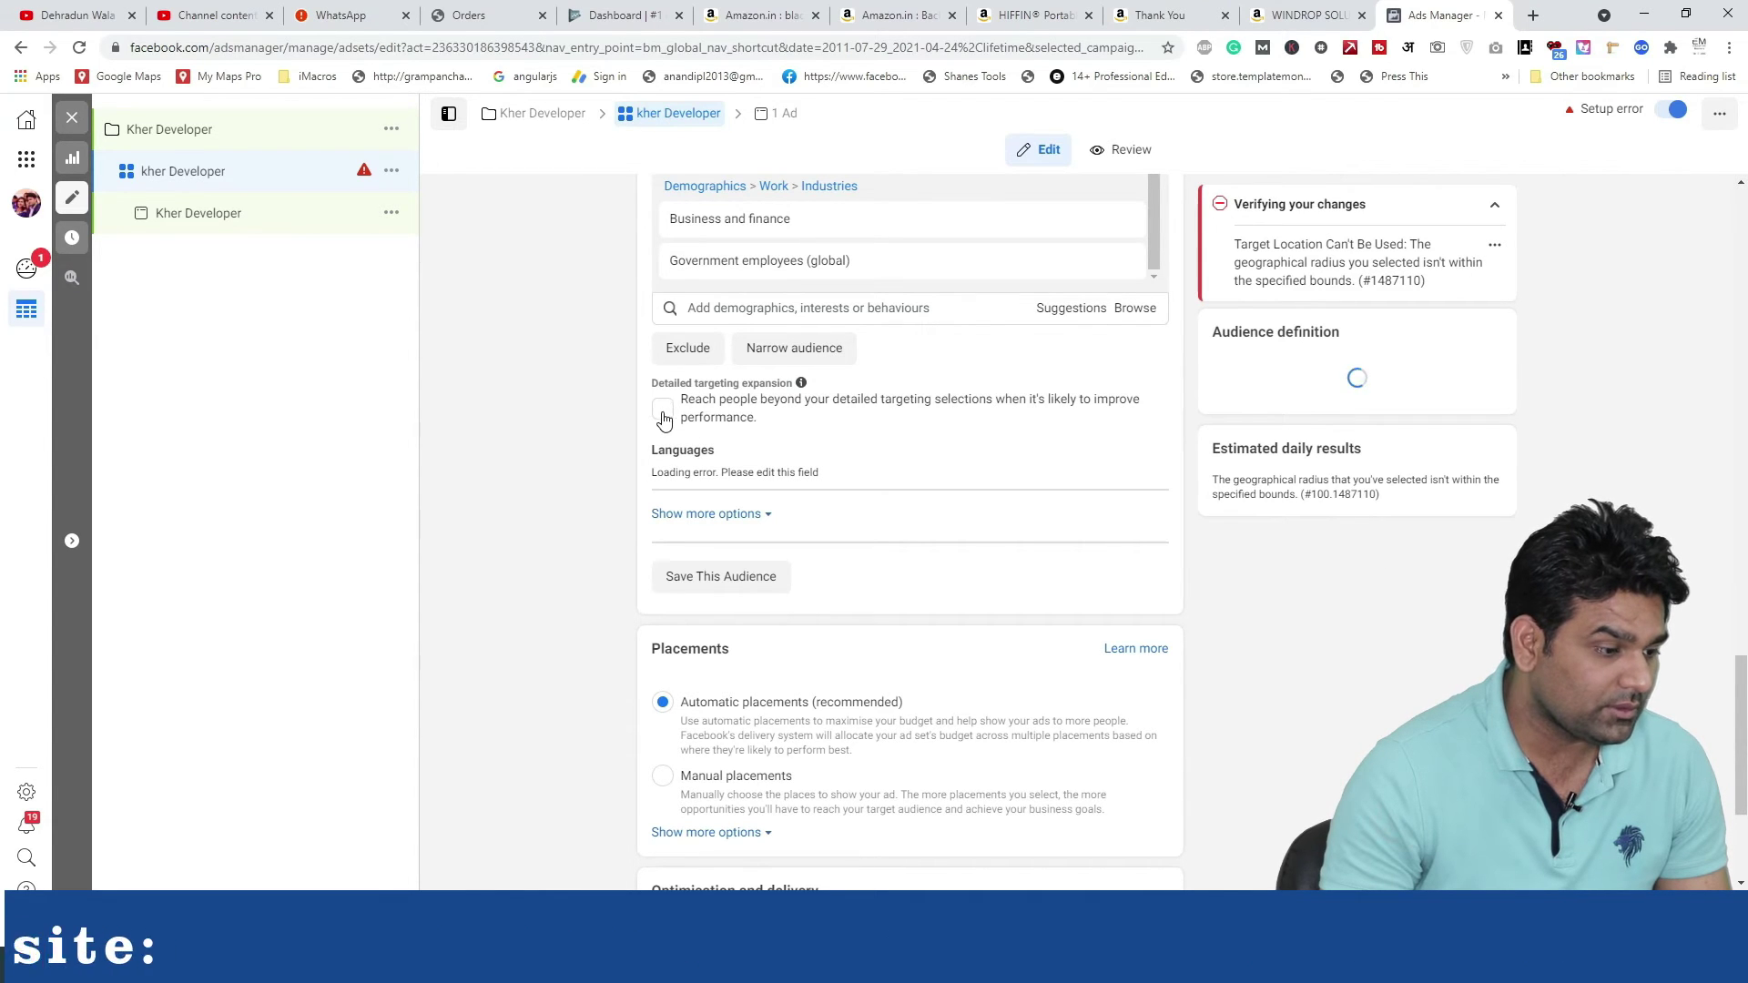
{"action": "left_click", "coordinate": [662, 412]}
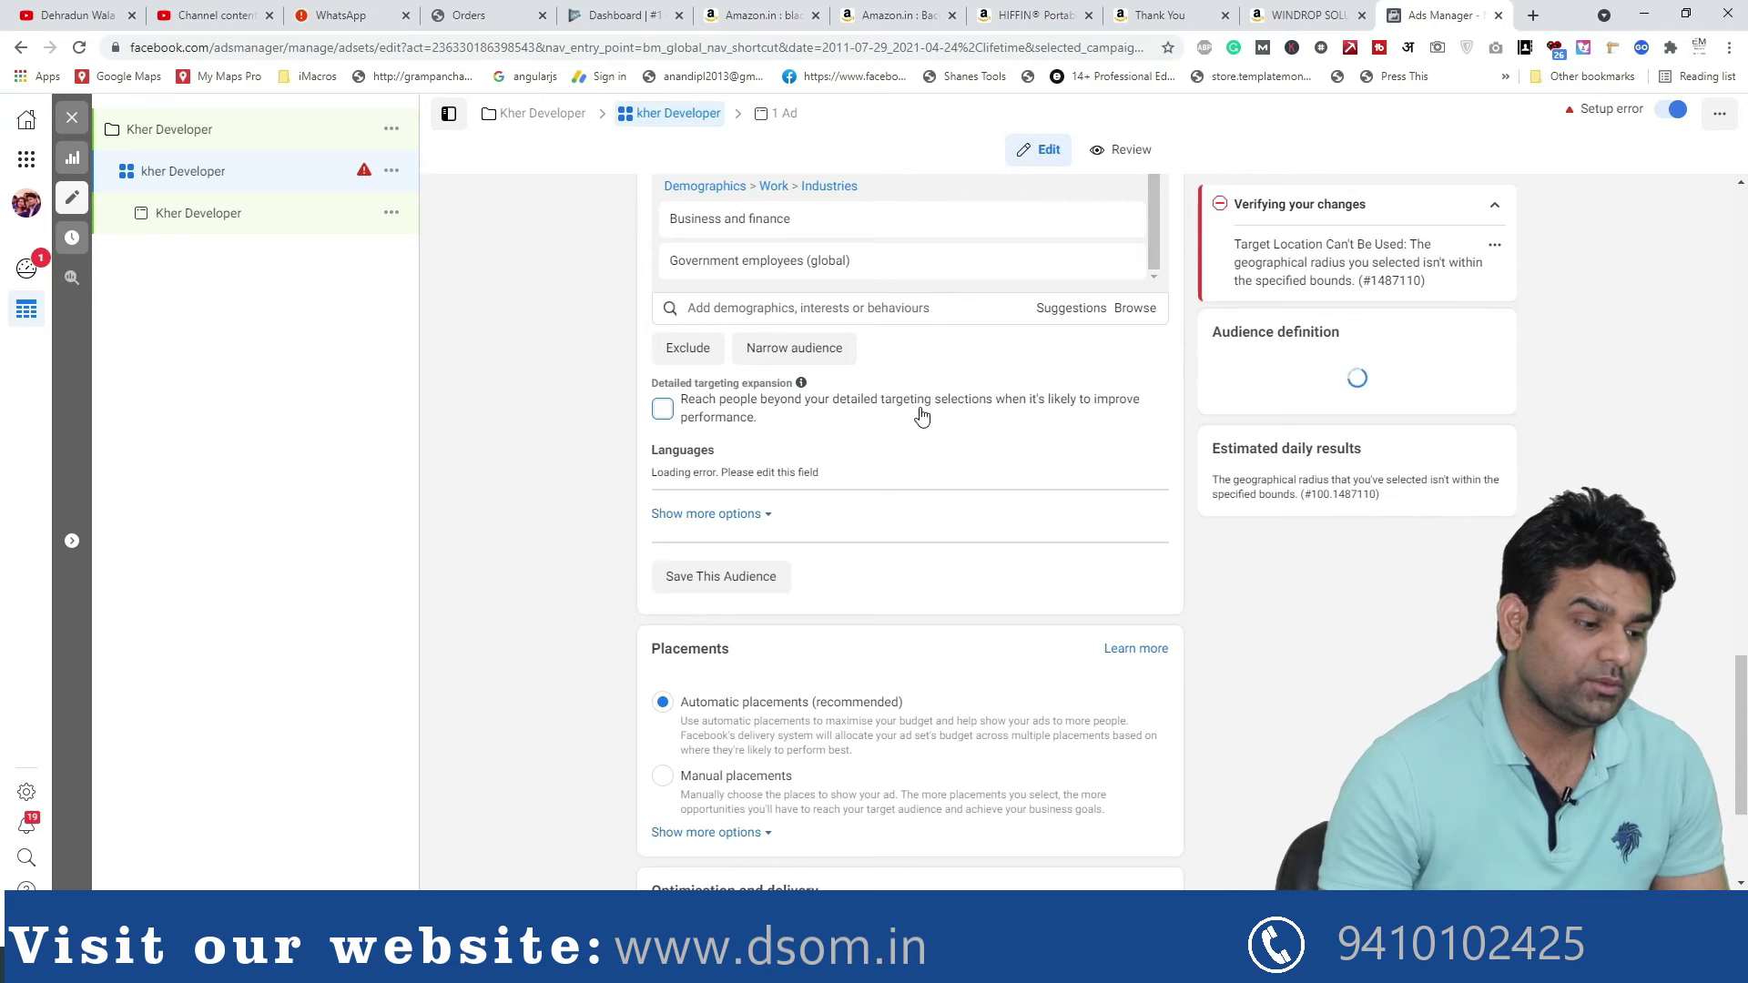
{"action": "scroll", "coordinate": [742, 471], "scroll_direction": "down", "scroll_amount": 1}
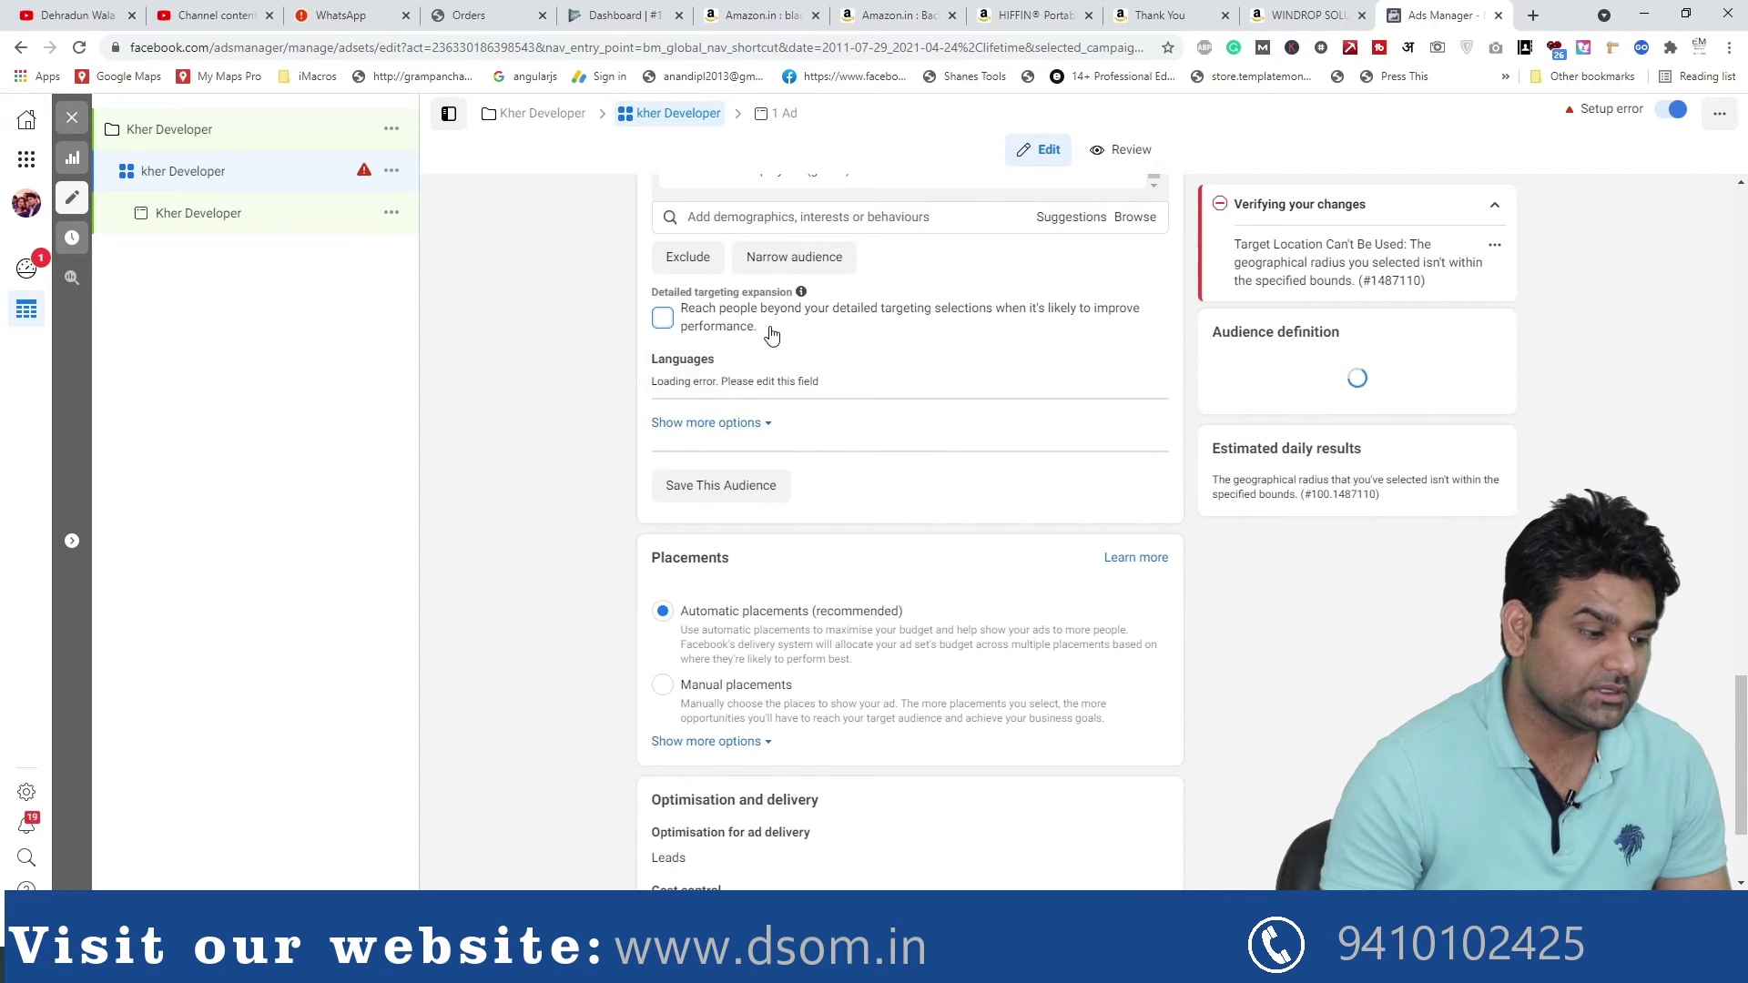
Expand the additional audience options, review the placements and delivery settings, and continue to the ad level
{"action": "left_click", "coordinate": [764, 423]}
{"action": "scroll", "coordinate": [728, 492], "scroll_direction": "down", "scroll_amount": 3}
{"action": "scroll", "coordinate": [728, 491], "scroll_direction": "up", "scroll_amount": 4}
{"action": "scroll", "coordinate": [729, 555], "scroll_direction": "down", "scroll_amount": 4}
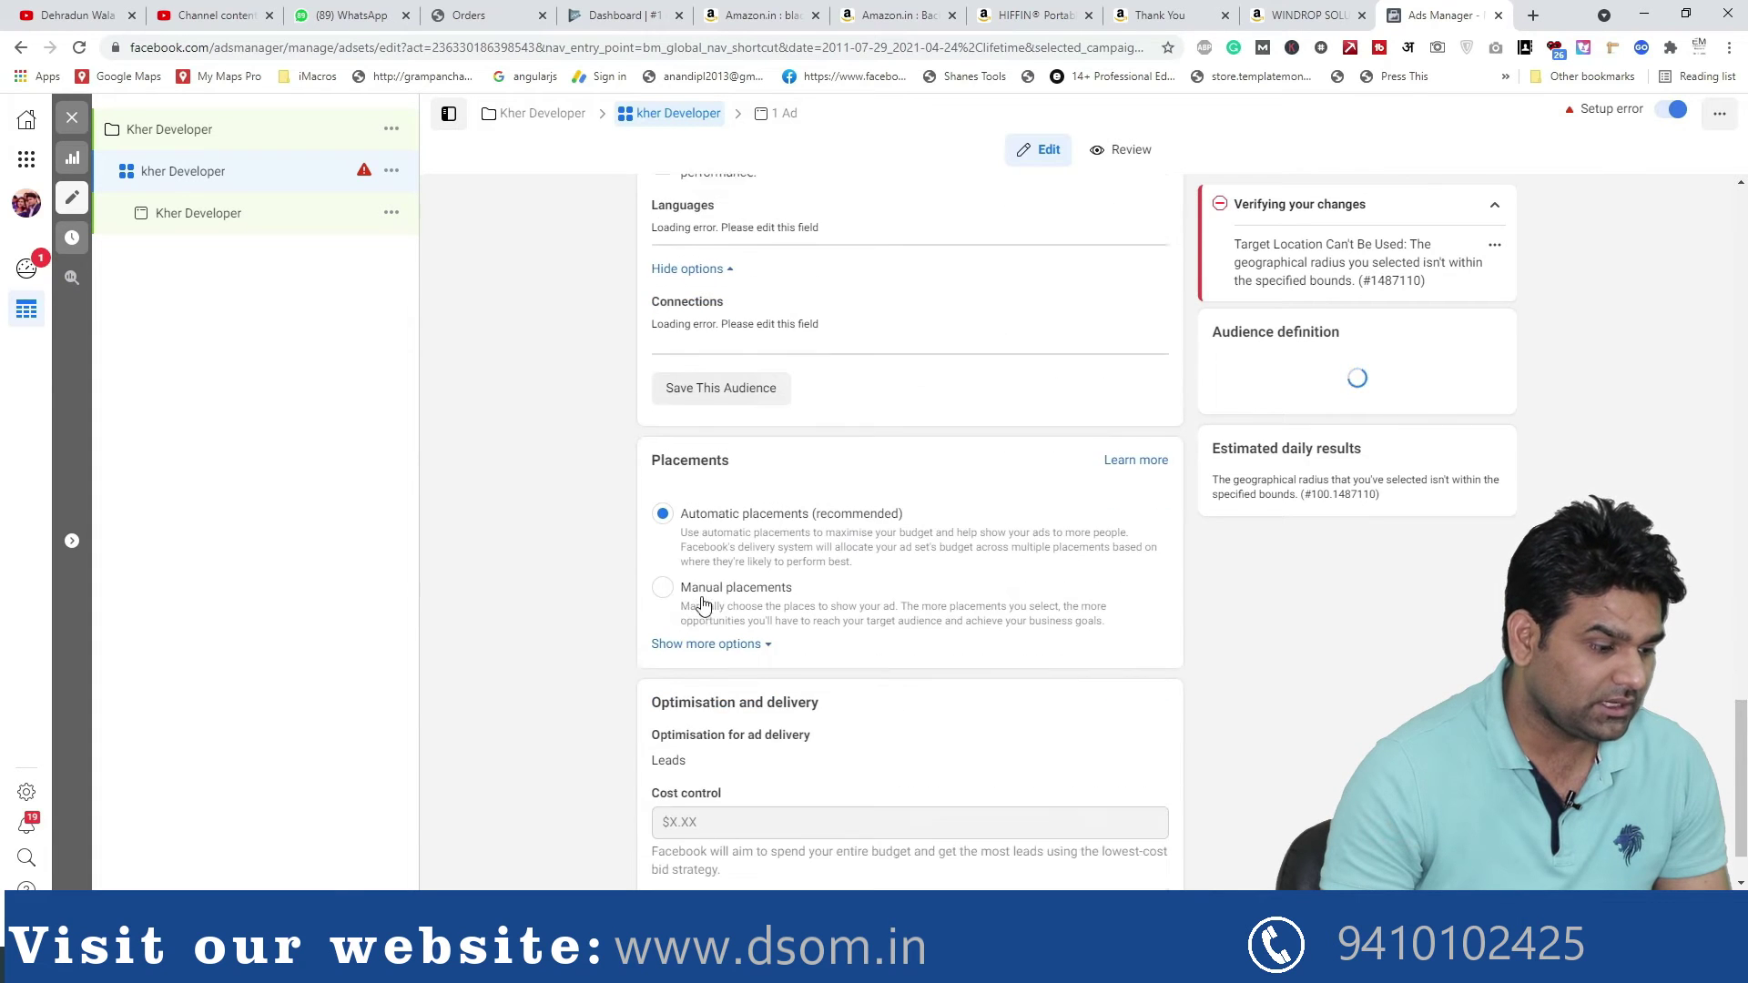
{"action": "scroll", "coordinate": [728, 569], "scroll_direction": "down", "scroll_amount": 1}
{"action": "left_click", "coordinate": [1630, 910]}
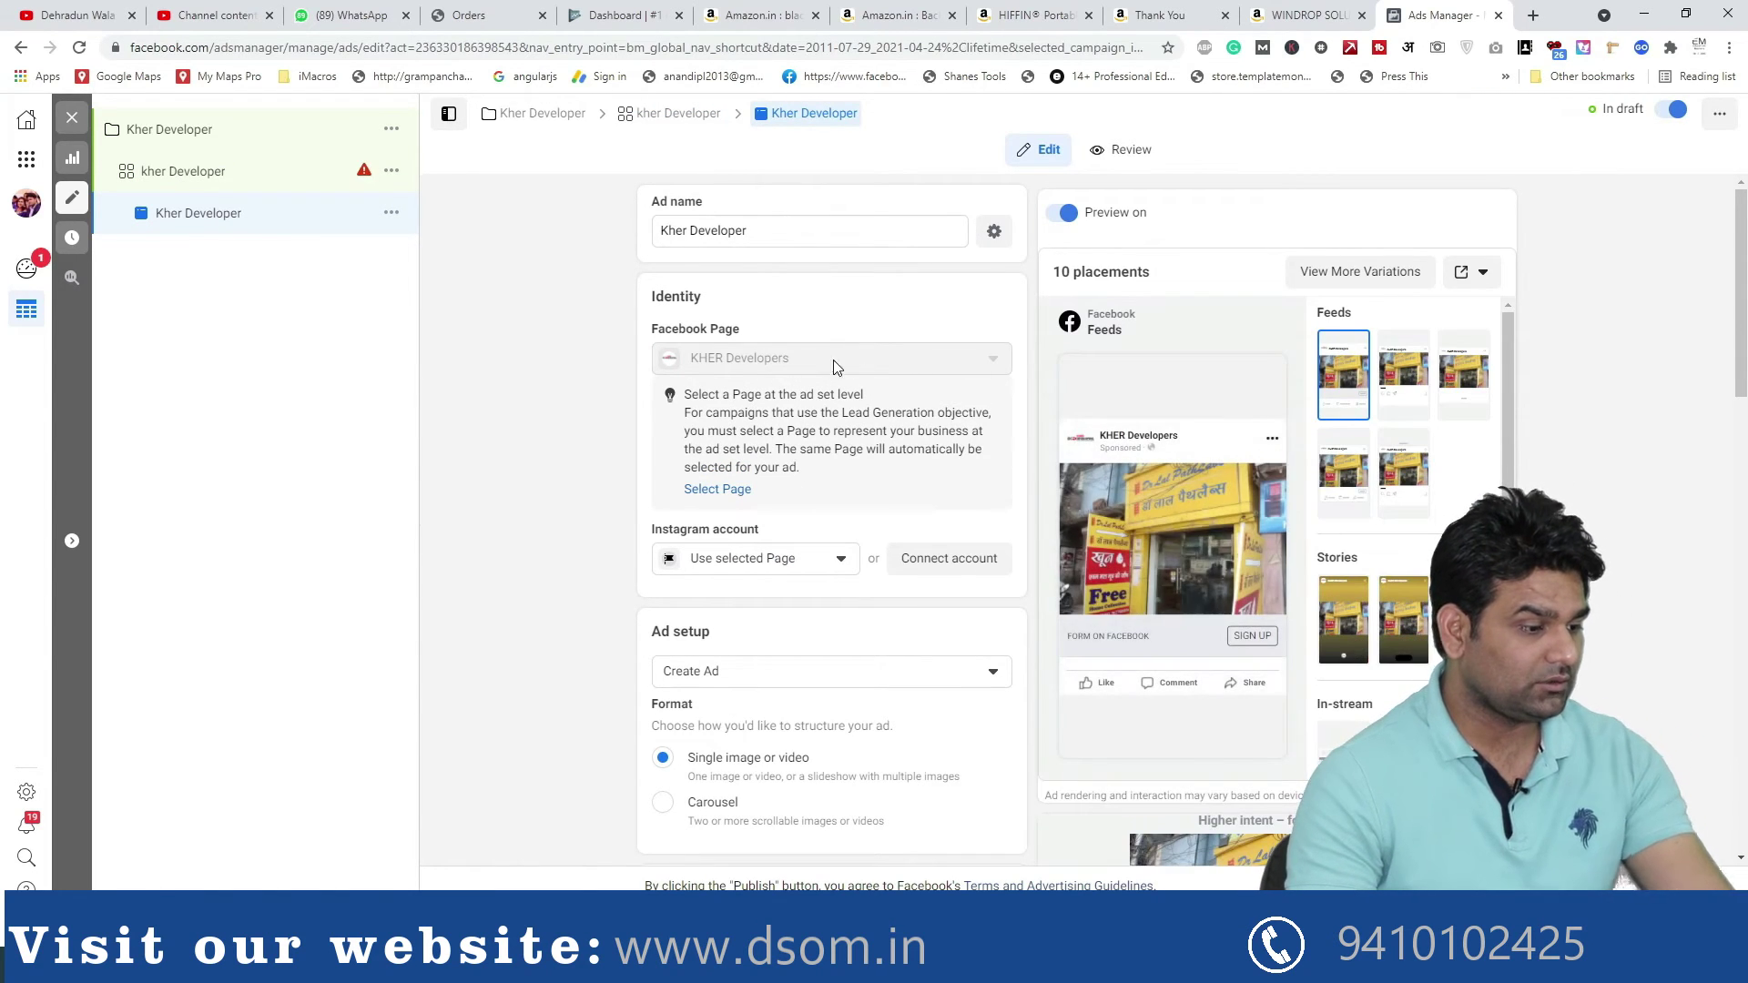
Check the Instagram account choices in the ad's Identity section, keeping the selected Page
{"action": "left_click", "coordinate": [838, 558]}
{"action": "left_click", "coordinate": [764, 632]}
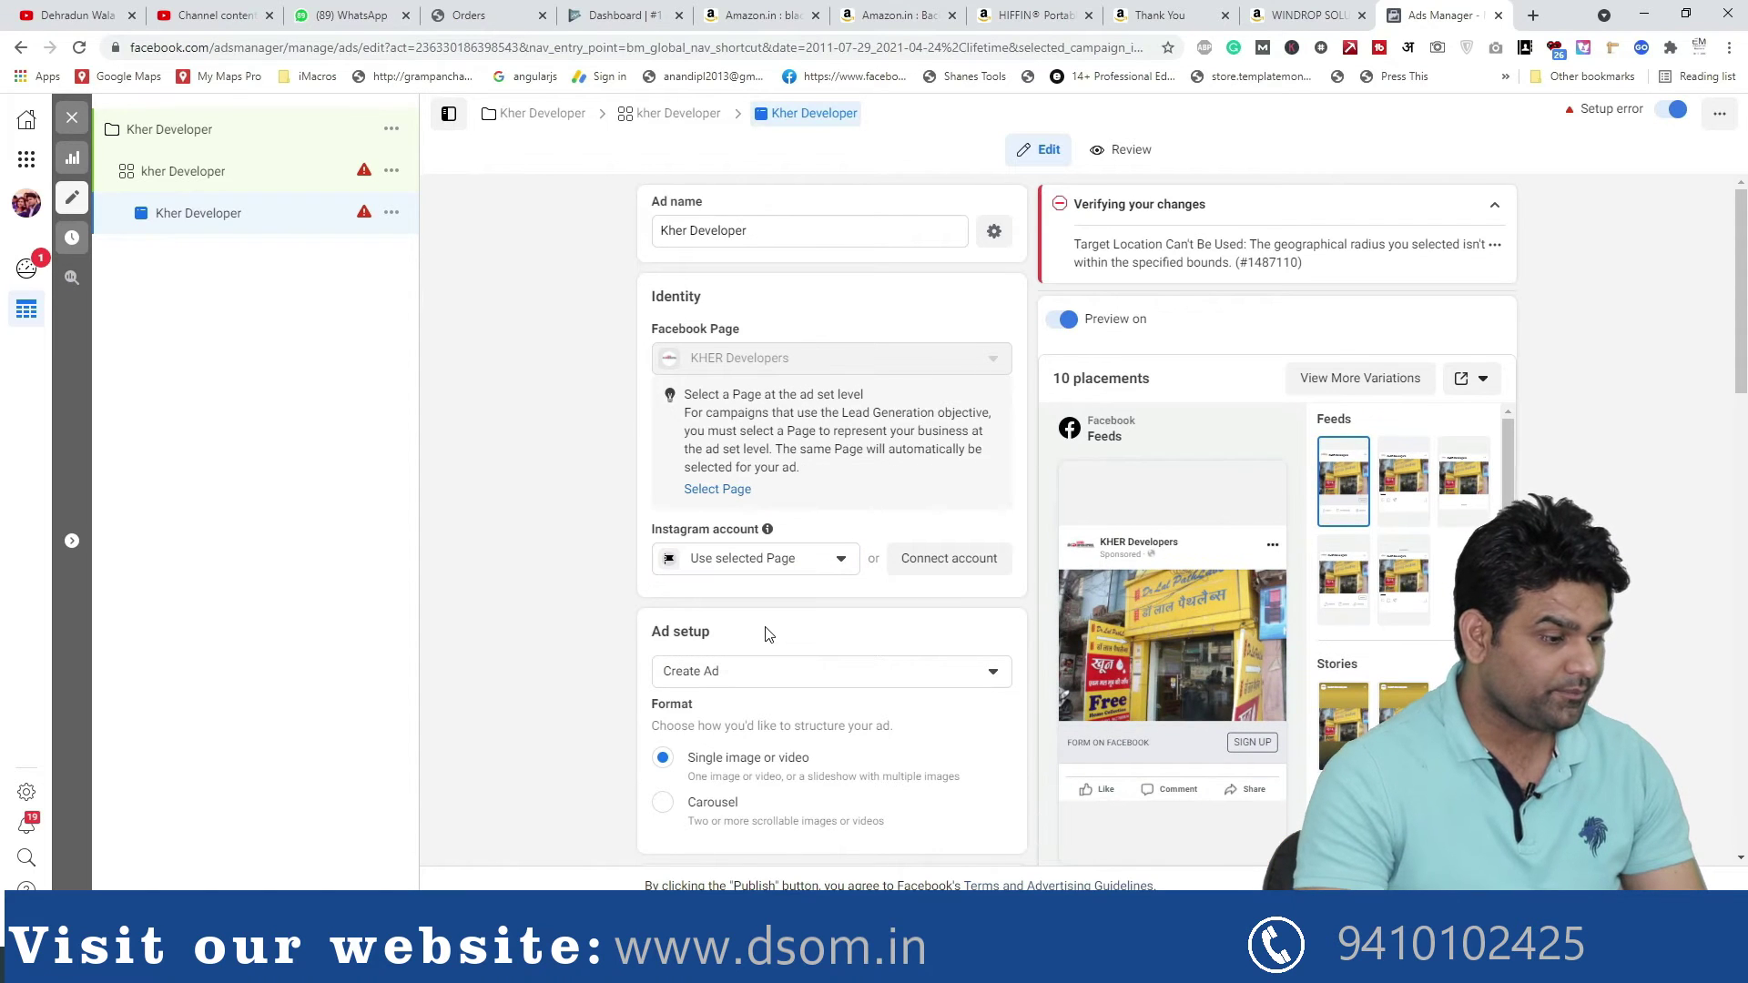
{"action": "left_click", "coordinate": [807, 572]}
{"action": "left_click", "coordinate": [822, 542]}
{"action": "scroll", "coordinate": [765, 560], "scroll_direction": "down", "scroll_amount": 2}
{"action": "scroll", "coordinate": [802, 446], "scroll_direction": "up", "scroll_amount": 2}
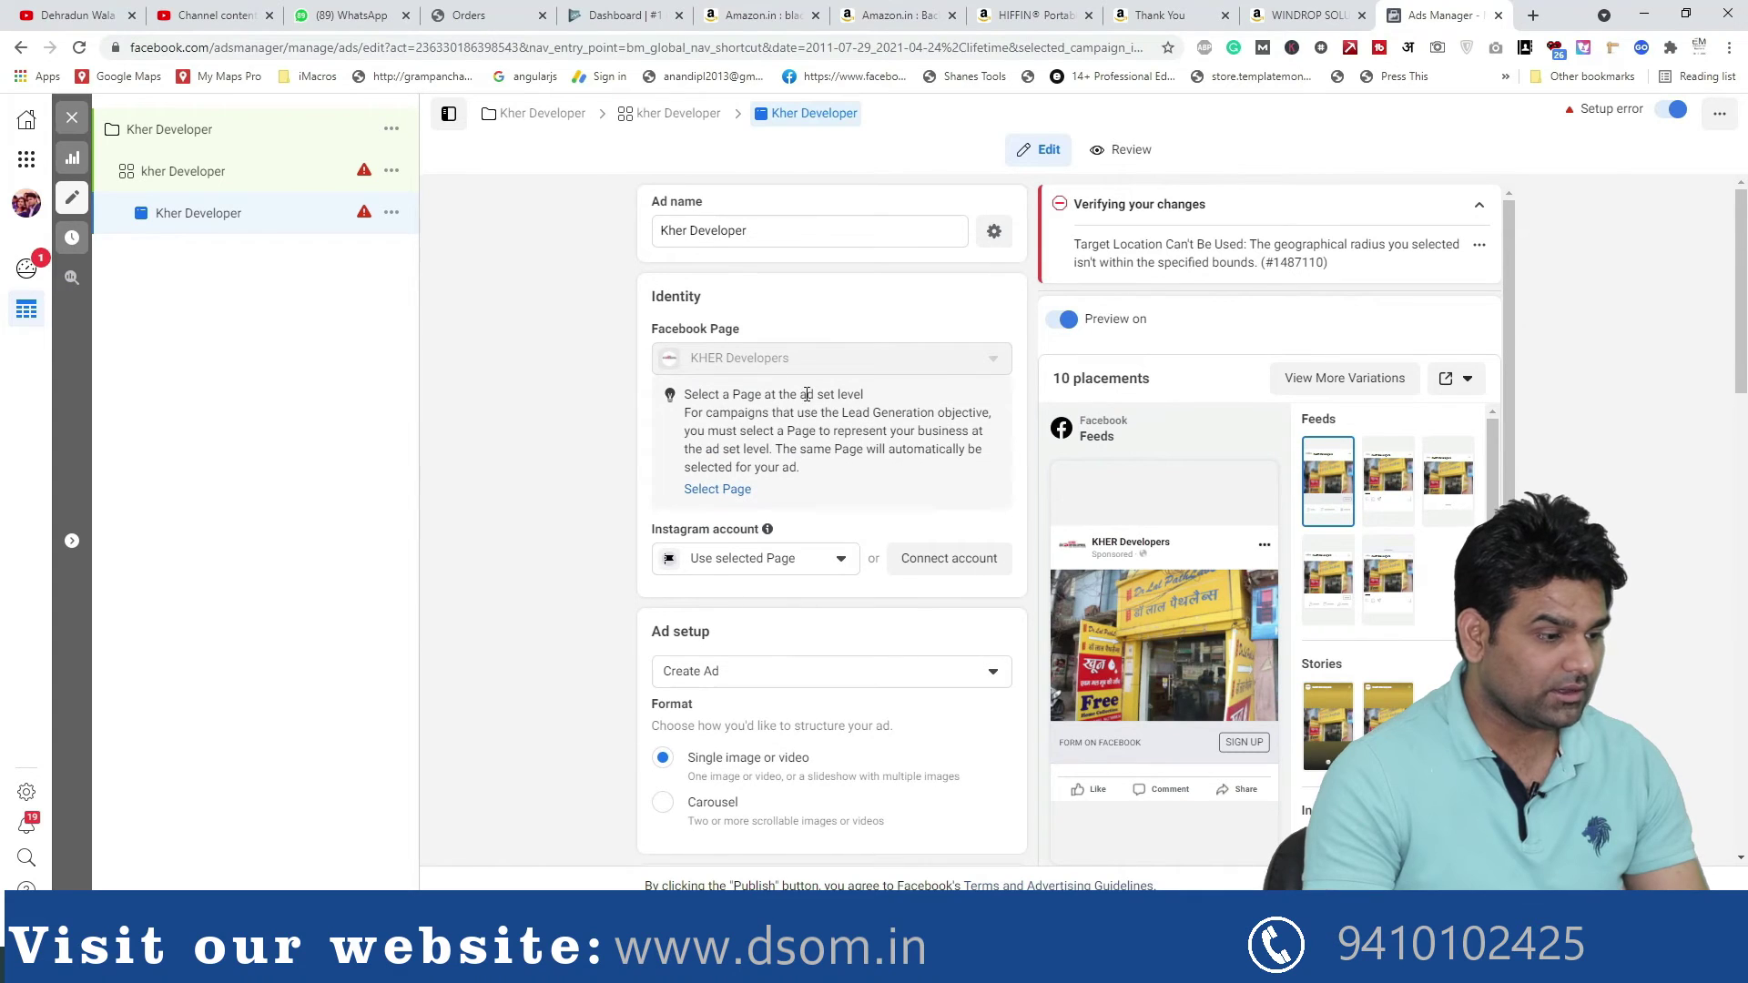
Remove all current media from the ad creative and open the image selection for new media
{"action": "scroll", "coordinate": [801, 382], "scroll_direction": "down", "scroll_amount": 5}
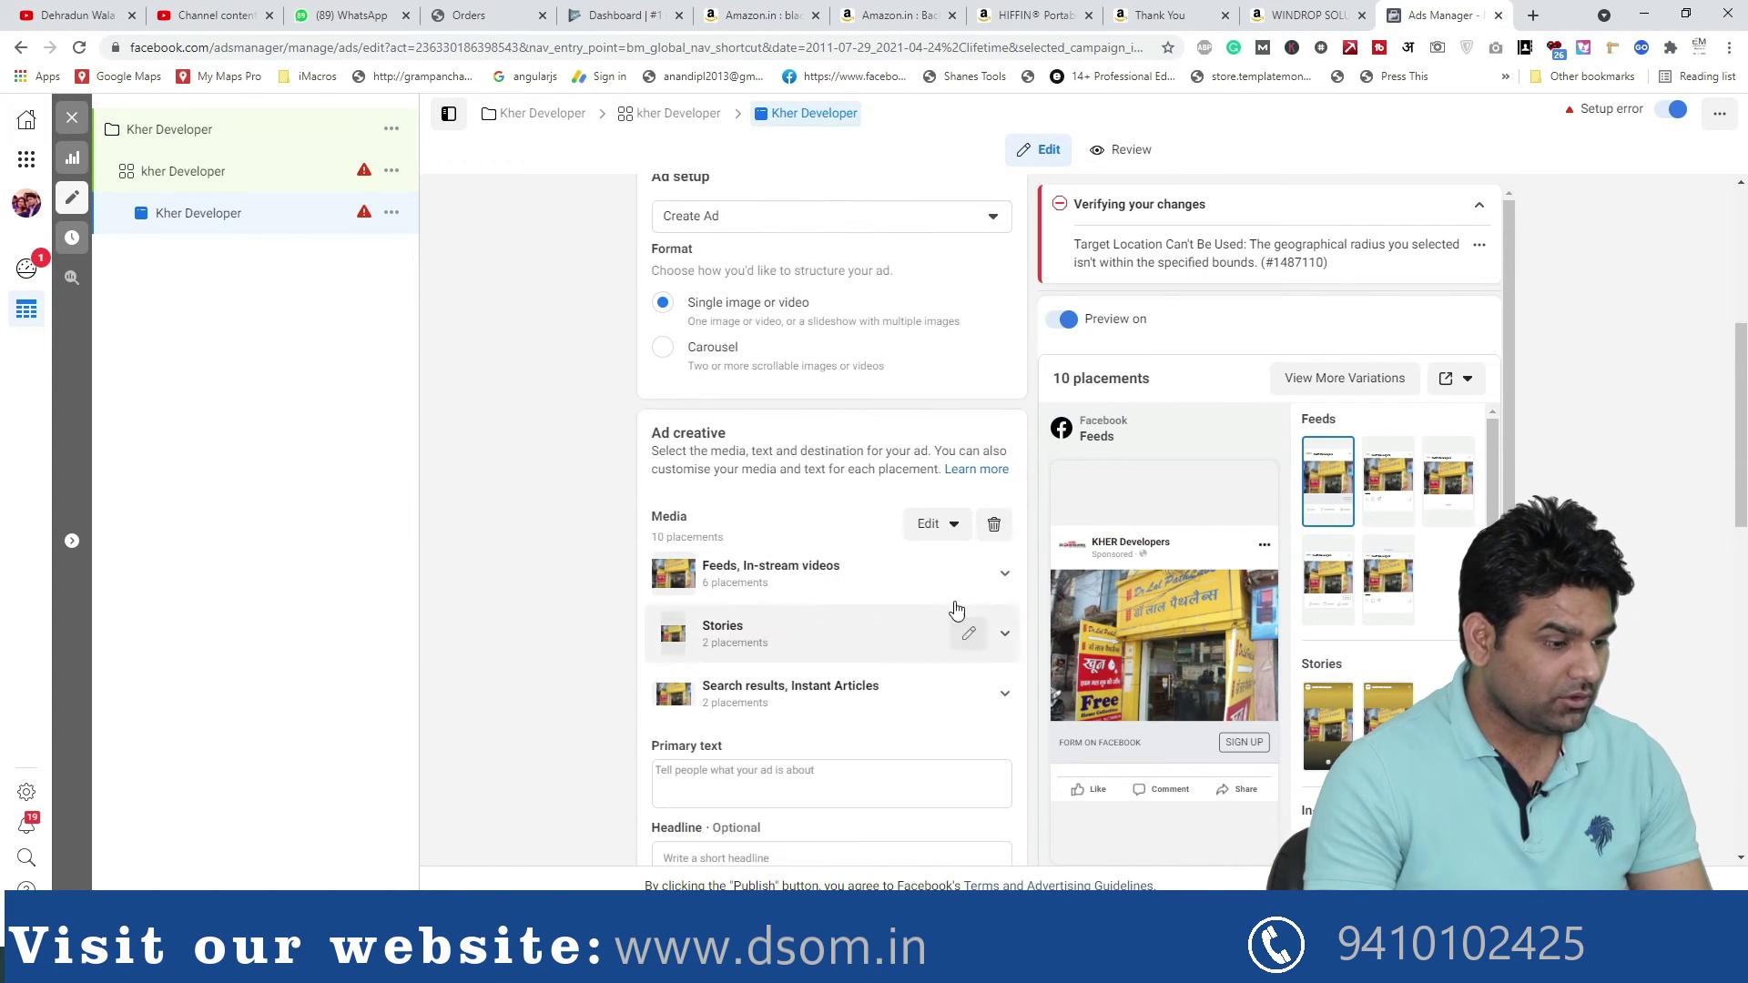
{"action": "left_click", "coordinate": [994, 528]}
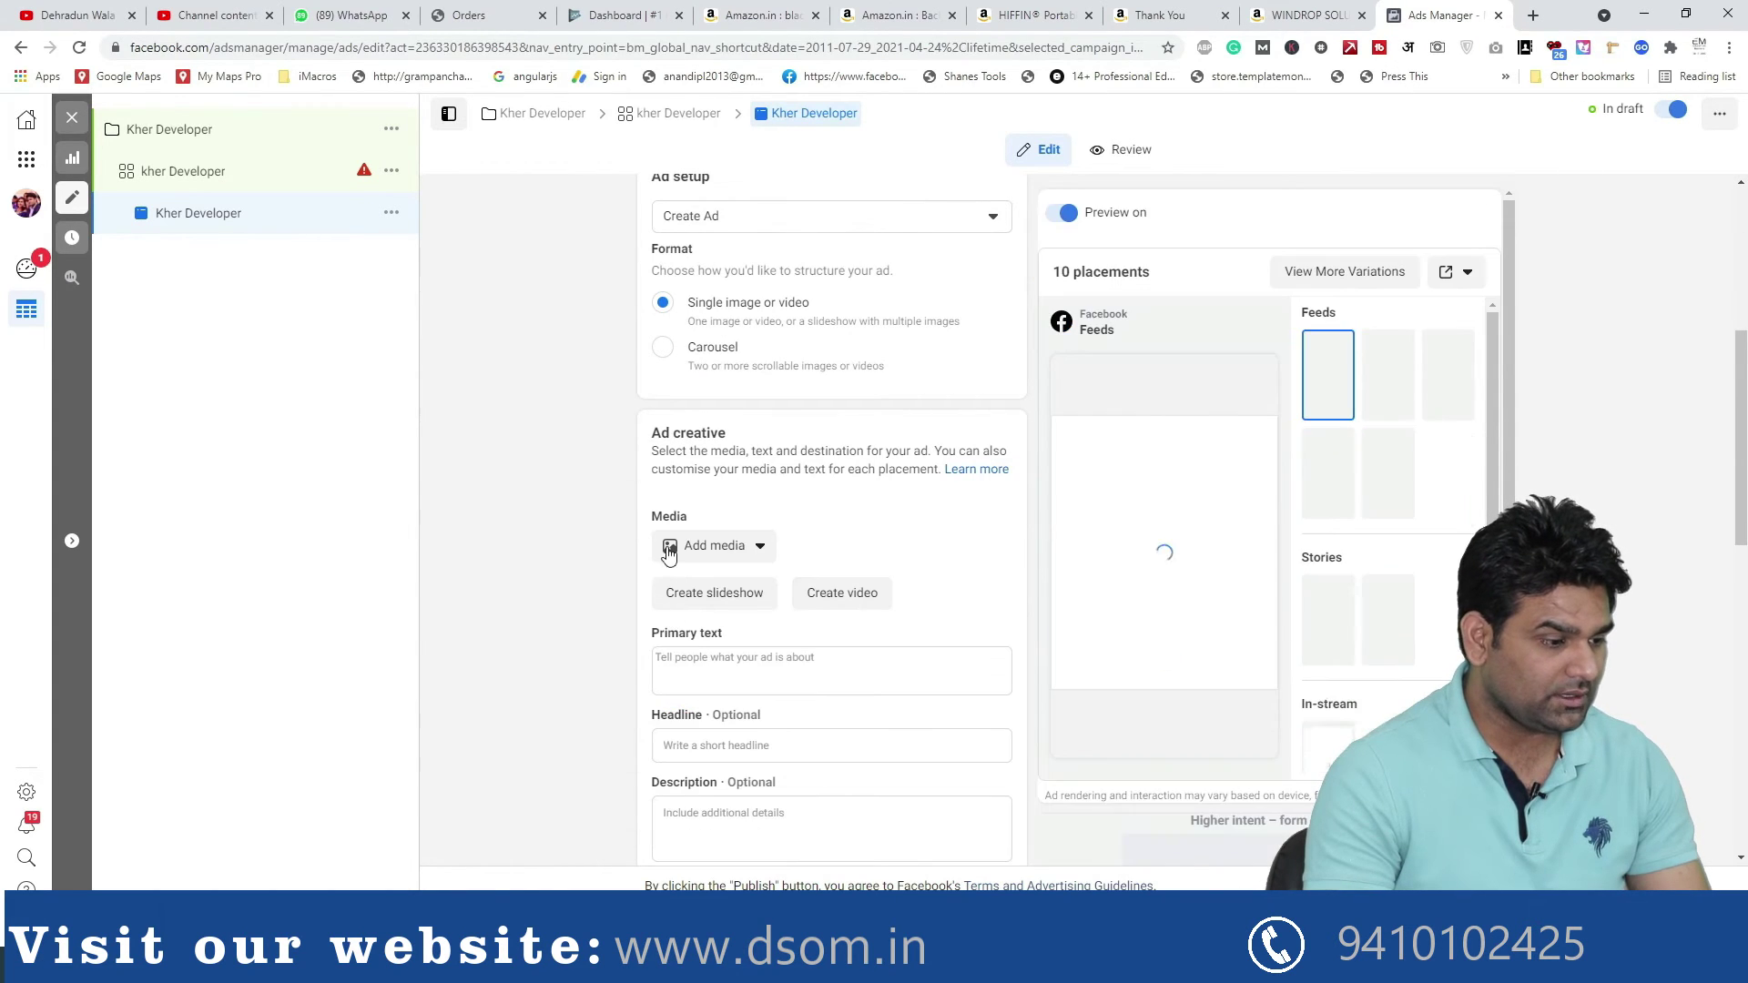
{"action": "left_click", "coordinate": [758, 547]}
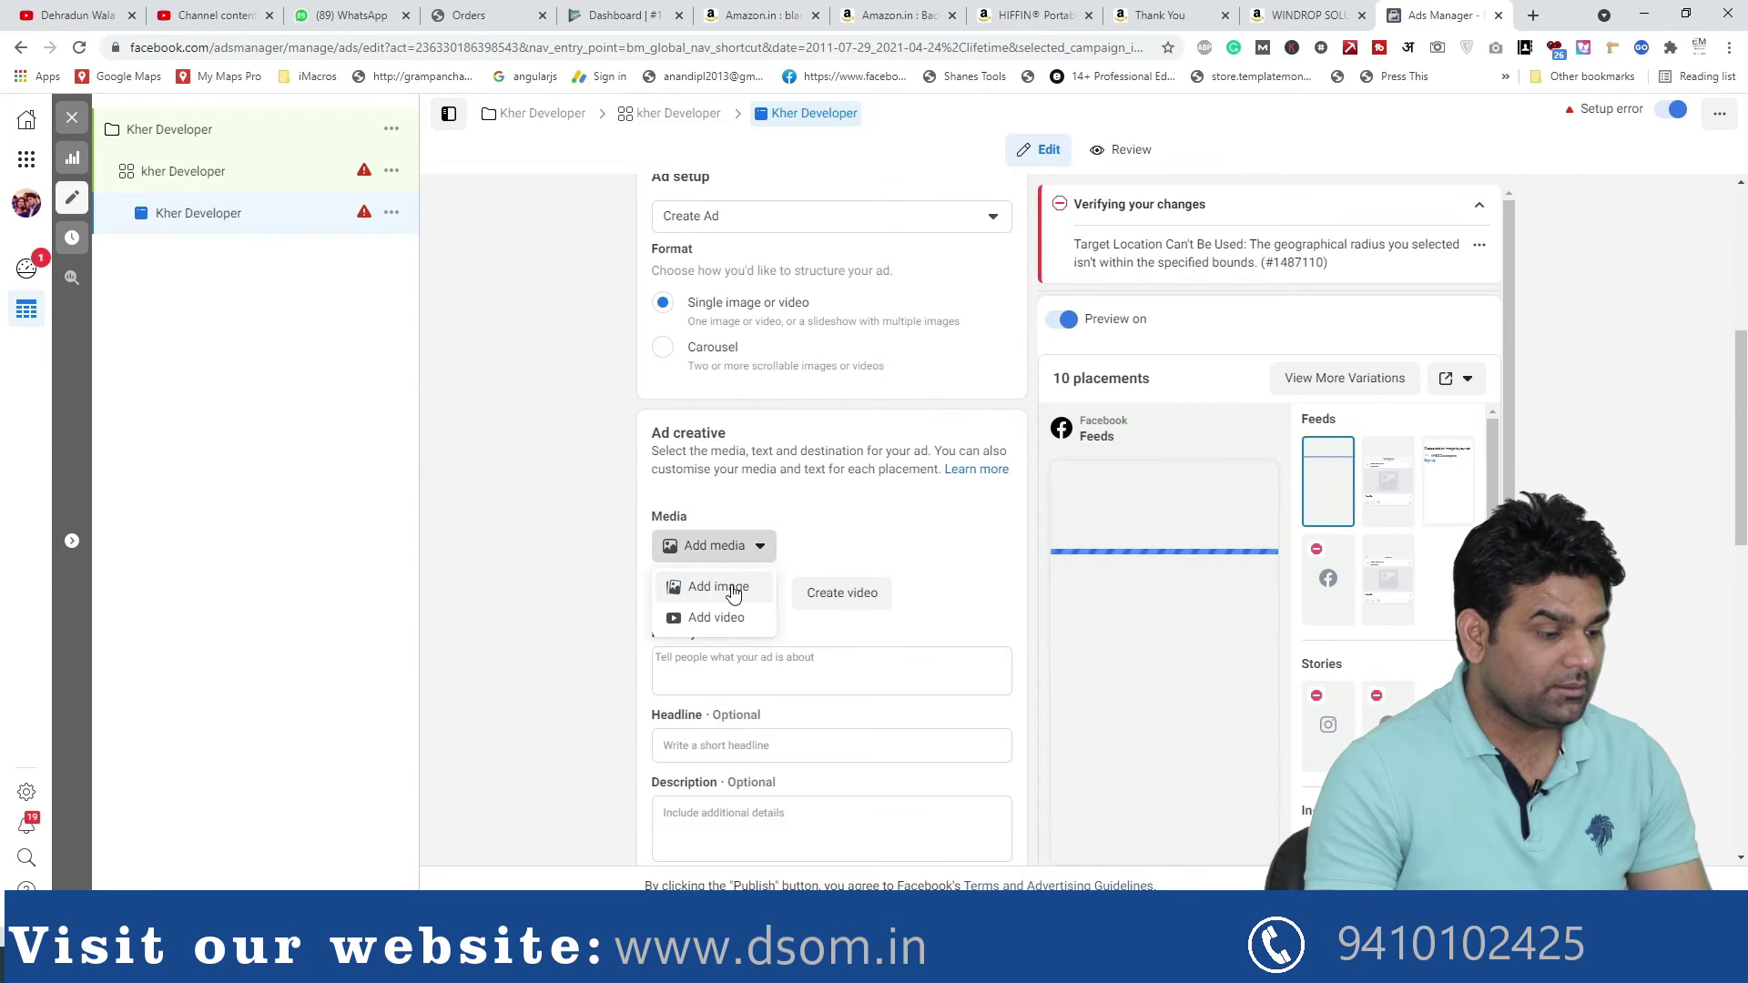
{"action": "left_click", "coordinate": [727, 588]}
Switch to WhatsApp Web, search for the contact by name and open the matching website contact's chat
{"action": "left_click", "coordinate": [372, 11]}
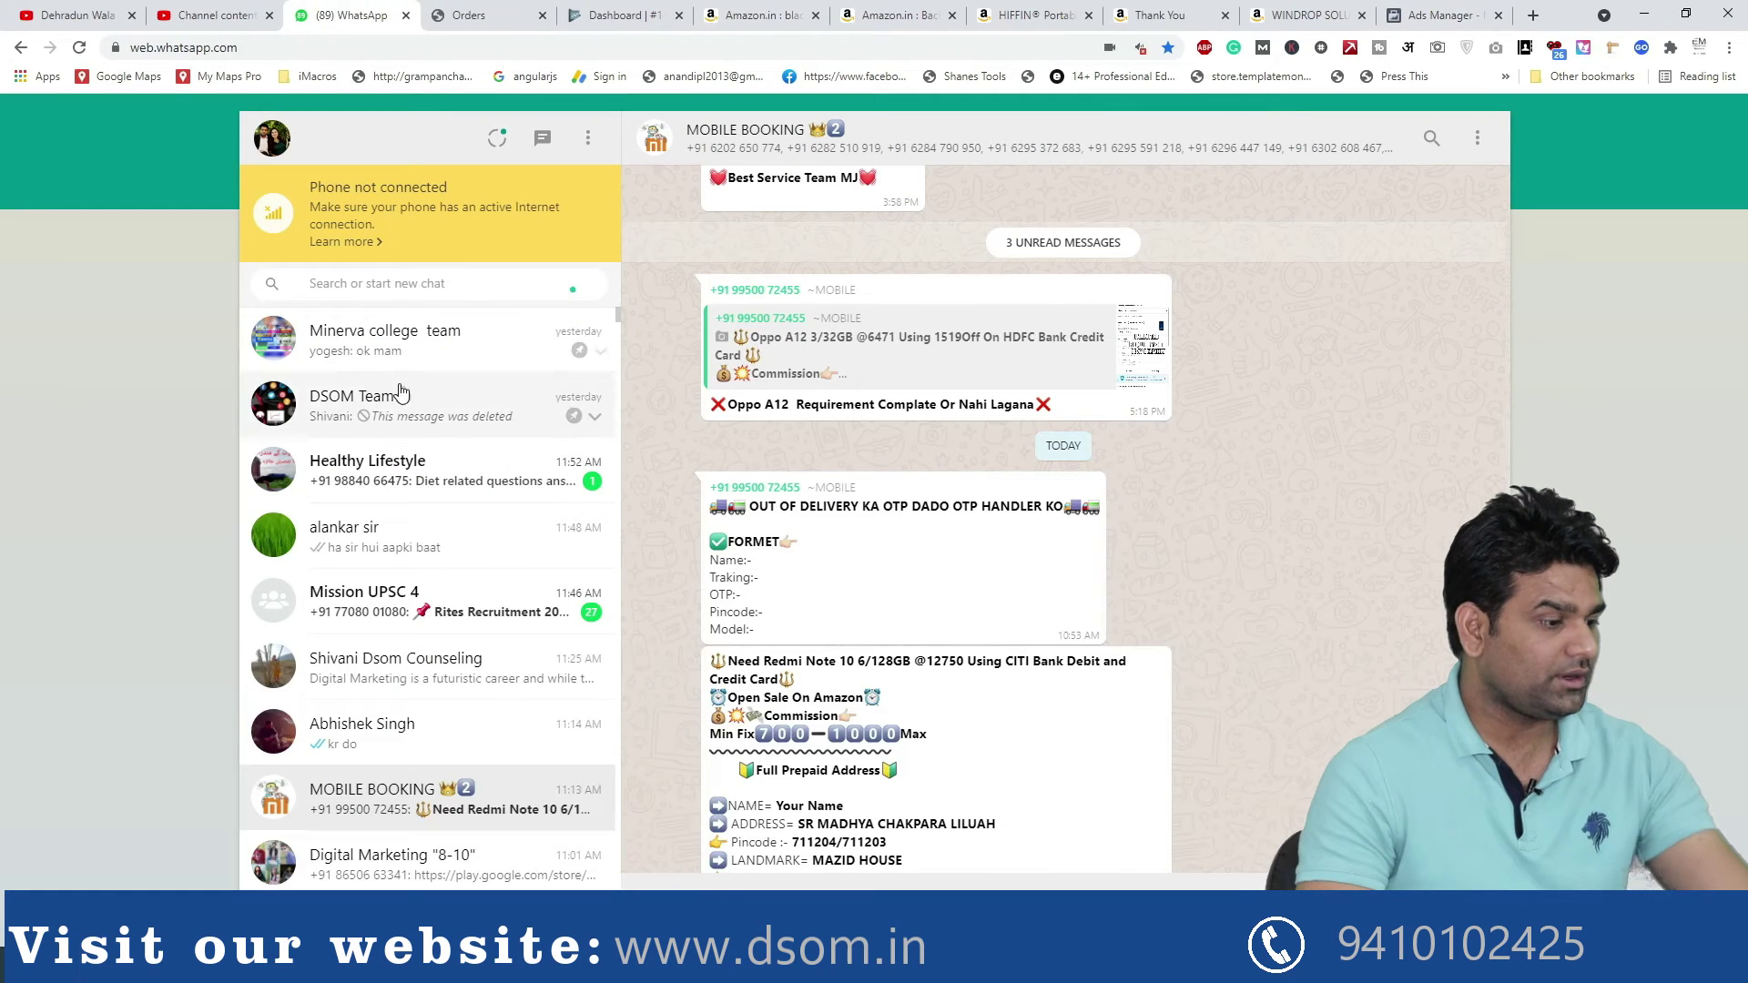
{"action": "left_click", "coordinate": [397, 283]}
{"action": "type", "text": "yogesh"}
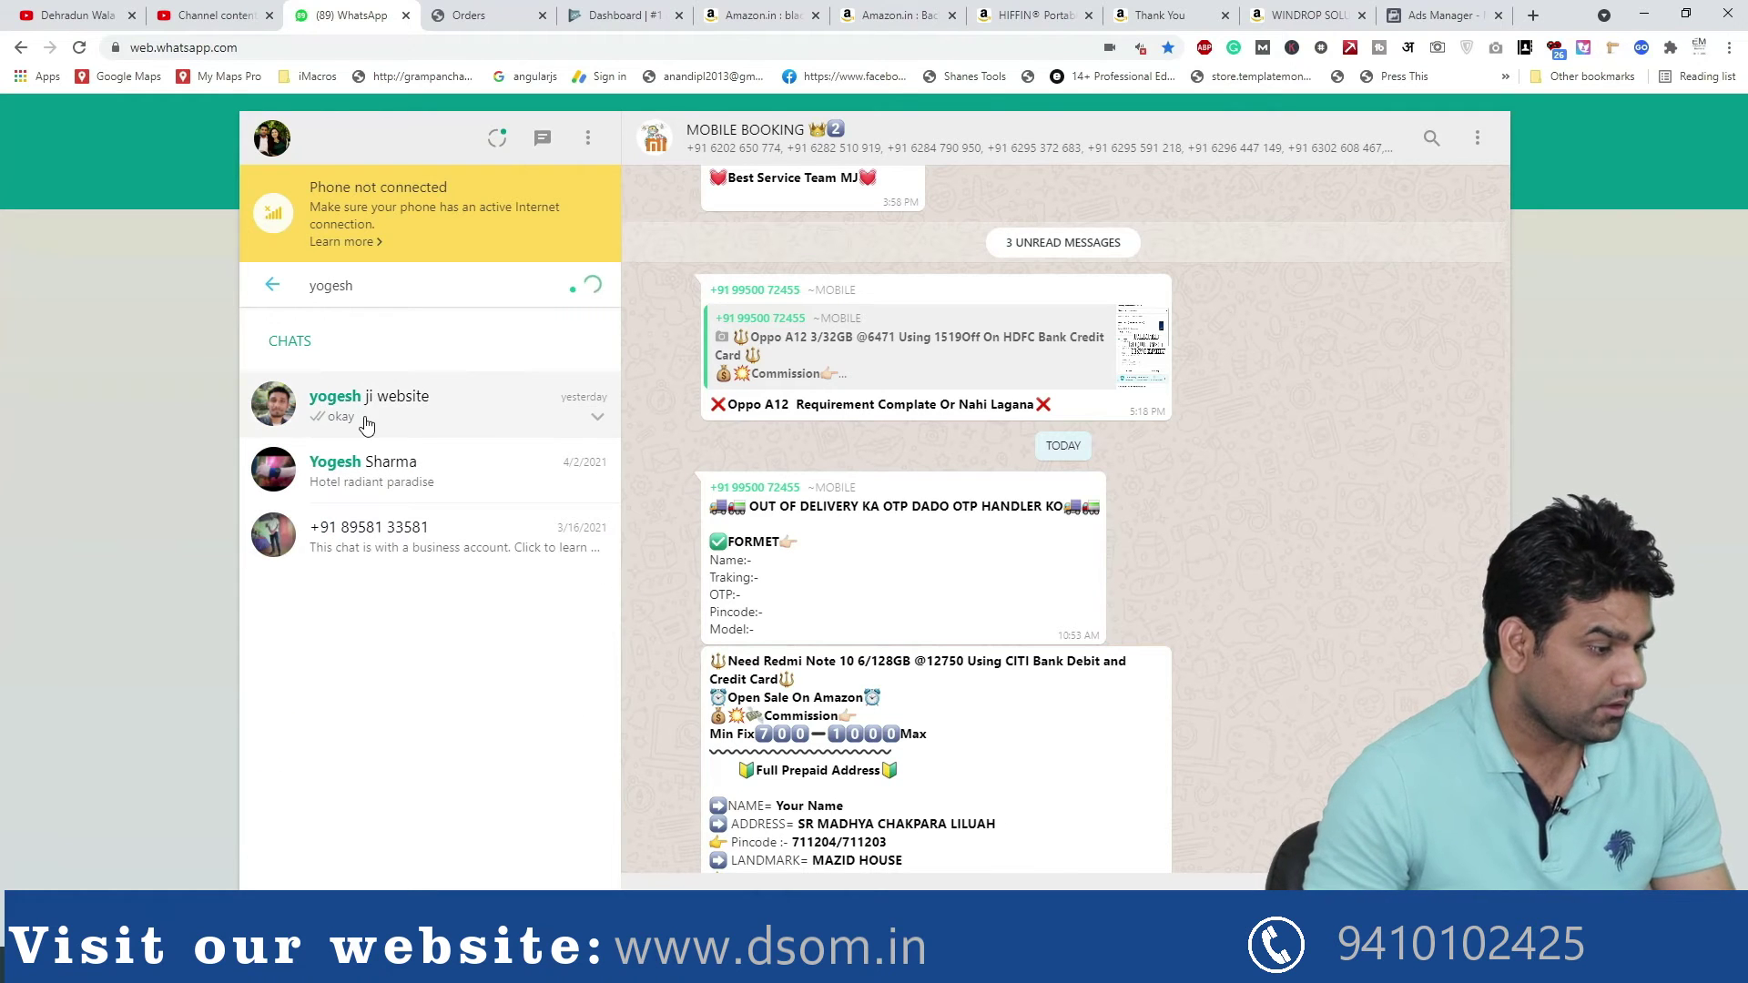
{"action": "left_click", "coordinate": [544, 390]}
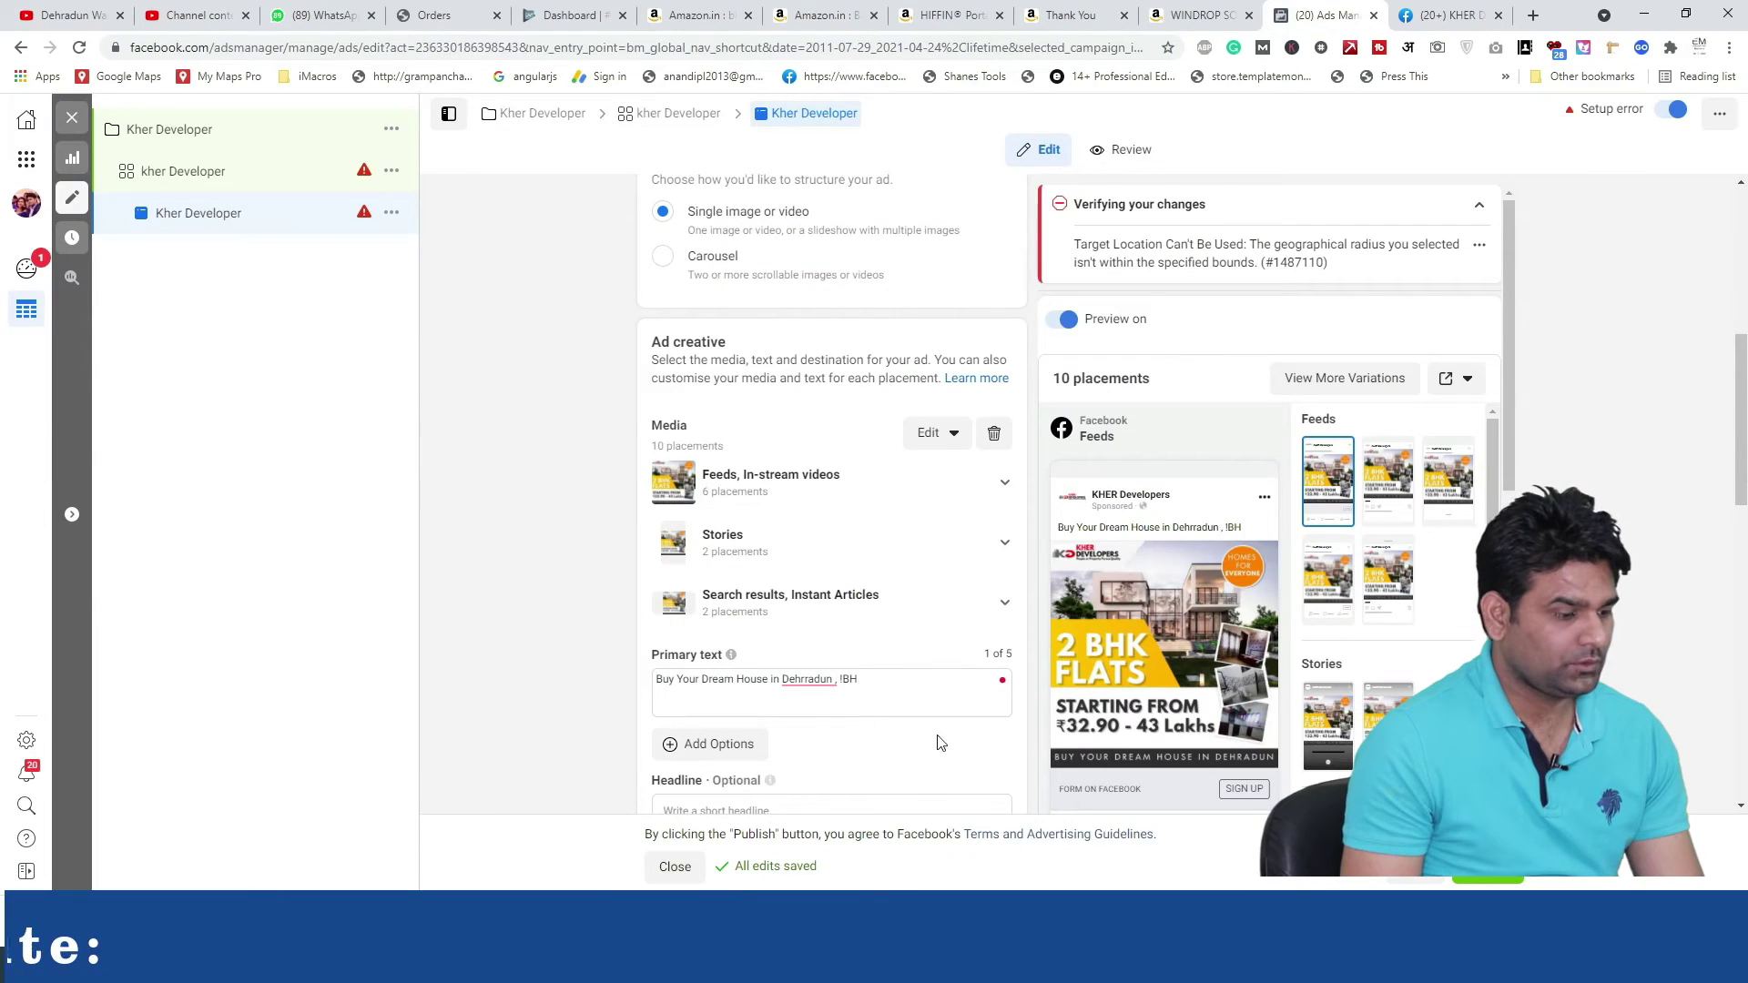
Remove the ad's media and add the first 1080 × 1080 "2 BHK Flats" account image again for all placements
{"action": "left_click", "coordinate": [908, 695]}
{"action": "key", "text": "ctrl+a"}
{"action": "left_click", "coordinate": [994, 434]}
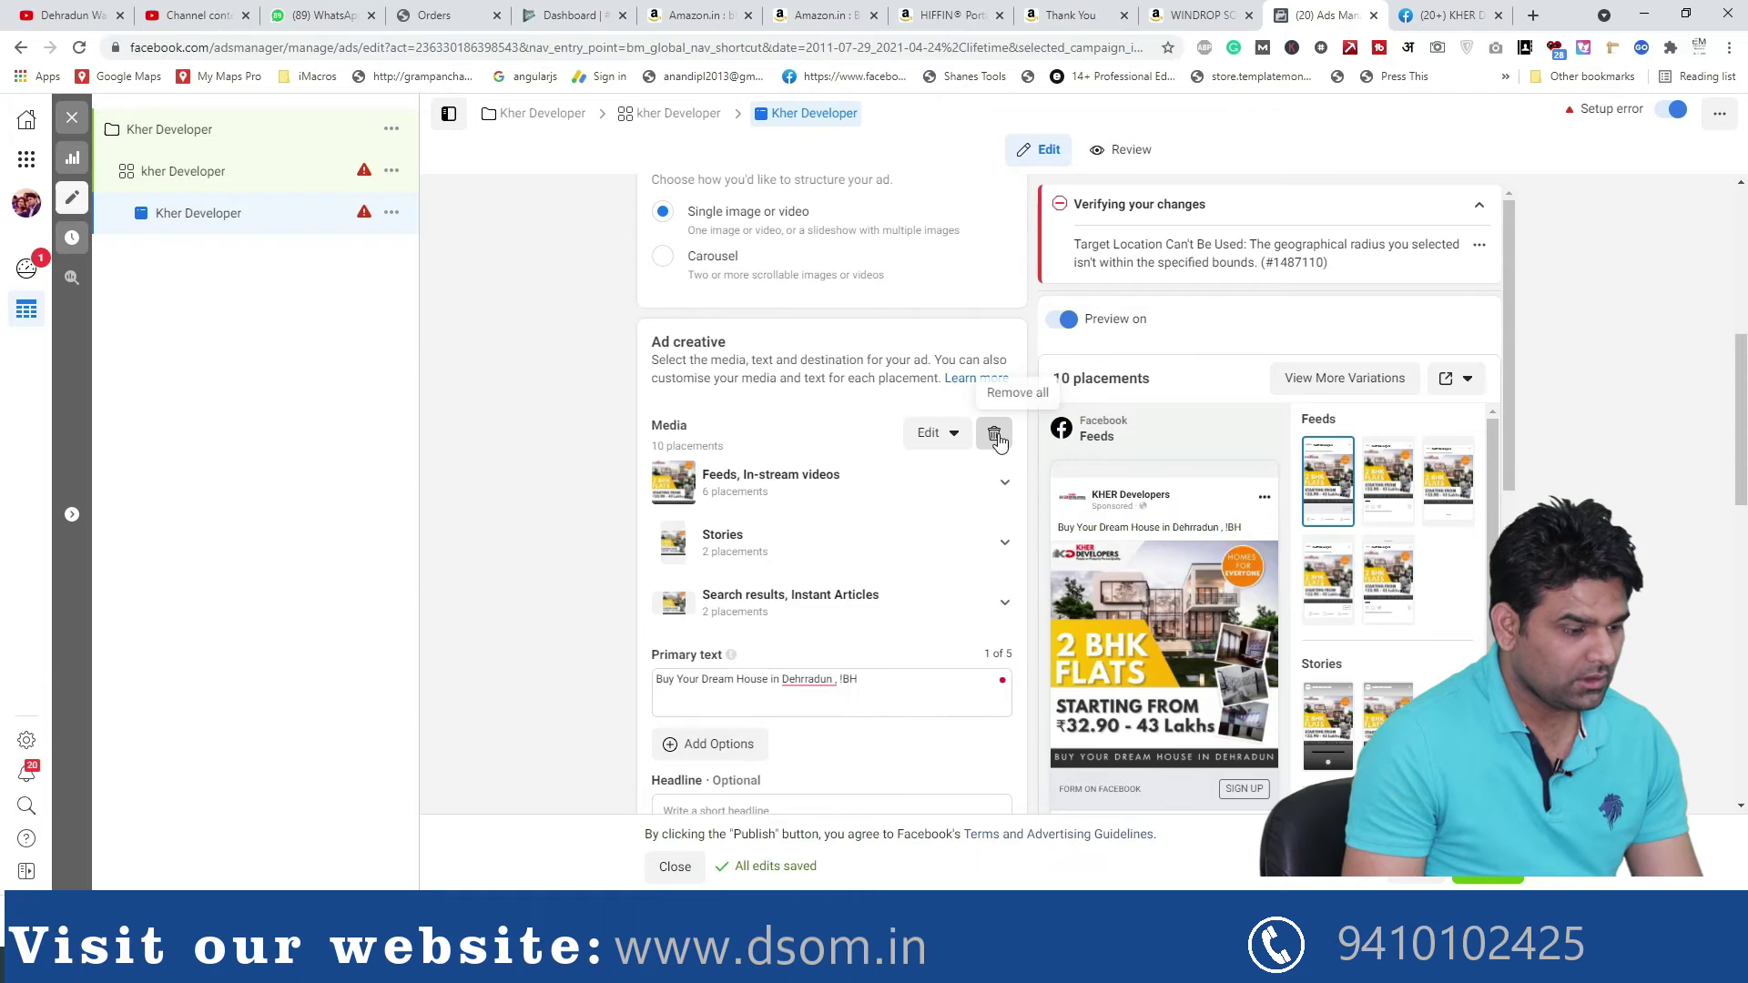
{"action": "left_click", "coordinate": [698, 460]}
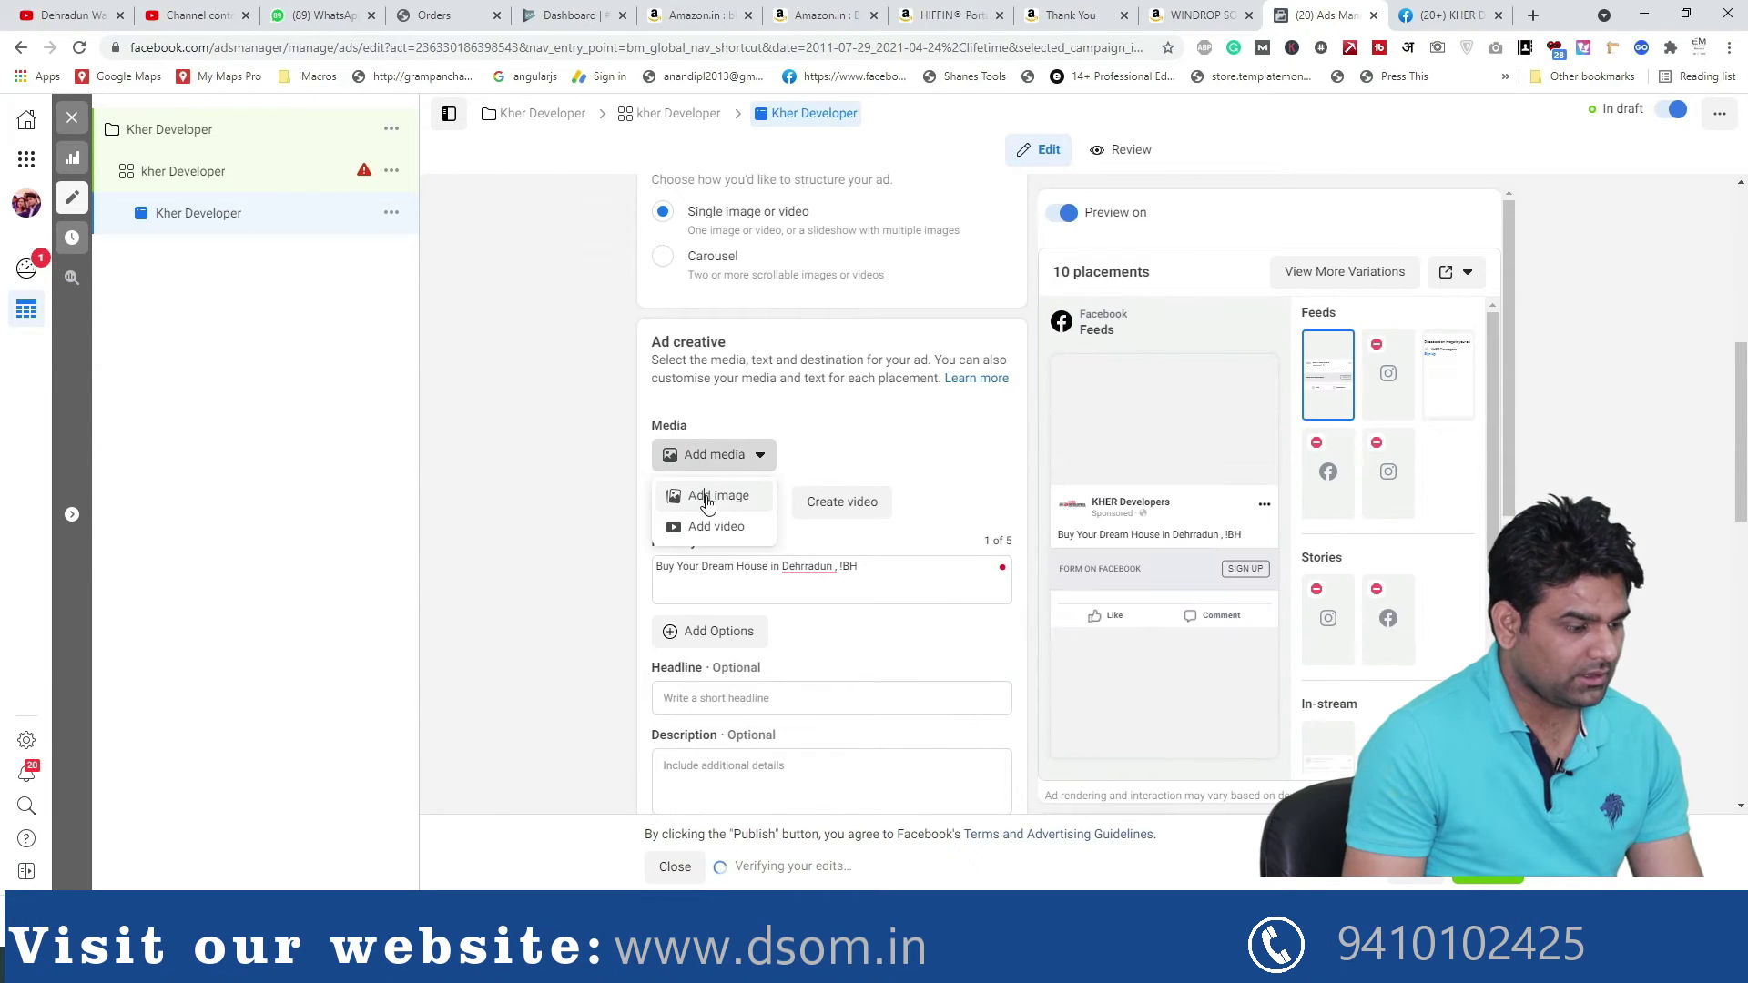
{"action": "left_click", "coordinate": [672, 506]}
{"action": "left_click", "coordinate": [484, 304]}
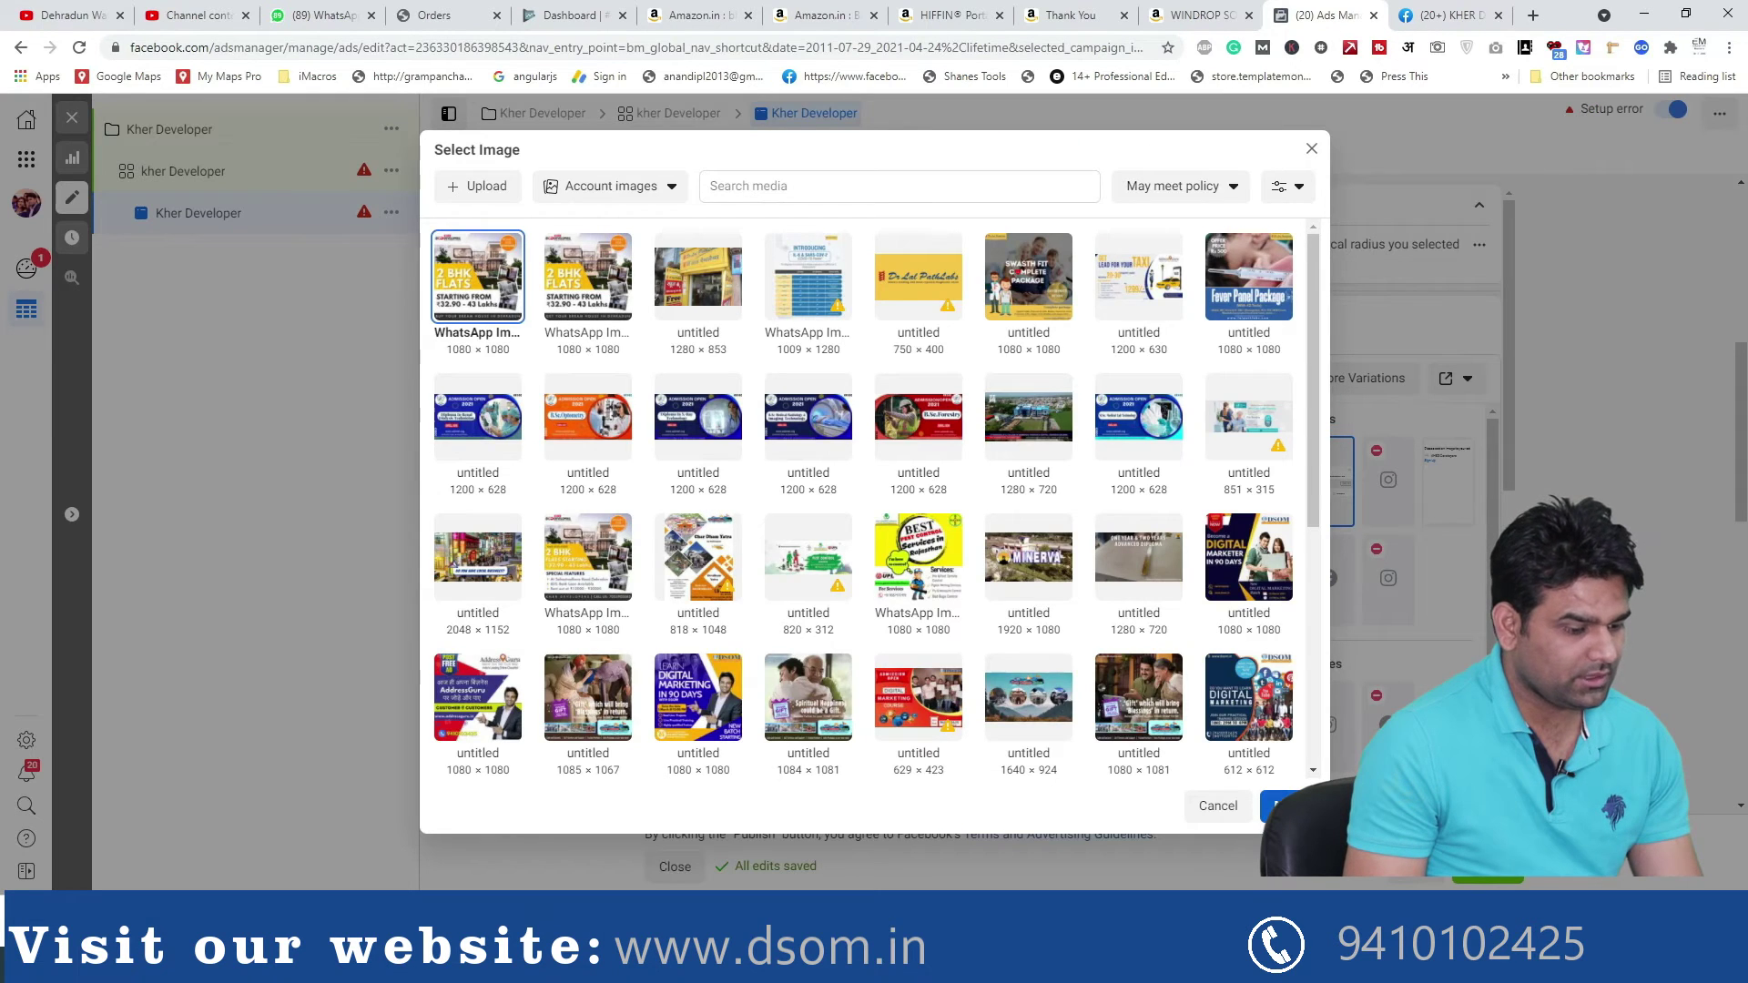
{"action": "left_click", "coordinate": [1275, 805]}
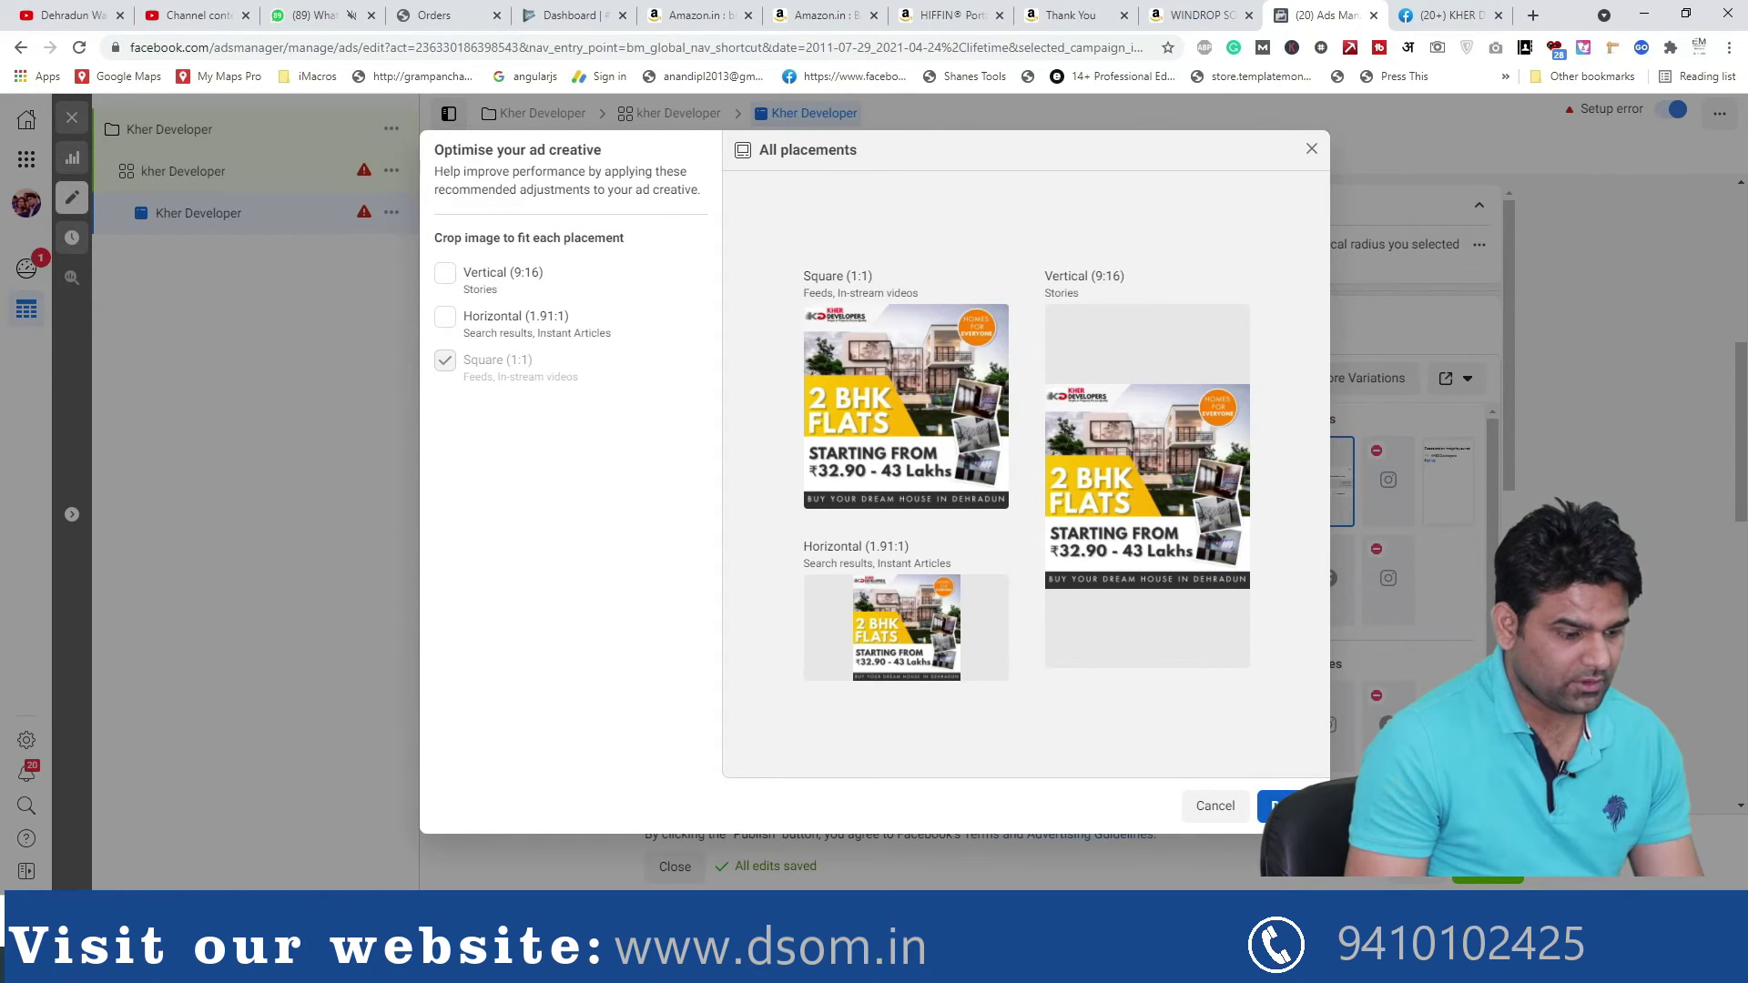
{"action": "left_click", "coordinate": [1280, 805]}
Correct and complete the first line of the primary text to read "Buy Your Dream House in Dehrradun , 1BH, 2BK Flats etc."
{"action": "scroll", "coordinate": [808, 428], "scroll_direction": "down", "scroll_amount": 3}
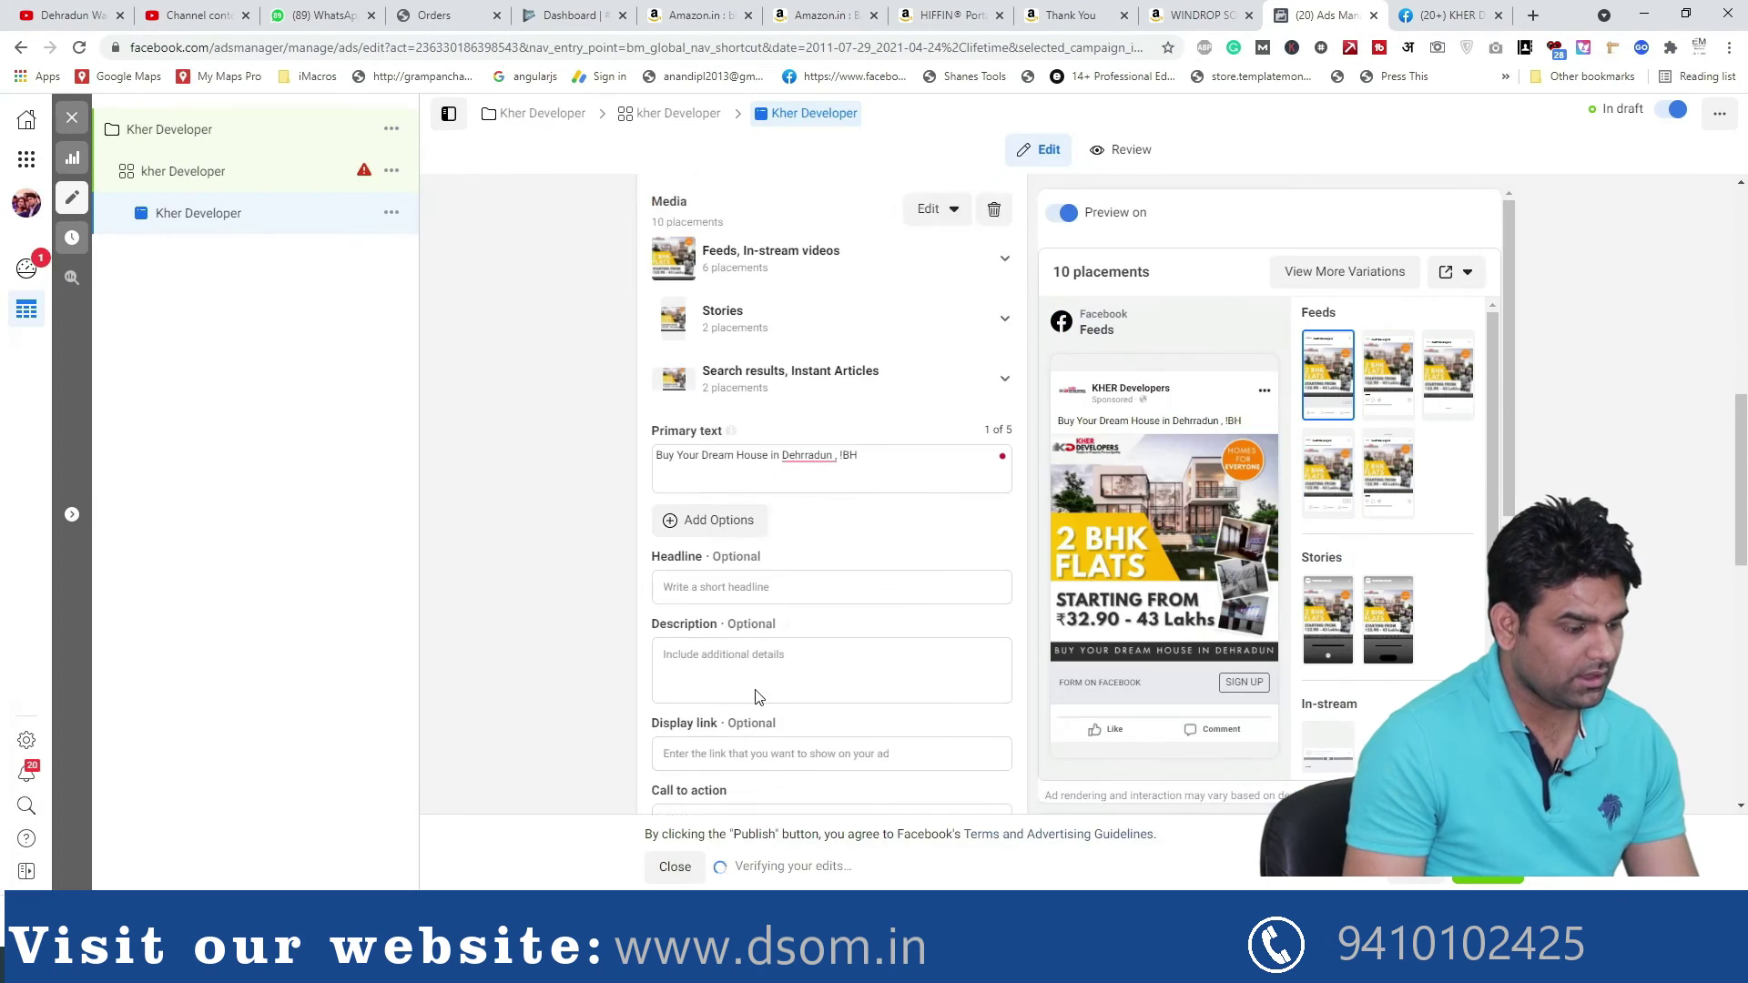
{"action": "left_click", "coordinate": [854, 430]}
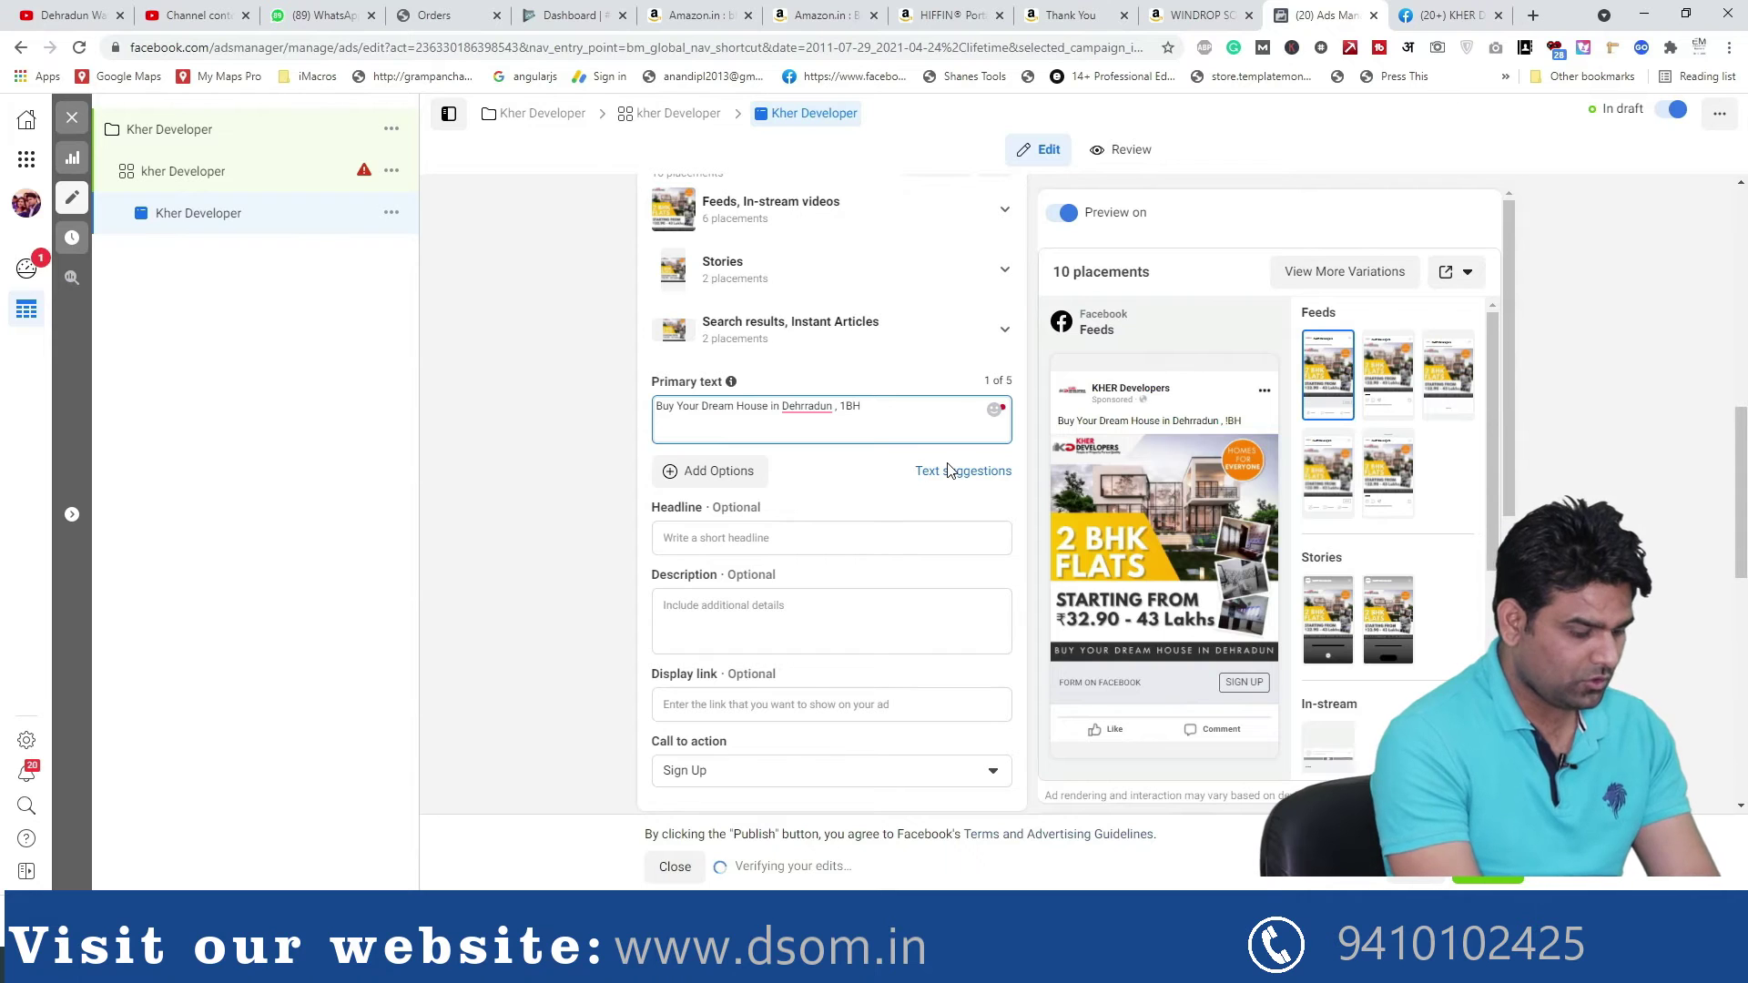
{"action": "type", "text": ", 2BK Flat "}
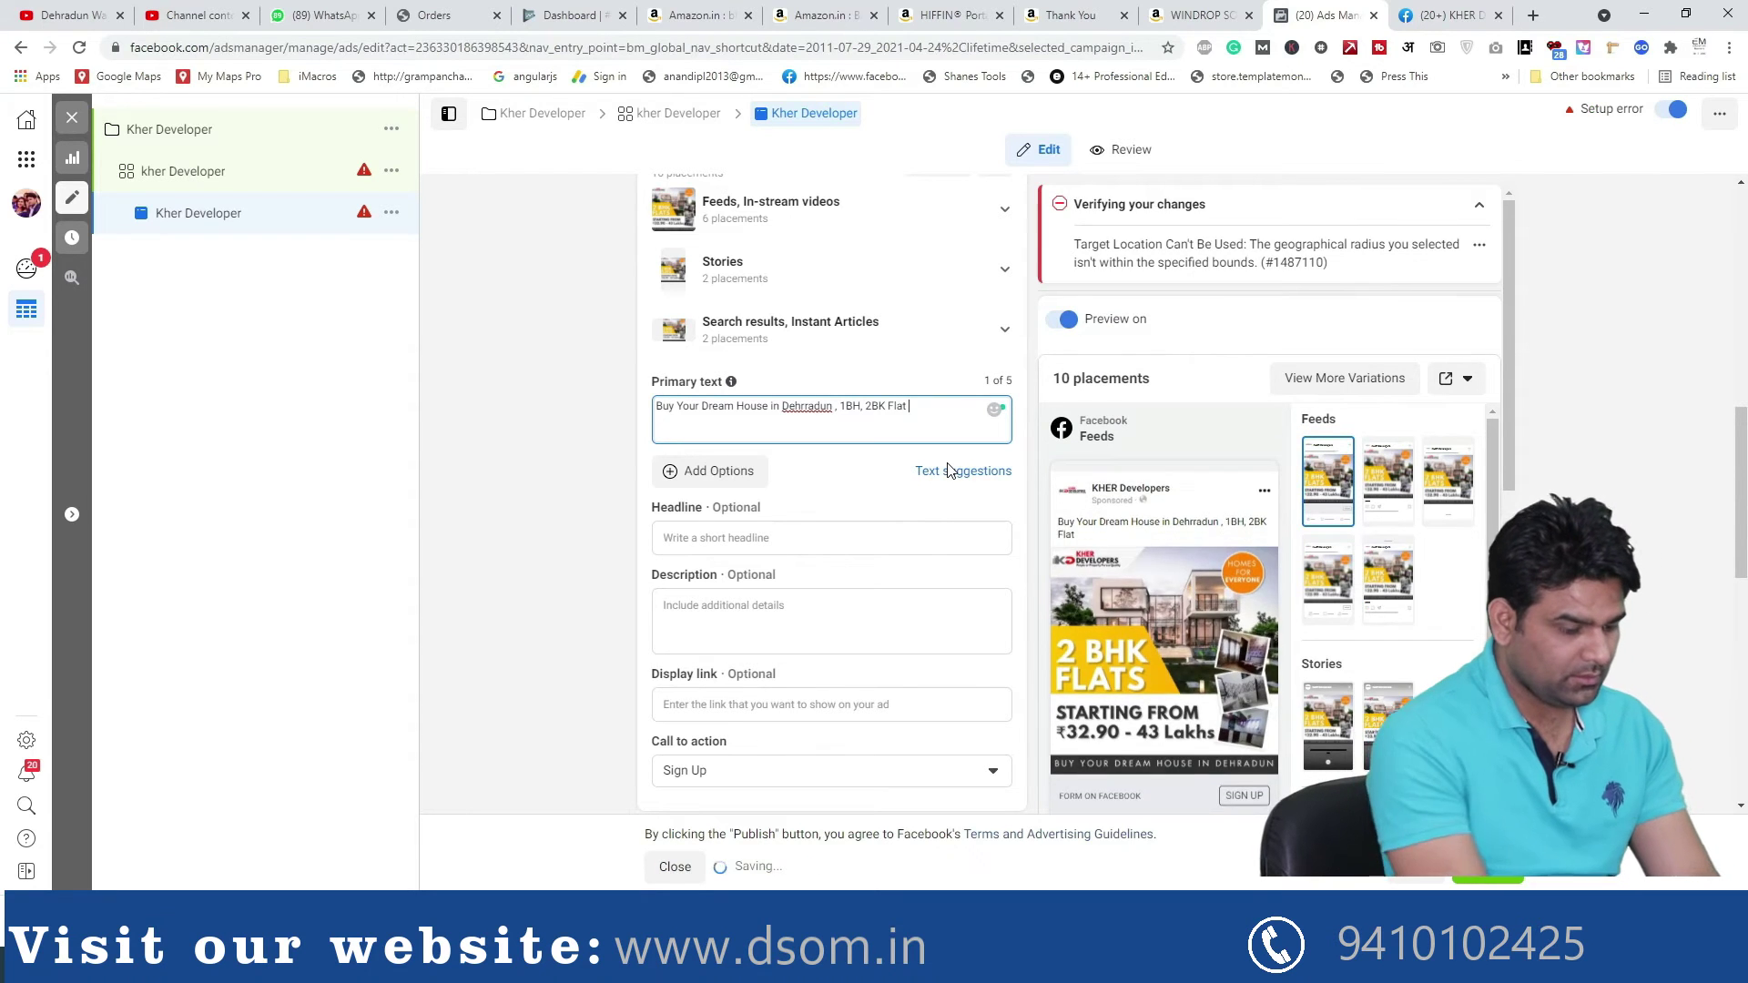
{"action": "type", "text": "s "}
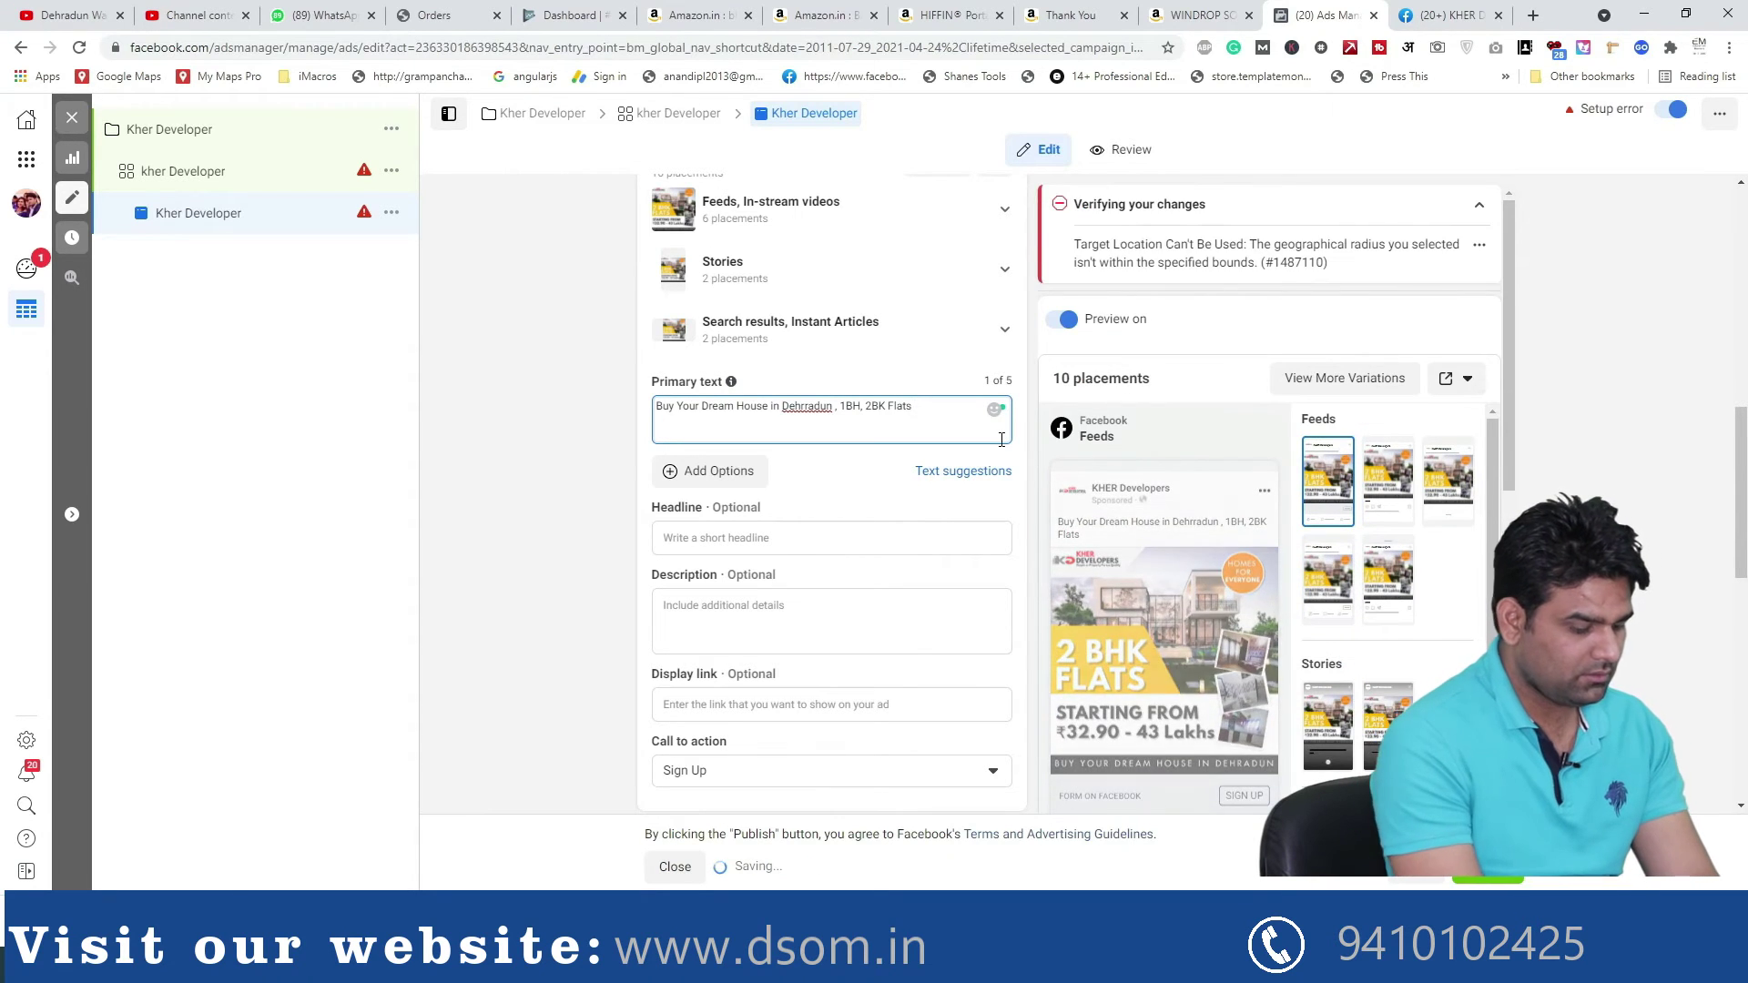
{"action": "type", "text": "etc."}
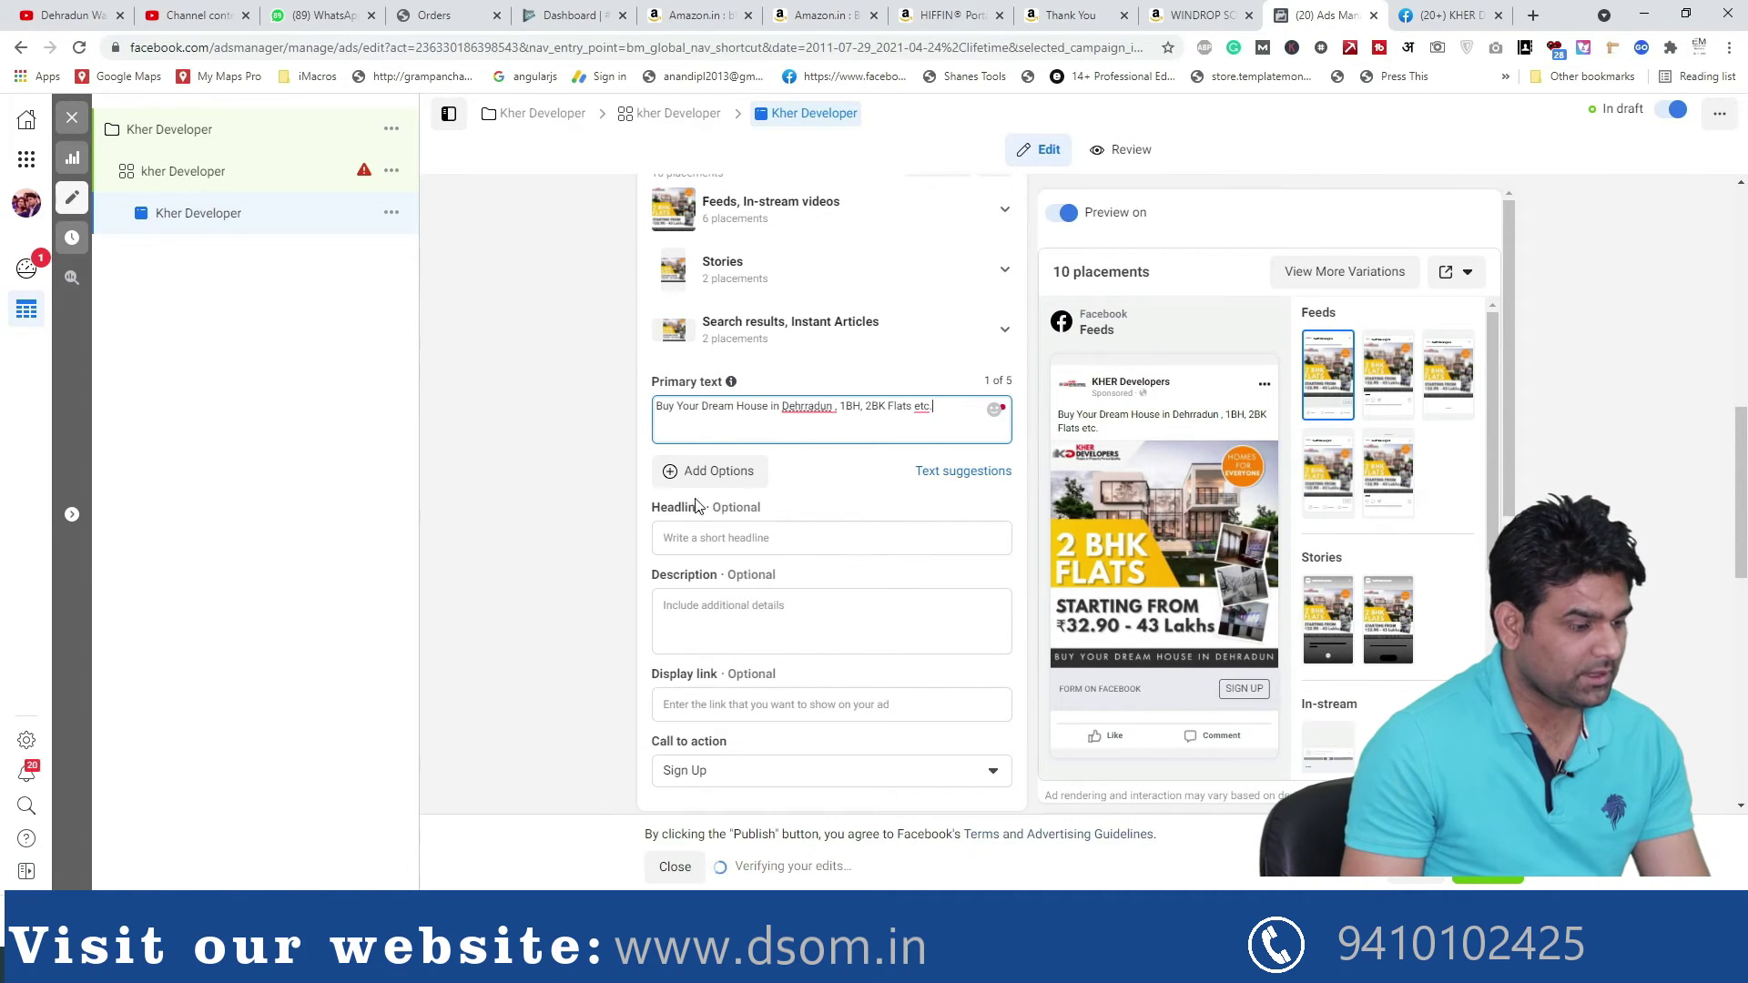
Add a second line to the primary text reading "Starting Price 32 Lakhs"
{"action": "mouse_move", "coordinate": [927, 413]}
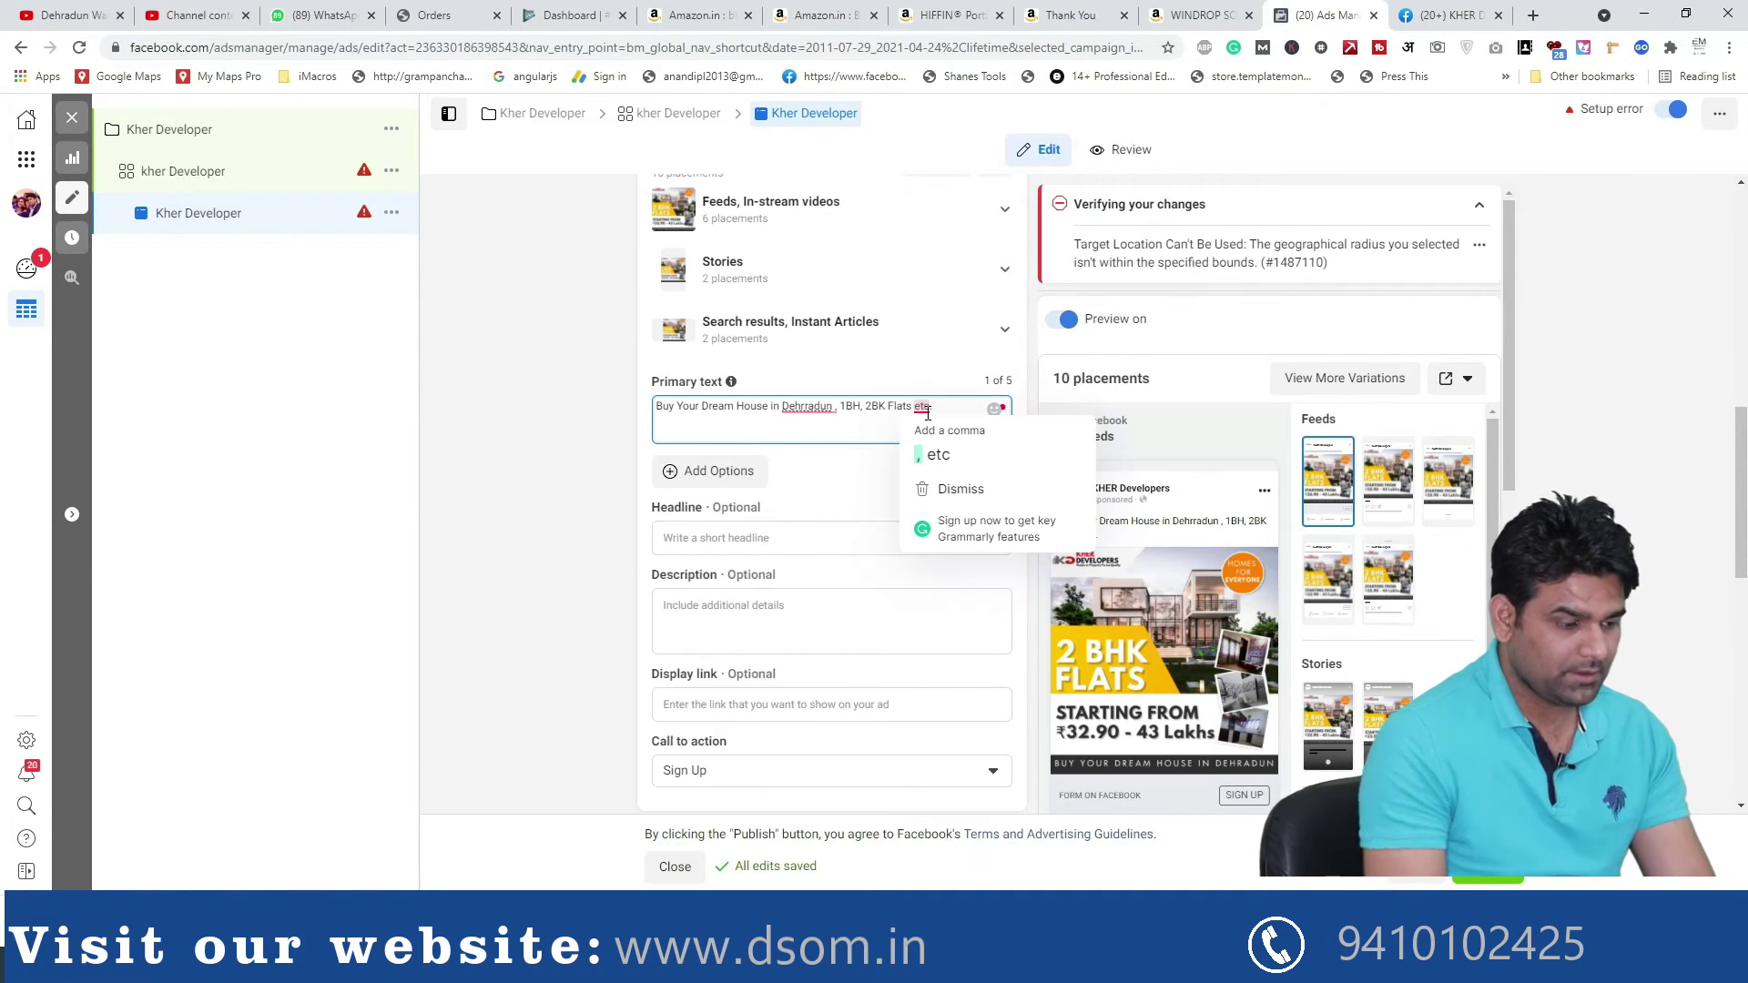
{"action": "key", "text": "Return"}
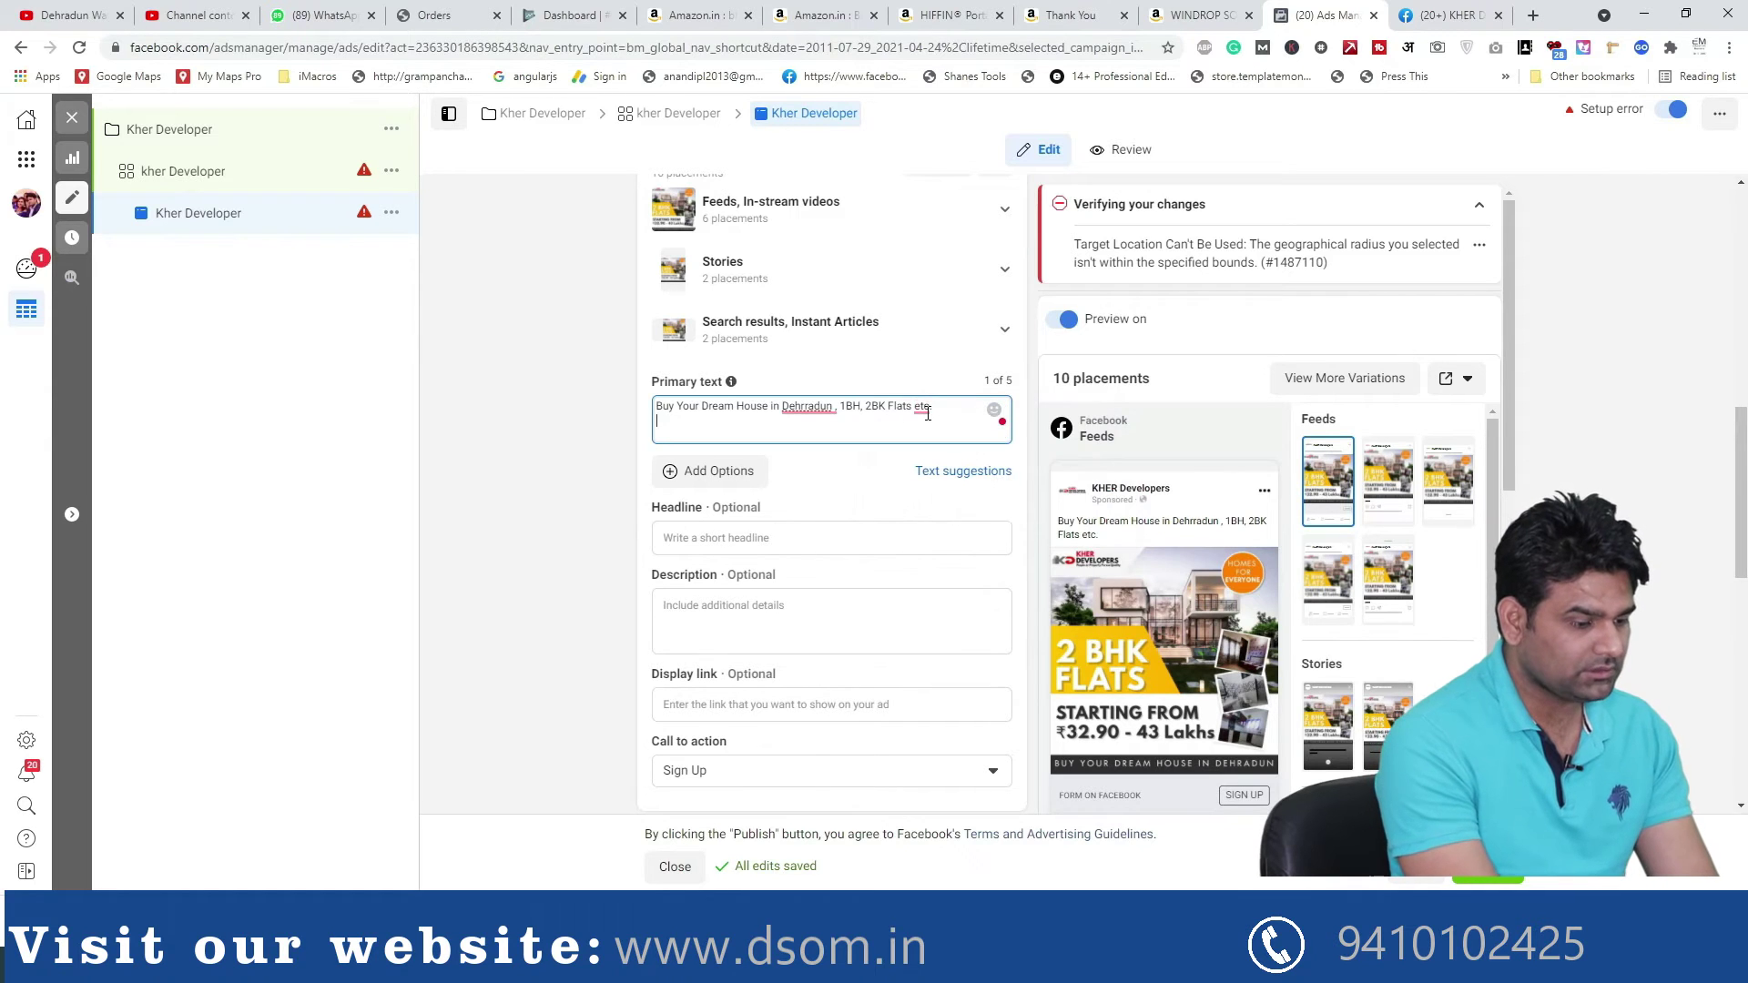
{"action": "type", "text": "Star"}
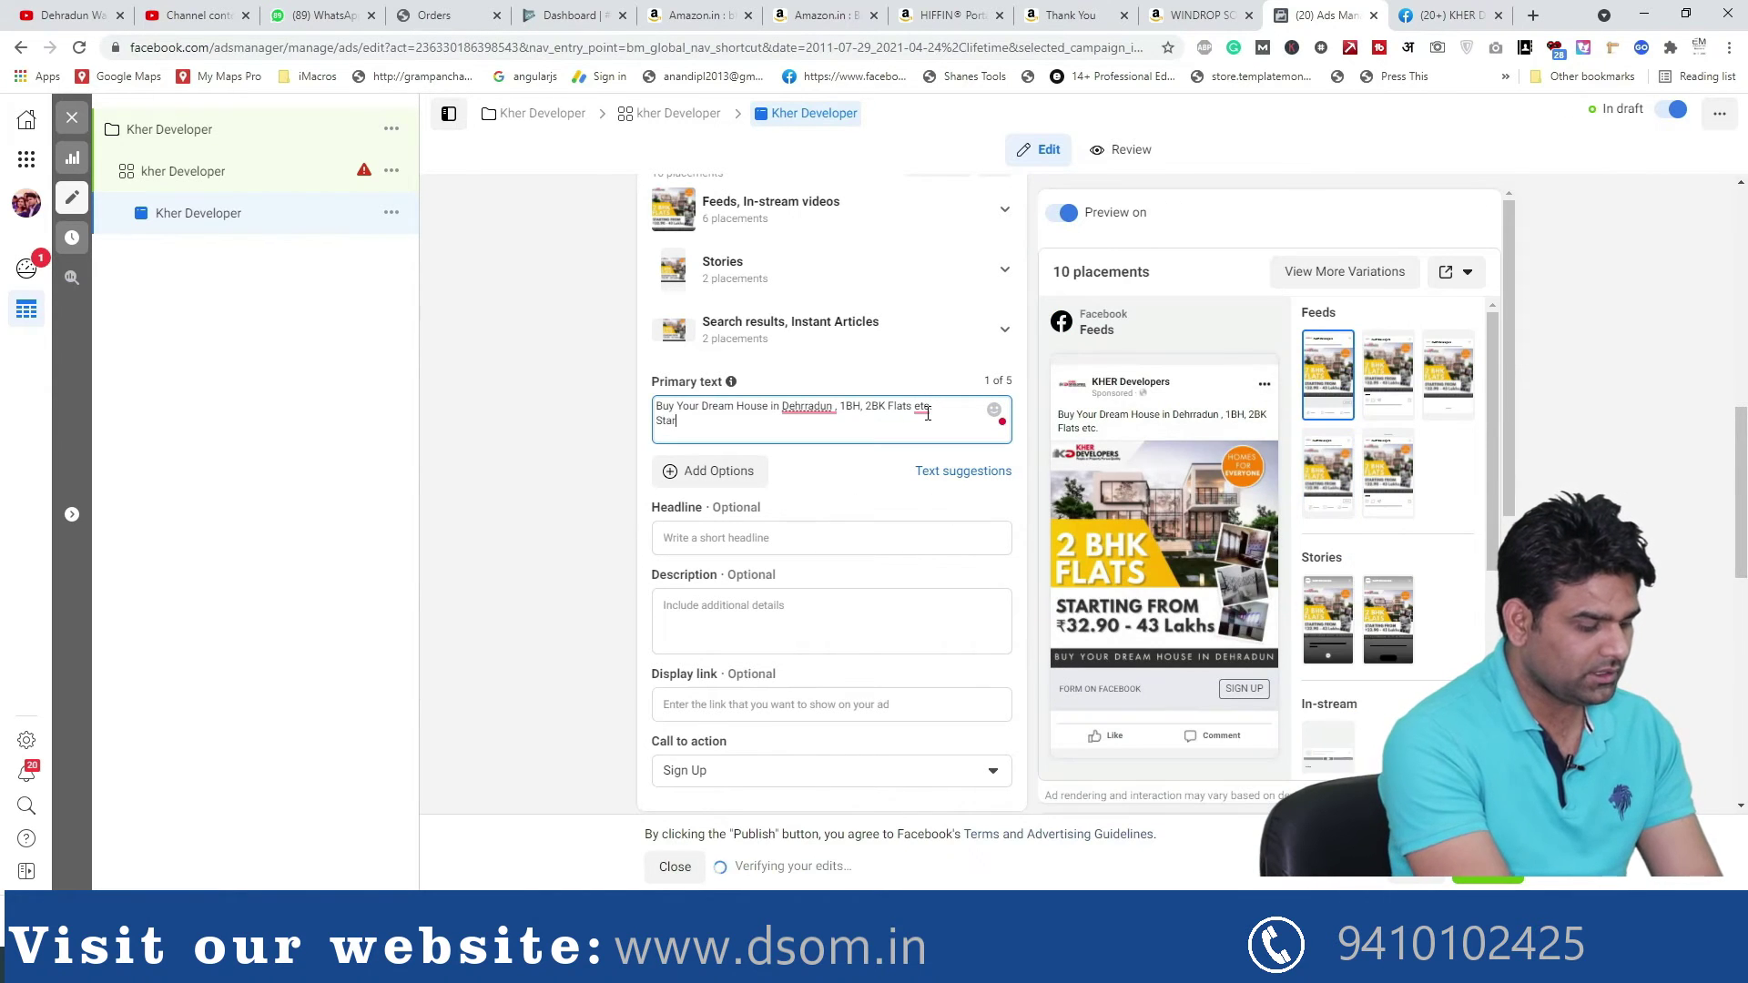
{"action": "type", "text": "ting Price "}
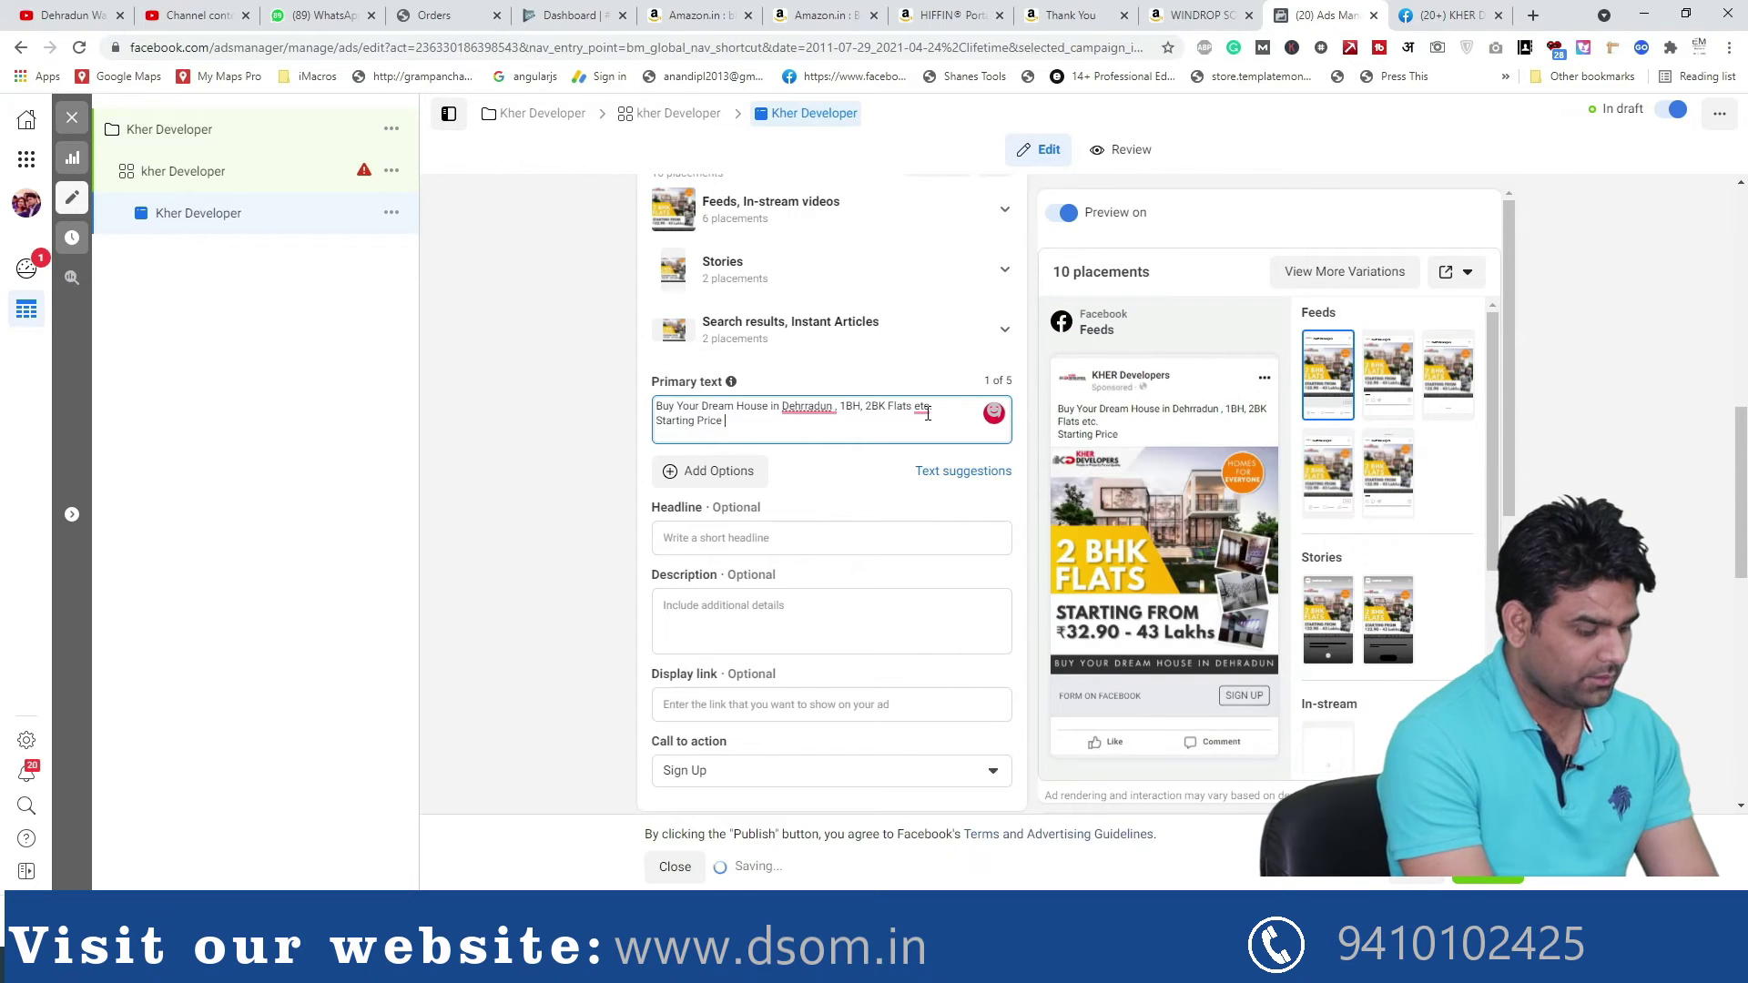
{"action": "type", "text": "30"}
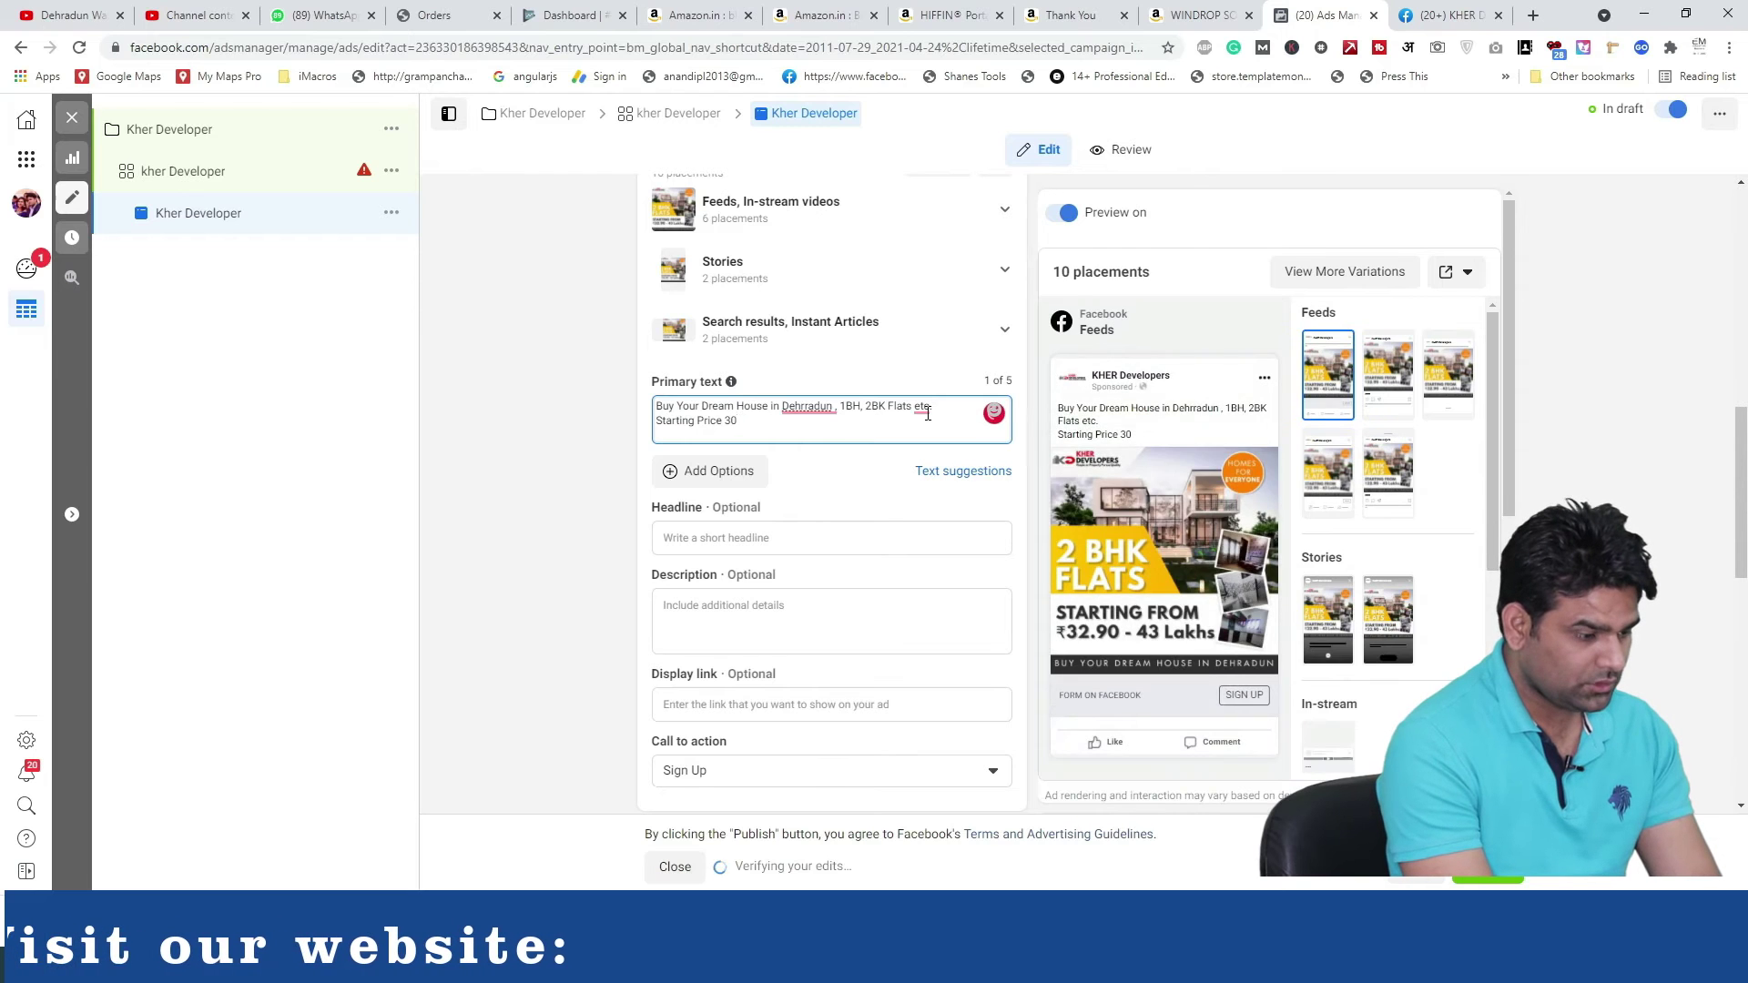
{"action": "key", "text": "BackSpace"}
{"action": "type", "text": "2 Lakhs"}
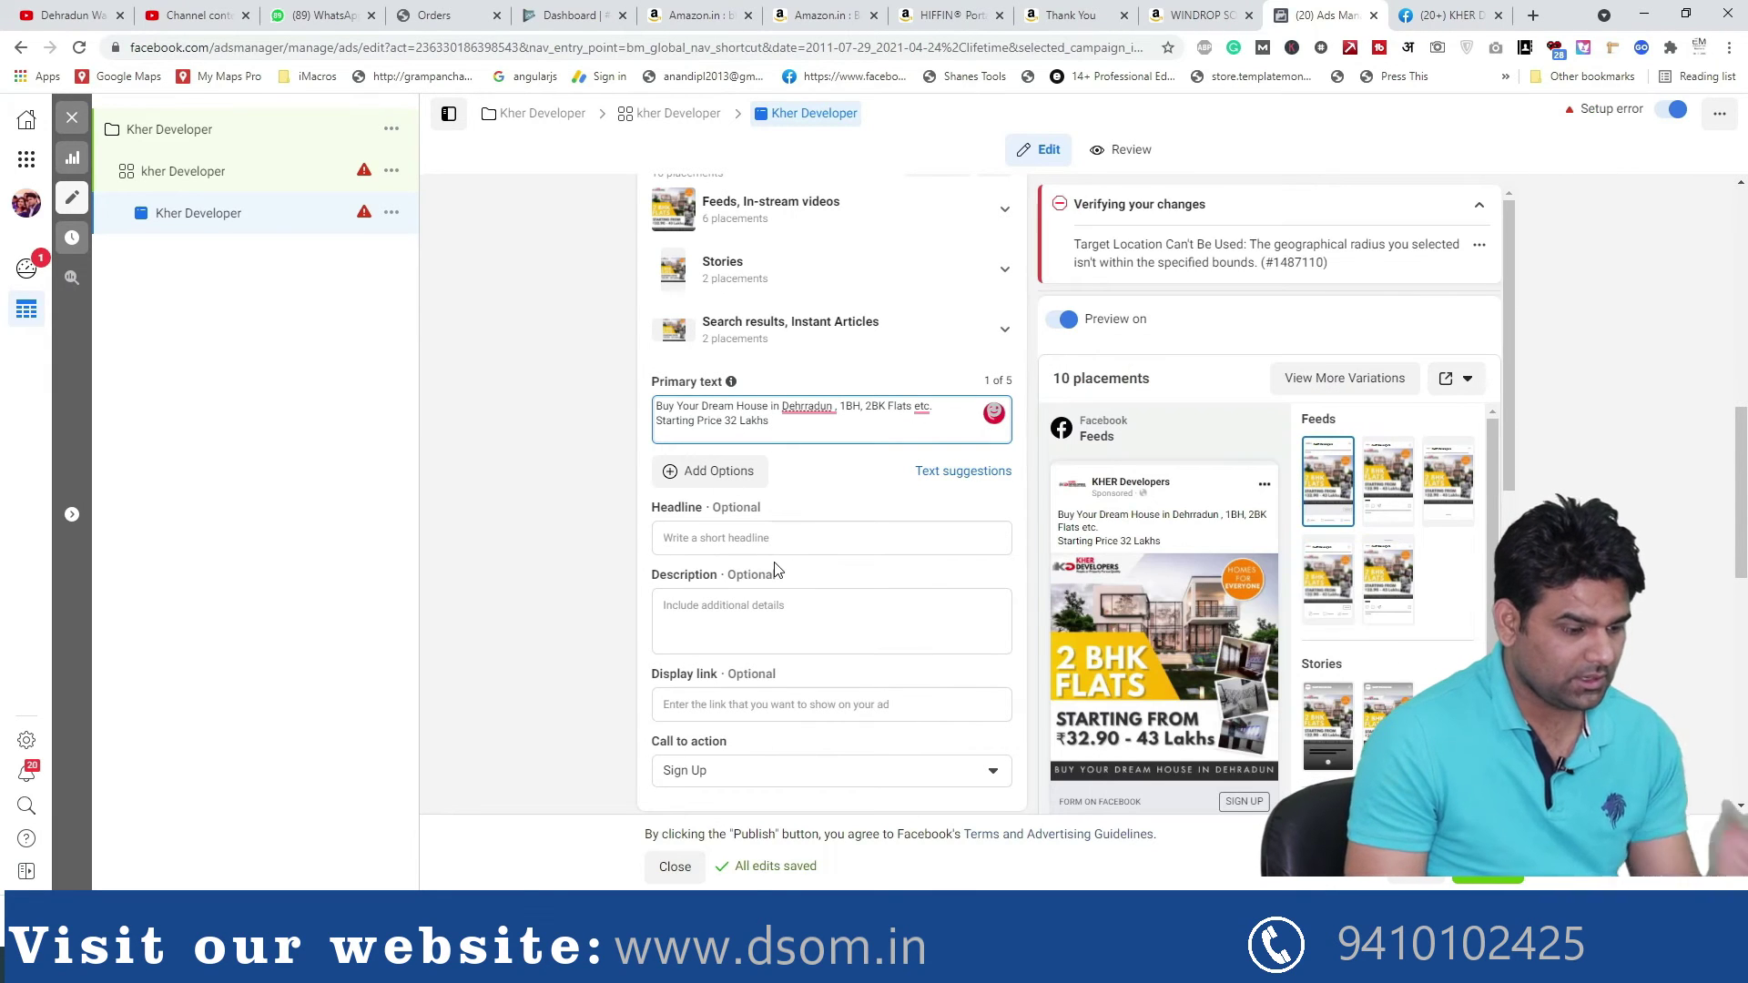
Enter "Busy Your Dream house In dehradun" as the ad's headline
{"action": "scroll", "coordinate": [762, 496], "scroll_direction": "down", "scroll_amount": 2}
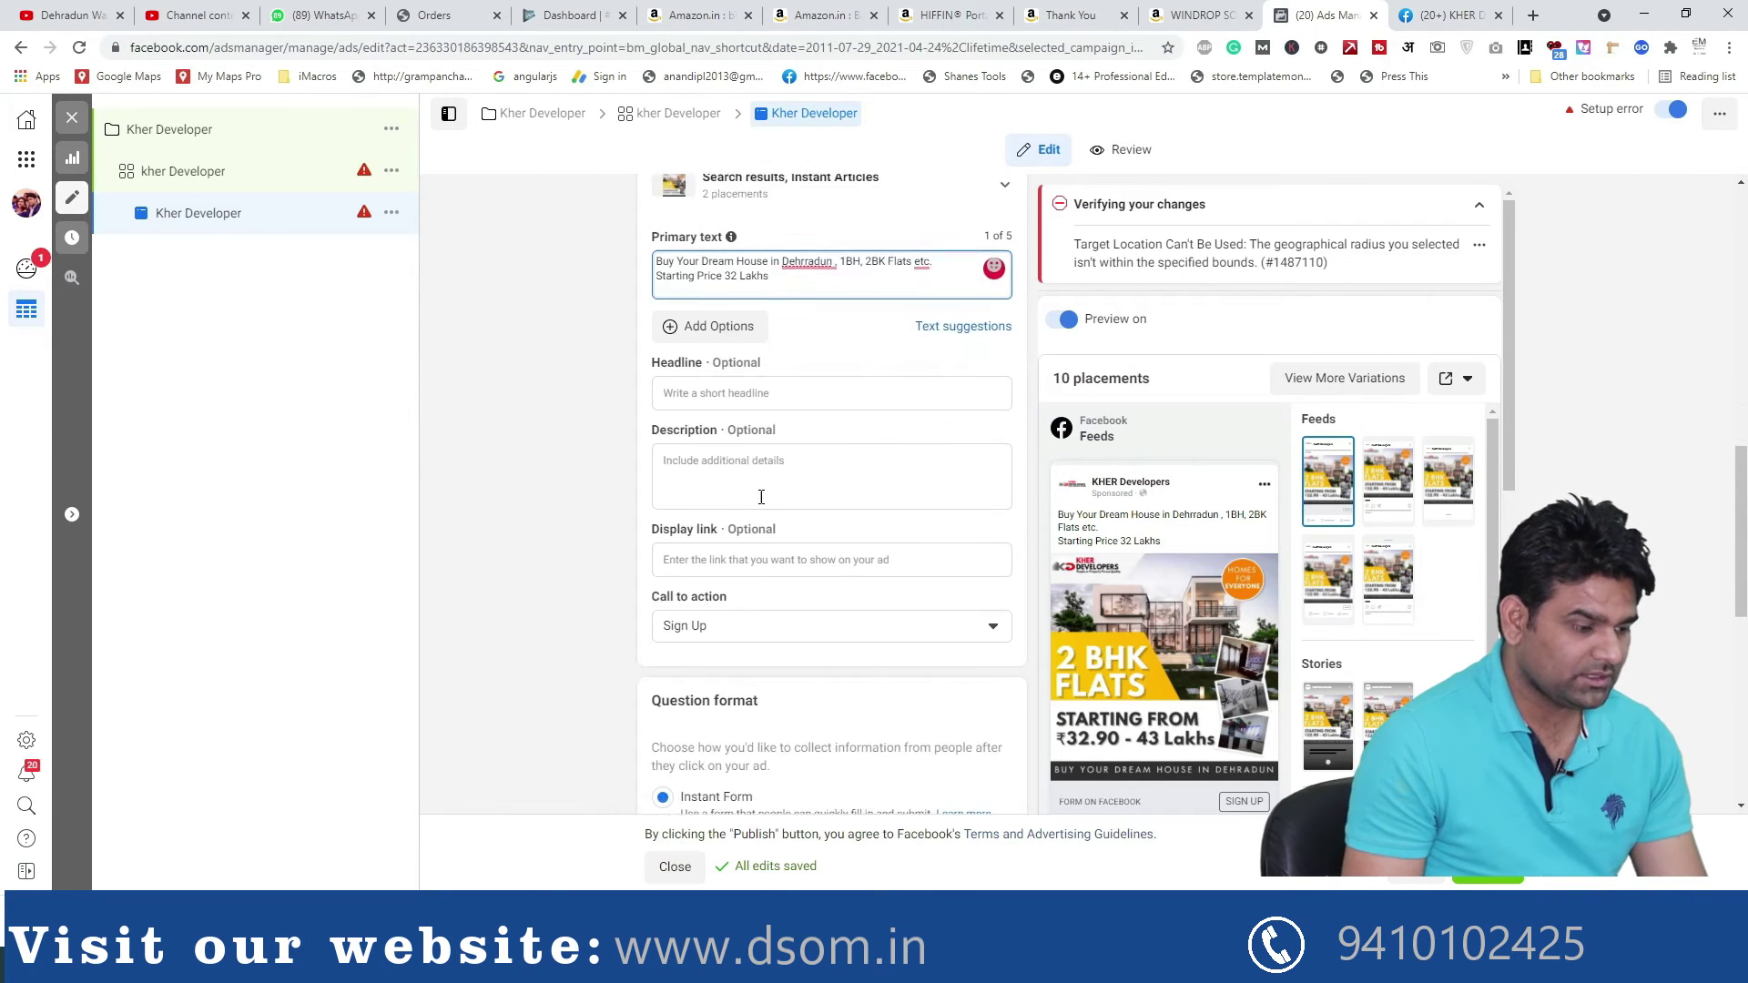
{"action": "left_click", "coordinate": [676, 363]}
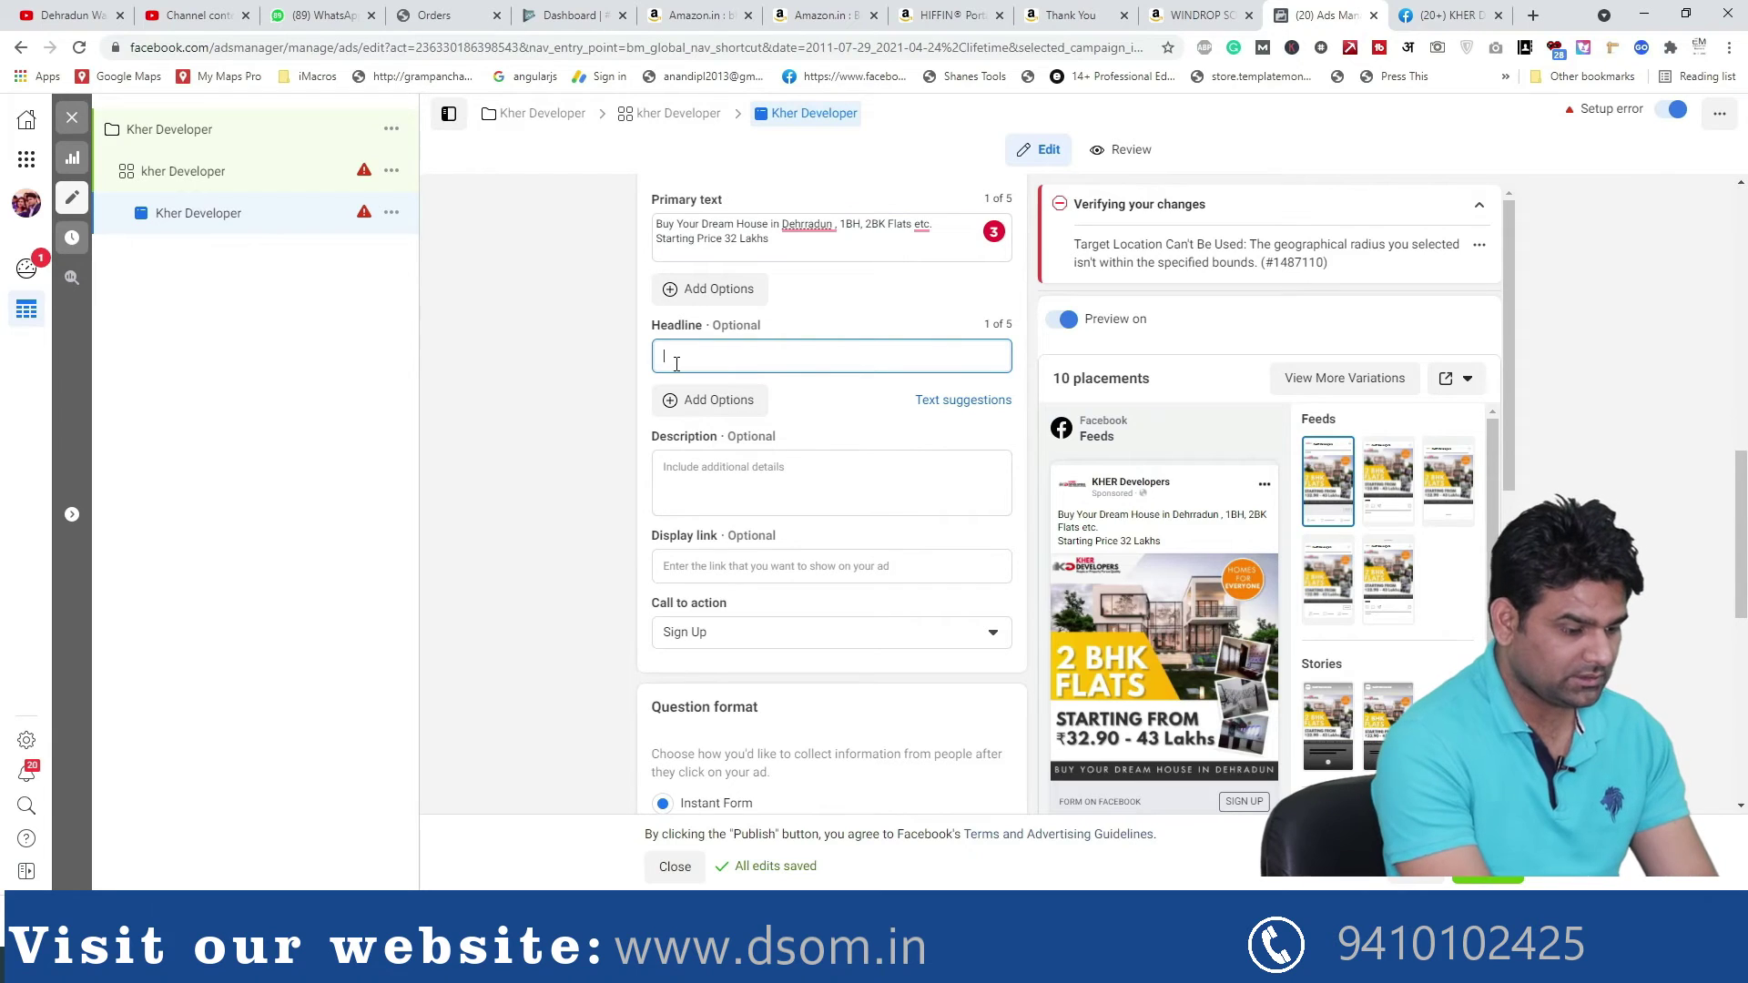
{"action": "type", "text": "Busy"}
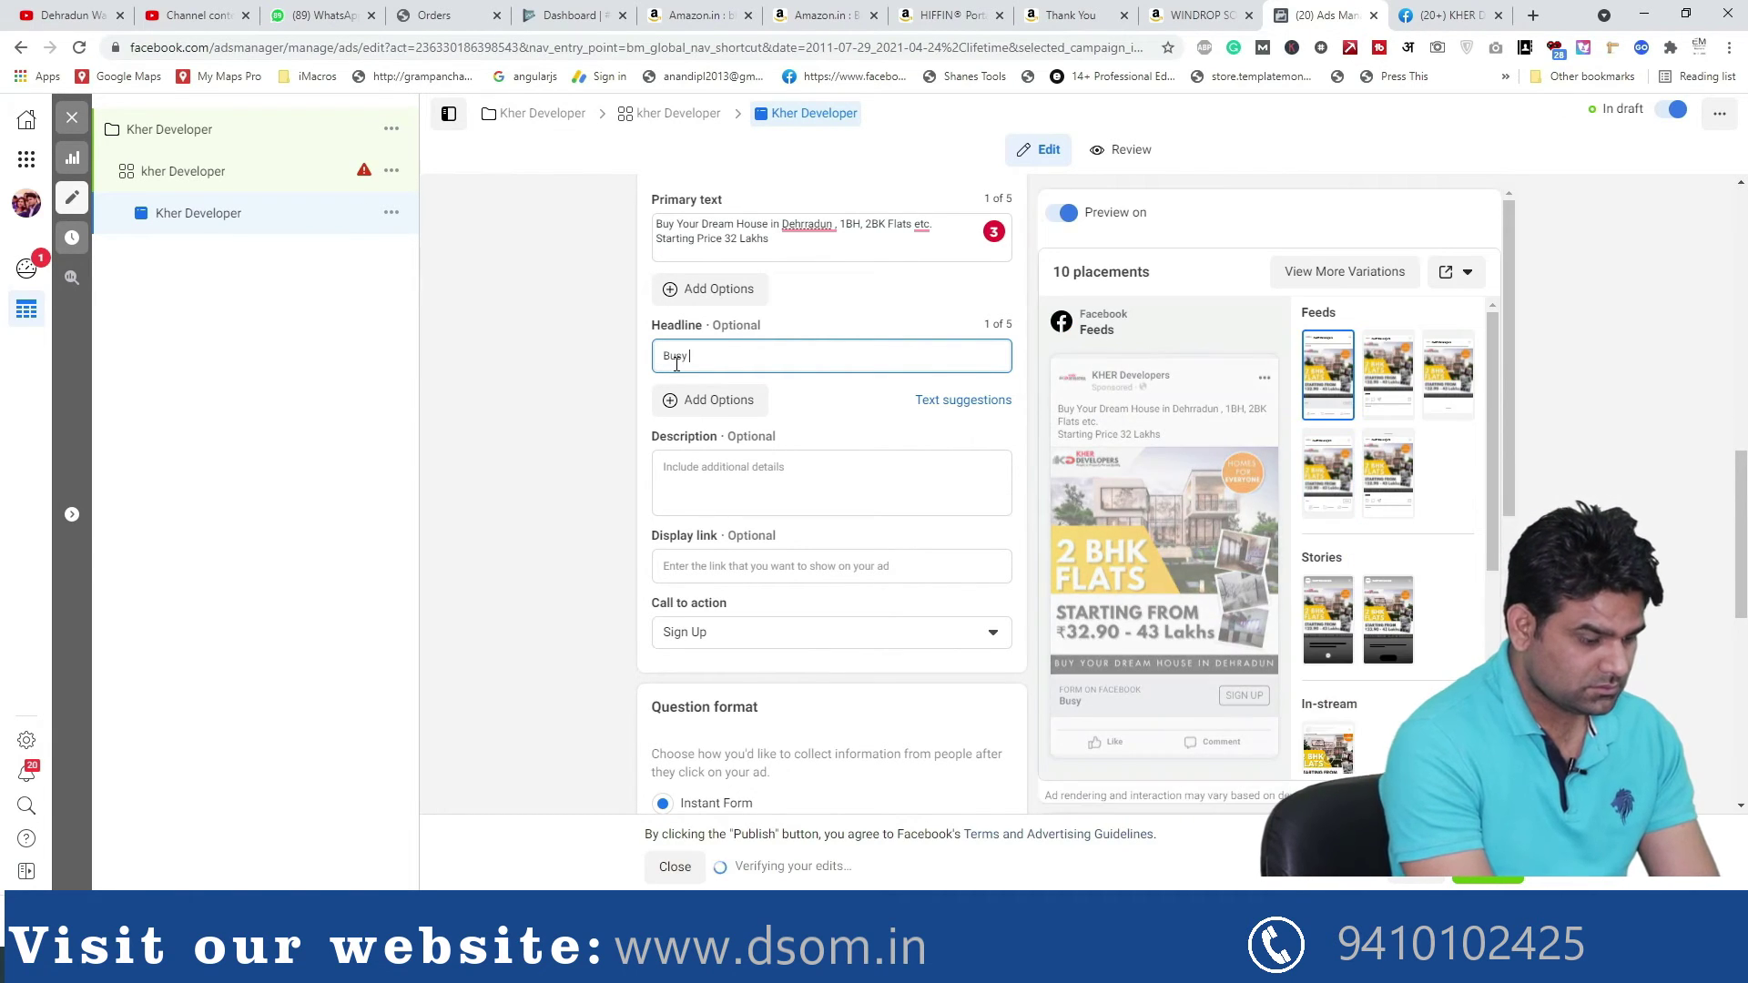
{"action": "type", "text": " Yoiue"}
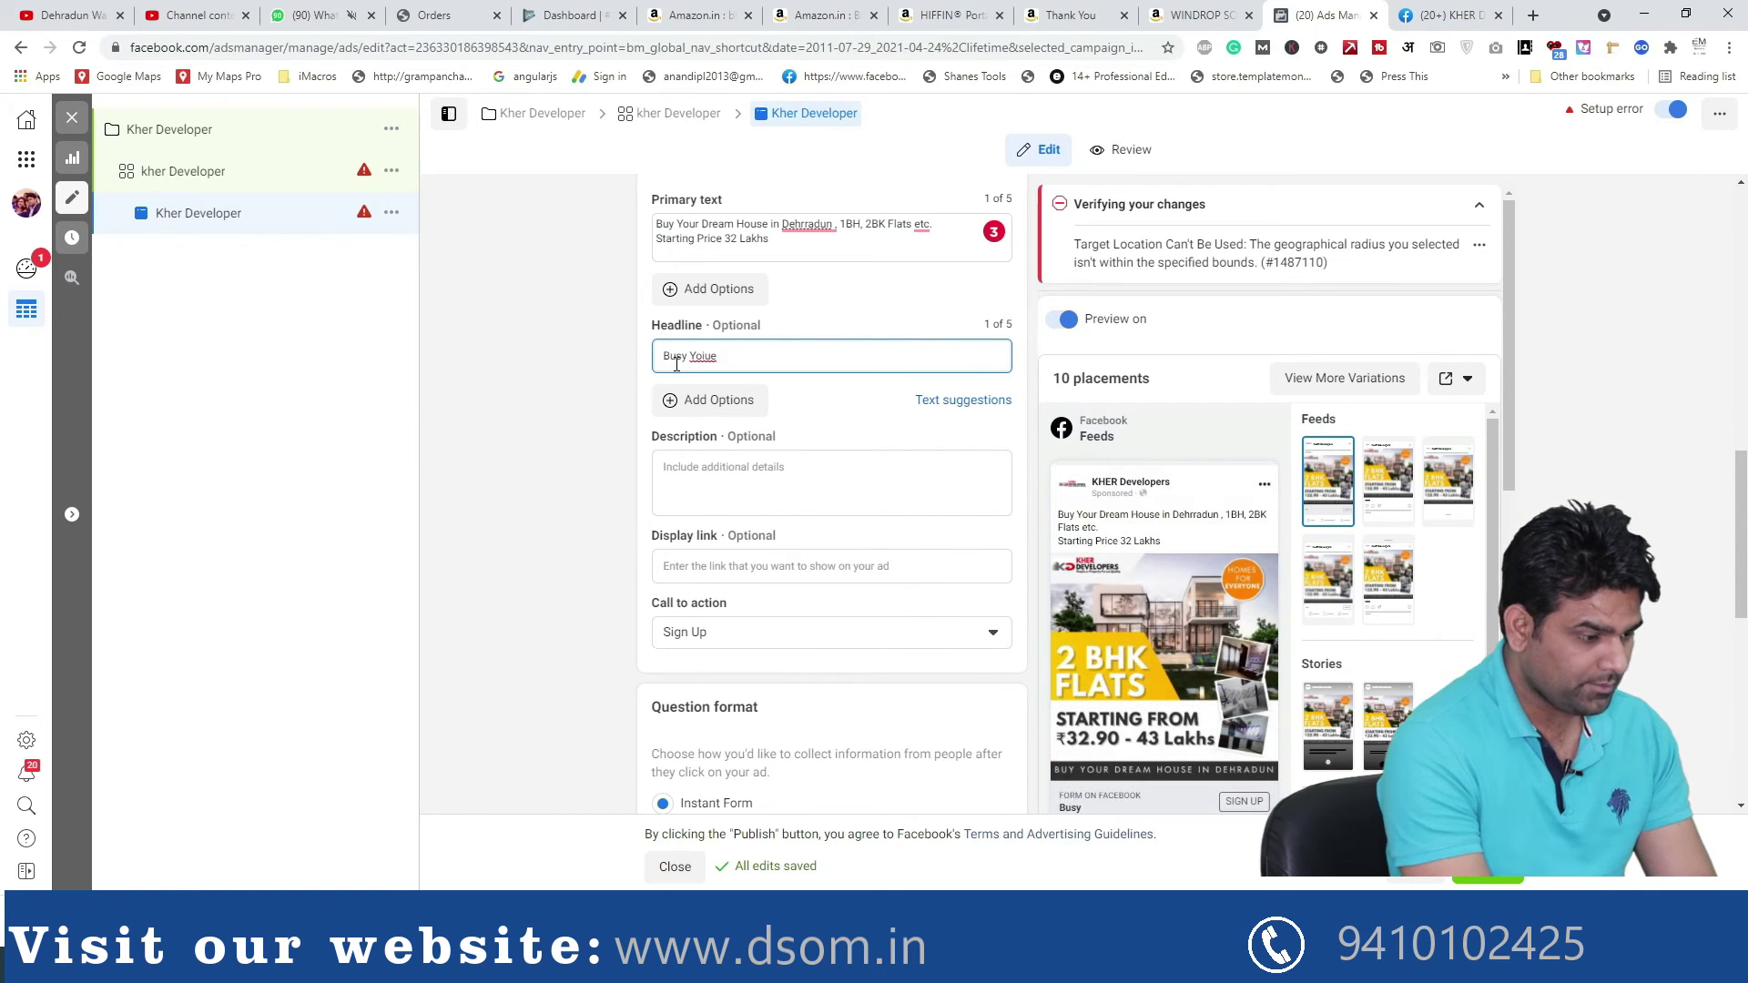
{"action": "key", "text": "BackSpace"}
{"action": "key", "text": "BackSpace"}
{"action": "key", "text": "BackSpace"}
{"action": "key", "text": "BackSpace"}
{"action": "type", "text": "our "}
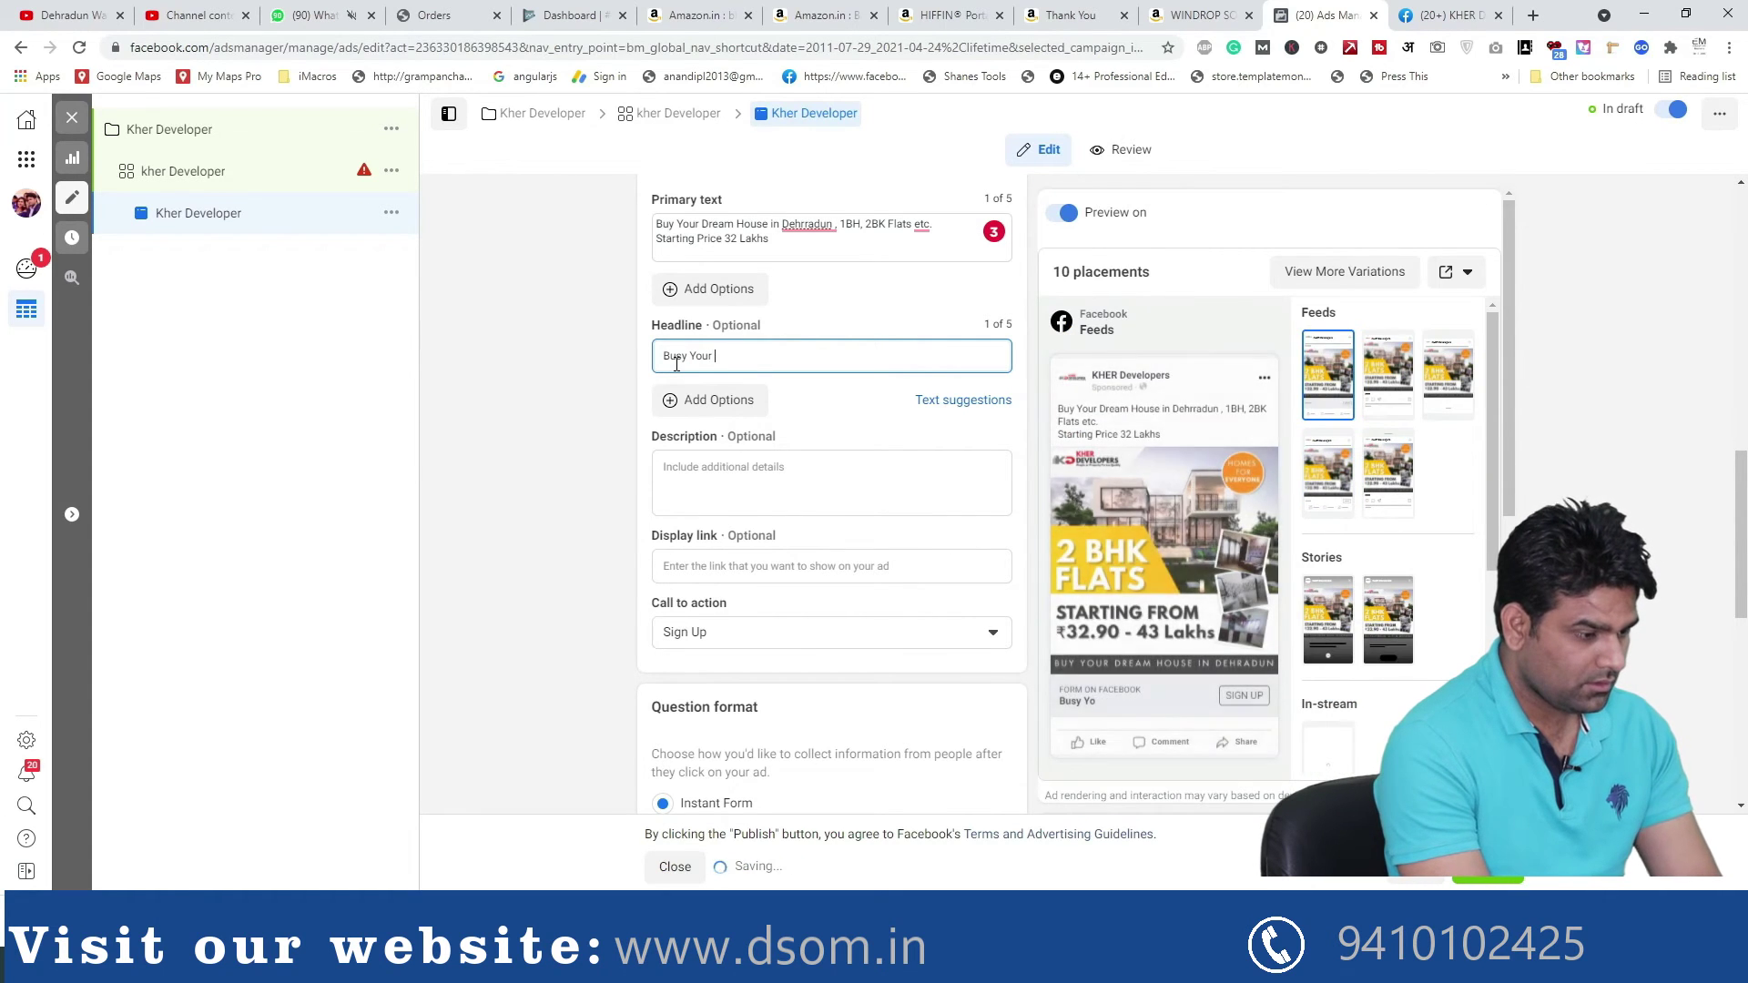
{"action": "type", "text": "Dream h"}
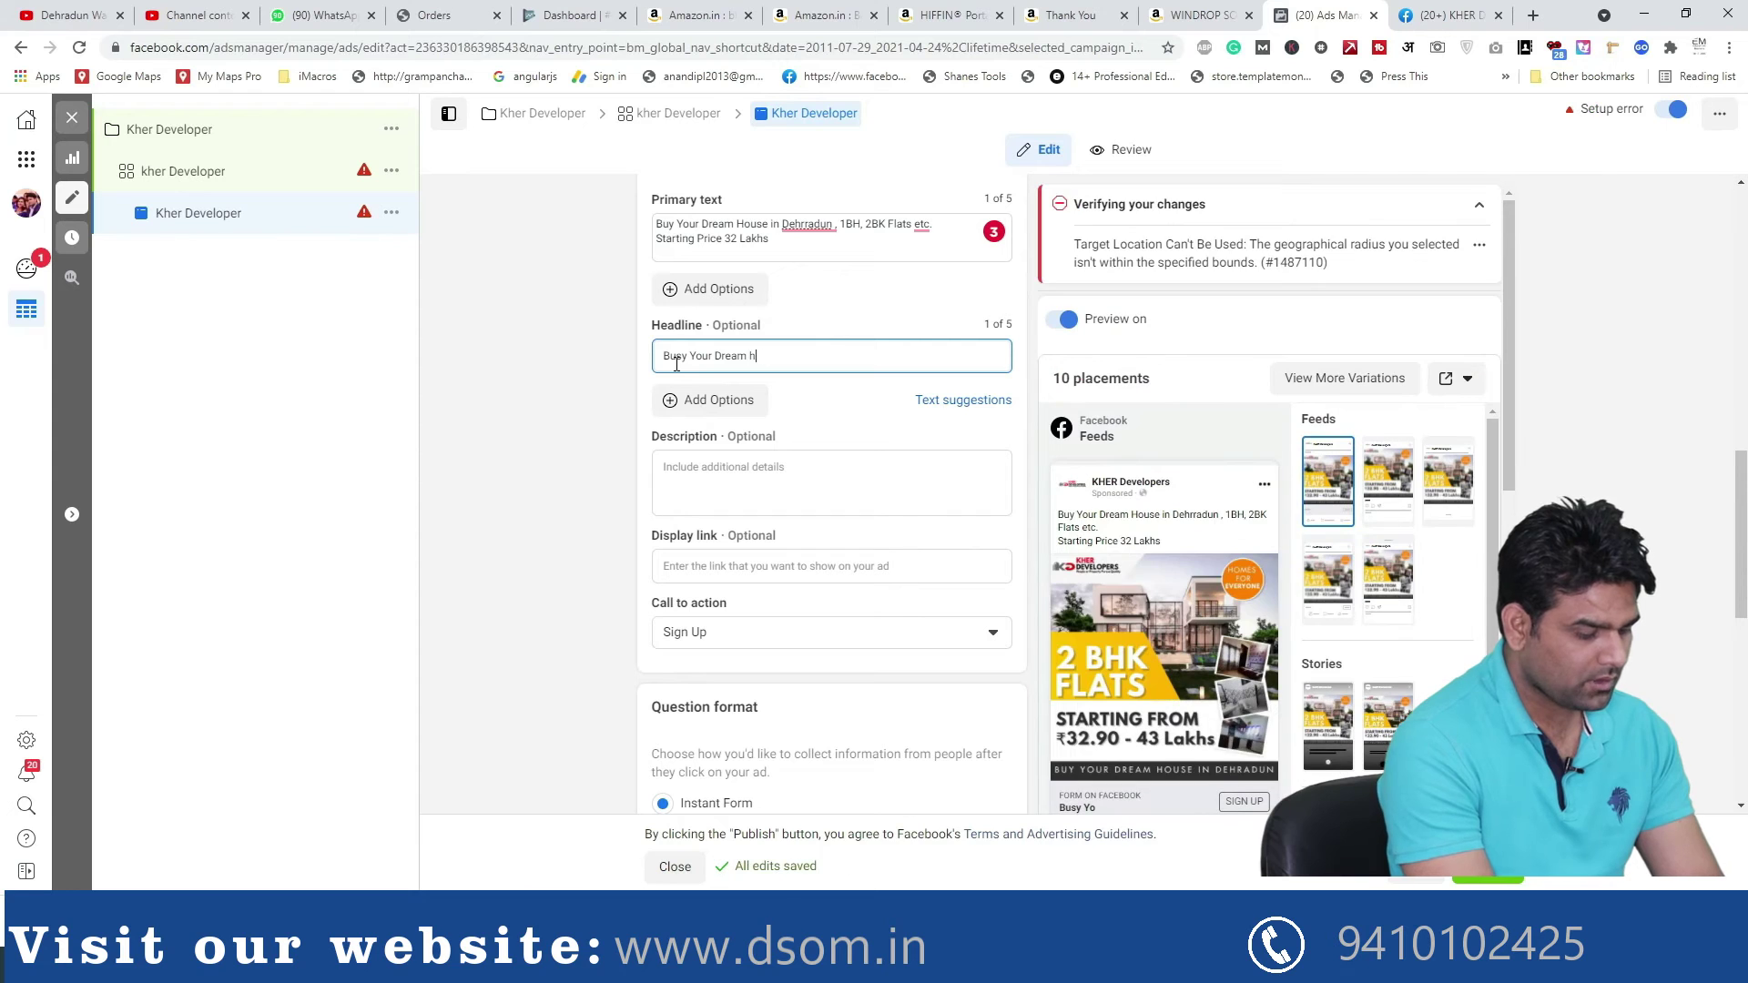
{"action": "type", "text": "ouse In dehradun"}
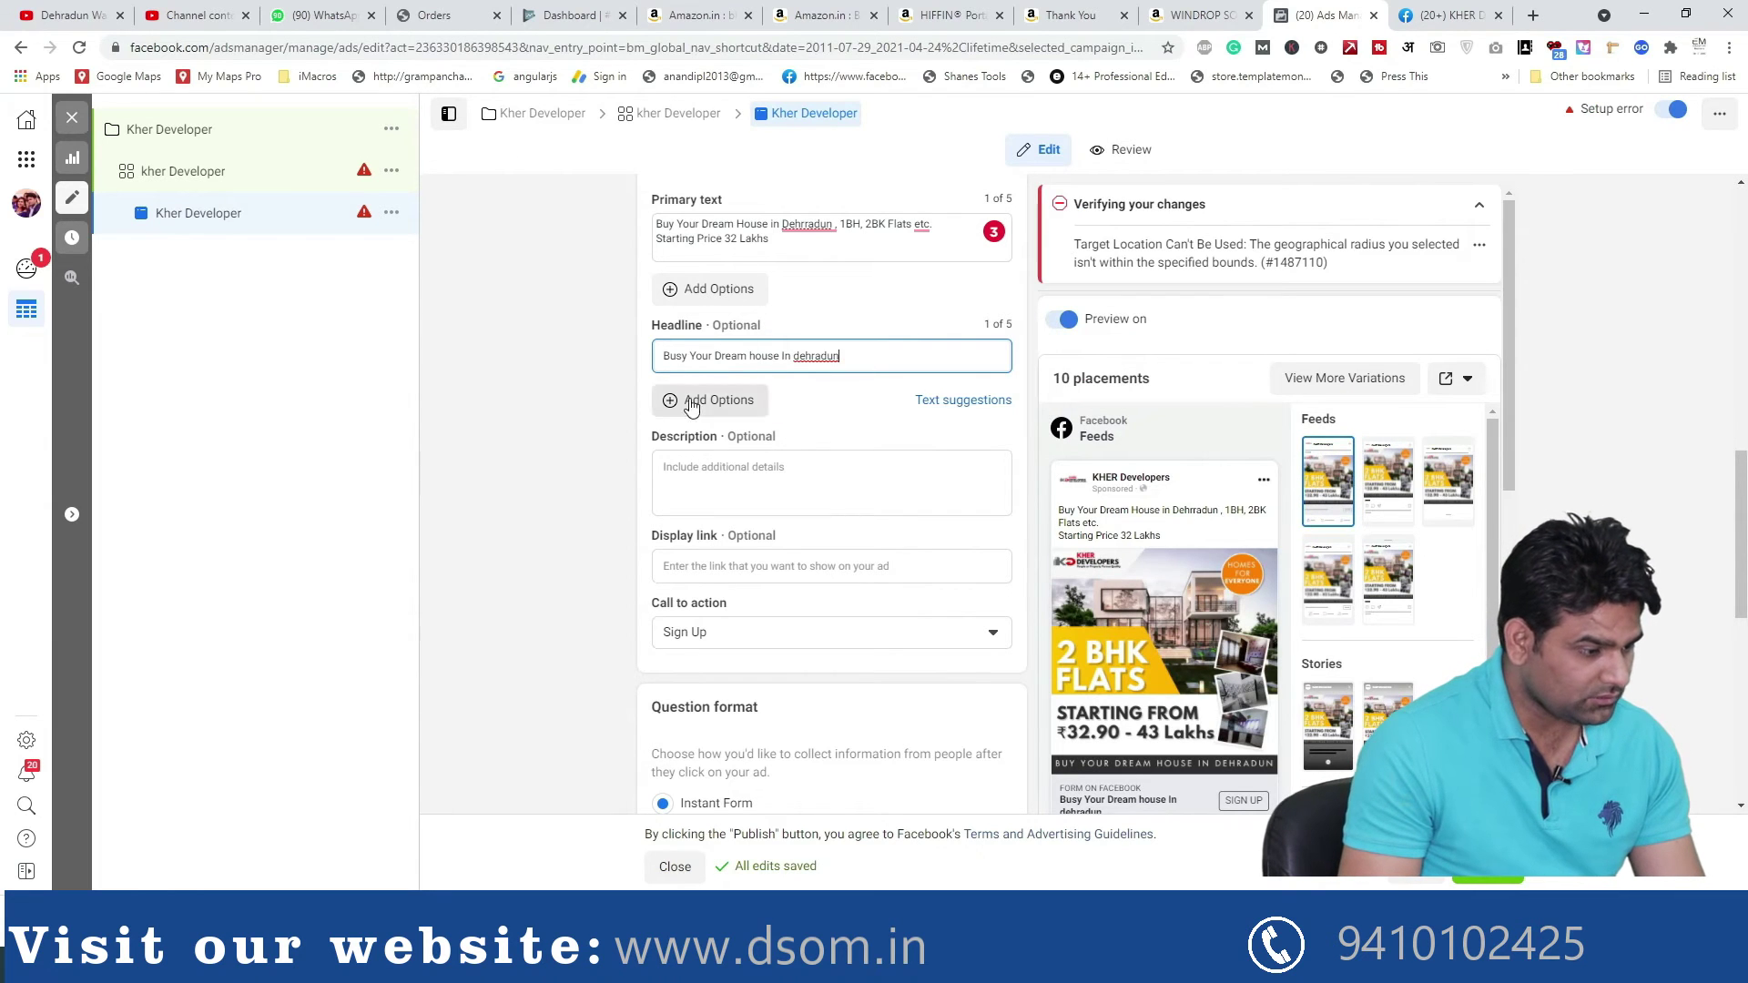
Correct the wording and capitalization of the headline to read "Buy Your Dream house in Dehradun"
{"action": "left_click", "coordinate": [684, 357]}
{"action": "key", "text": "BackSpace"}
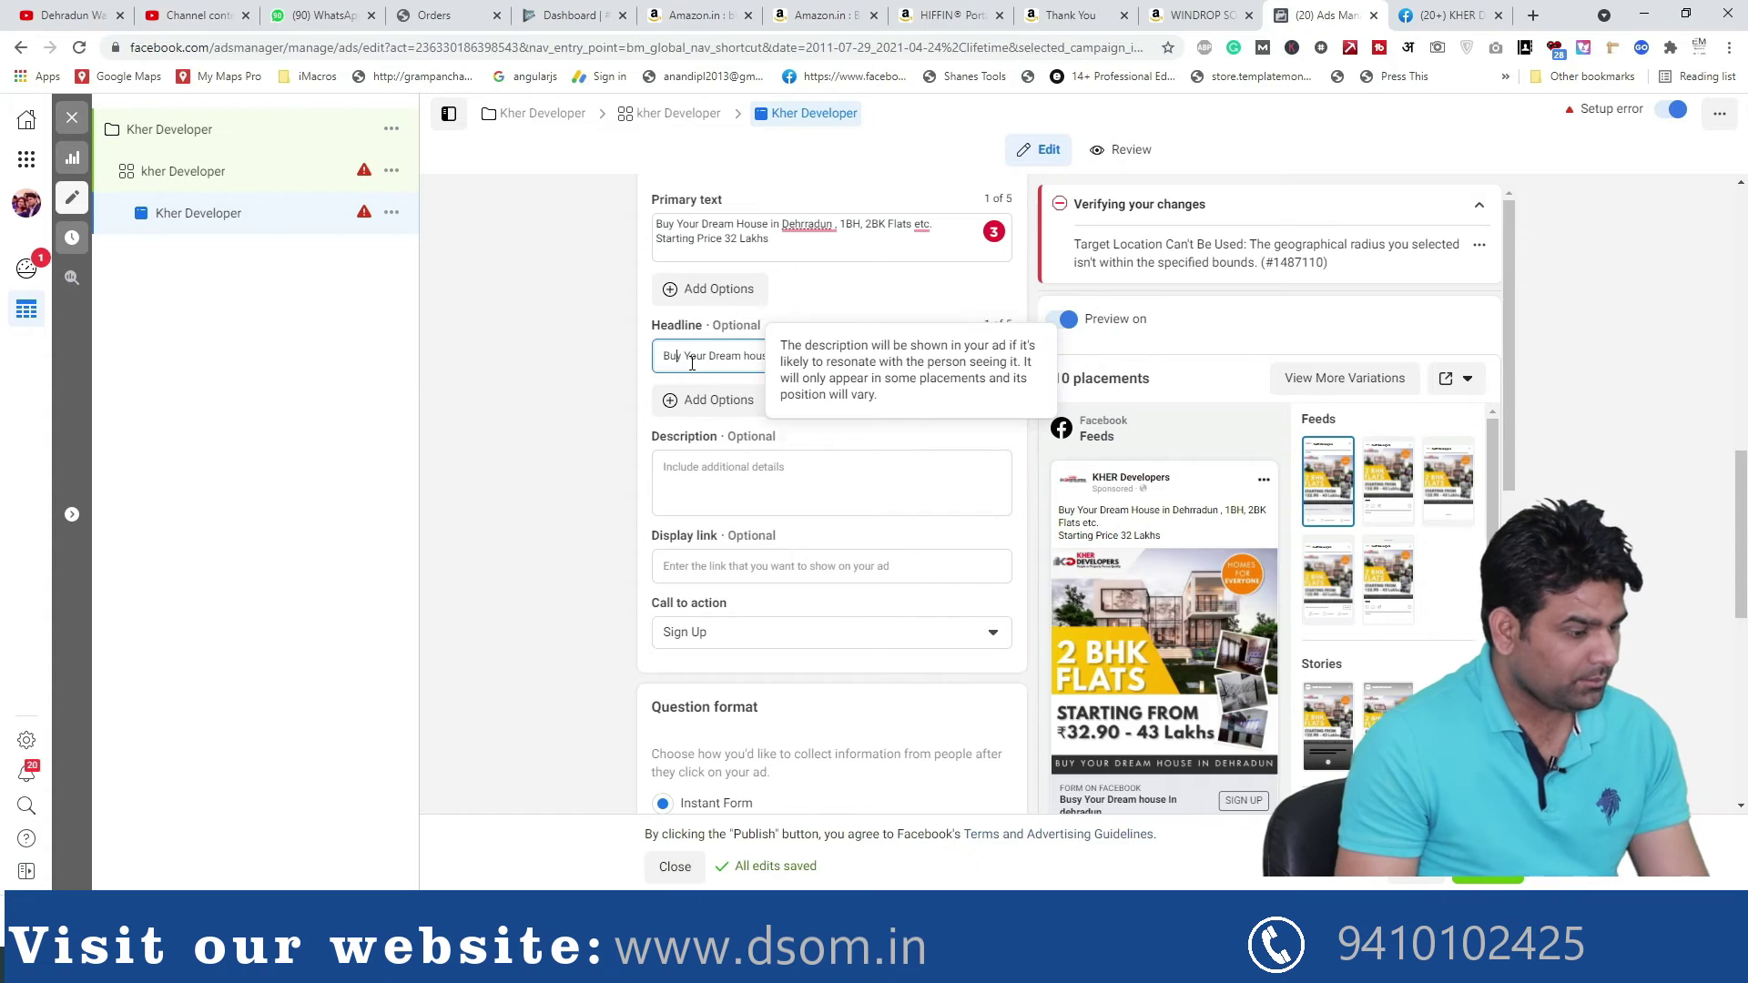
{"action": "left_click", "coordinate": [777, 356]}
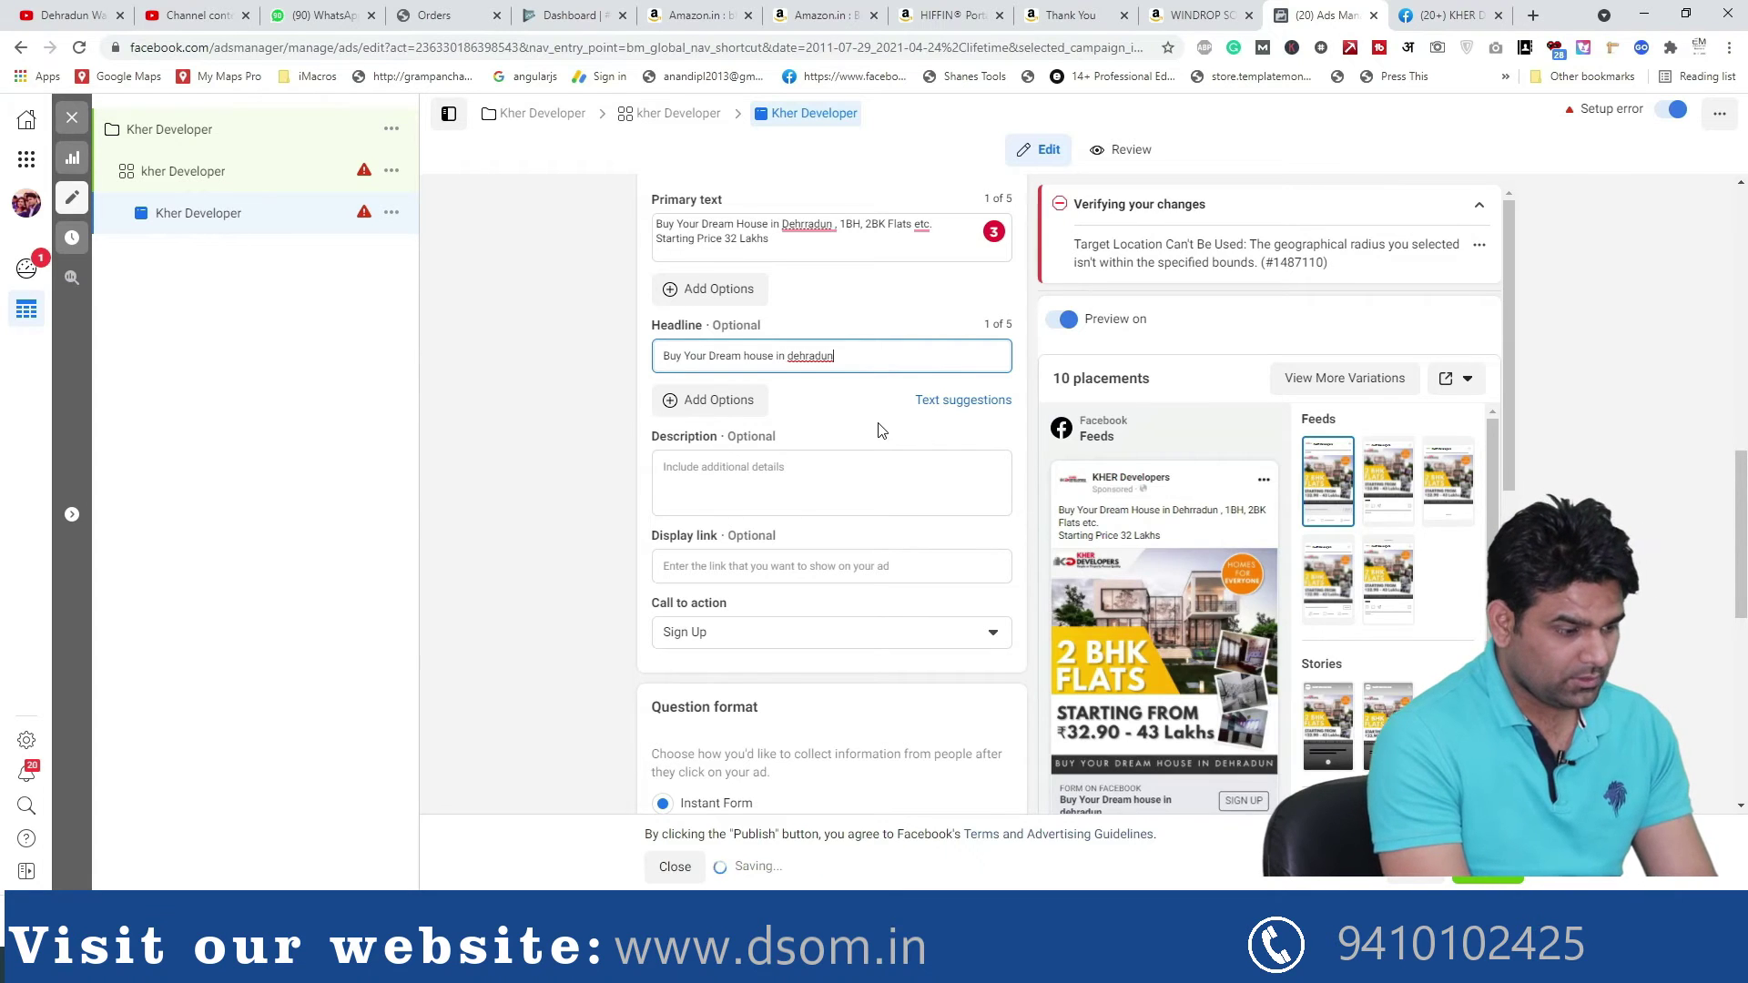
{"action": "left_click", "coordinate": [798, 355]}
{"action": "key", "text": "BackSpace"}
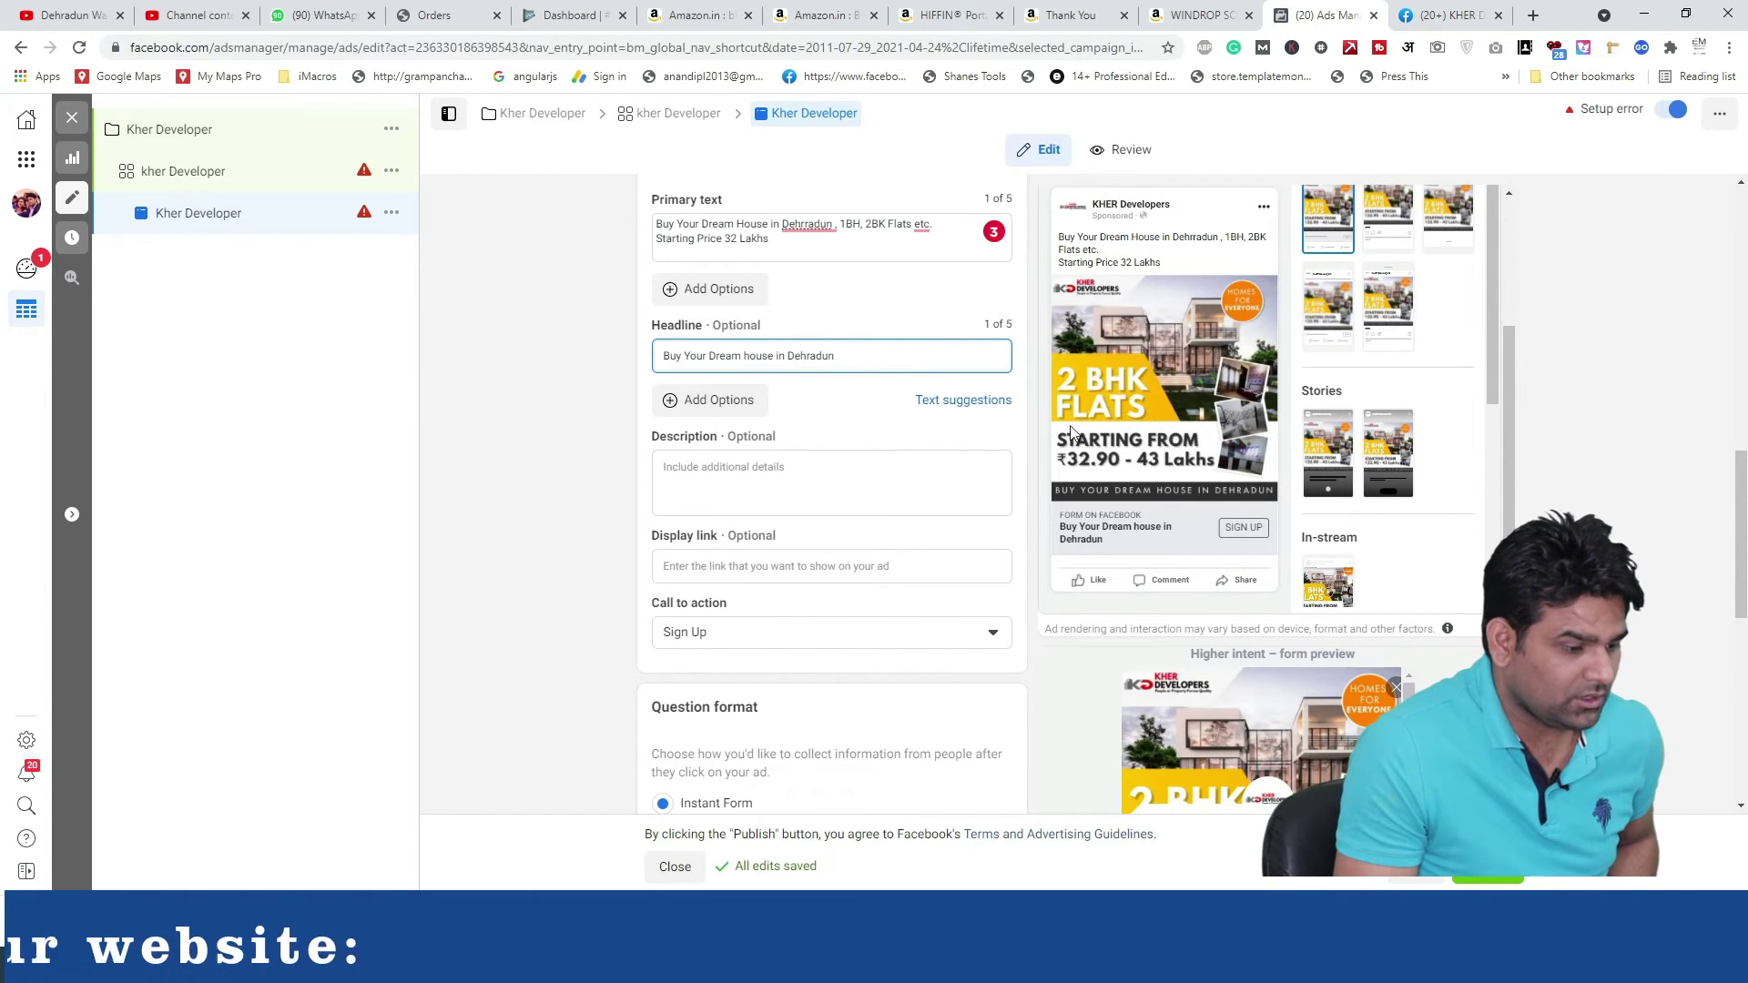
Add a second headline option reading "Starting Price 2BHK 32 Lakhs"
{"action": "left_click", "coordinate": [703, 410]}
{"action": "left_click", "coordinate": [704, 401]}
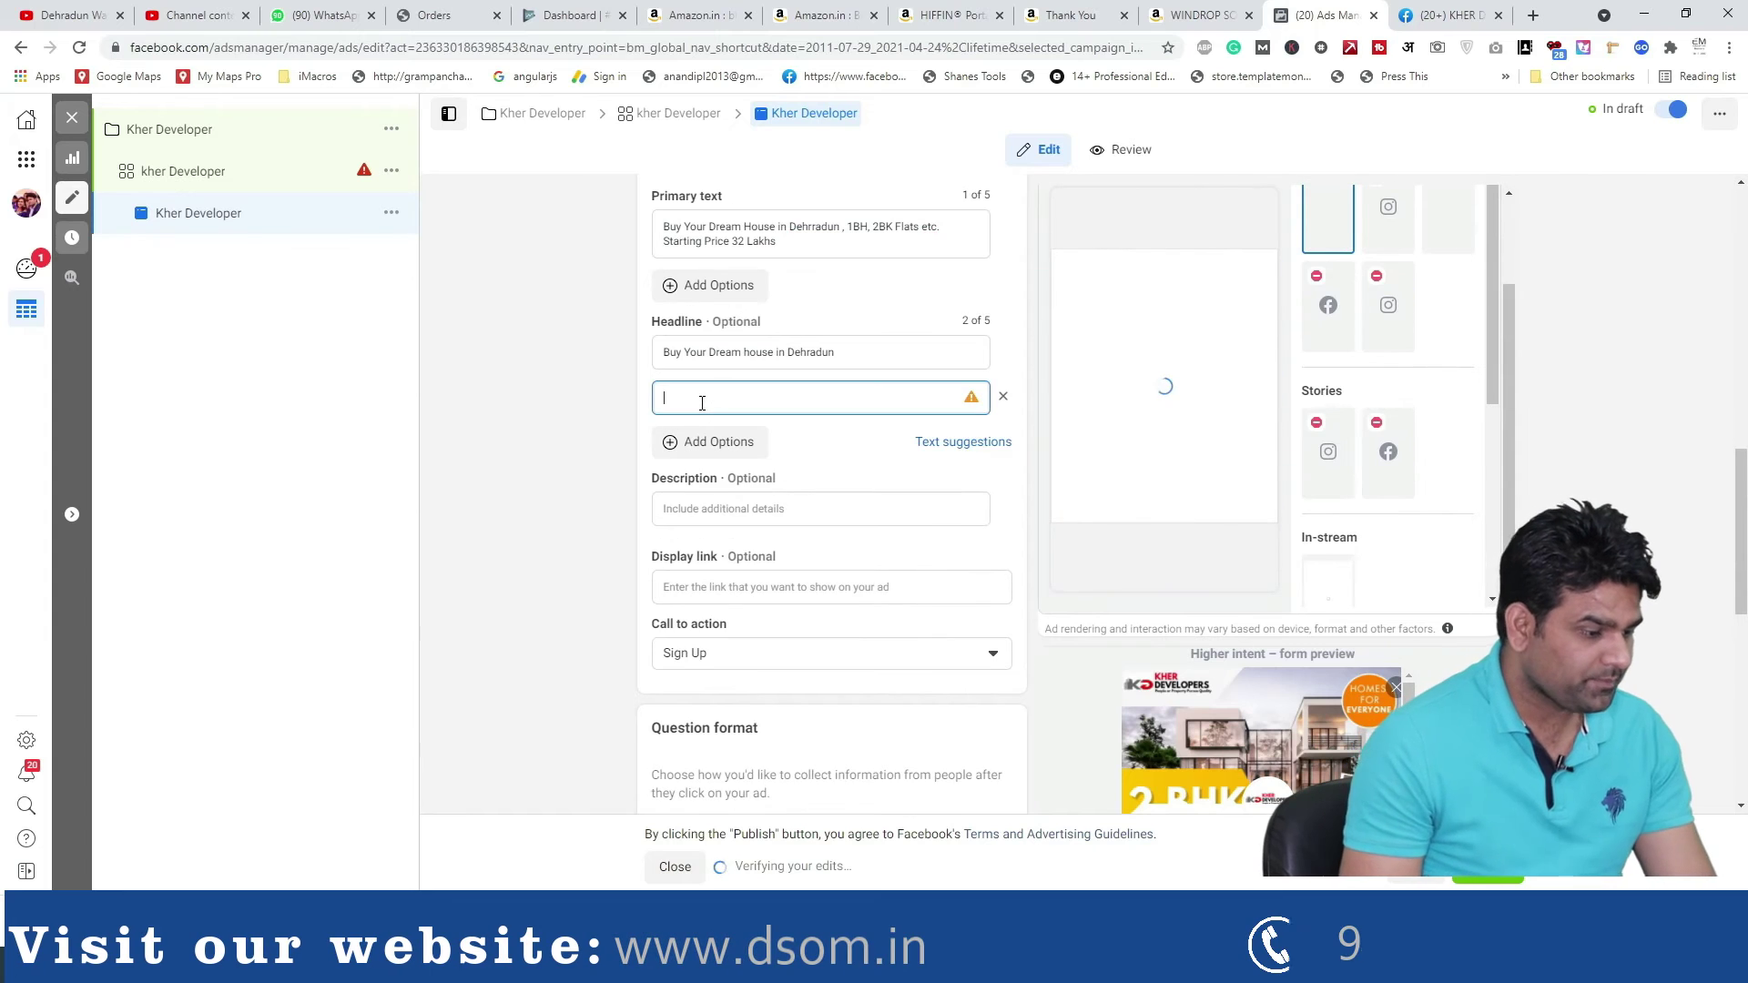
{"action": "type", "text": "Starting Price"}
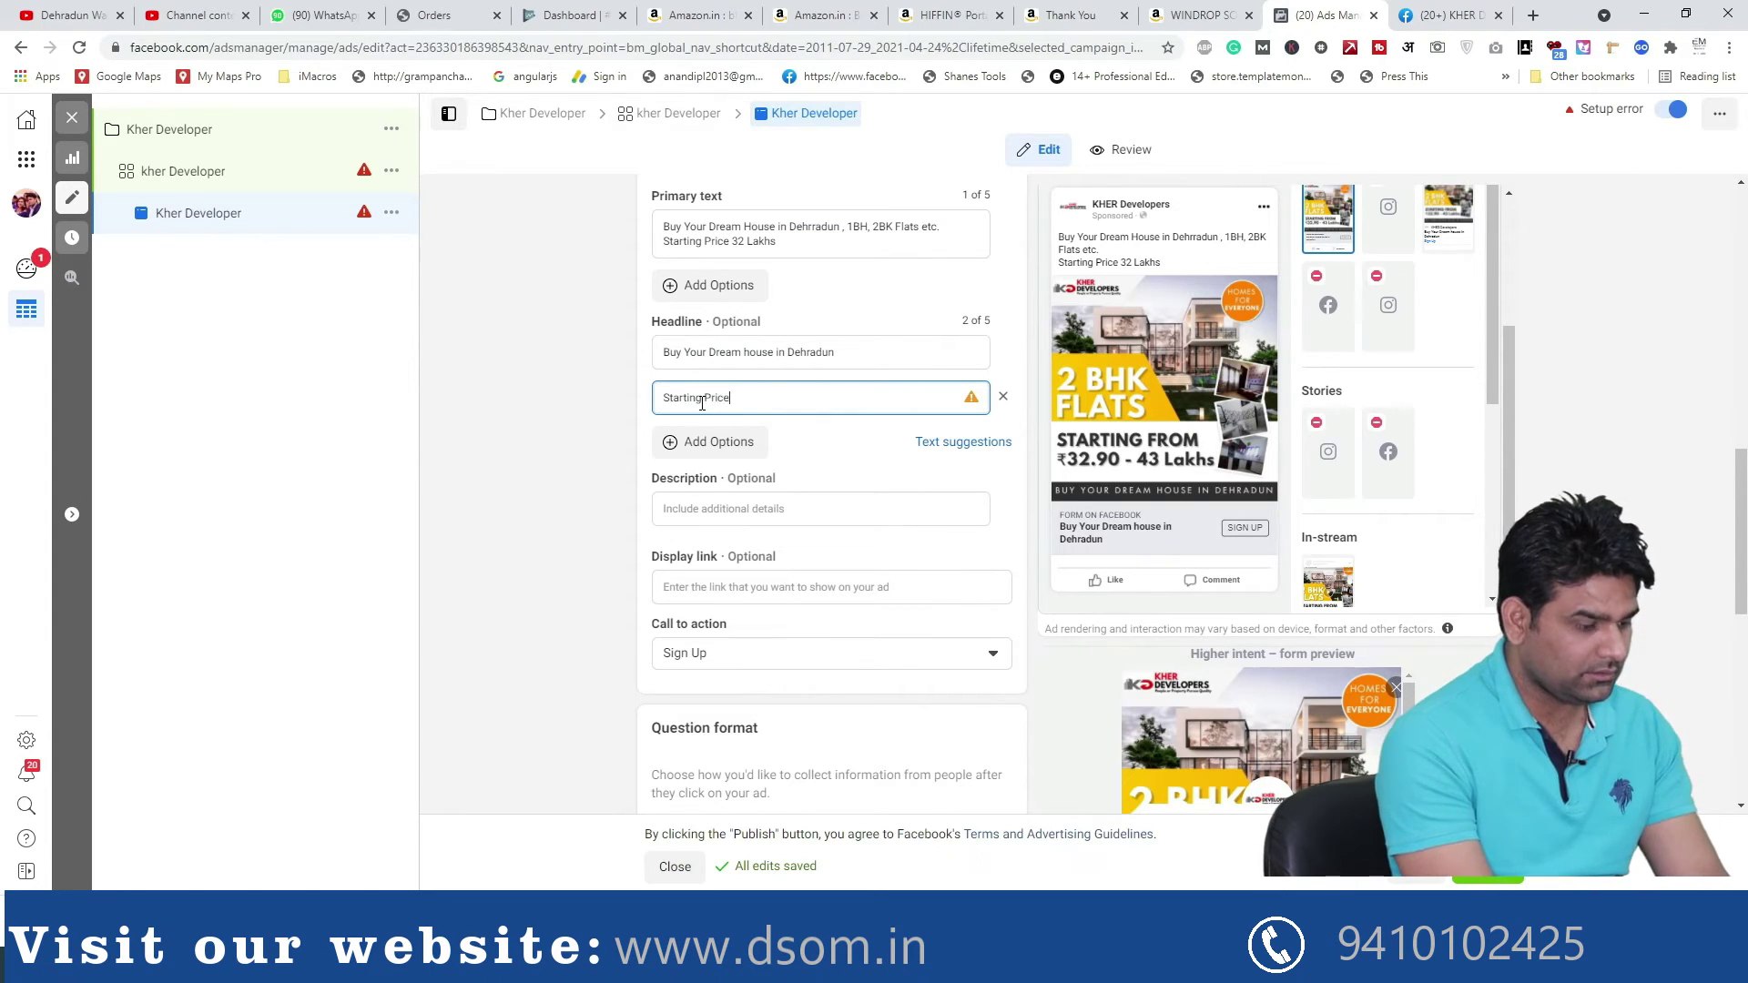
{"action": "type", "text": " @BH"}
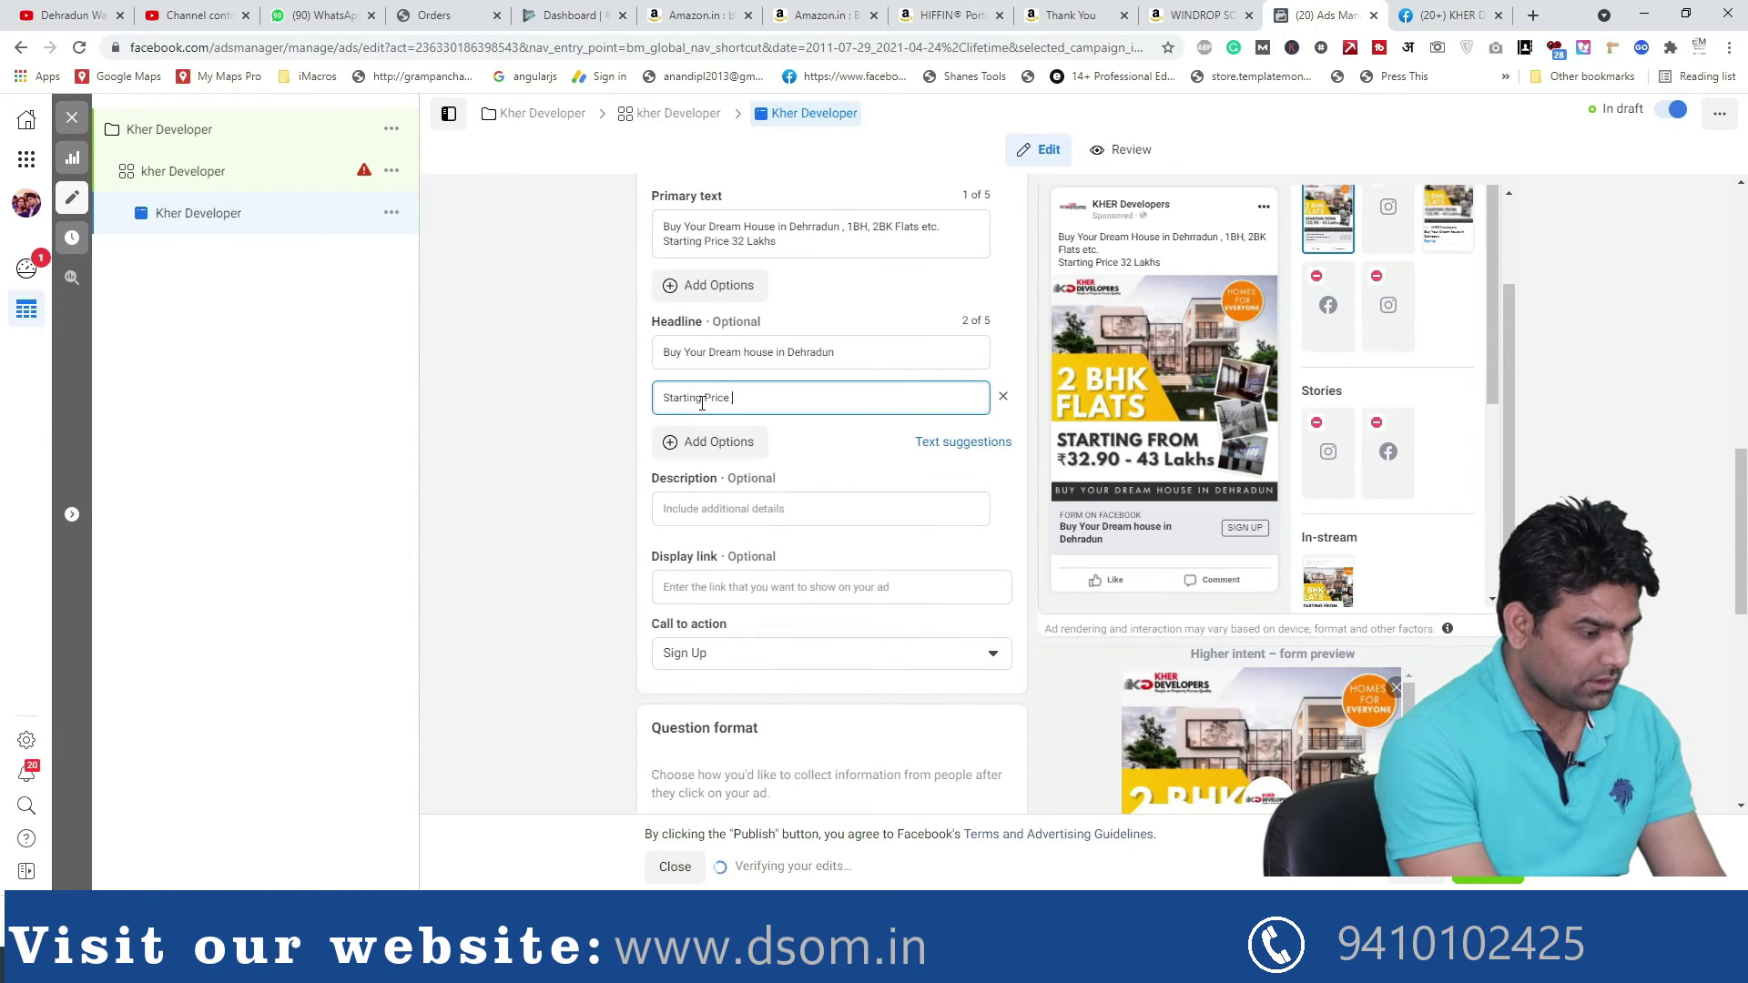
{"action": "type", "text": "2BHK 3"}
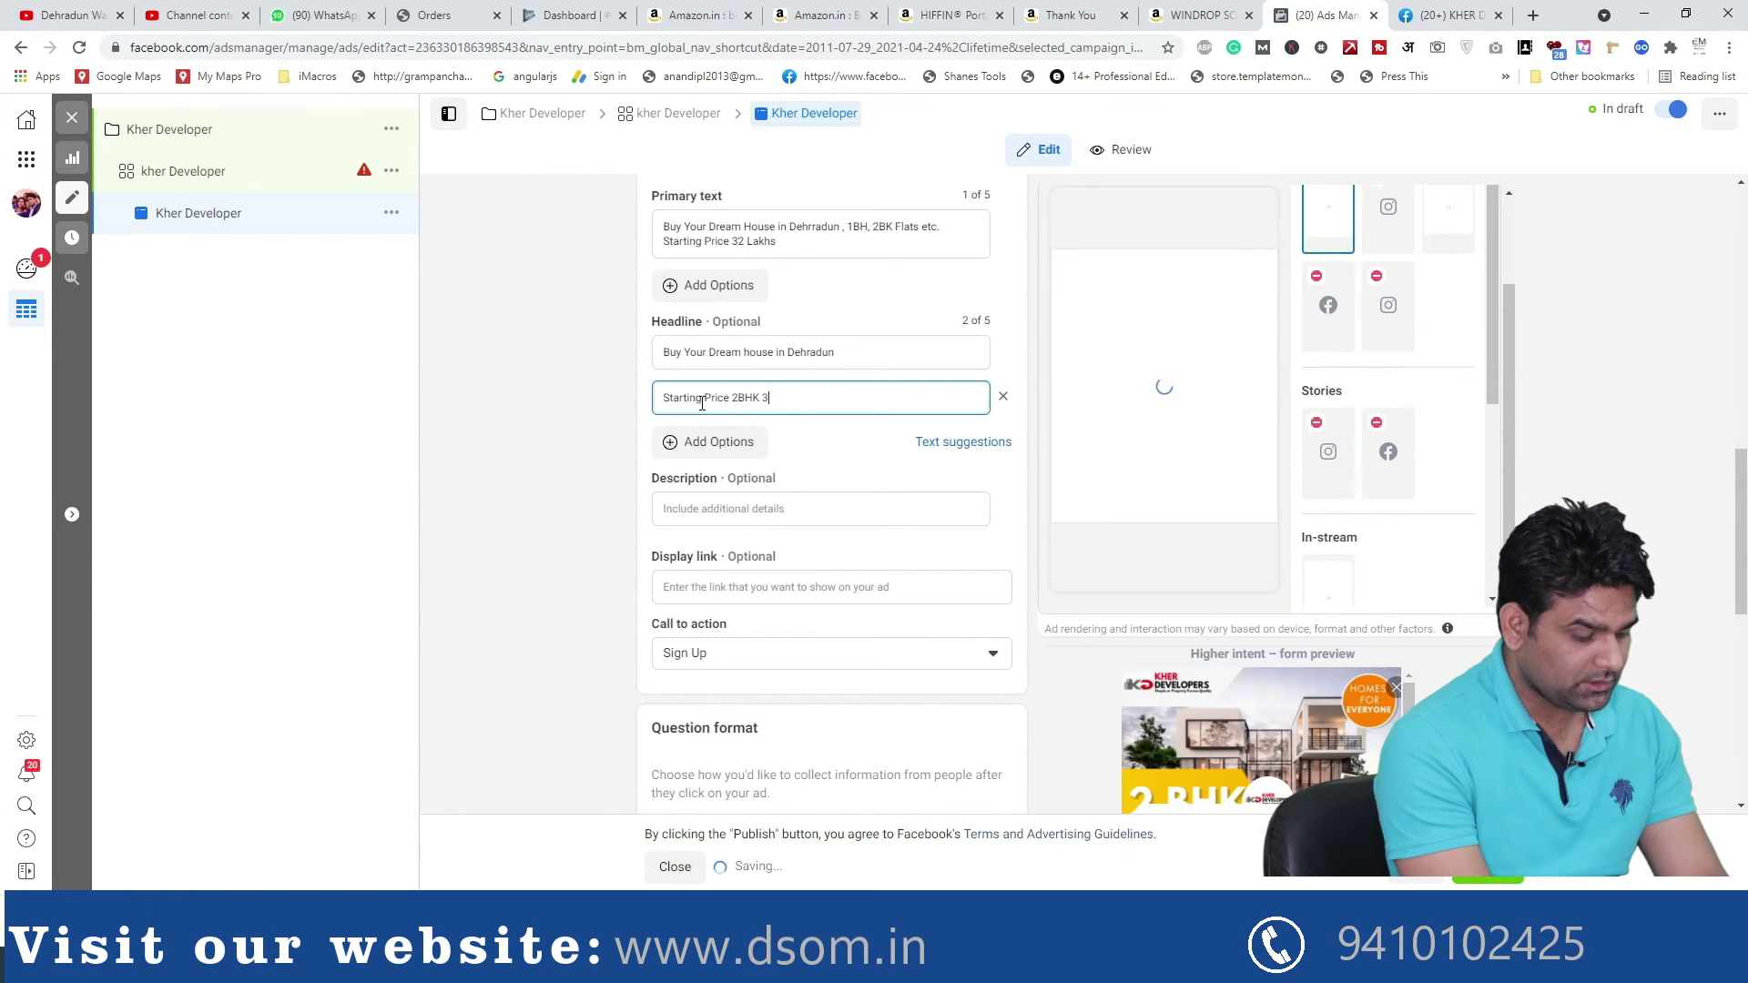
{"action": "type", "text": "2Lakhs"}
{"action": "key", "text": "Left"}
{"action": "key", "text": "Left"}
{"action": "key", "text": "Left"}
{"action": "key", "text": "Left"}
{"action": "key", "text": "Left"}
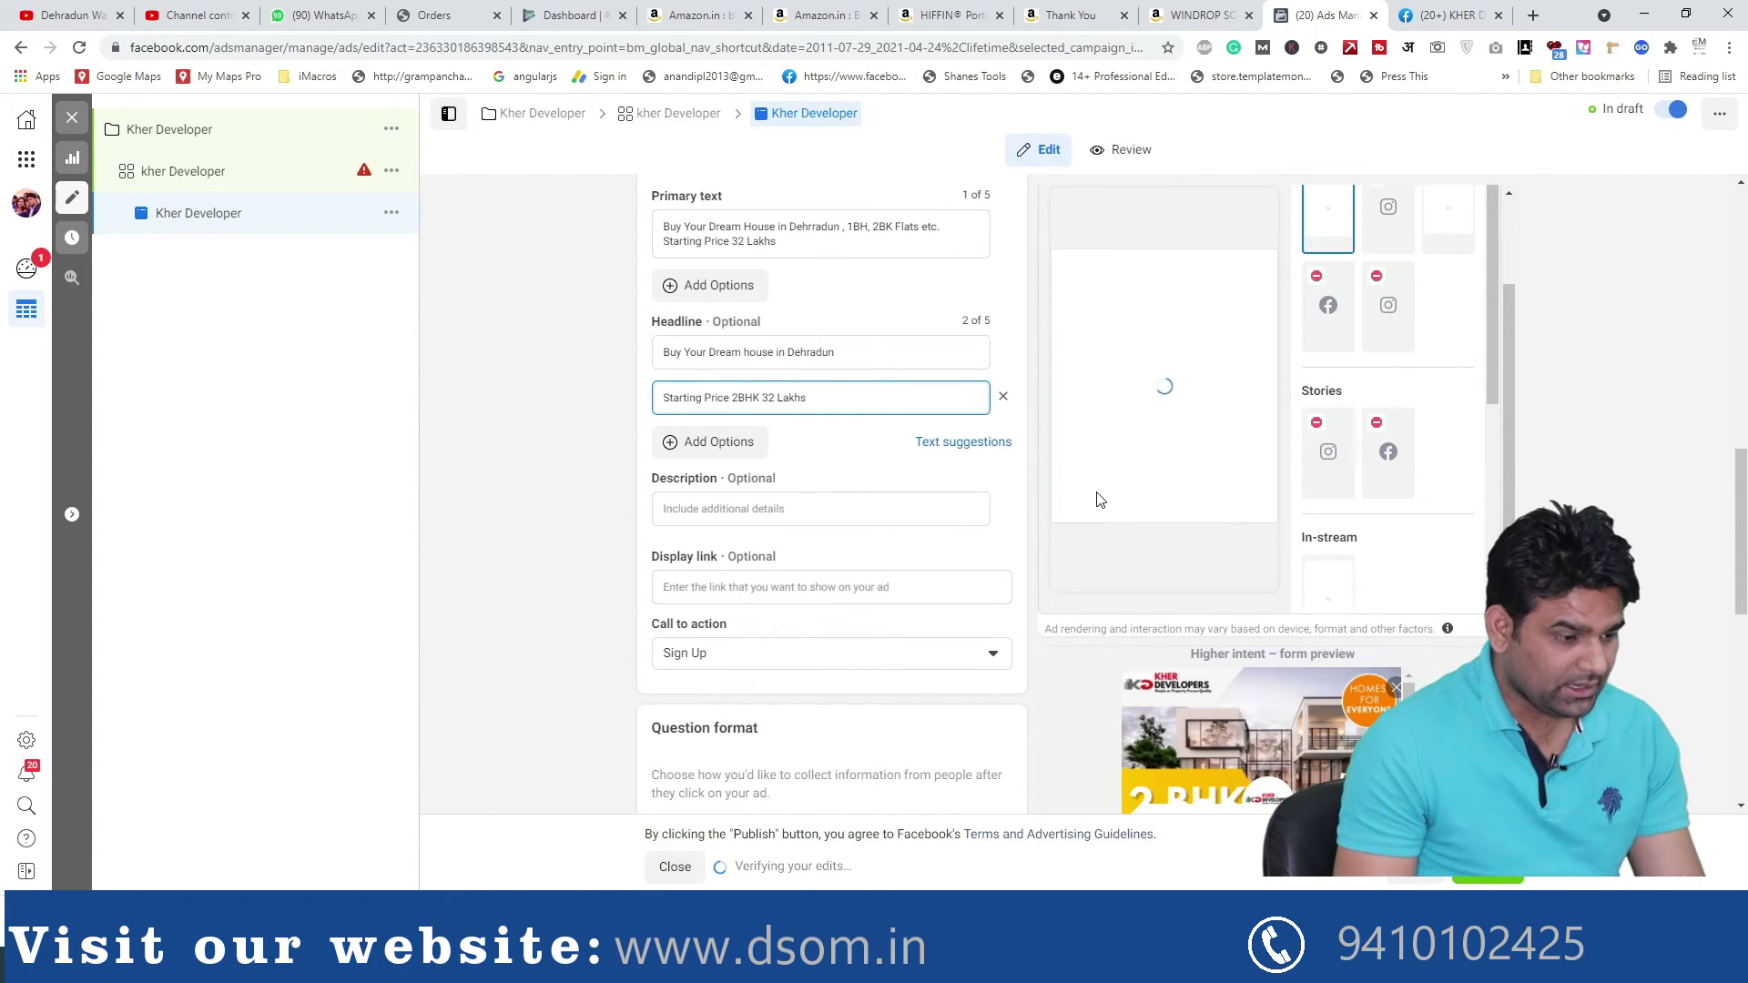
Search Google in a new tab for "kher developers dehradun" and open the company's website from its business profile in another tab
{"action": "left_click", "coordinate": [709, 508]}
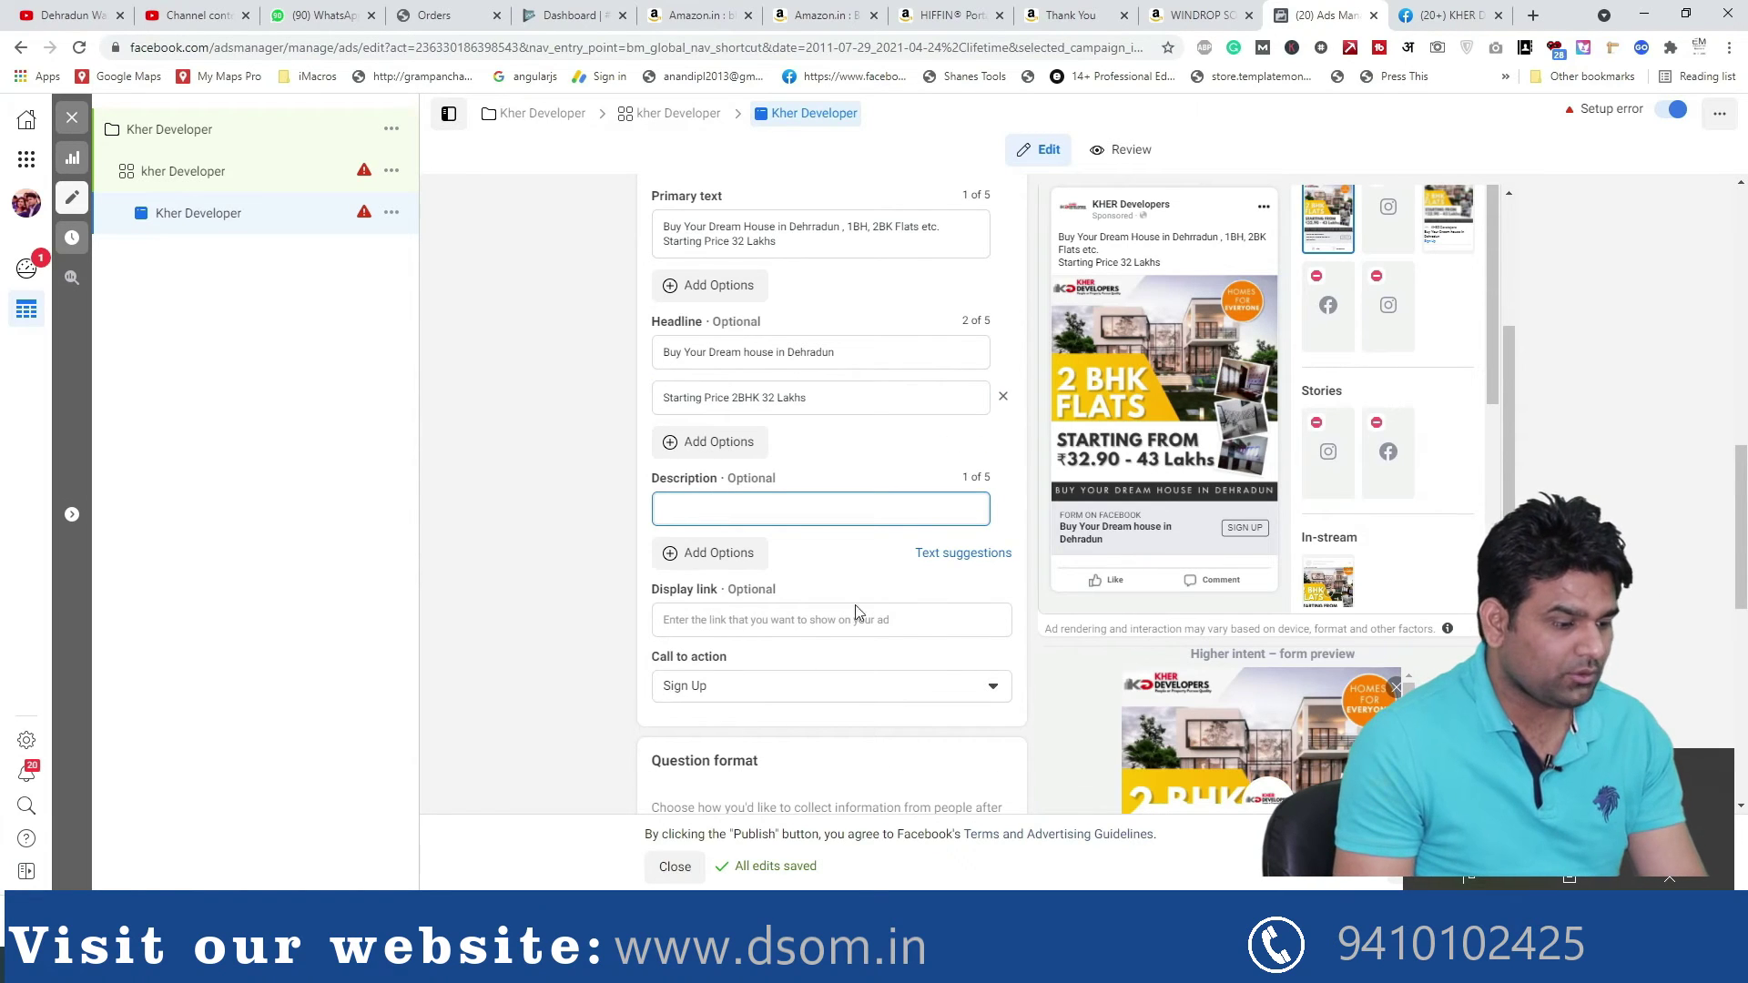
{"action": "left_click", "coordinate": [703, 621]}
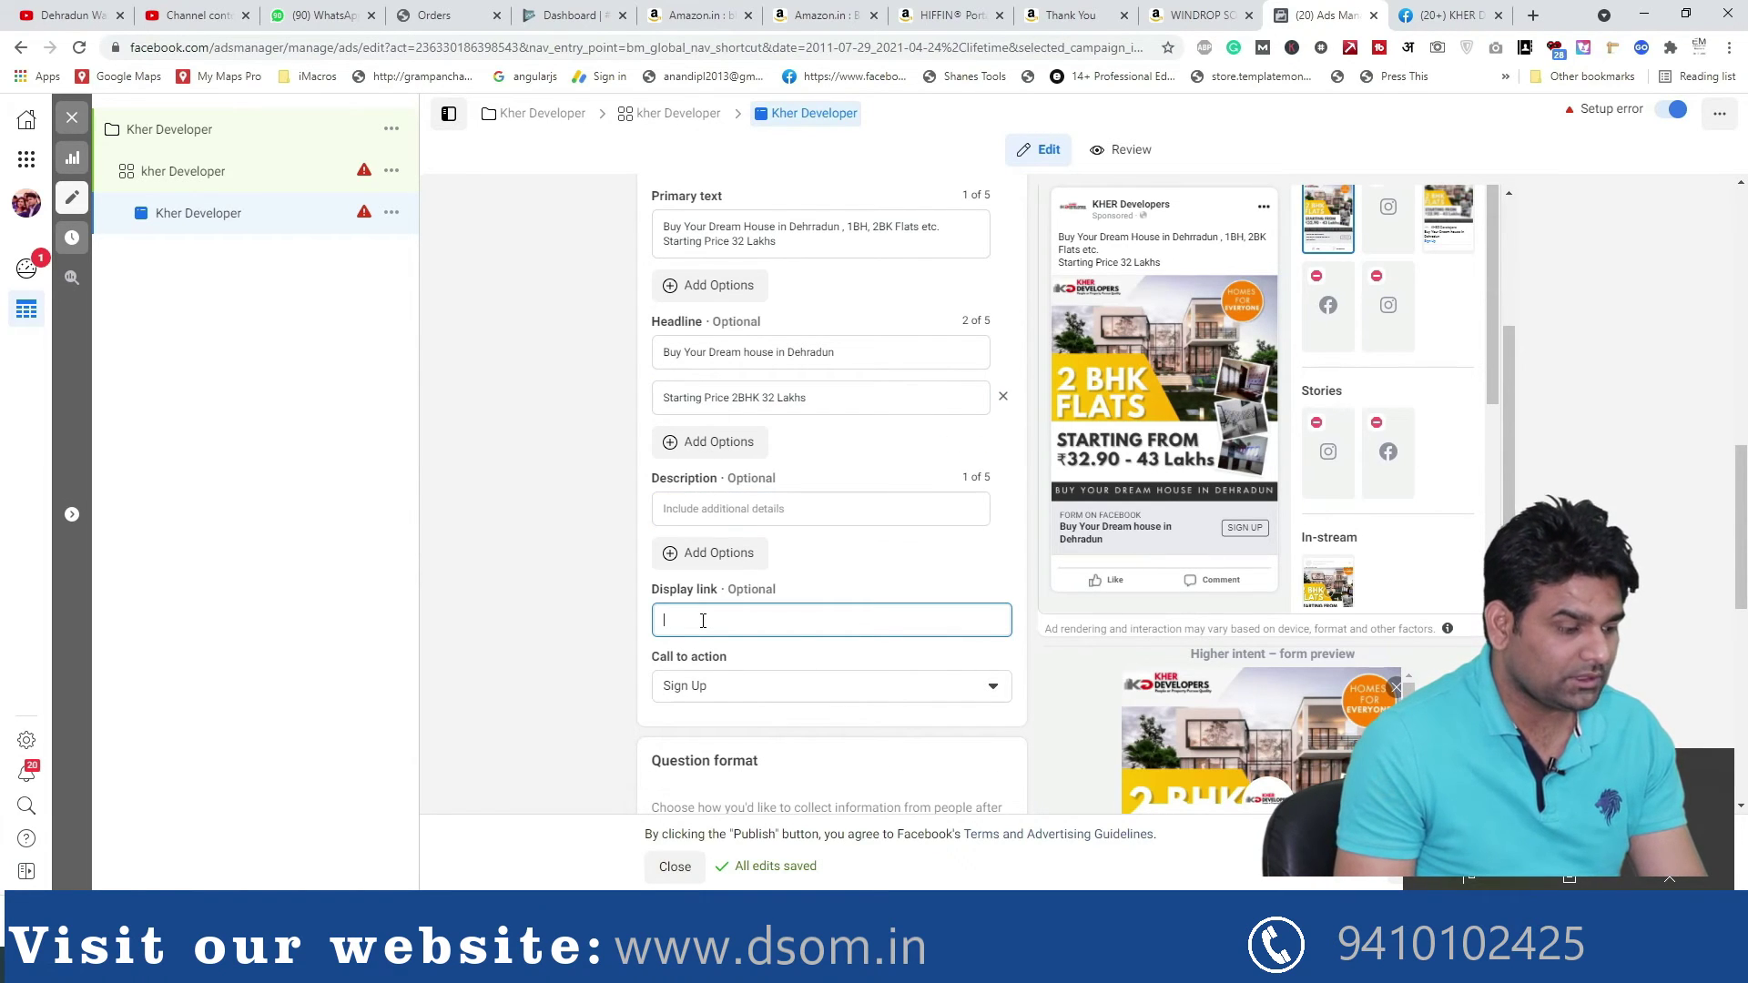
{"action": "left_click", "coordinate": [1535, 15]}
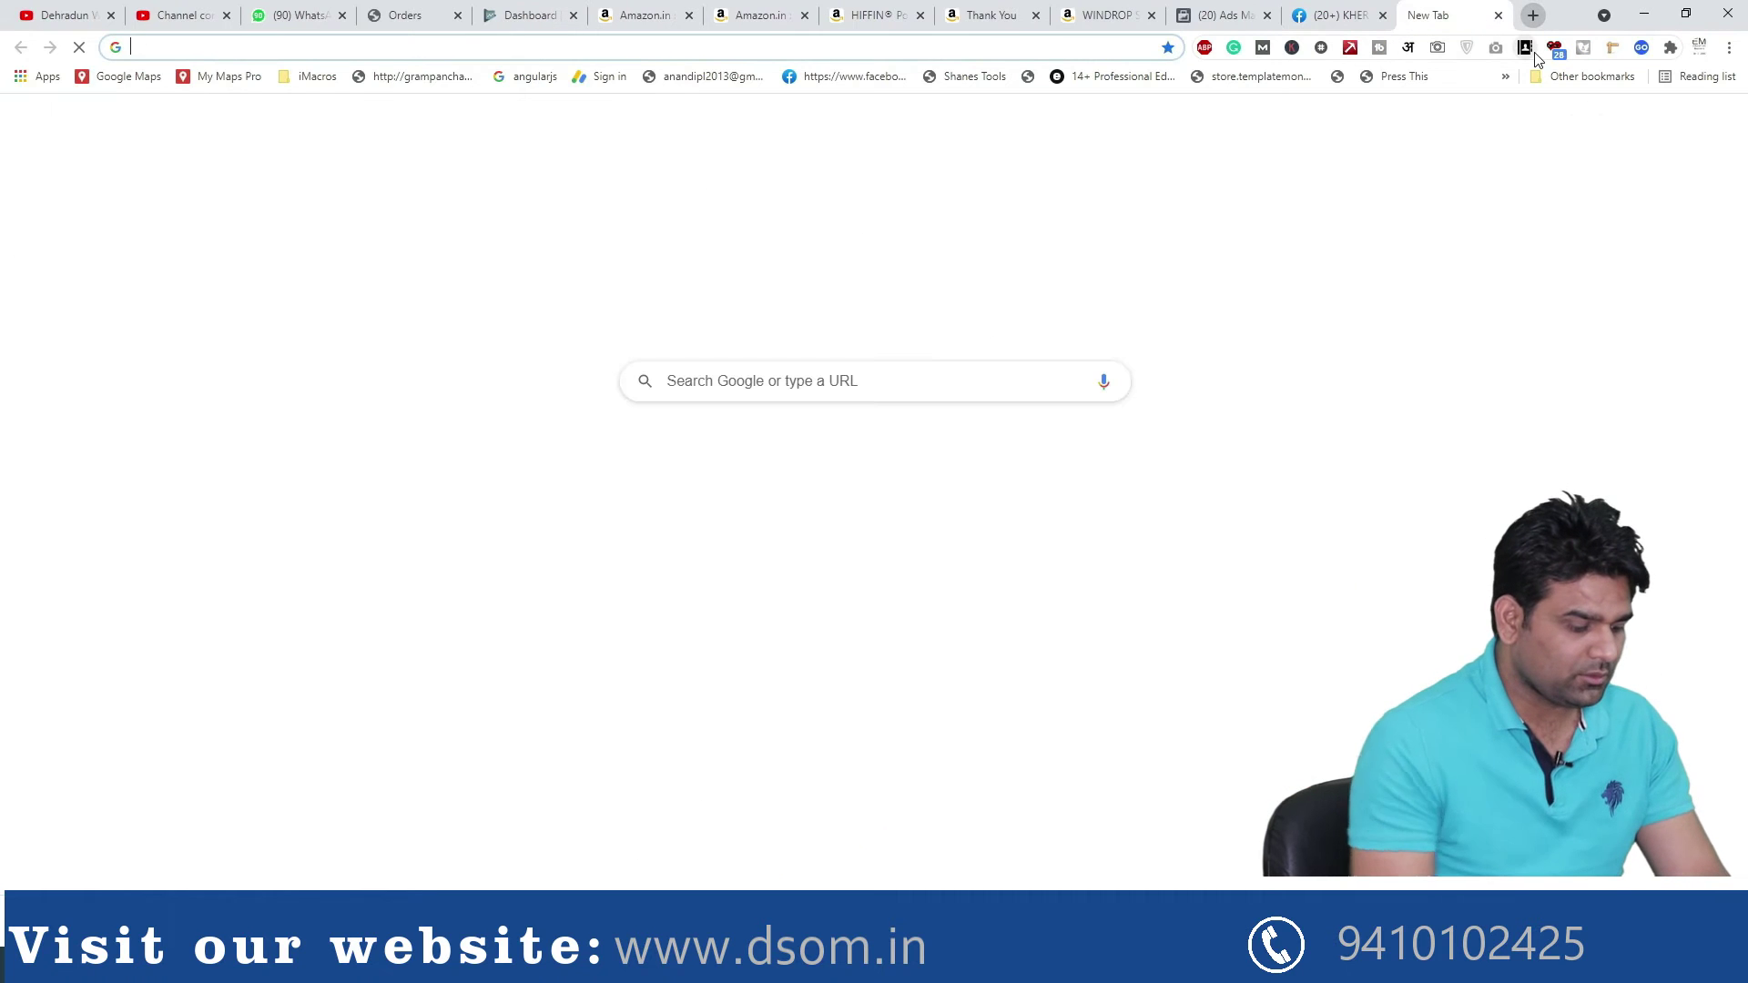
{"action": "type", "text": "kherdeve"}
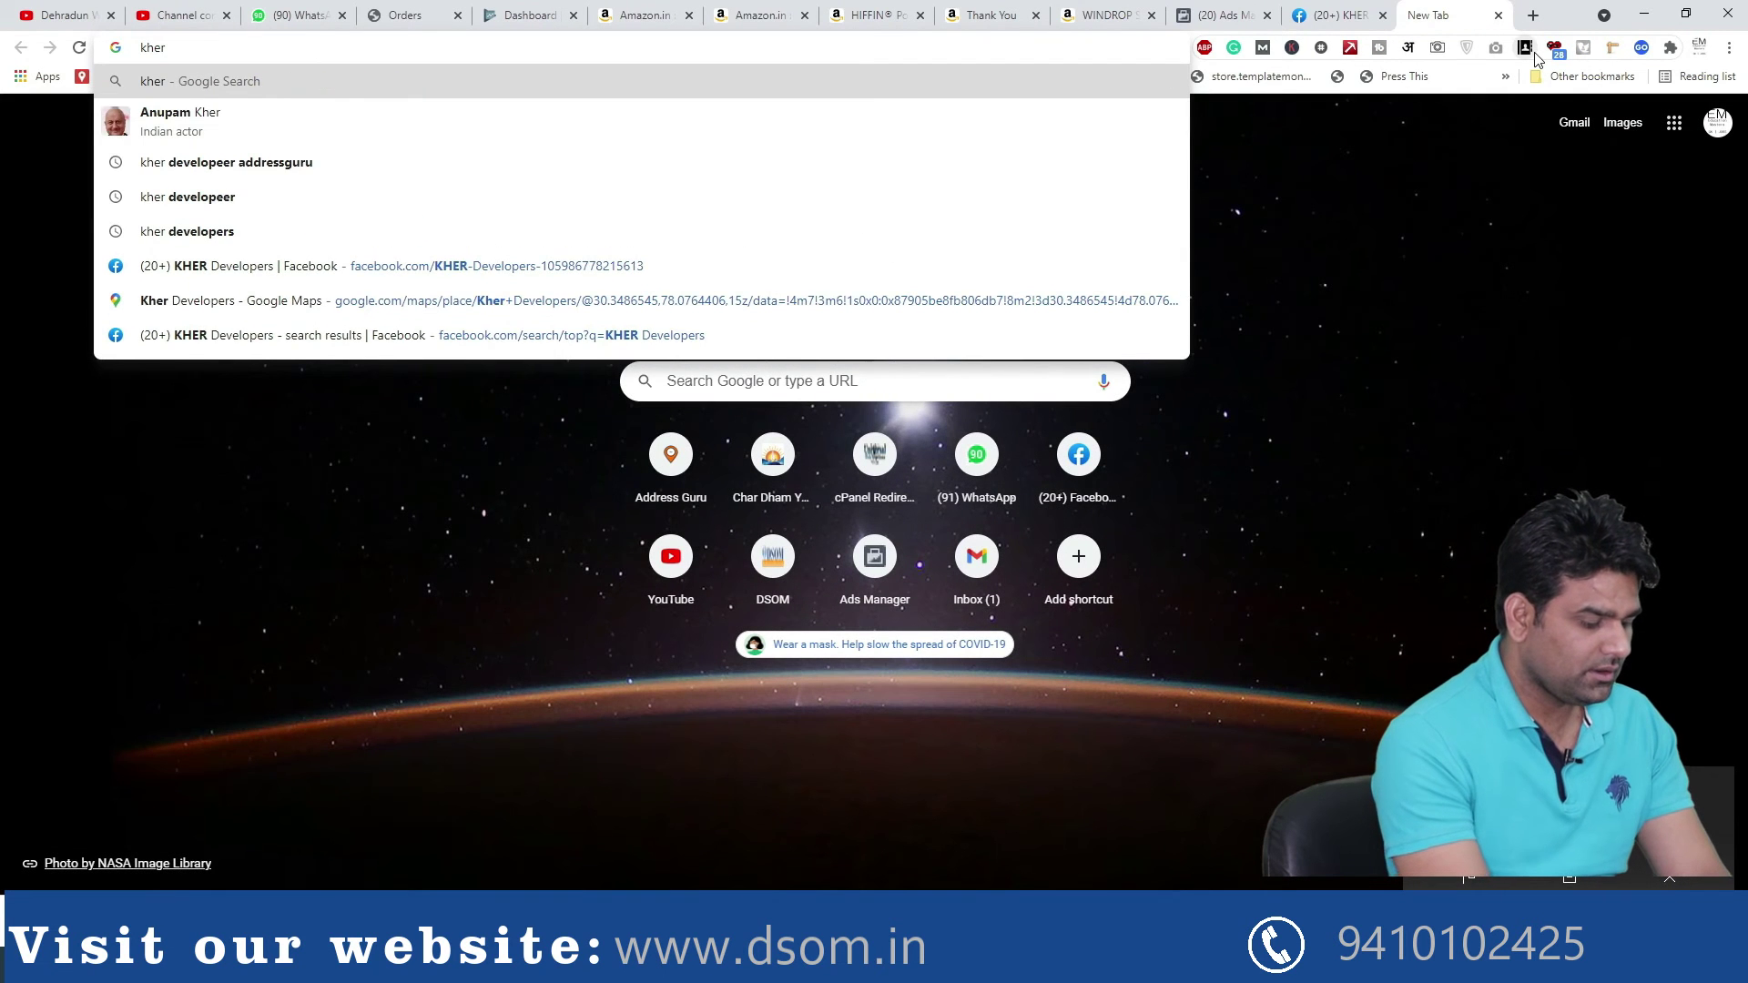
{"action": "type", "text": "lop"}
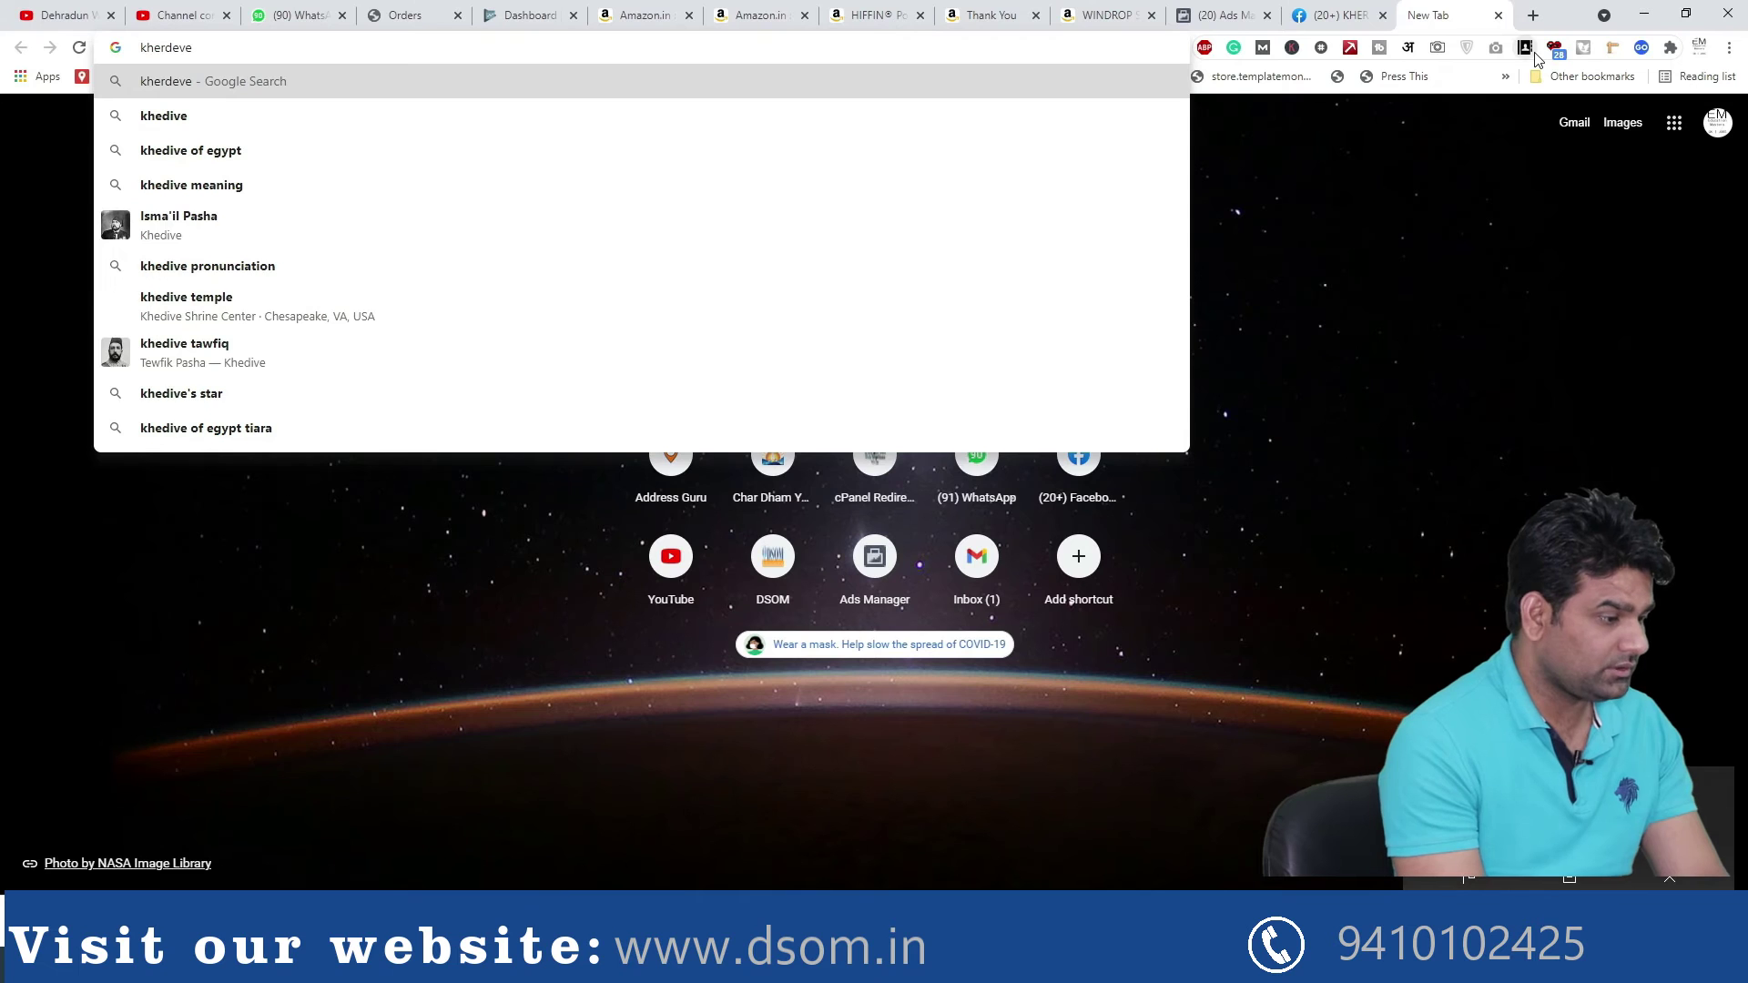
{"action": "type", "text": "er"}
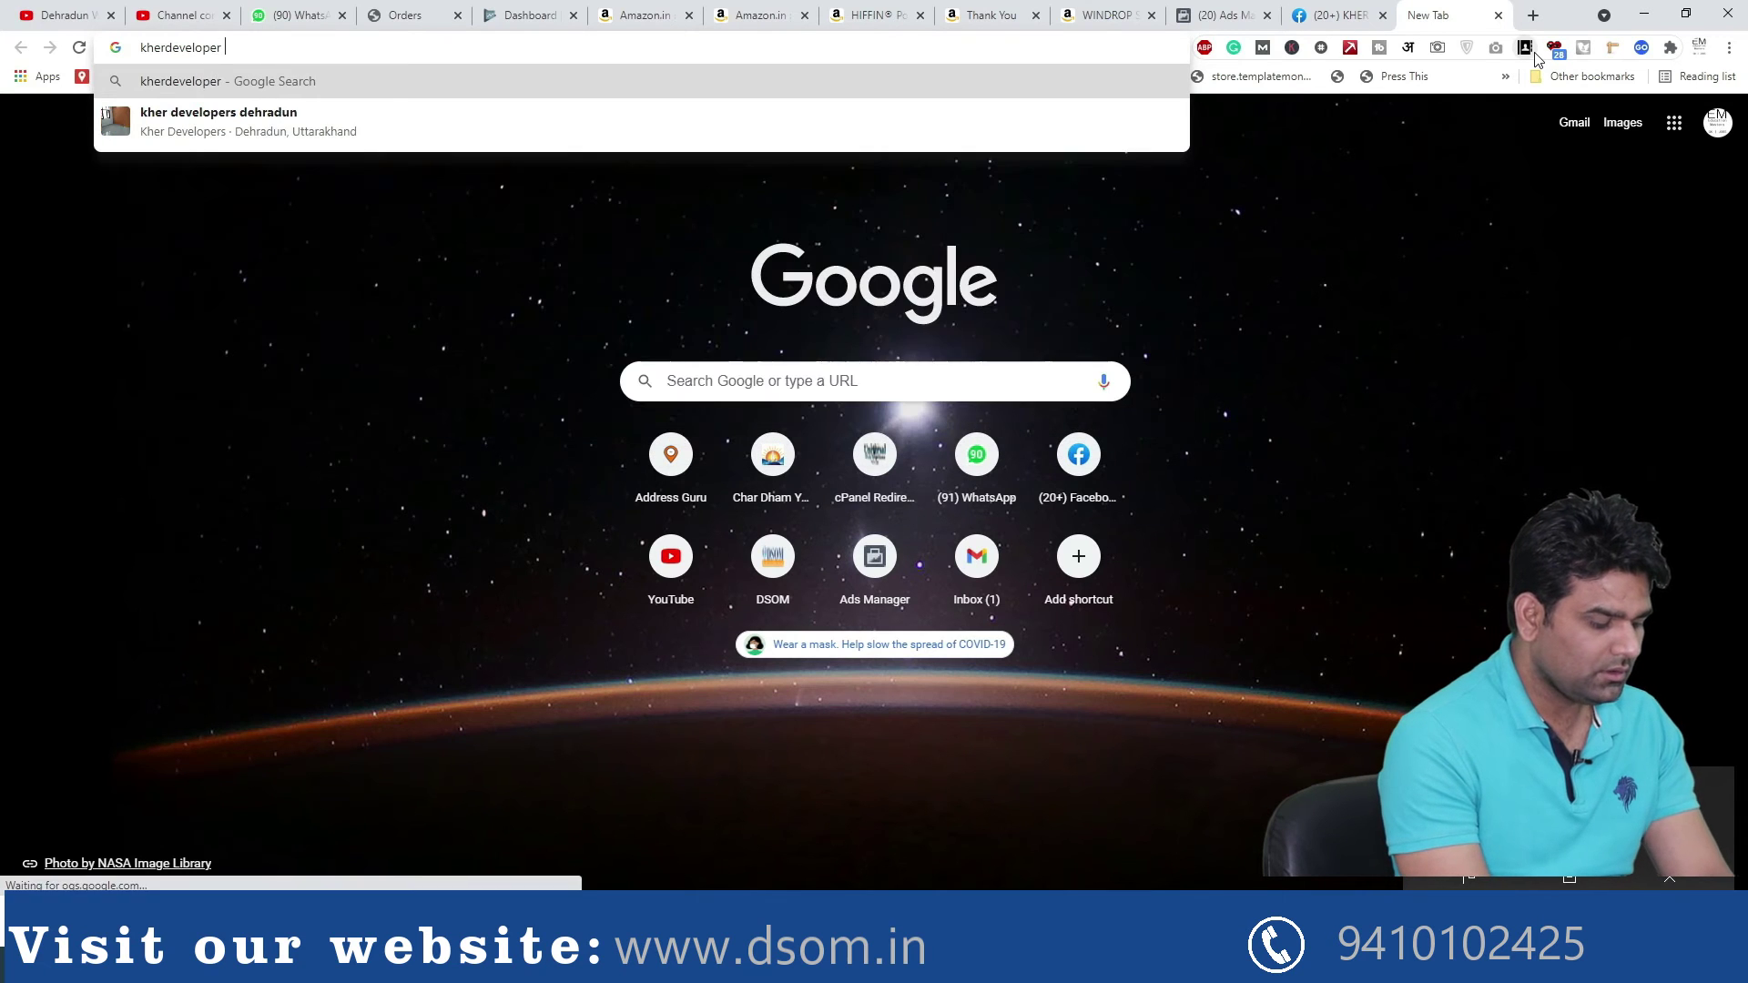
{"action": "key", "text": "Down"}
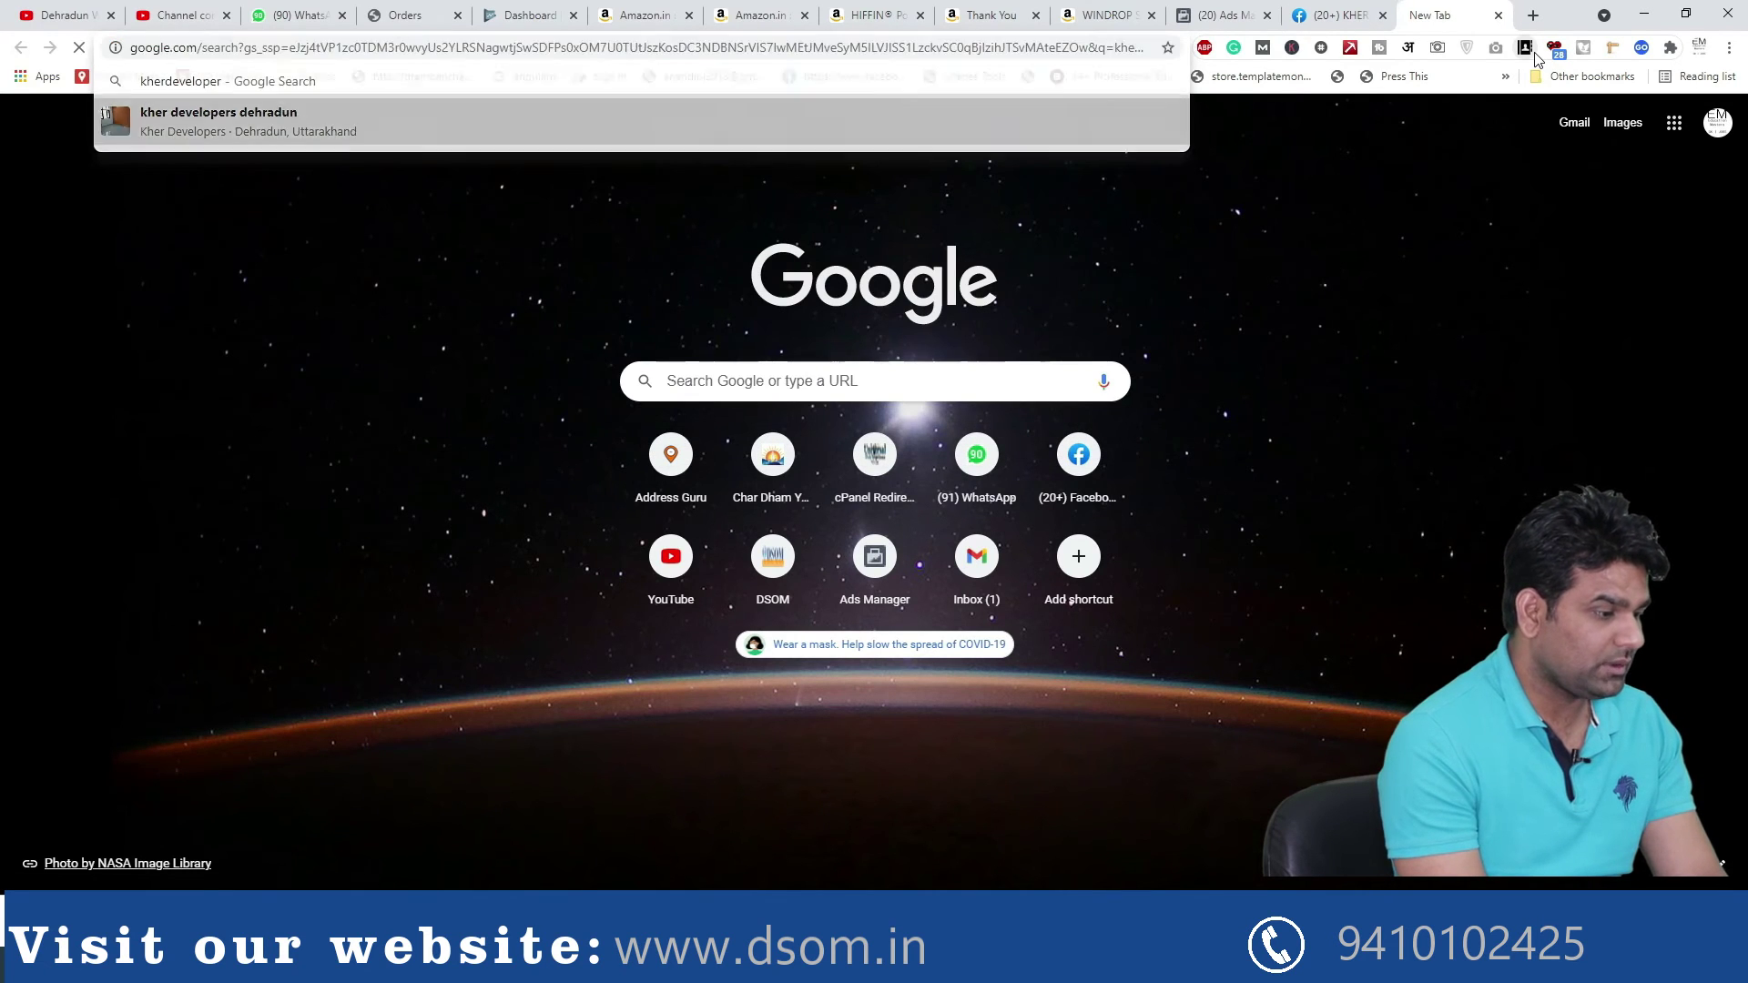
{"action": "key", "text": "Return"}
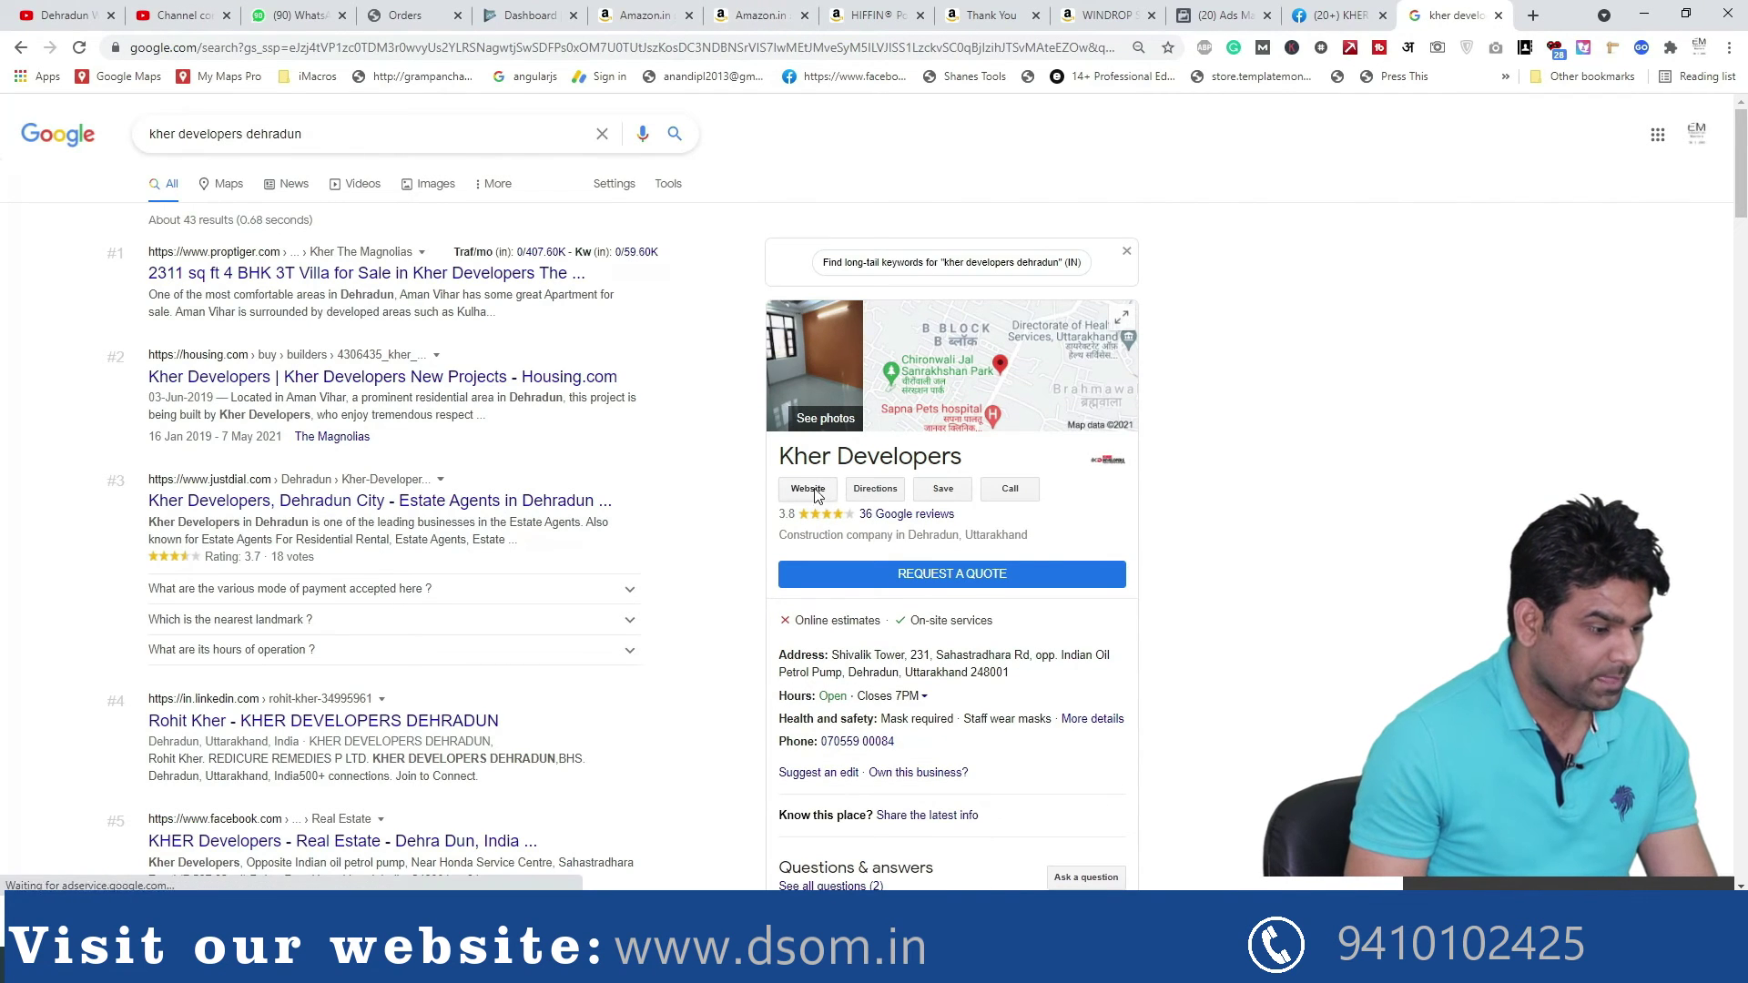
{"action": "middle_click", "coordinate": [809, 490]}
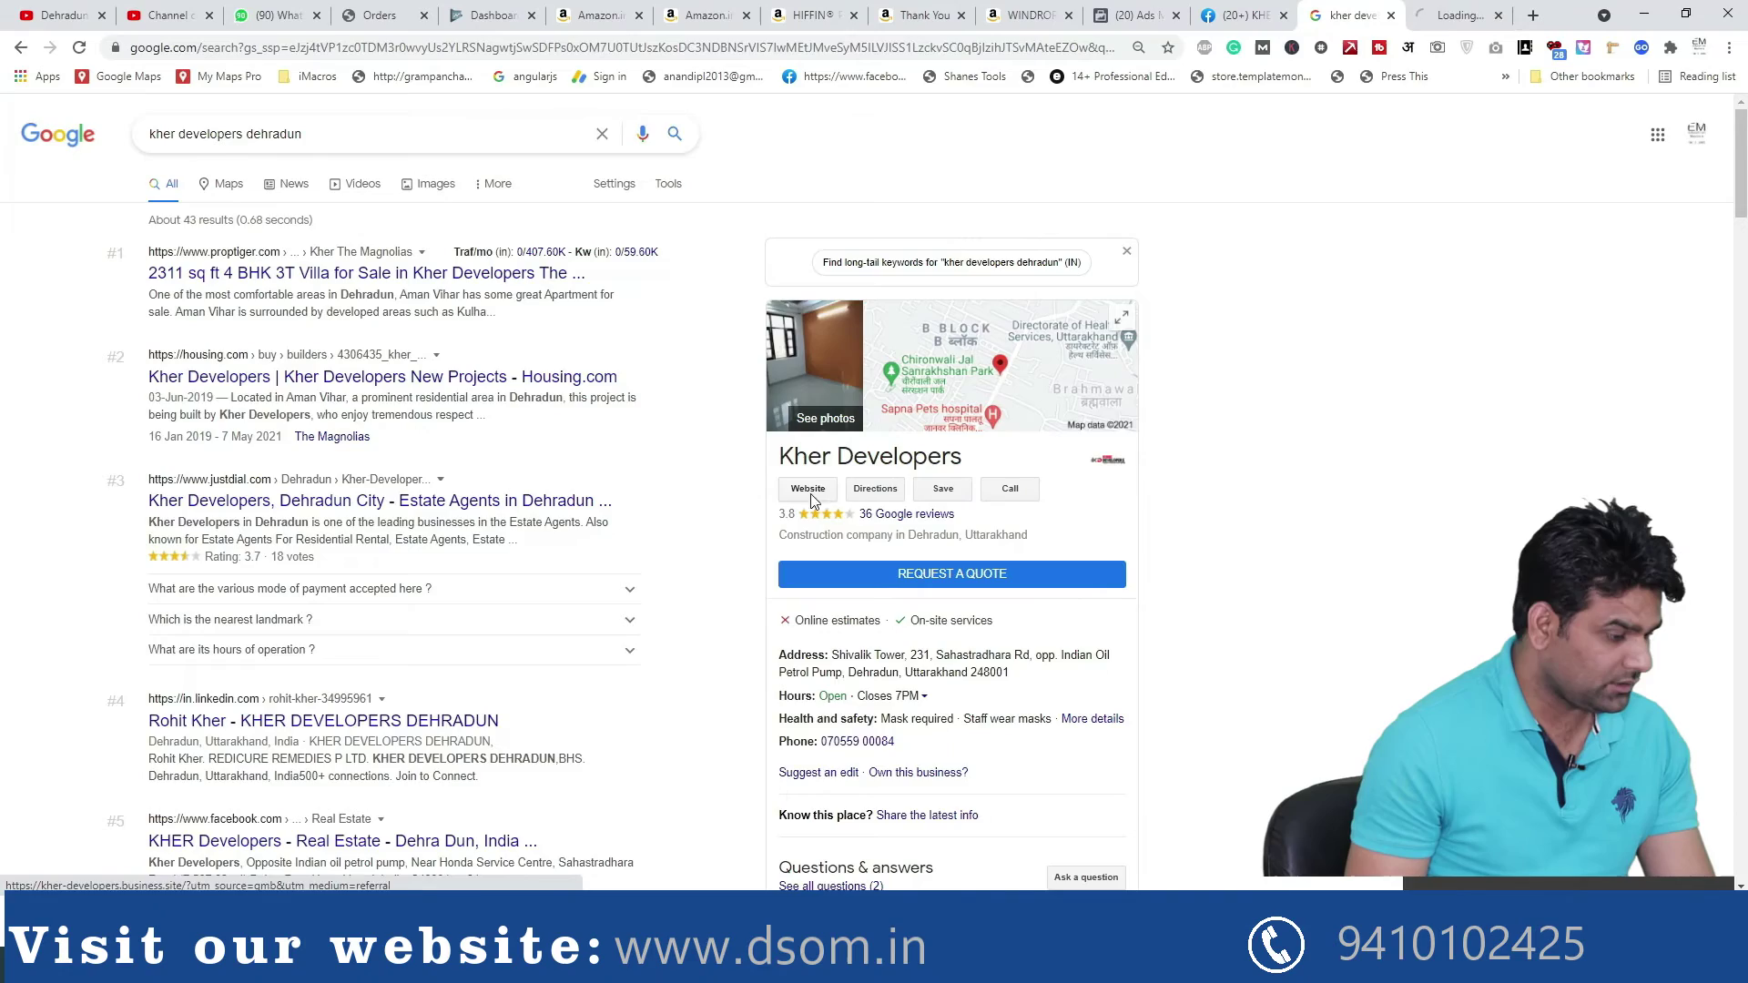
Refine the Google search to "kher developers dehradun addressguru" and open the Kher Developers listing on Address Guru
{"action": "scroll", "coordinate": [293, 779], "scroll_direction": "down", "scroll_amount": 3}
{"action": "scroll", "coordinate": [293, 778], "scroll_direction": "down", "scroll_amount": 2}
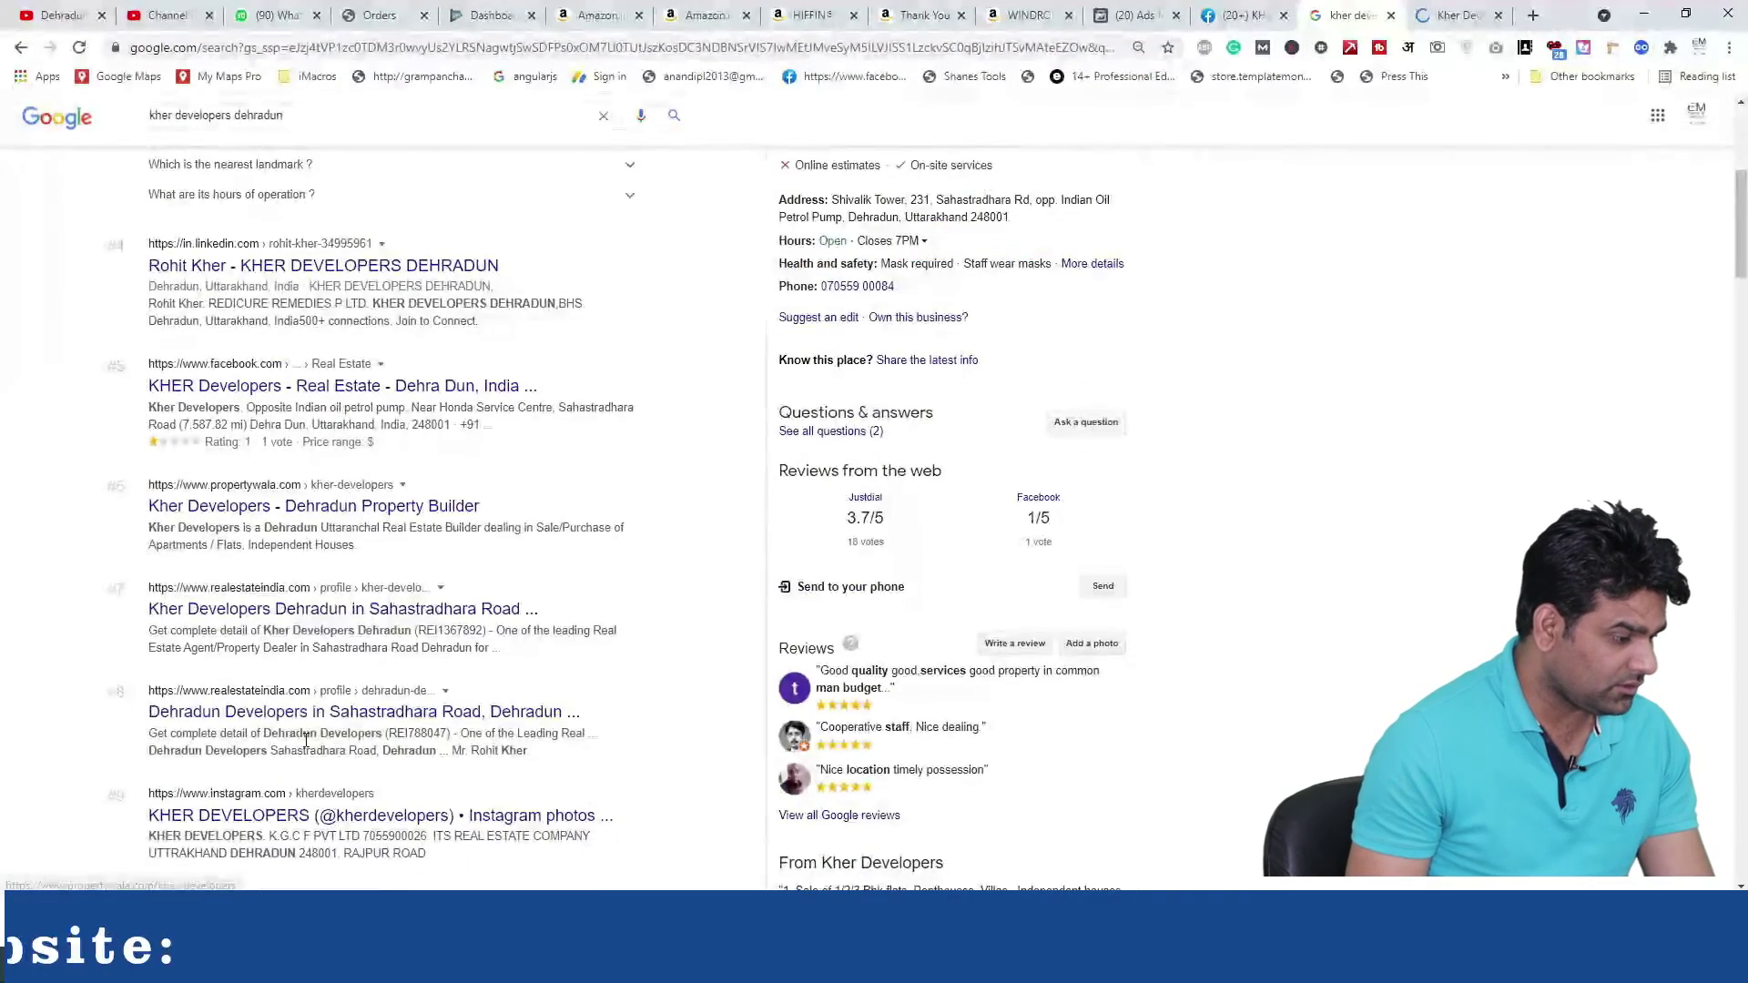
{"action": "left_click", "coordinate": [326, 135]}
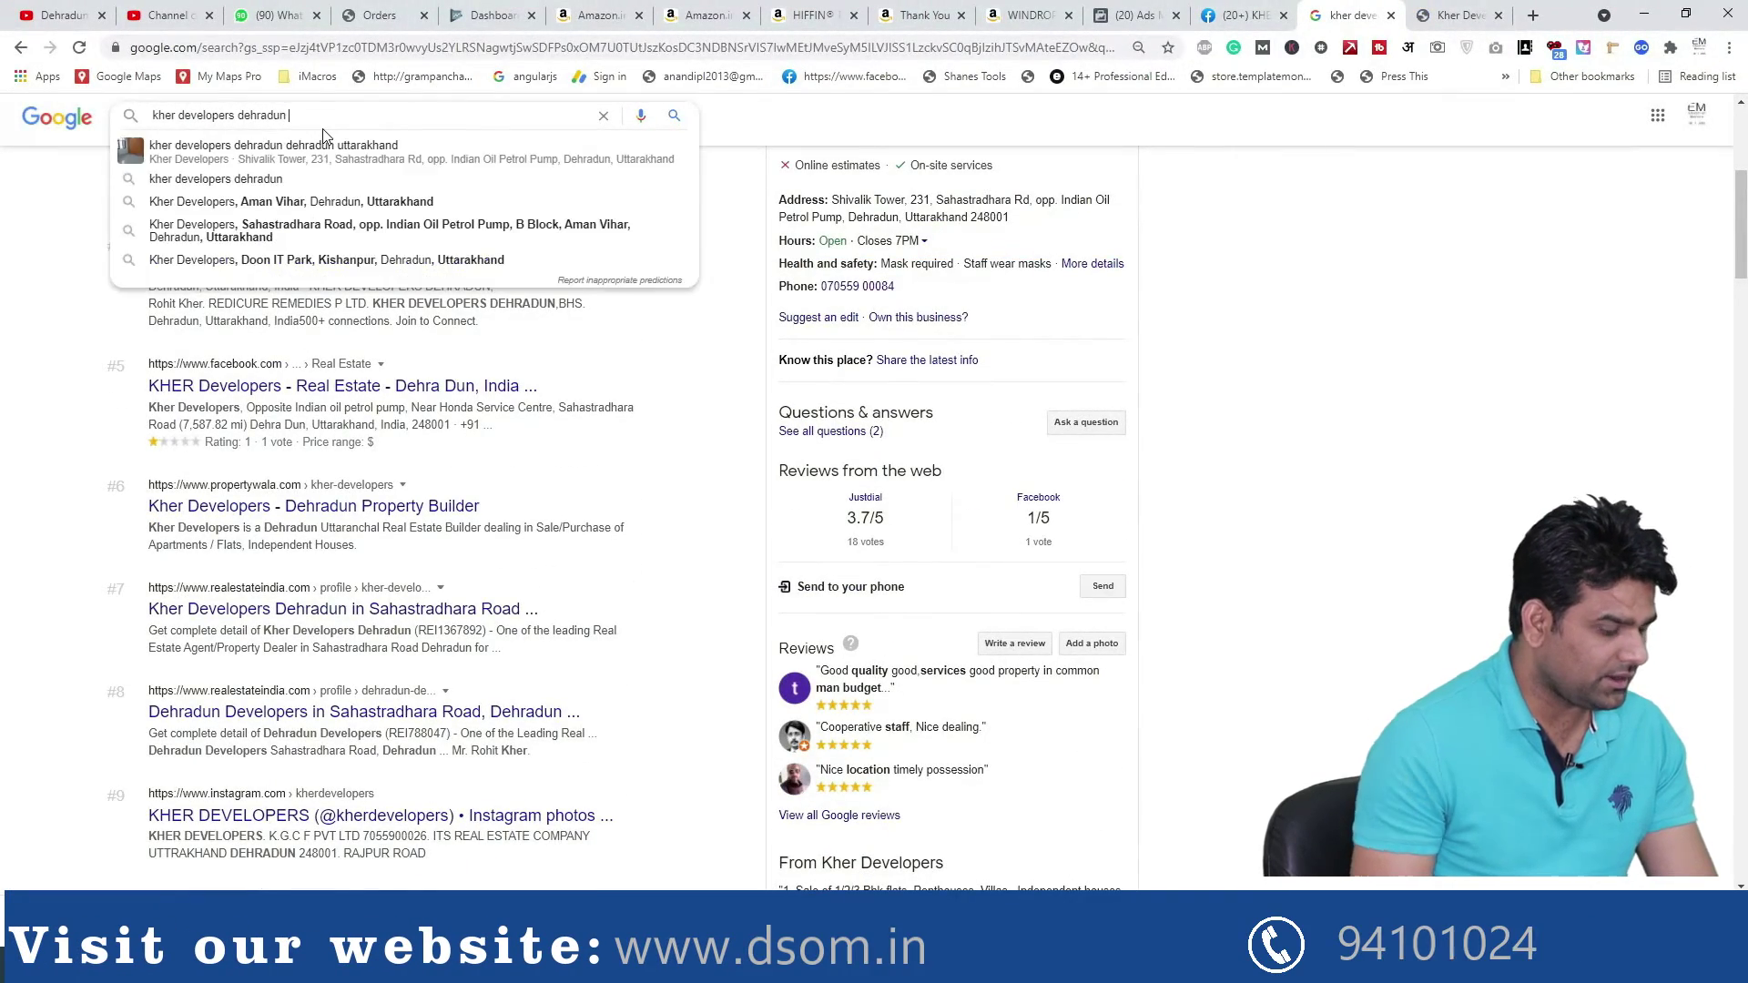
{"action": "type", "text": "addressguru"}
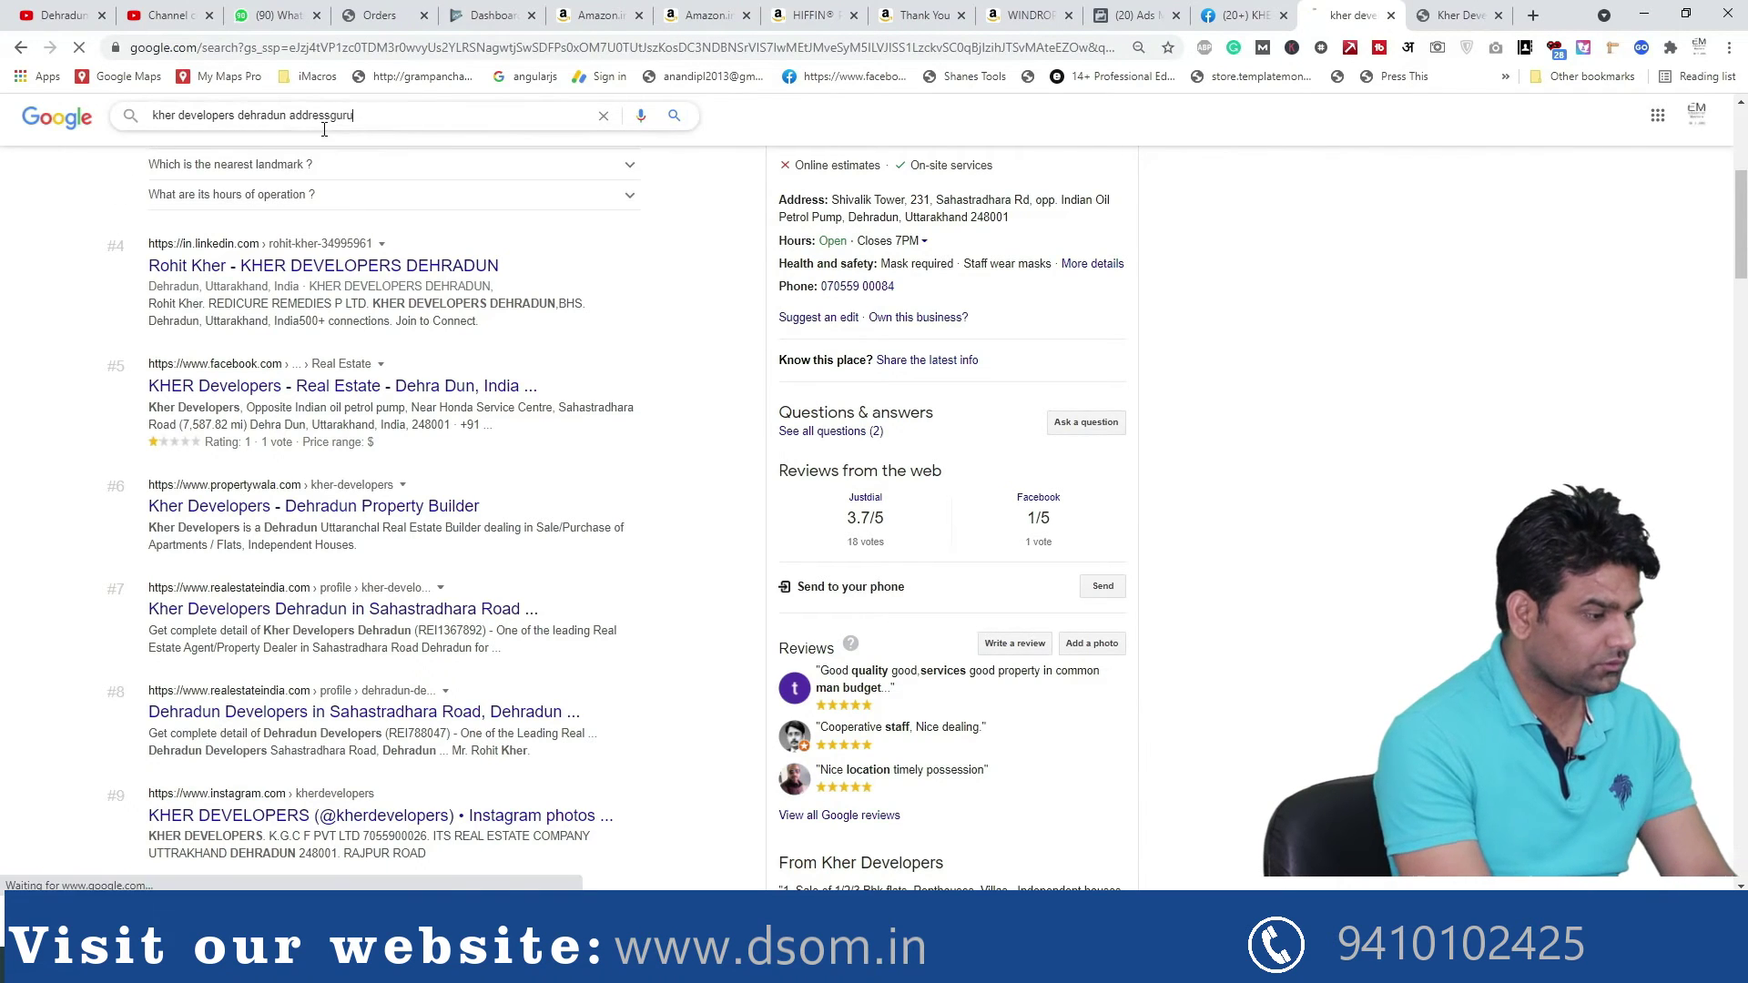
{"action": "key", "text": "Return"}
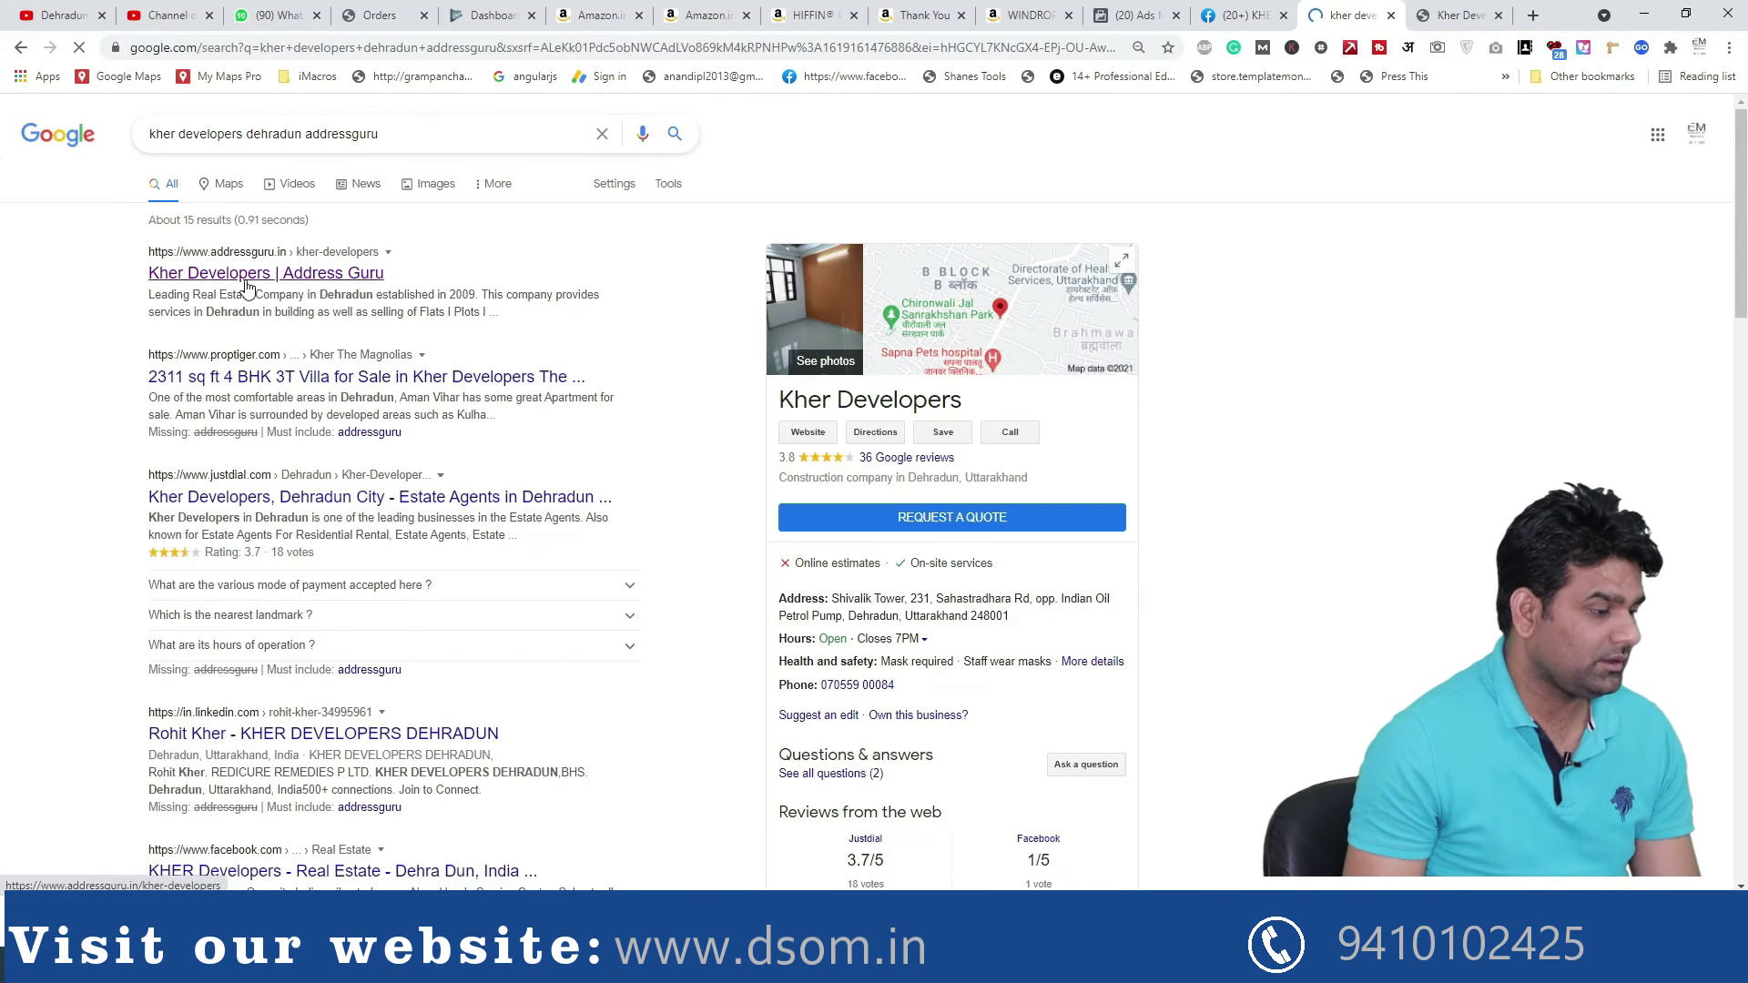
{"action": "left_click", "coordinate": [266, 273]}
{"action": "scroll", "coordinate": [483, 685], "scroll_direction": "down", "scroll_amount": 7}
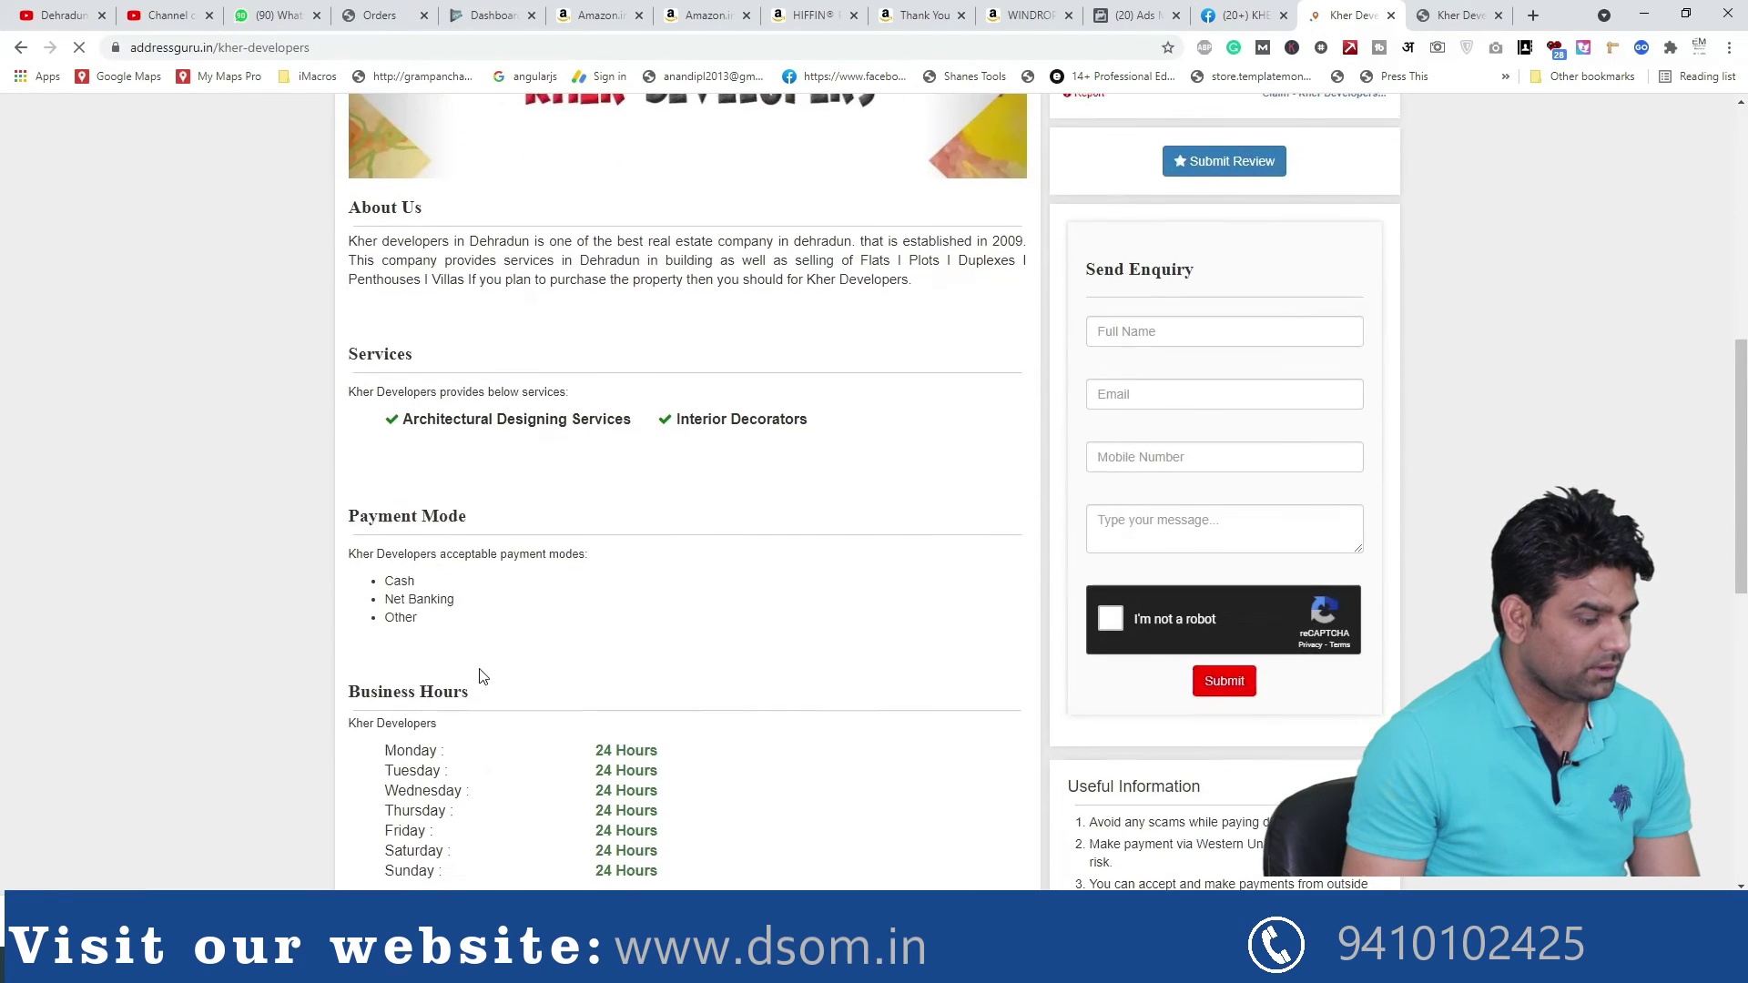
{"action": "scroll", "coordinate": [537, 547], "scroll_direction": "down", "scroll_amount": 1}
{"action": "scroll", "coordinate": [519, 638], "scroll_direction": "up", "scroll_amount": 4}
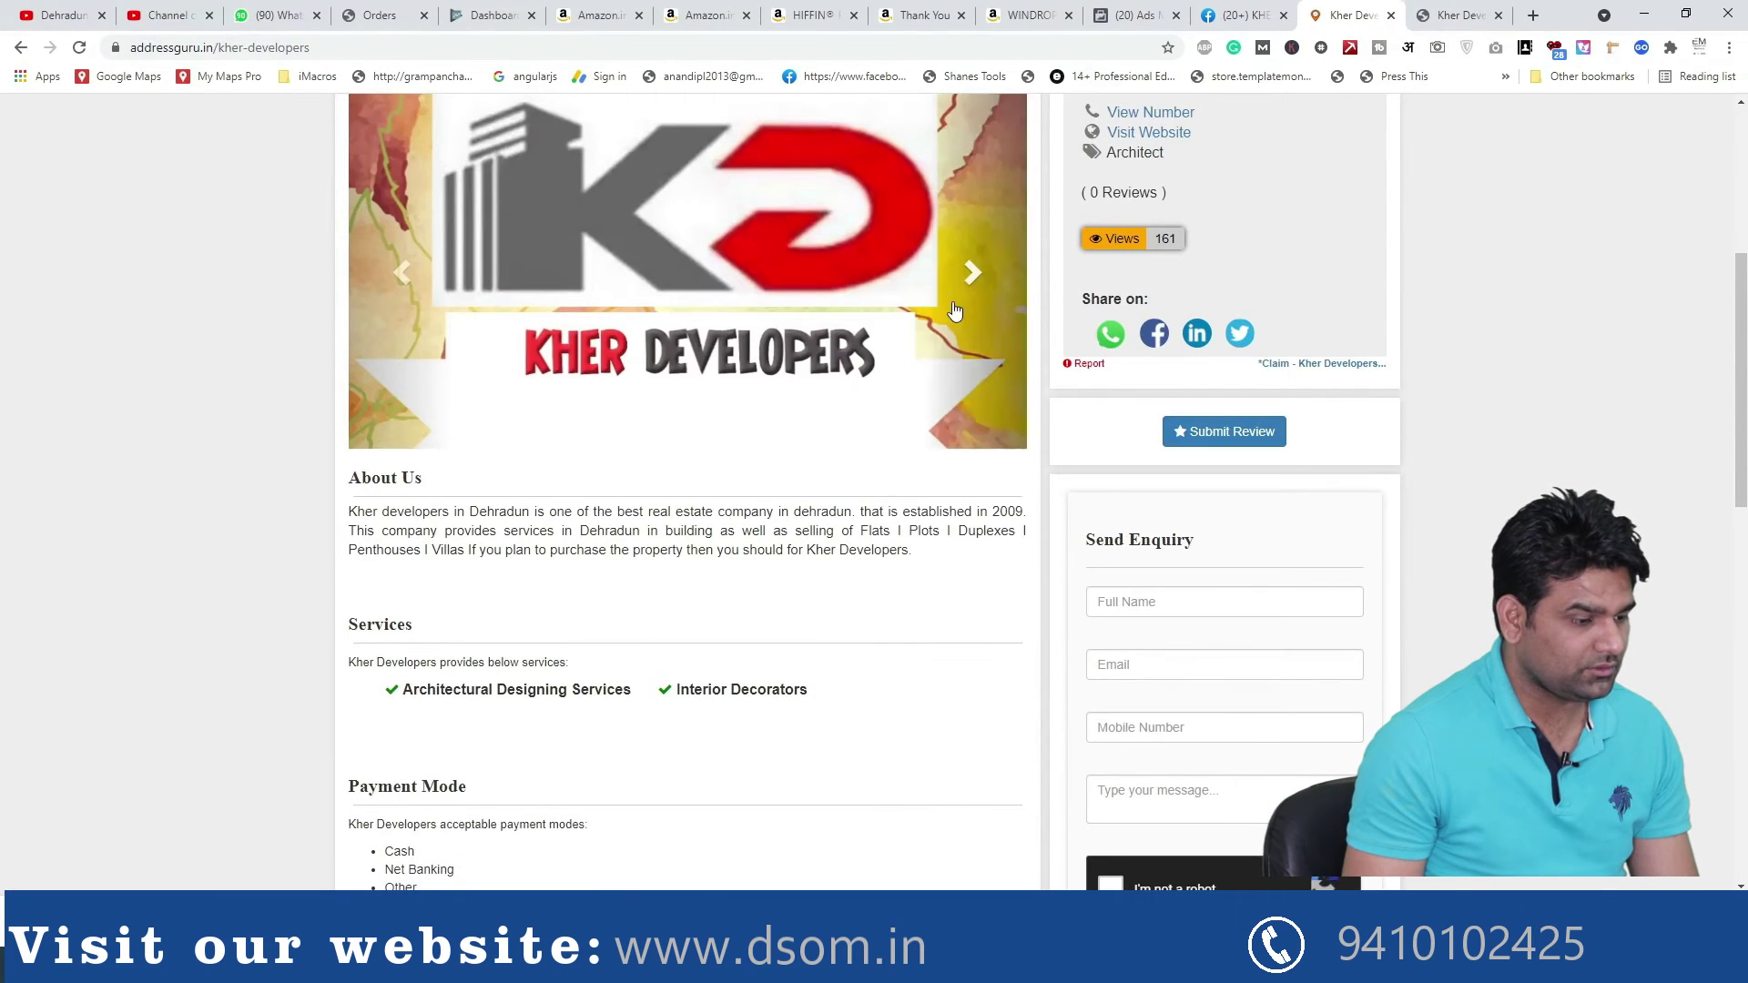
{"action": "left_click", "coordinate": [973, 273]}
{"action": "left_click", "coordinate": [973, 273]}
{"action": "scroll", "coordinate": [746, 545], "scroll_direction": "up", "scroll_amount": 5}
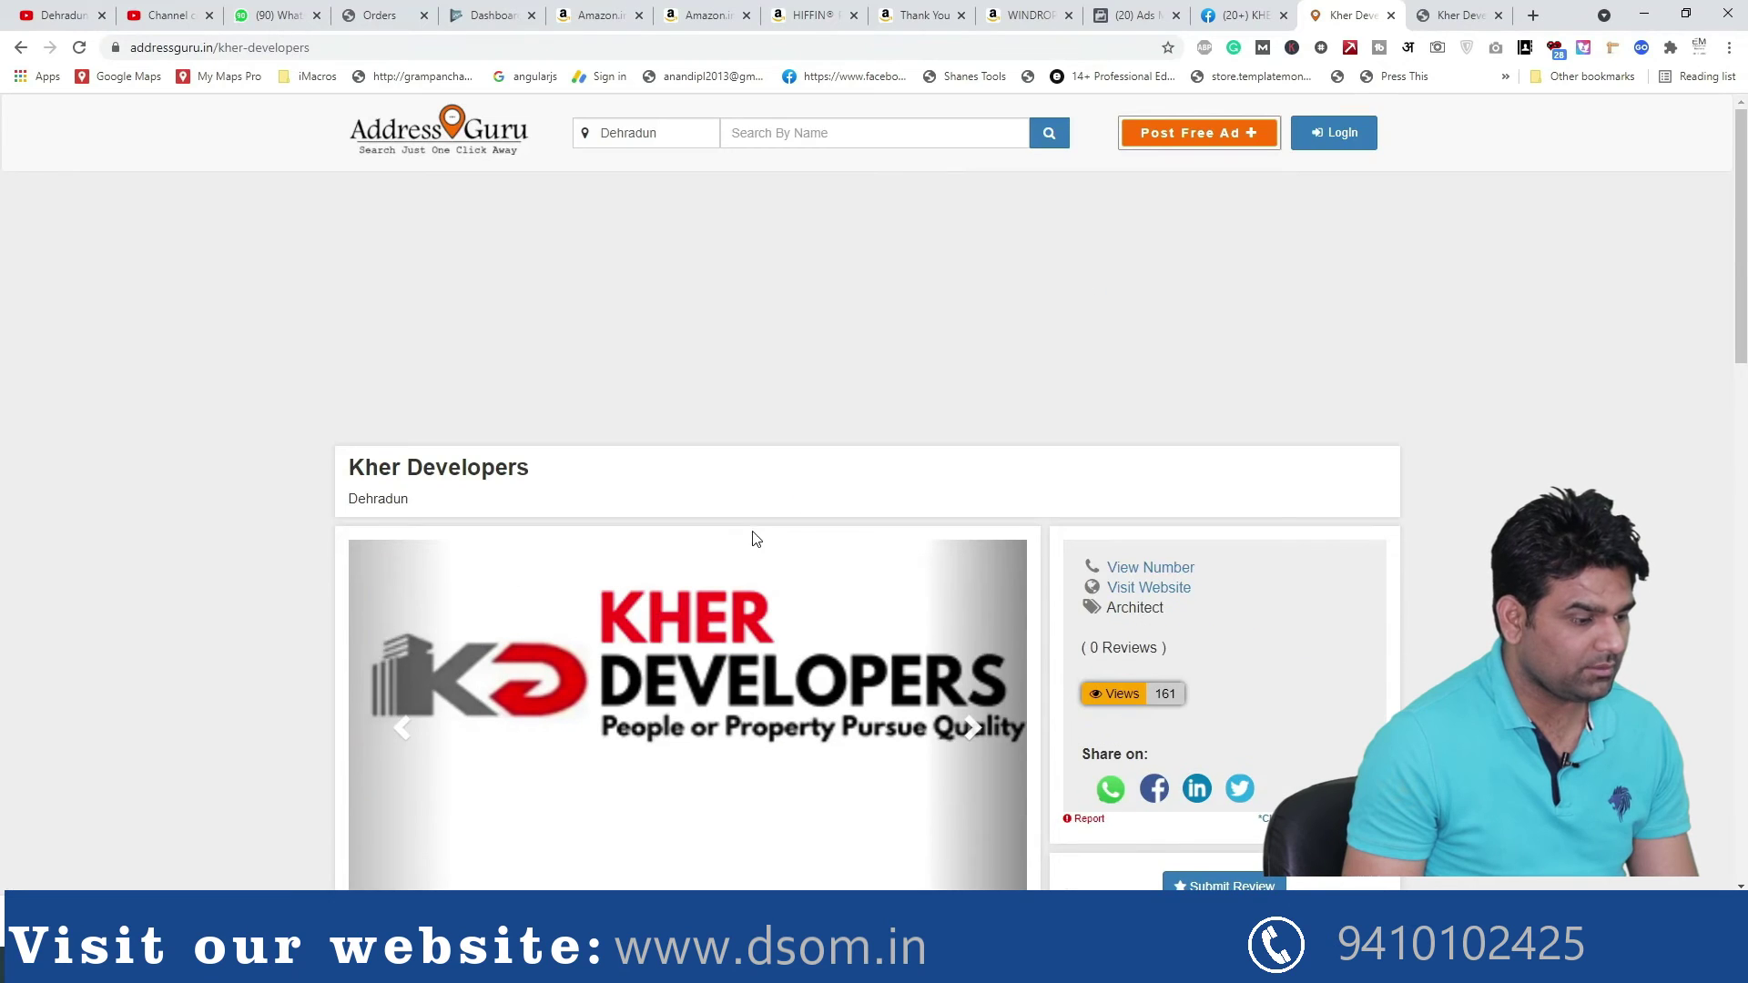
{"action": "left_click", "coordinate": [290, 47]}
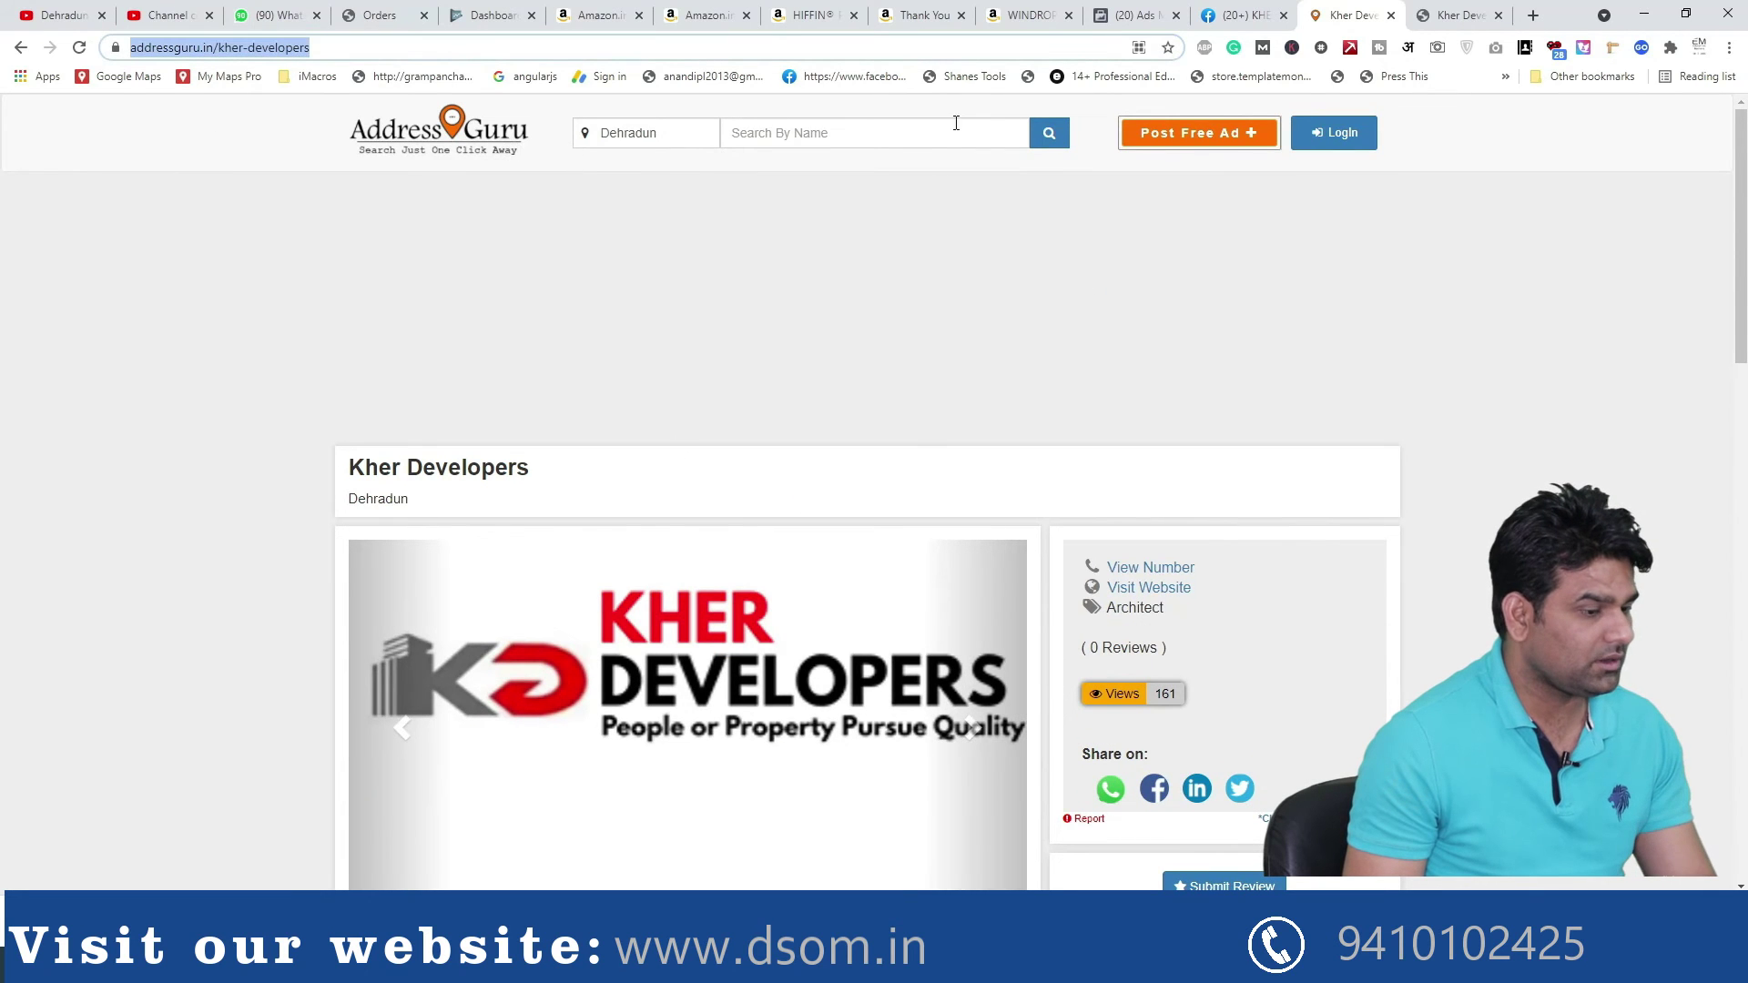
{"action": "left_click", "coordinate": [1240, 14]}
{"action": "left_click", "coordinate": [1161, 9]}
{"action": "key", "text": "ctrl+v"}
Set the ad's call to action to Get Offer, trying Get Quote before returning to Get Offer
{"action": "left_click", "coordinate": [713, 697]}
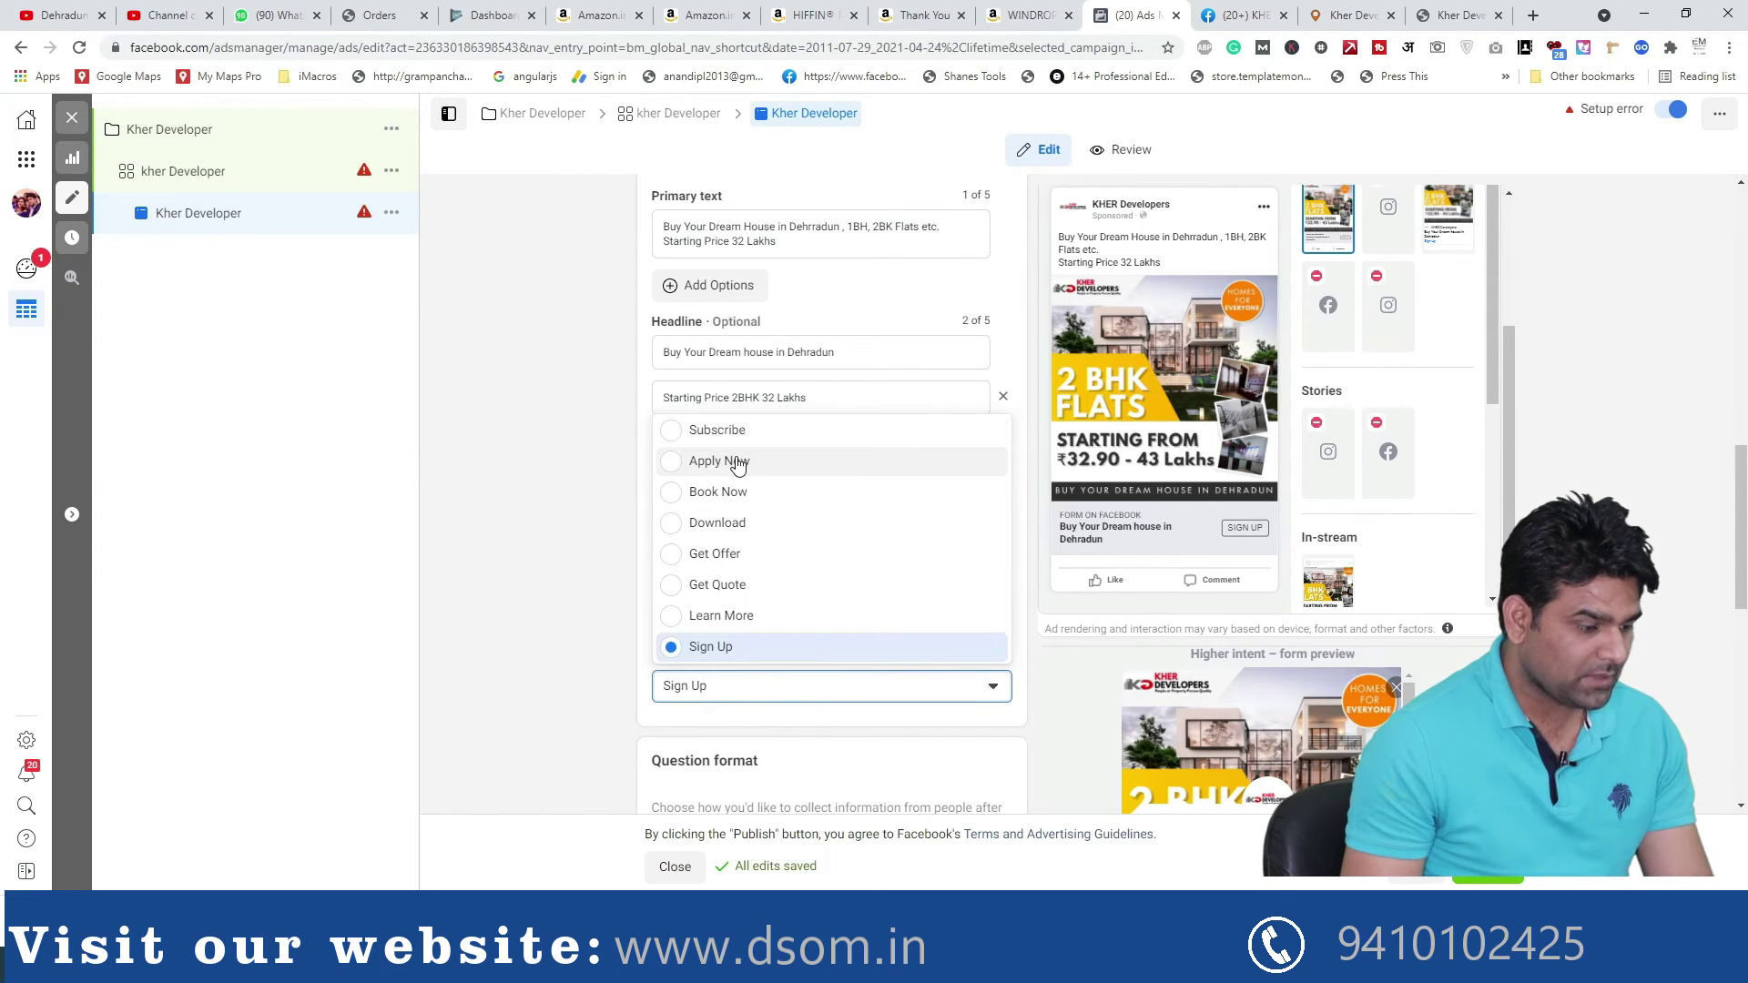
{"action": "left_click", "coordinate": [729, 557]}
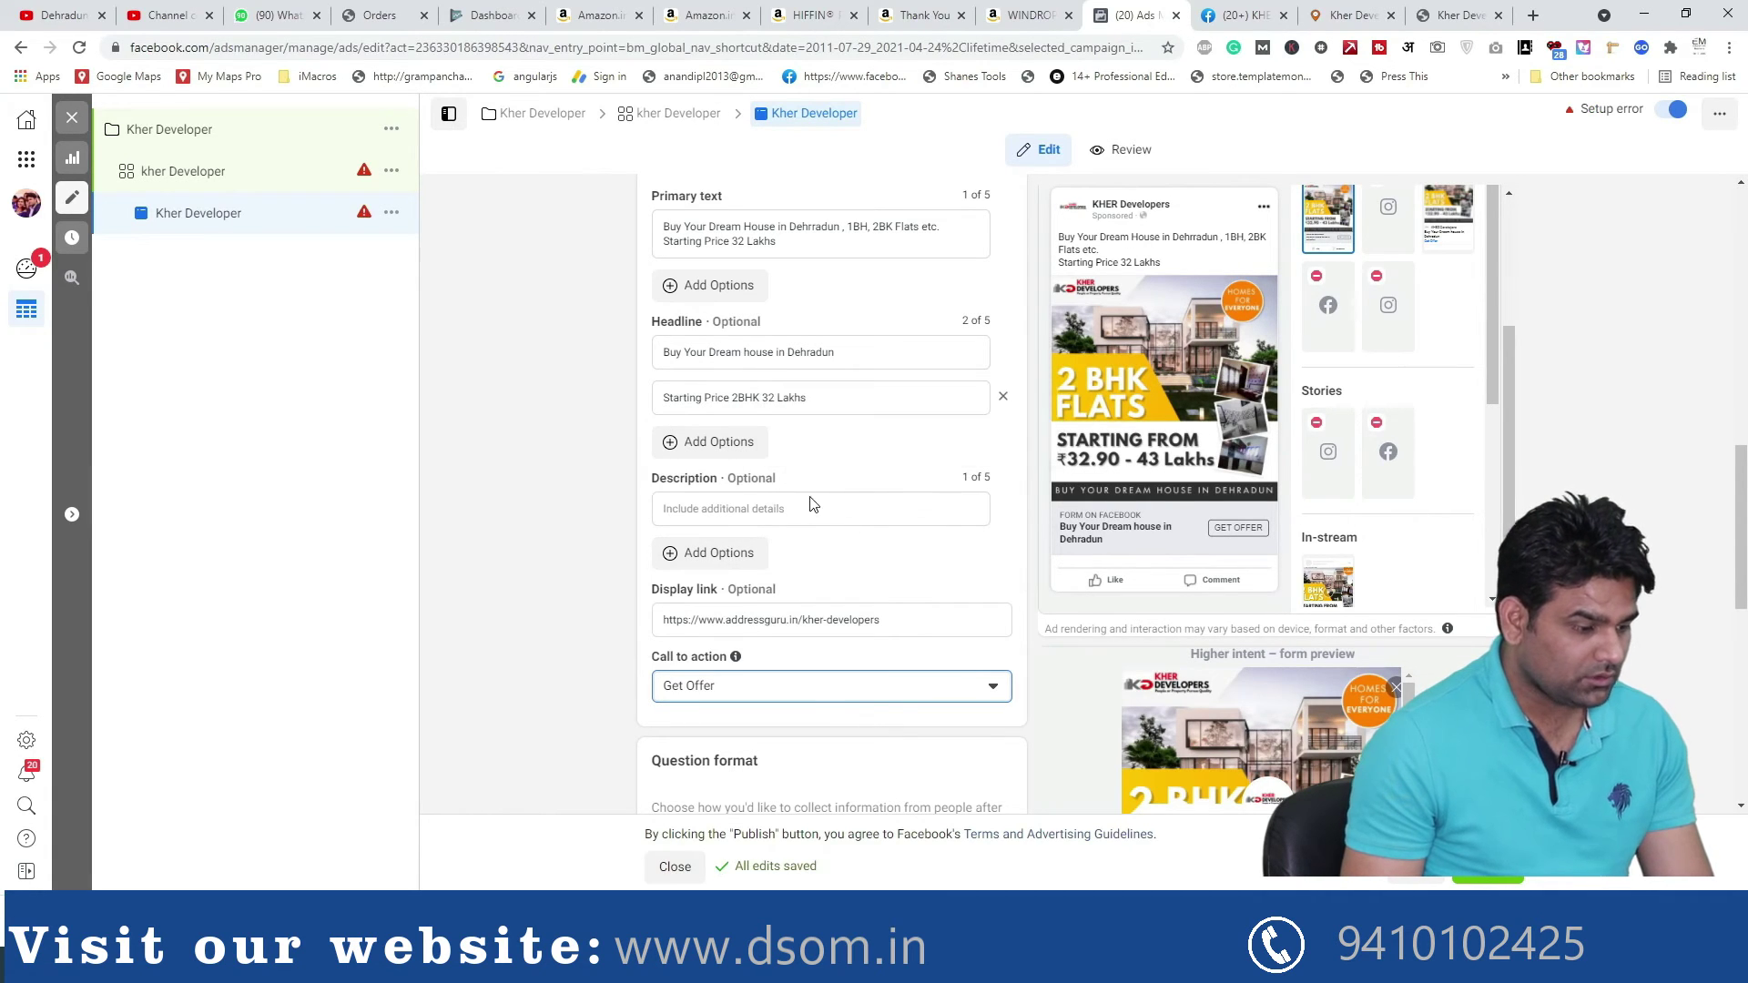
{"action": "left_click", "coordinate": [711, 689]}
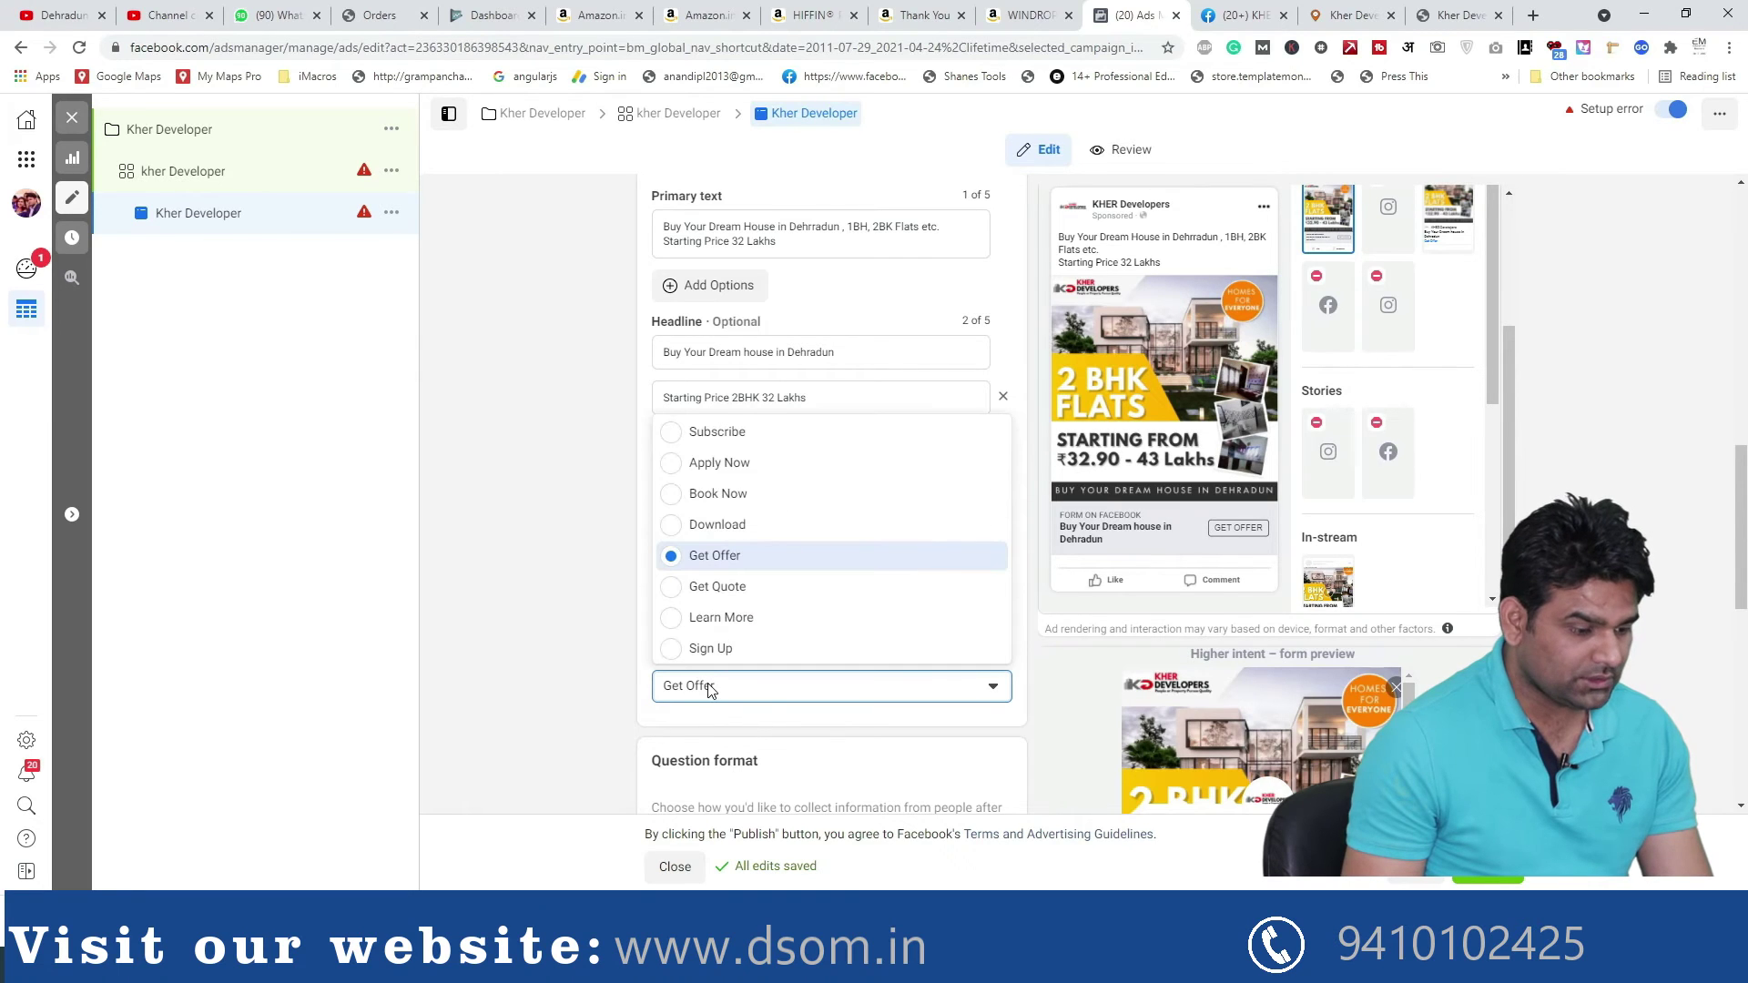
{"action": "left_click", "coordinate": [704, 594]}
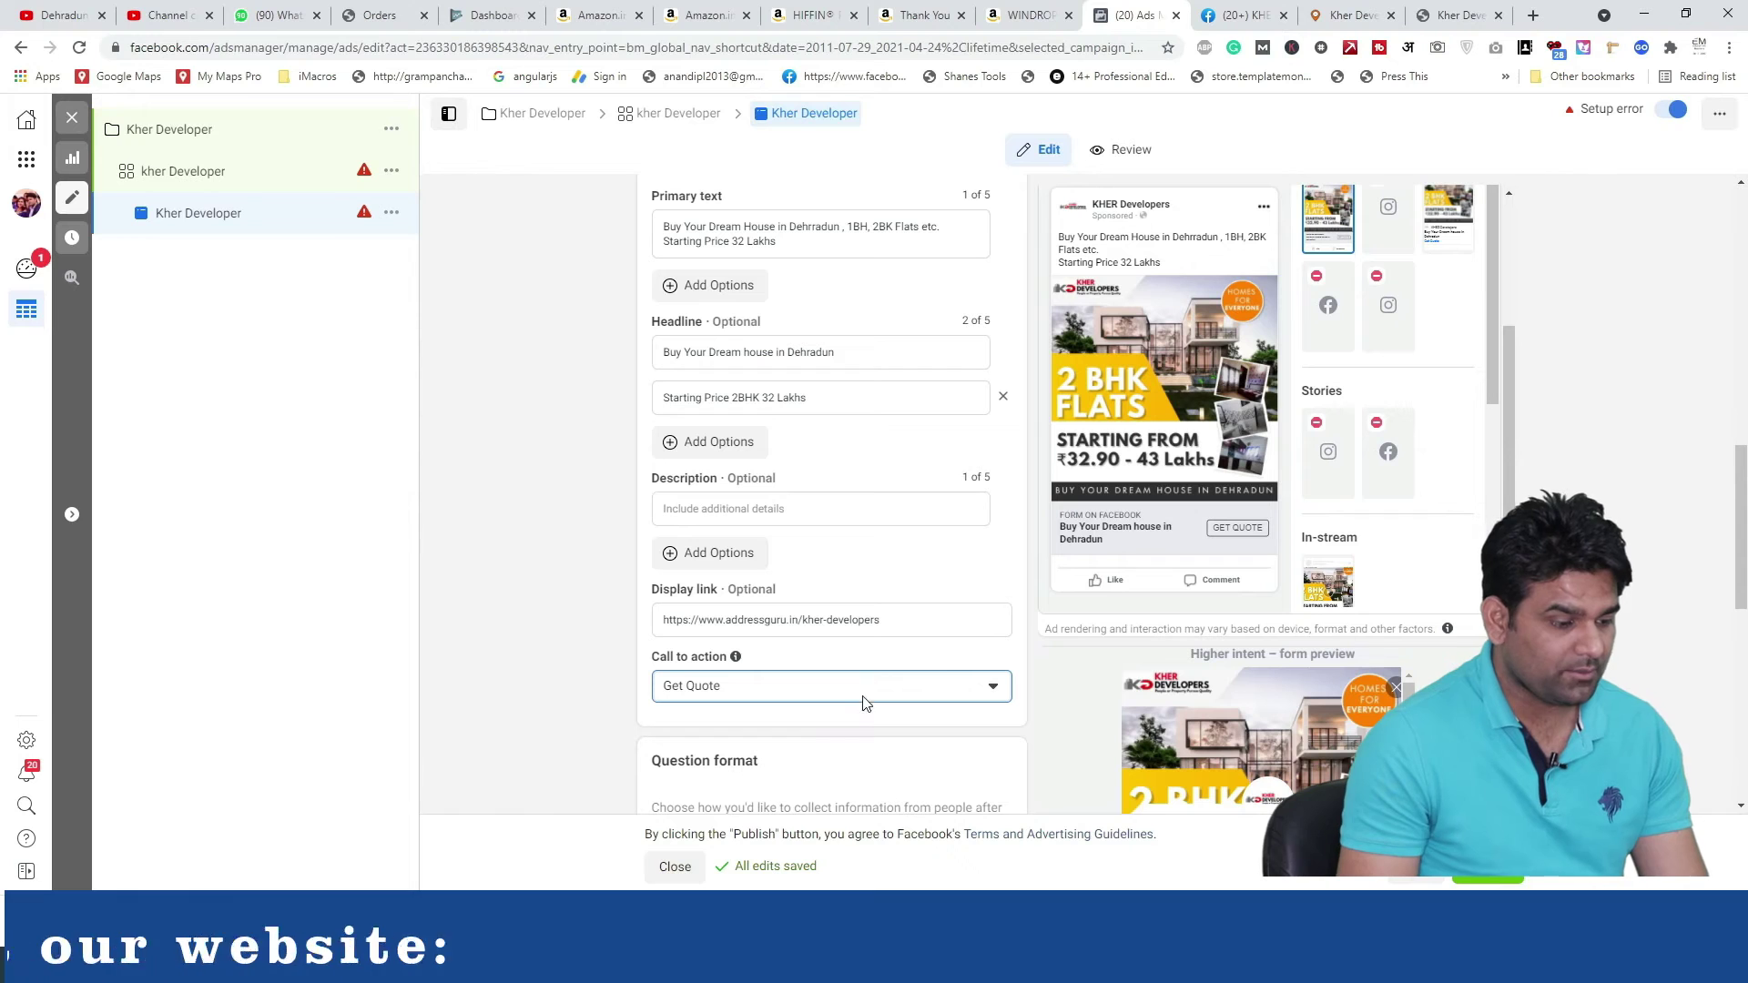
{"action": "scroll", "coordinate": [801, 679], "scroll_direction": "down", "scroll_amount": 2}
{"action": "left_click", "coordinate": [761, 507]}
{"action": "left_click", "coordinate": [702, 670]}
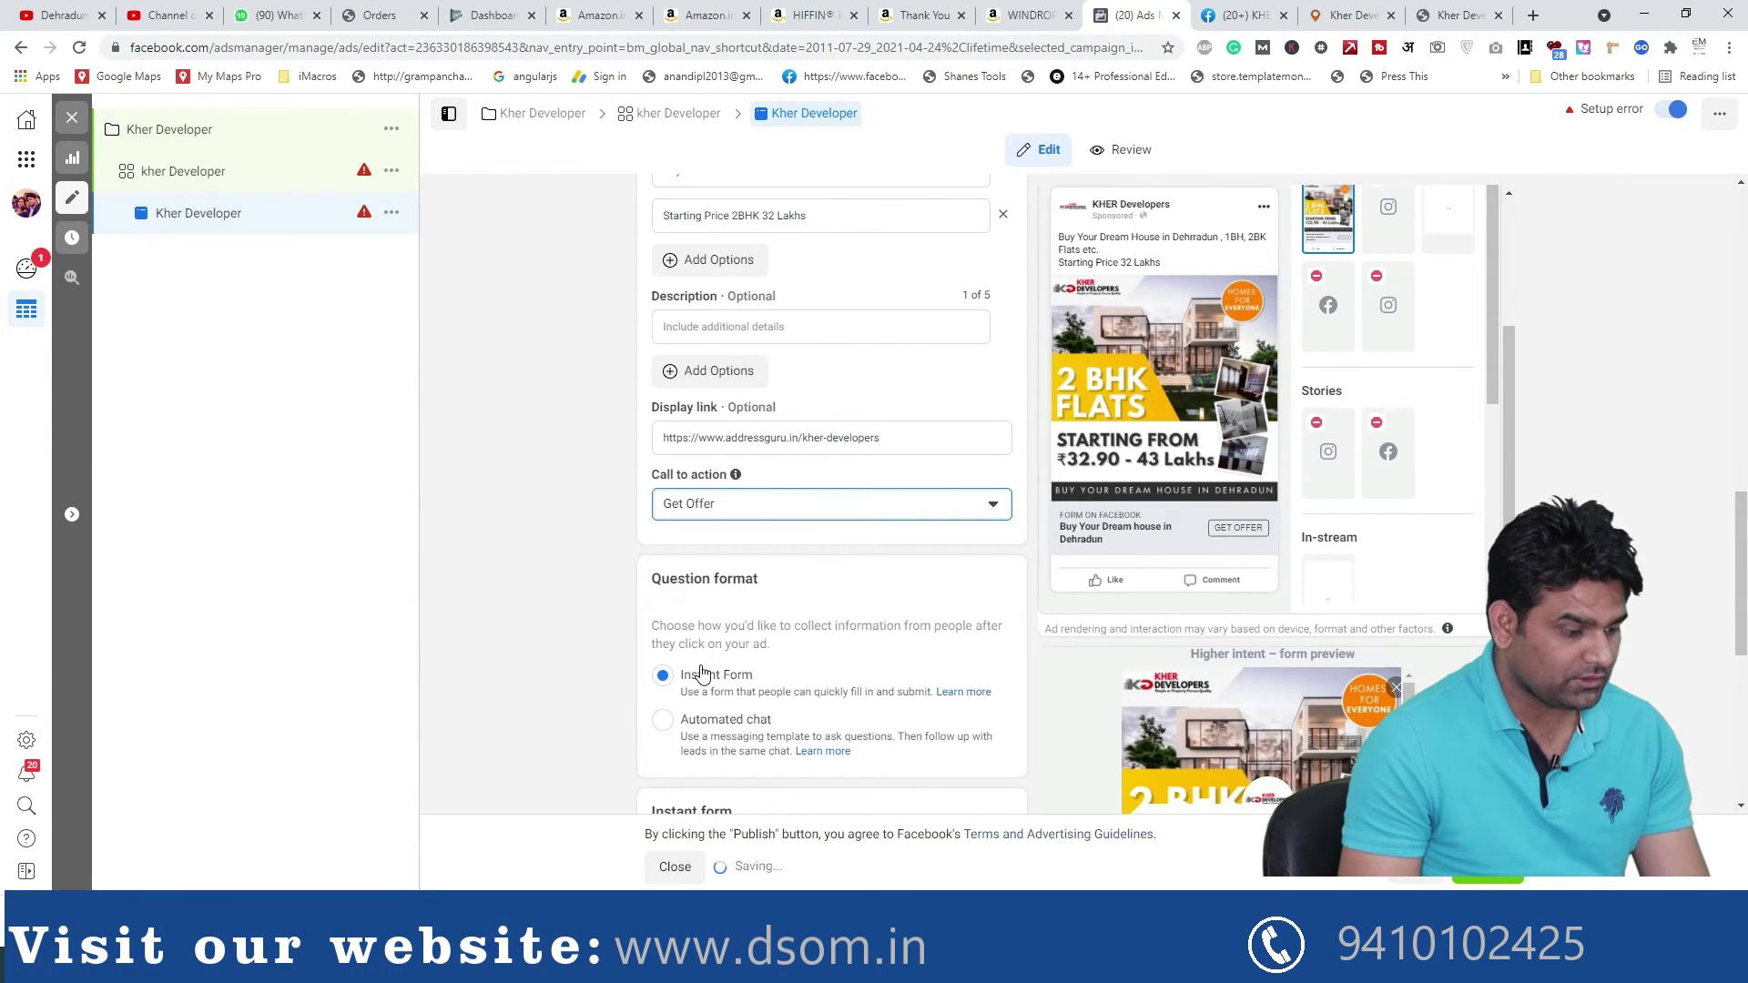
Keep the Instant Form question format and start creating a new instant form for the ad
{"action": "scroll", "coordinate": [1279, 480], "scroll_direction": "down", "scroll_amount": 1}
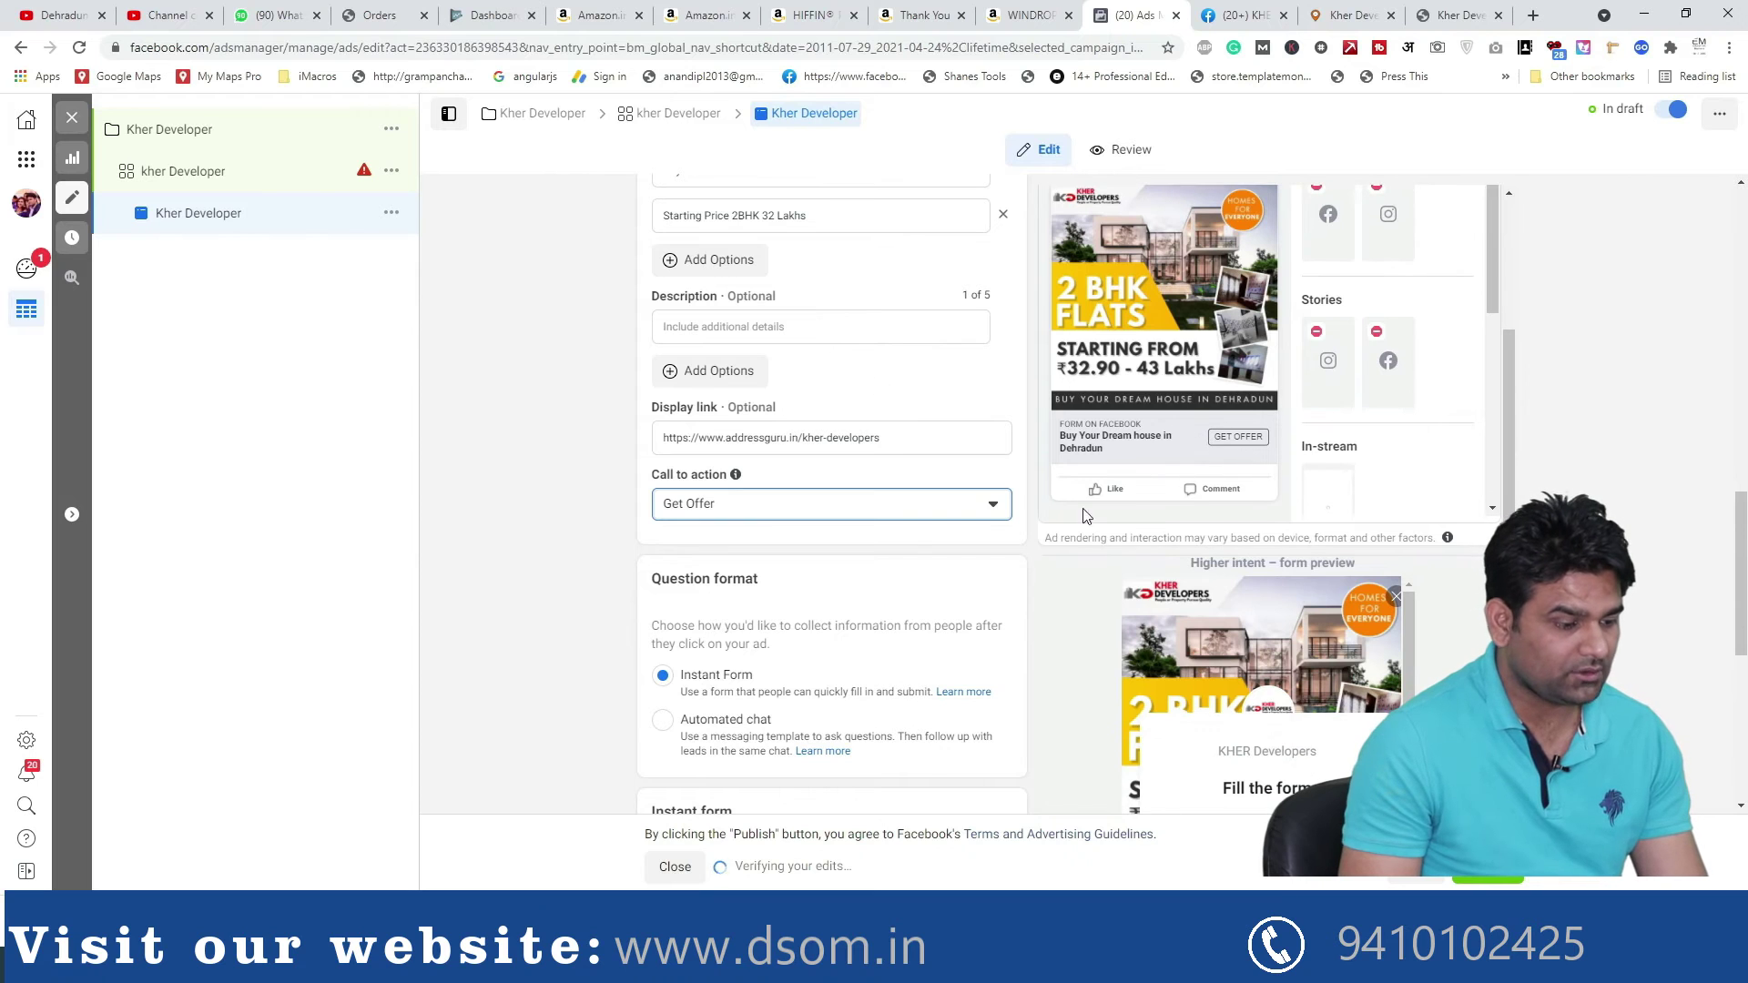
{"action": "scroll", "coordinate": [744, 662], "scroll_direction": "down", "scroll_amount": 2}
{"action": "scroll", "coordinate": [744, 662], "scroll_direction": "down", "scroll_amount": 1}
{"action": "scroll", "coordinate": [728, 533], "scroll_direction": "down", "scroll_amount": 2}
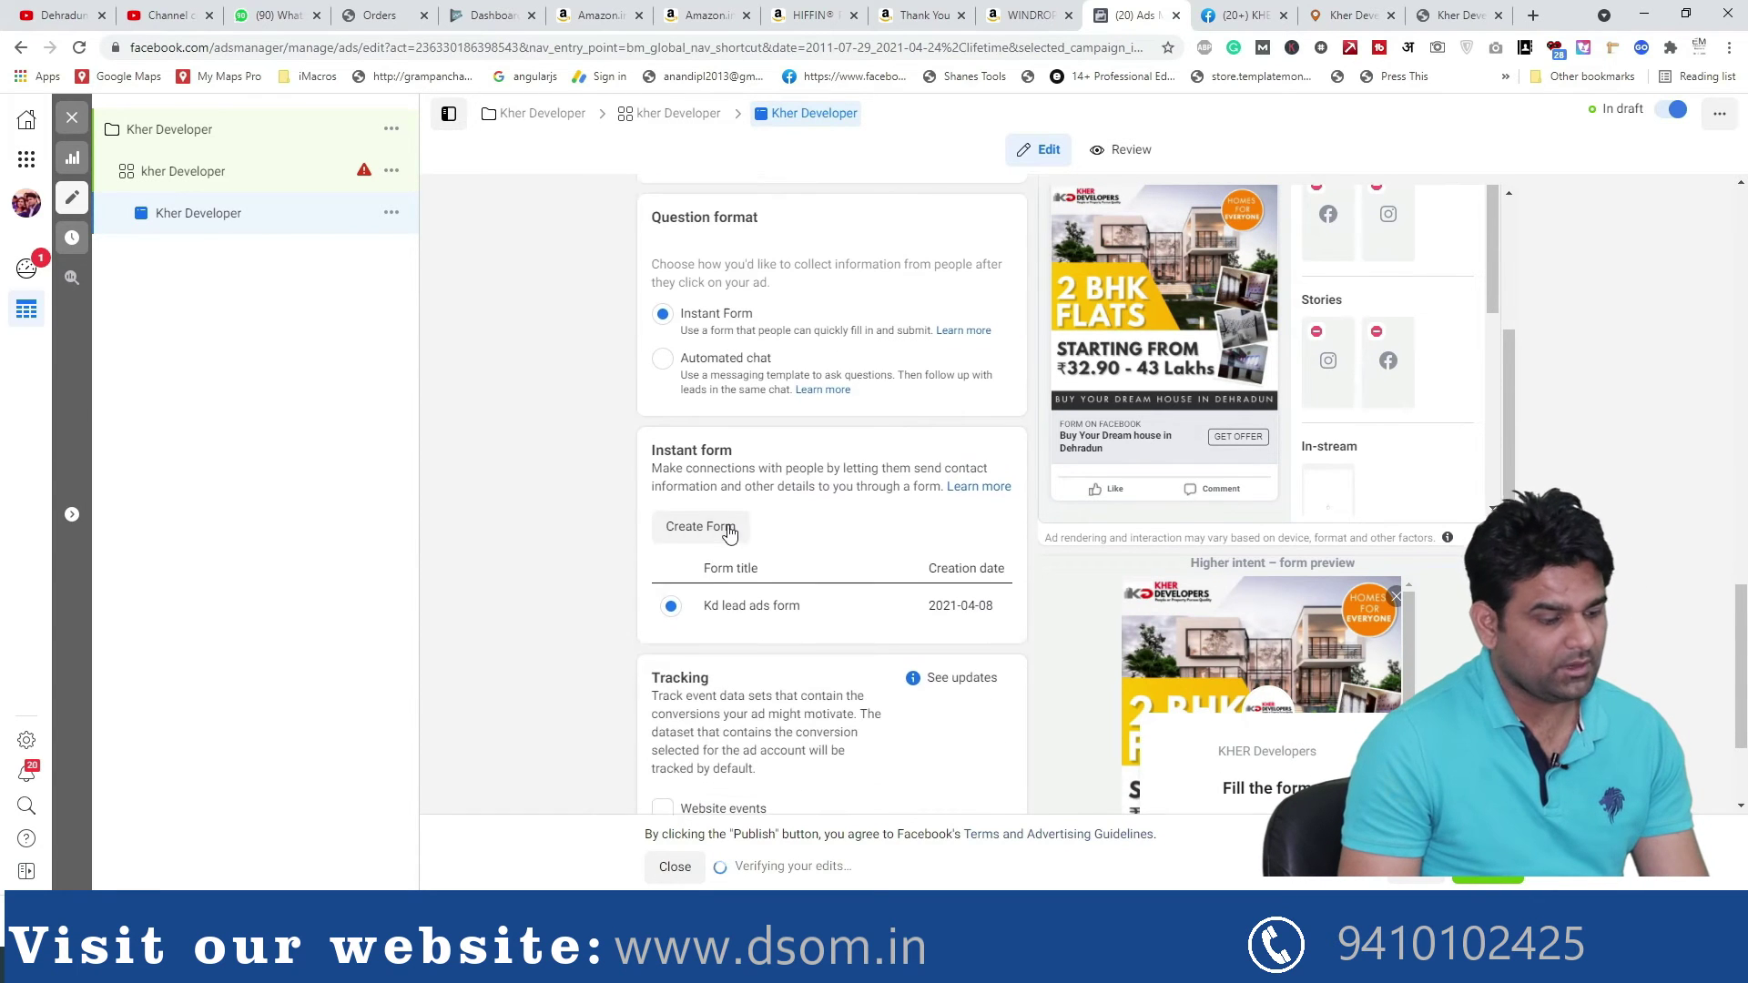
{"action": "scroll", "coordinate": [729, 521], "scroll_direction": "down", "scroll_amount": 1}
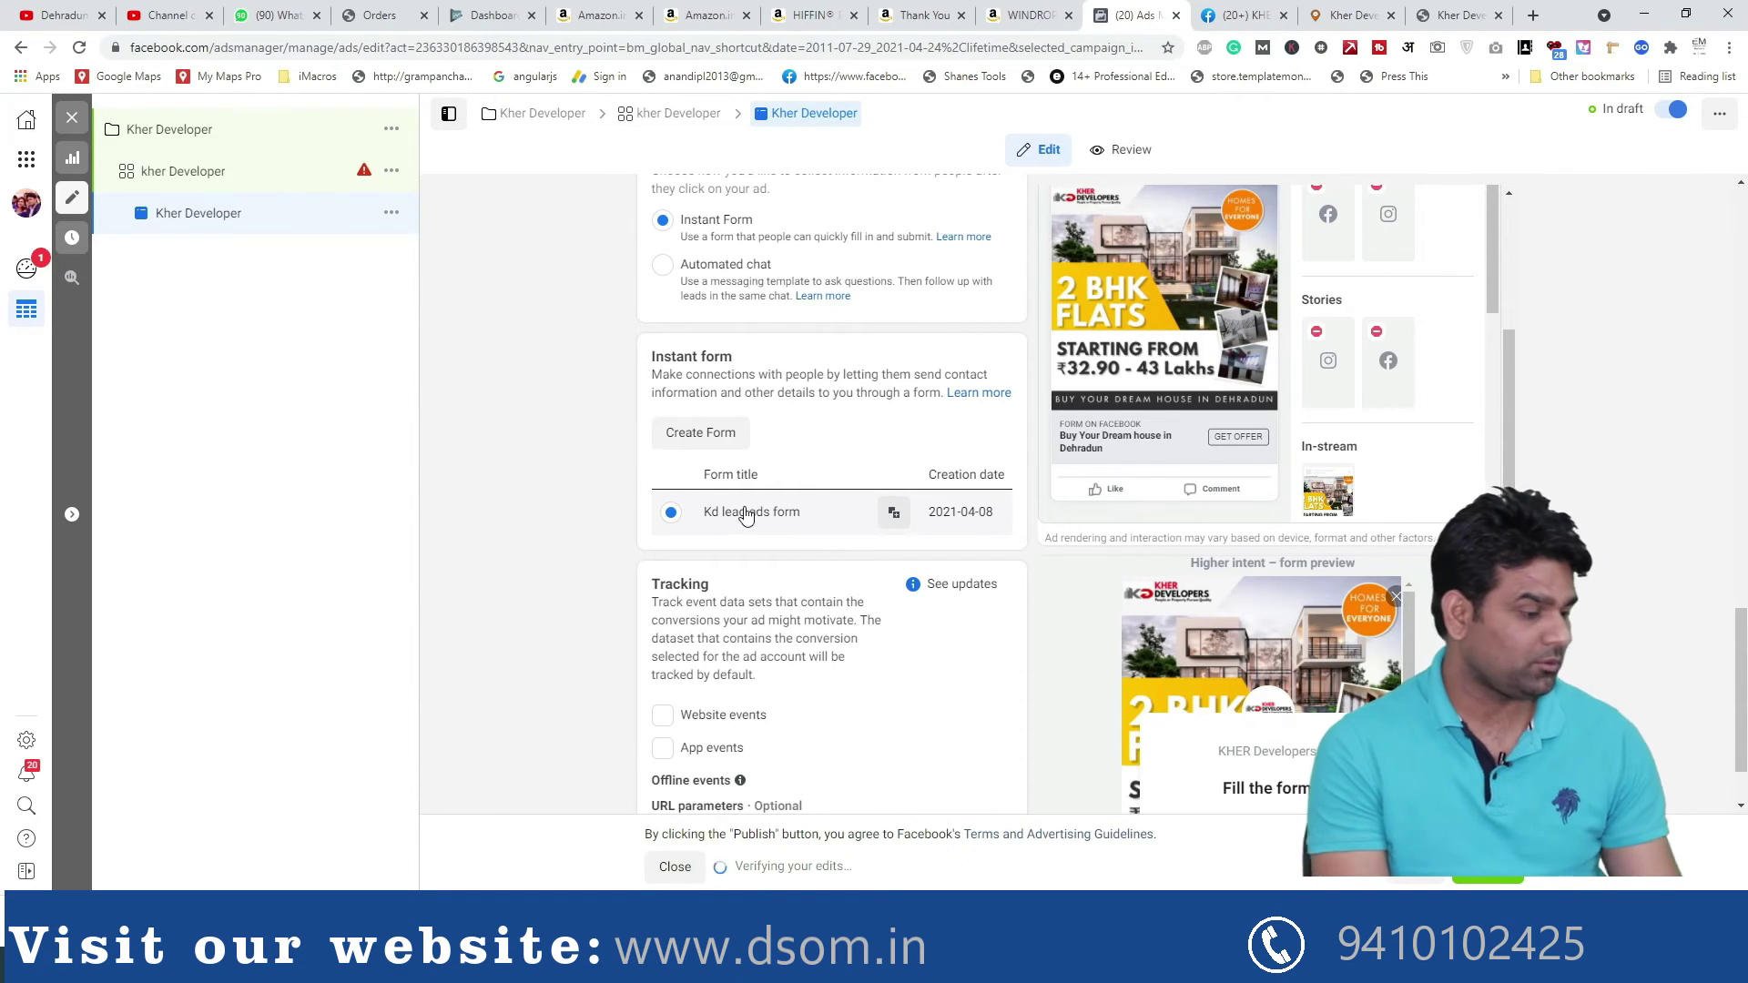
{"action": "scroll", "coordinate": [745, 516], "scroll_direction": "down", "scroll_amount": 1}
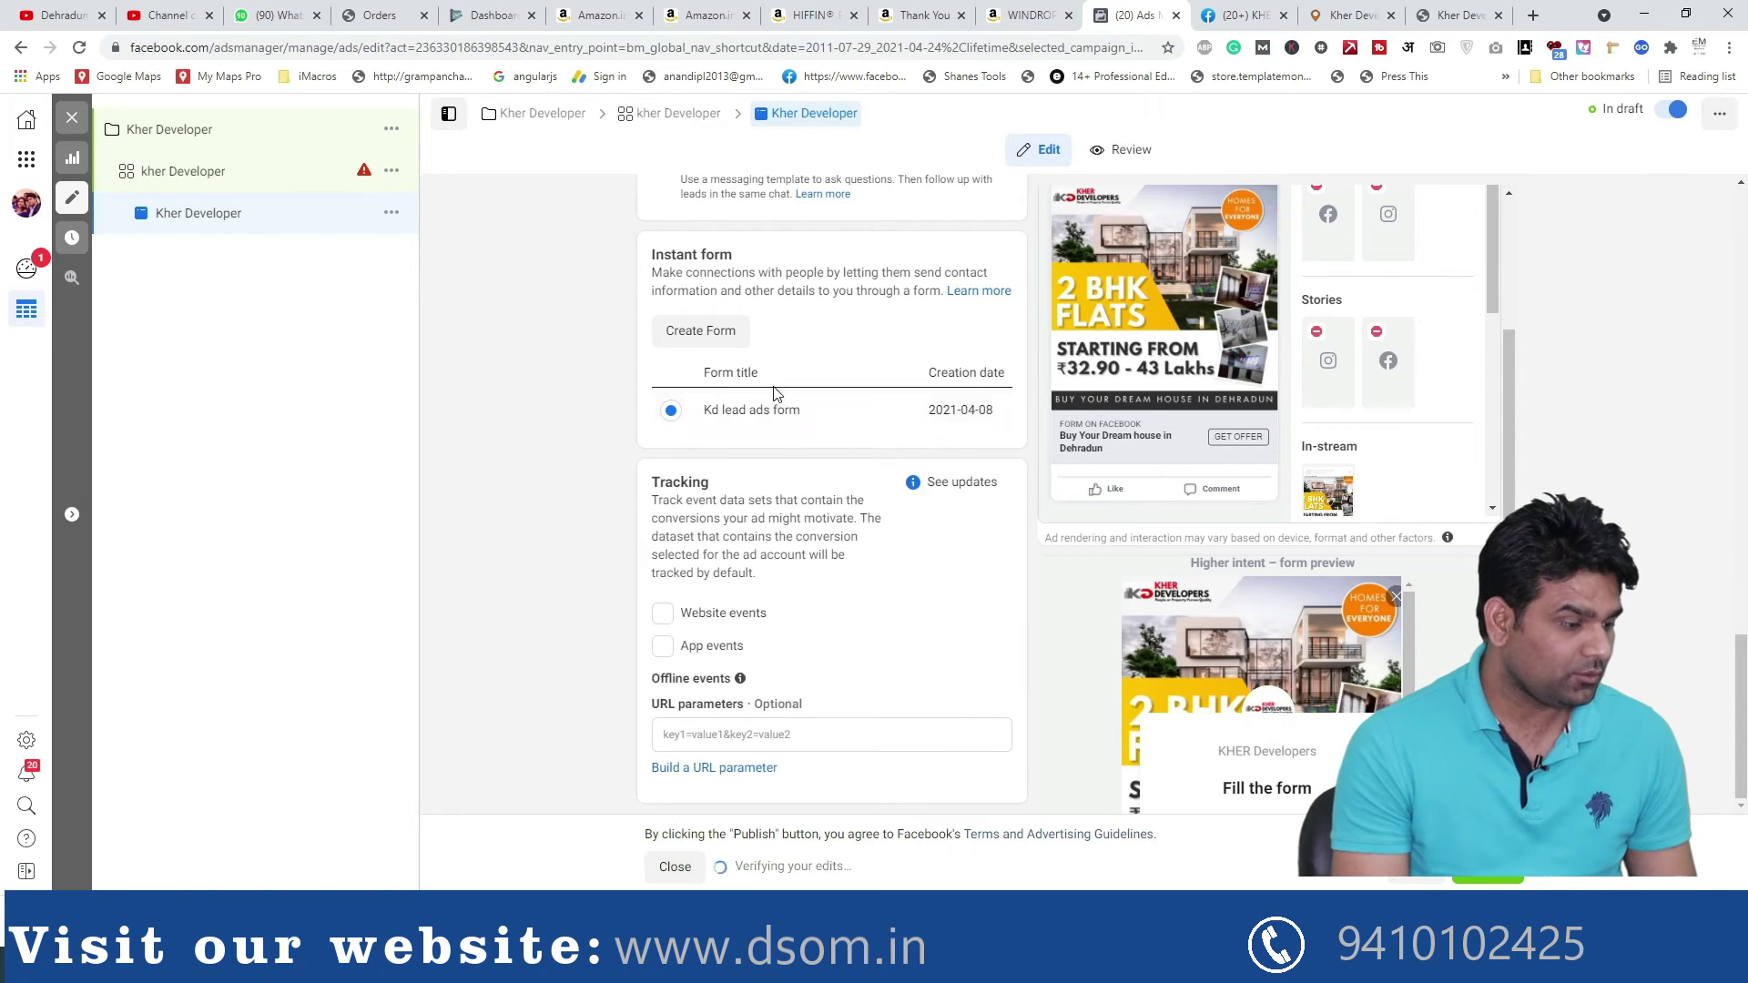
{"action": "scroll", "coordinate": [777, 393], "scroll_direction": "up", "scroll_amount": 1}
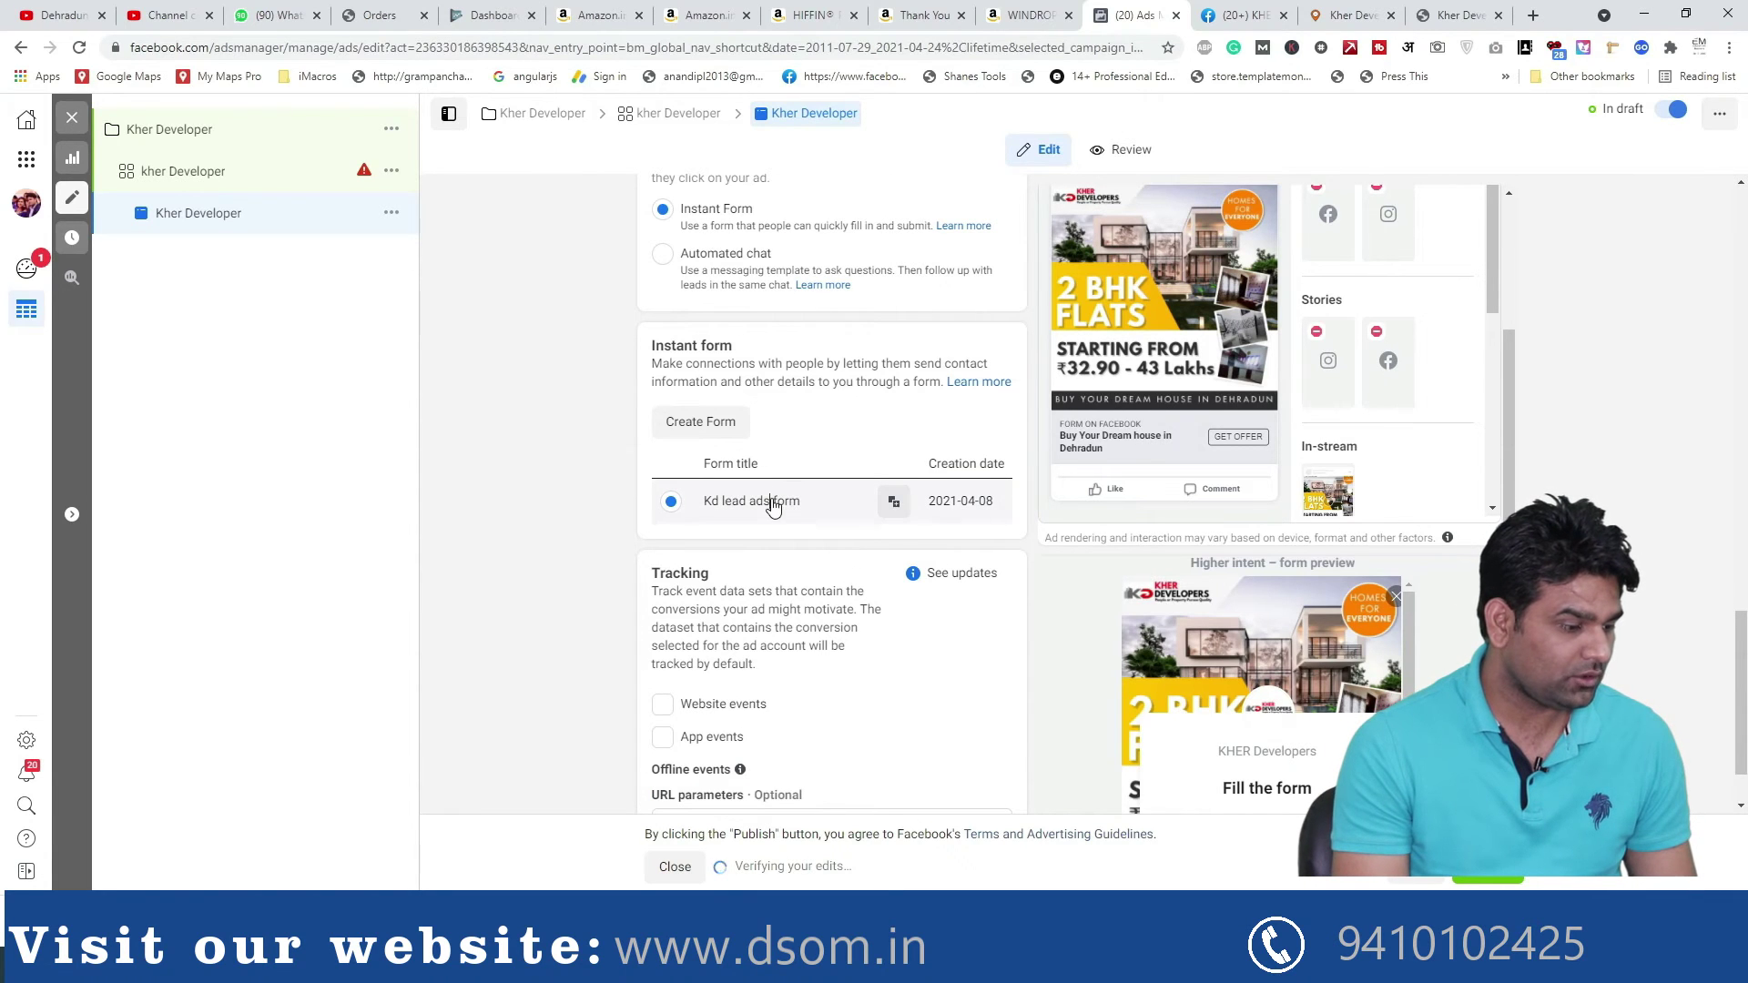
{"action": "left_click", "coordinate": [712, 428]}
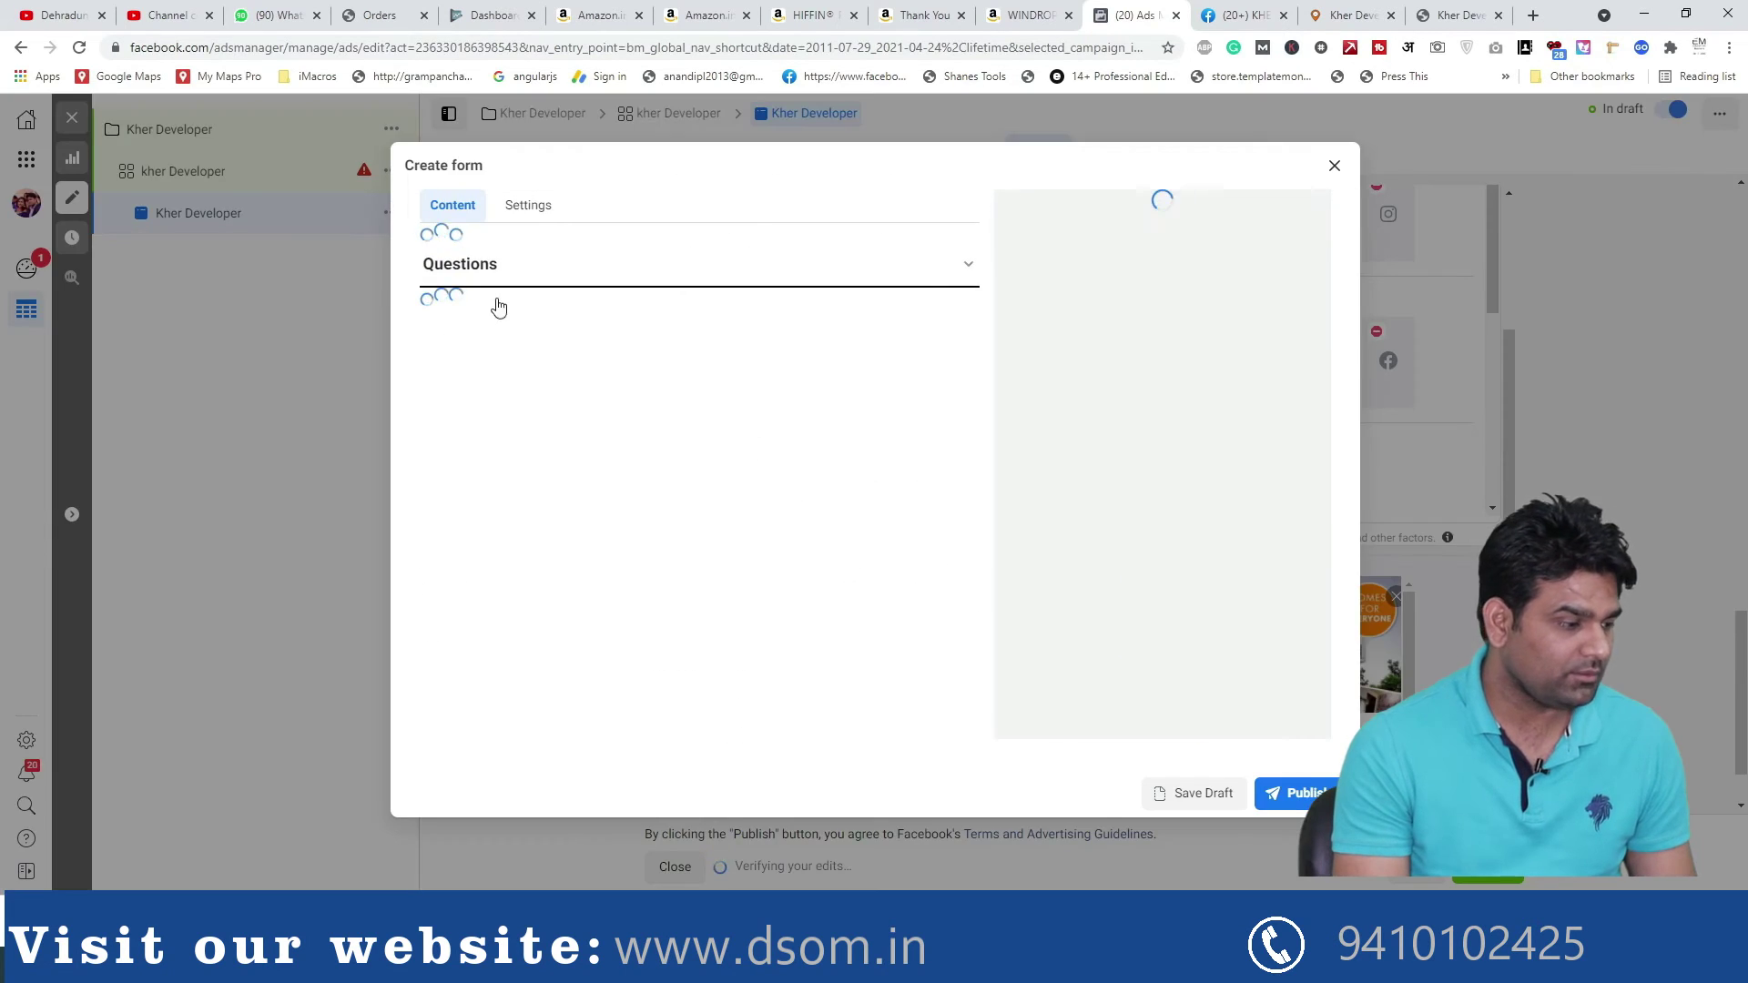
Name the new form "Kher developer form 2"
{"action": "left_click", "coordinate": [678, 289]}
{"action": "key", "text": "ctrl+a"}
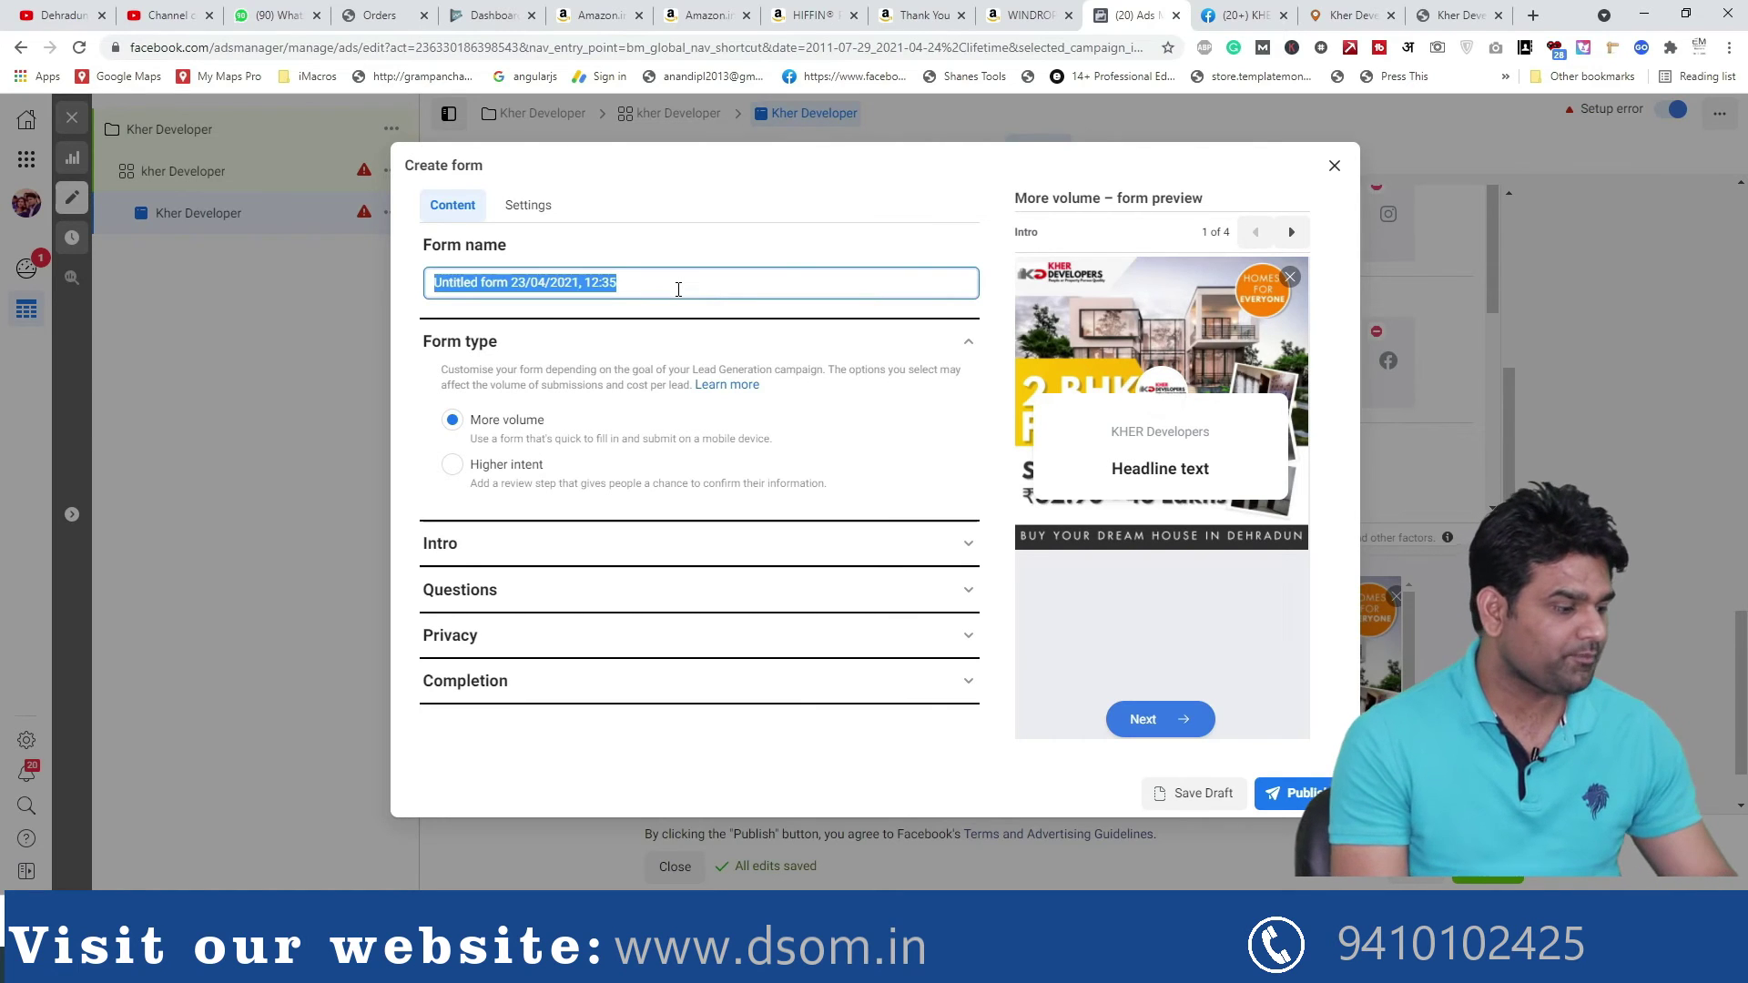
{"action": "type", "text": "Kher de"}
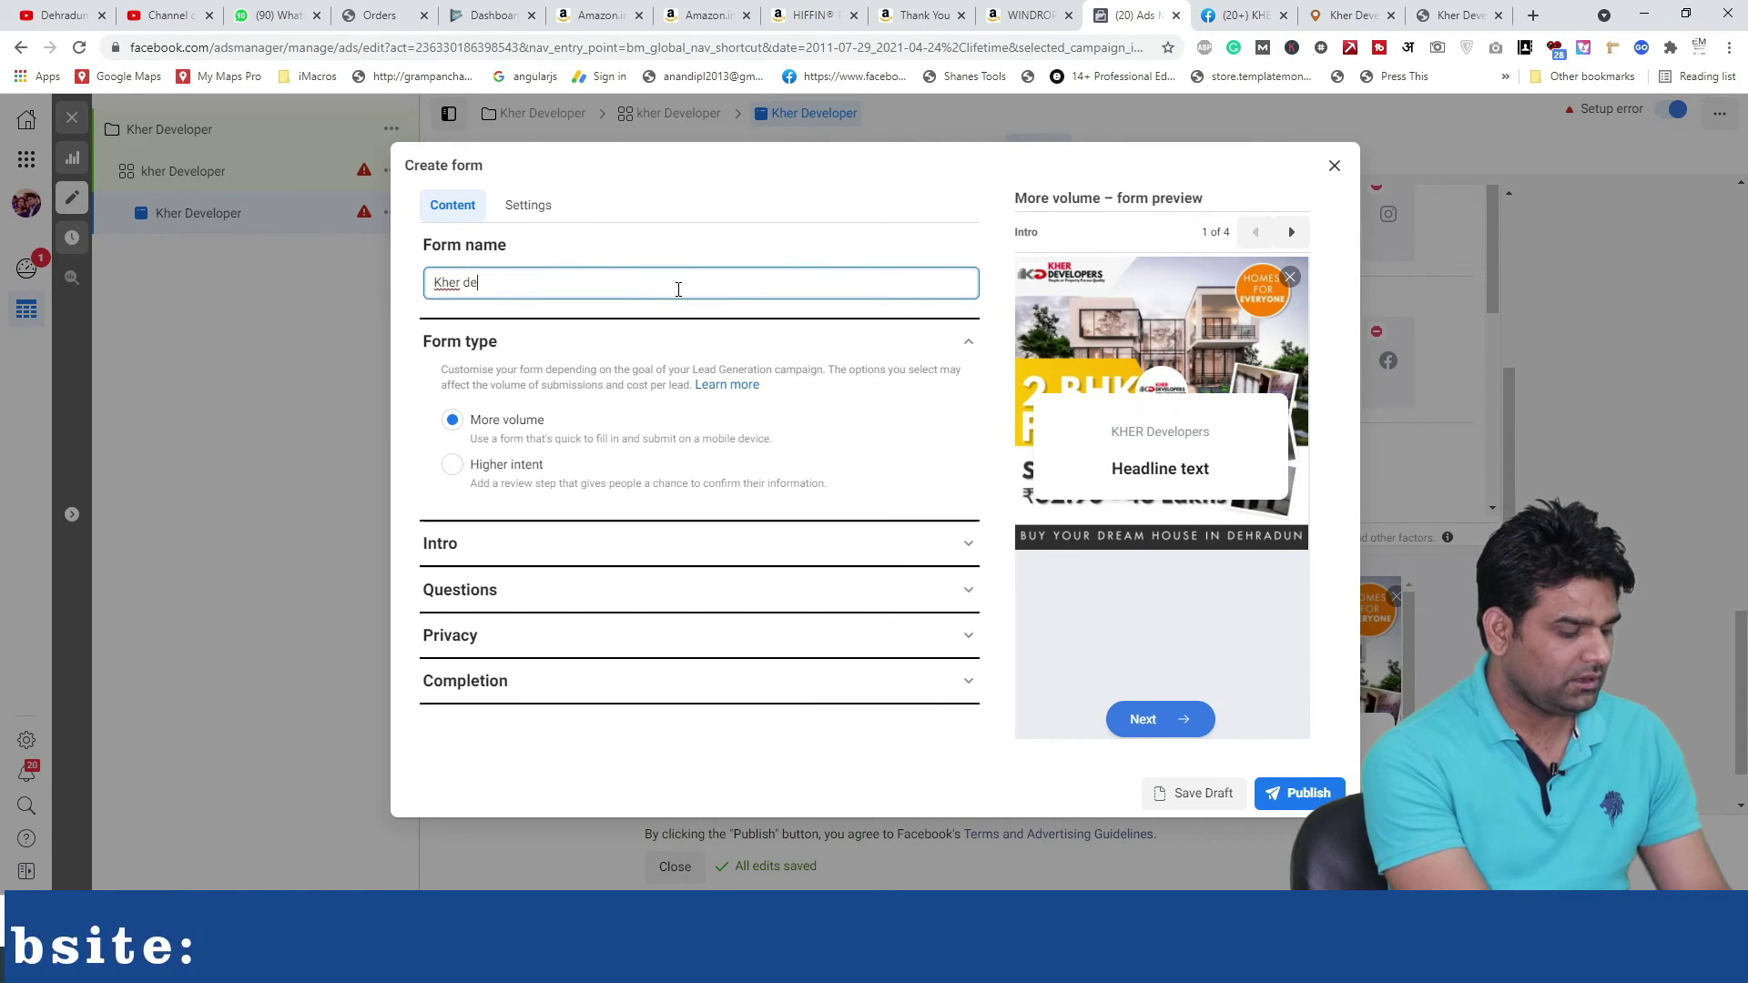
{"action": "type", "text": "veloper "}
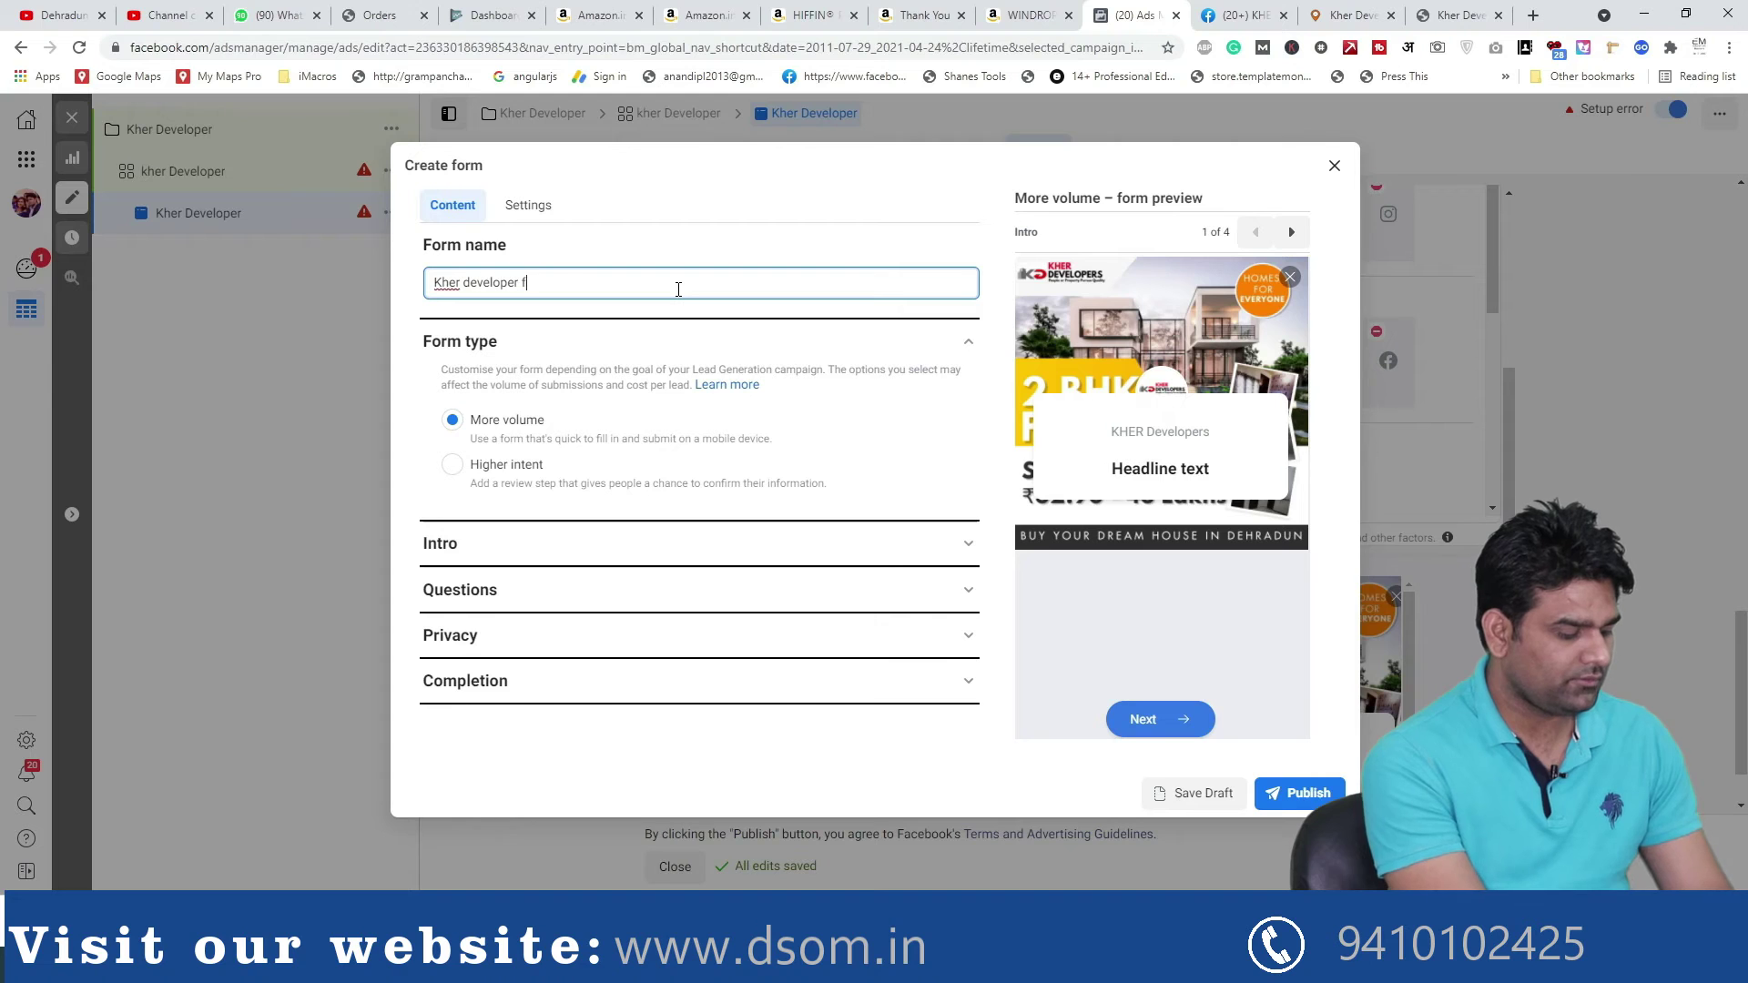
{"action": "type", "text": "form 2"}
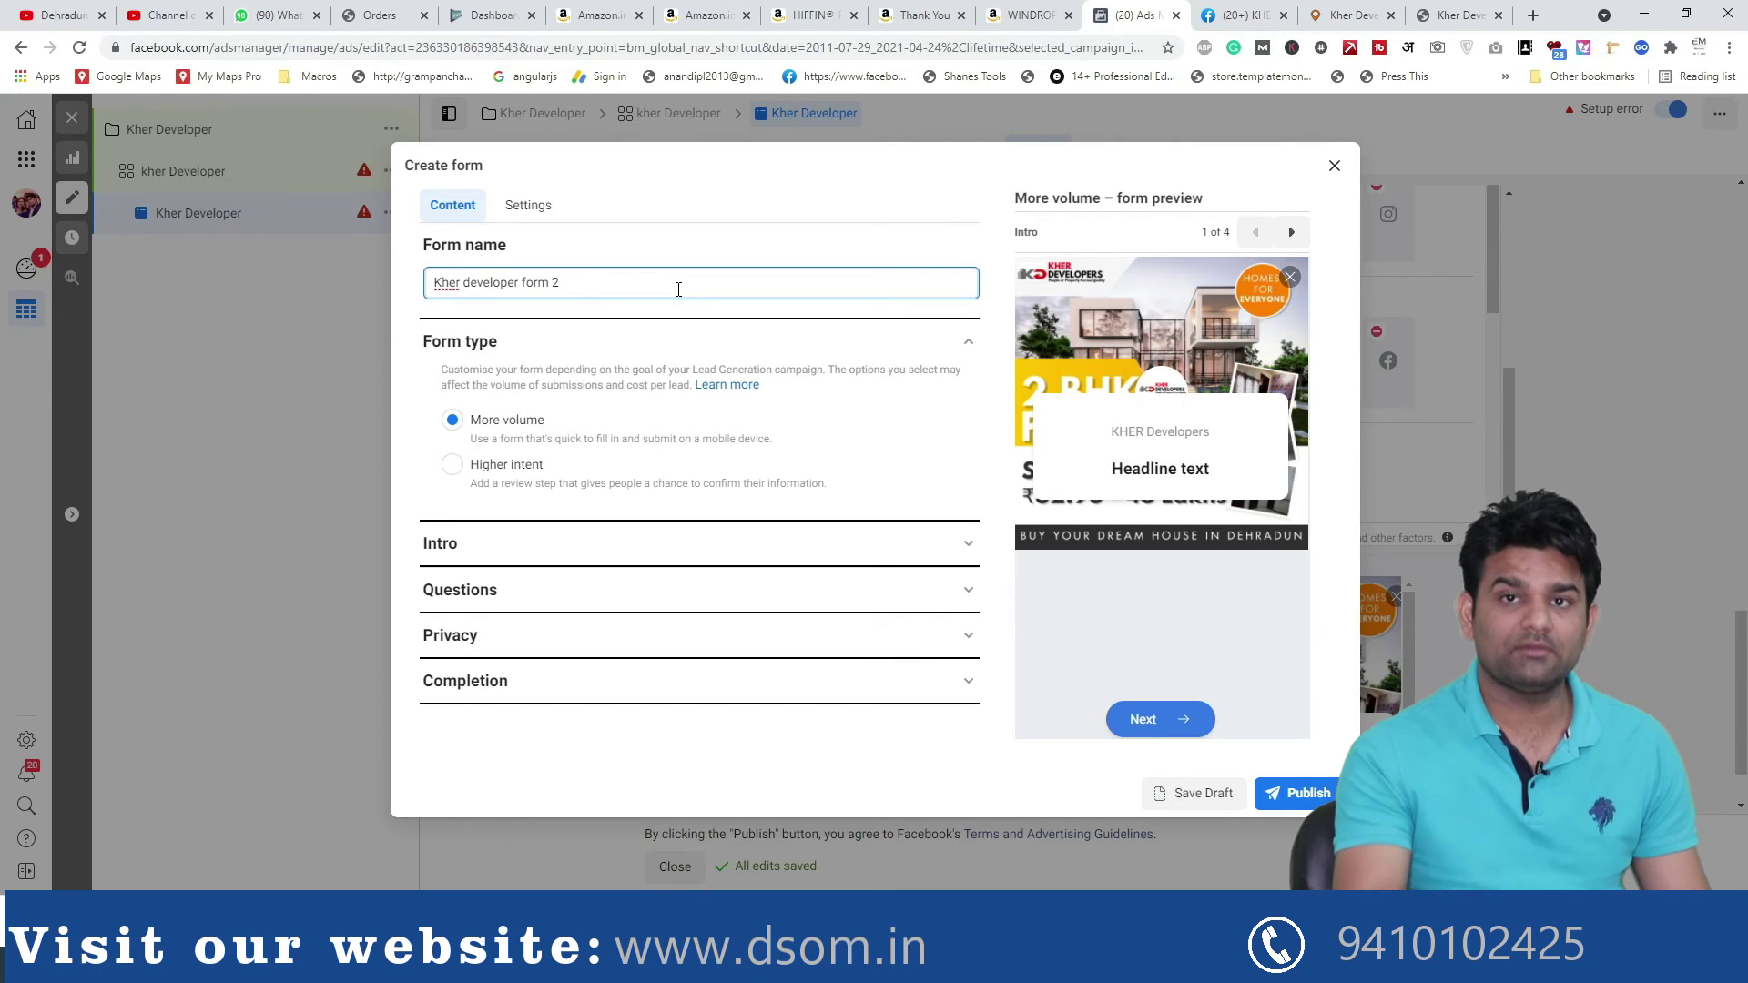
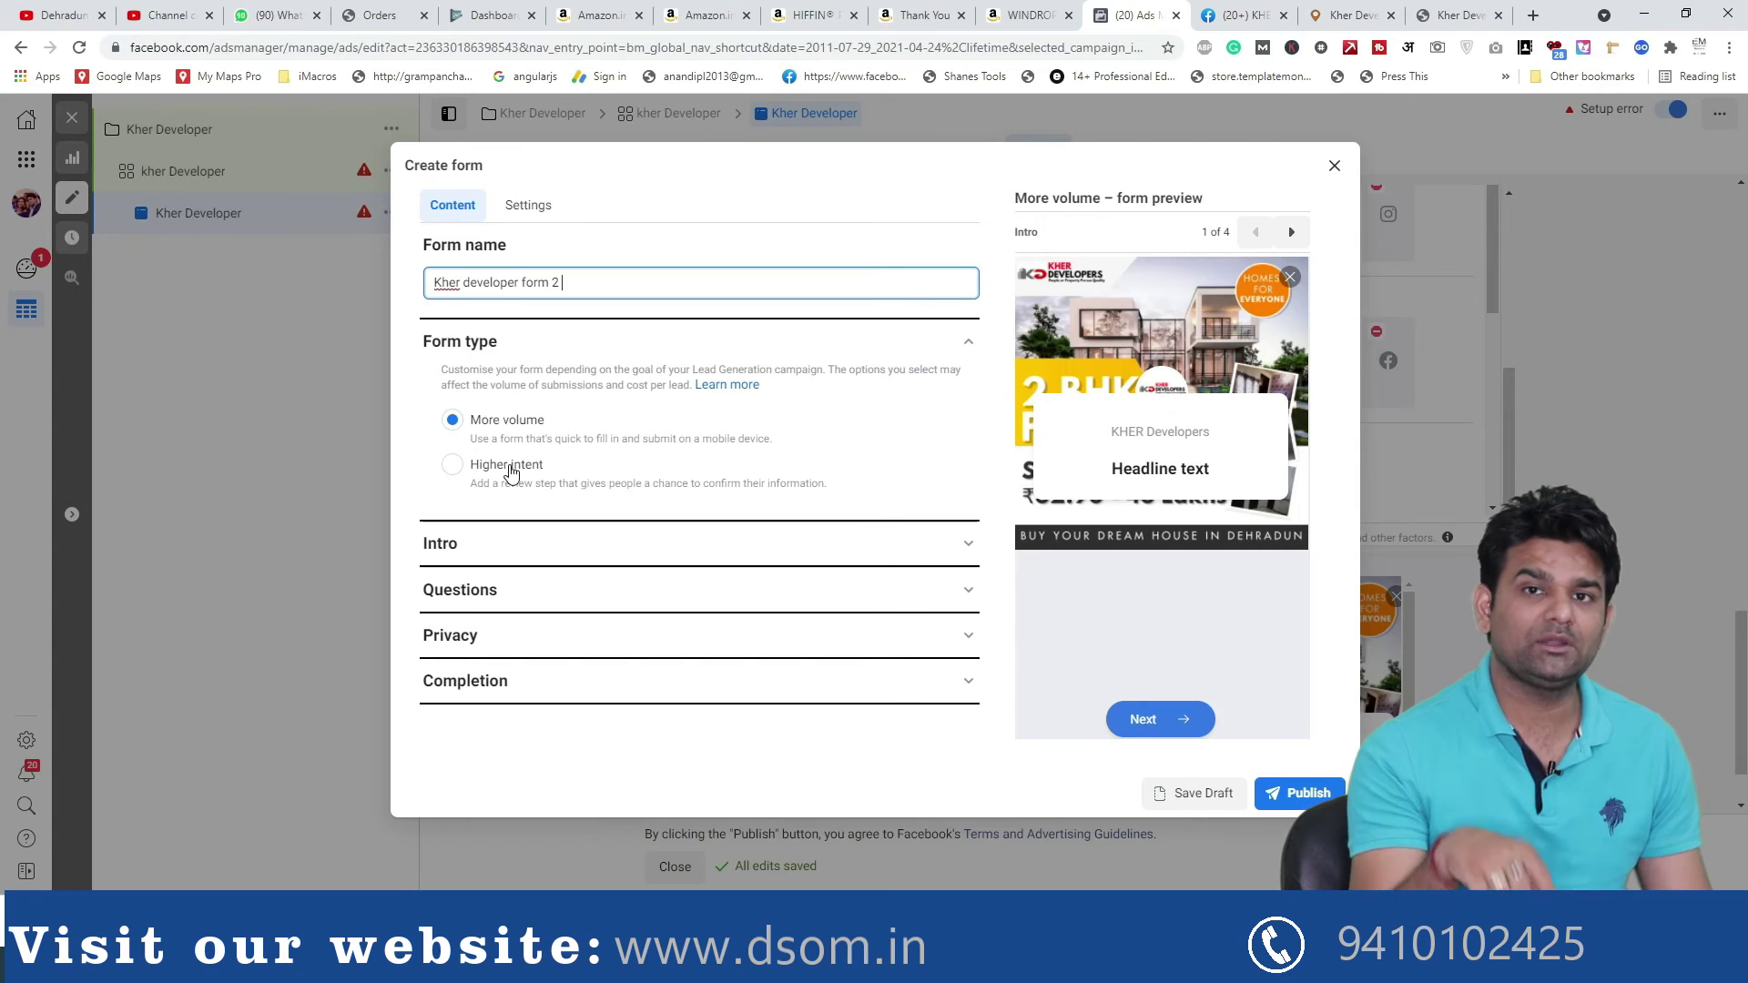
Expand the form's Intro section and choose a background image to upload from the Downloads folder
{"action": "left_click", "coordinate": [496, 551]}
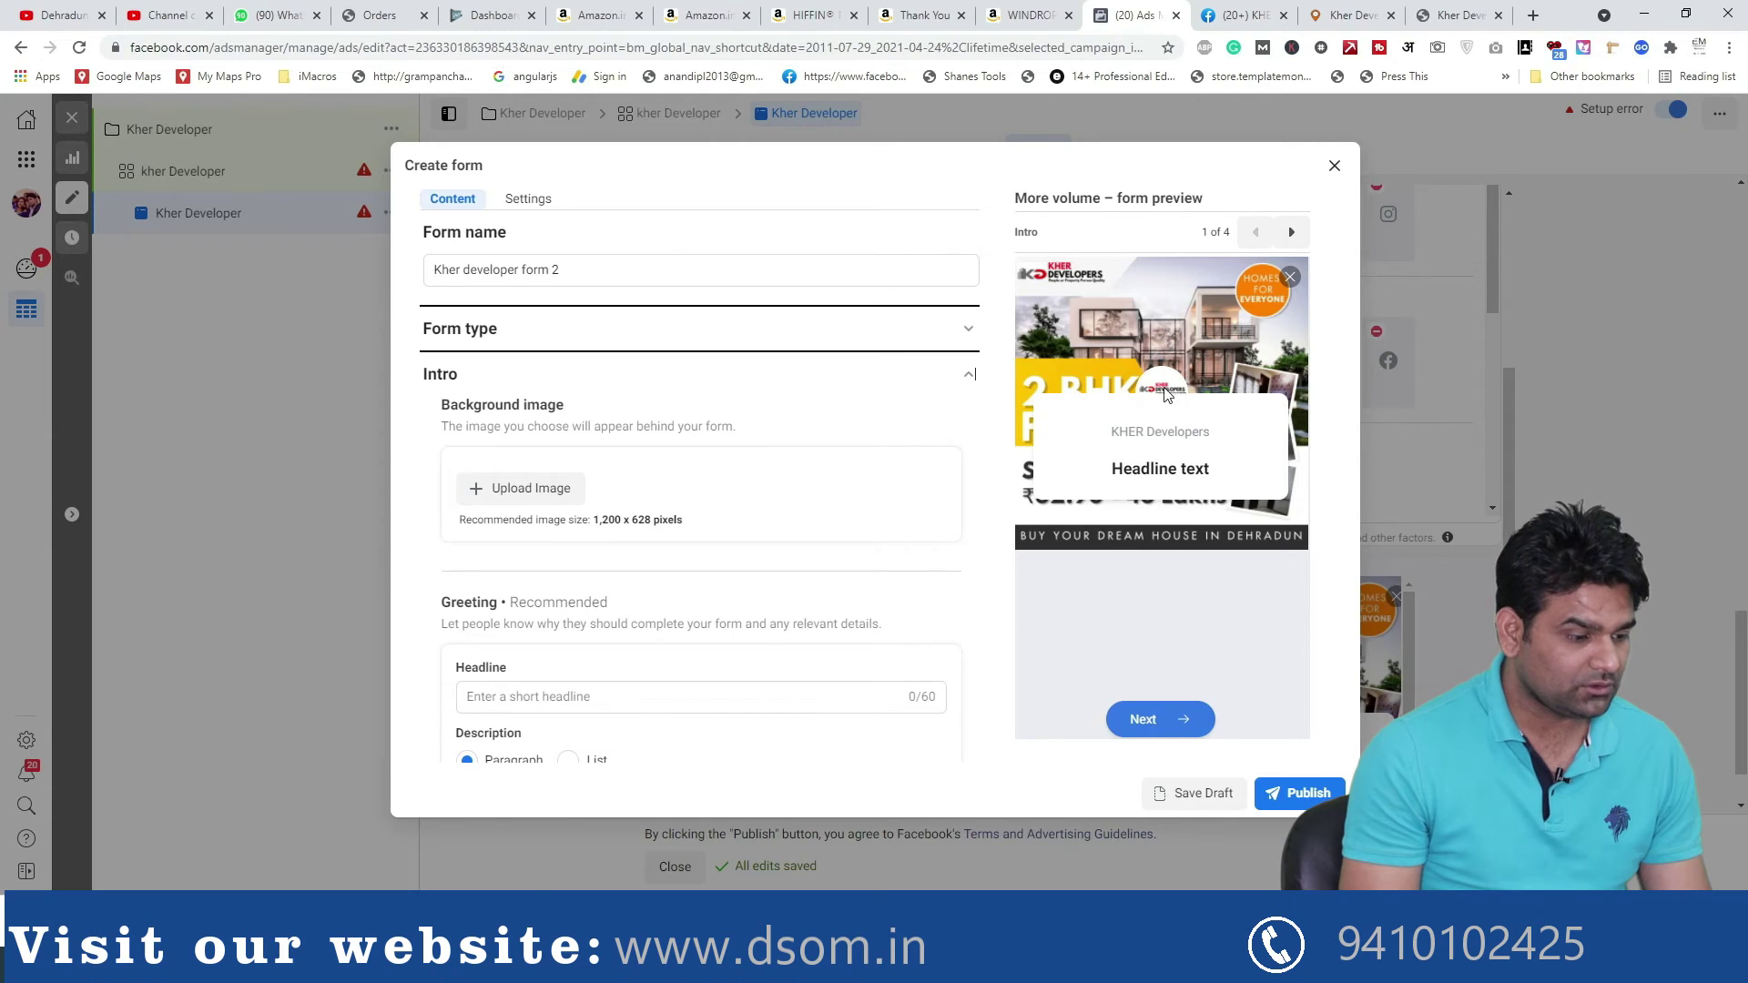
{"action": "left_click", "coordinate": [566, 485]}
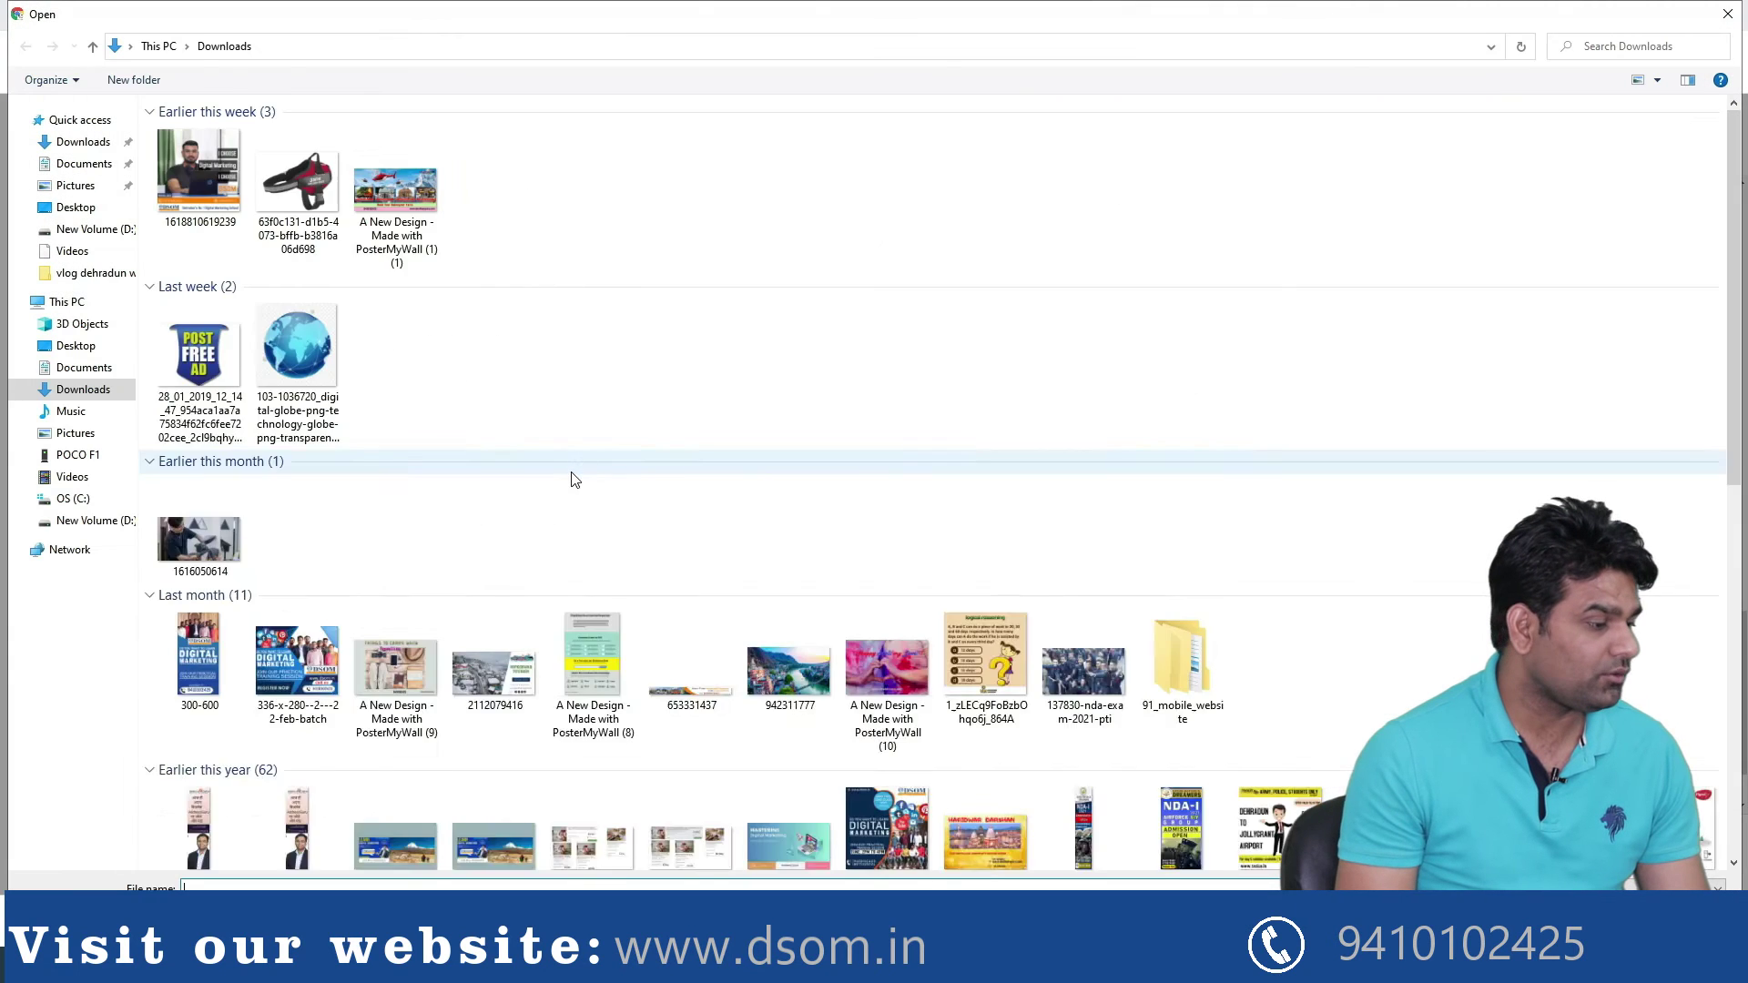
{"action": "double_click", "coordinate": [200, 182]}
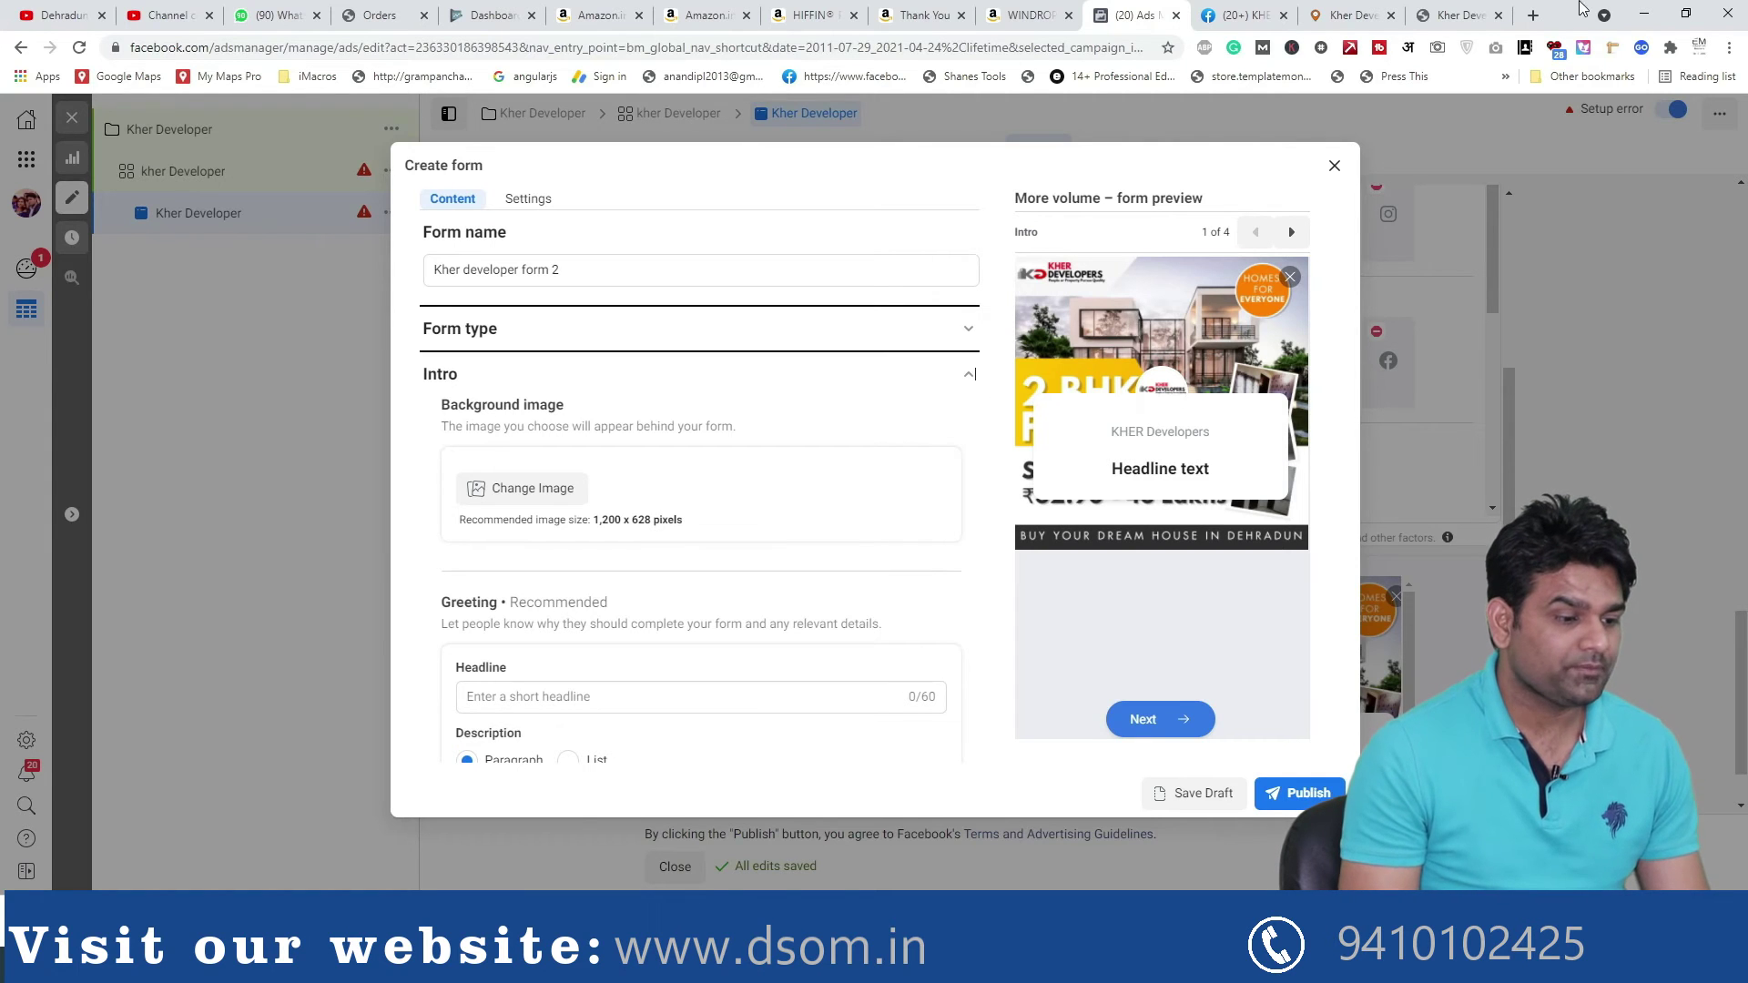
Search Google in a new tab for "kher developers dehradun"
{"action": "left_click", "coordinate": [1457, 16]}
{"action": "left_click", "coordinate": [1534, 15]}
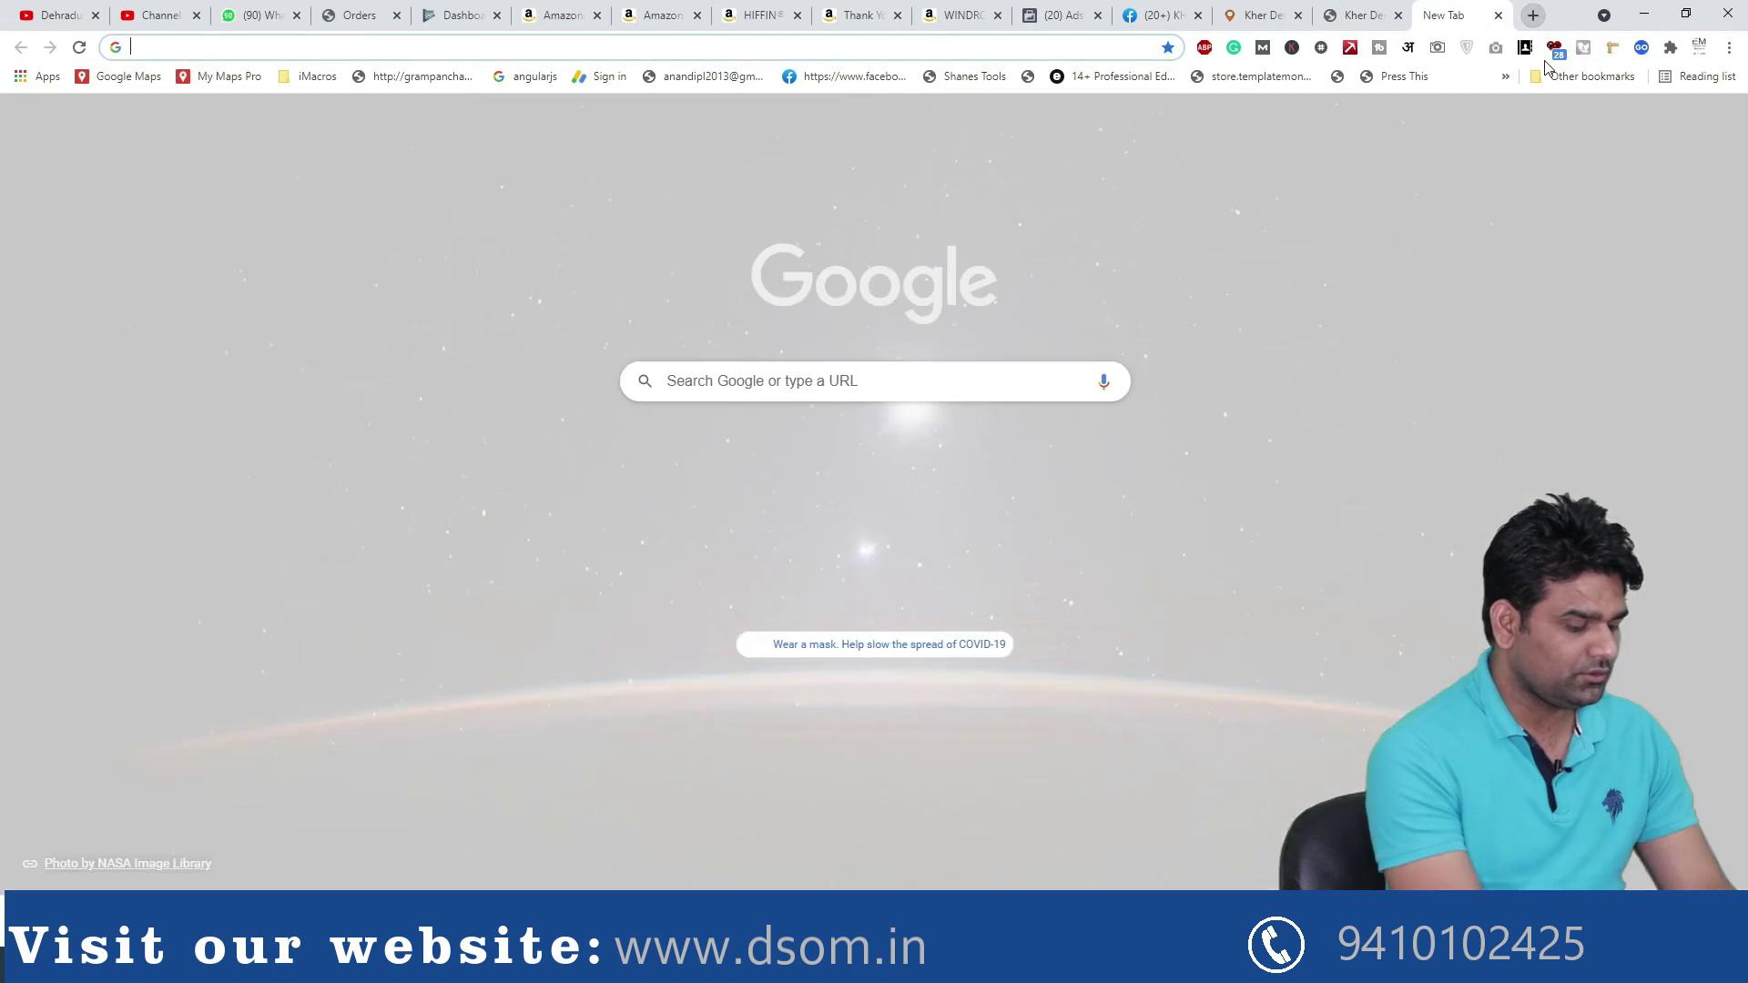
{"action": "type", "text": "flat"}
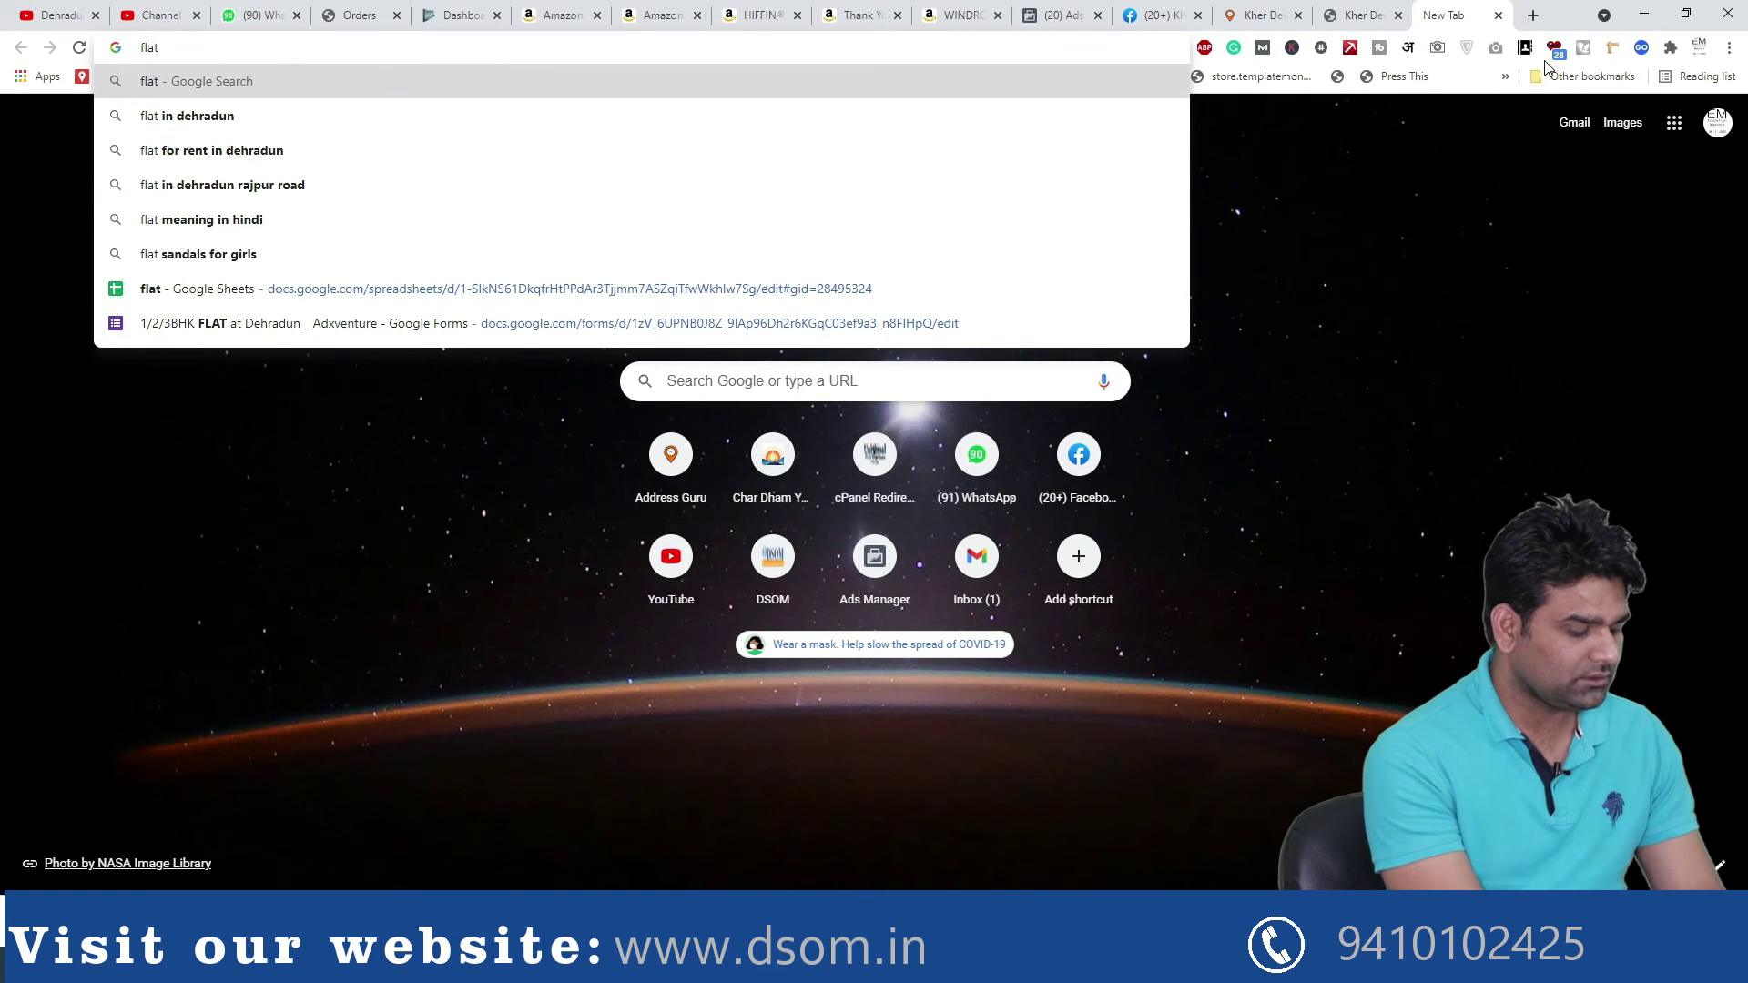
{"action": "key", "text": "BackSpace"}
{"action": "key", "text": "BackSpace"}
{"action": "key", "text": "BackSpace"}
{"action": "key", "text": "BackSpace"}
{"action": "type", "text": "kher"}
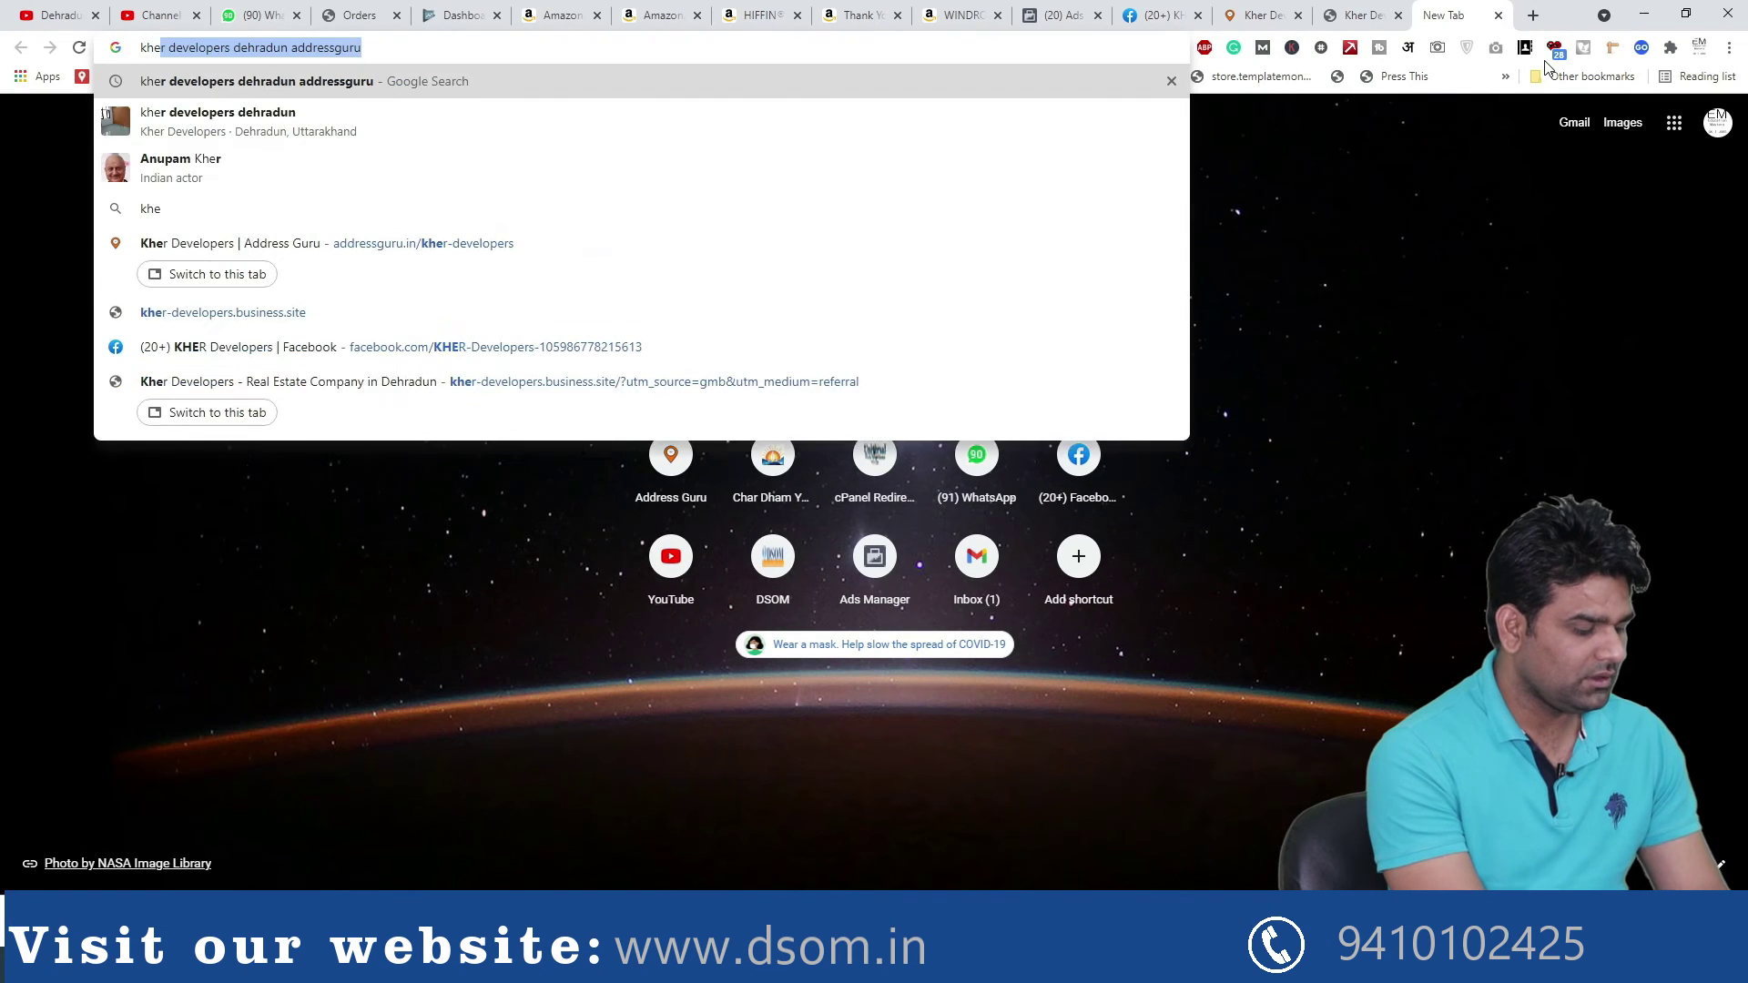
{"action": "type", "text": " developer"}
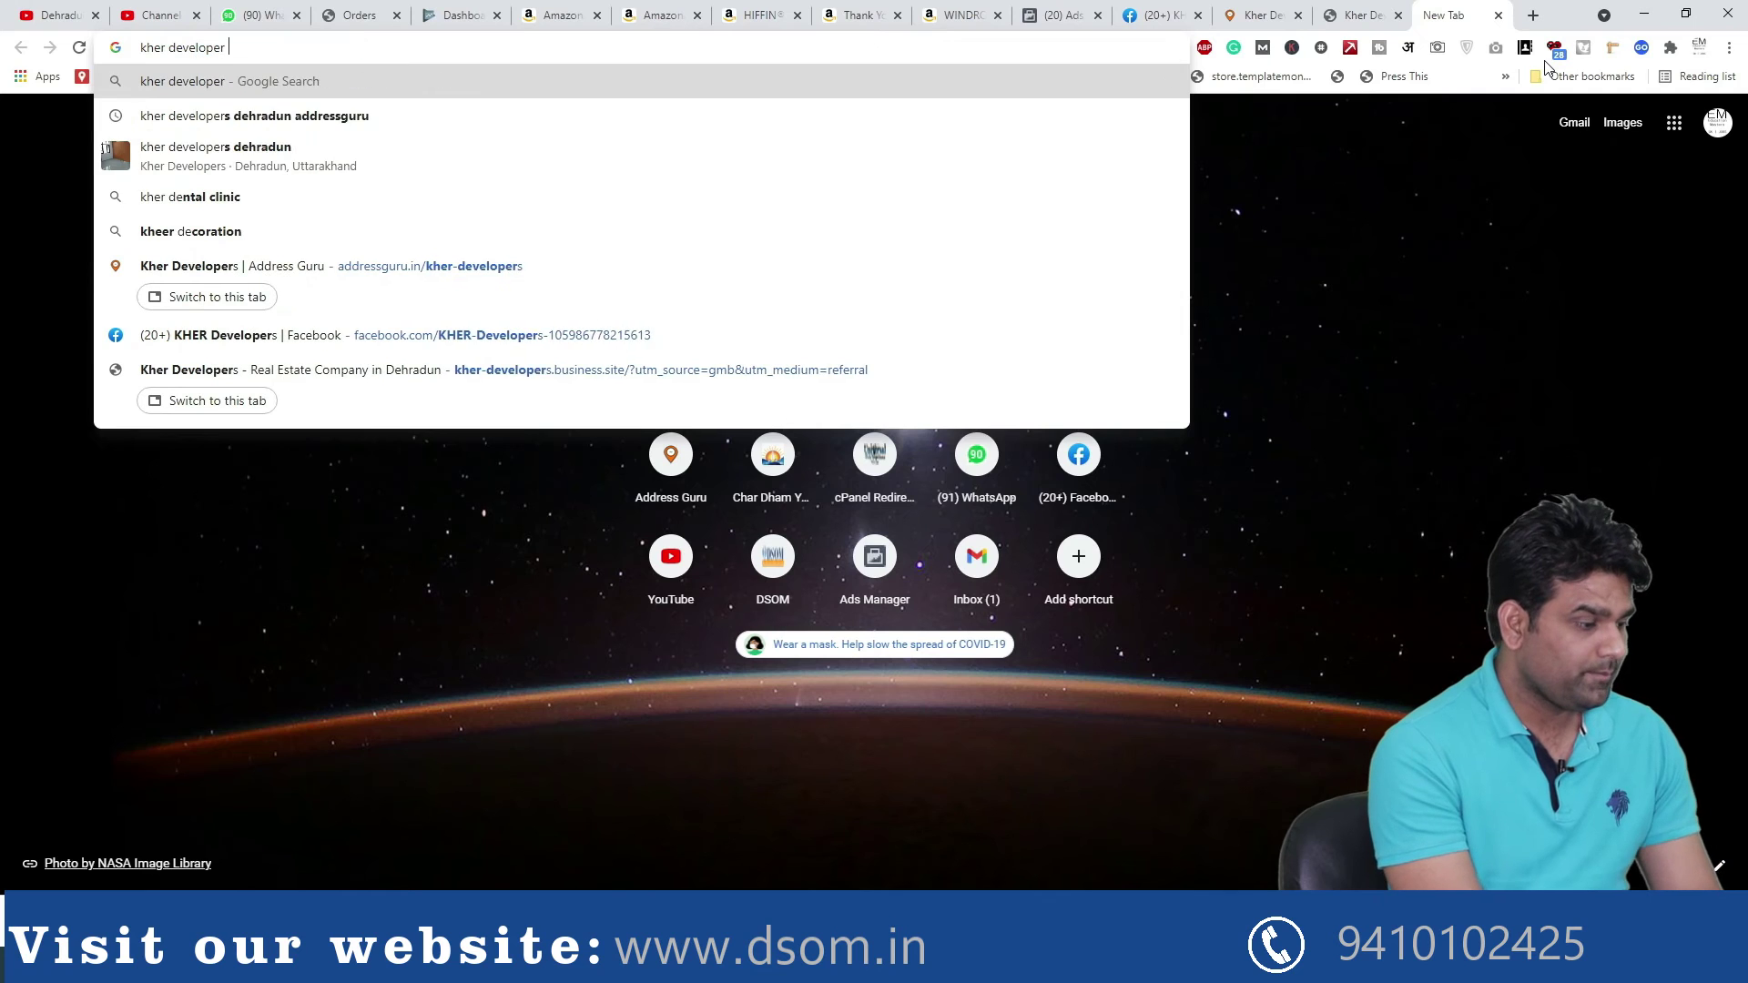
{"action": "type", "text": "s dehradun"}
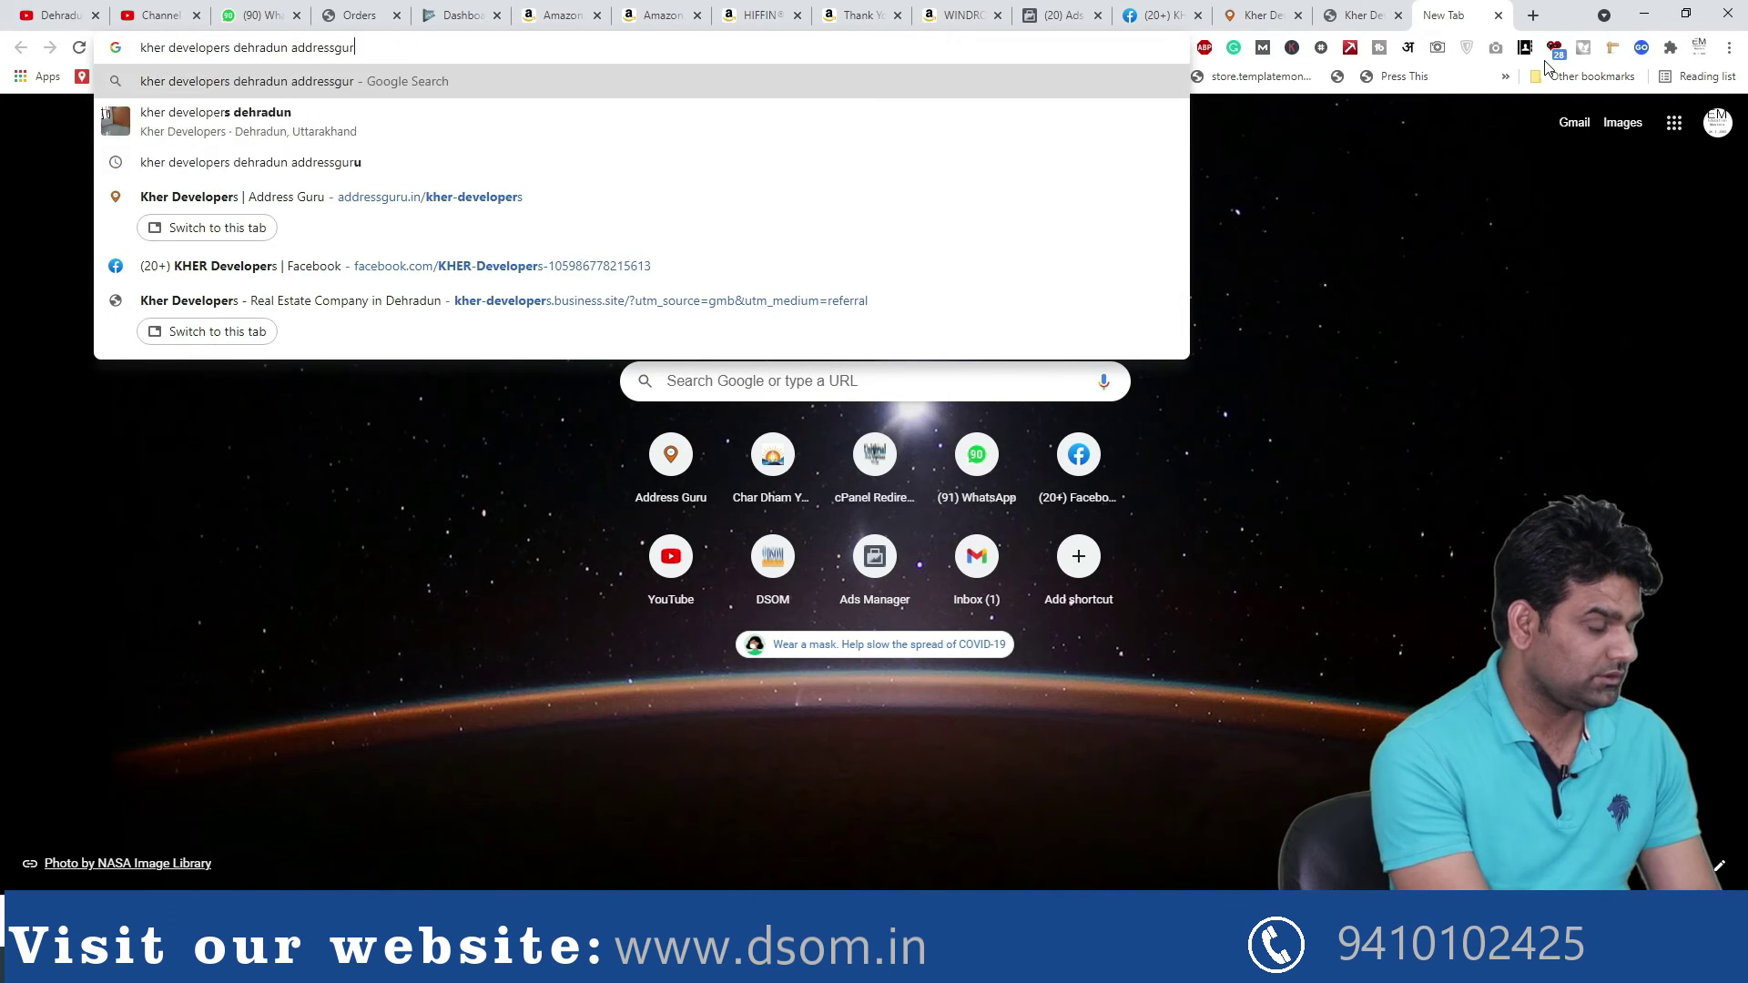
{"action": "key", "text": "Return"}
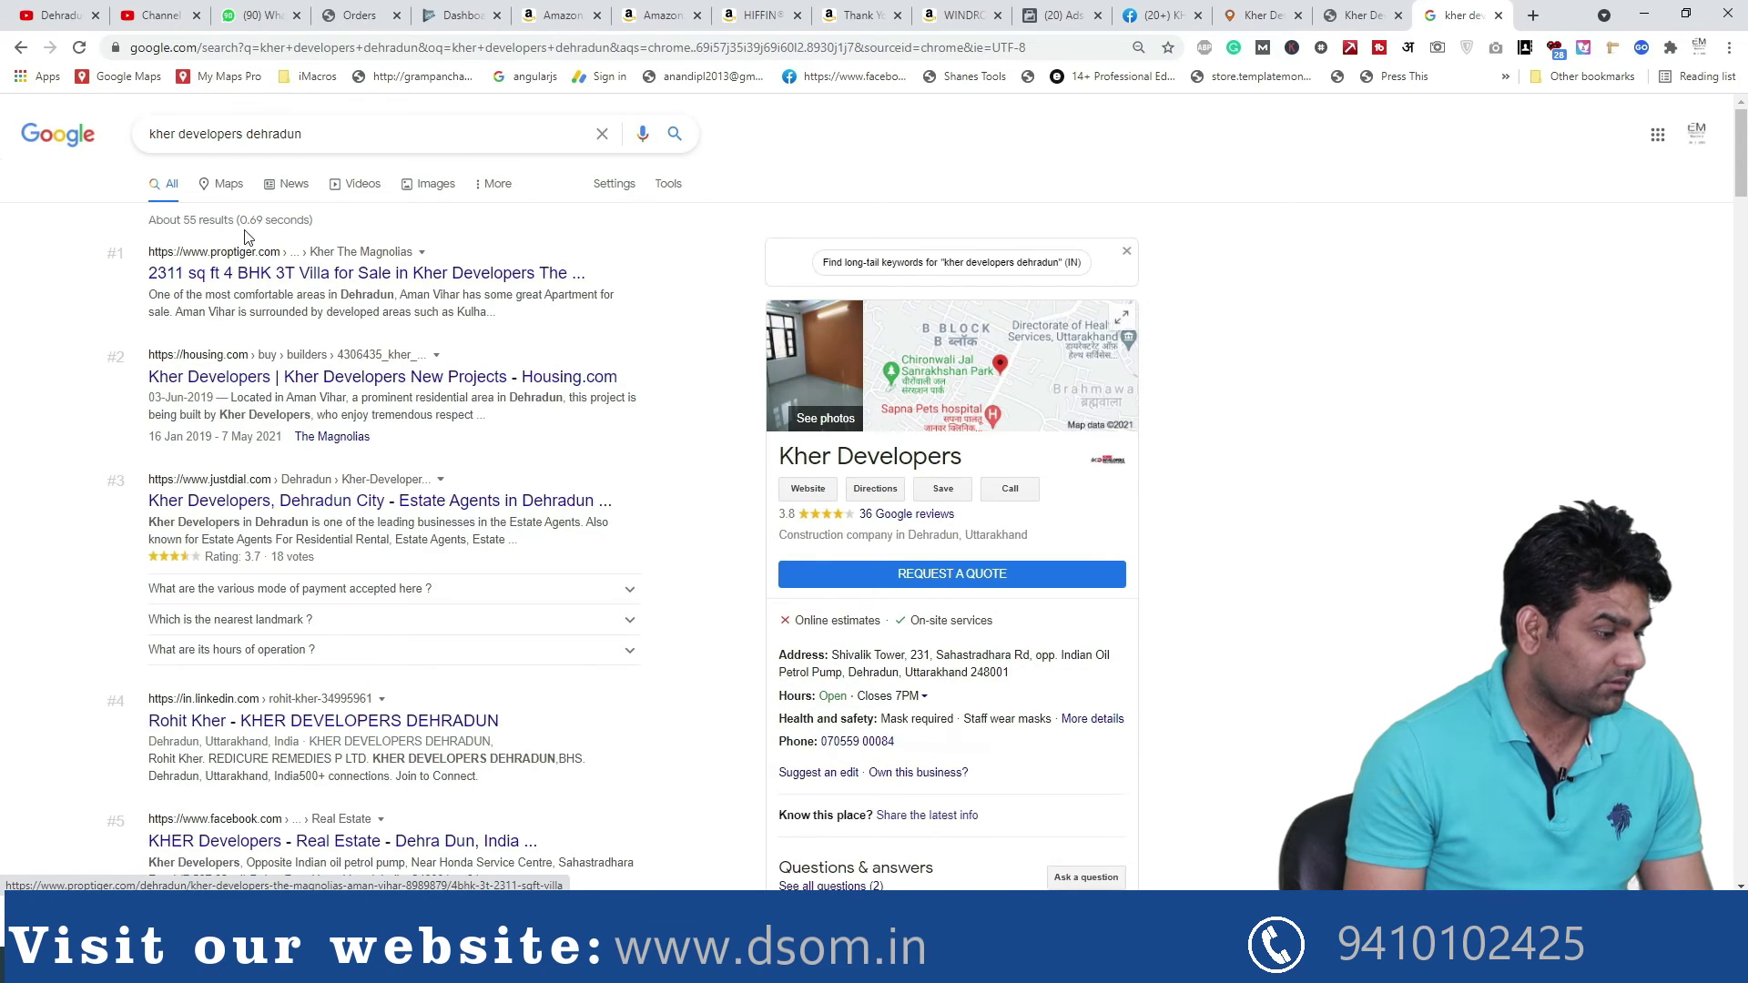
Look through the gallery photos and property details on PropTiger's listing for the 4 BHK villa in Kher Developers The Magnolias
{"action": "left_click", "coordinate": [371, 285]}
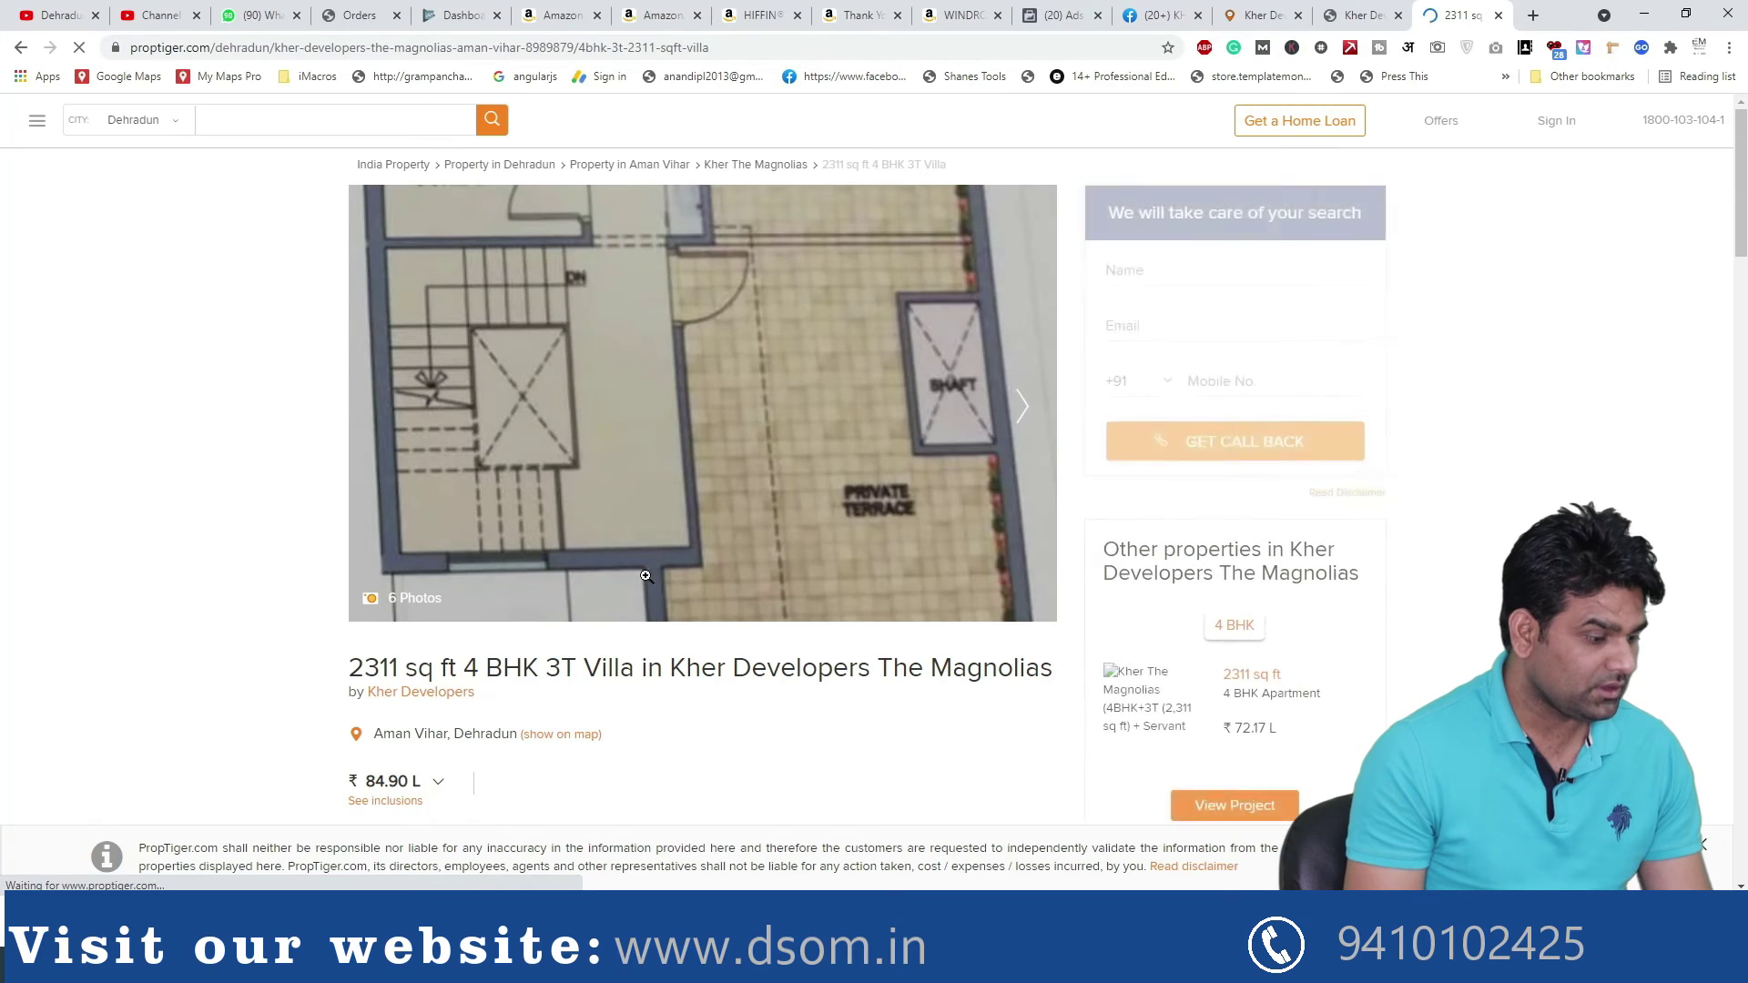
{"action": "scroll", "coordinate": [646, 576], "scroll_direction": "down", "scroll_amount": 2}
{"action": "left_click", "coordinate": [1028, 226]}
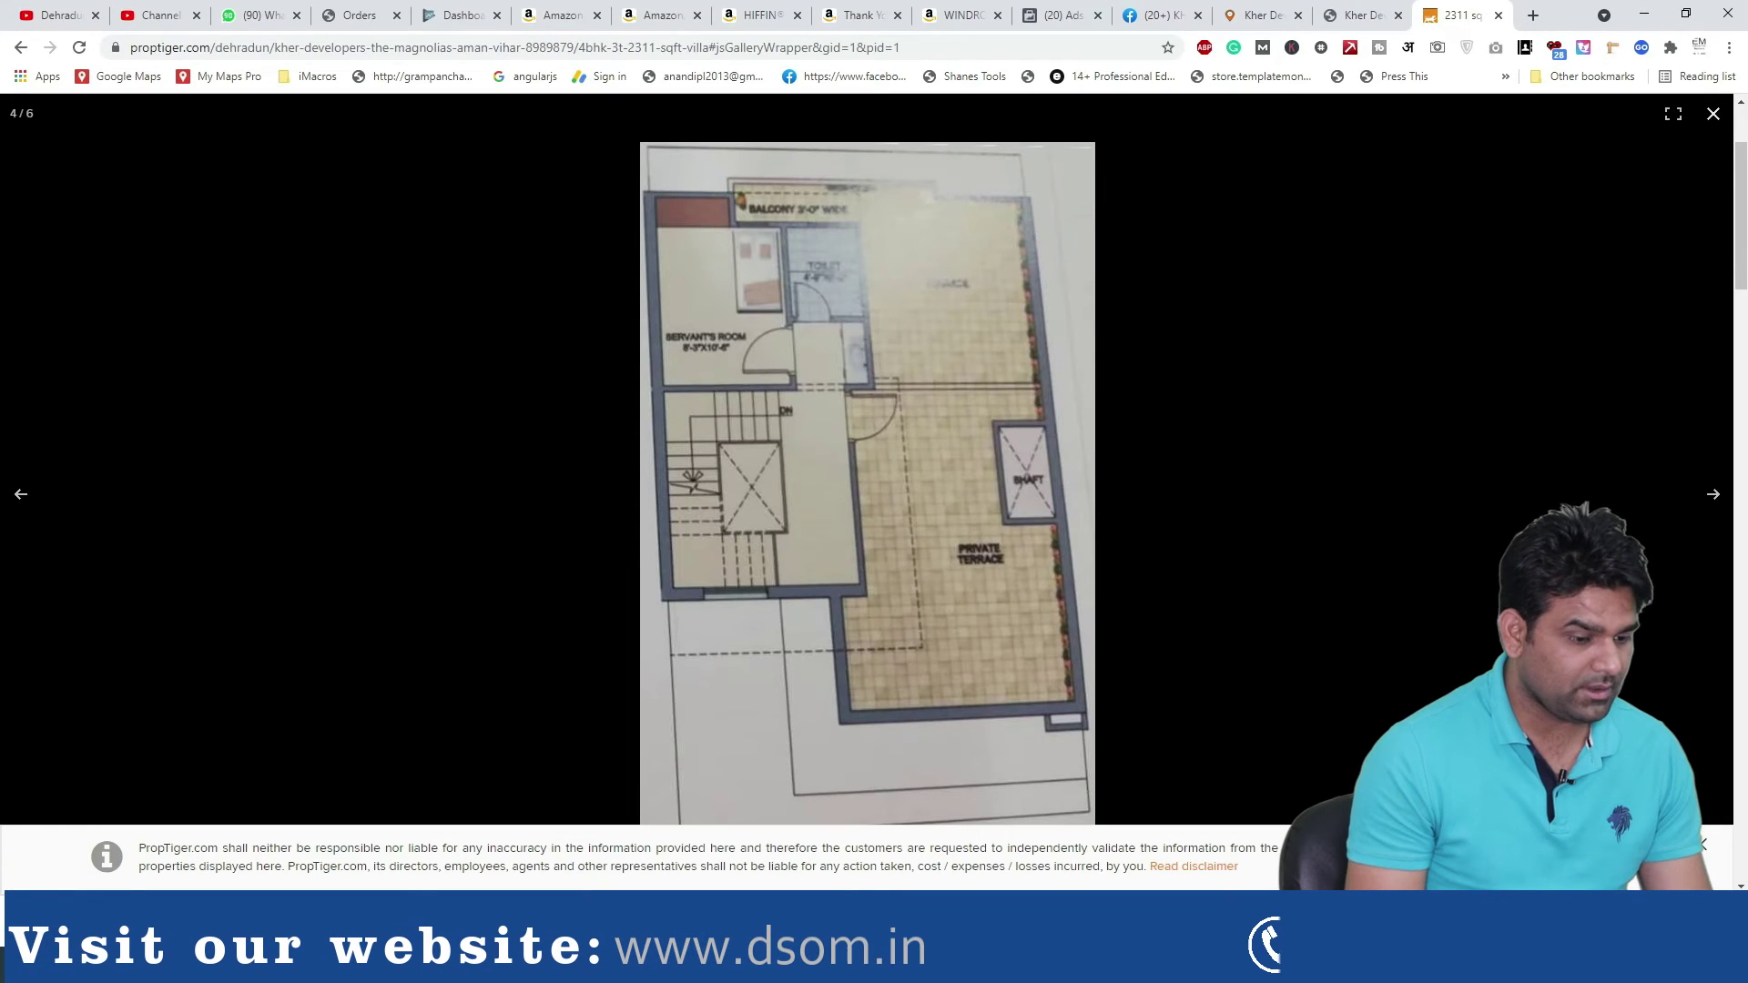
{"action": "left_click", "coordinate": [1706, 495]}
{"action": "left_click", "coordinate": [1705, 495]}
{"action": "left_click", "coordinate": [1702, 498]}
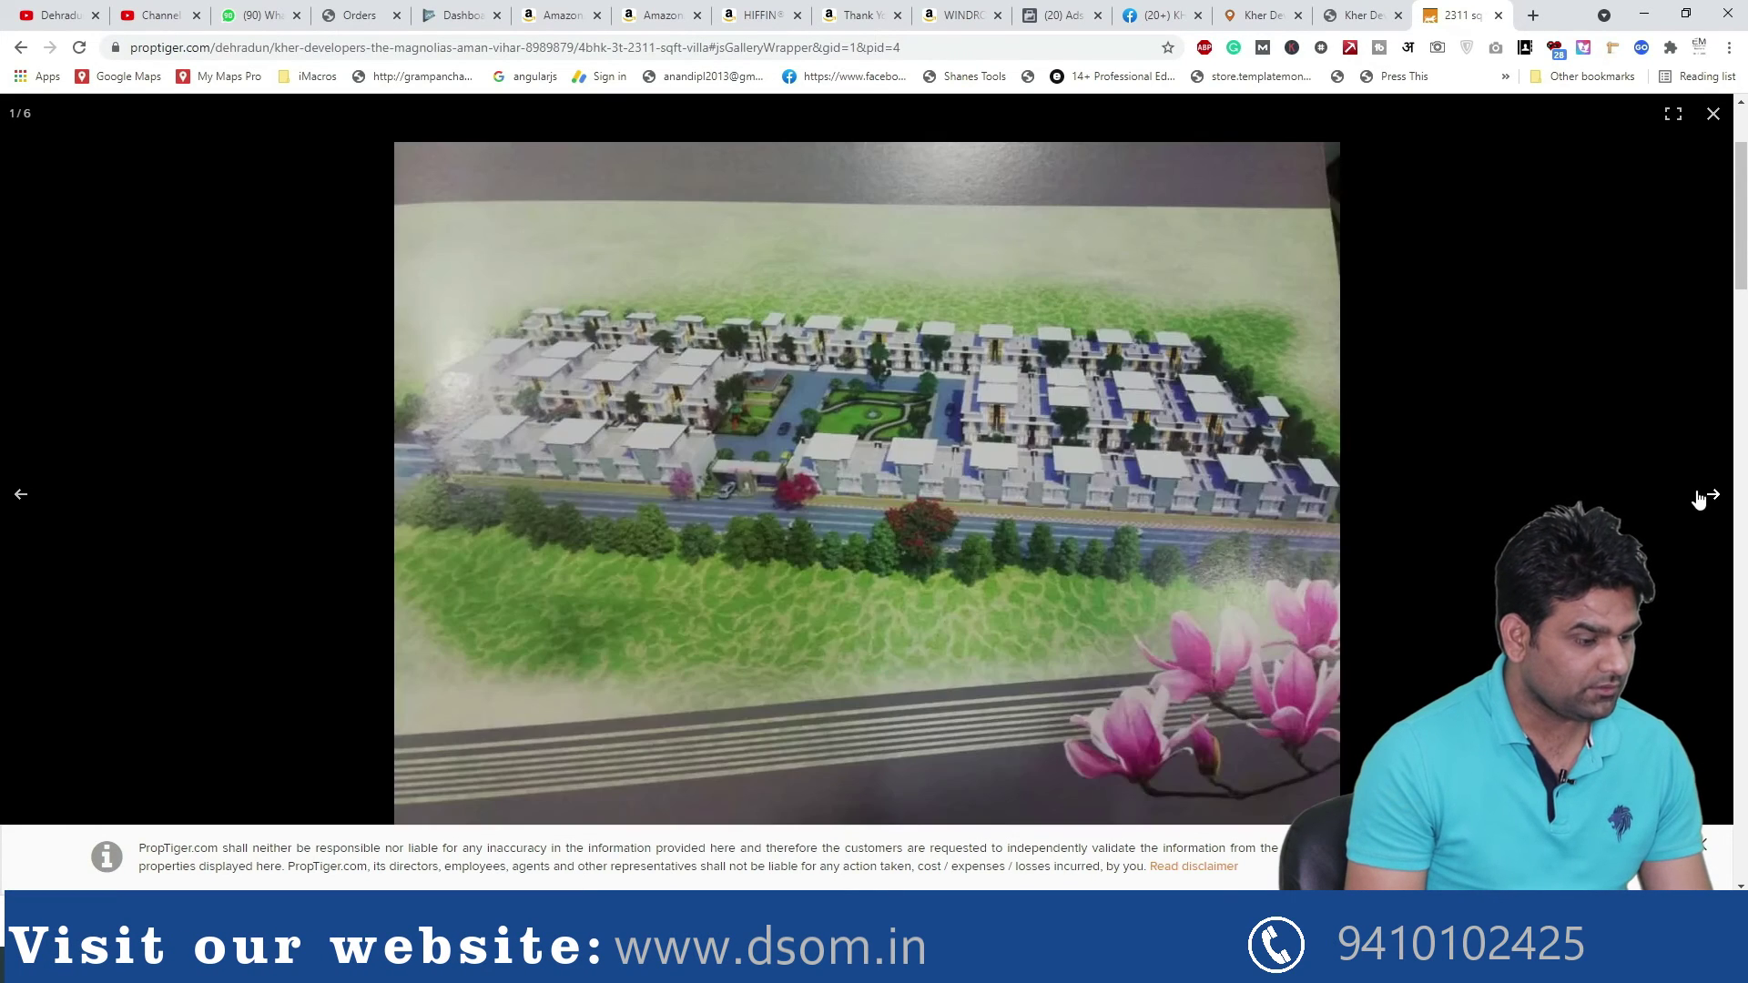
{"action": "left_click", "coordinate": [1699, 500]}
{"action": "left_click", "coordinate": [16, 499]}
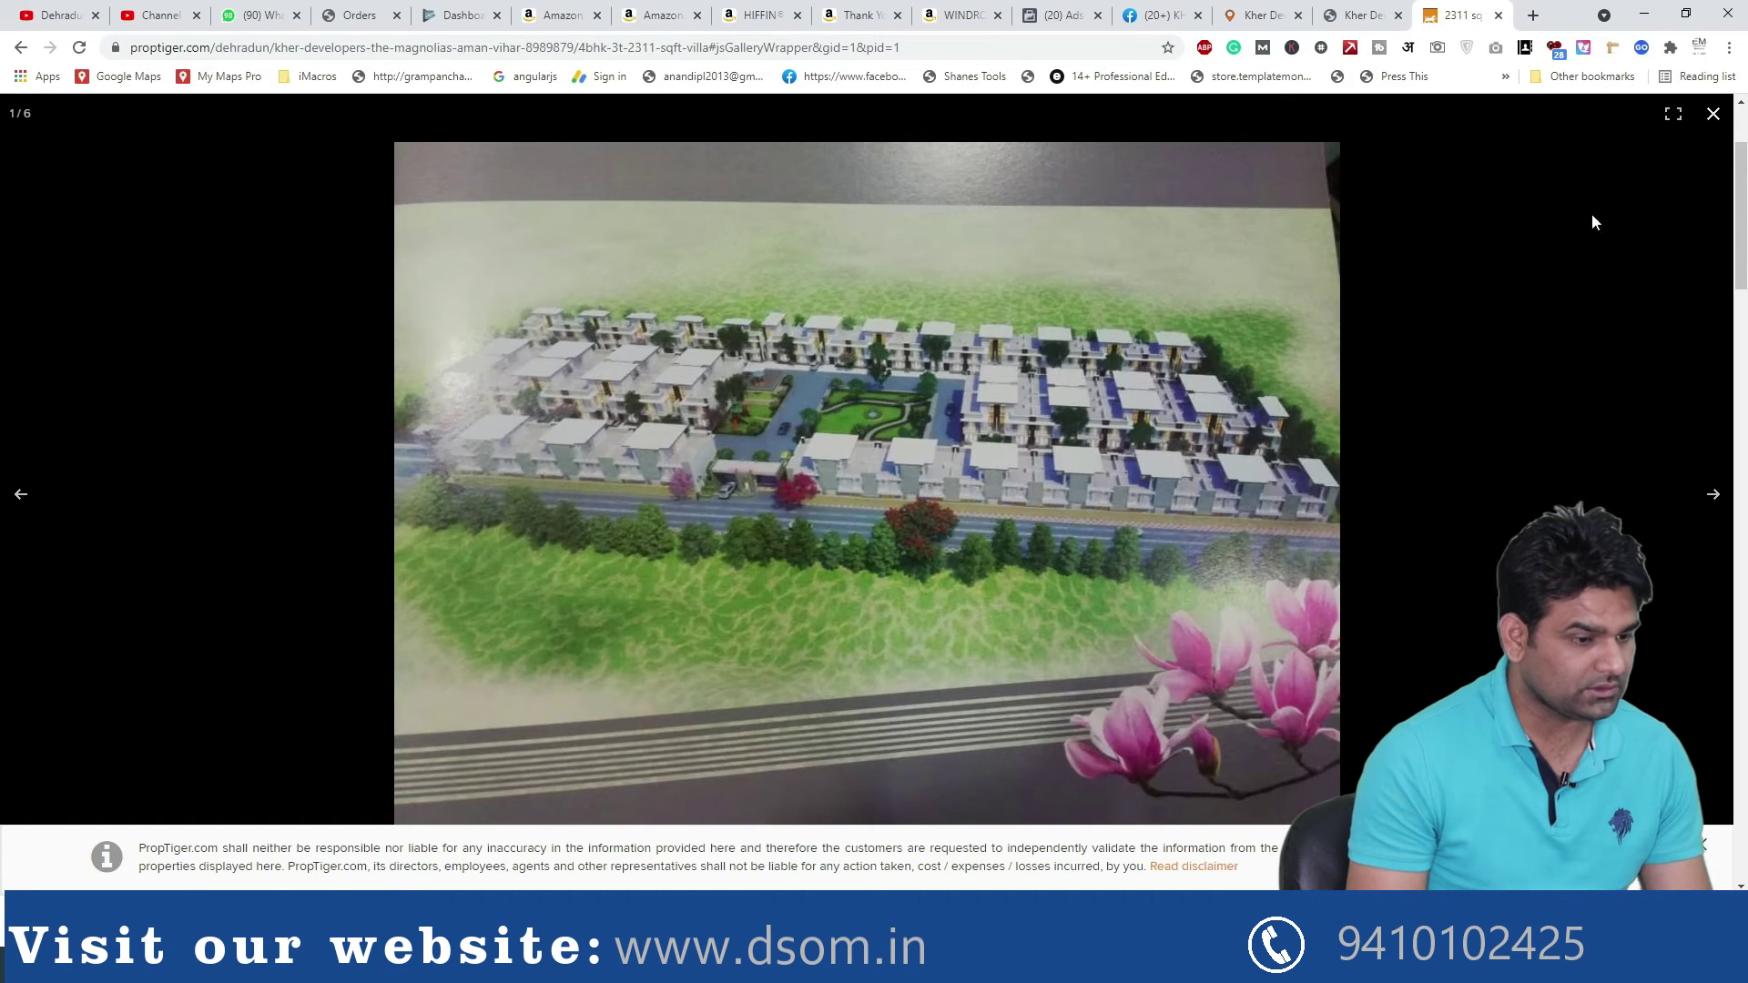
{"action": "left_click", "coordinate": [1719, 114]}
{"action": "scroll", "coordinate": [417, 631], "scroll_direction": "down", "scroll_amount": 6}
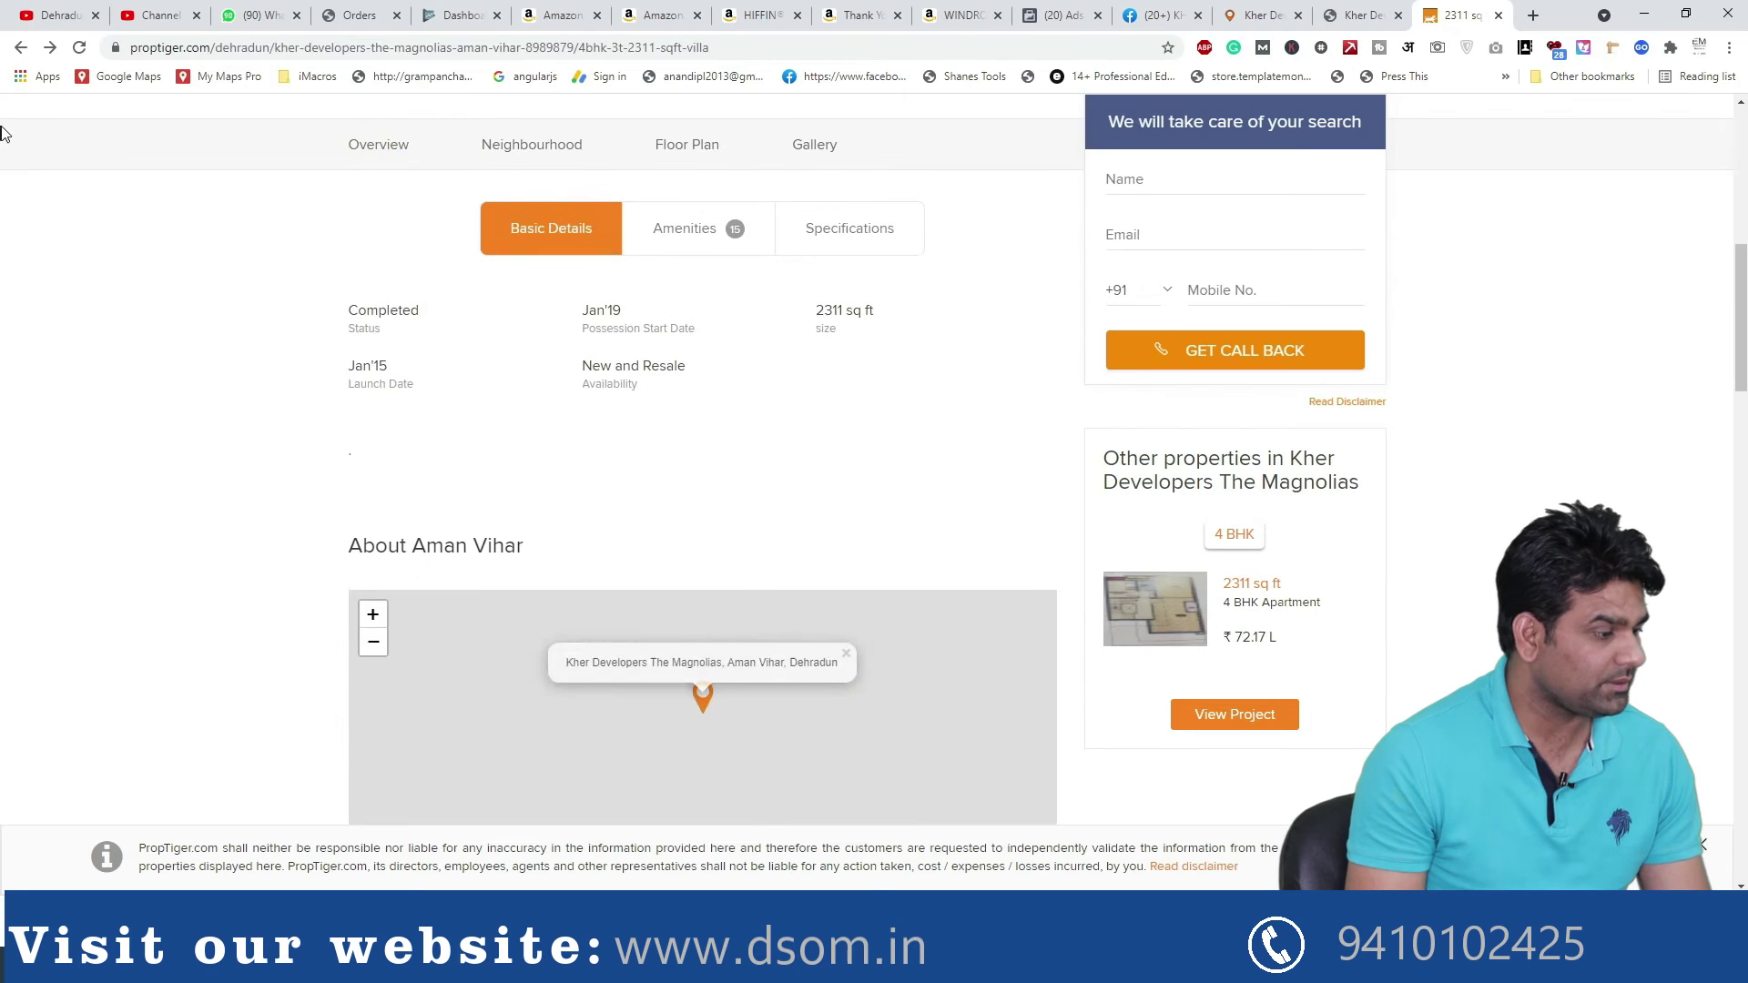
Return to the Google results, browse the photos on the Kher Developers business profile and open the modular kitchen photo
{"action": "left_click", "coordinate": [20, 50]}
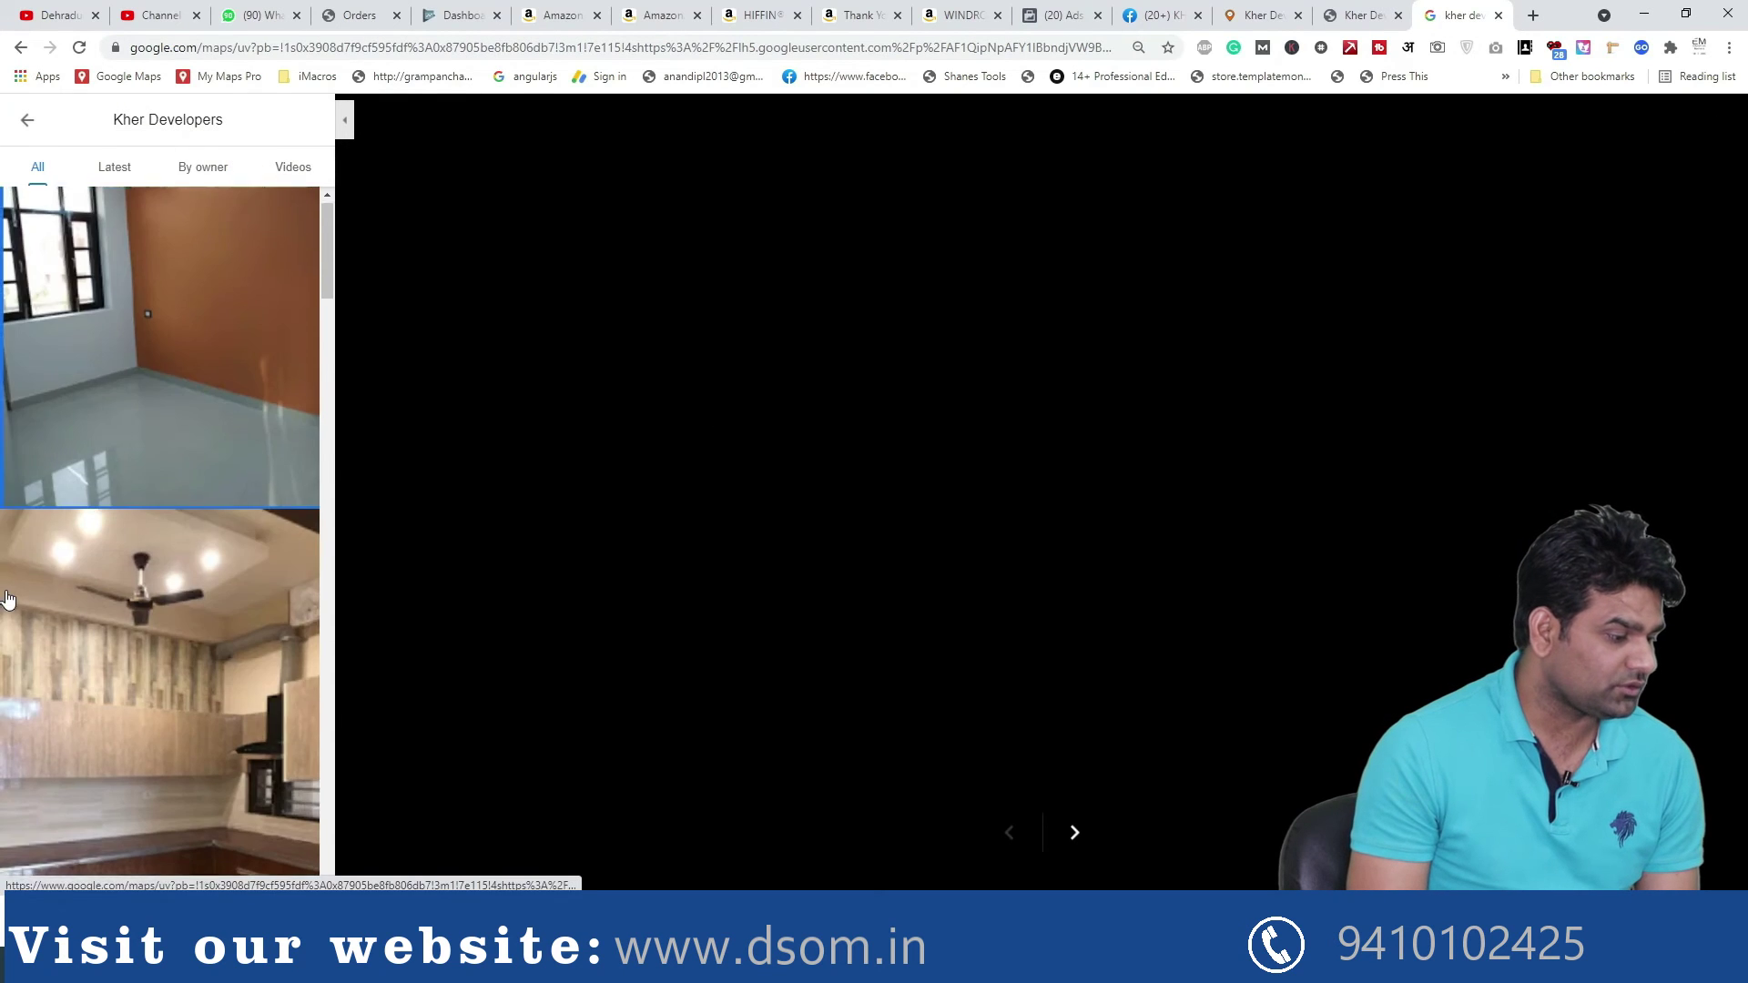
{"action": "scroll", "coordinate": [51, 612], "scroll_direction": "down", "scroll_amount": 10}
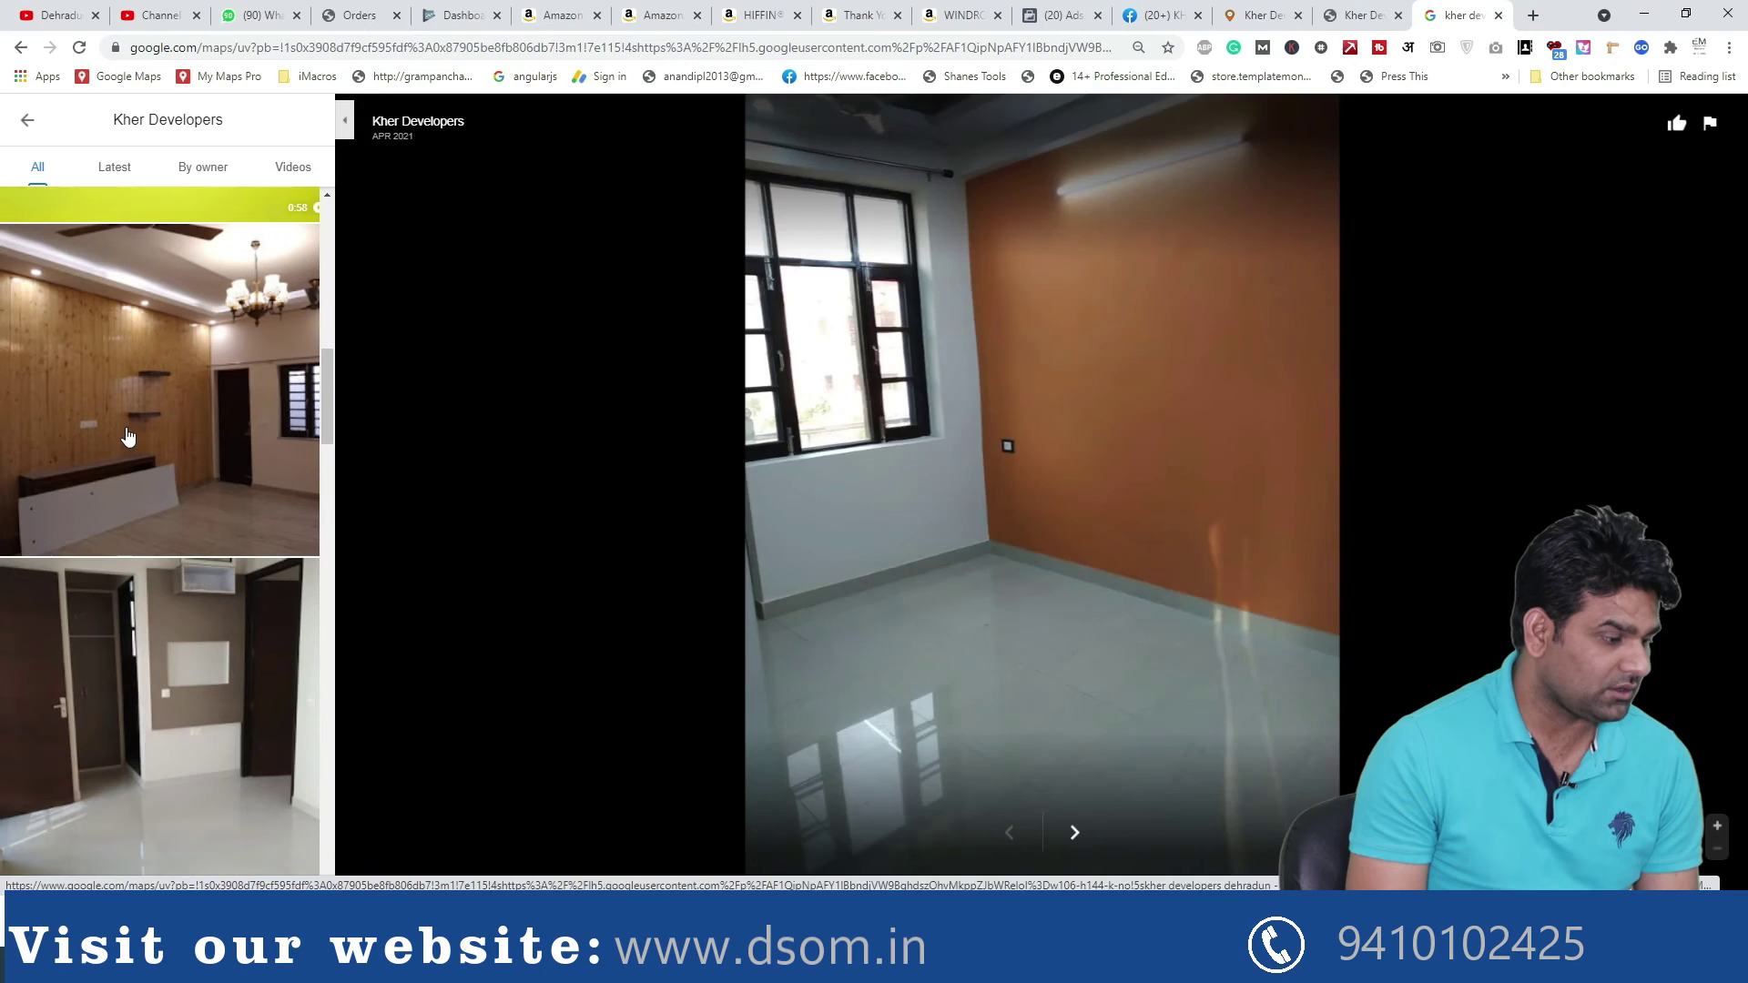
{"action": "left_click", "coordinate": [128, 438]}
{"action": "left_click", "coordinate": [101, 702]}
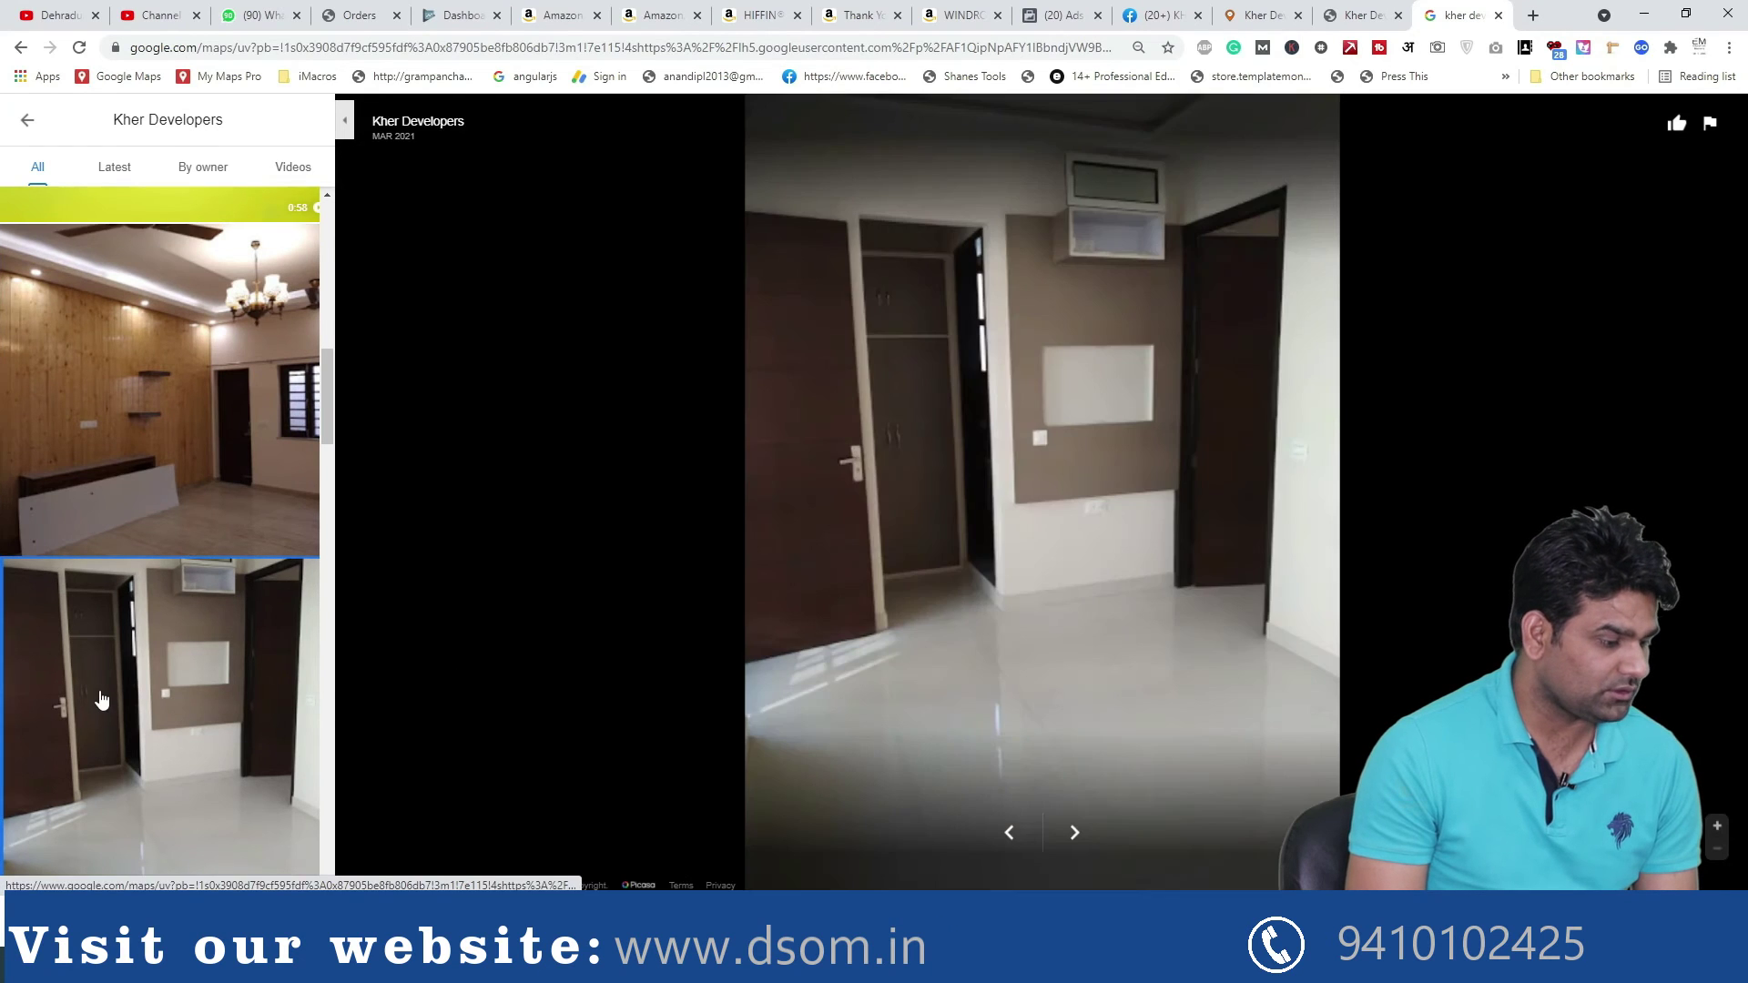
{"action": "scroll", "coordinate": [102, 702], "scroll_direction": "down", "scroll_amount": 5}
{"action": "left_click", "coordinate": [149, 513]}
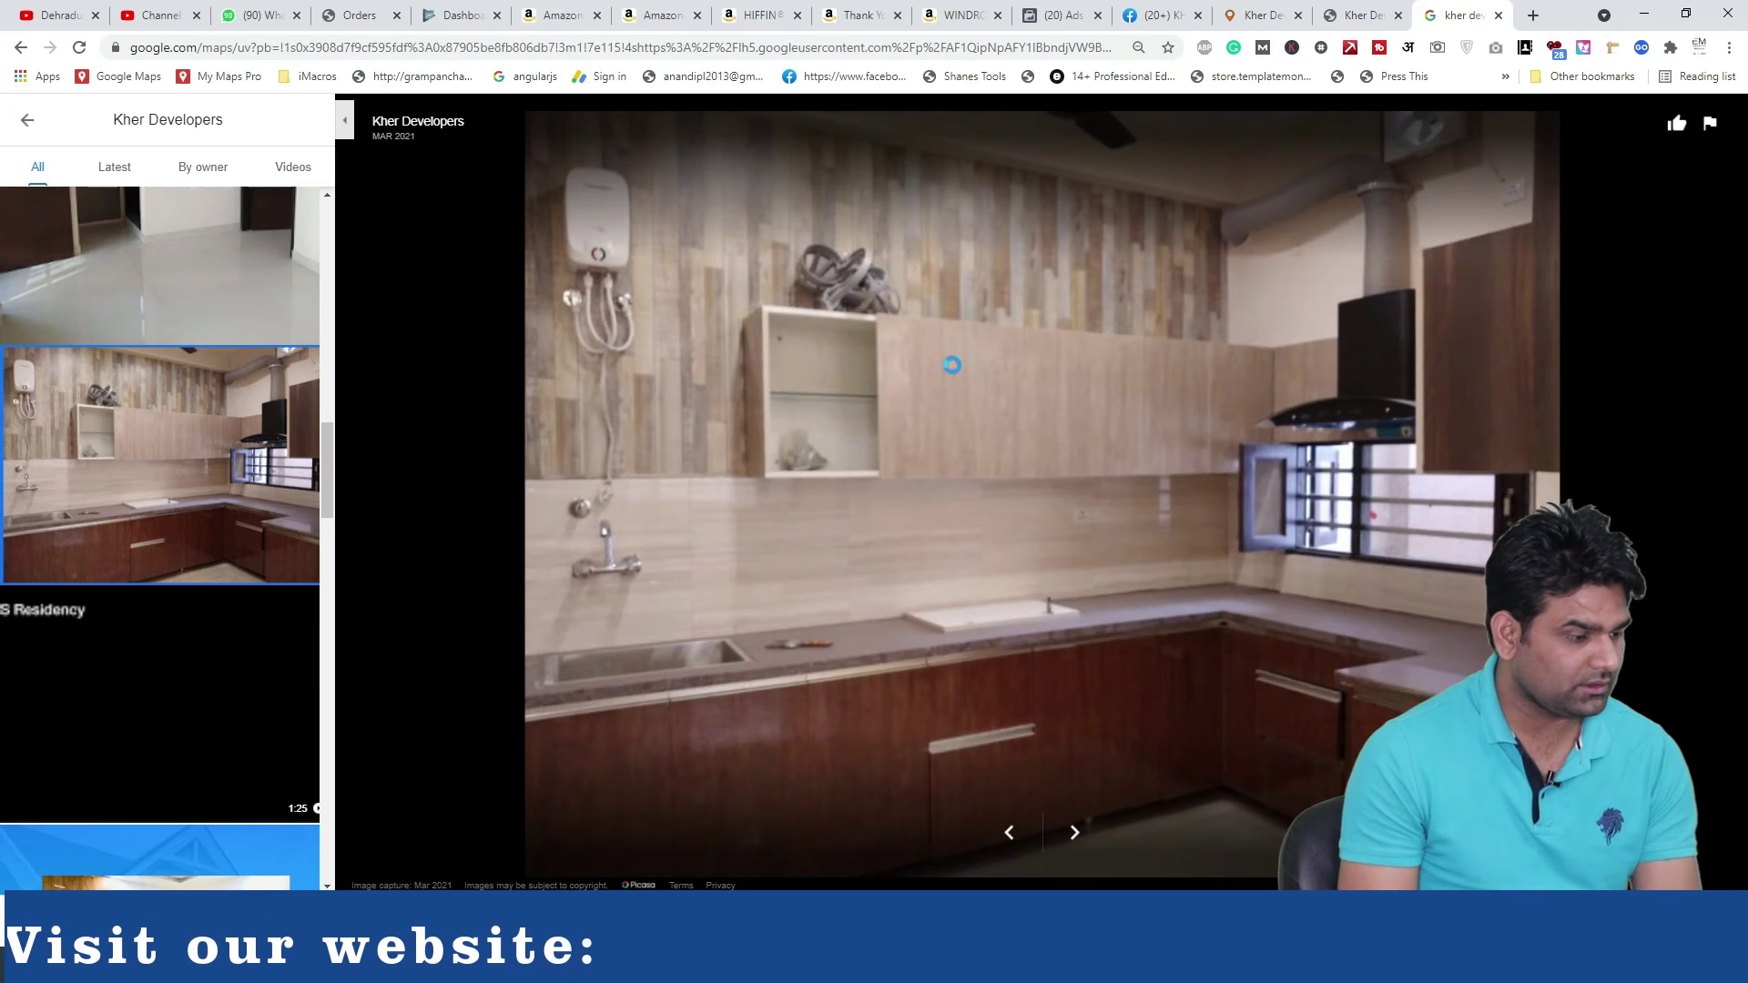
Capture a screenshot of the kitchen photo's central area and save it as a PNG in the Desktop folder
{"action": "key", "text": "Print"}
{"action": "left_click_drag", "start_coordinate": [585, 199], "coordinate": [1505, 754]}
{"action": "key", "text": "ctrl+s"}
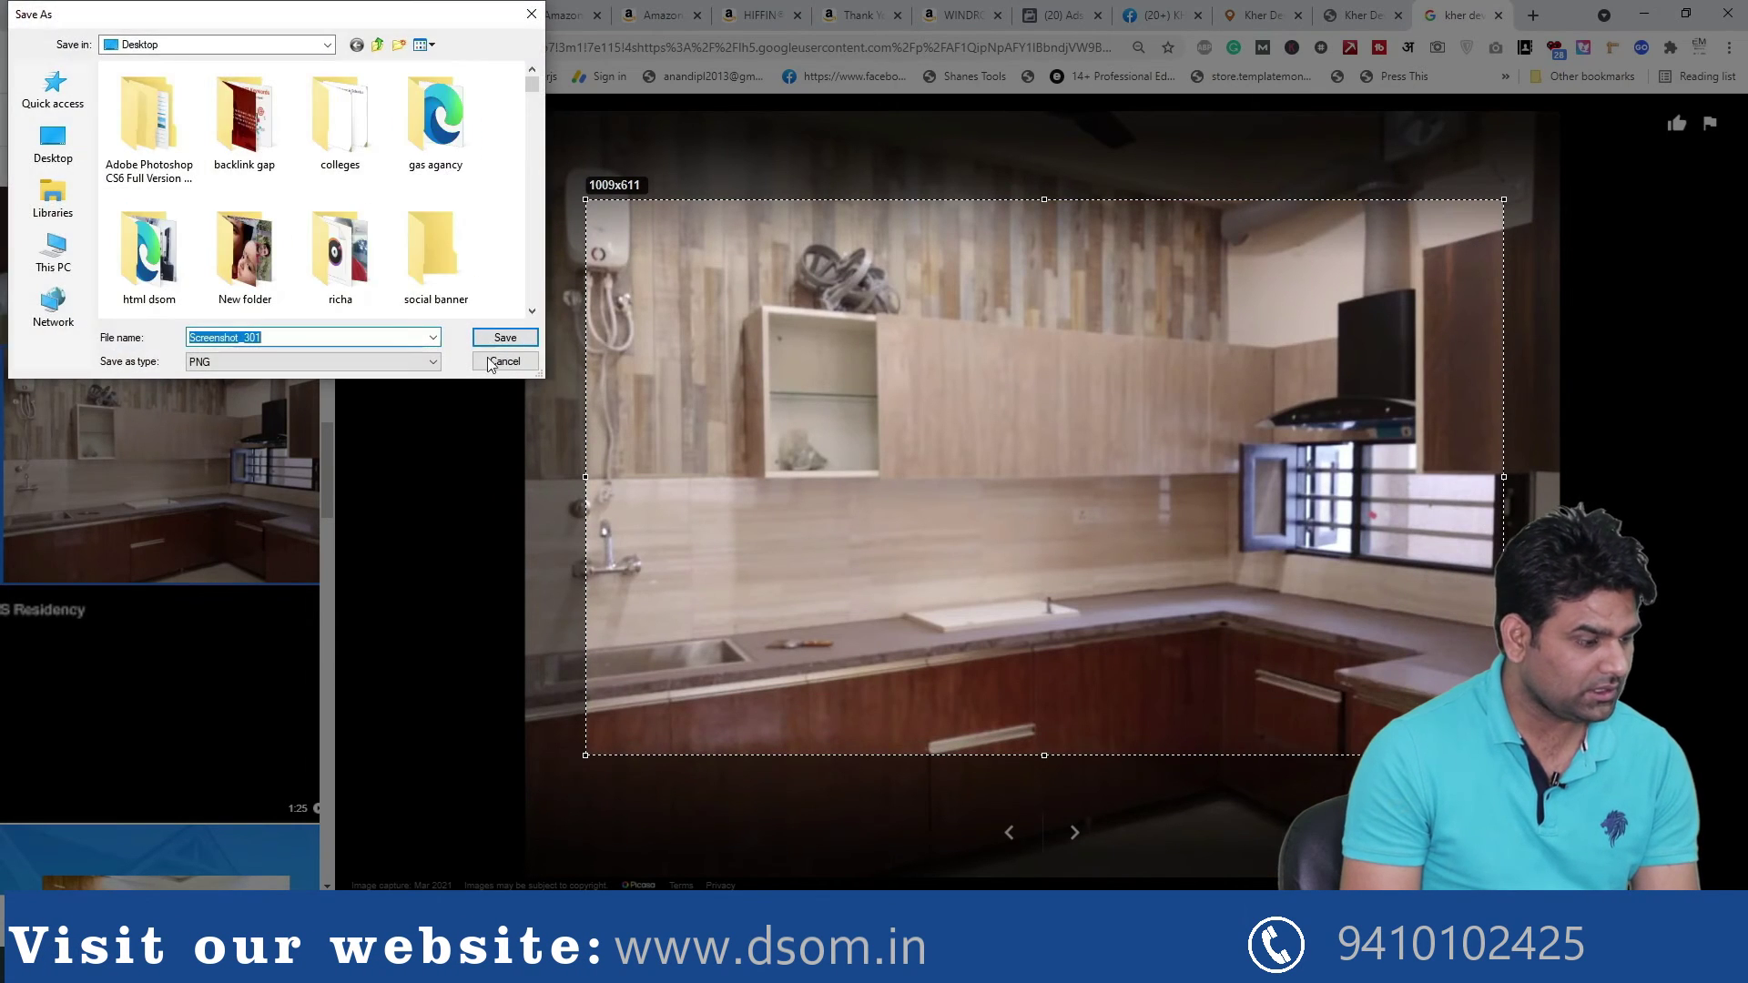
{"action": "left_click", "coordinate": [506, 338]}
Open the Kher Developers interior photo with the blue border, capture the framed room with the logo, and save the screenshot
{"action": "scroll", "coordinate": [223, 565], "scroll_direction": "down", "scroll_amount": 6}
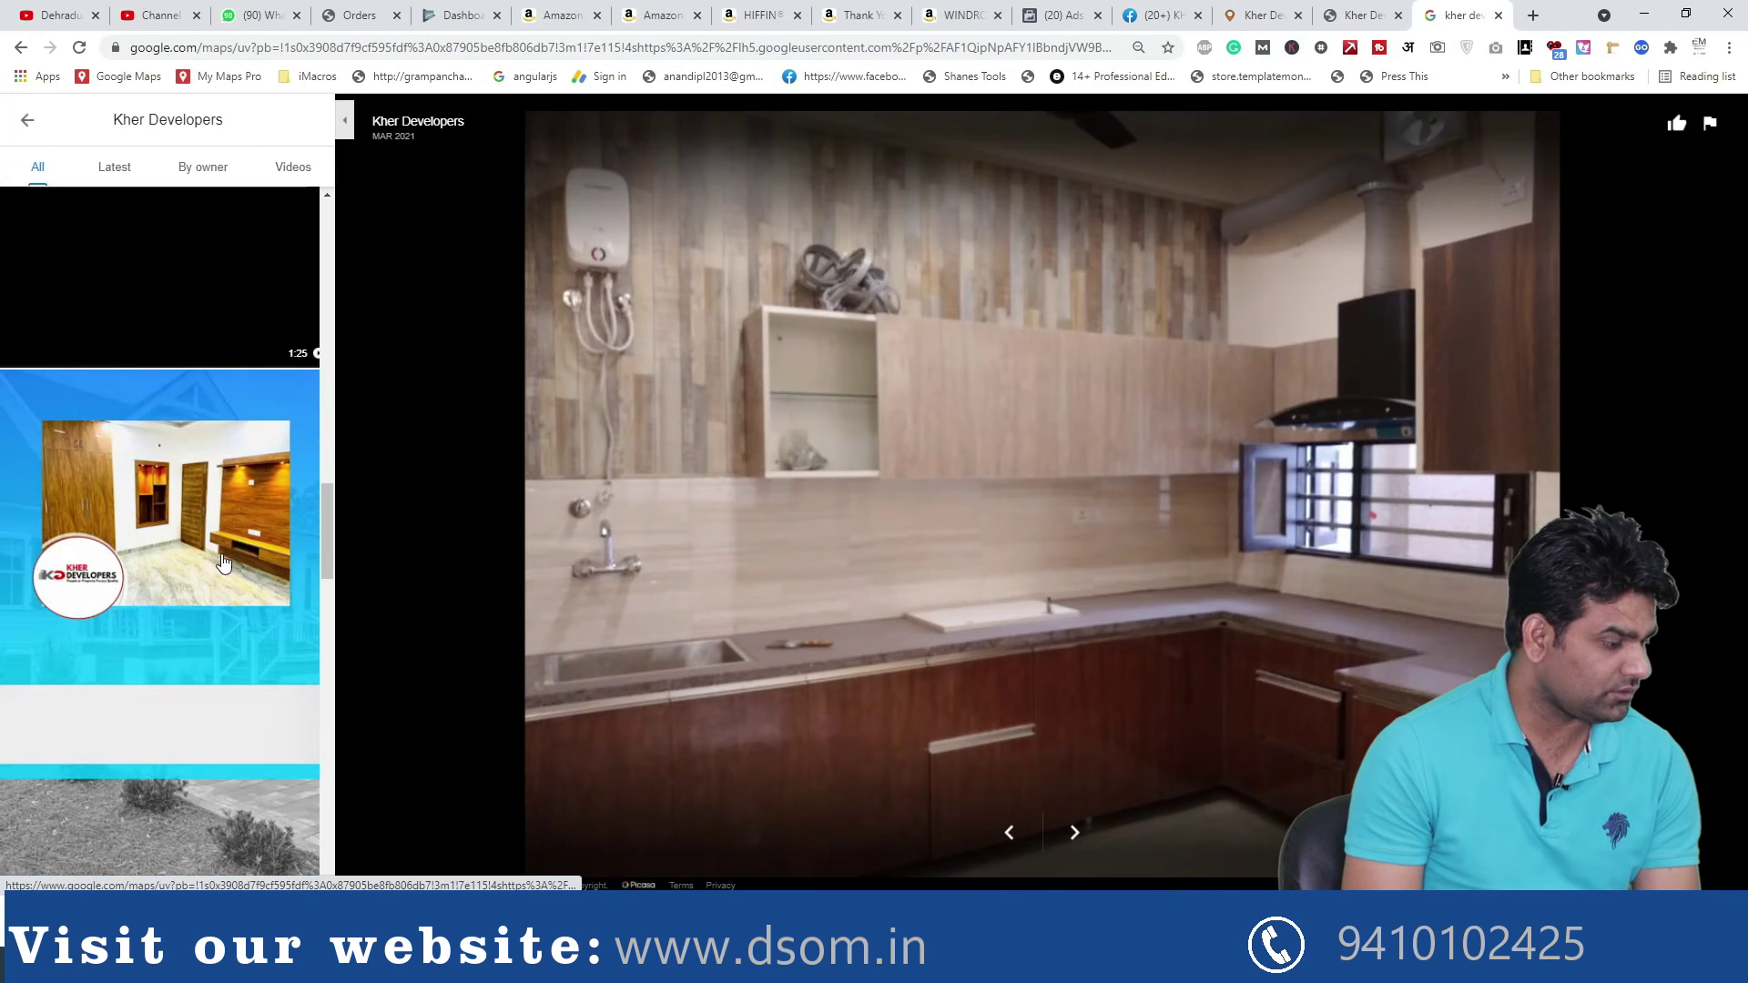
{"action": "left_click", "coordinate": [186, 386]}
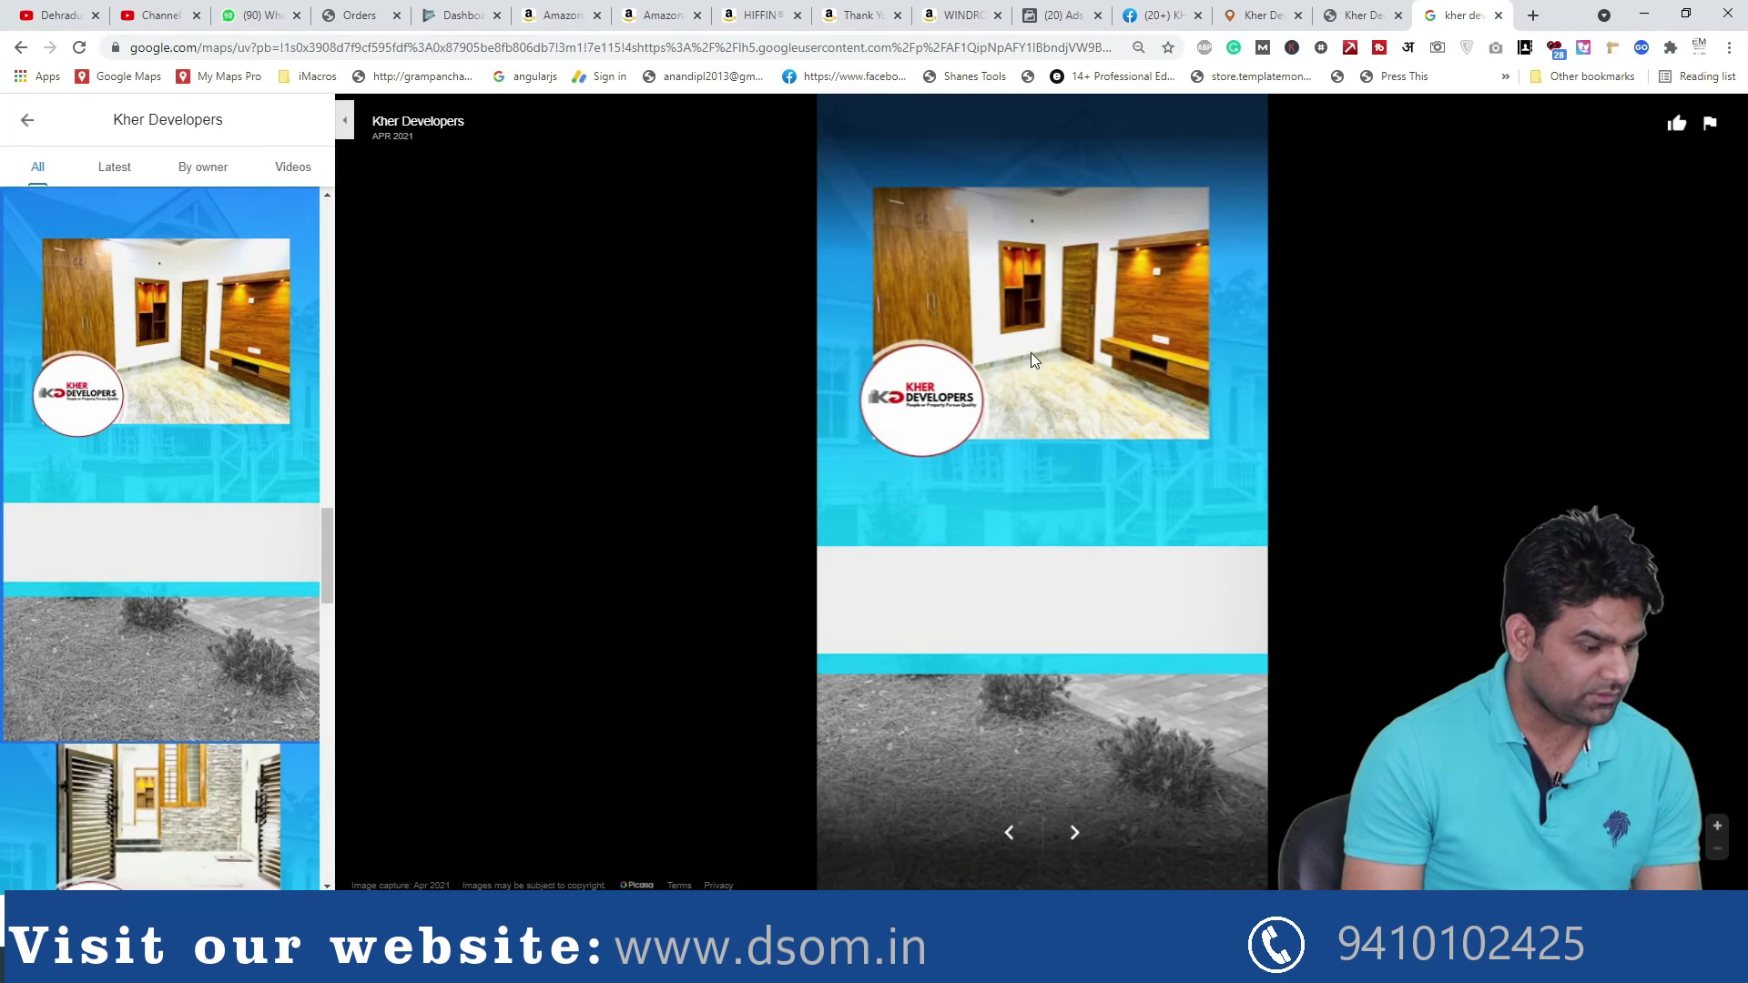
{"action": "key", "text": "Print"}
{"action": "left_click_drag", "start_coordinate": [849, 159], "coordinate": [1235, 491]}
{"action": "left_click", "coordinate": [1189, 512]}
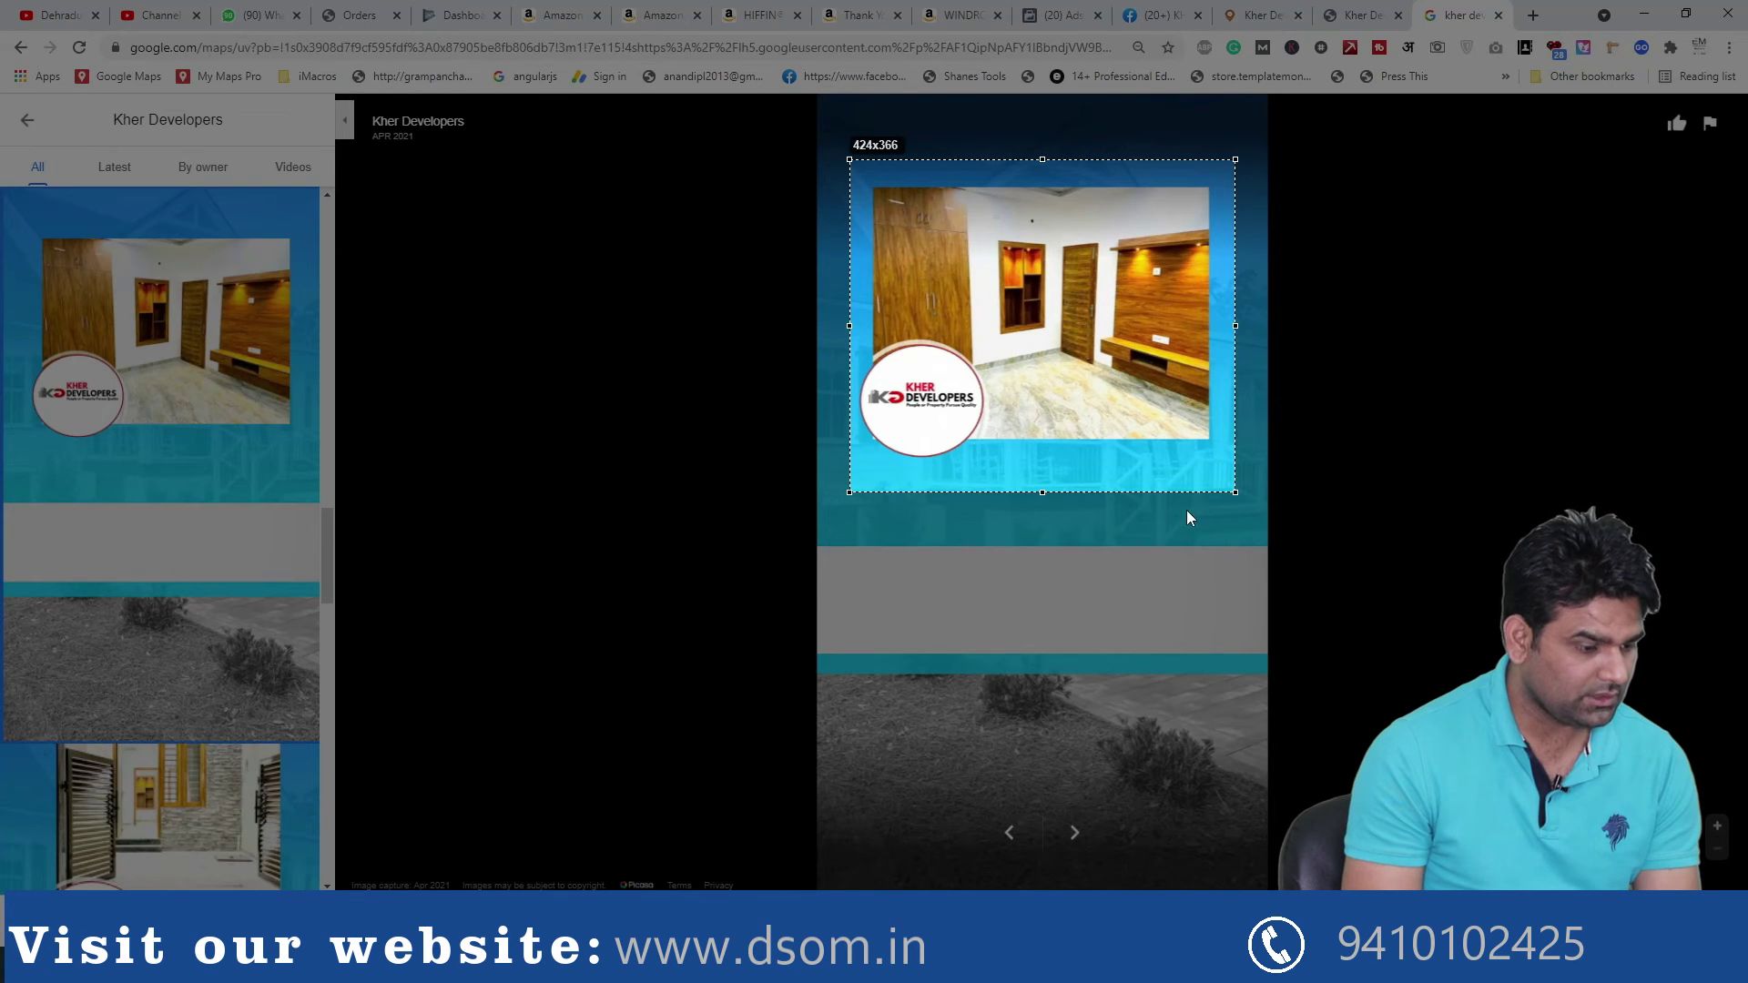
{"action": "left_click", "coordinate": [510, 339]}
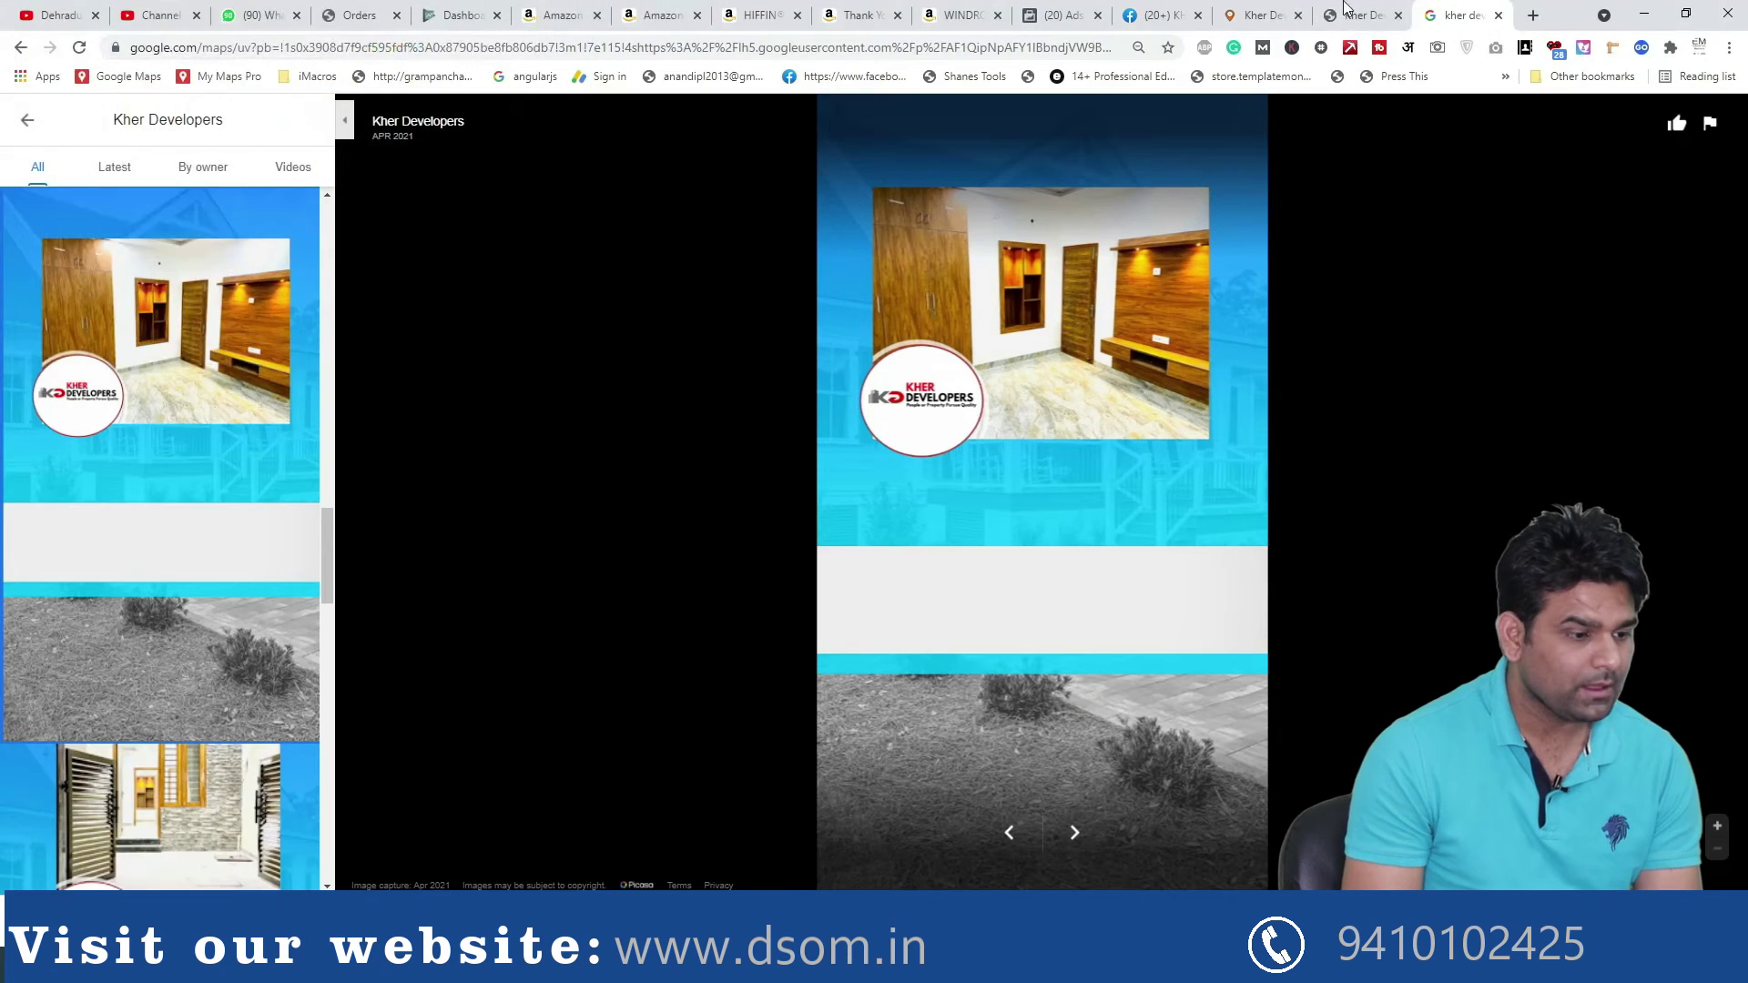
Switch back to the Create form dialog in Ads Manager
{"action": "left_click", "coordinate": [1329, 11]}
{"action": "left_click", "coordinate": [1164, 16]}
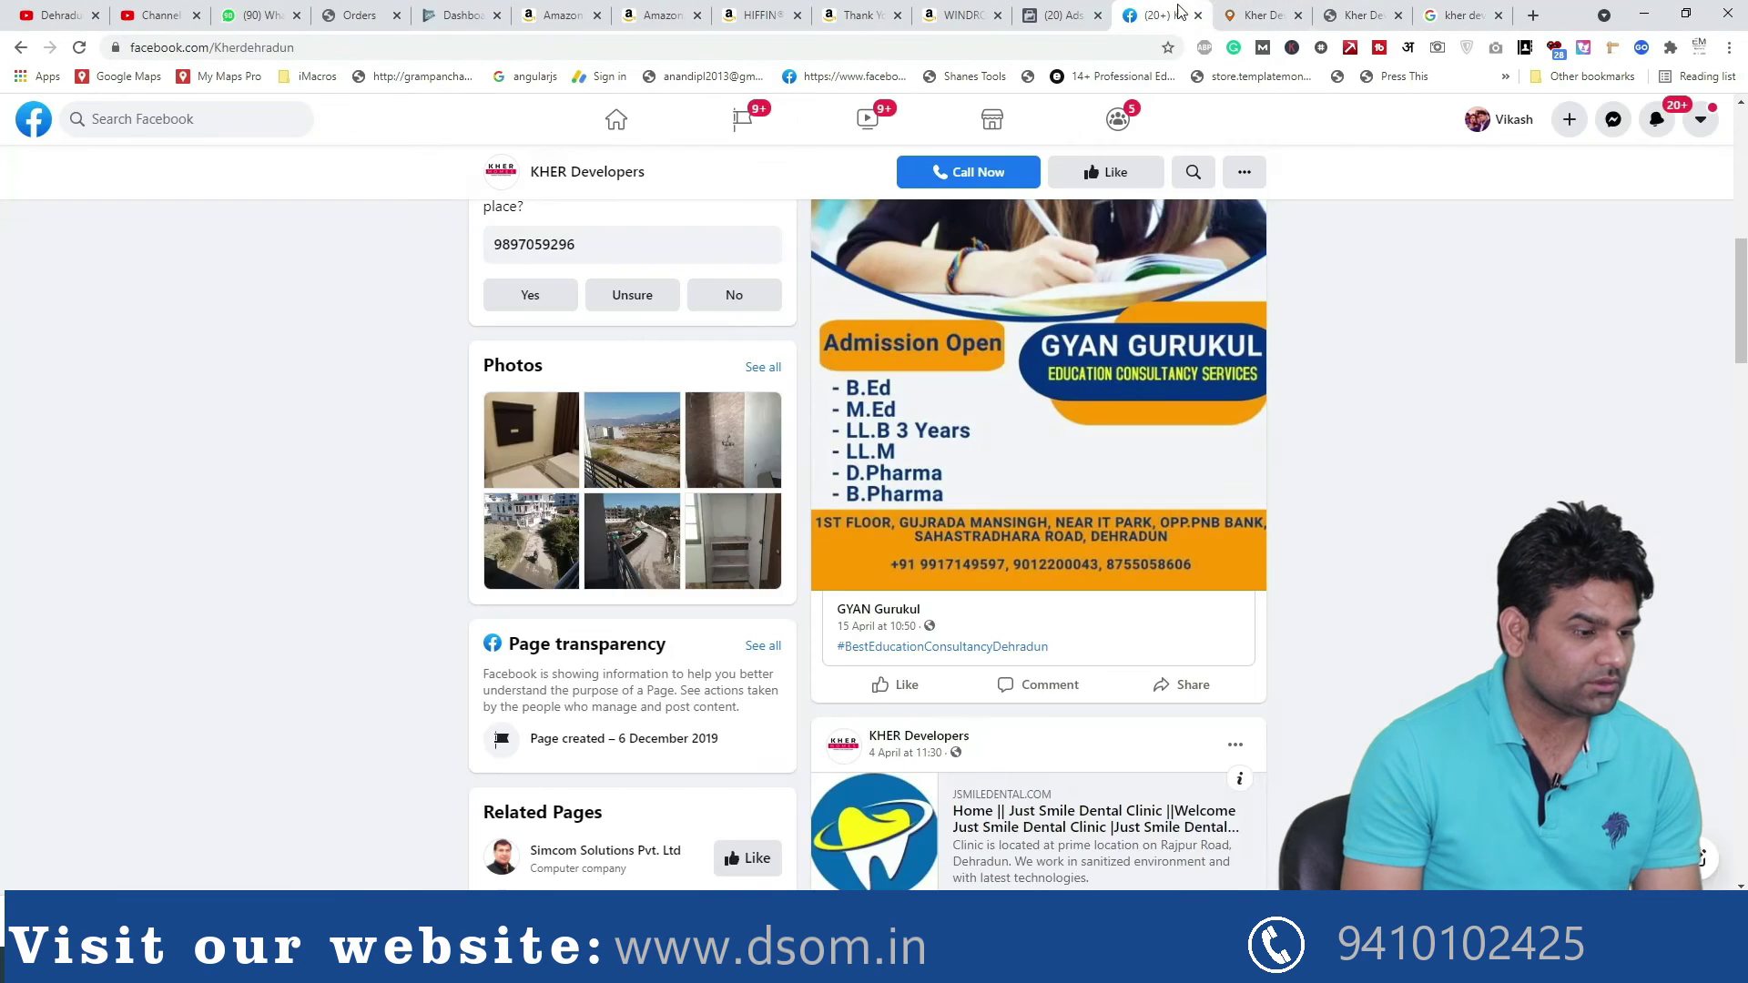
{"action": "left_click", "coordinate": [1261, 16]}
{"action": "left_click", "coordinate": [1073, 20]}
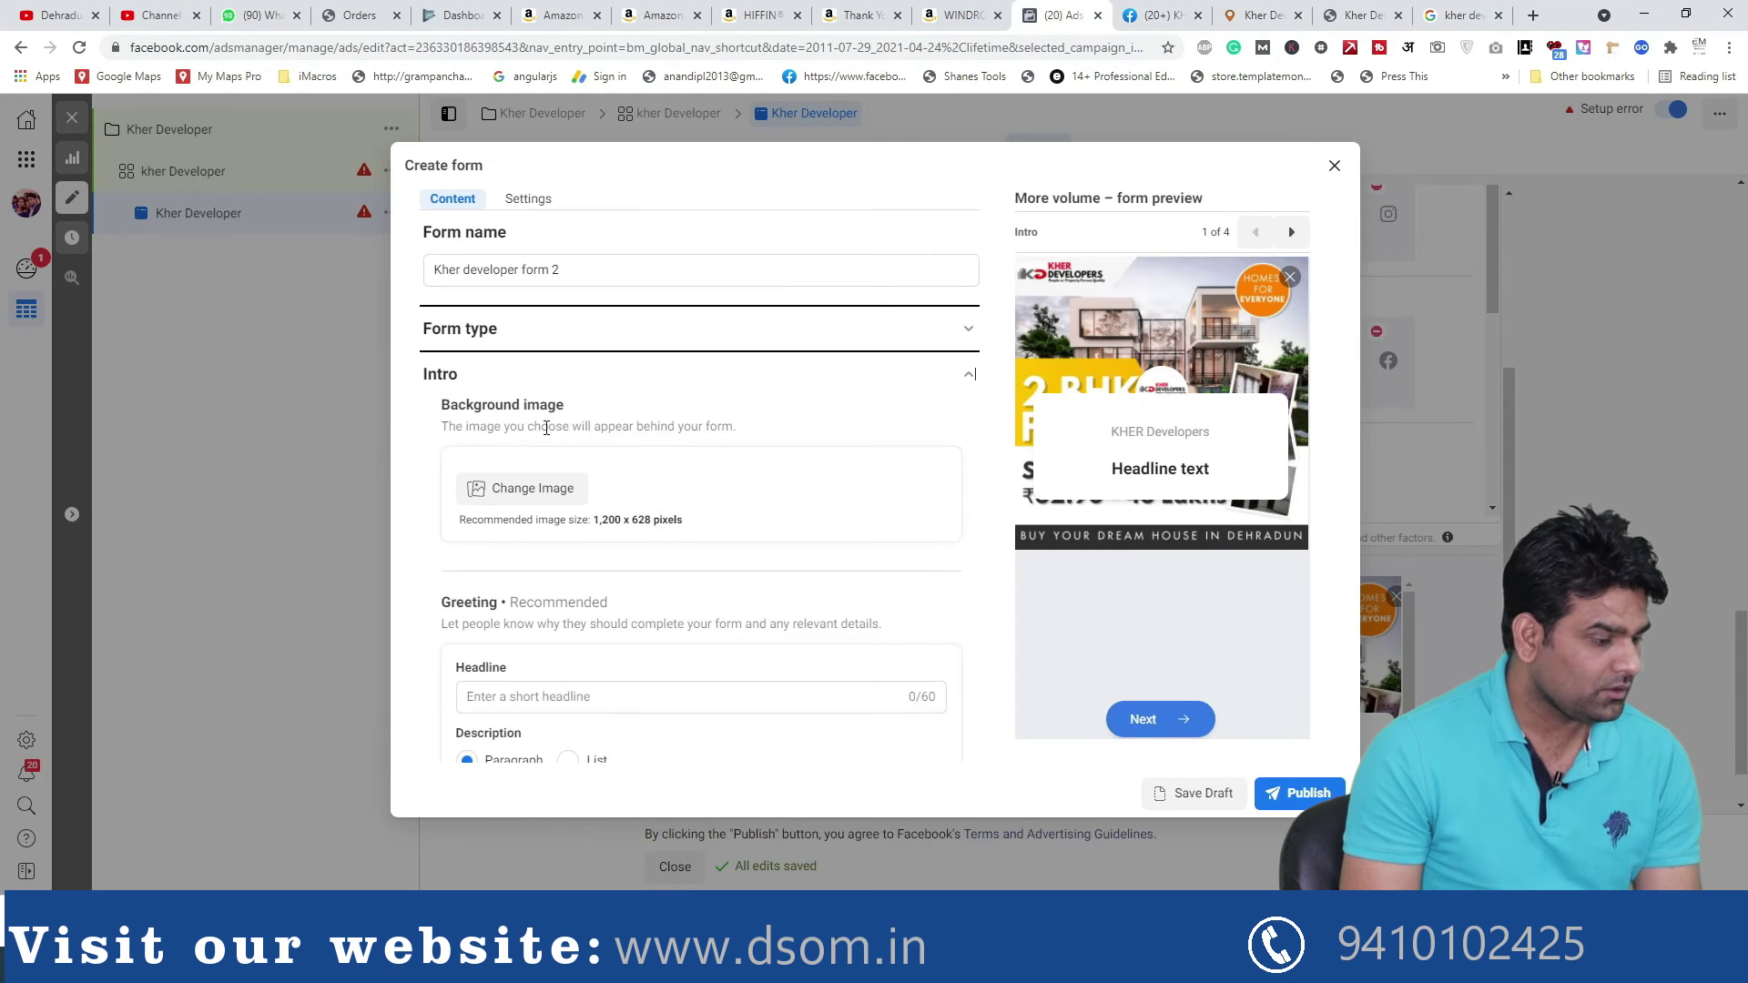
Replace the form's background image with the first image in the Desktop folder
{"action": "left_click", "coordinate": [526, 492]}
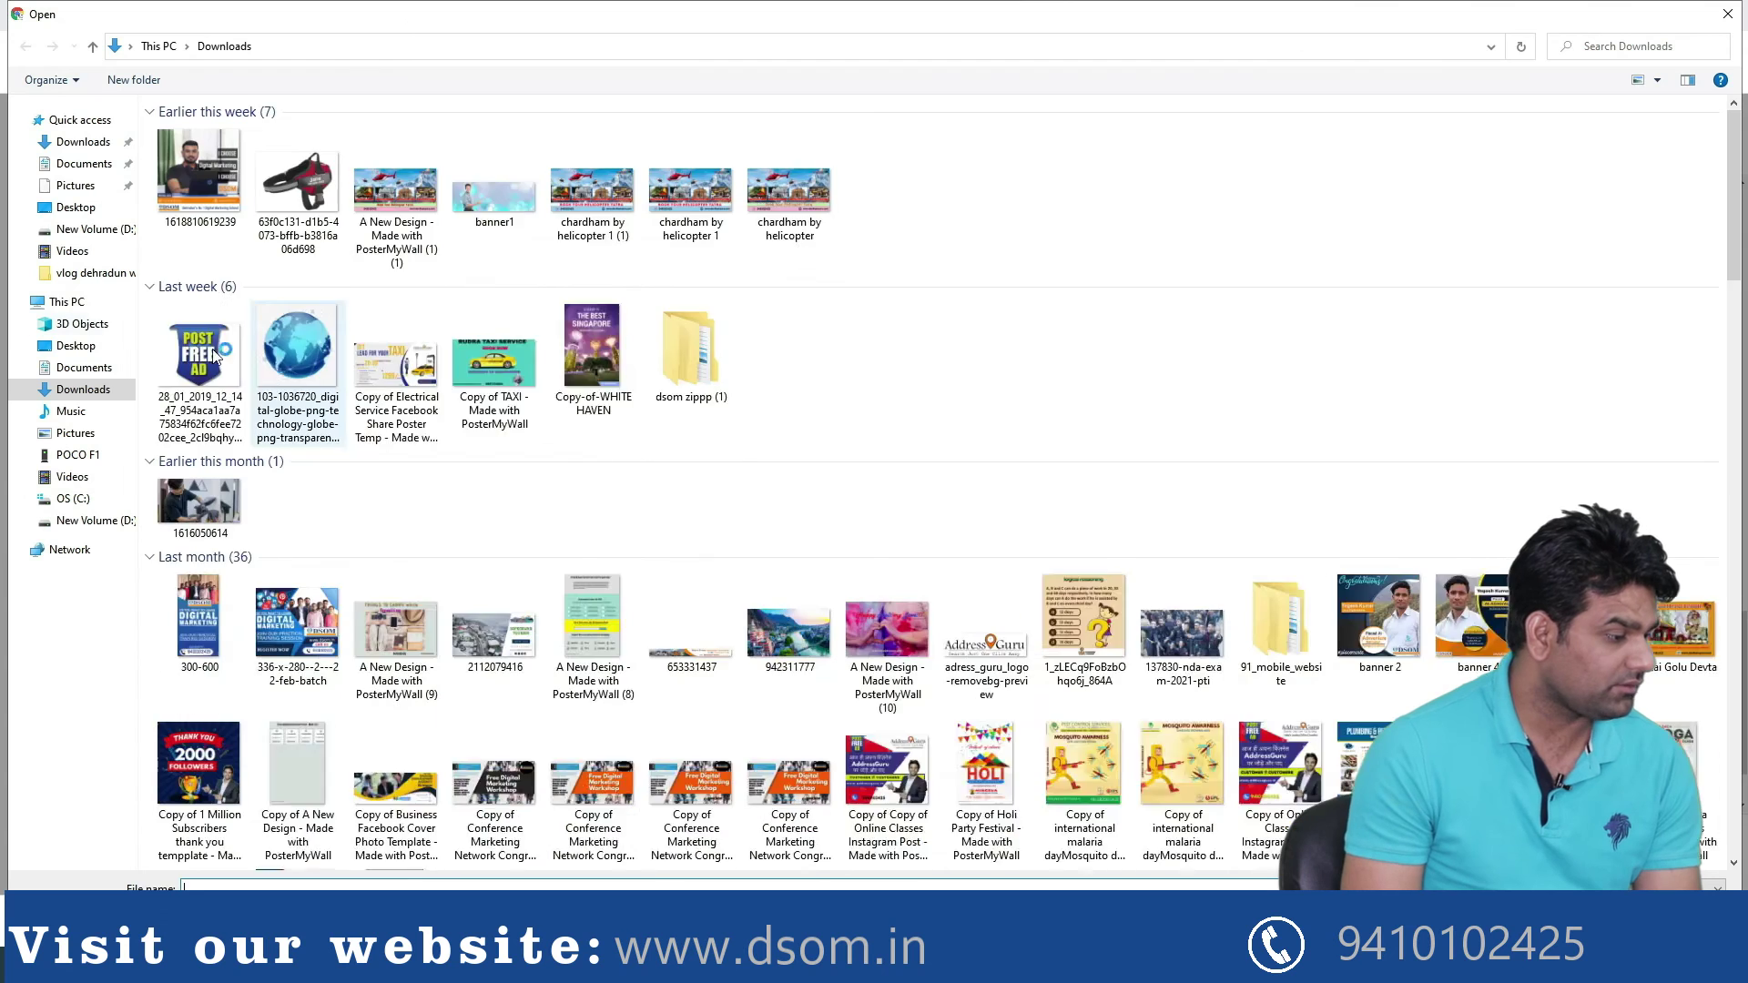
{"action": "left_click", "coordinate": [82, 141]}
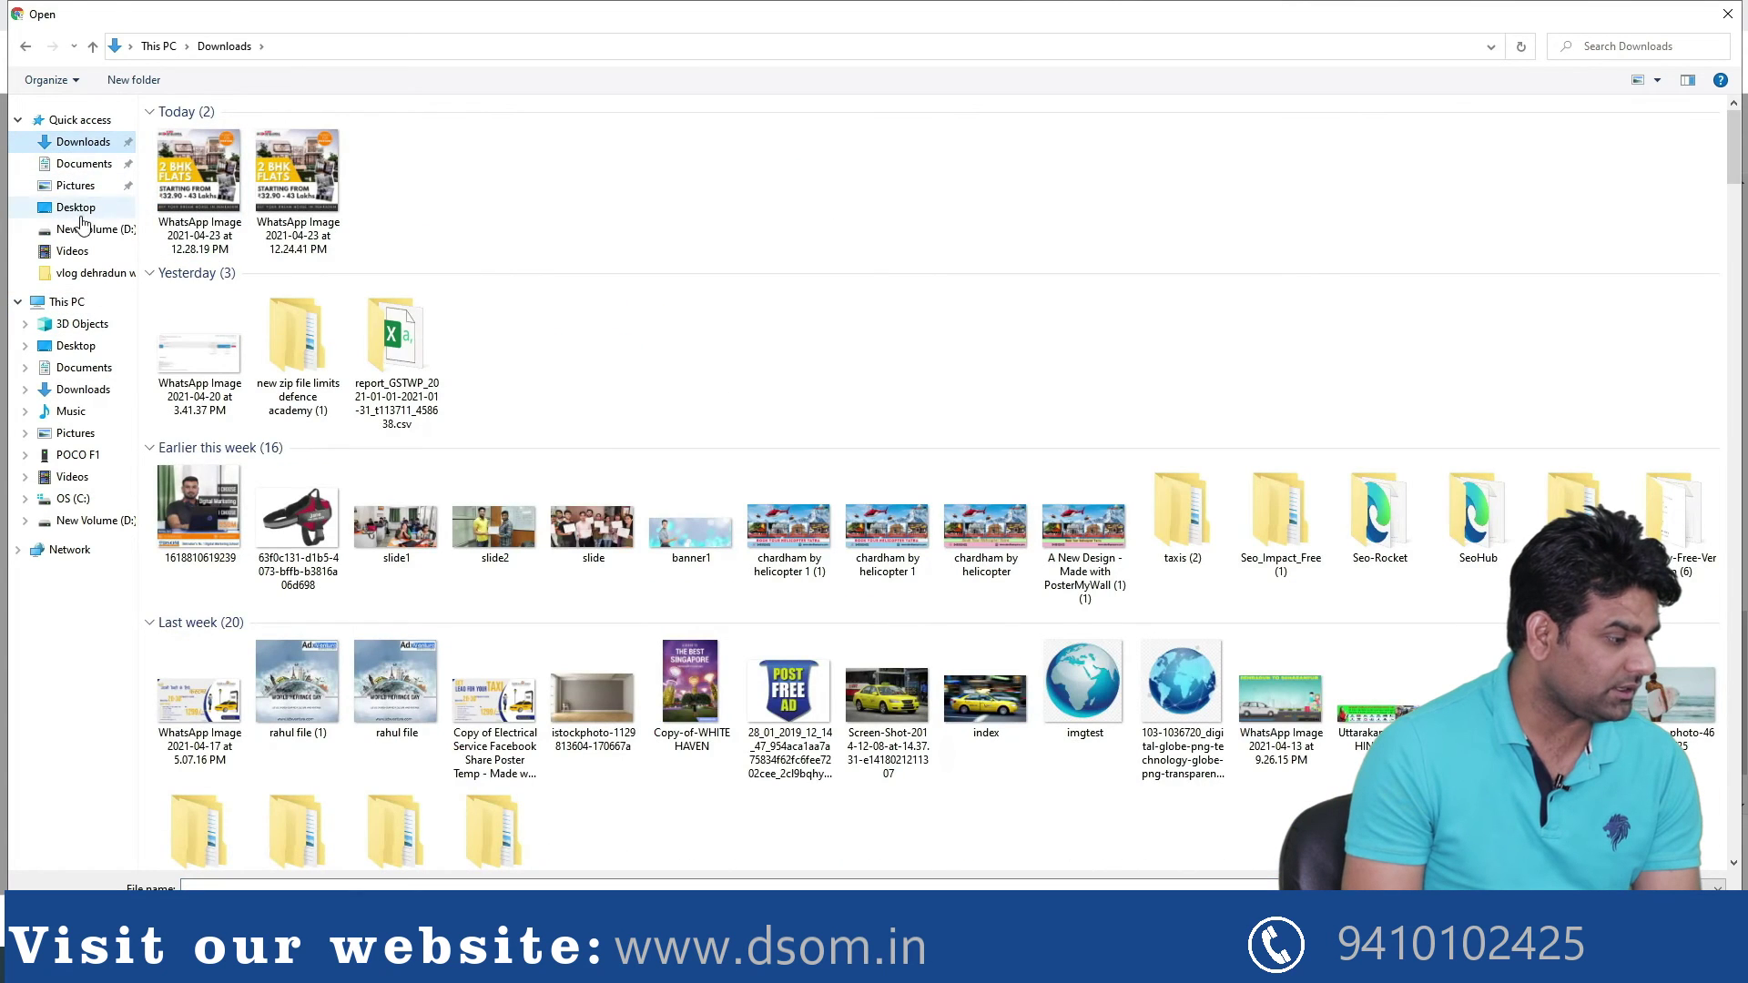
{"action": "left_click", "coordinate": [78, 209]}
{"action": "double_click", "coordinate": [201, 189]}
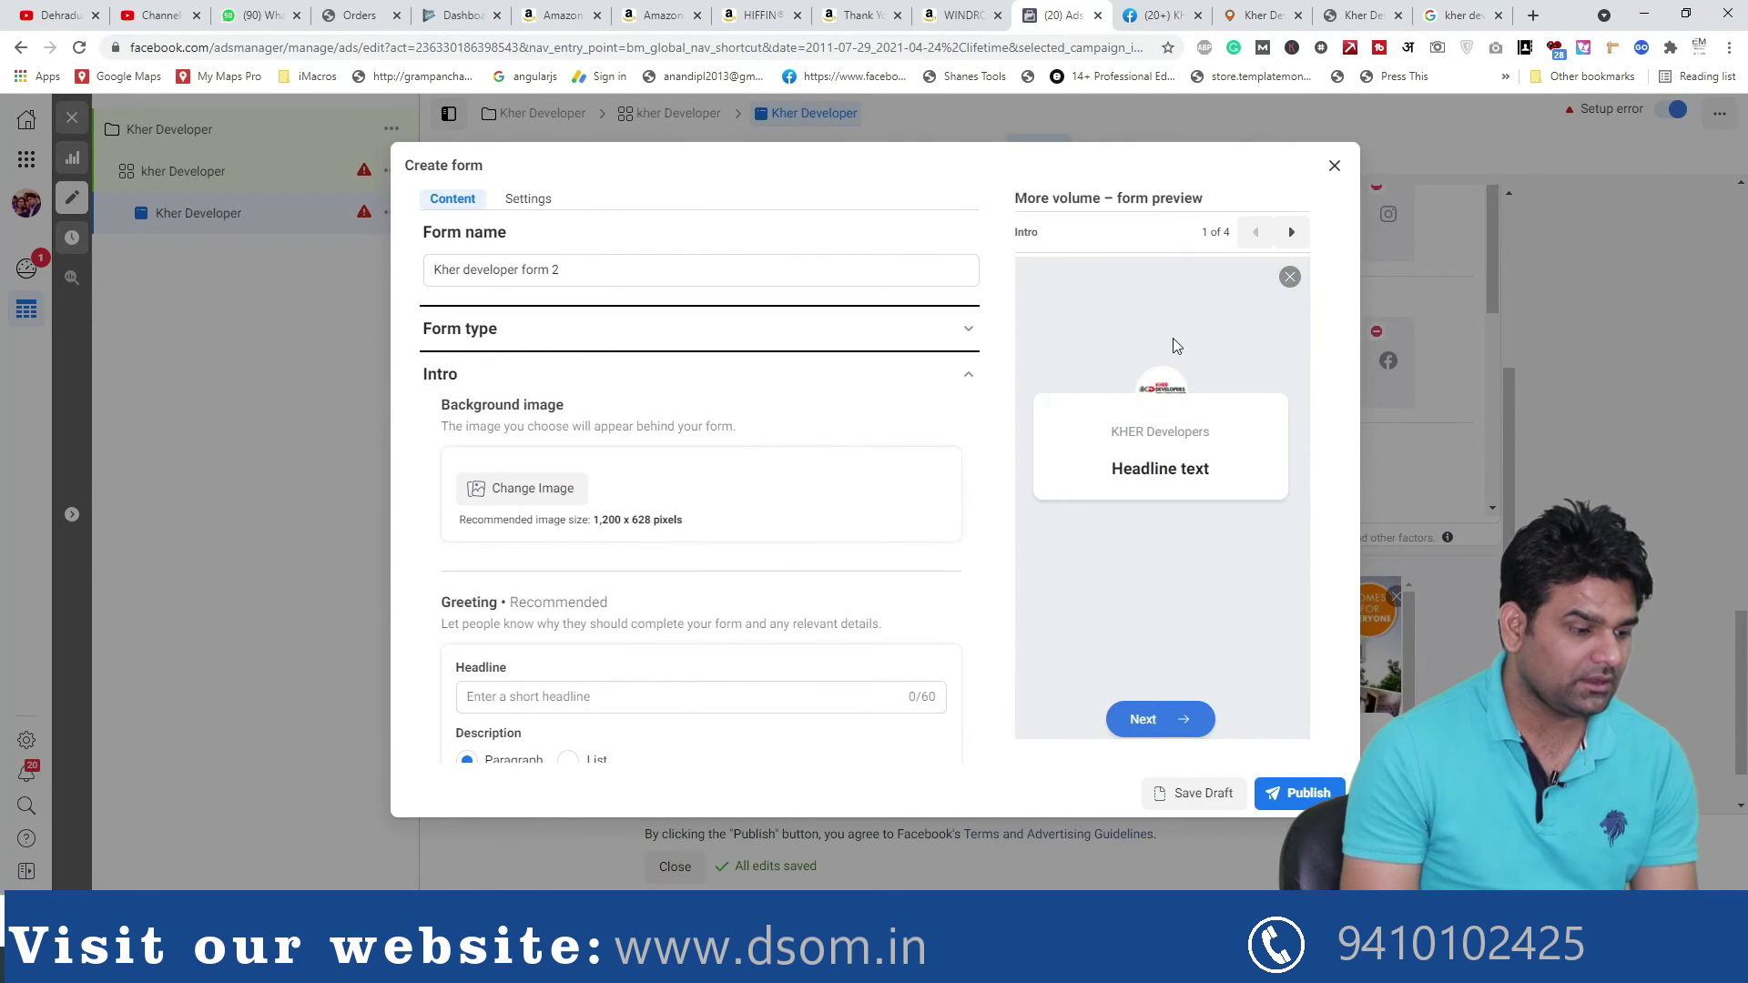
Change the form's background image to the kitchen screenshot saved in the Desktop folder
{"action": "left_click", "coordinate": [529, 491]}
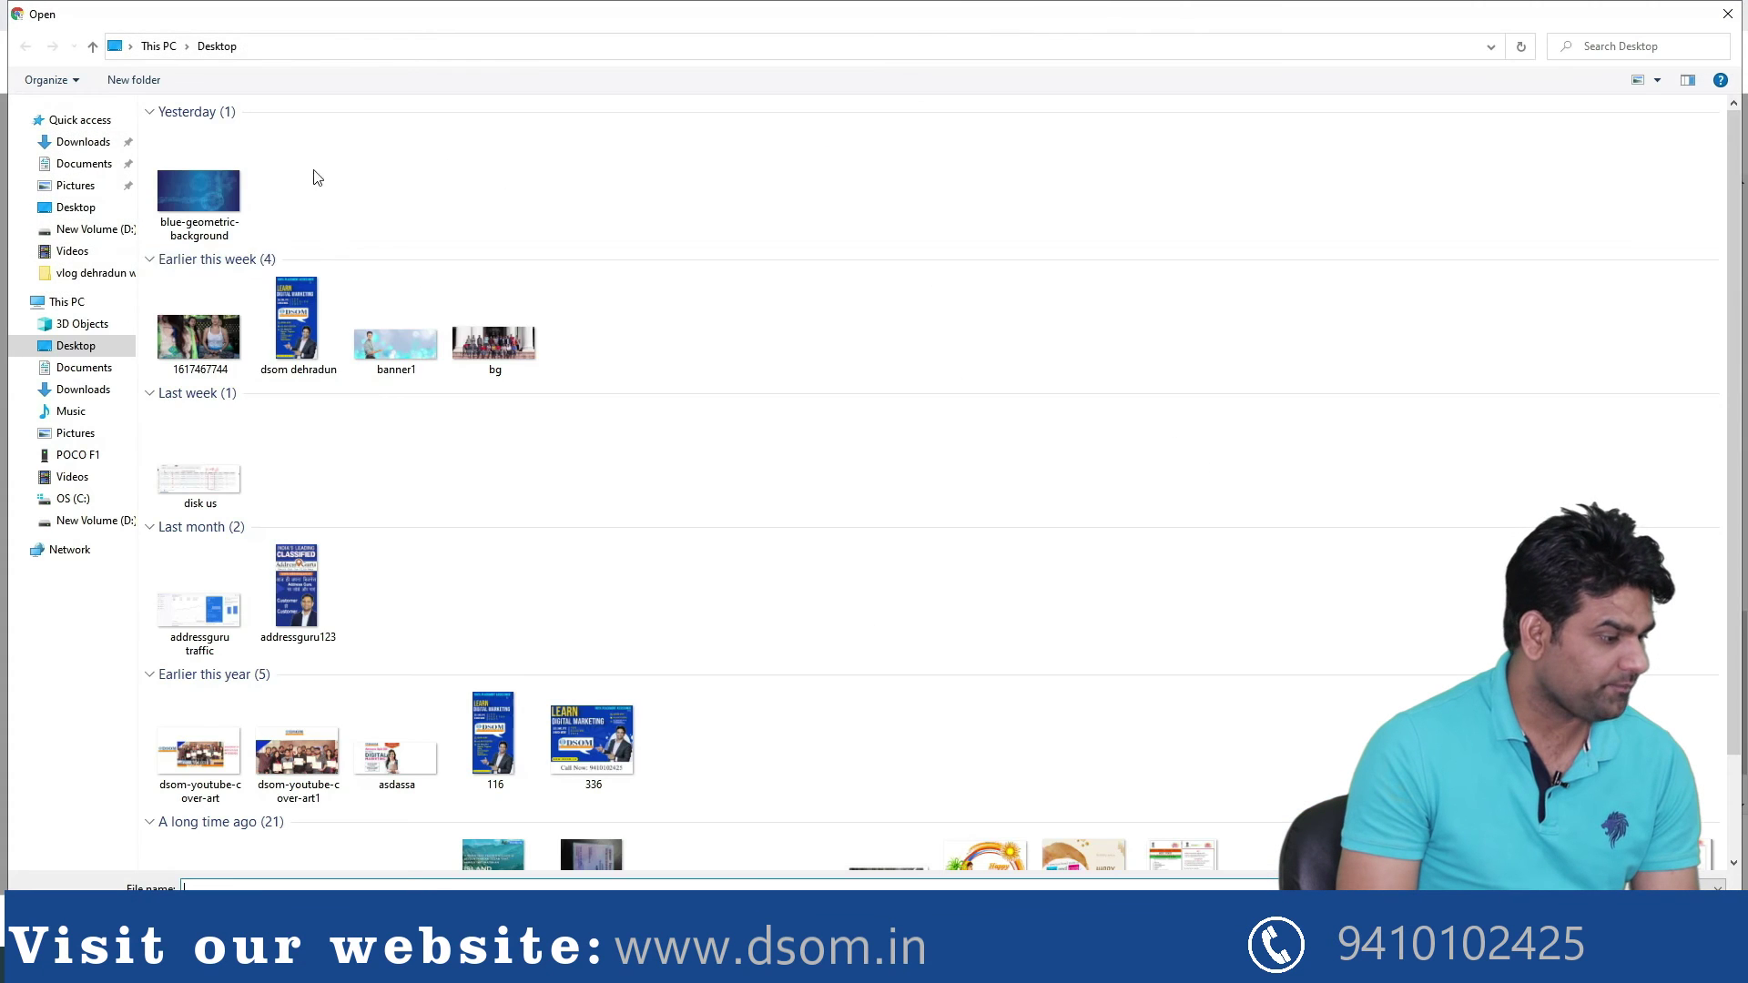
{"action": "left_click", "coordinate": [82, 207]}
{"action": "left_click", "coordinate": [296, 199]}
{"action": "double_click", "coordinate": [296, 198]}
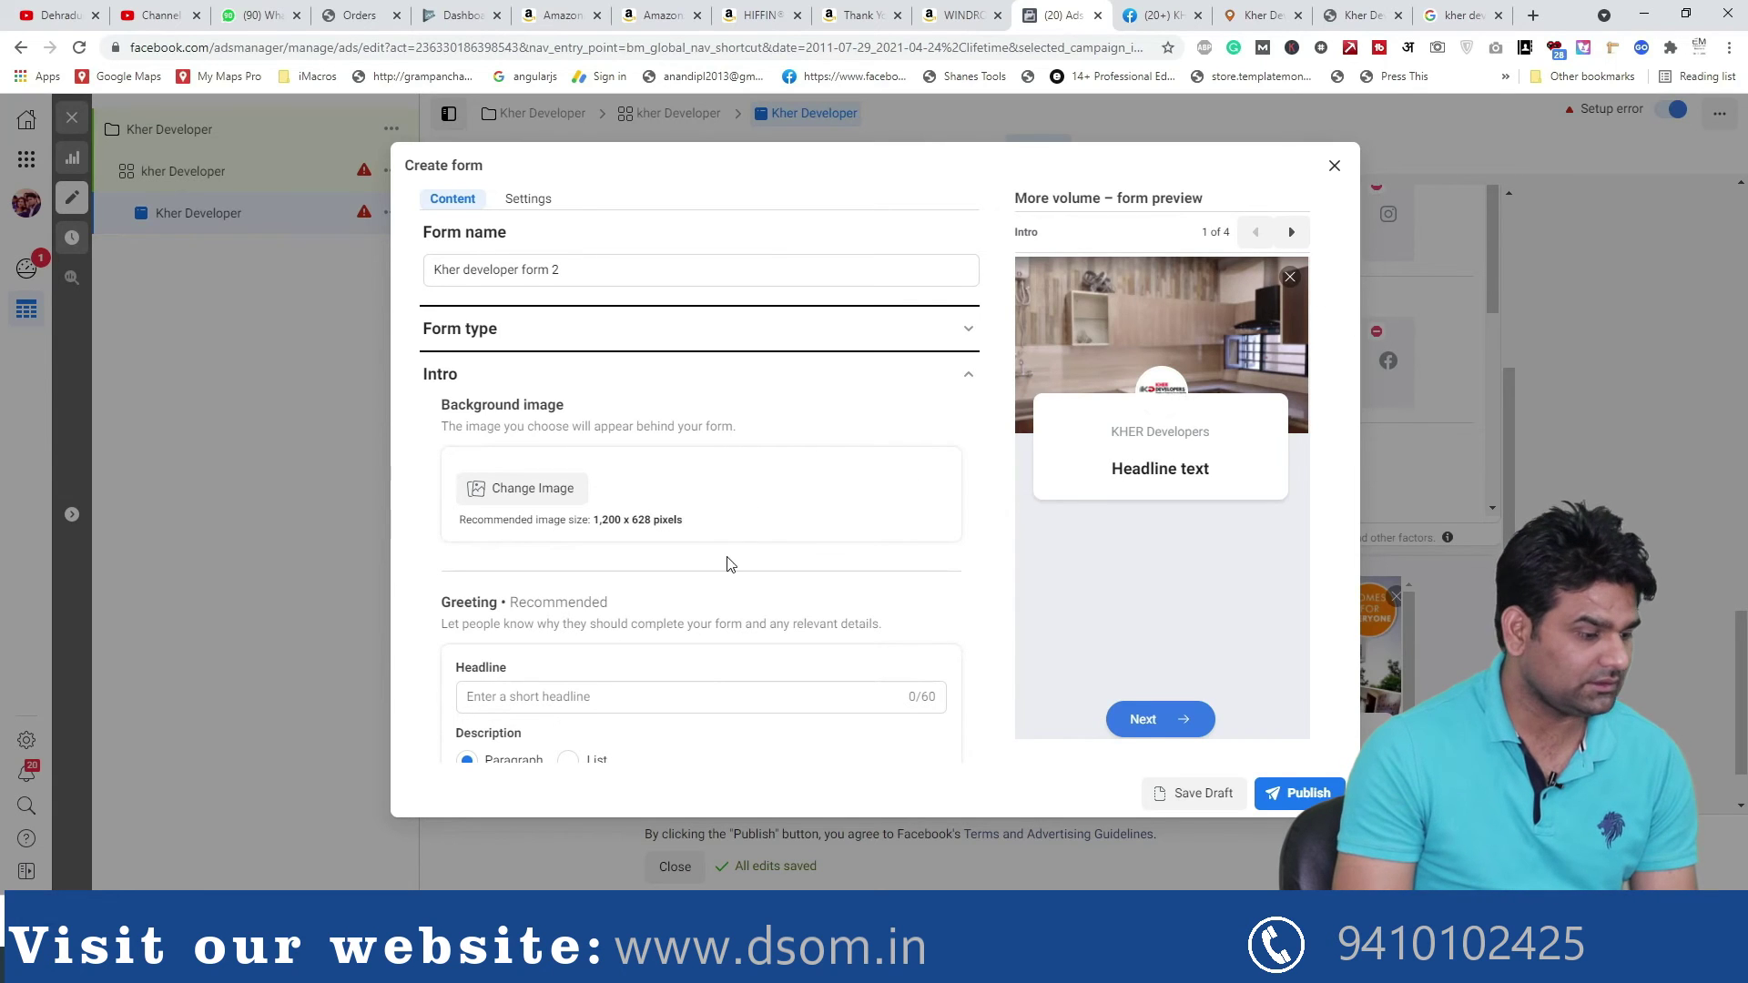
Enter the greeting headline "Fill the forn get best offer for 2BH Flat" with a capital F in Flat
{"action": "scroll", "coordinate": [493, 624], "scroll_direction": "down", "scroll_amount": 2}
{"action": "left_click", "coordinate": [501, 515]}
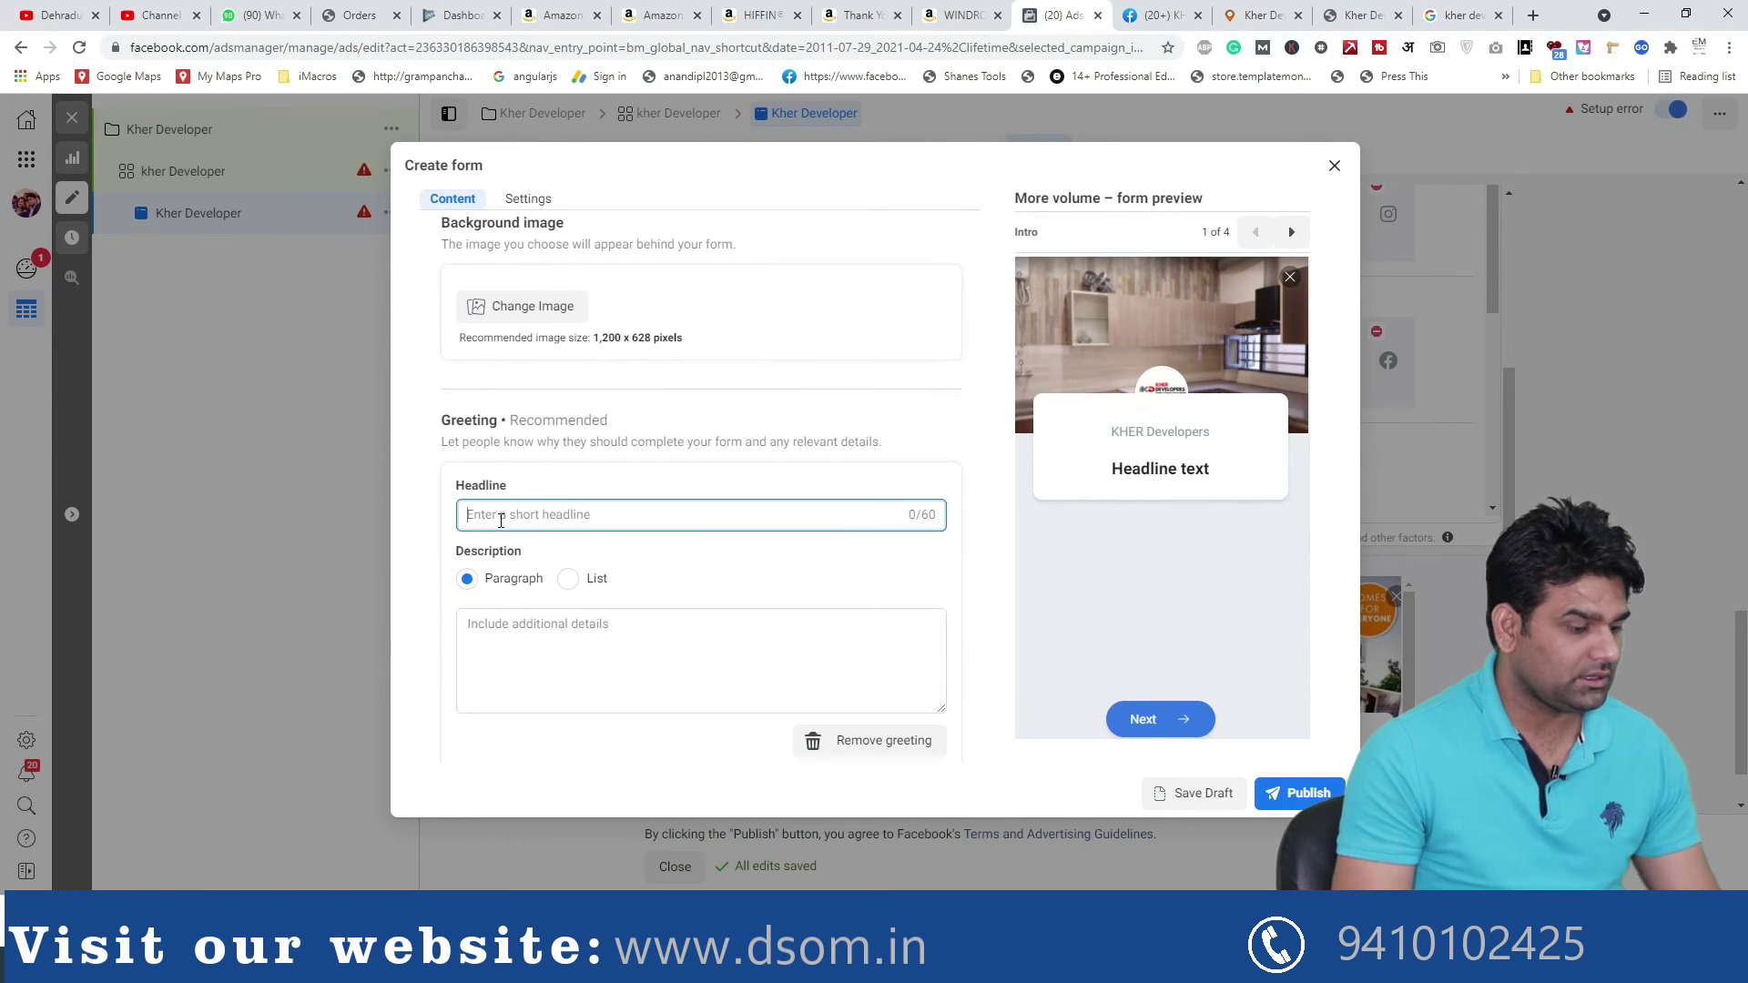
{"action": "type", "text": "Fill the "}
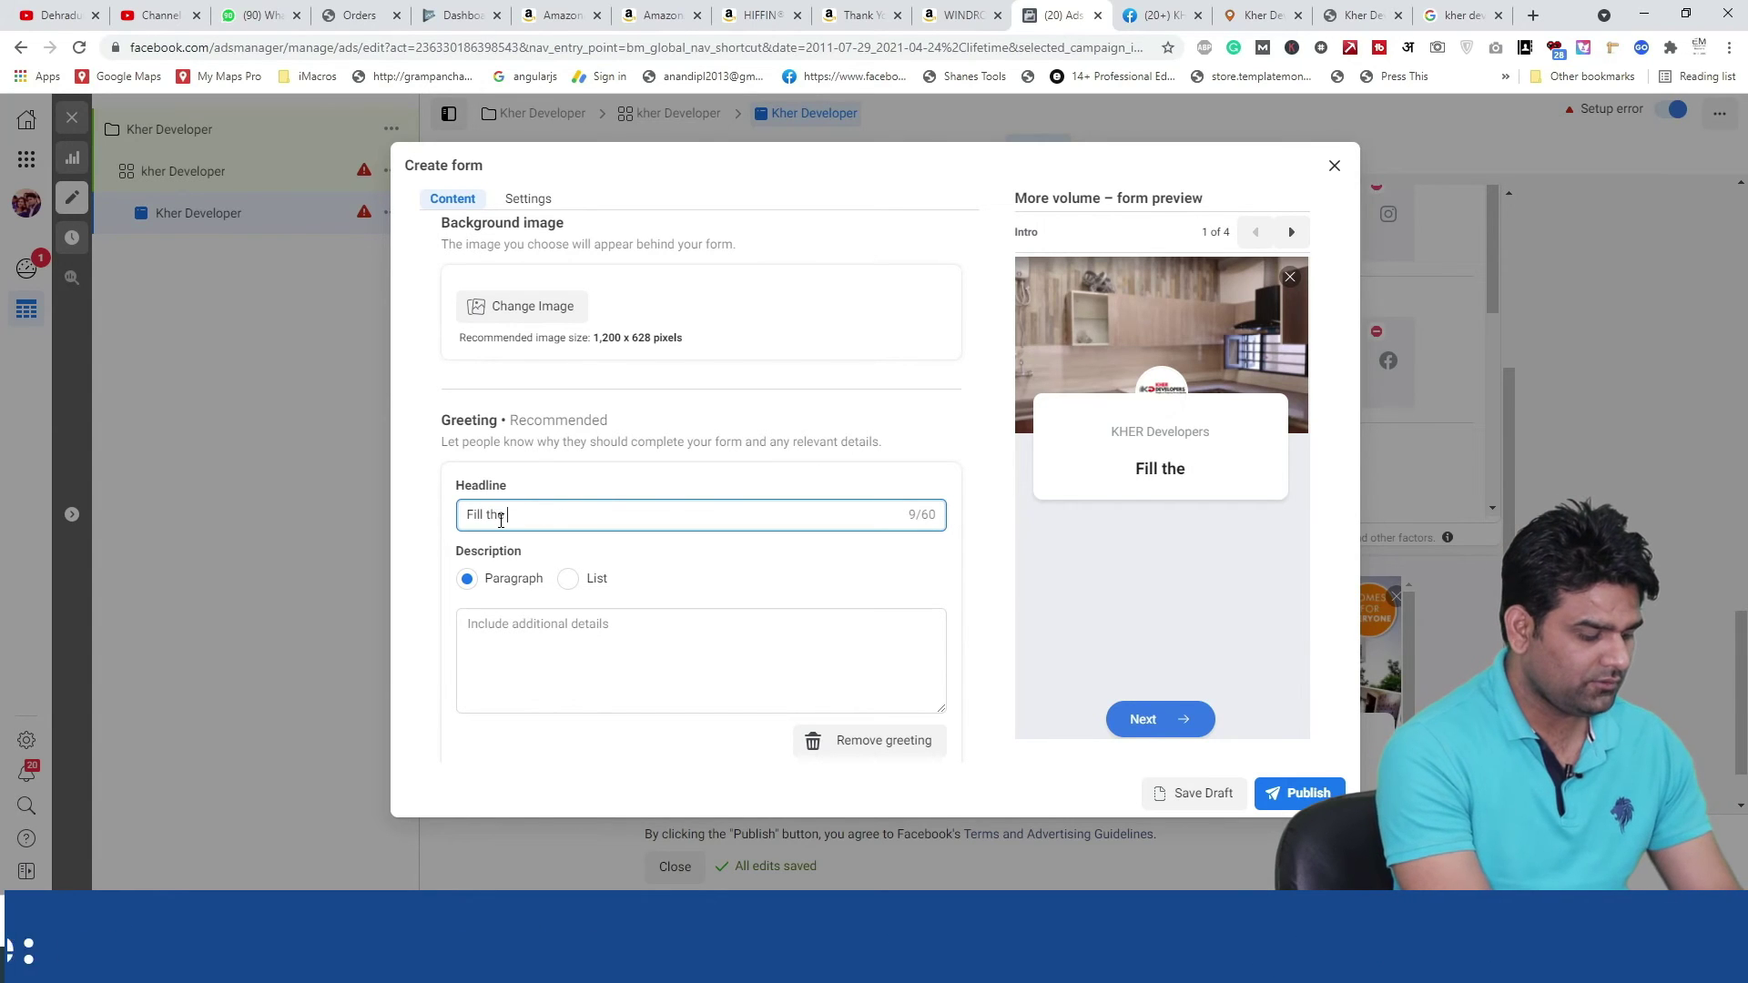
{"action": "type", "text": "forn get best offer "}
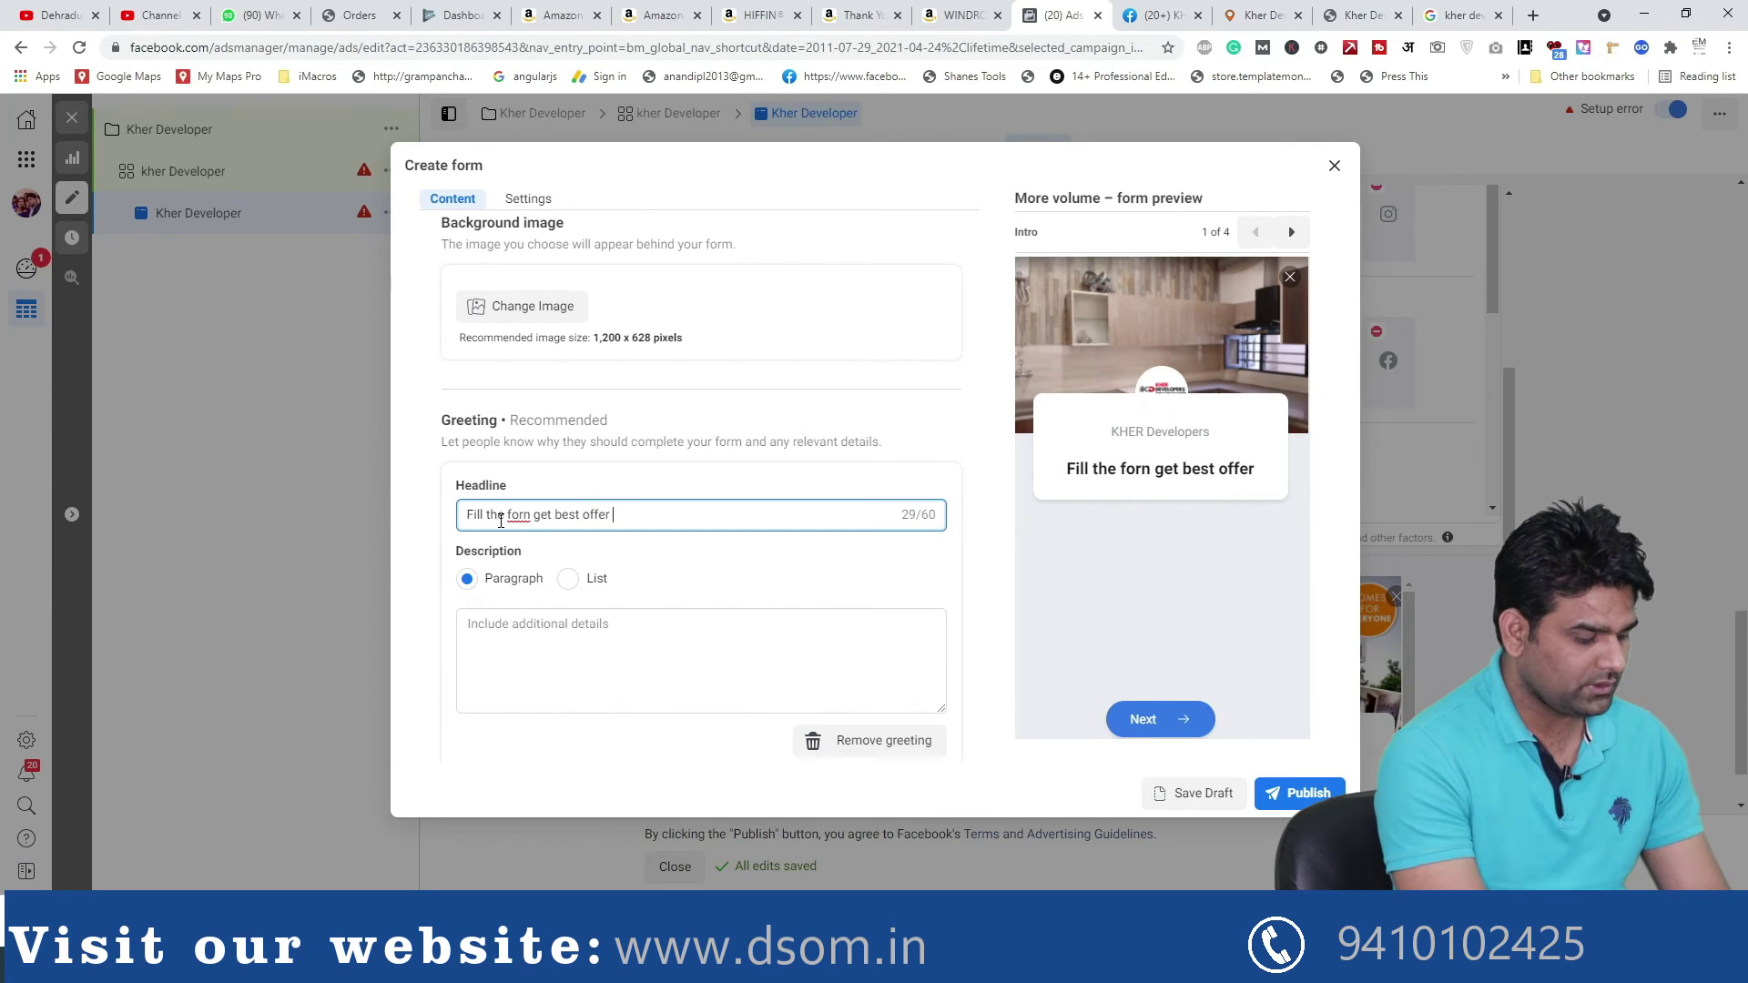
{"action": "type", "text": "for 2"}
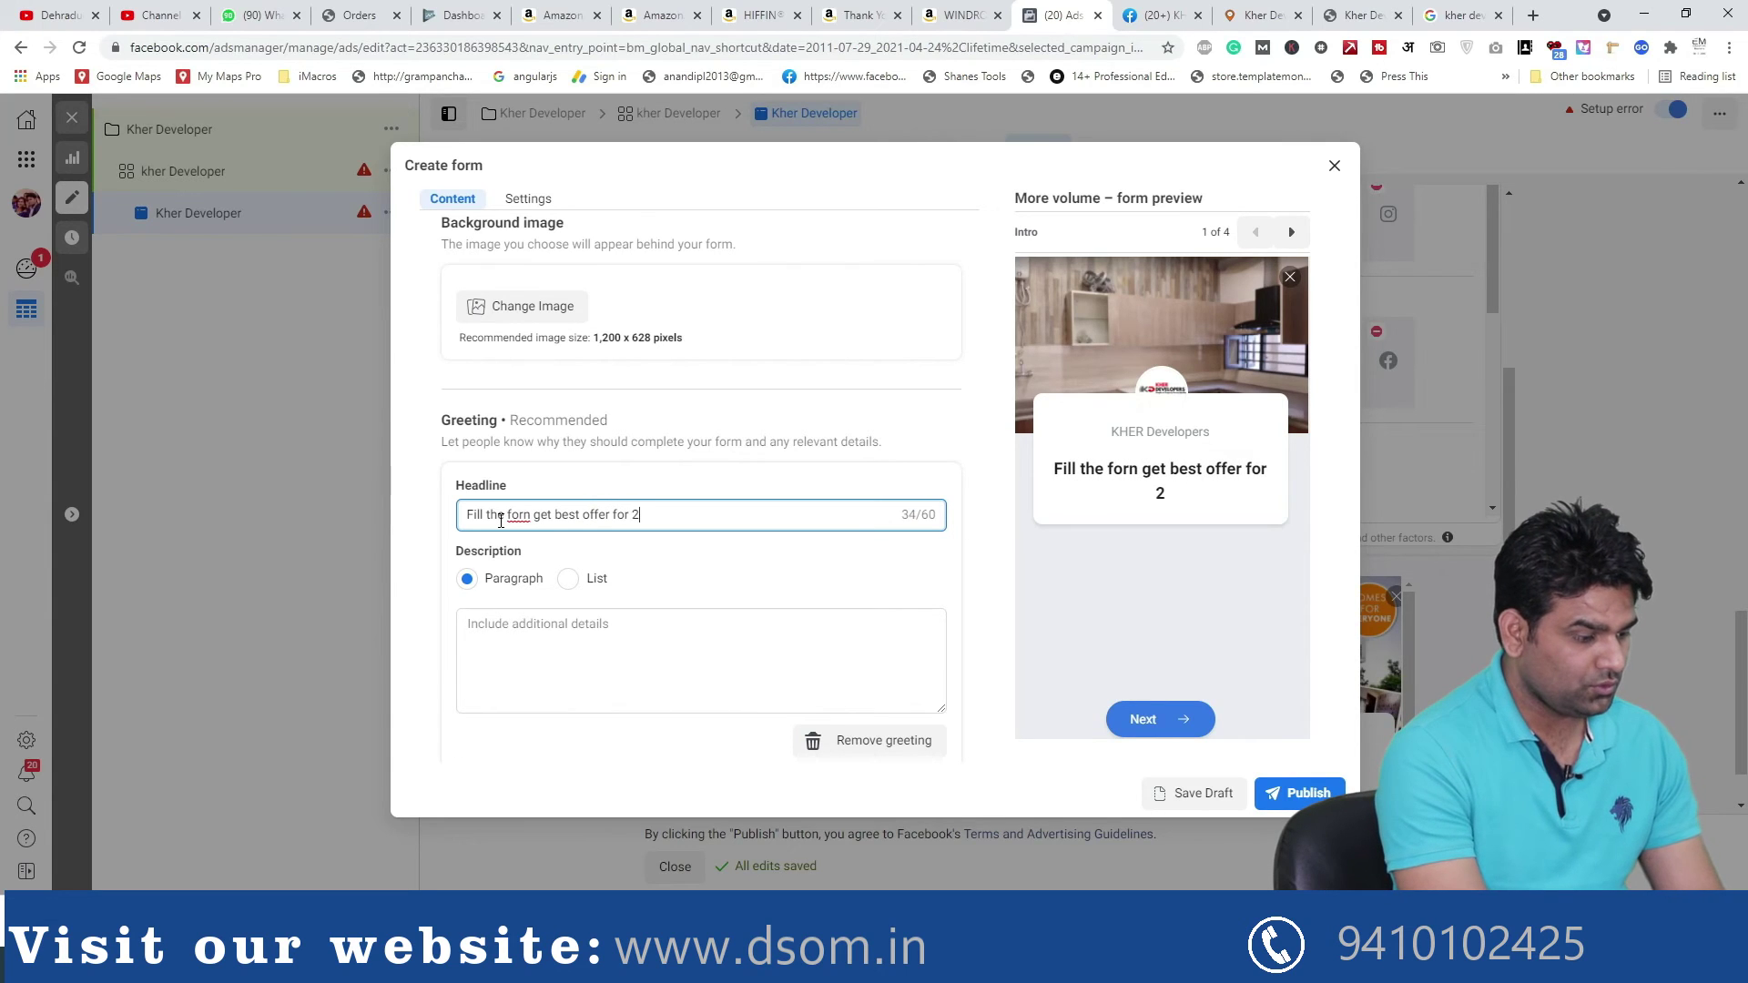
{"action": "type", "text": "BH flat"}
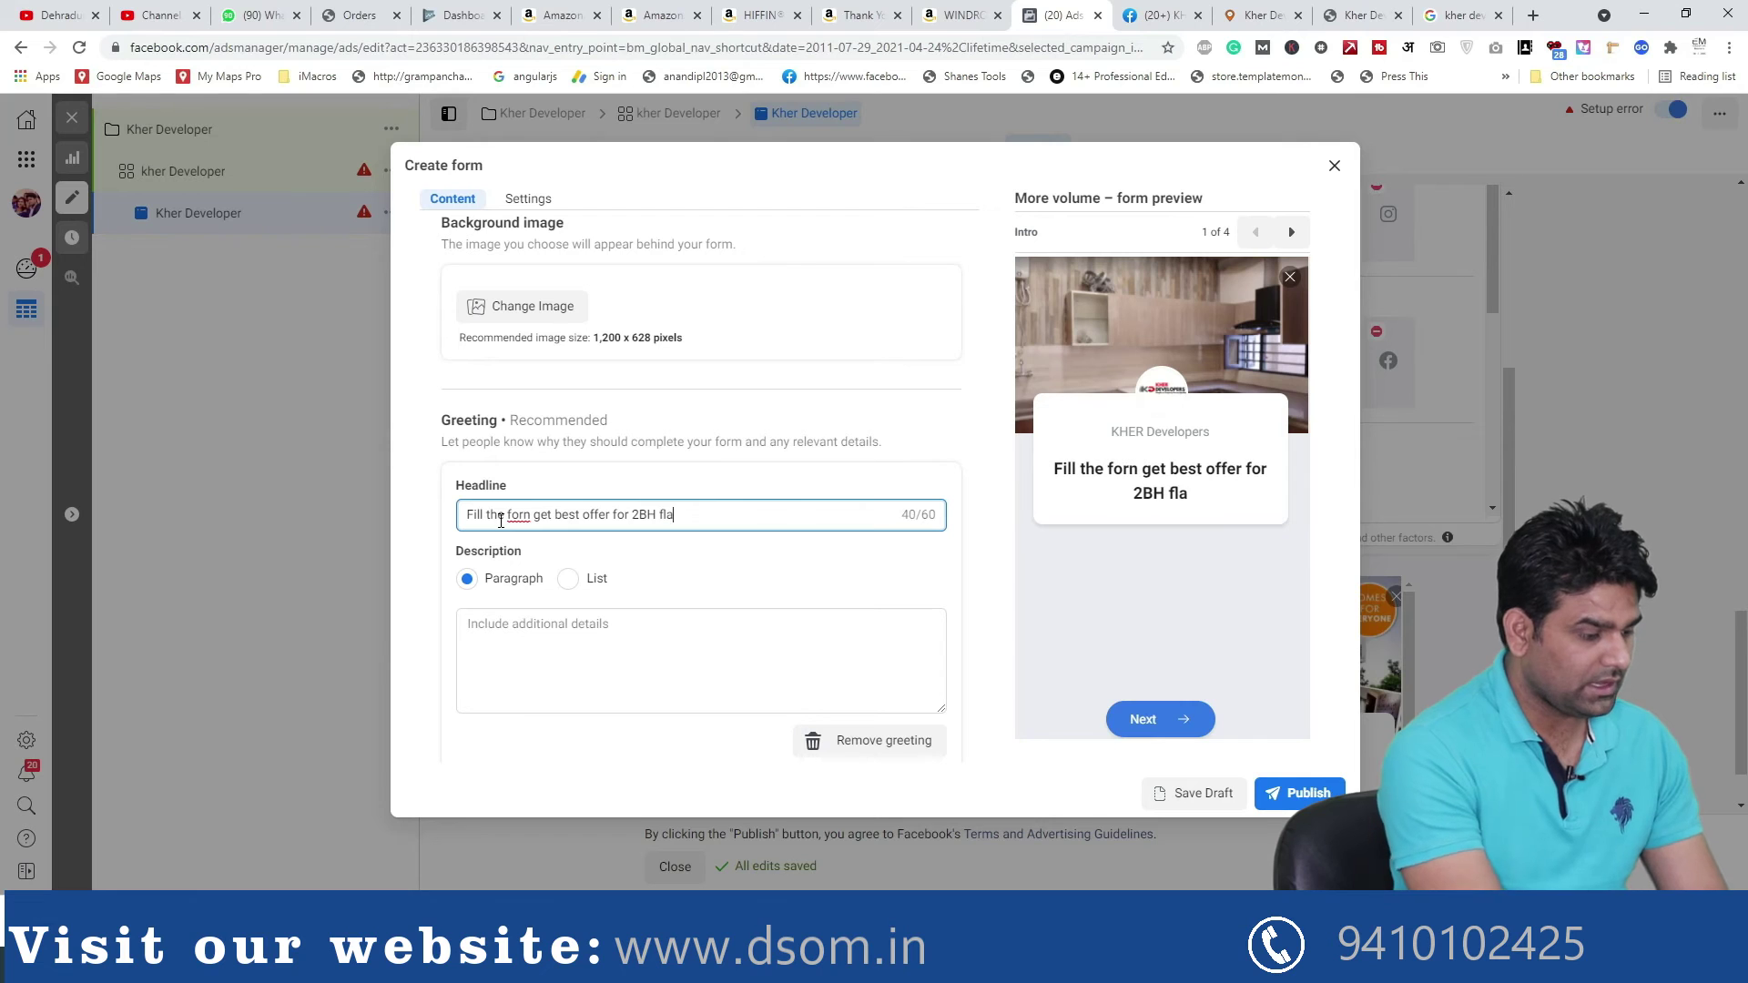
{"action": "key", "text": "BackSpace"}
{"action": "key", "text": "BackSpace"}
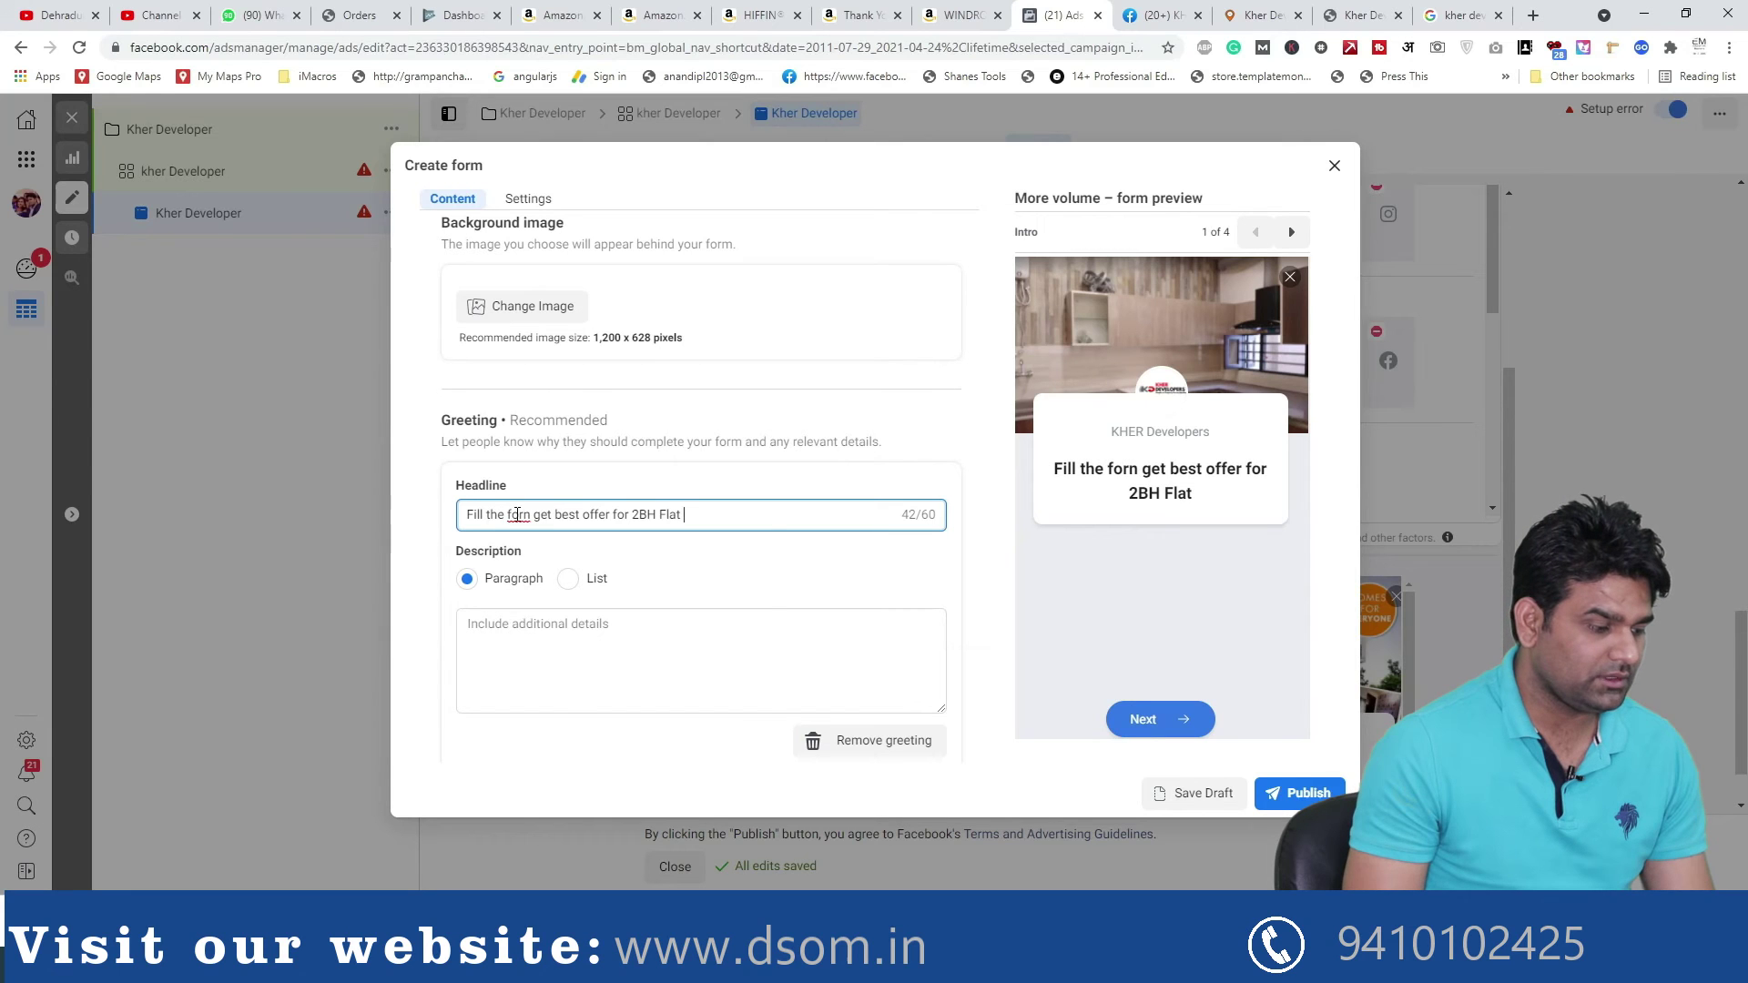
Correct "forn" to "form" and capitalise "Get" in the greeting headline
{"action": "right_click", "coordinate": [517, 515]}
{"action": "left_click", "coordinate": [538, 528]}
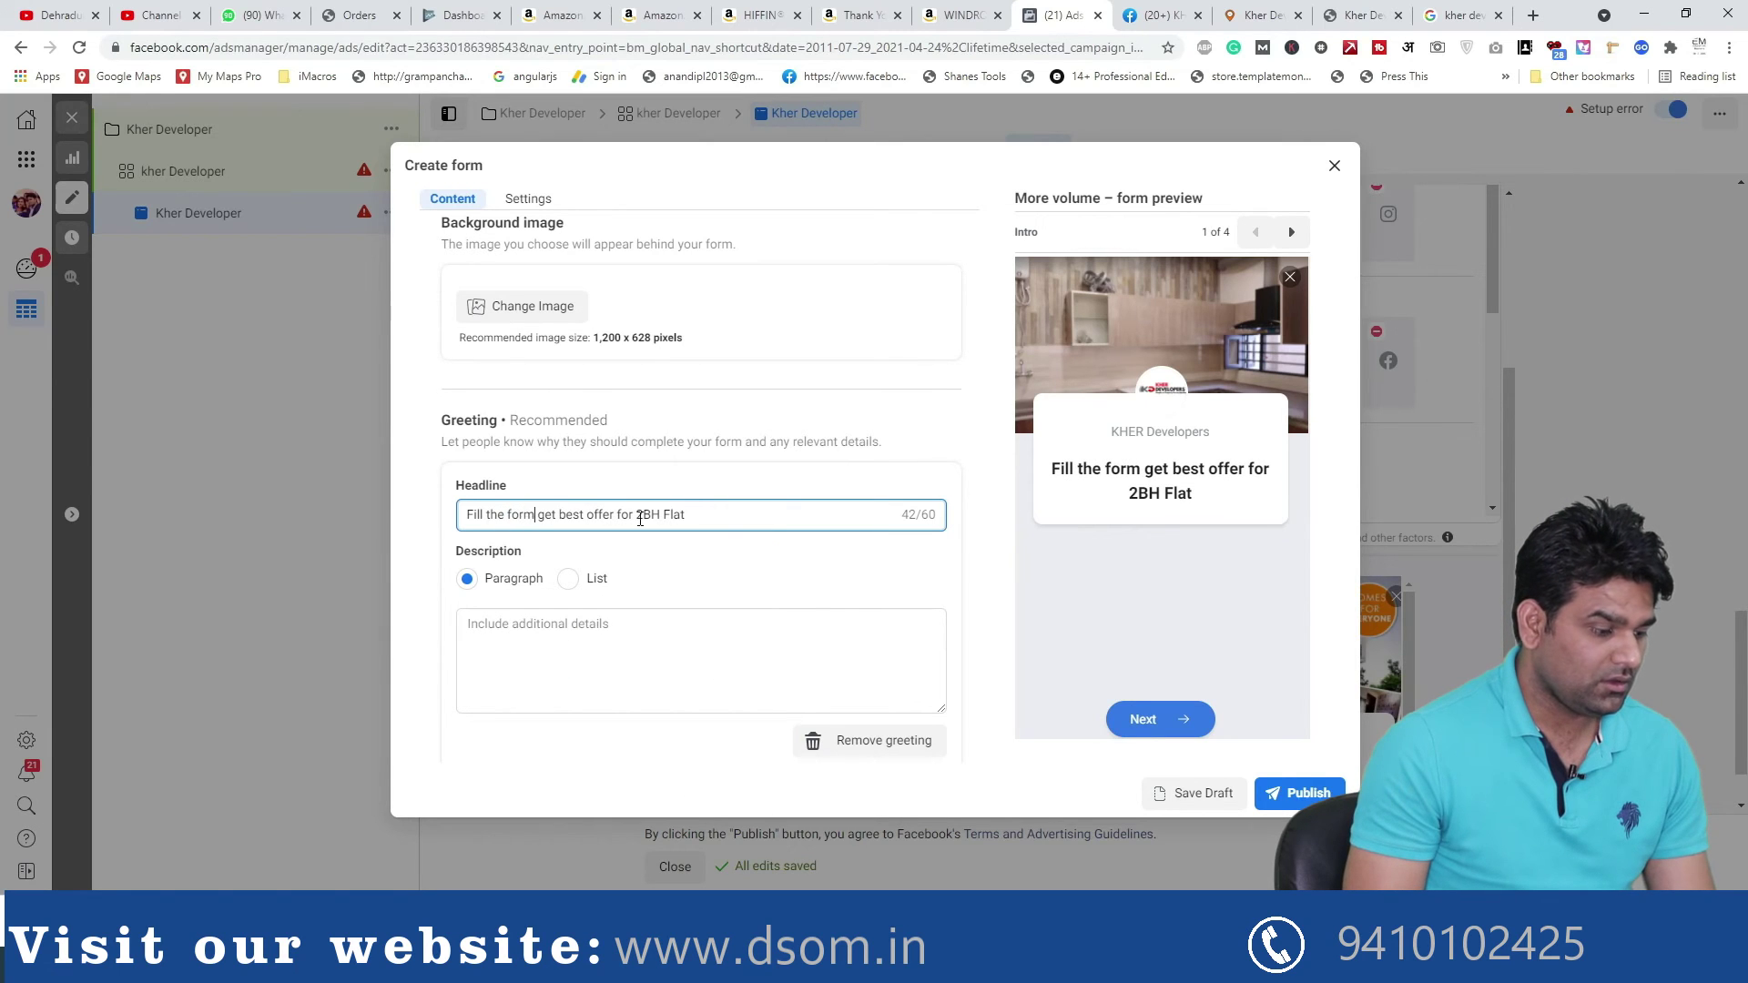
{"action": "left_click", "coordinate": [727, 512]}
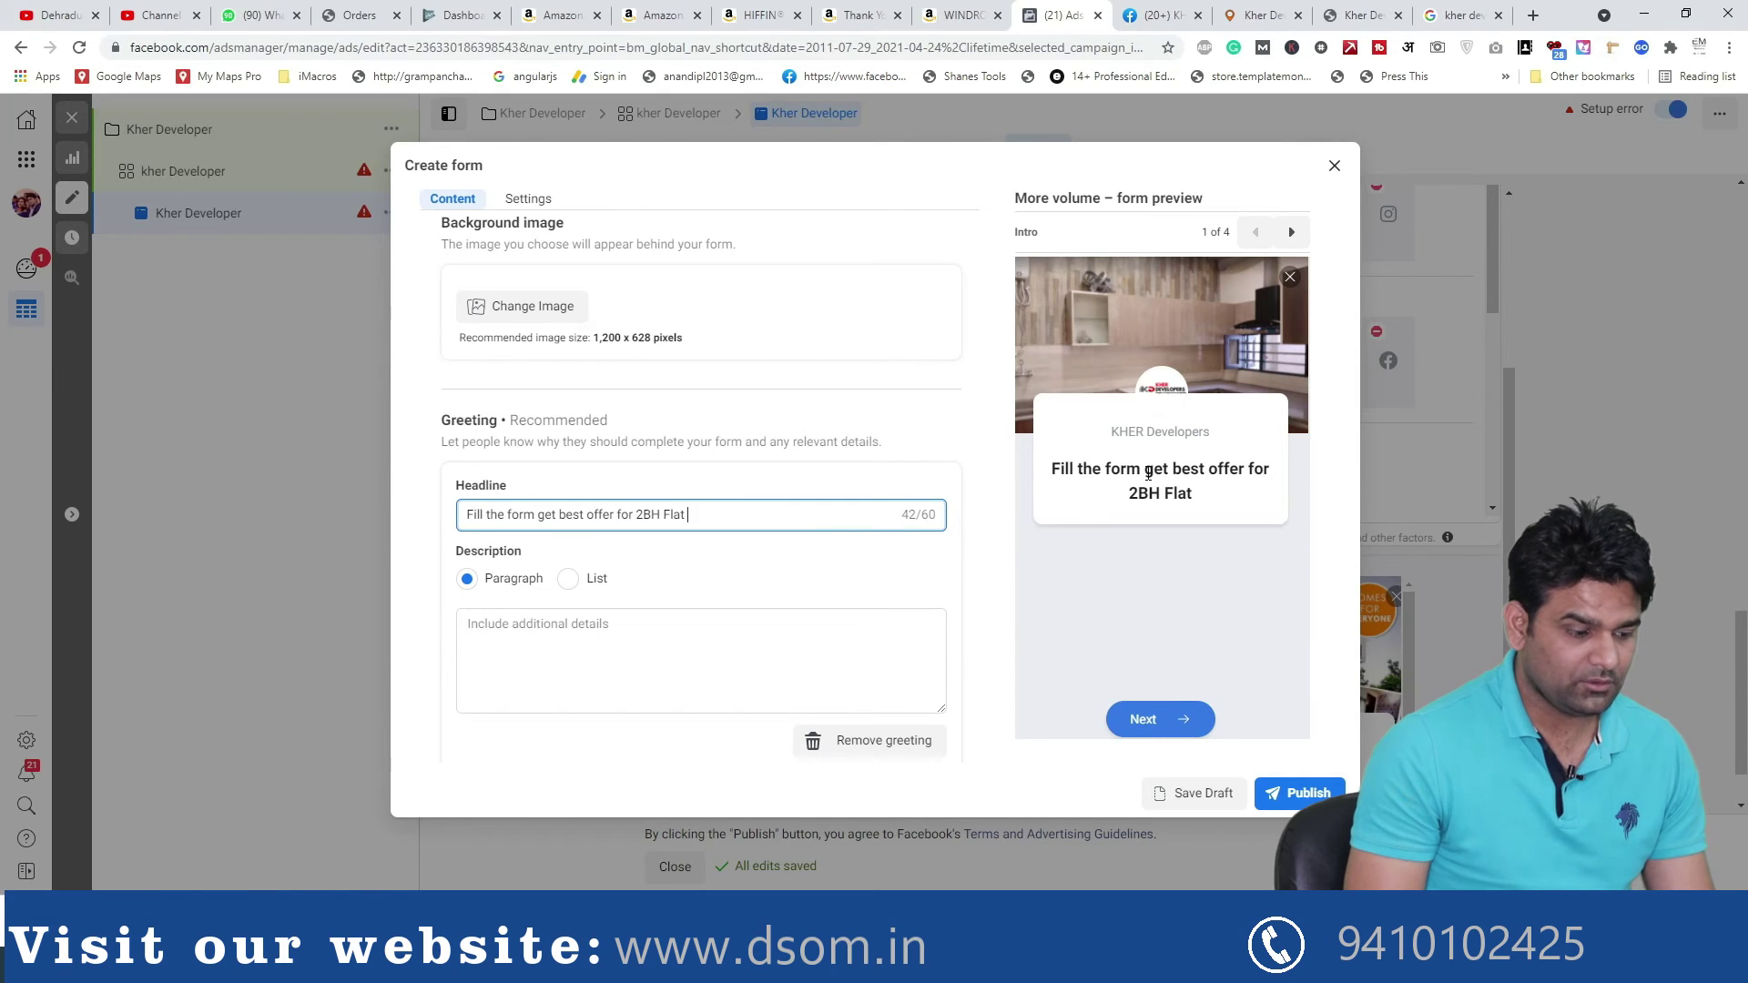
{"action": "key", "text": "BackSpace"}
{"action": "type", "text": "G"}
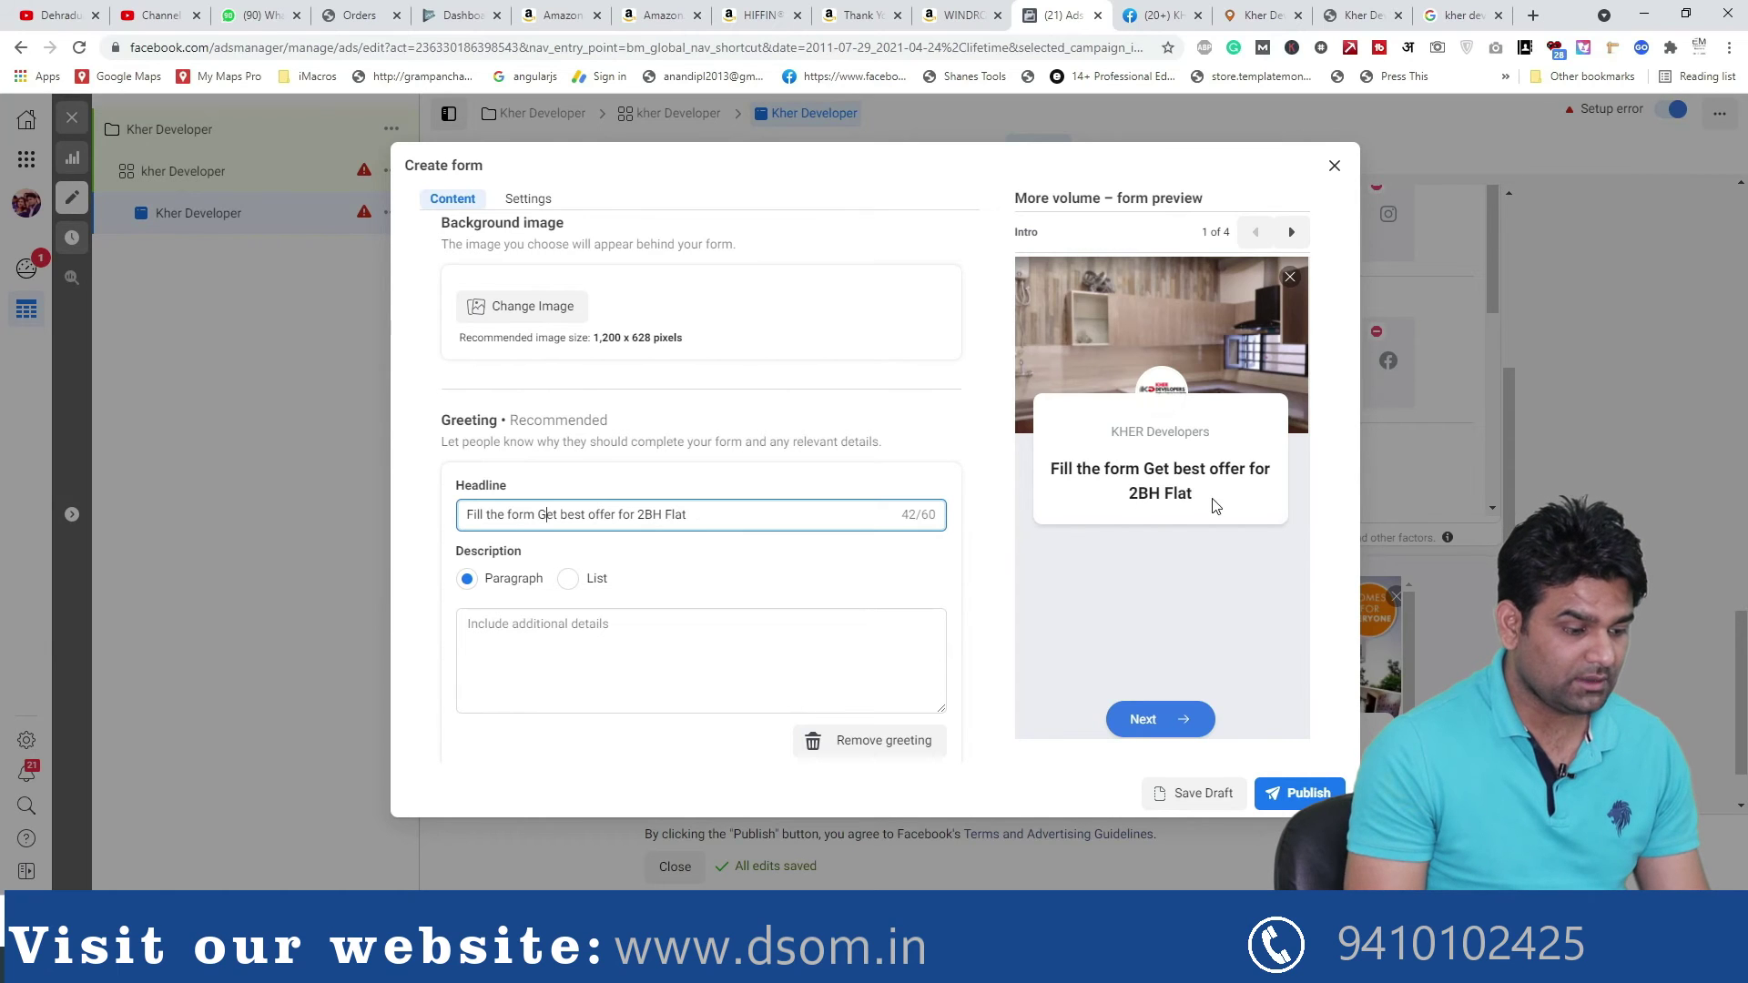
Insert "or Discount" after "best offer" in the greeting headline
{"action": "left_click", "coordinate": [714, 521]}
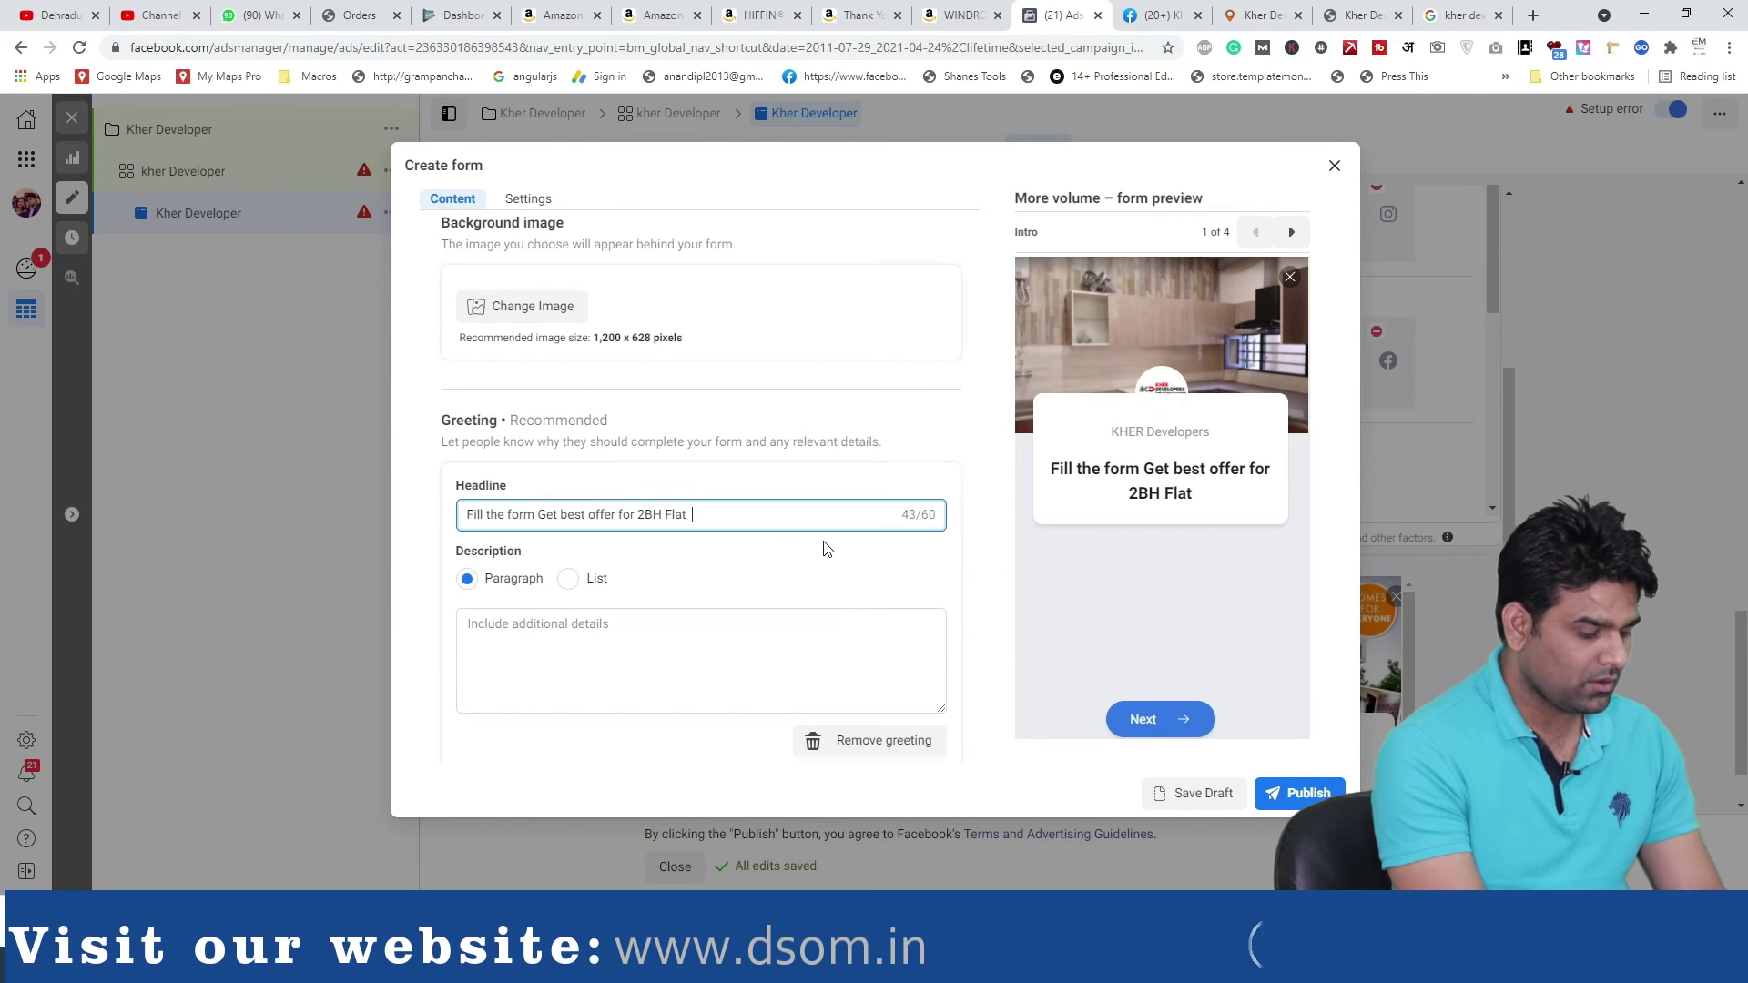
{"action": "type", "text": "or"}
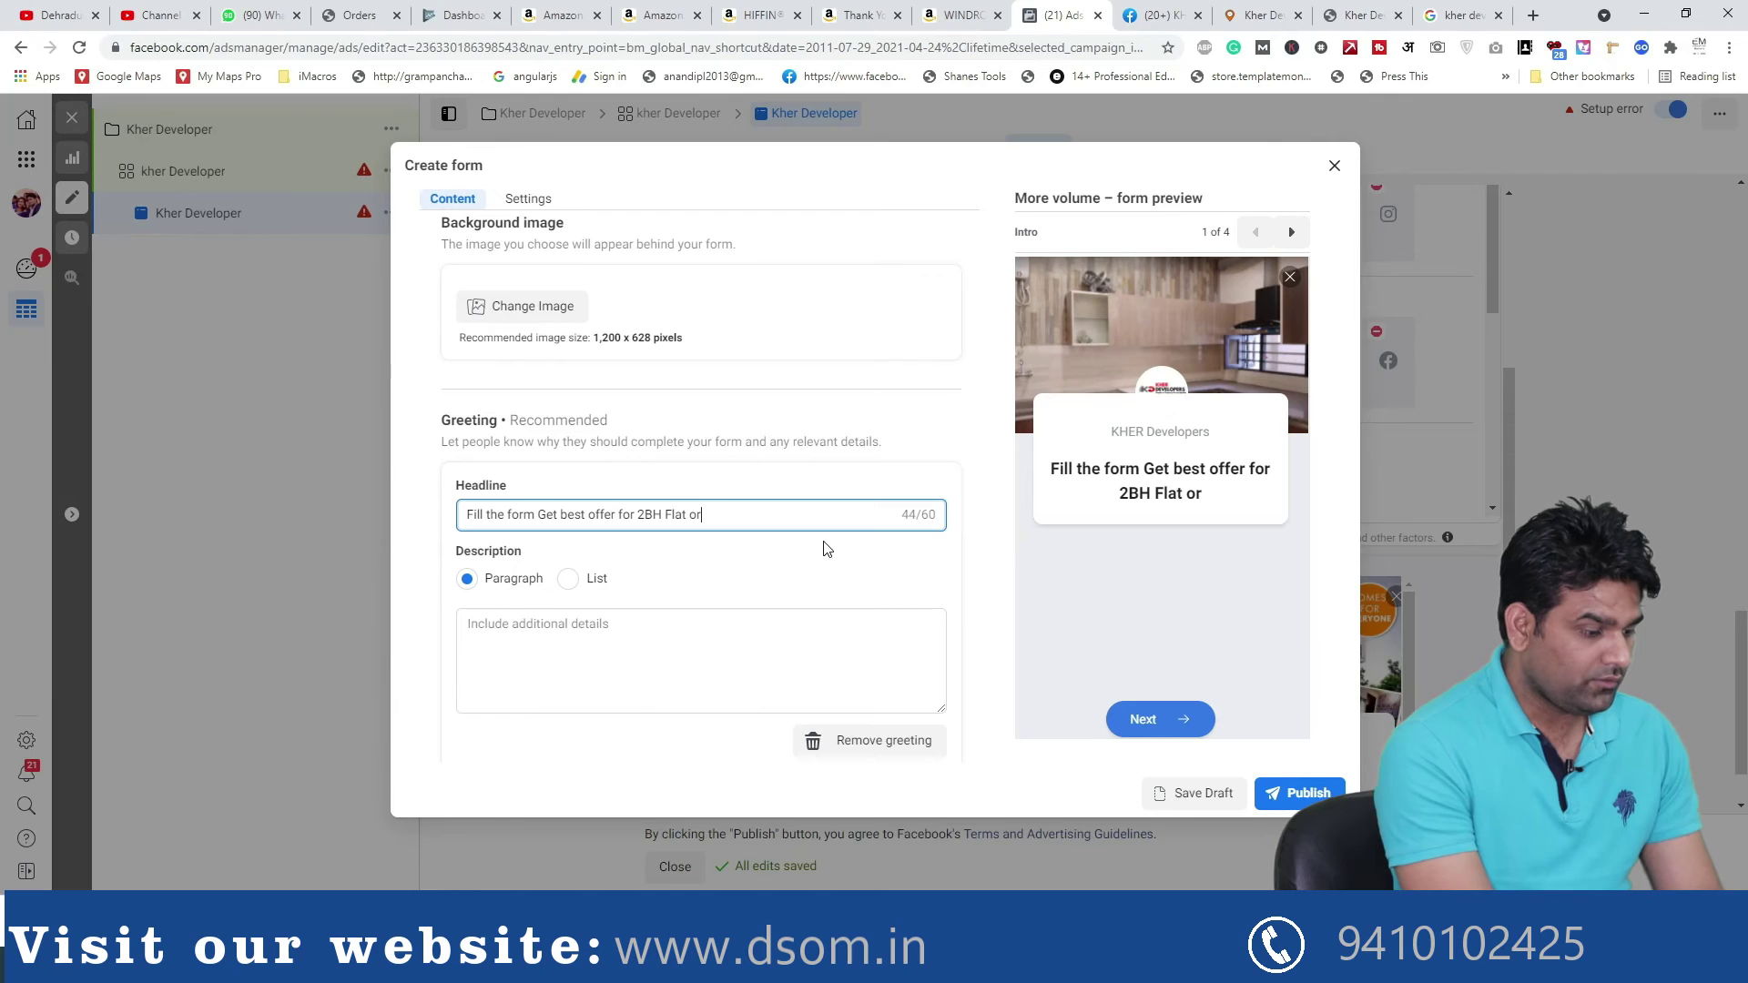
{"action": "key", "text": "BackSpace"}
{"action": "key", "text": "BackSpace"}
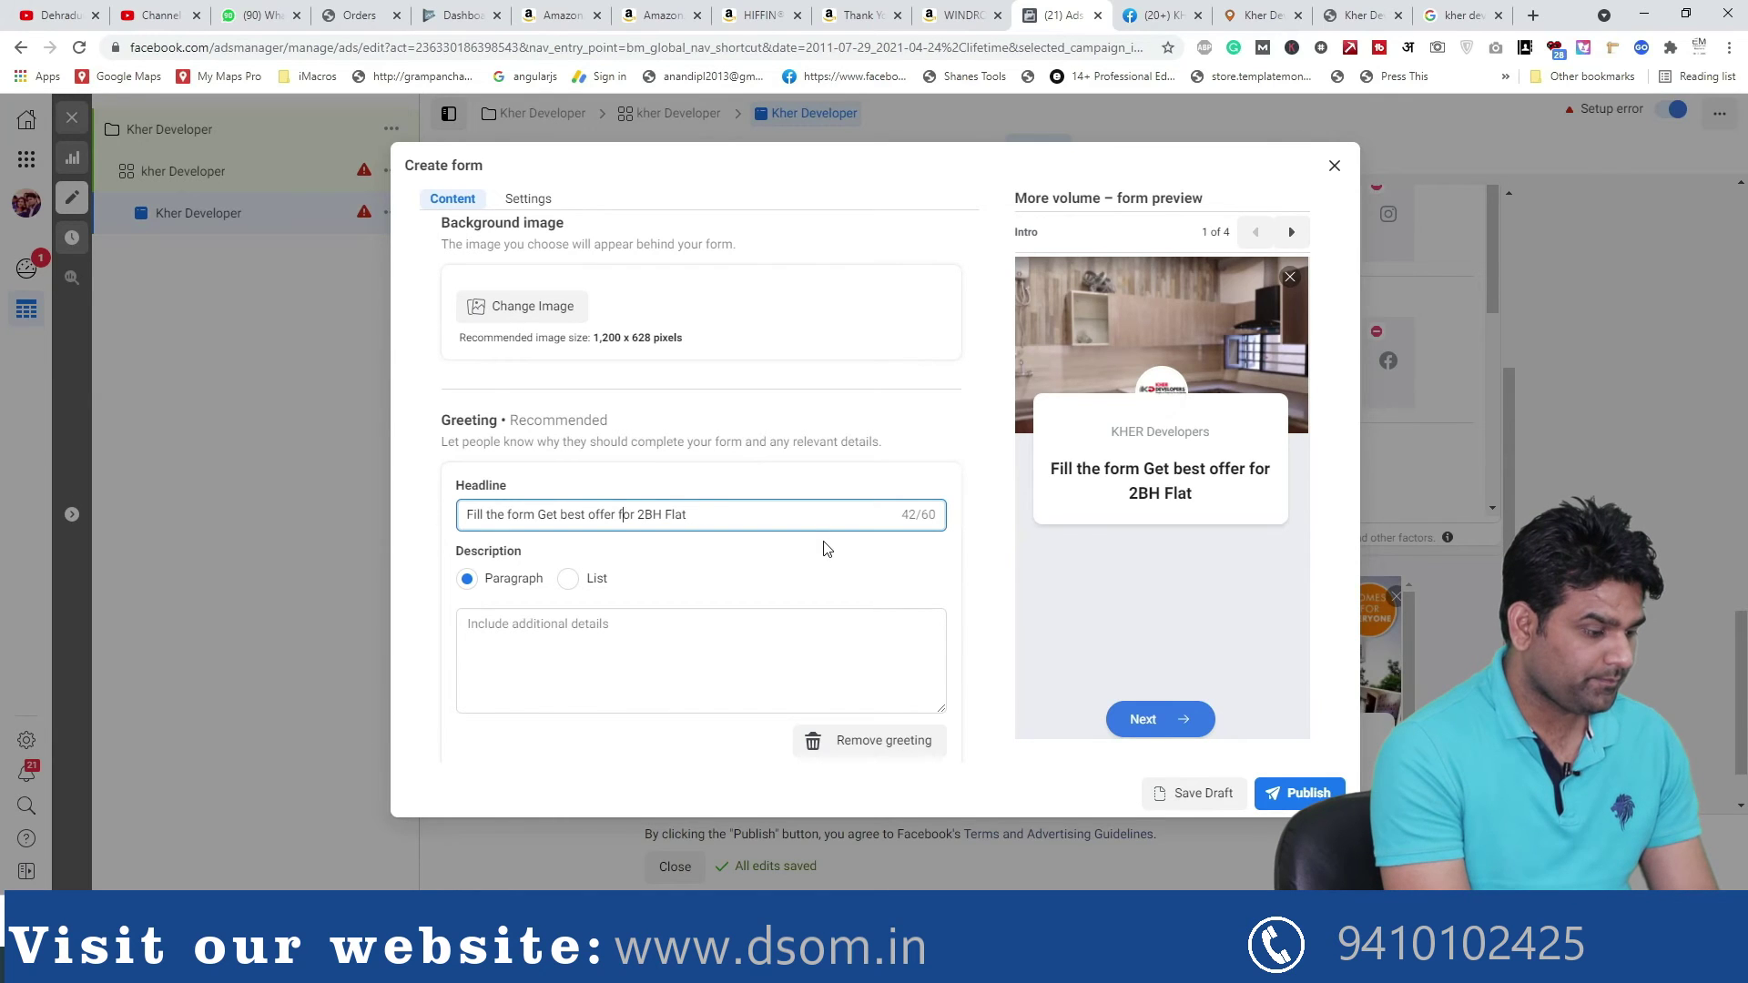
{"action": "type", "text": "or  "}
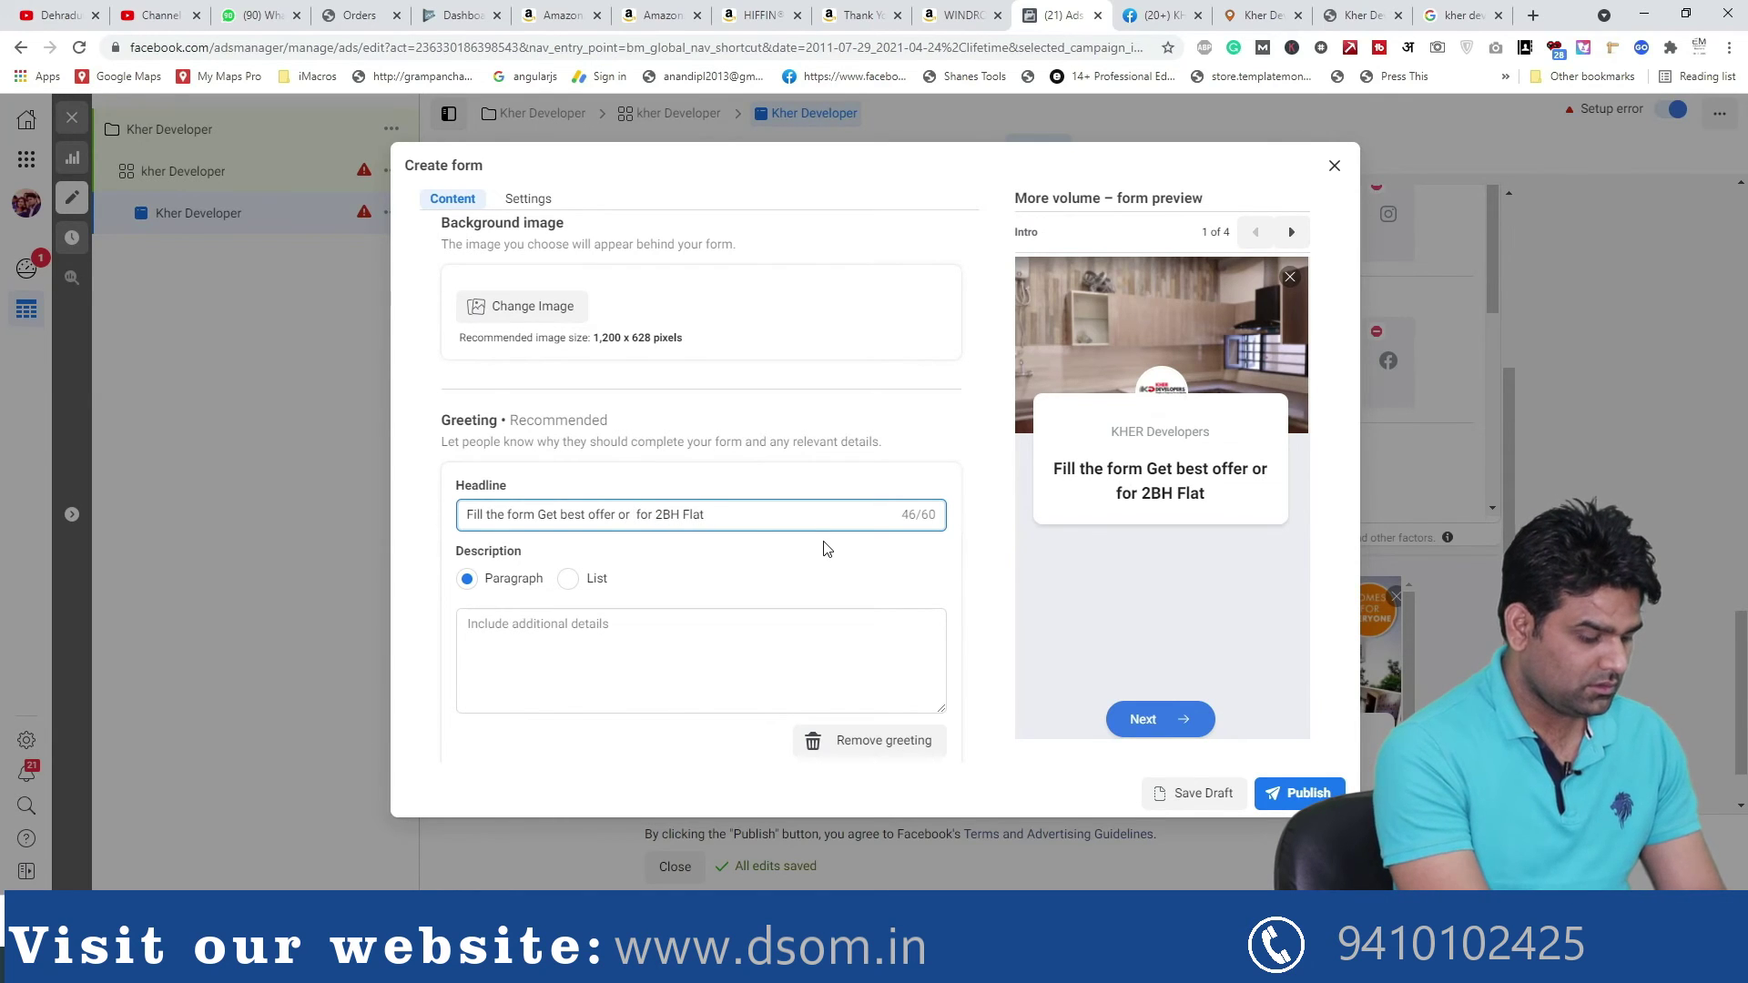
{"action": "type", "text": "Discount"}
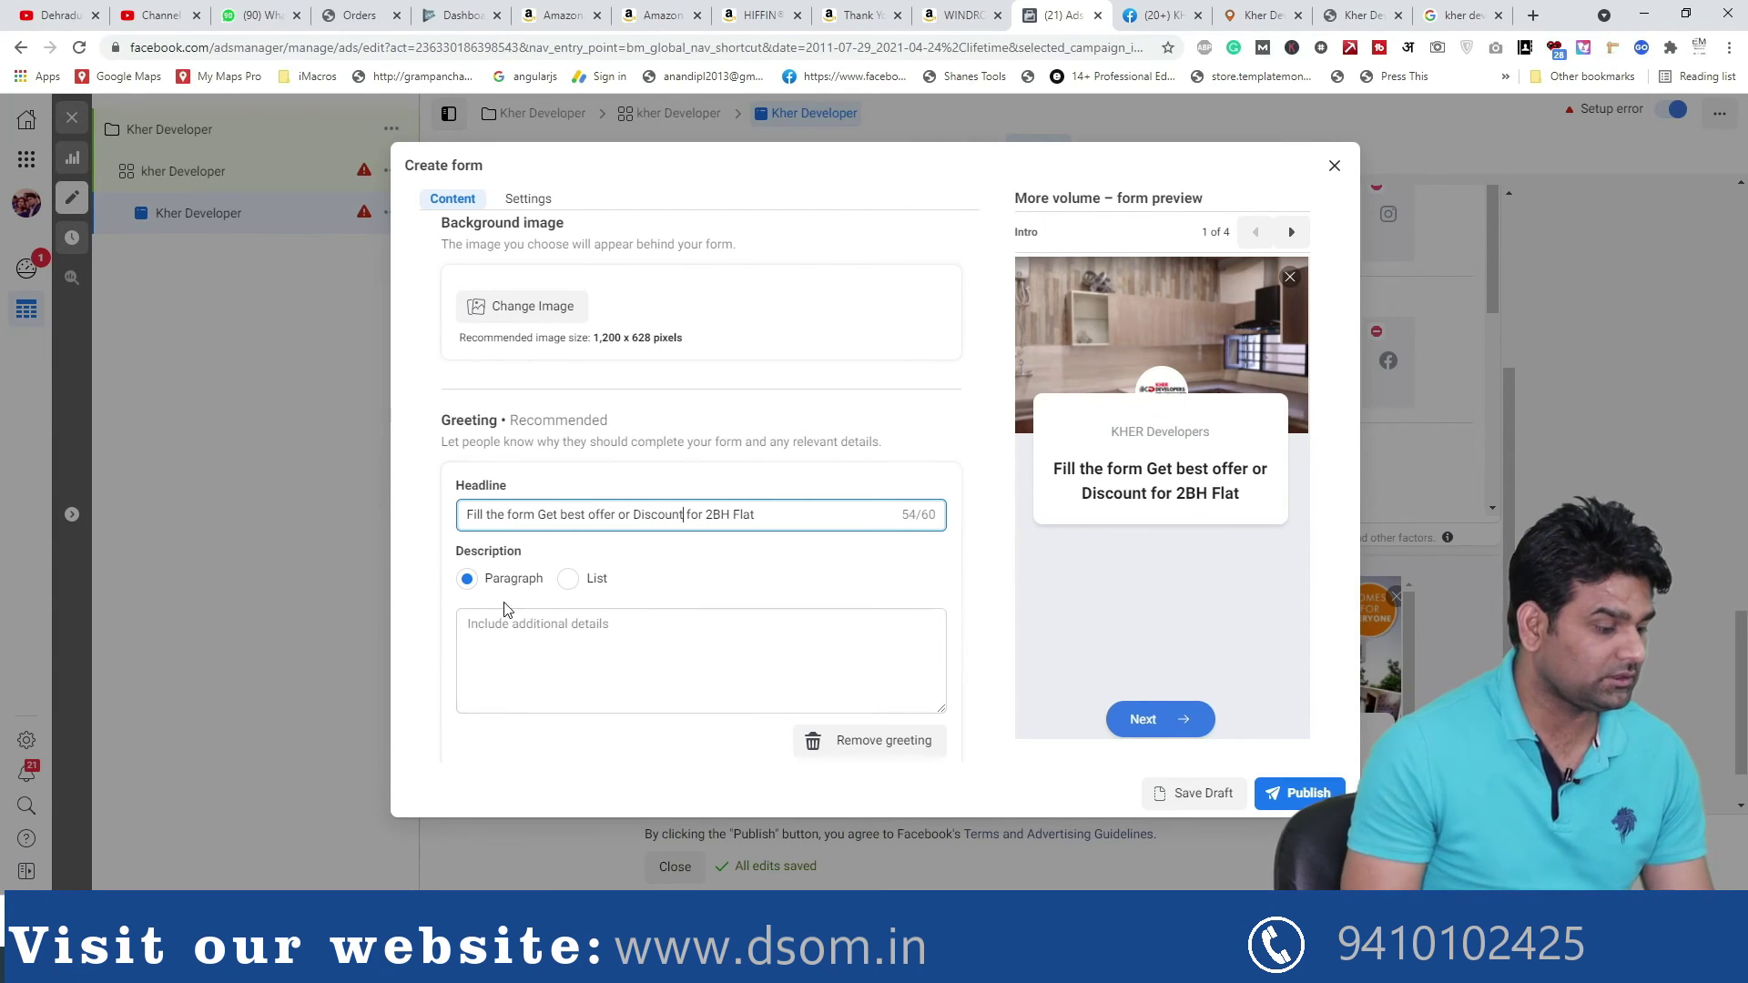
Expand the form's Questions section and move Full name above Email in the prefill questions
{"action": "scroll", "coordinate": [565, 592], "scroll_direction": "down", "scroll_amount": 2}
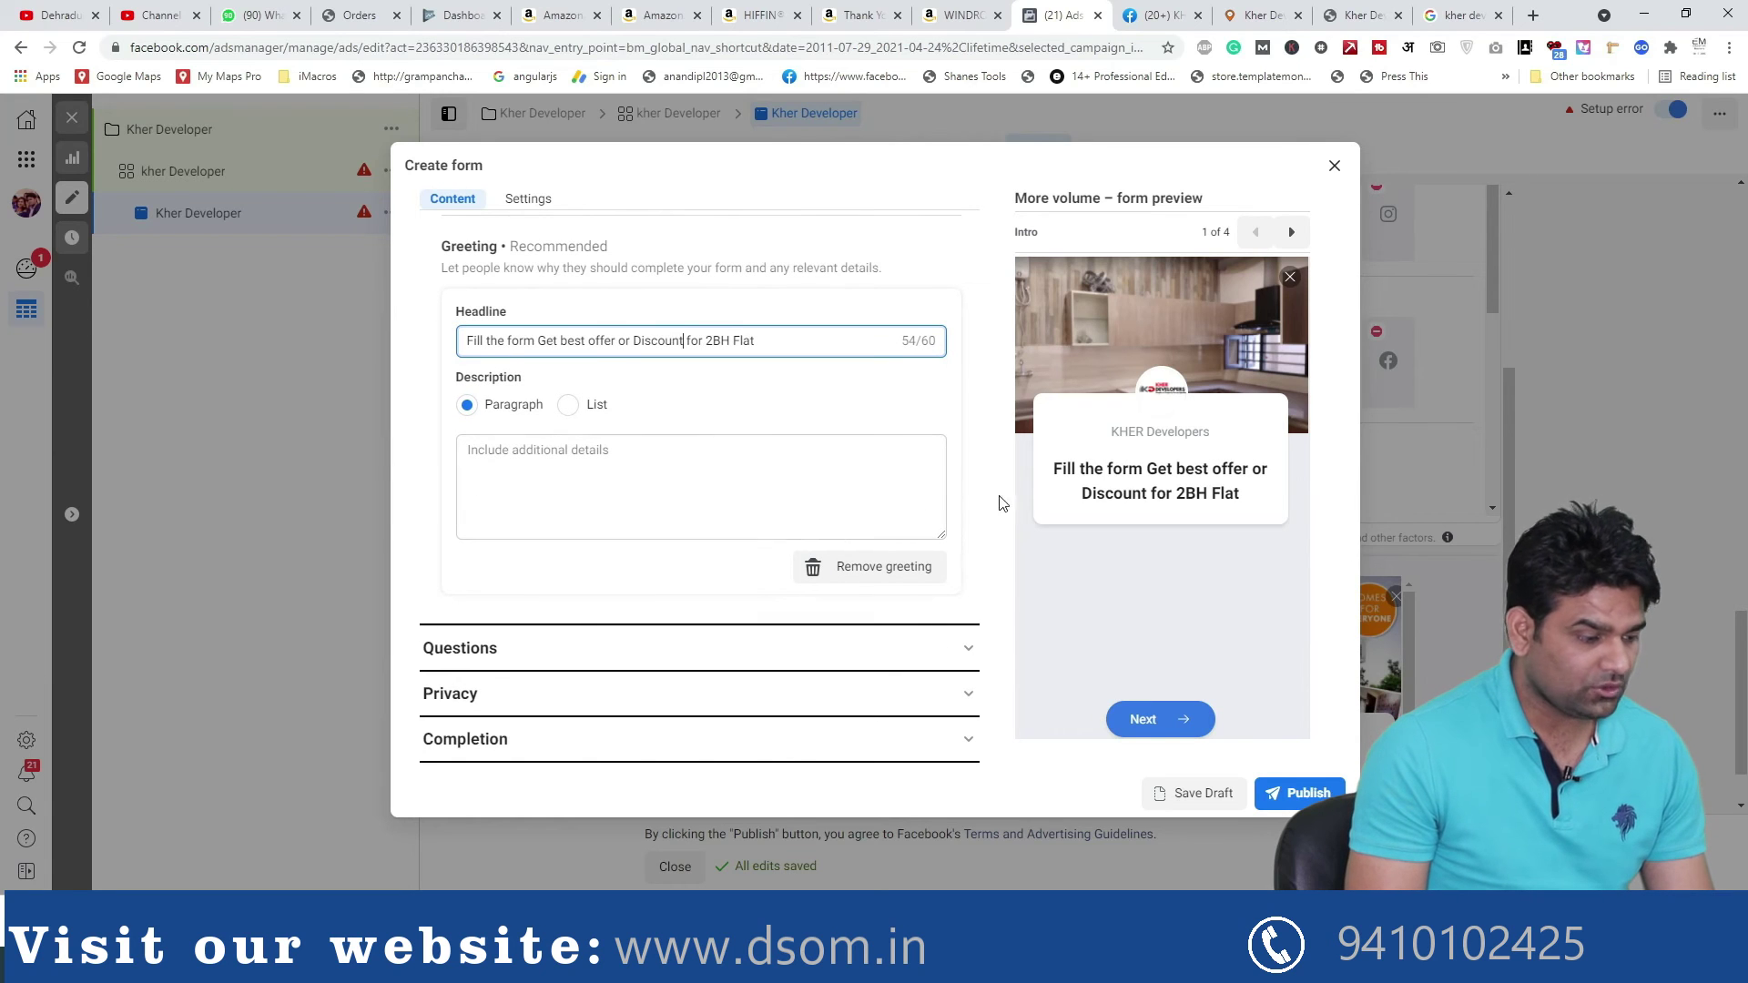
{"action": "left_click", "coordinate": [526, 648]}
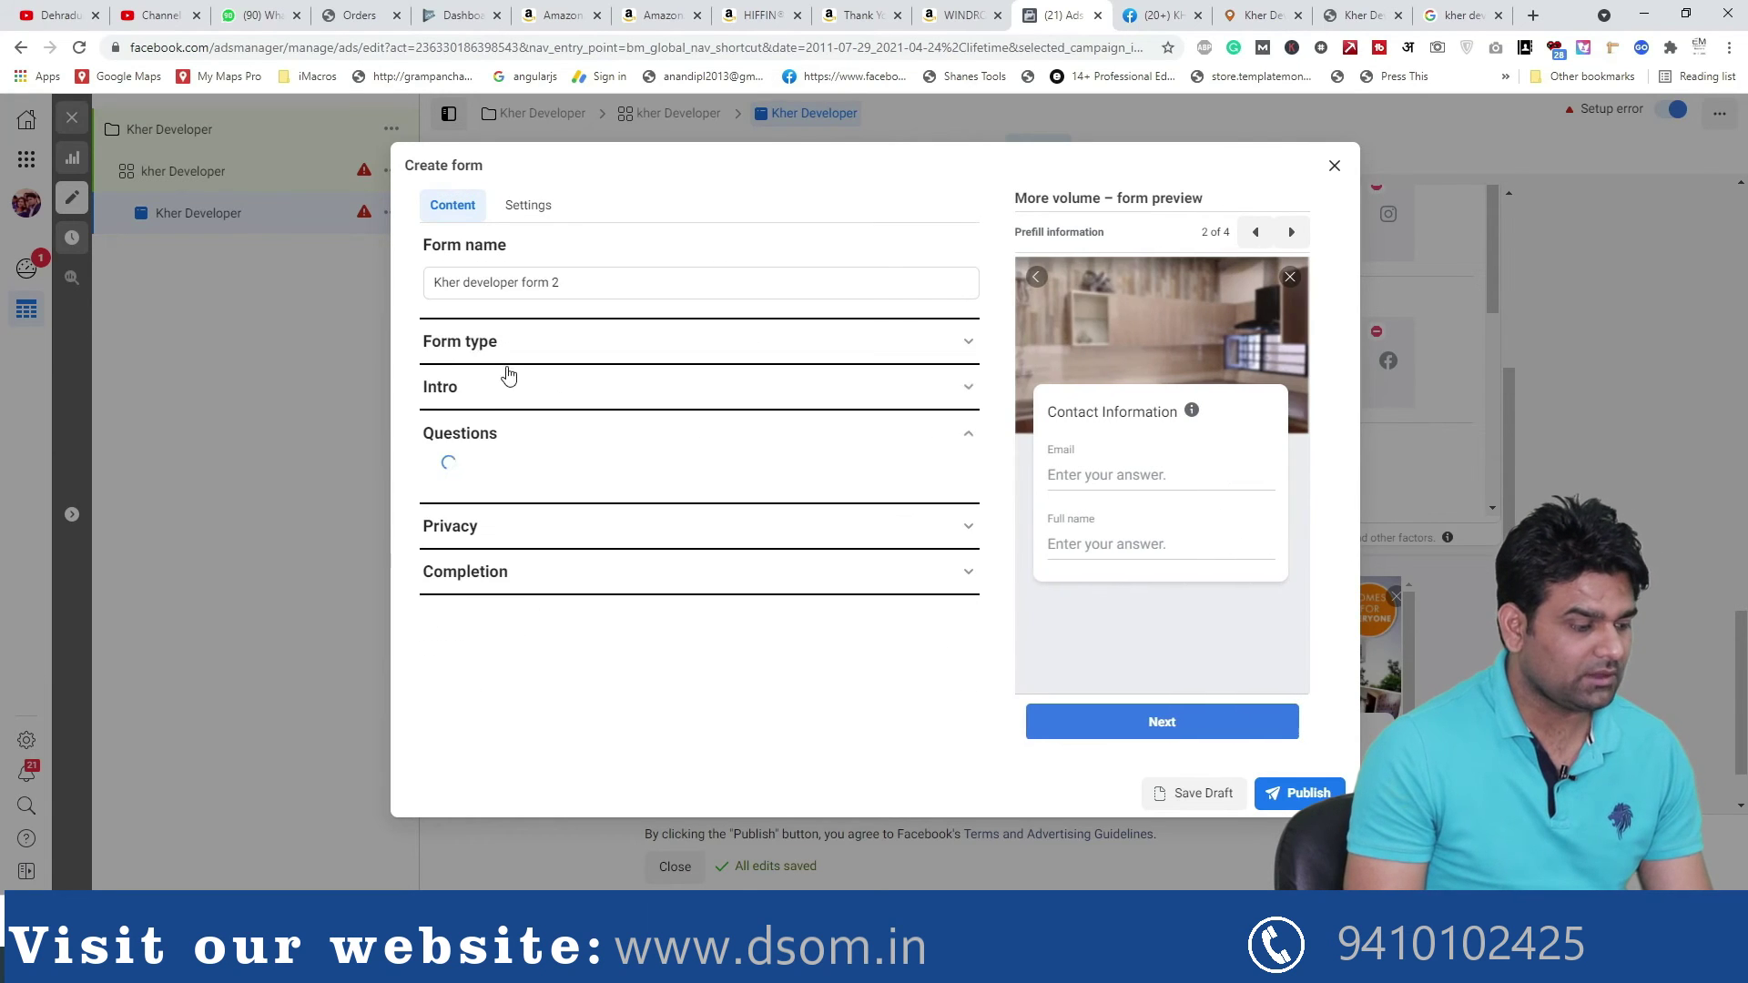
{"action": "left_click", "coordinate": [533, 515]}
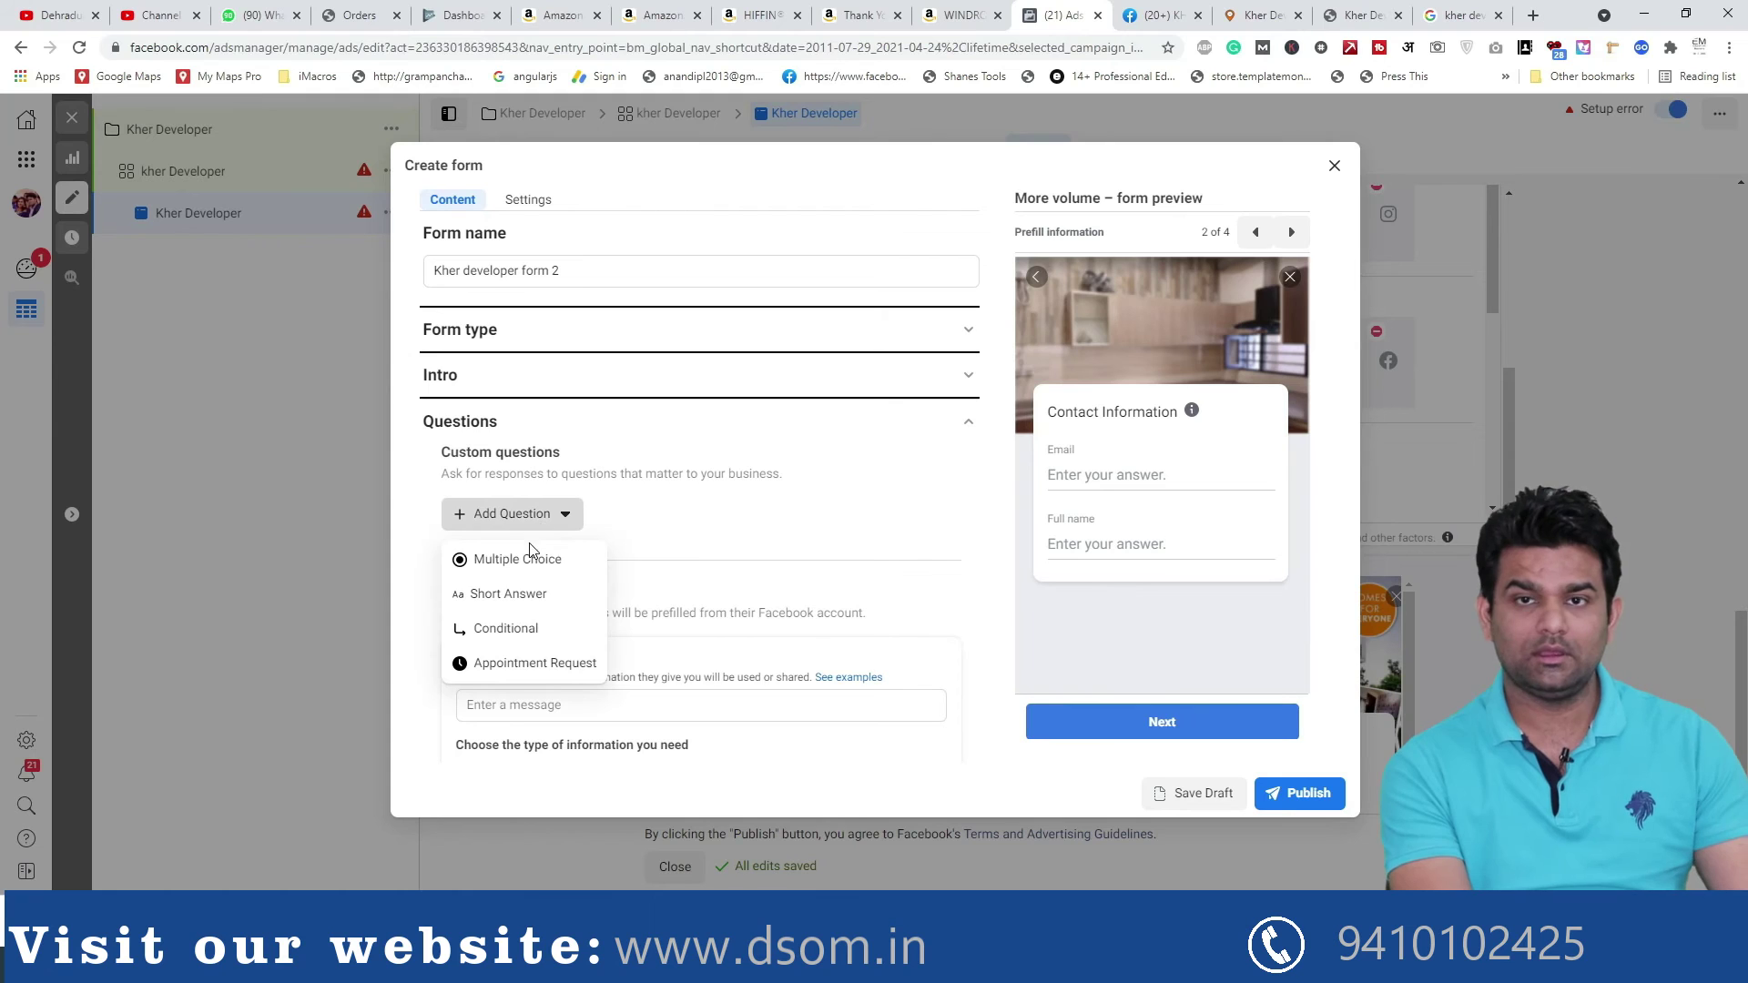
{"action": "left_click", "coordinate": [682, 507]}
{"action": "scroll", "coordinate": [564, 474], "scroll_direction": "down", "scroll_amount": 3}
{"action": "left_click_drag", "start_coordinate": [476, 541], "coordinate": [474, 469]}
Add the Phone number and City contact fields to the prefill questions
{"action": "left_click", "coordinate": [480, 597]}
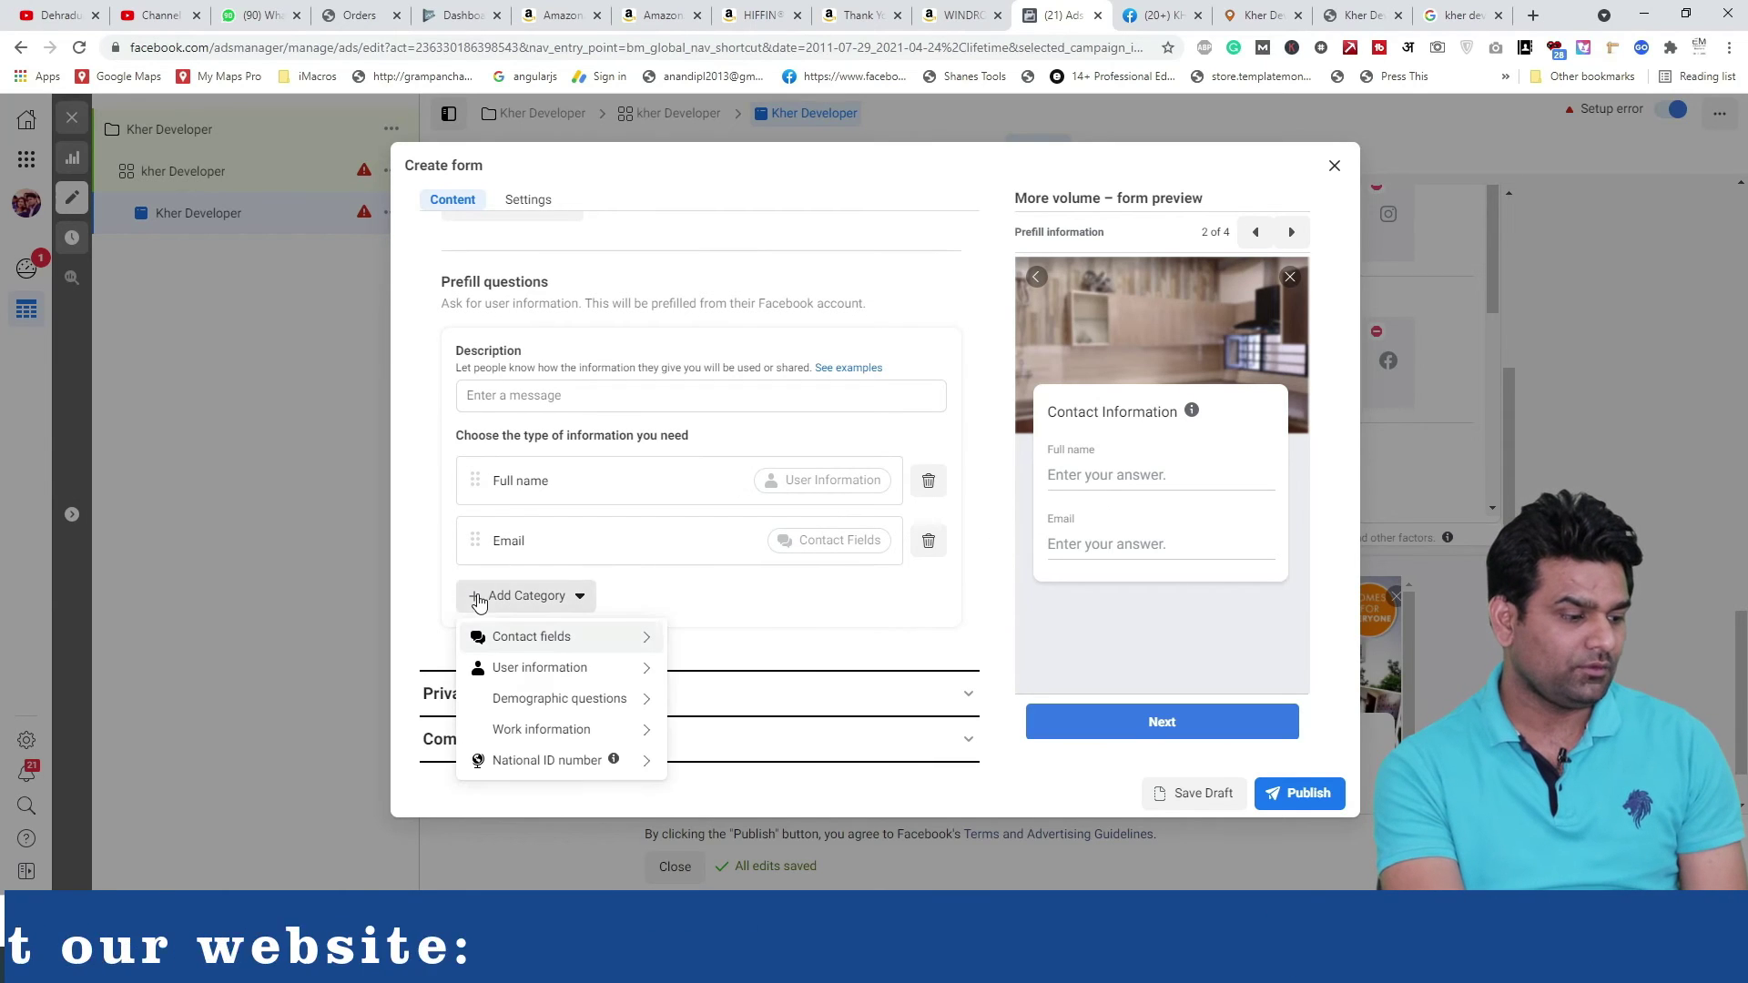
{"action": "mouse_move", "coordinate": [558, 636]}
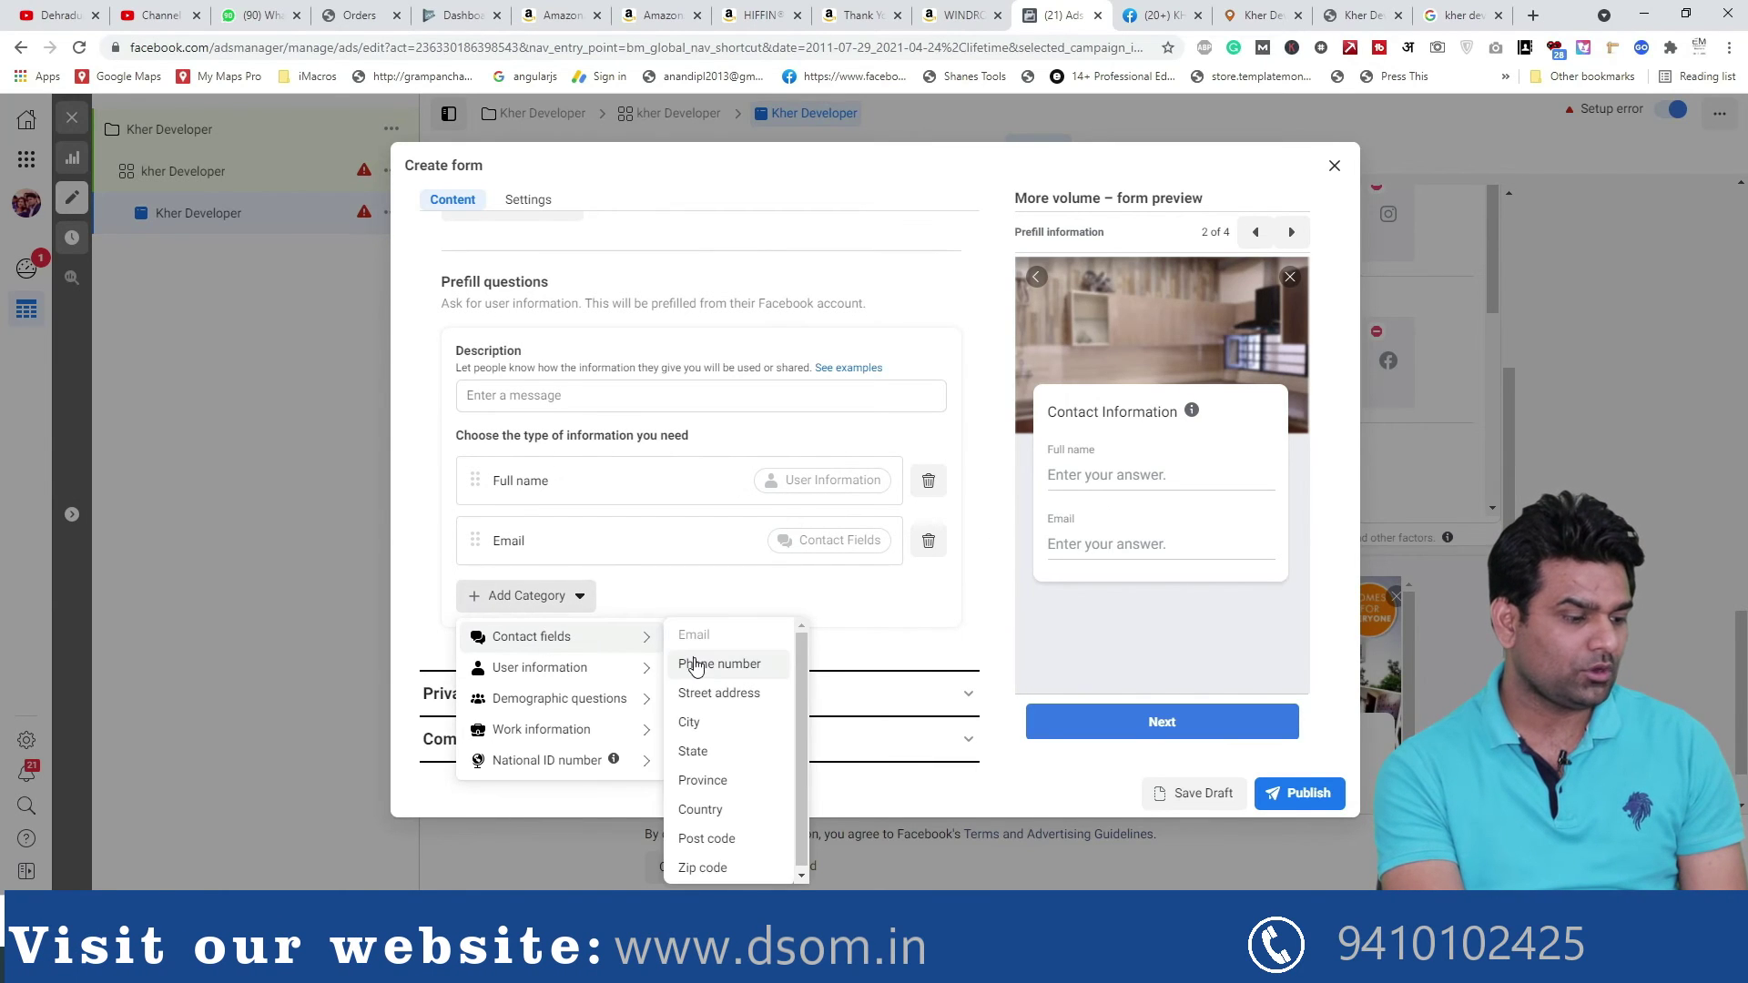
{"action": "left_click", "coordinate": [687, 663]}
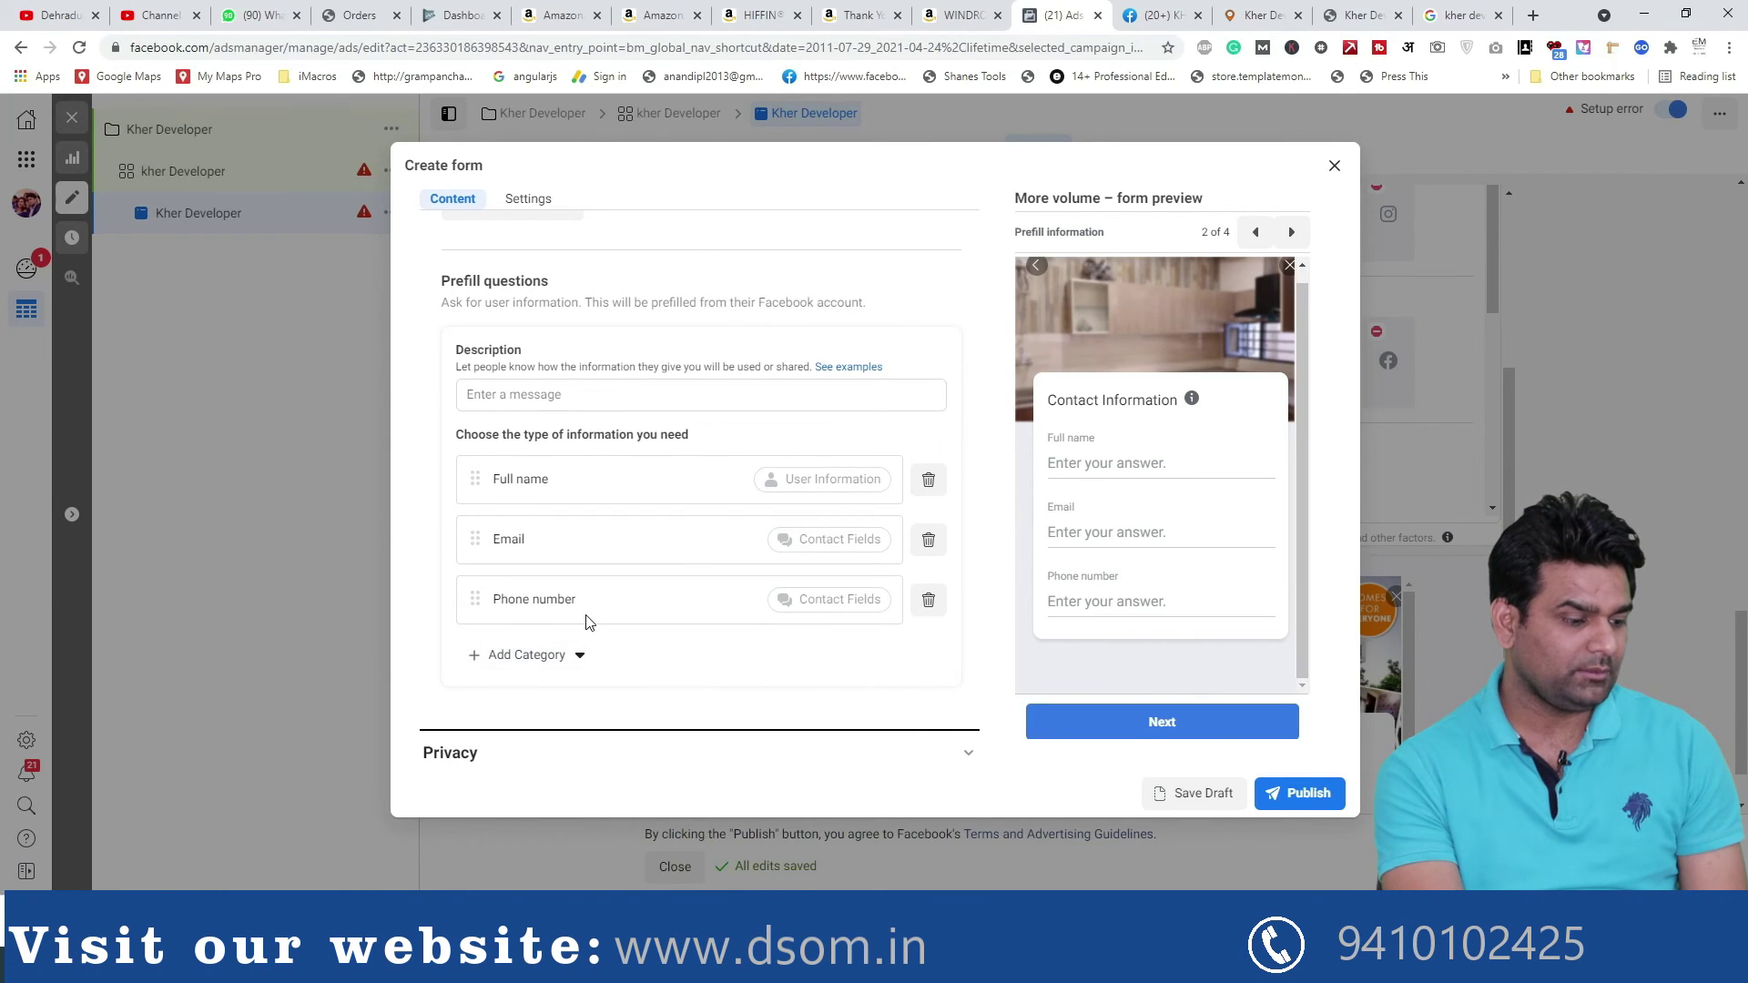
{"action": "left_click", "coordinate": [547, 655]}
{"action": "mouse_move", "coordinate": [601, 700]}
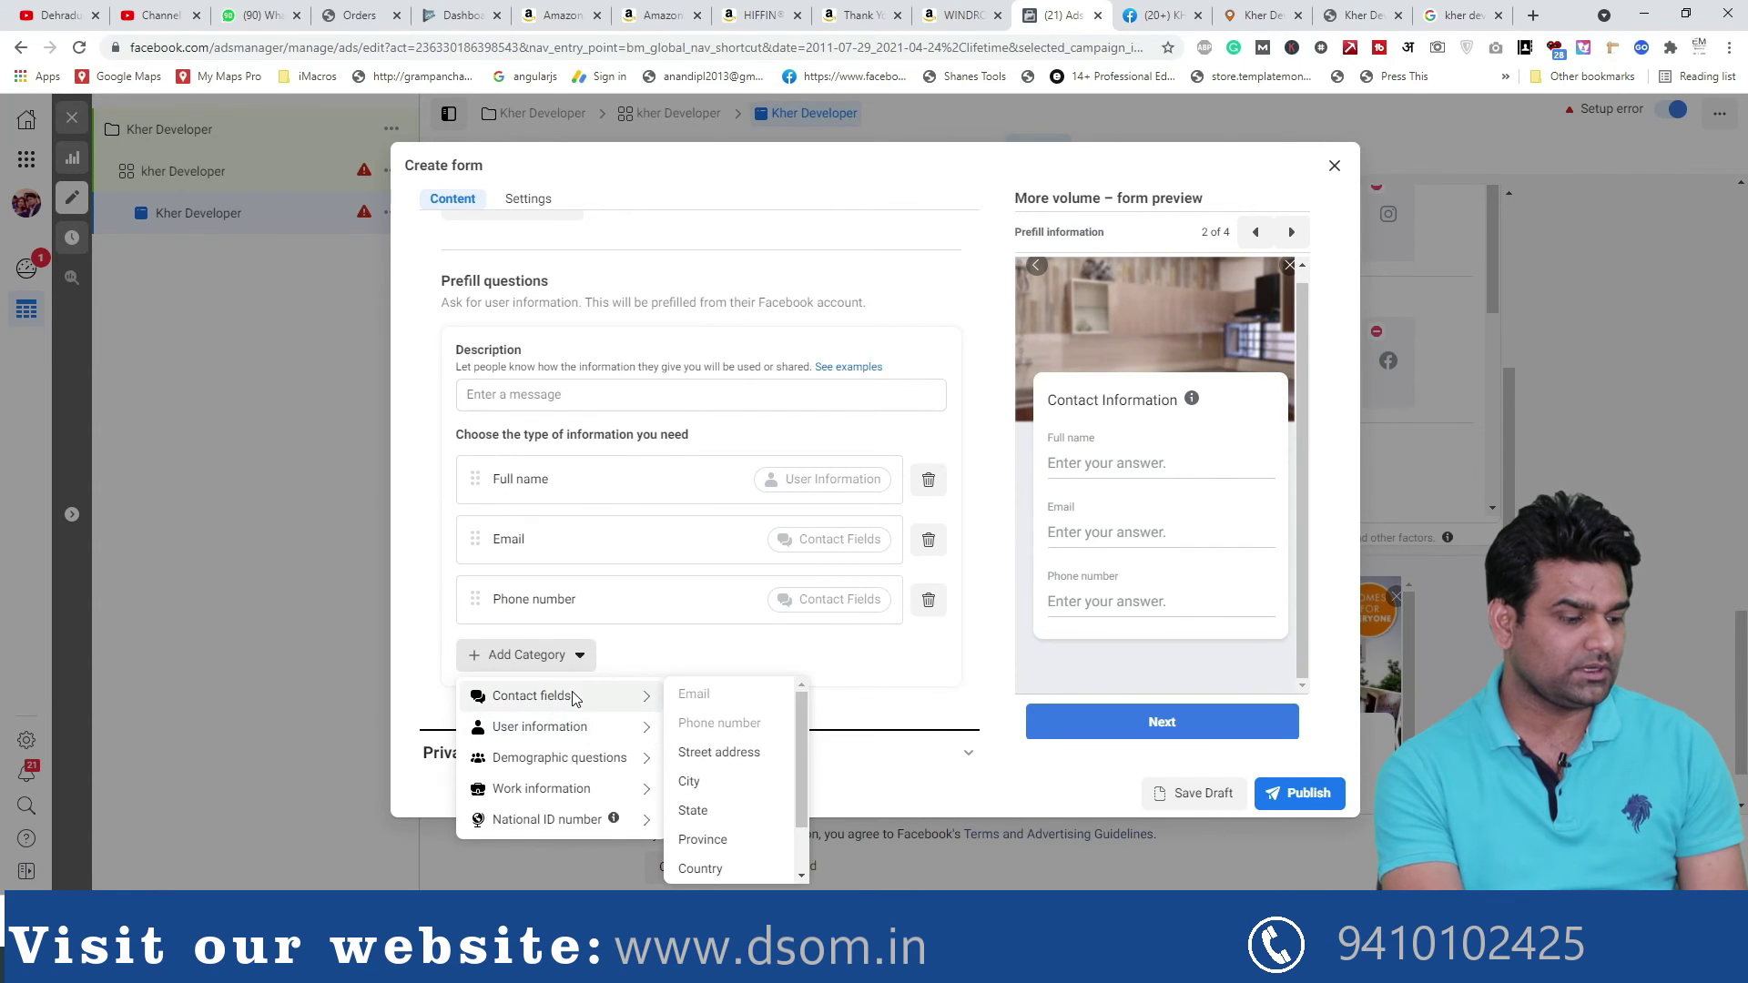
{"action": "left_click", "coordinate": [694, 782]}
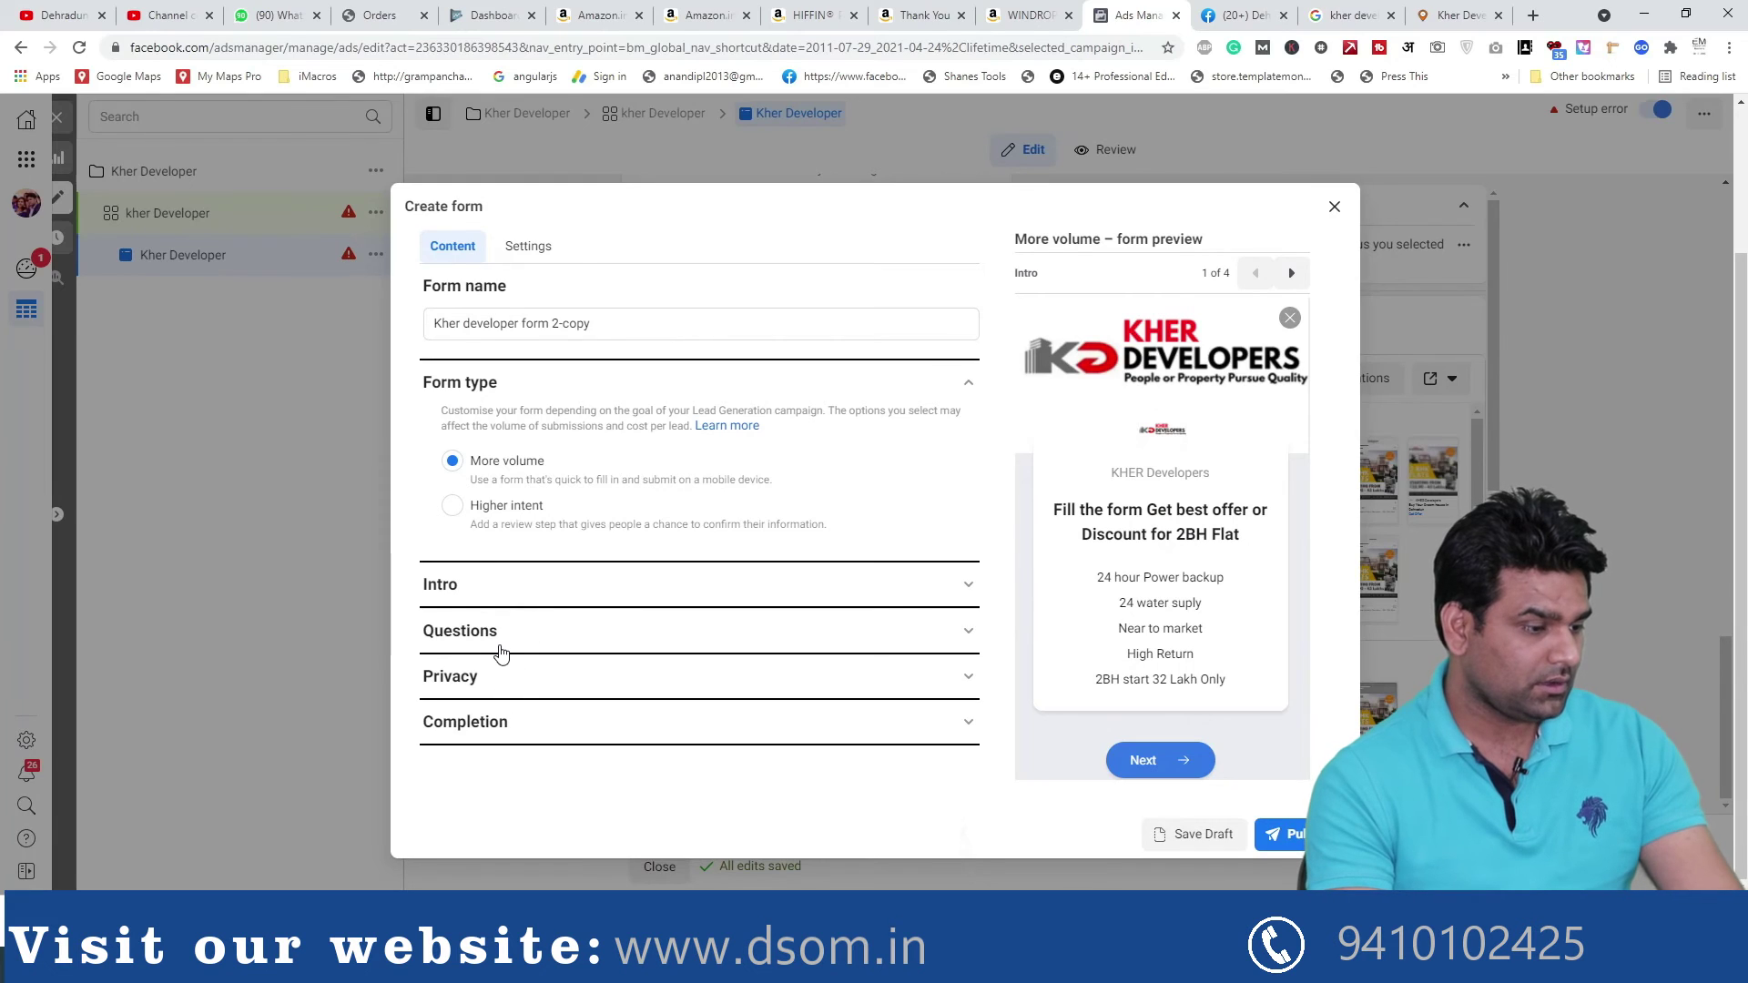
Review the prefill questions, the privacy policy link and the completion message in the form's Questions, Privacy and Completion sections
{"action": "left_click", "coordinate": [638, 323]}
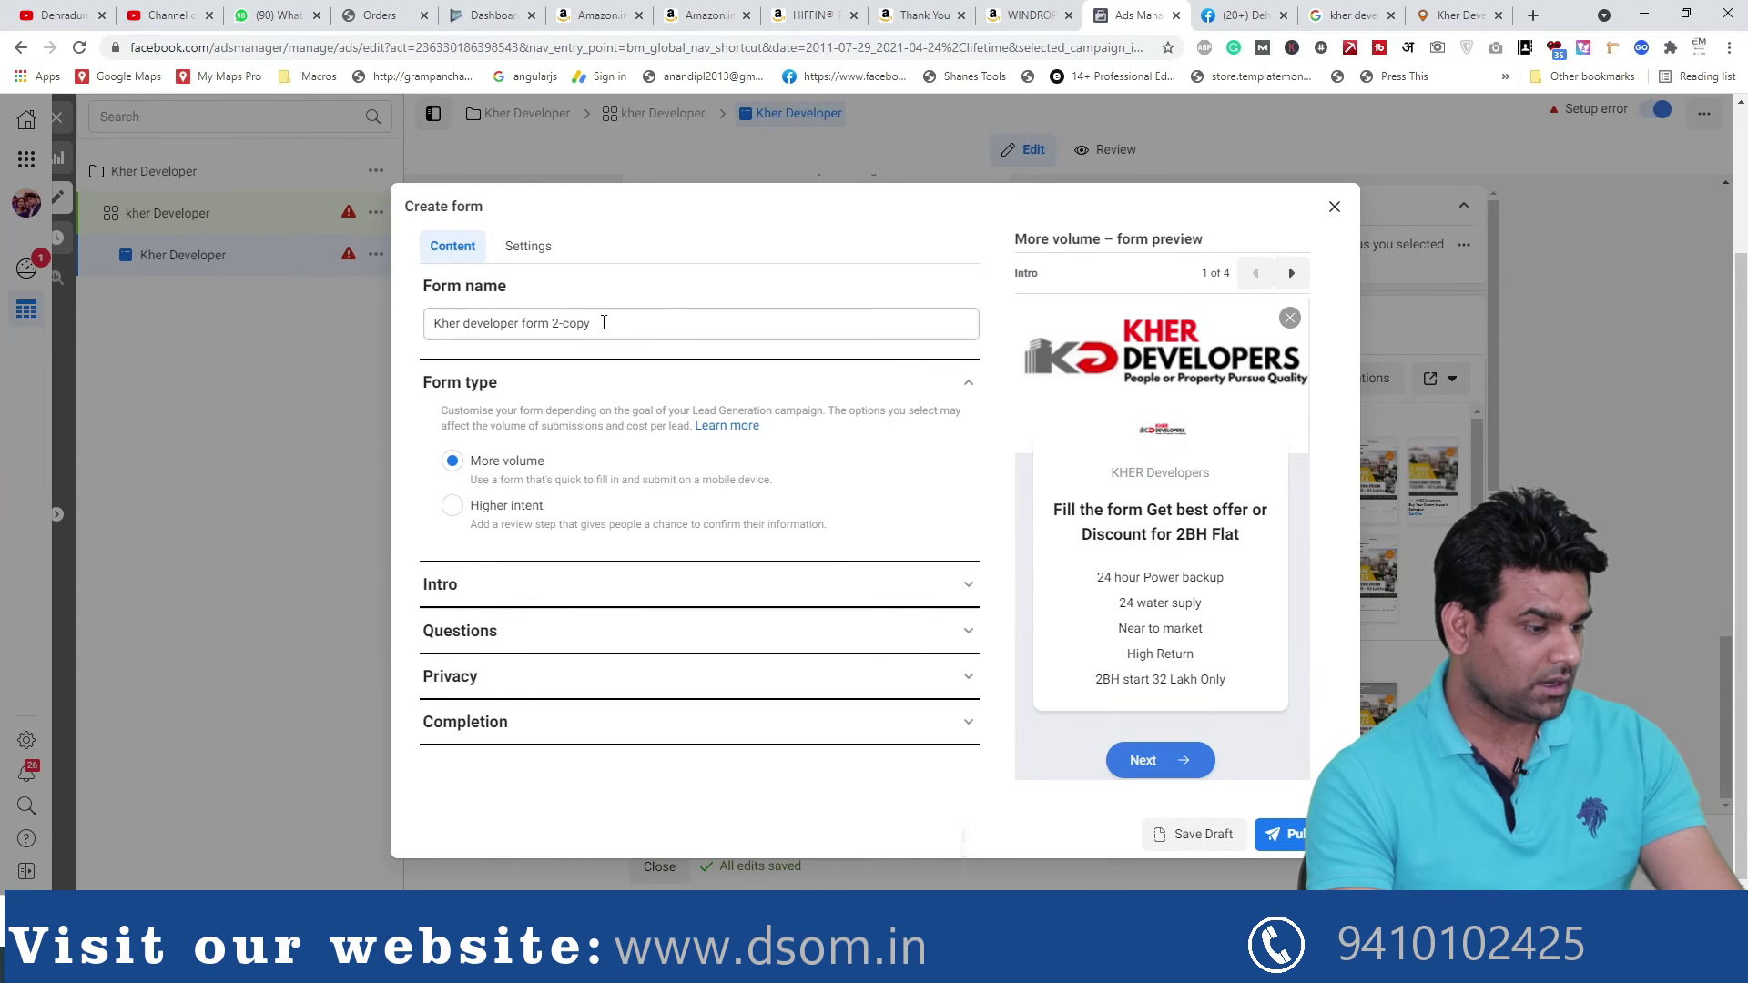
{"action": "left_click", "coordinate": [542, 630]}
{"action": "scroll", "coordinate": [544, 619], "scroll_direction": "down", "scroll_amount": 3}
{"action": "scroll", "coordinate": [545, 619], "scroll_direction": "down", "scroll_amount": 2}
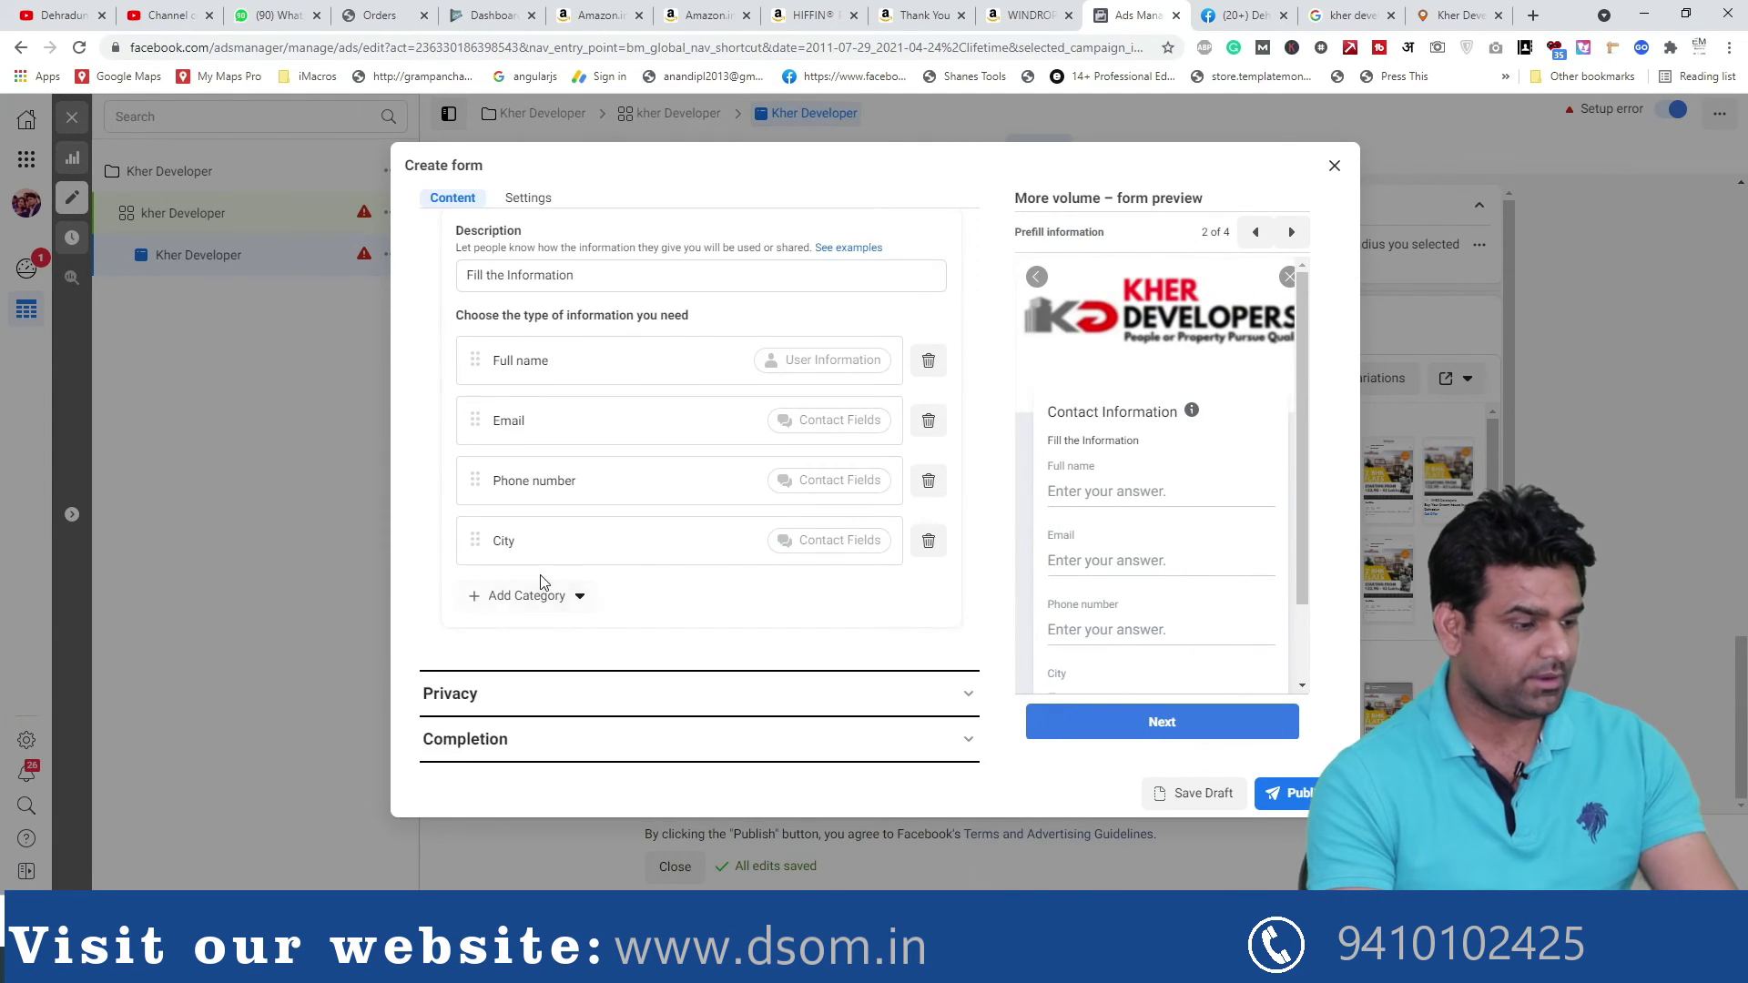
{"action": "left_click", "coordinate": [514, 692]}
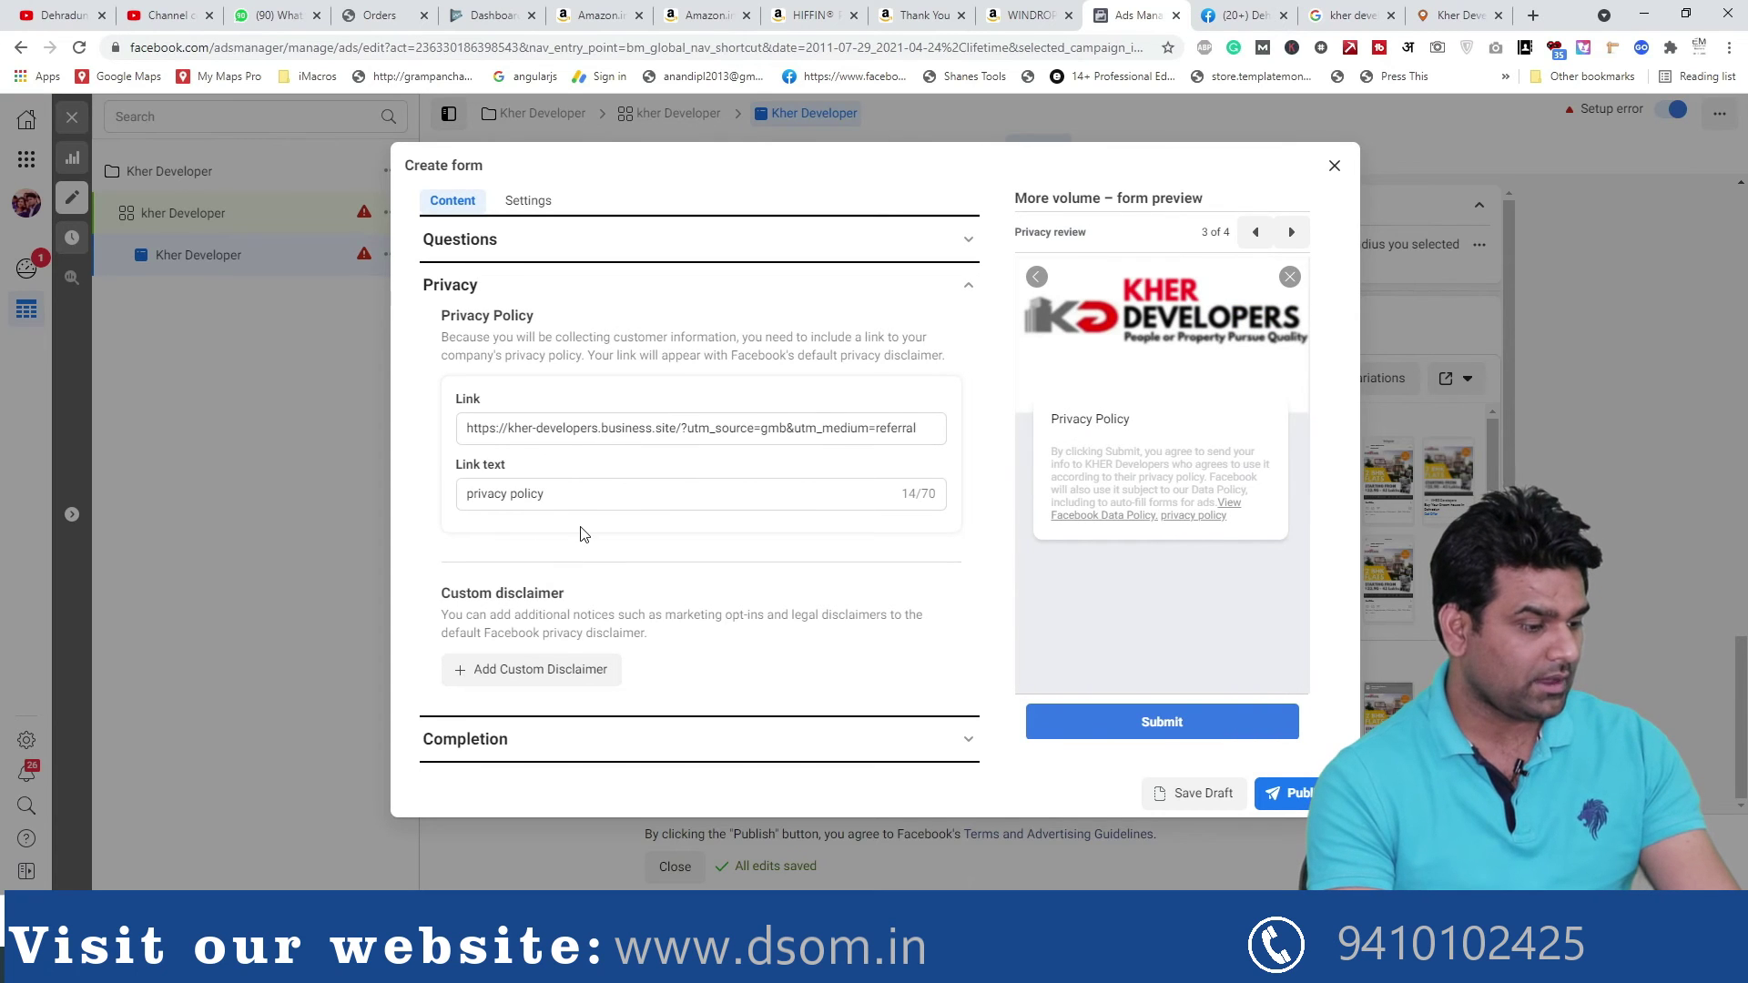
{"action": "left_click", "coordinate": [517, 742]}
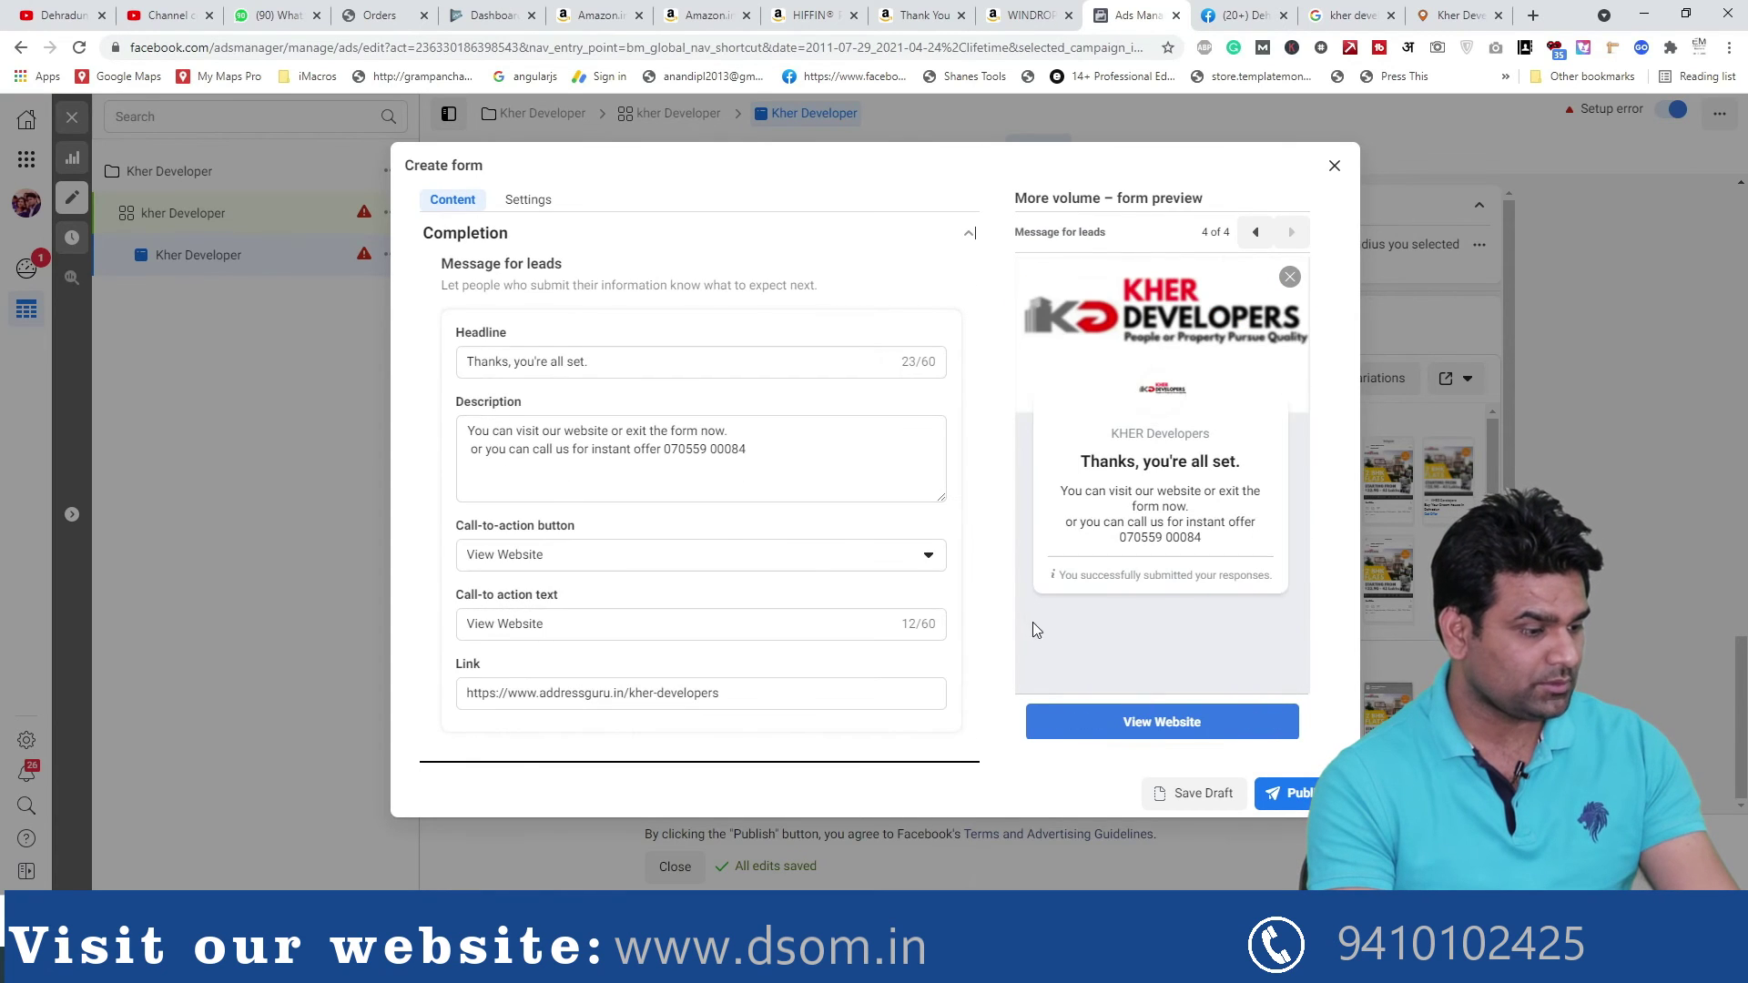
Recheck the completion message's description and the privacy policy settings, and page the form preview back to the Intro
{"action": "scroll", "coordinate": [538, 637], "scroll_direction": "up", "scroll_amount": 2}
{"action": "left_click", "coordinate": [472, 632]}
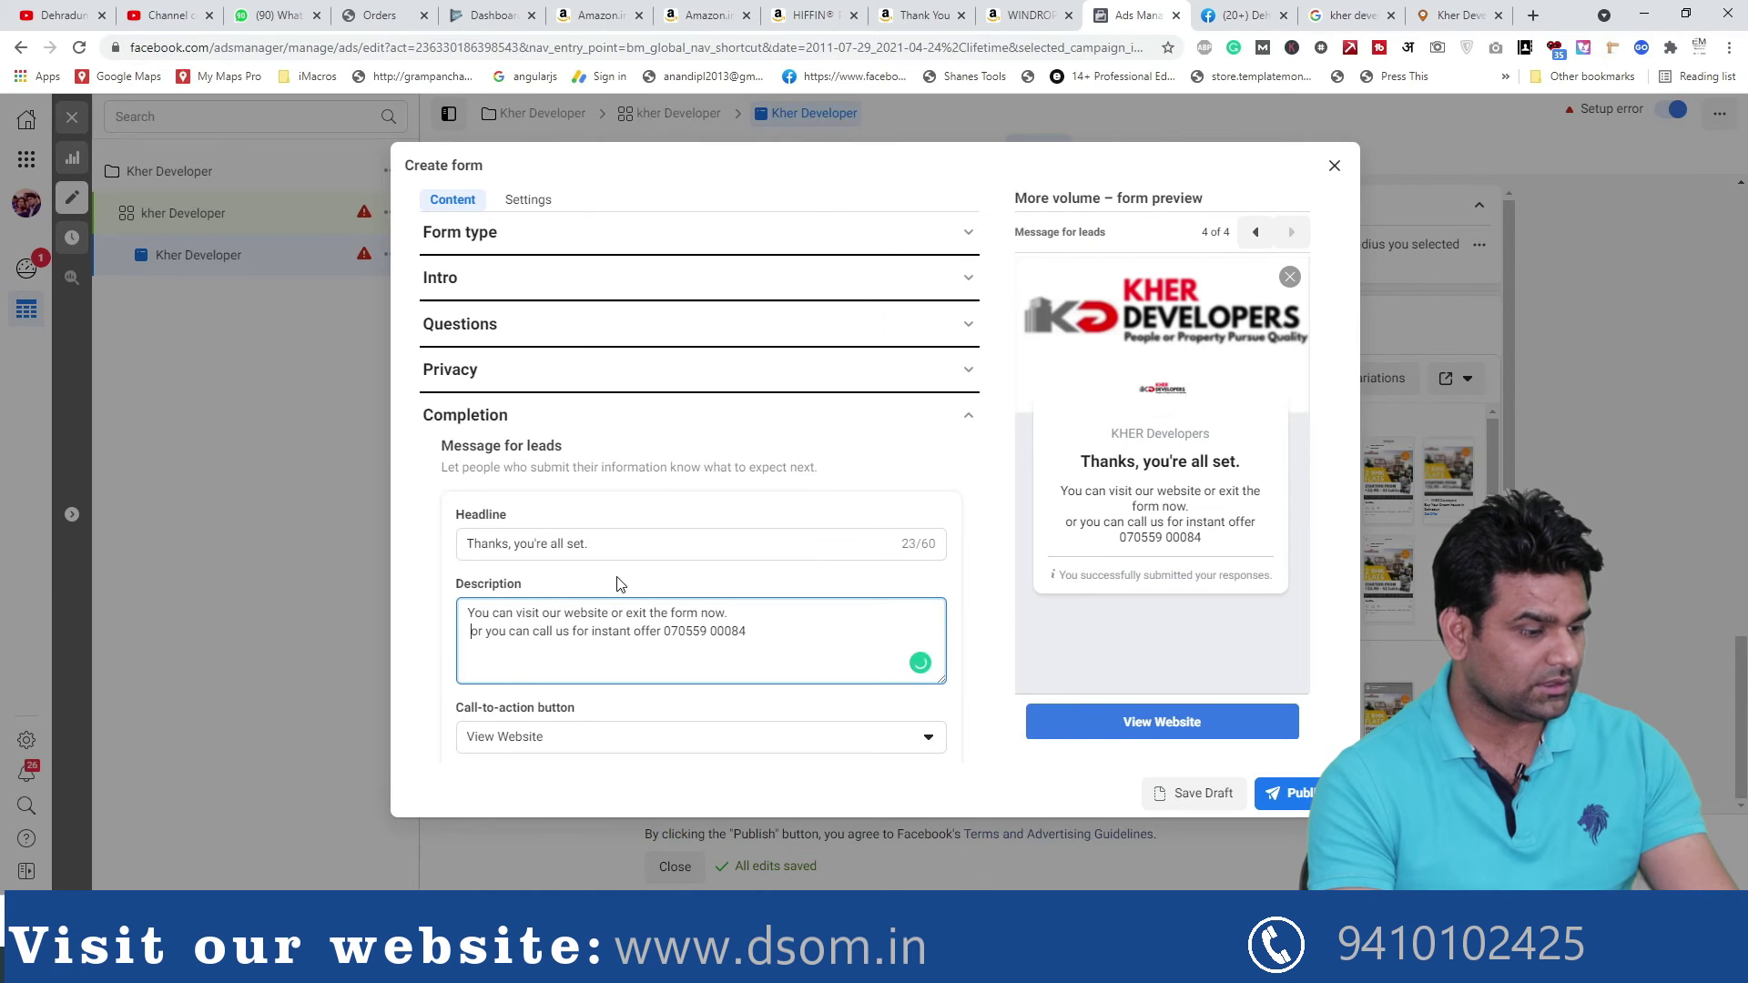
{"action": "left_click", "coordinate": [757, 640]}
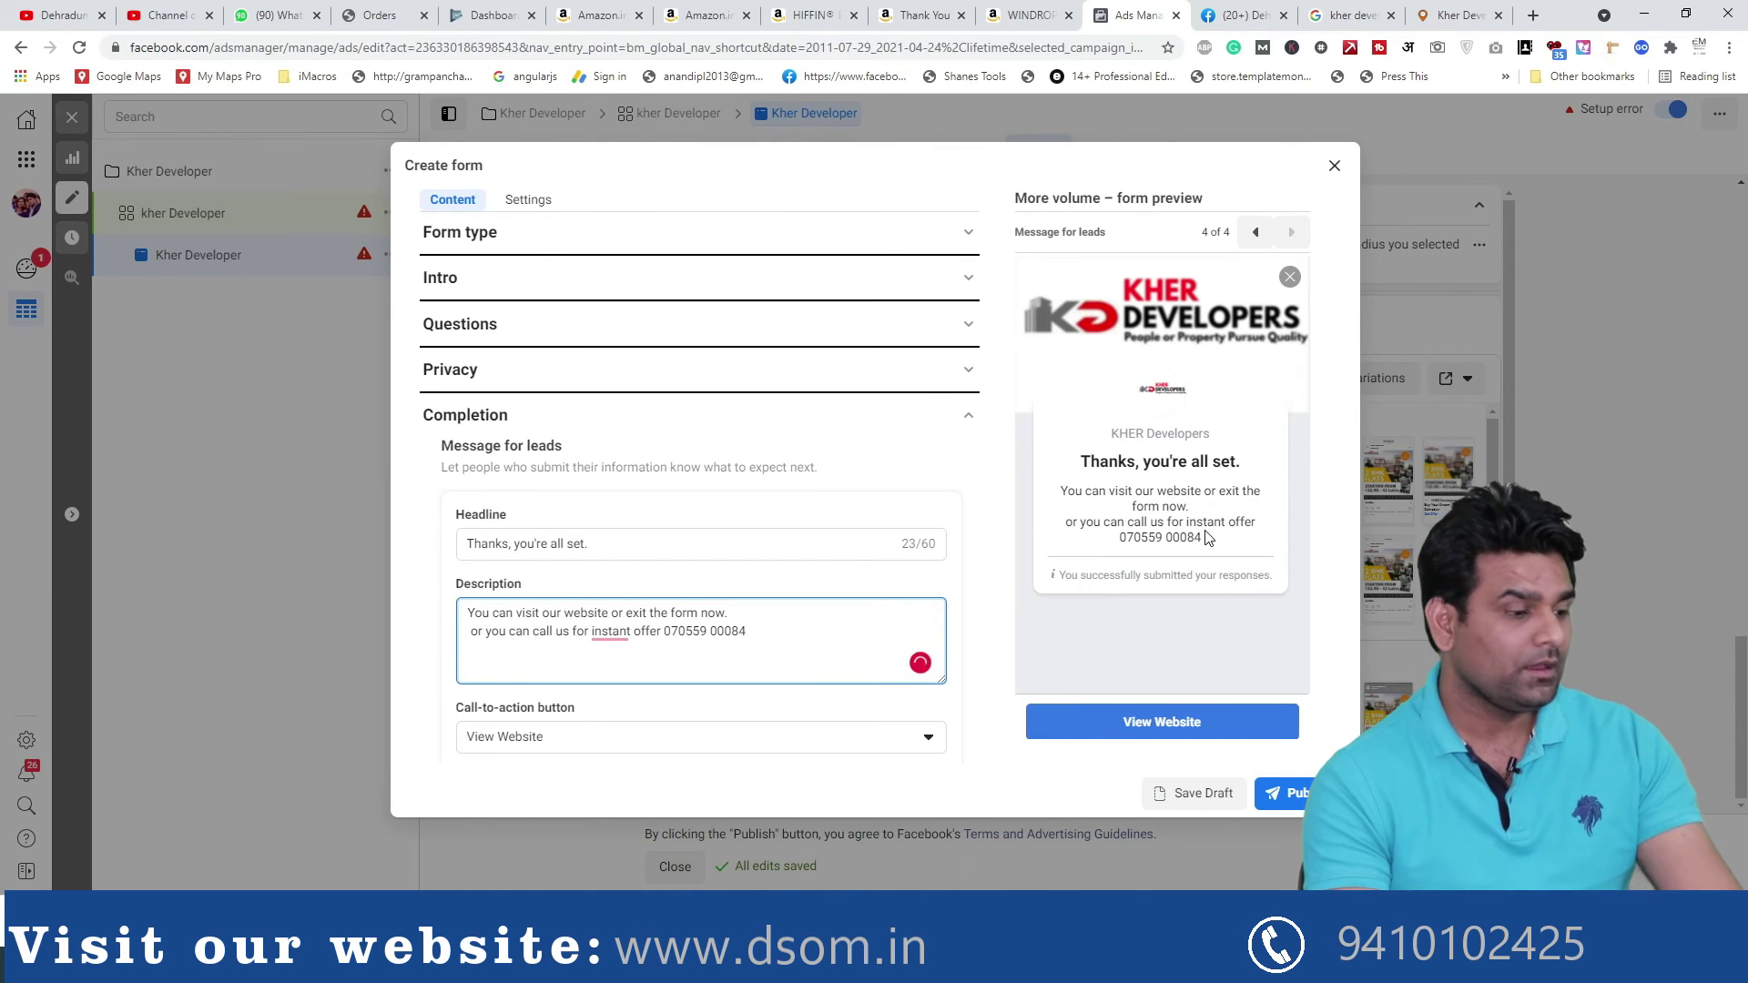
{"action": "scroll", "coordinate": [683, 582], "scroll_direction": "up", "scroll_amount": 1}
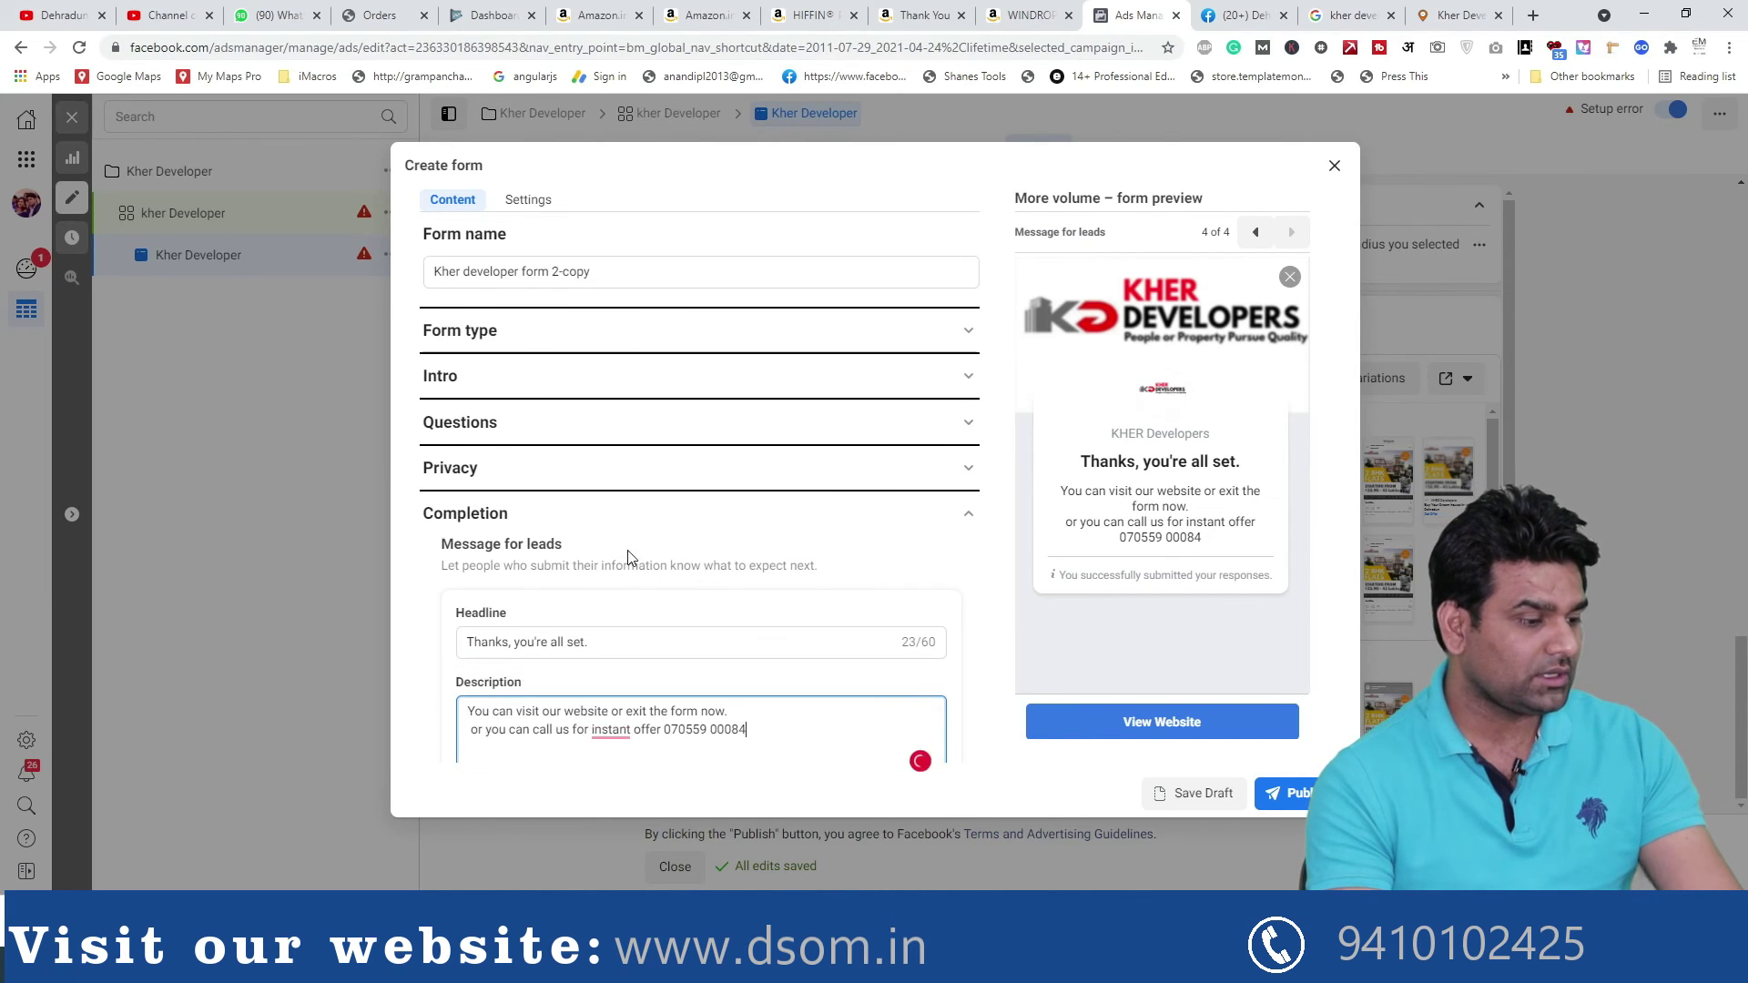
{"action": "left_click", "coordinate": [508, 469]}
{"action": "scroll", "coordinate": [582, 637], "scroll_direction": "down", "scroll_amount": 2}
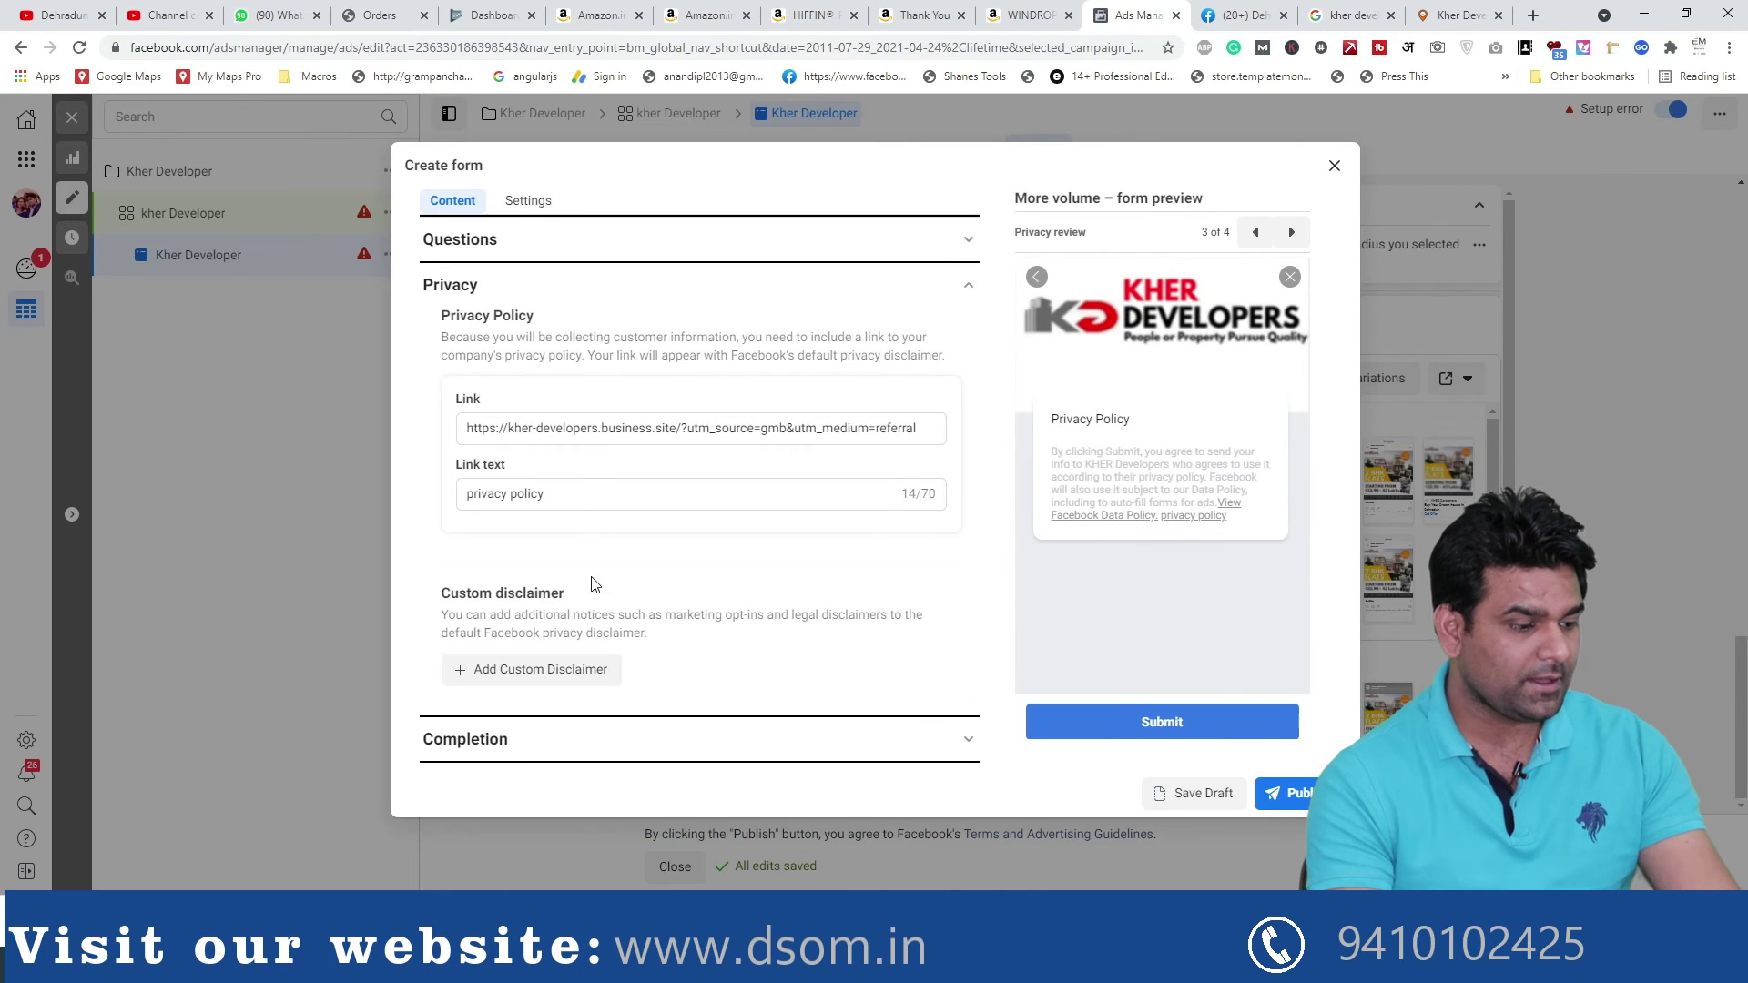
{"action": "left_click", "coordinate": [541, 734]}
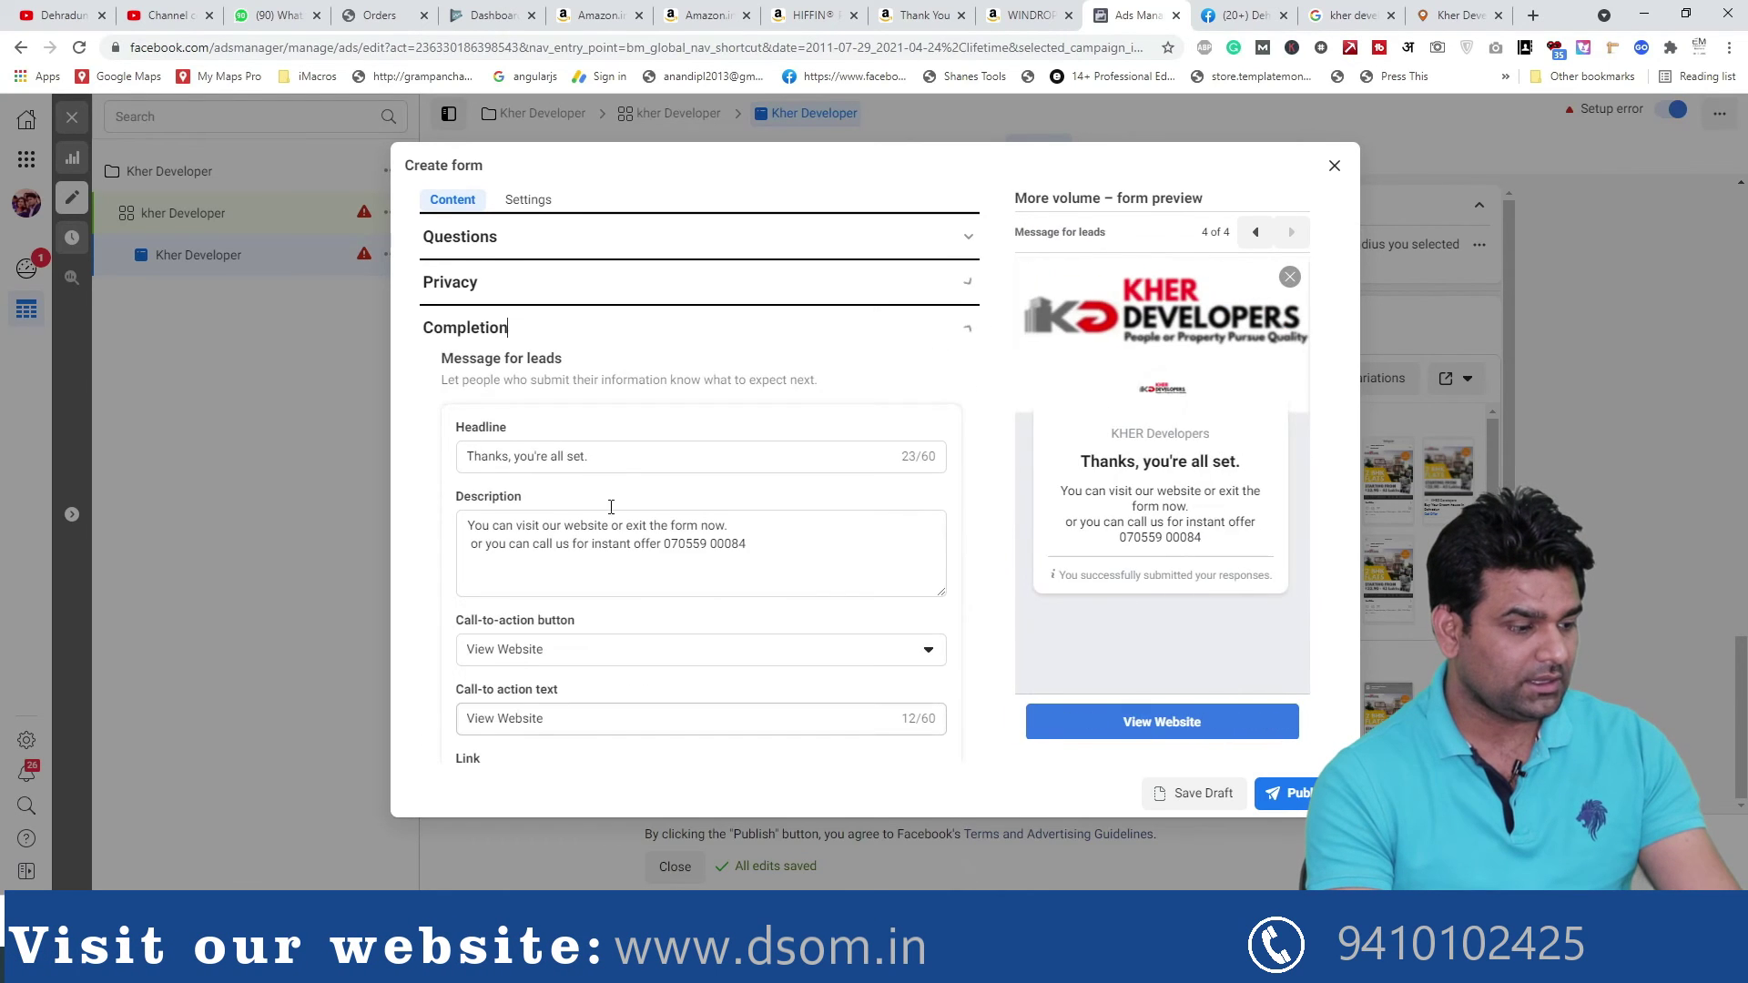
{"action": "scroll", "coordinate": [510, 628], "scroll_direction": "down", "scroll_amount": 1}
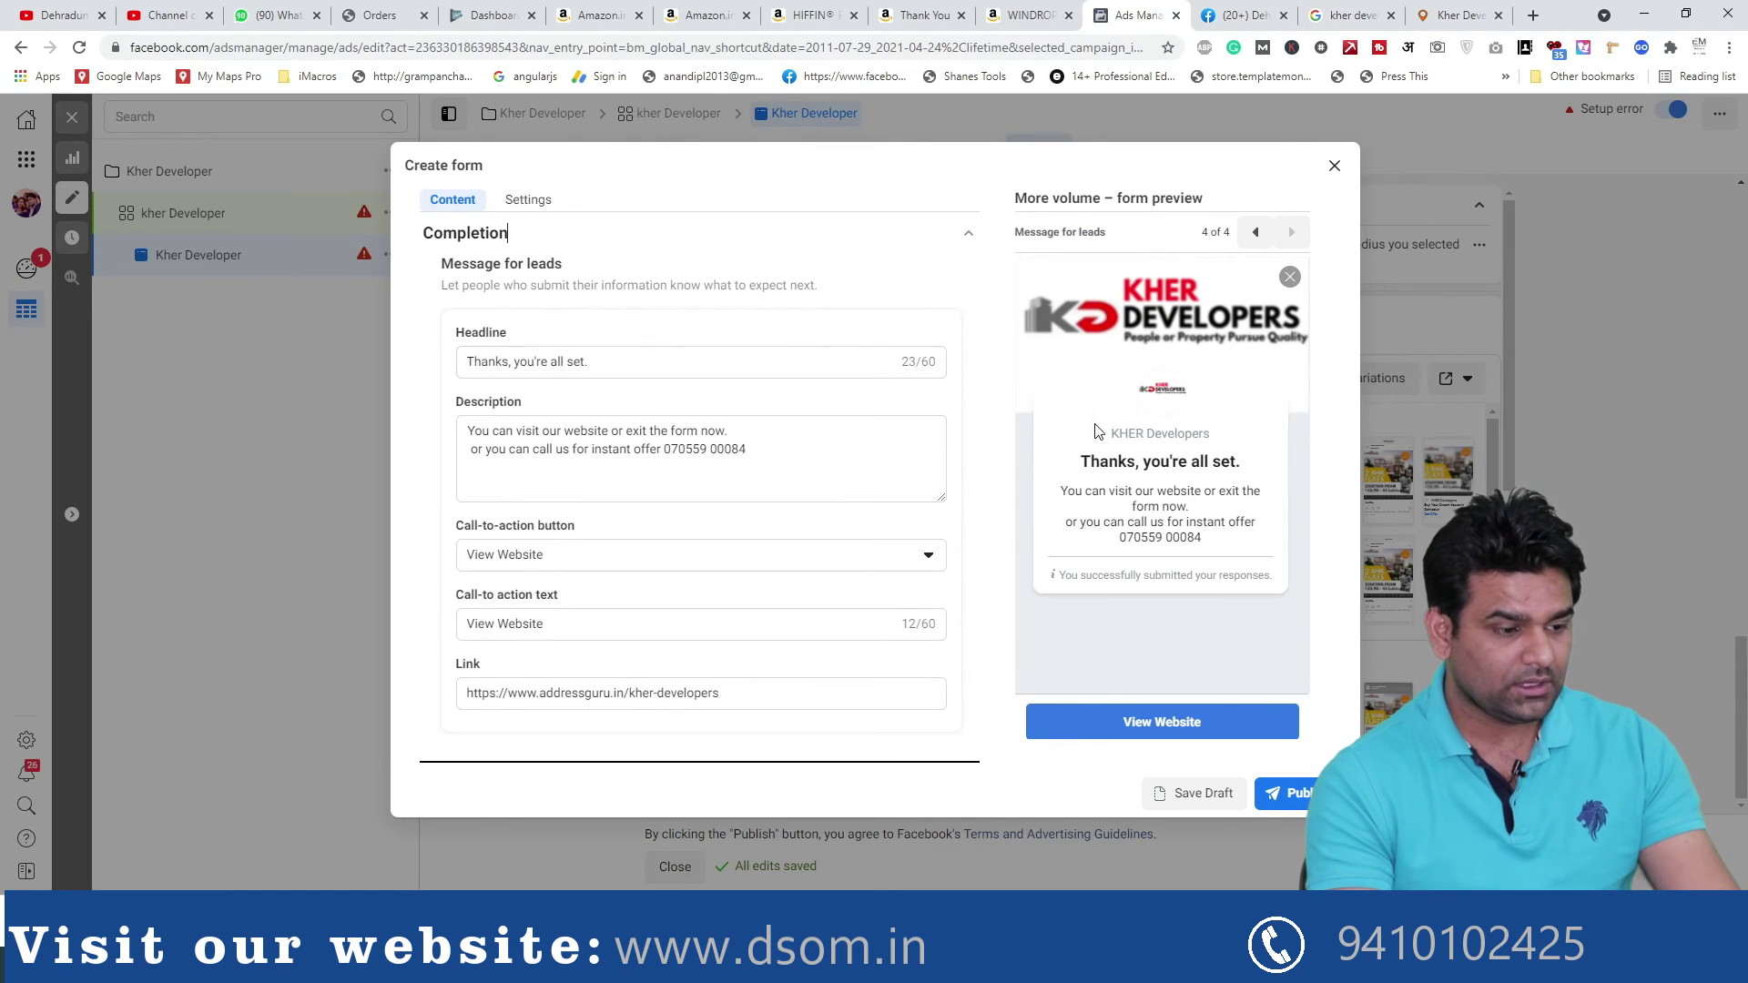
{"action": "left_click", "coordinate": [1259, 233]}
{"action": "left_click", "coordinate": [1259, 233]}
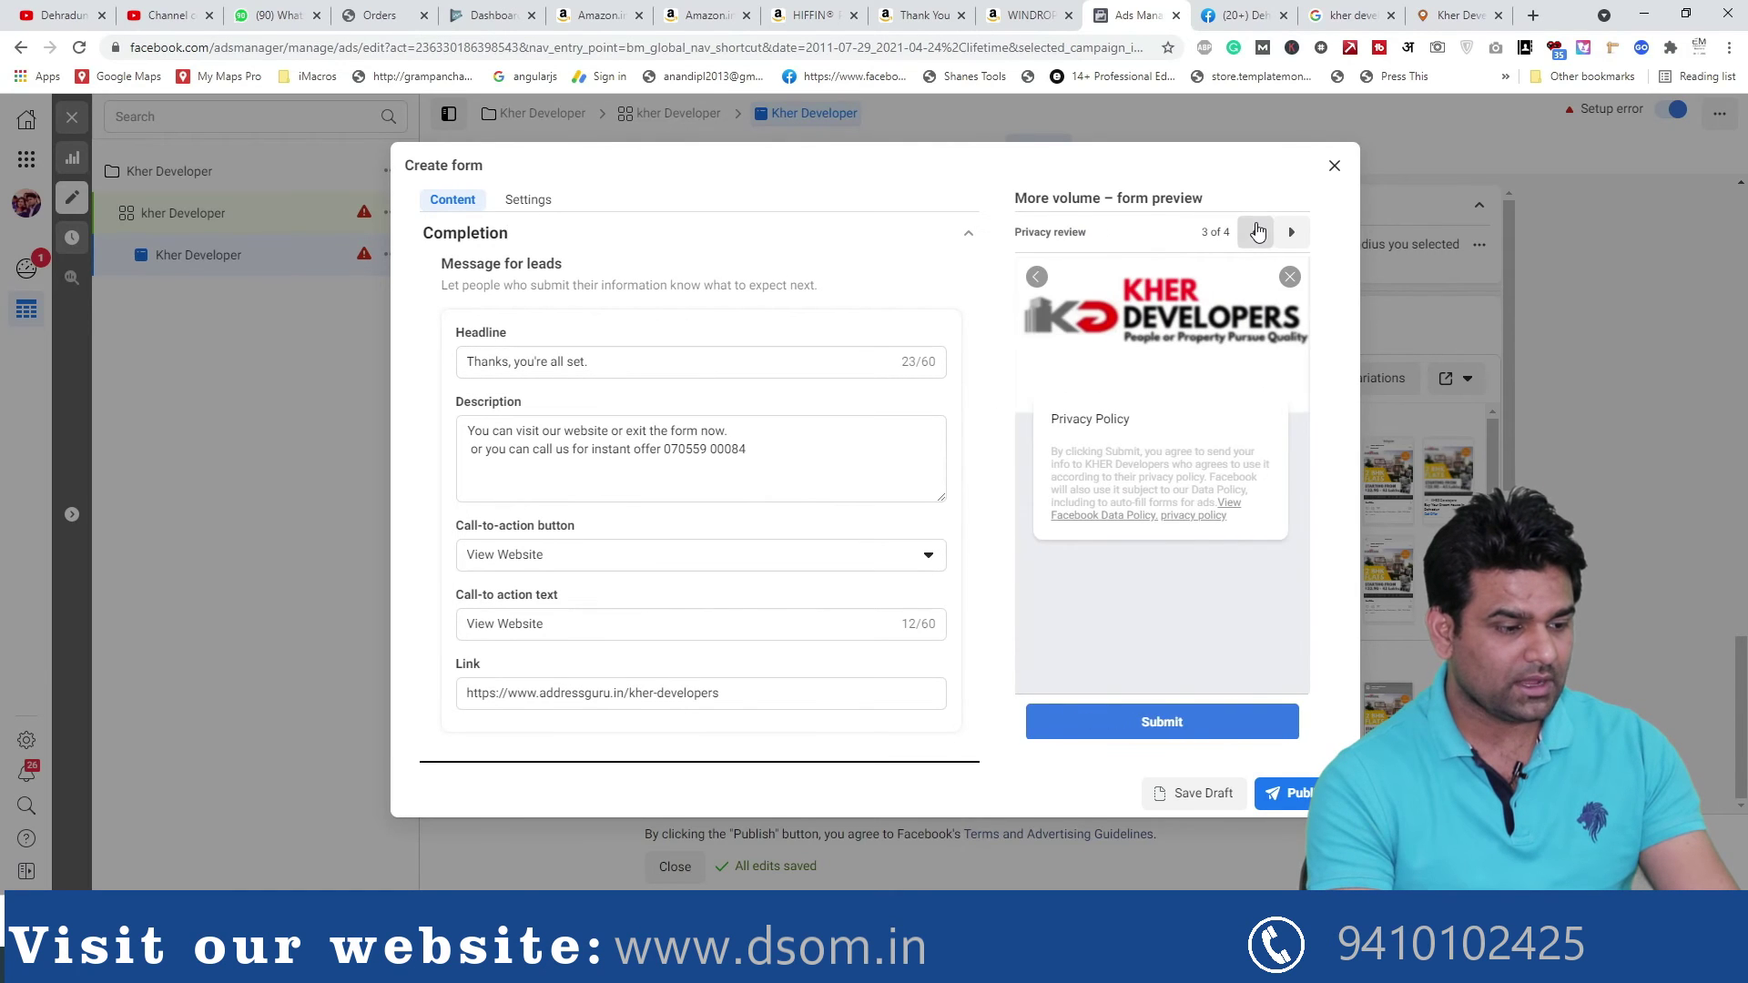
{"action": "left_click", "coordinate": [1260, 232]}
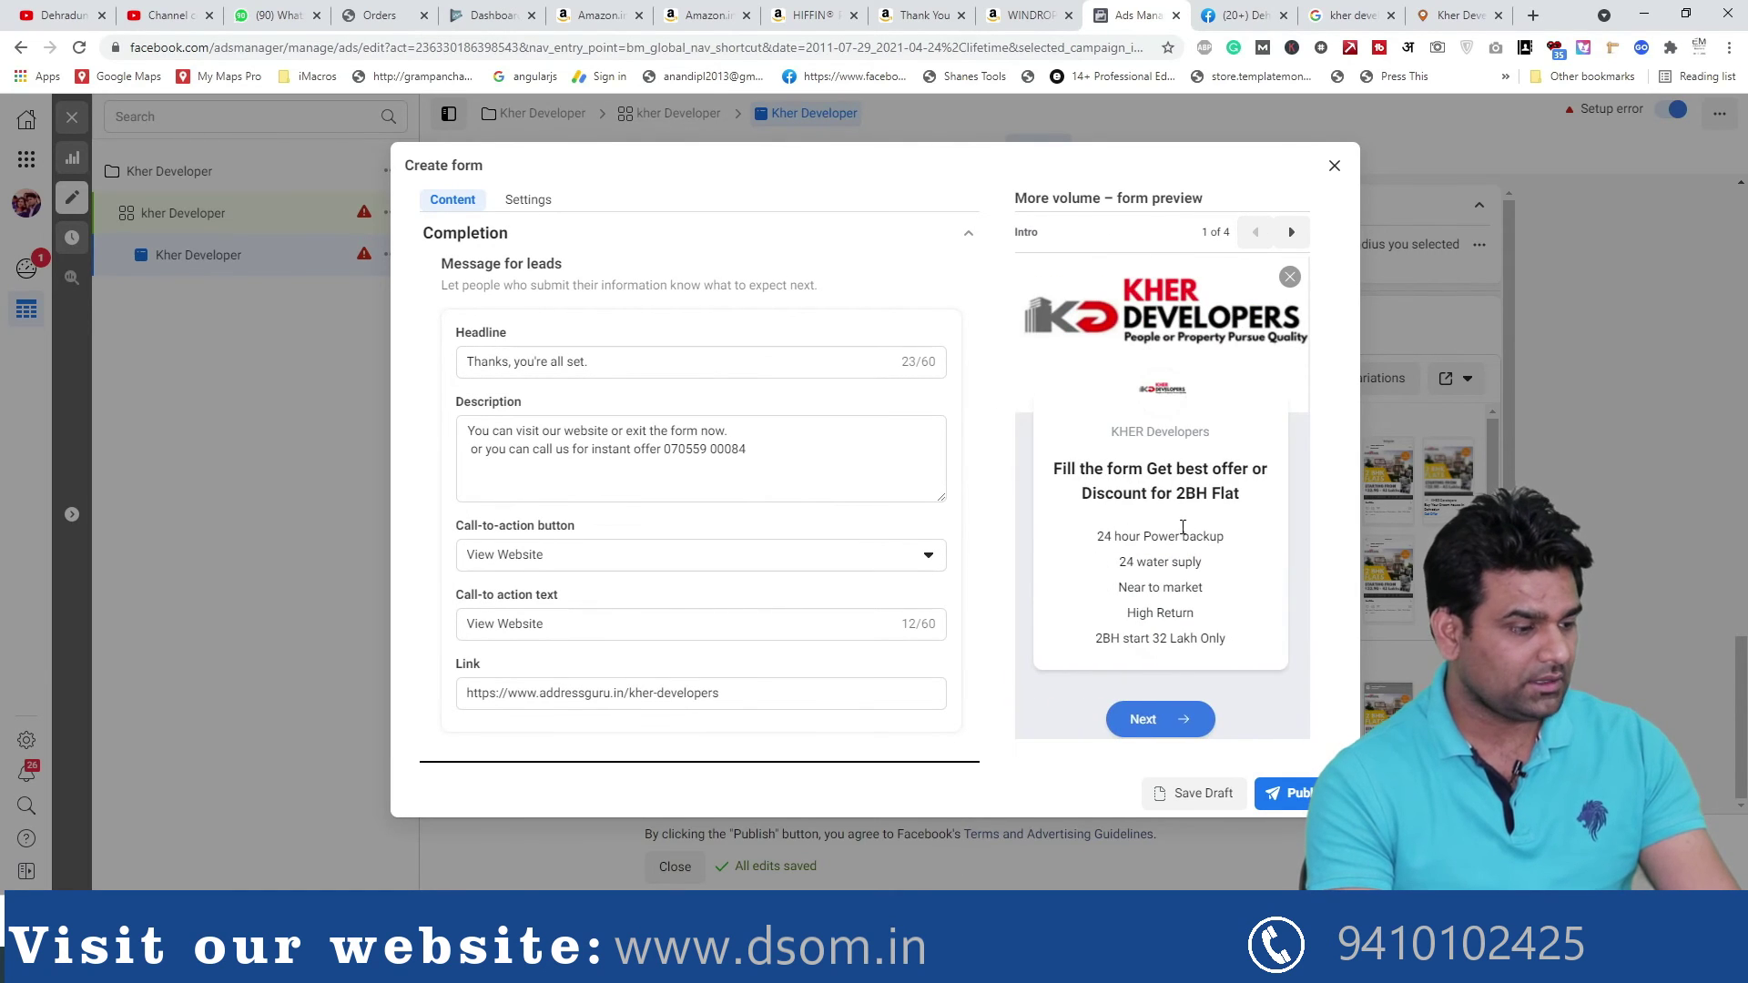
Add the line "ready to Move" at the end of the greeting description in the form's Intro section
{"action": "scroll", "coordinate": [763, 620], "scroll_direction": "up", "scroll_amount": 3}
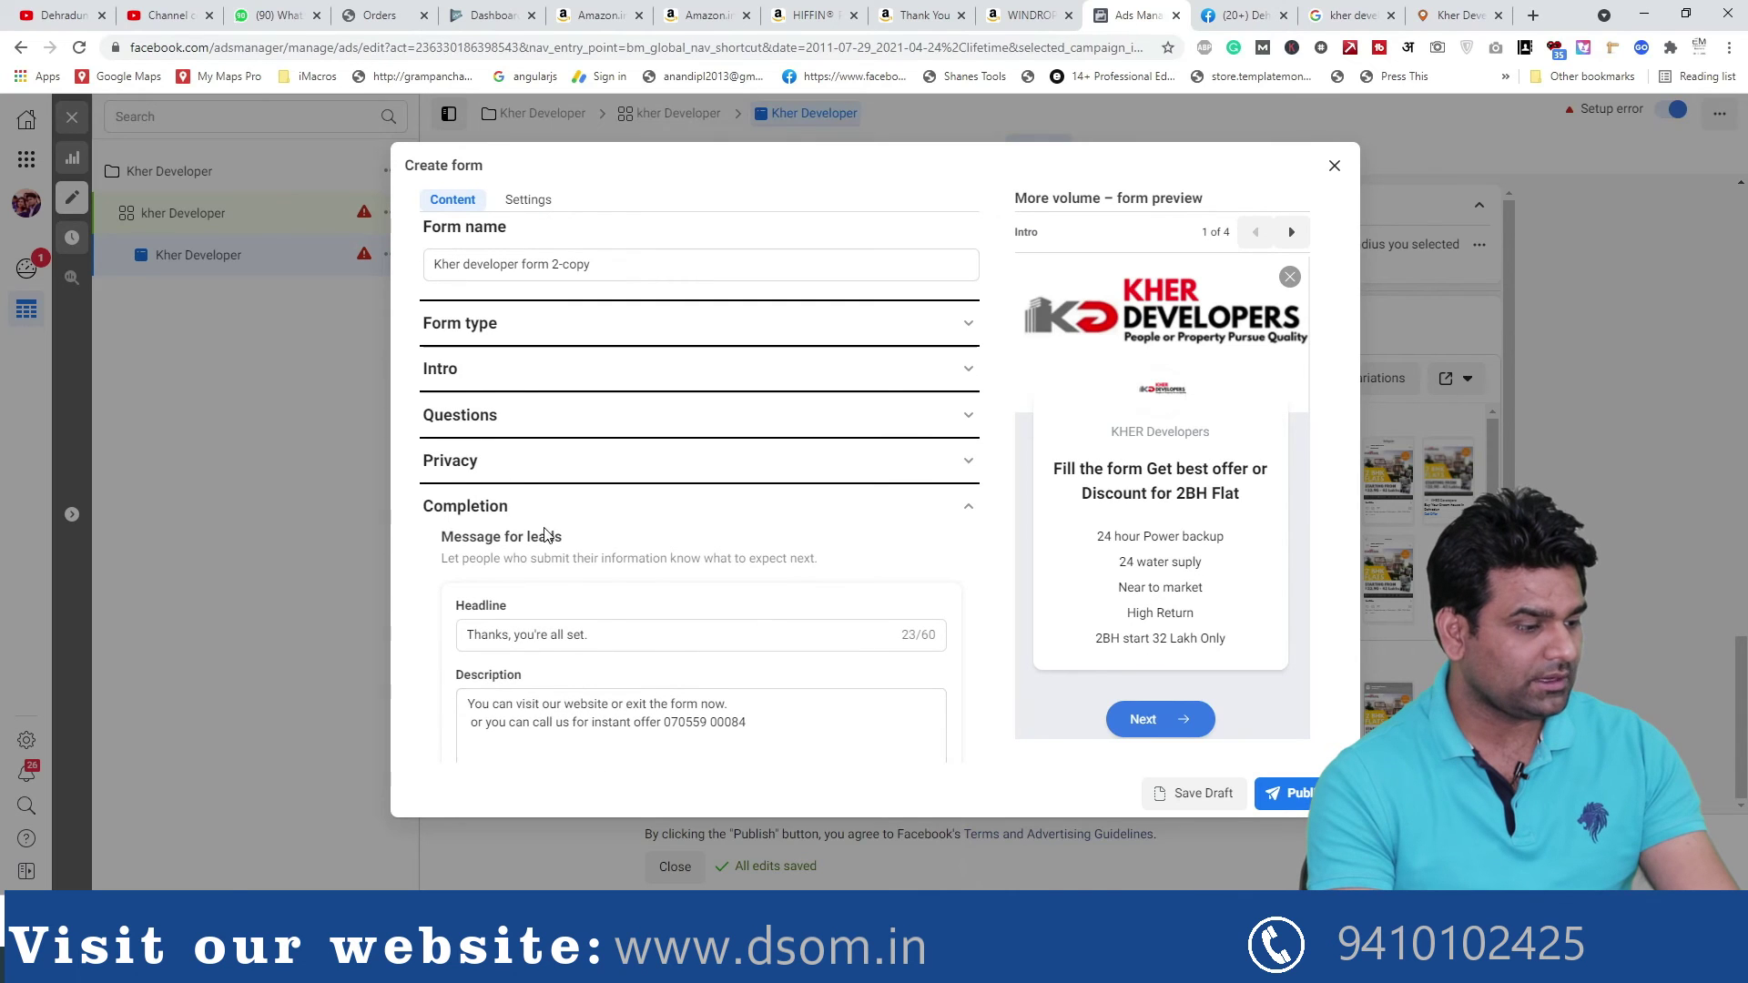
{"action": "left_click", "coordinate": [477, 417]}
{"action": "left_click", "coordinate": [535, 363]}
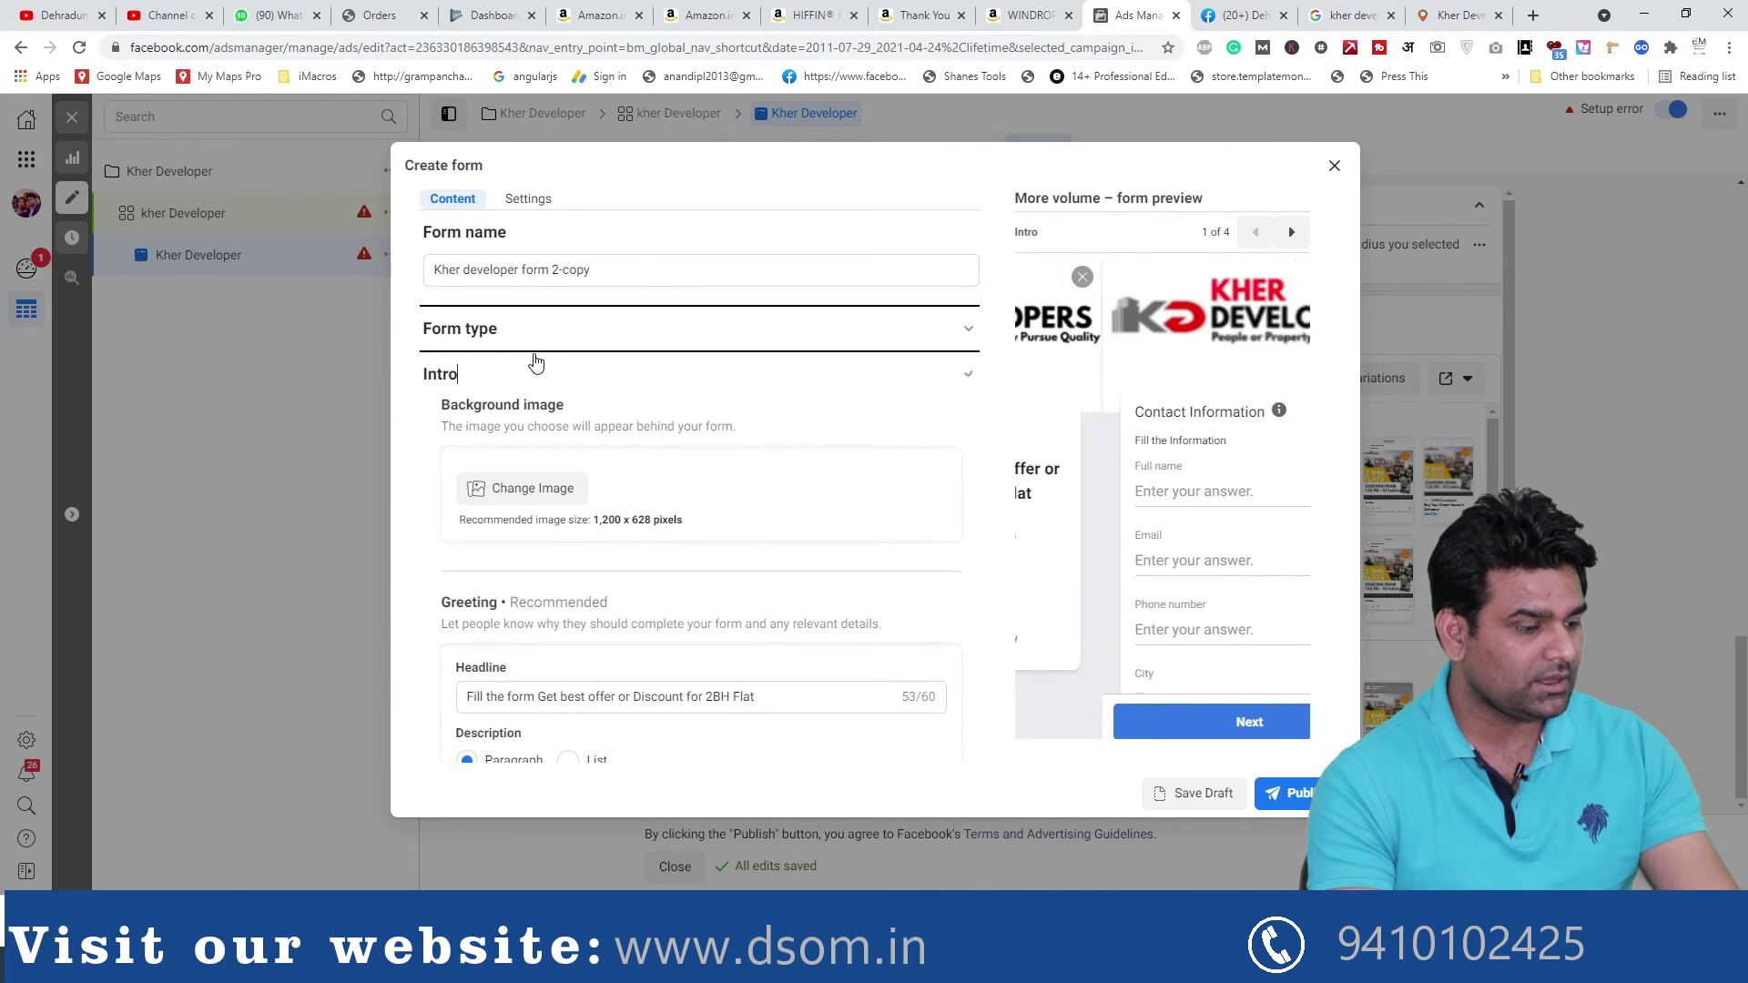
{"action": "scroll", "coordinate": [516, 455], "scroll_direction": "down", "scroll_amount": 2}
{"action": "left_click", "coordinate": [520, 515]}
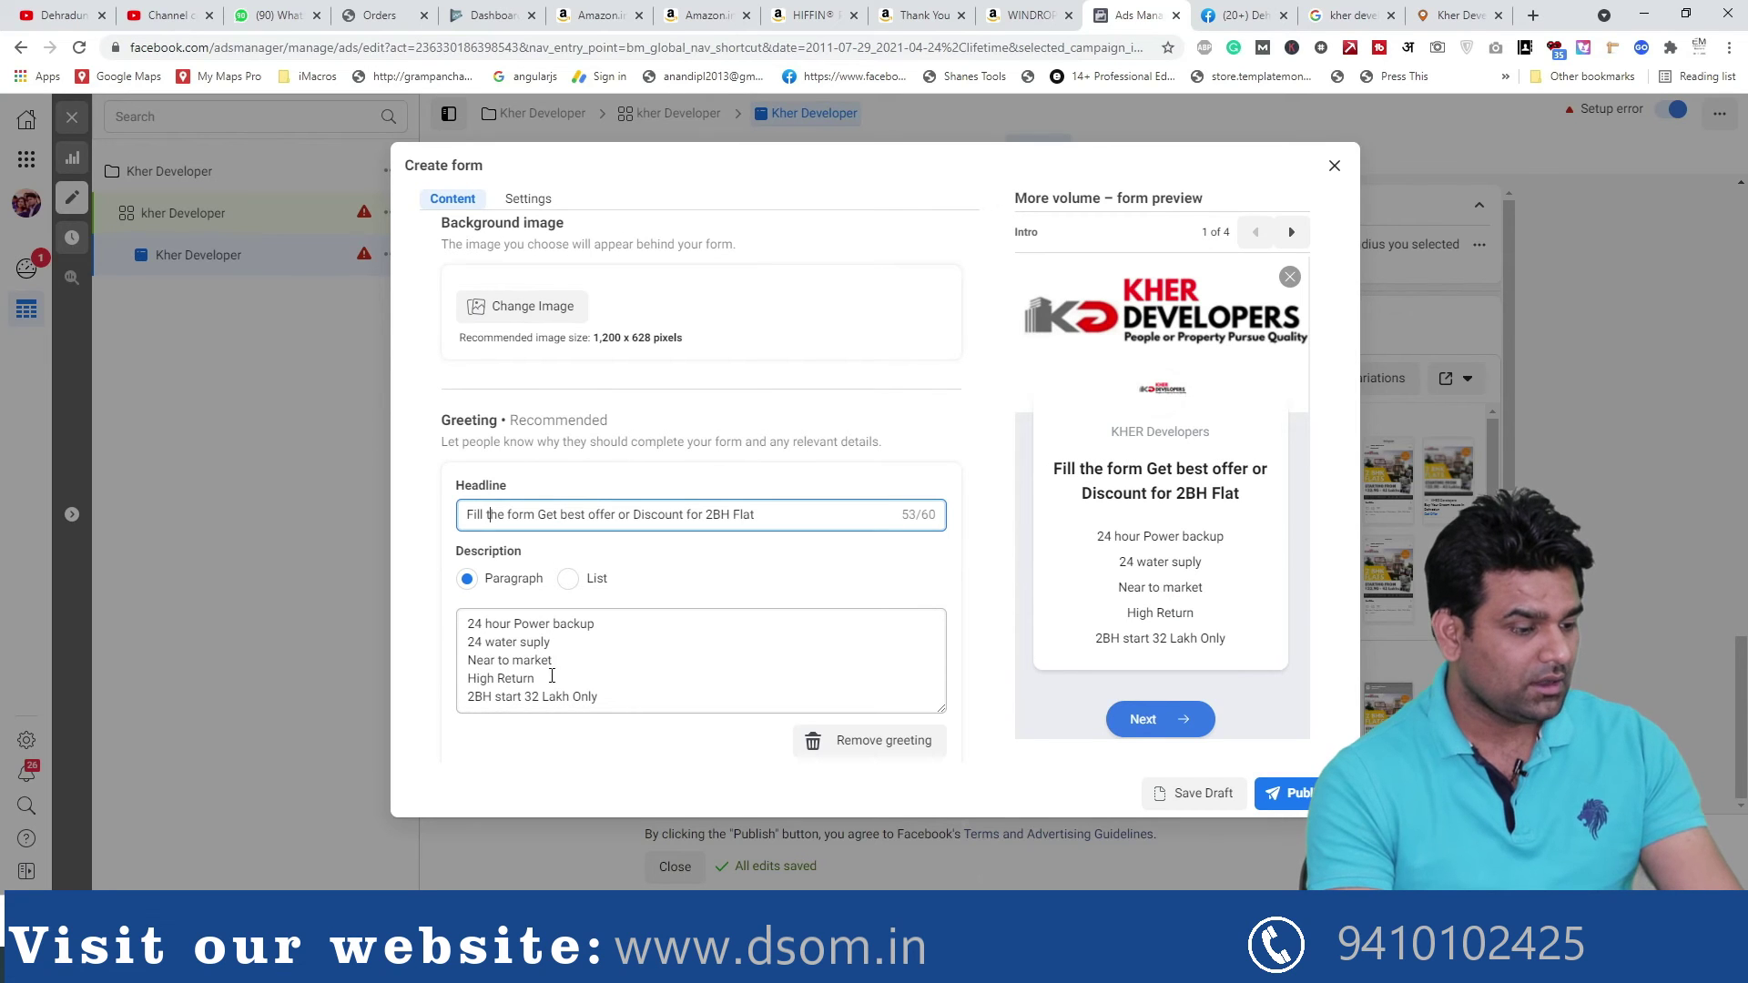
{"action": "left_click", "coordinate": [628, 702]}
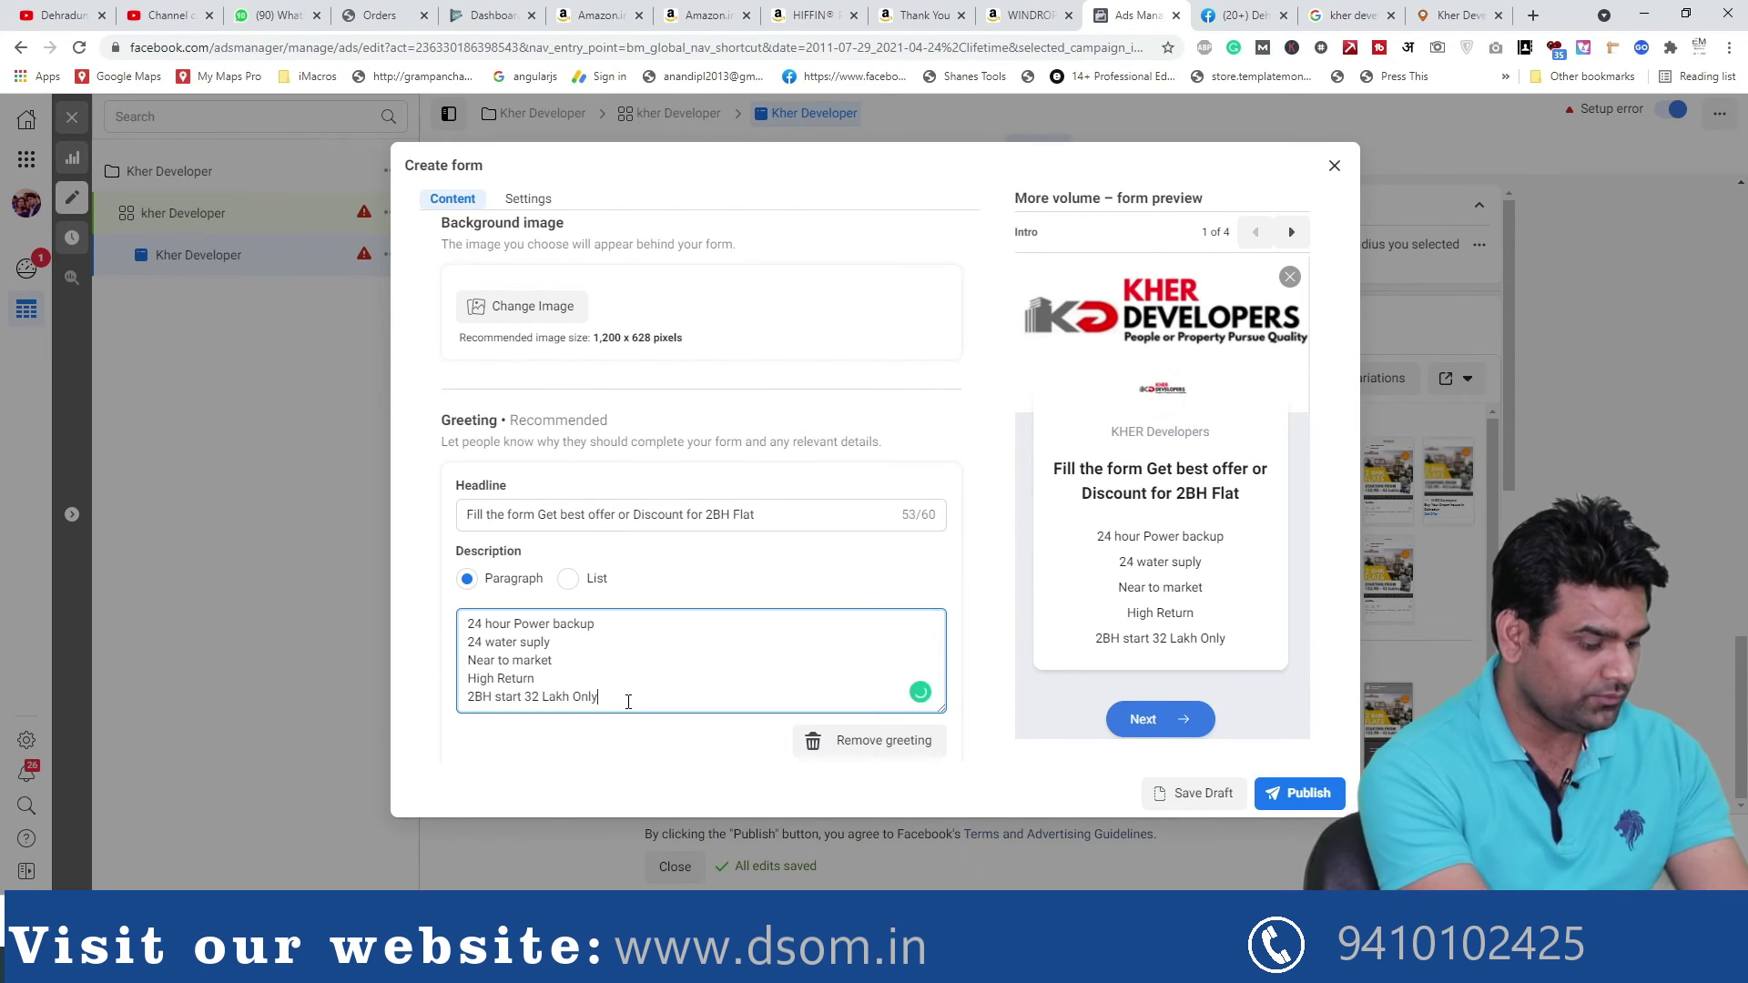
{"action": "key", "text": "Return"}
{"action": "type", "text": "rea"}
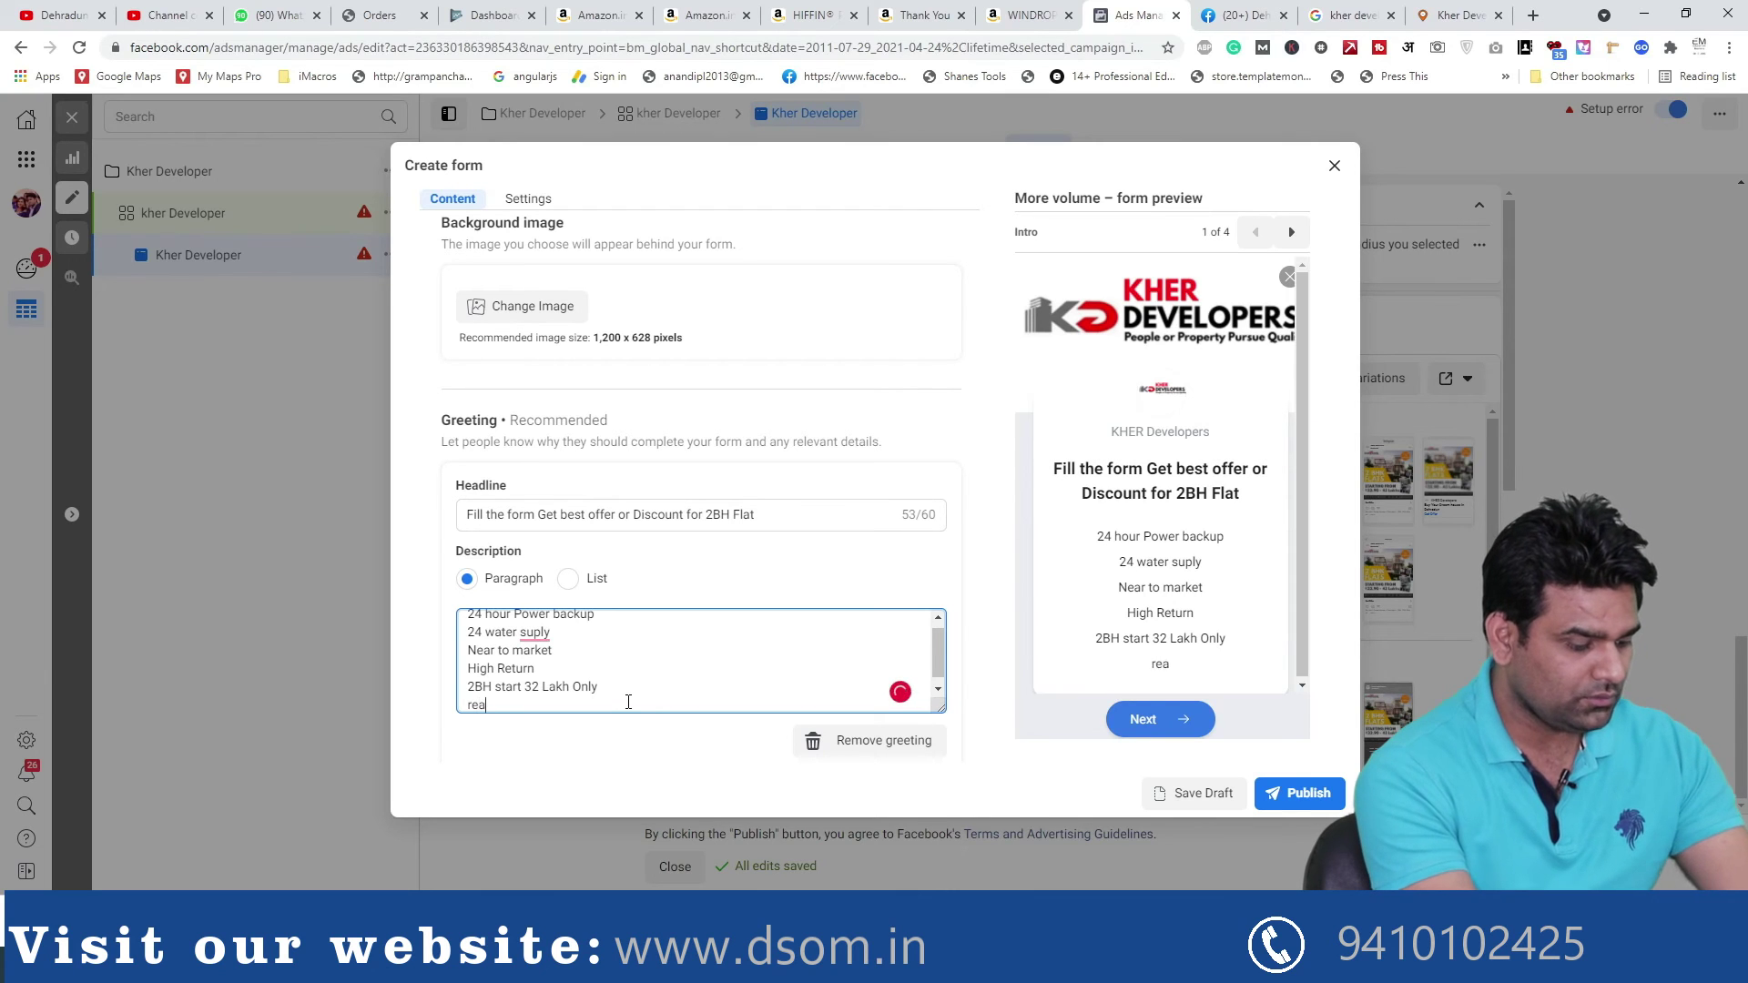
{"action": "type", "text": "dy to Movwe"}
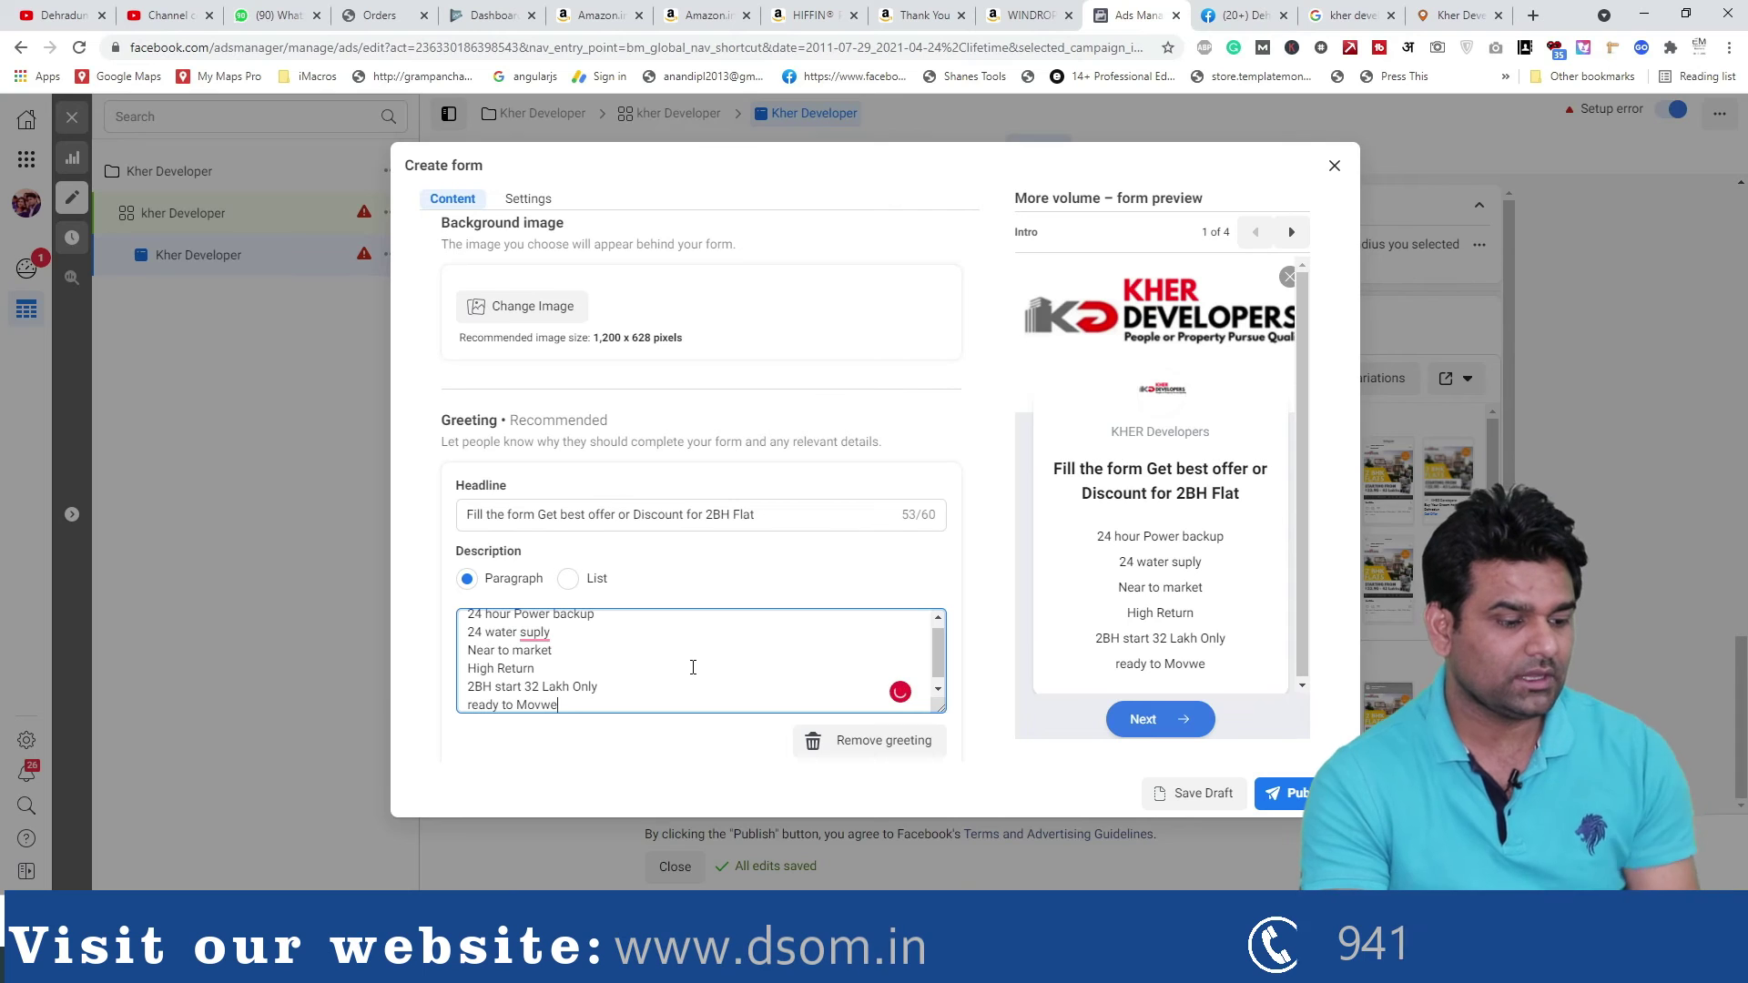
{"action": "key", "text": "BackSpace"}
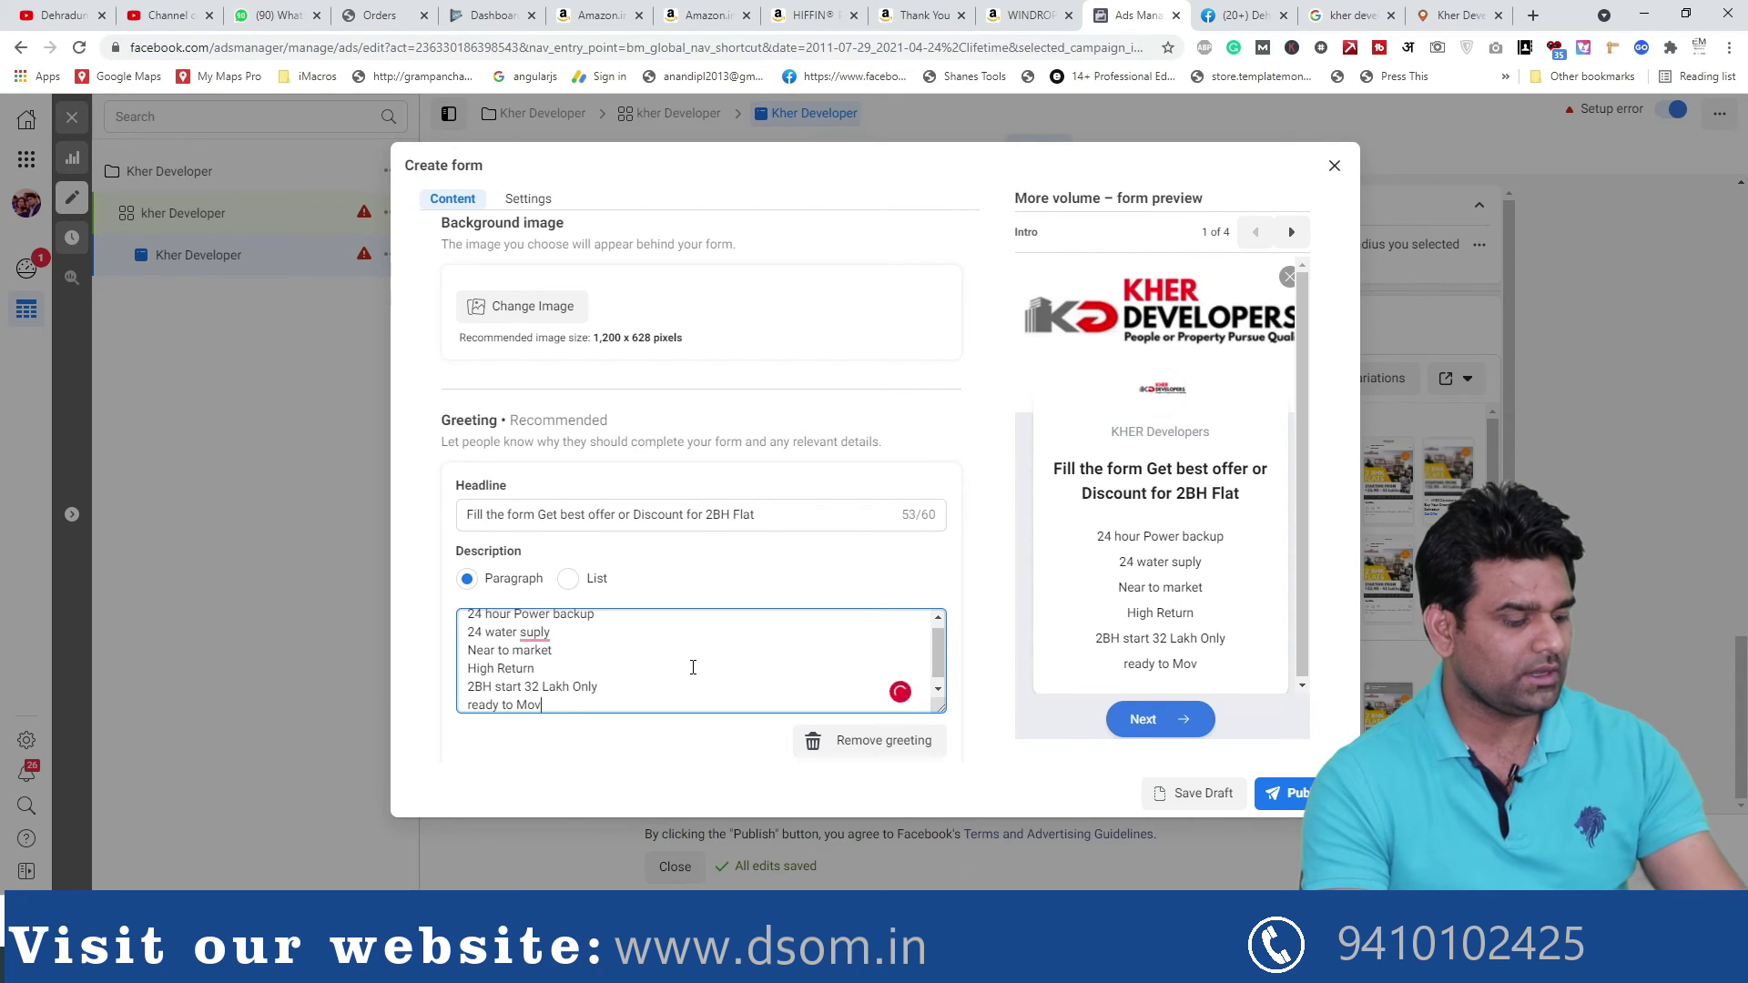
{"action": "type", "text": "e"}
{"action": "scroll", "coordinate": [656, 444], "scroll_direction": "up", "scroll_amount": 2}
{"action": "scroll", "coordinate": [911, 619], "scroll_direction": "down", "scroll_amount": 4}
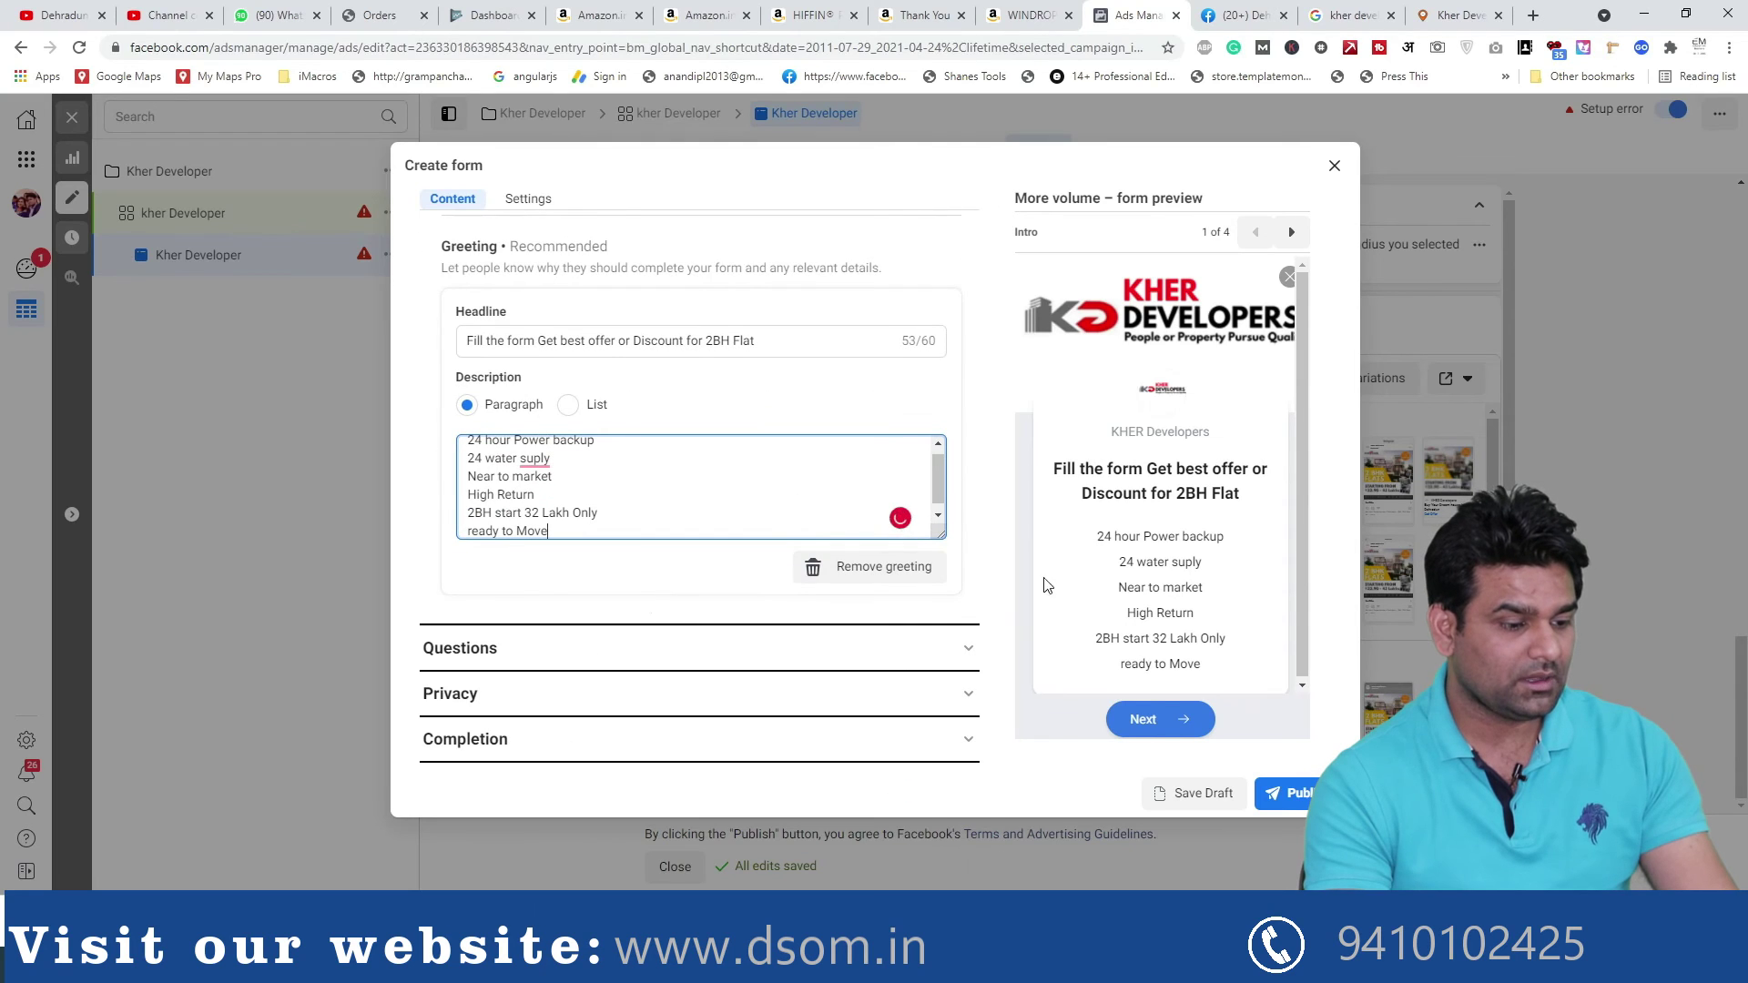
{"action": "left_click", "coordinate": [1314, 519]}
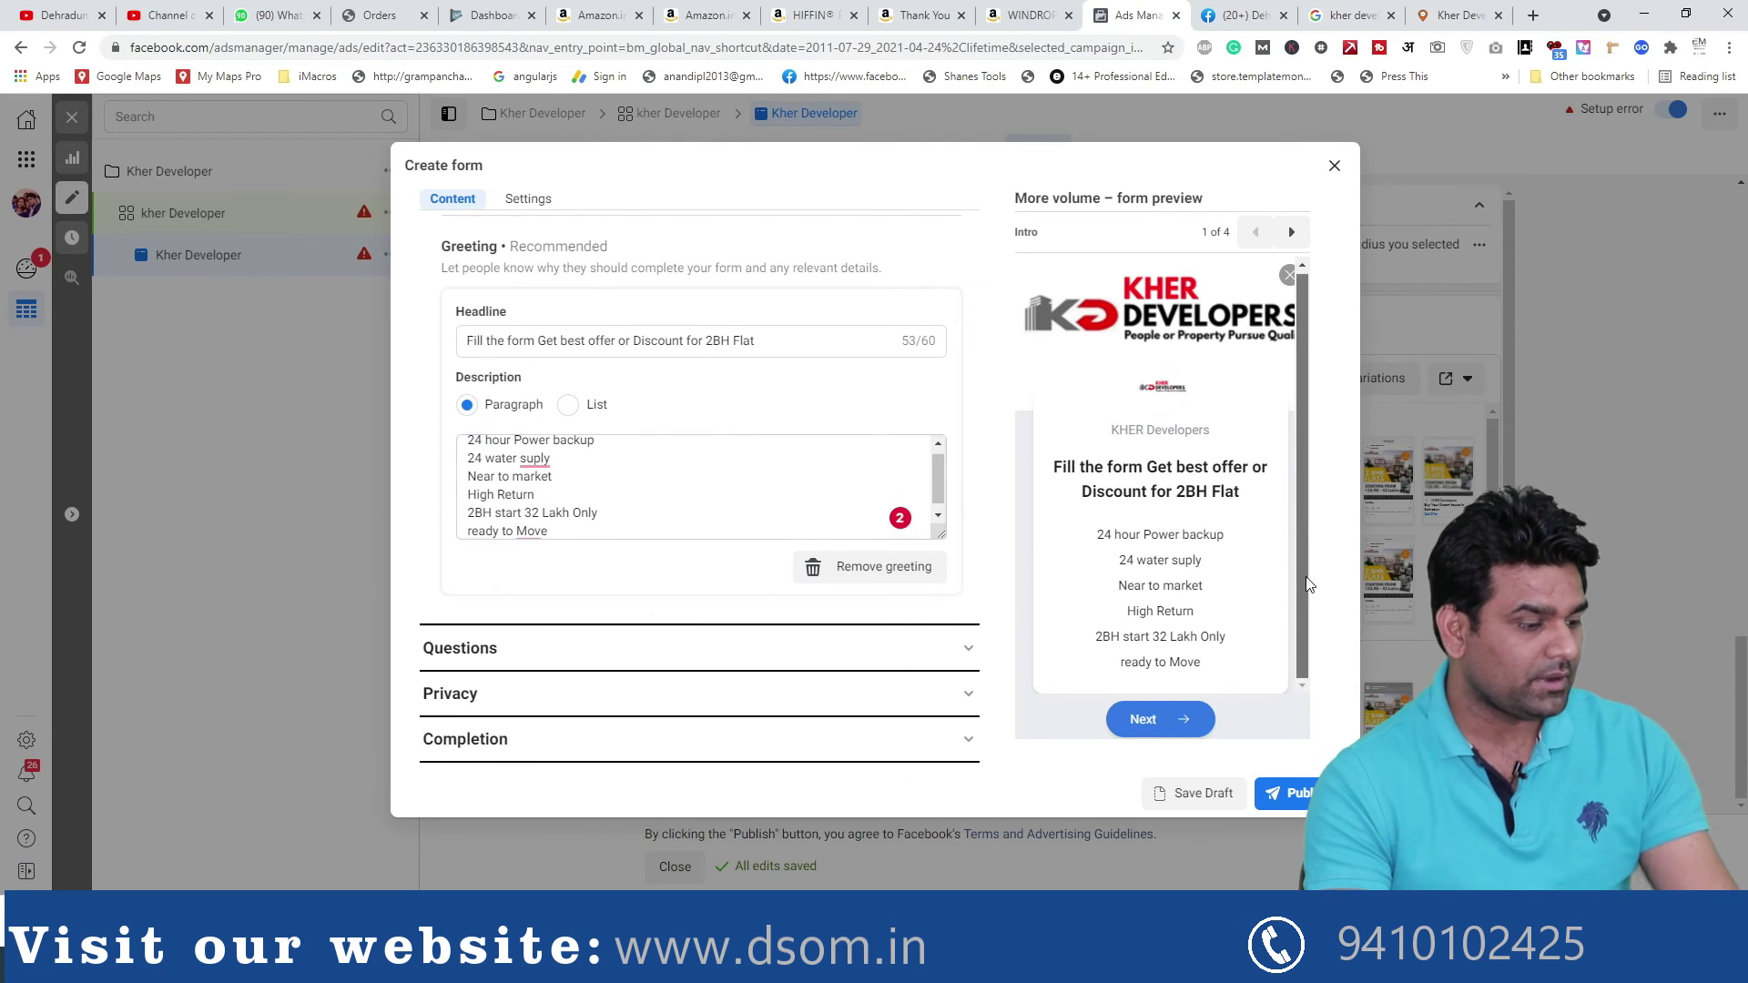
Check the privacy policy link and the completion message's description and website link, and return to the ad
{"action": "left_click", "coordinate": [504, 689]}
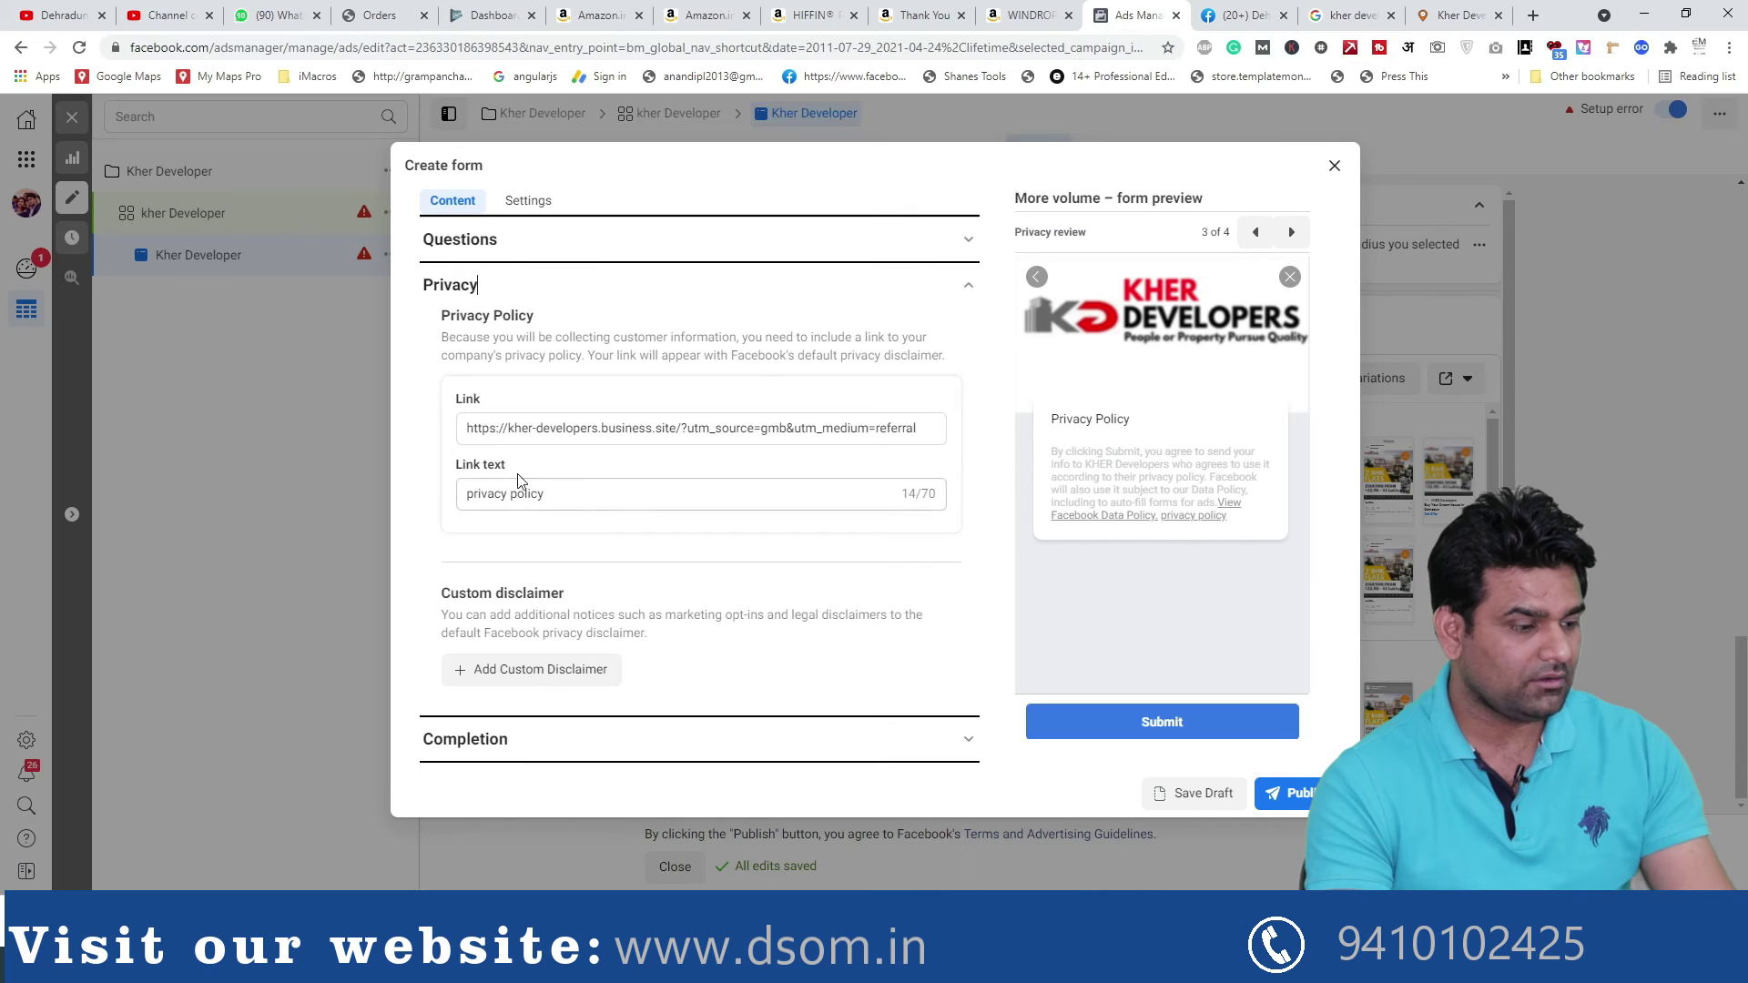
{"action": "left_click", "coordinate": [523, 427]}
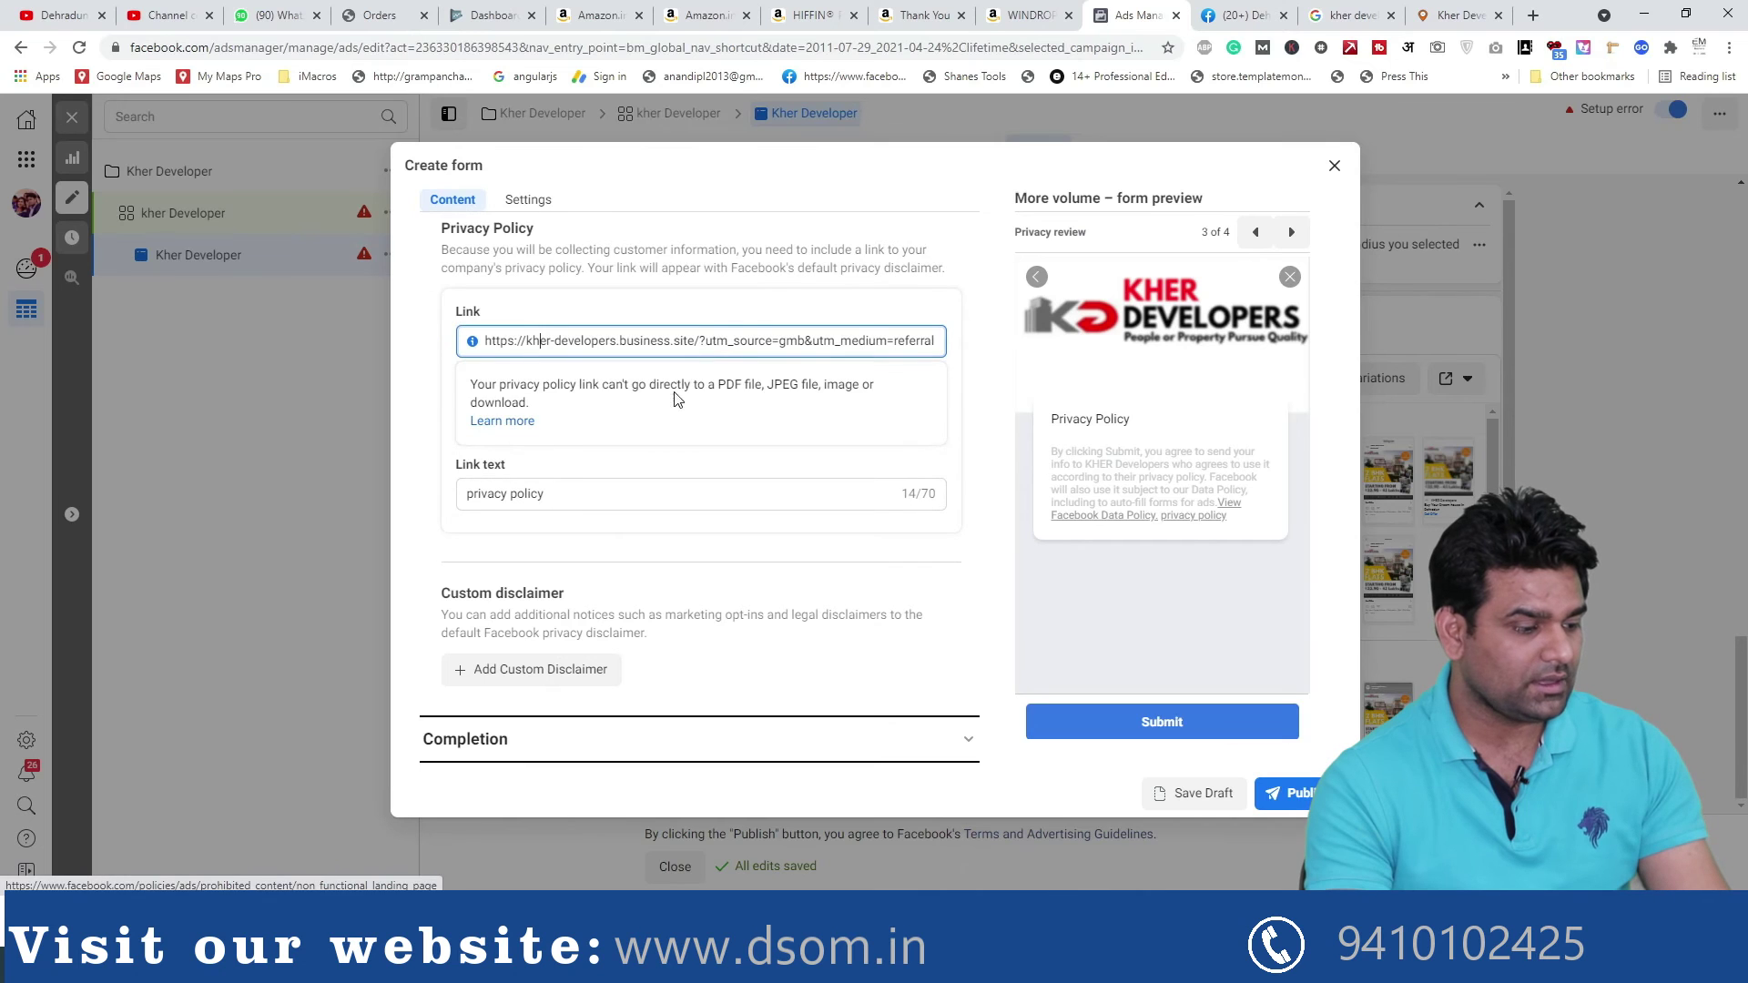
{"action": "left_click", "coordinate": [508, 763]}
{"action": "left_click", "coordinate": [507, 760]}
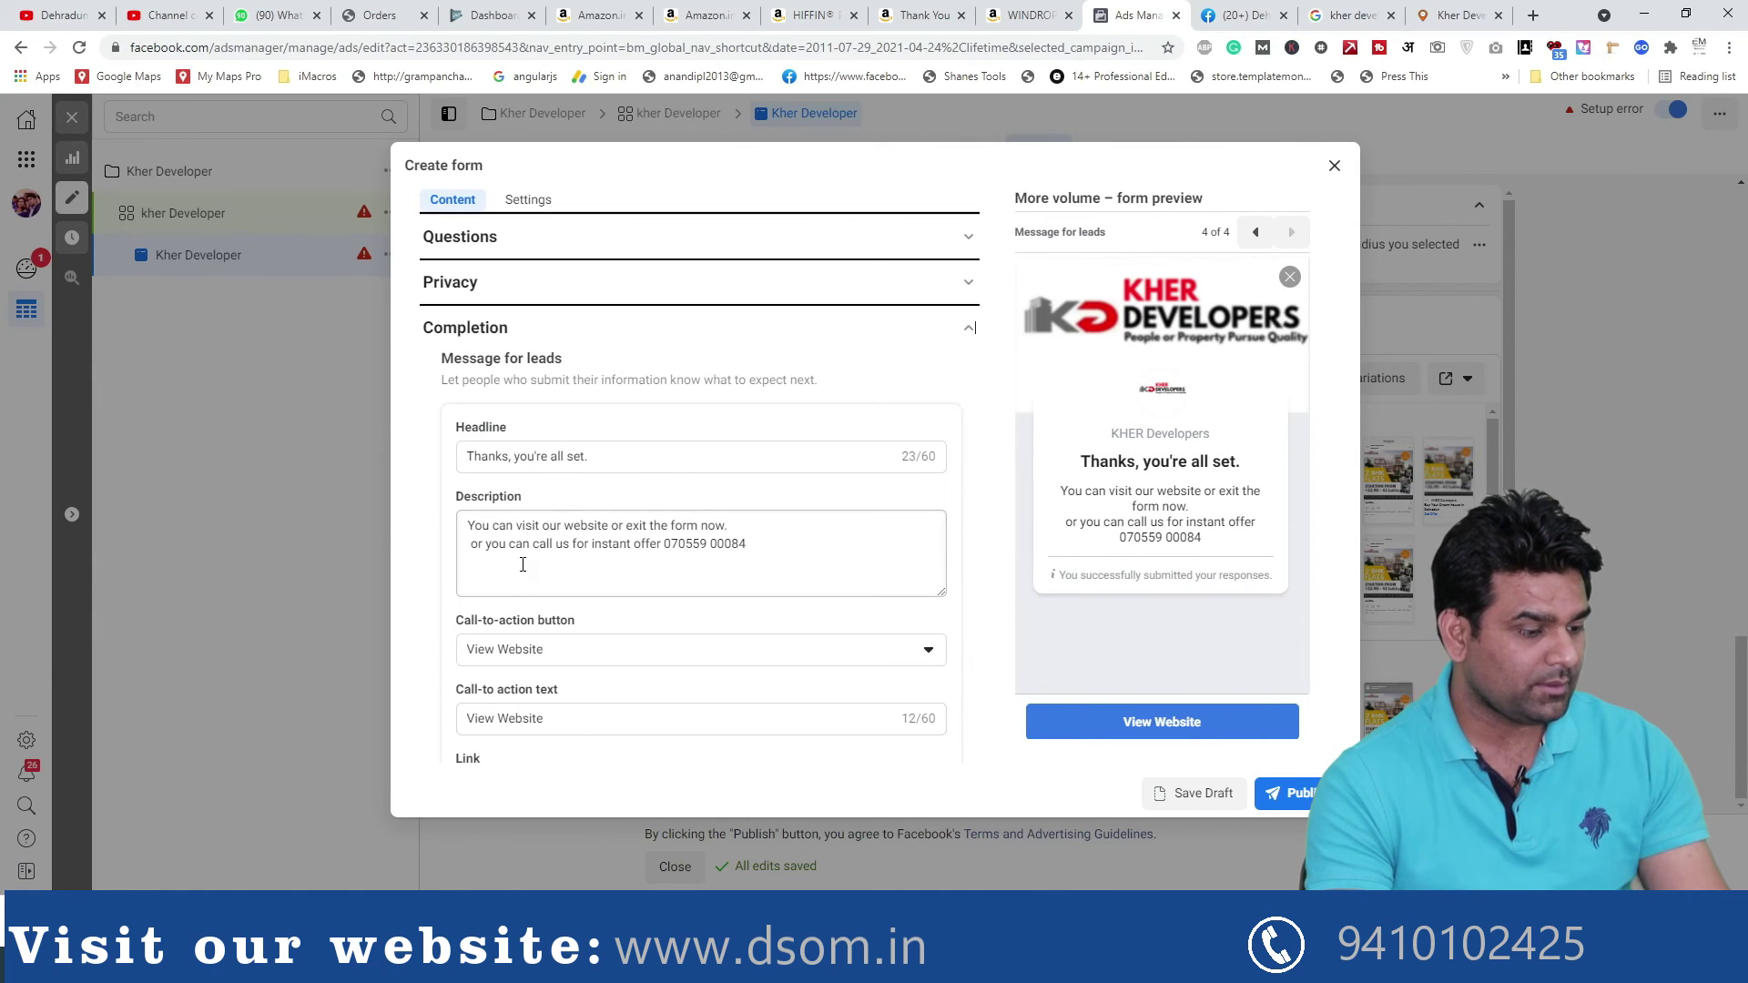
{"action": "scroll", "coordinate": [510, 656], "scroll_direction": "down", "scroll_amount": 1}
{"action": "left_click", "coordinate": [506, 693]}
{"action": "left_click_drag", "start_coordinate": [731, 694], "coordinate": [507, 696]}
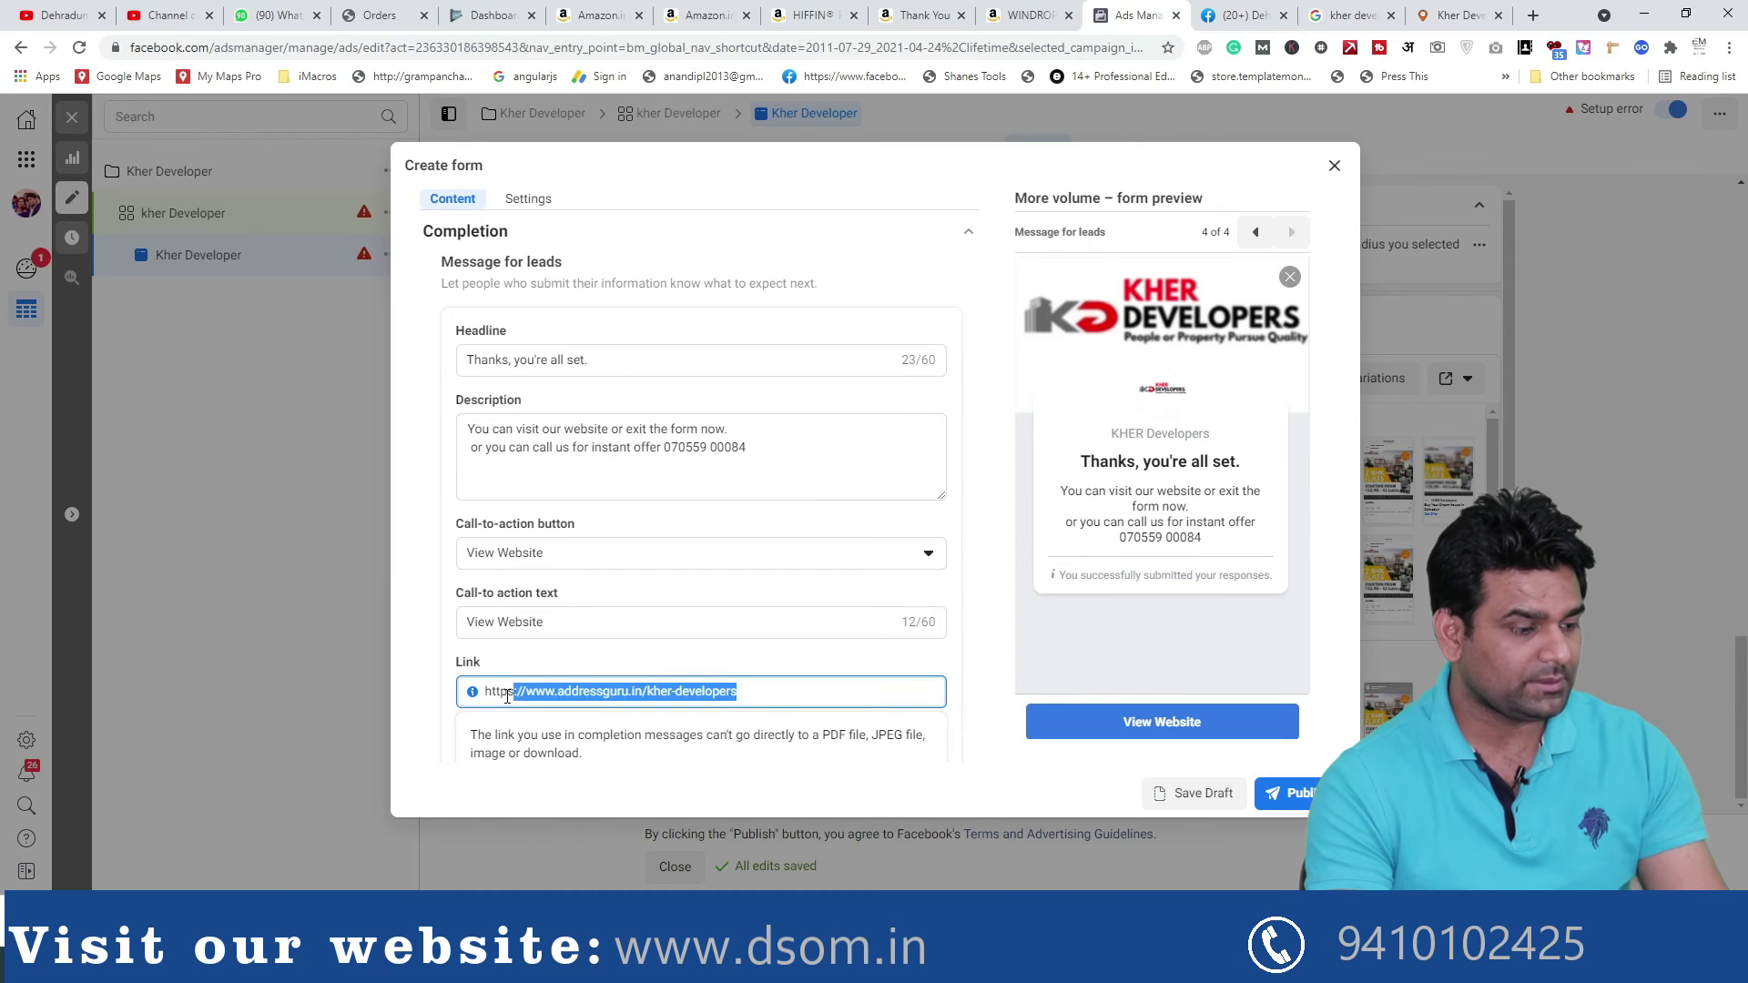
{"action": "left_click", "coordinate": [636, 451]}
{"action": "left_click", "coordinate": [807, 445]}
{"action": "left_click", "coordinate": [1002, 613]}
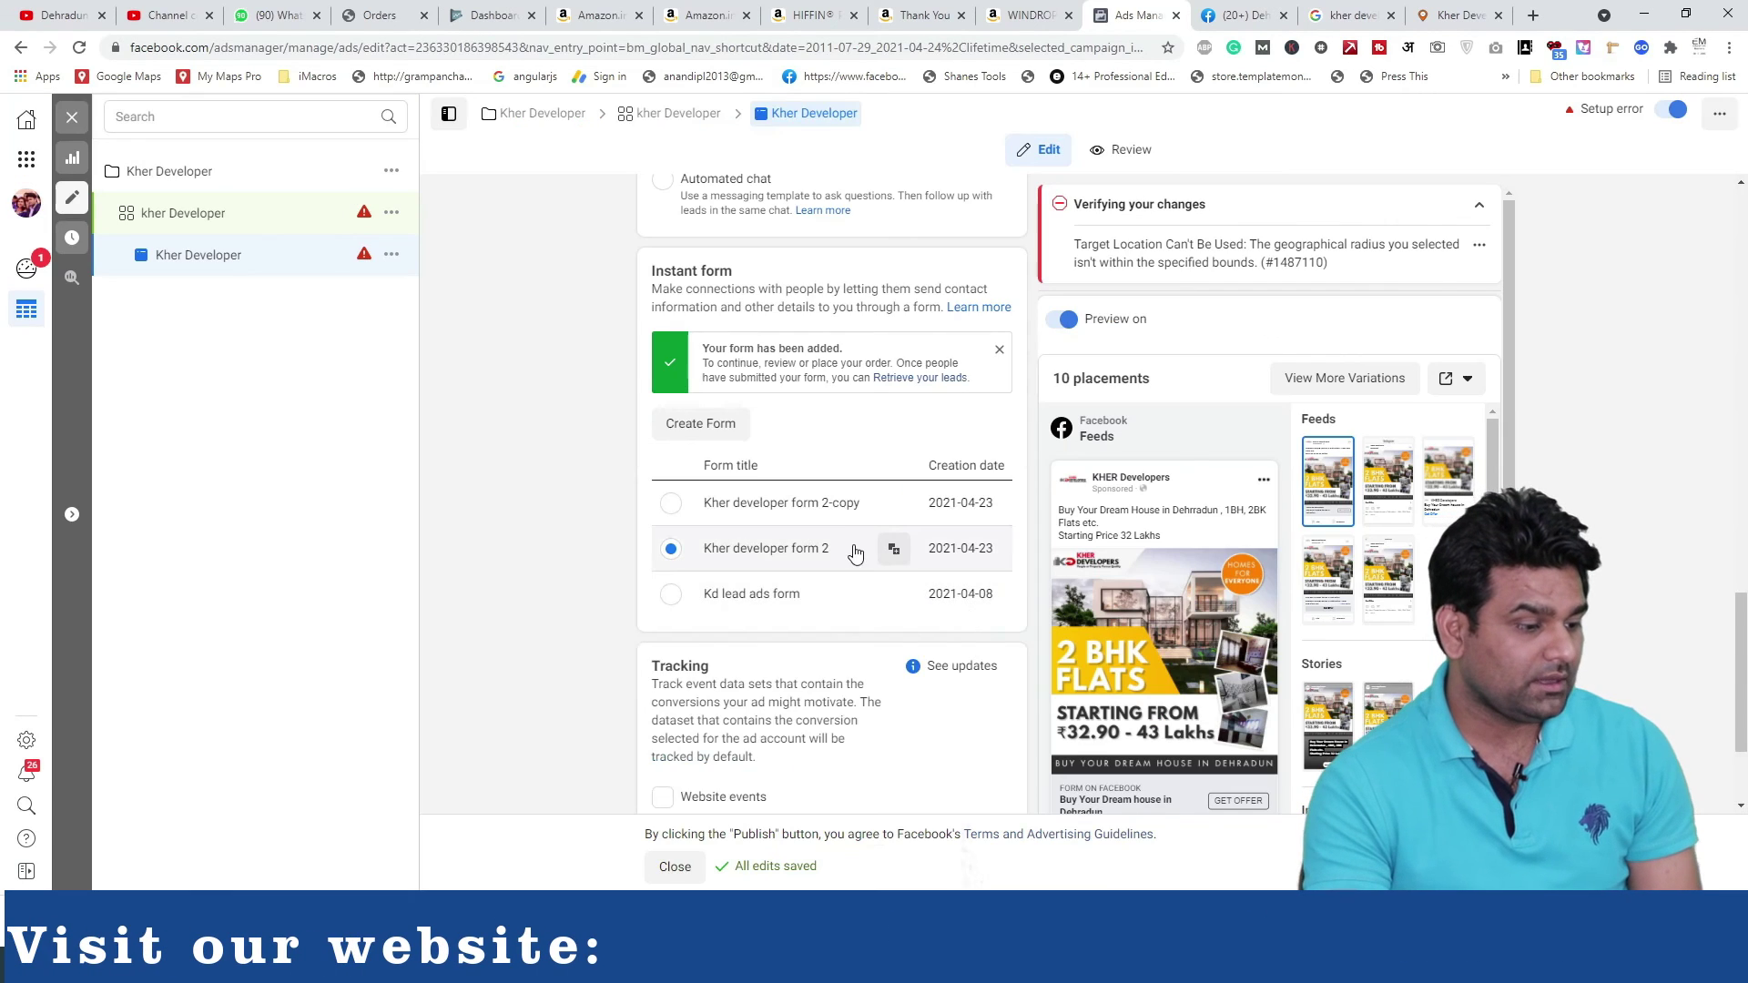
Try to publish the Kher Developer ad
{"action": "scroll", "coordinate": [831, 371], "scroll_direction": "up", "scroll_amount": 20}
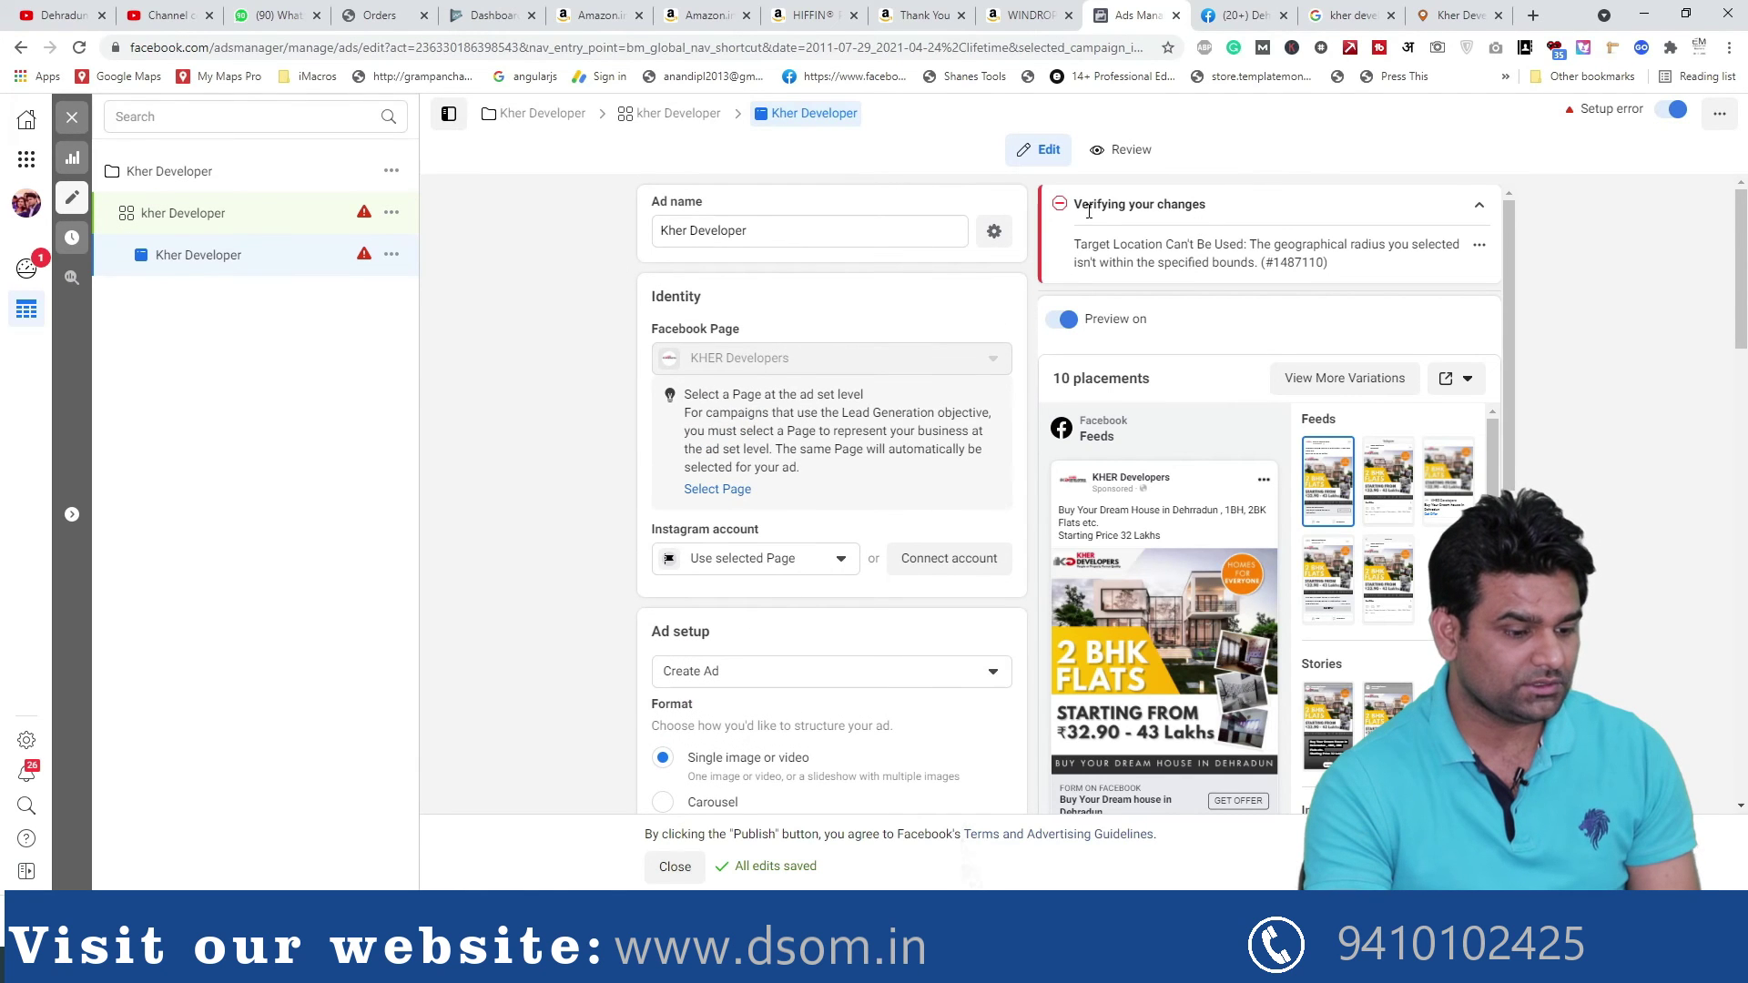
{"action": "scroll", "coordinate": [1384, 601], "scroll_direction": "down", "scroll_amount": 4}
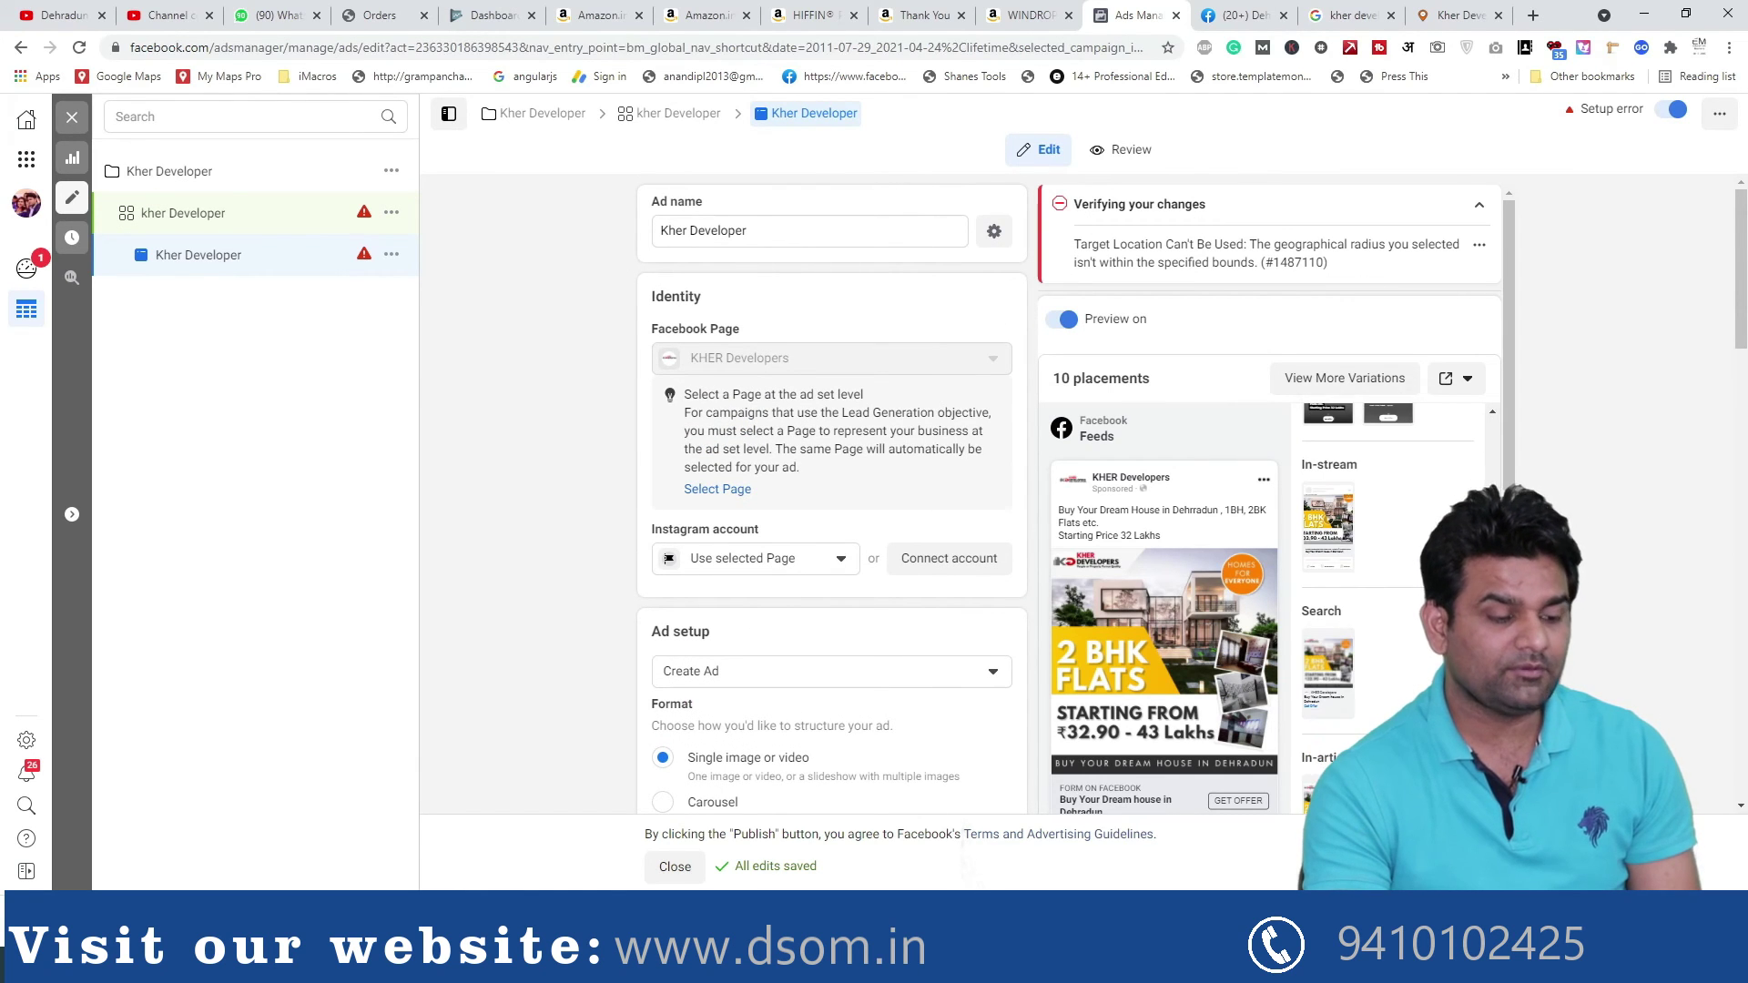
{"action": "left_click", "coordinate": [1689, 866]}
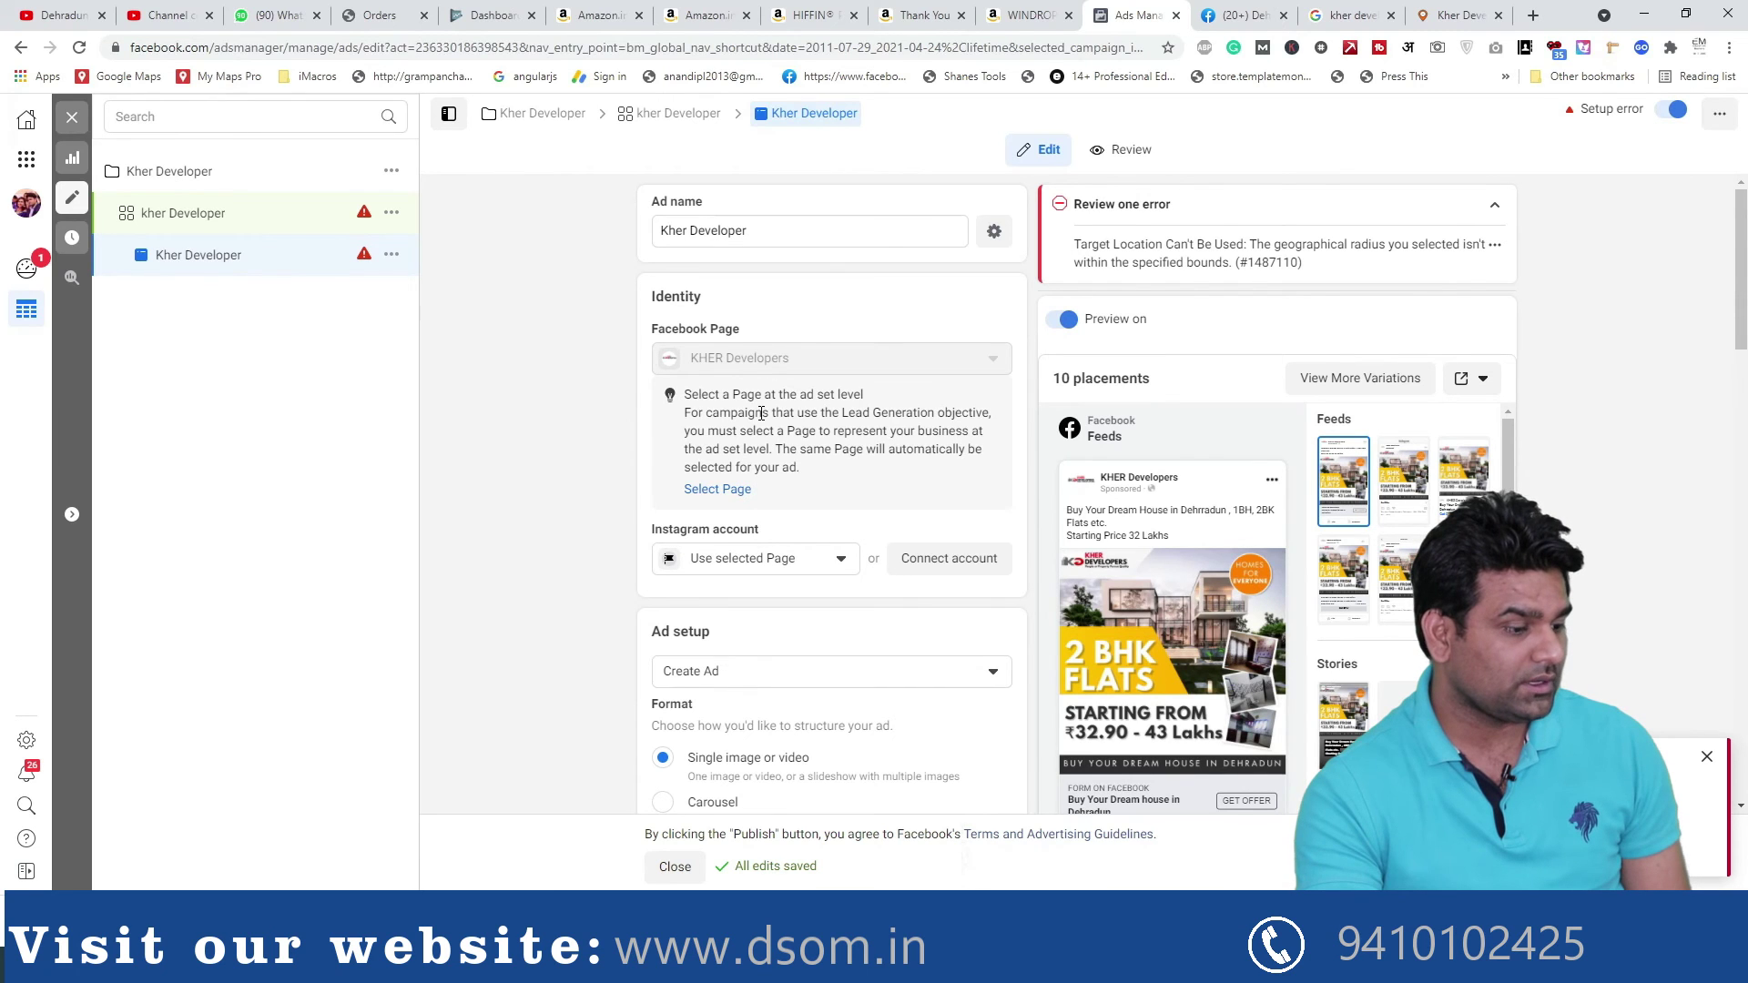
Open the kher Developer ad set and examine the audience locations and their radii against the target location error
{"action": "left_click", "coordinate": [186, 220]}
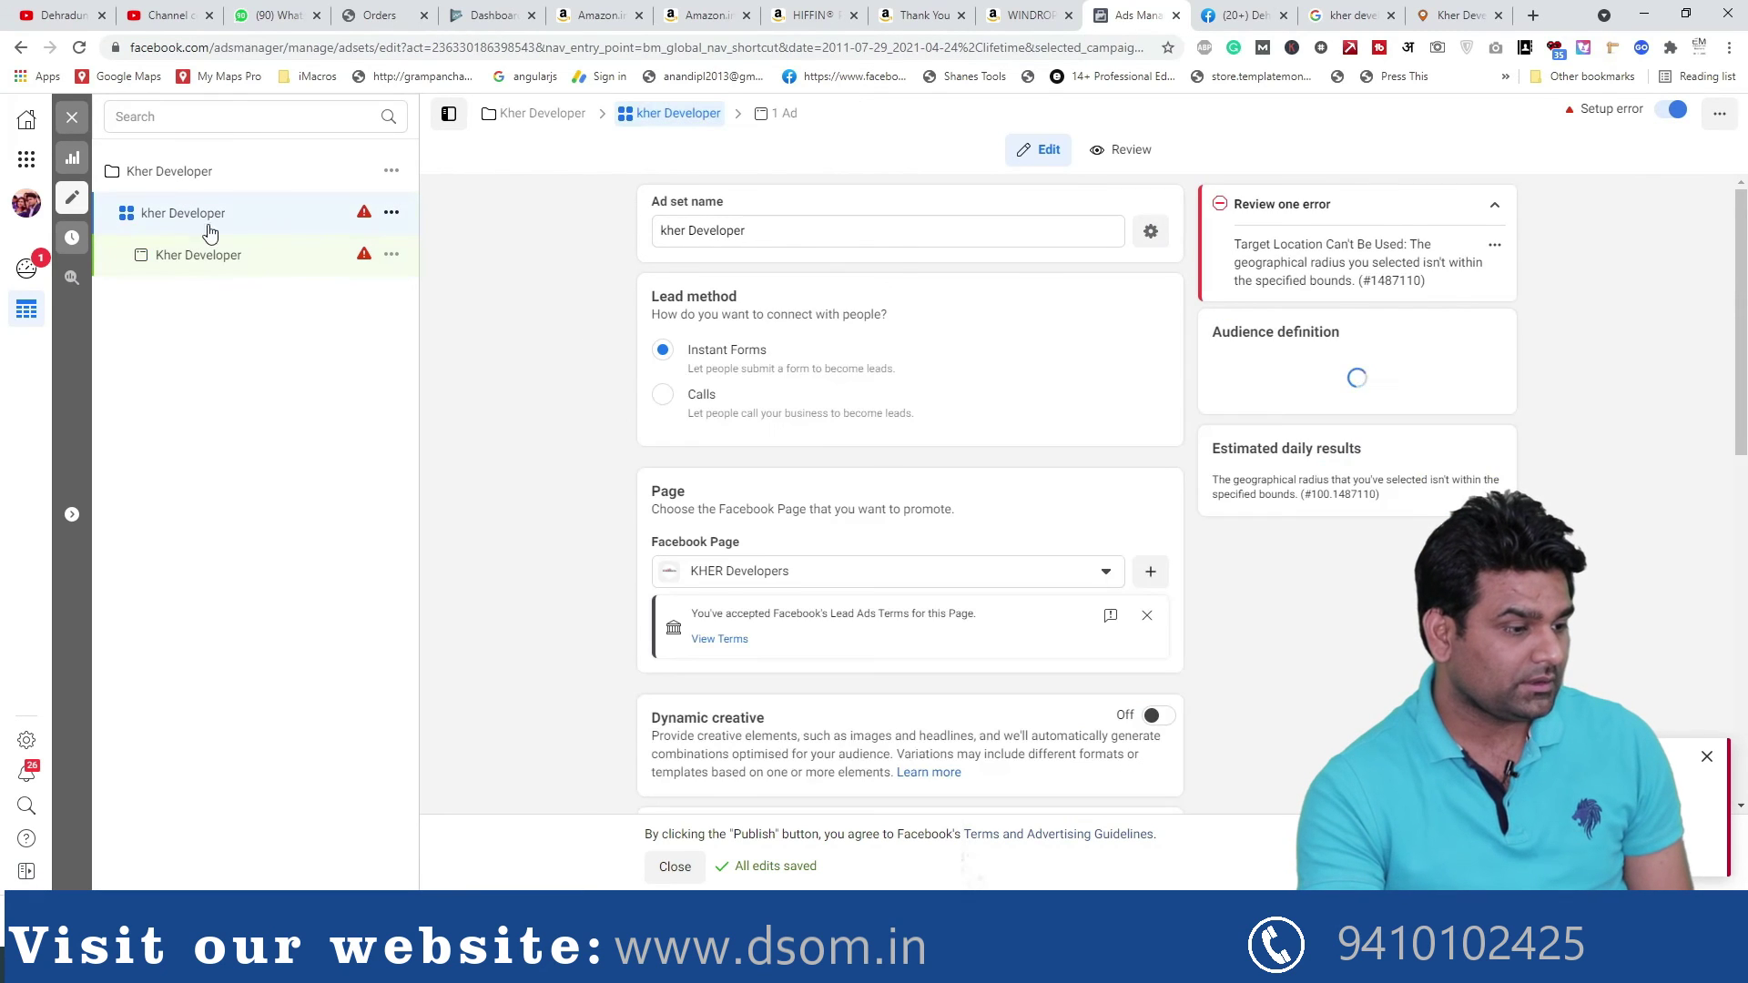
{"action": "scroll", "coordinate": [792, 403], "scroll_direction": "down", "scroll_amount": 10}
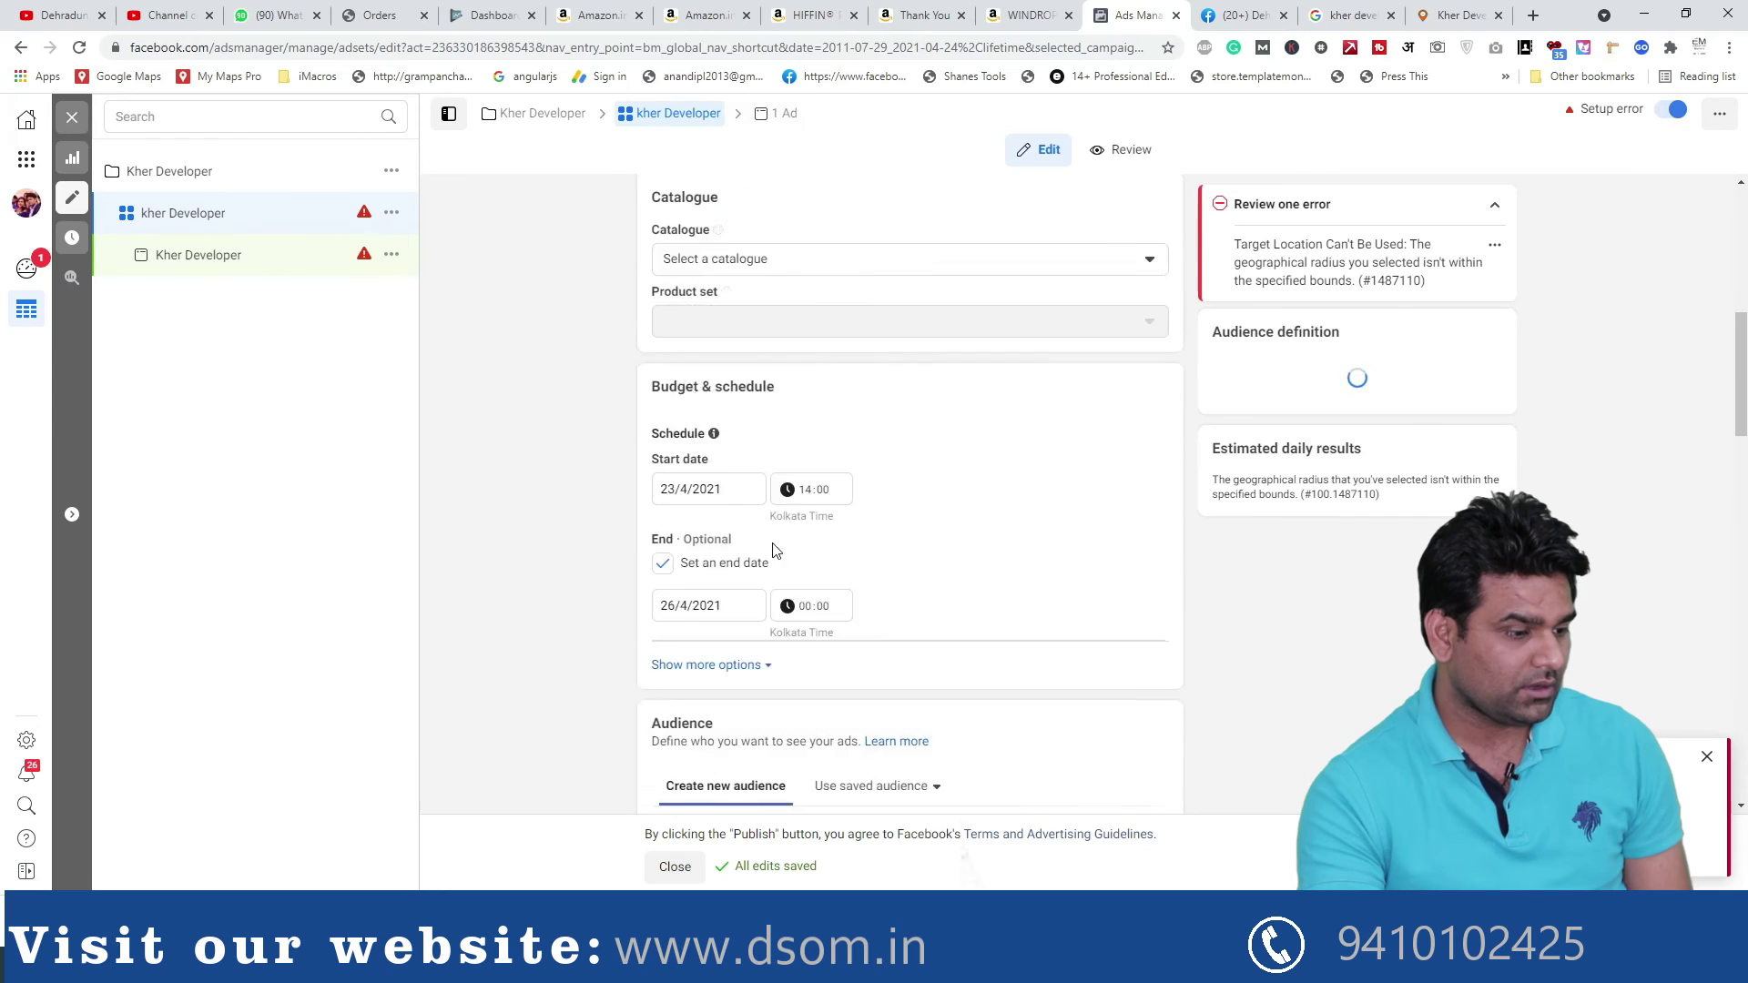
{"action": "scroll", "coordinate": [774, 552], "scroll_direction": "down", "scroll_amount": 2}
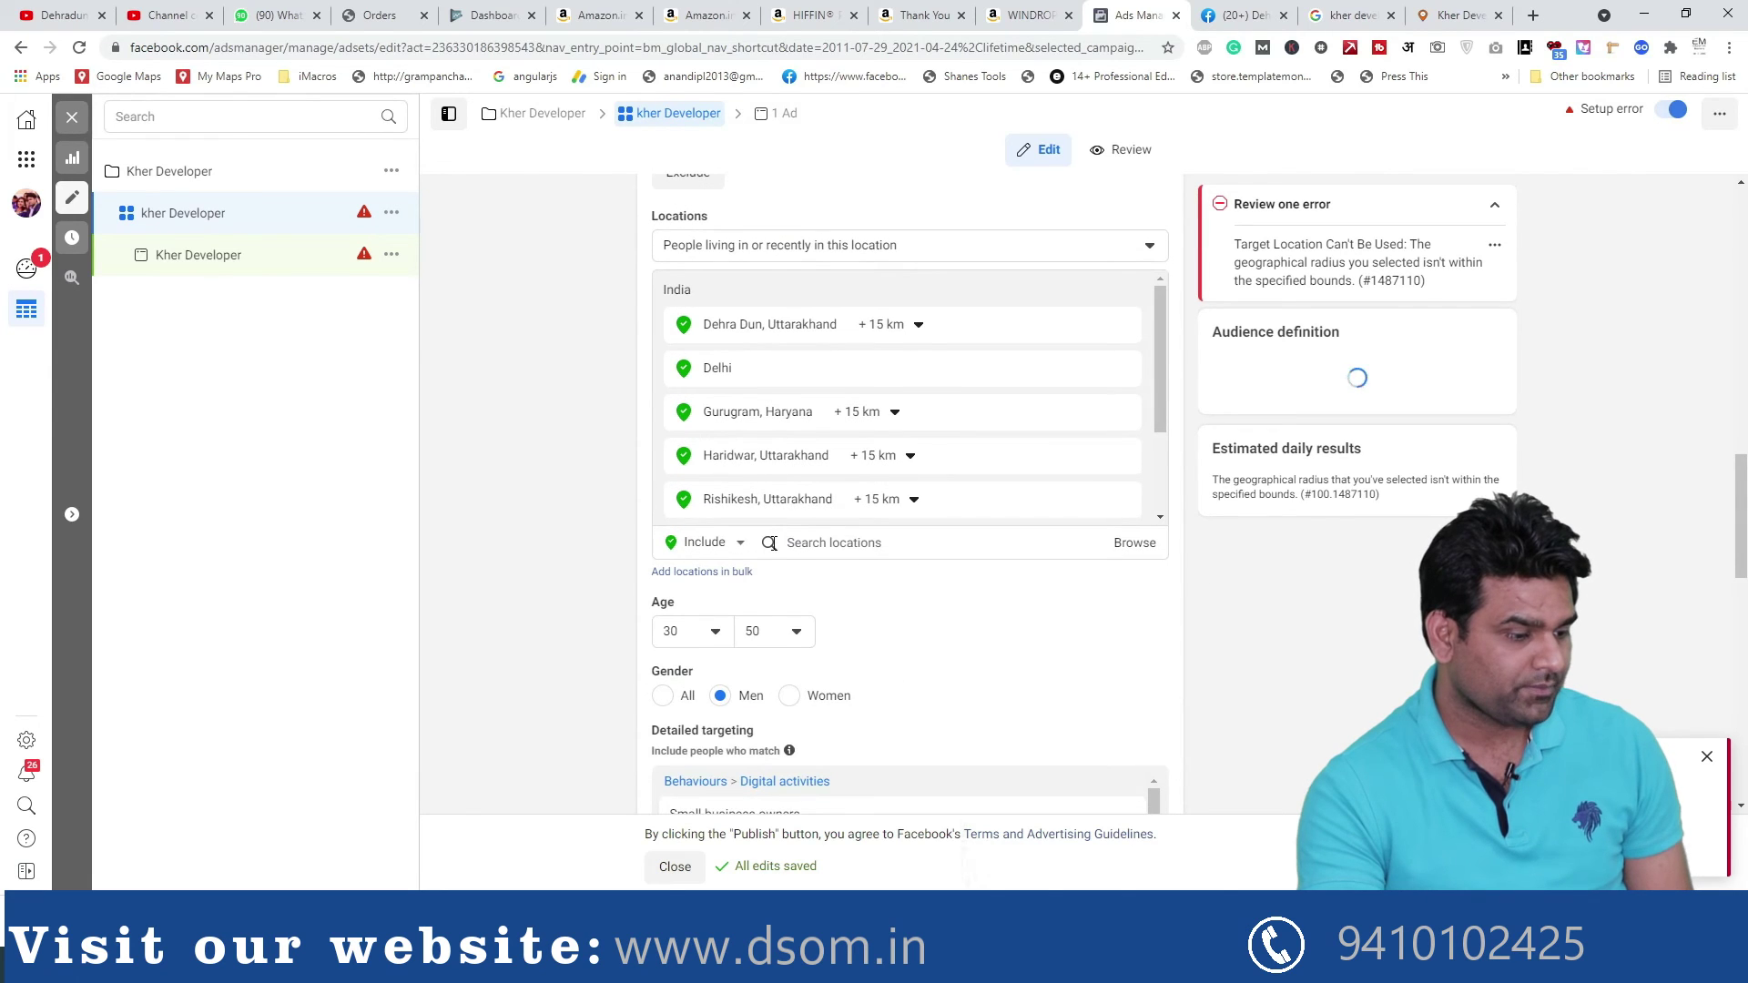
{"action": "scroll", "coordinate": [729, 688], "scroll_direction": "down", "scroll_amount": 2}
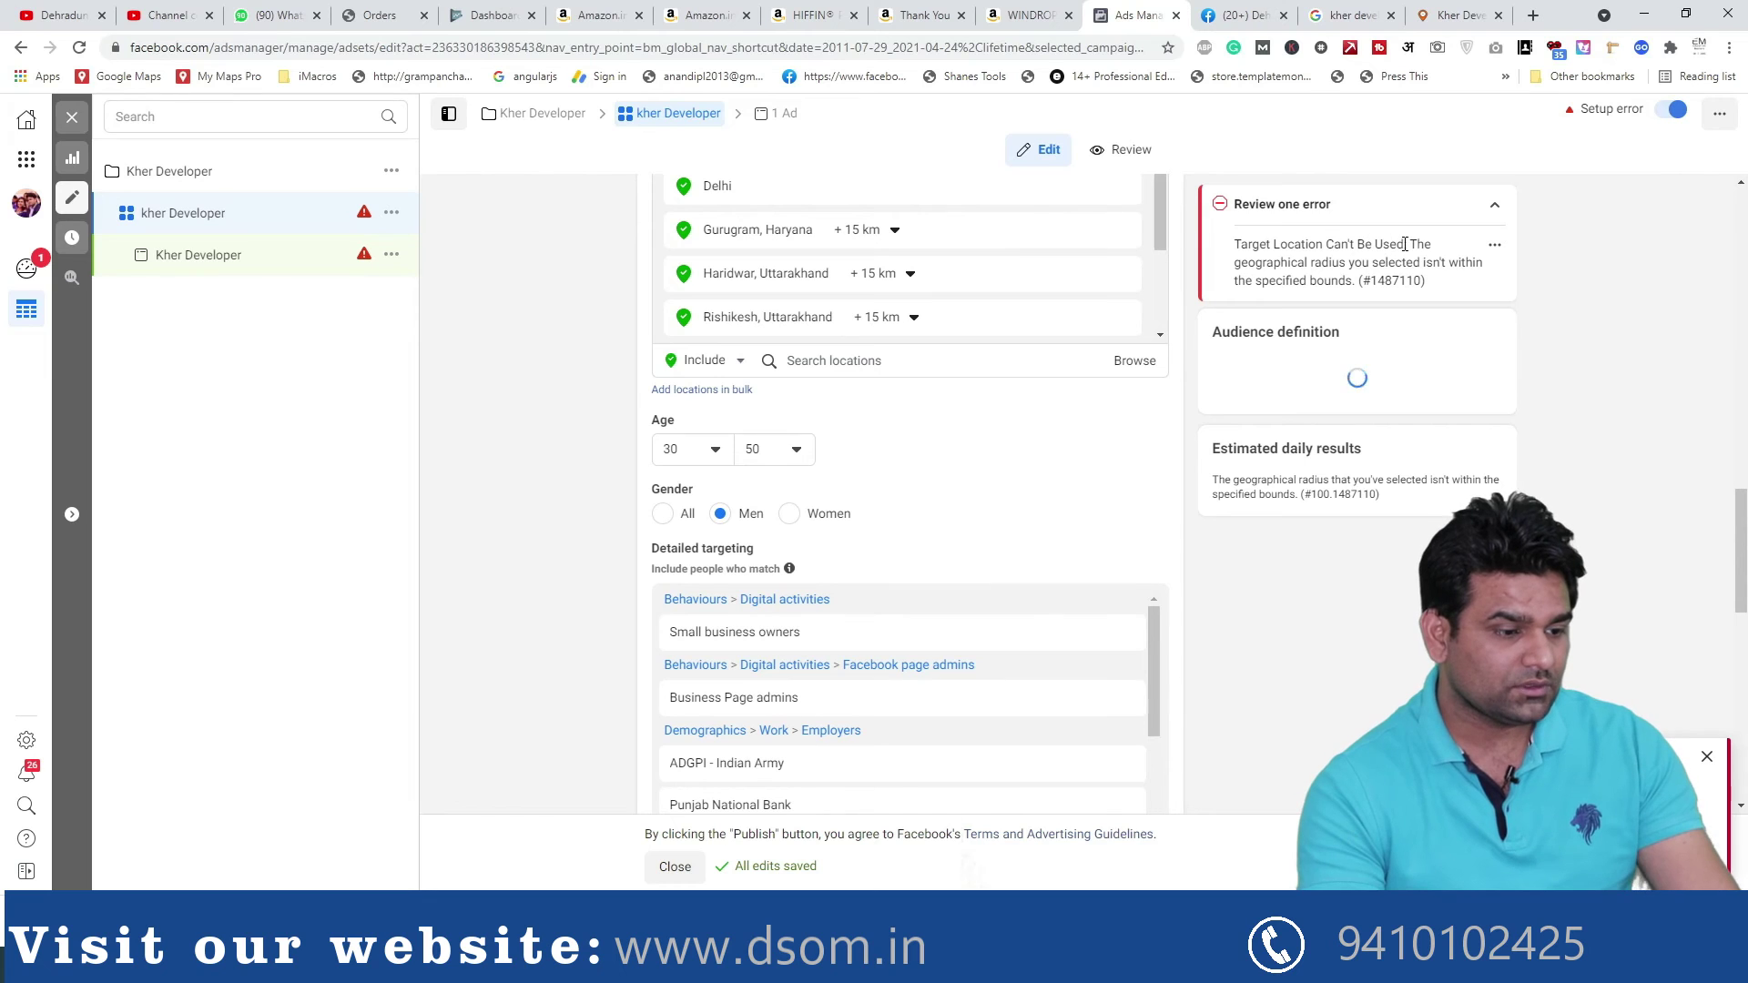
{"action": "left_click_drag", "start_coordinate": [1293, 267], "coordinate": [1421, 266]}
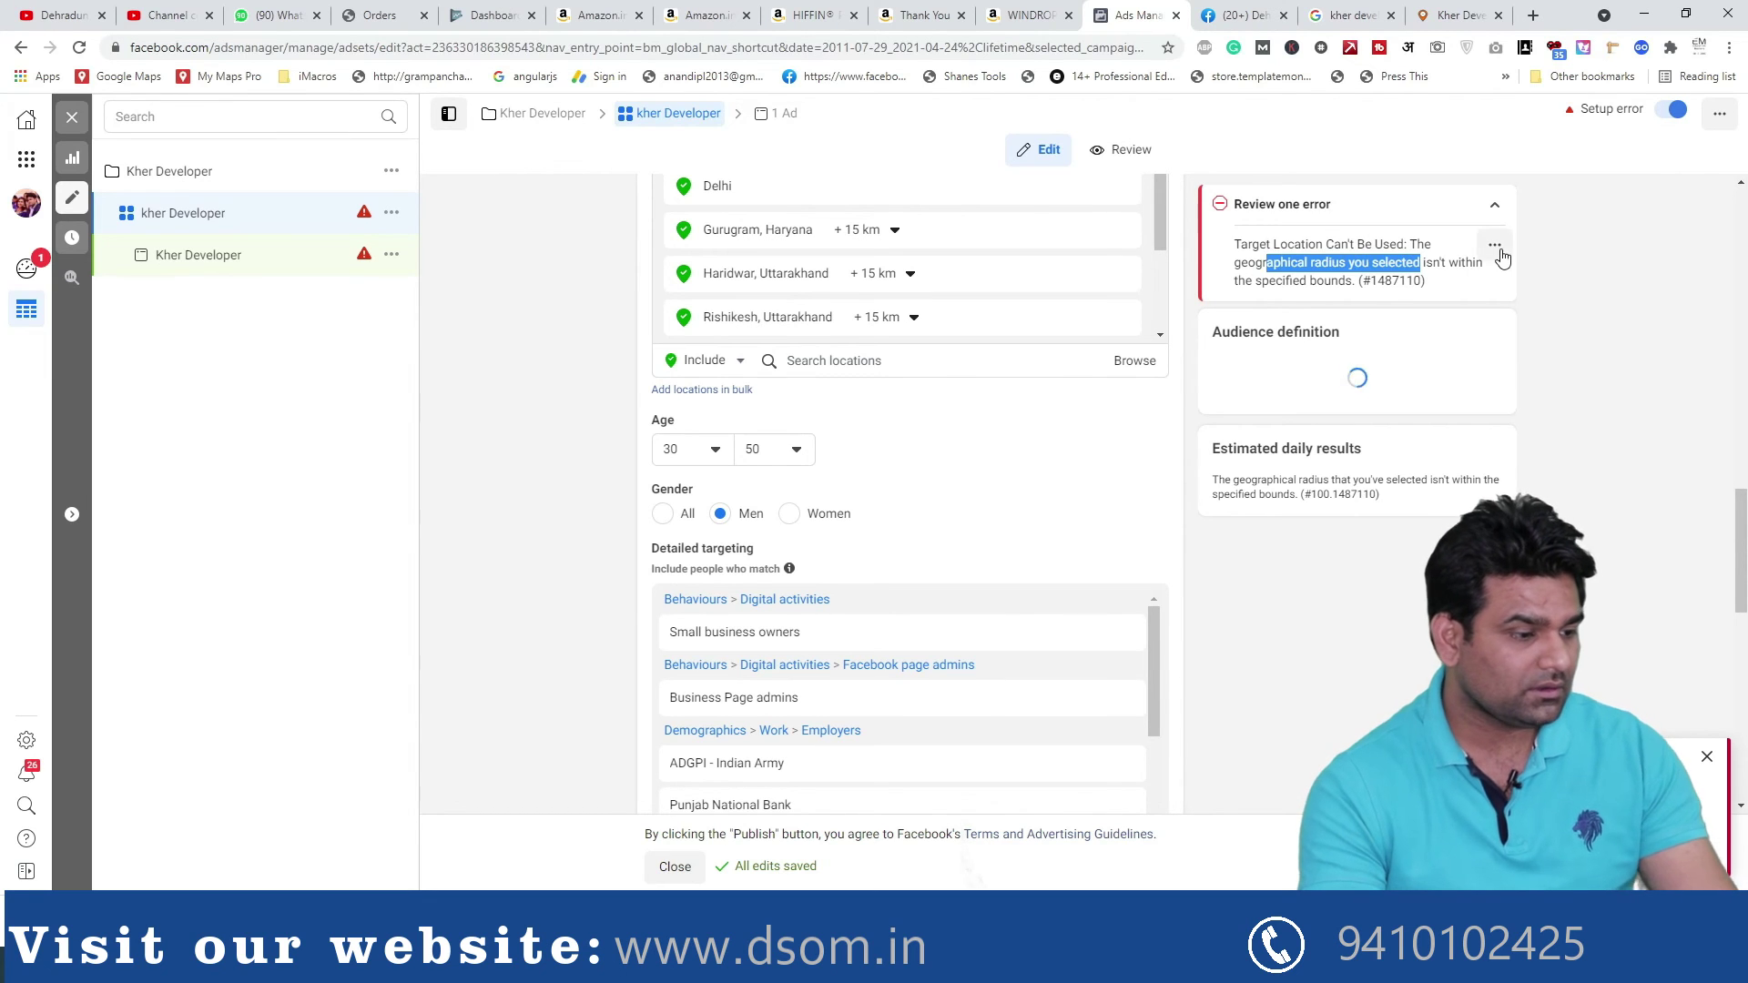
{"action": "scroll", "coordinate": [788, 471], "scroll_direction": "up", "scroll_amount": 2}
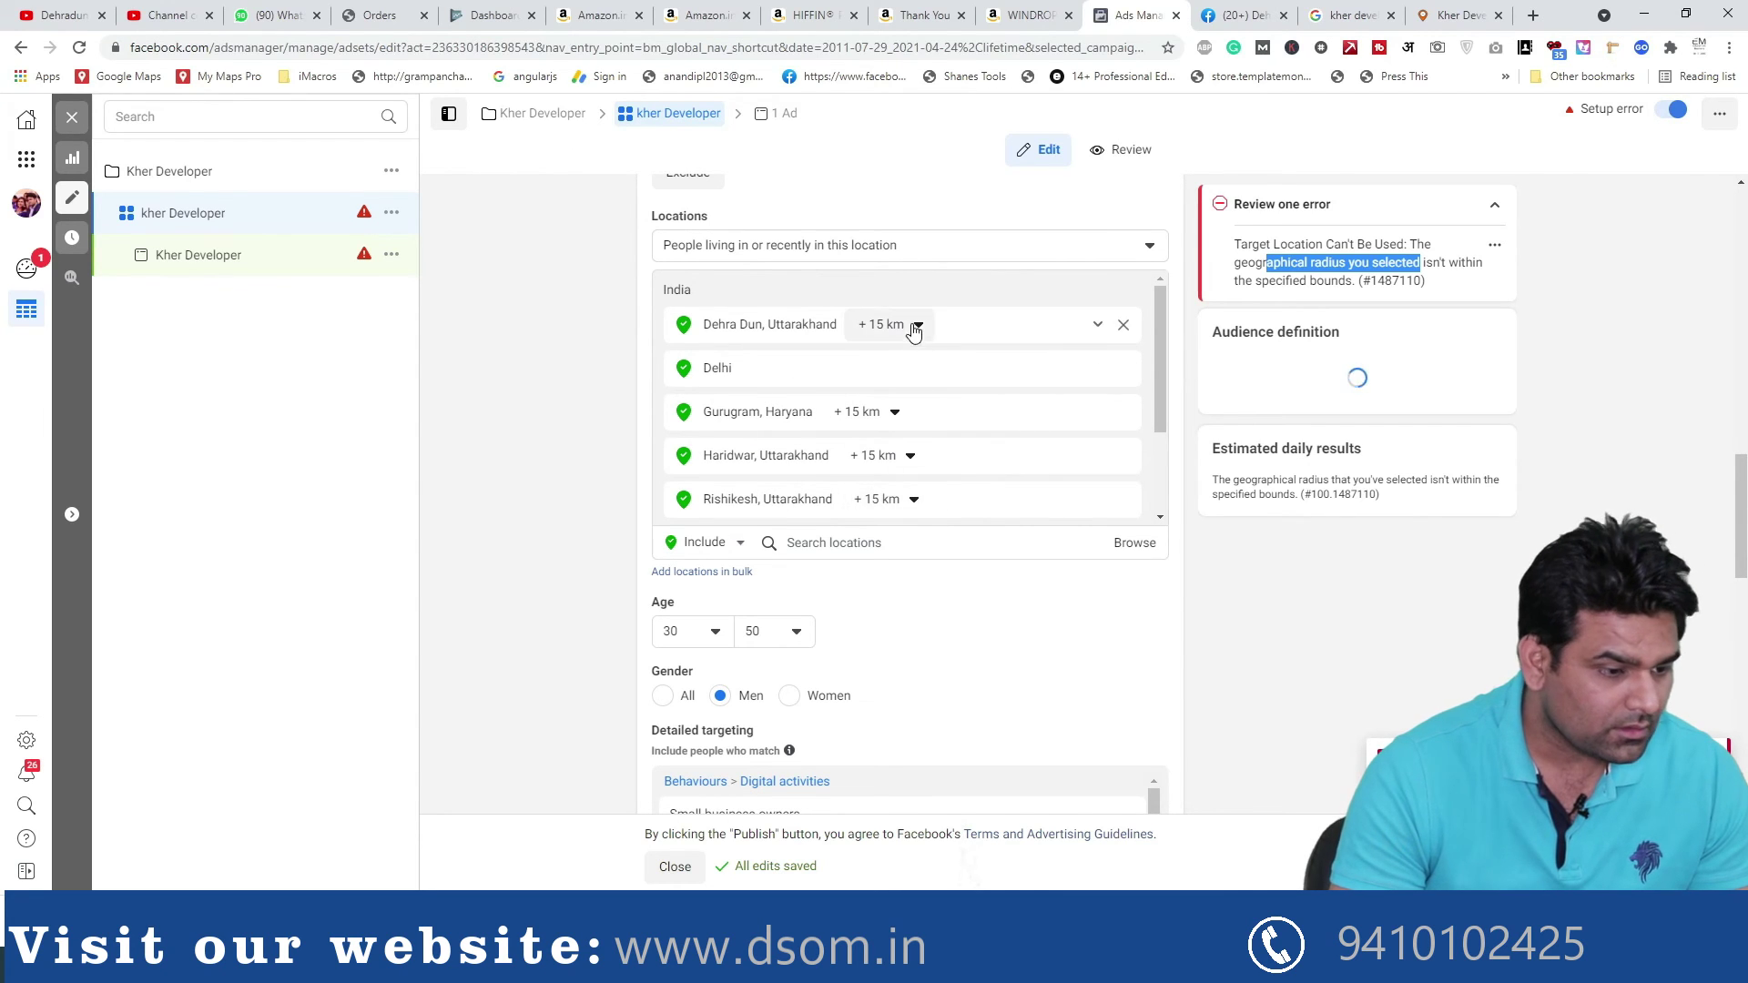
Remove every target location from the ad set's audience: Rishikesh, Srinagar, Delhi, Dehra Dun, Gurugram, Haridwar and both Yamunanagar entries
{"action": "double_click", "coordinate": [1282, 281]}
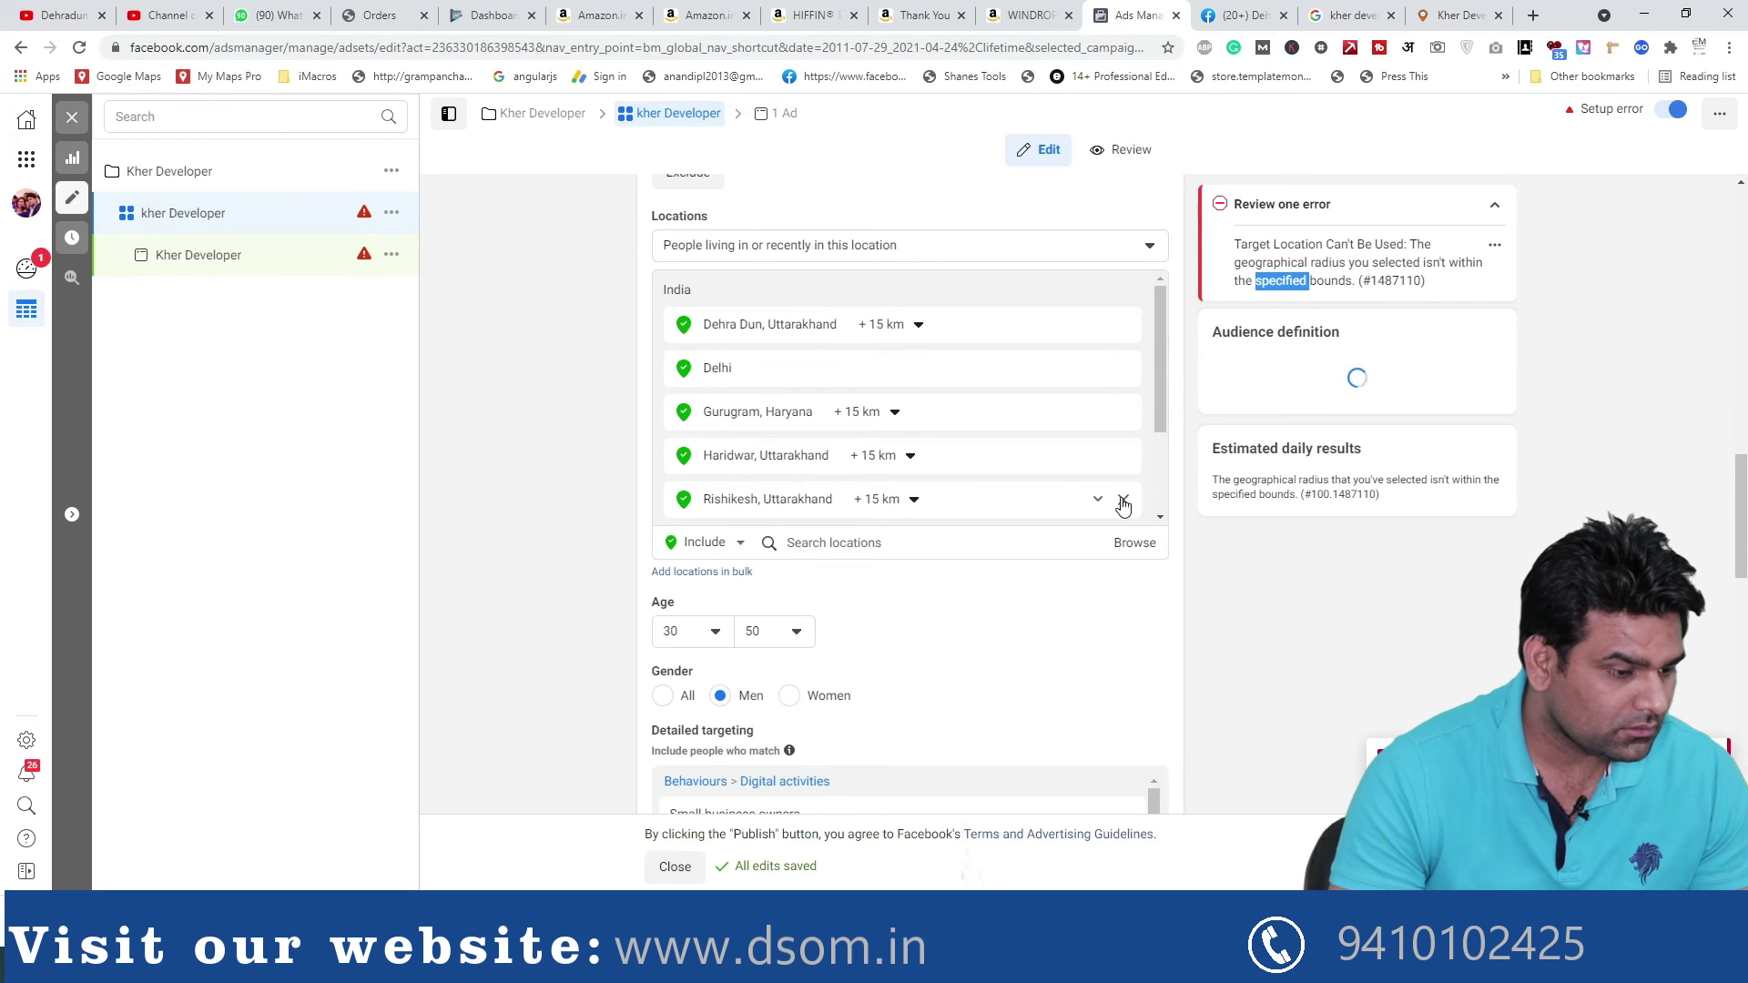
{"action": "left_click", "coordinate": [1123, 505]}
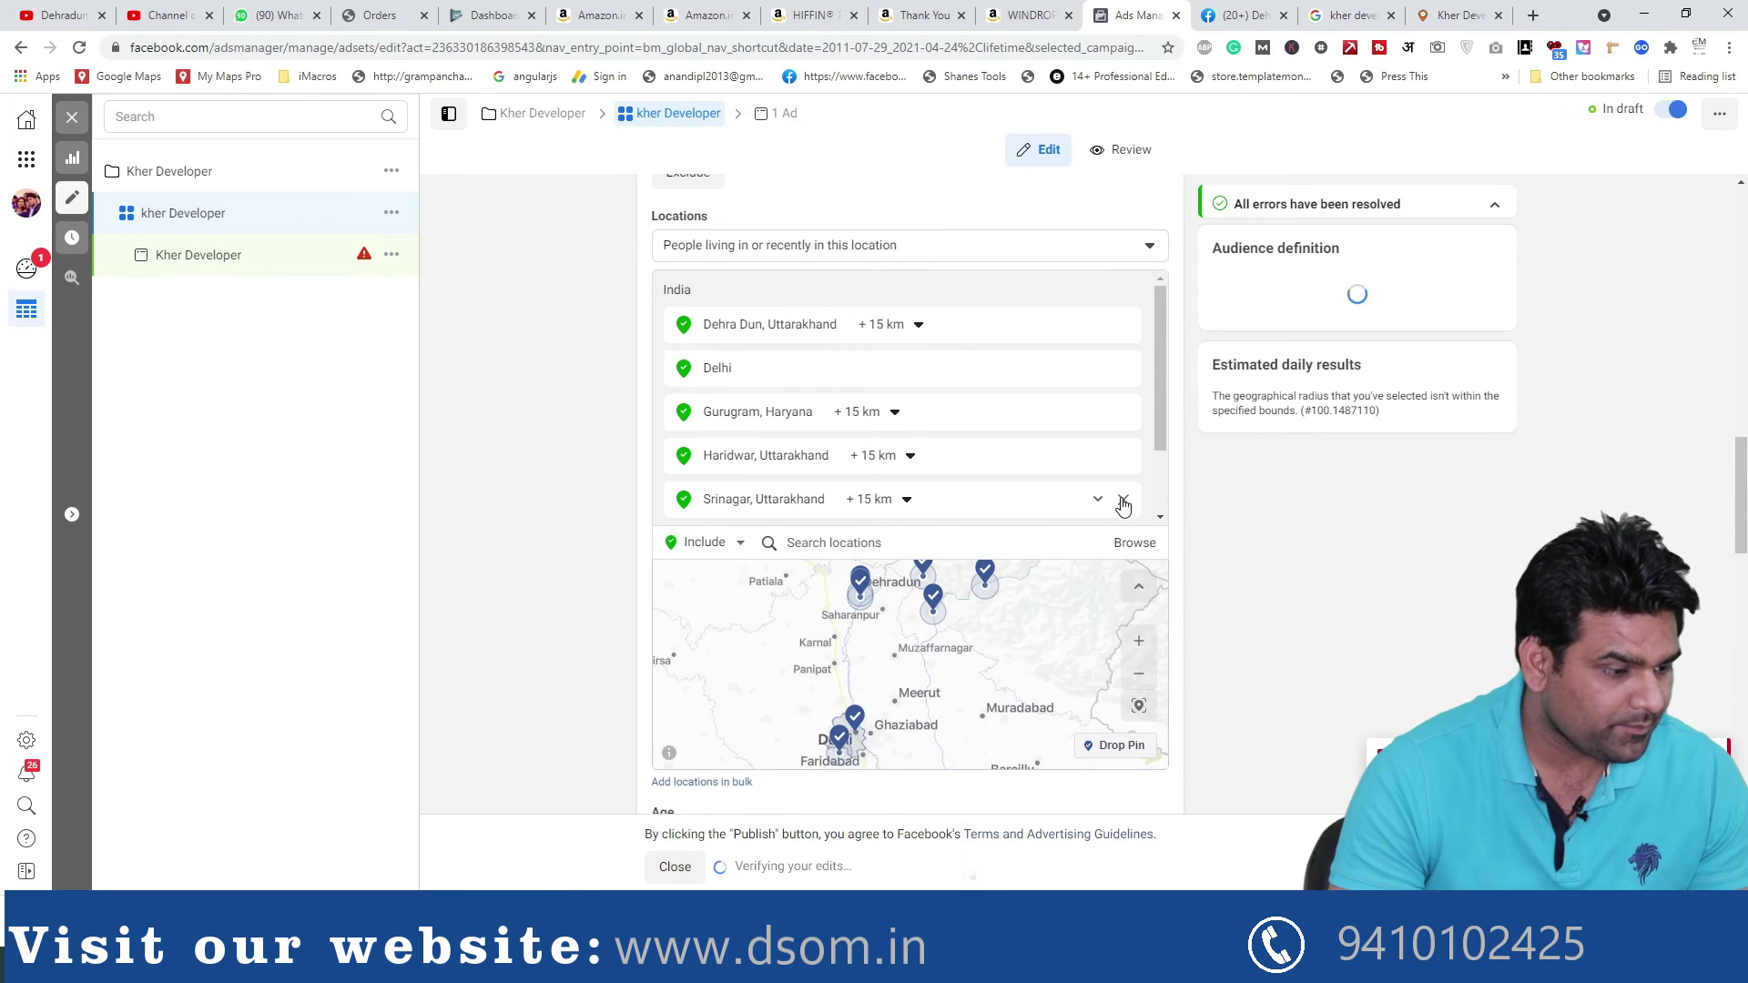
{"action": "left_click", "coordinate": [832, 543]}
{"action": "left_click", "coordinate": [1124, 504]}
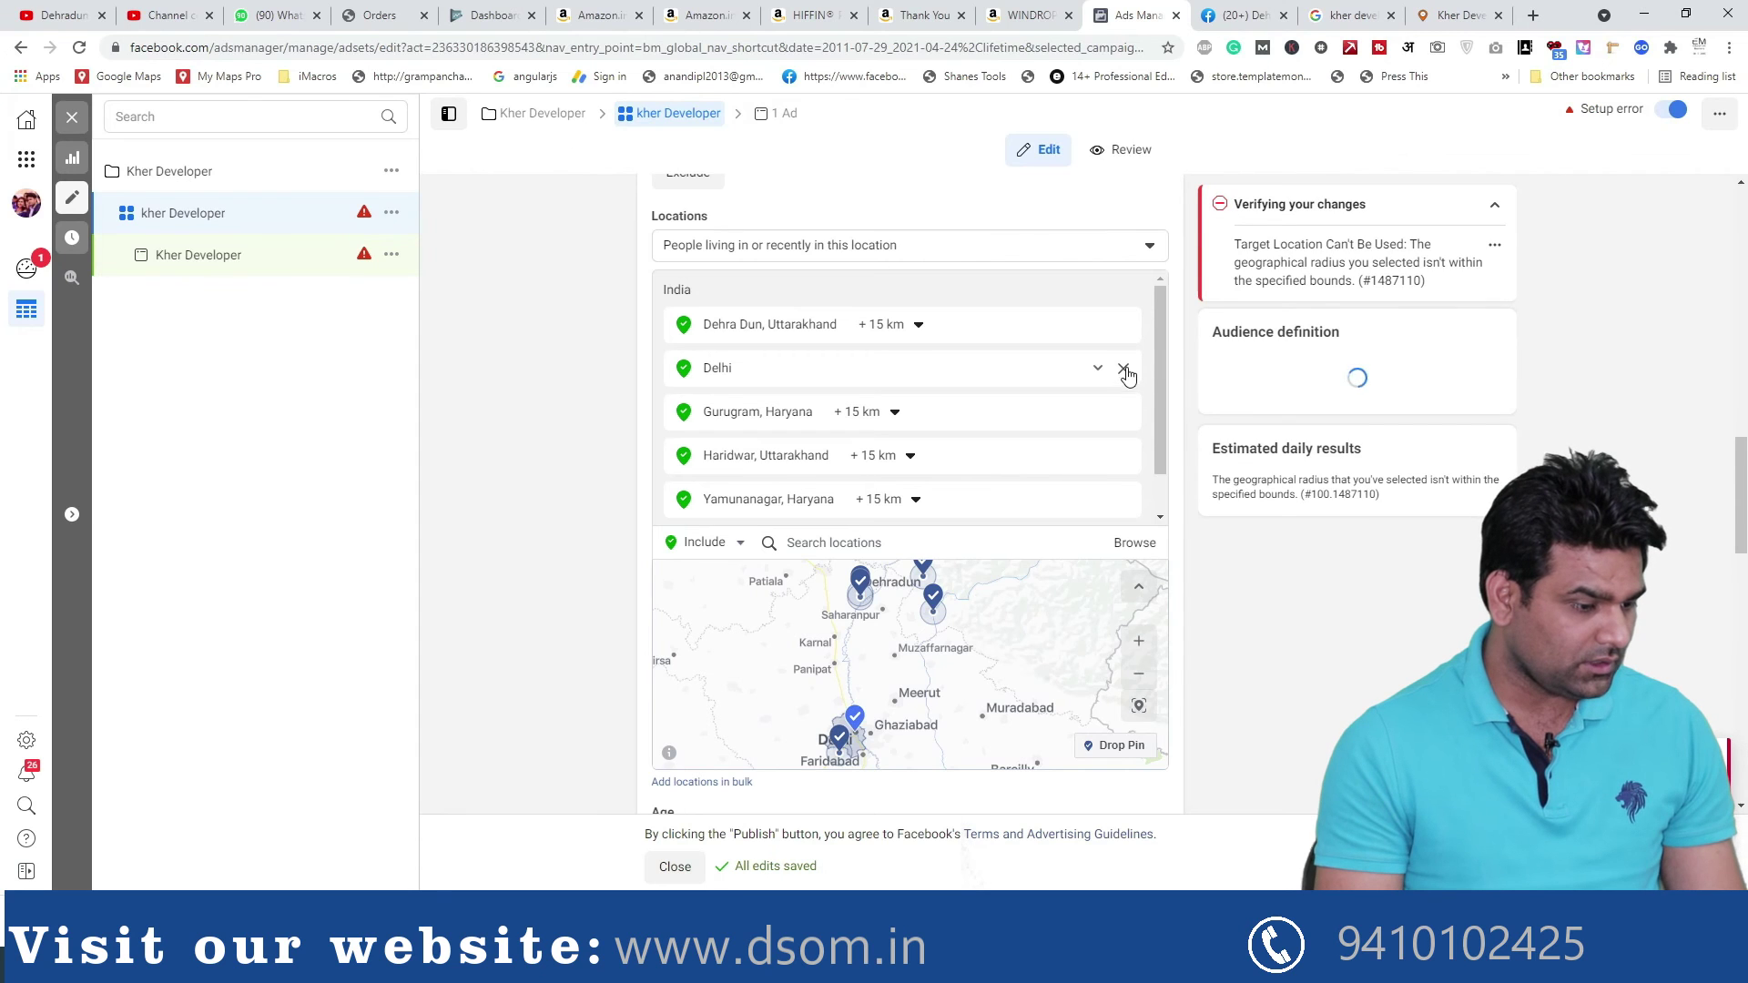
{"action": "left_click", "coordinate": [1124, 370]}
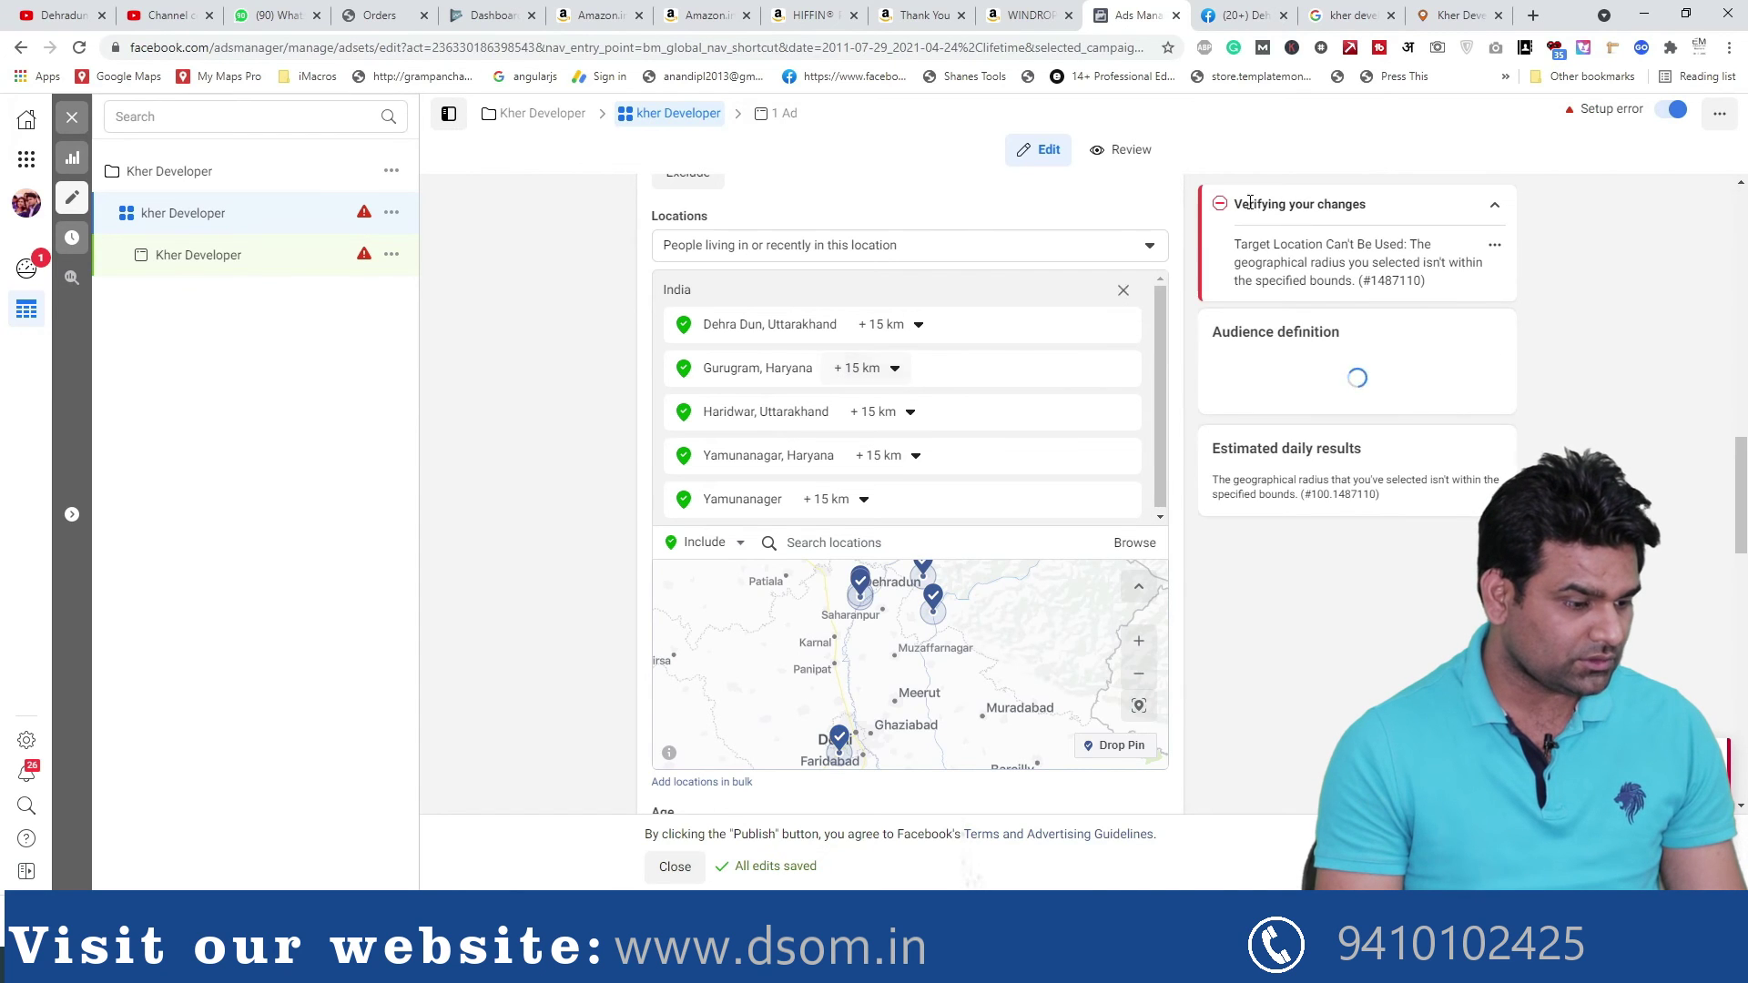
{"action": "left_click", "coordinate": [1125, 327]}
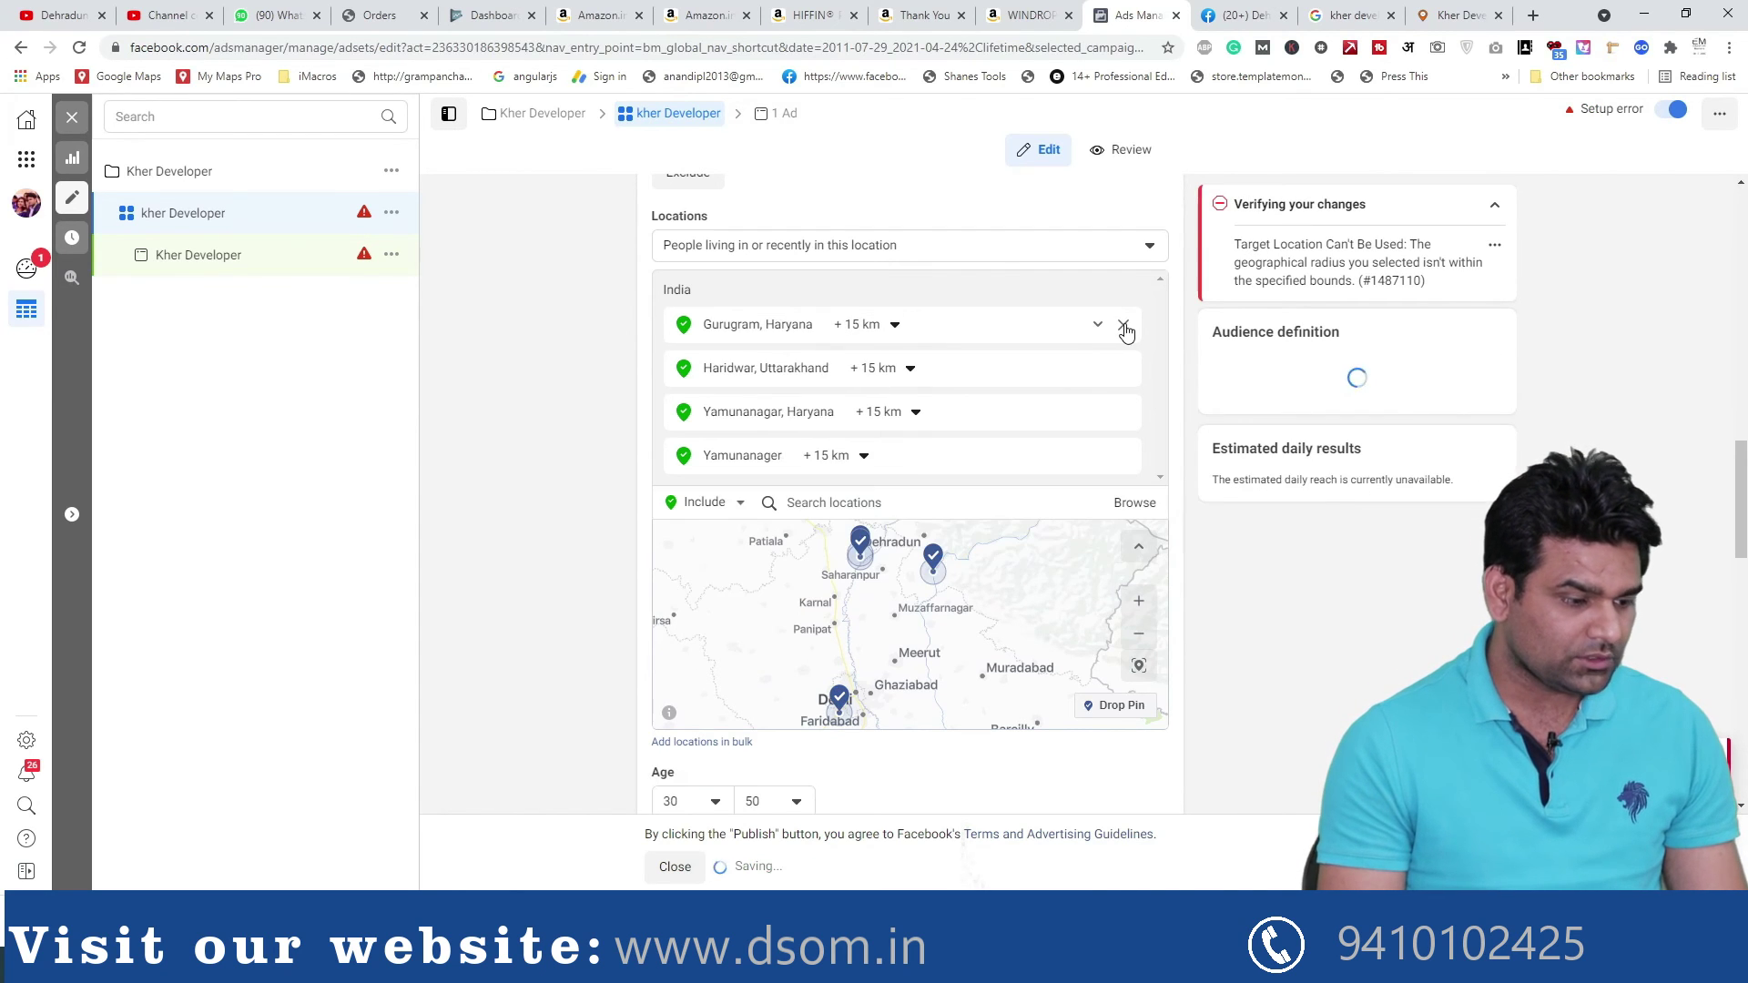
{"action": "left_click", "coordinate": [1124, 328]}
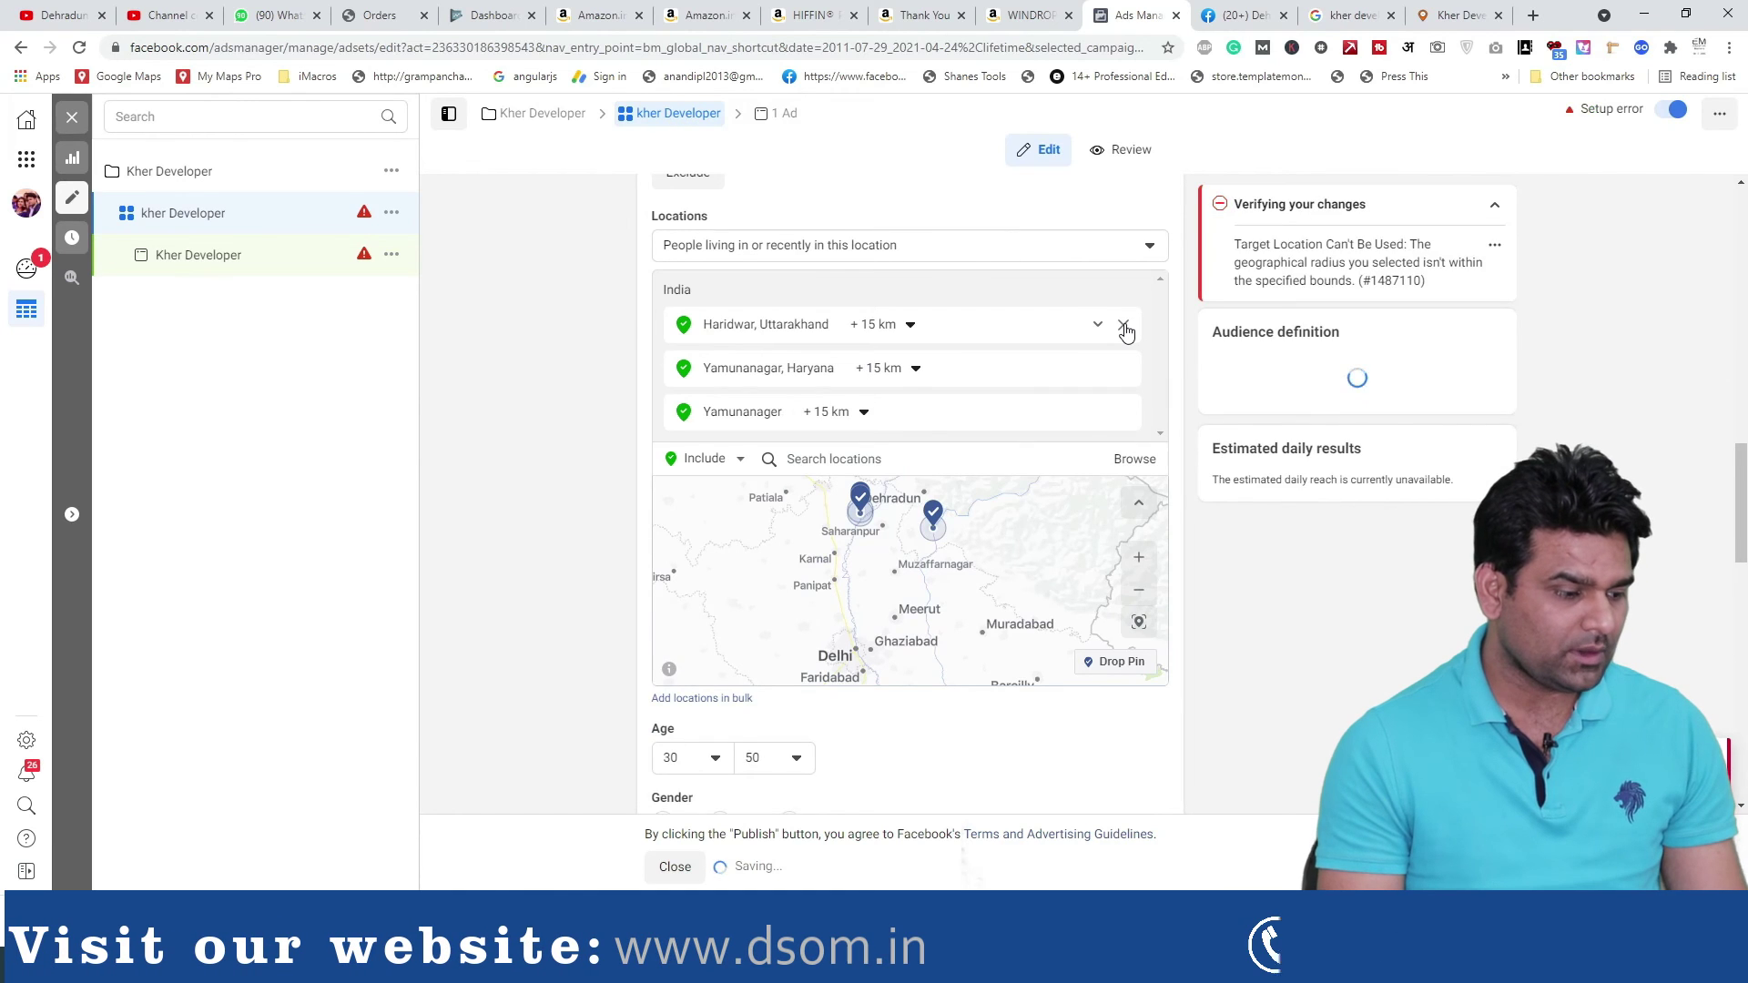
{"action": "left_click", "coordinate": [1125, 327]}
{"action": "left_click", "coordinate": [1124, 328]}
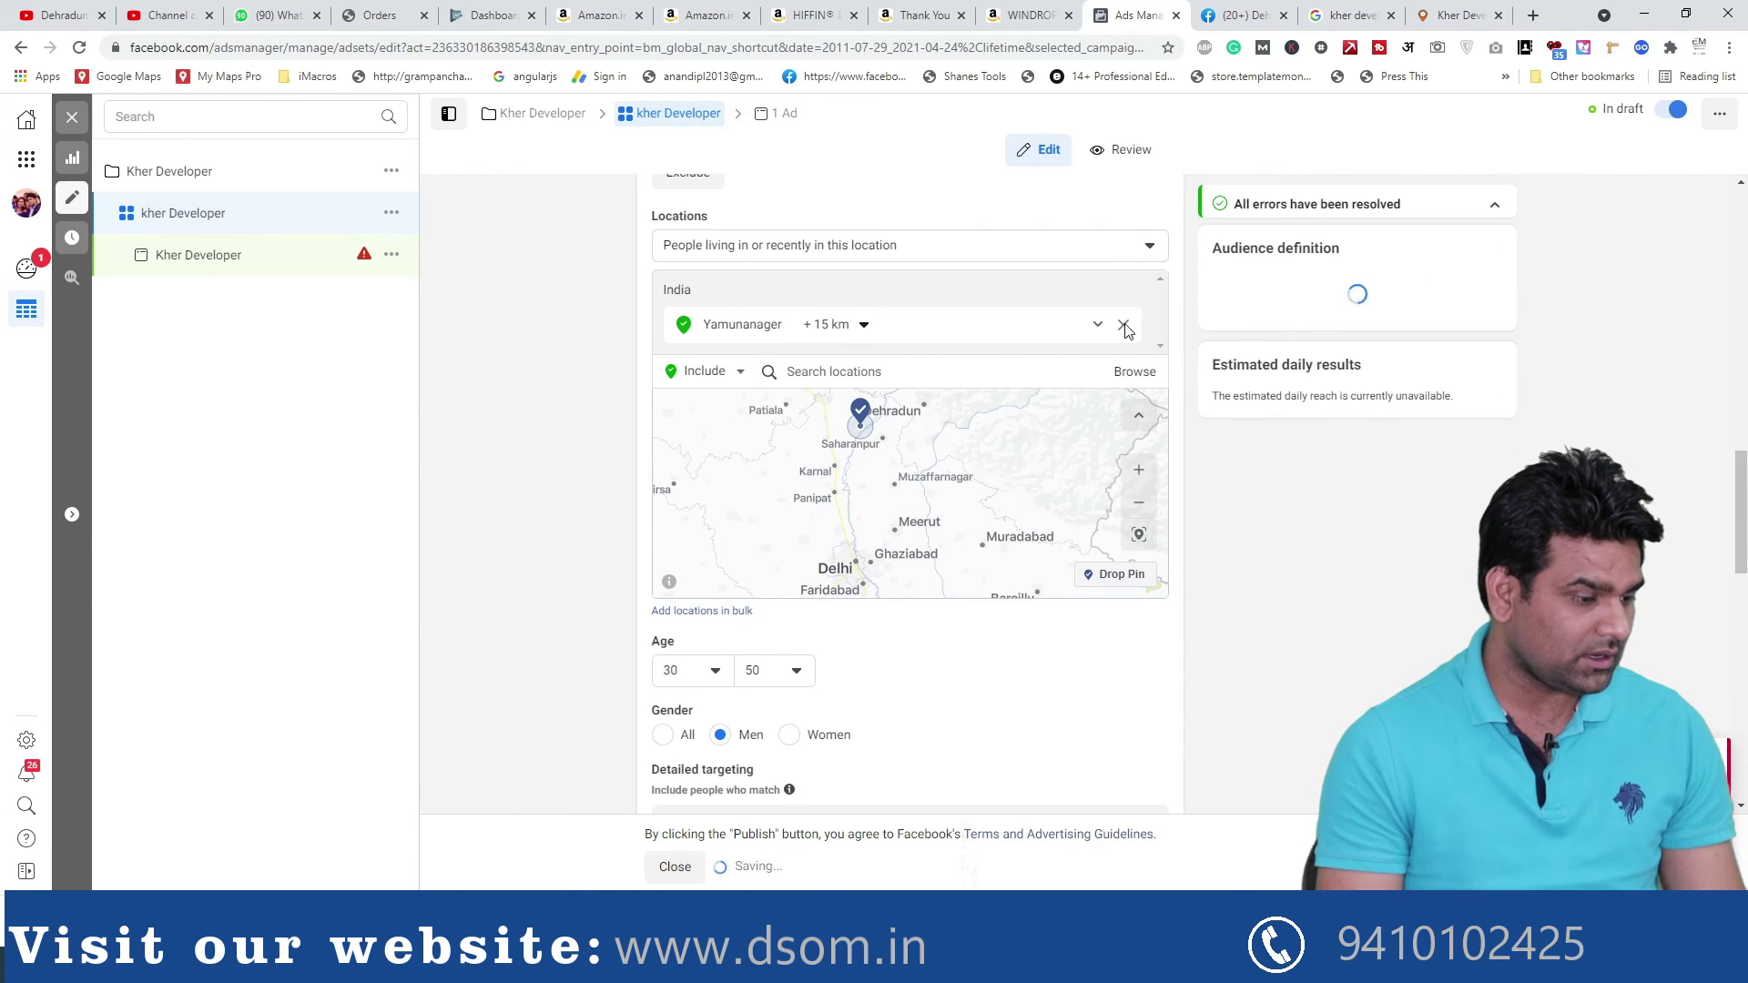
{"action": "left_click", "coordinate": [1125, 326]}
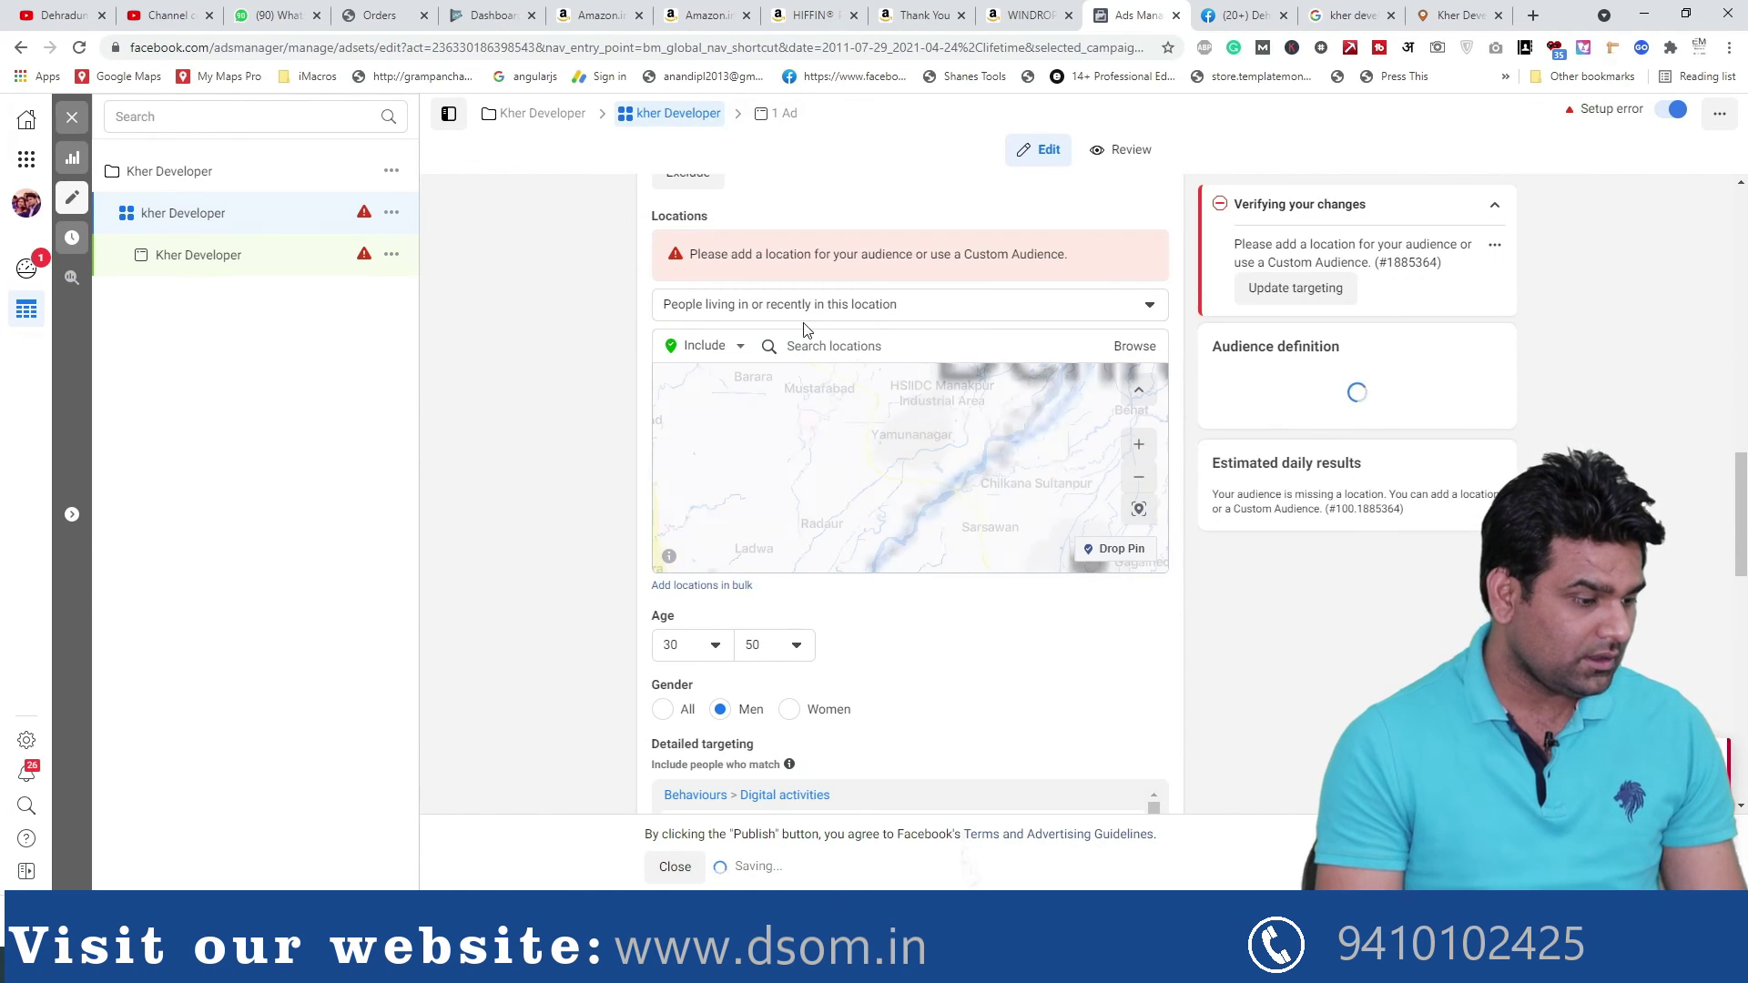
Add the cities Dehra Dun, Uttarakhand and Yamunanagar, Haryana to the ad set's included locations
{"action": "left_click", "coordinate": [839, 355]}
{"action": "type", "text": "dehradu"}
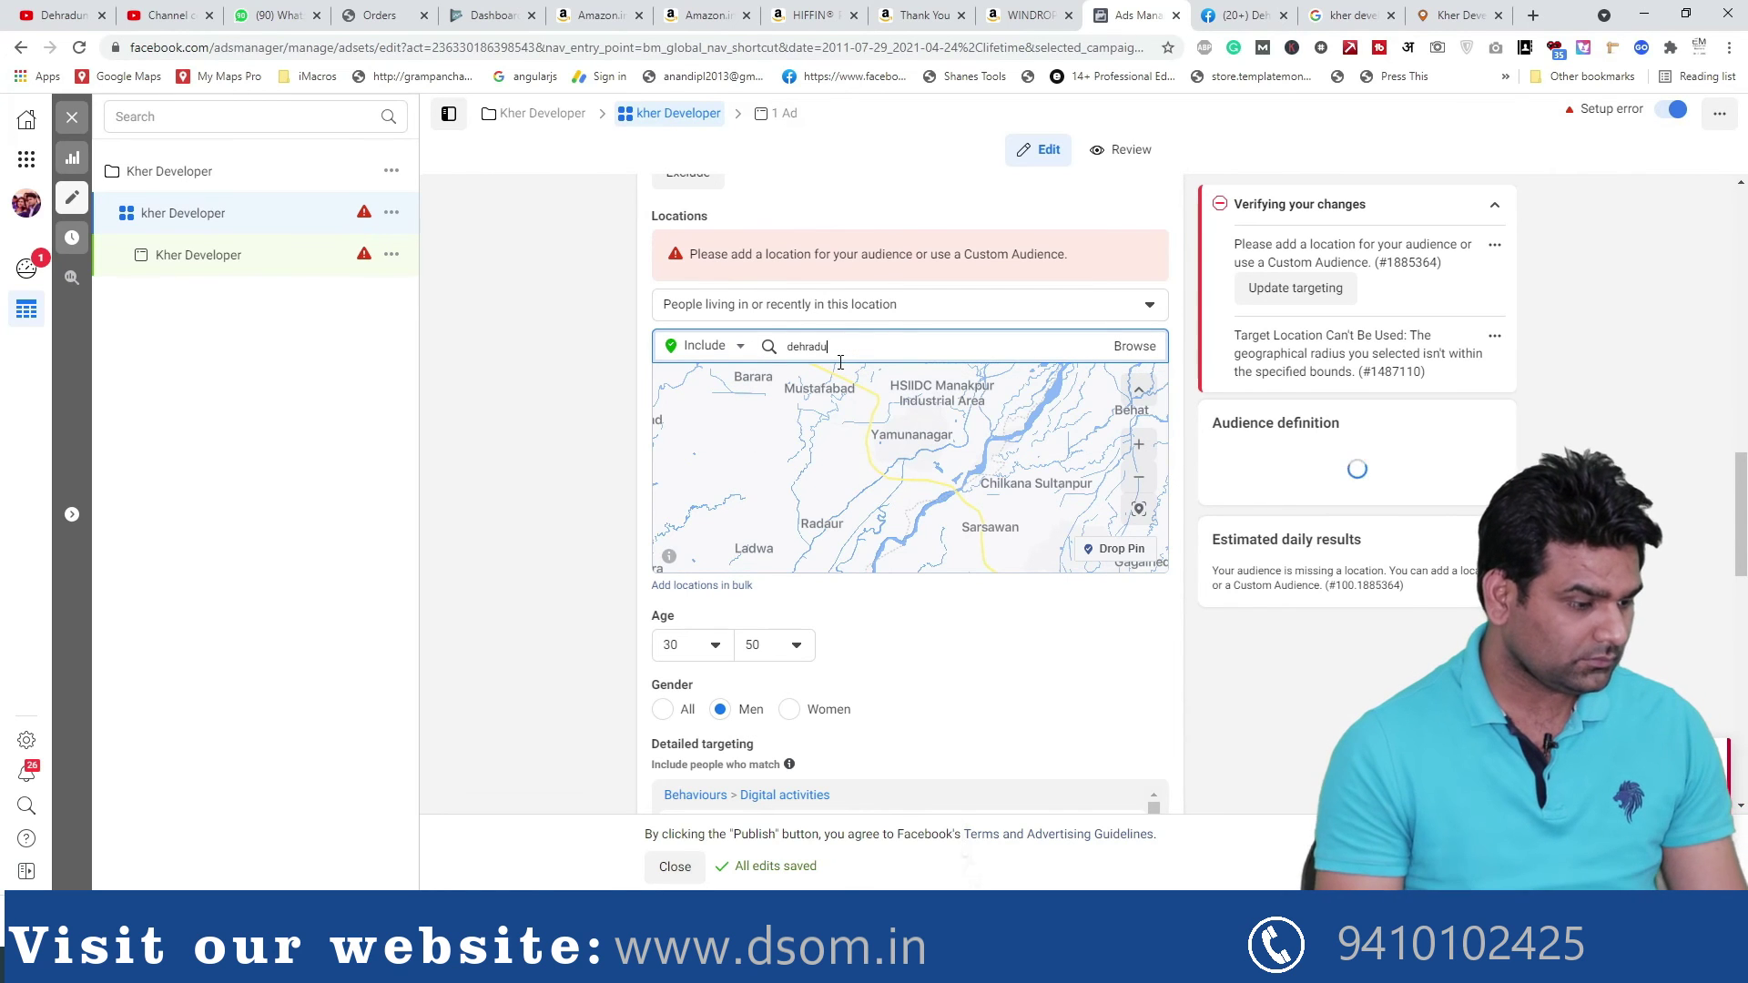
{"action": "type", "text": "n"}
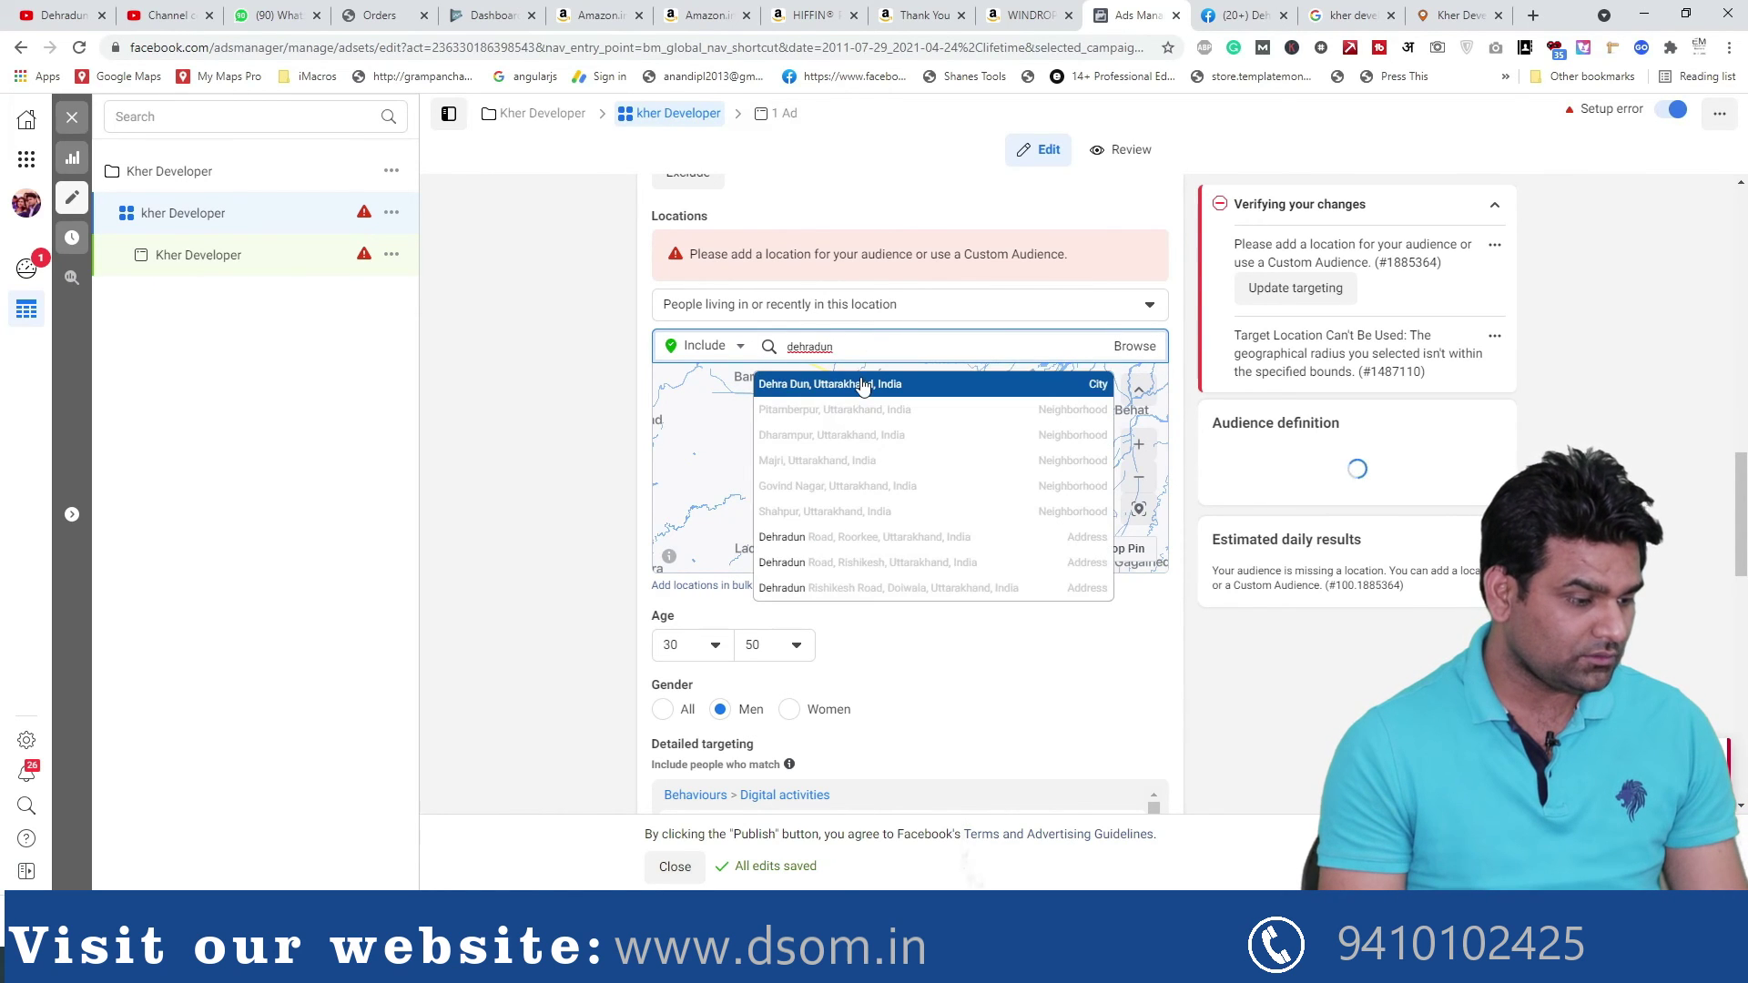
{"action": "left_click", "coordinate": [861, 385]}
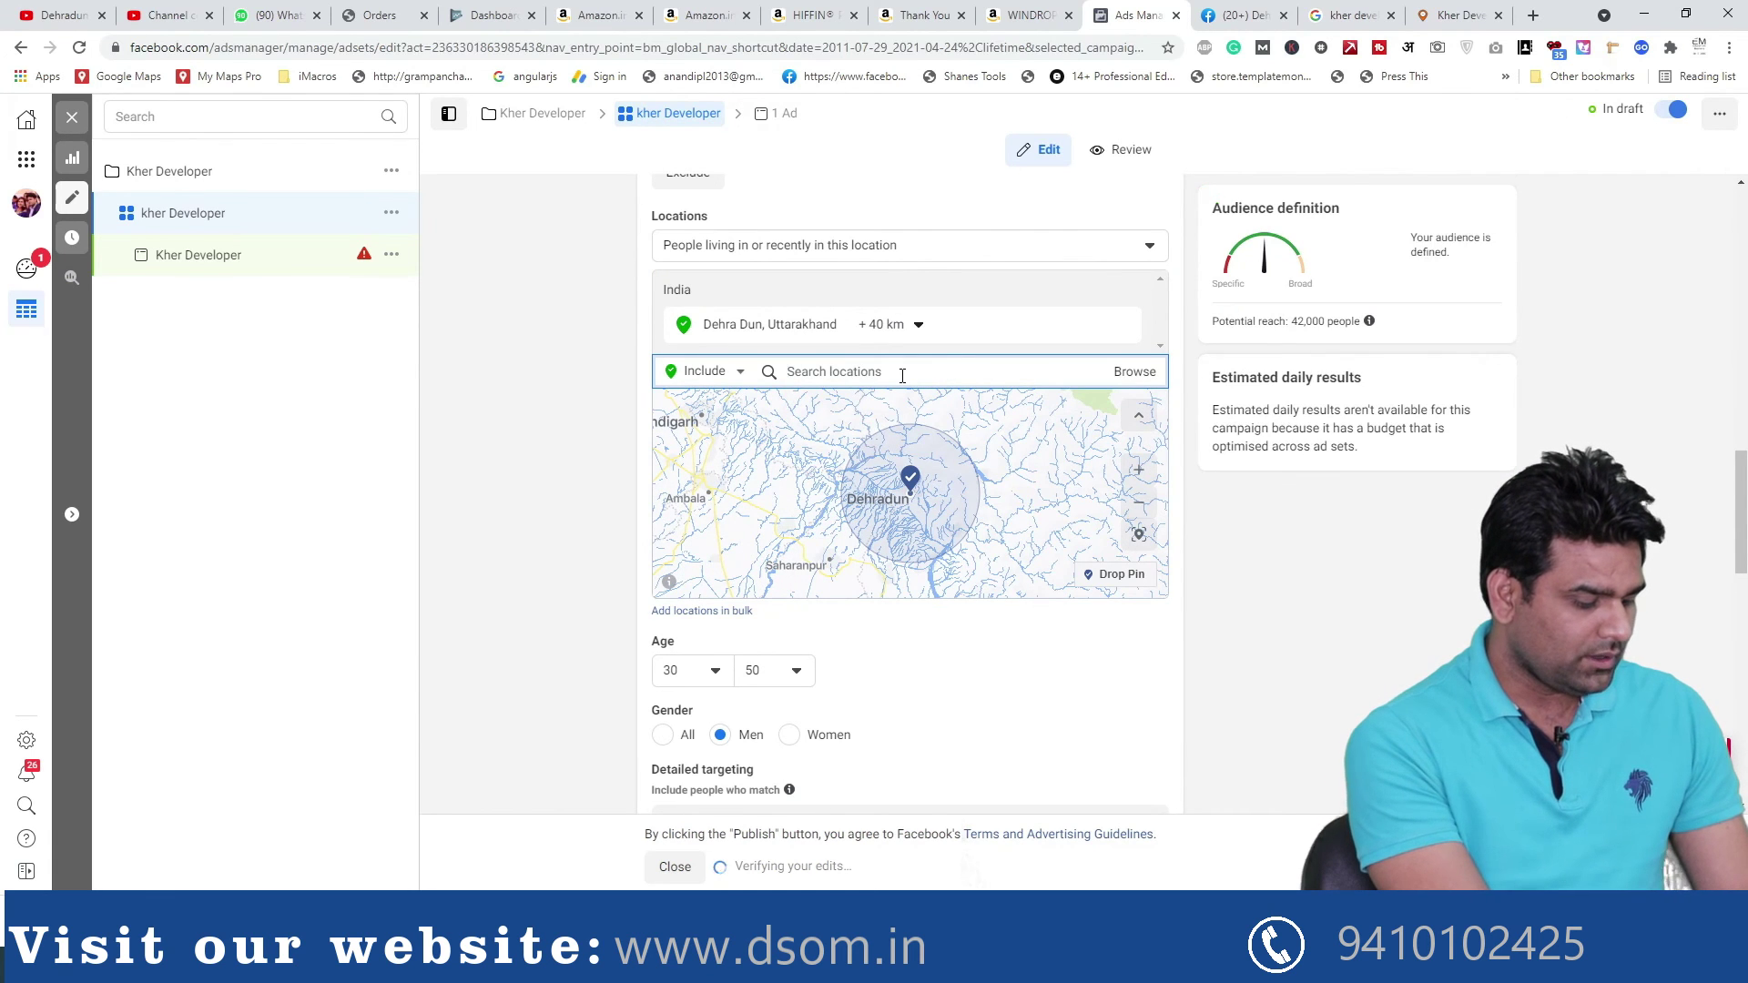
{"action": "type", "text": "yamun"}
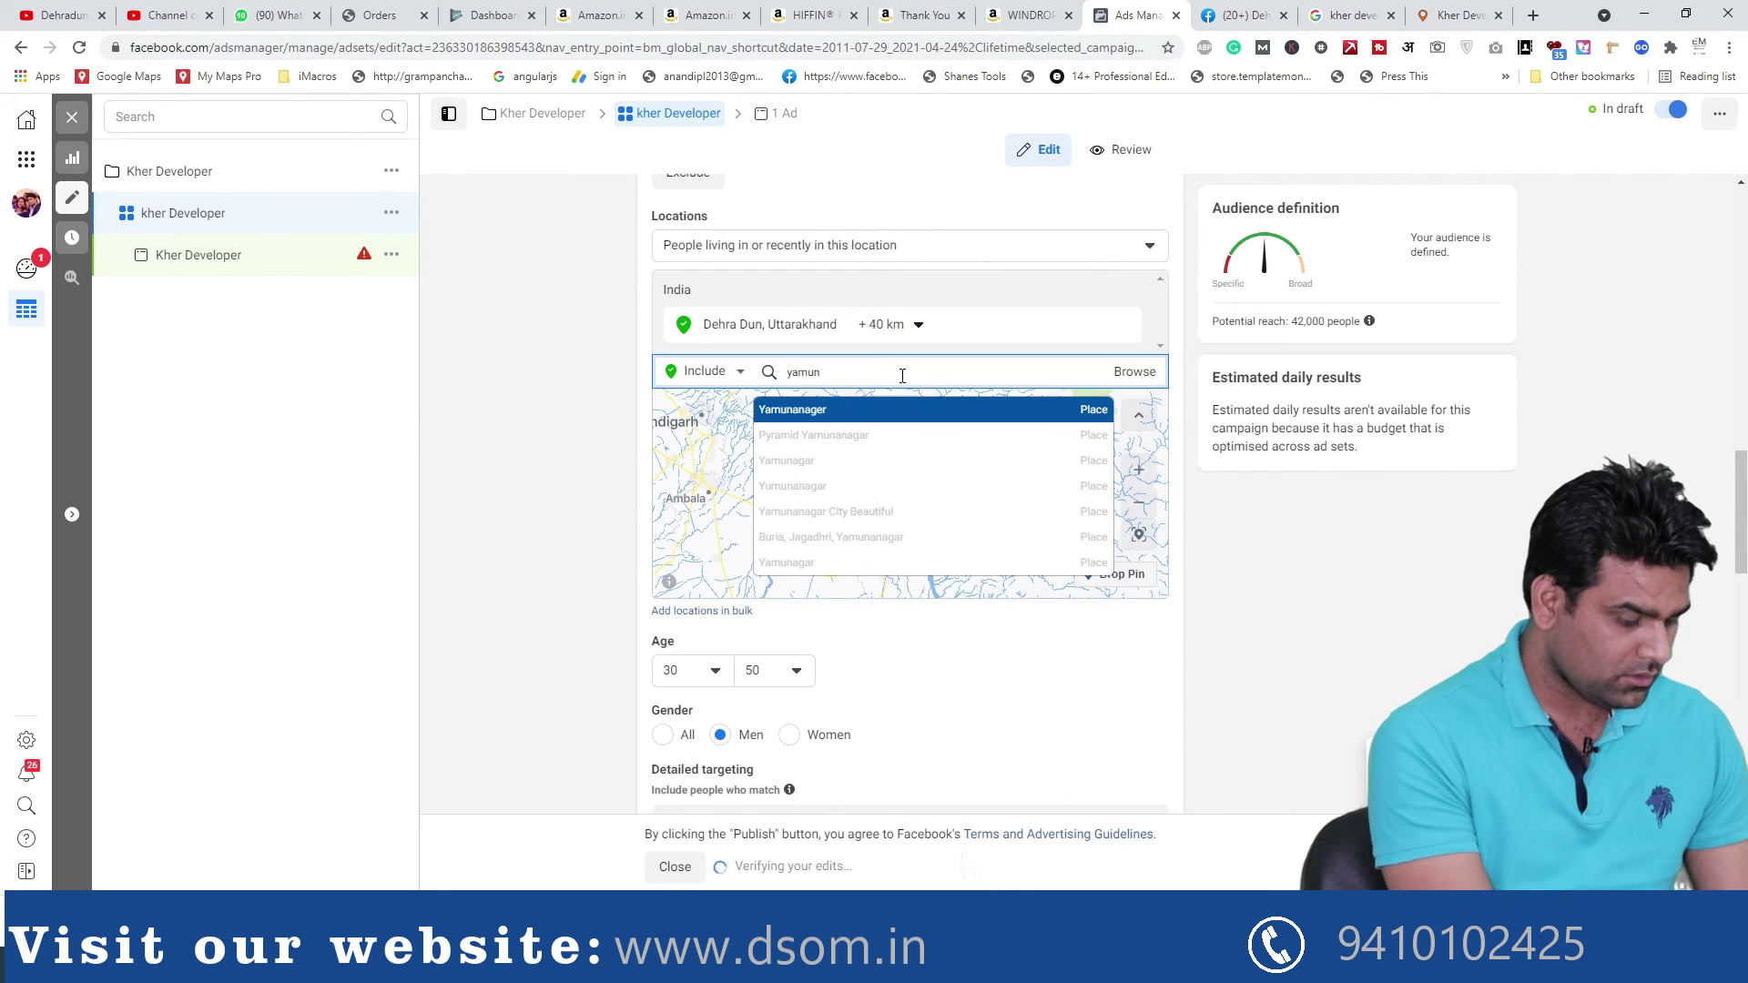
{"action": "type", "text": "anaga"}
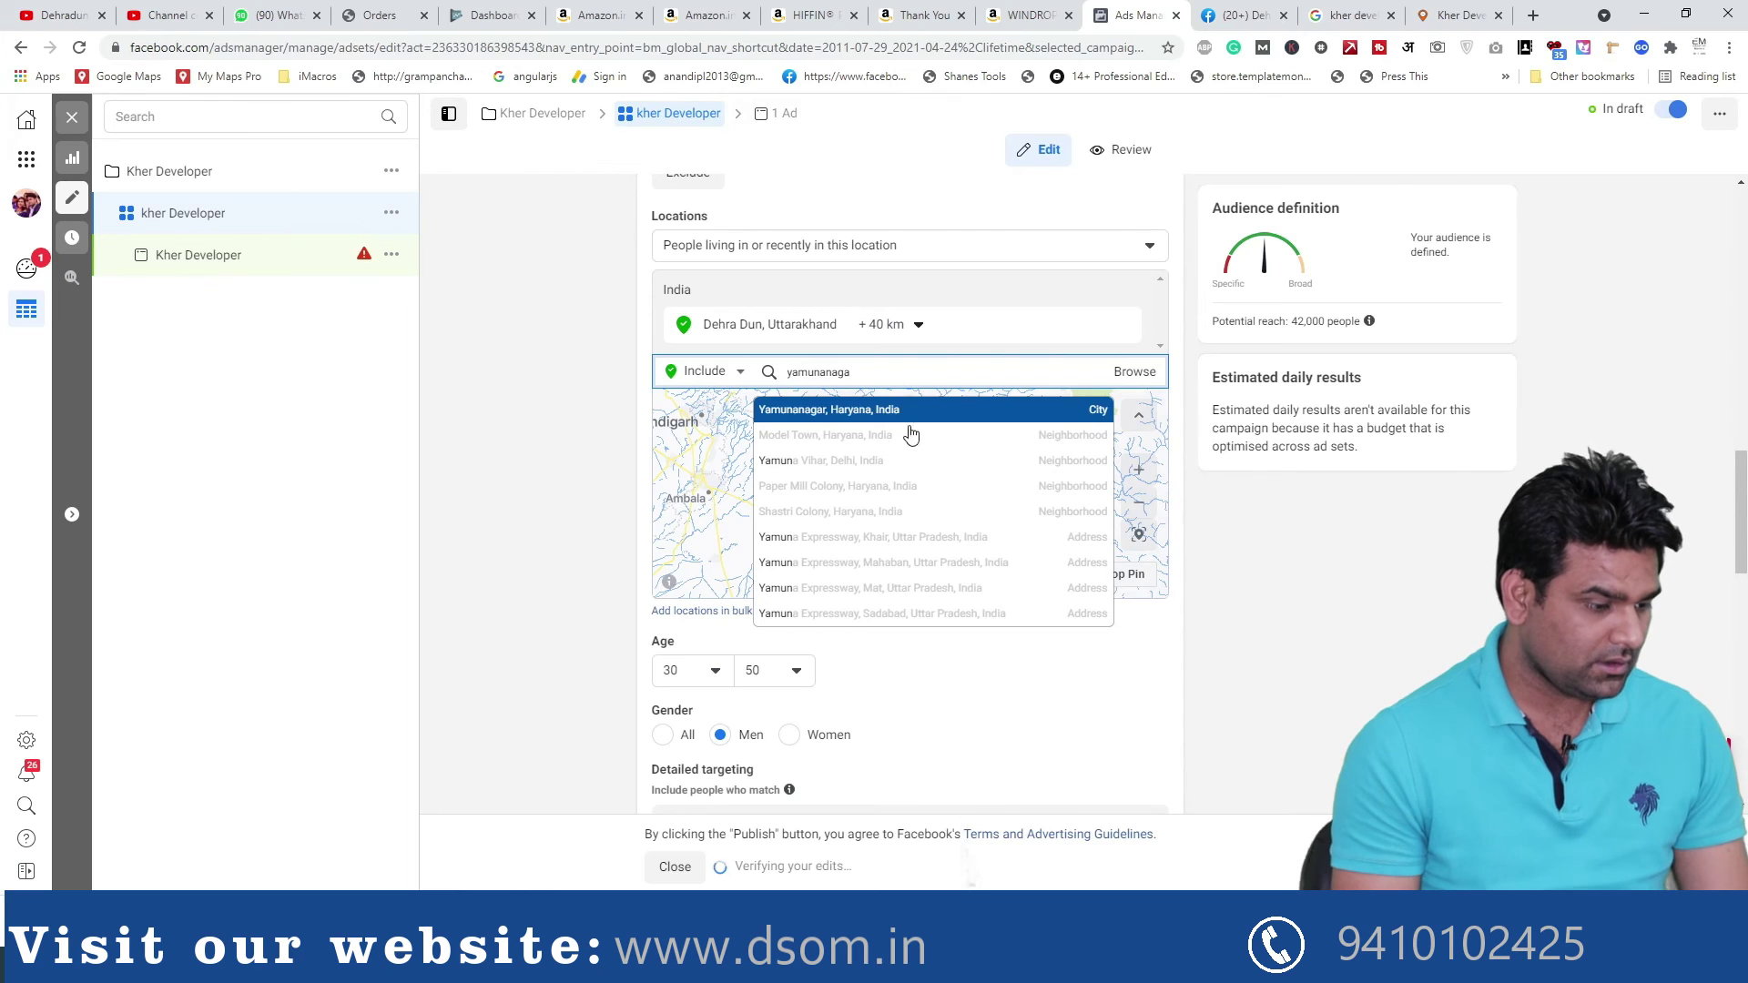
{"action": "left_click", "coordinate": [889, 418]}
Add Delhi and the cities Gurugram, Haryana and Haridwar, Uttarakhand to the ad set's included locations
{"action": "type", "text": "delk"}
{"action": "key", "text": "BackSpace"}
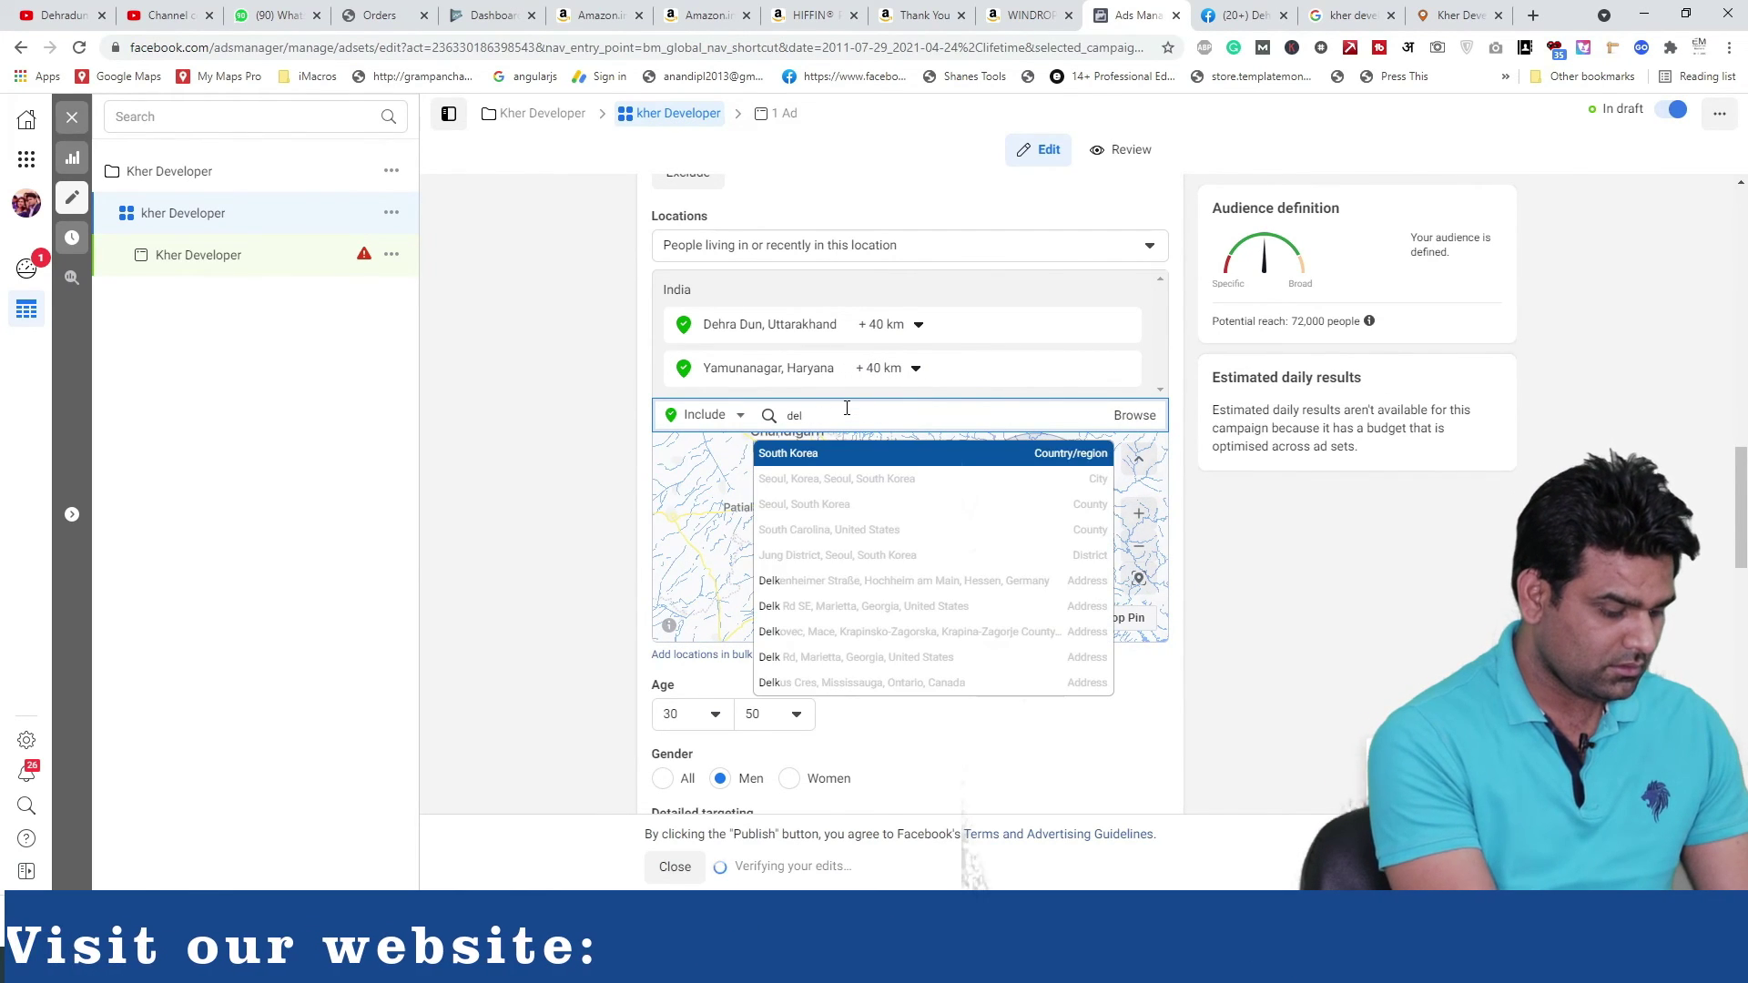
{"action": "type", "text": "hi"}
{"action": "left_click", "coordinate": [814, 452]}
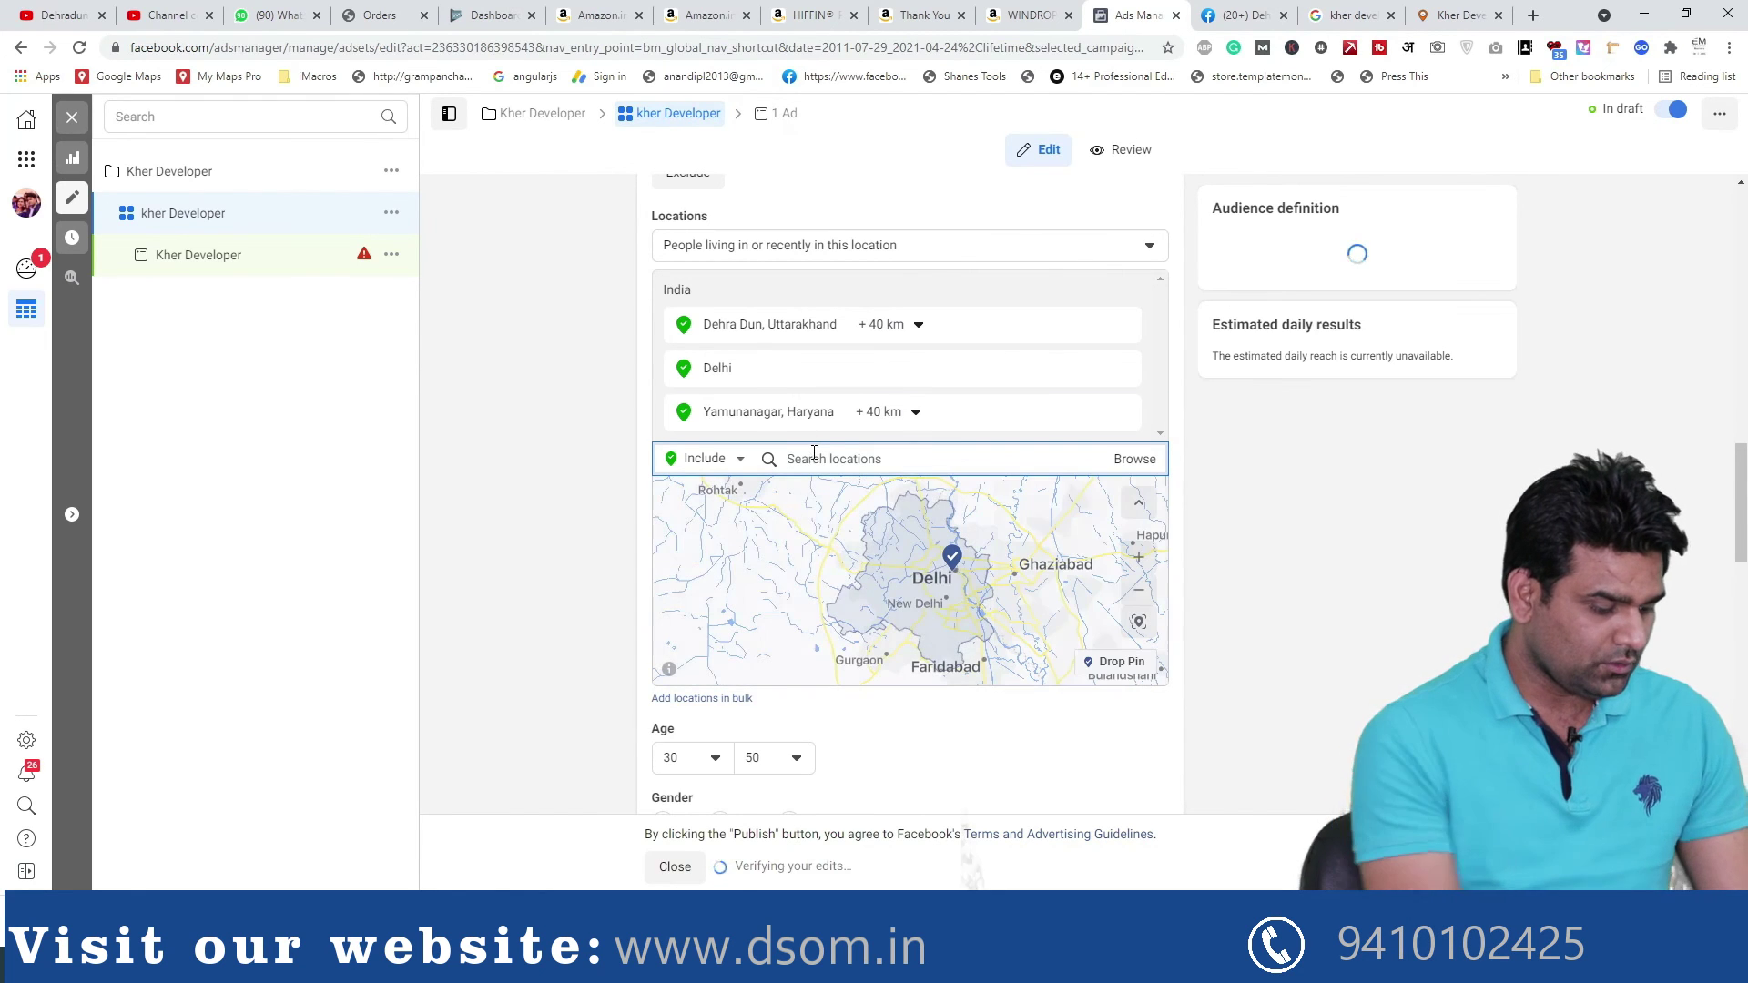
{"action": "type", "text": "gurug"}
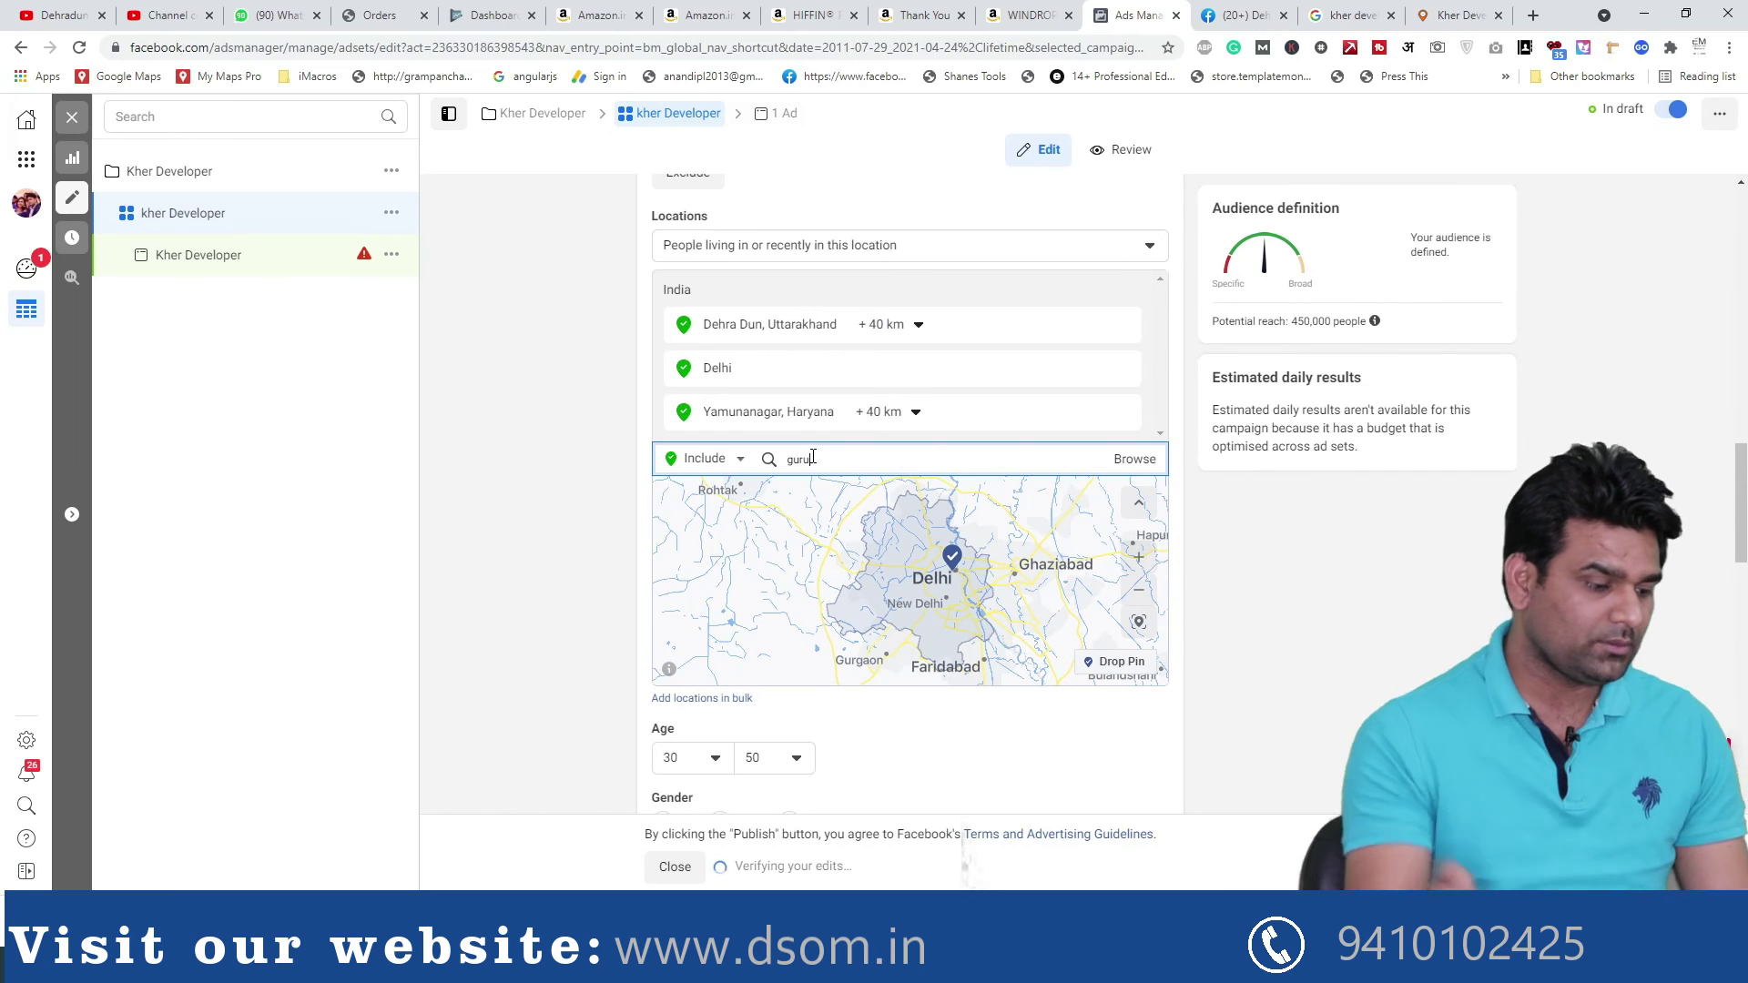
{"action": "type", "text": "ra"}
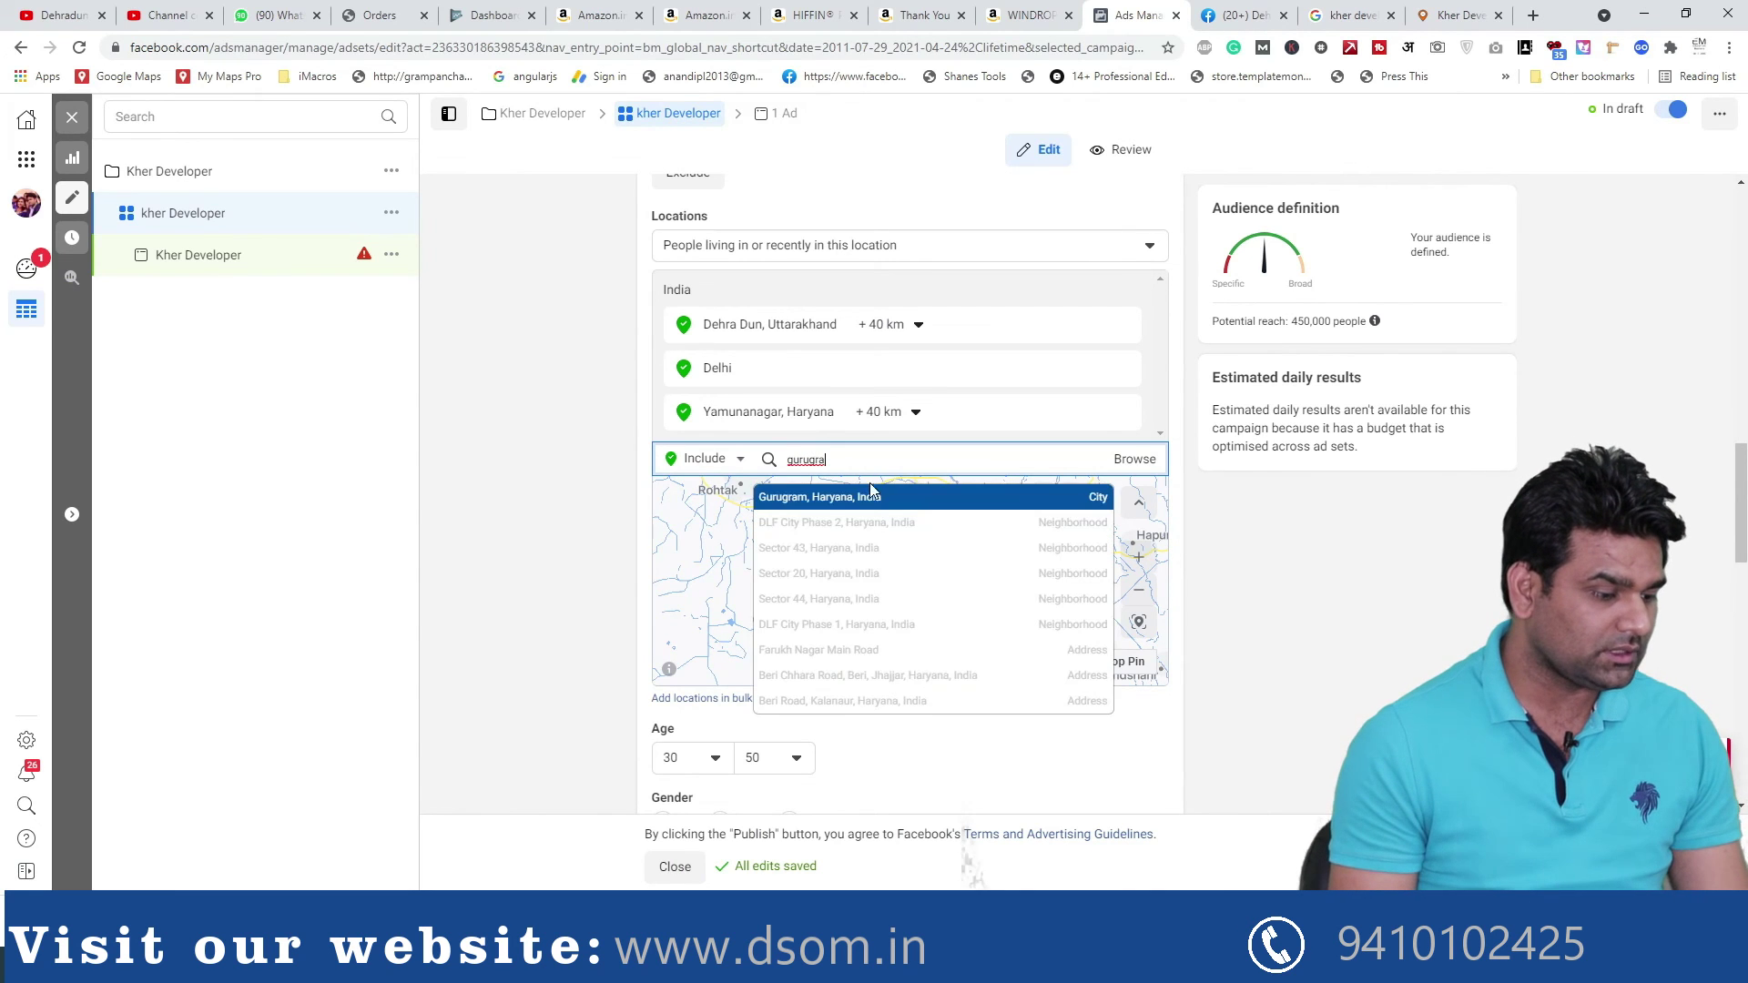
{"action": "left_click", "coordinate": [796, 499]}
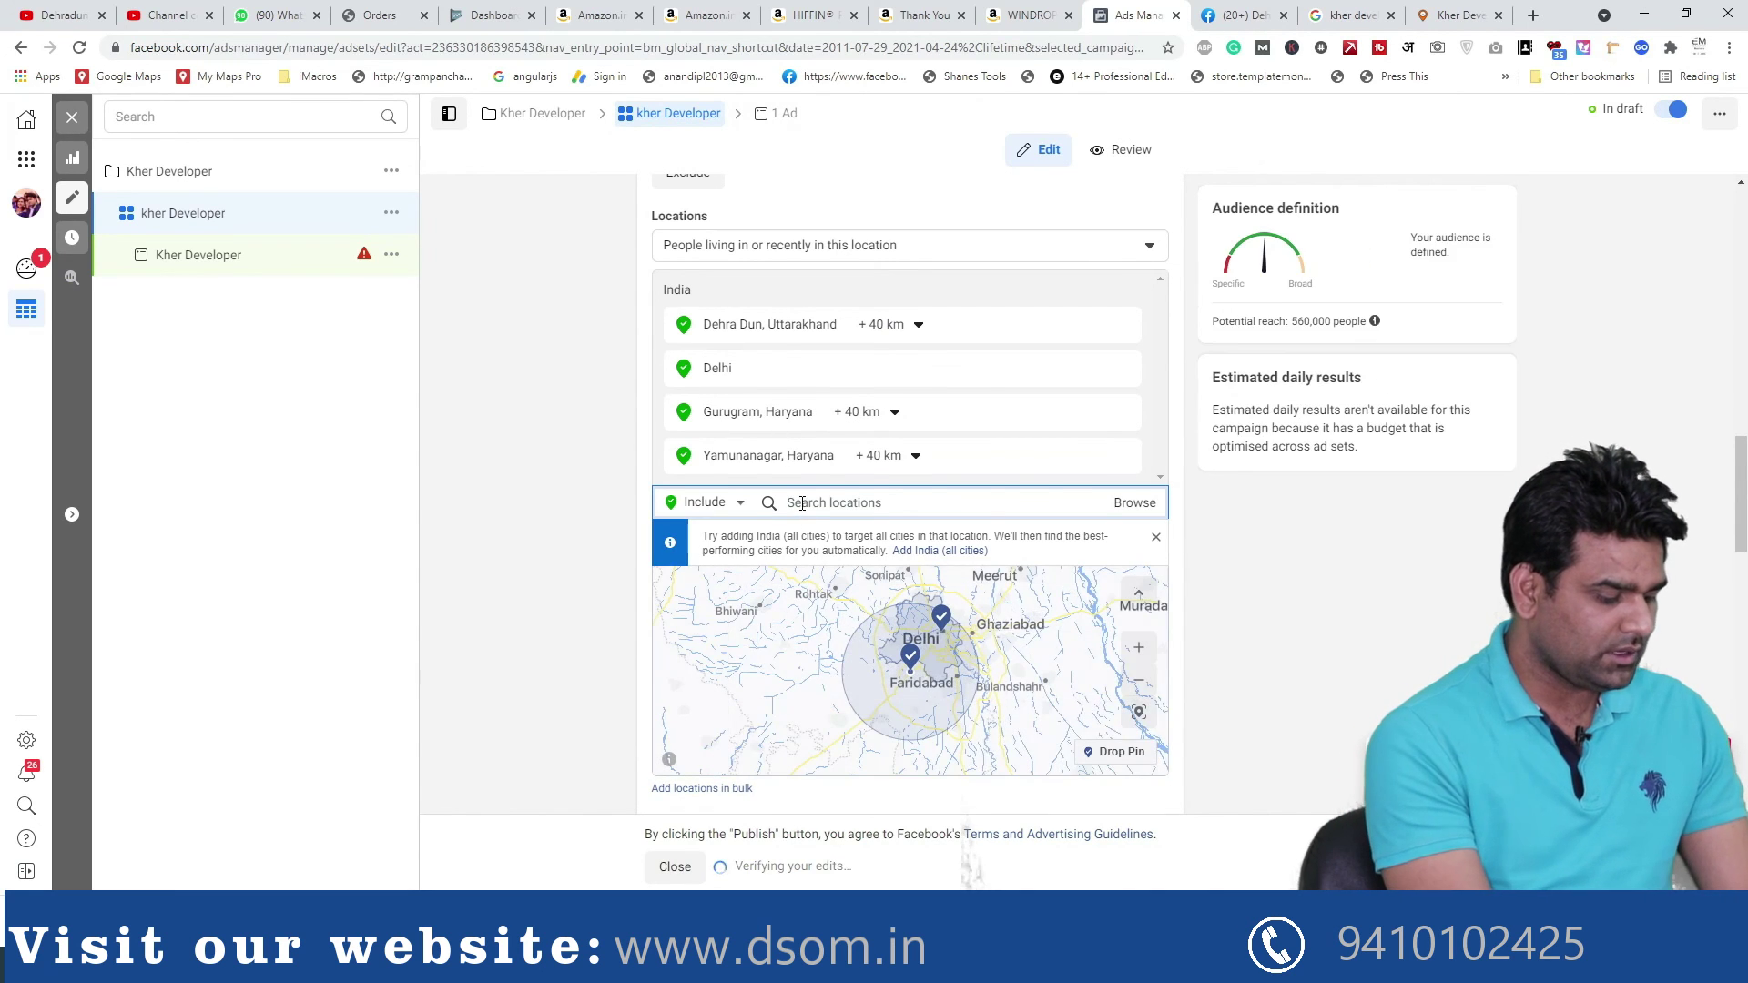
{"action": "type", "text": "haridwar"}
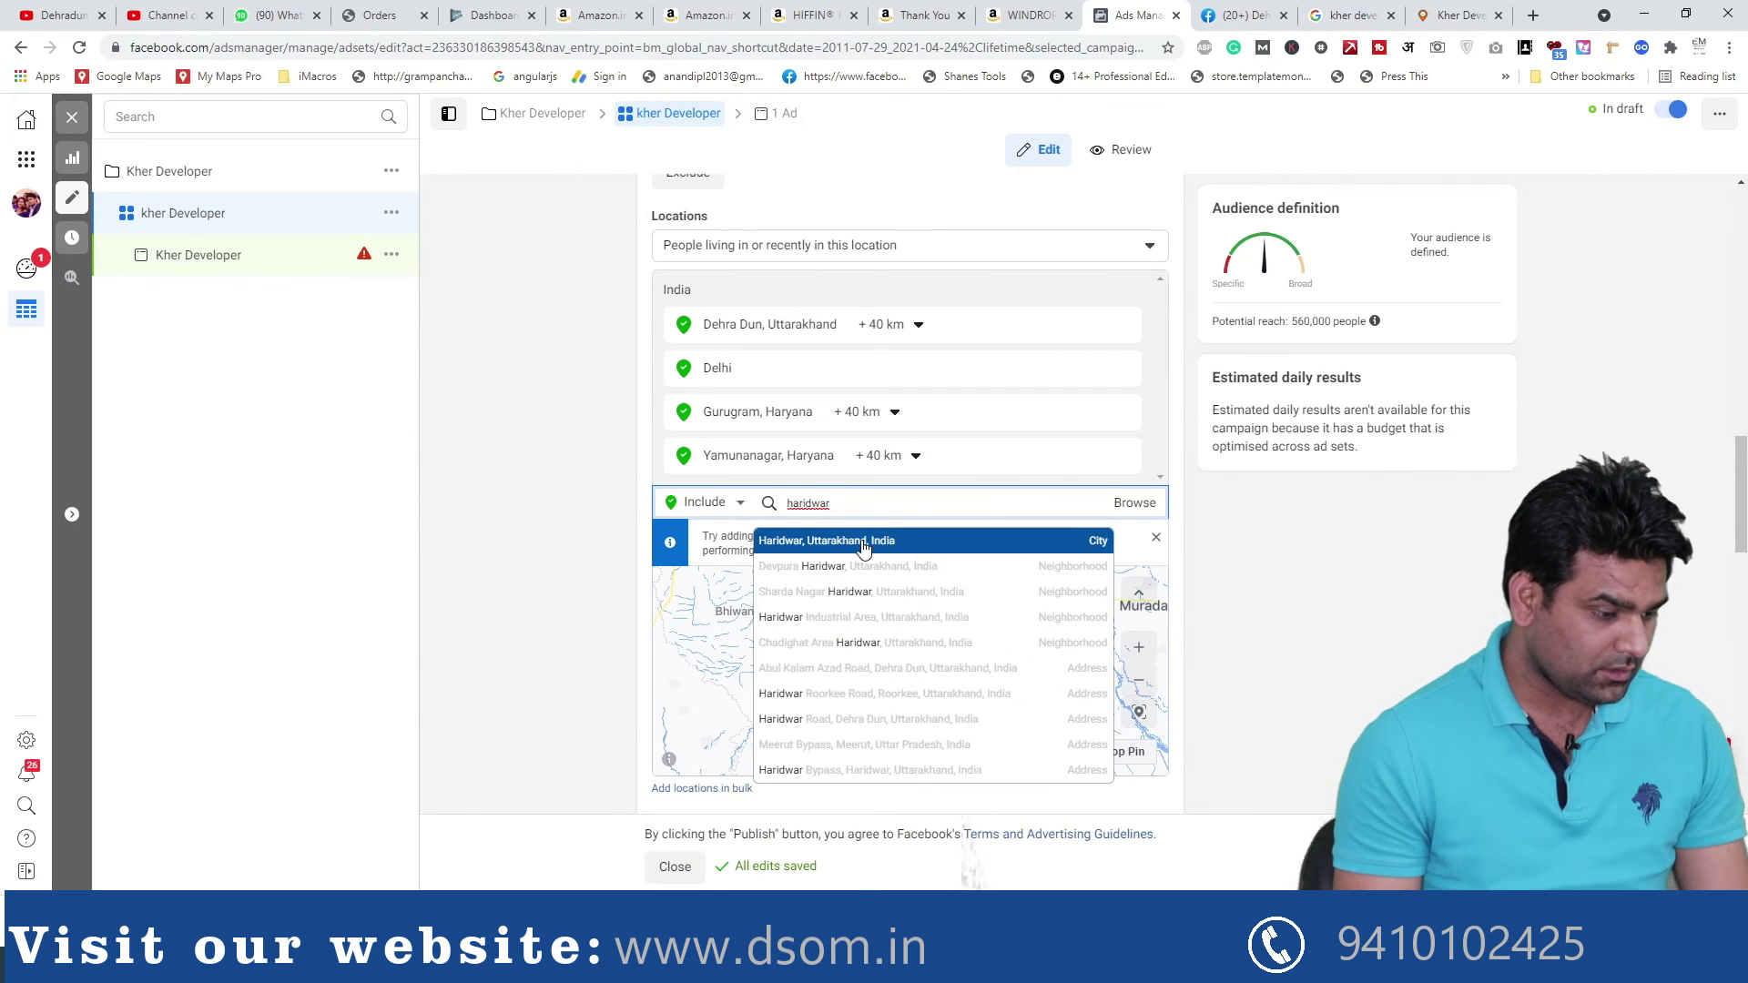
{"action": "left_click", "coordinate": [864, 543]}
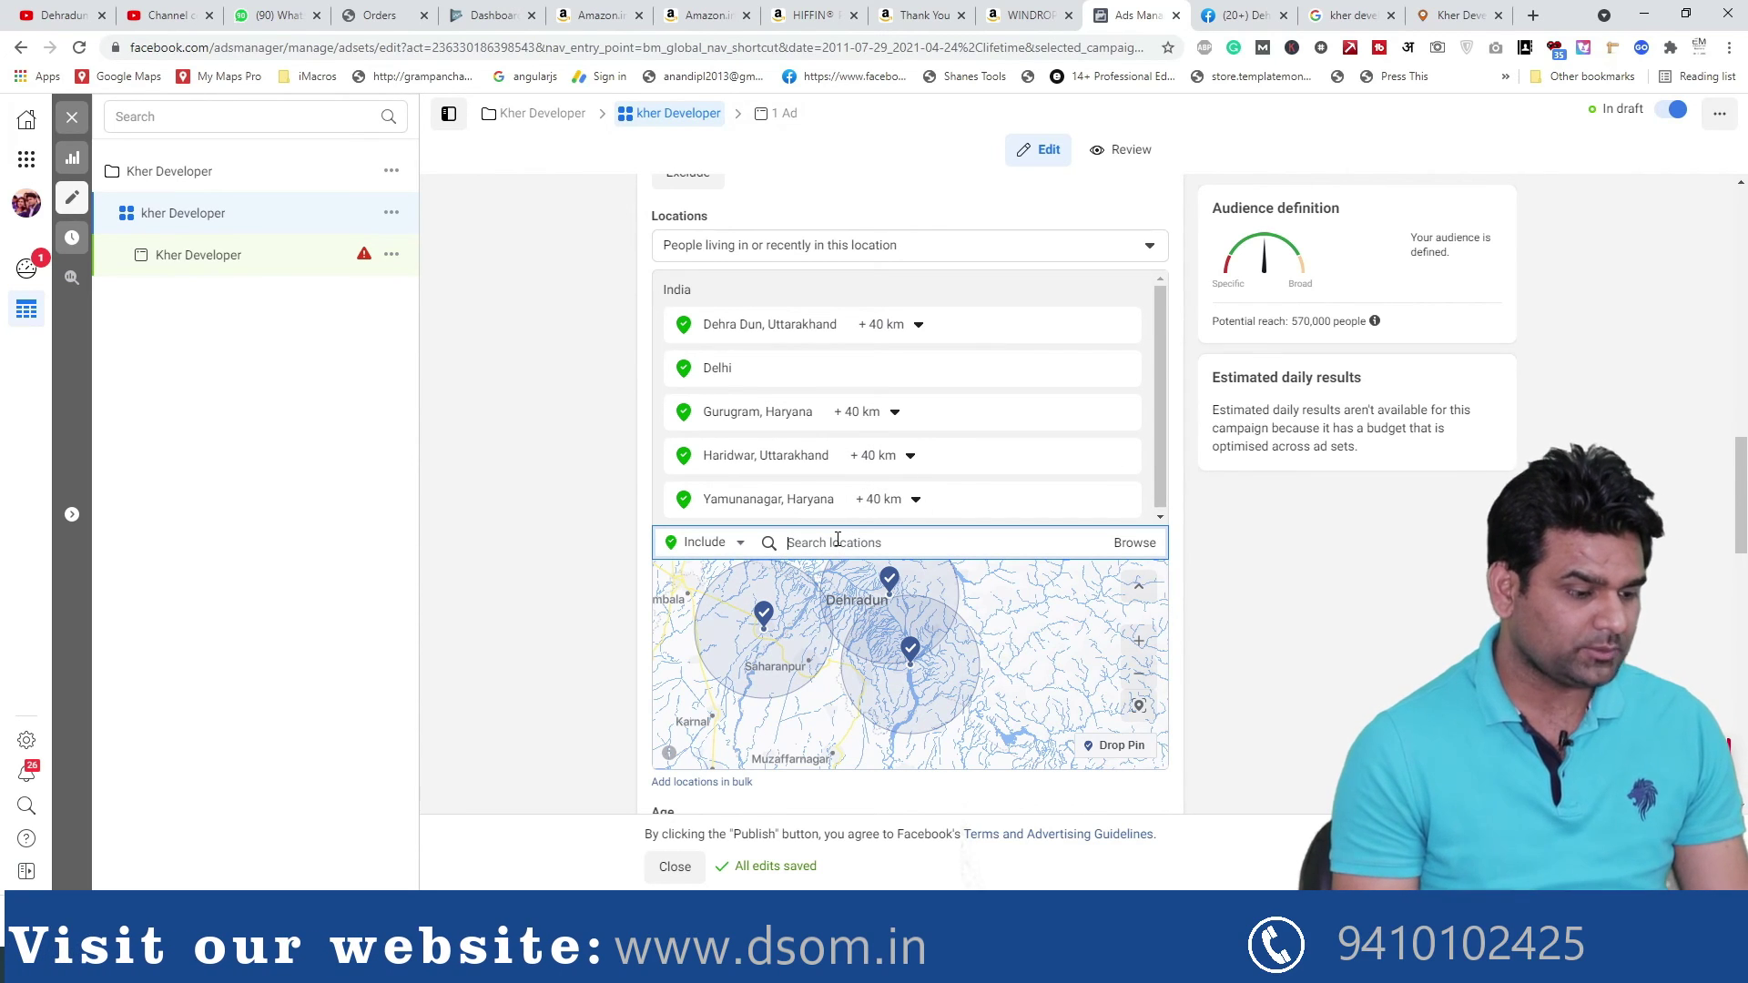
Check the rebuilt location list, publish the kher Developer ad set with its ad, and close the confirmation
{"action": "left_click_drag", "start_coordinate": [1160, 444], "coordinate": [1162, 448]}
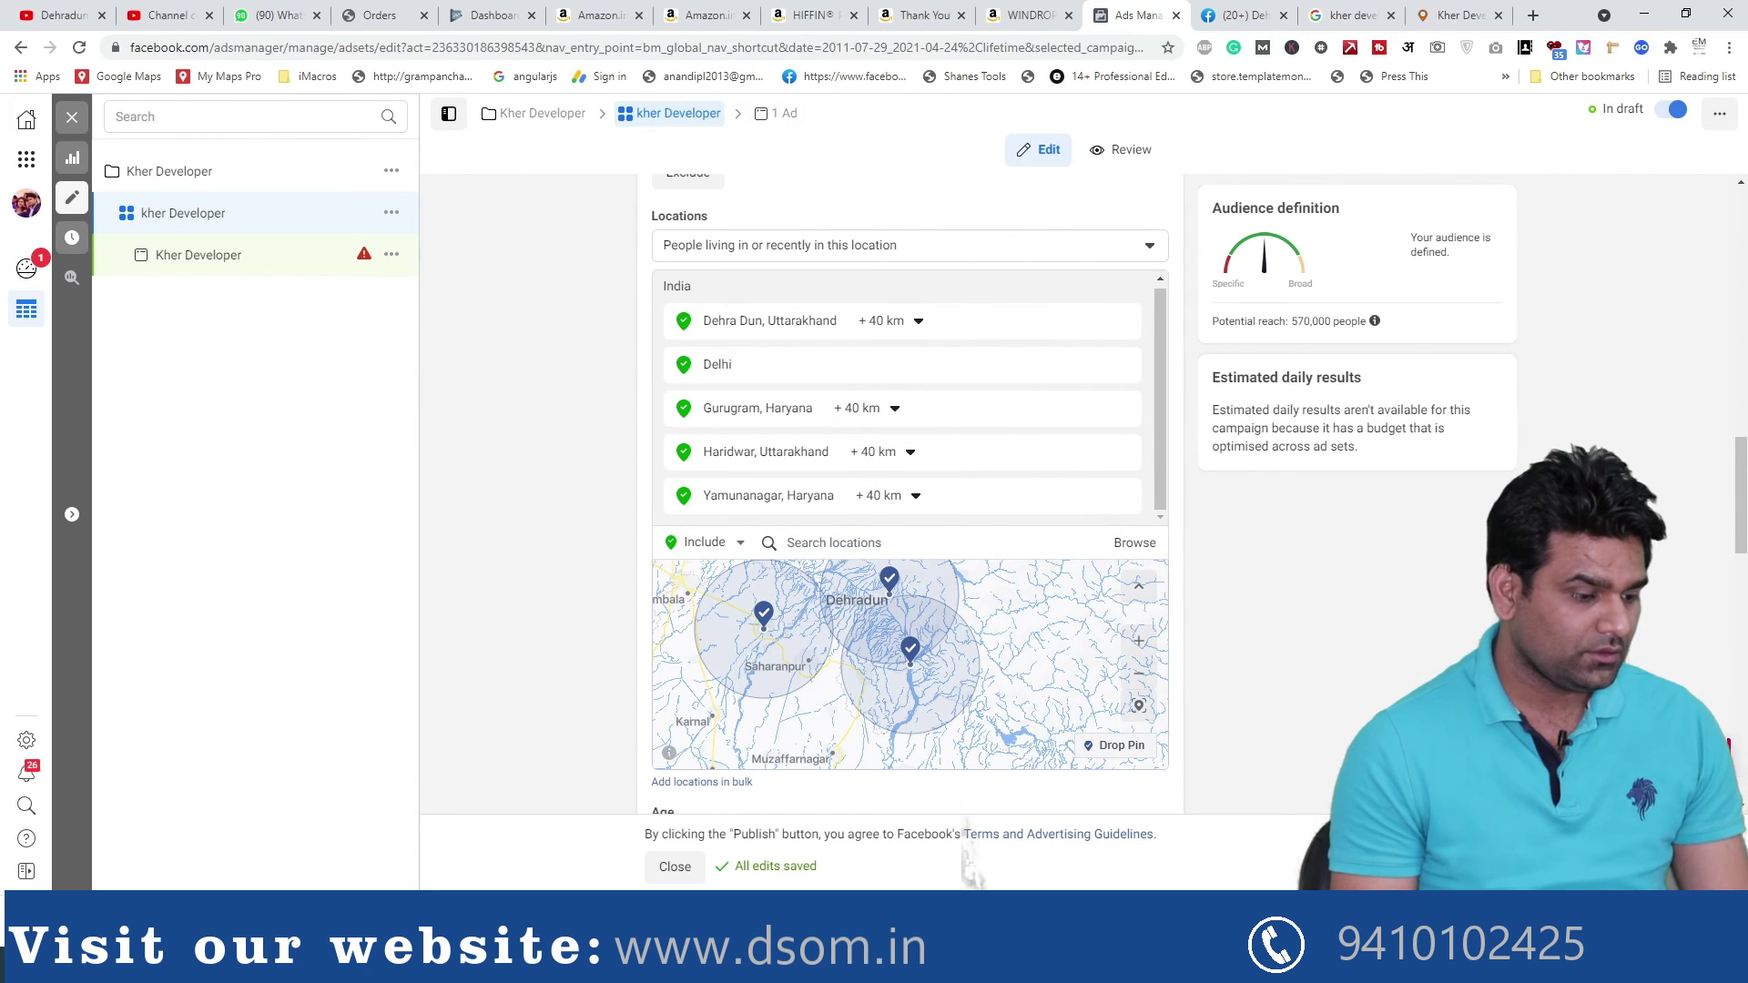
{"action": "scroll", "coordinate": [911, 492], "scroll_direction": "down", "scroll_amount": 10}
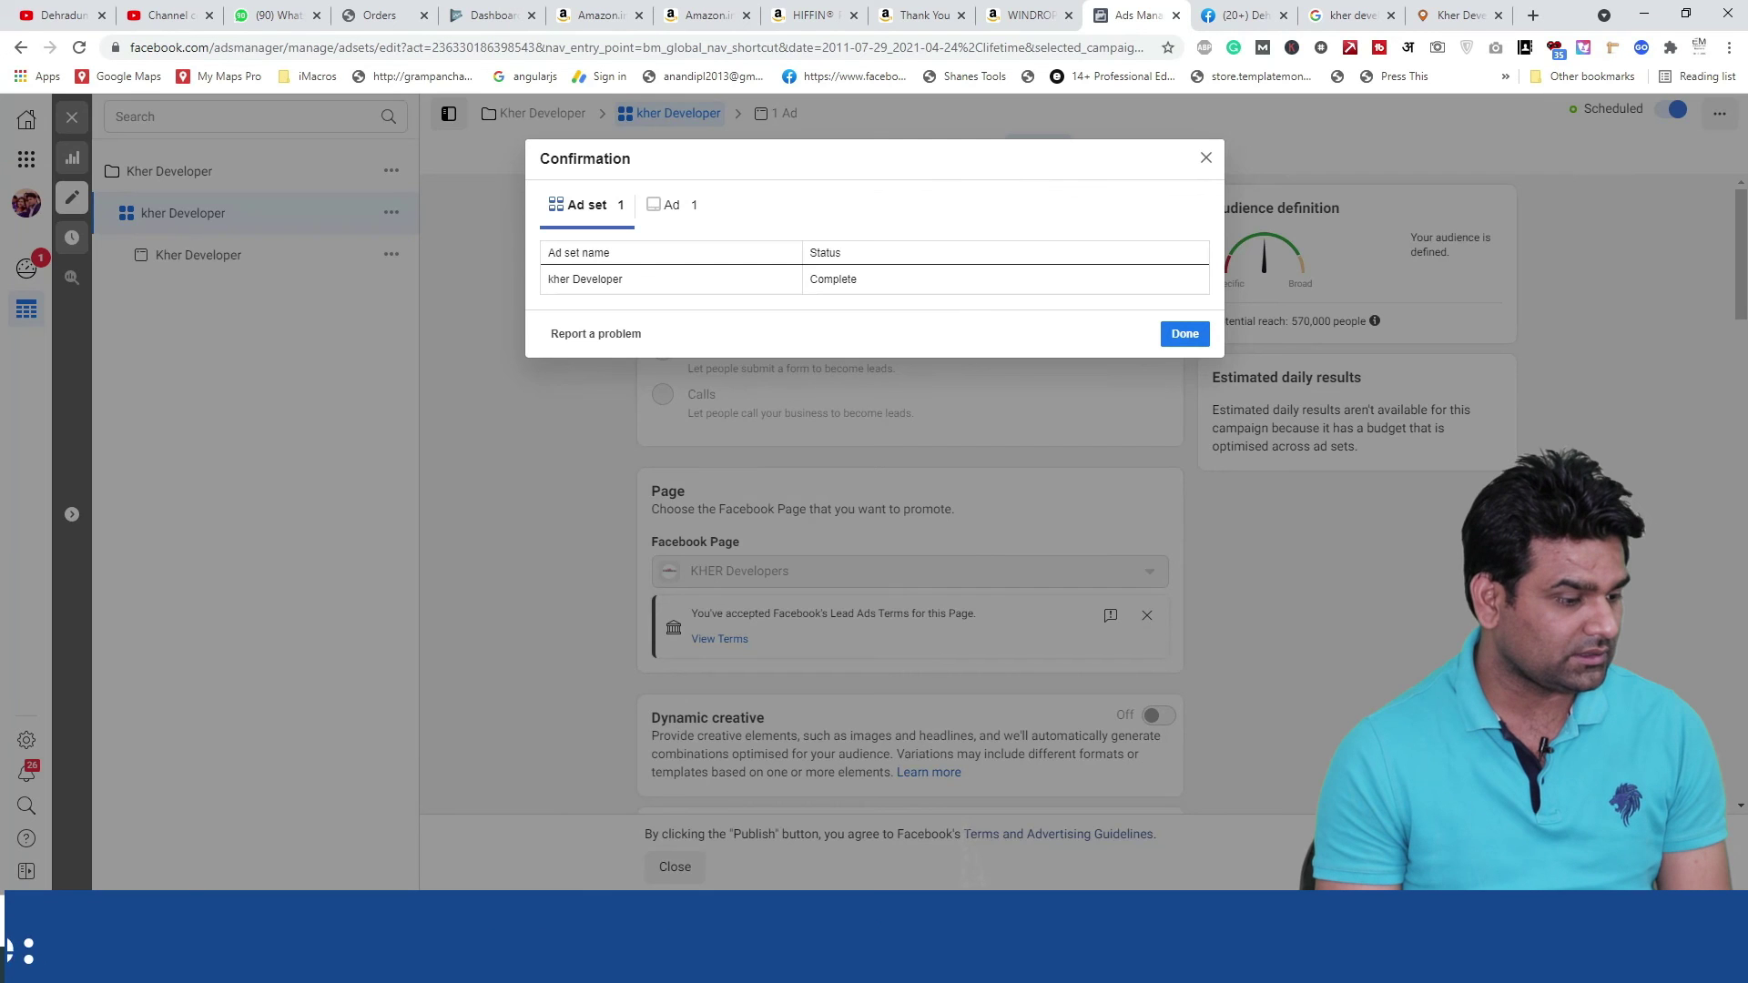
{"action": "left_click", "coordinate": [1186, 335]}
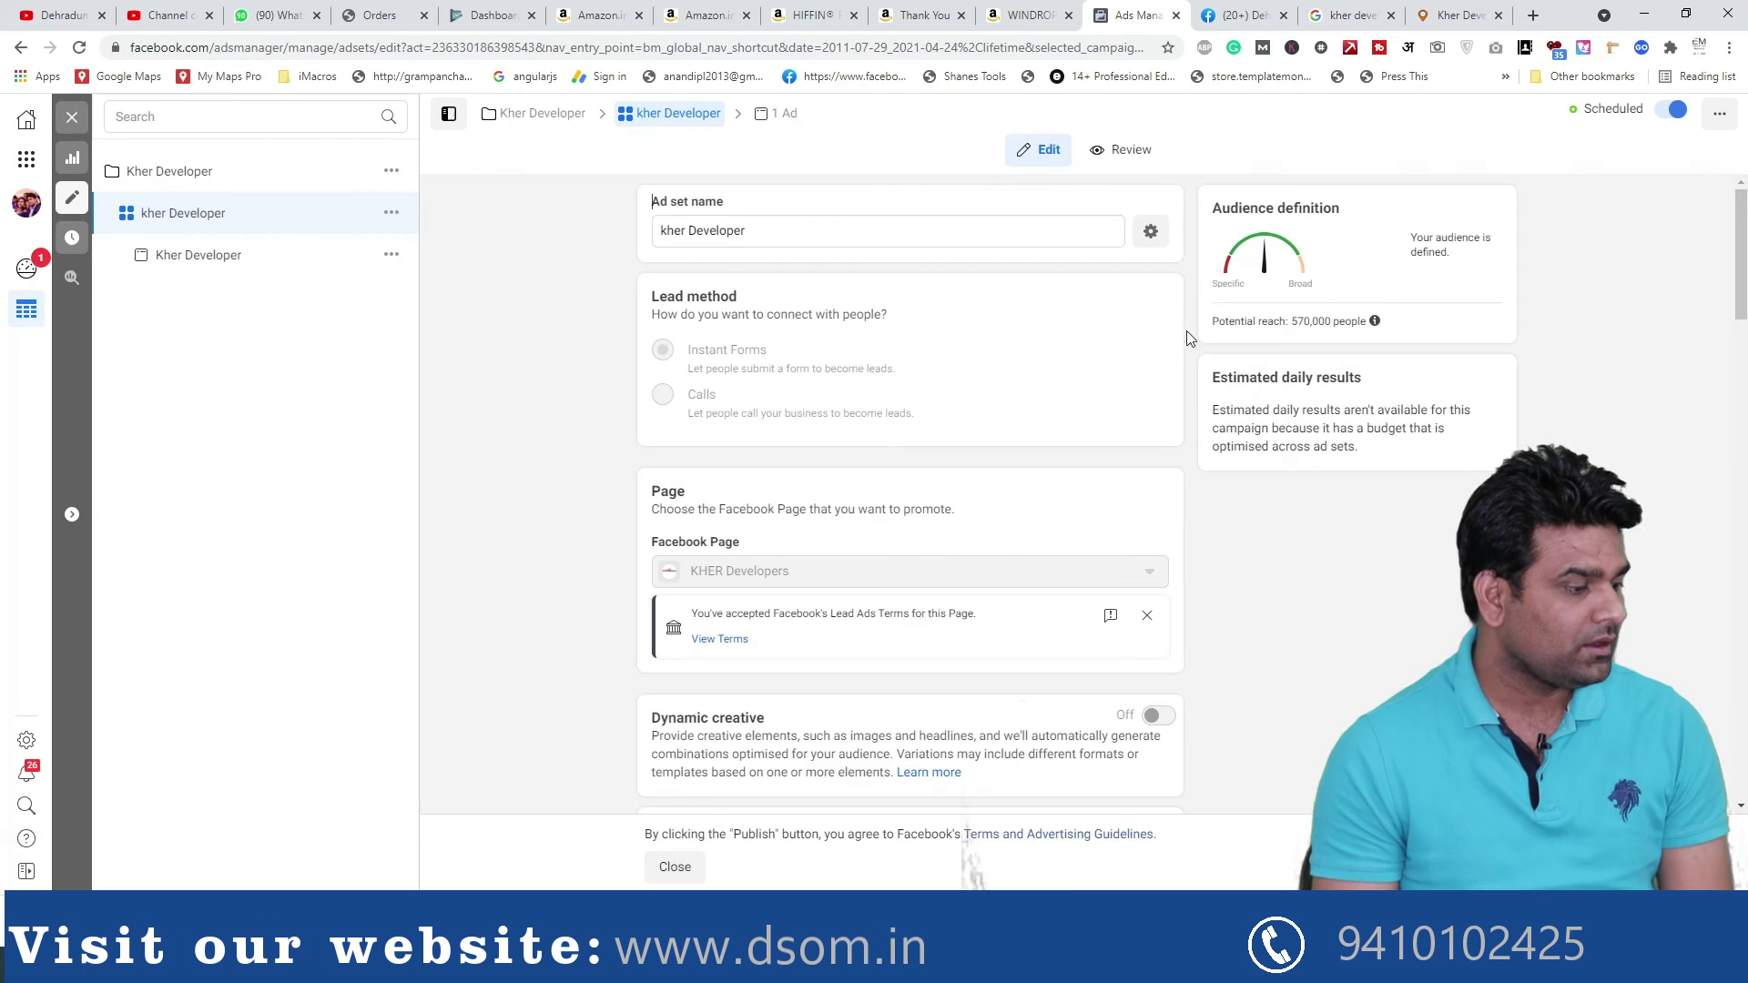
Close the editor, clear the ad set and campaign selections, and return to the full campaign list
{"action": "left_click", "coordinate": [71, 117]}
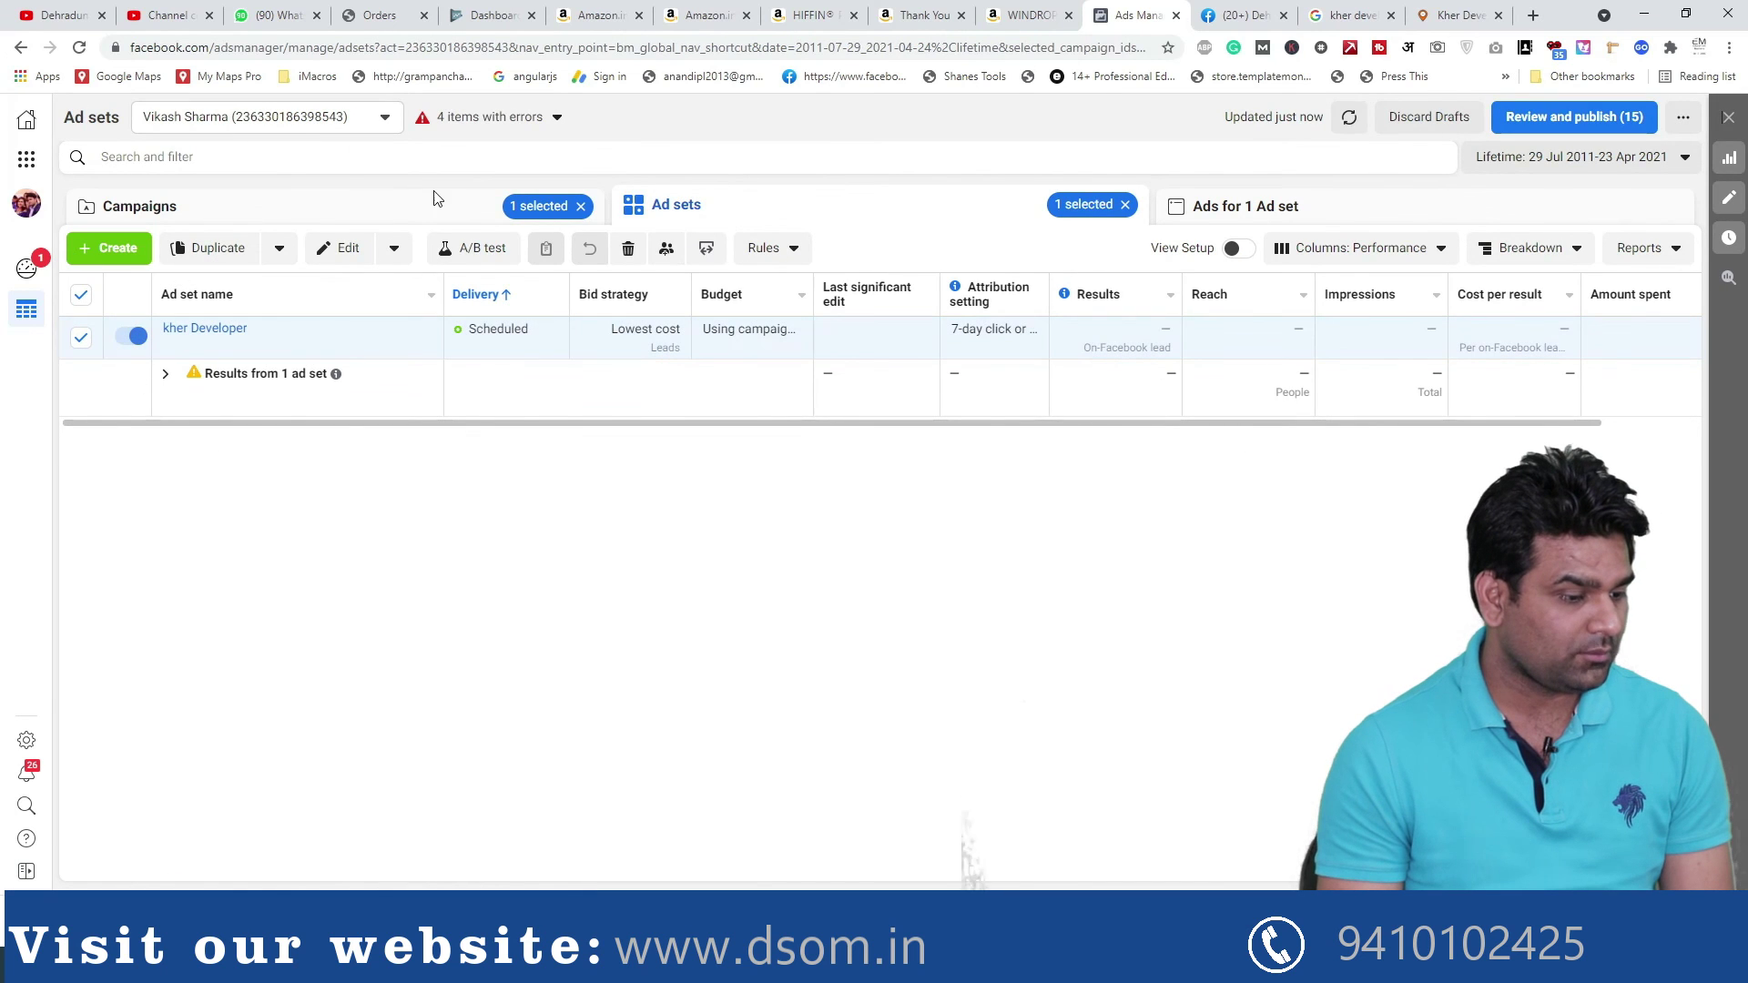
{"action": "left_click", "coordinate": [1125, 206]}
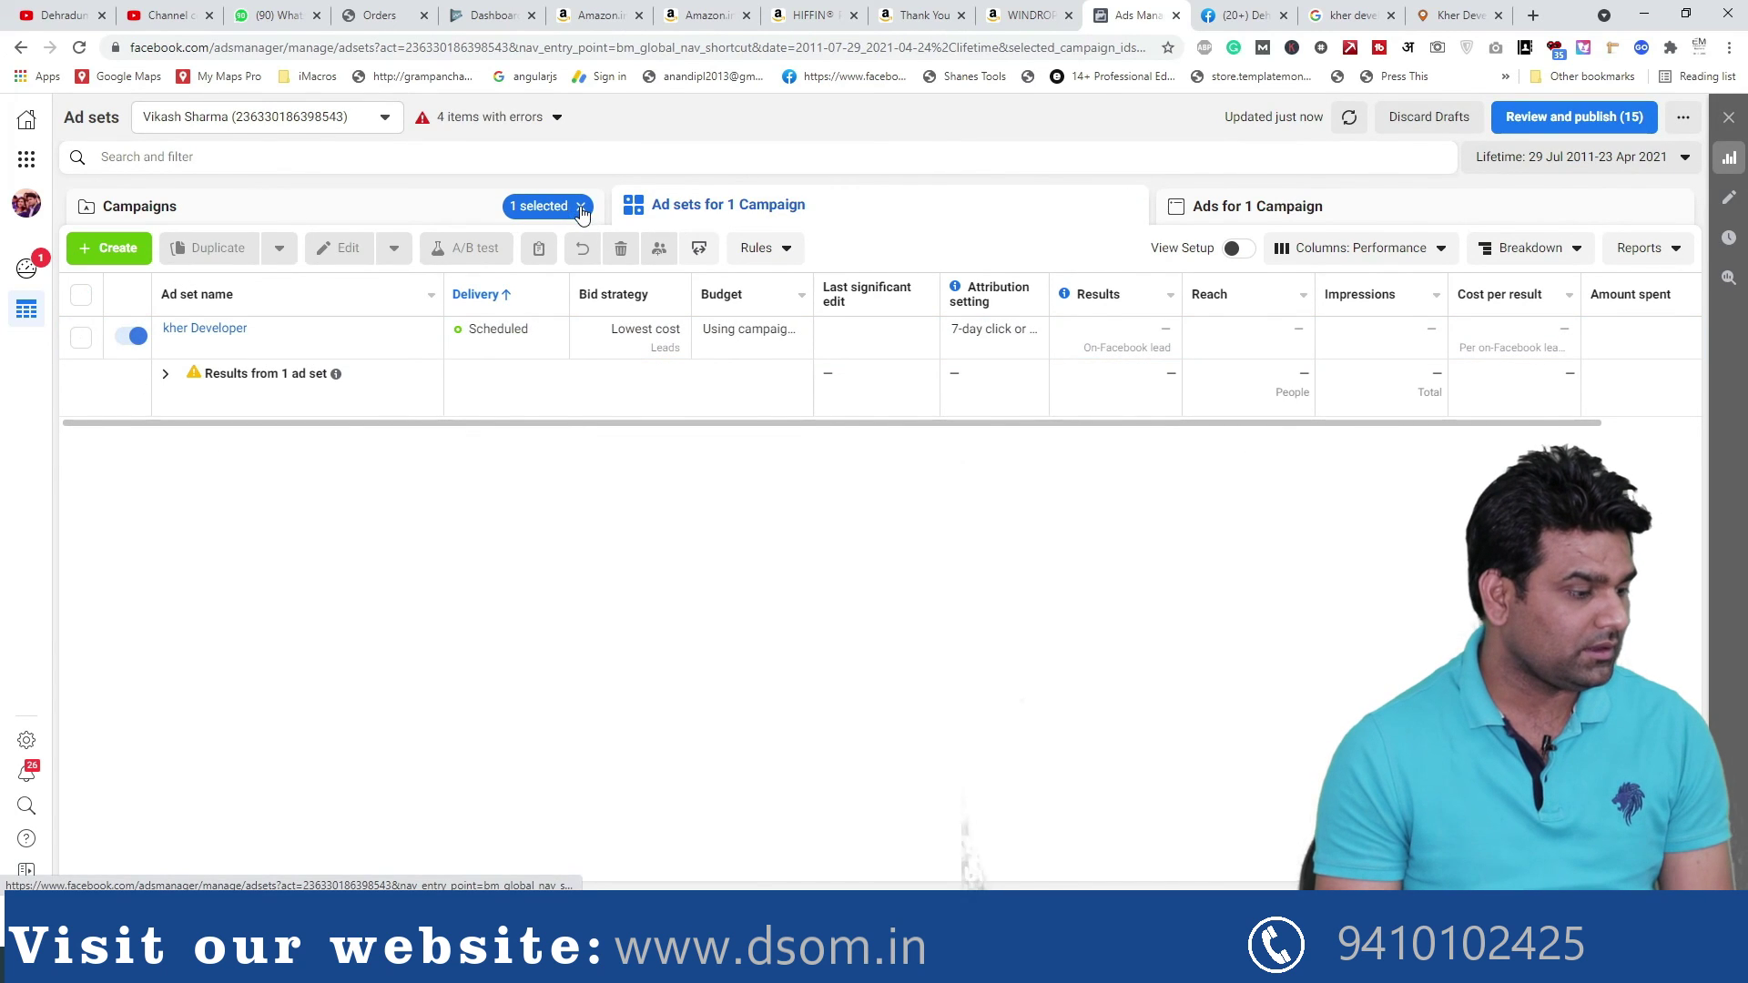
{"action": "left_click", "coordinate": [581, 206]}
{"action": "left_click", "coordinate": [347, 212]}
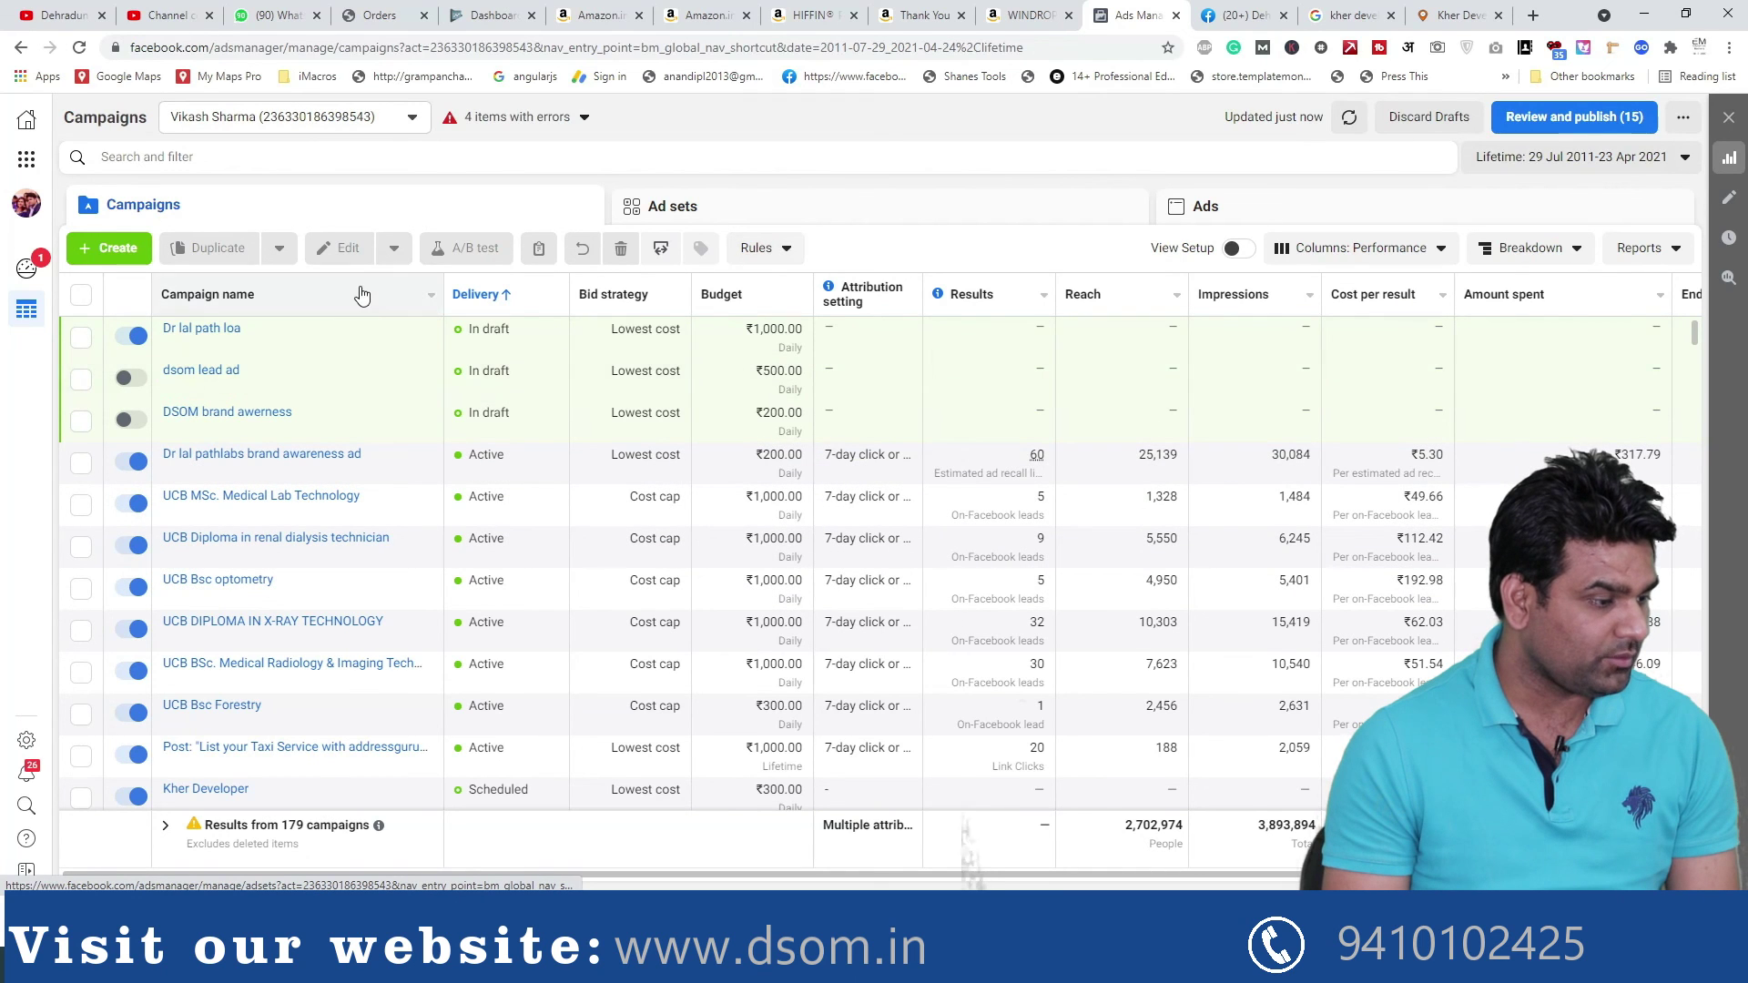
Reload the campaign list and open the performance charts of the Kher Developer campaign
{"action": "left_click", "coordinate": [81, 48]}
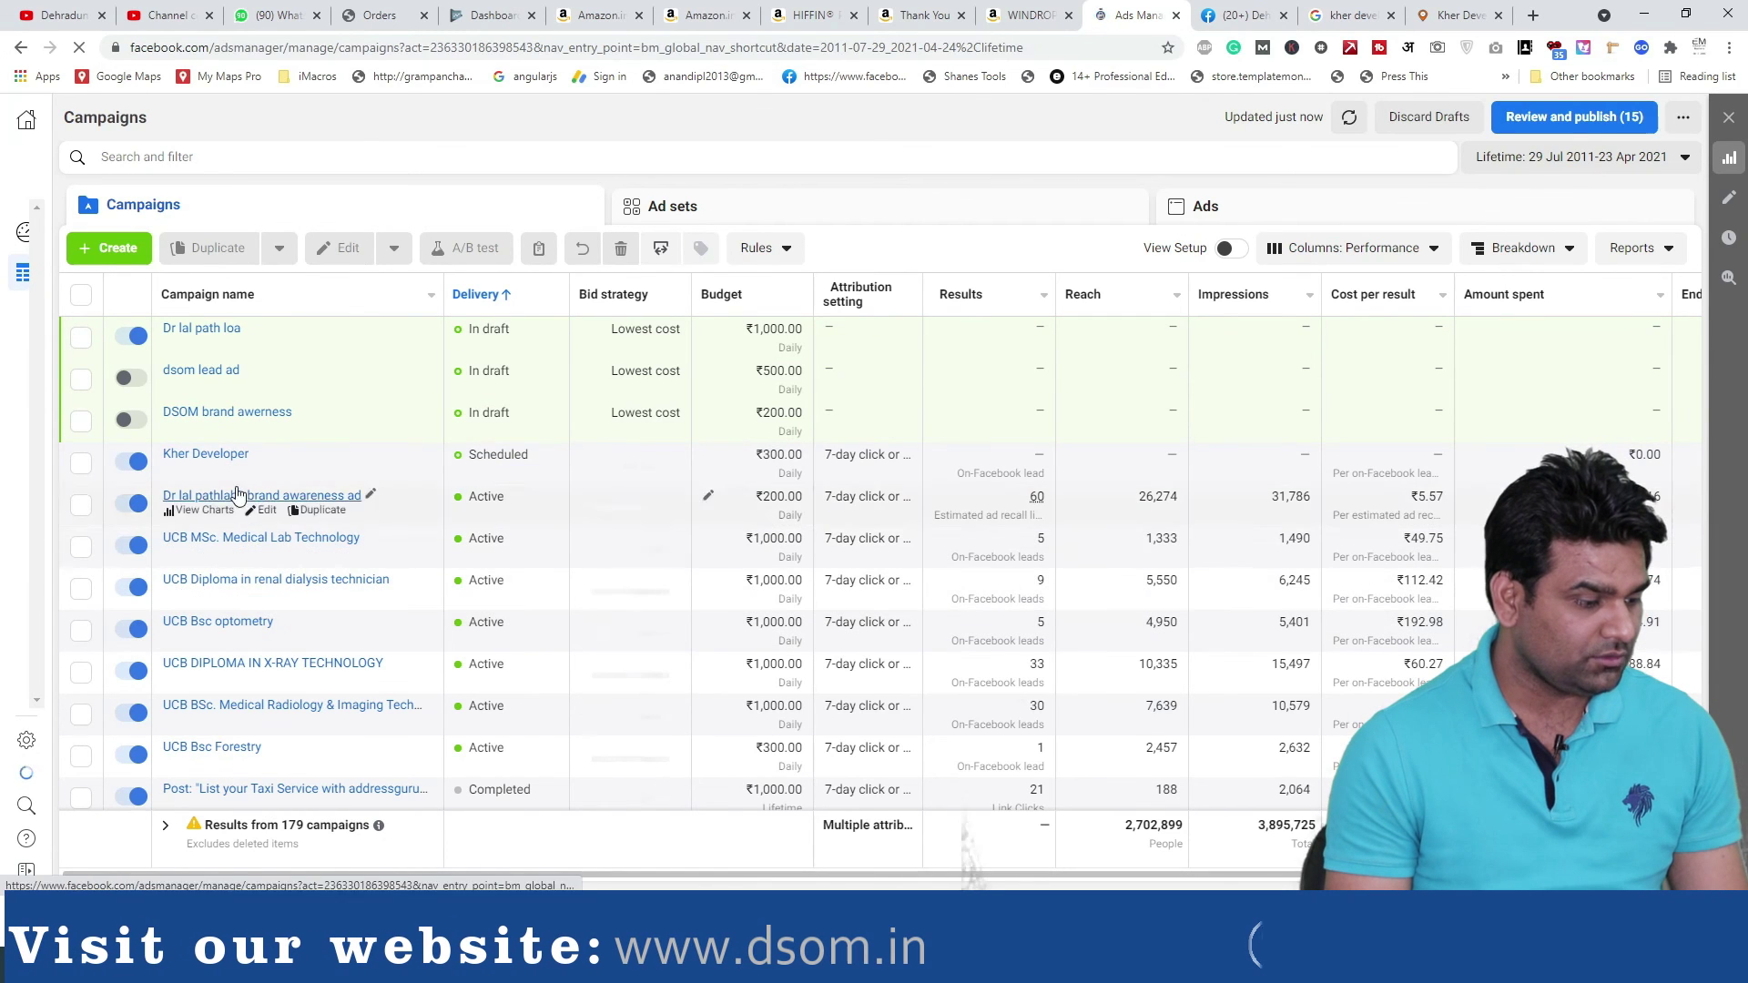
{"action": "left_click", "coordinate": [786, 462]}
{"action": "left_click", "coordinate": [878, 470]}
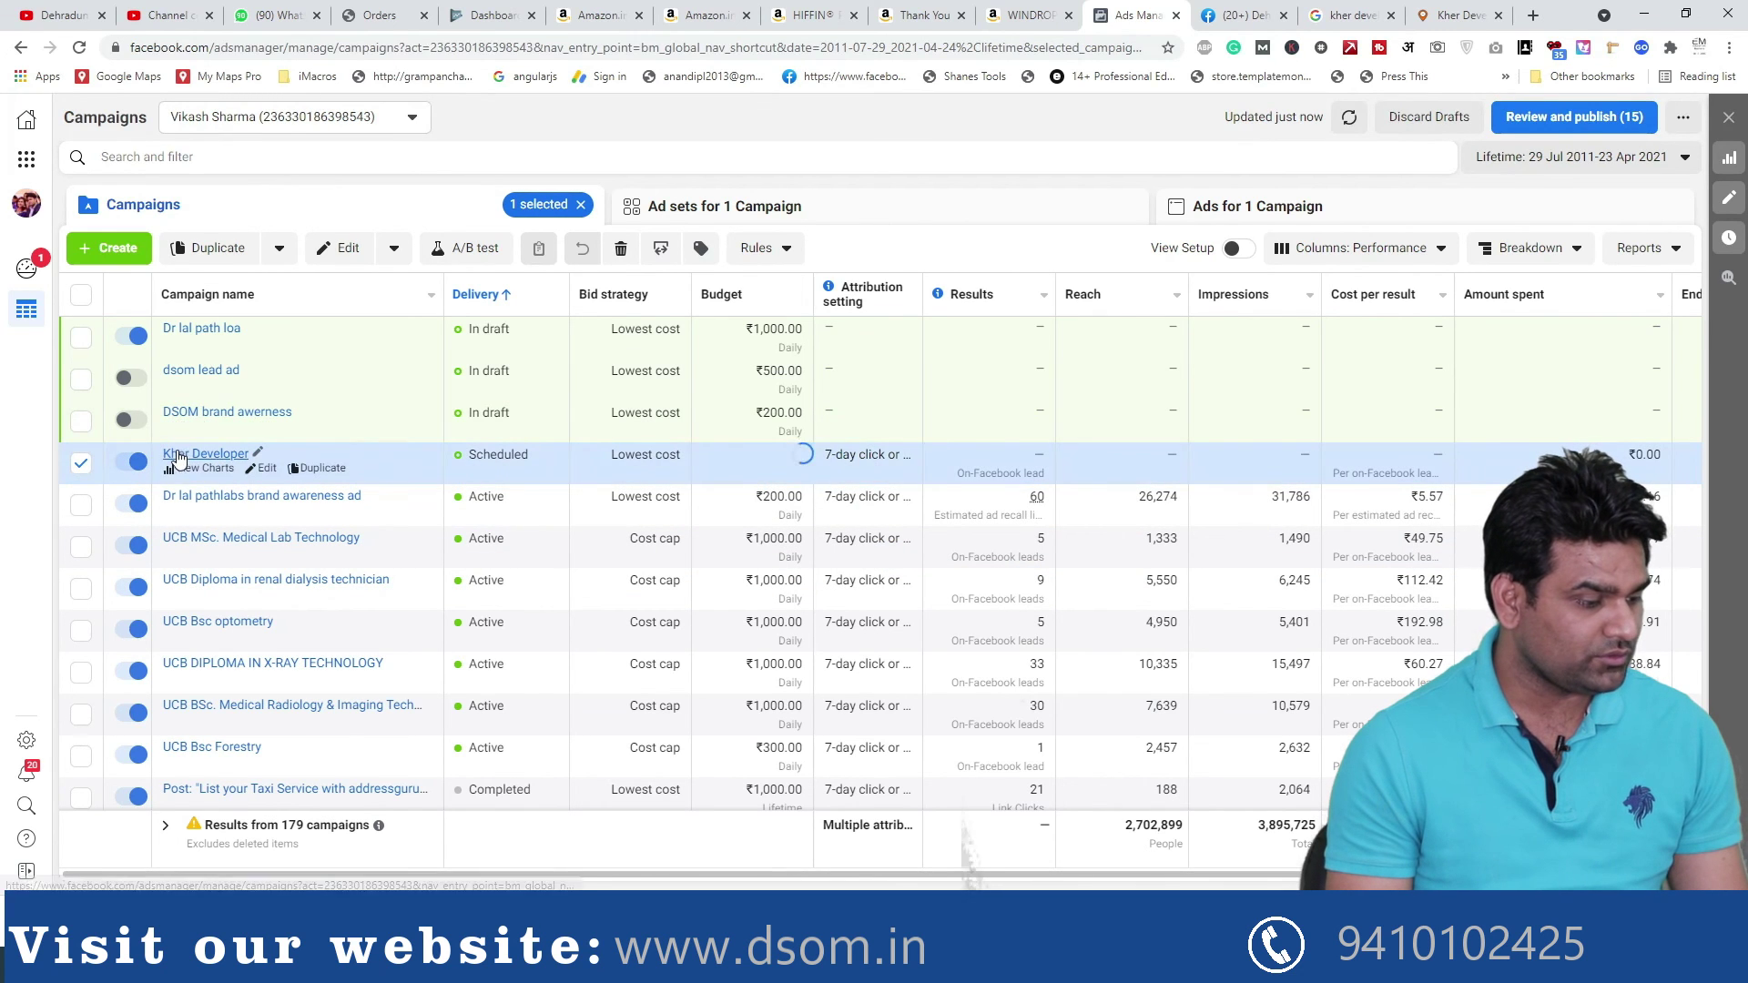
{"action": "left_click", "coordinate": [220, 470]}
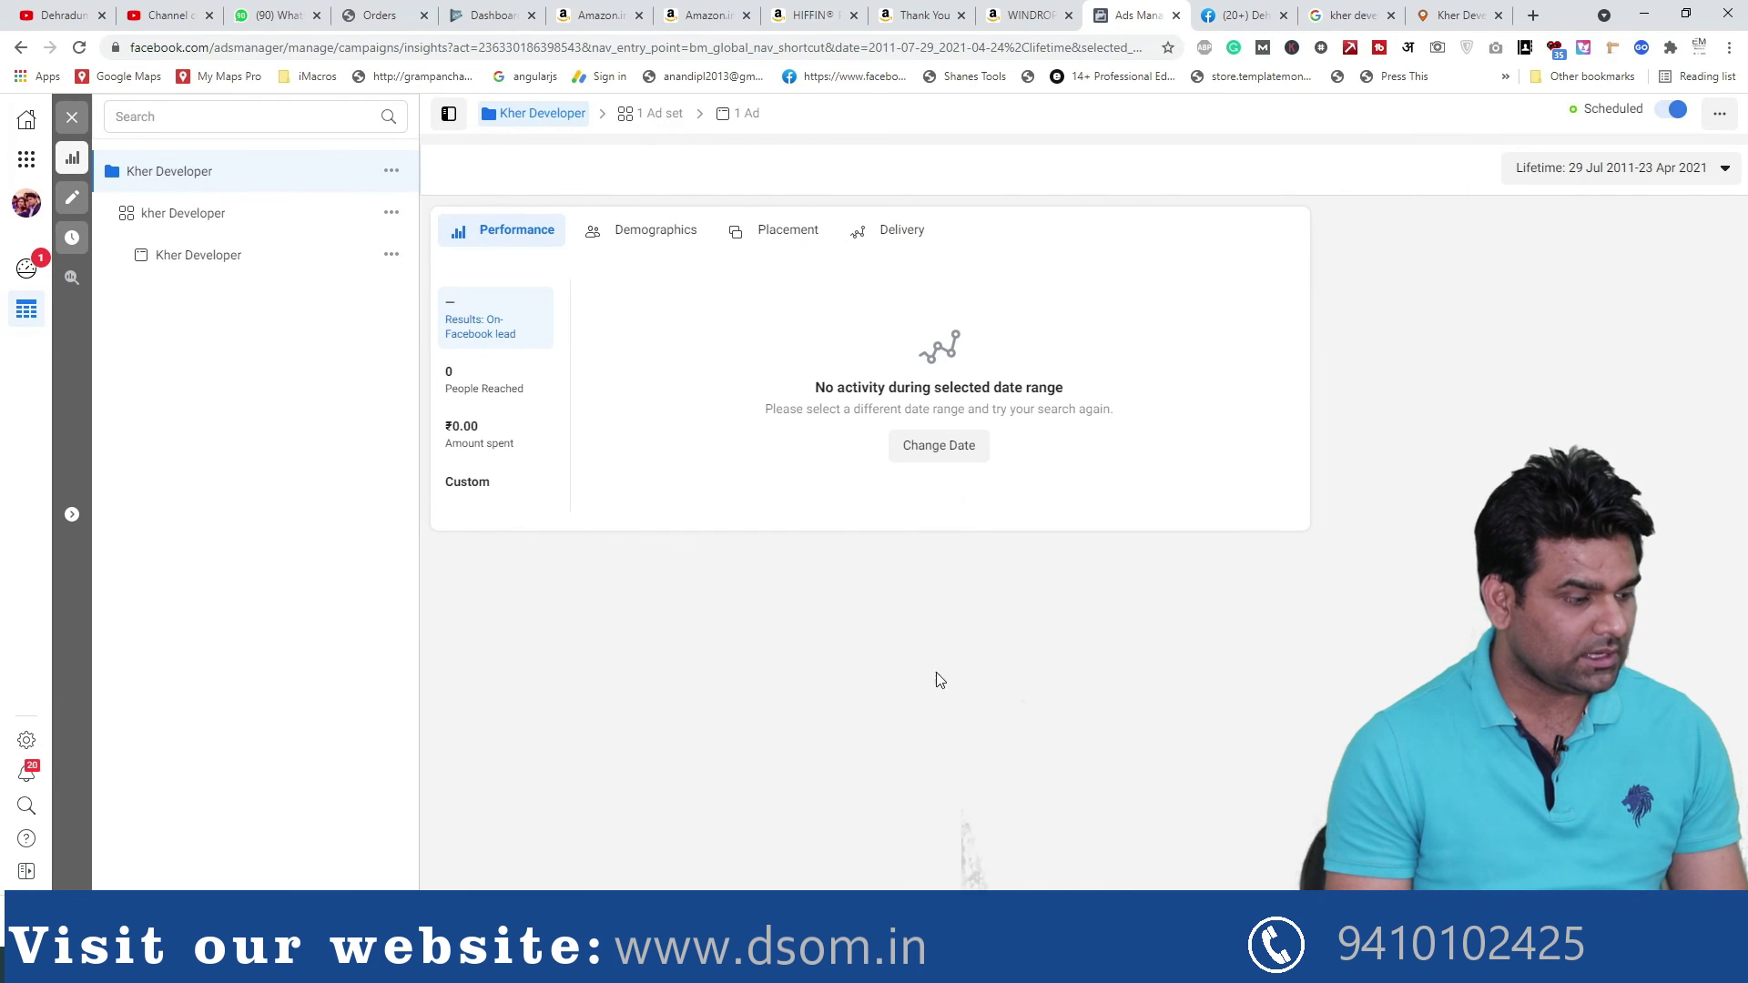
View the performance of the kher Developer ad set and its ad, and examine the ad's Mobile News Feed preview
{"action": "left_click", "coordinate": [187, 212]}
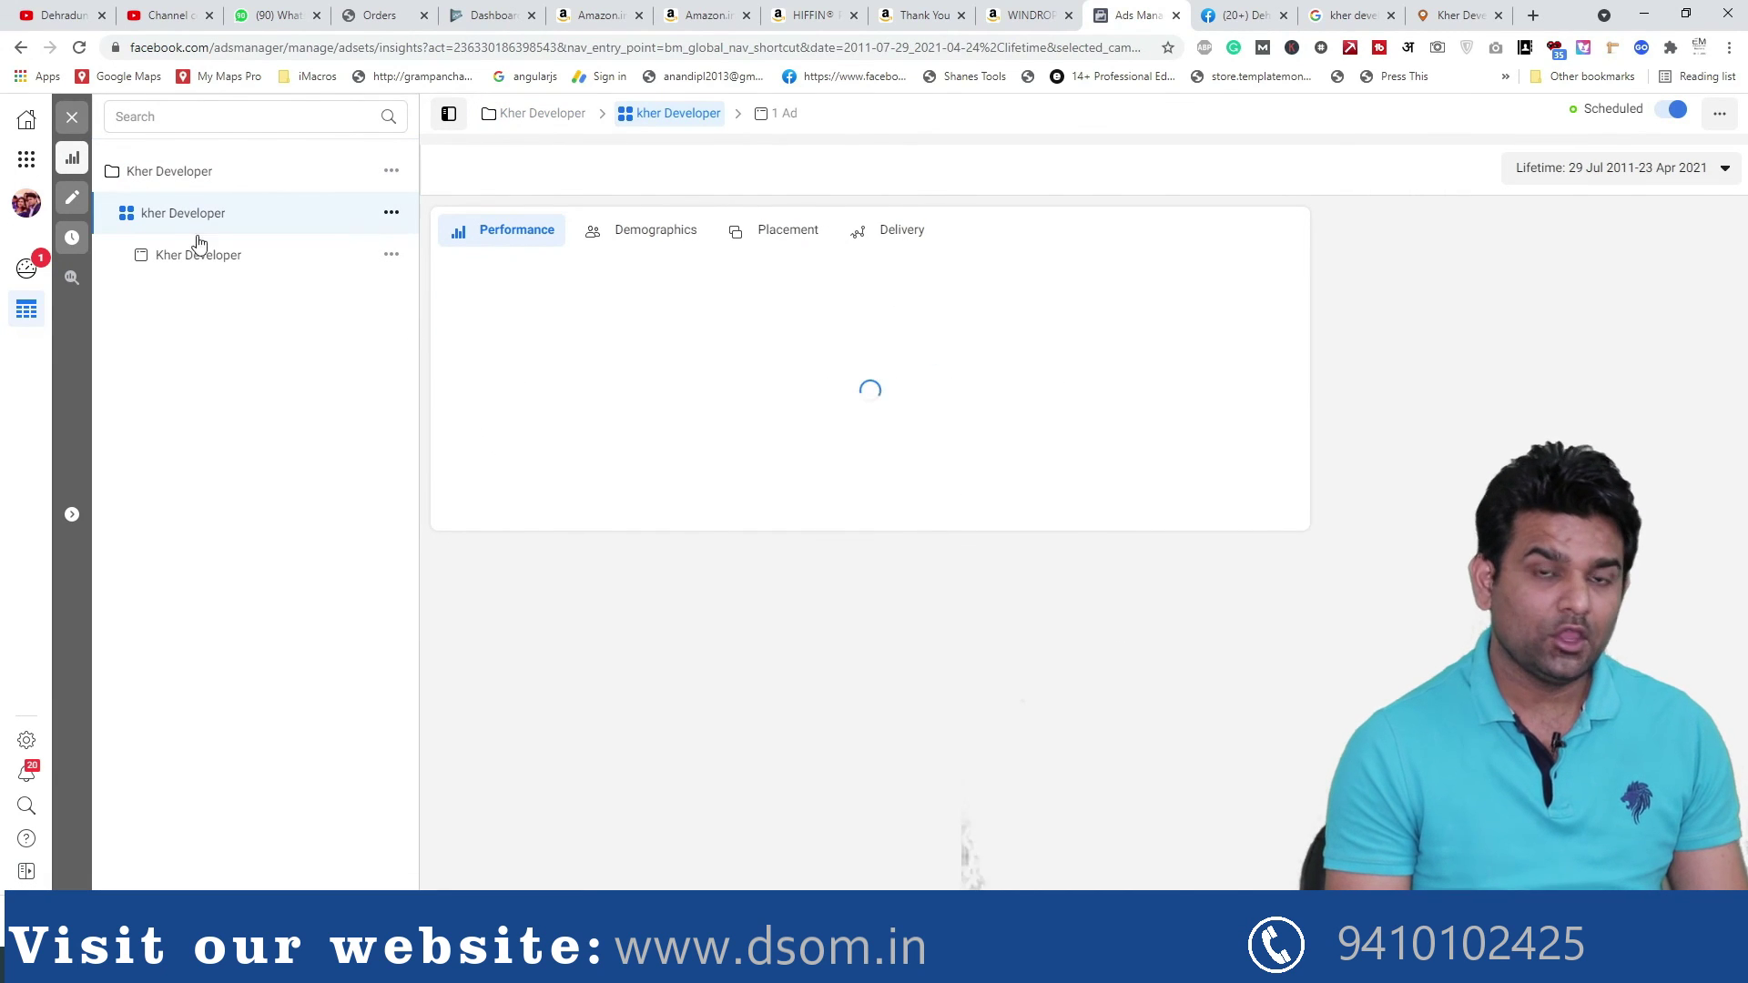
{"action": "left_click", "coordinate": [239, 259]}
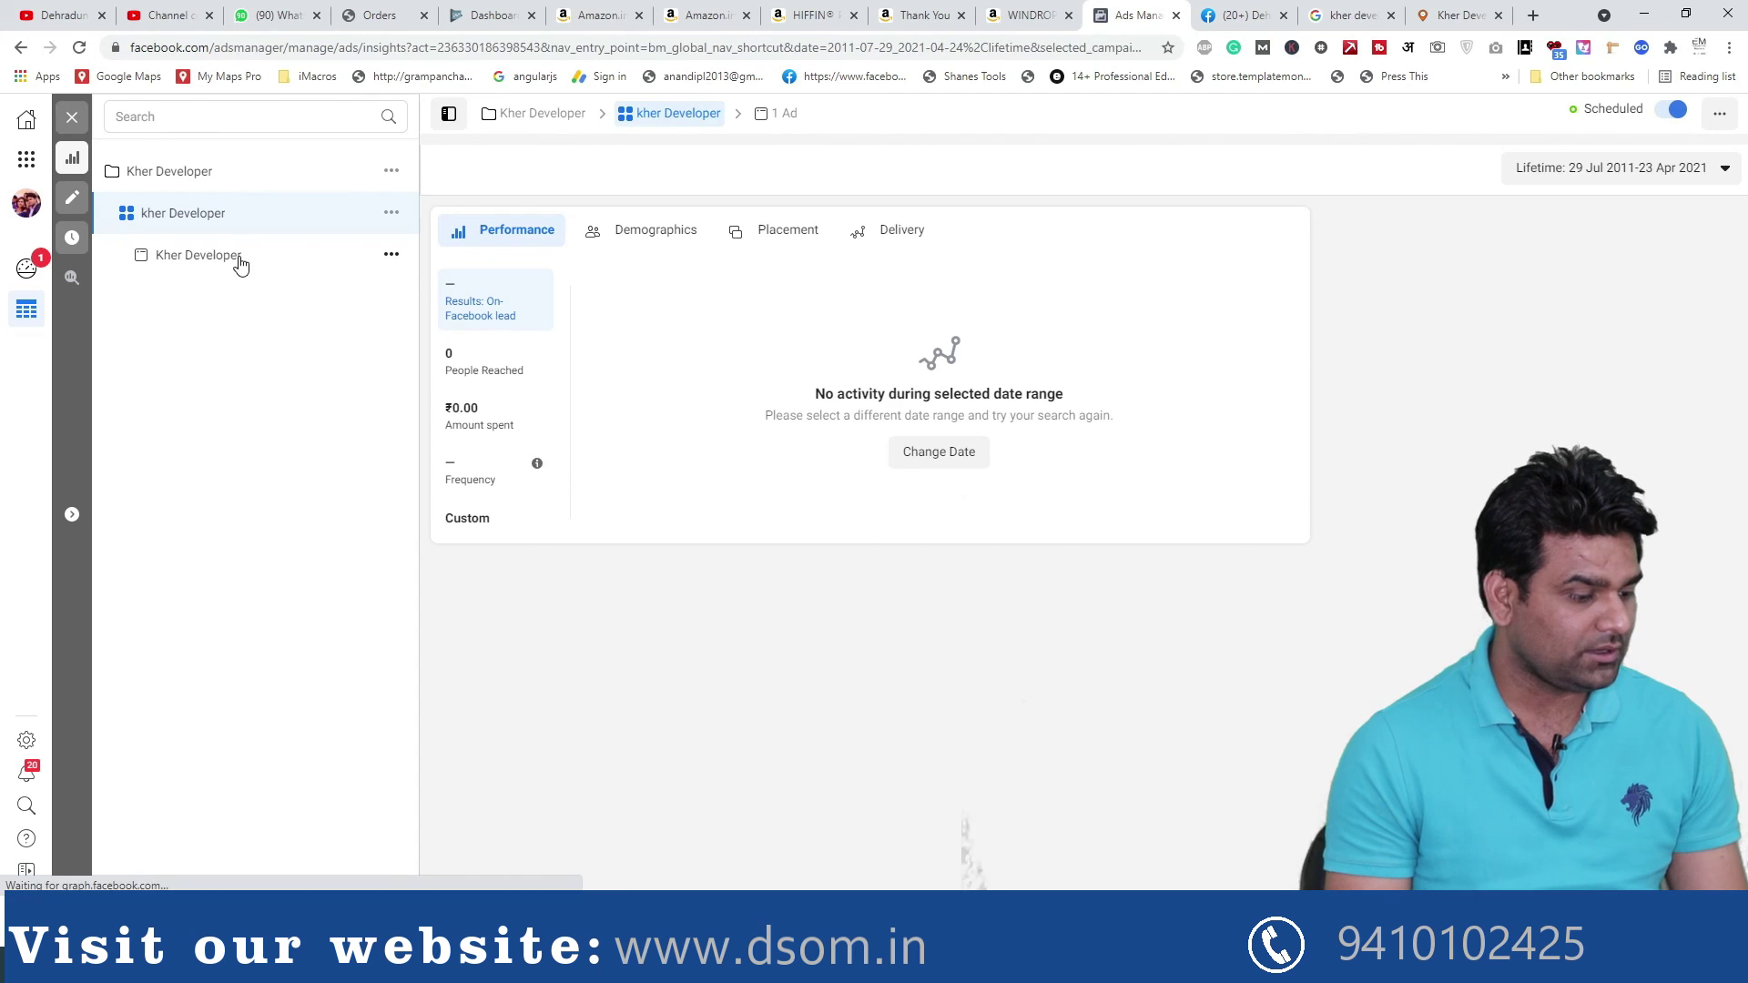
{"action": "scroll", "coordinate": [1164, 590], "scroll_direction": "down", "scroll_amount": 5}
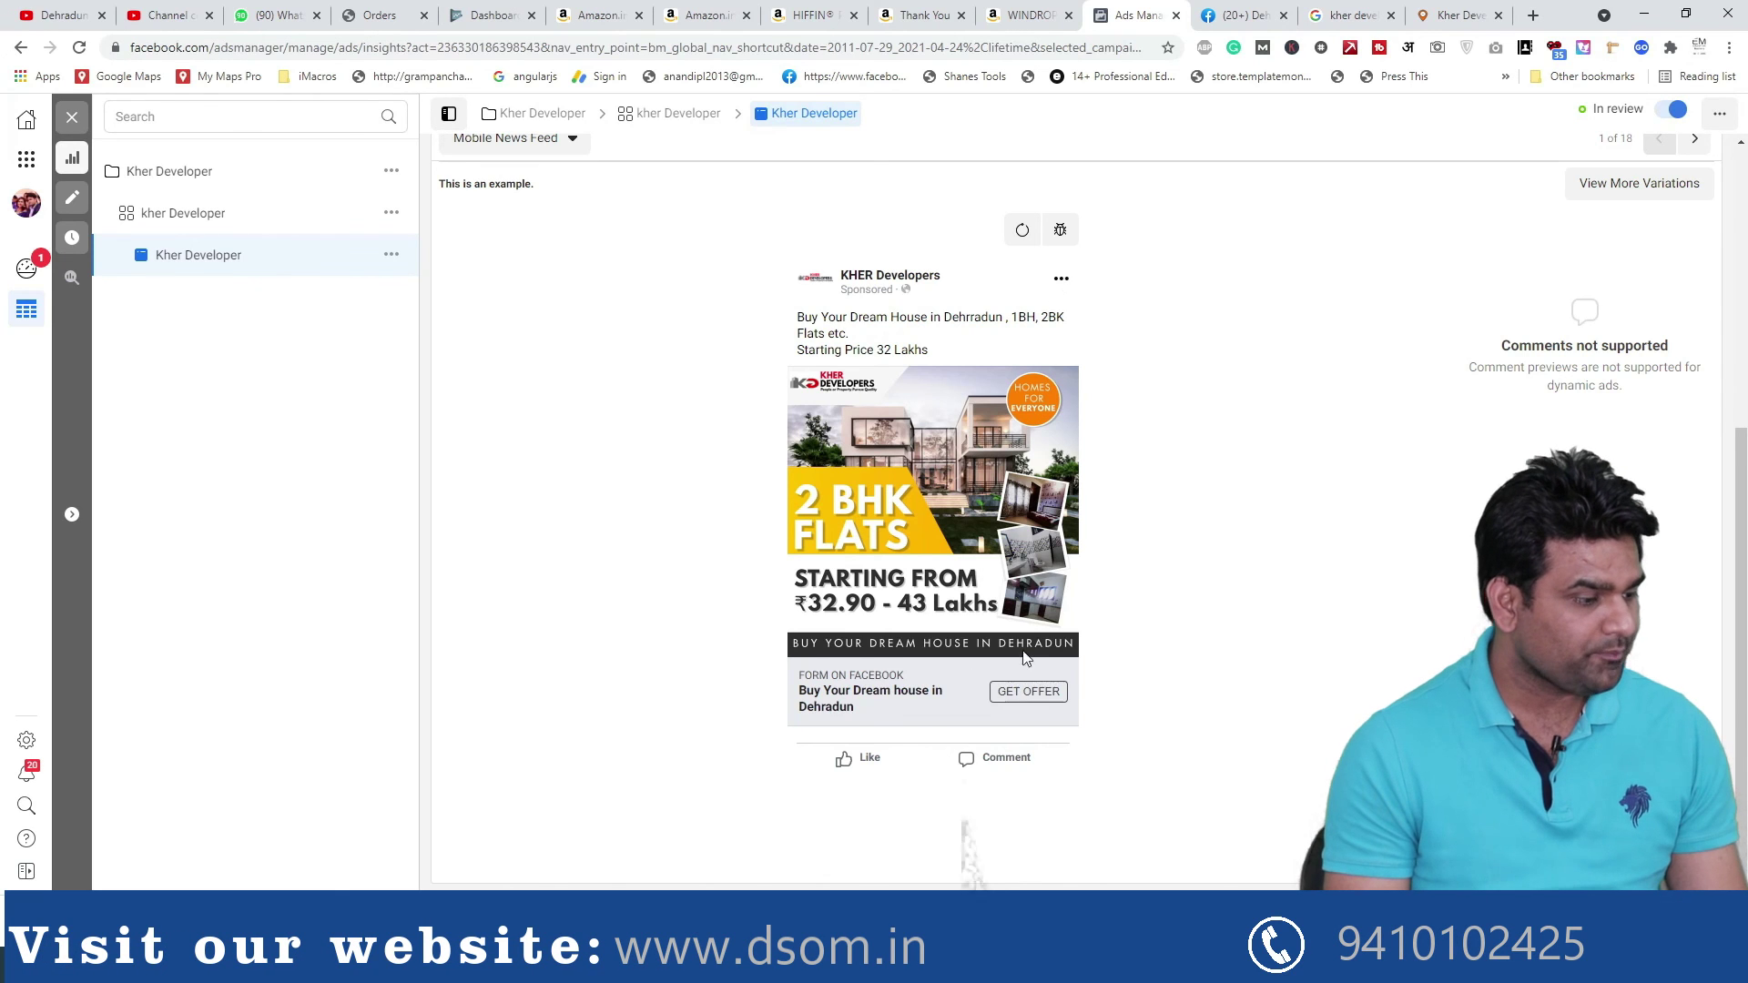
{"action": "scroll", "coordinate": [615, 449], "scroll_direction": "up", "scroll_amount": 4}
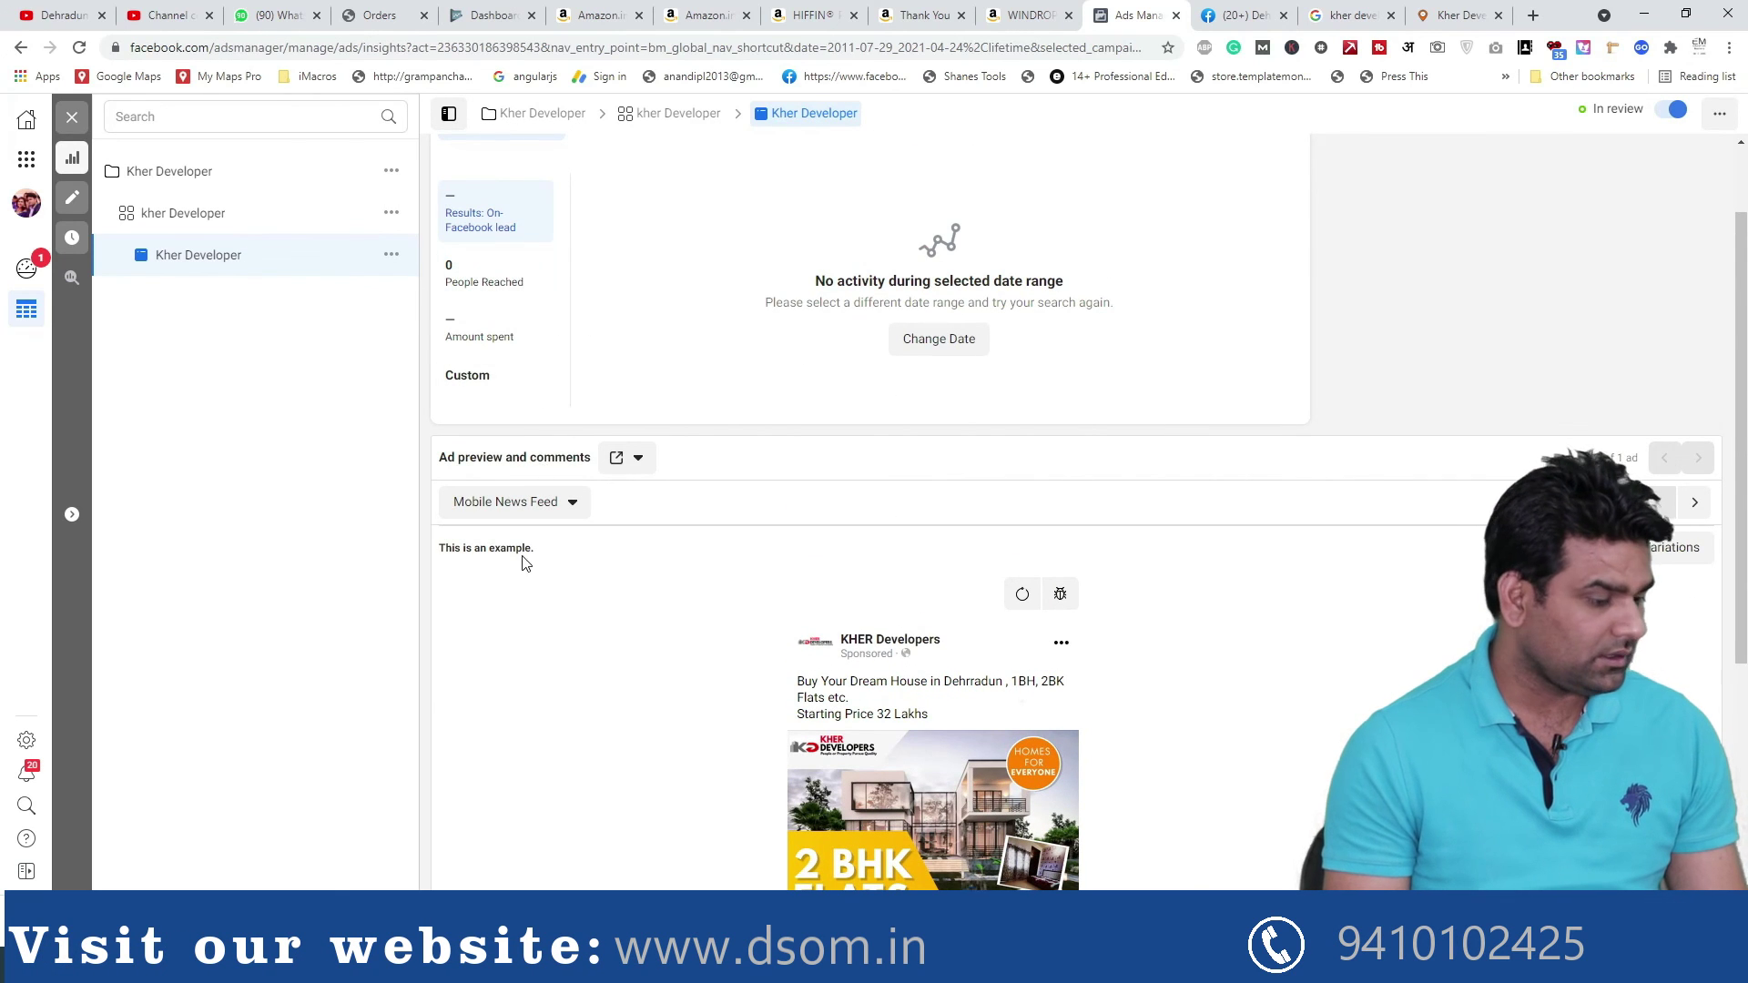
Switch the ad preview to Desktop News Feed and examine it
{"action": "left_click", "coordinate": [563, 507]}
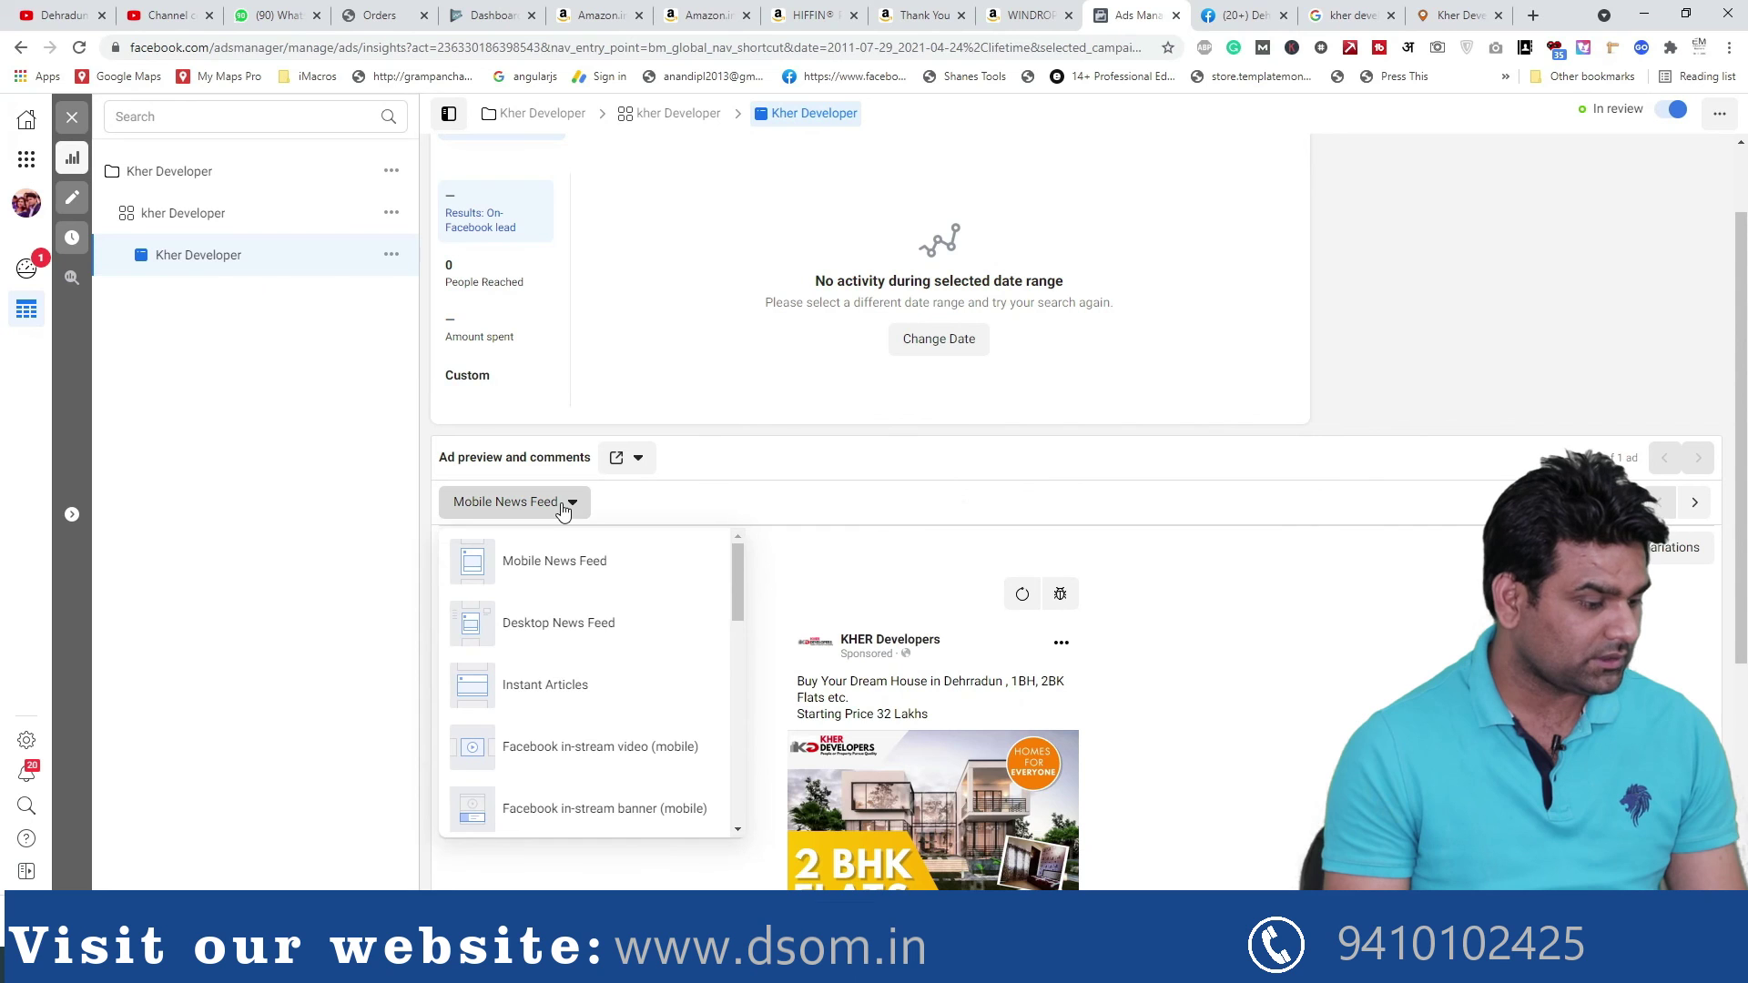
{"action": "left_click", "coordinate": [558, 623]}
{"action": "scroll", "coordinate": [549, 508], "scroll_direction": "down", "scroll_amount": 1}
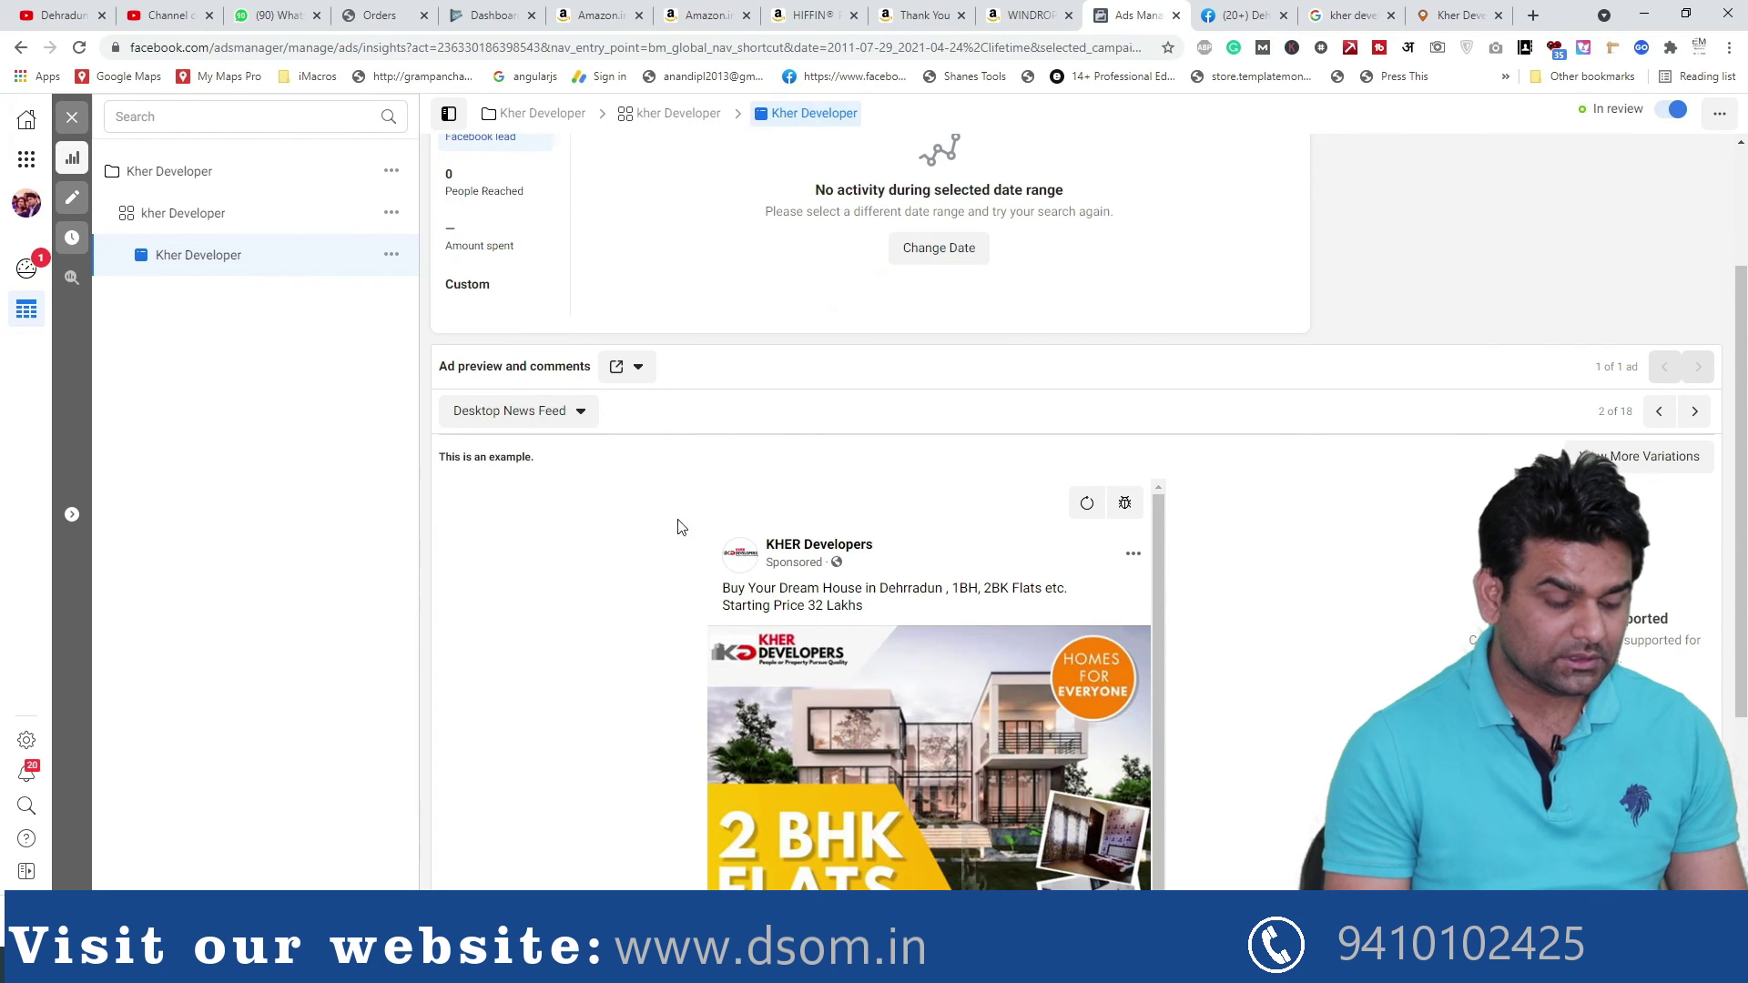
Open the ad's further variations, examine its previews across the available placements, and play the Facebook In-stream videos preview
{"action": "left_click", "coordinate": [1620, 465]}
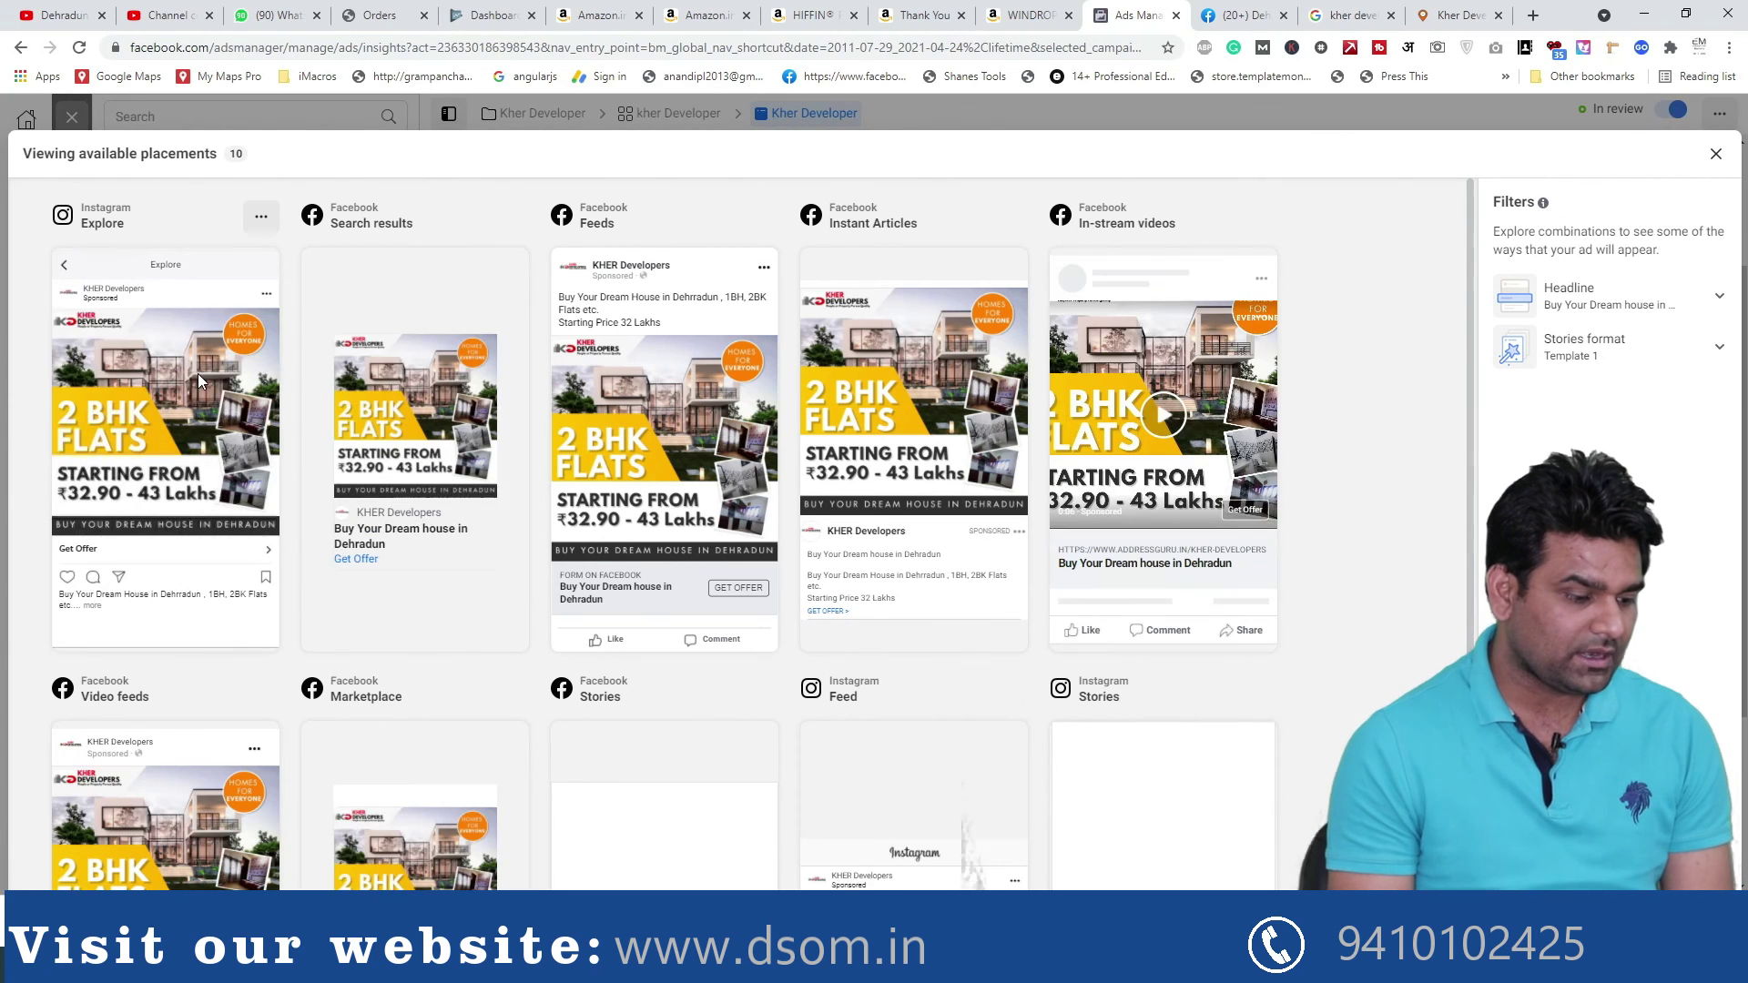
{"action": "scroll", "coordinate": [802, 386], "scroll_direction": "down", "scroll_amount": 3}
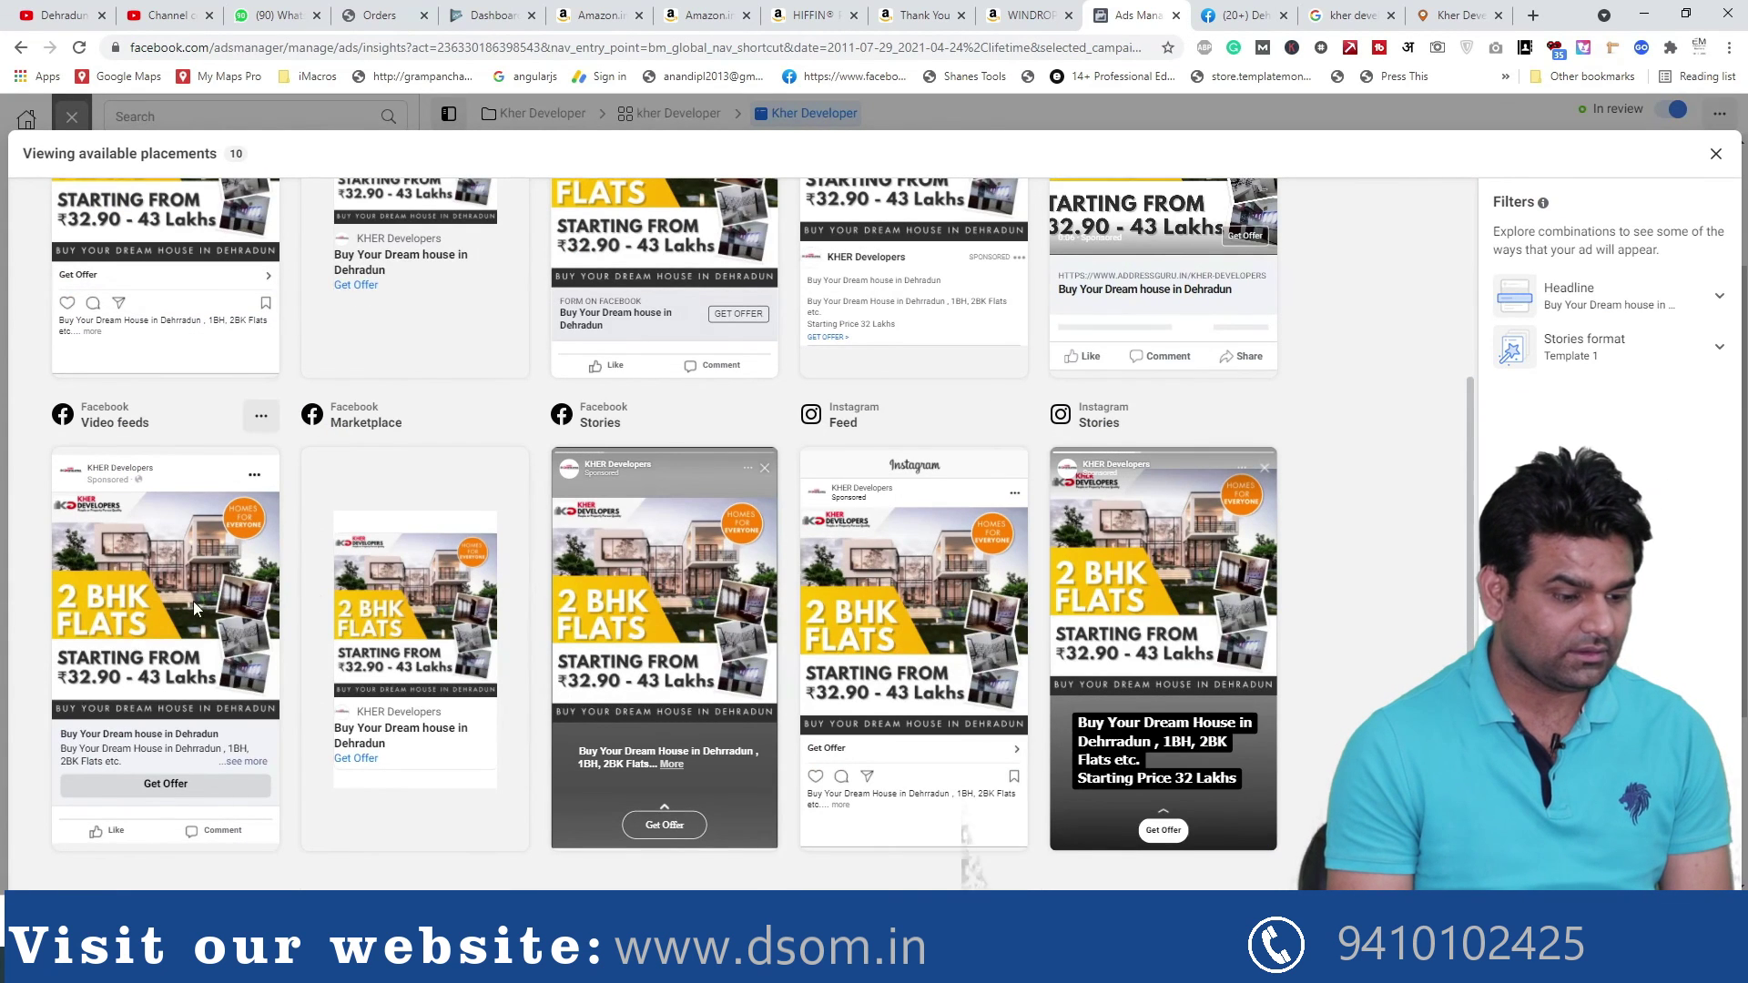
{"action": "scroll", "coordinate": [1137, 610], "scroll_direction": "up", "scroll_amount": 1}
{"action": "scroll", "coordinate": [1136, 610], "scroll_direction": "up", "scroll_amount": 3}
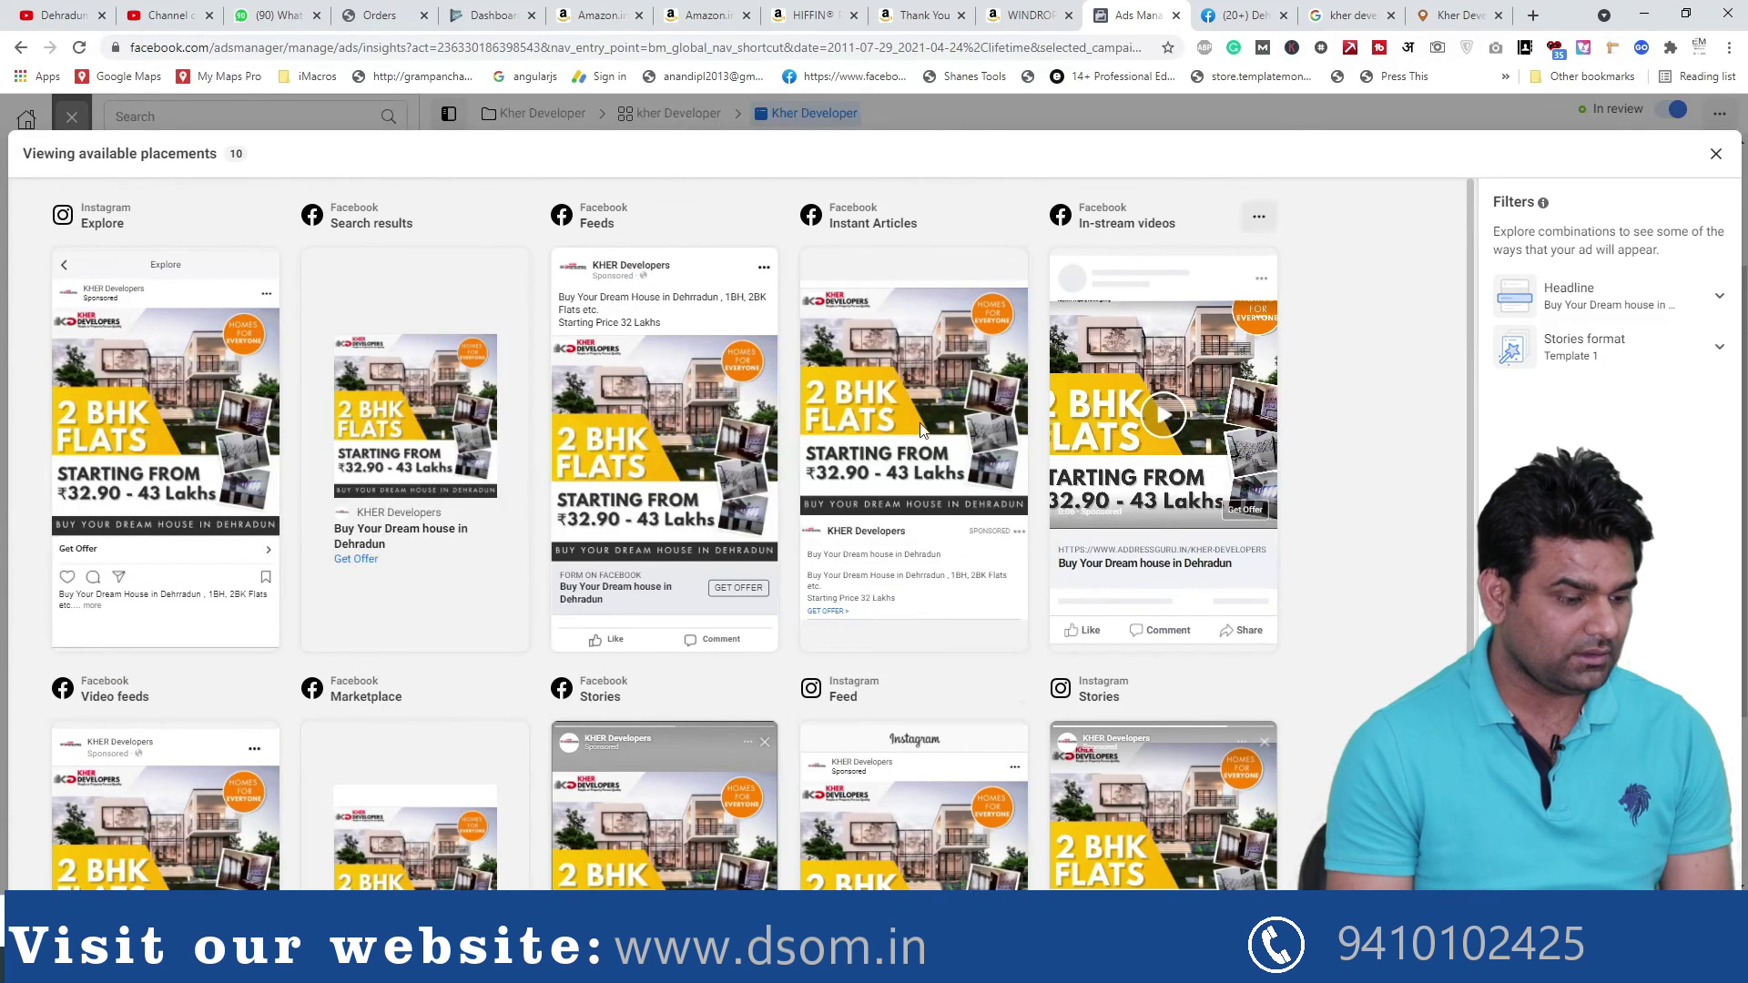
{"action": "left_click", "coordinate": [1173, 416]}
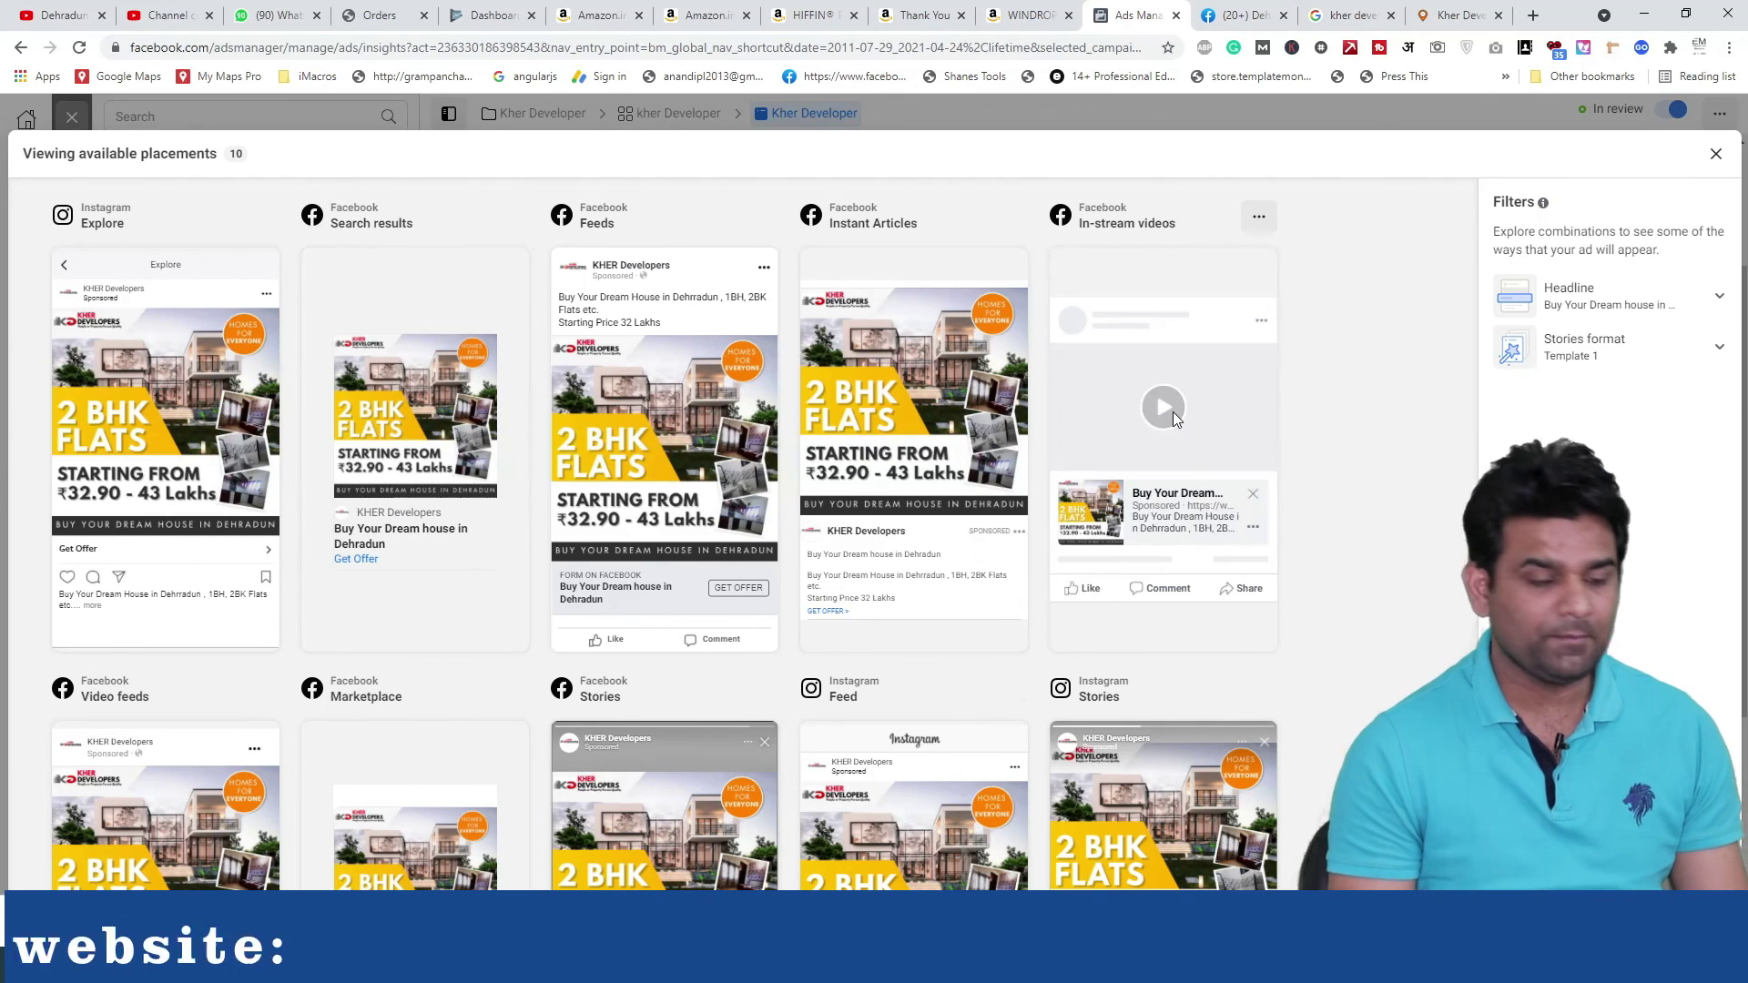
{"action": "left_click", "coordinate": [1172, 412]}
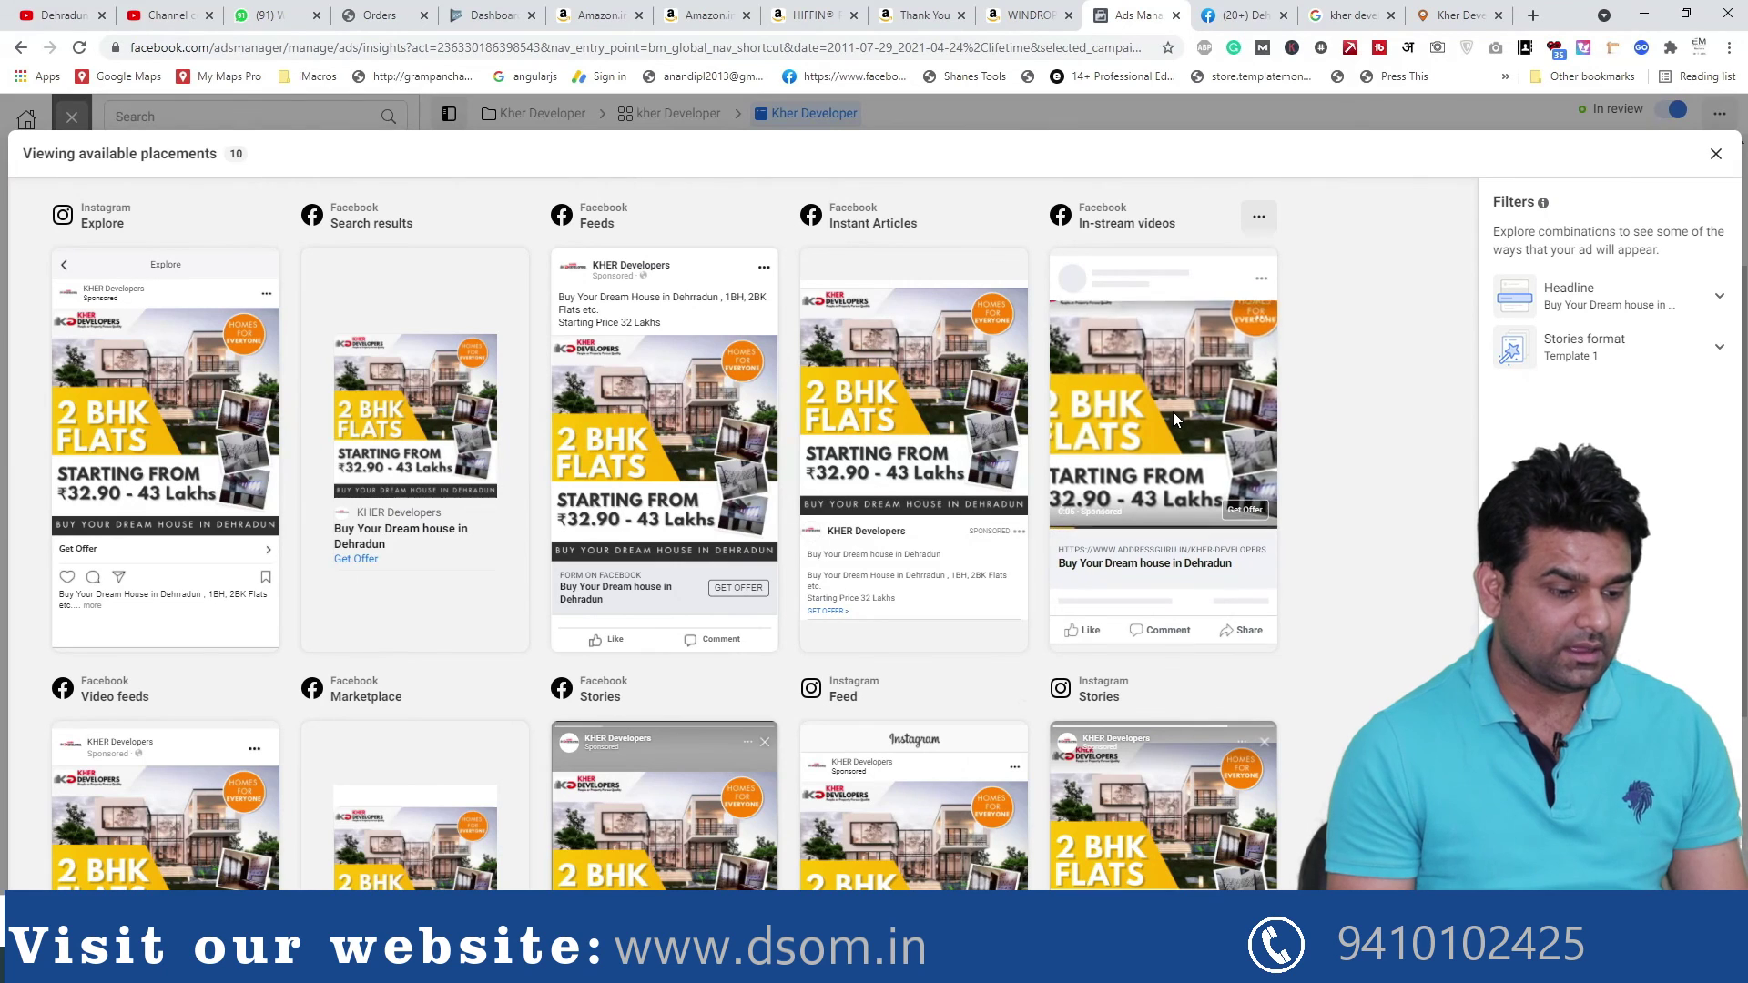
Preview the placements with the headline "Starting Price 2BHK 32 Lakhs", and switch back to "Buy Your Dream house in Dehradun"
{"action": "left_click", "coordinate": [1592, 310]}
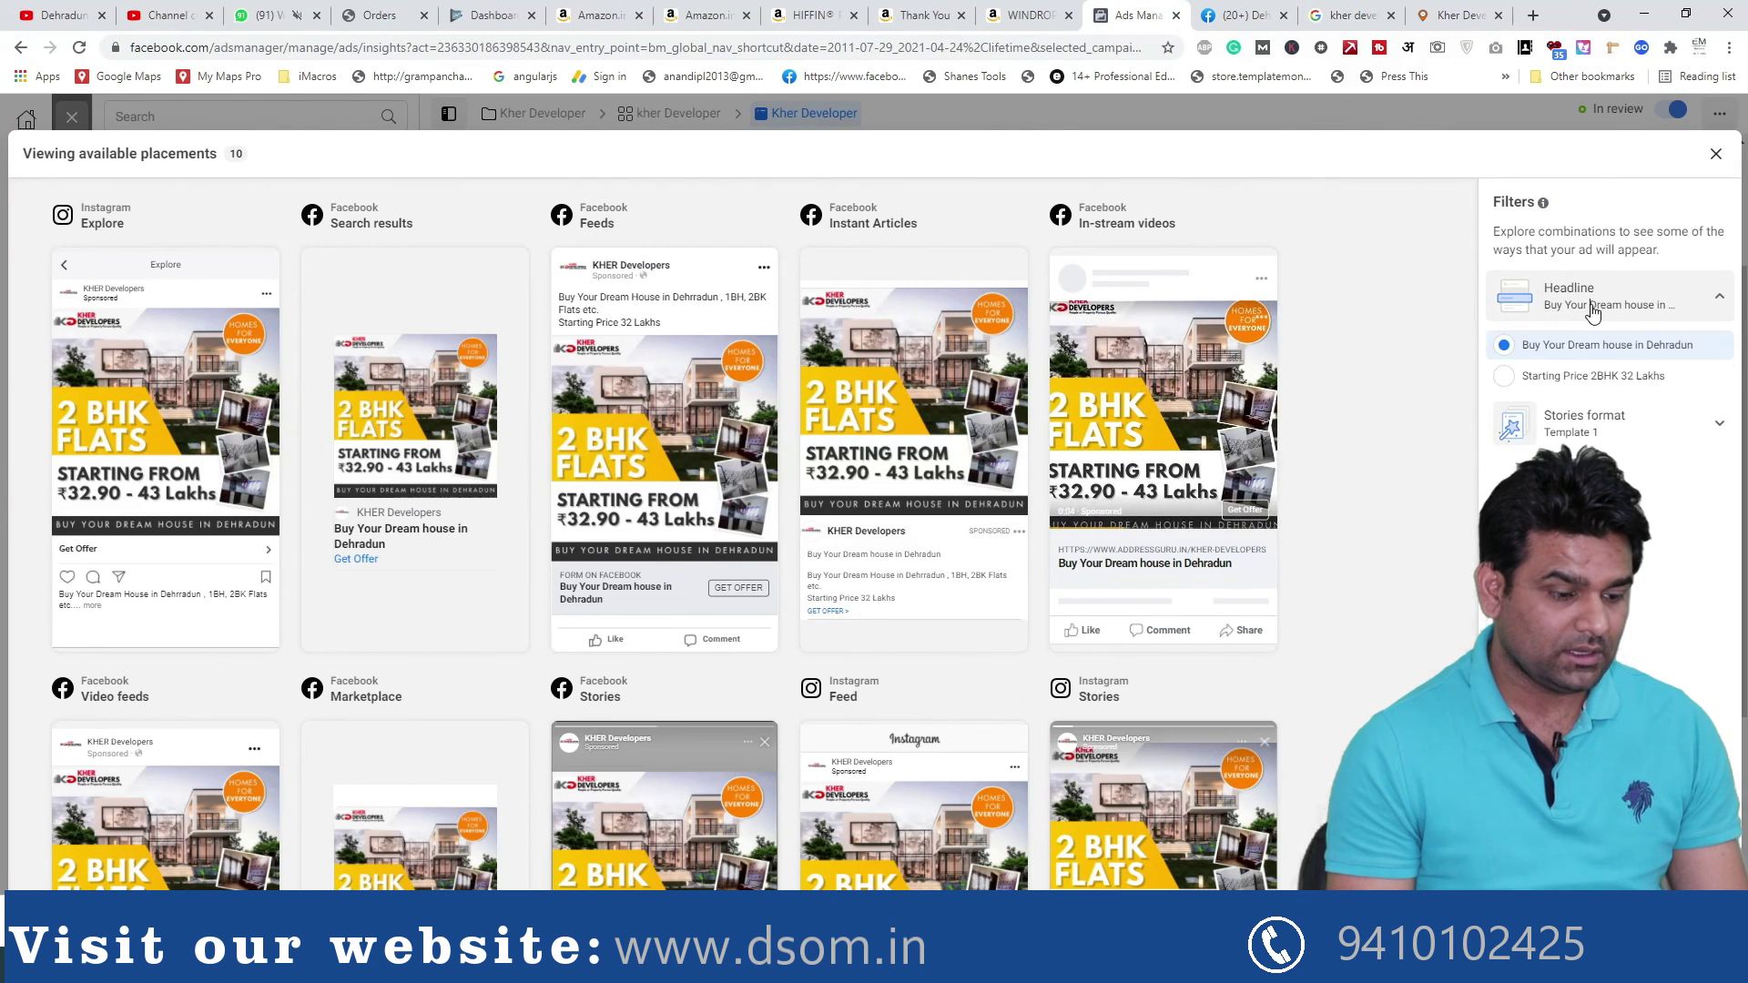
{"action": "left_click", "coordinate": [1580, 426]}
{"action": "left_click", "coordinate": [1559, 378]}
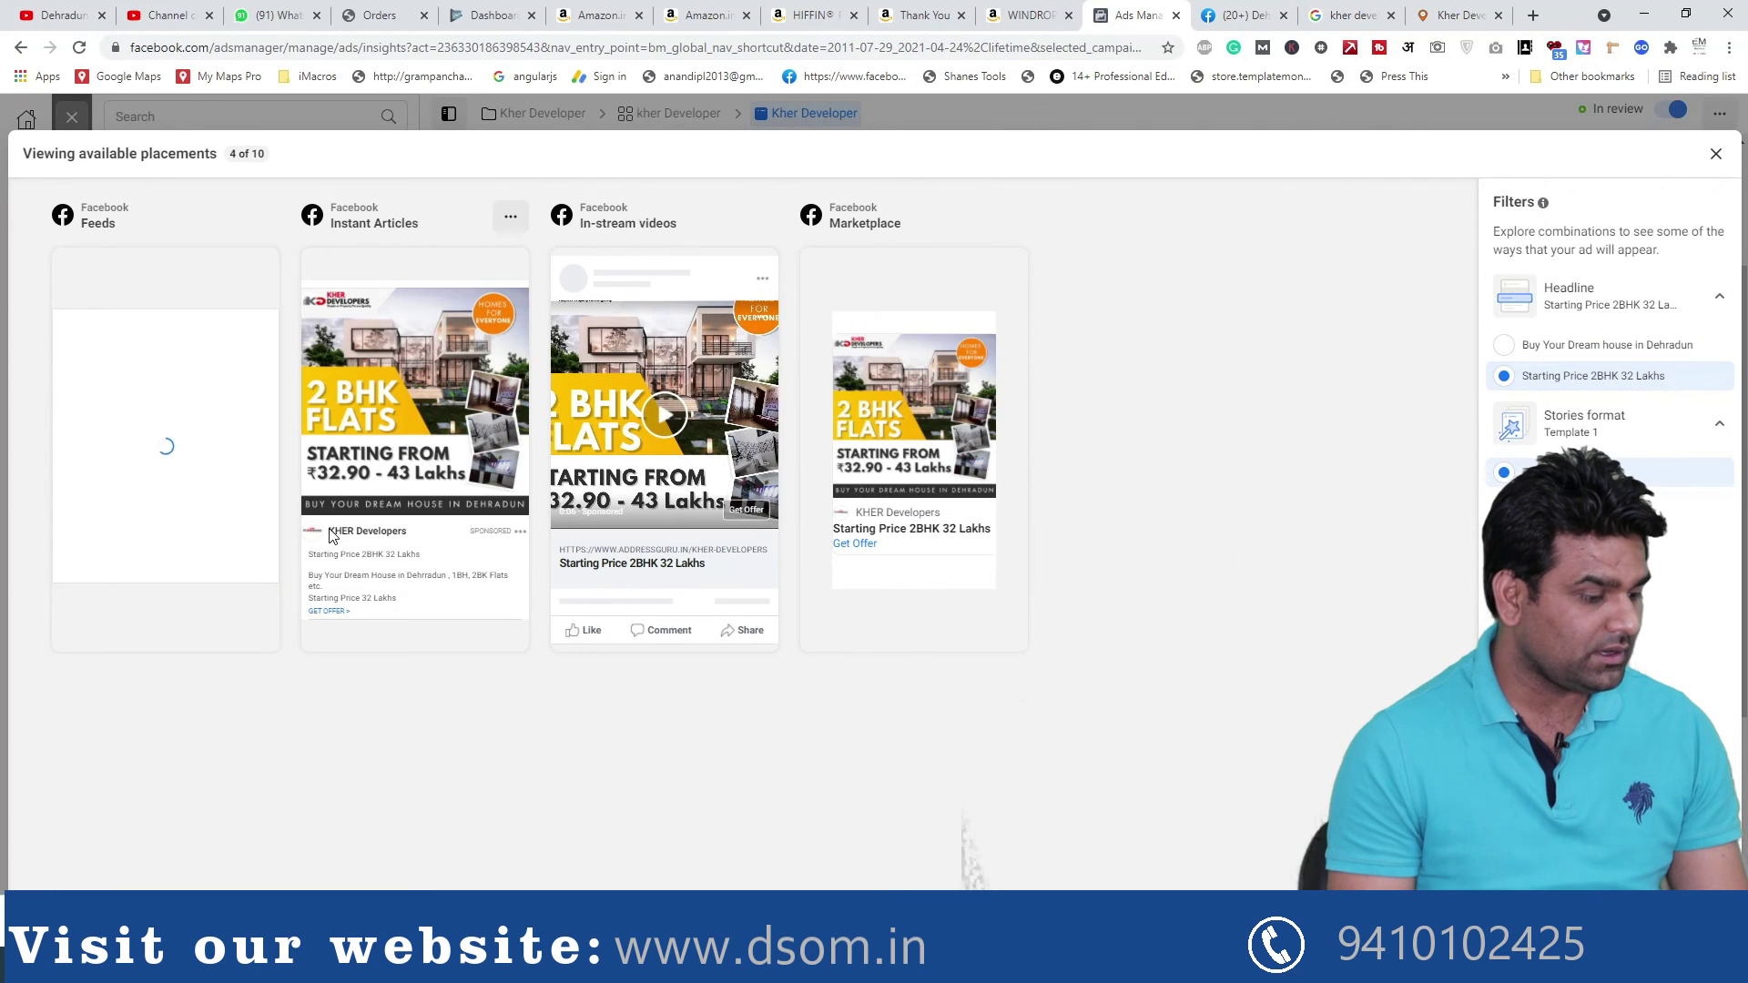
{"action": "left_click", "coordinate": [1564, 350]}
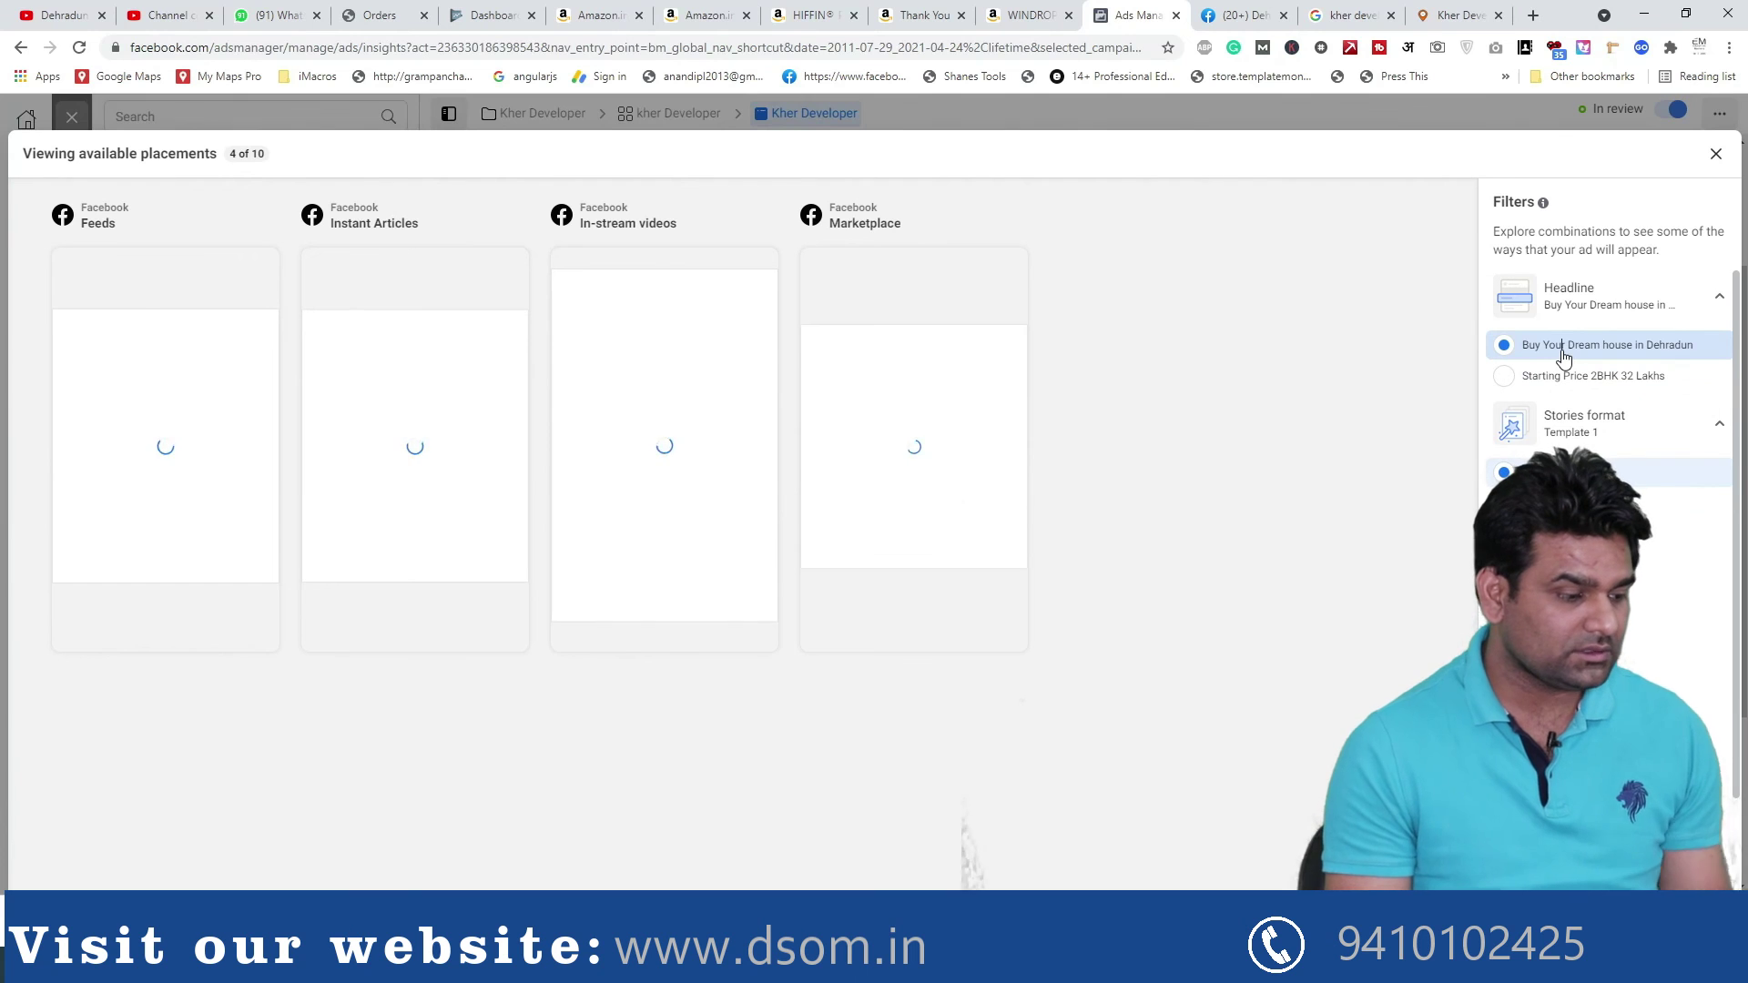
Preview the ad in Stories format Template 2 and Template 3, close the placement variations, and return to the ad's performance overview
{"action": "left_click", "coordinate": [1566, 502]}
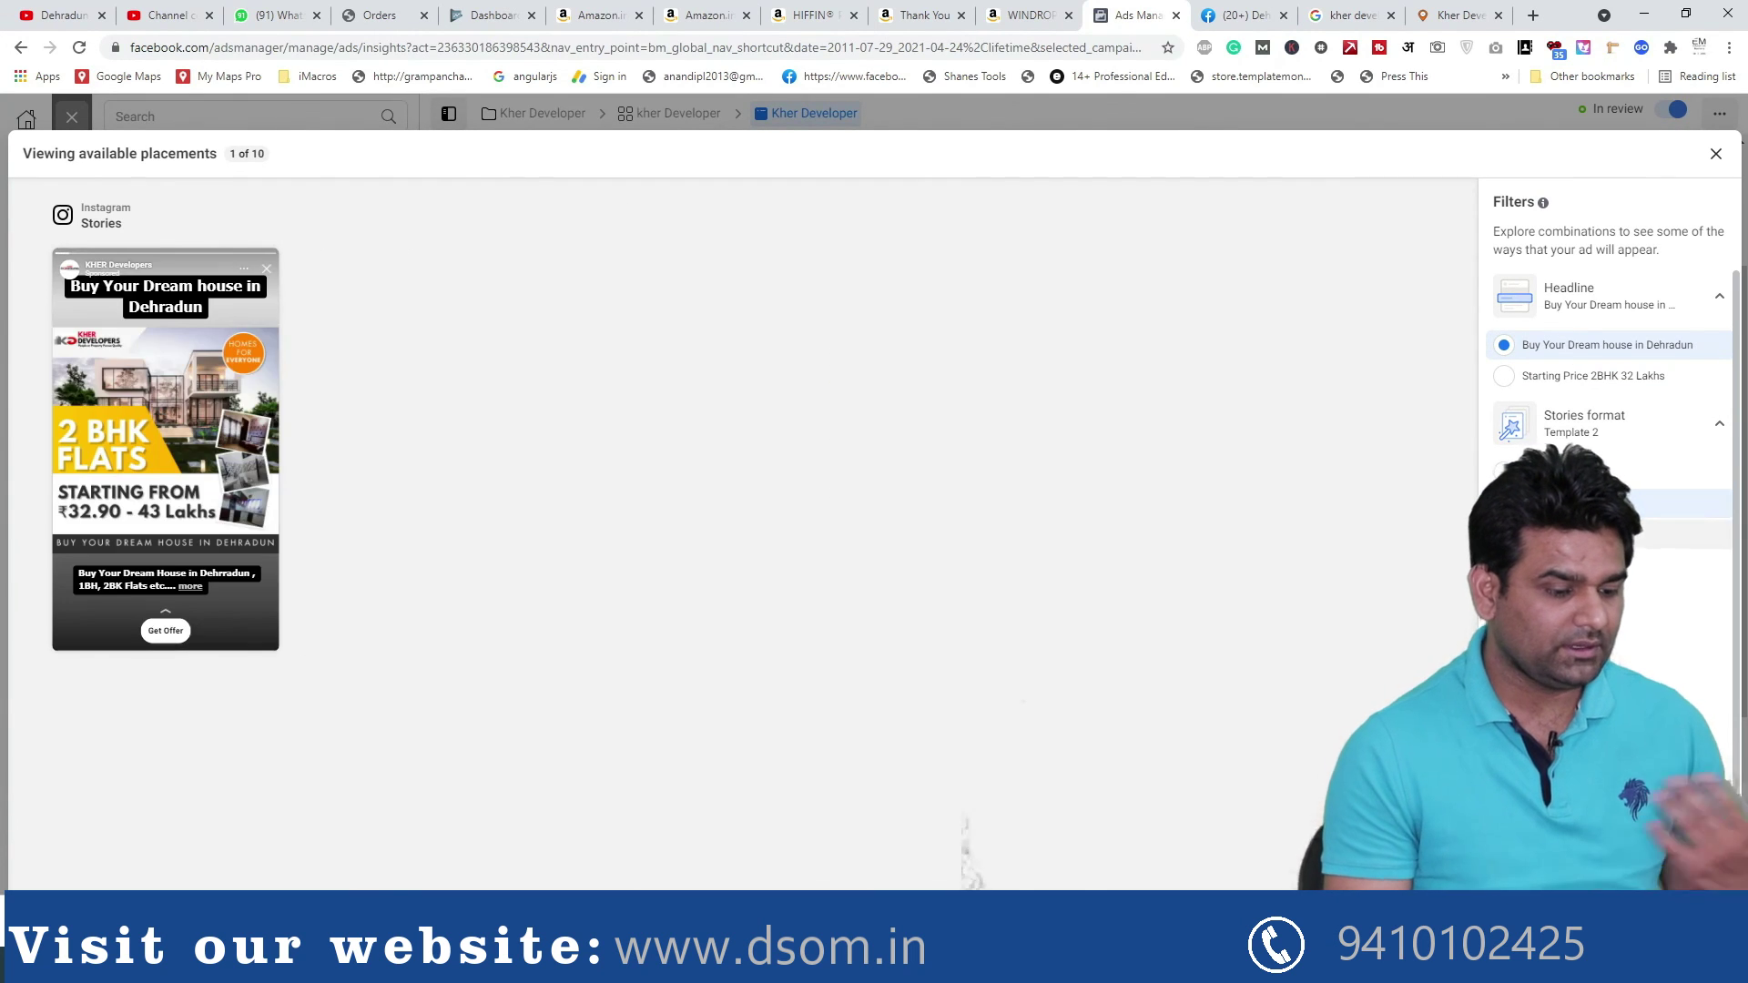
{"action": "left_click", "coordinate": [1566, 535]}
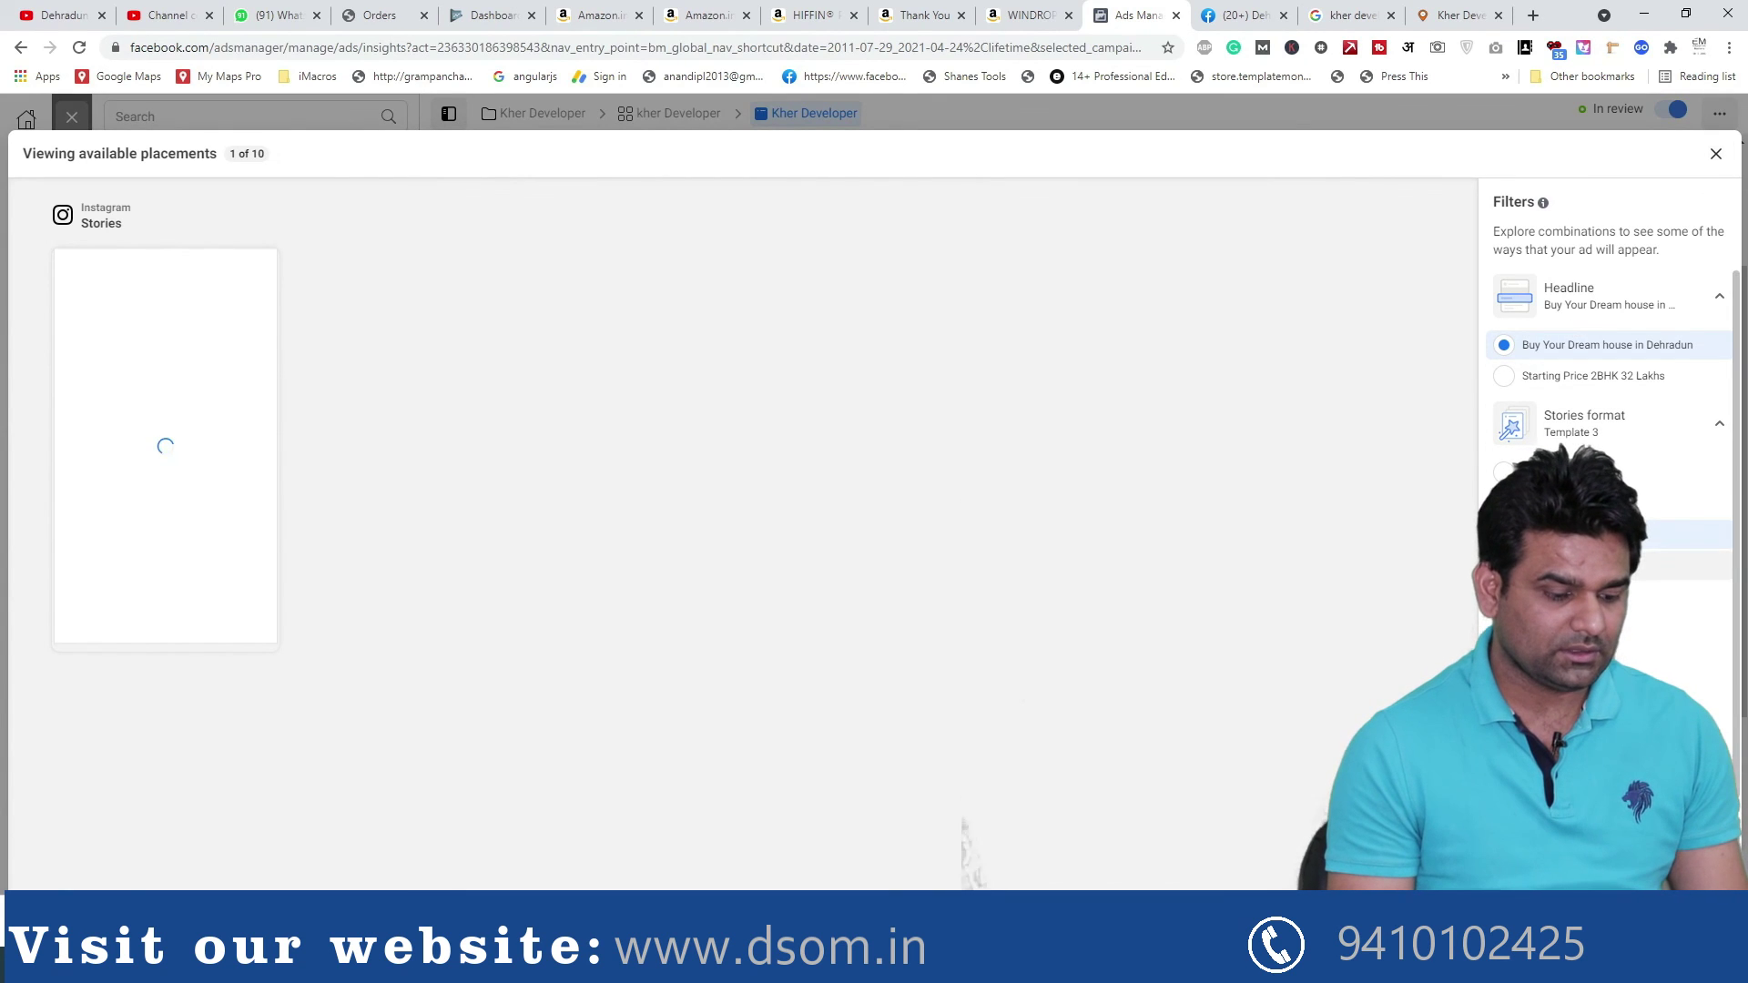
{"action": "left_click", "coordinate": [1716, 154]}
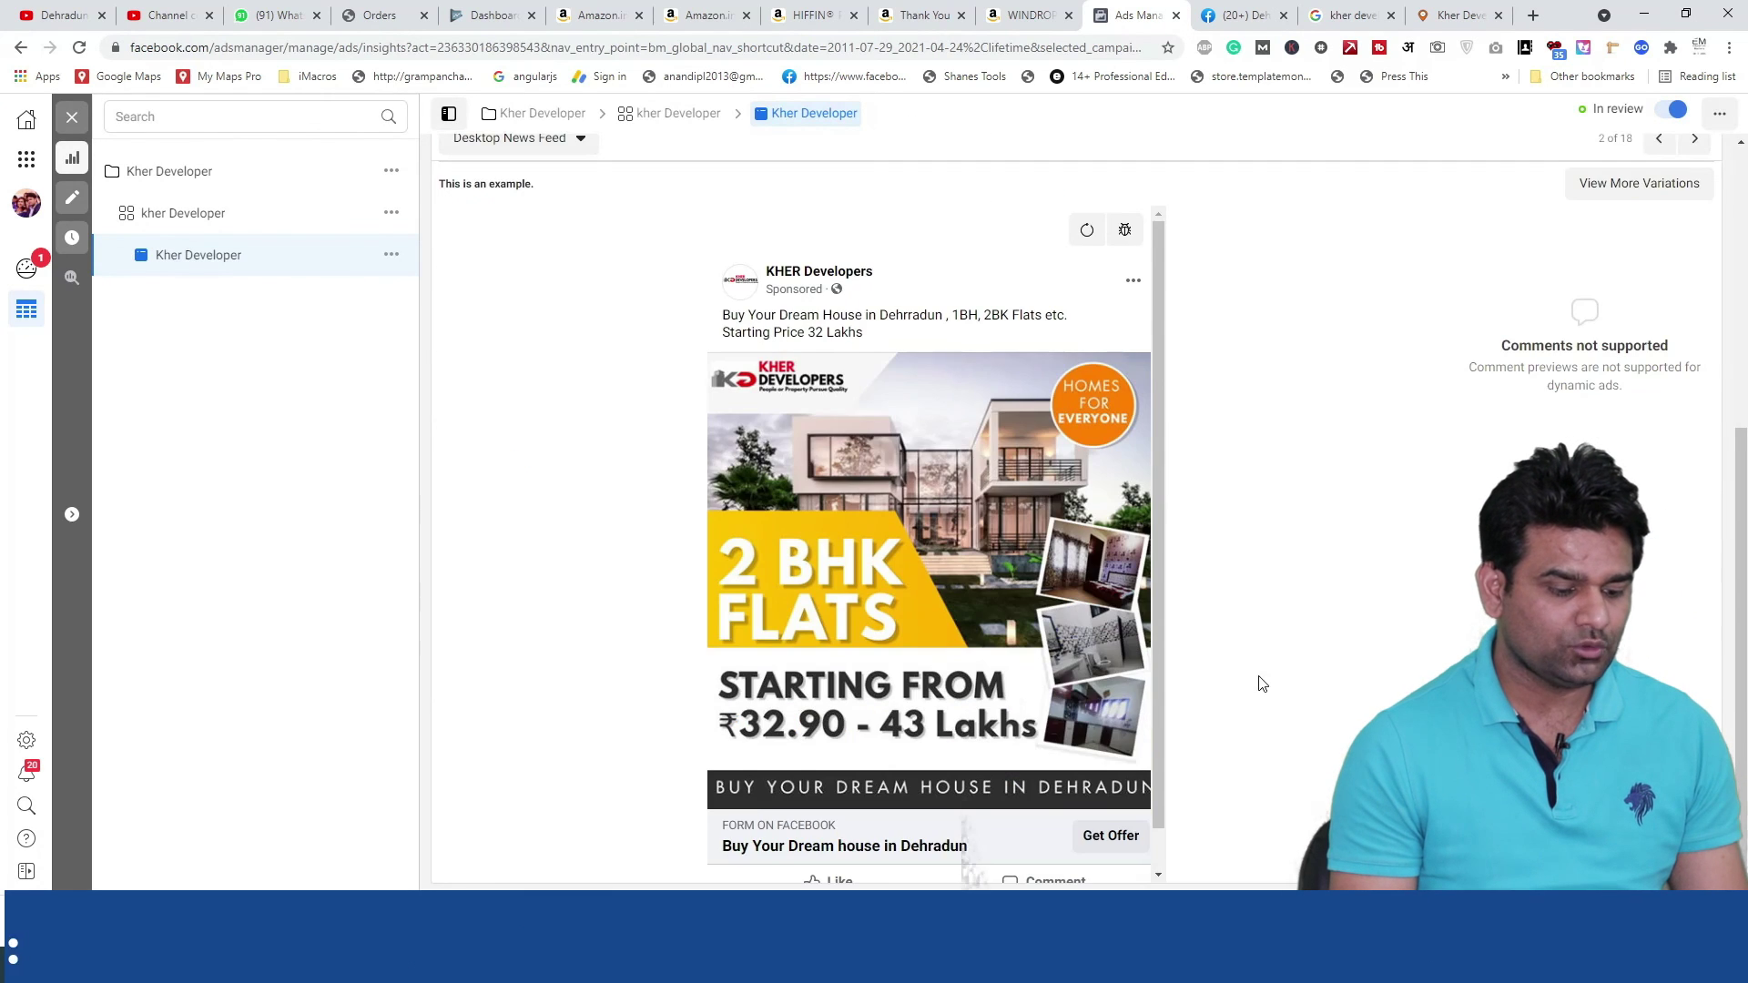
{"action": "scroll", "coordinate": [1257, 683], "scroll_direction": "up", "scroll_amount": 5}
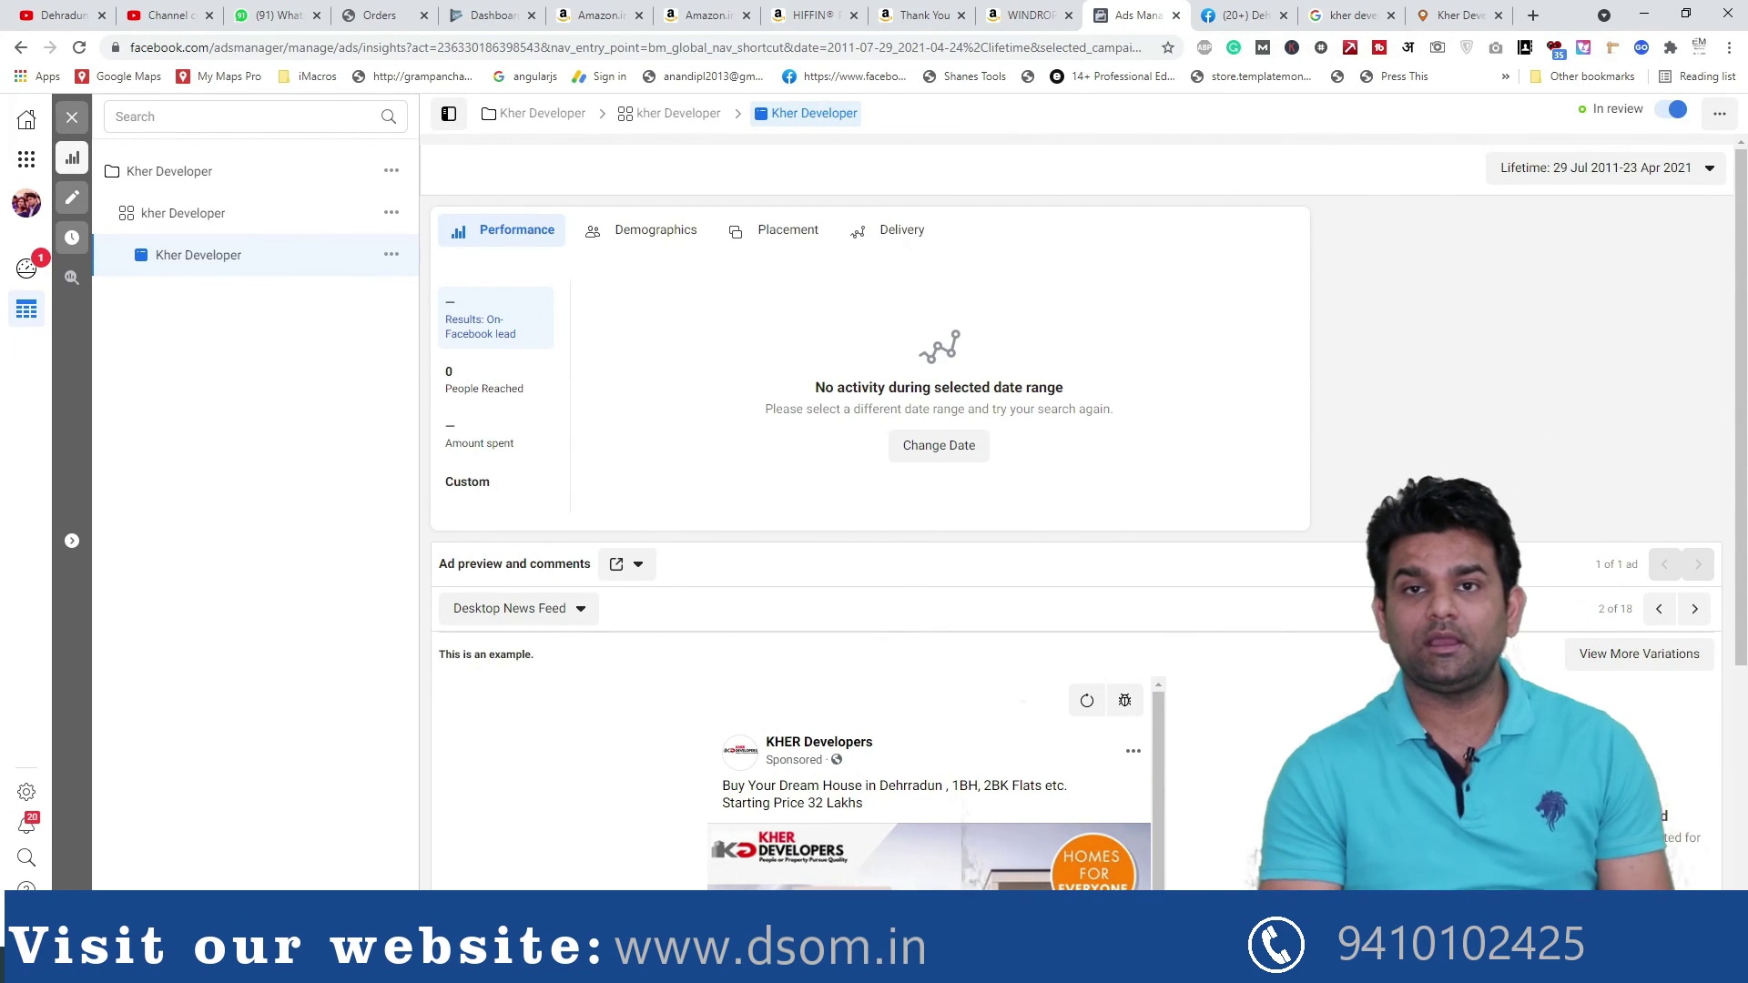